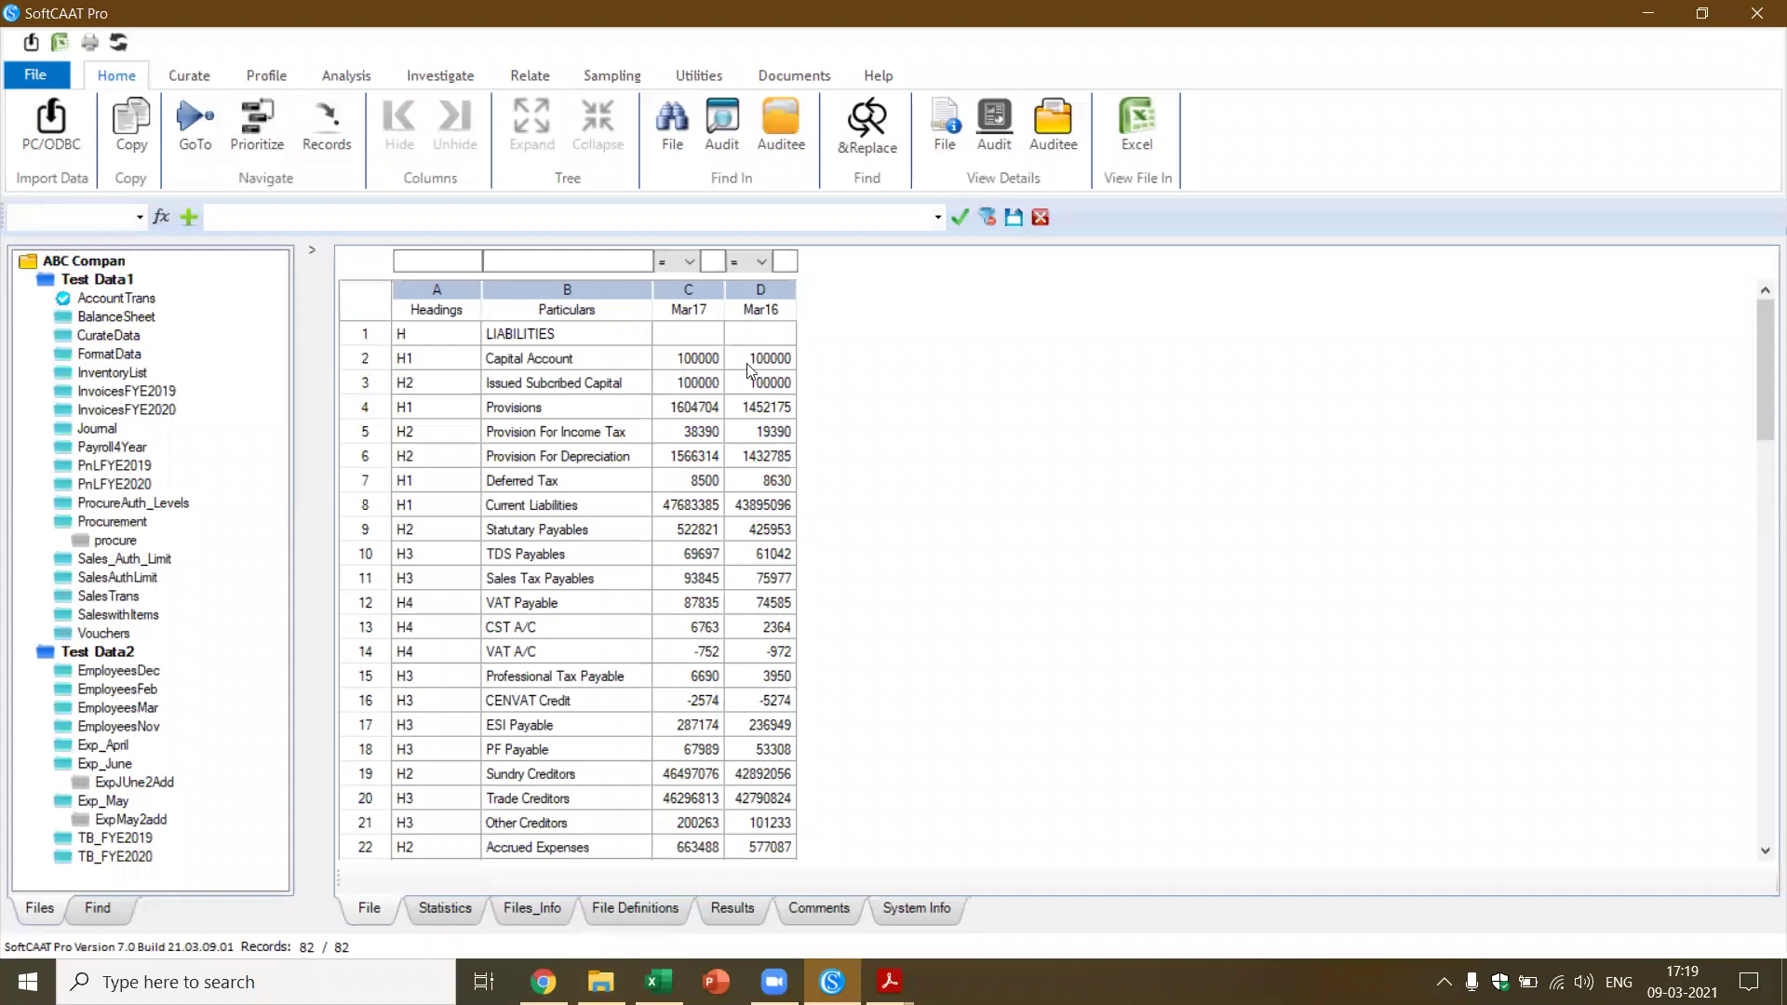
View the field definitions of the open liabilities file, then select the ABC Compan auditee and its Test Data1 audit
left_click(698, 408)
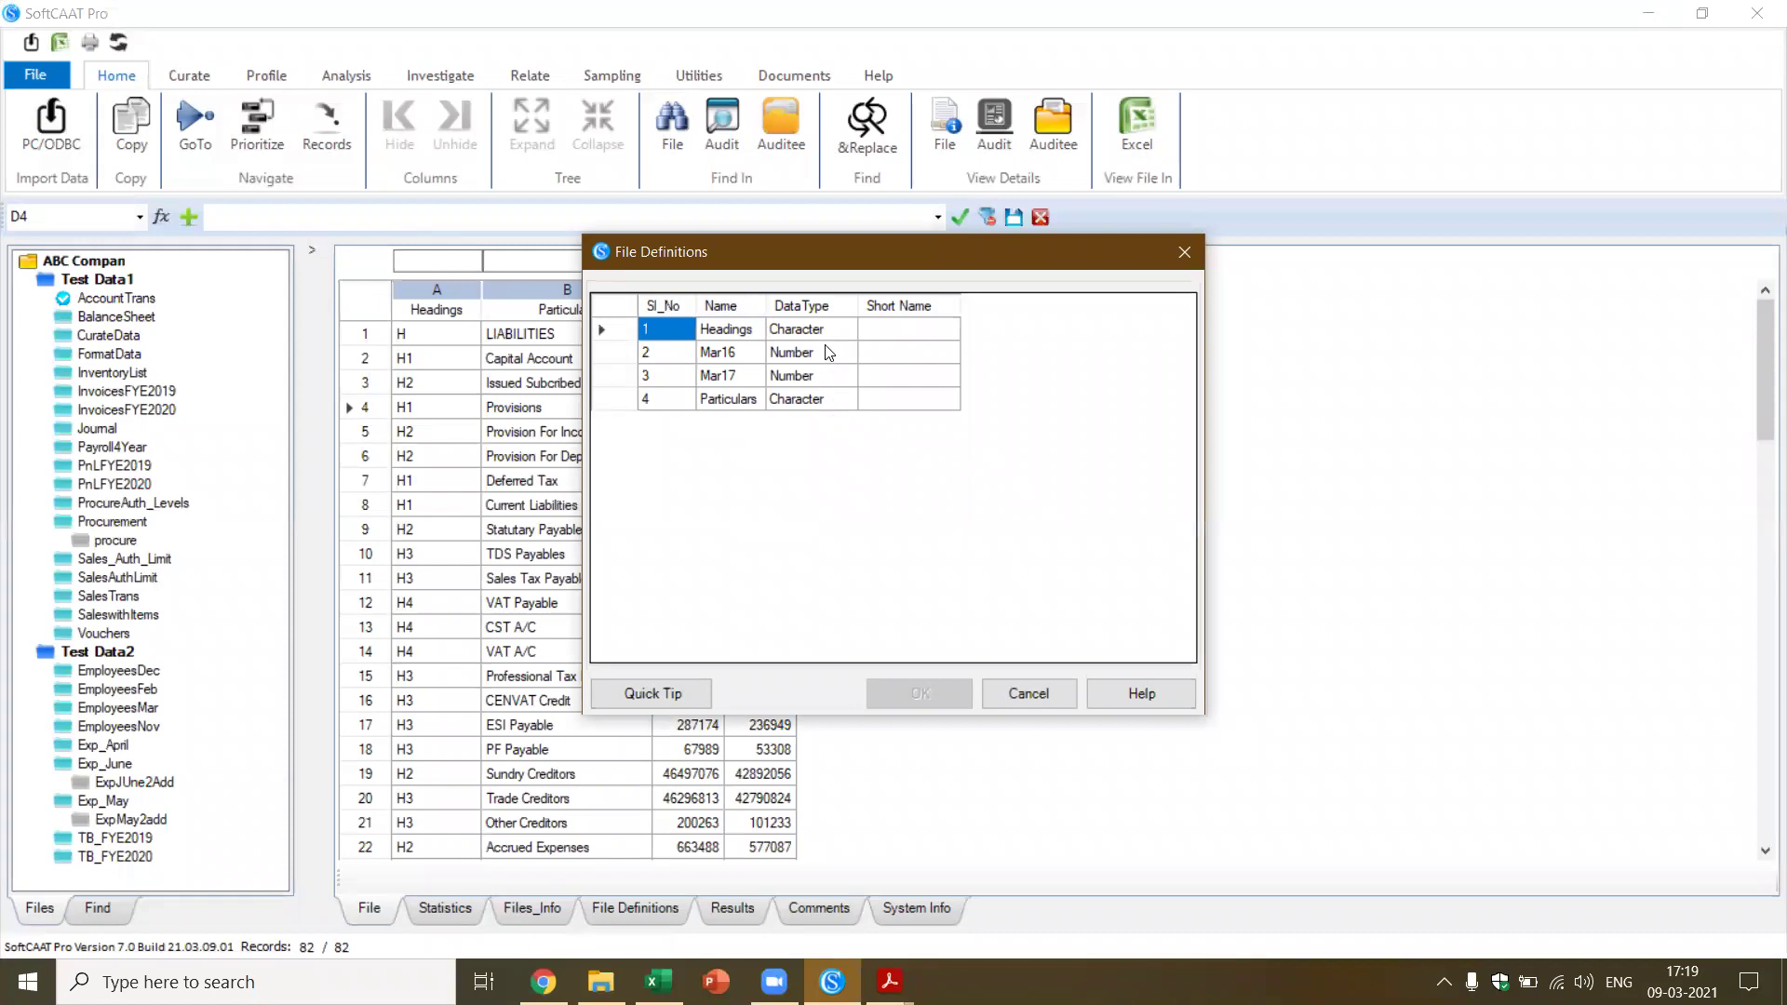
left_click(1031, 692)
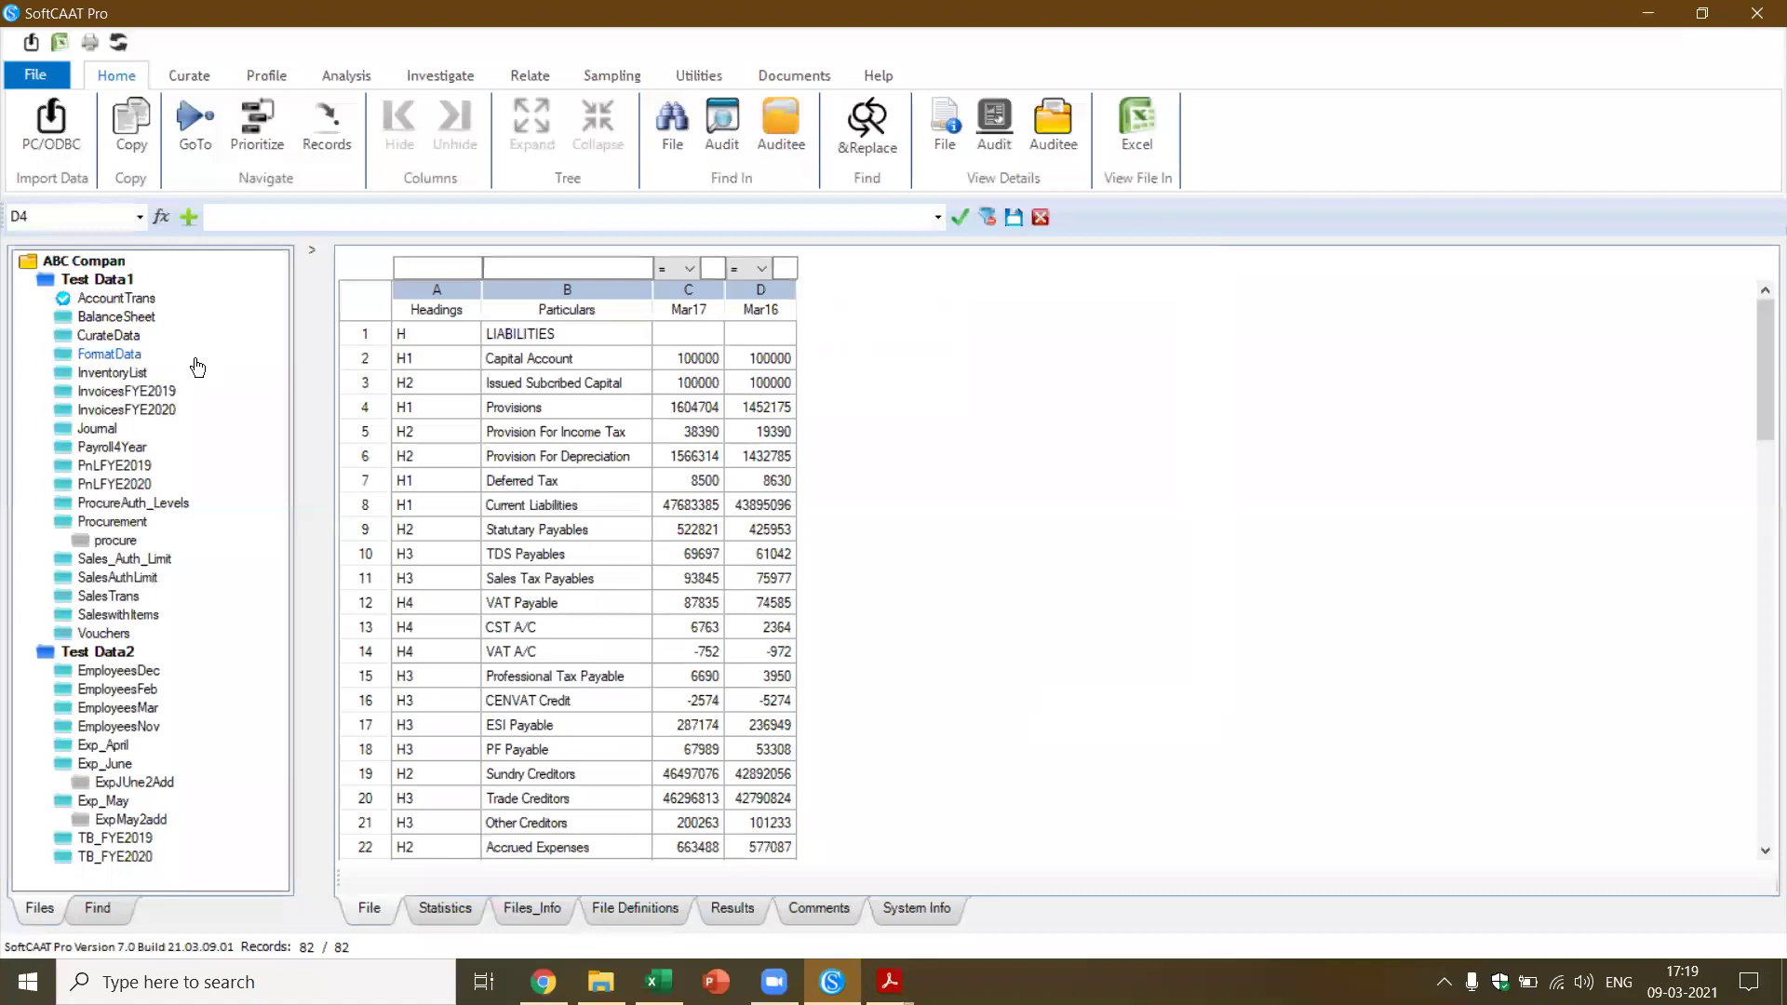
left_click(113, 267)
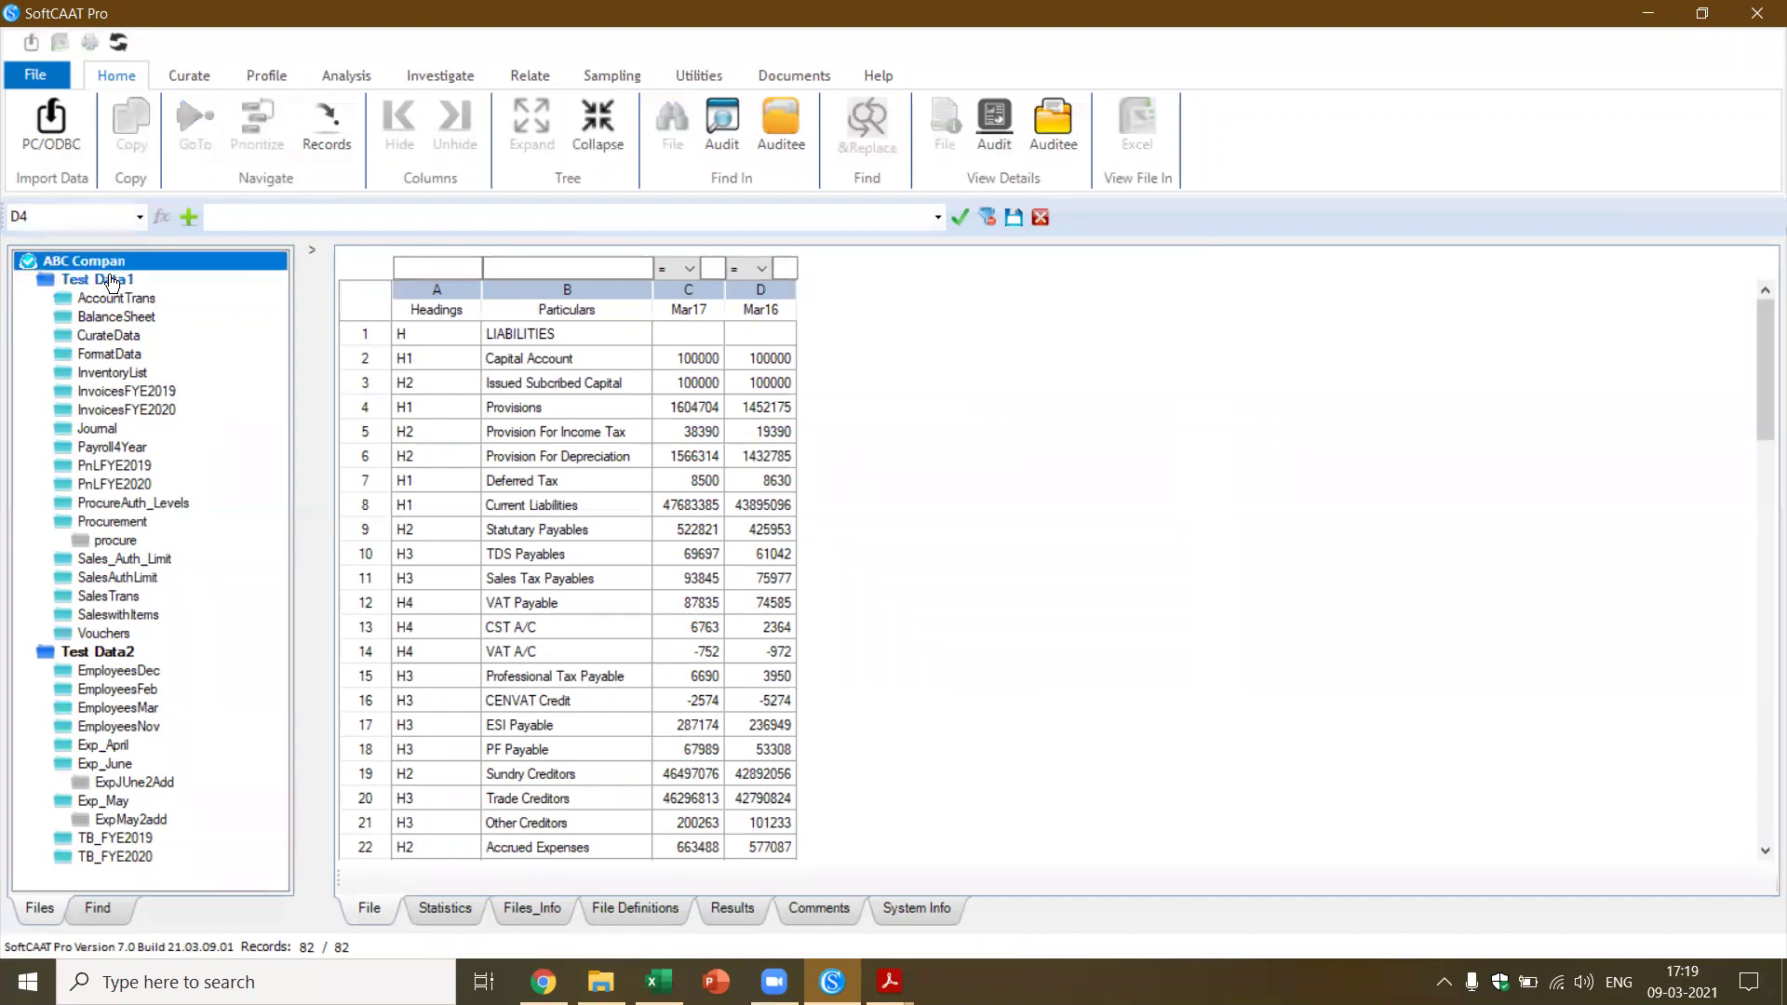
left_click(113, 282)
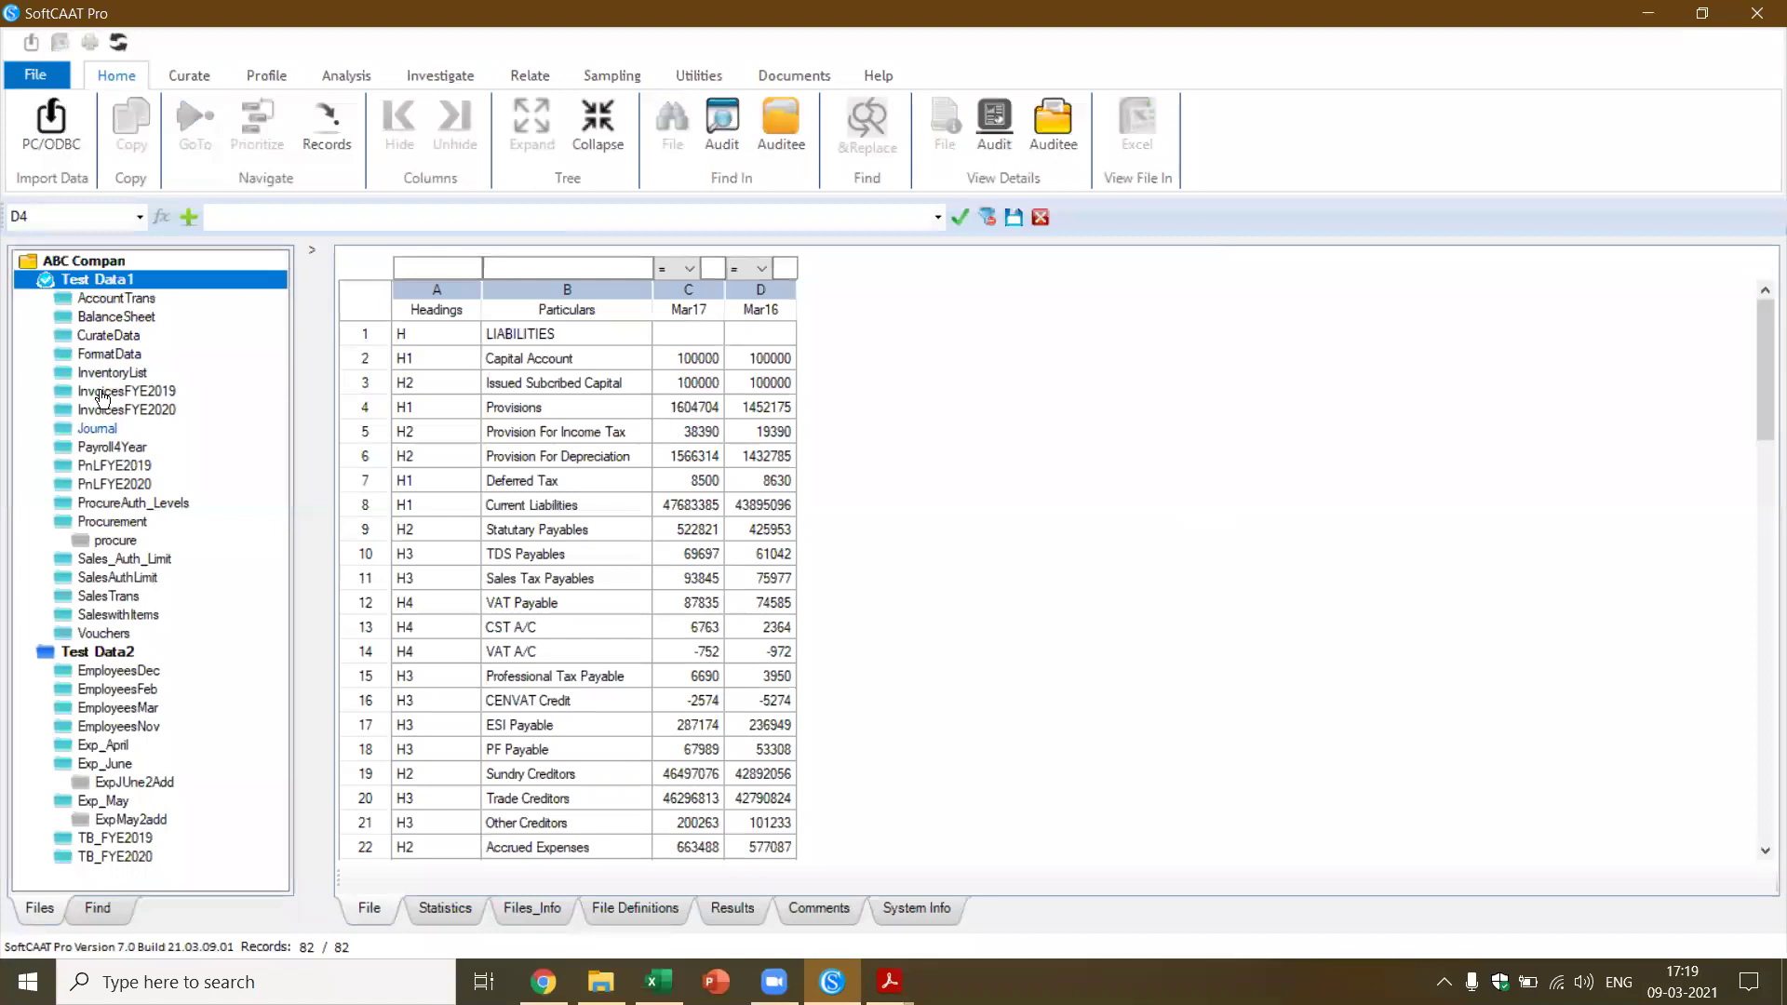
Open the AccountTrans file and view the names and data types in its file definitions
left_click(124, 296)
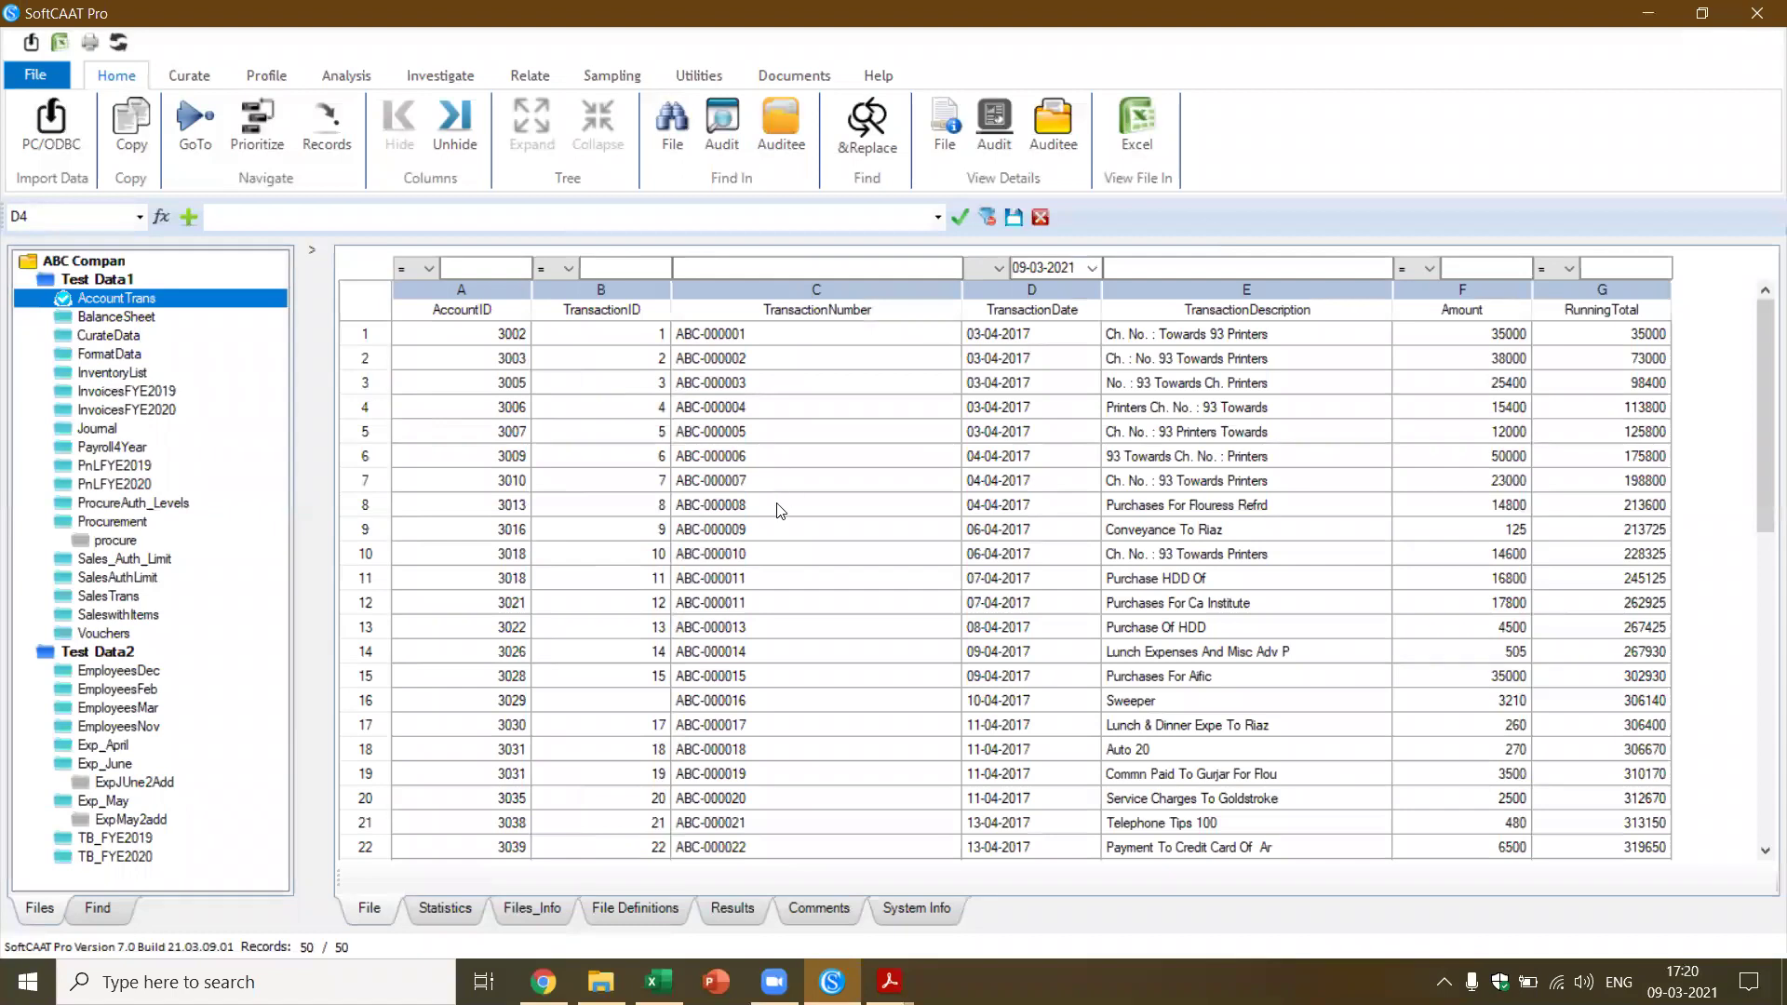
double_click(806, 538)
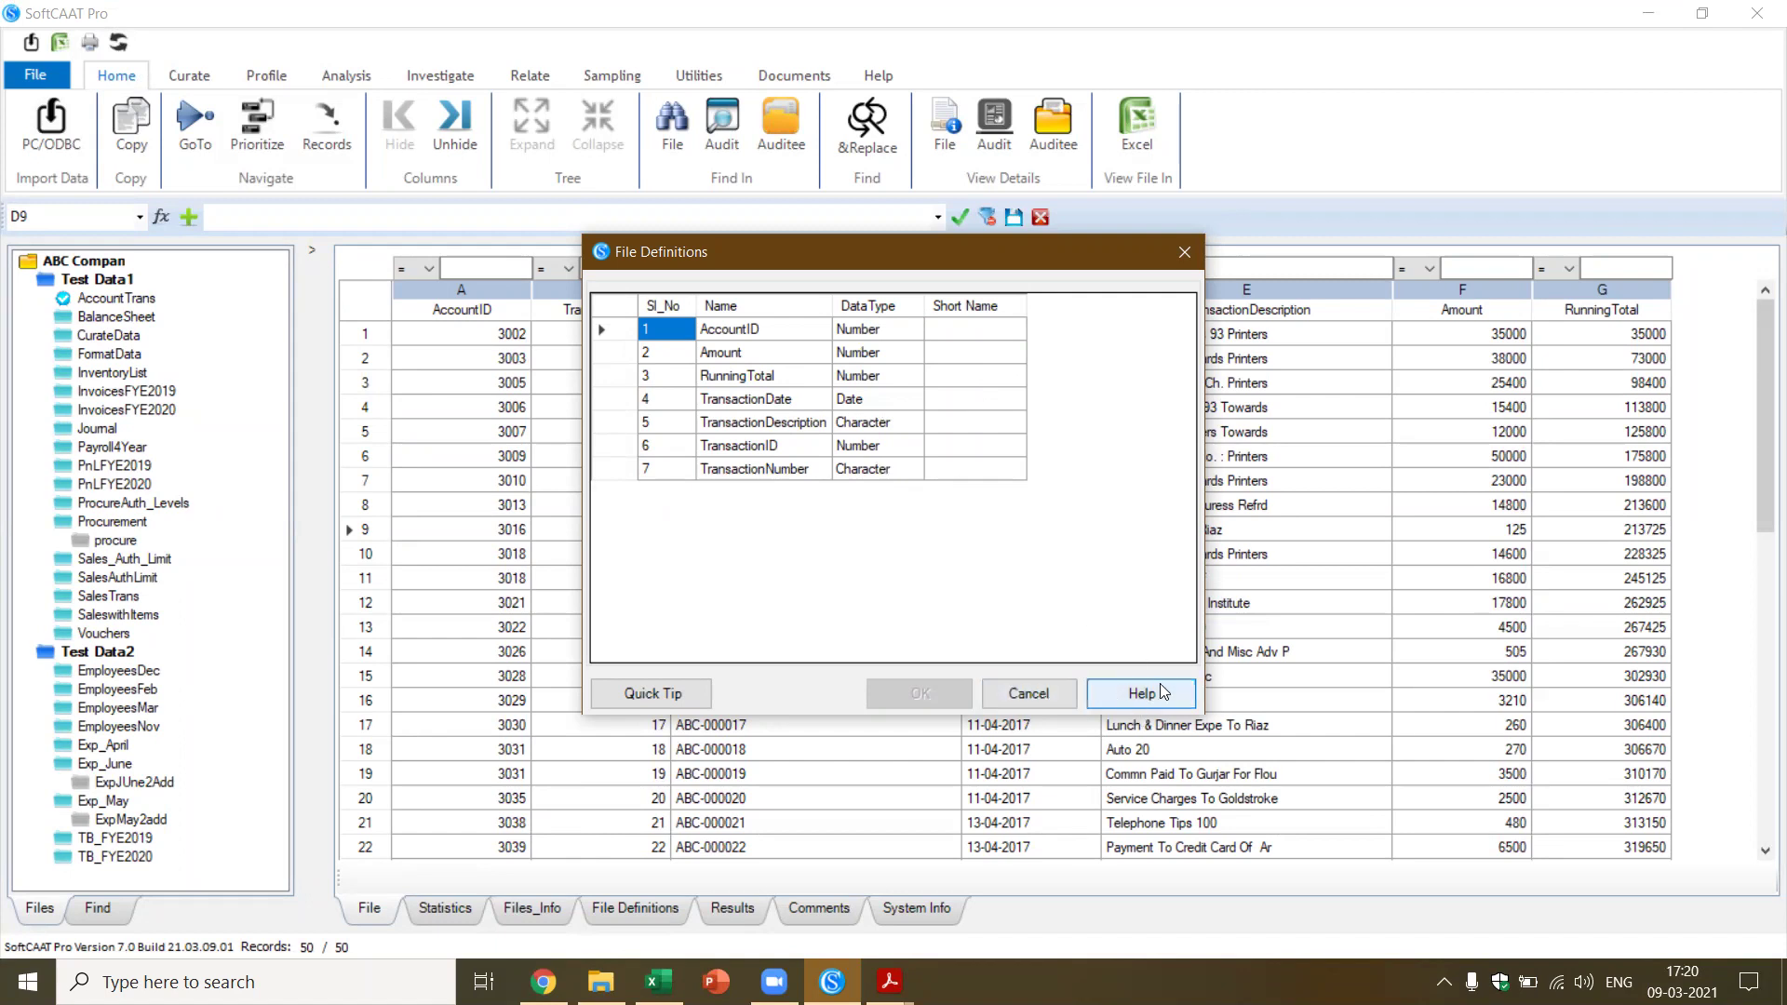
left_click(1041, 698)
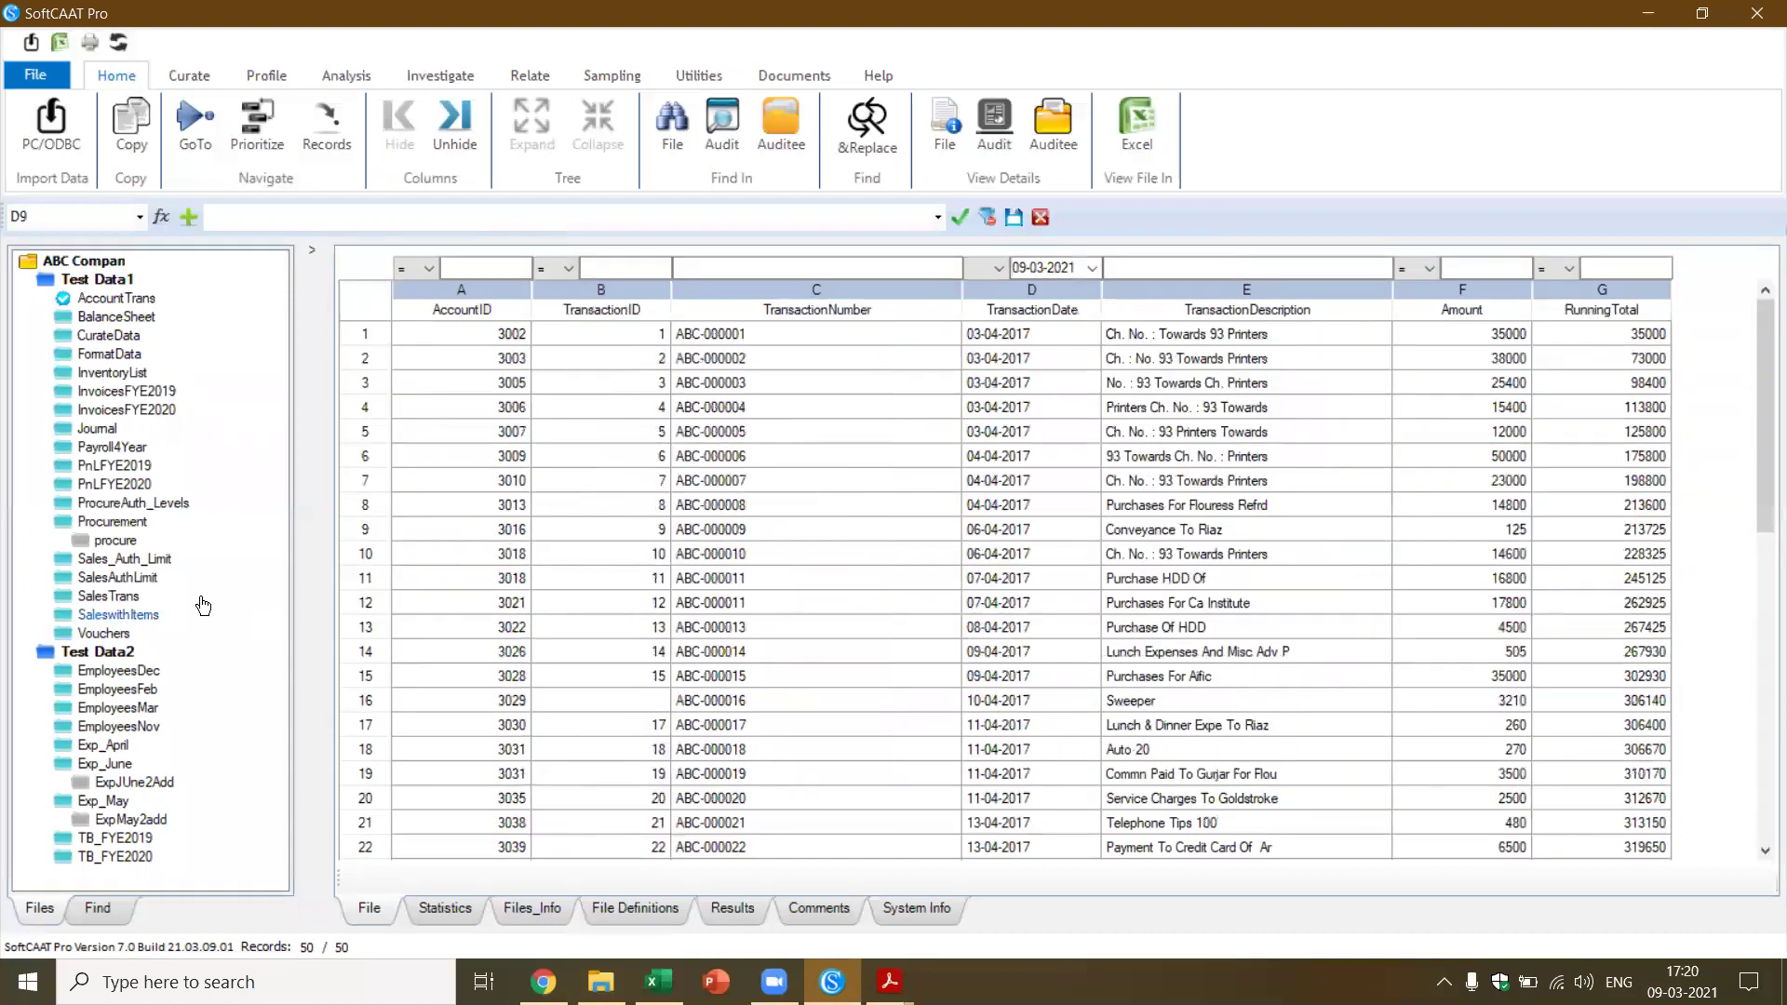
Open the CurateData file and look over the Import Wizard's formats and the available auditee, audit and file commands
left_click(123, 337)
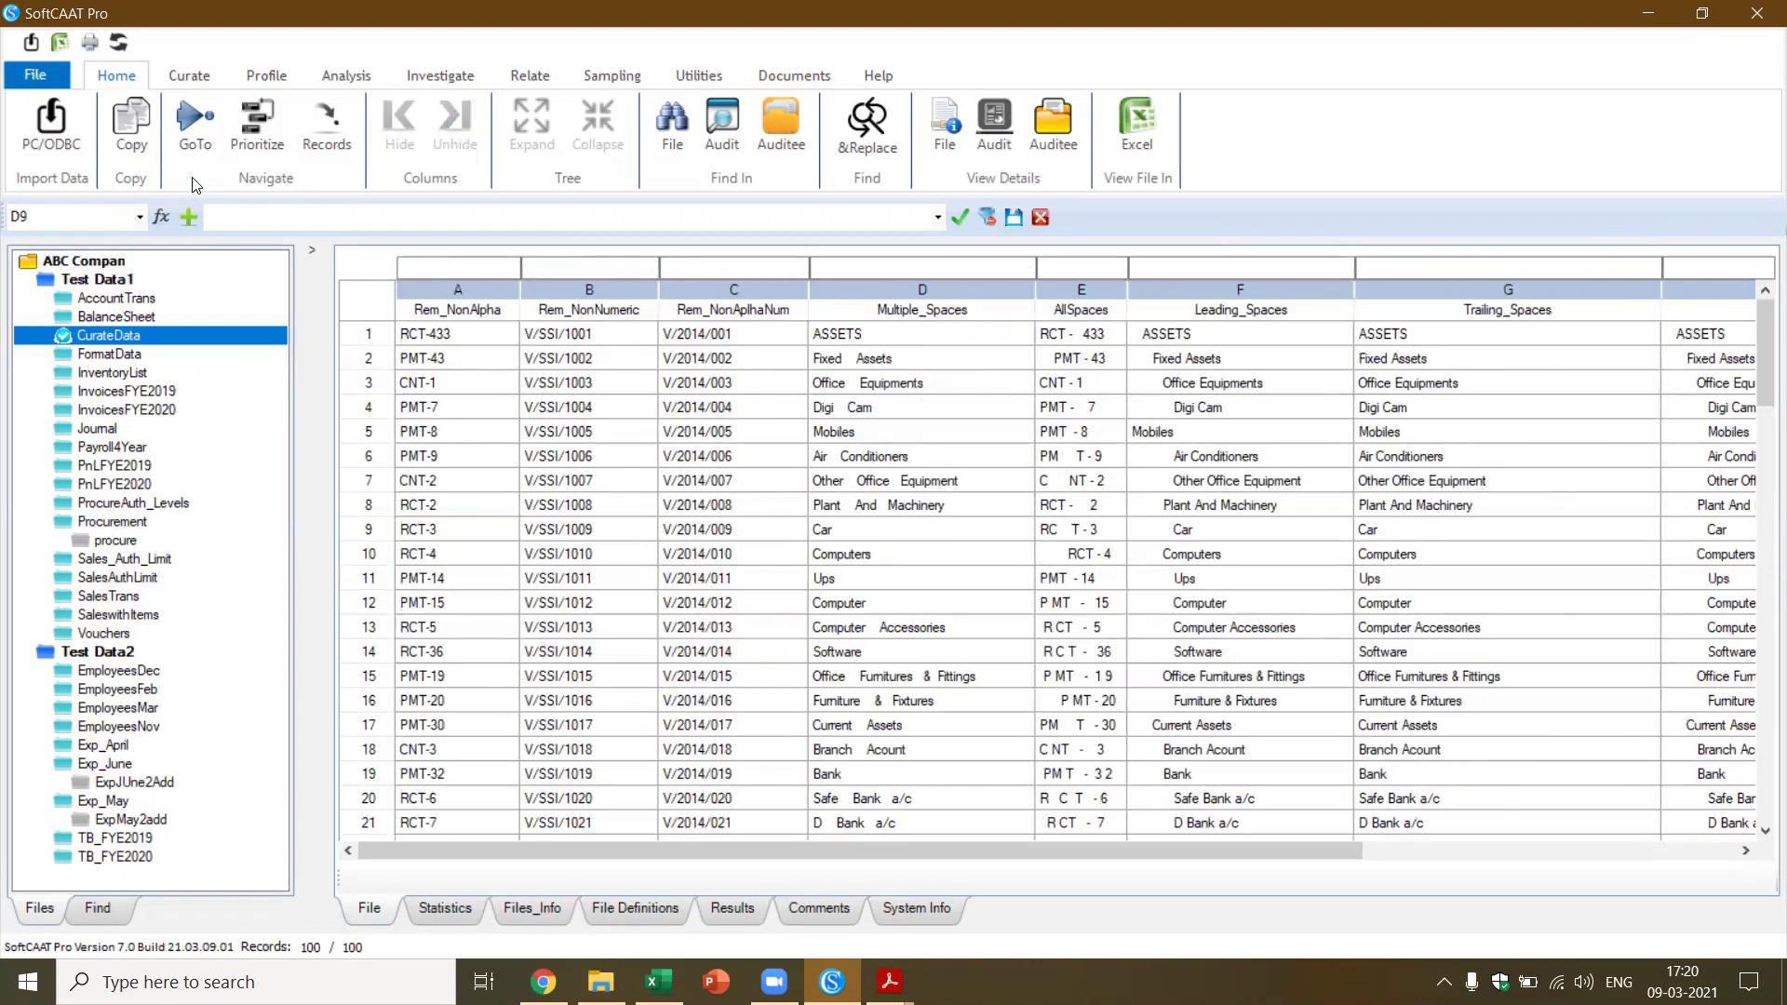
left_click(196, 102)
left_click(51, 126)
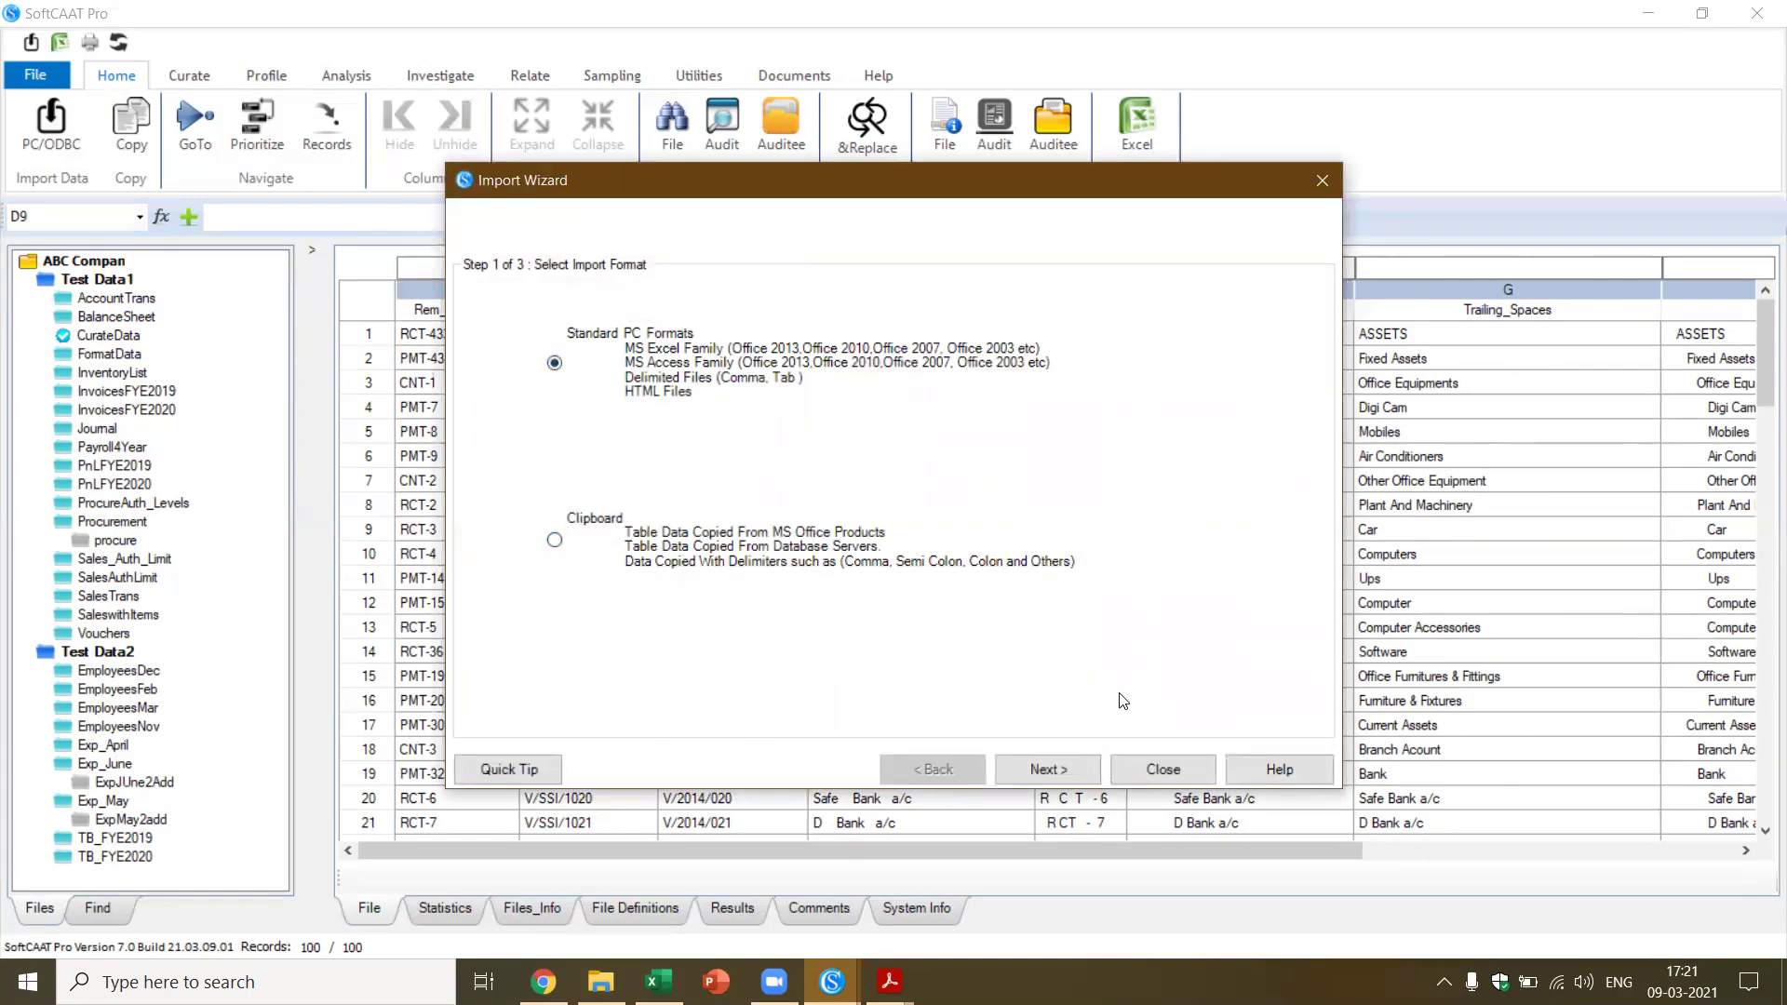
left_click(1191, 761)
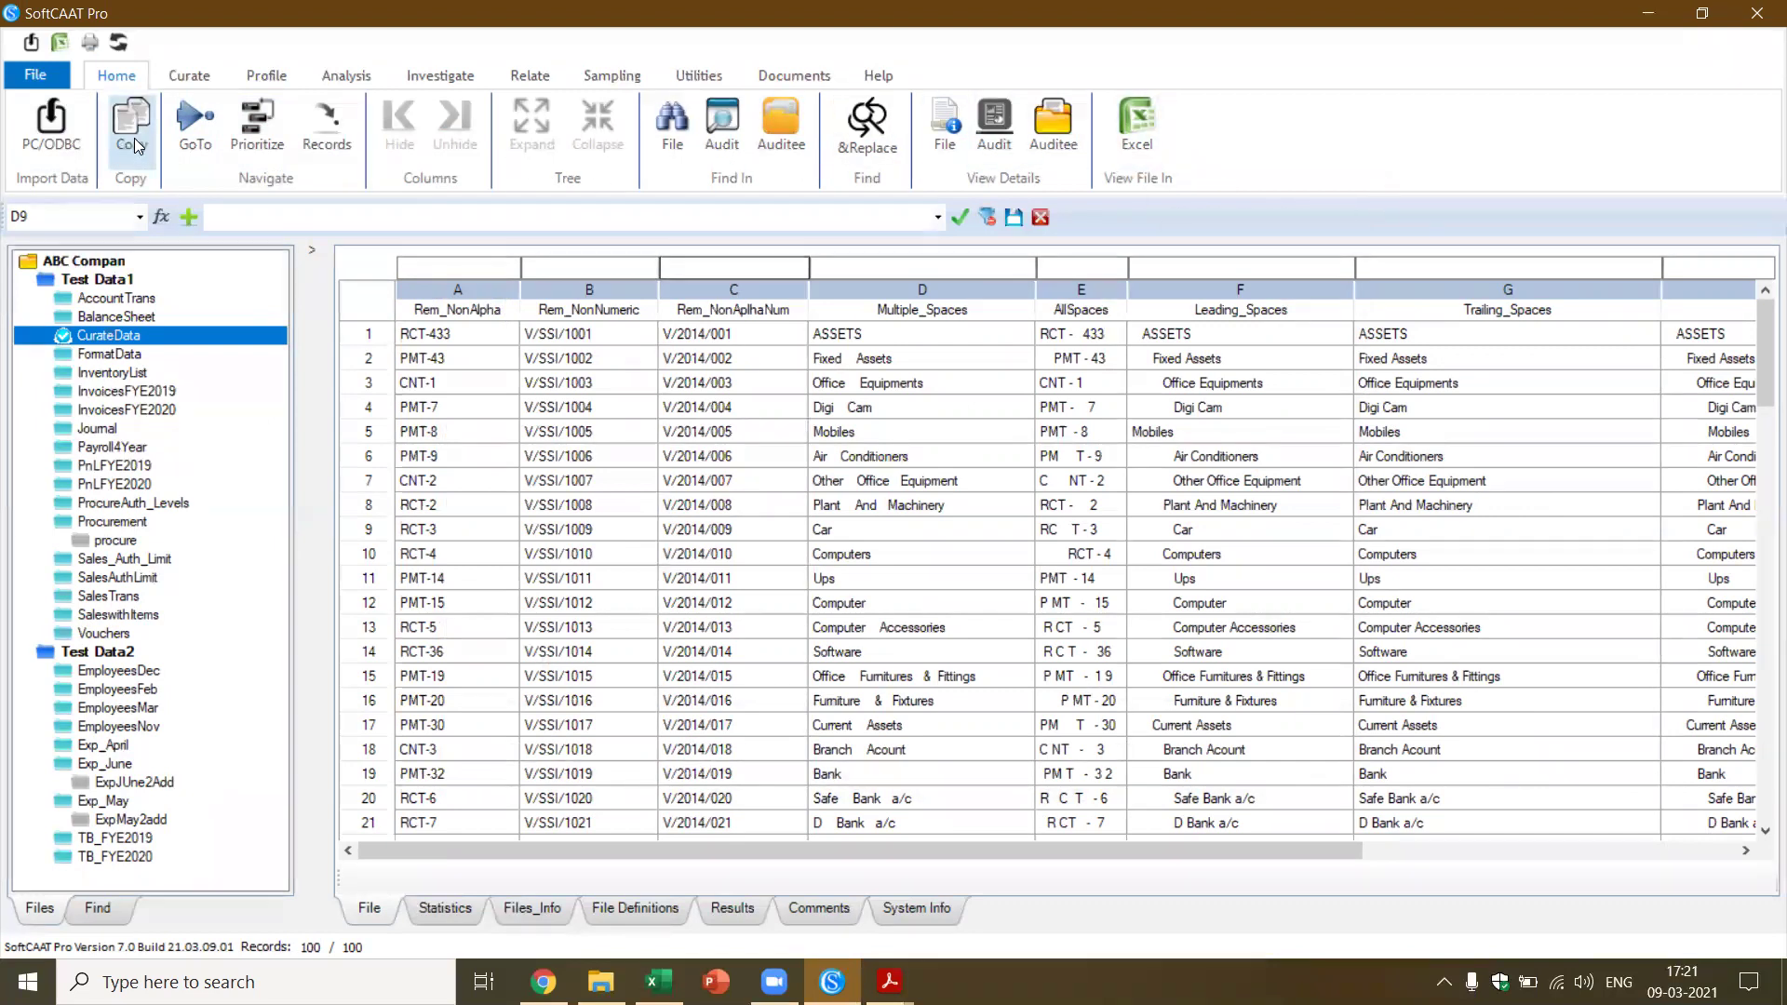
left_click(45, 74)
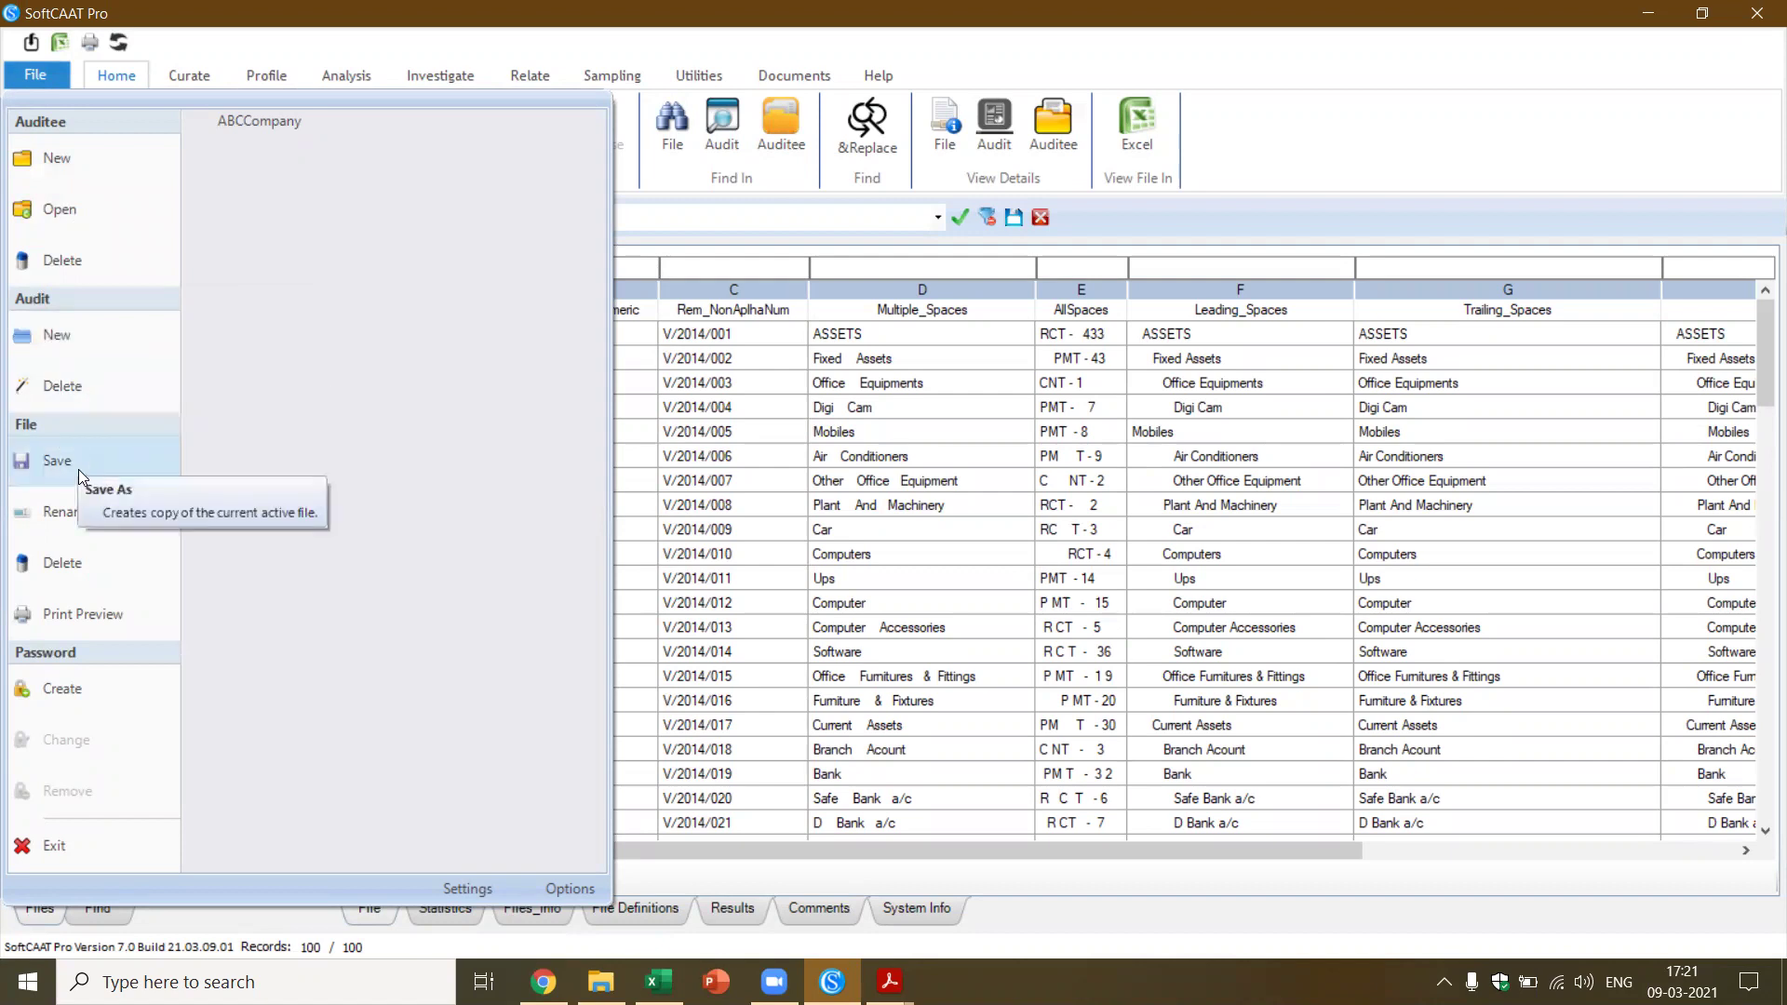
left_click(916, 465)
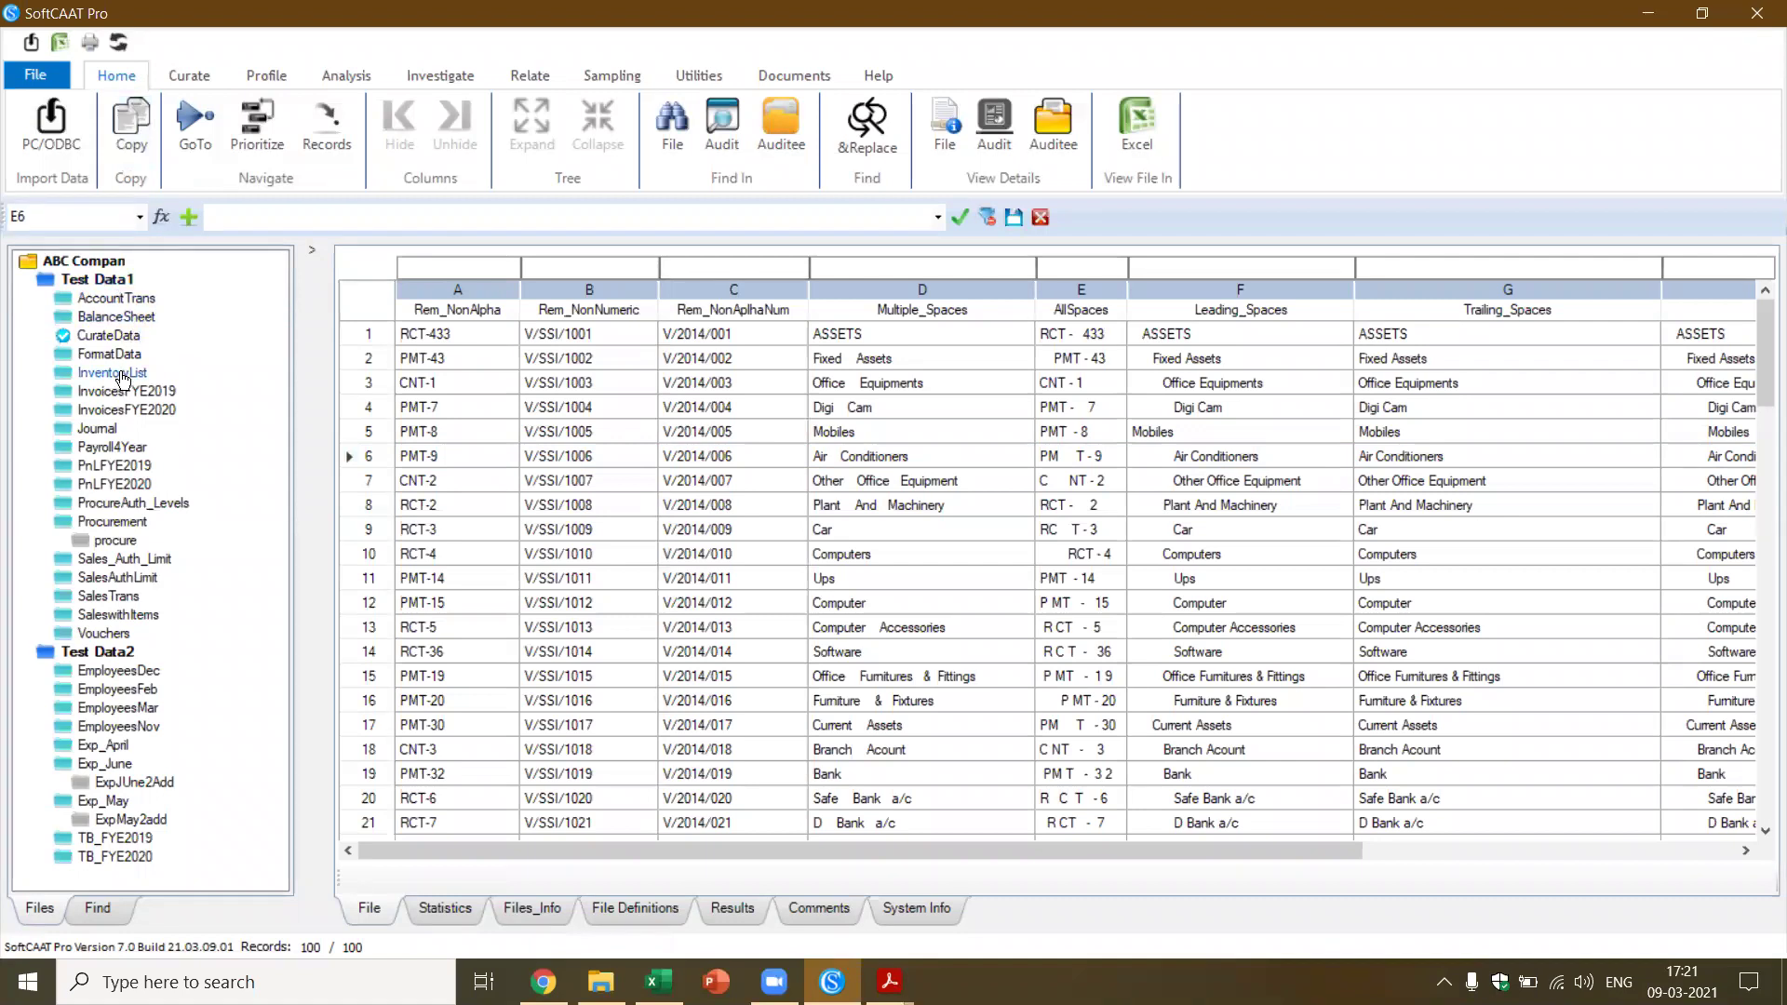
Try to view the data in the Procurement file and its procure sub-file
left_click(123, 524)
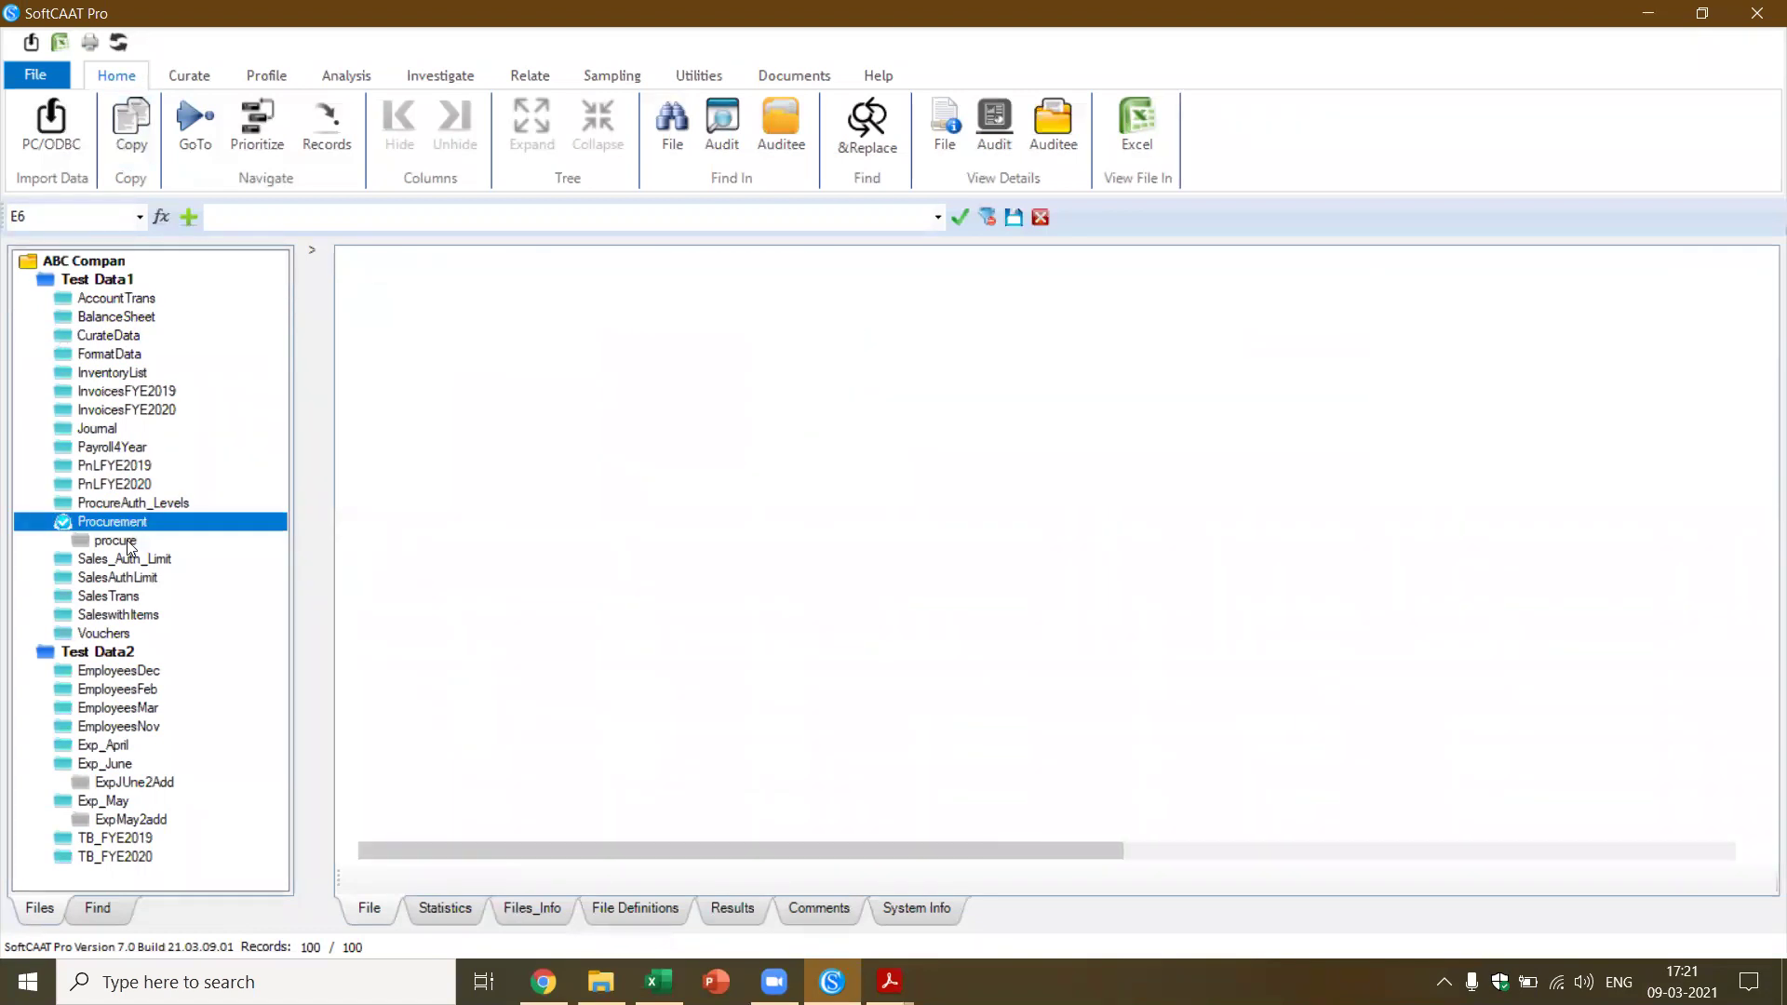
left_click(149, 541)
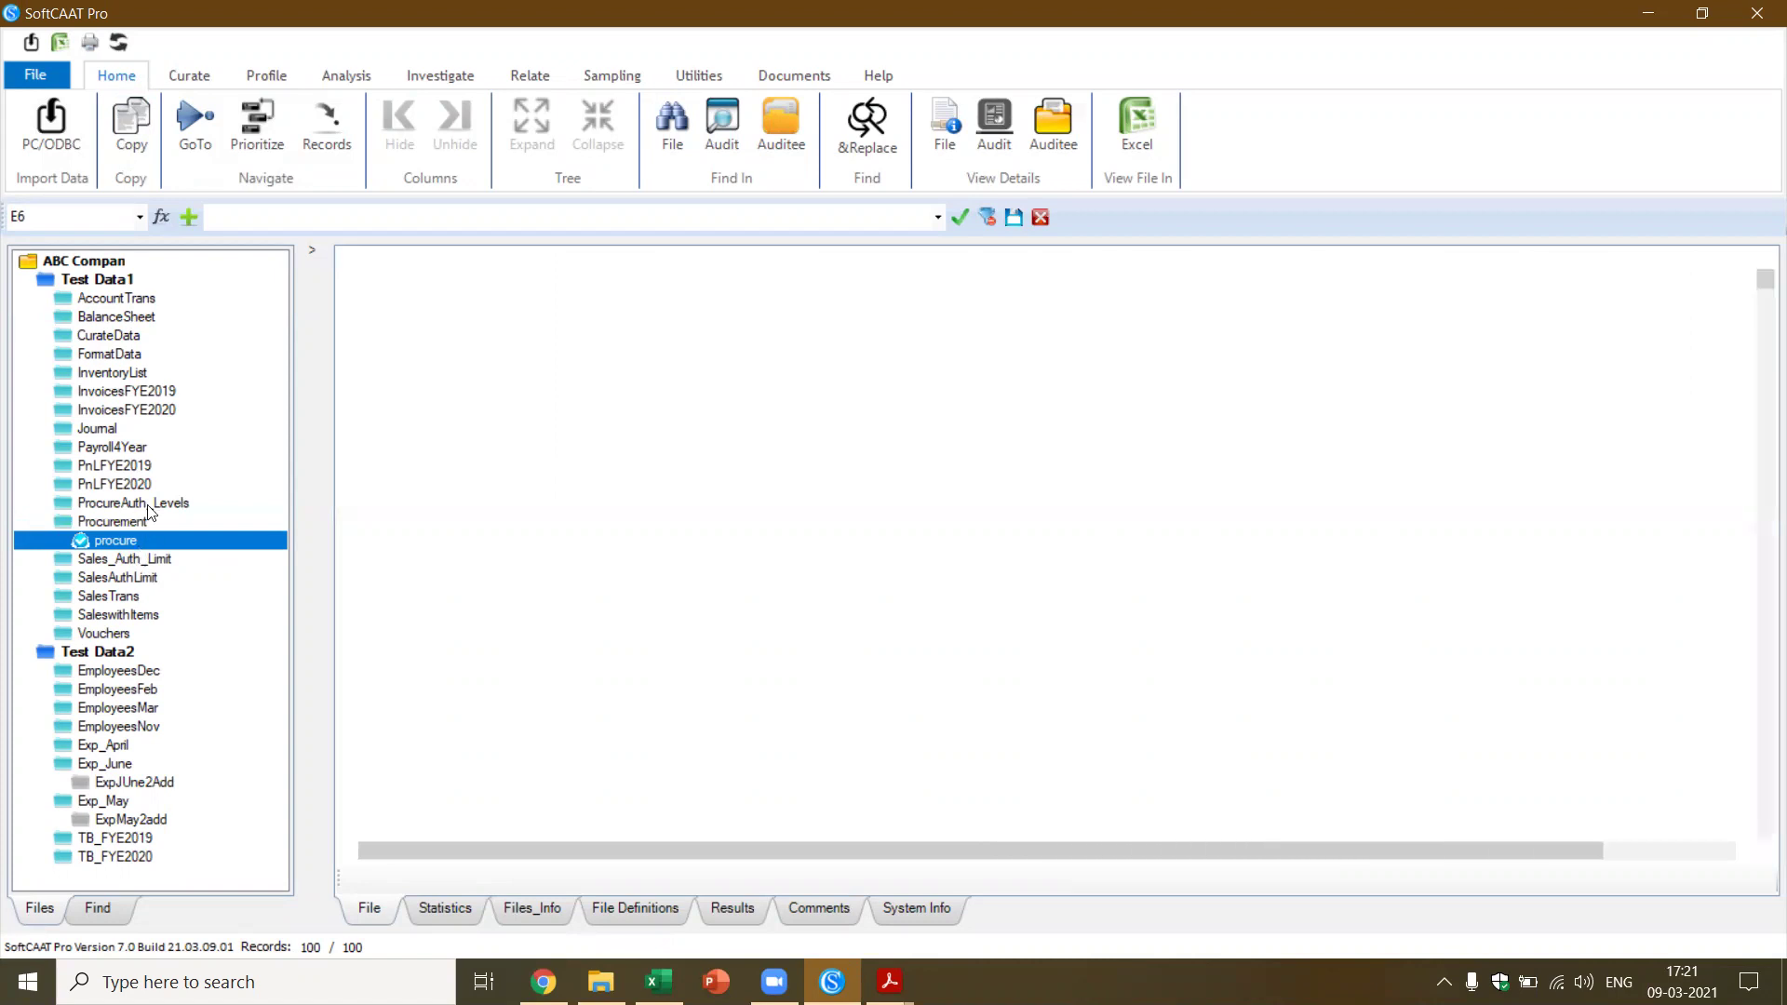
left_click(135, 521)
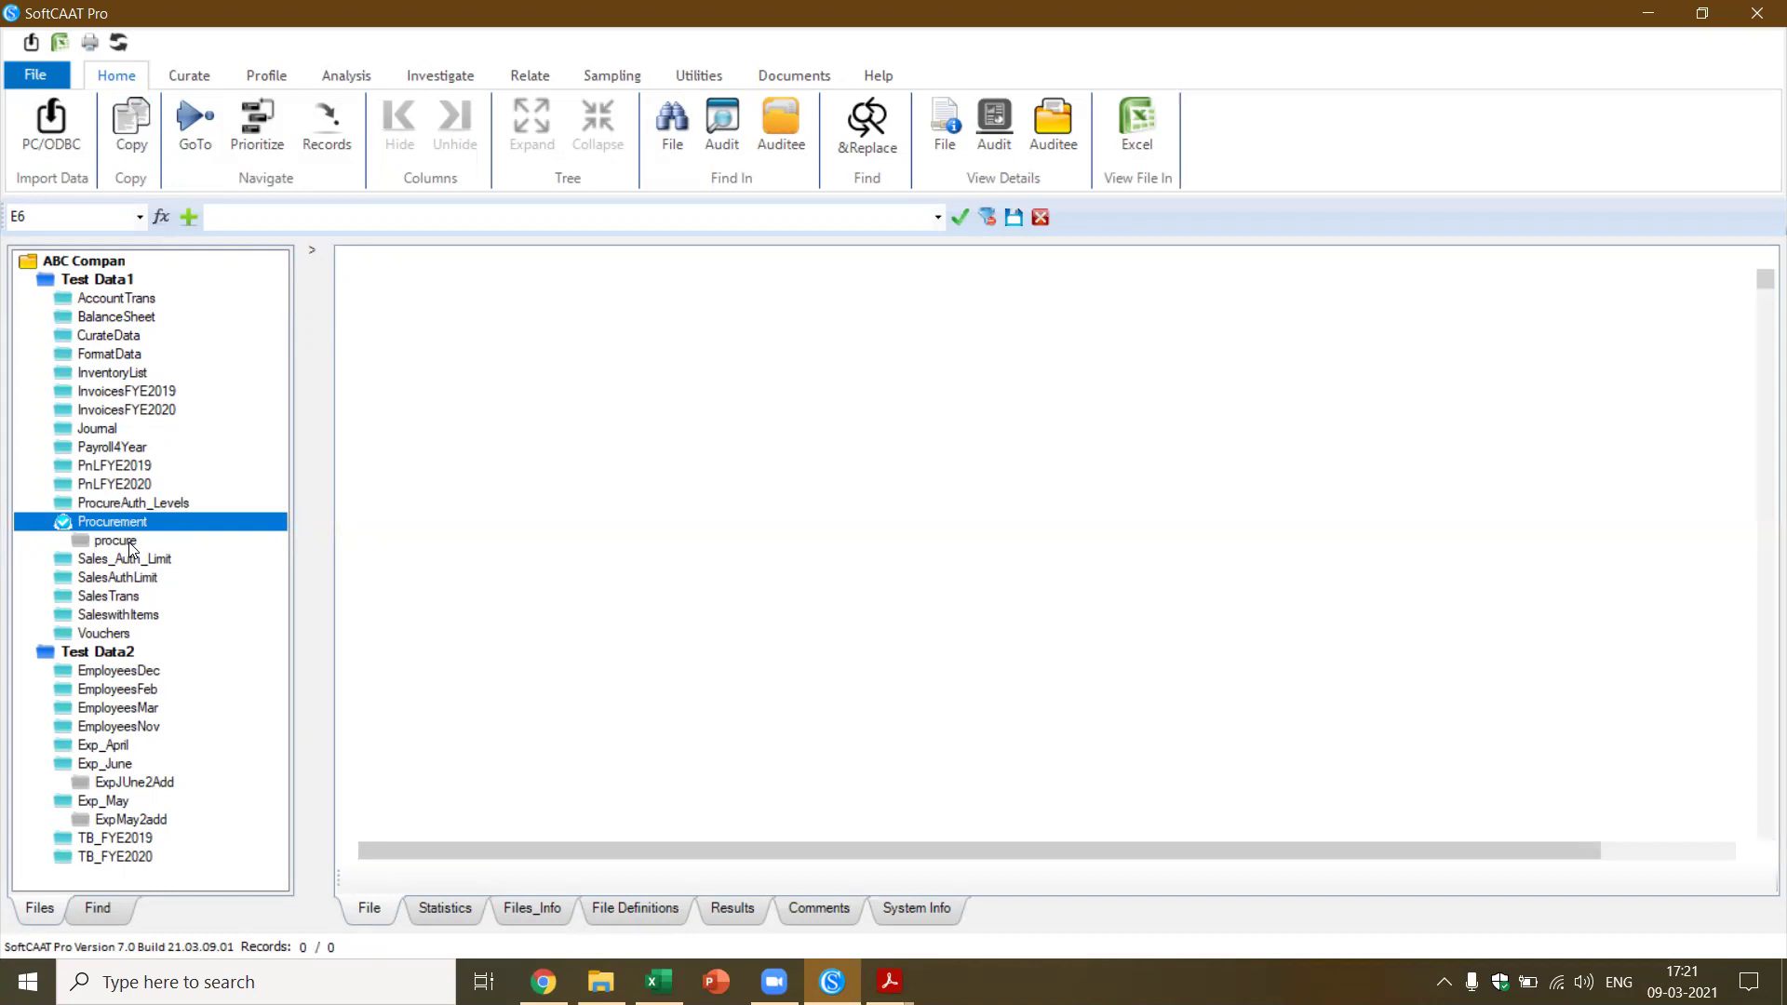
left_click(129, 542)
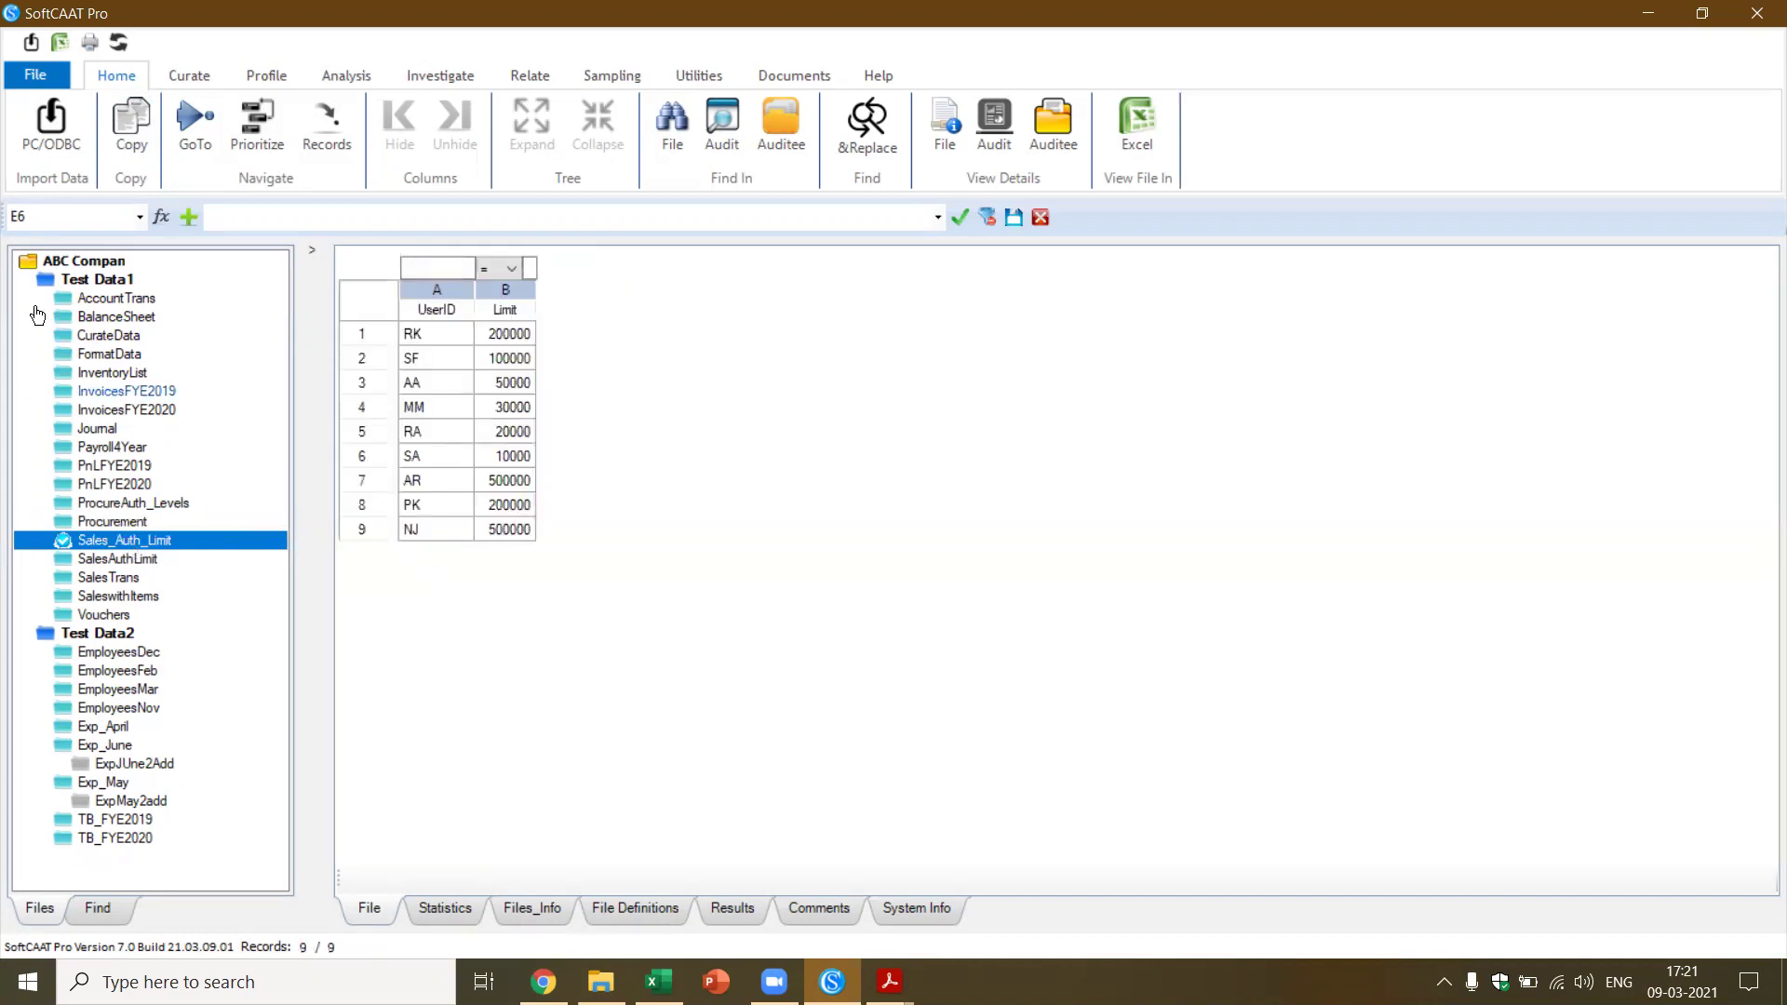
Remove non-alphabetic characters from CurateData's Rem_NonAlpha field, sorted by that field, with output to the result form
left_click(190, 77)
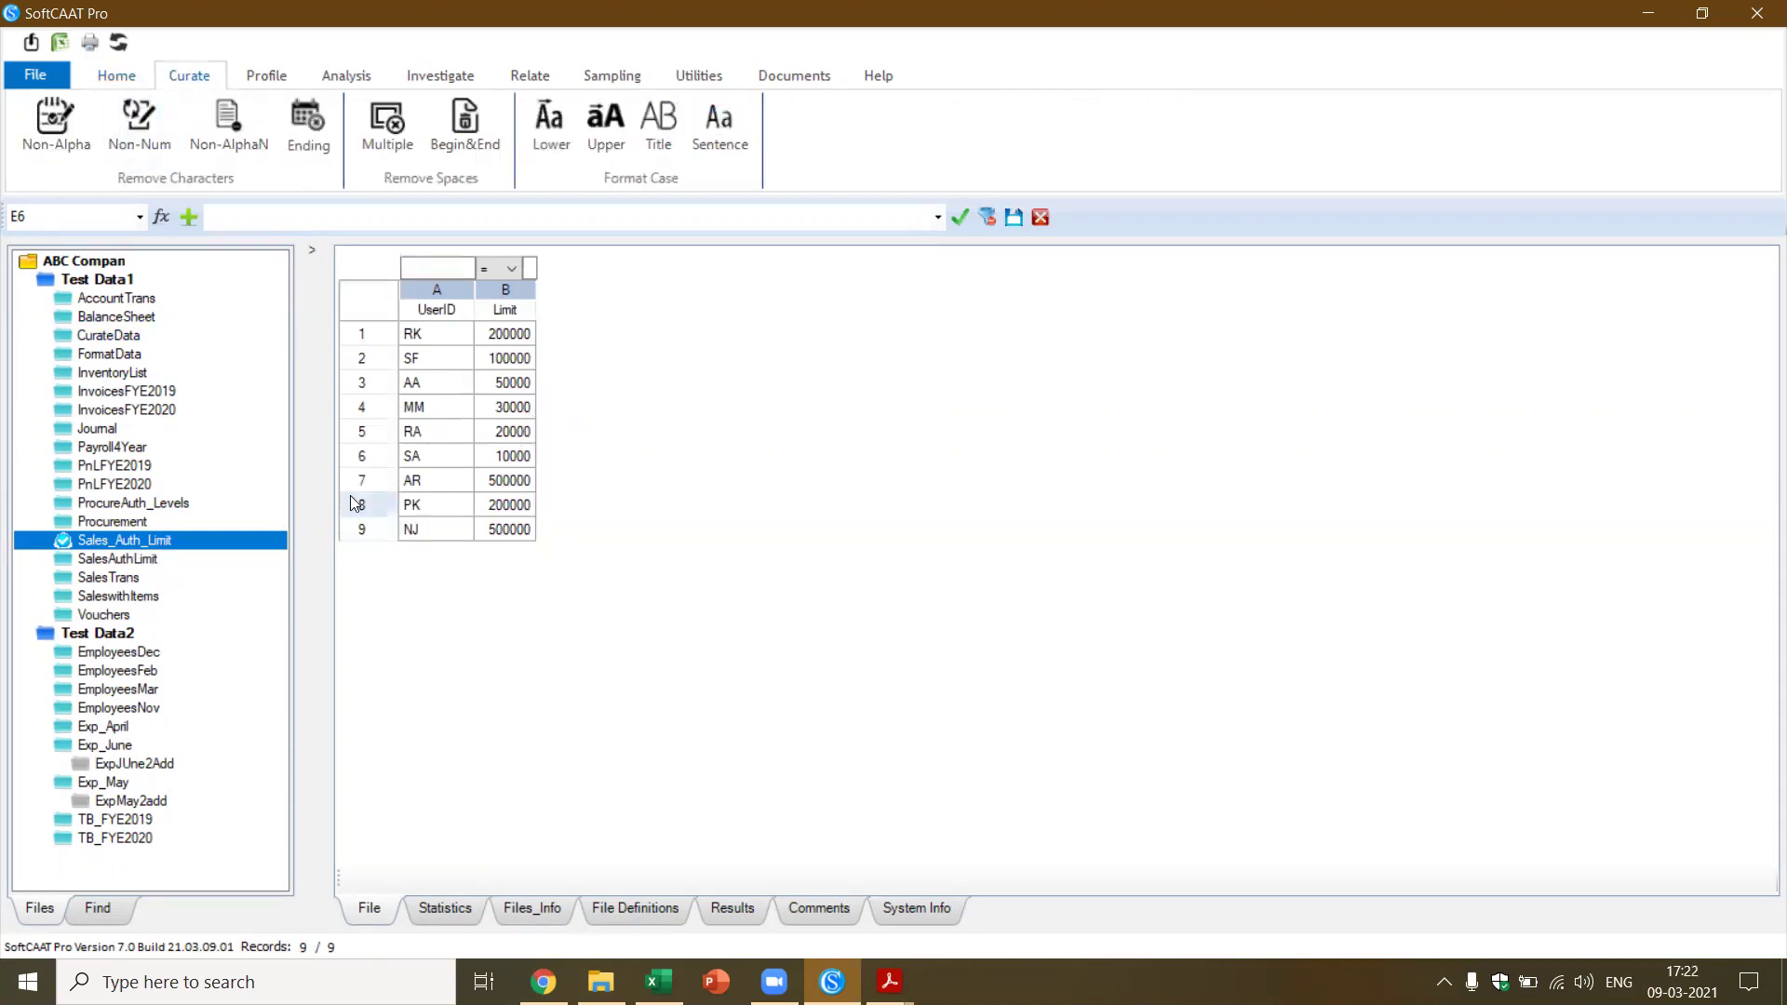
left_click(110, 337)
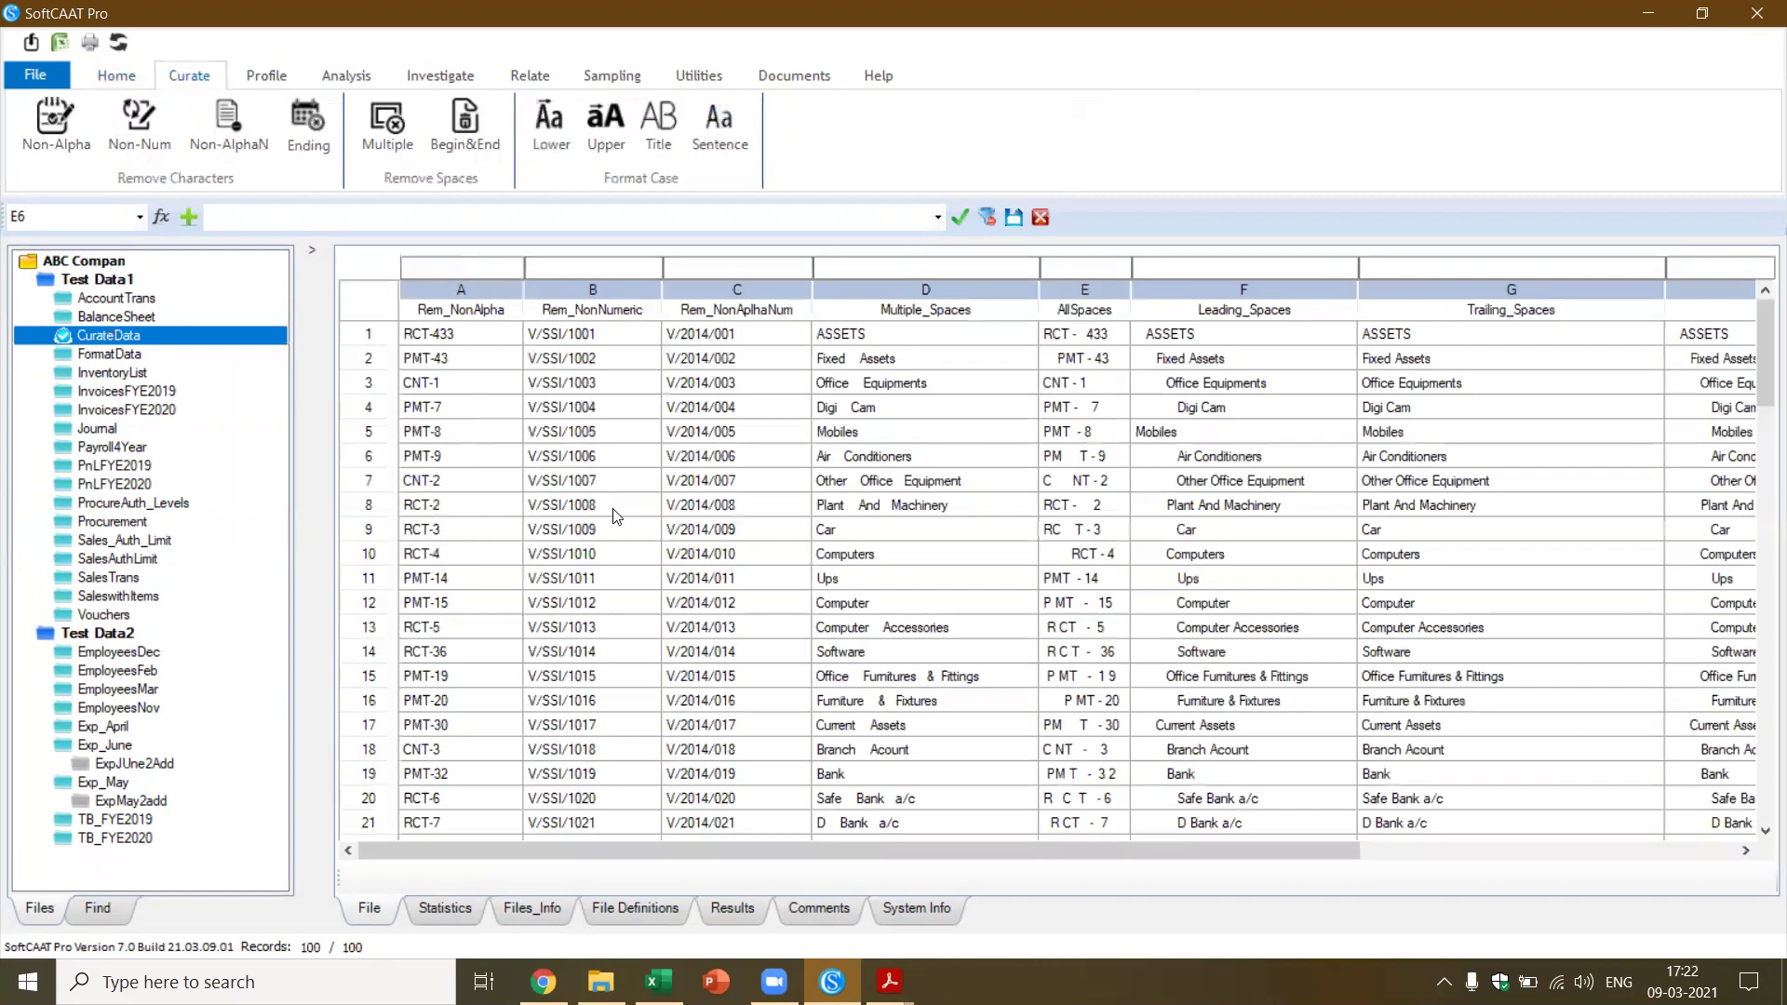
left_click(491, 314)
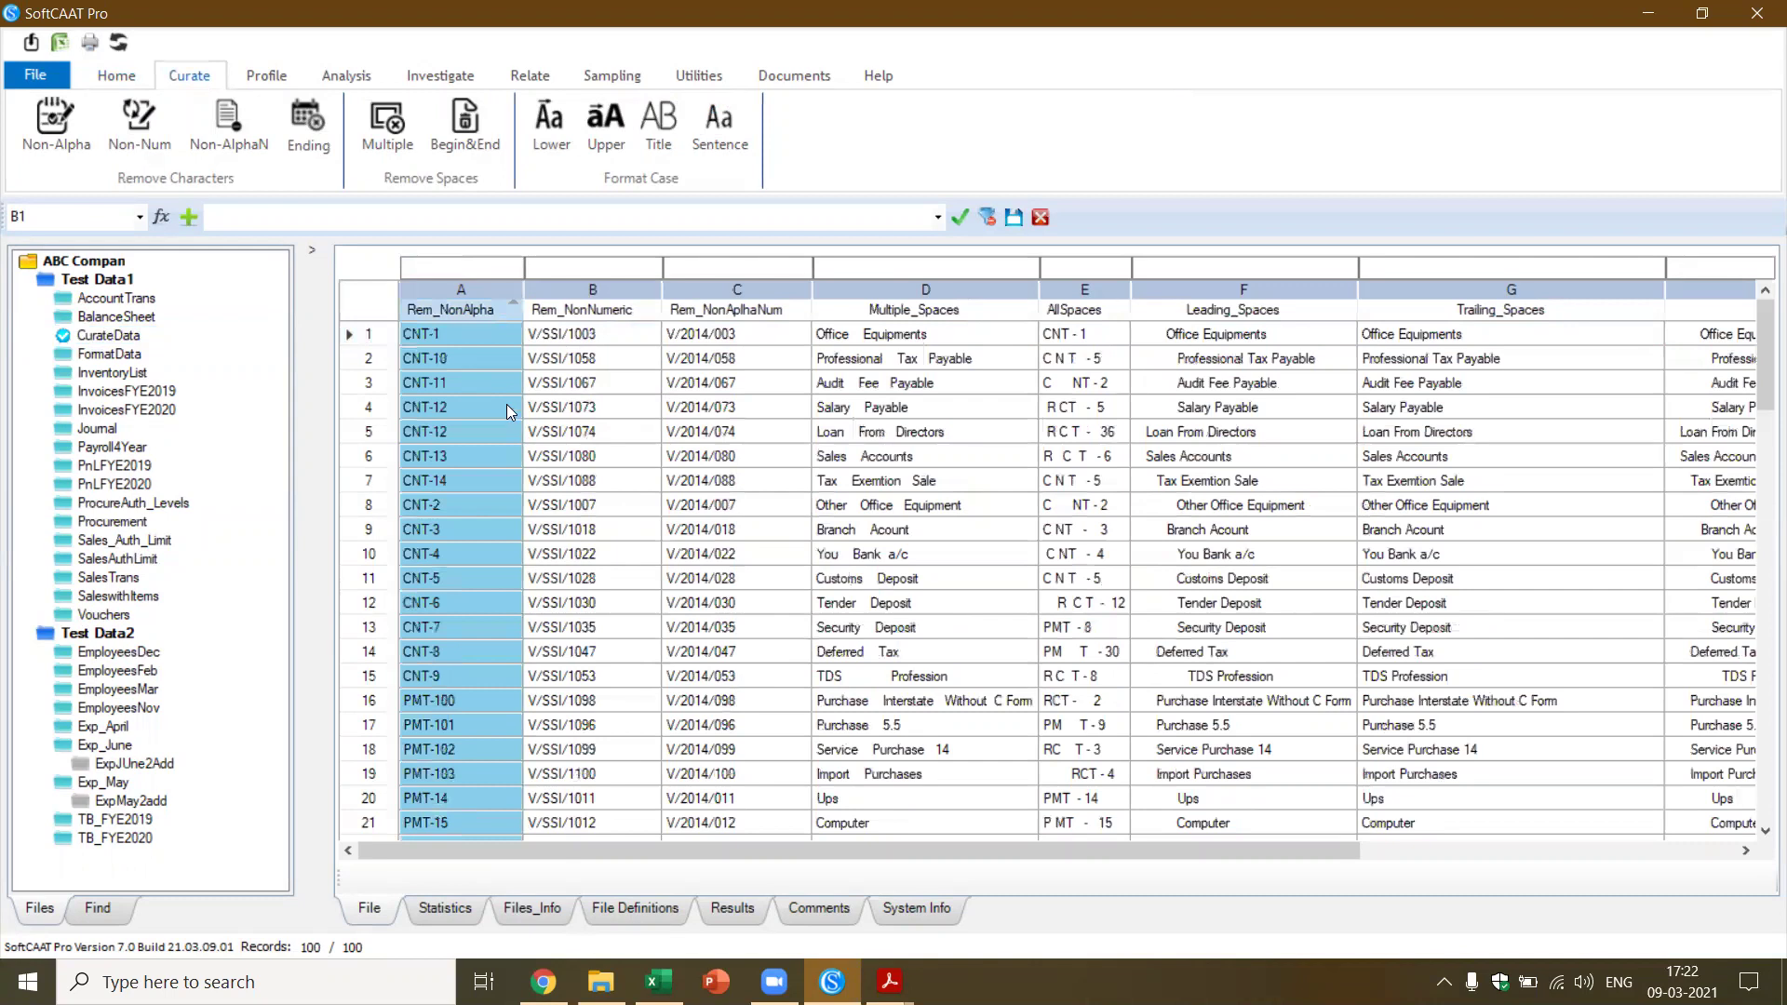
left_click(70, 165)
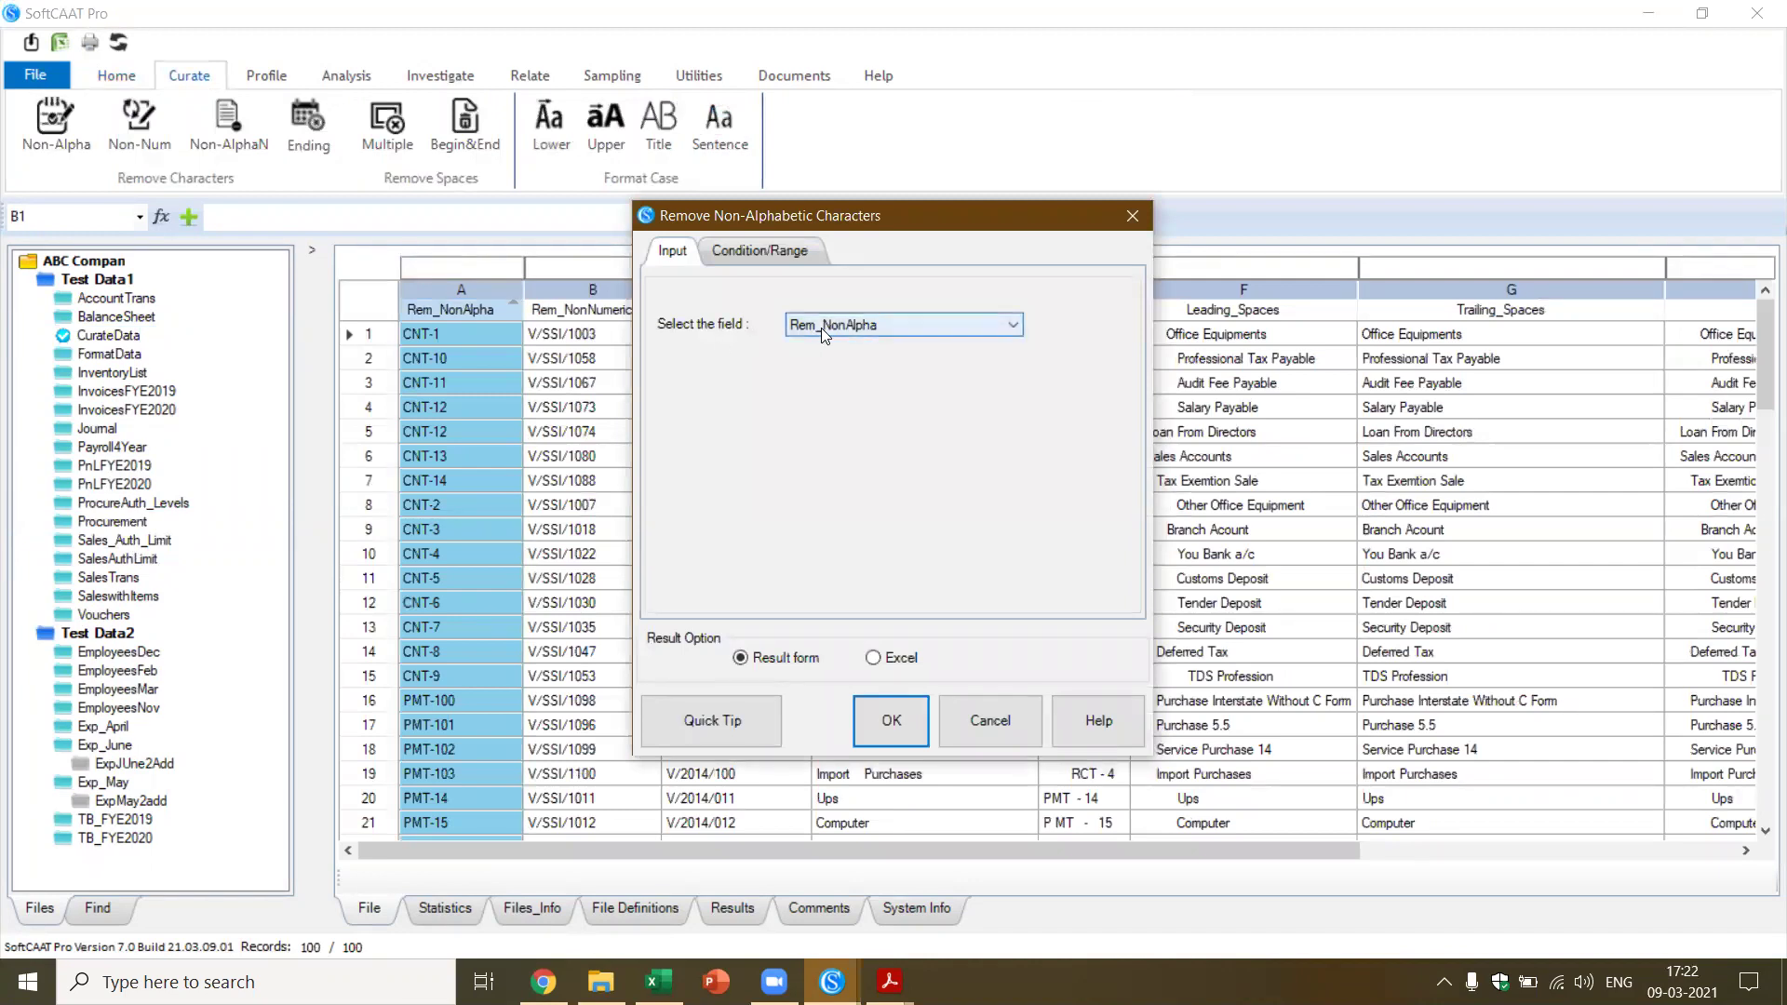
left_click(888, 718)
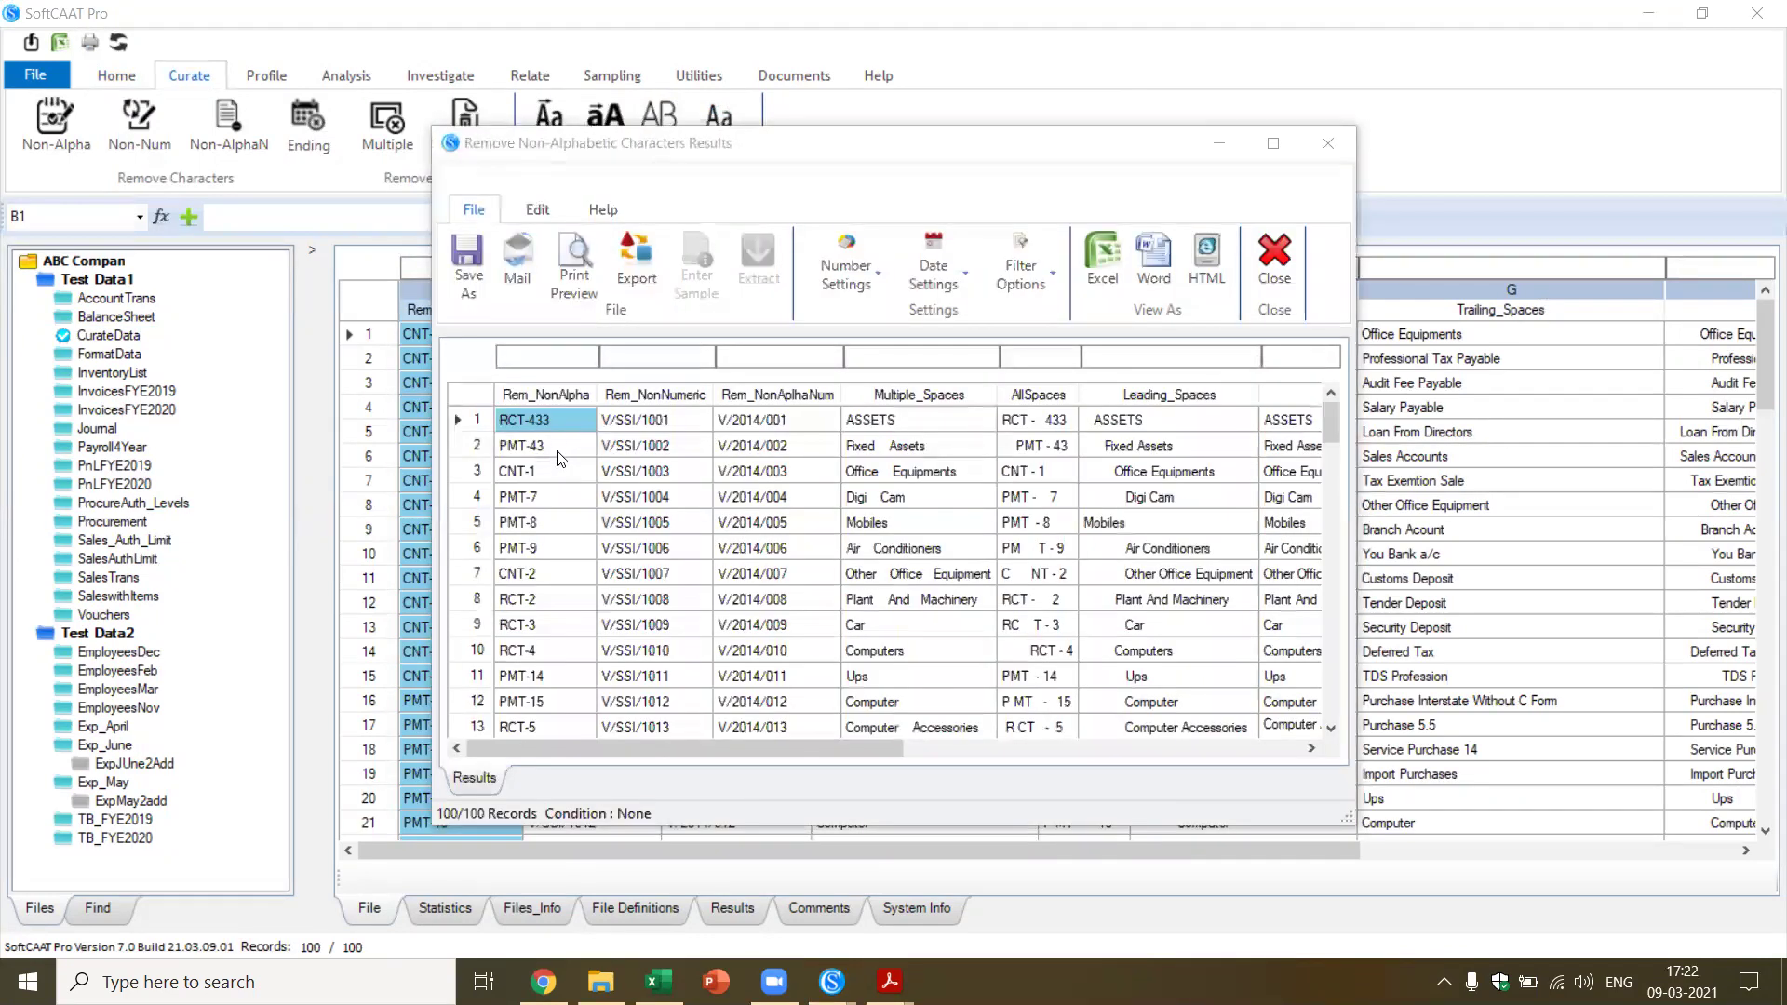
Move the Remove Non-Alphabetic Characters results aside to compare them with the source data, and close them
left_click(822, 157)
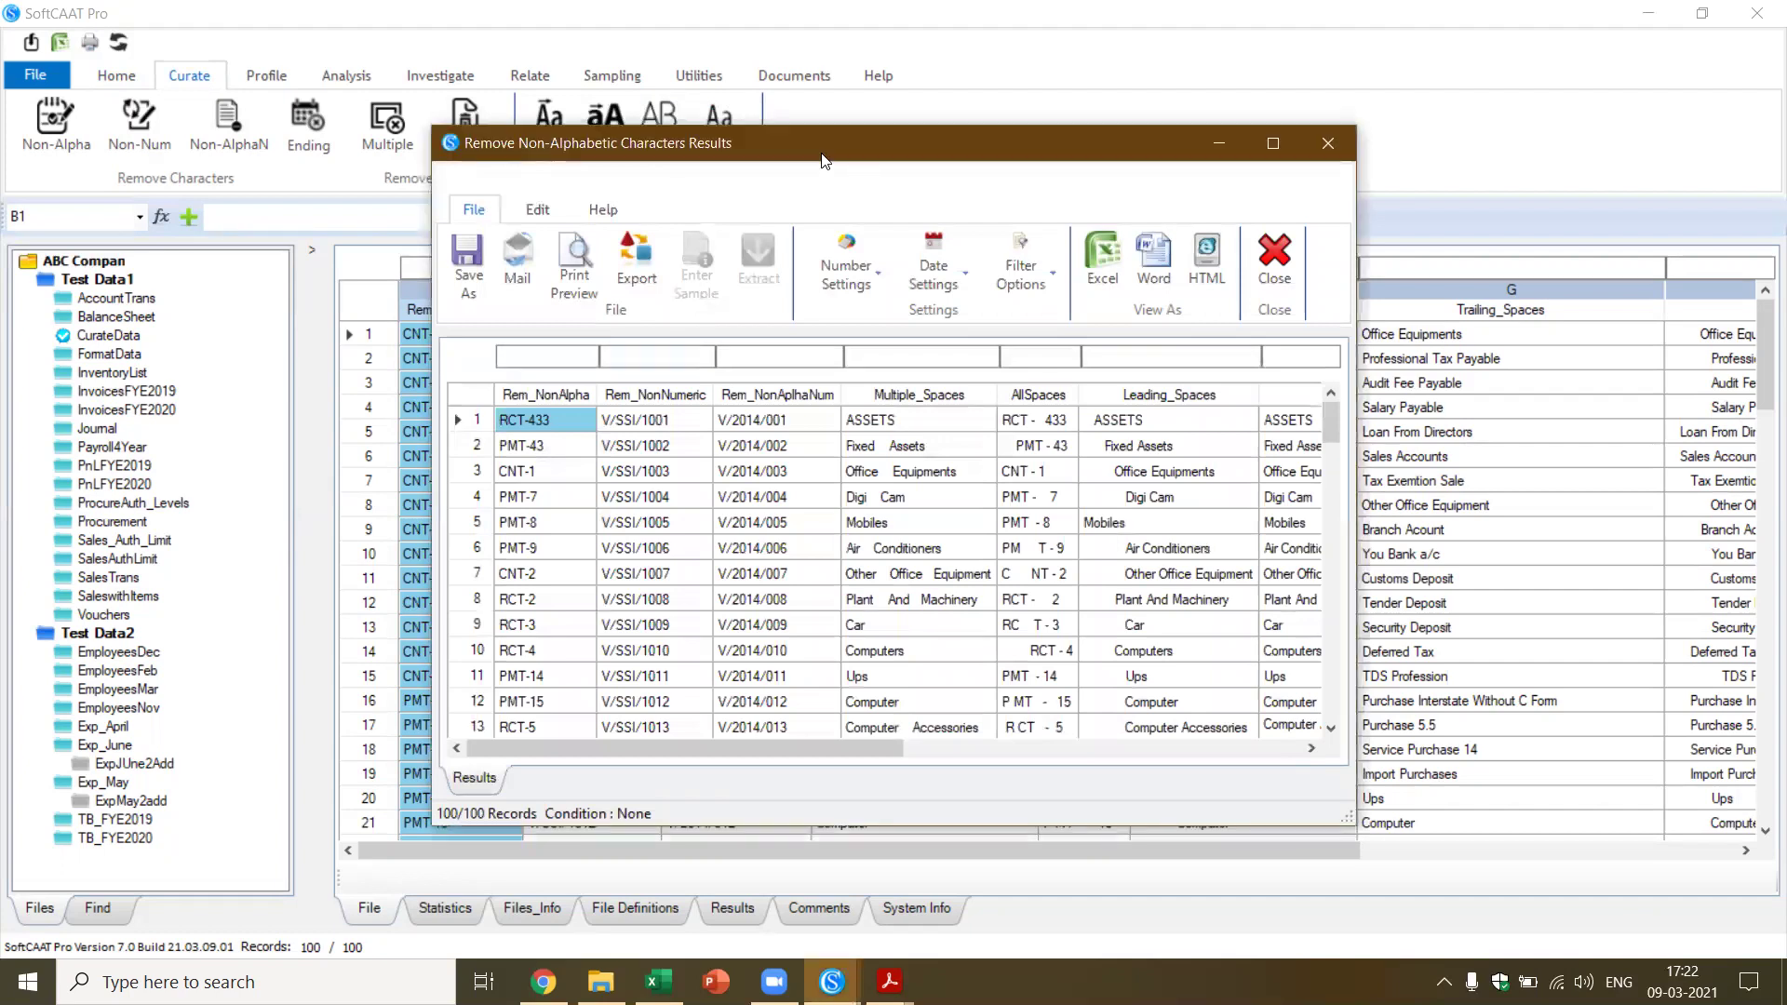
left_click_drag(821, 159, 1112, 143)
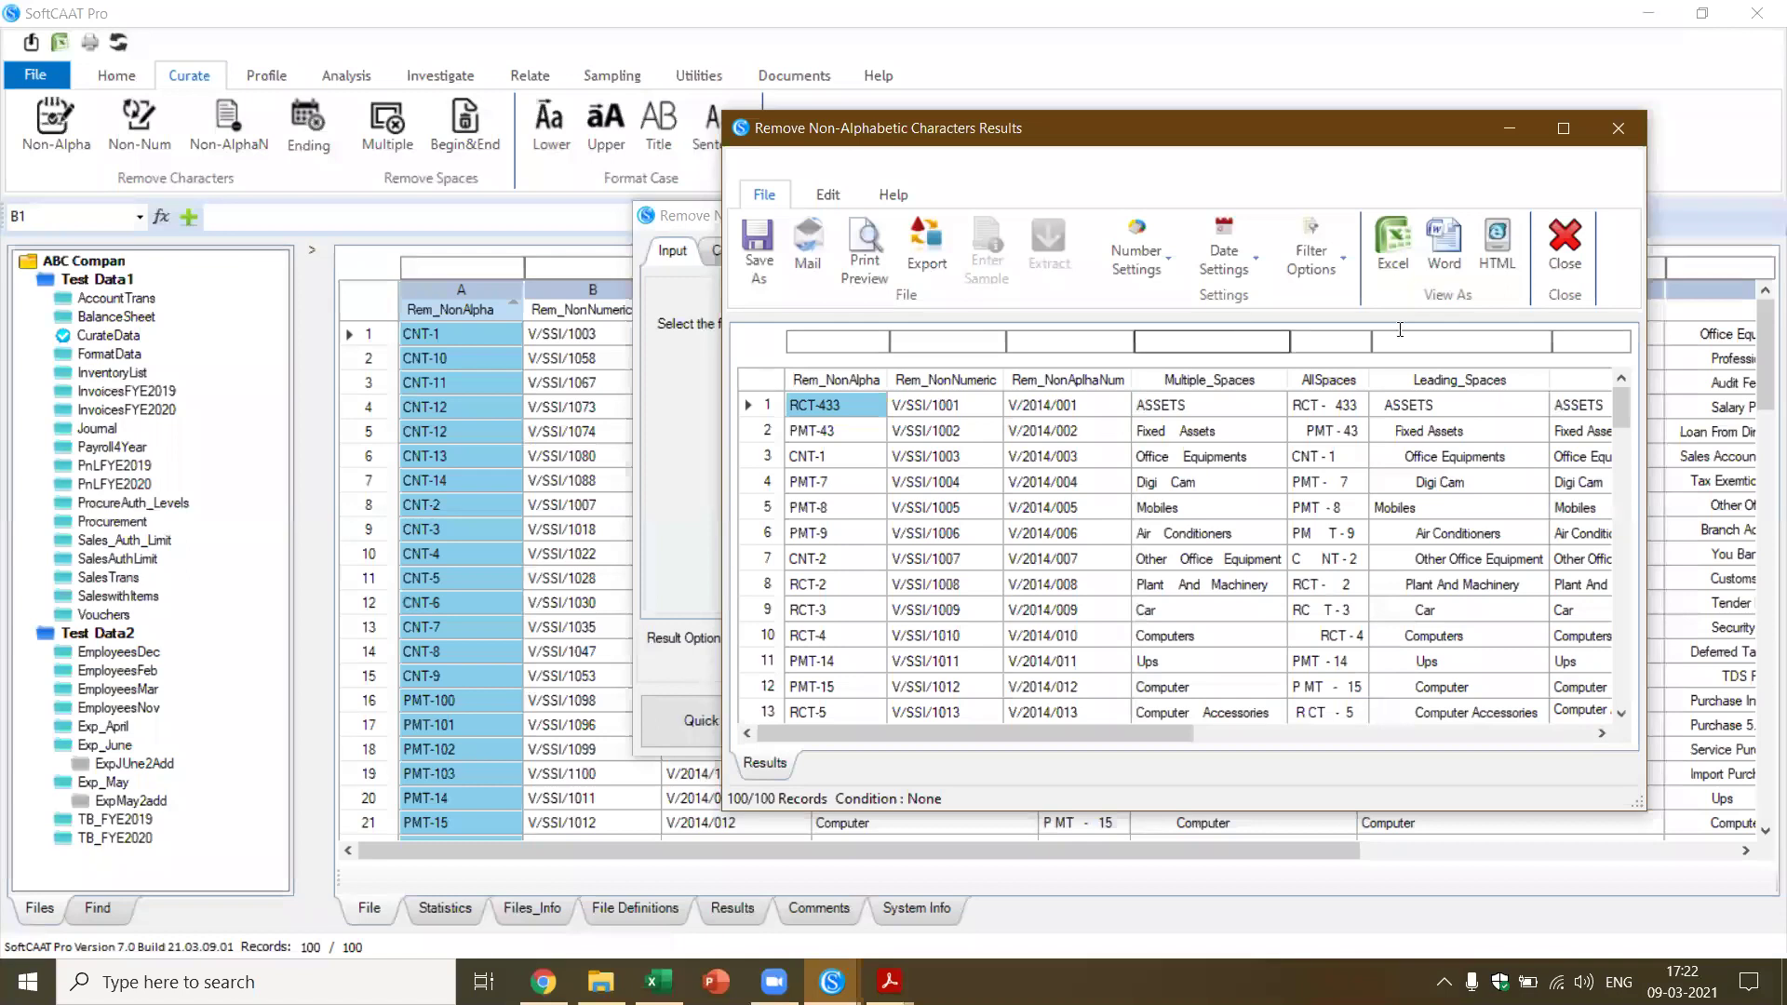
left_click(1564, 244)
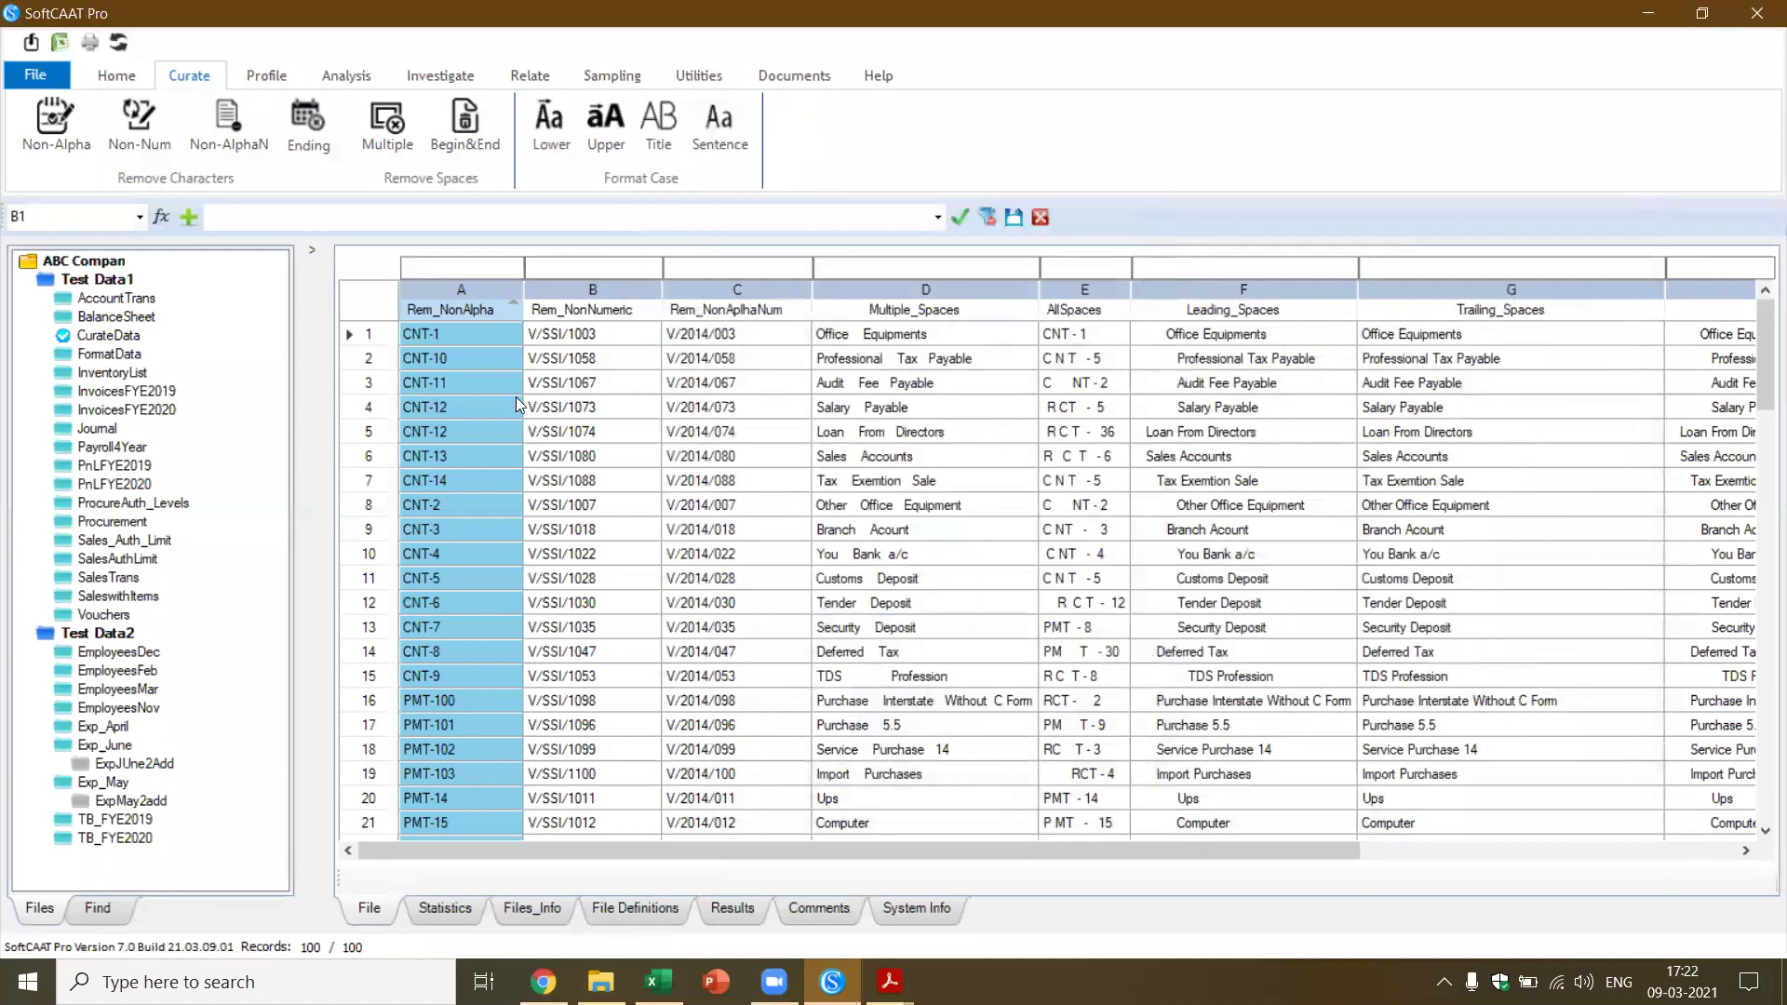
Set up Remove Non-Alphabetic Characters again for the Rem_NonAlpha field with Excel as the result option
left_click(58, 131)
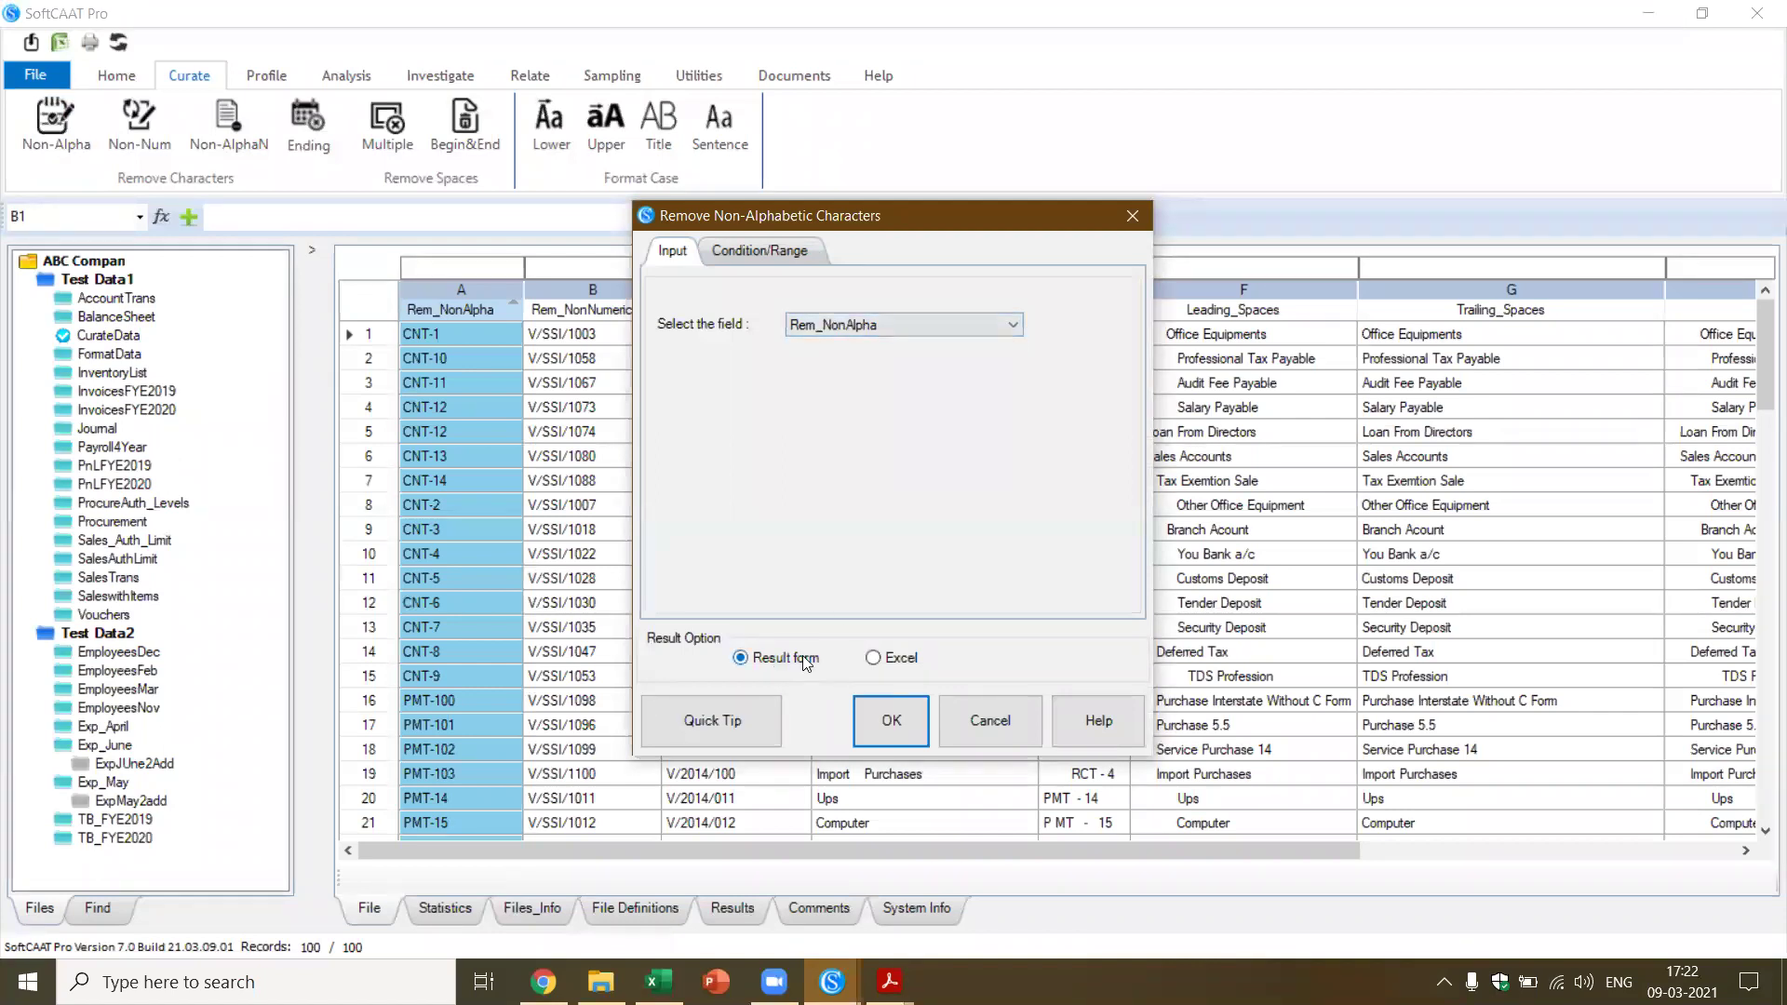
left_click(1015, 326)
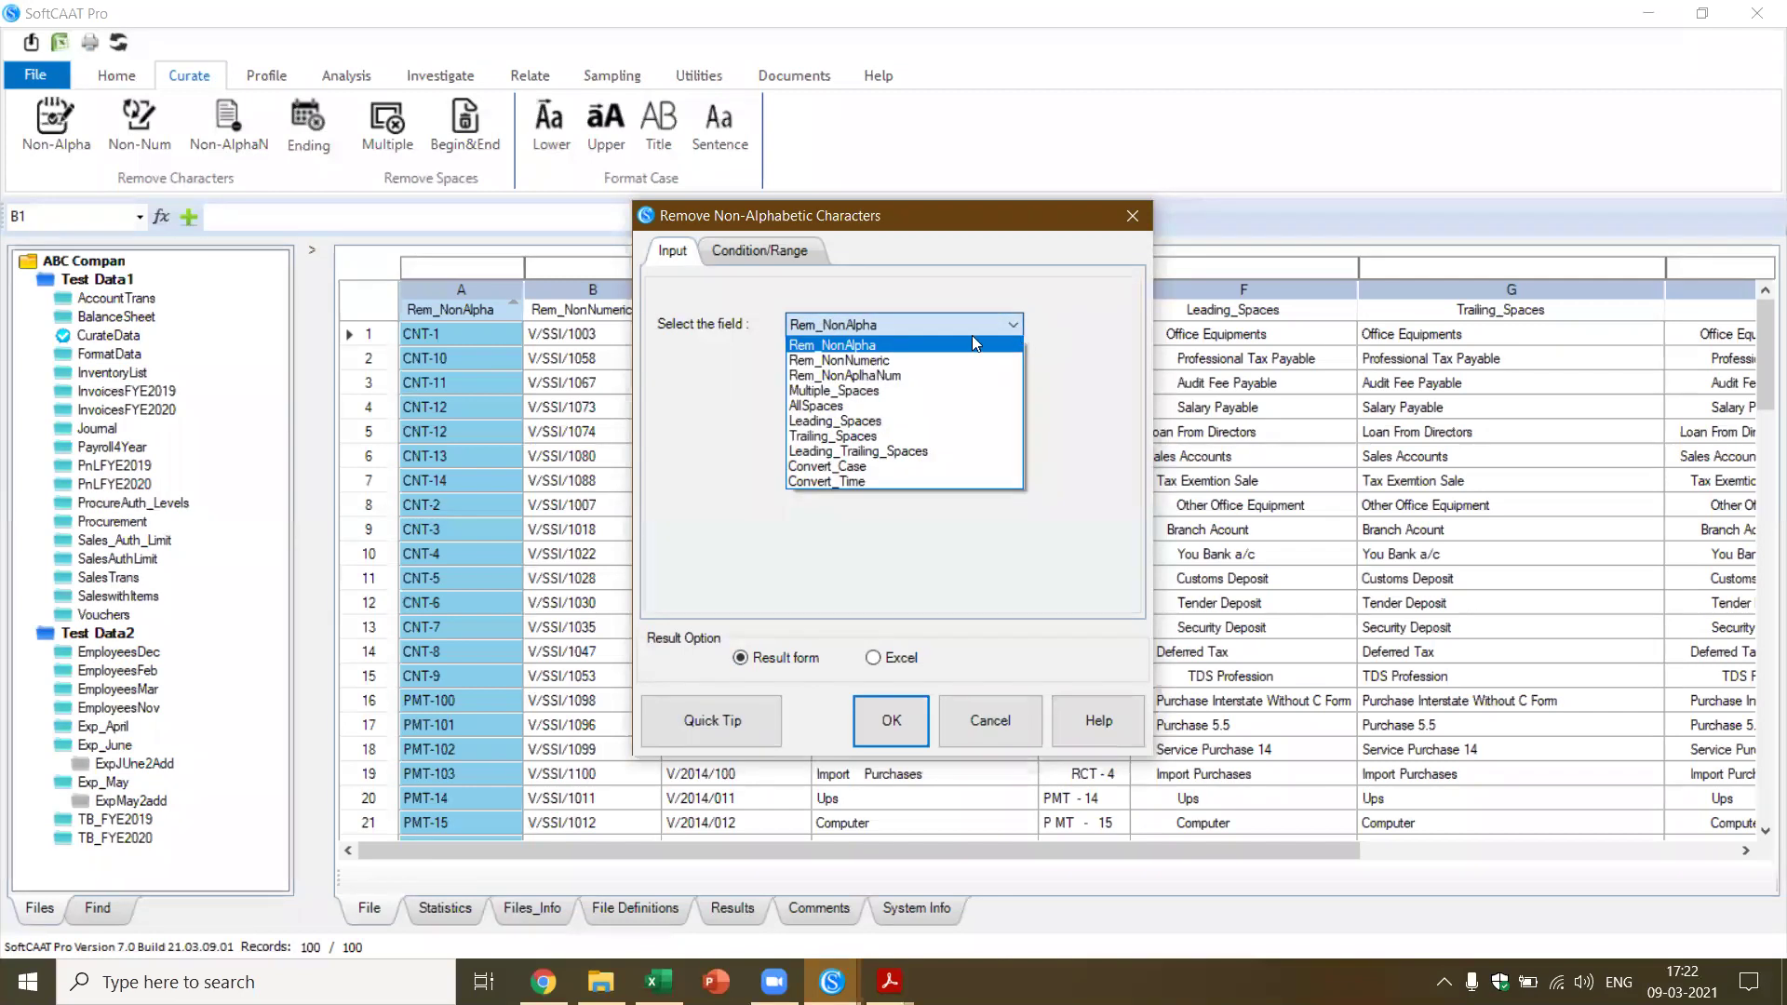
left_click(938, 346)
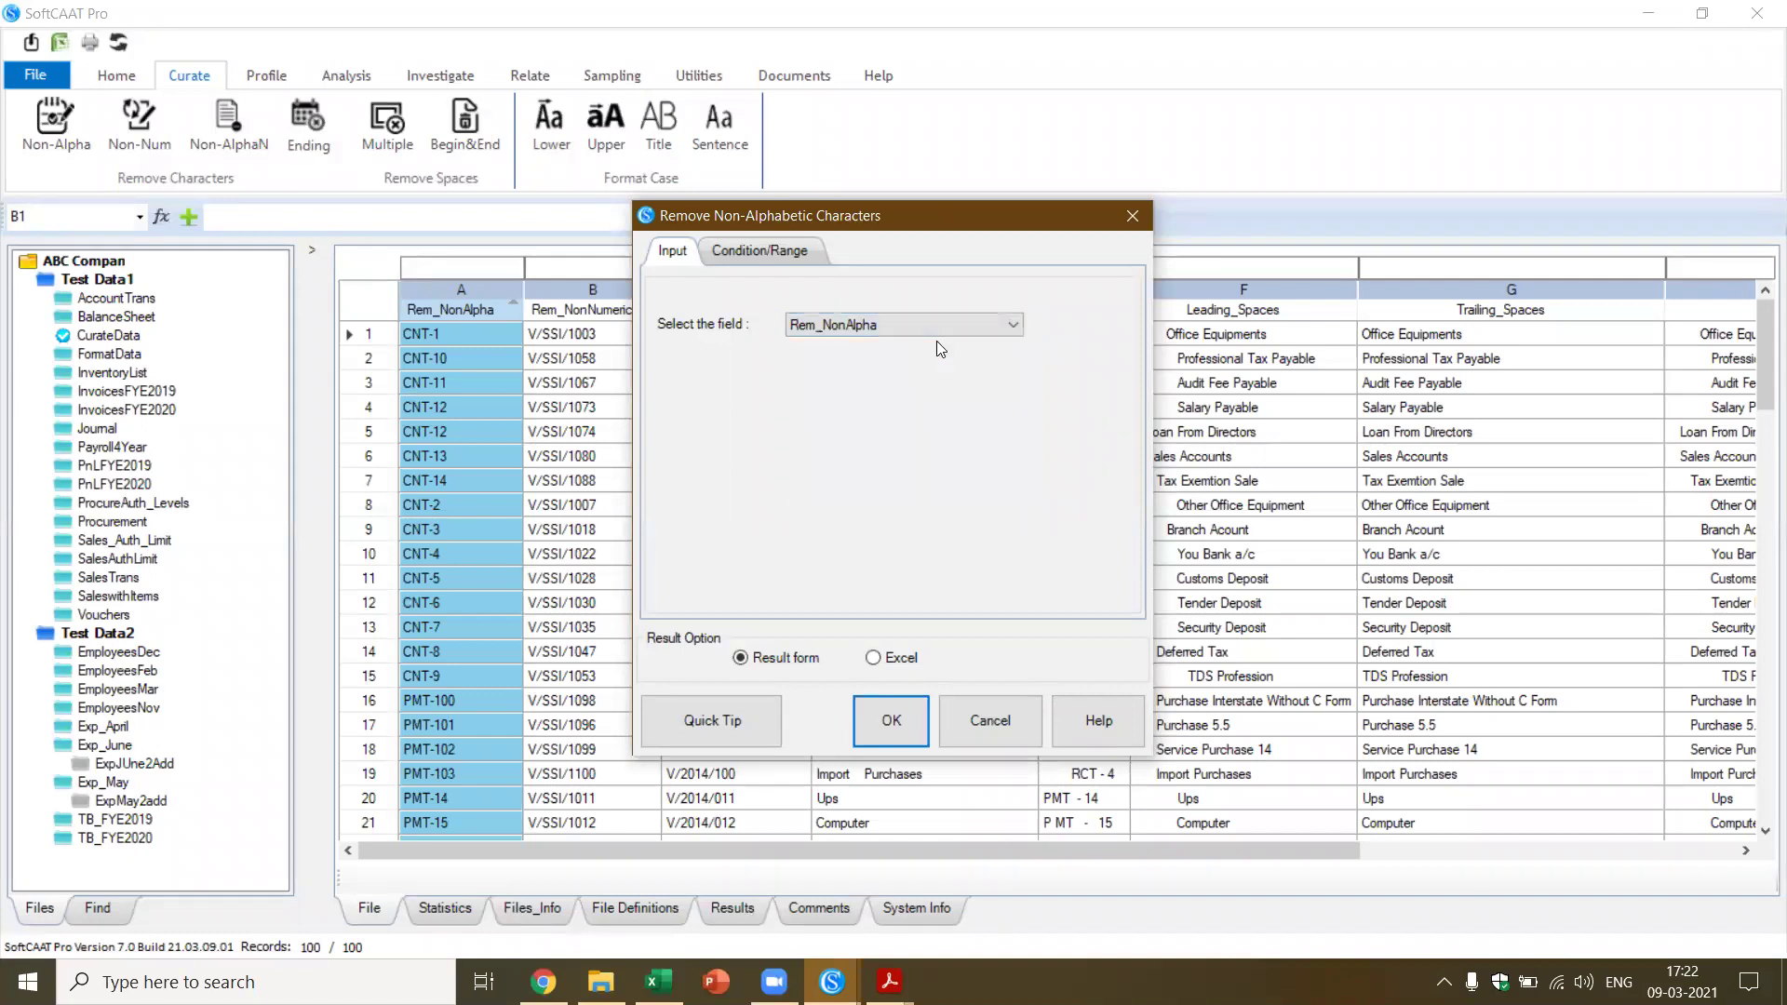
left_click(873, 658)
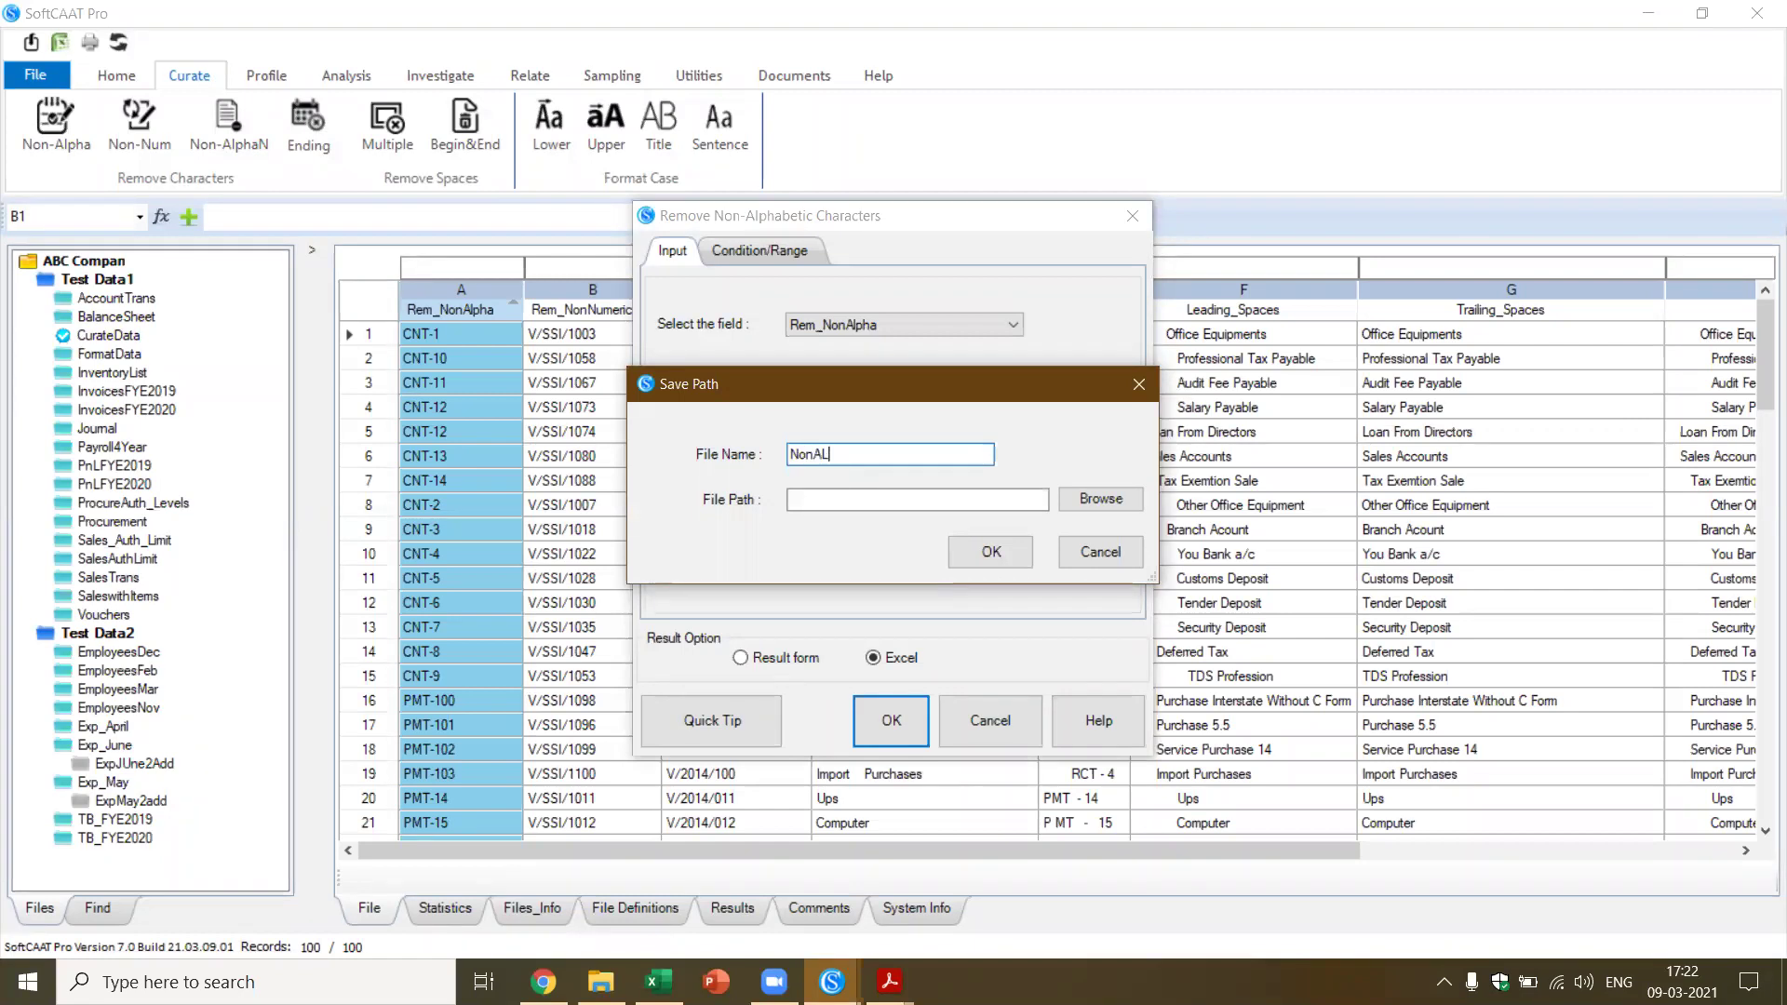
Name the Excel output NonAlpha, save it to the Desktop, and run the character removal
type("ha")
left_click(1098, 500)
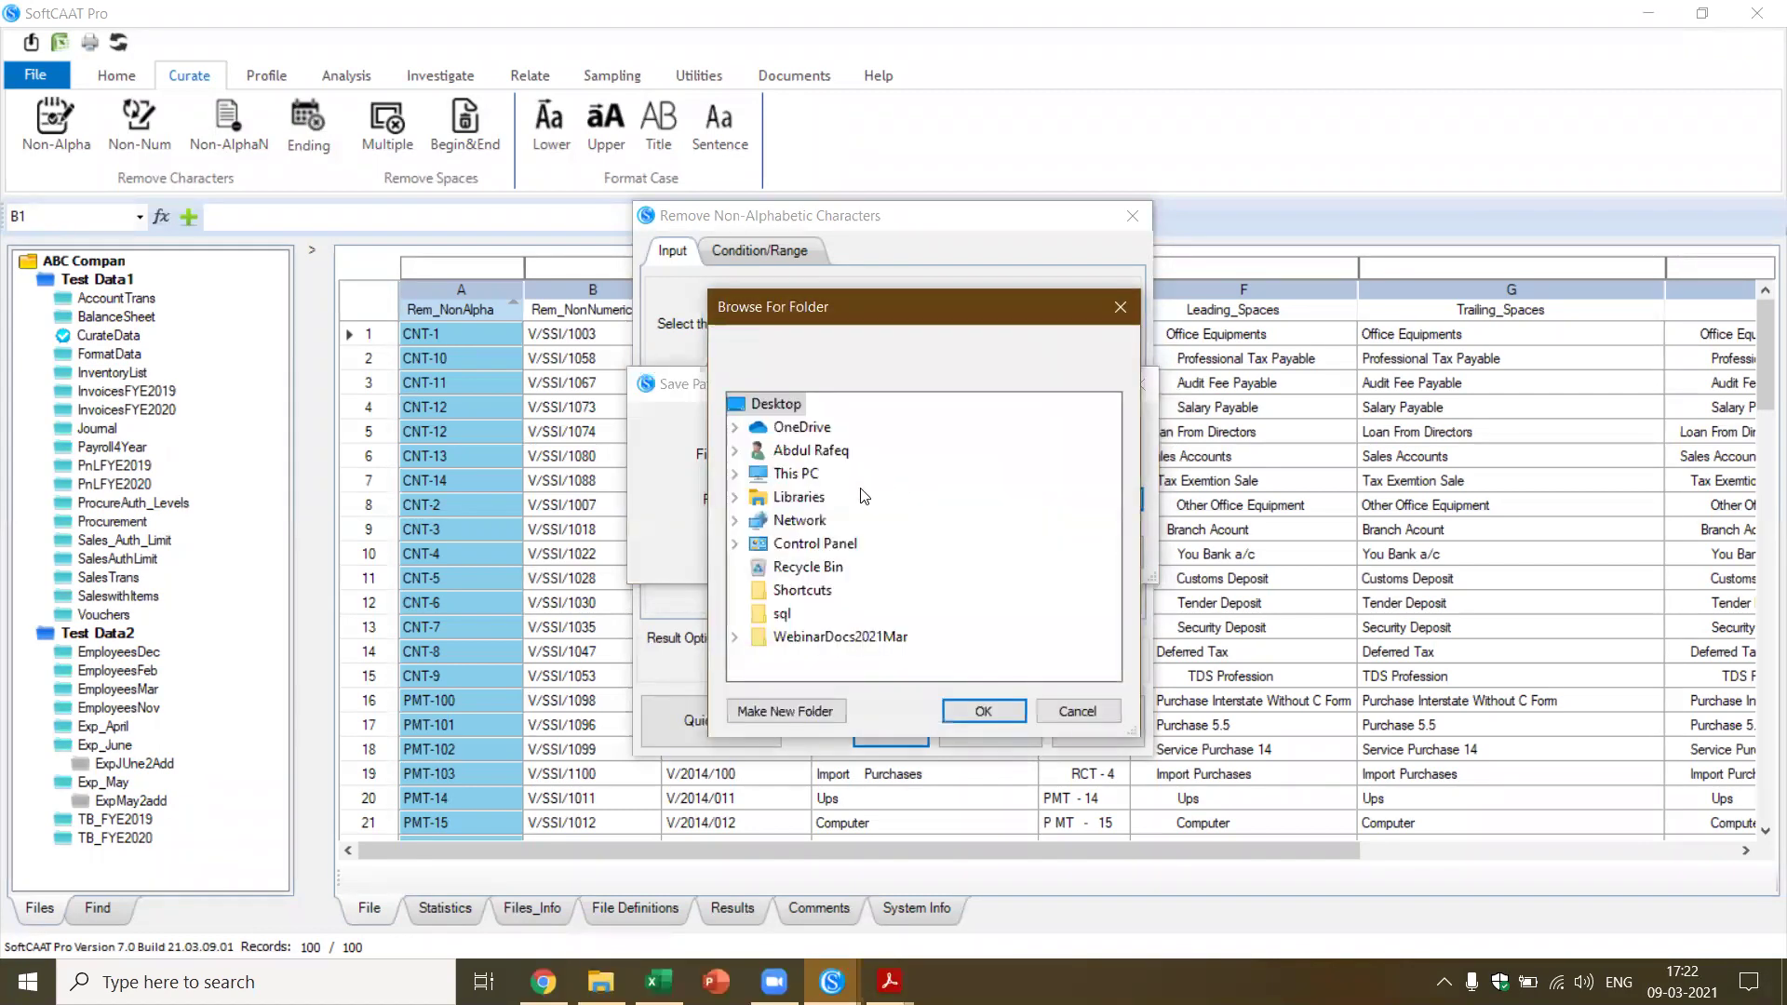
left_click(984, 711)
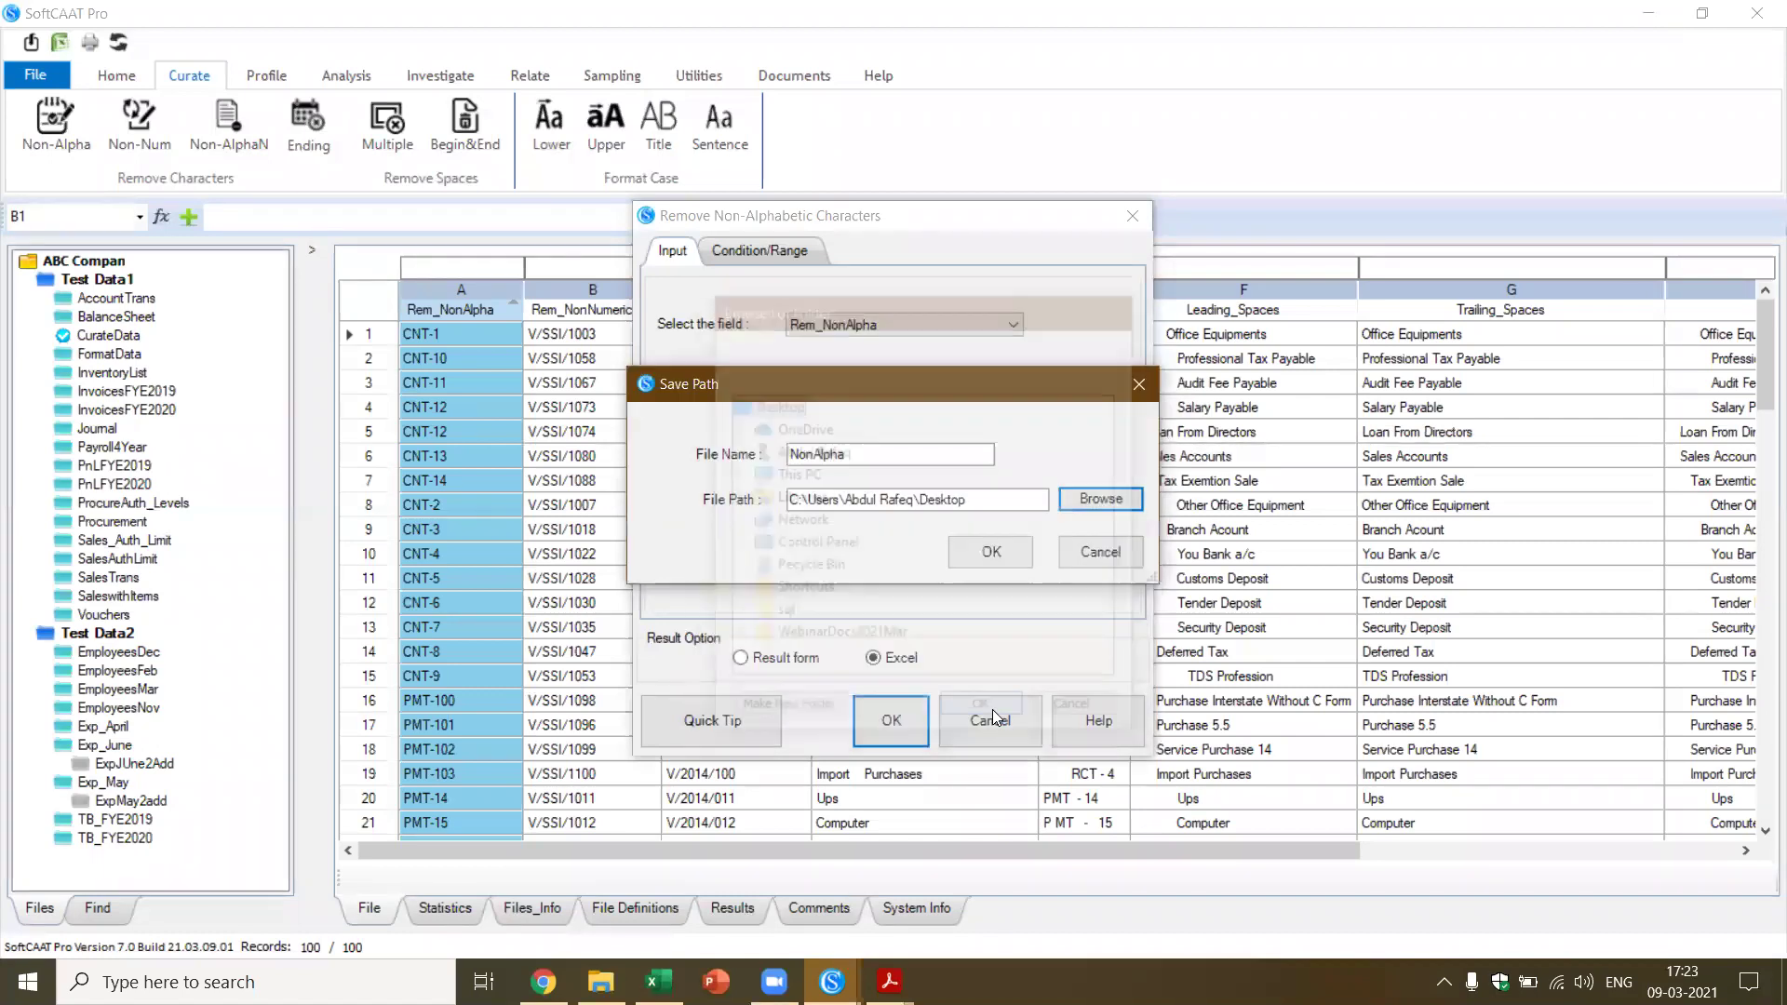
left_click(986, 564)
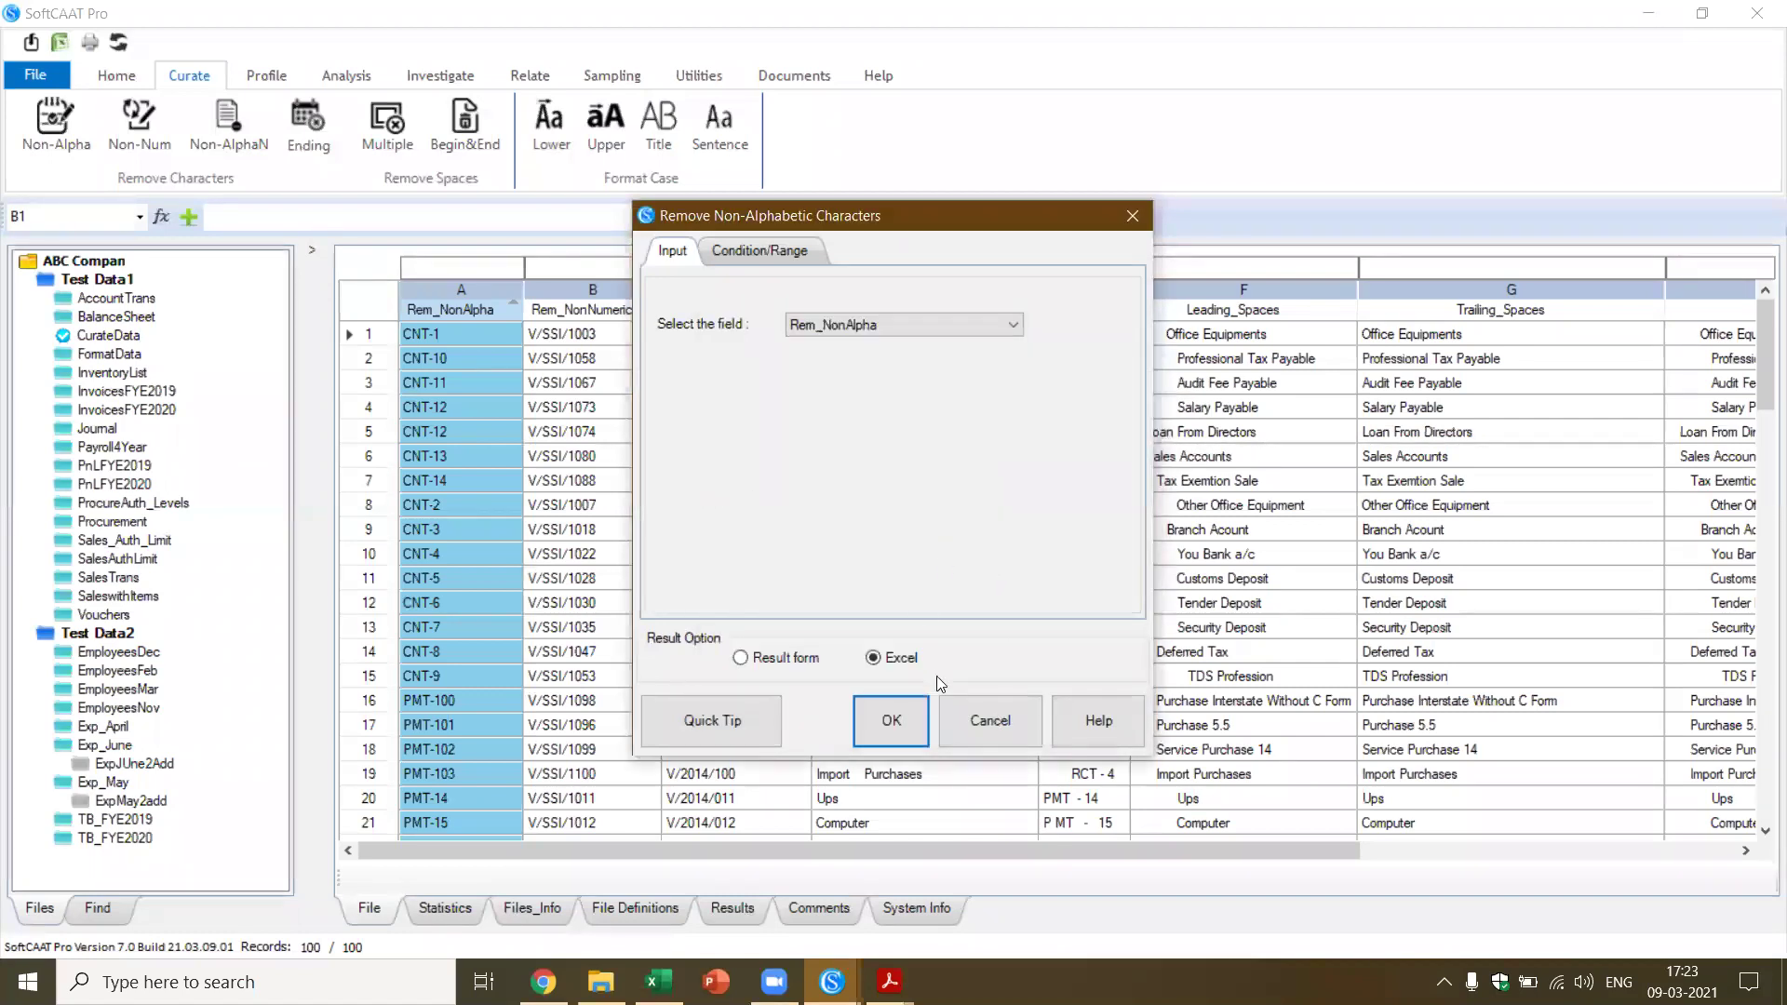
left_click(893, 718)
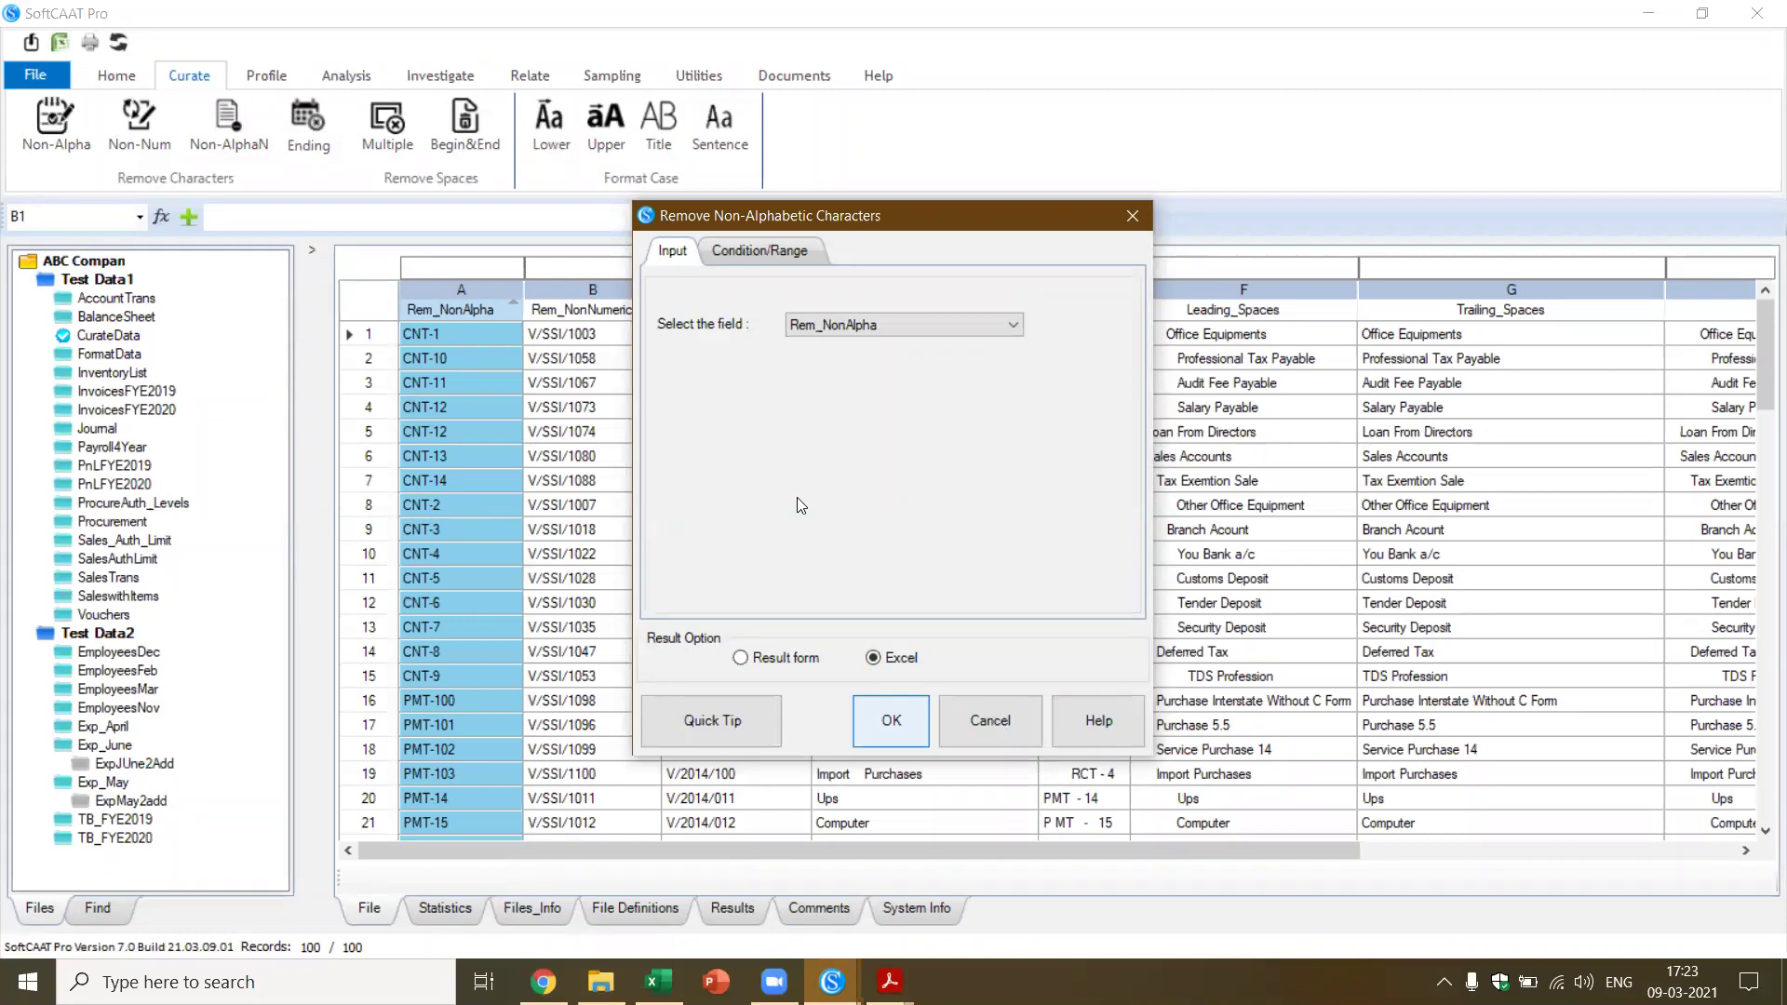
Switch to NonAlpha.xlsx in Excel and examine the exported results in a maximized window
key("alt+Tab")
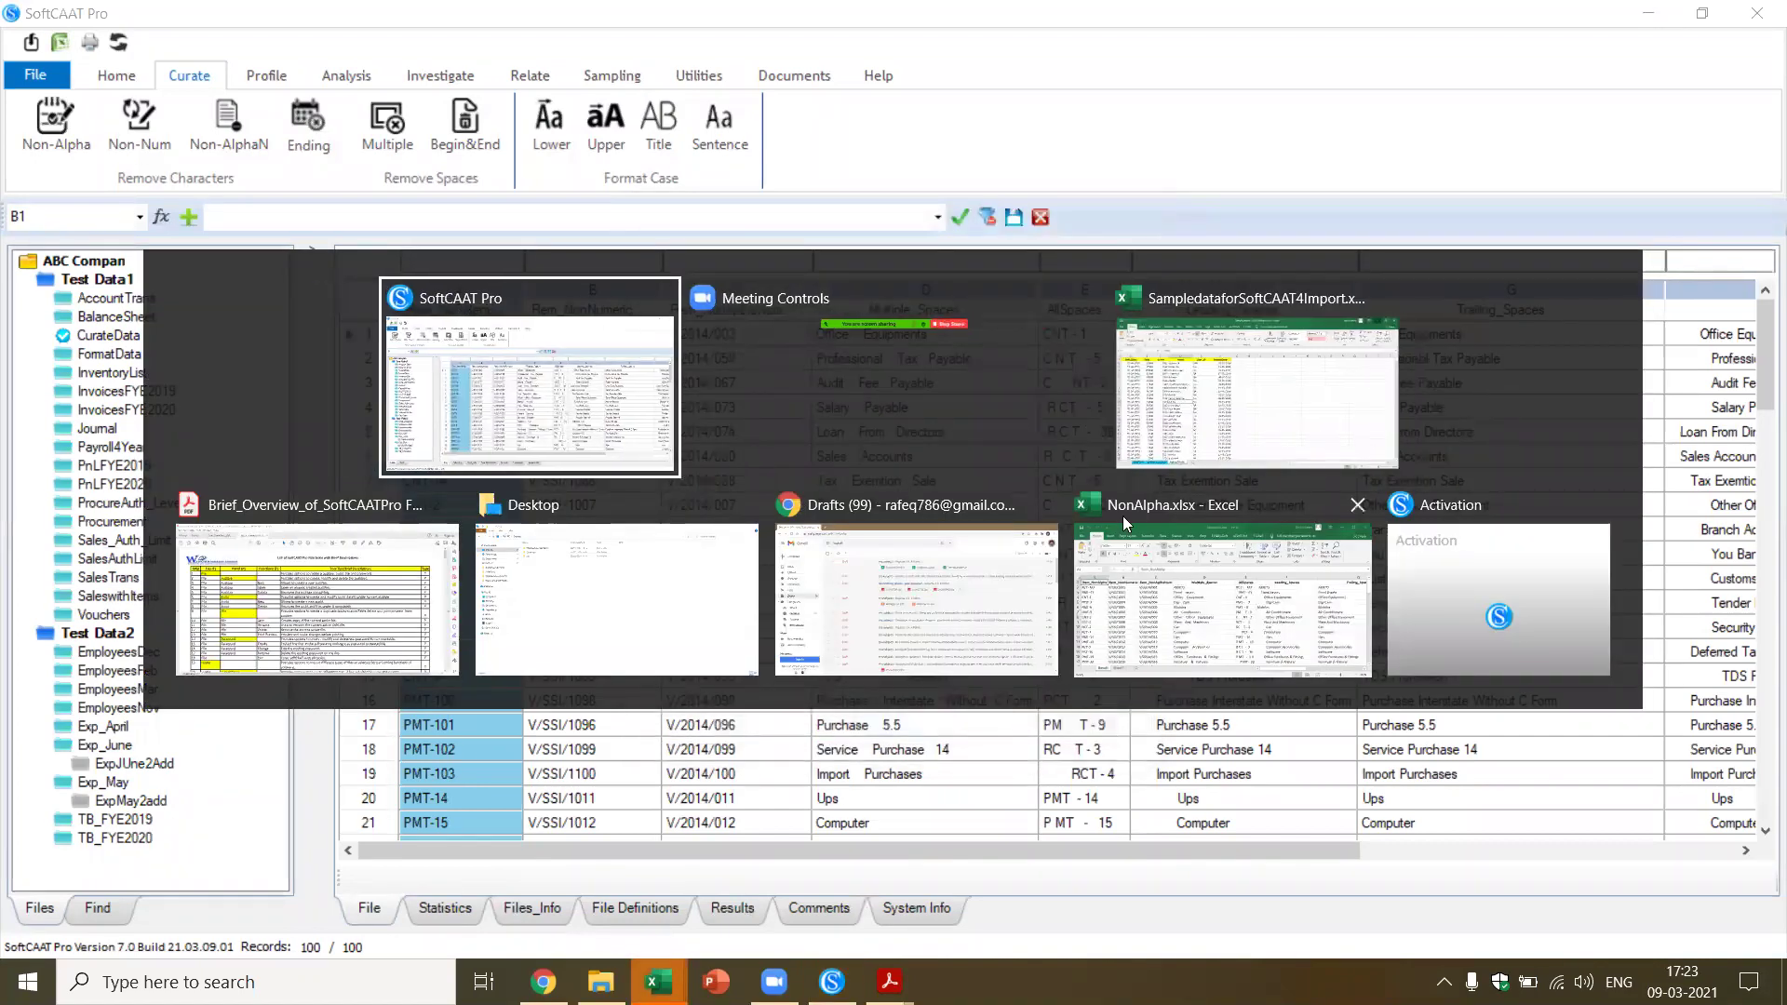
left_click(1171, 549)
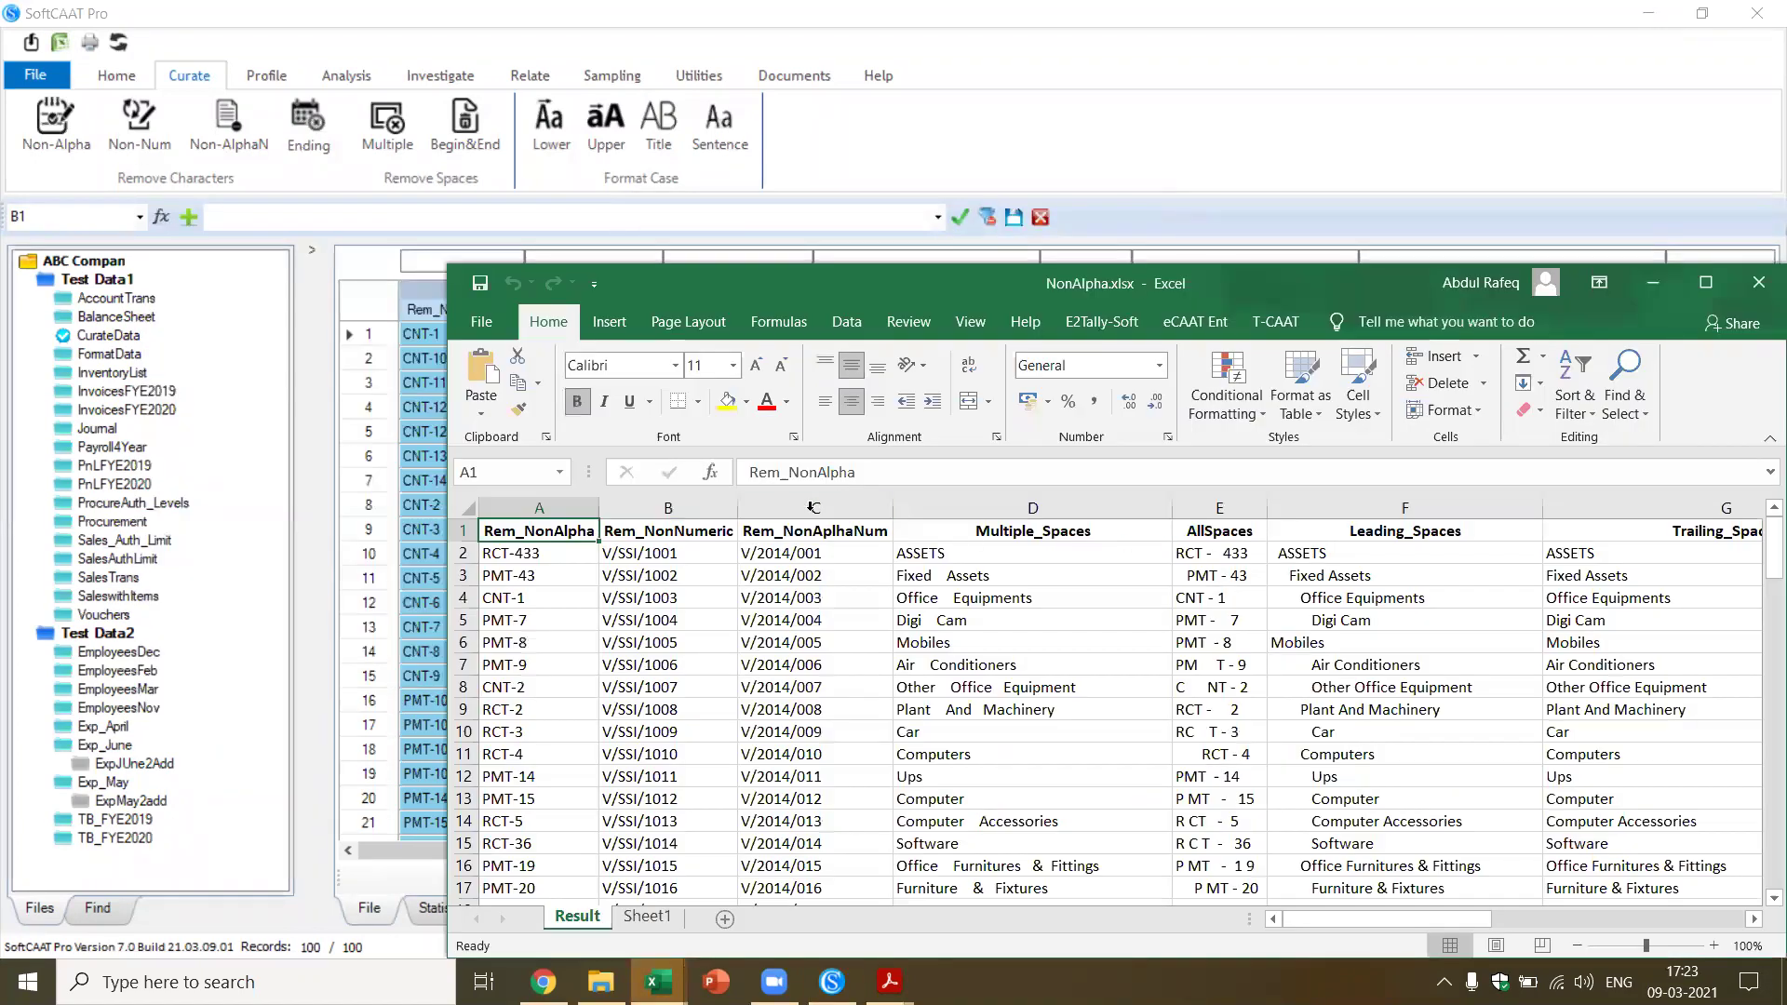
left_click(1718, 285)
left_click(763, 534)
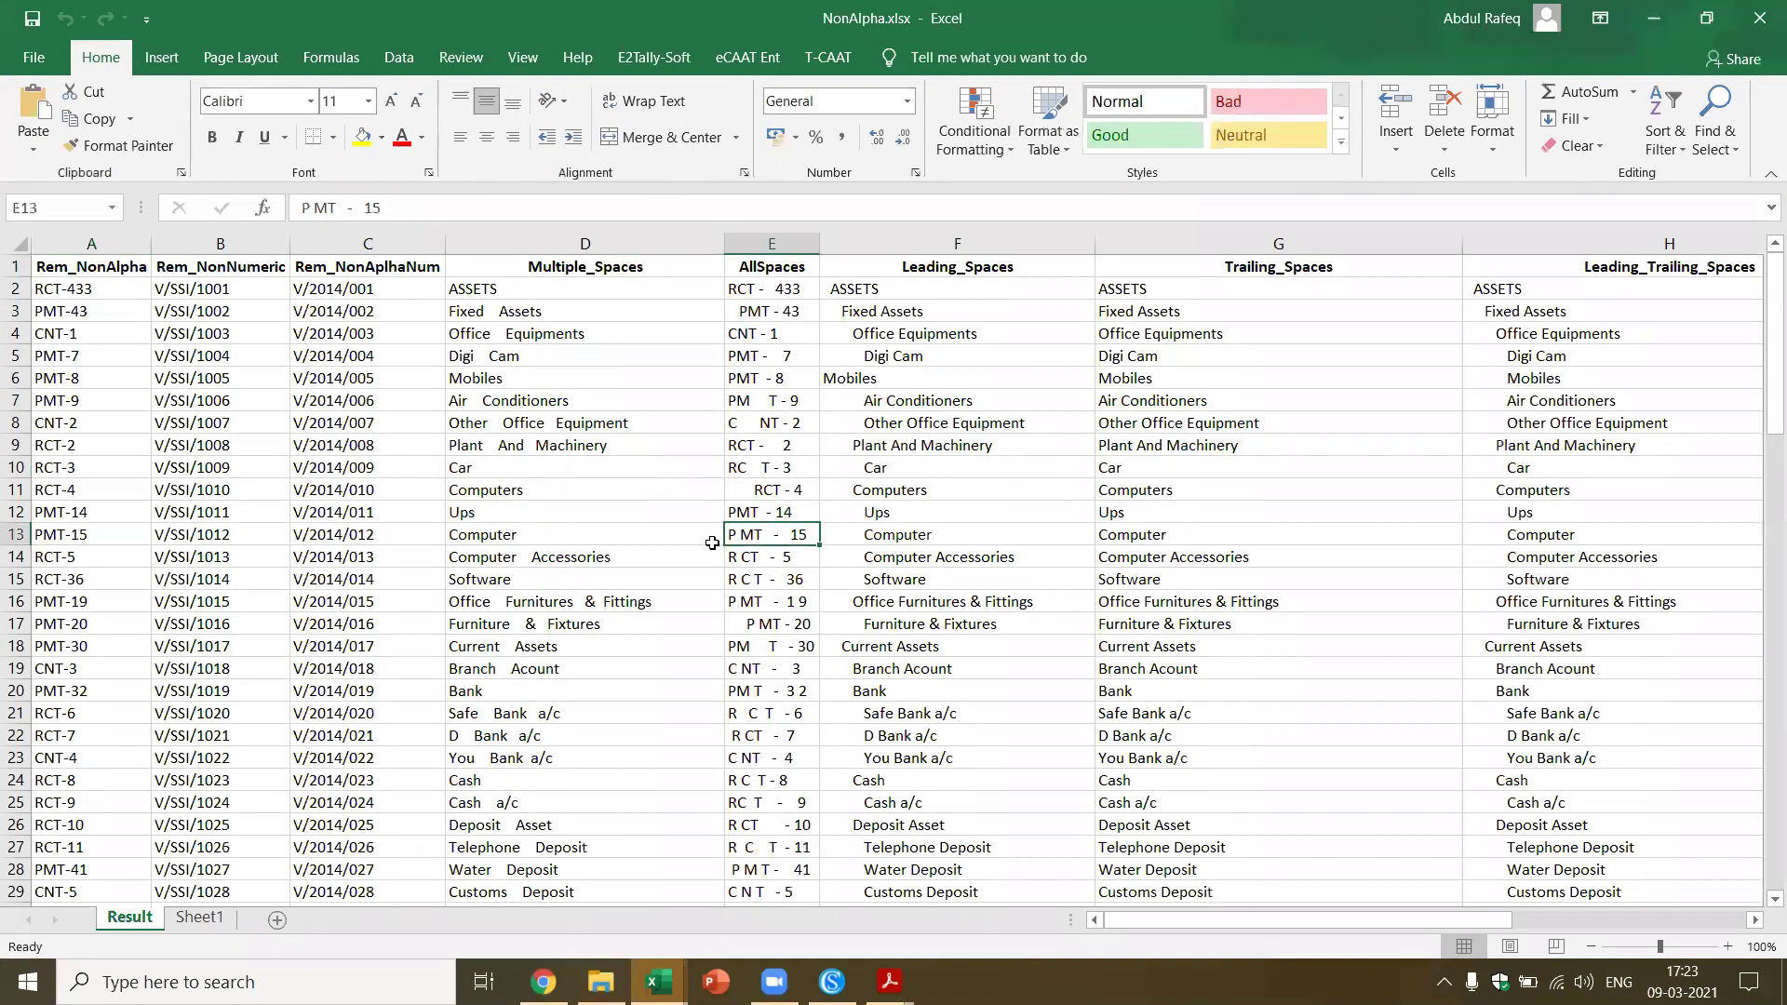
Examine the Rem_NonAlpha column in the exported Excel results down to the lower rows
left_click(299, 447)
left_click(101, 354)
scroll(111, 402, "down", 4)
scroll(111, 402, "down", 5)
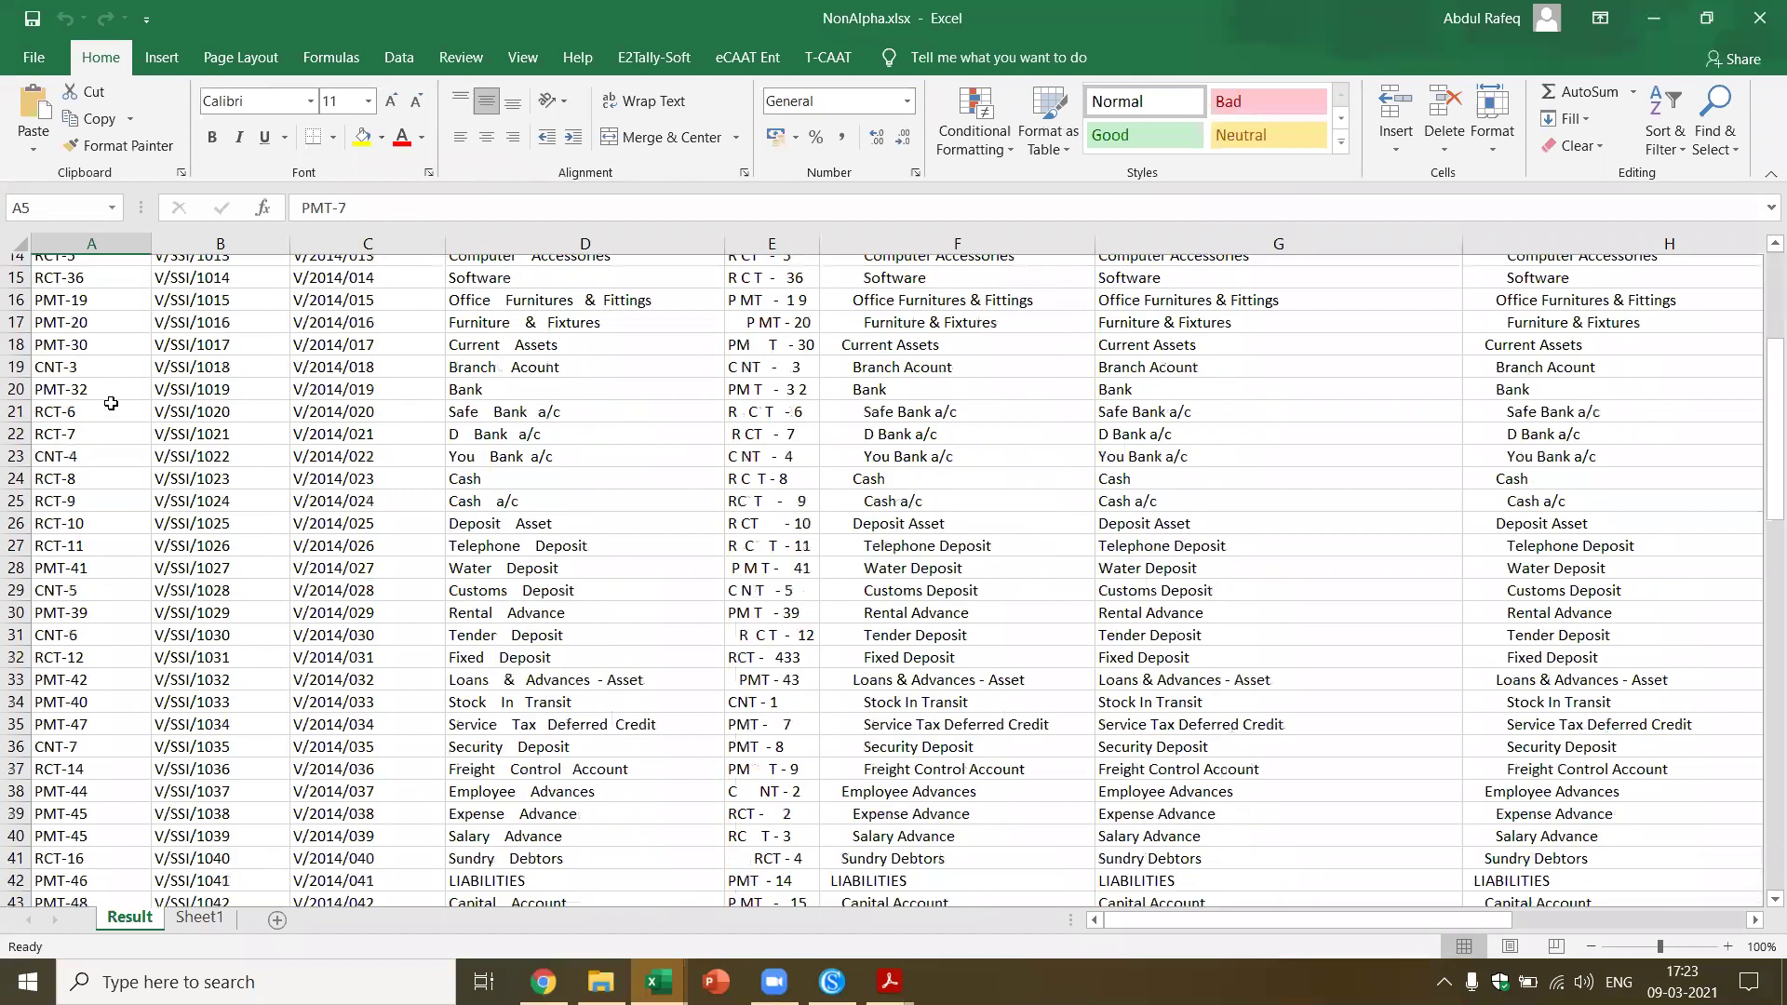
scroll(110, 402, "up", 9)
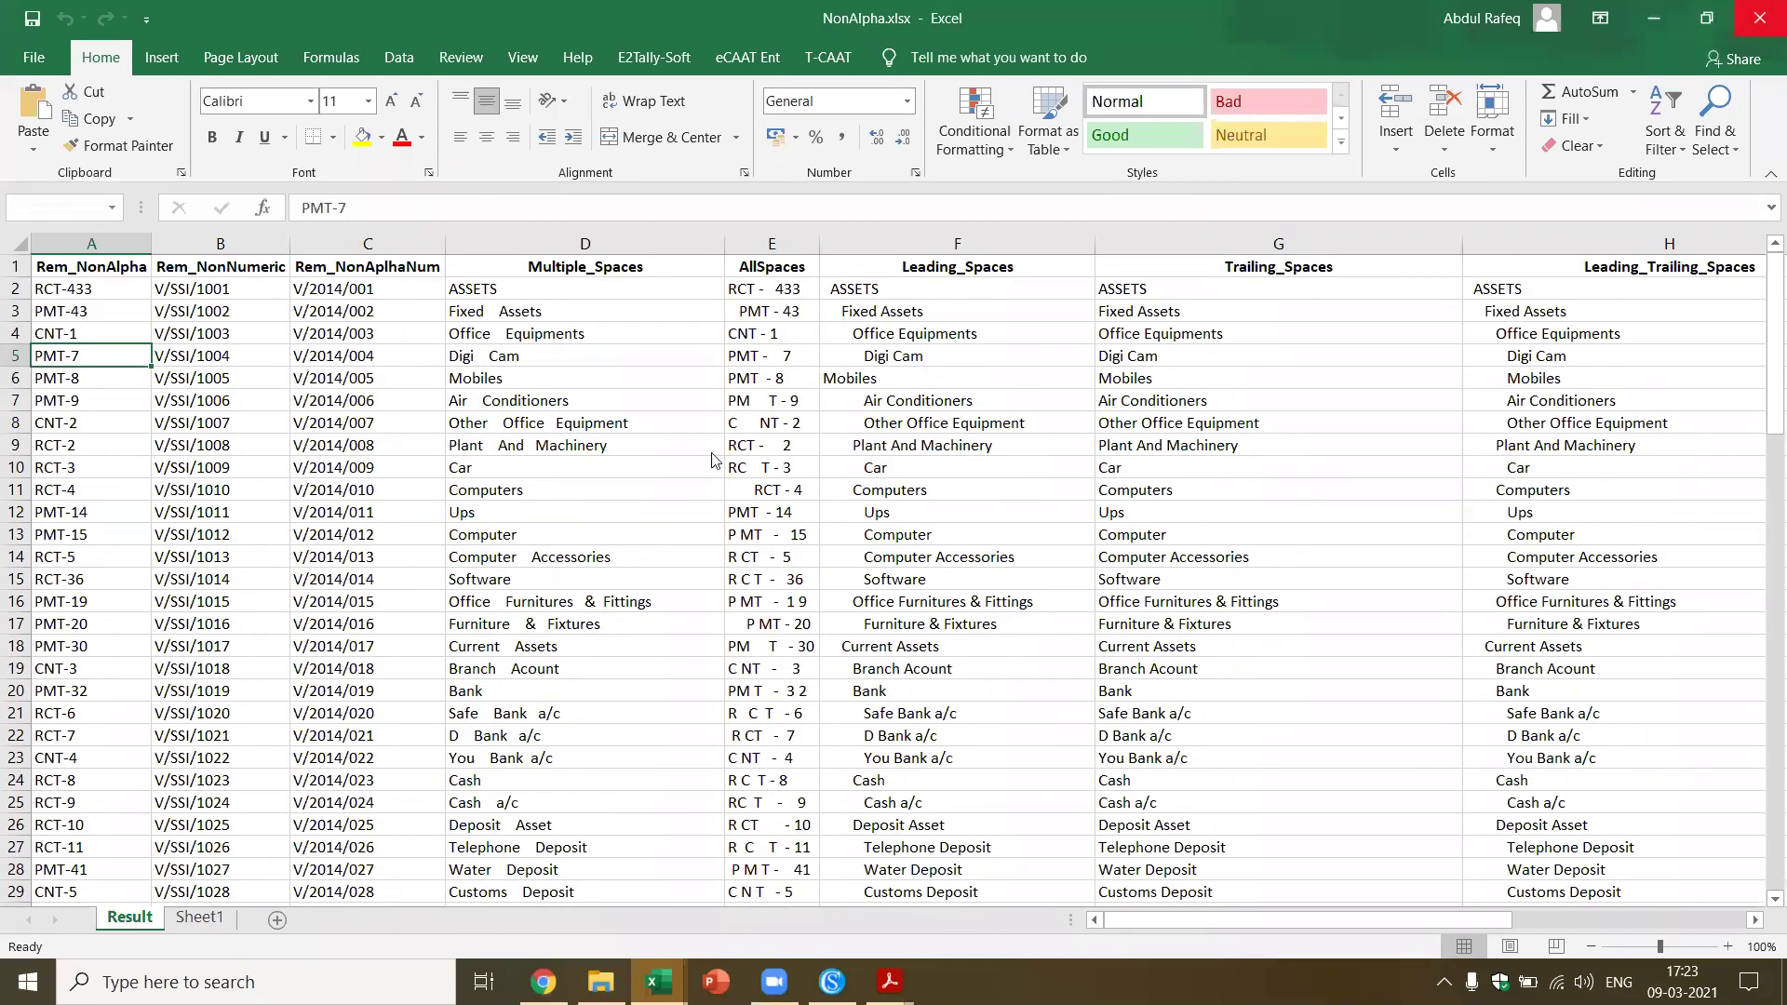
Switch back to SoftCAAT Pro, open the FormatData file under Test Data1, and look over its fields
key("alt+Tab")
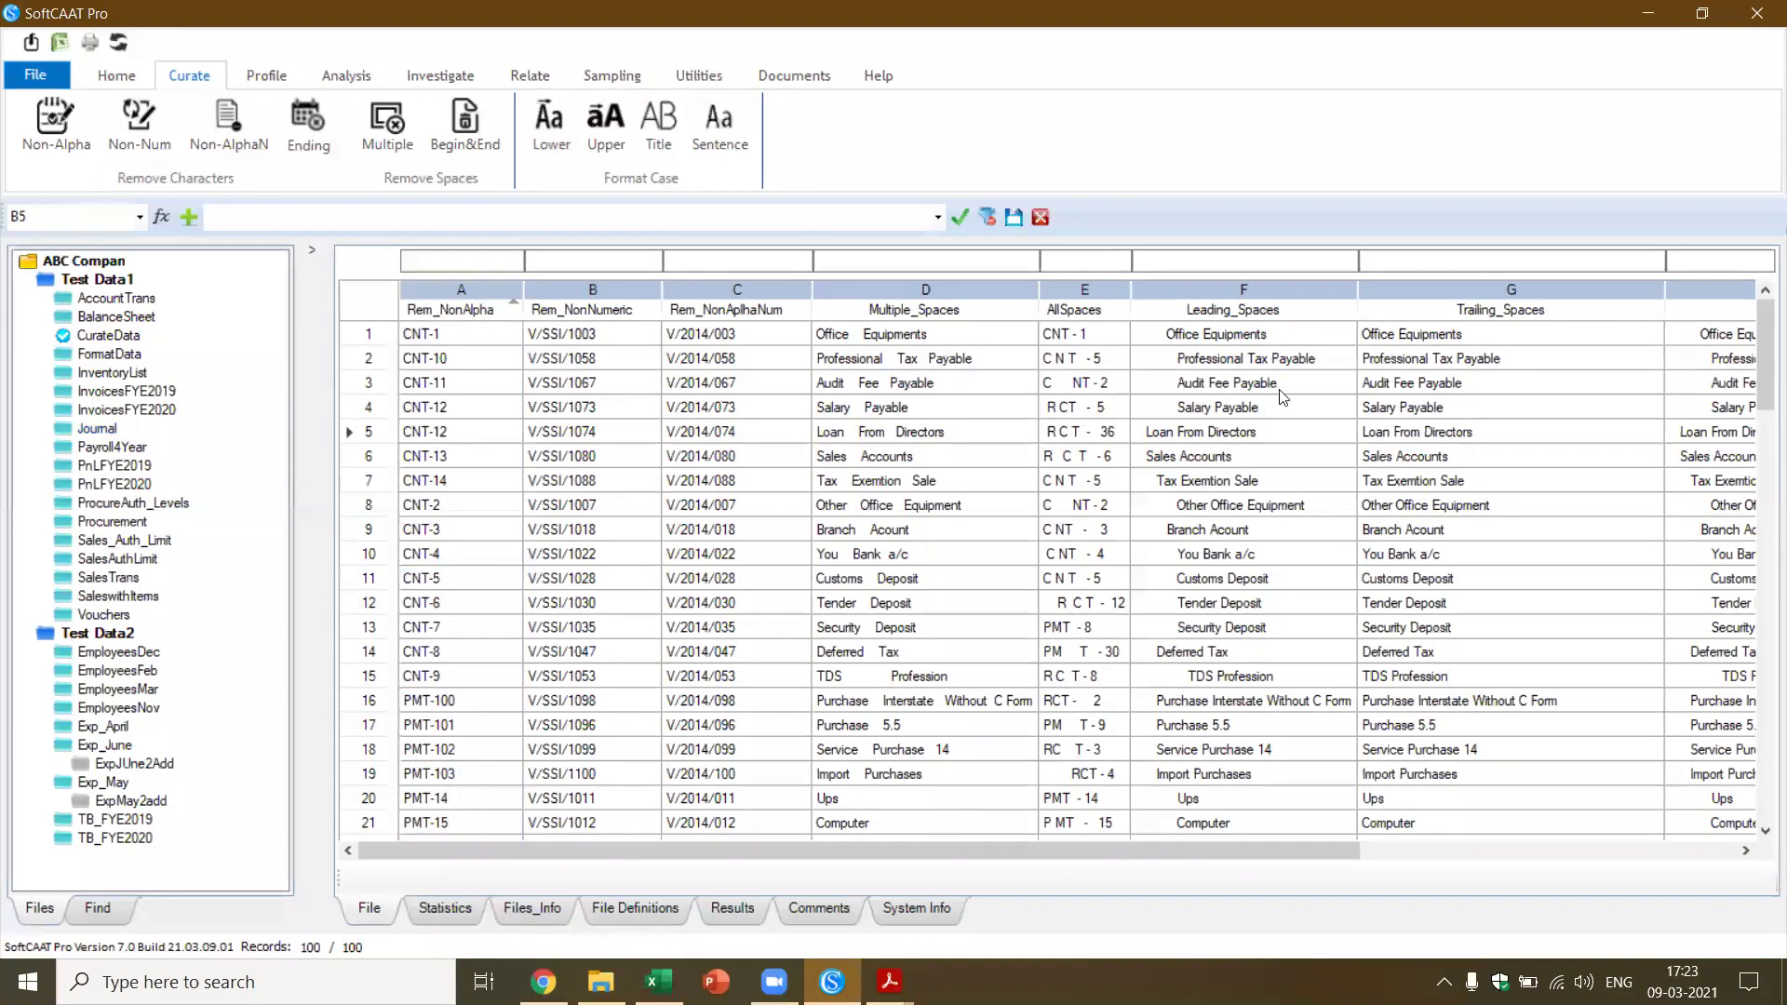
left_click(1266, 311)
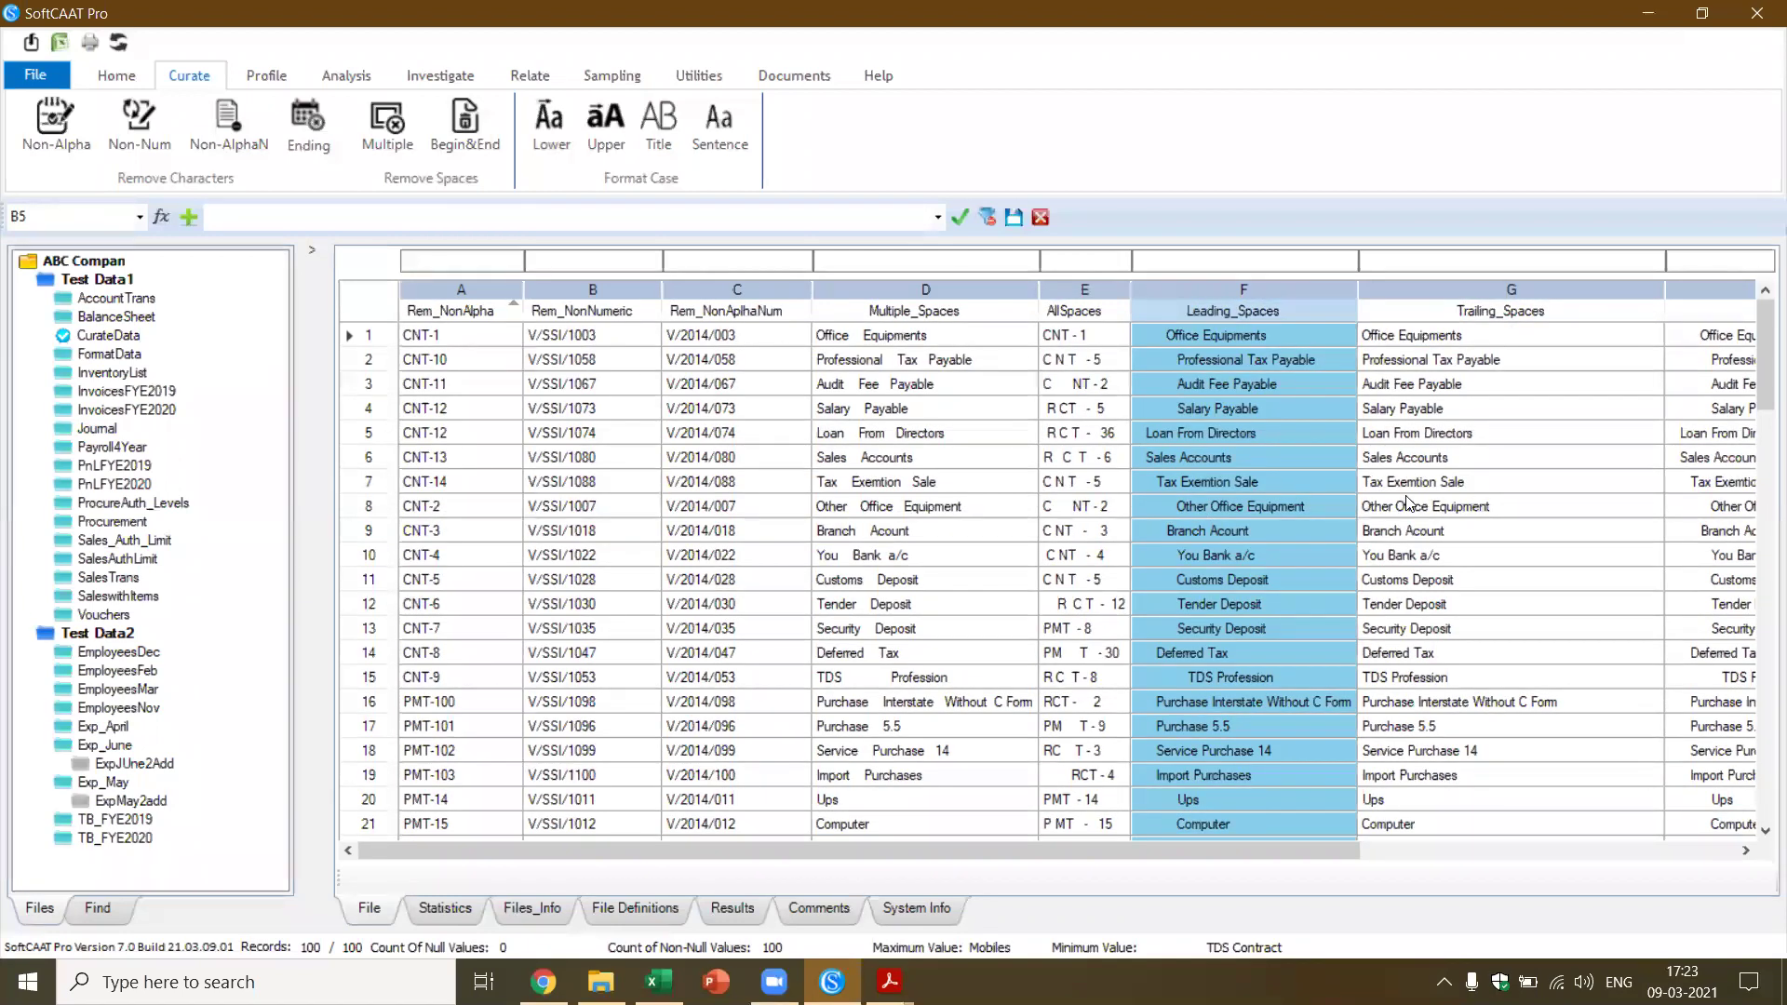
double_click(136, 354)
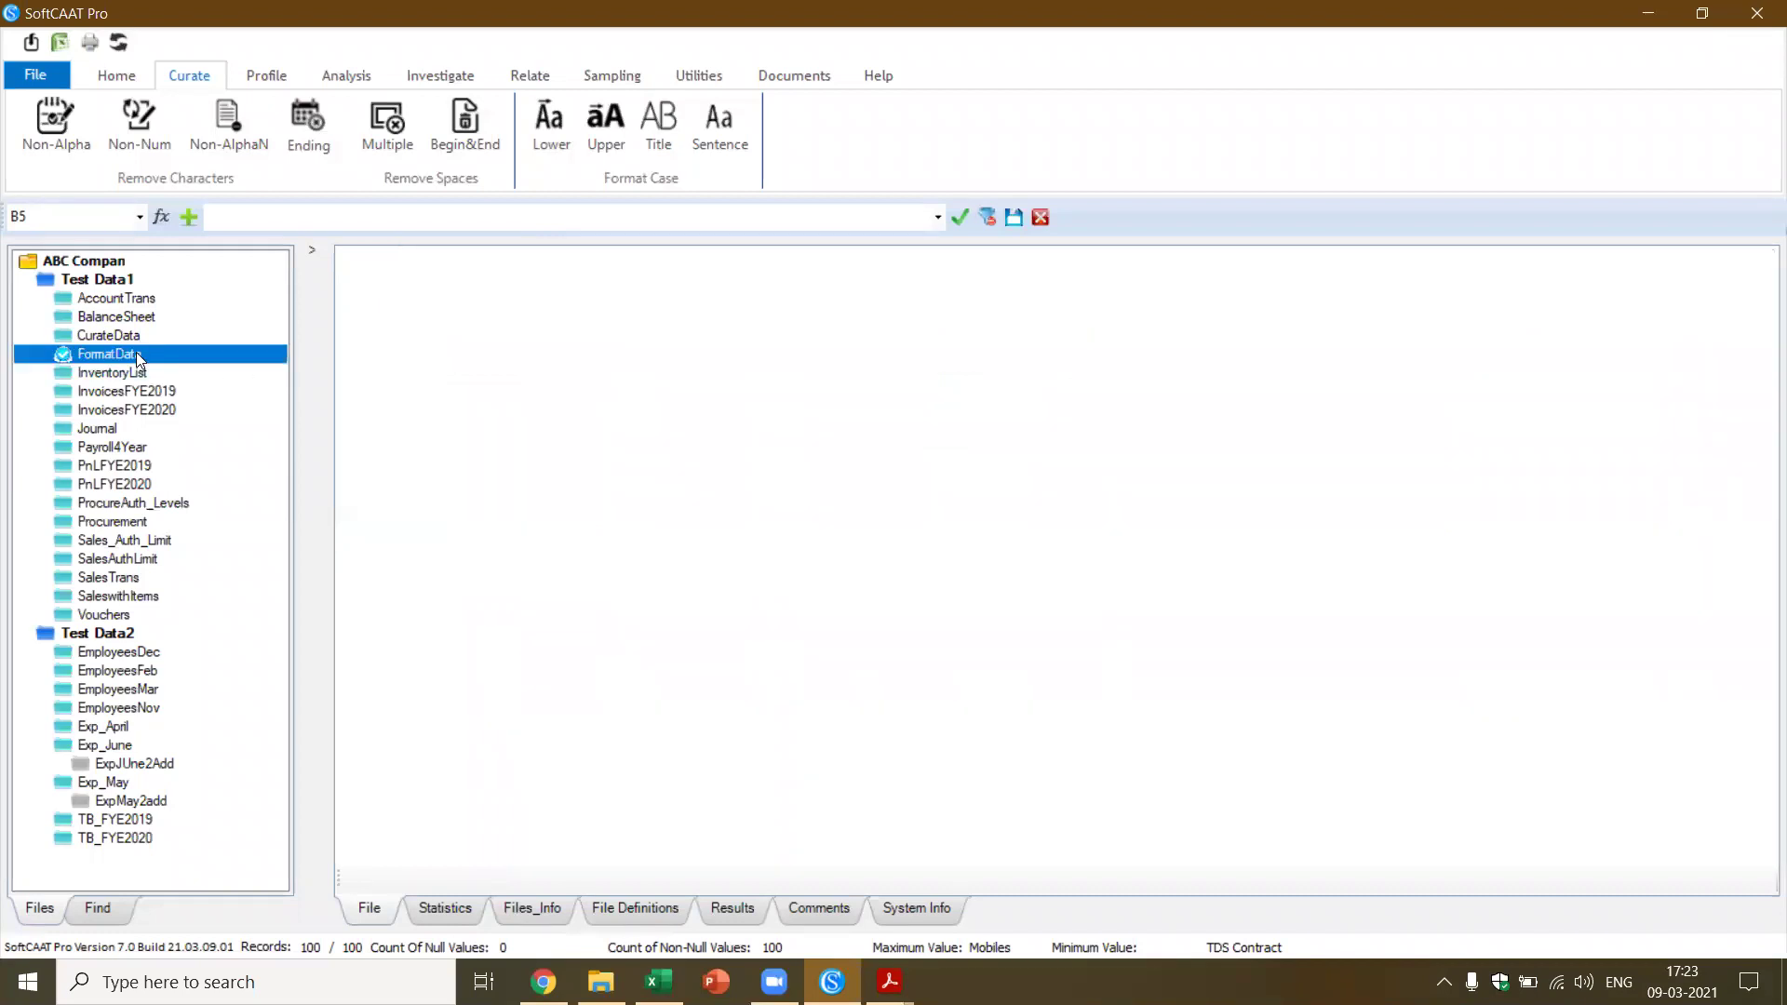
left_click(782, 434)
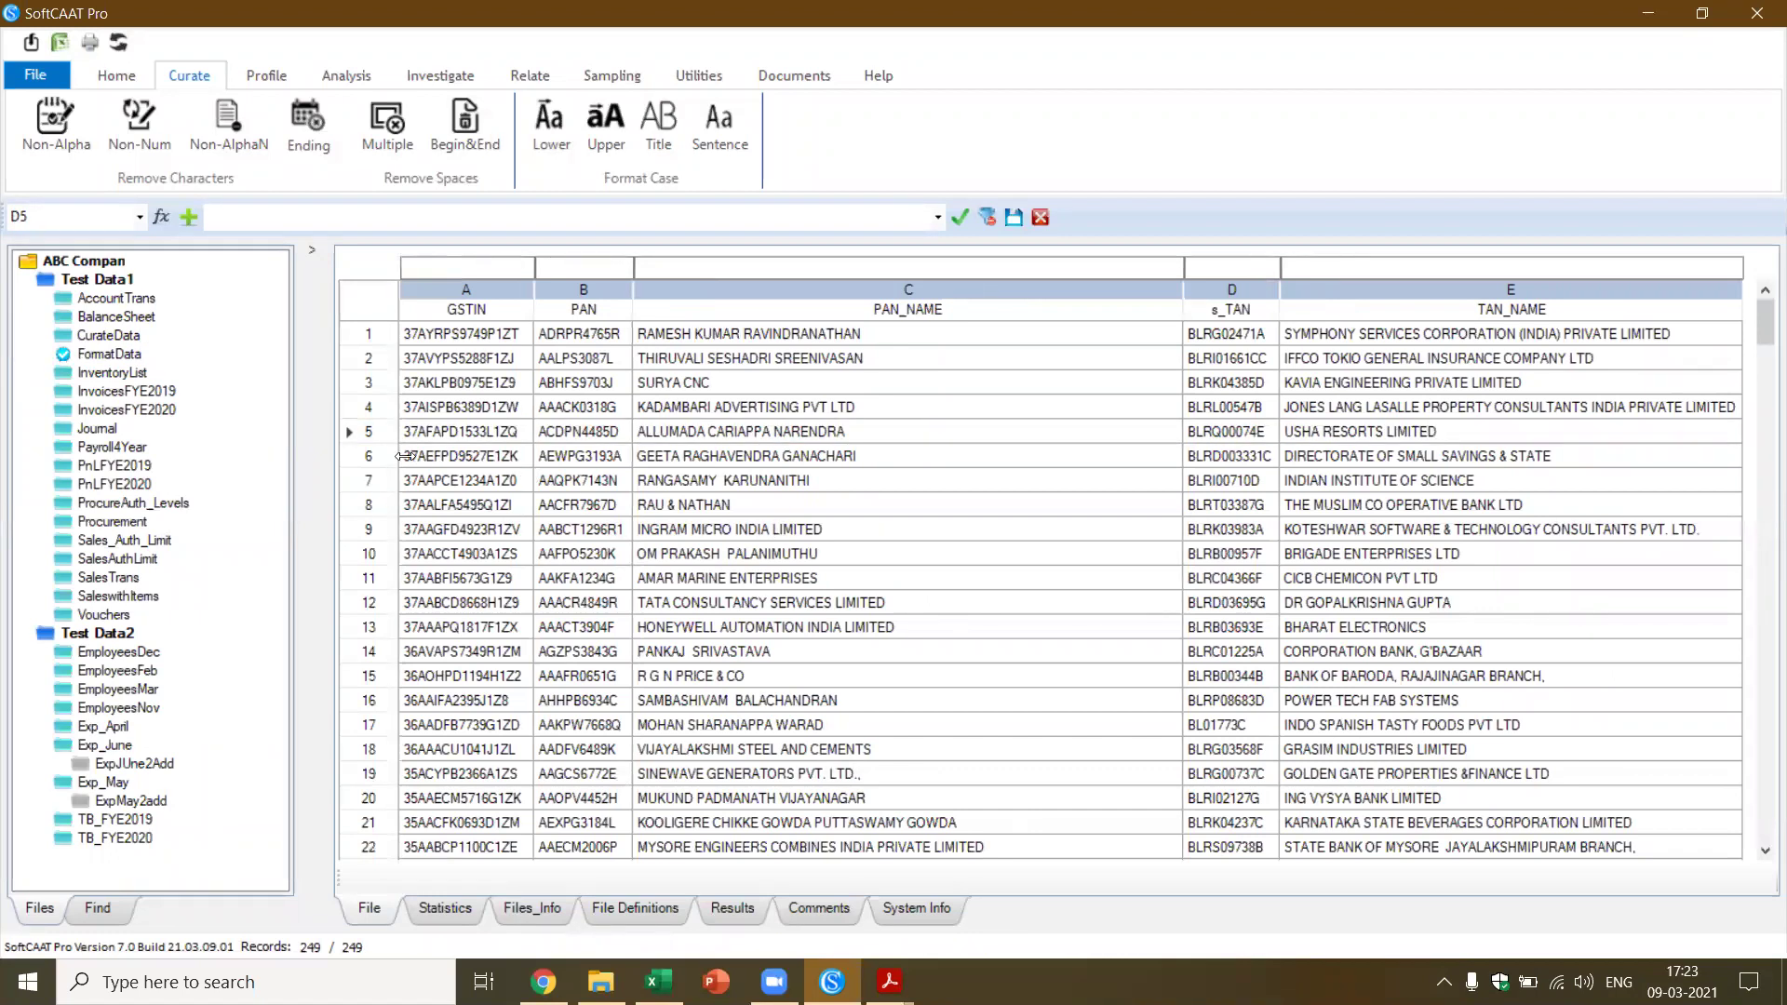
left_click_drag(468, 439, 763, 432)
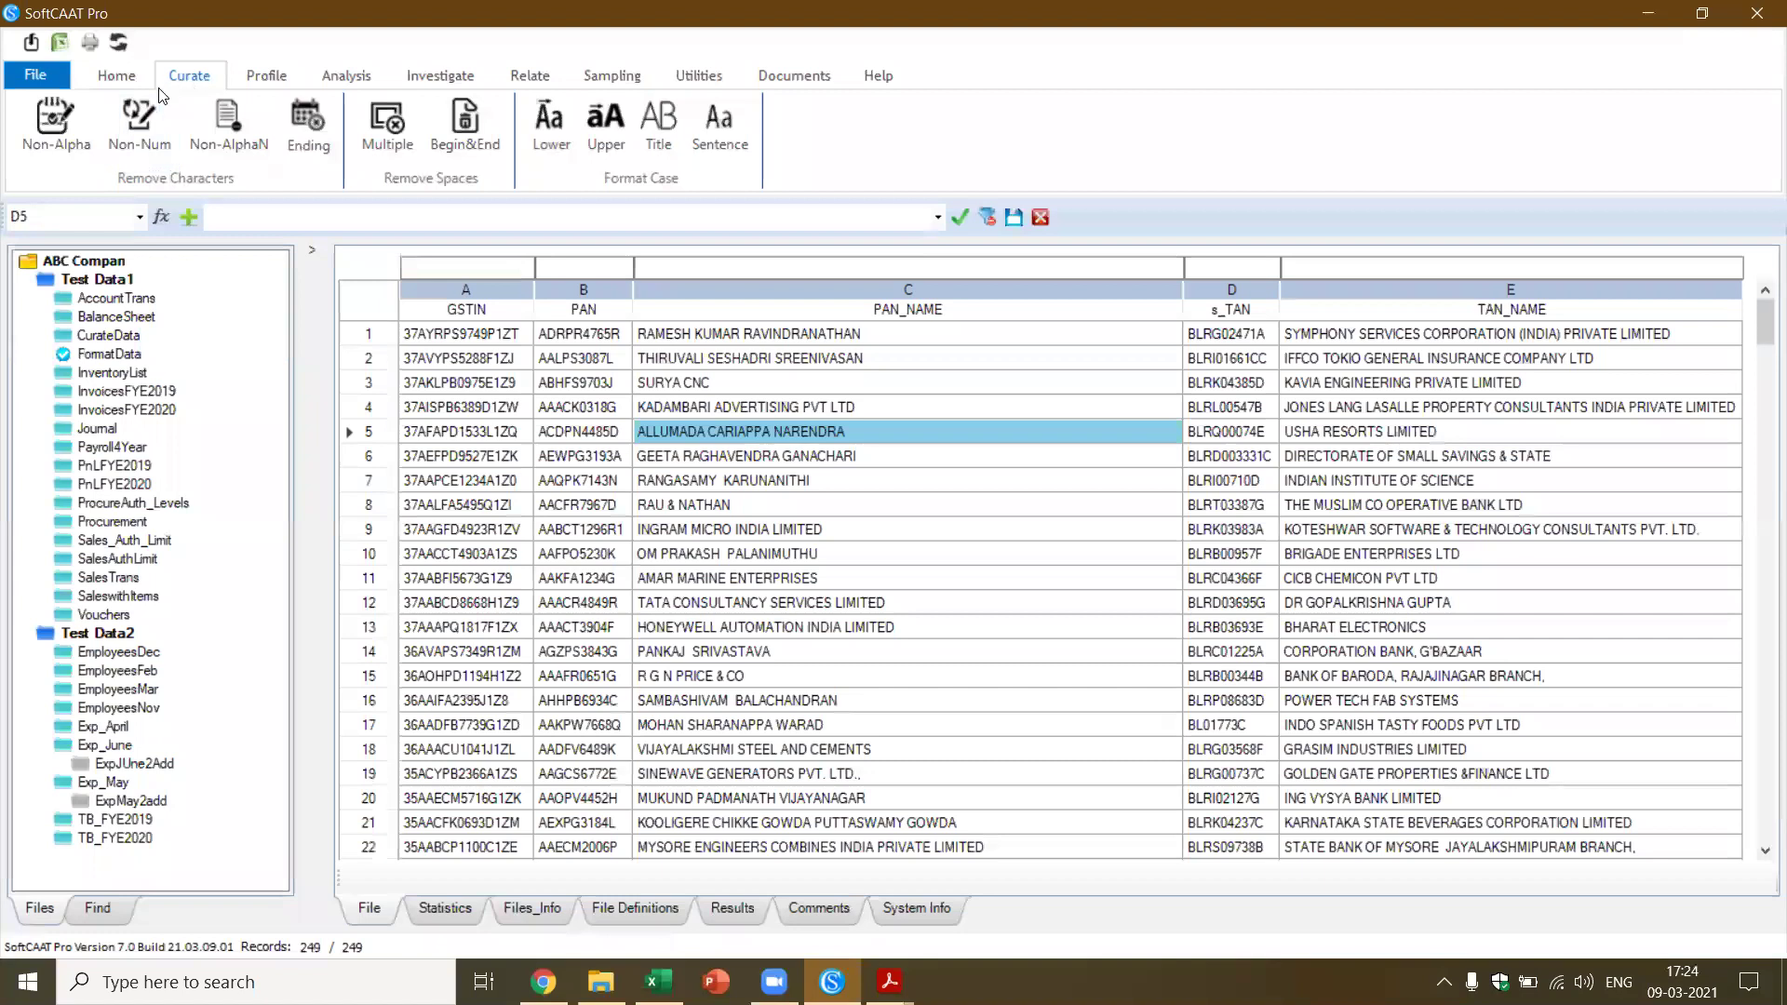
Run Identify Format on the GSTIN field with Show Field Length and Identify Exceptions enabled, outputting to the result form
left_click(266, 75)
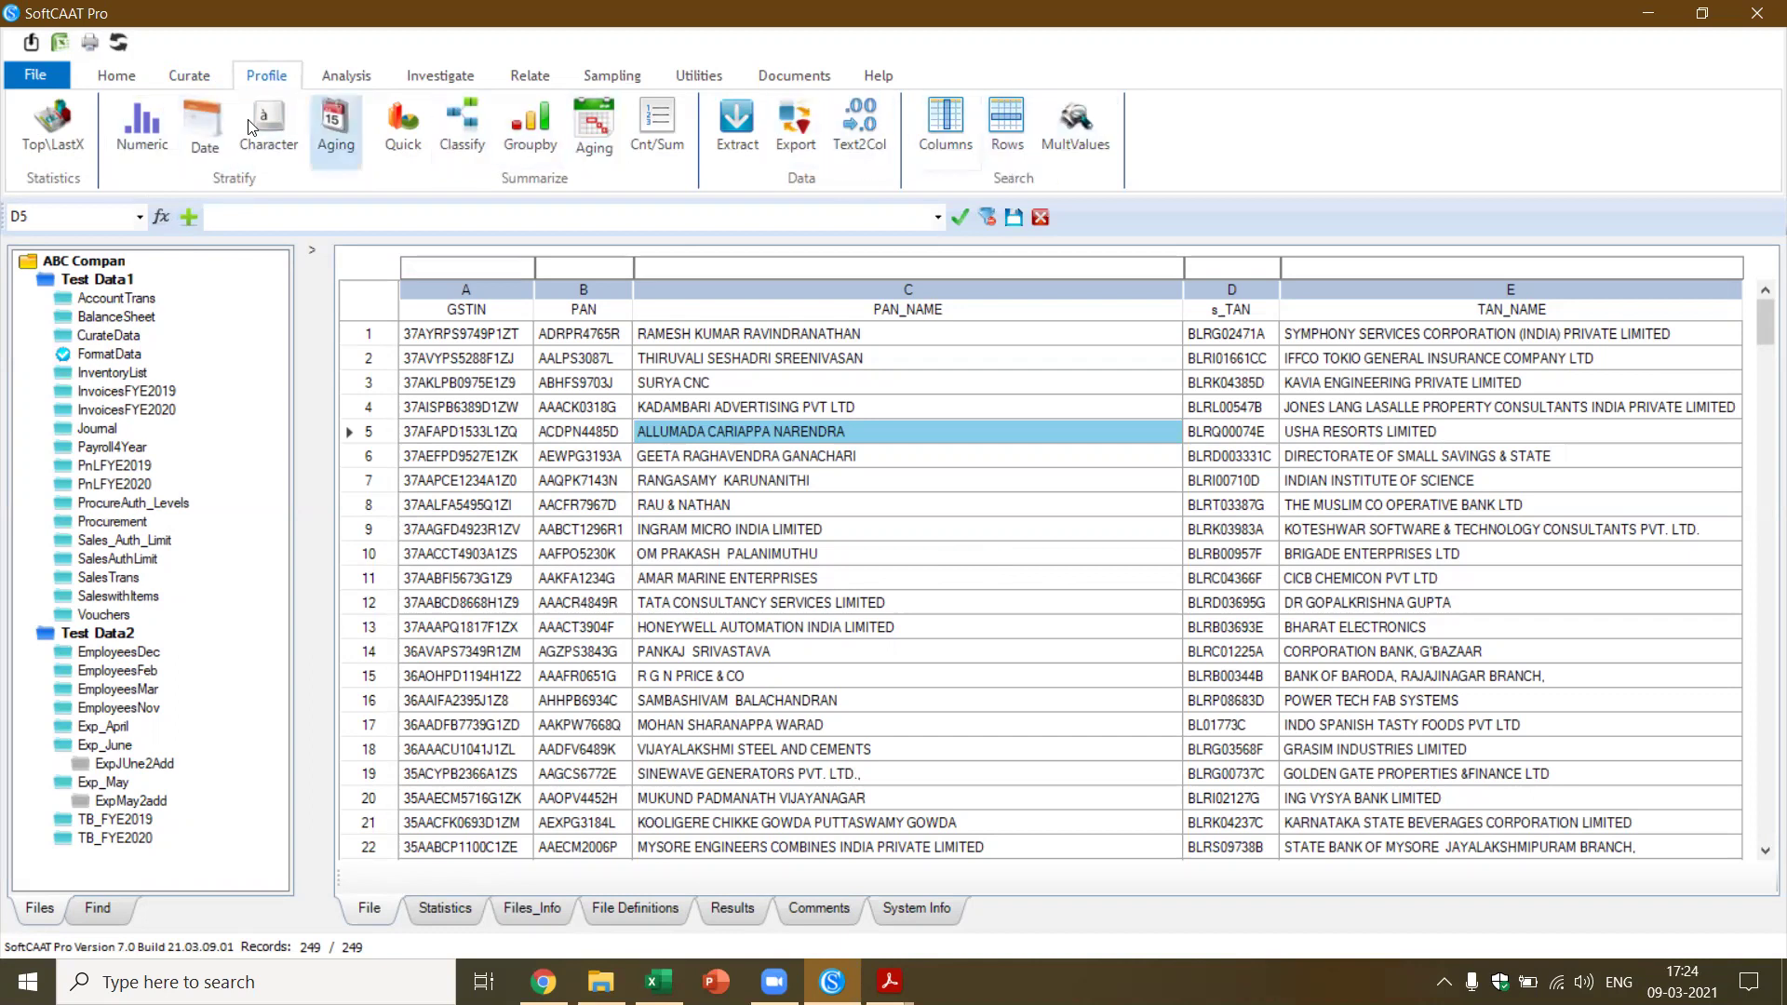
left_click(335, 74)
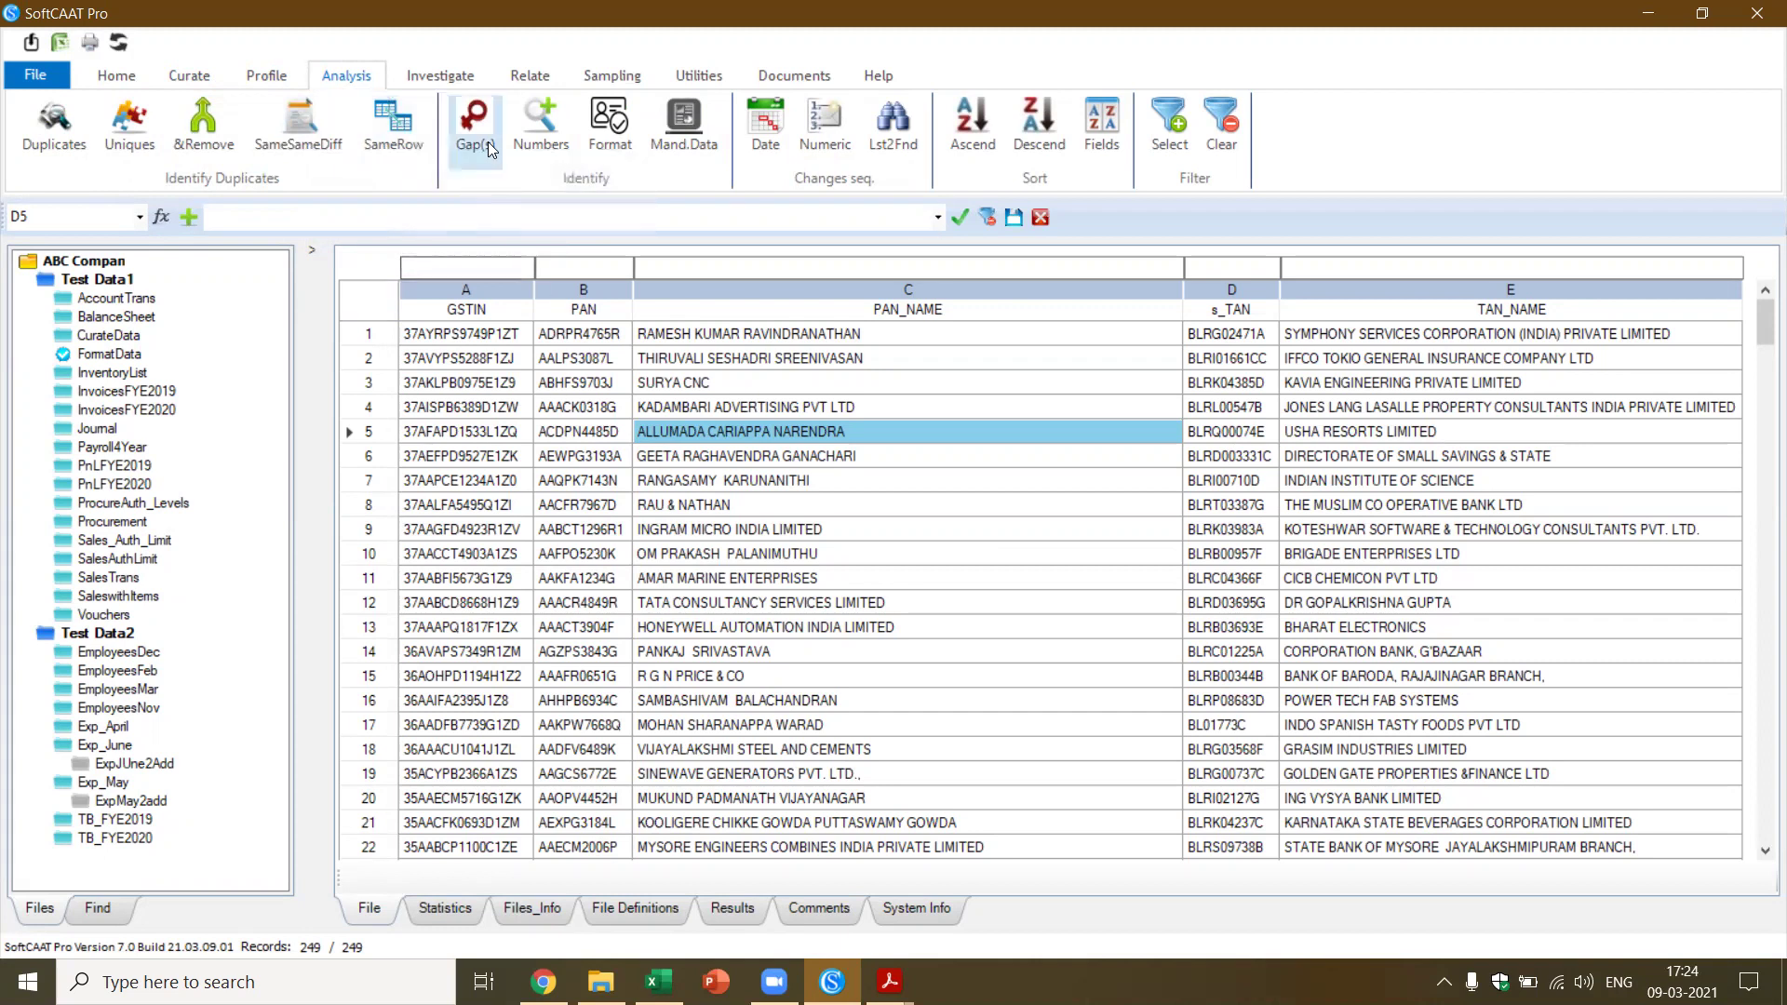
left_click(607, 139)
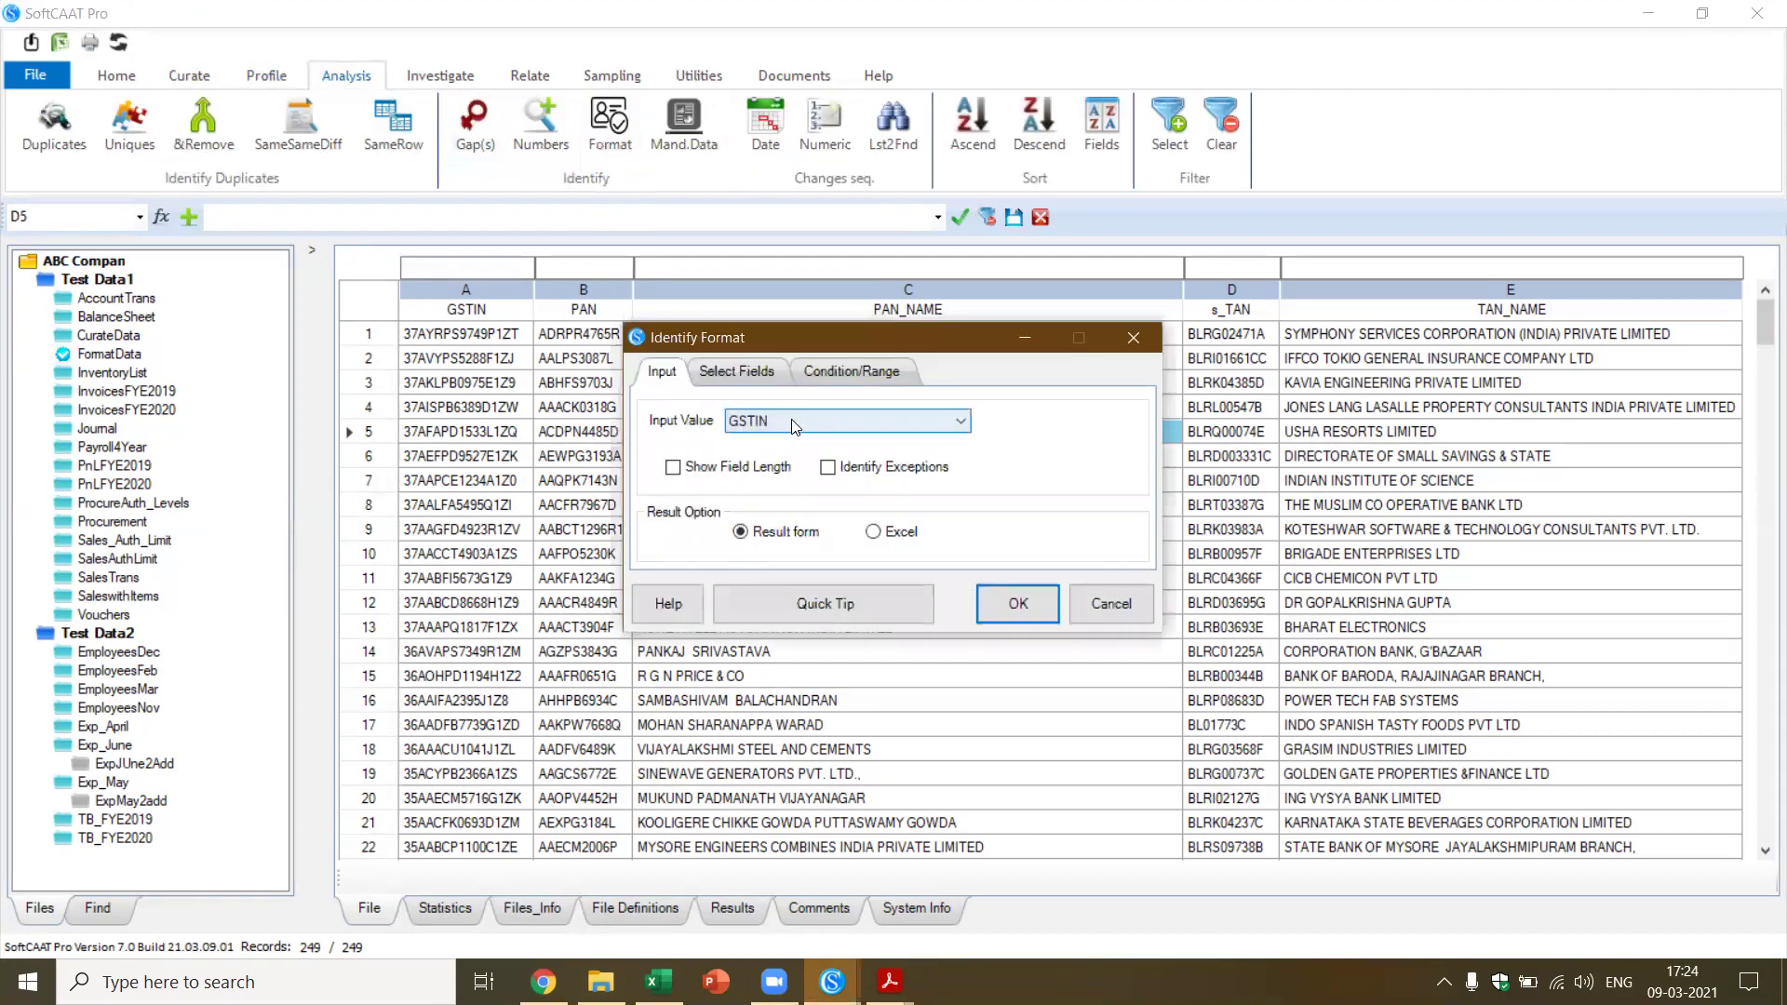
left_click(673, 466)
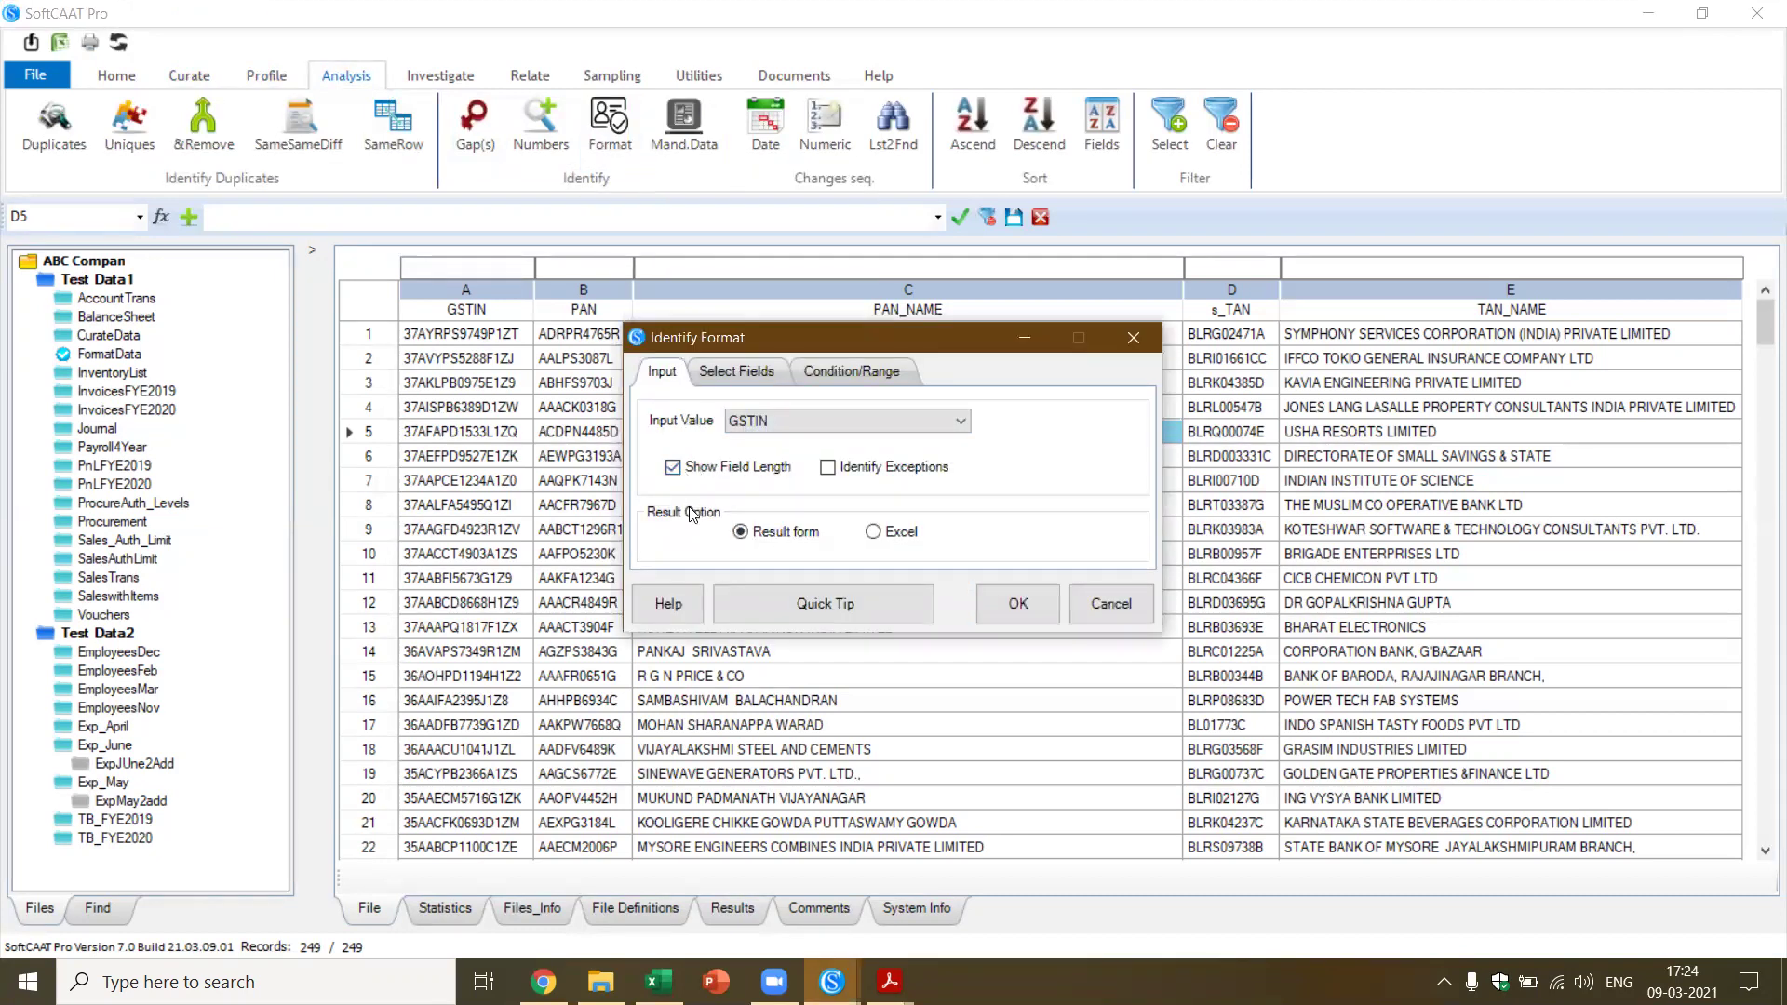
left_click(833, 469)
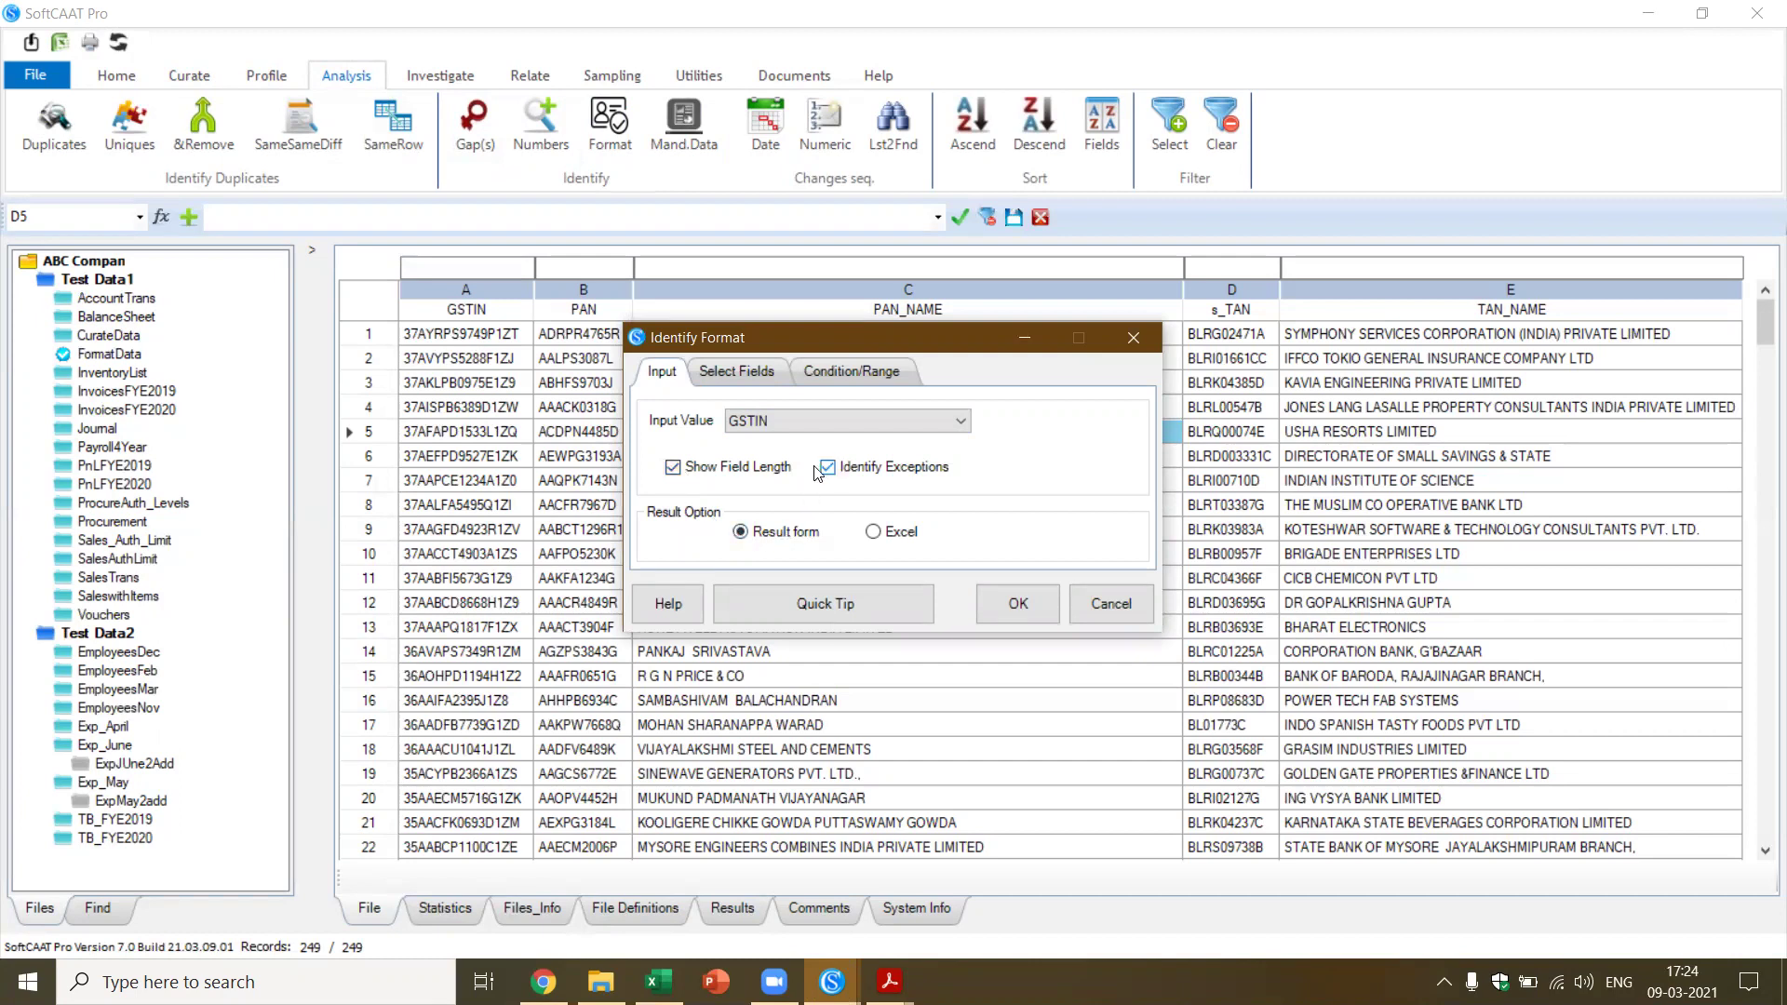
left_click(1043, 604)
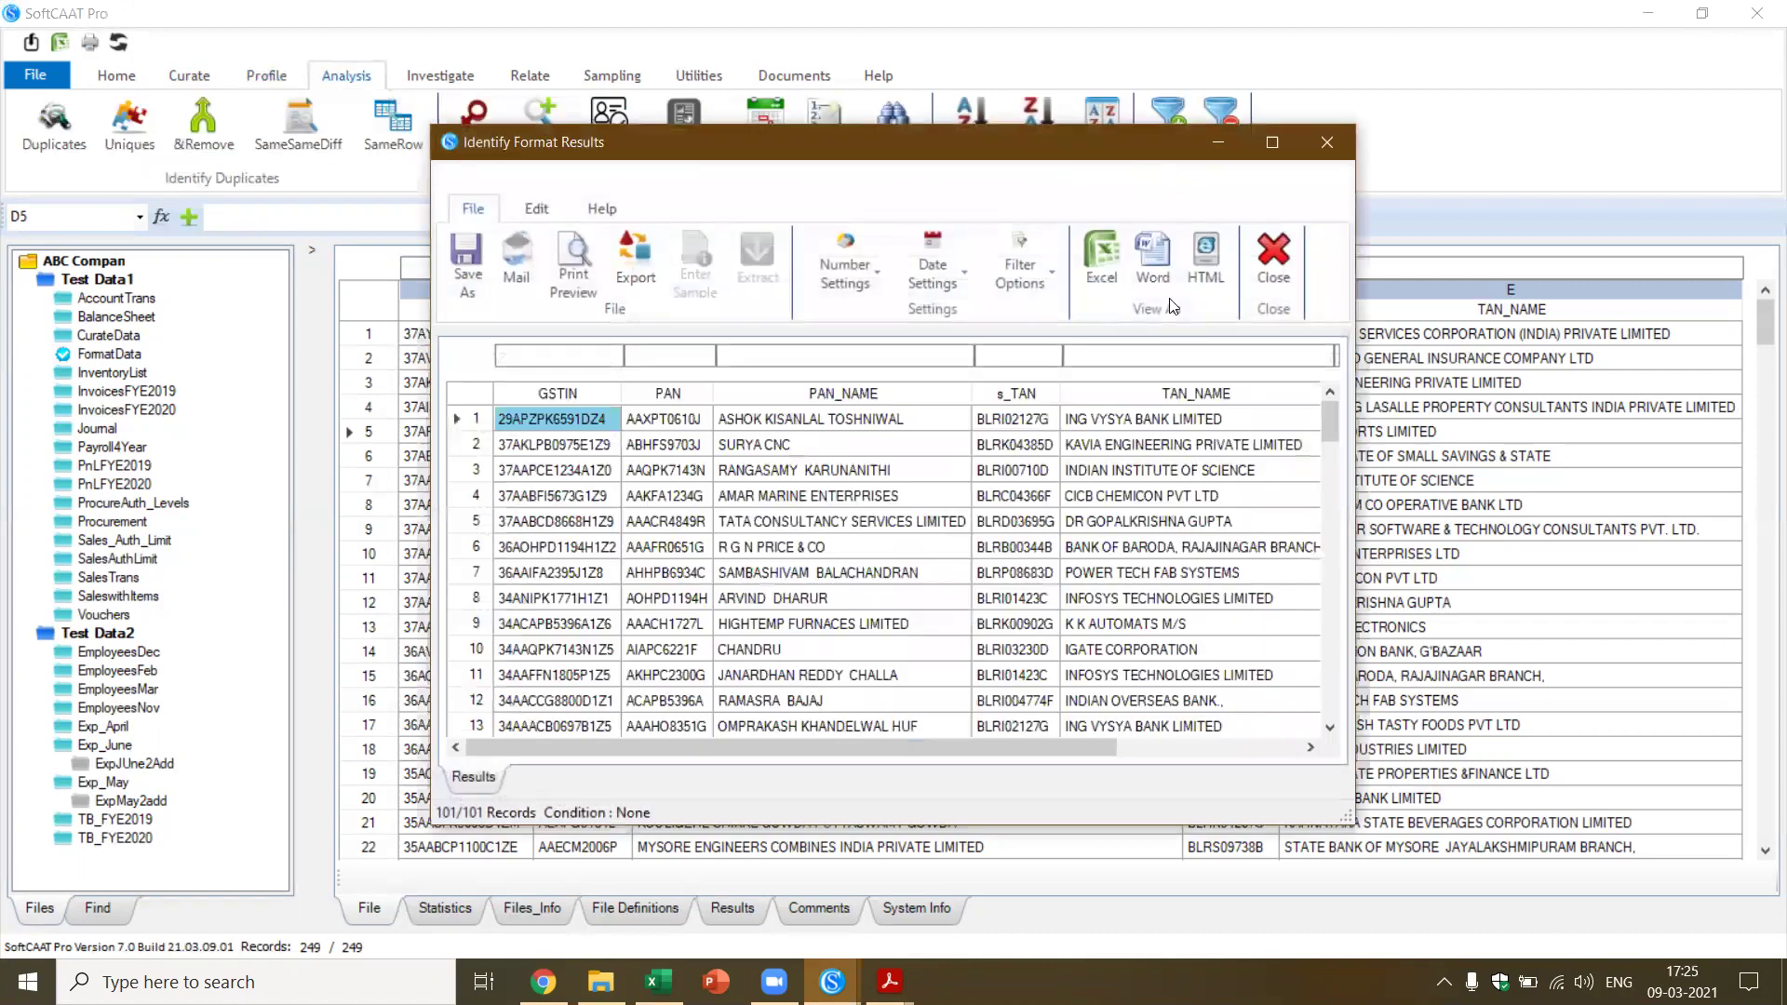
Maximize the GSTIN format results, filter FieldLength by 15 and by 14, clear the filter, and close the results
left_click(1272, 142)
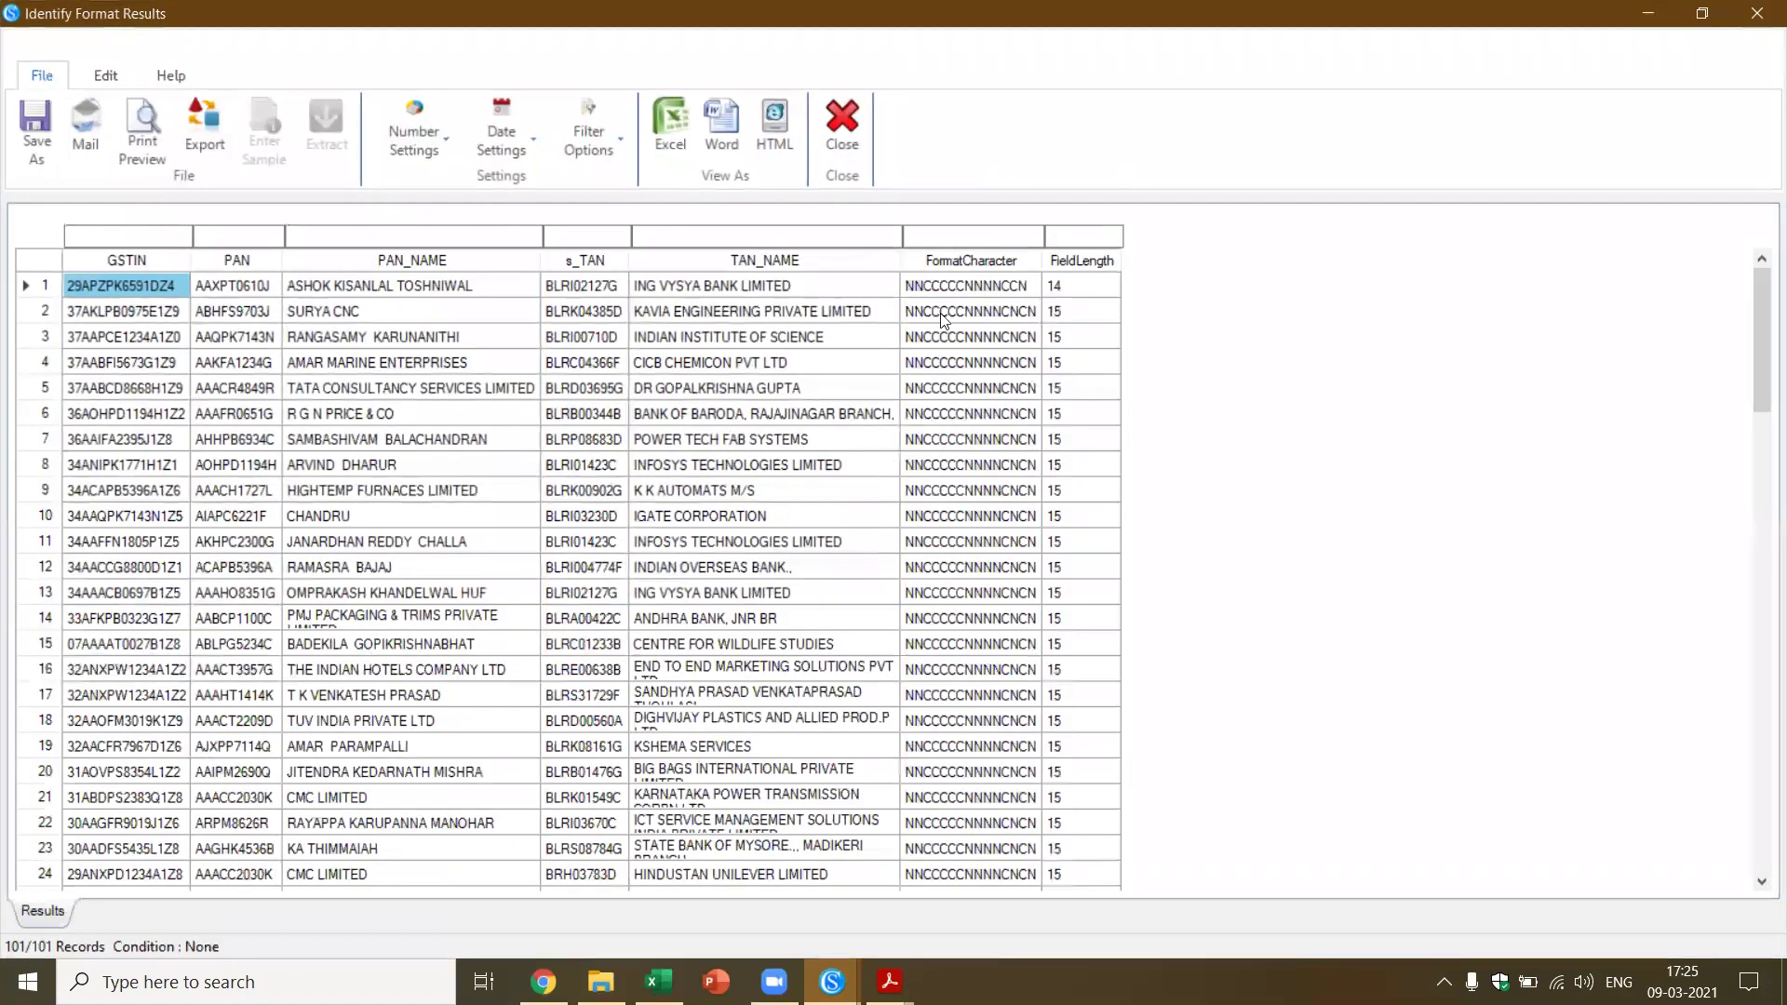
left_click(1061, 290)
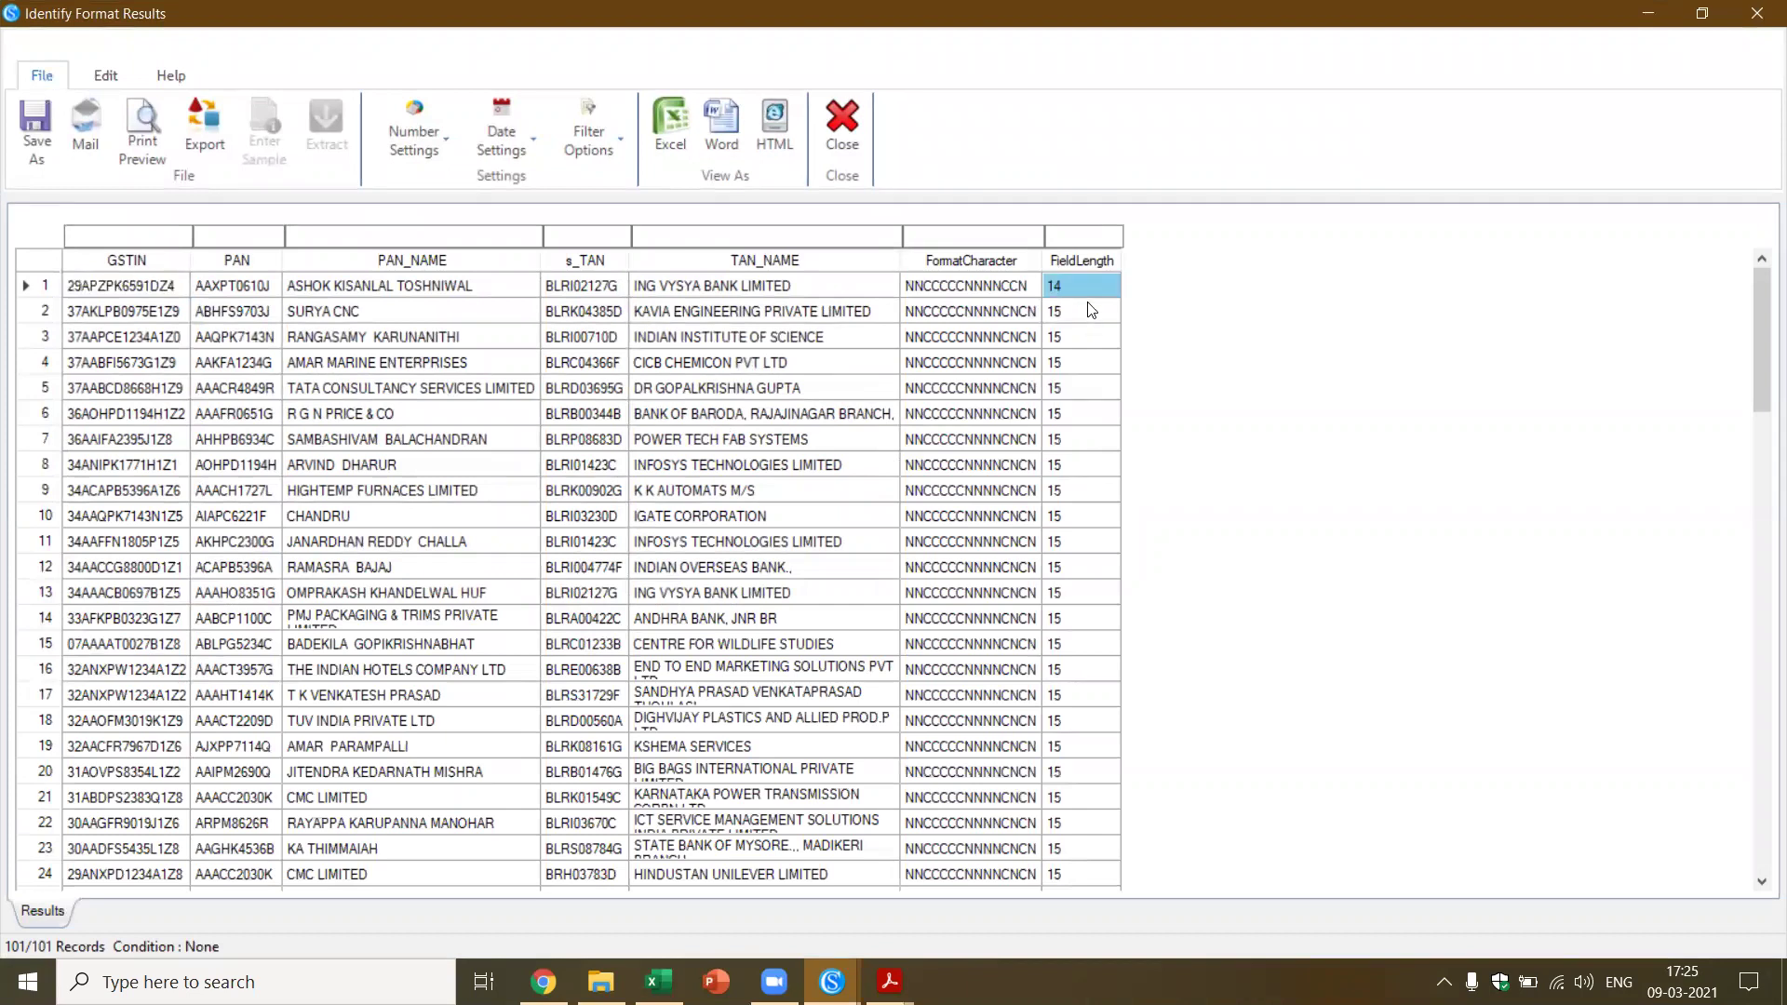
left_click(1080, 239)
type("15")
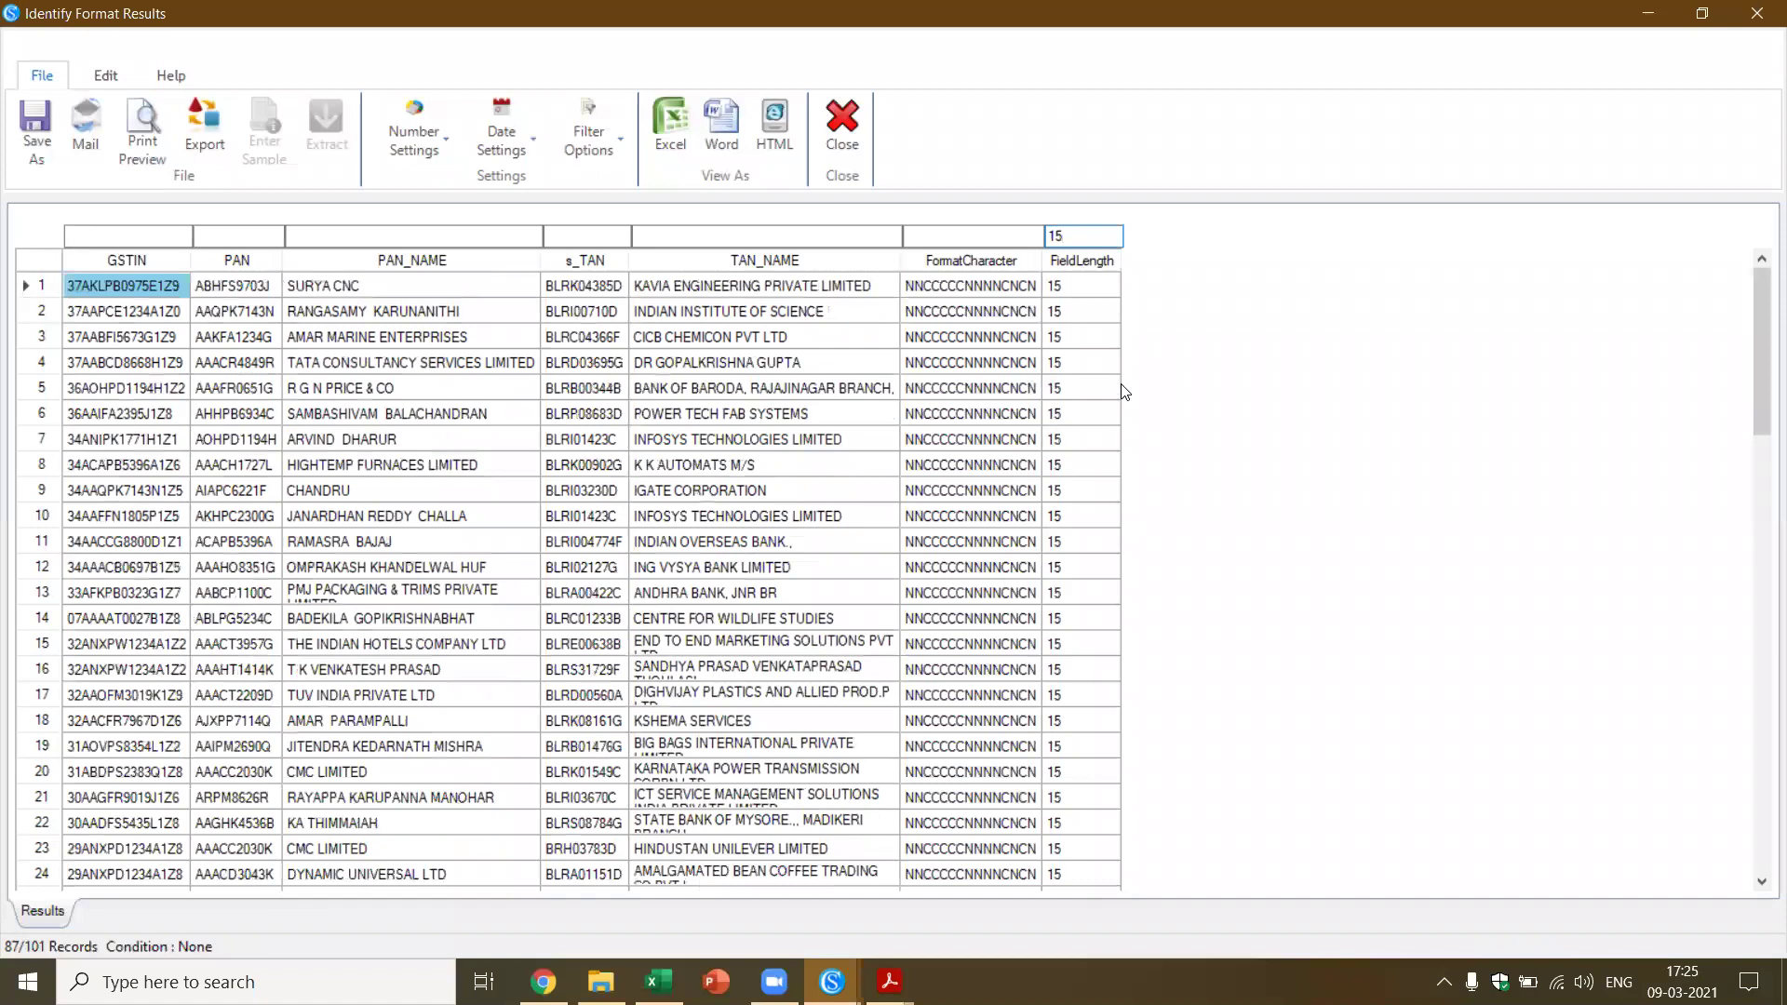
key("BackSpace")
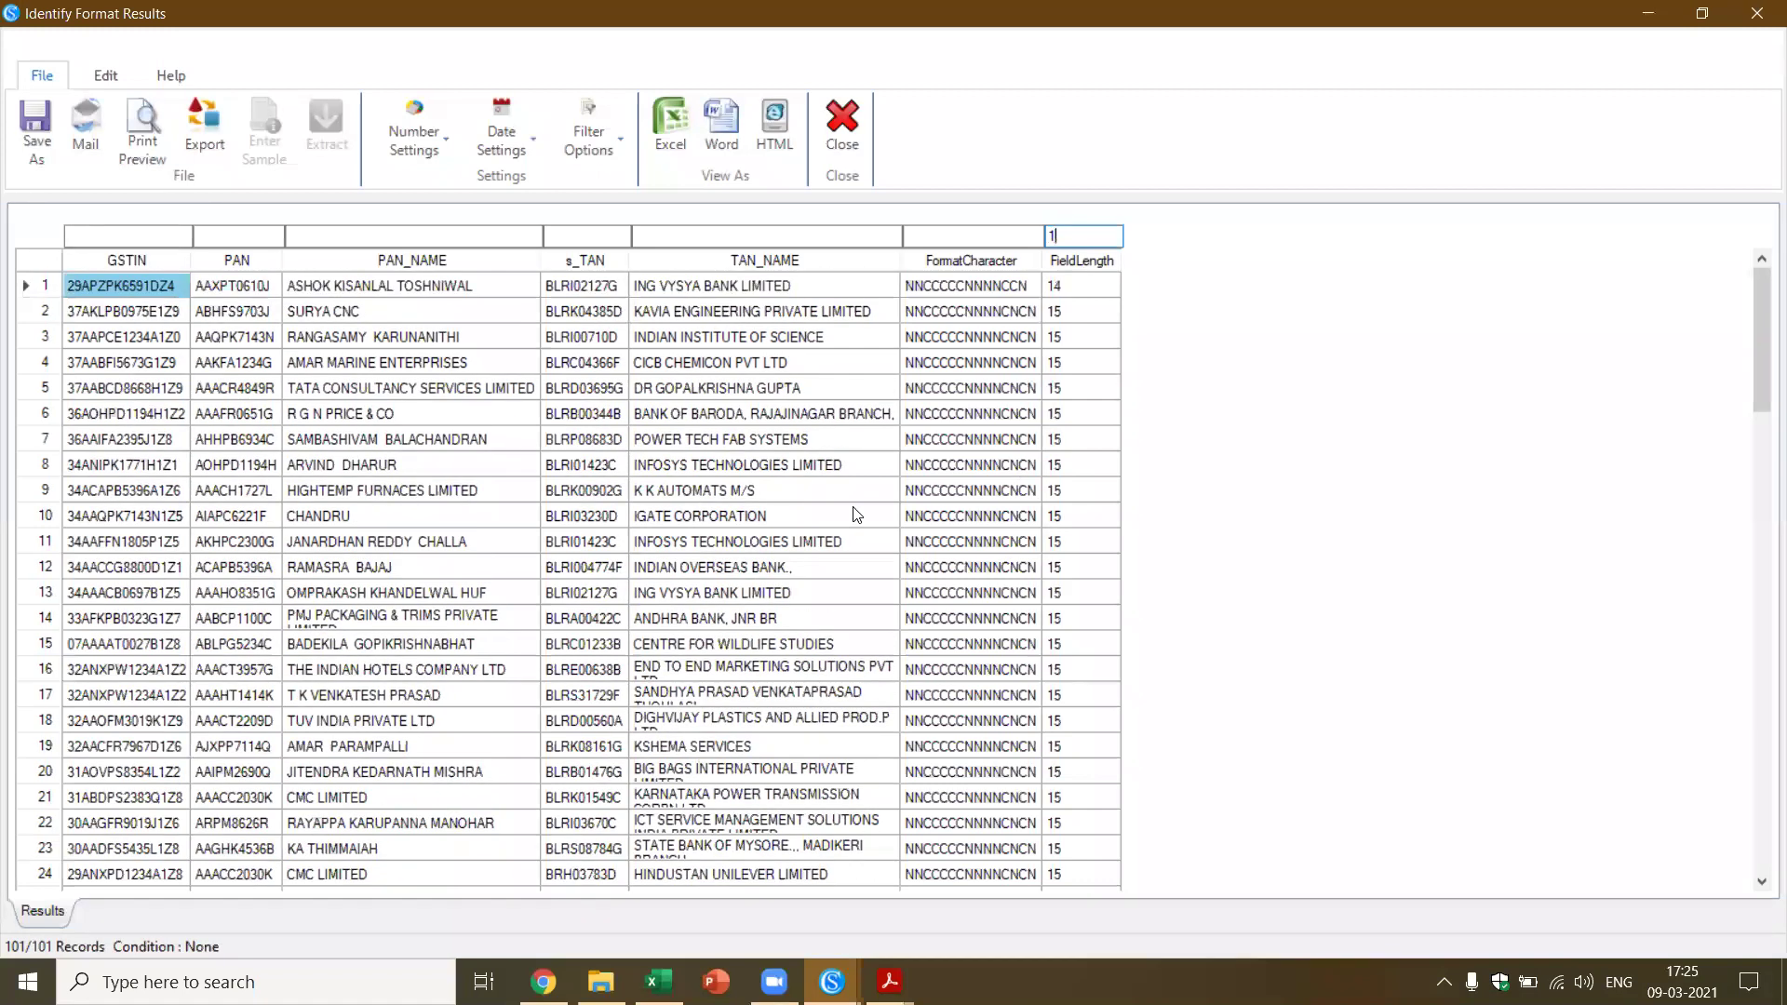
type("4")
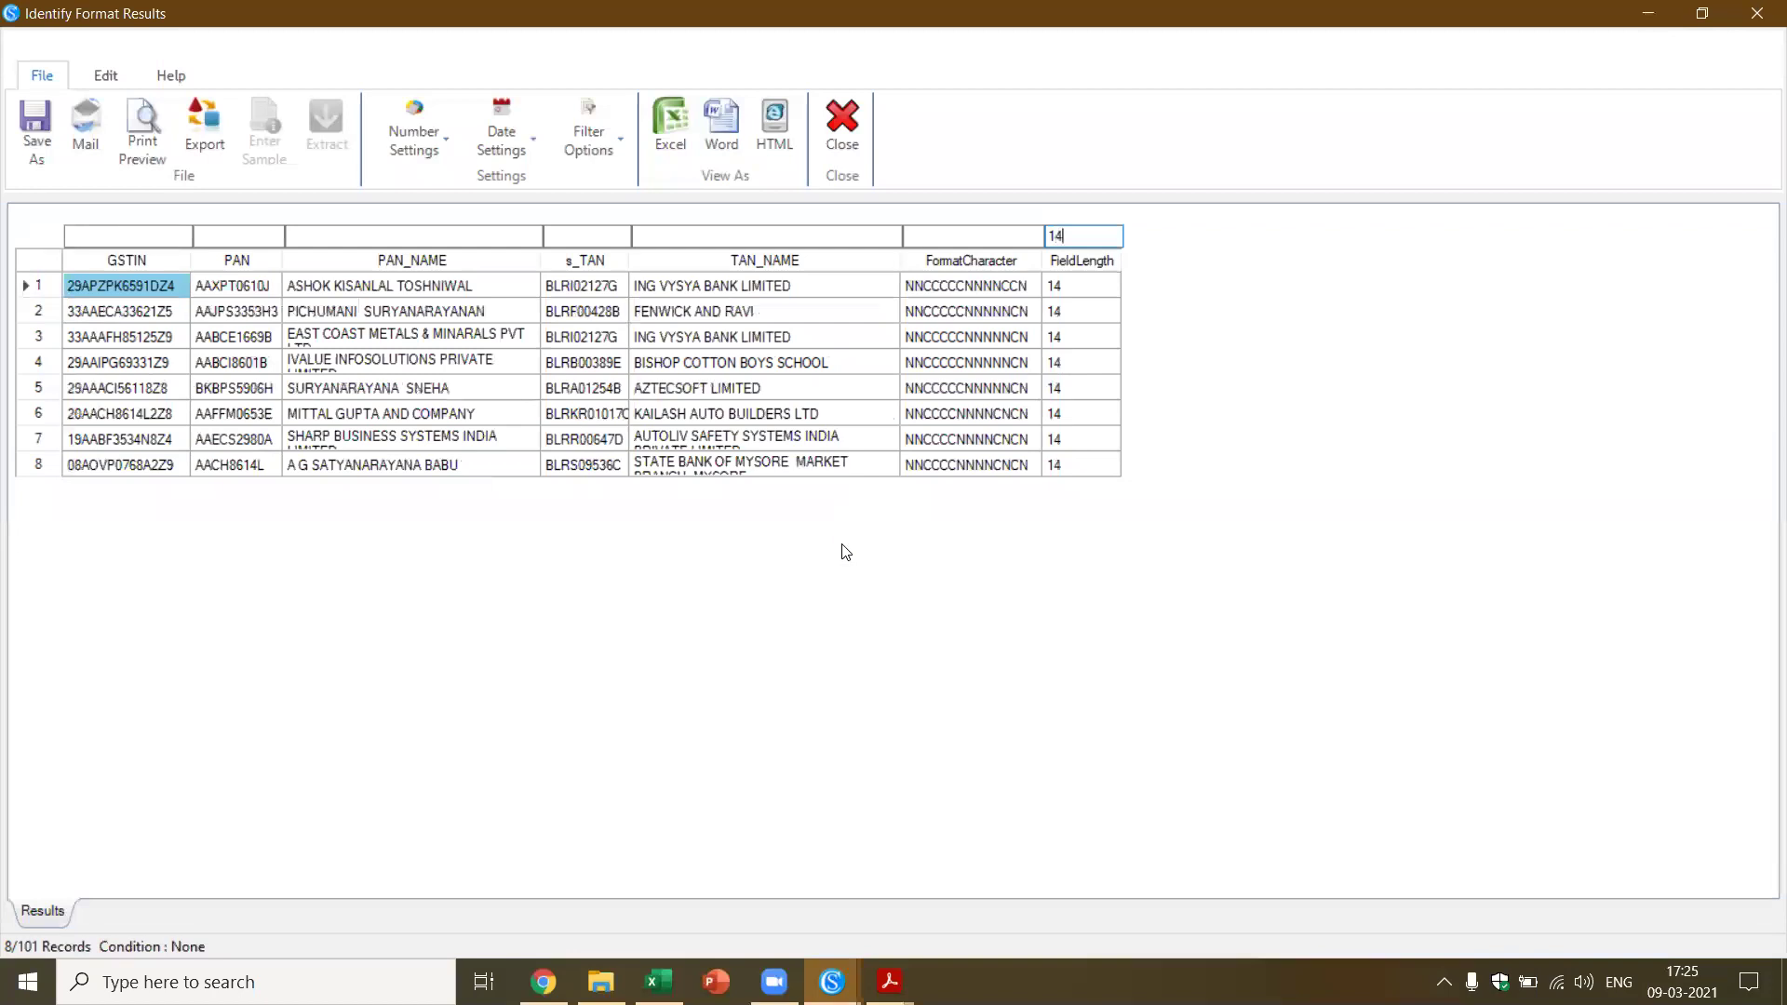
key("BackSpace")
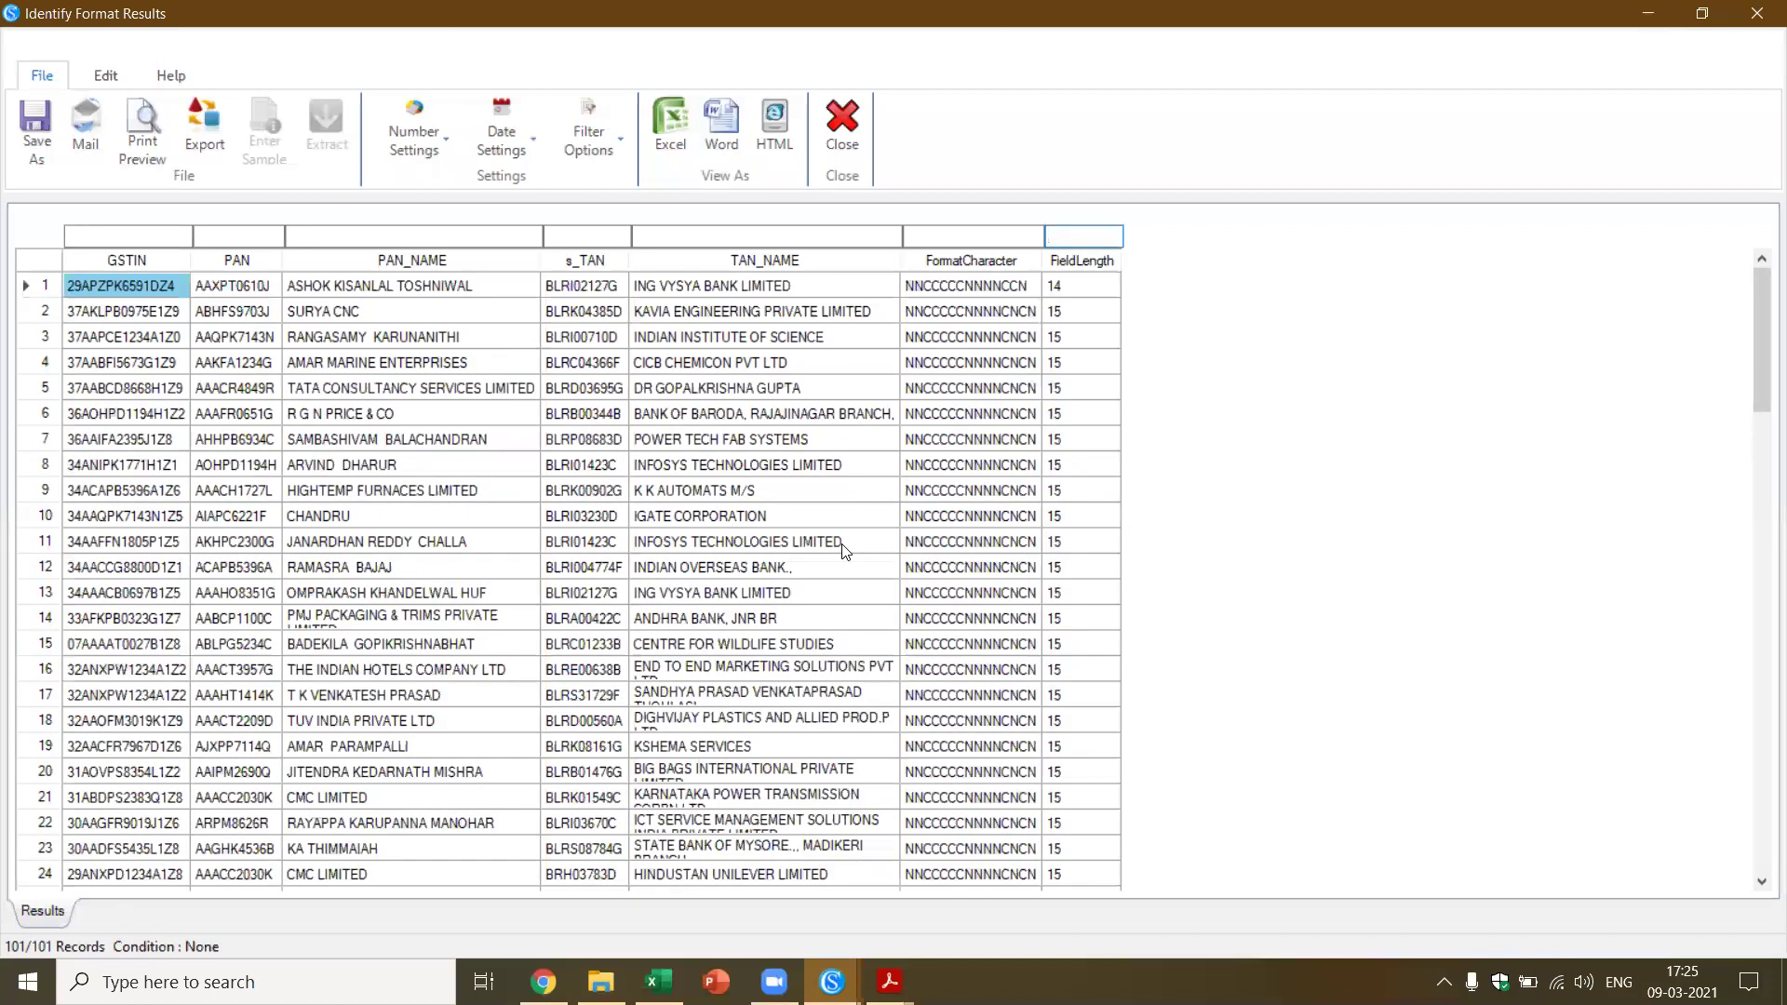
left_click(828, 138)
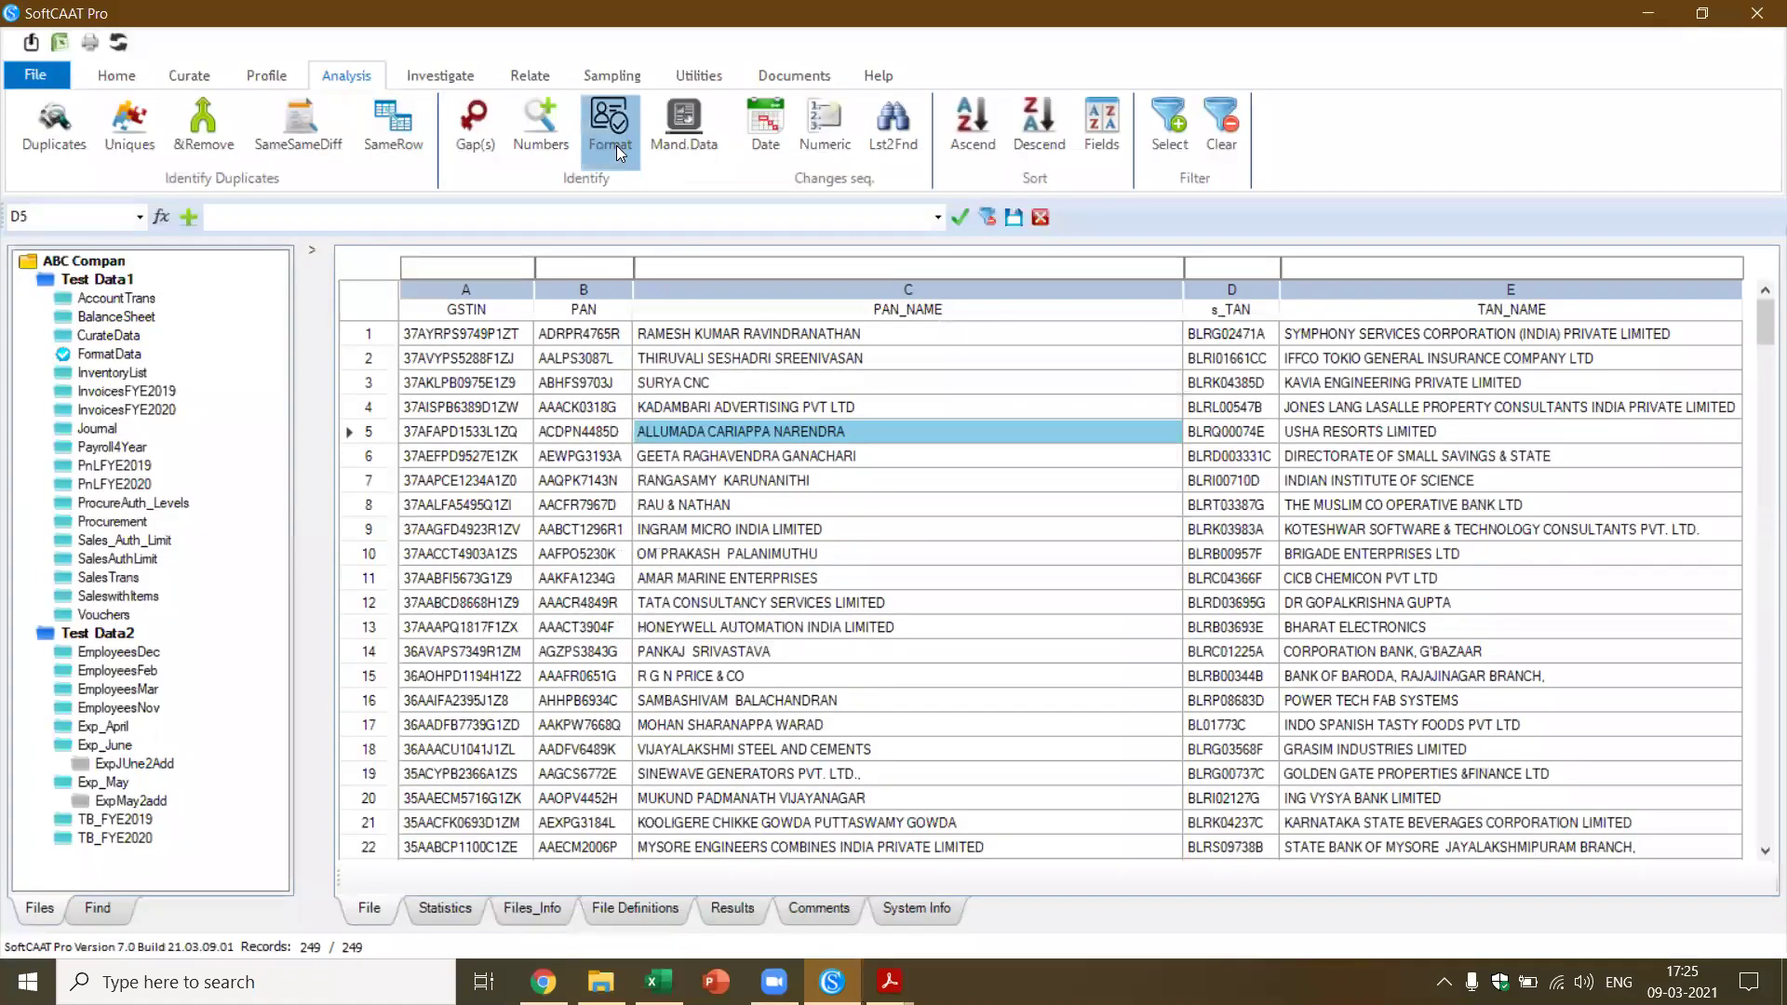
Run Identify Format on the PAN field with Show Field Length enabled, outputting to the result form
left_click(616, 146)
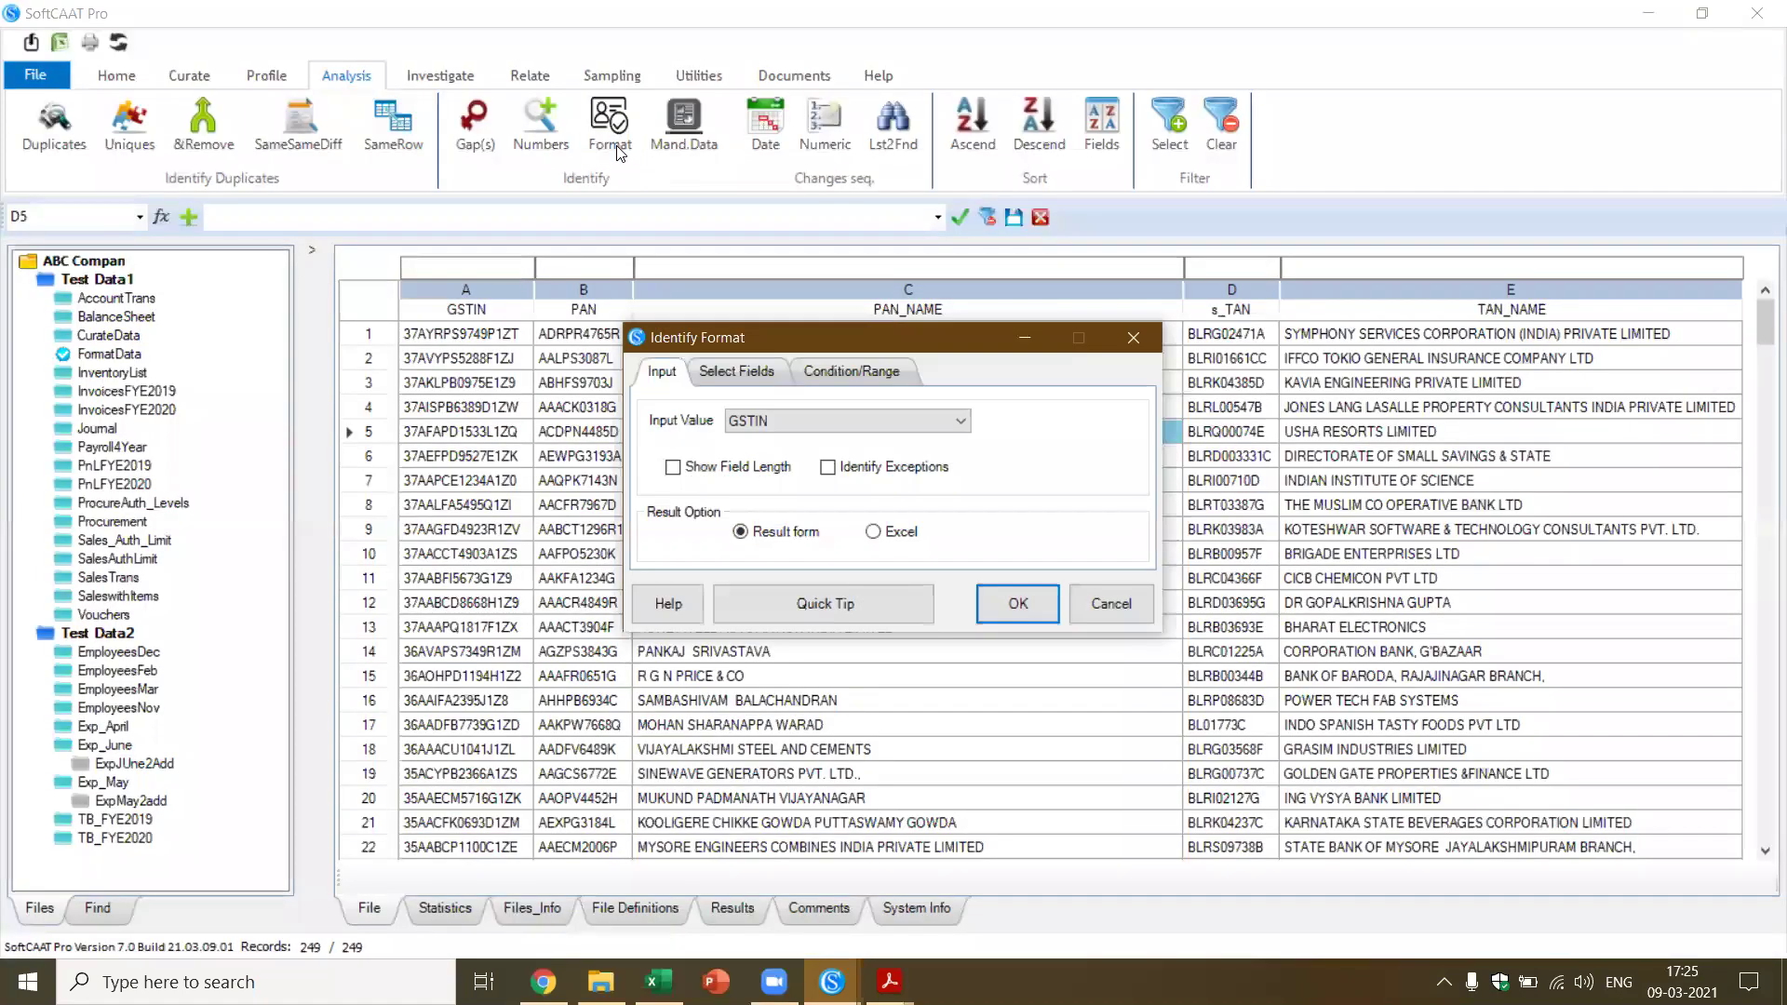
left_click(962, 421)
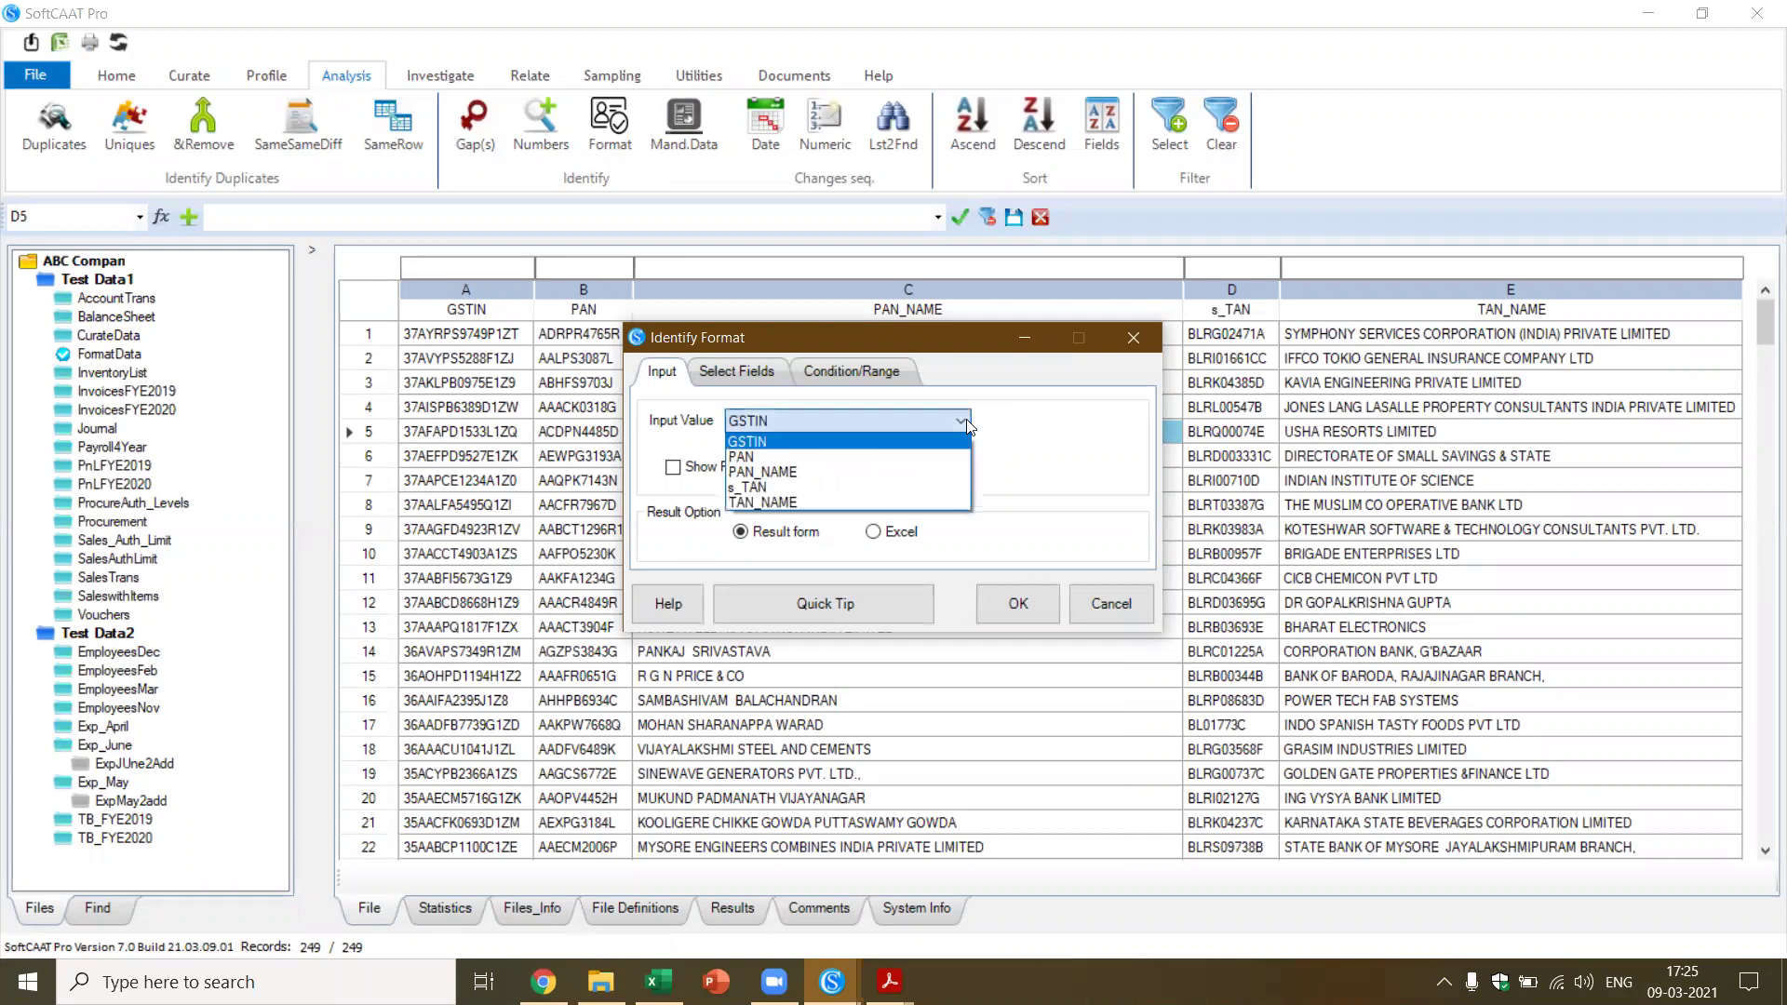
left_click(867, 456)
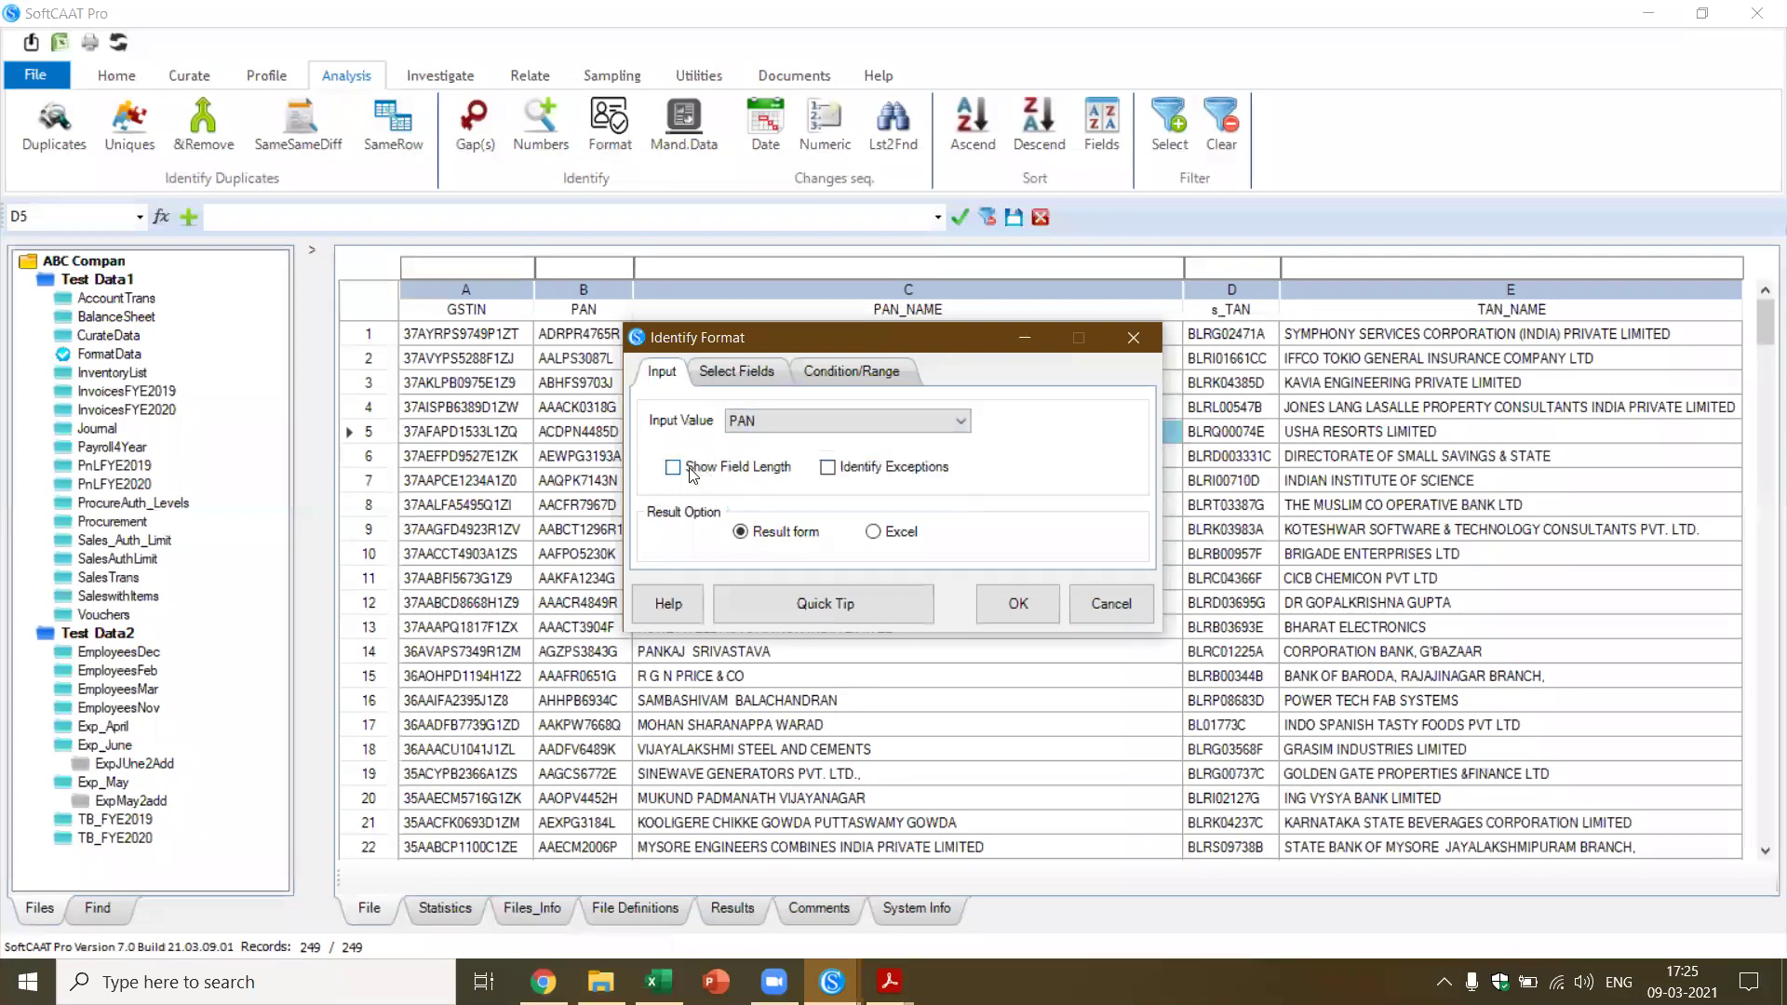
left_click(1018, 605)
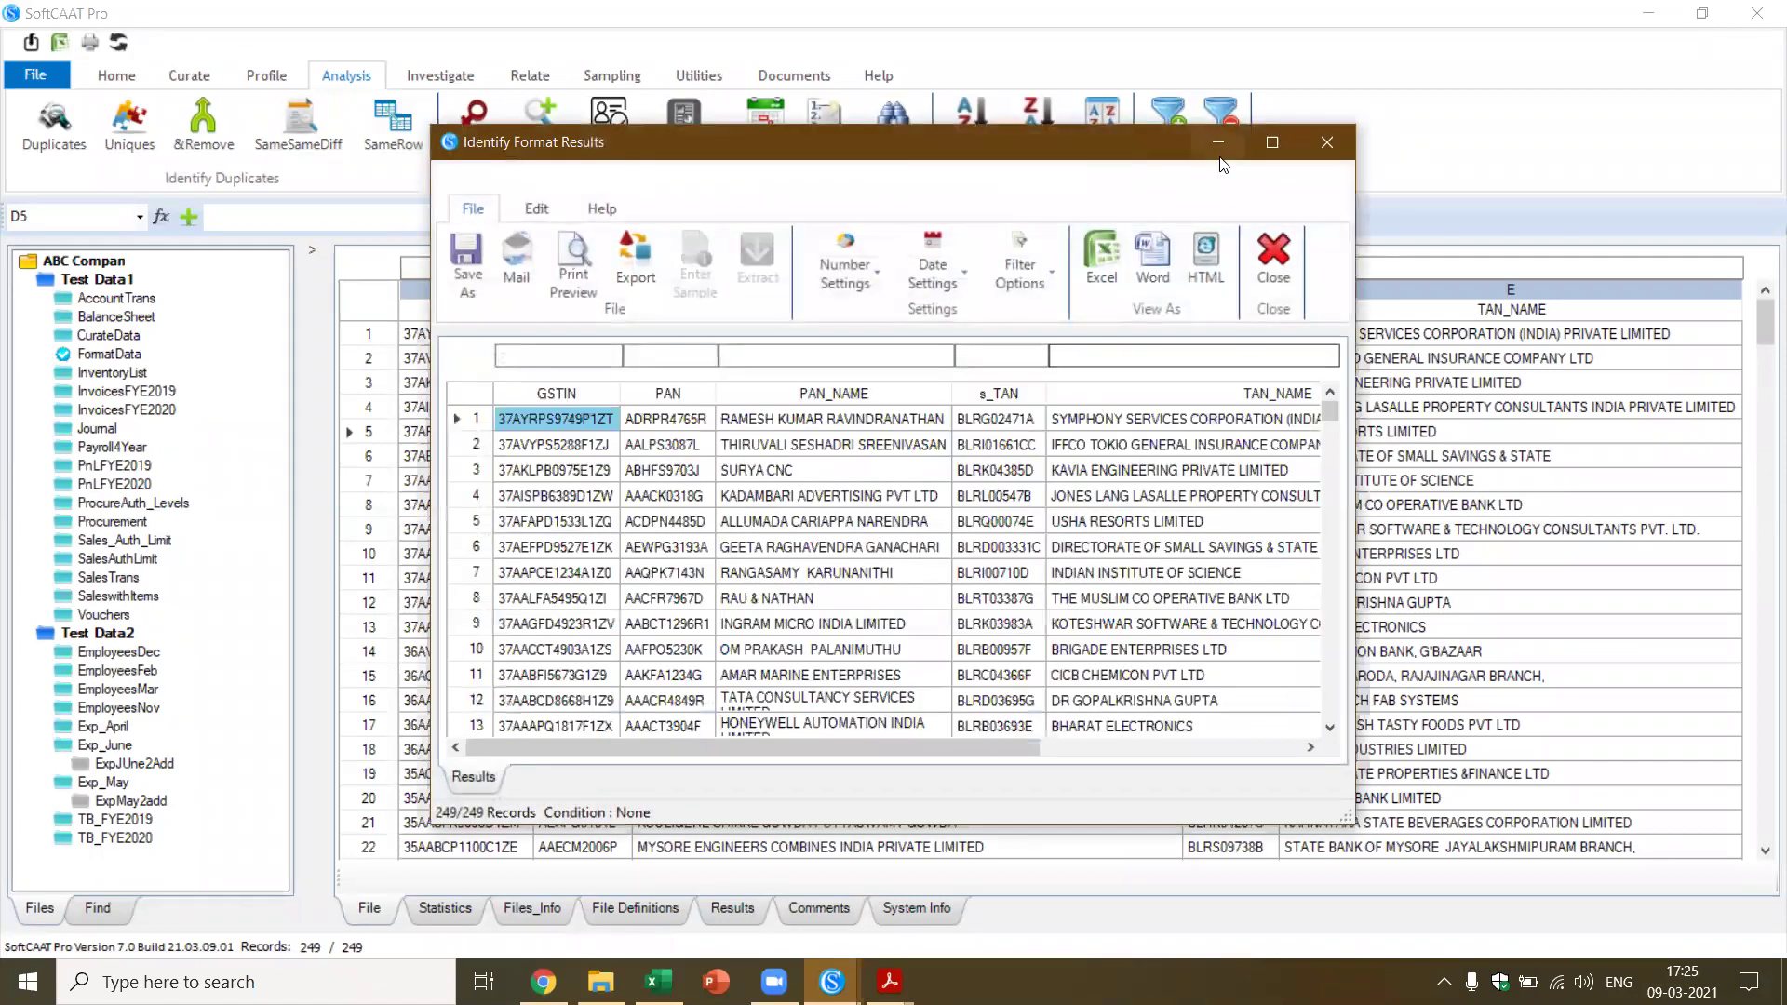
Maximize the PAN format results and sort them by FieldLength in descending order to examine the odd lengths
left_click(1274, 142)
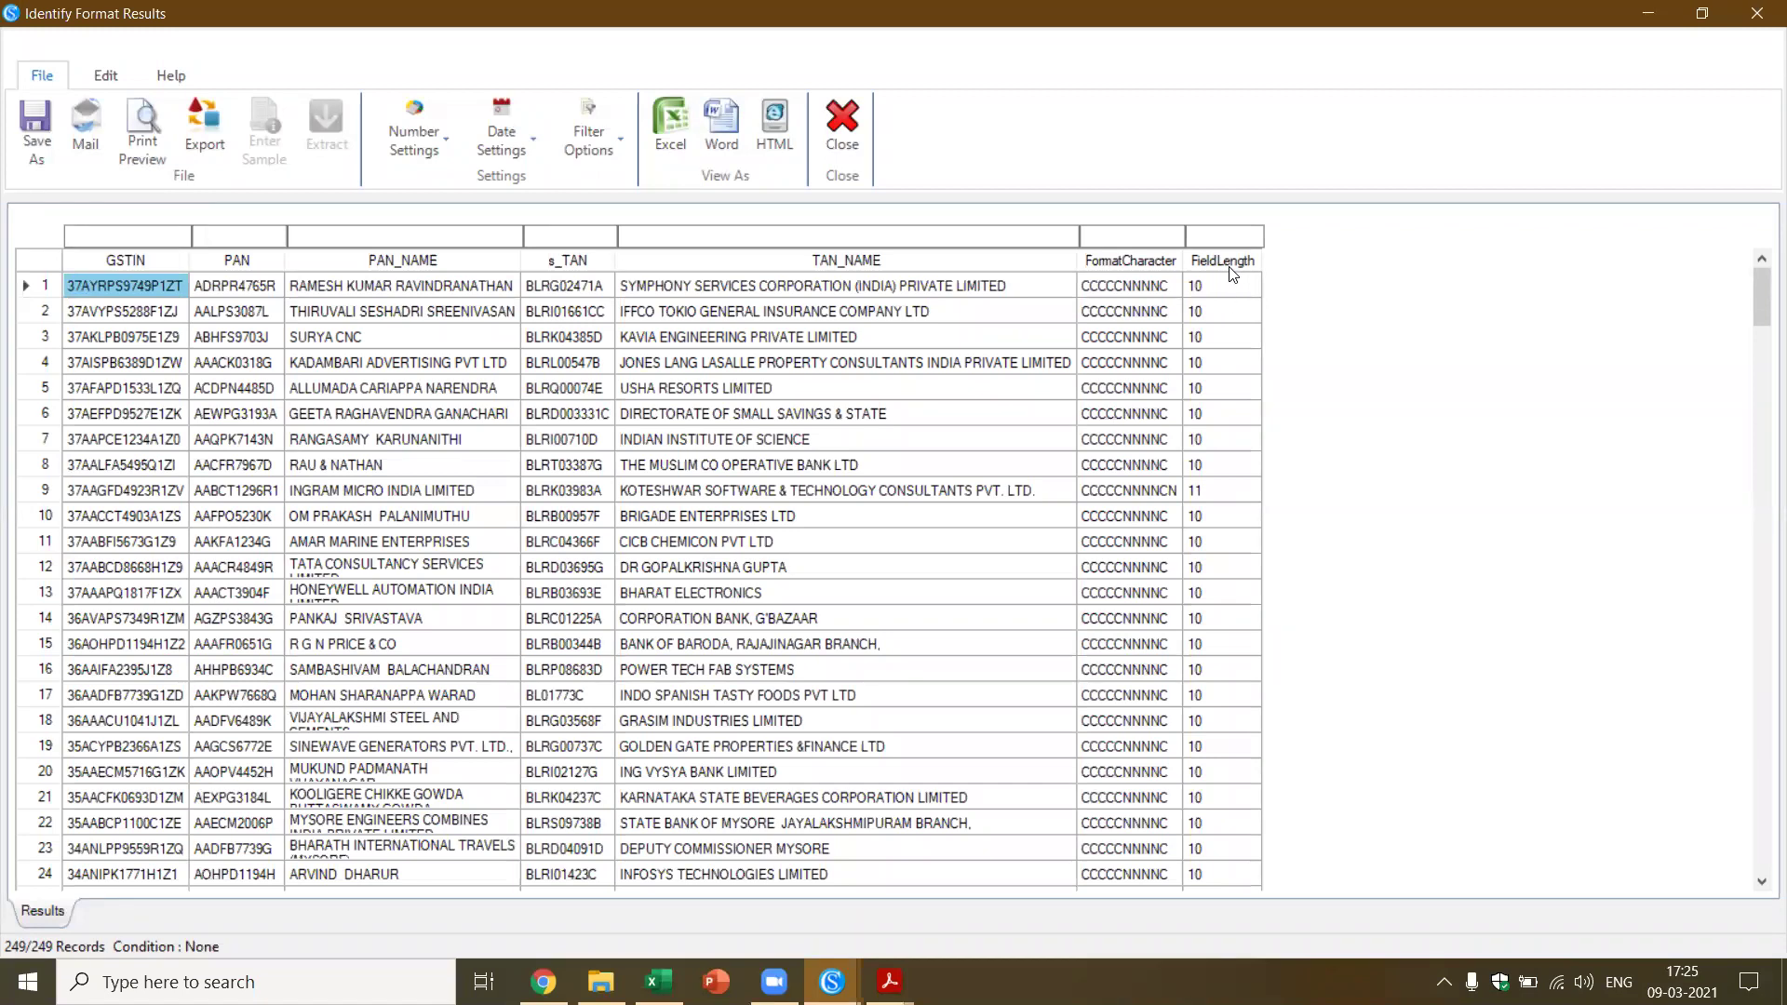
left_click(1230, 266)
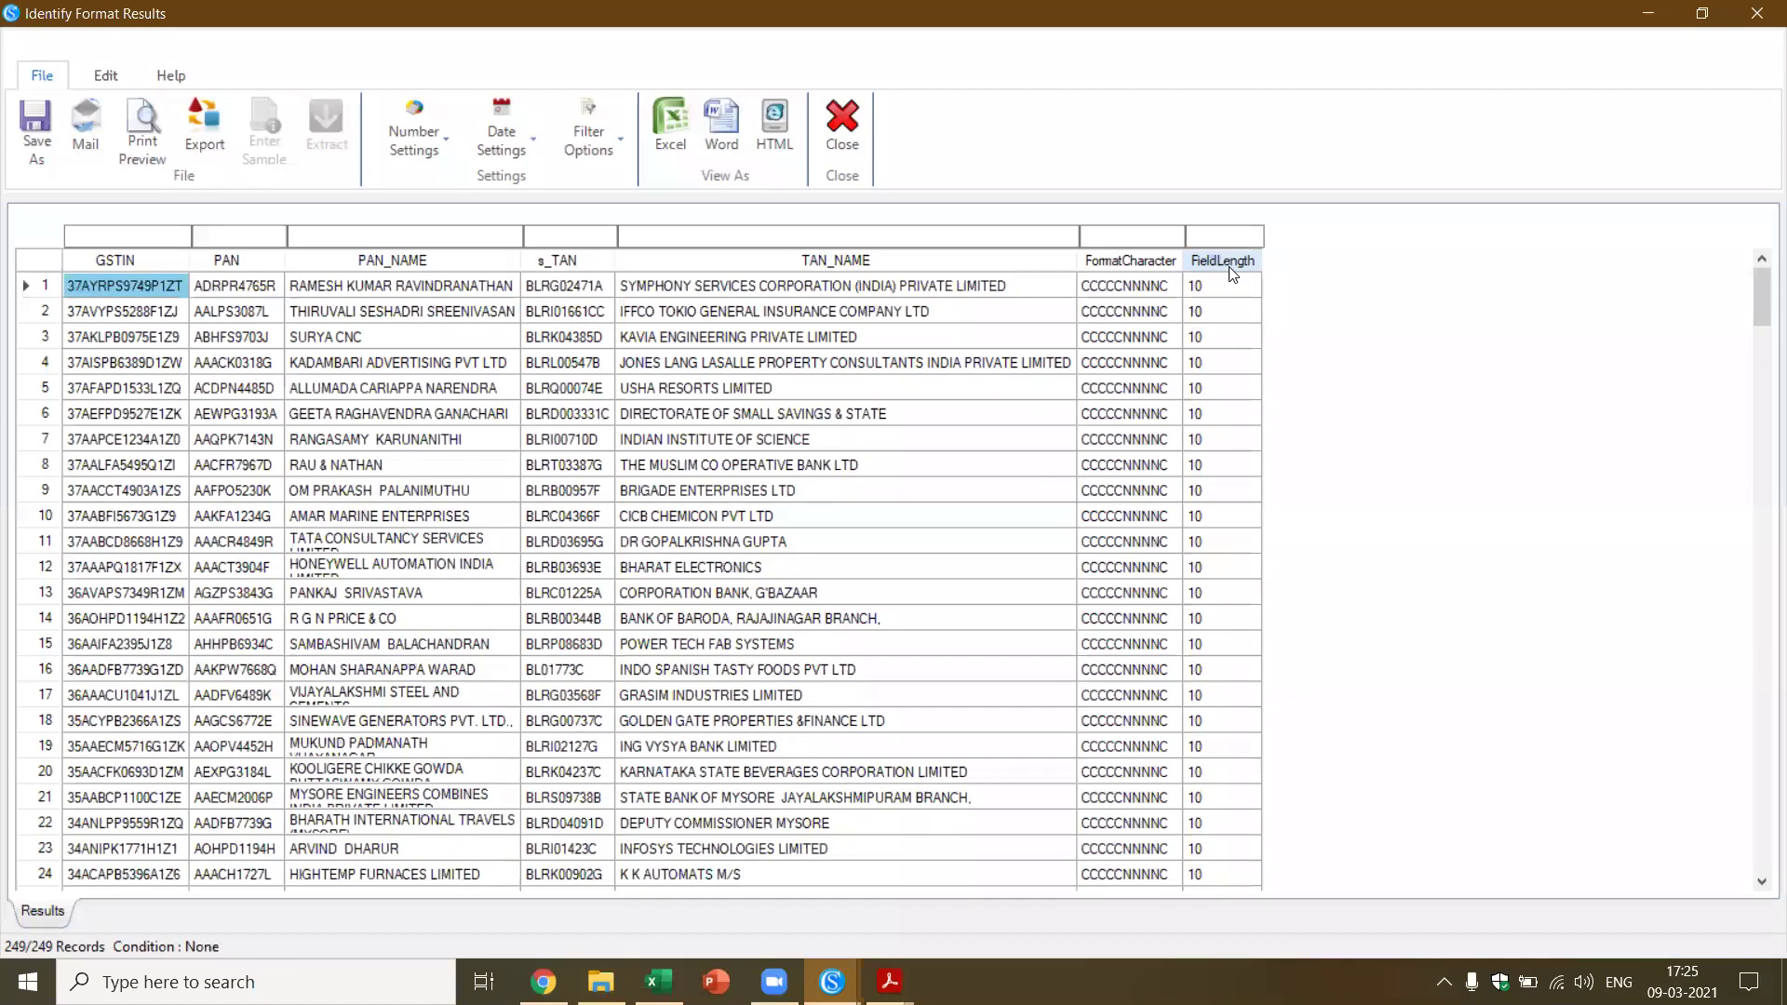
left_click(1231, 267)
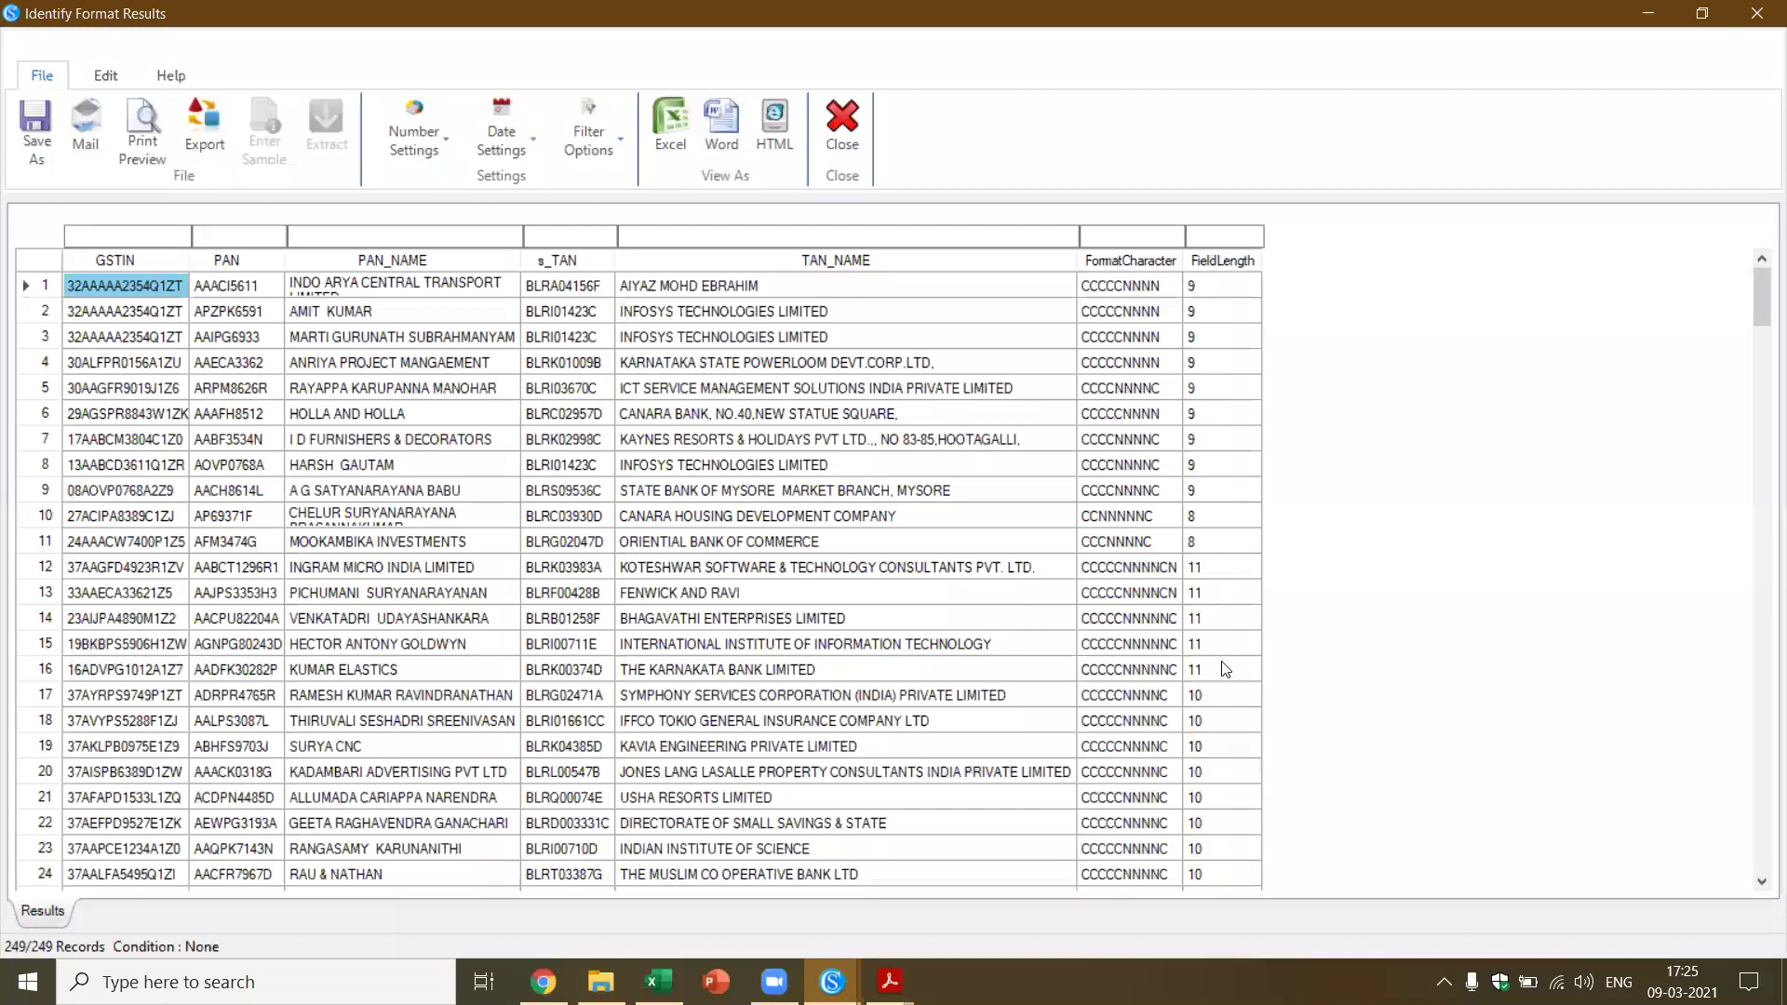
scroll(1229, 586, "down", 1)
scroll(1300, 604, "up", 1)
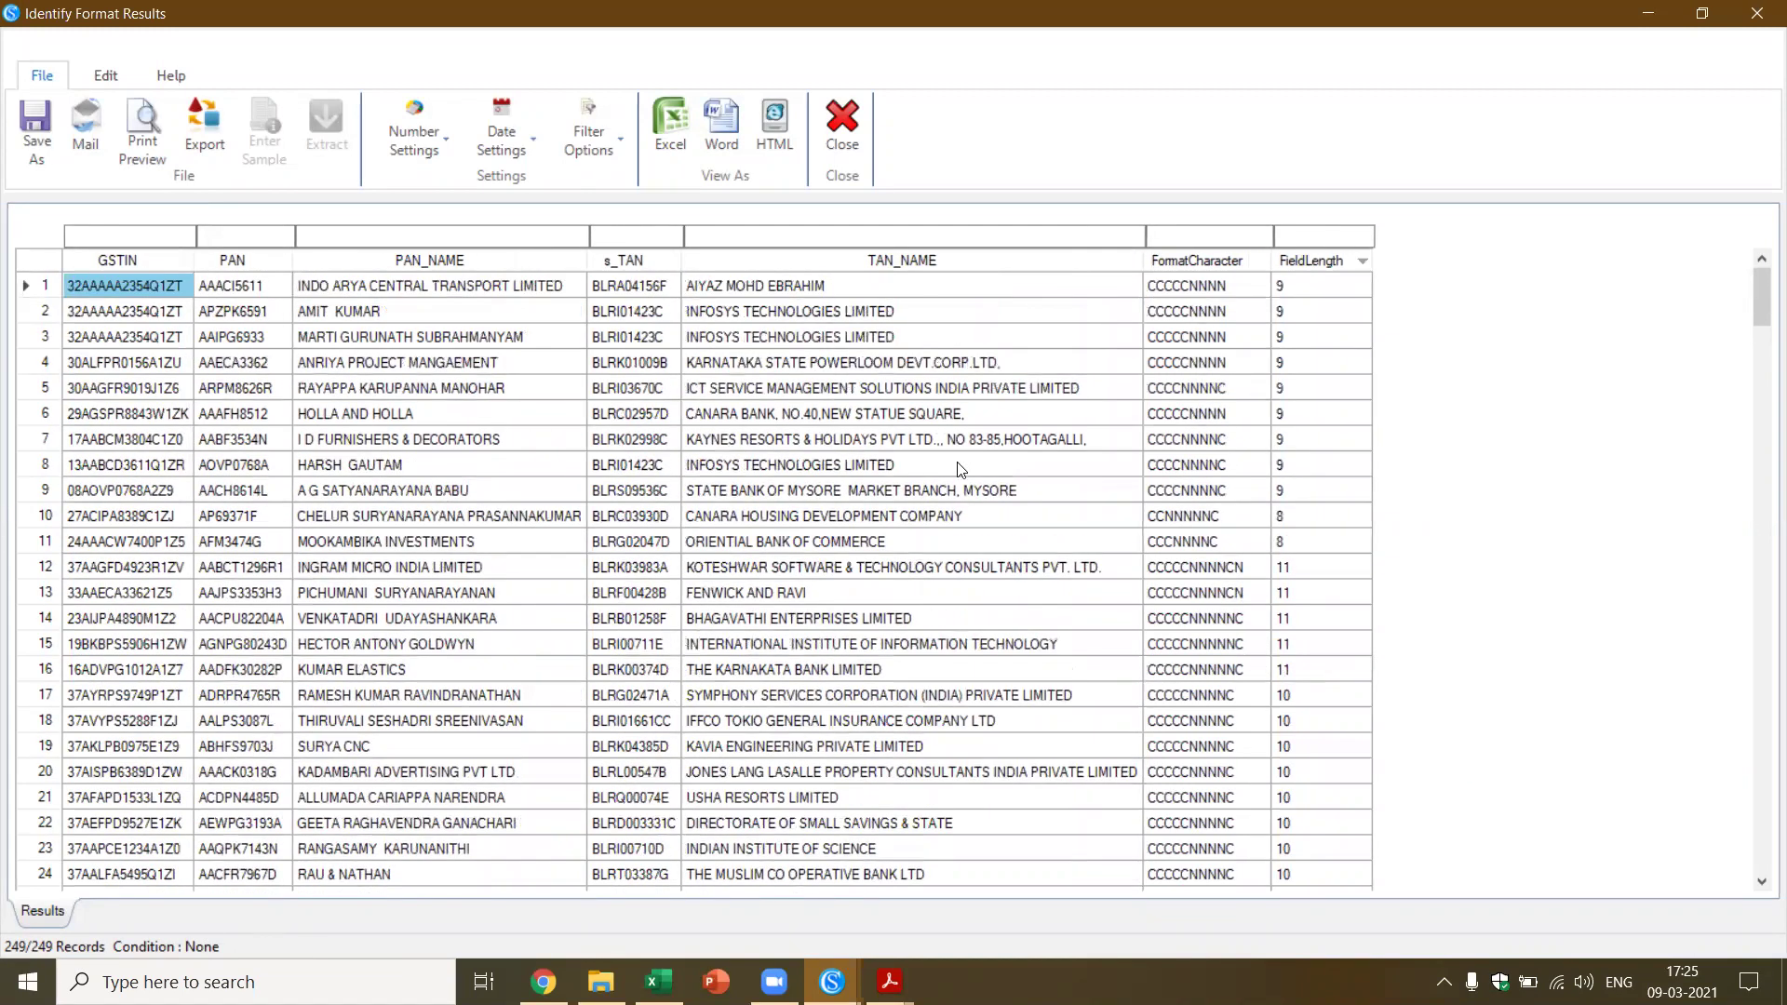
Filter the PAN format results to a FieldLength of 10, and close them
left_click(1339, 238)
type("10")
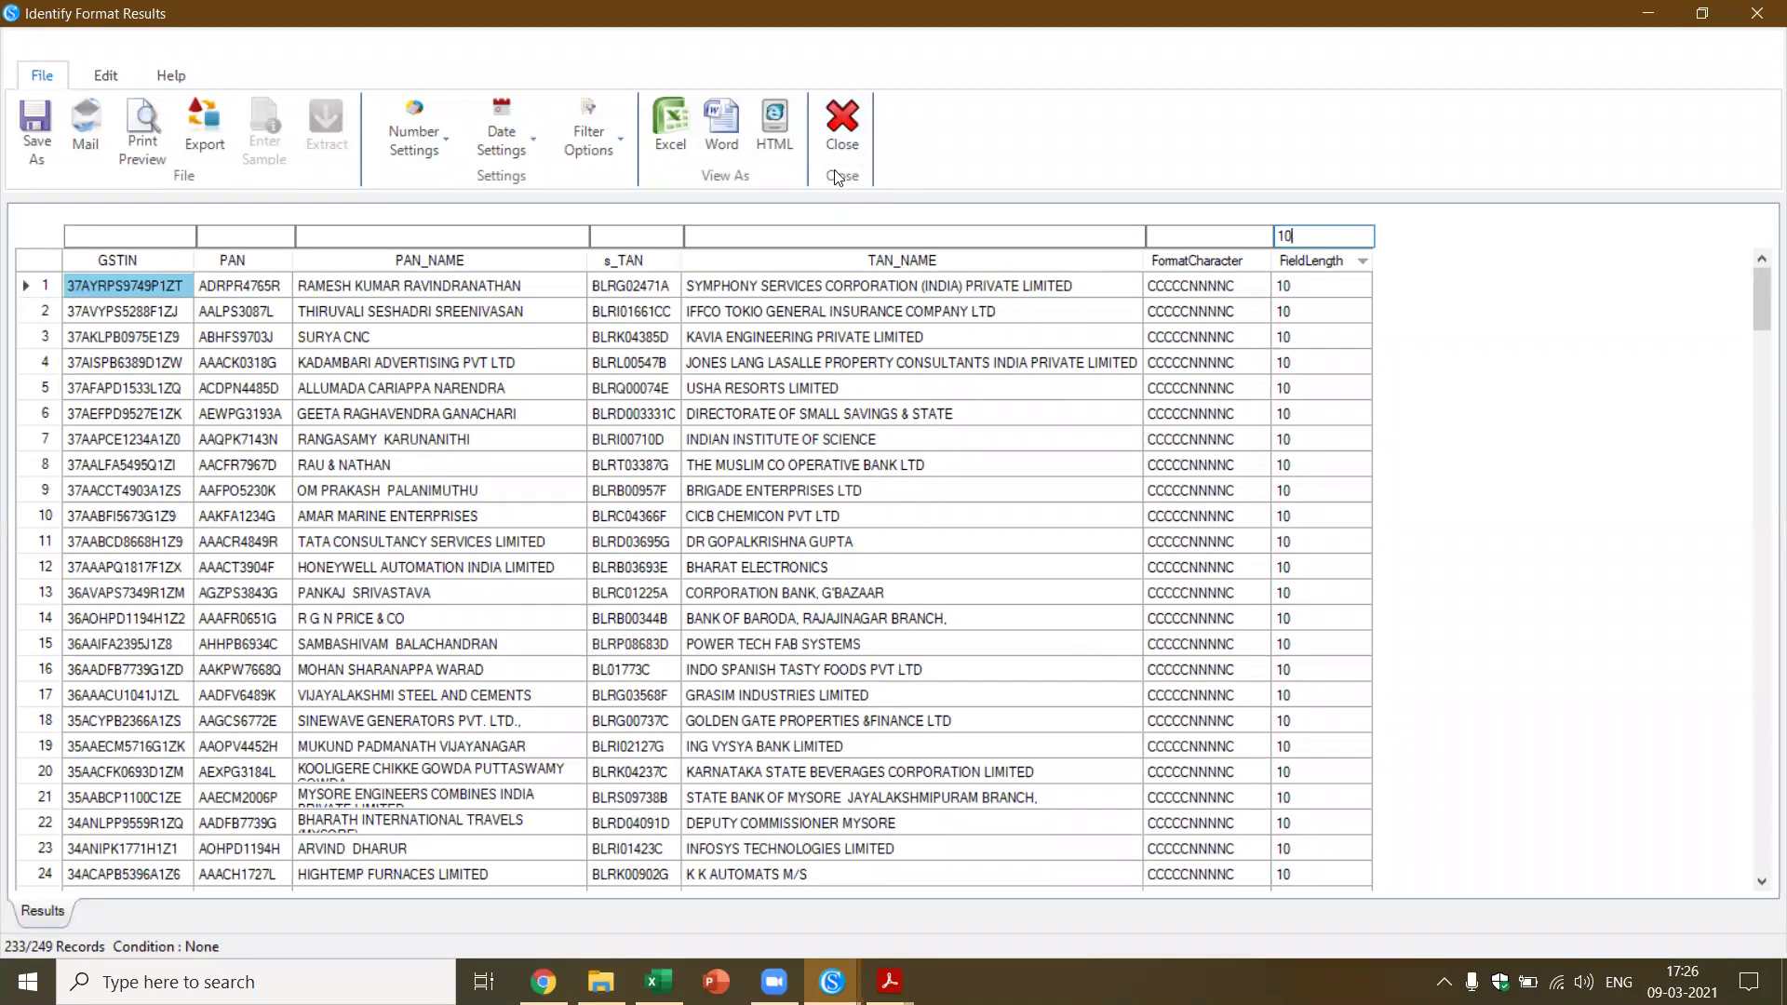
left_click(849, 139)
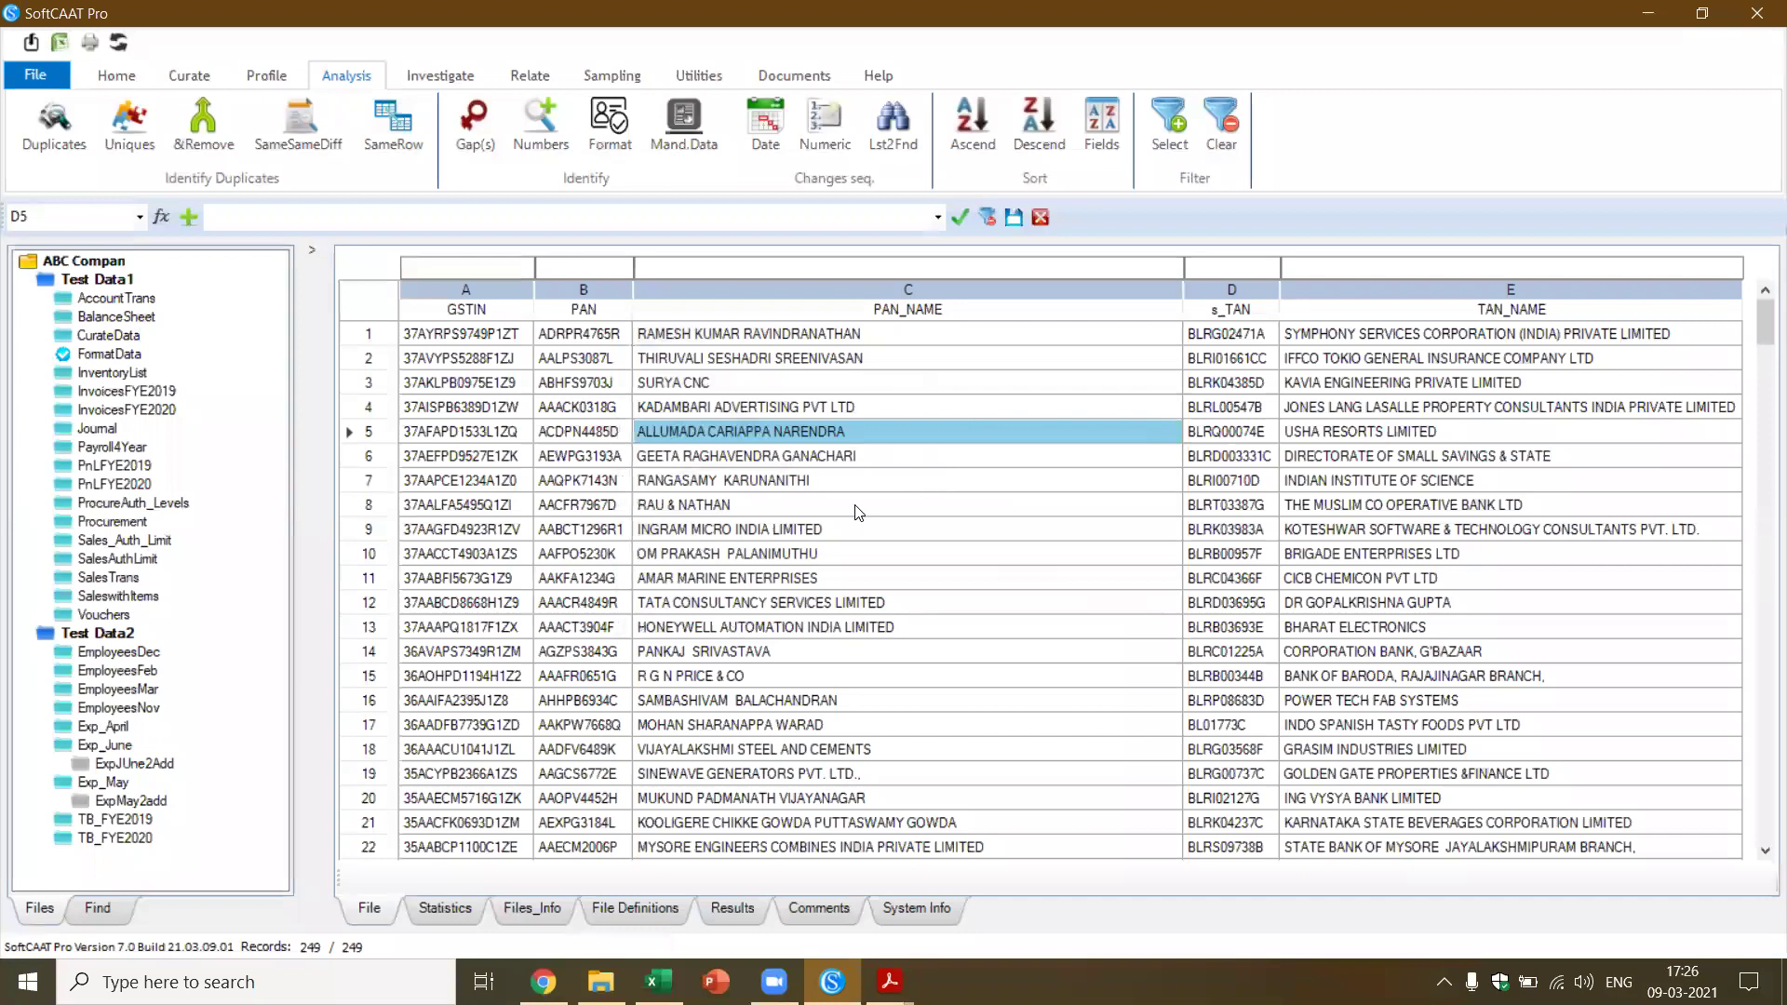
Run Identify Format on the s_TAN field with Show Field Length and Identify Exceptions enabled, outputting to the result form
left_click(1215, 389)
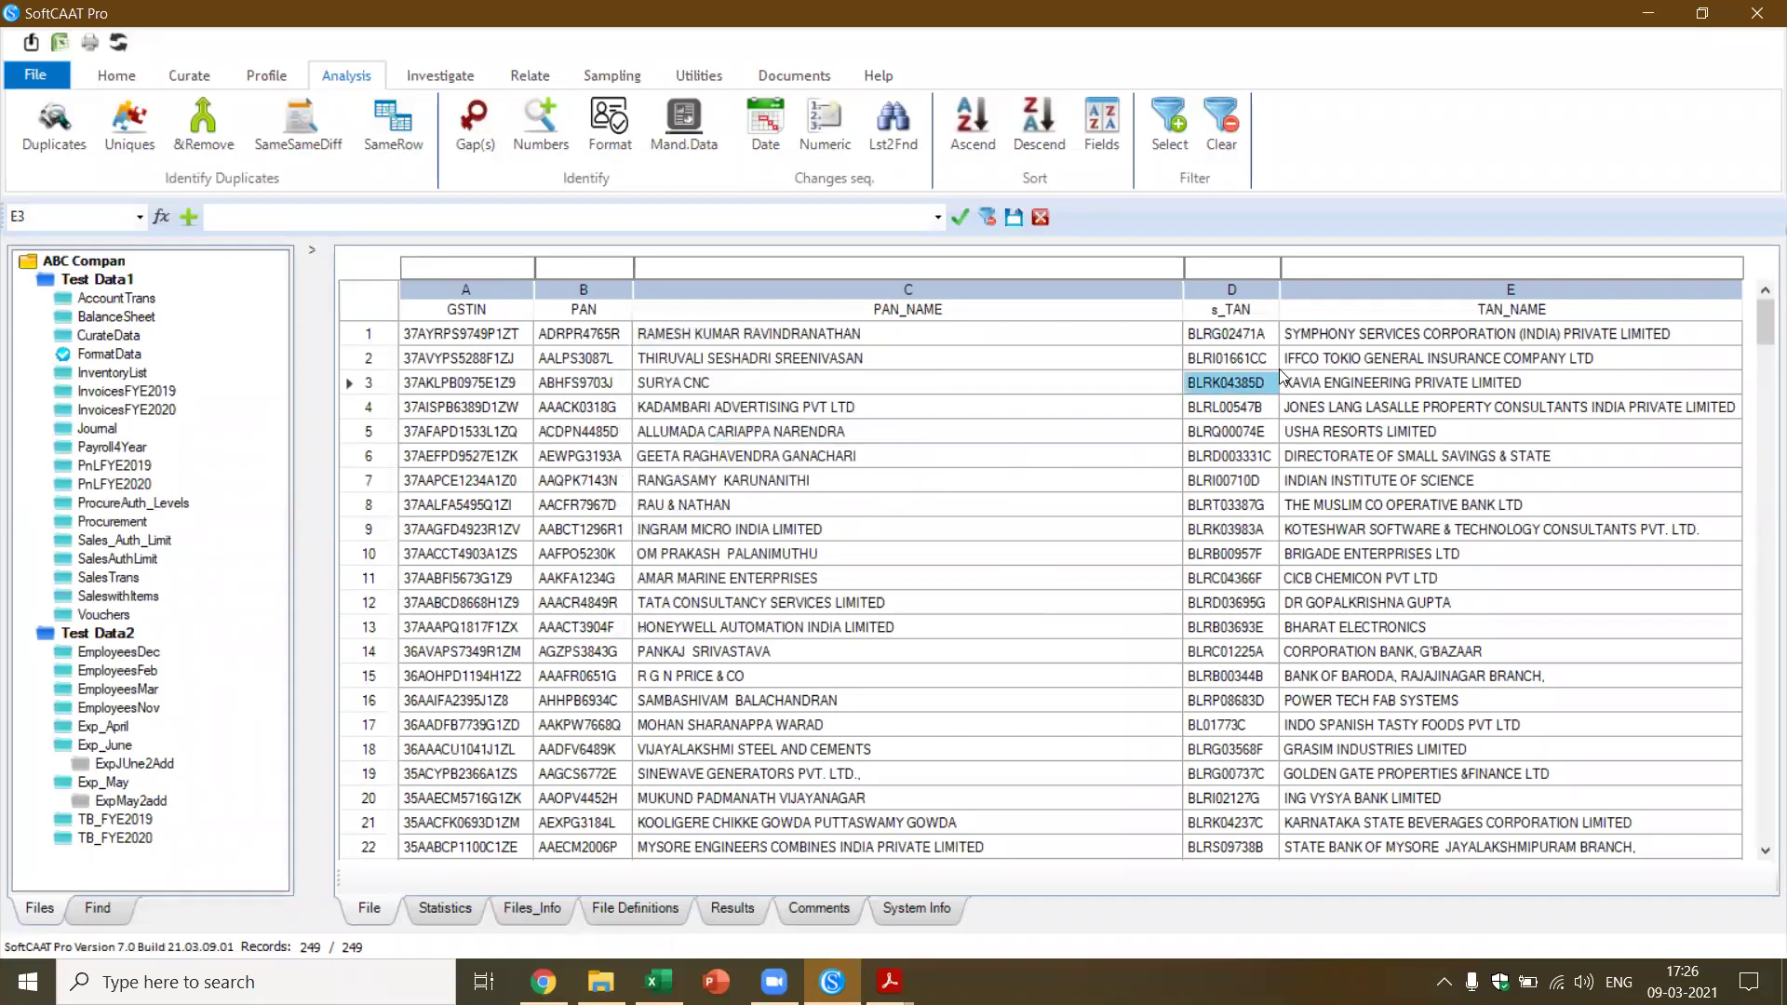
left_click(1249, 341)
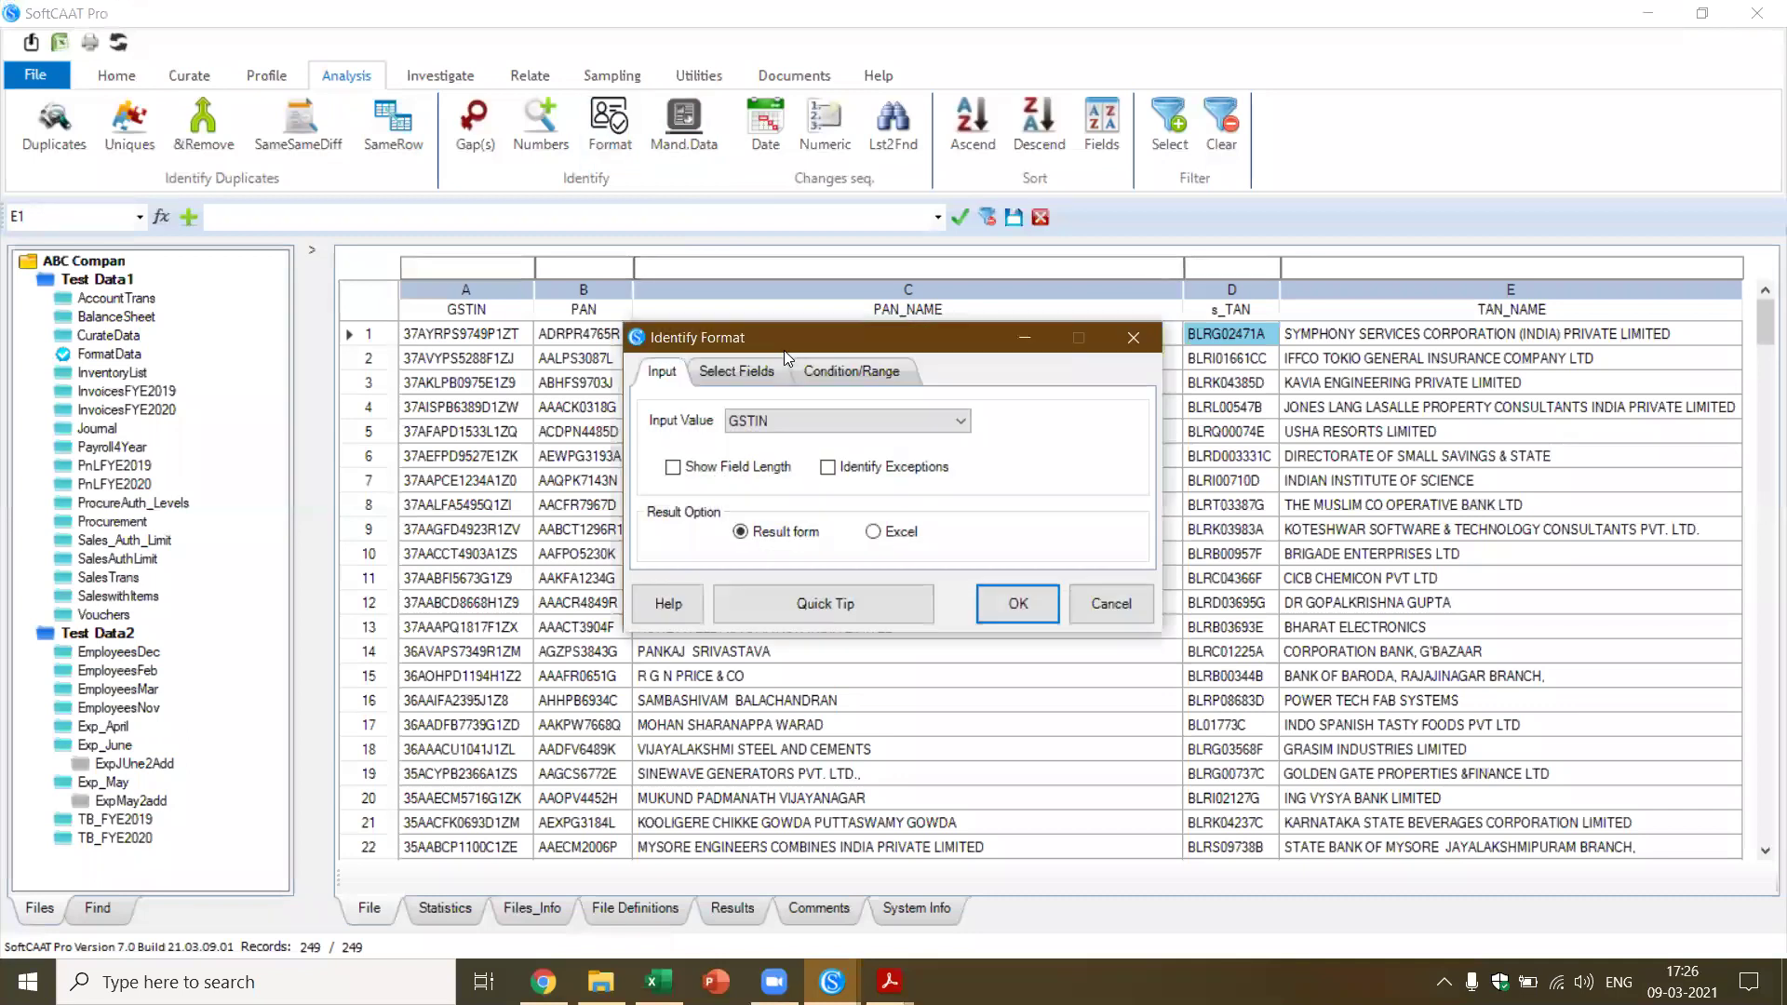
left_click(960, 422)
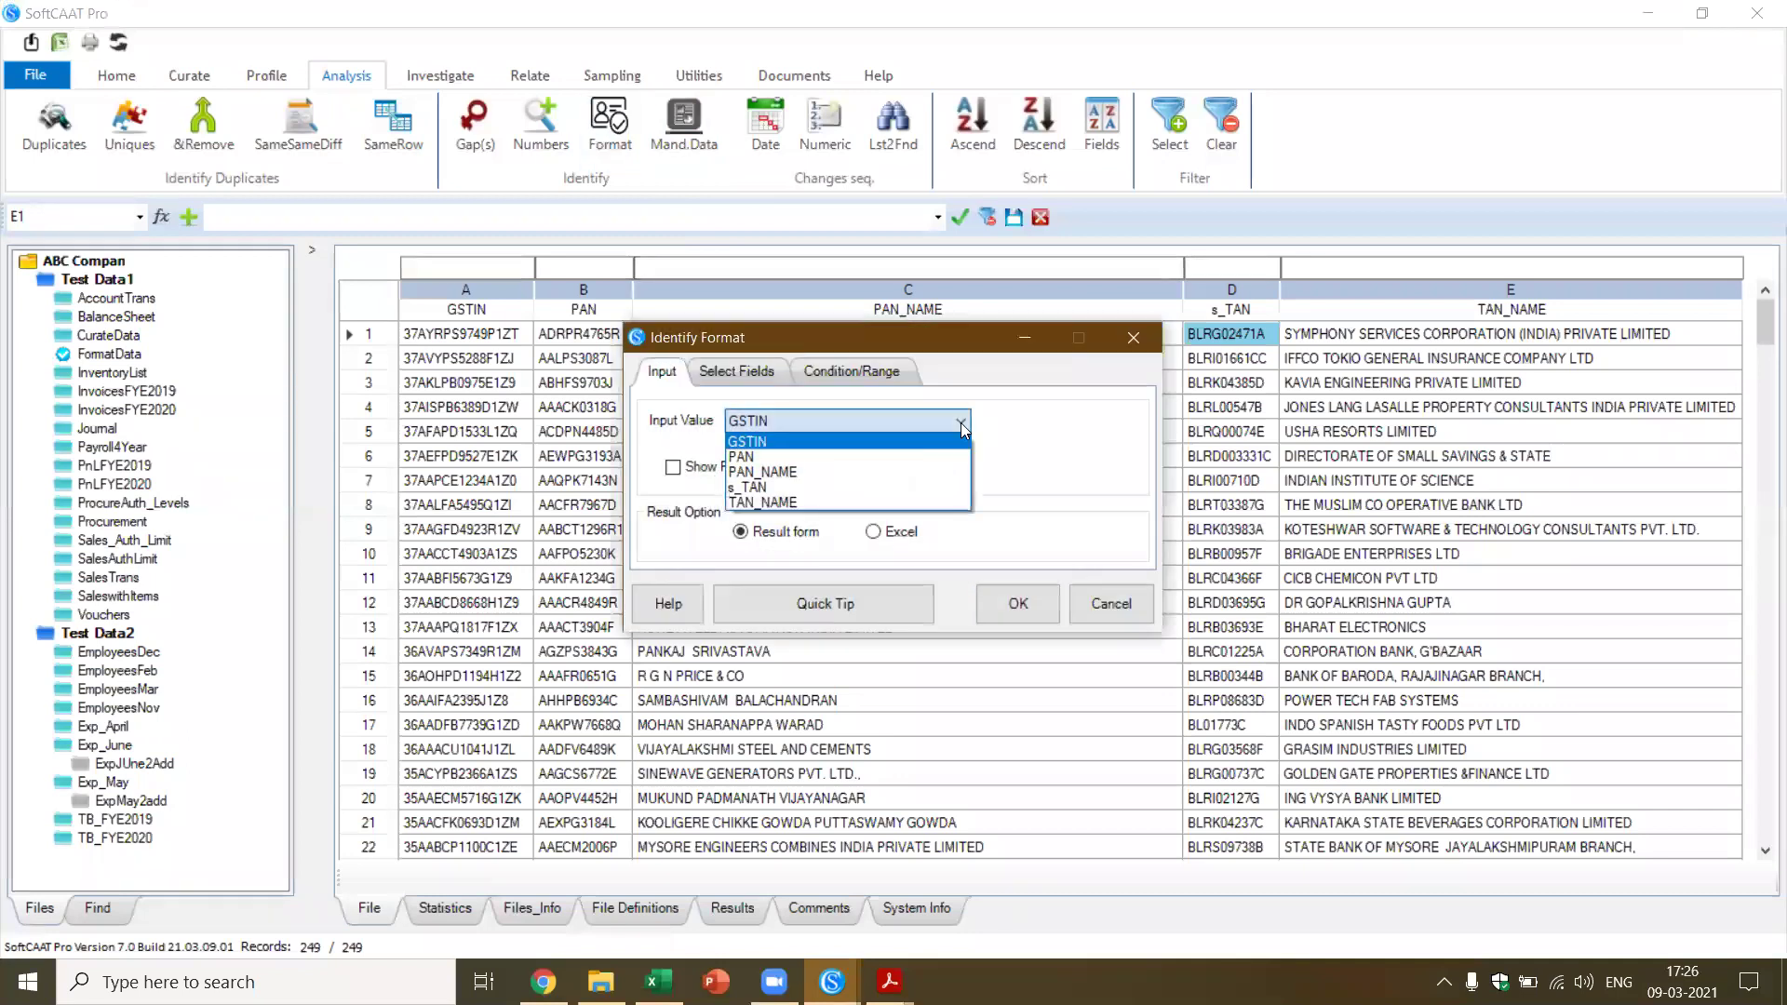
left_click(849, 493)
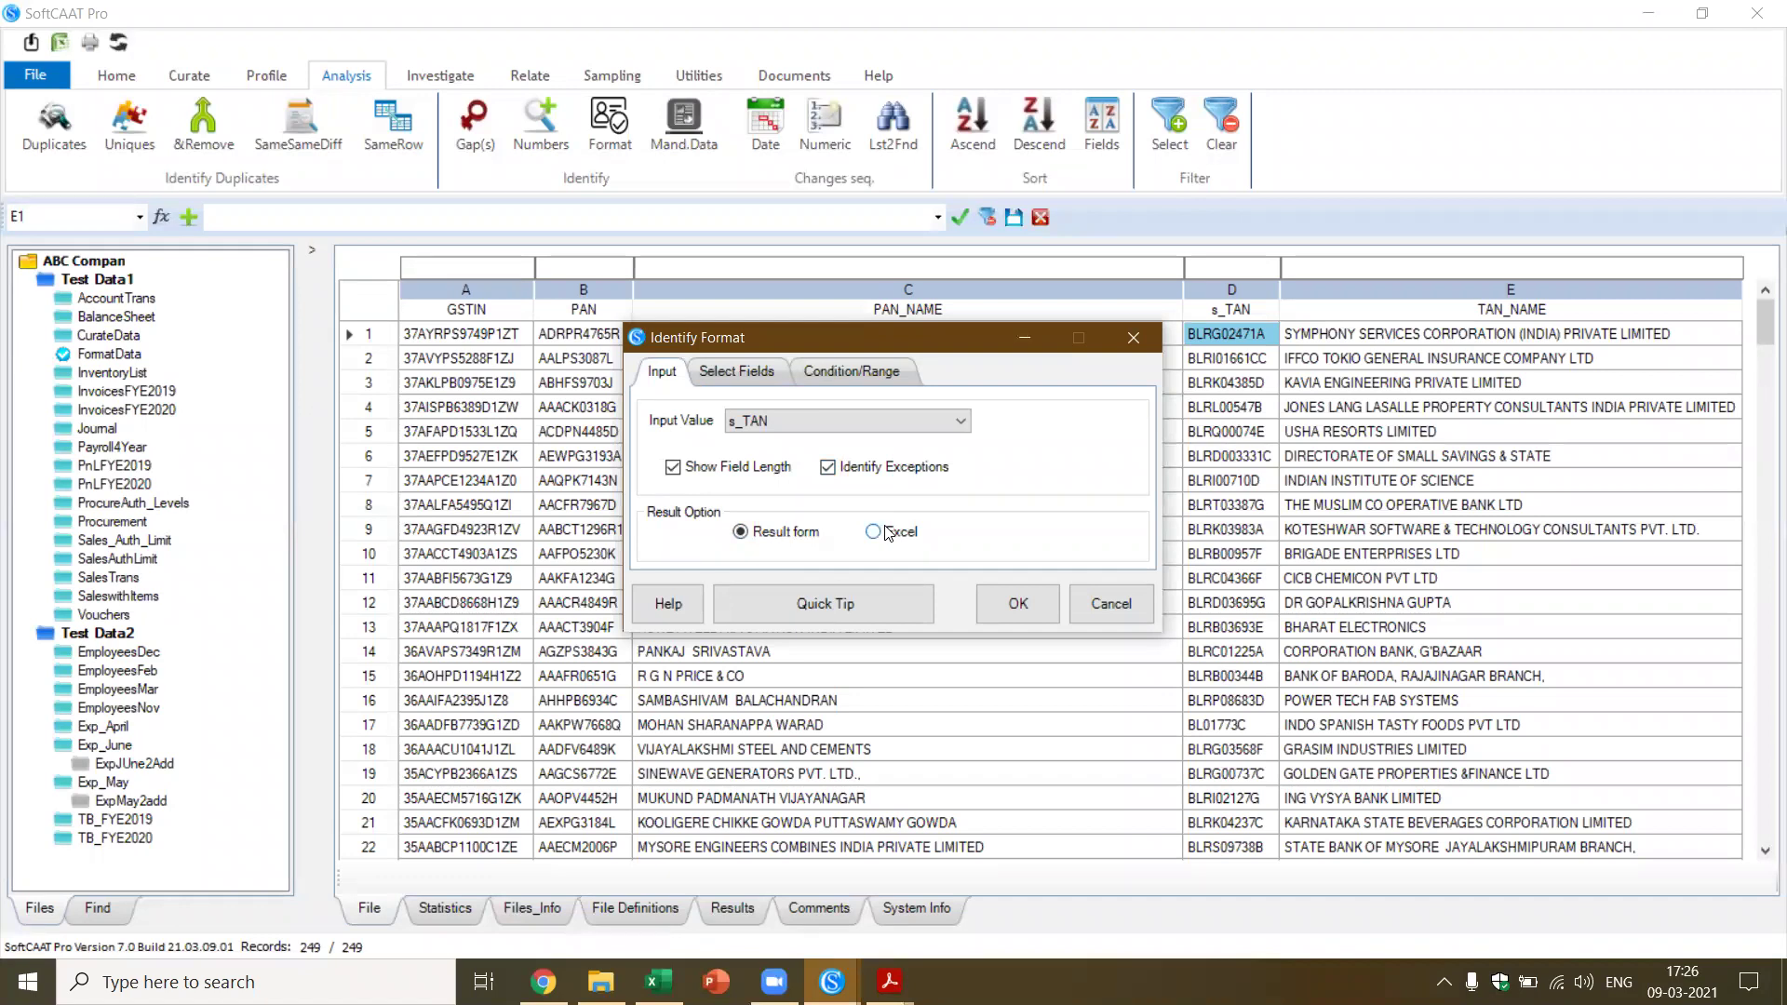
left_click(1015, 603)
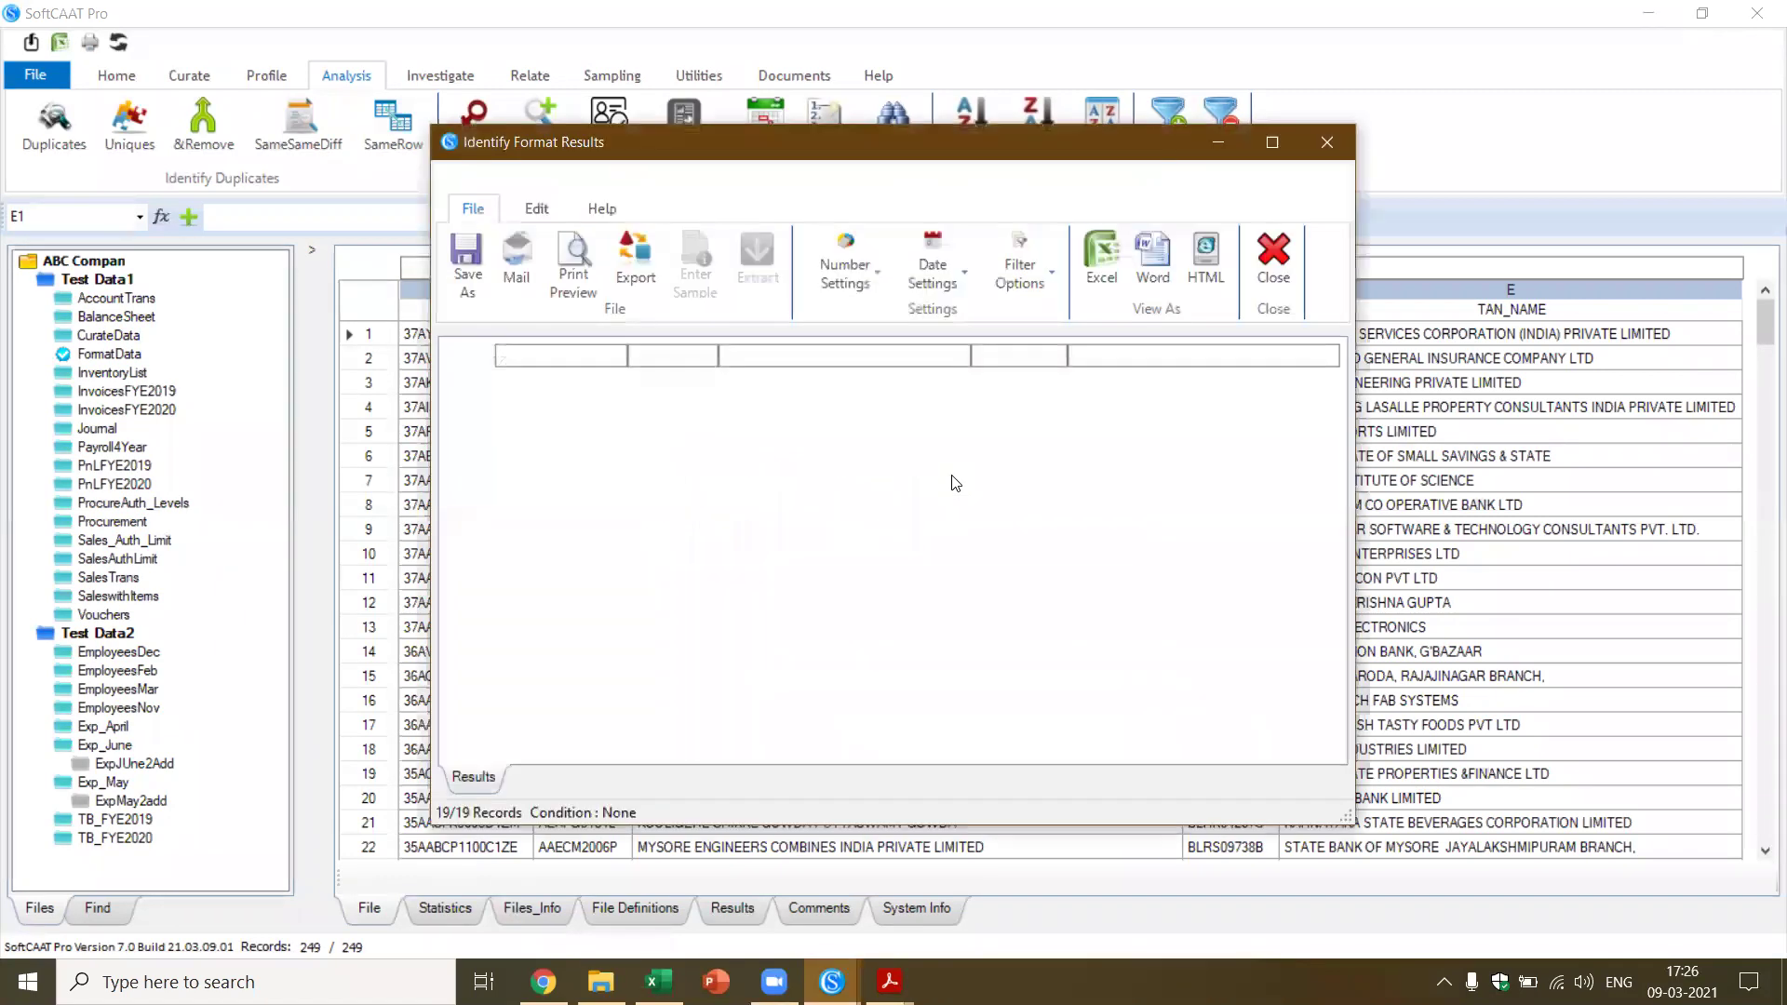
Maximize the s_TAN format results to examine the FieldLength exceptions, and close them
left_click(1274, 145)
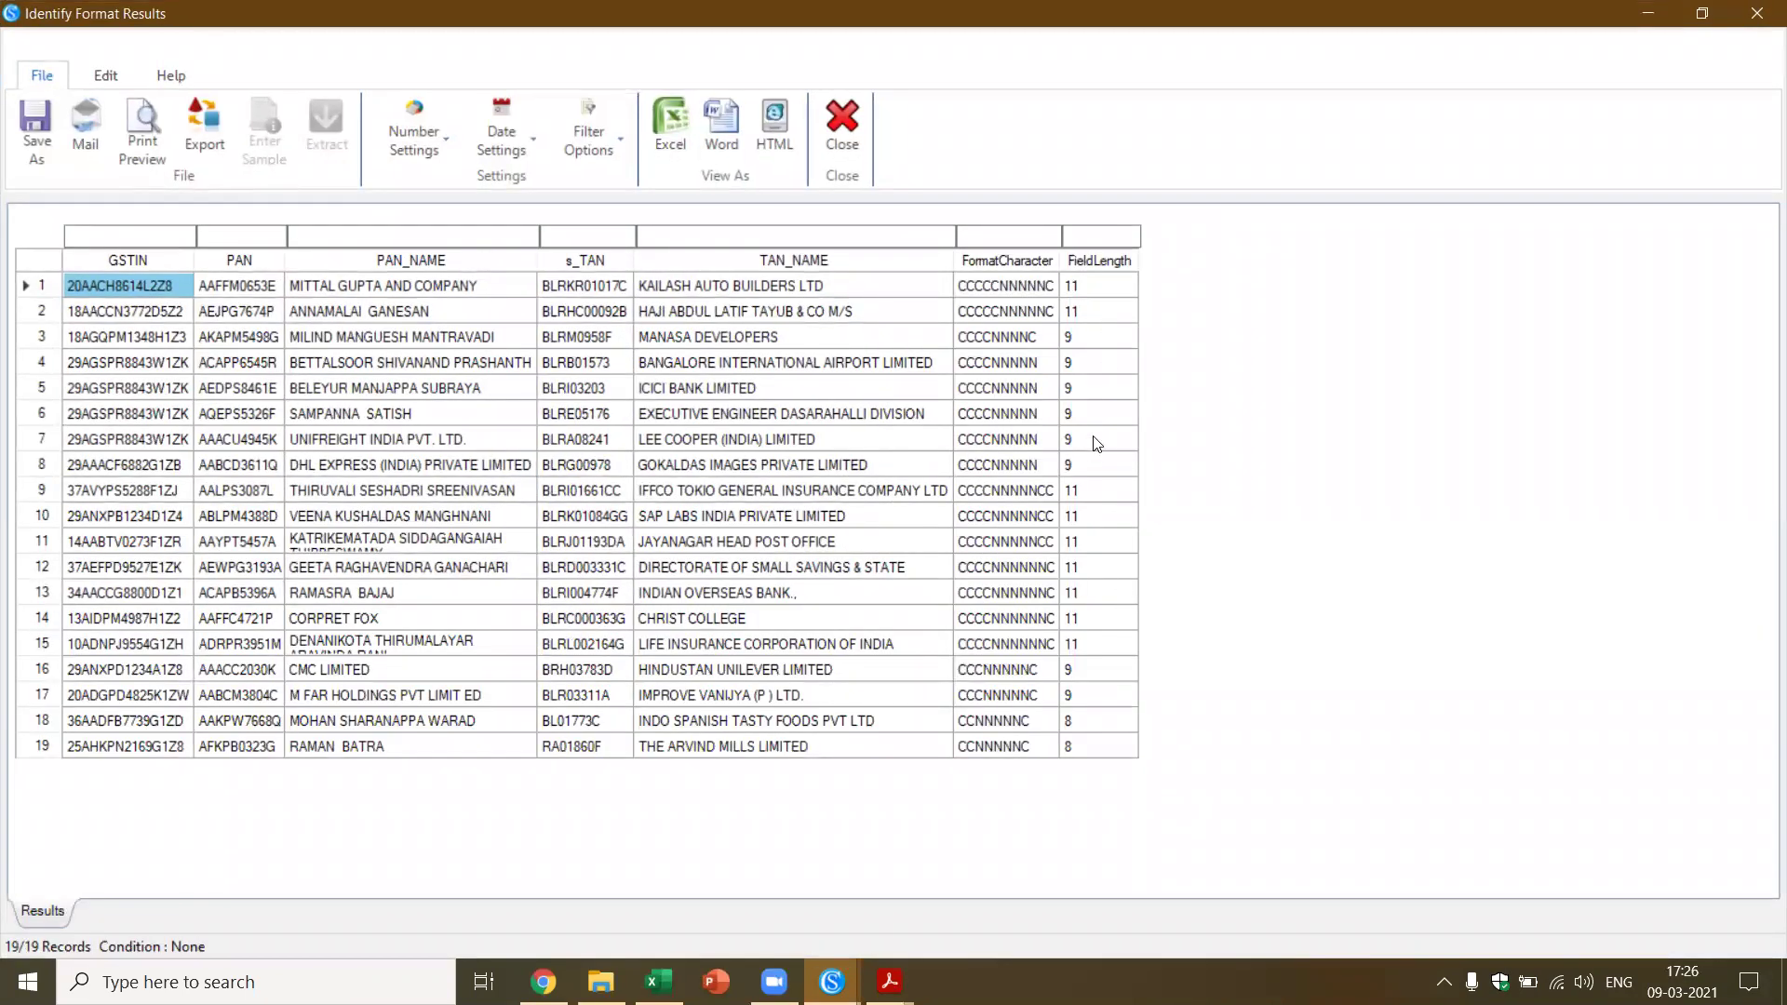
left_click(1103, 286)
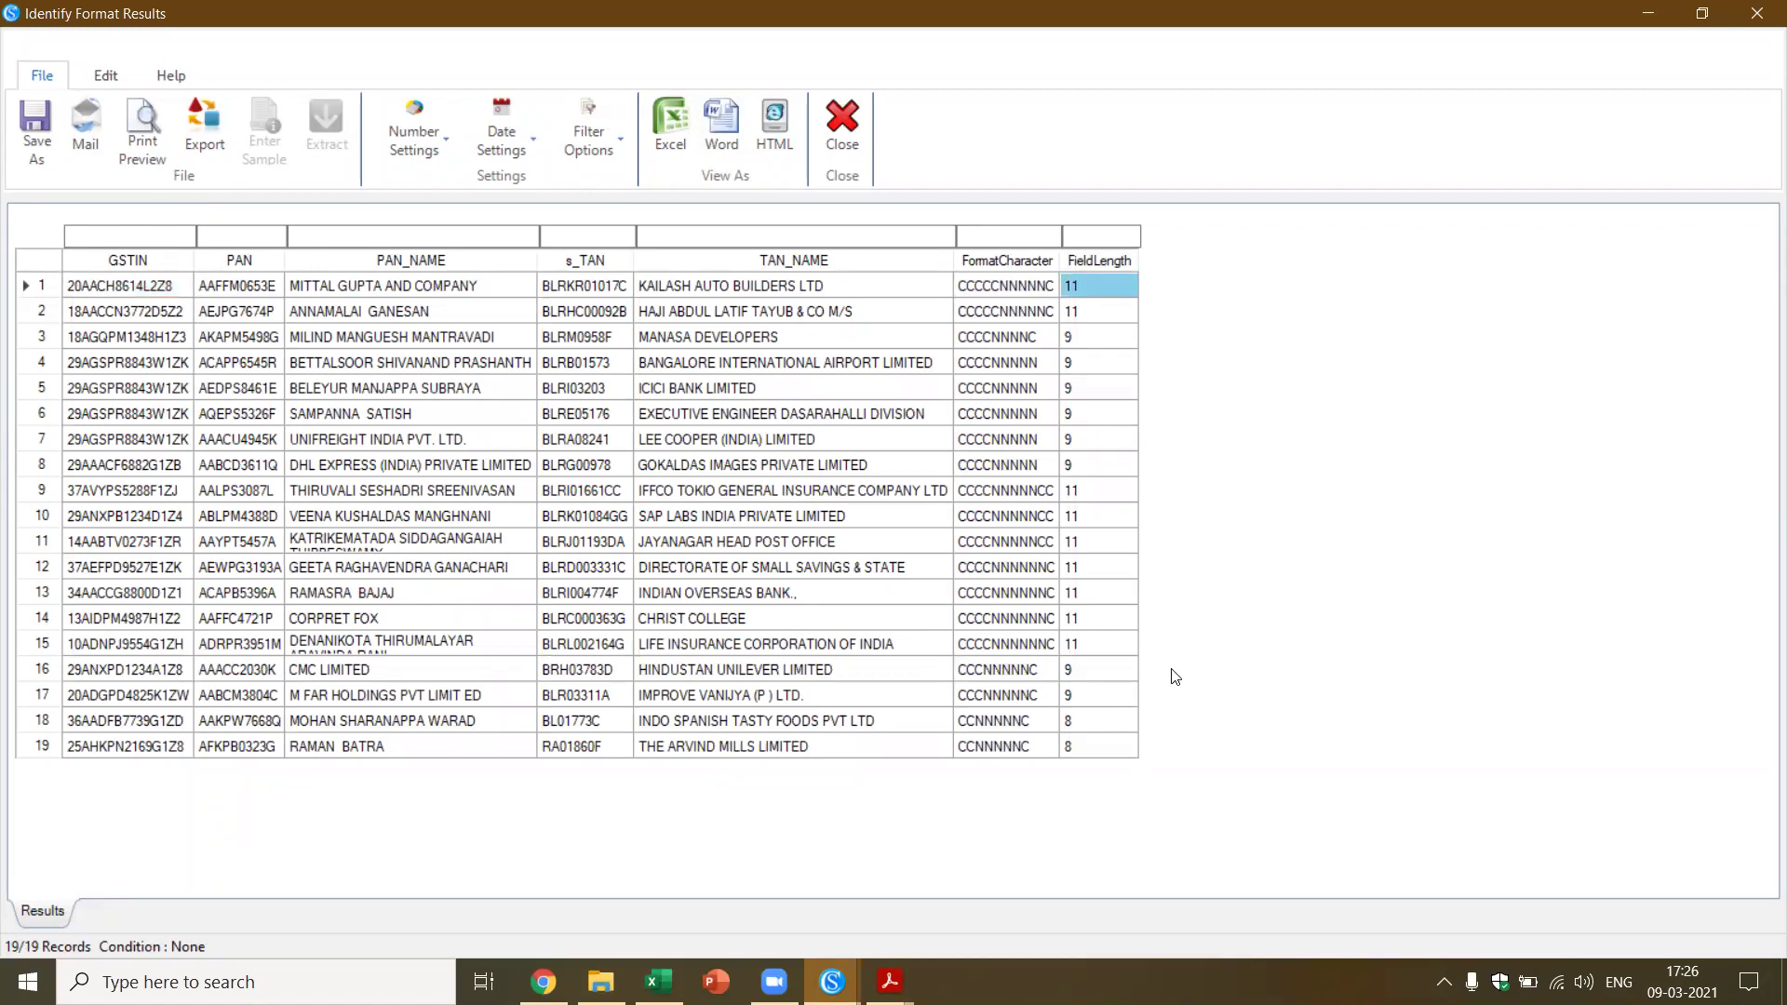
left_click(842, 126)
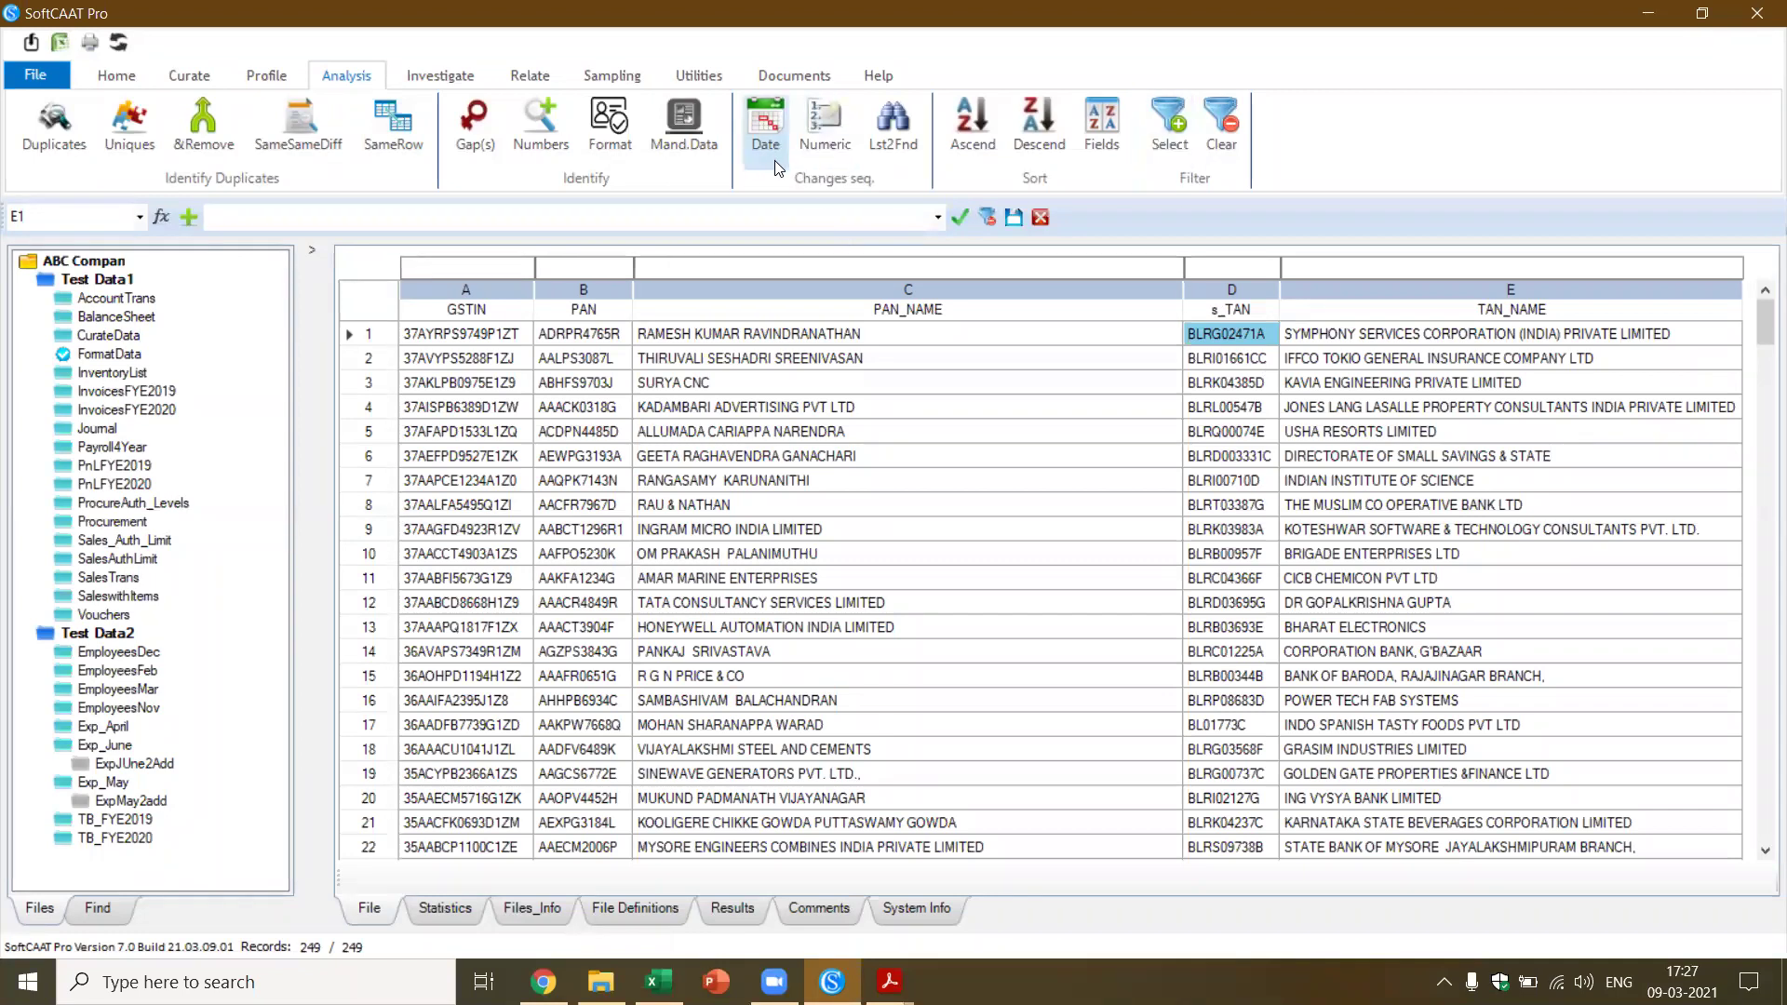
Sort the FormatData records by s_TAN in ascending order and switch the sort to descending order
left_click(1241, 292)
left_click(1241, 292)
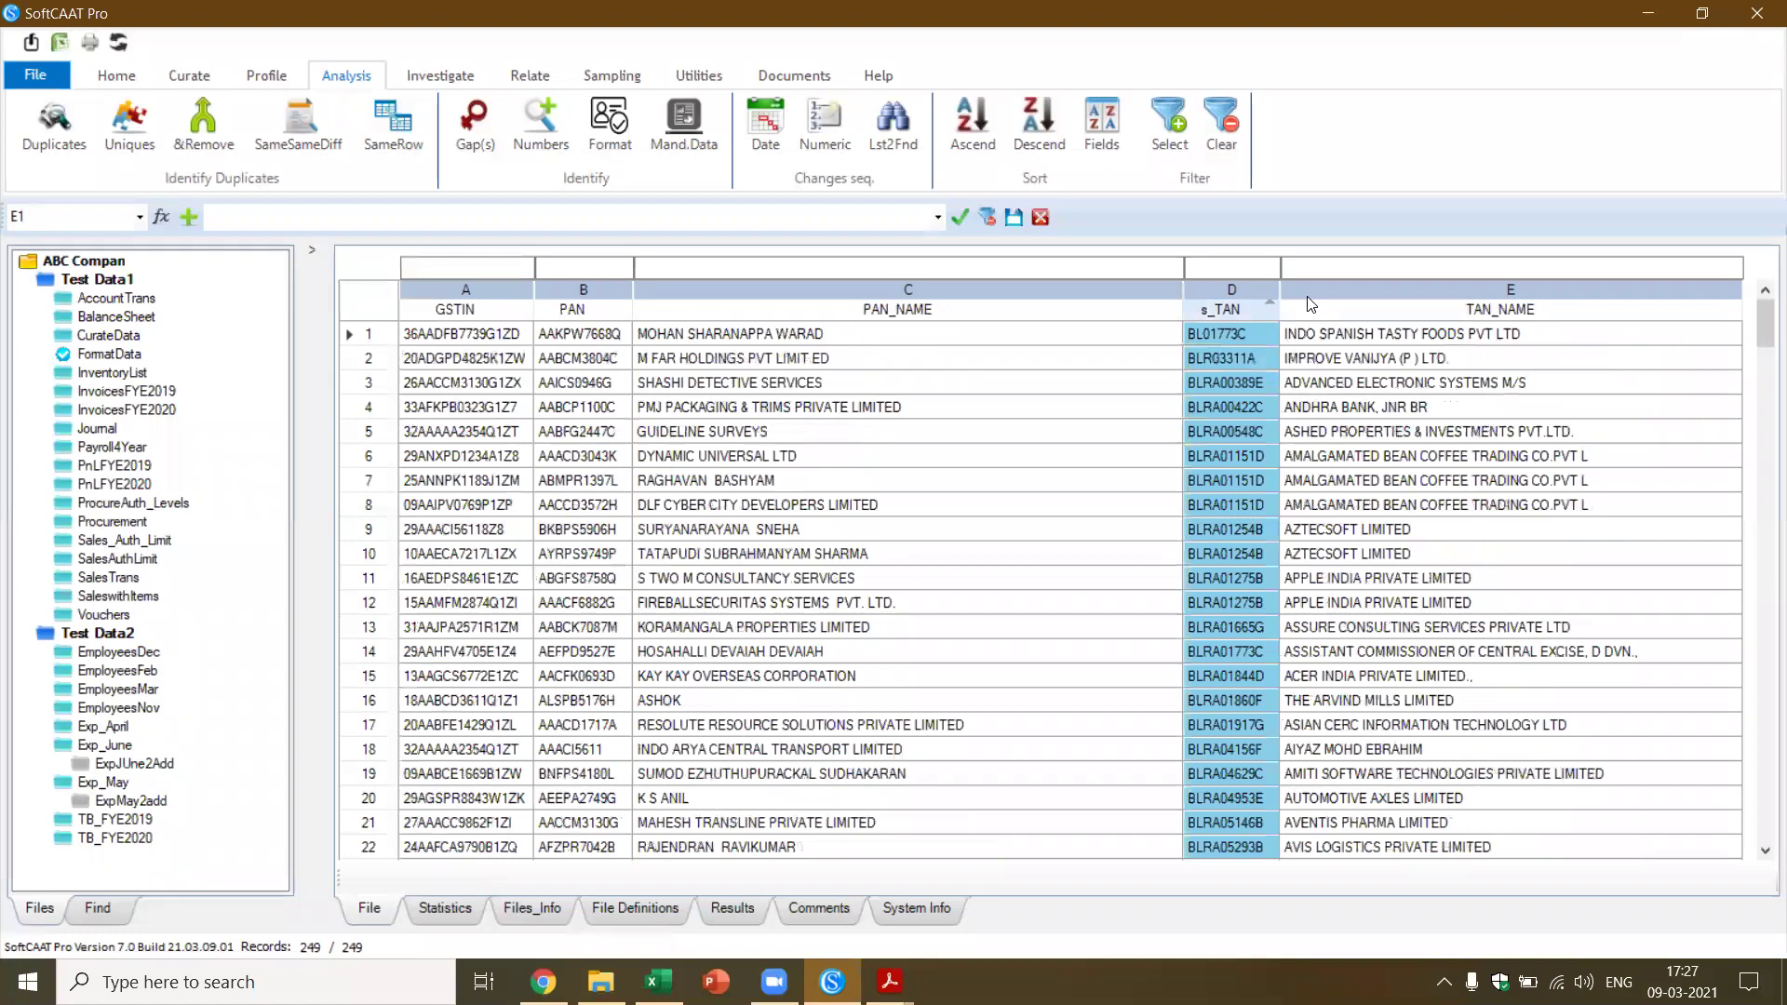
left_click(1222, 295)
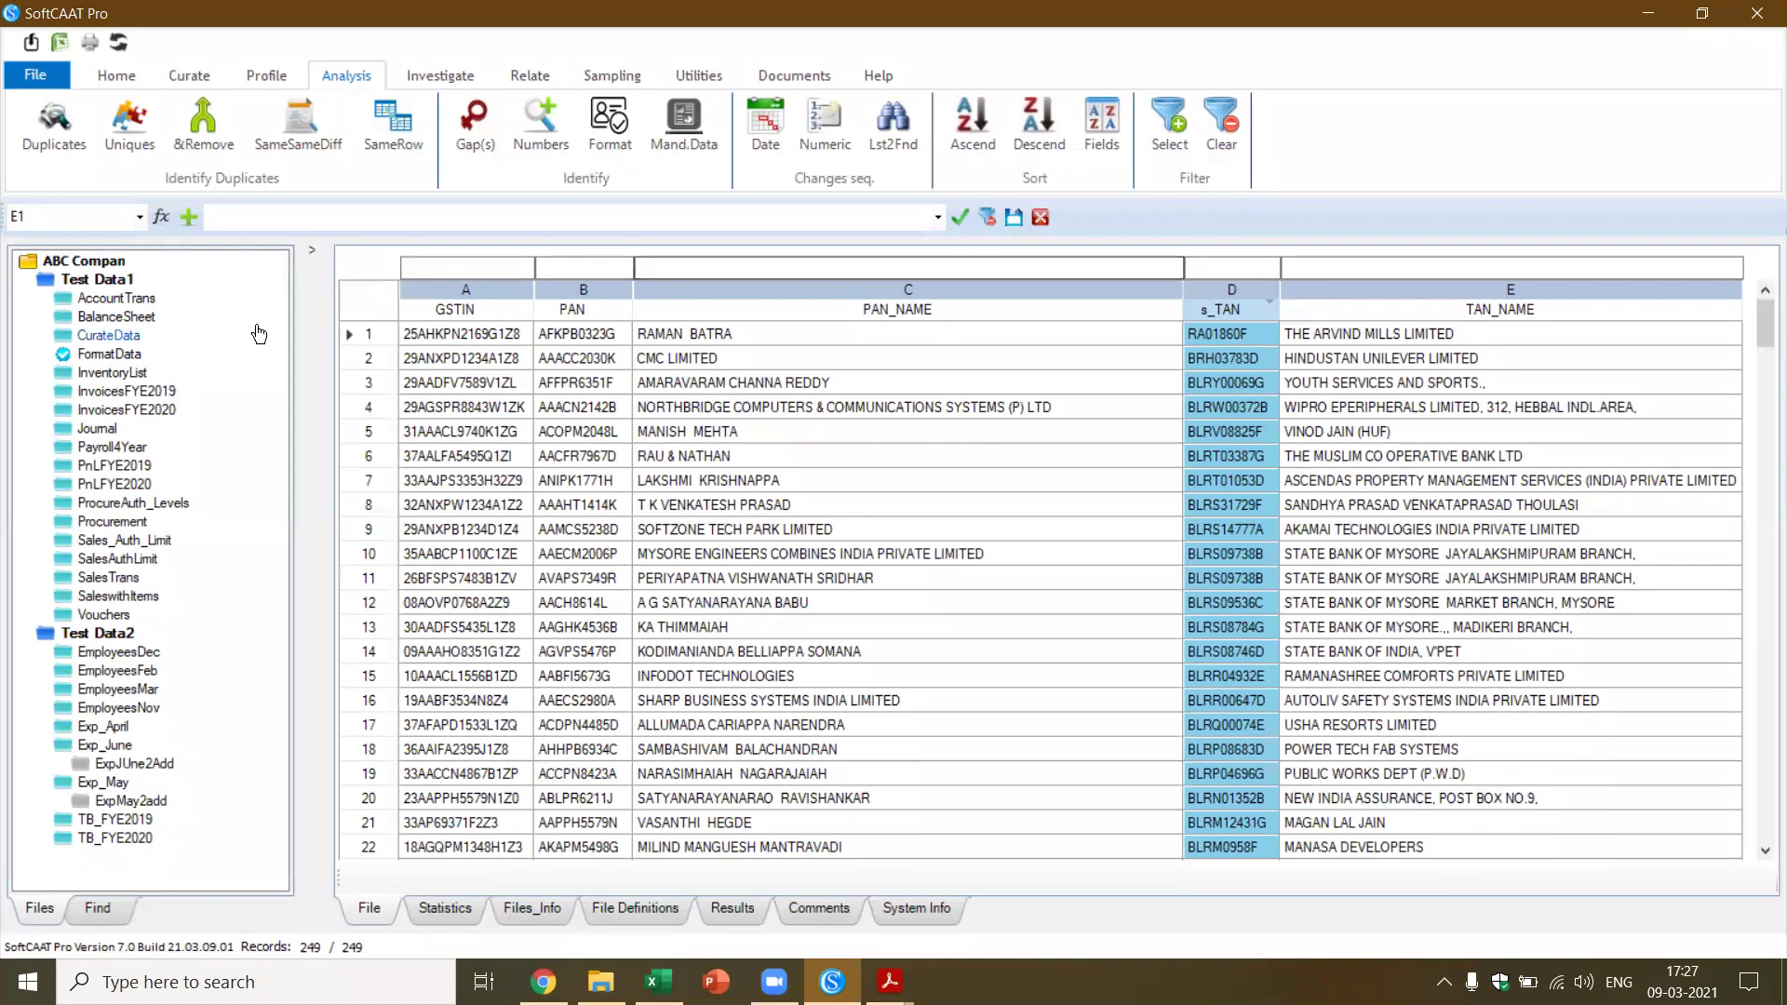
Look through the available Investigate, Relate, Sampling, Utilities and Documents functions
left_click(416, 82)
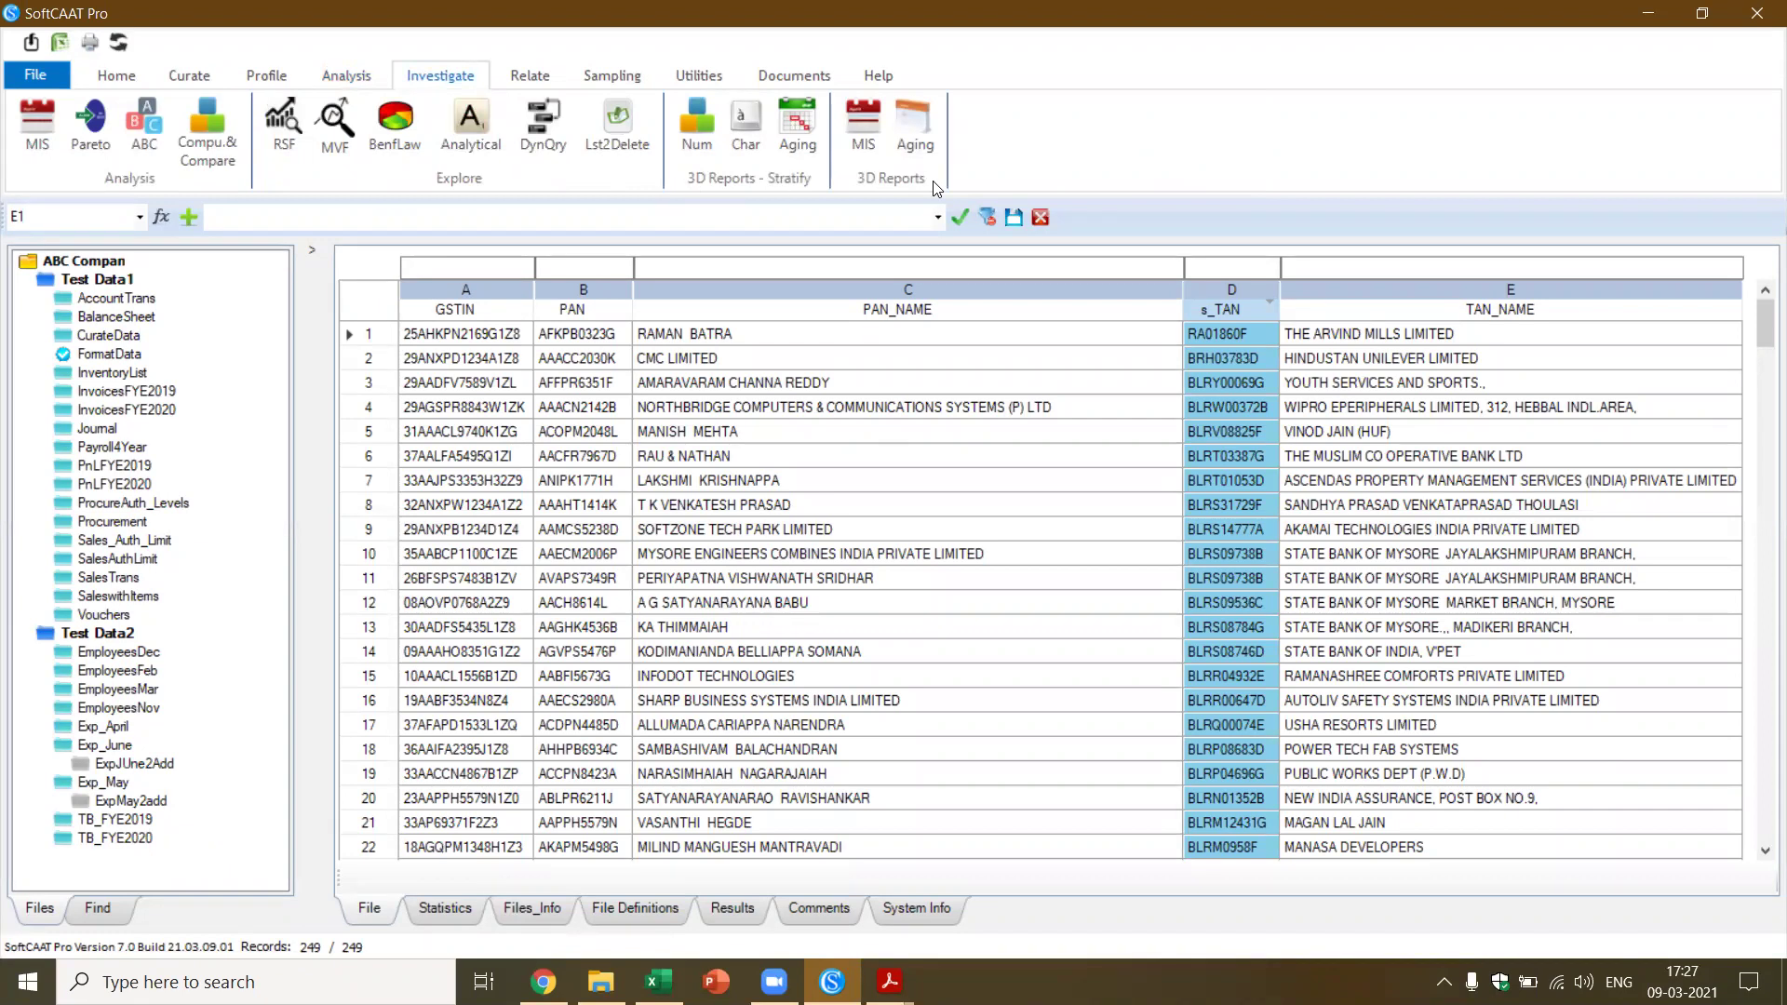
left_click(532, 78)
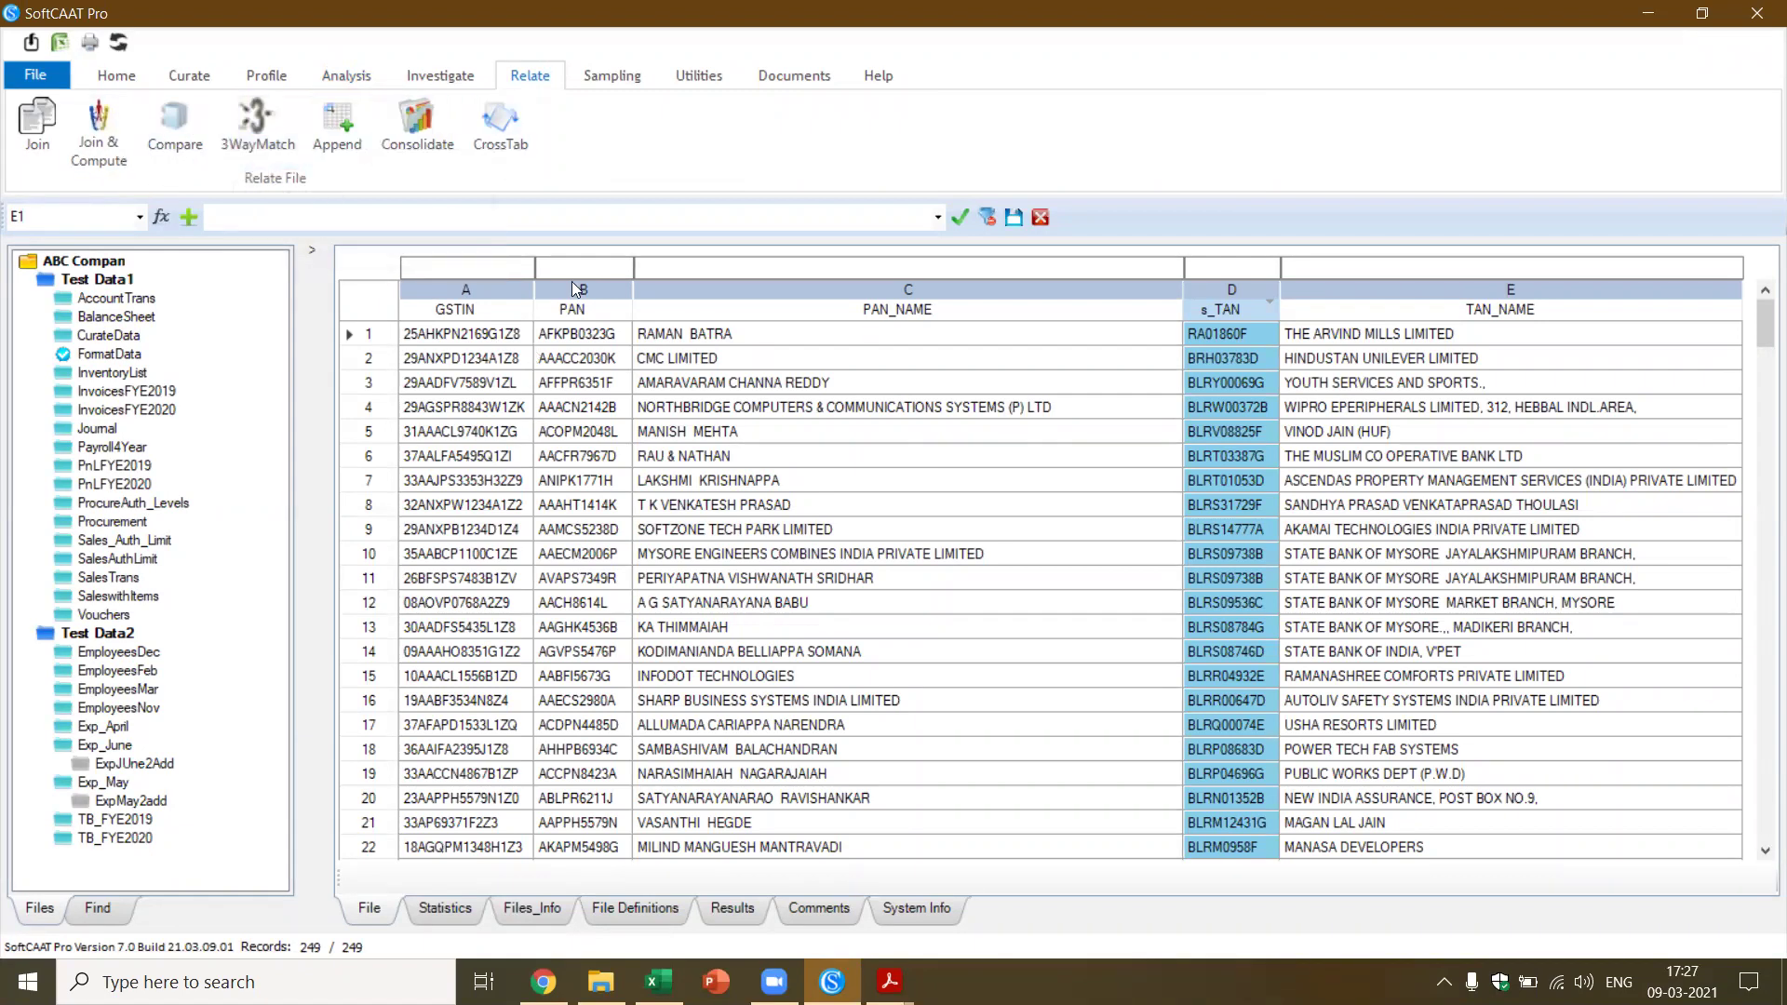
left_click(618, 74)
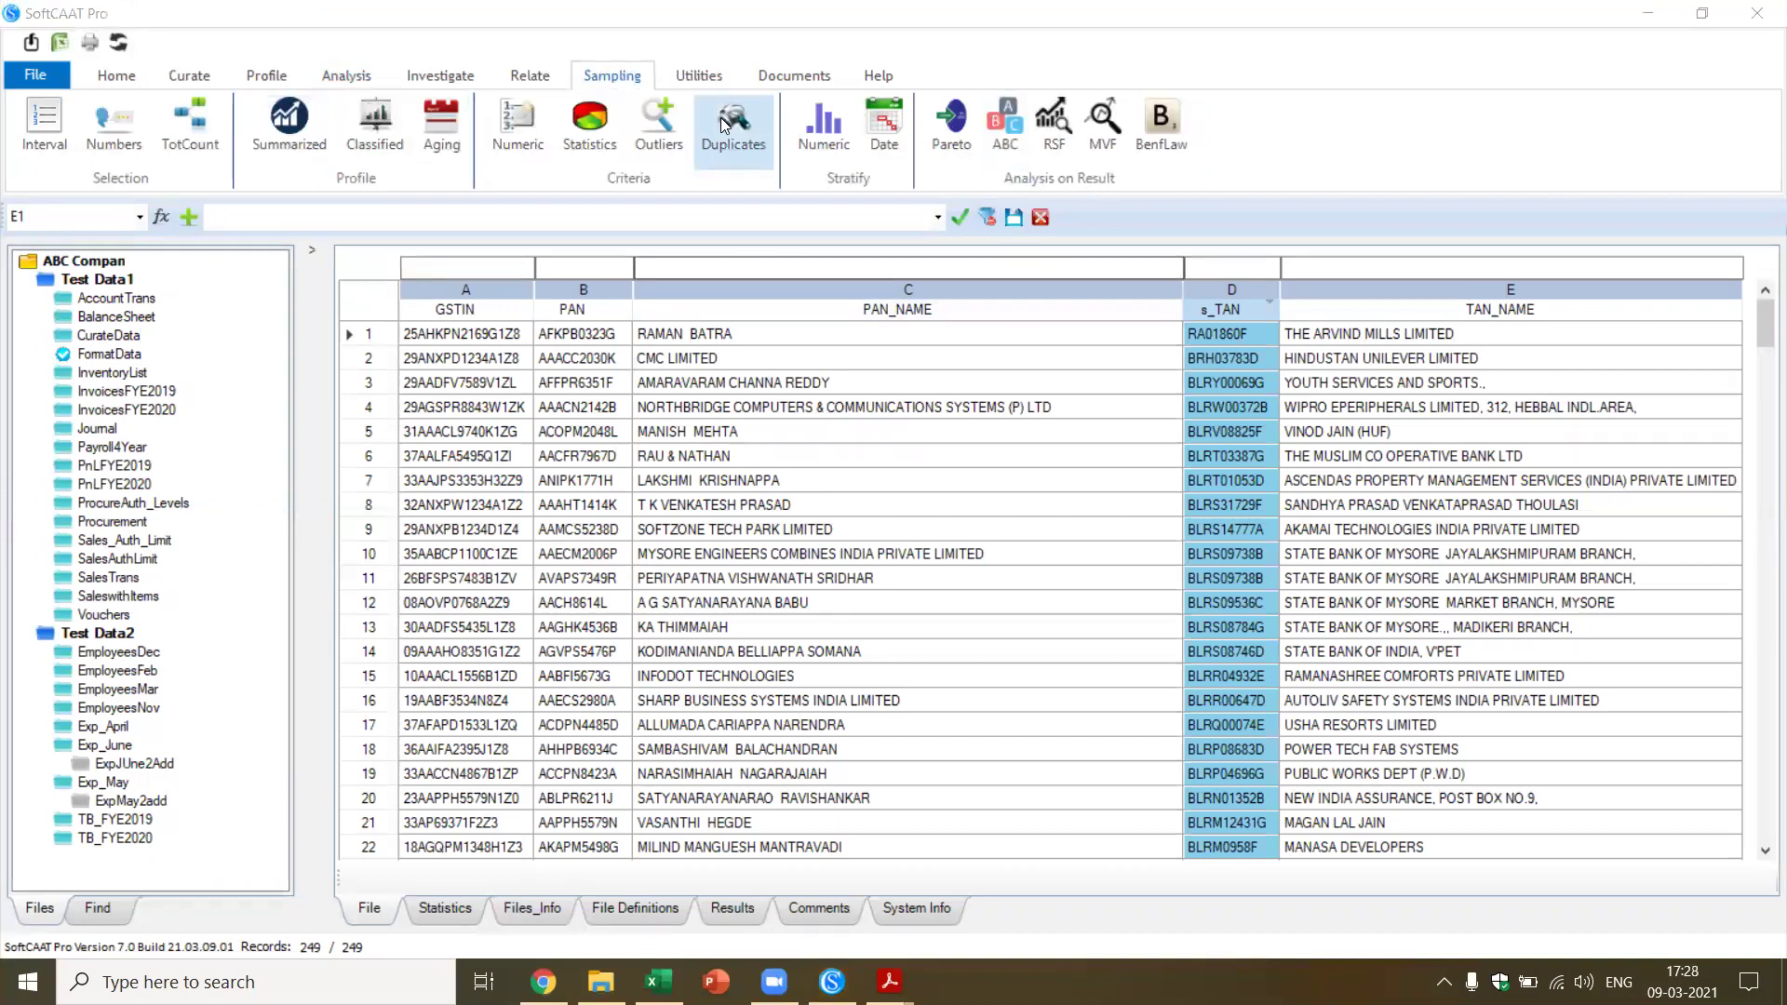
left_click(706, 89)
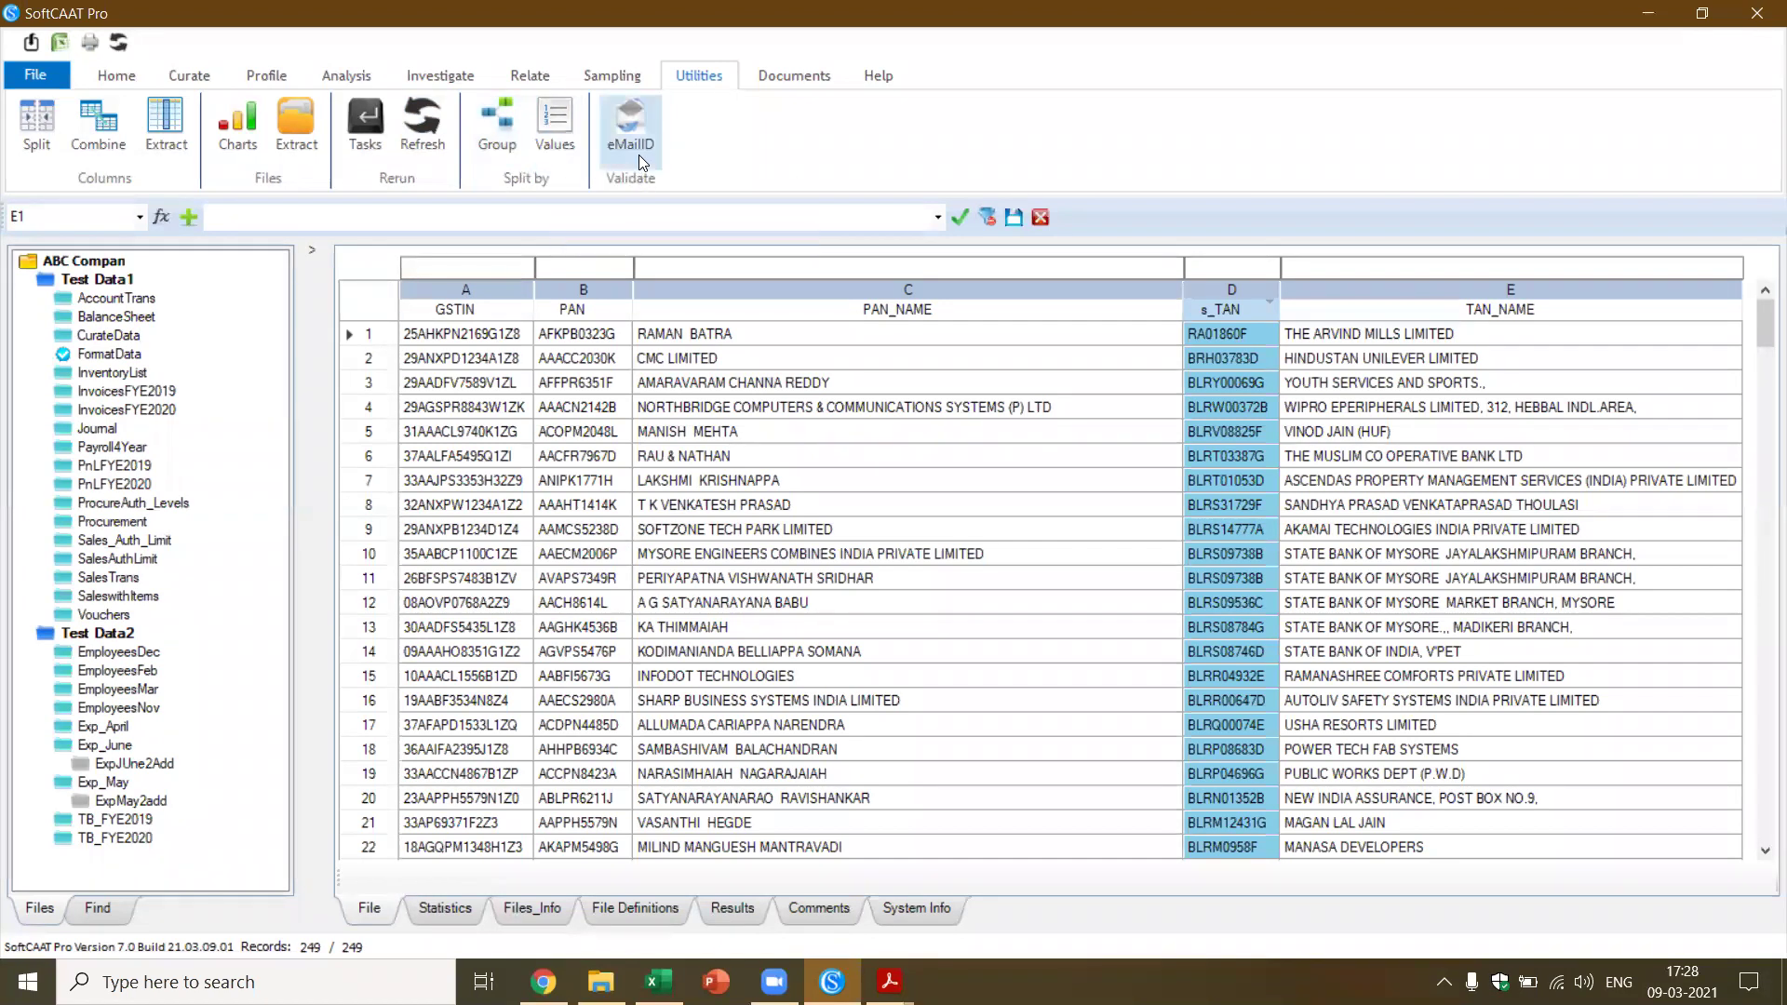
left_click(808, 75)
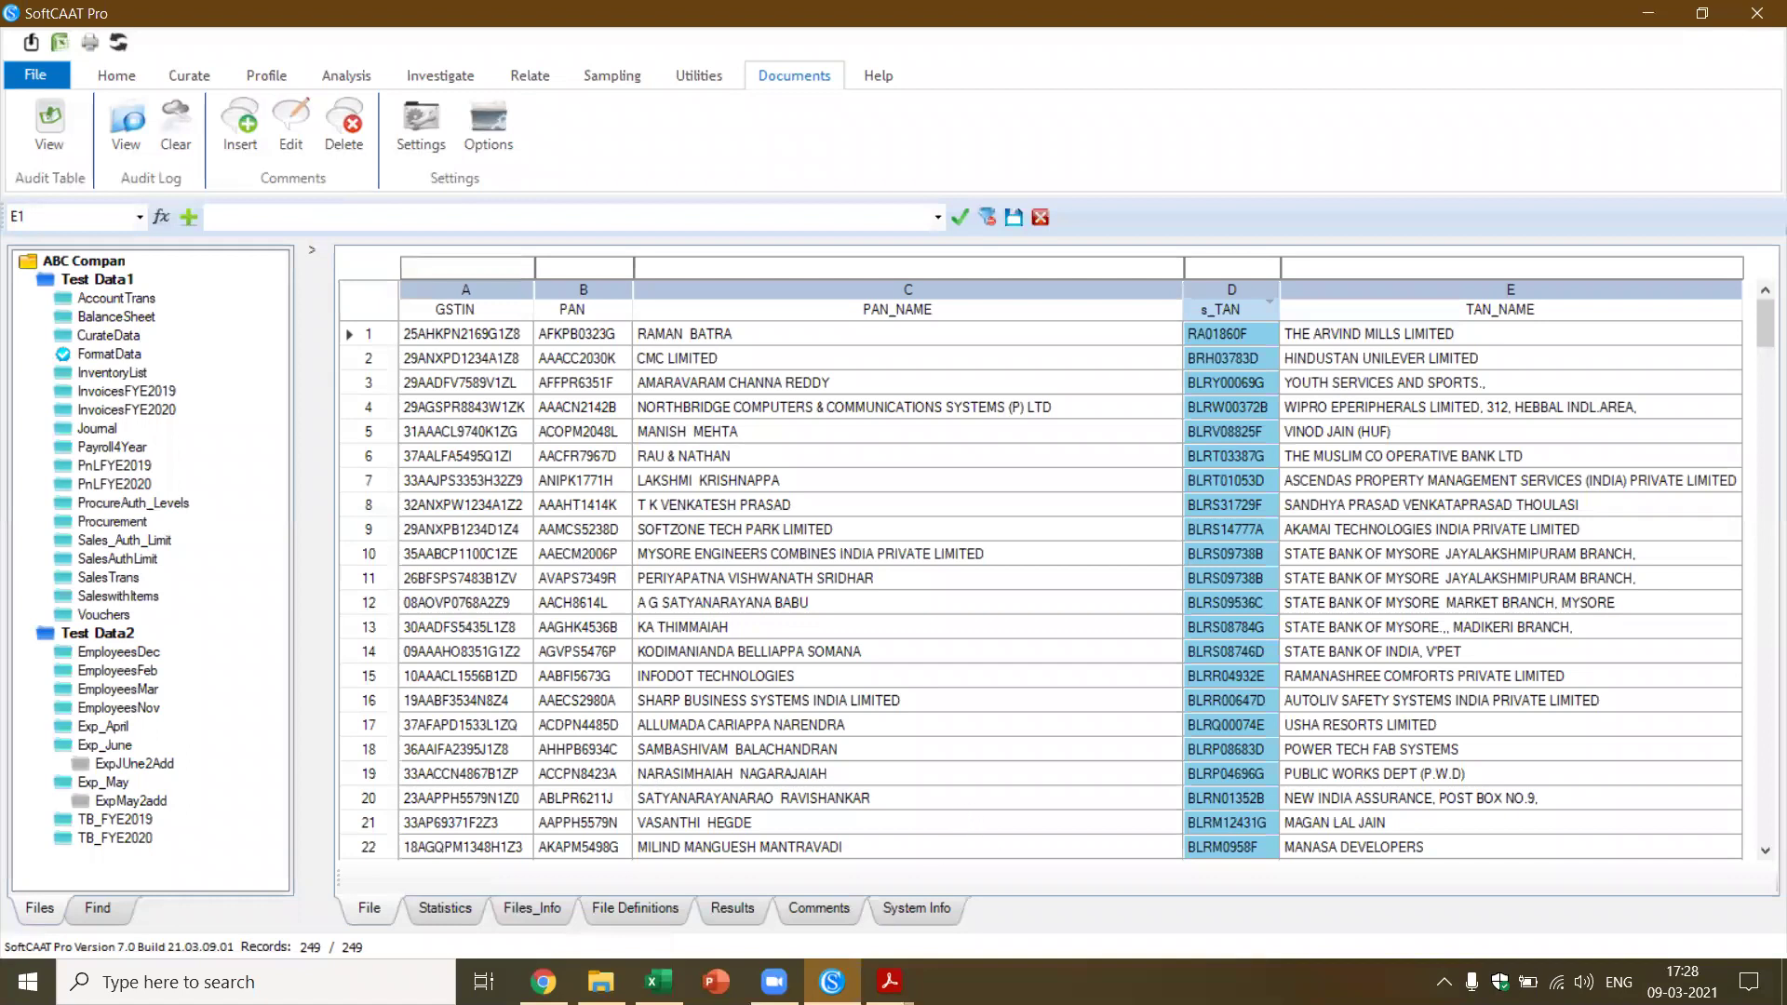
Switch to the SoftCAAT Pro functions PDF in Adobe Acrobat Reader and examine the File, Home and Curate function descriptions
mouse_move(889, 982)
left_click(1026, 867)
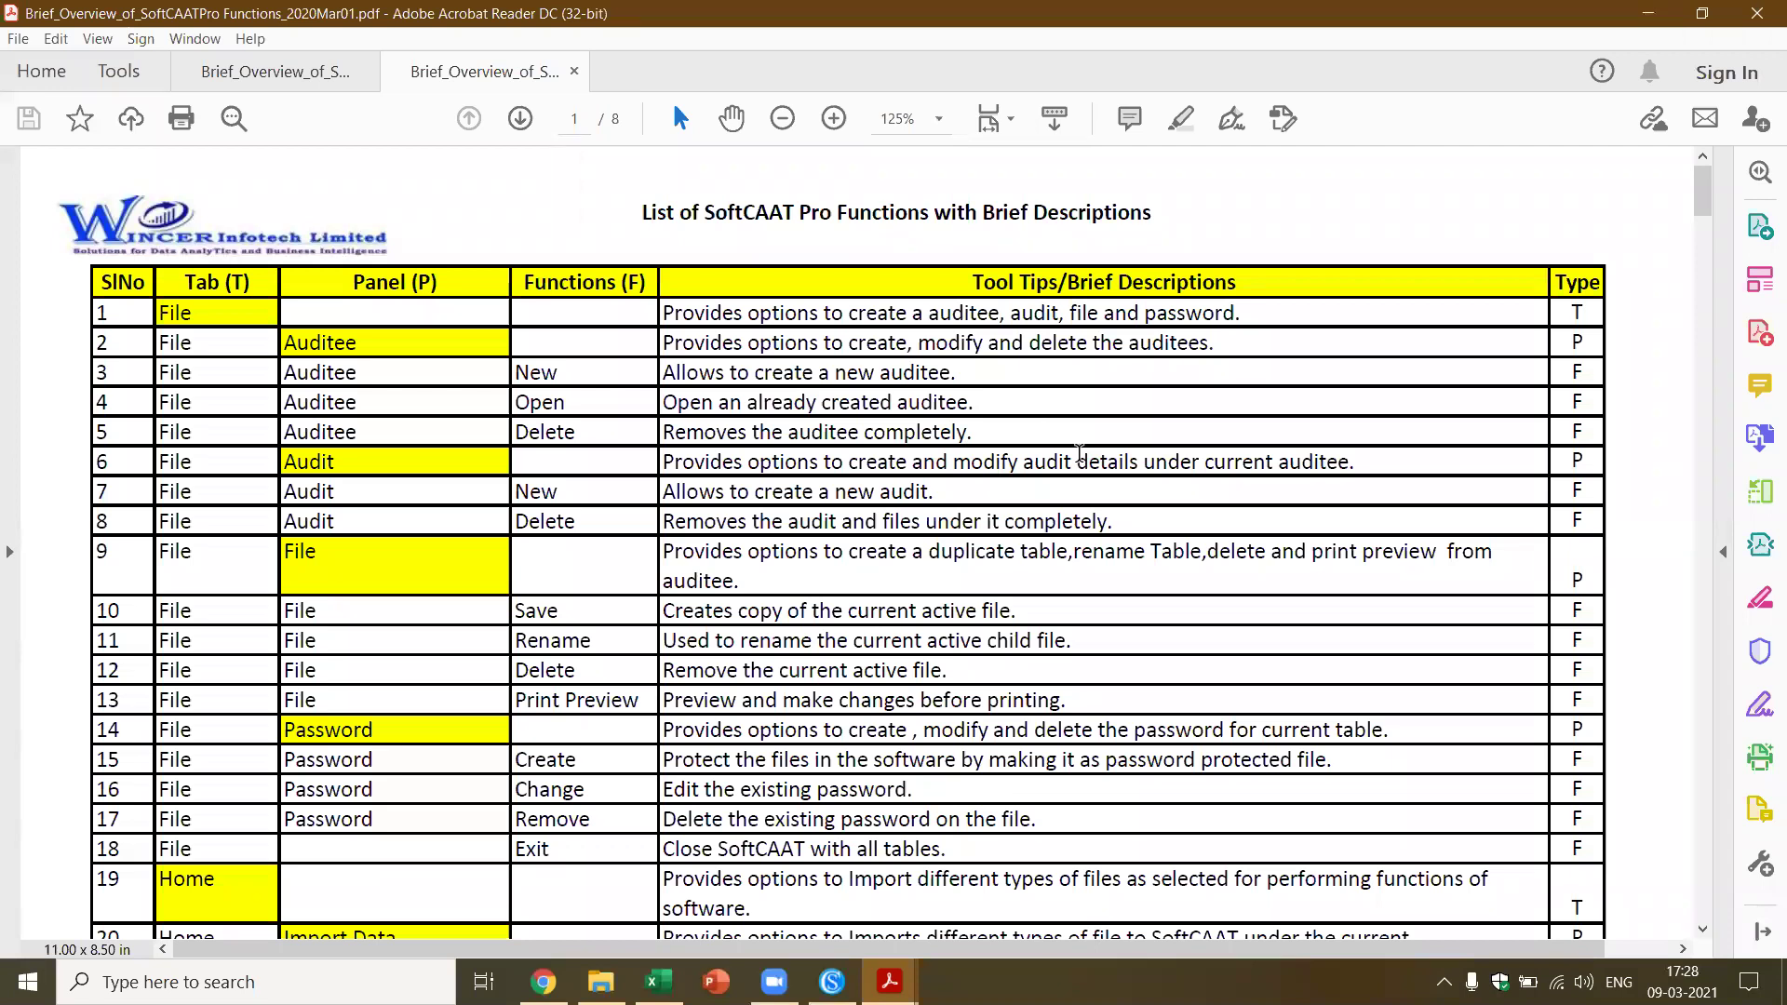
scroll(889, 343, "down", 1)
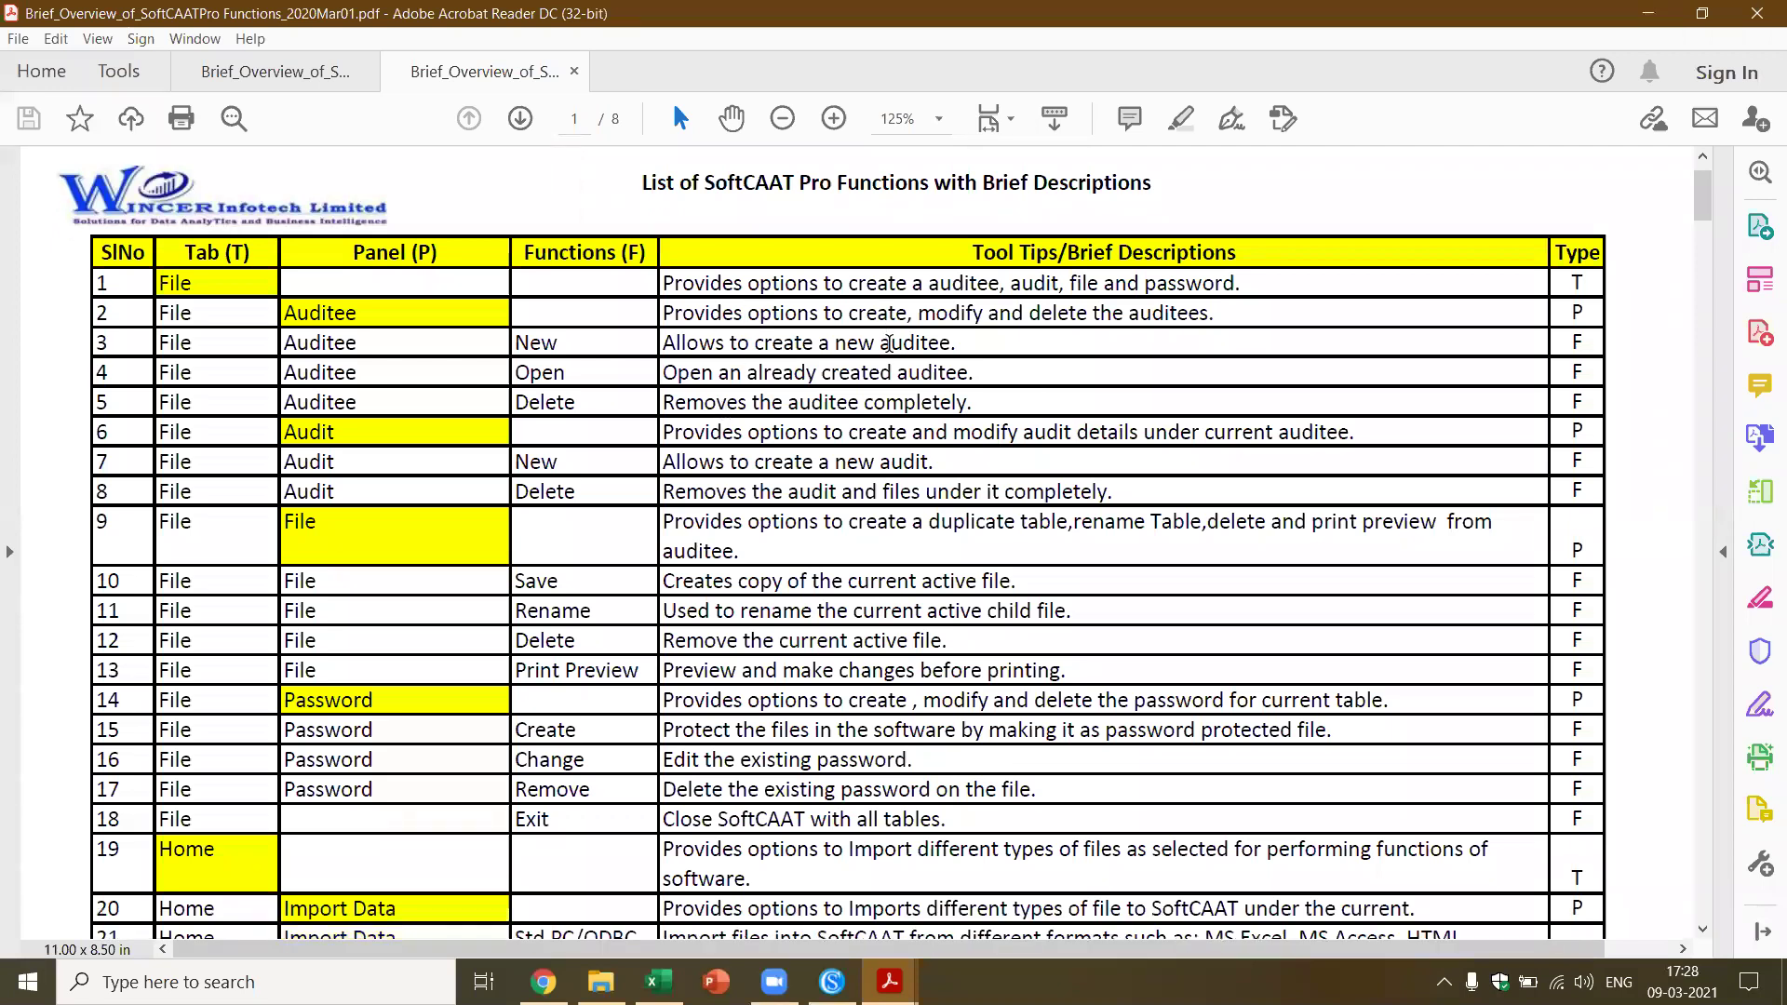
scroll(888, 344, "down", 1)
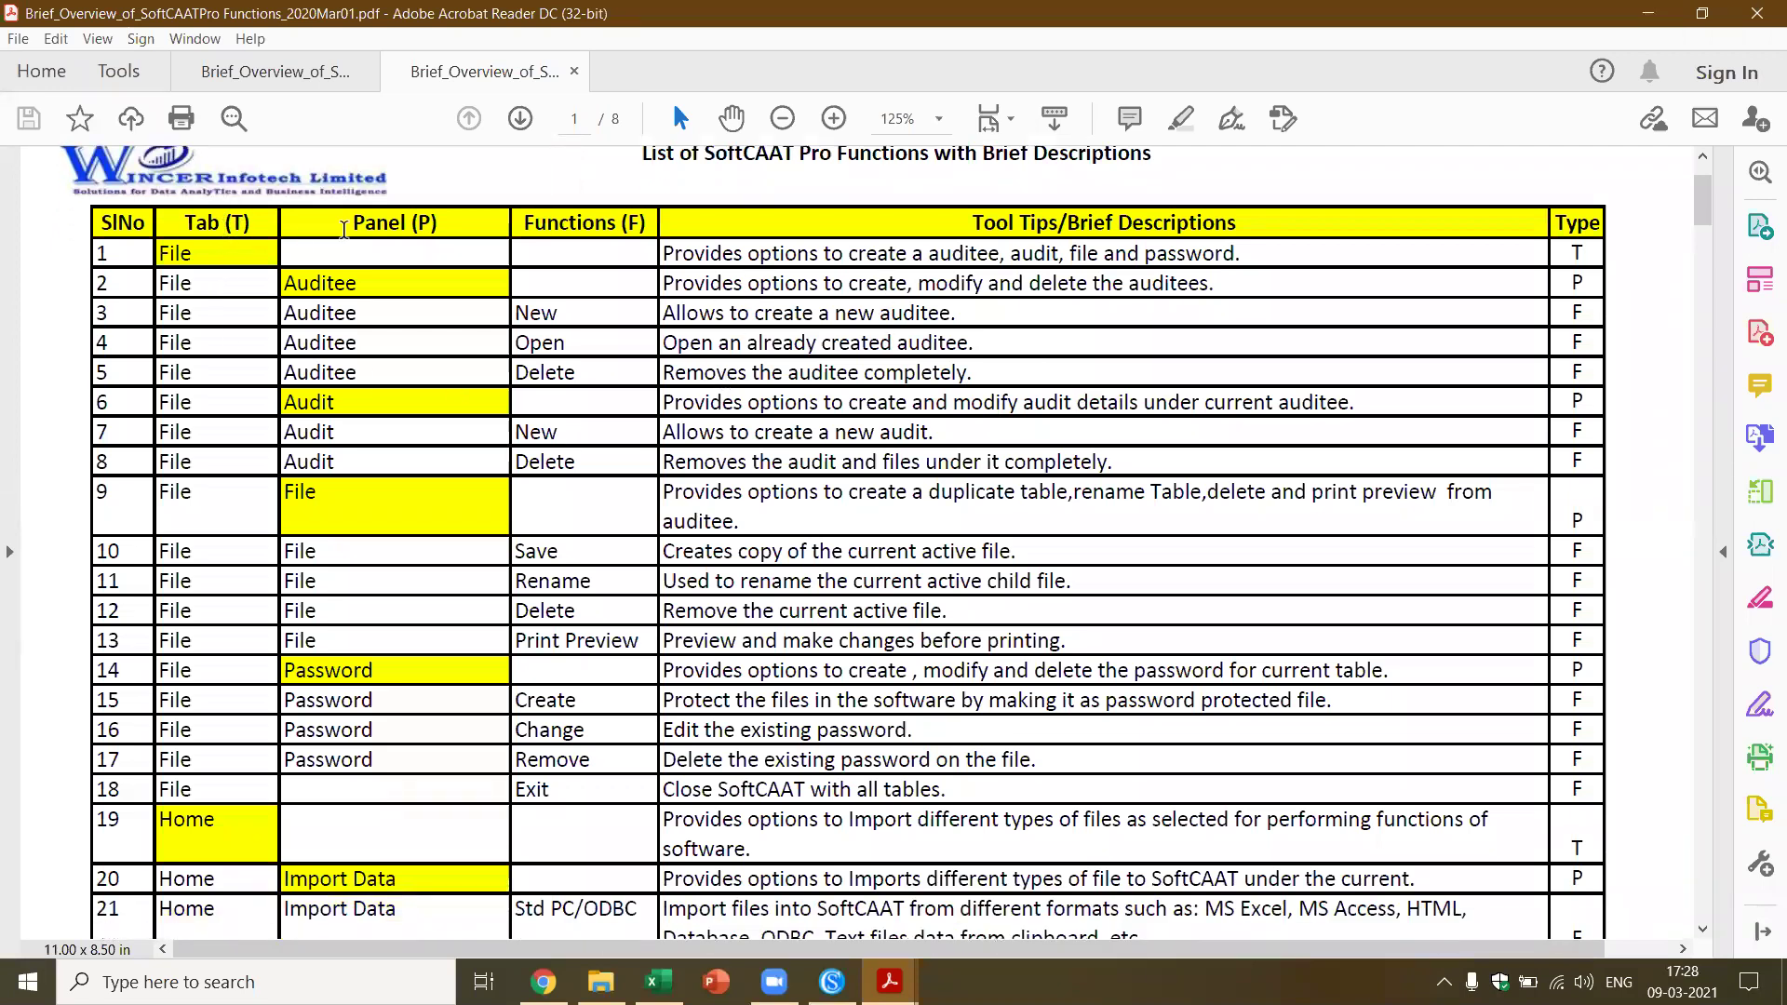
left_click(546, 224)
scroll(928, 316, "down", 4)
scroll(927, 316, "down", 15)
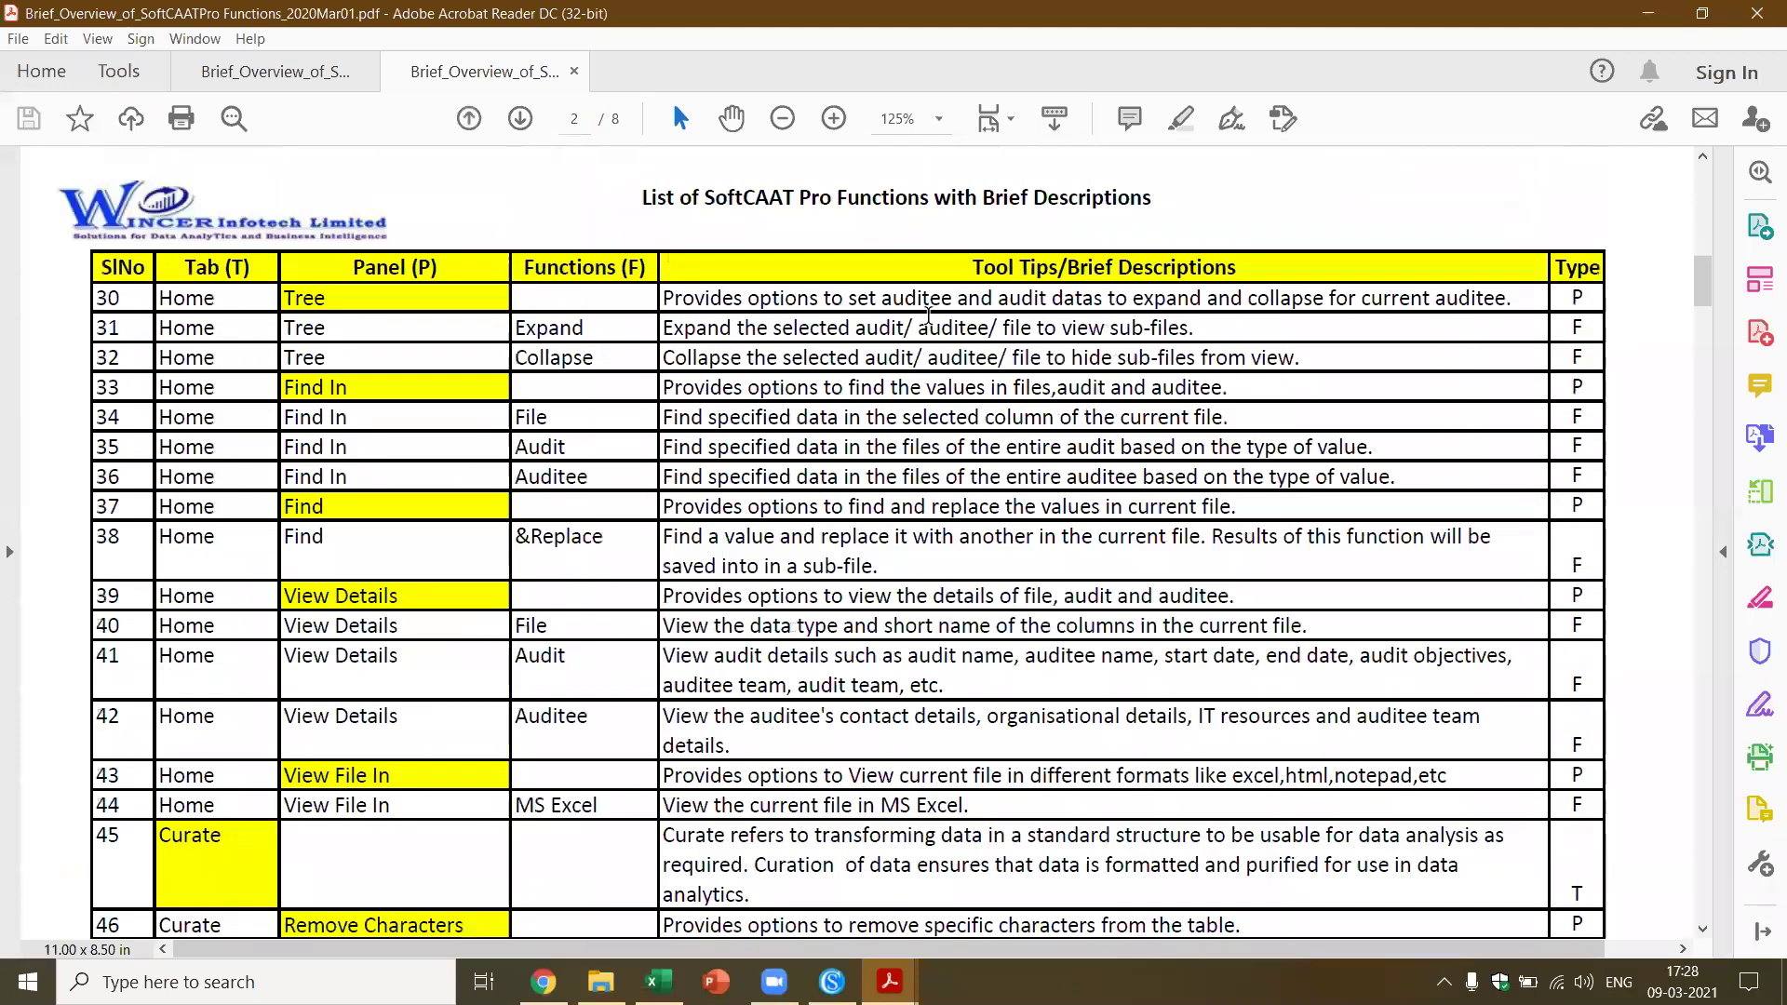
scroll(928, 316, "down", 3)
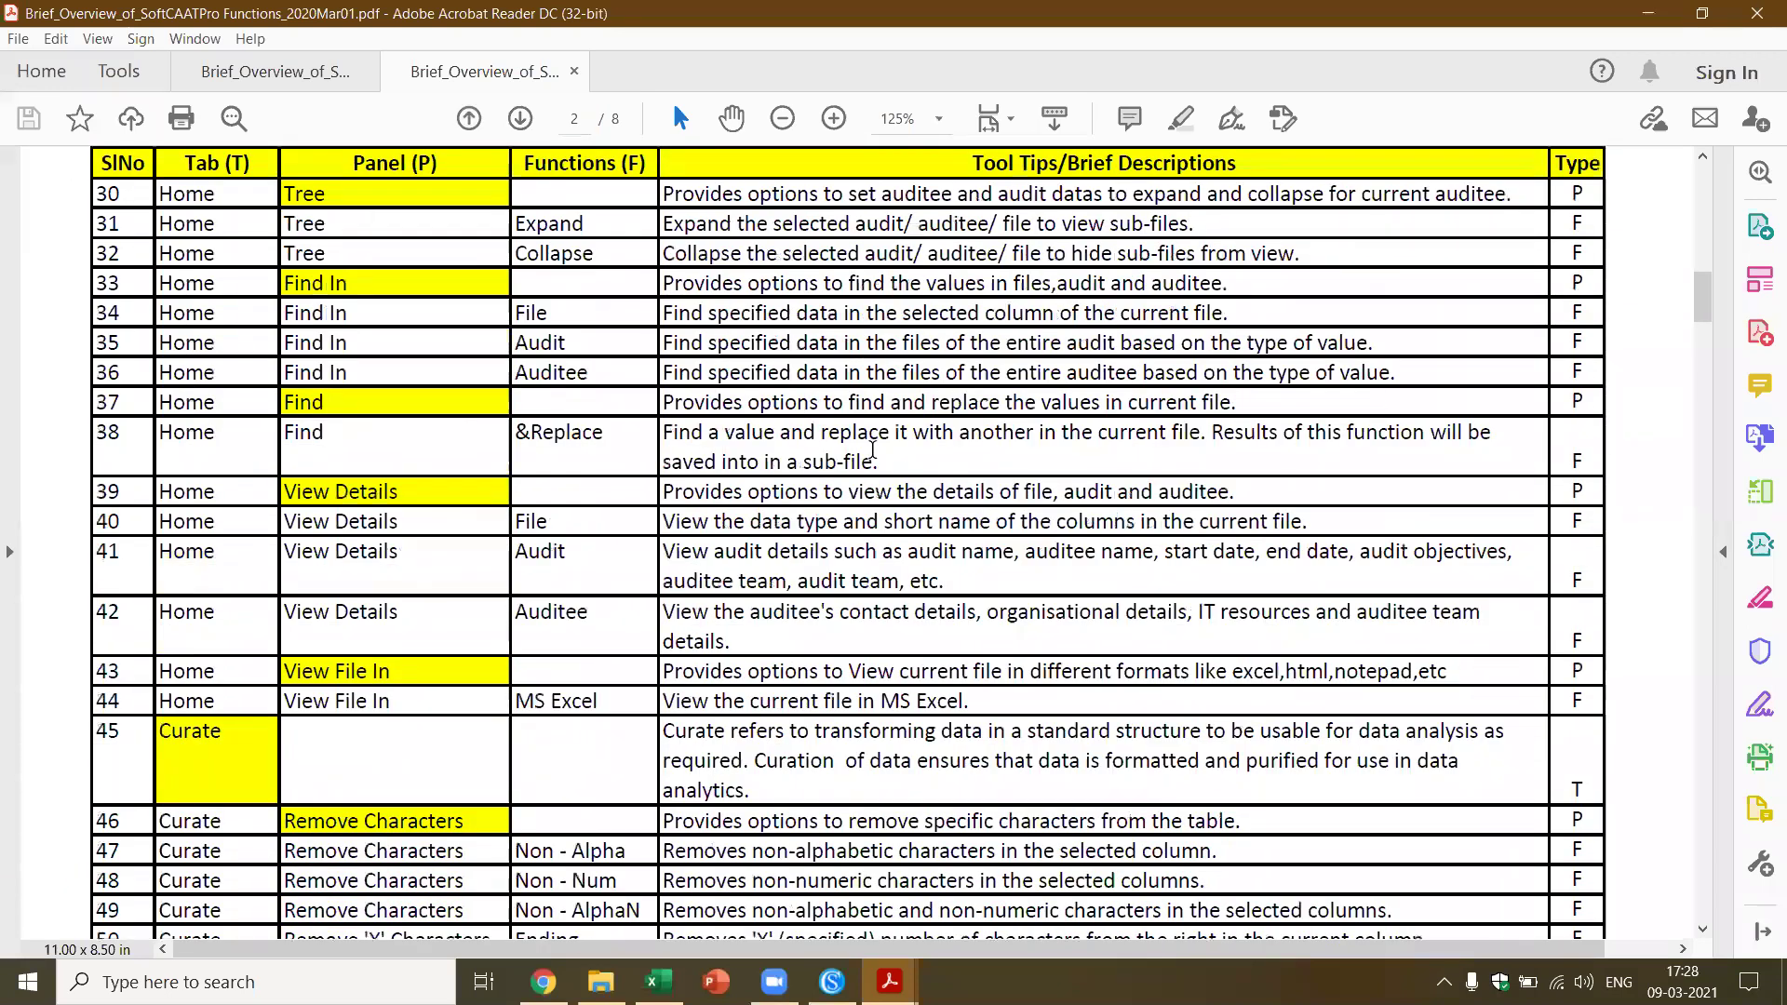
scroll(872, 449, "down", 8)
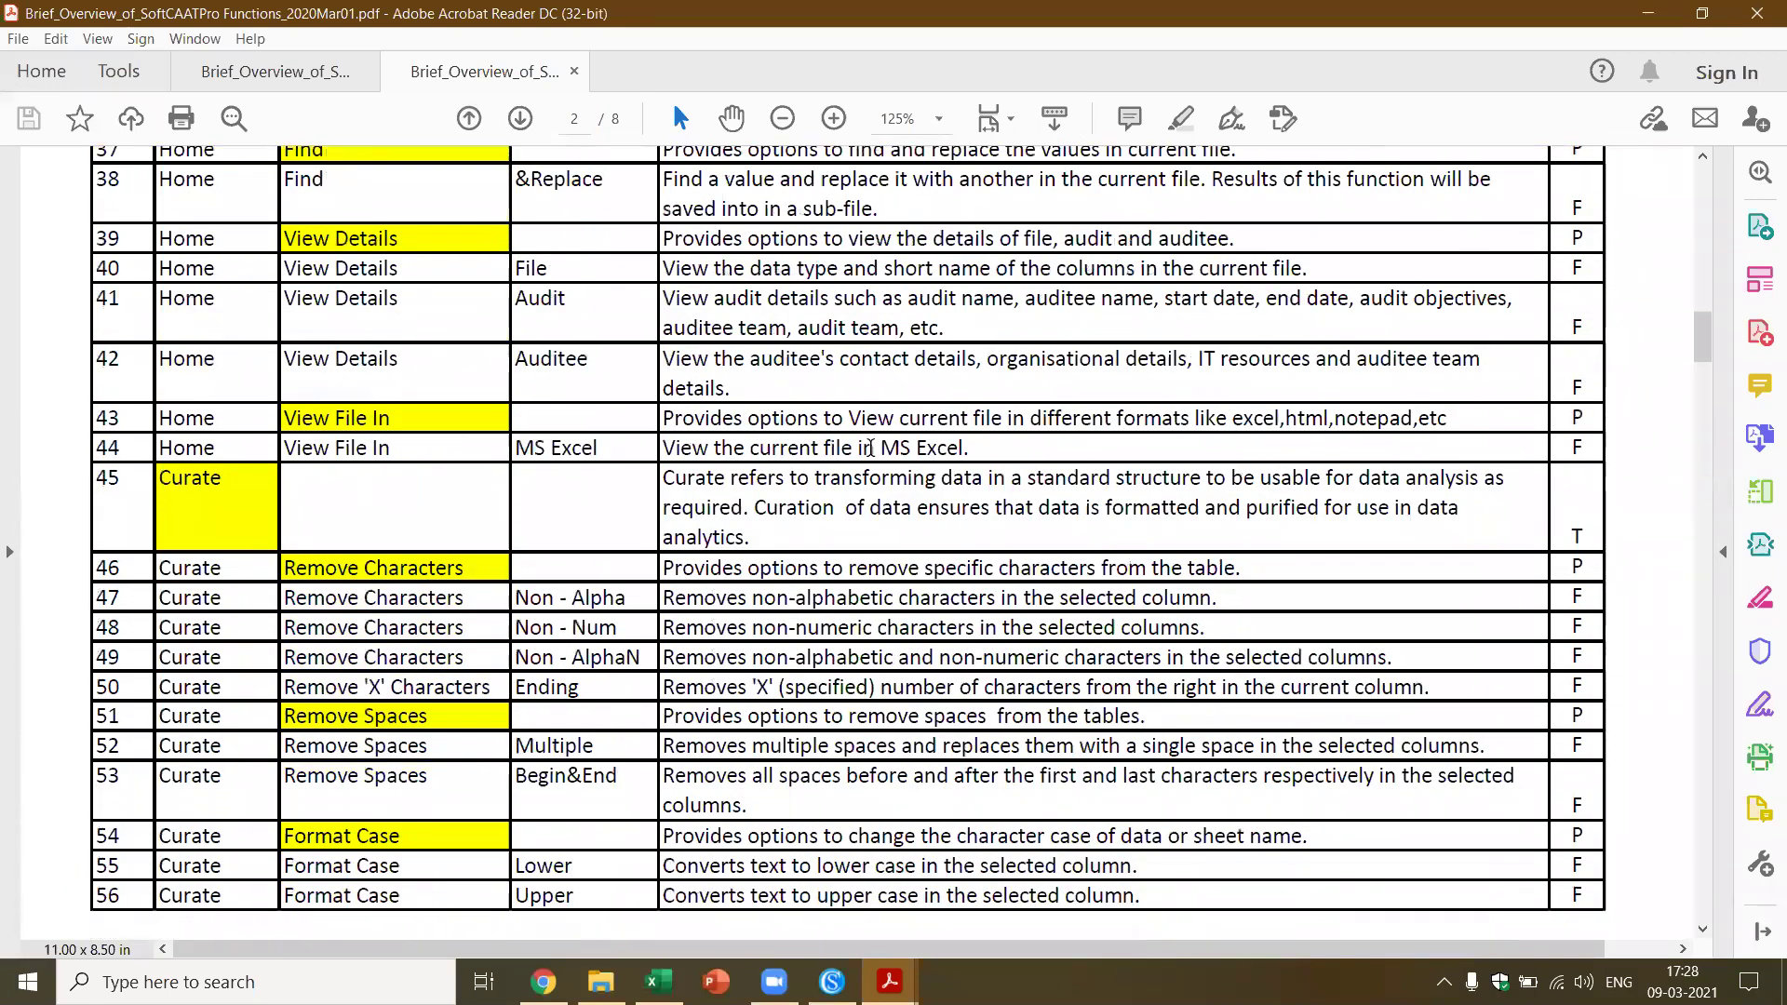
scroll(870, 447, "down", 3)
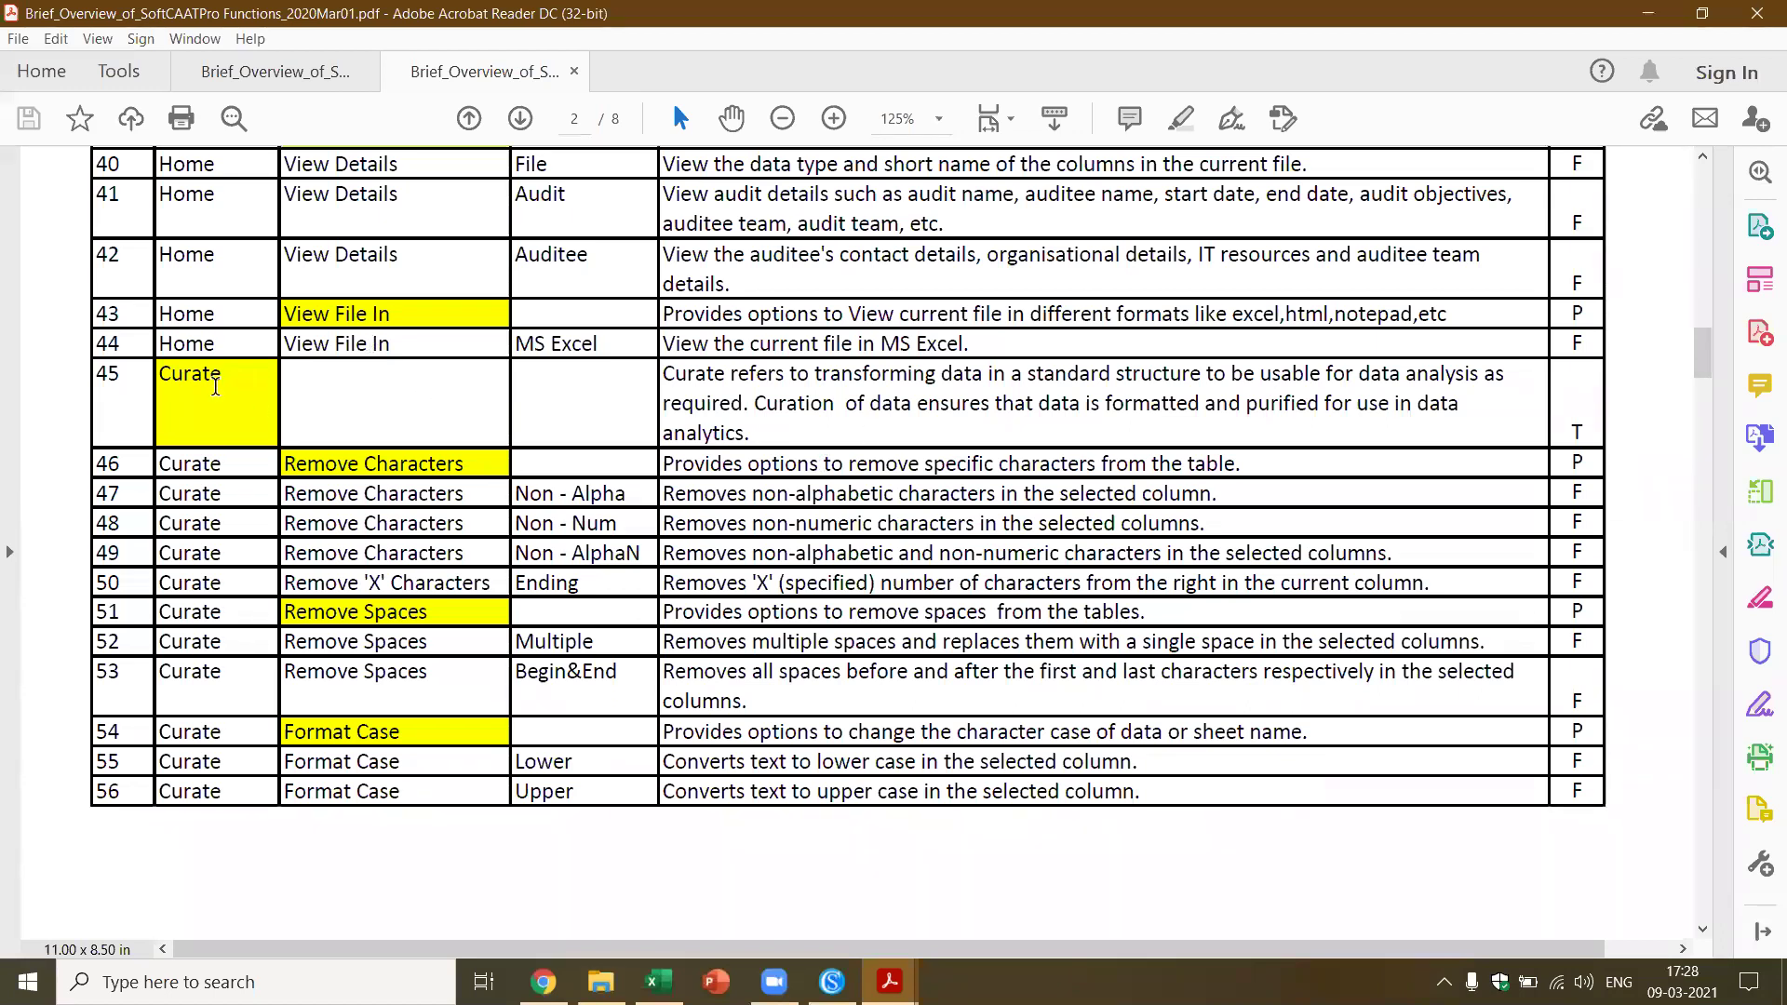
Examine the Profile, Analysis and Investigate function descriptions in the SoftCAAT Pro functions PDF
scroll(556, 511, "down", 20)
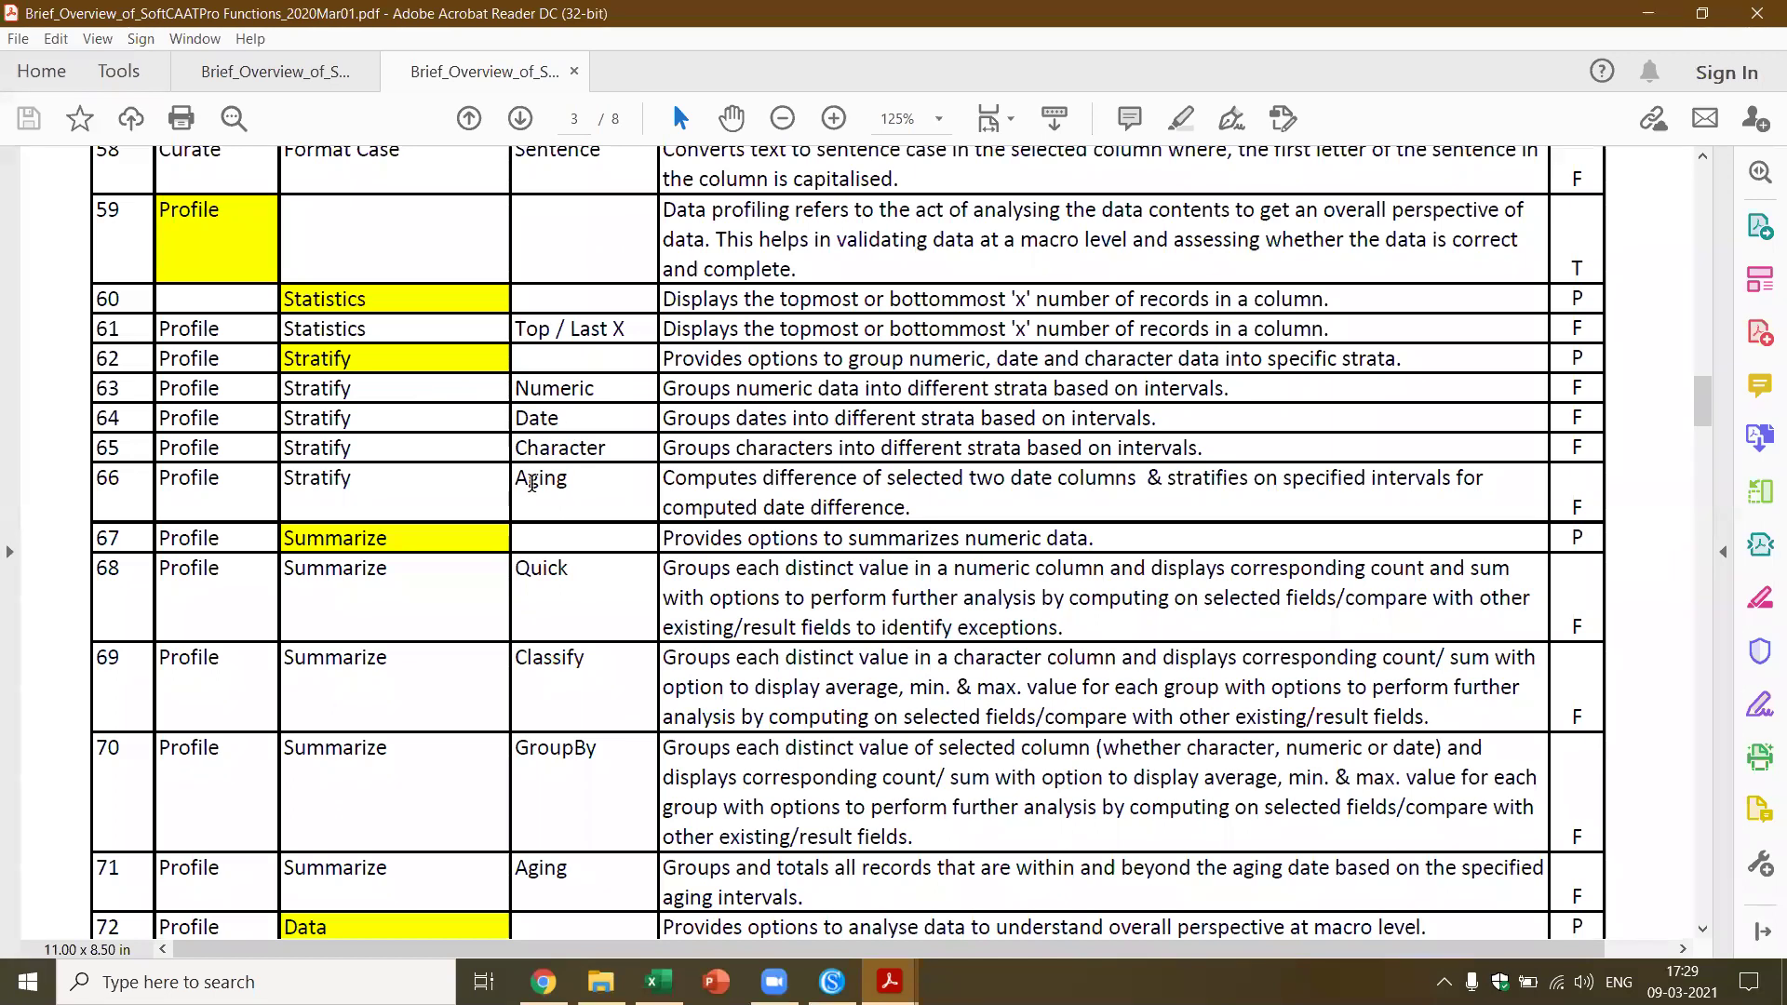
scroll(532, 484, "down", 3)
scroll(536, 493, "down", 20)
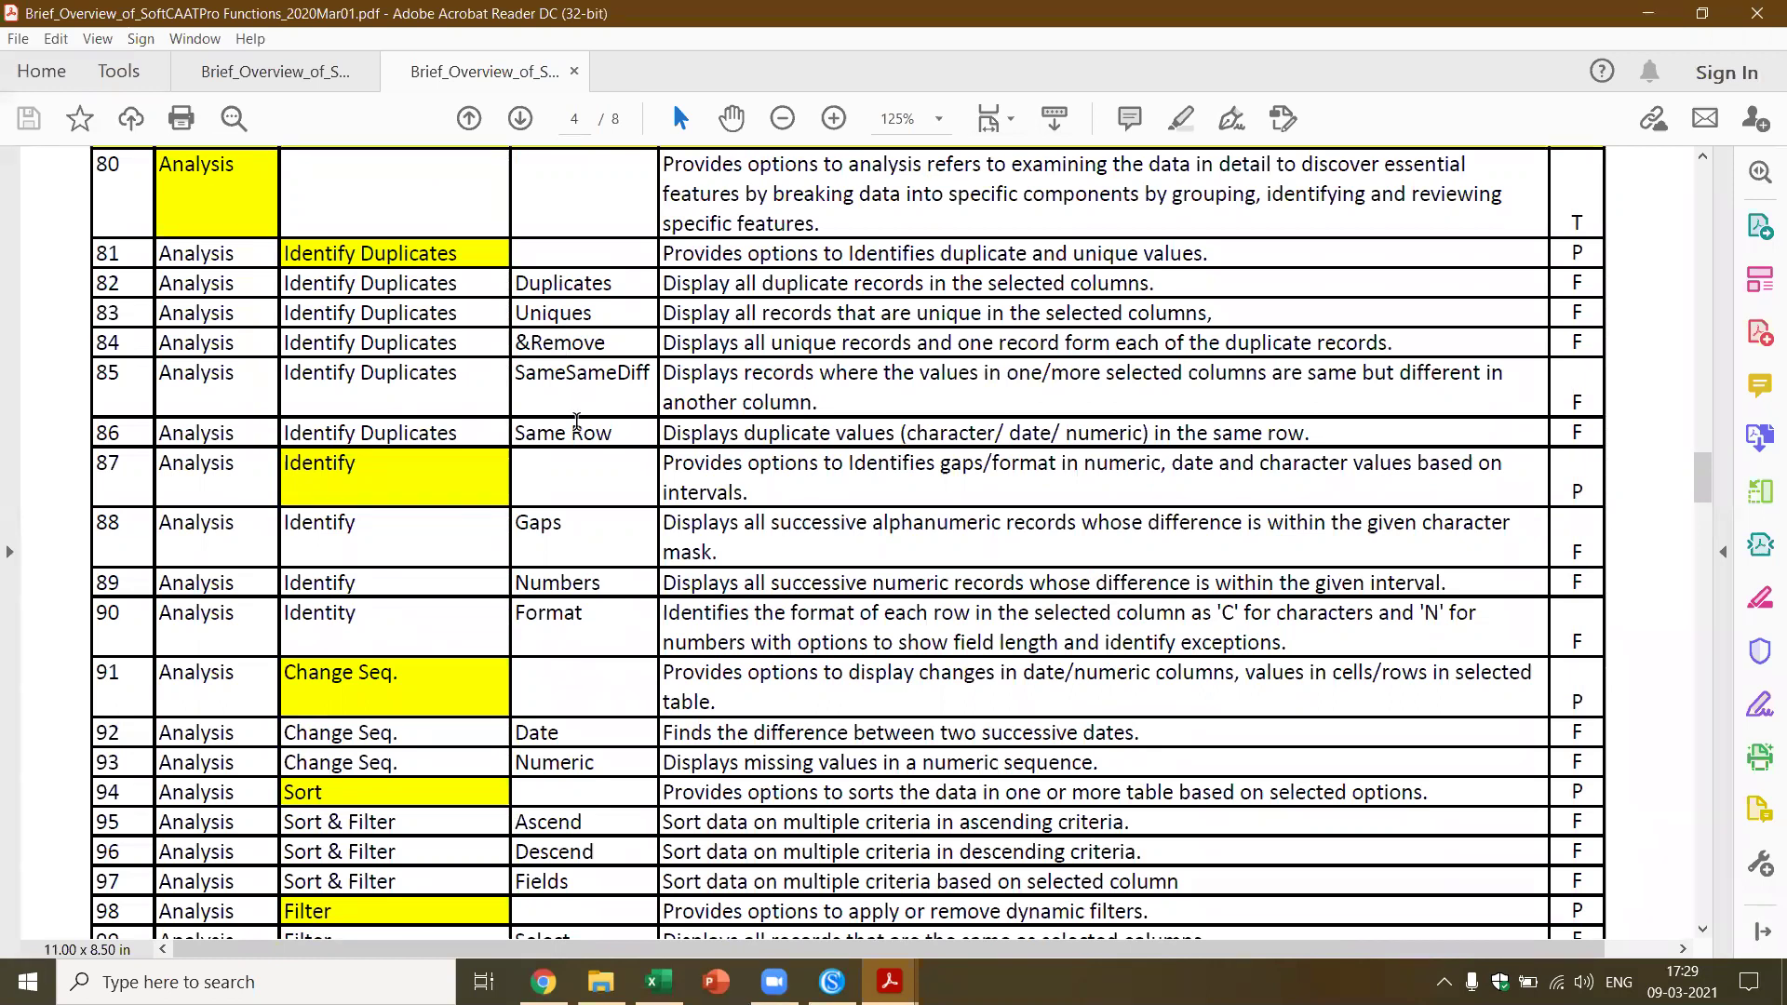
scroll(576, 420, "down", 2)
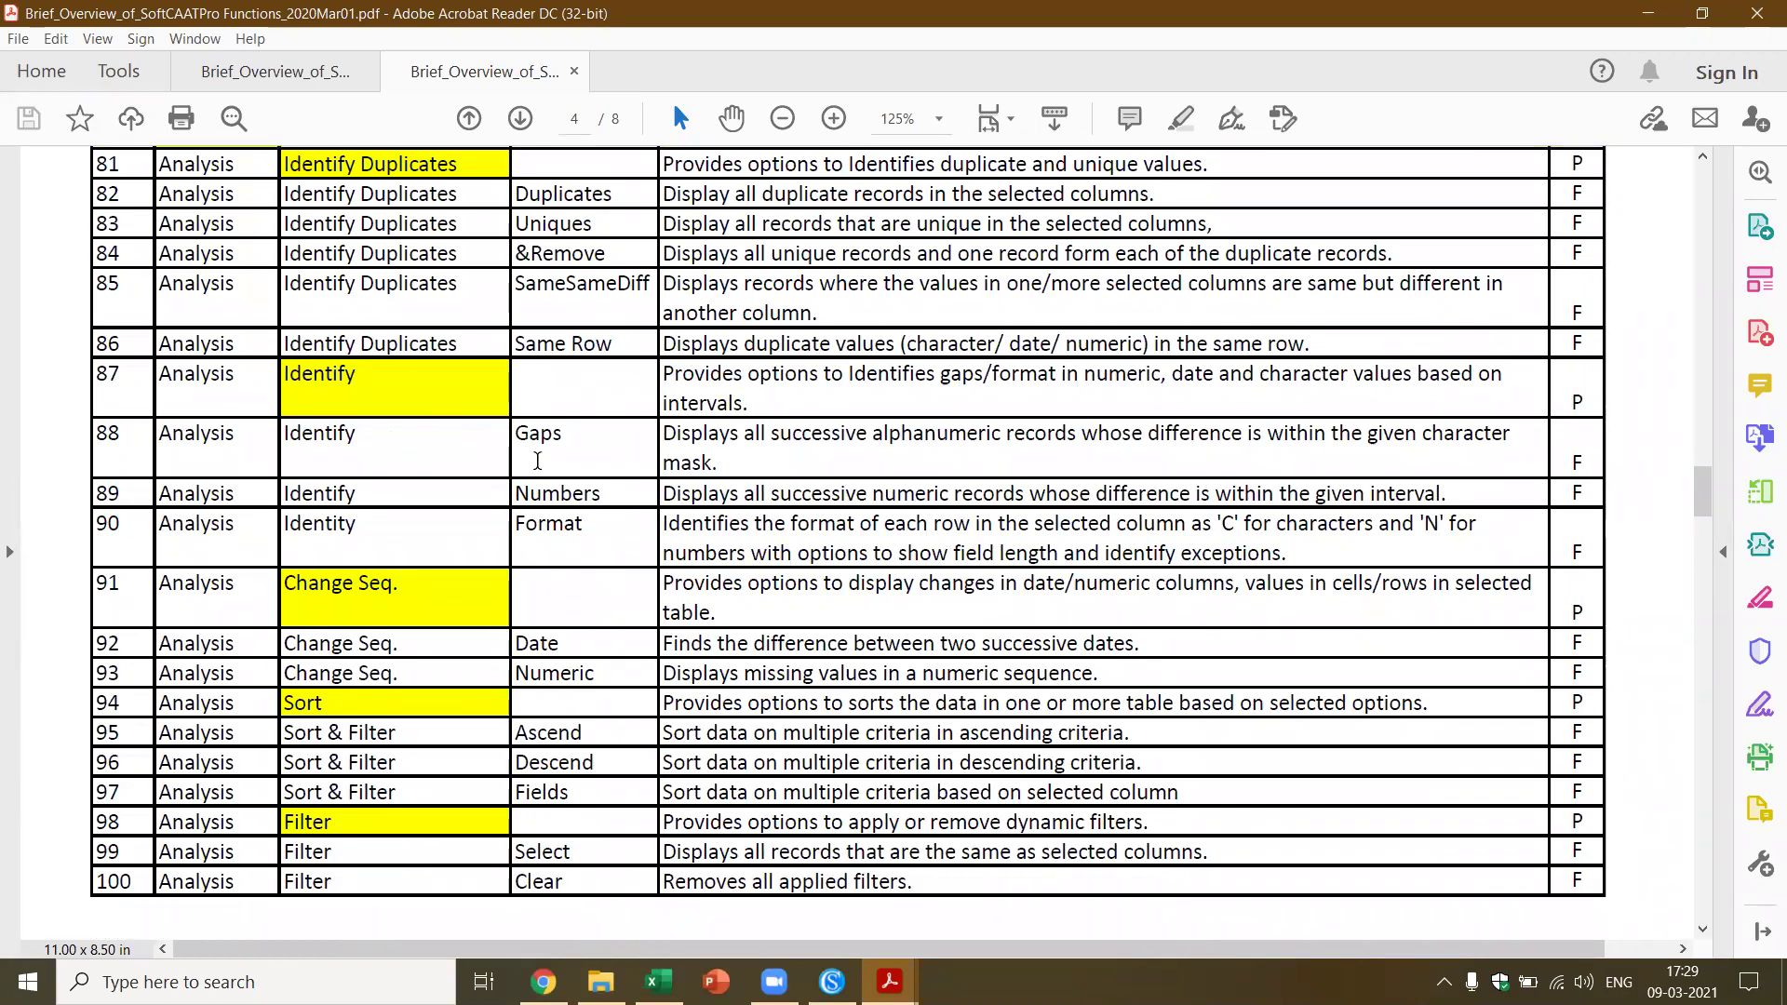
scroll(542, 484, "down", 2)
scroll(470, 571, "down", 10)
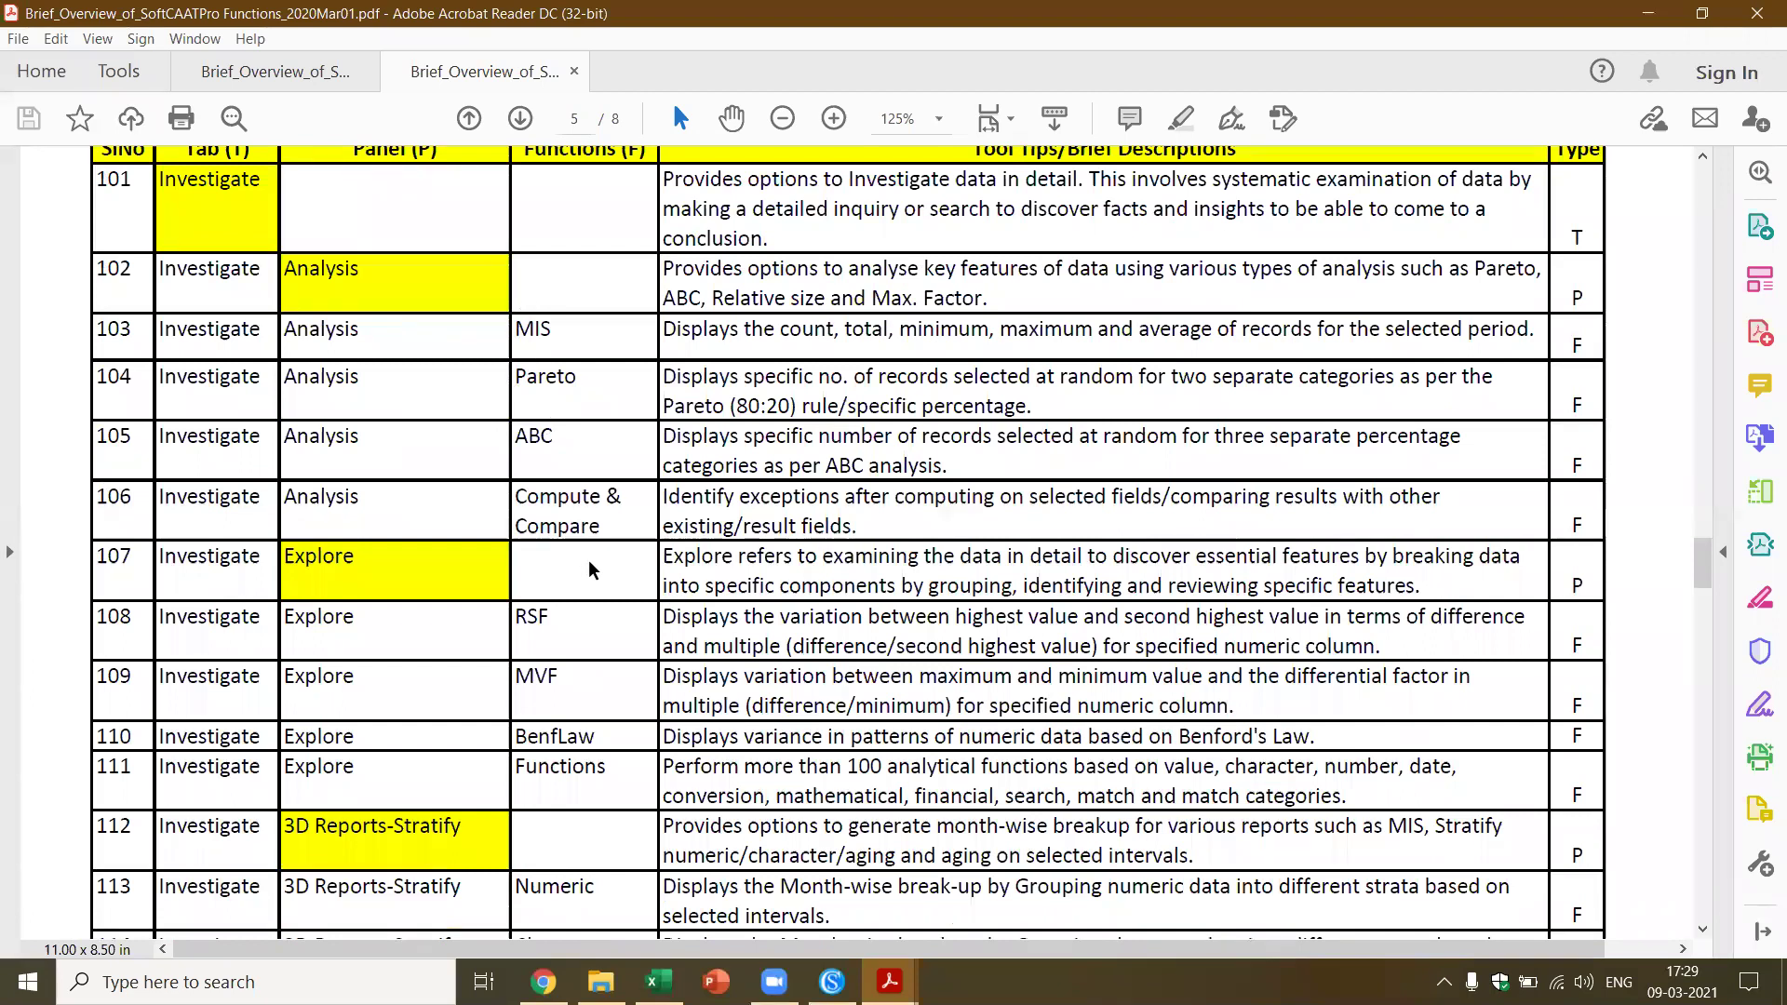
scroll(592, 569, "down", 2)
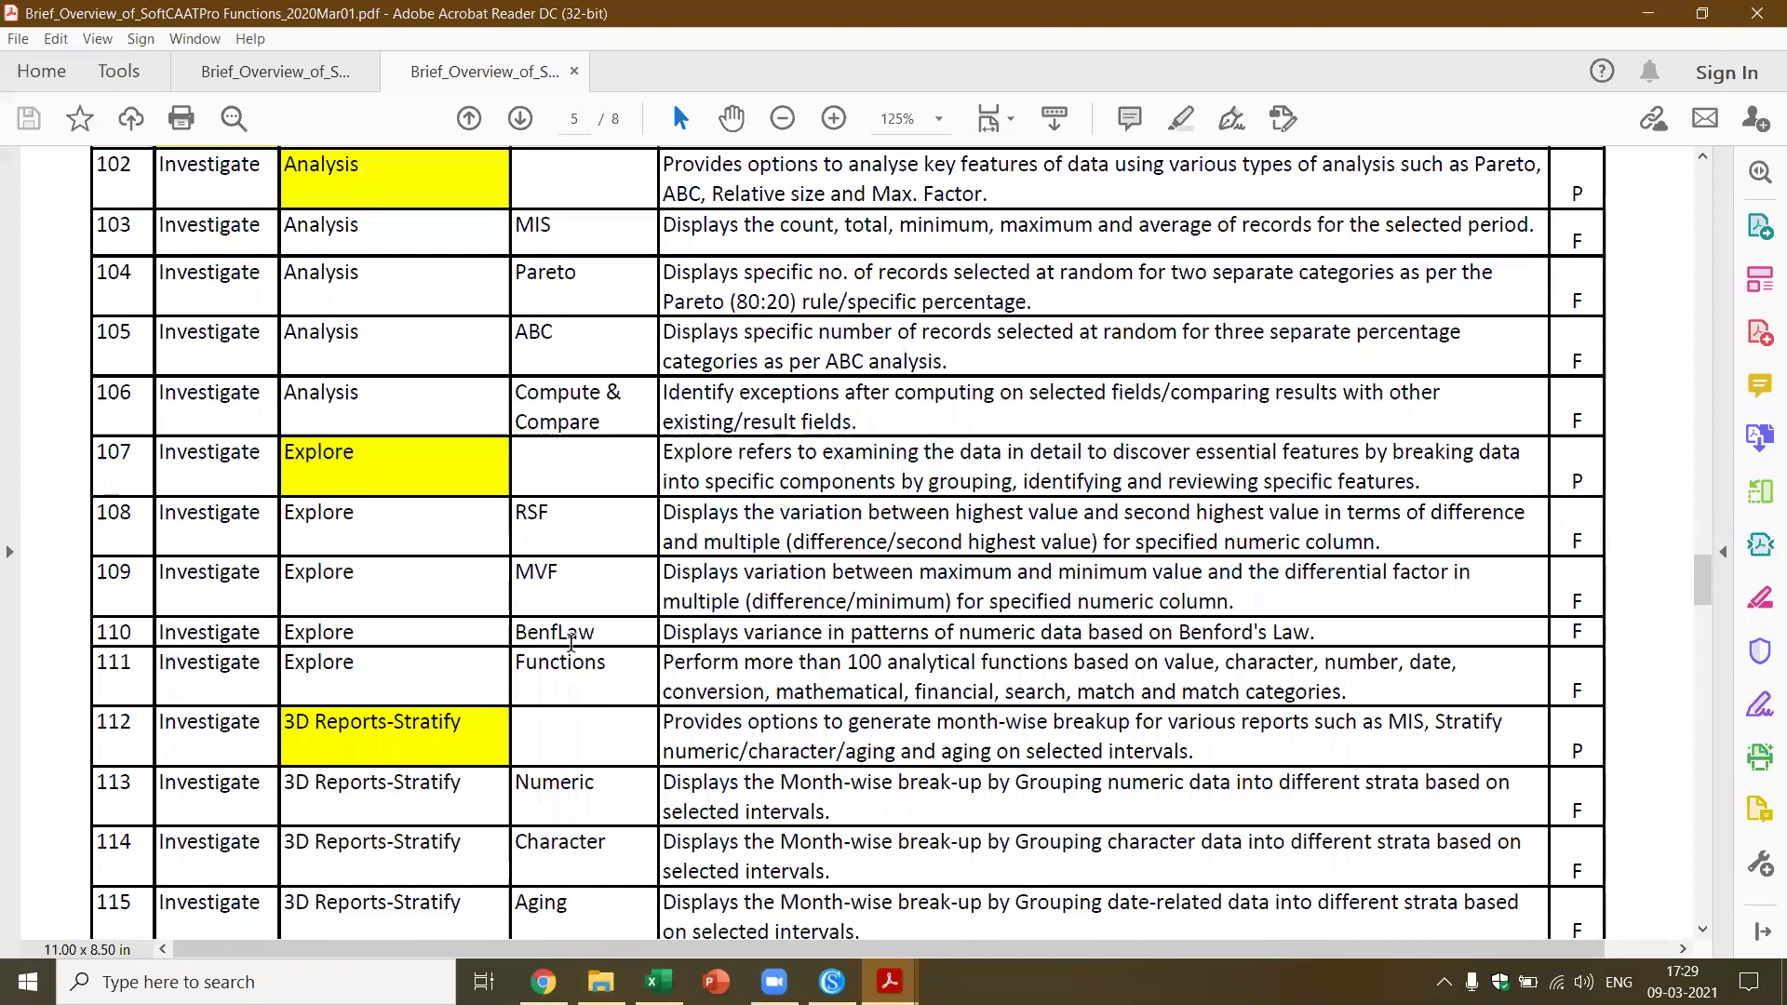
scroll(577, 685, "down", 2)
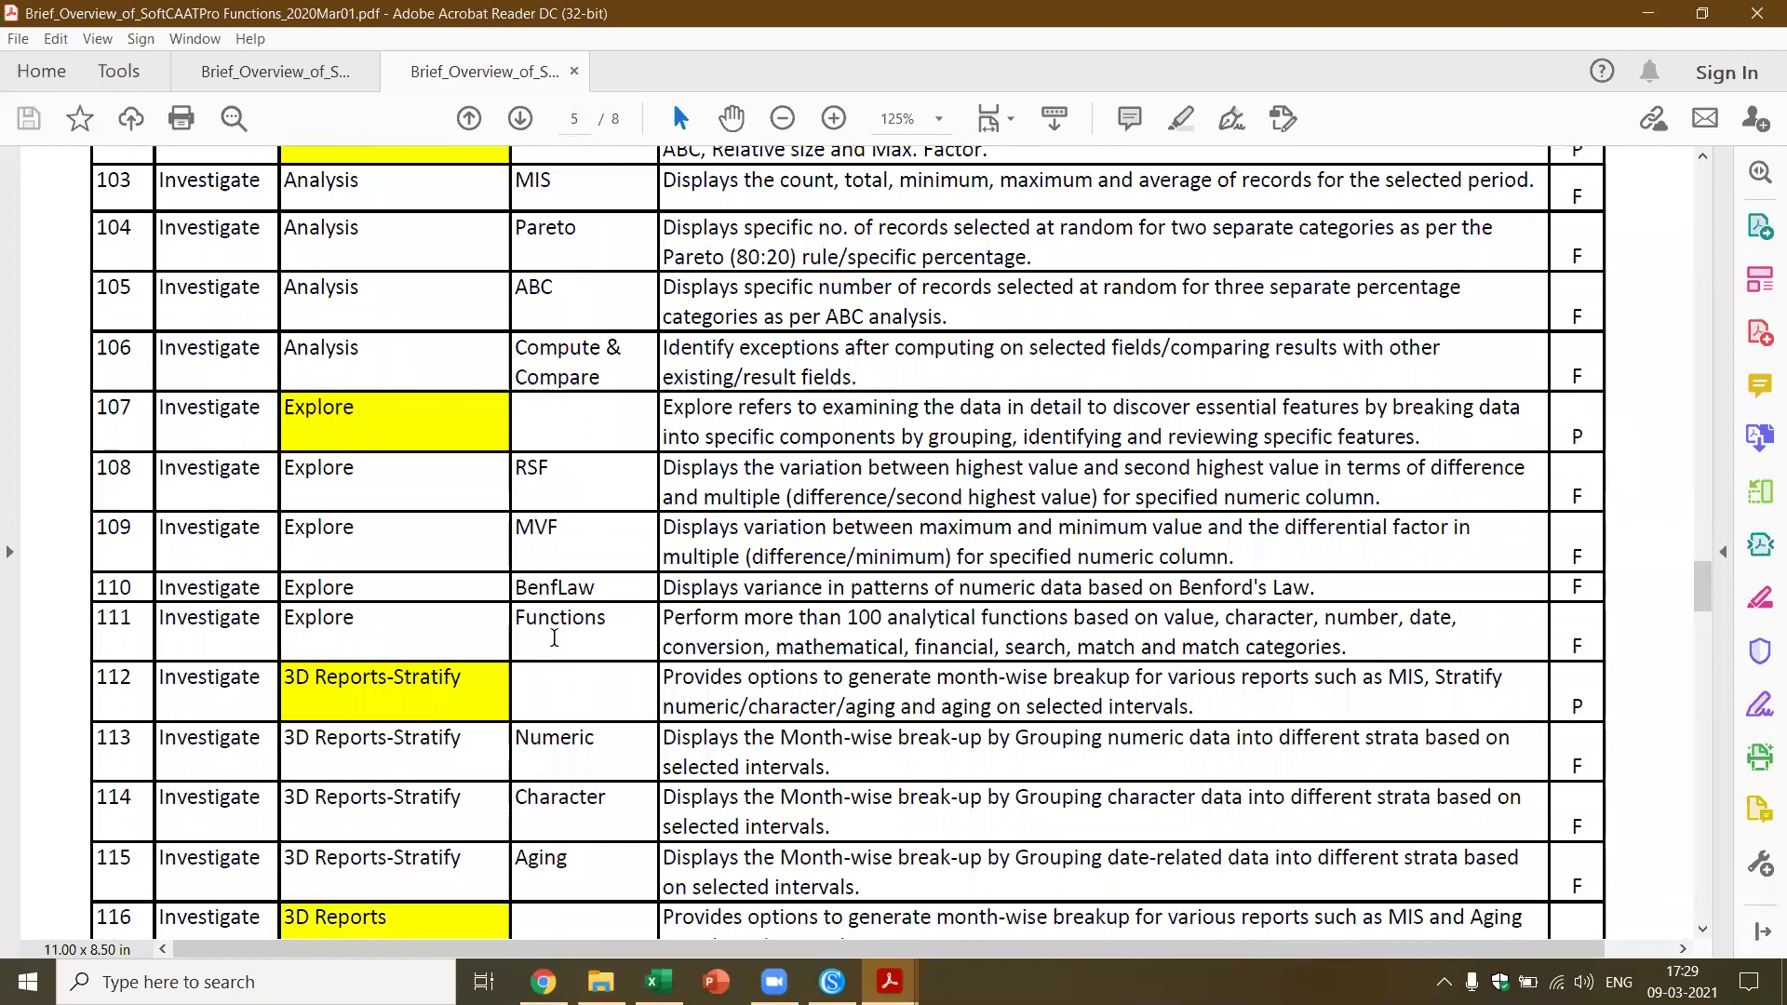
Examine the Relate, Sampling and Utilities function descriptions in the SoftCAAT Pro functions PDF
scroll(526, 644, "down", 10)
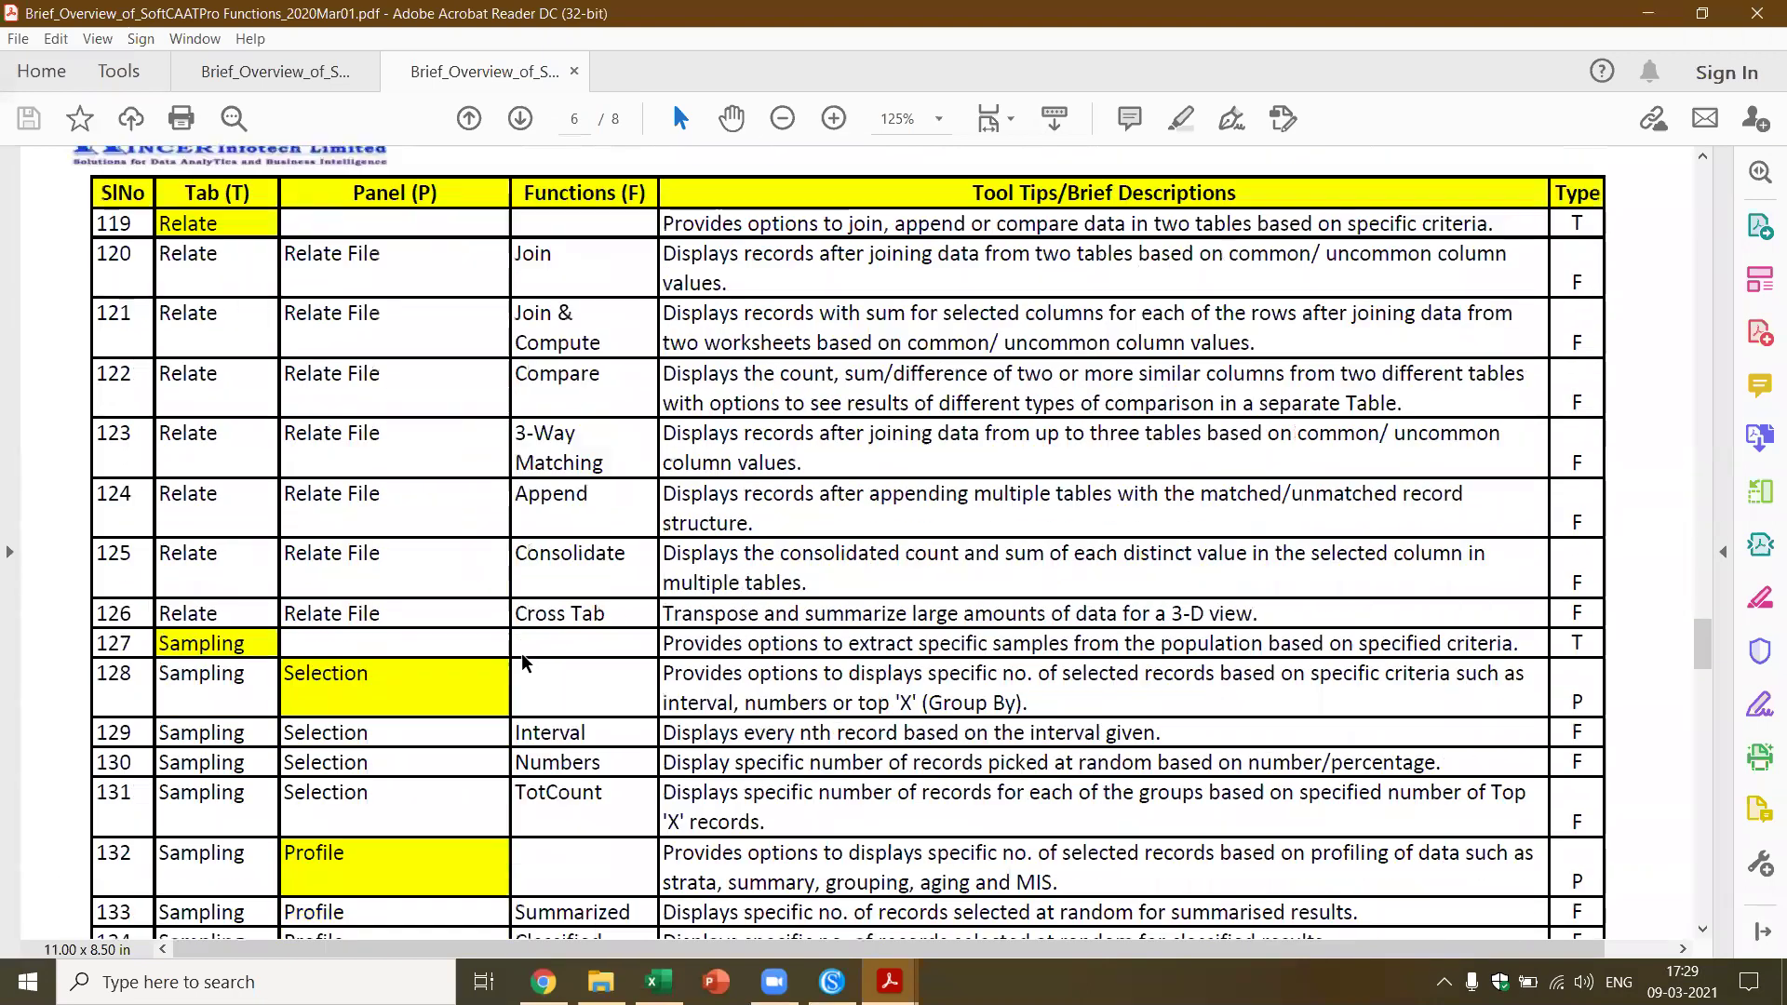
scroll(395, 642, "down", 2)
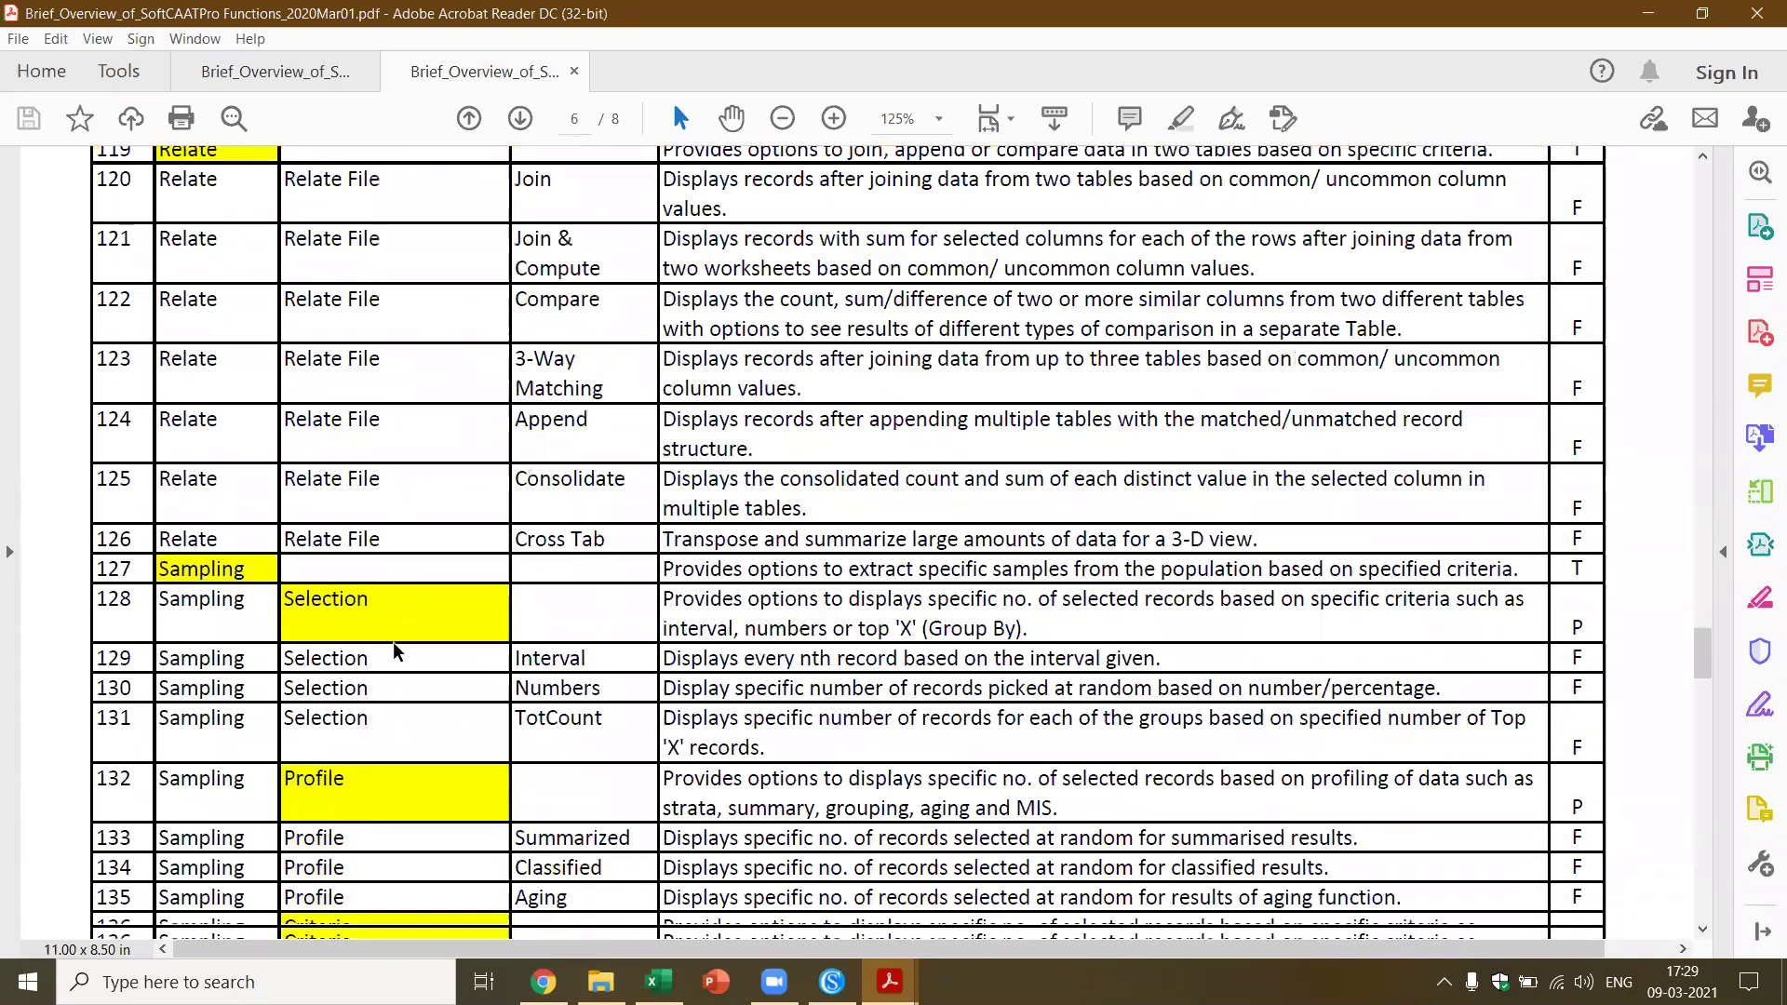
scroll(396, 651, "down", 20)
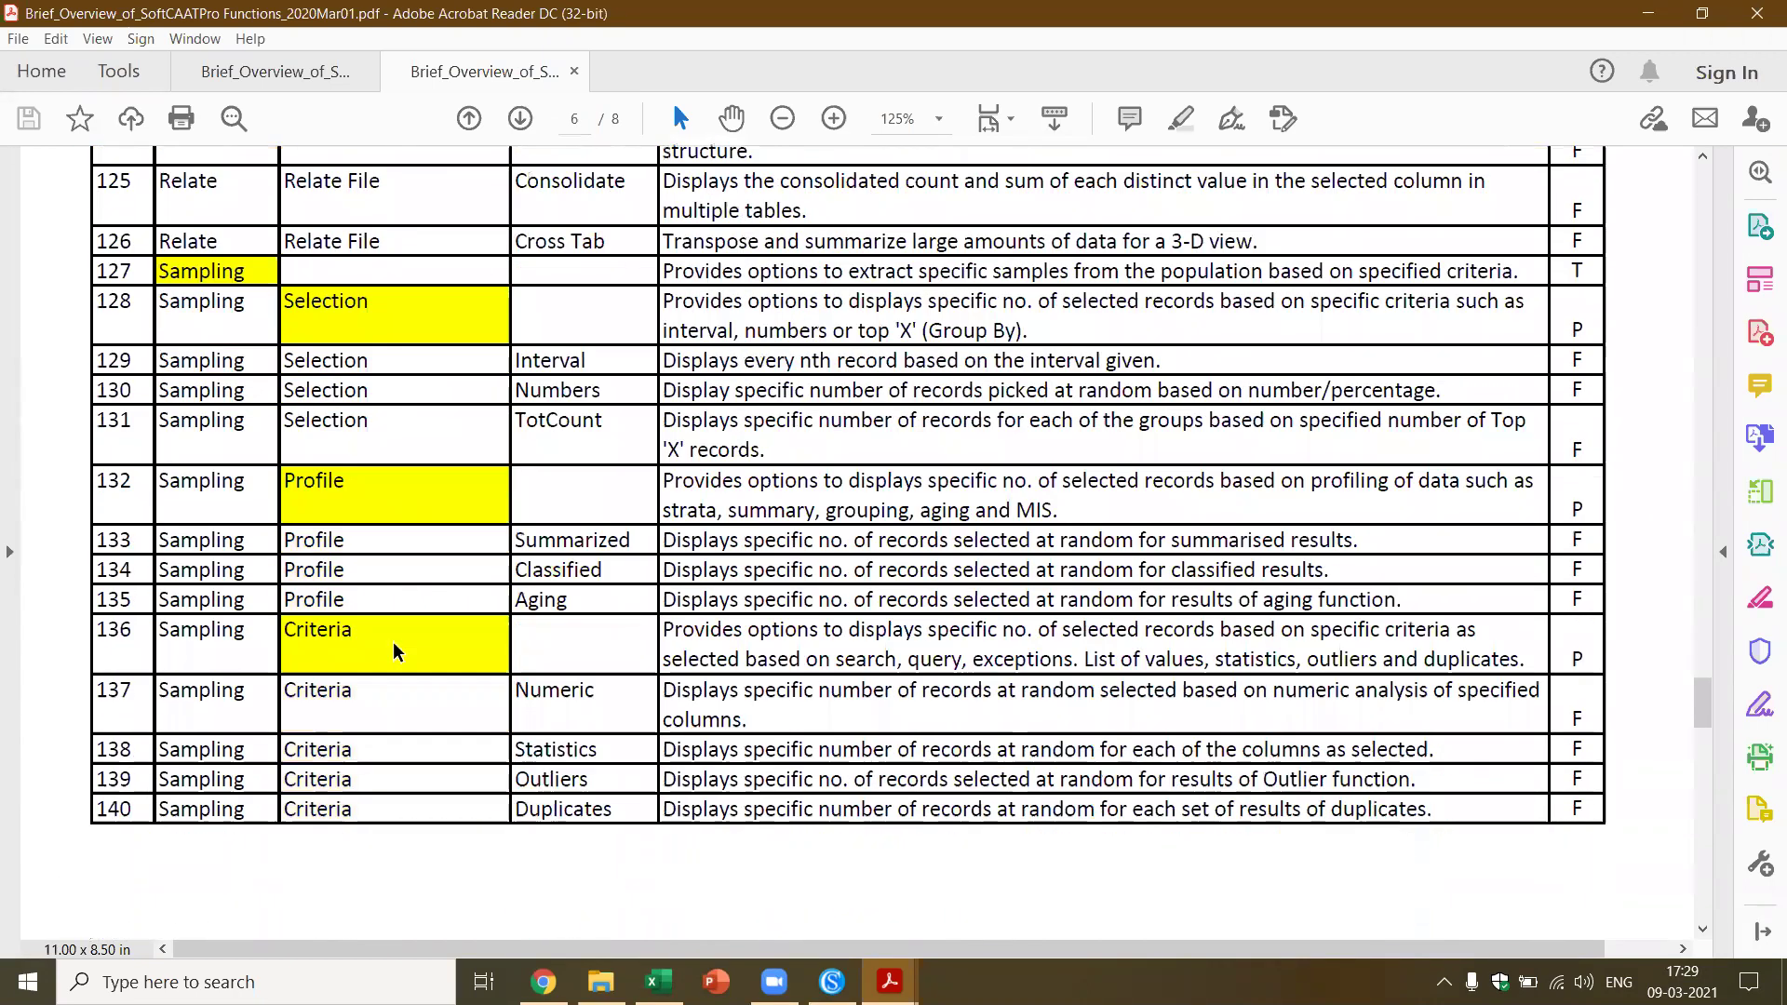
scroll(392, 642, "down", 1)
scroll(392, 641, "down", 5)
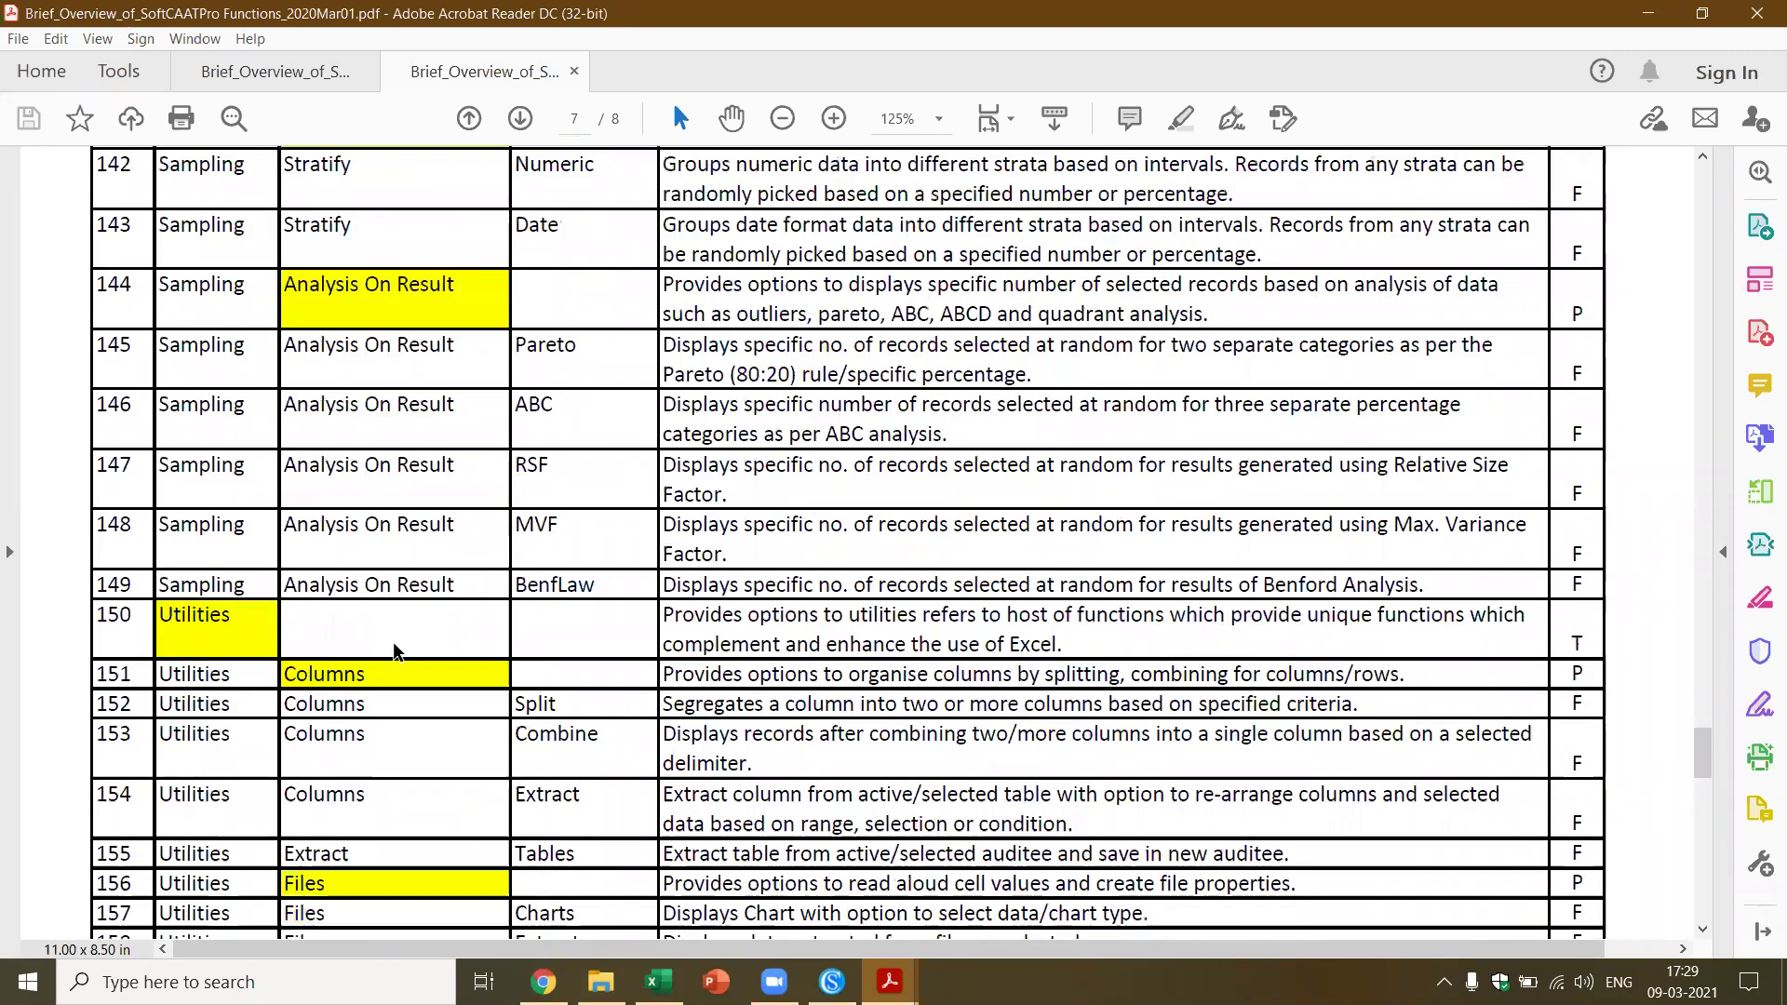
scroll(395, 651, "down", 5)
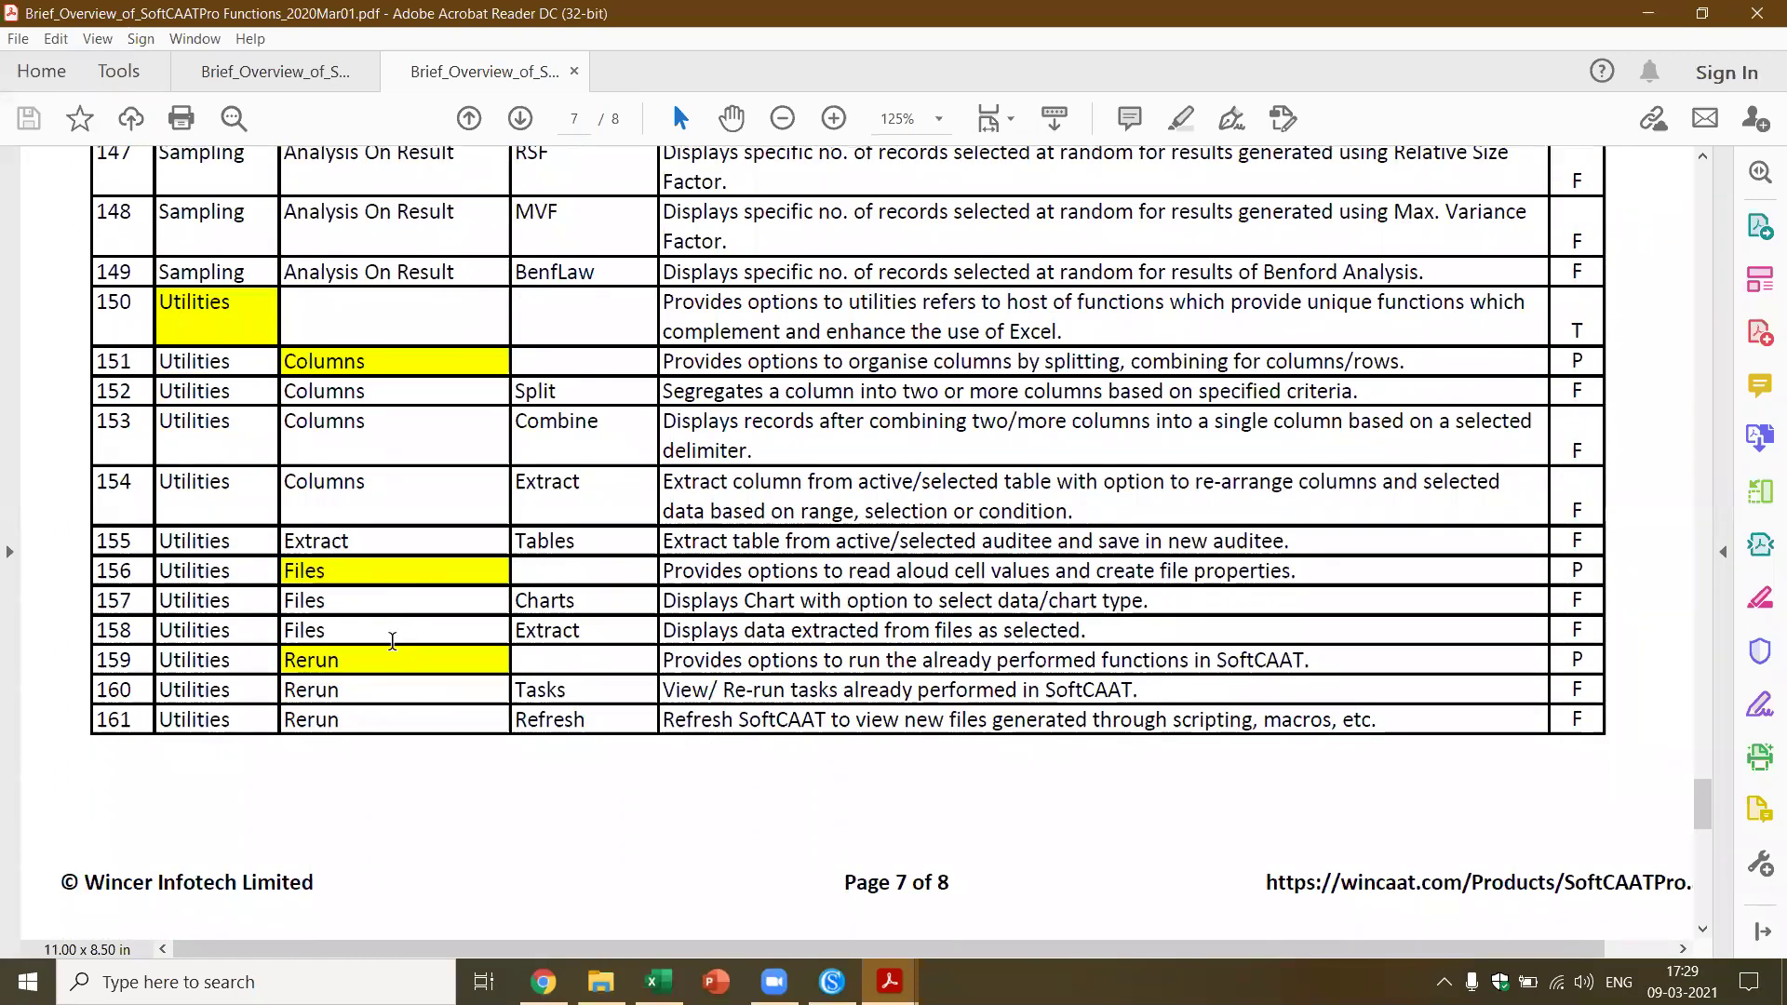
Close the SoftCAAT Pro functions PDF and examine the File, Home and Curate function descriptions in the SoftCAAT Ent functions PDF
left_click(574, 70)
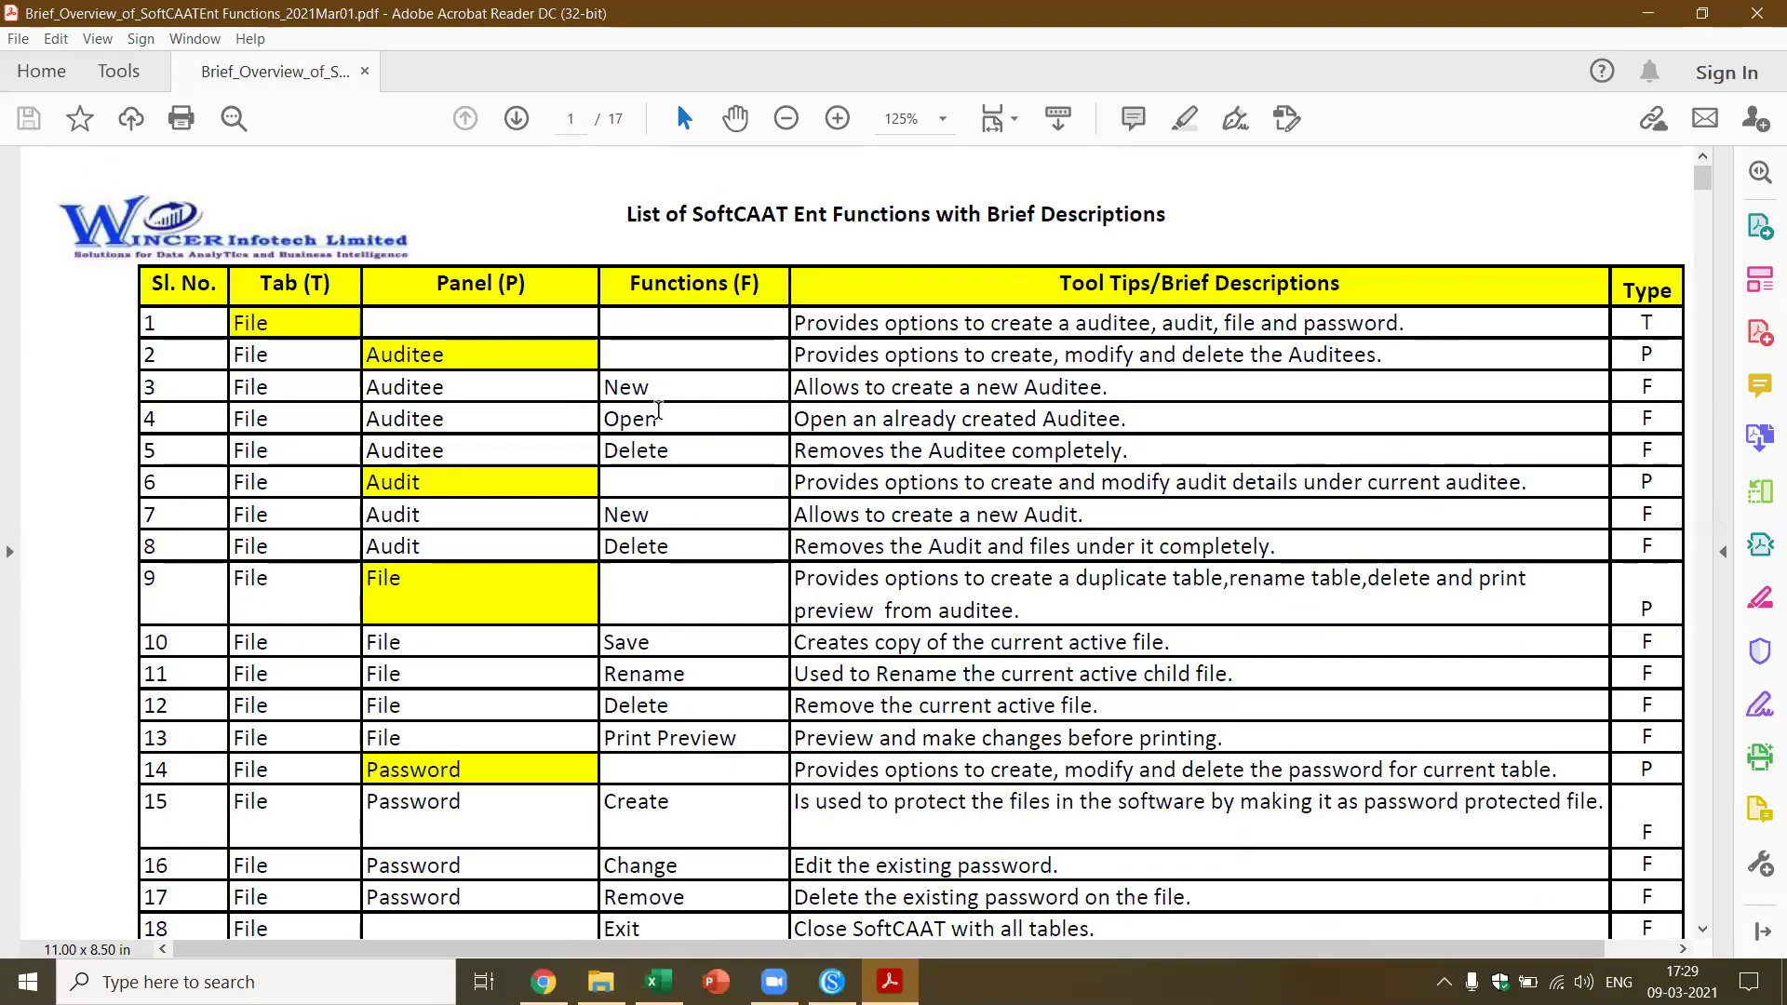
scroll(659, 419, "down", 2)
scroll(659, 418, "down", 10)
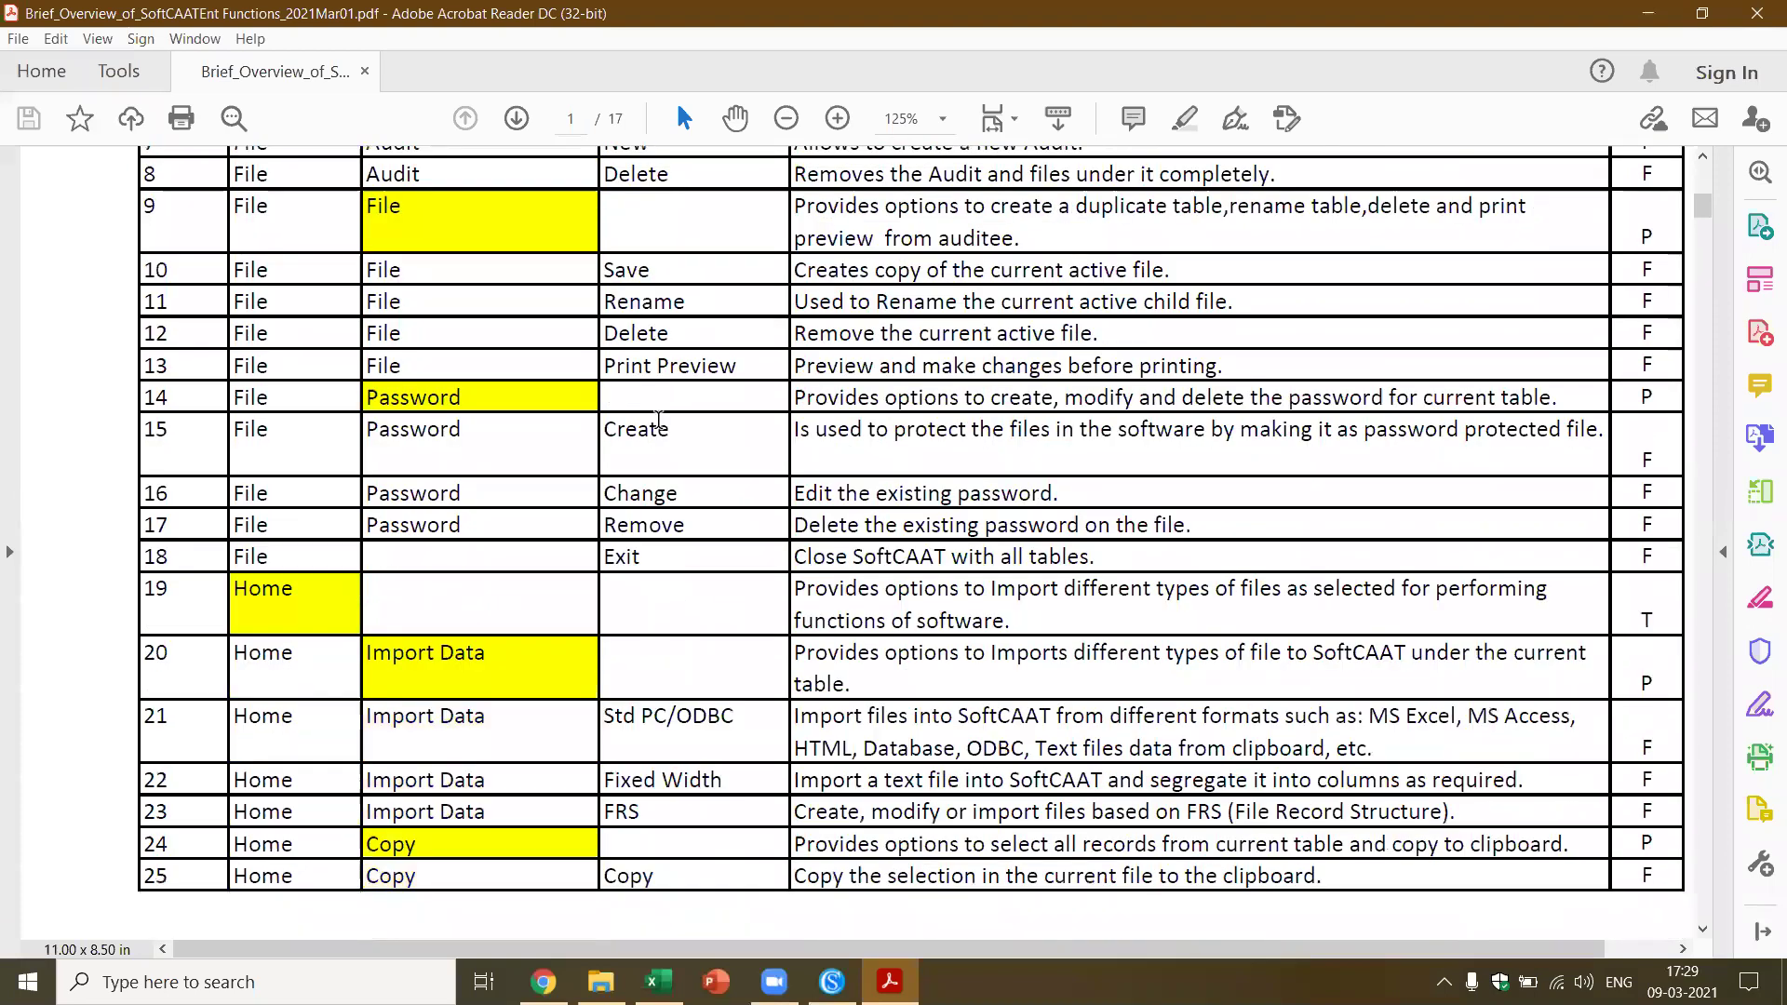
scroll(659, 421, "down", 7)
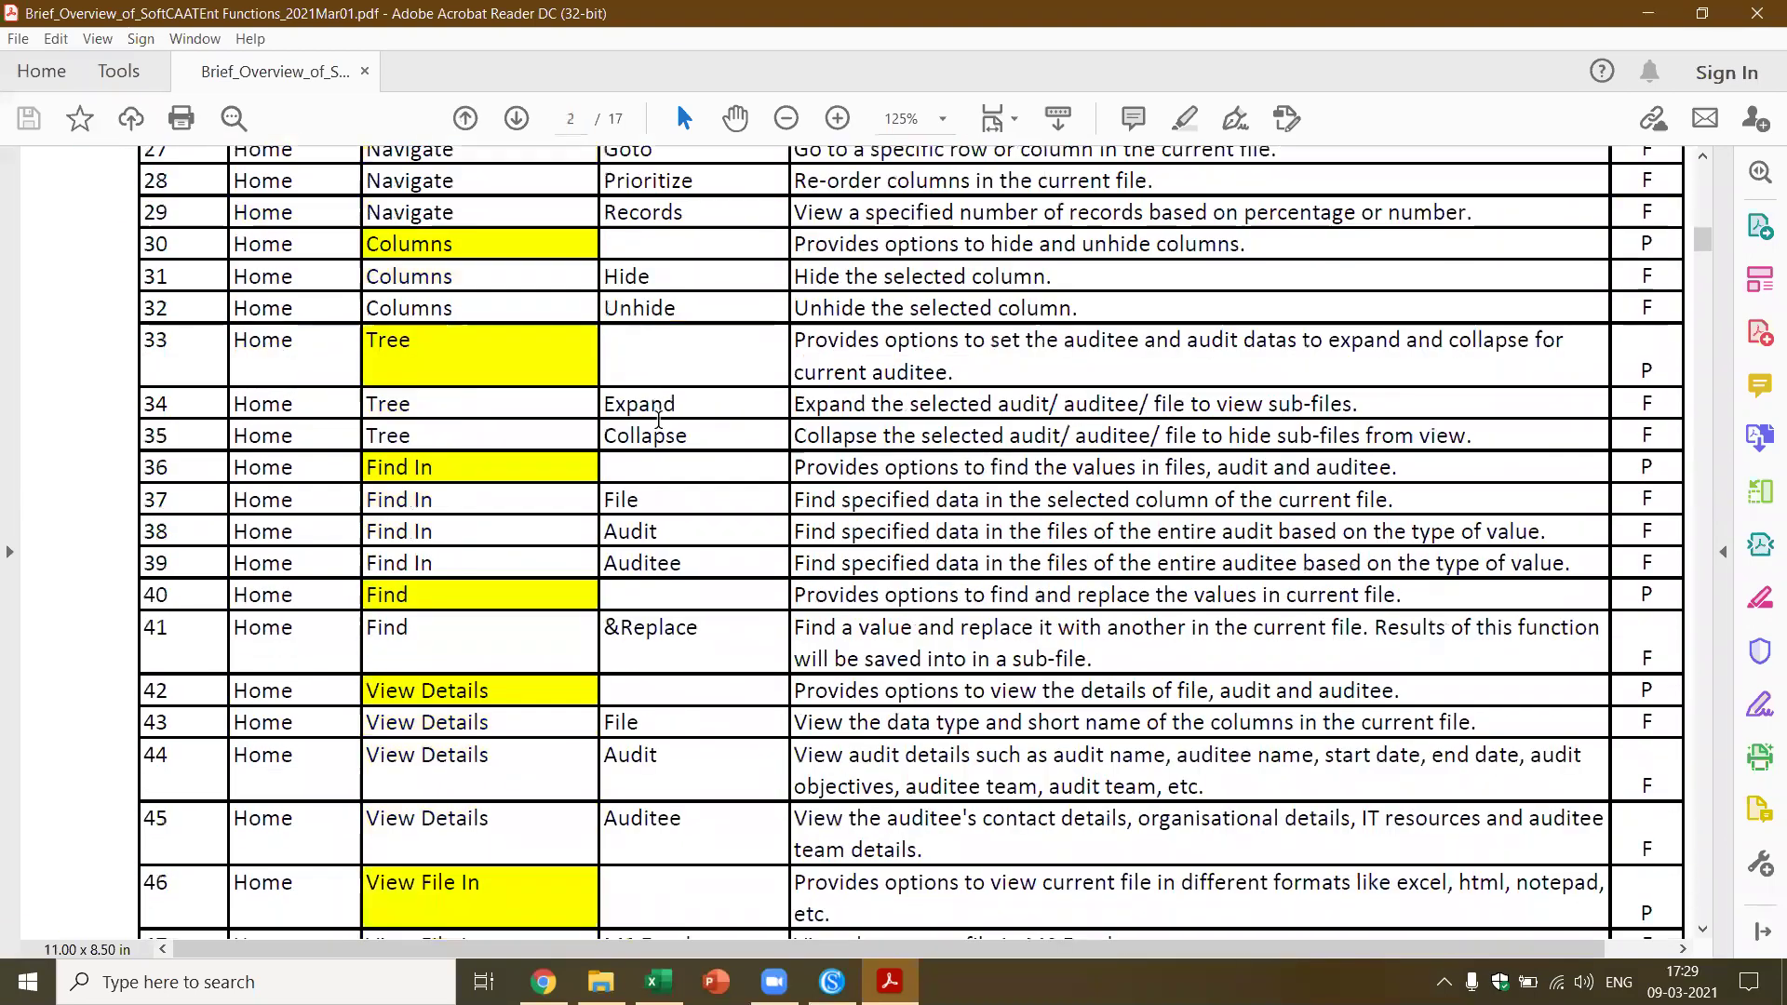
scroll(659, 429, "down", 15)
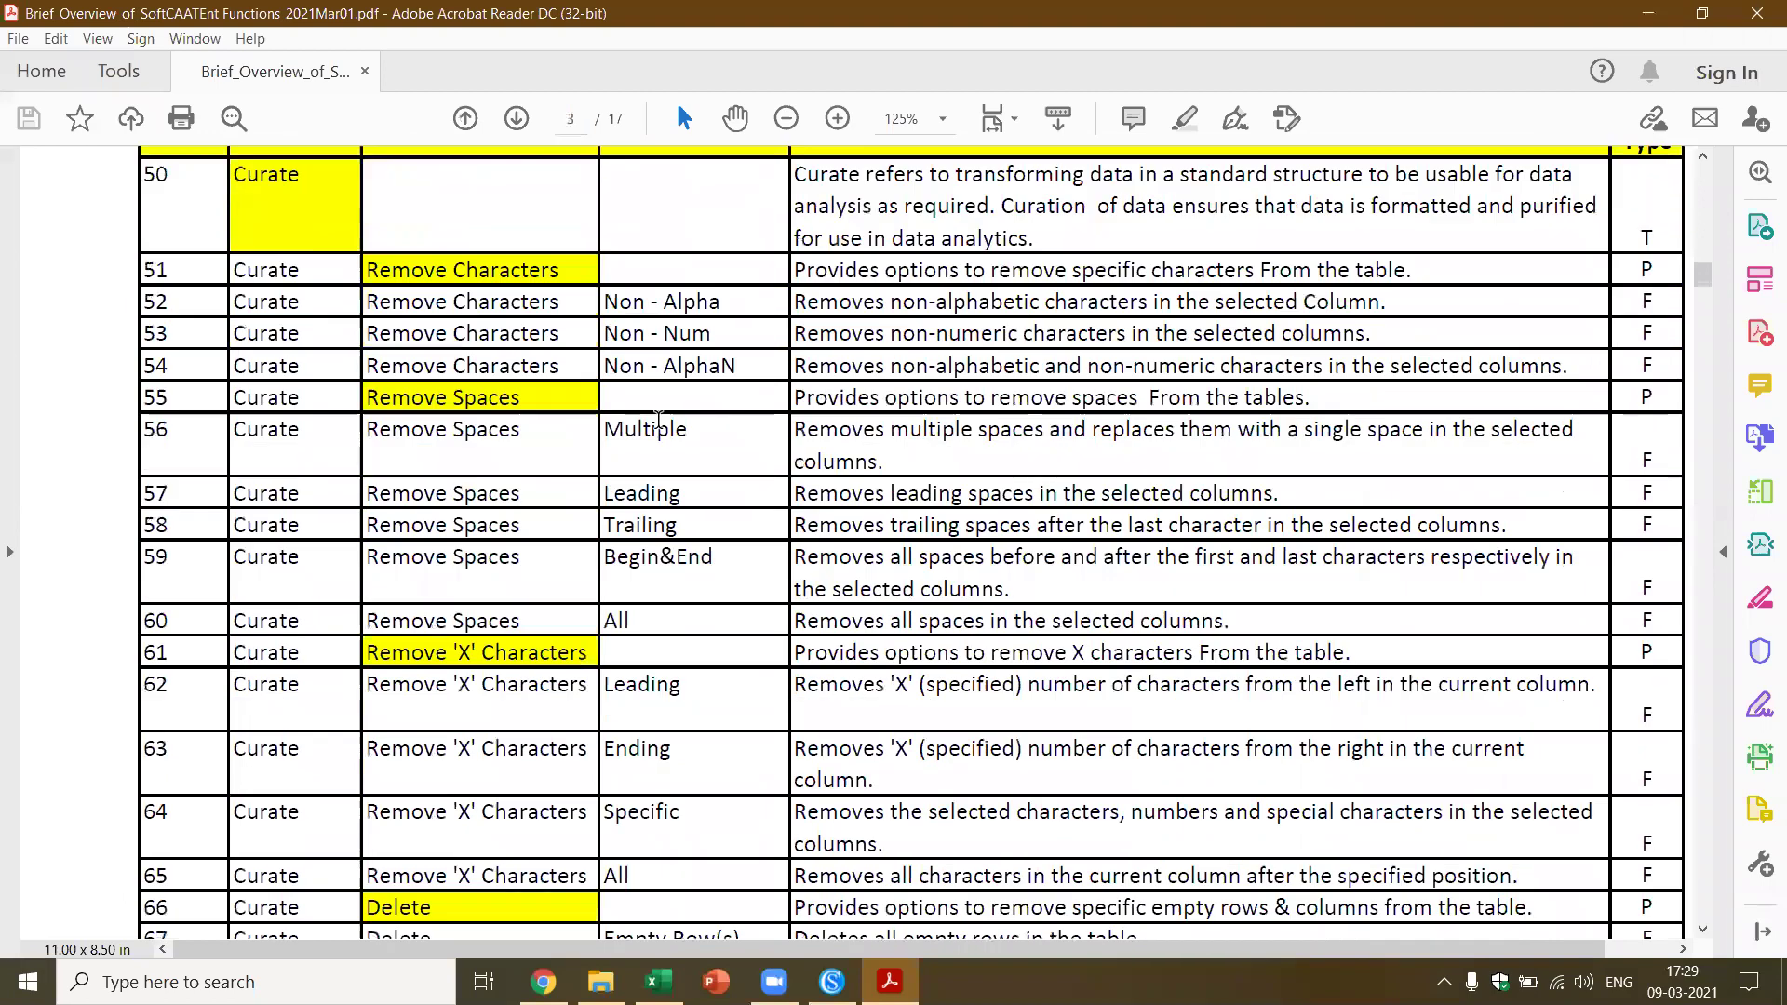
Examine the function descriptions from Profile and Analysis through to Trendline in the SoftCAAT Ent functions PDF
scroll(658, 420, "down", 12)
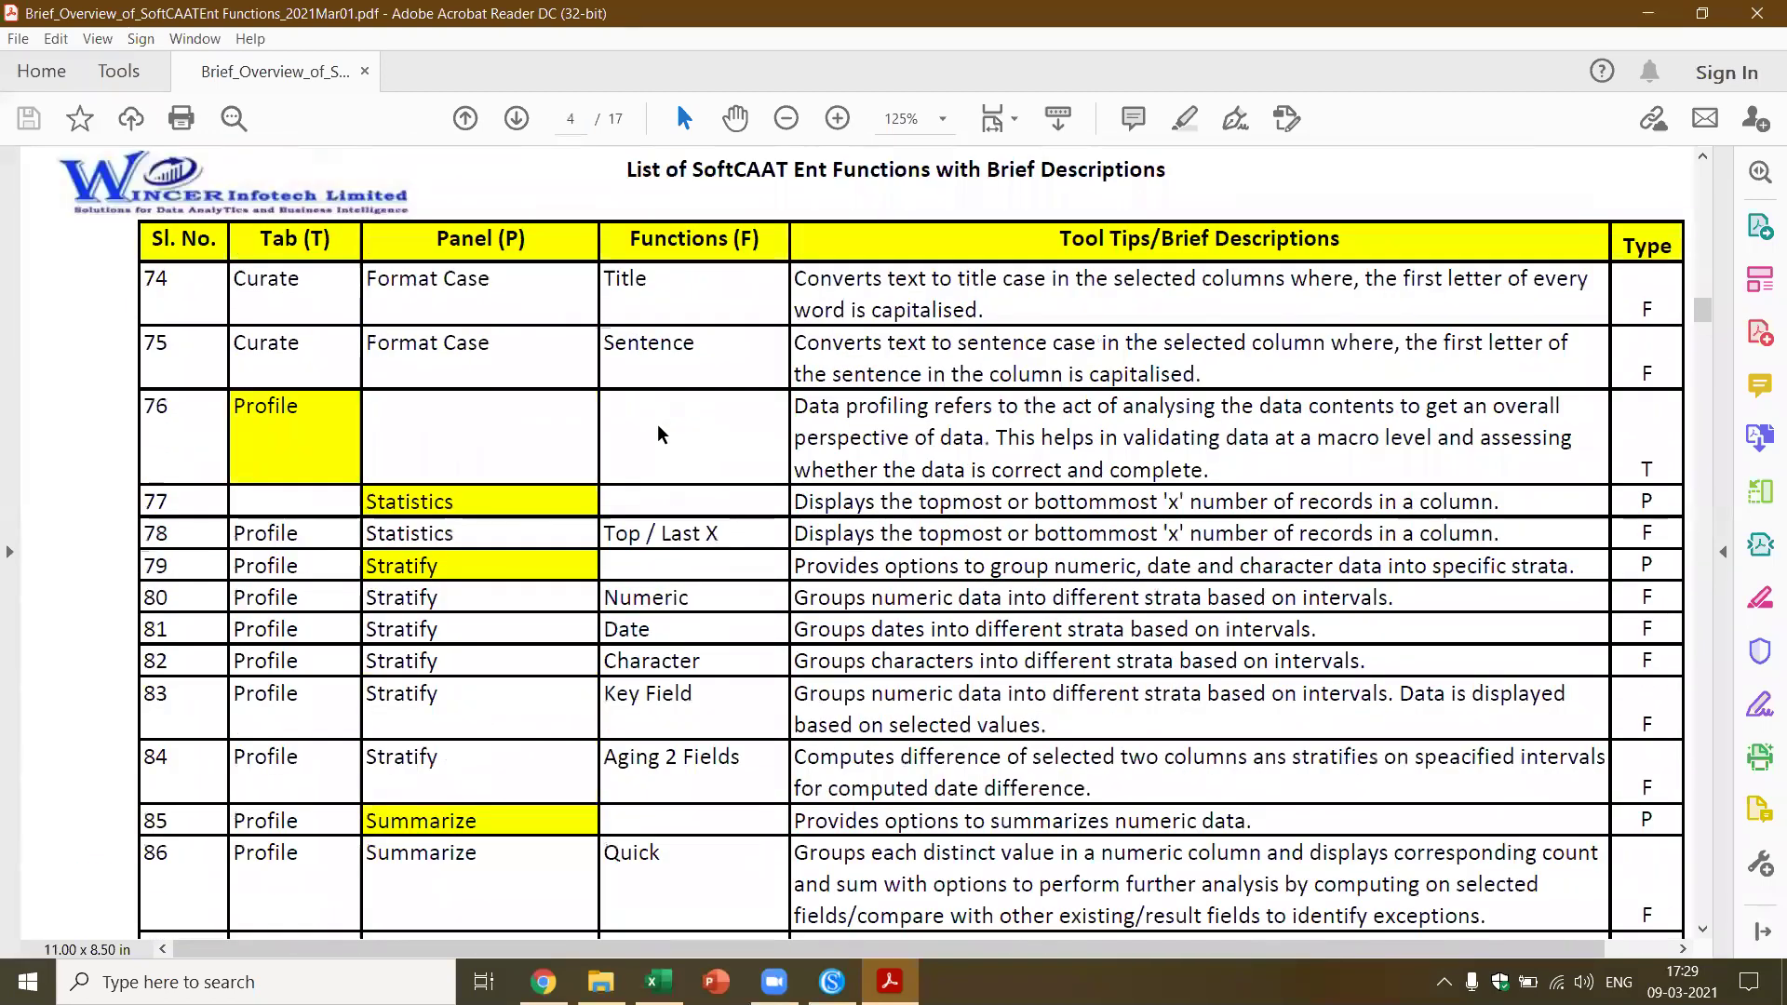
scroll(657, 428, "down", 12)
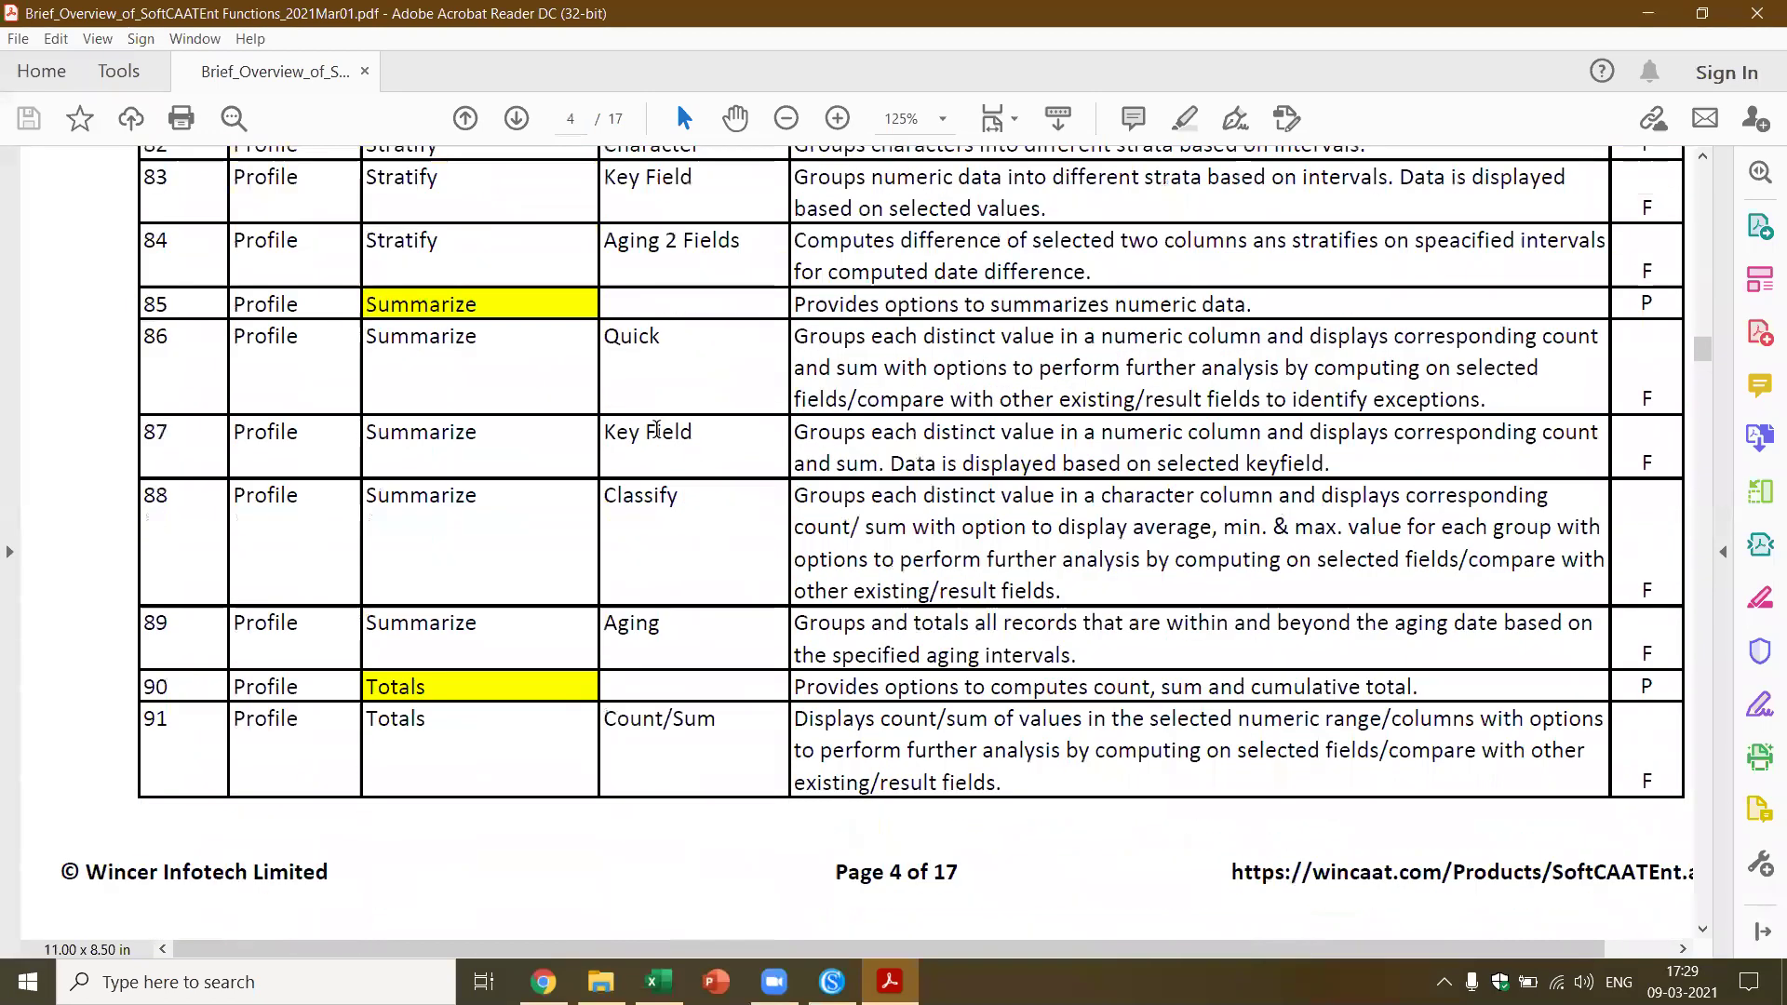
scroll(658, 433, "down", 15)
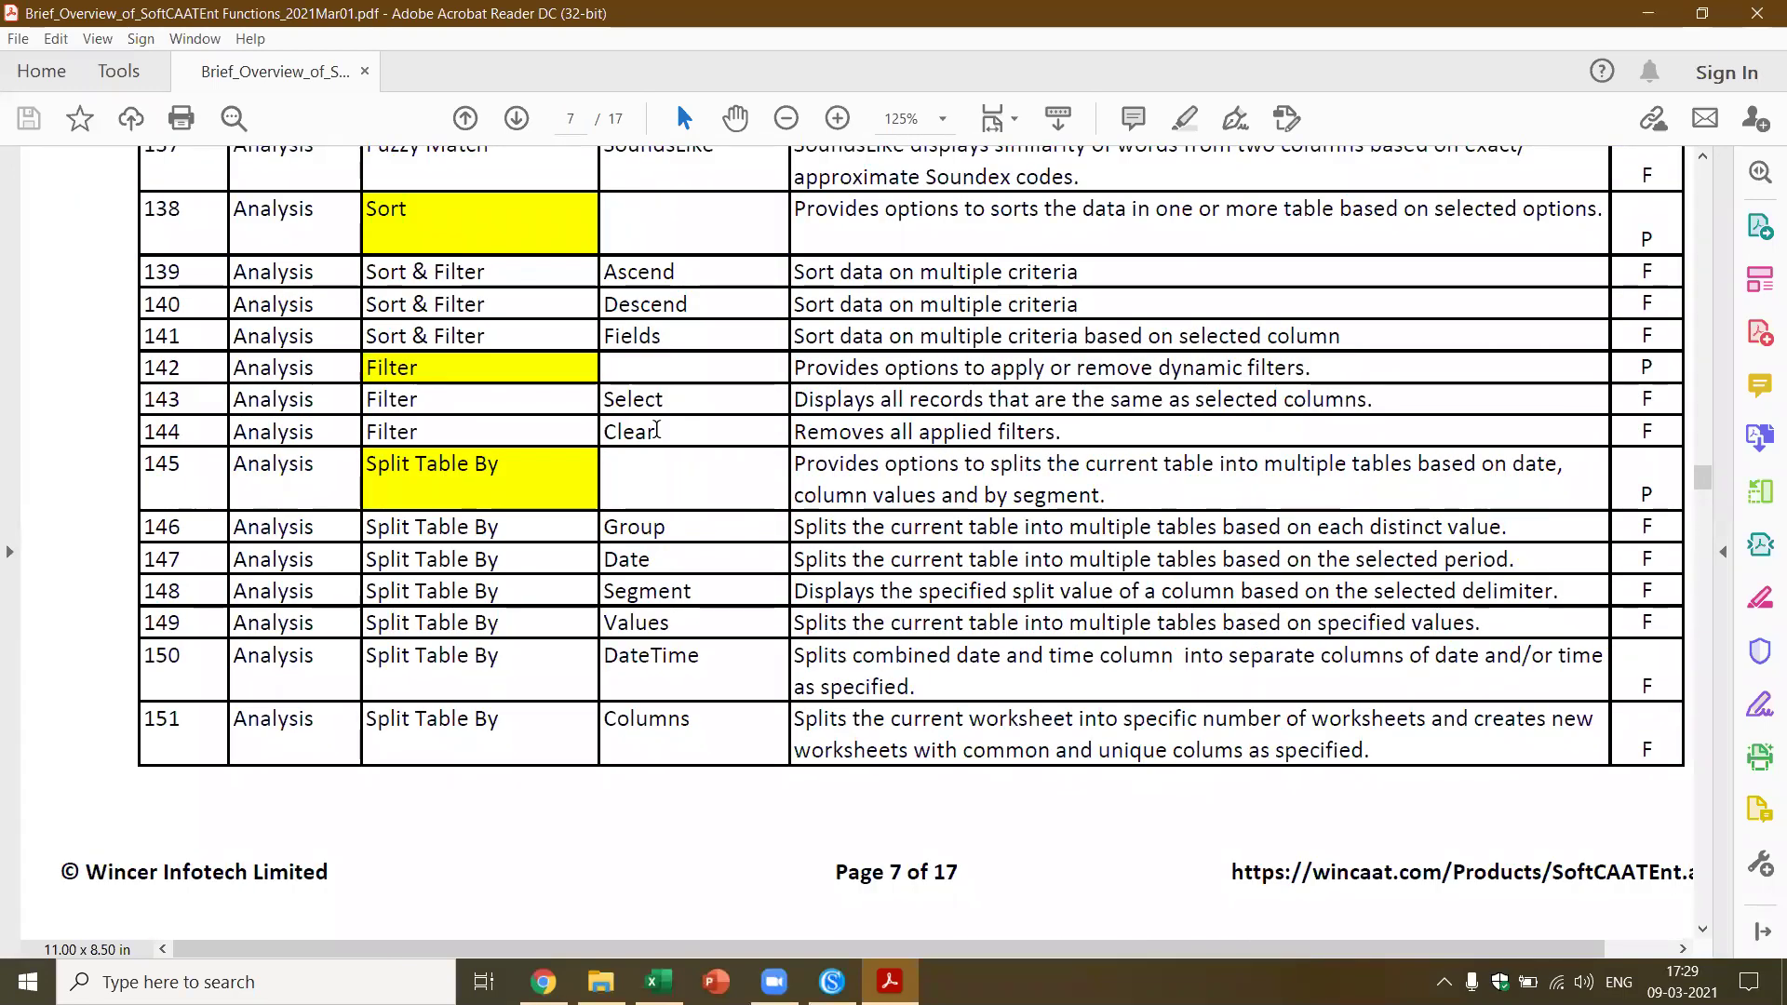
scroll(657, 429, "down", 12)
scroll(657, 429, "down", 20)
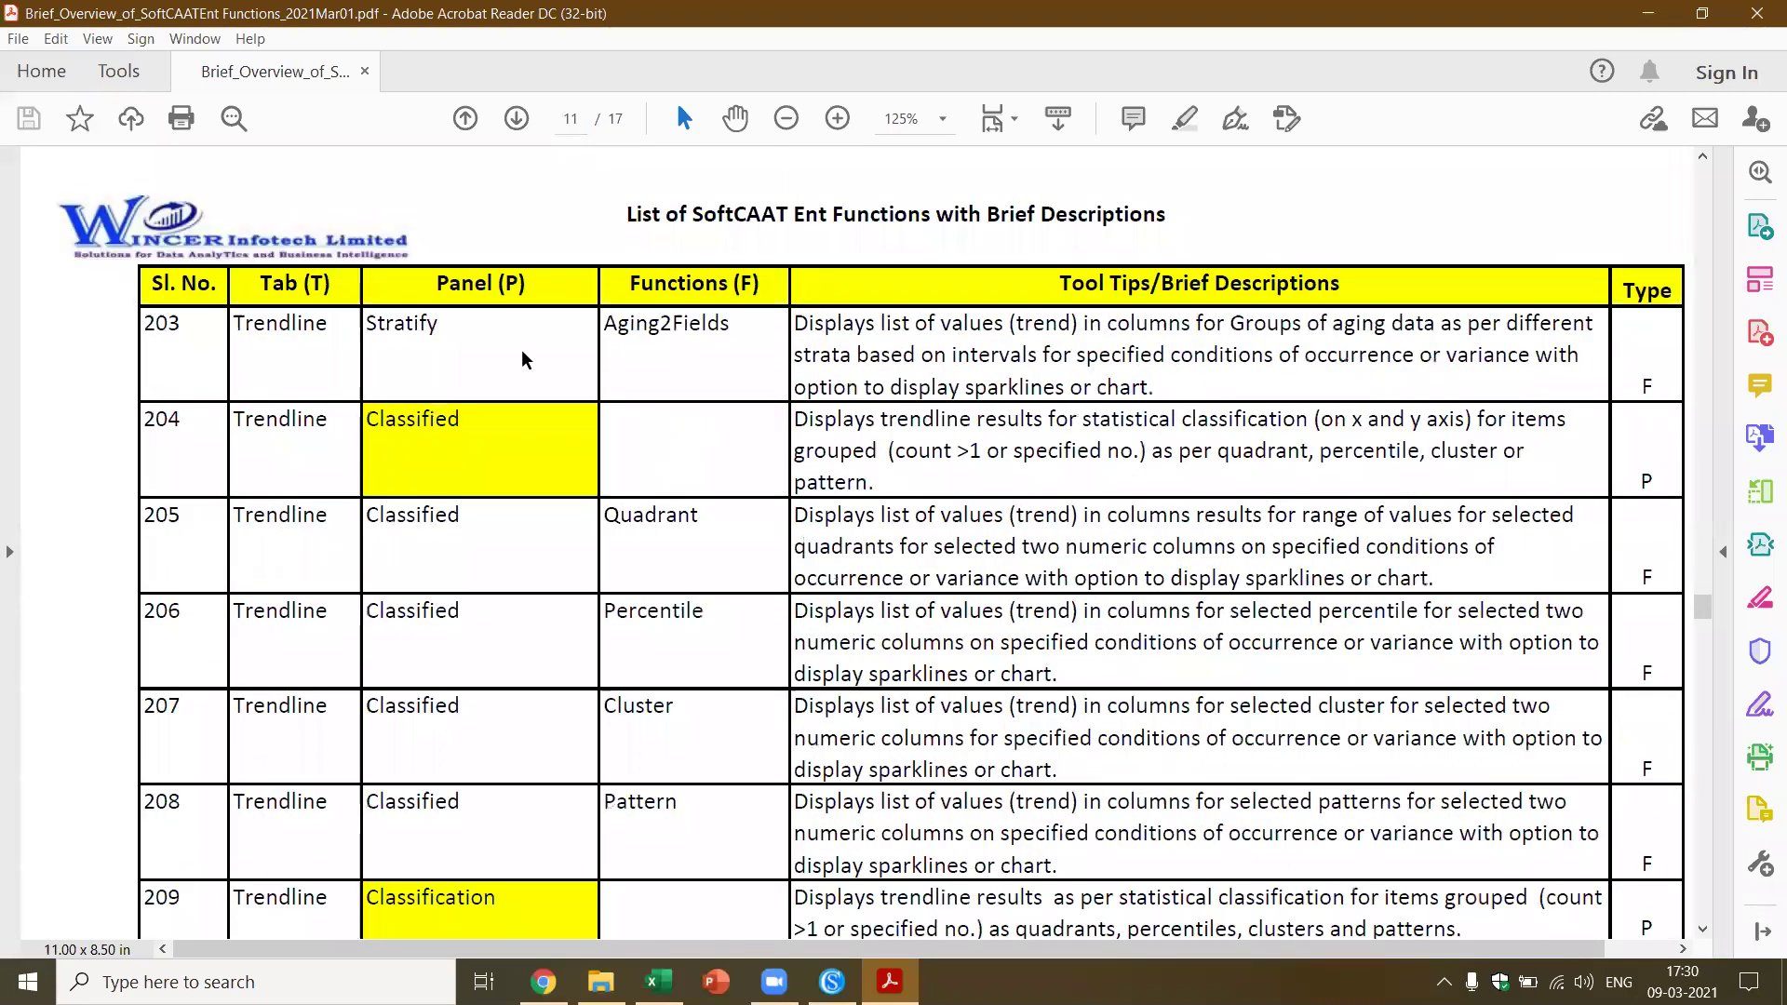
Switch back to SoftCAAT Pro and open the SalesTrans table from Test Data1
left_click(1648, 13)
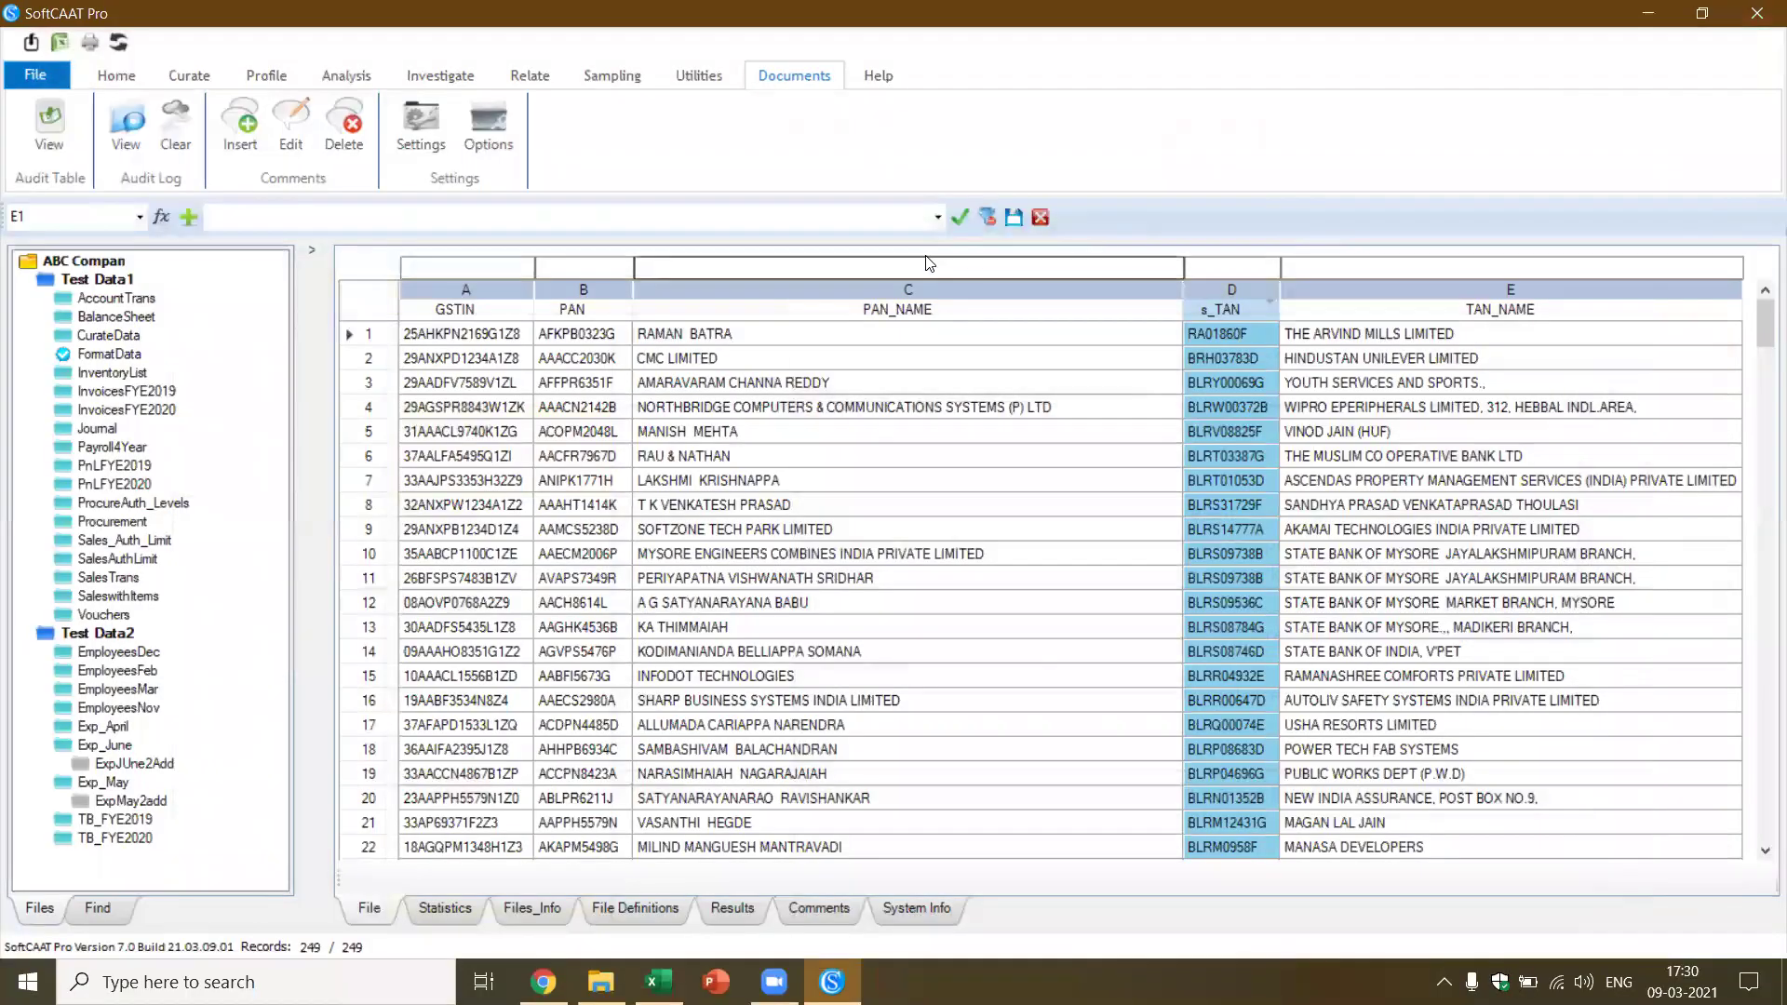
left_click(935, 464)
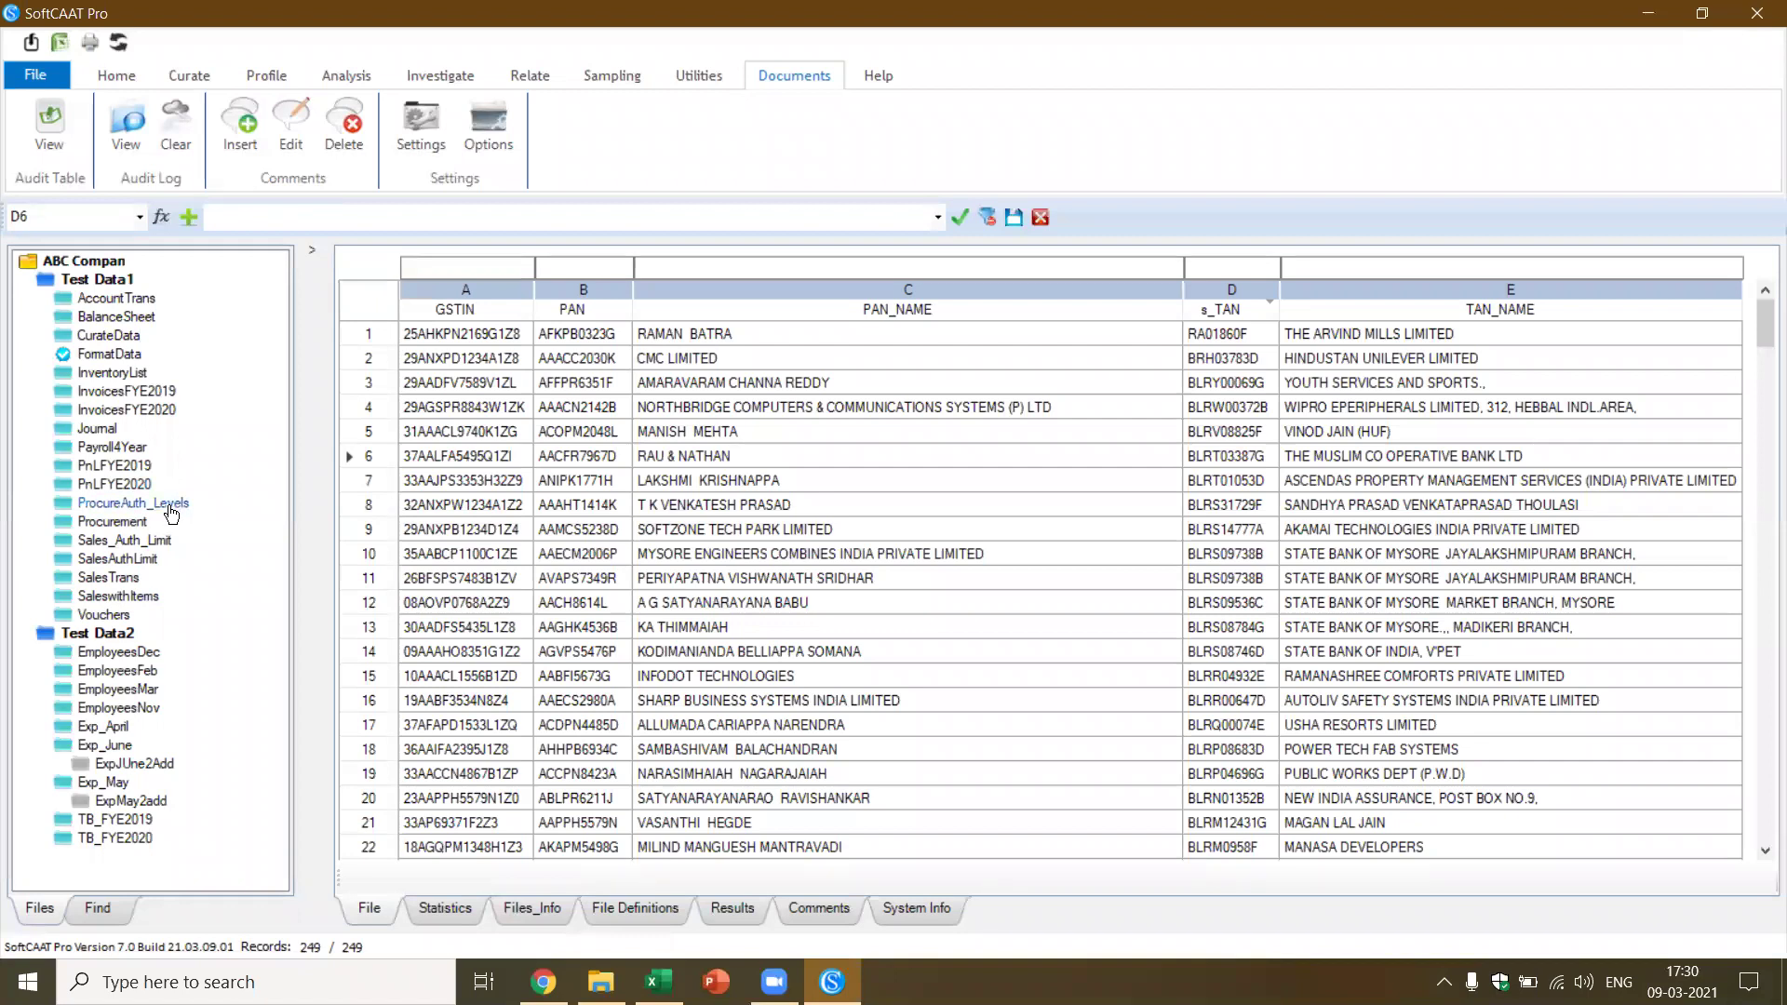
left_click(109, 578)
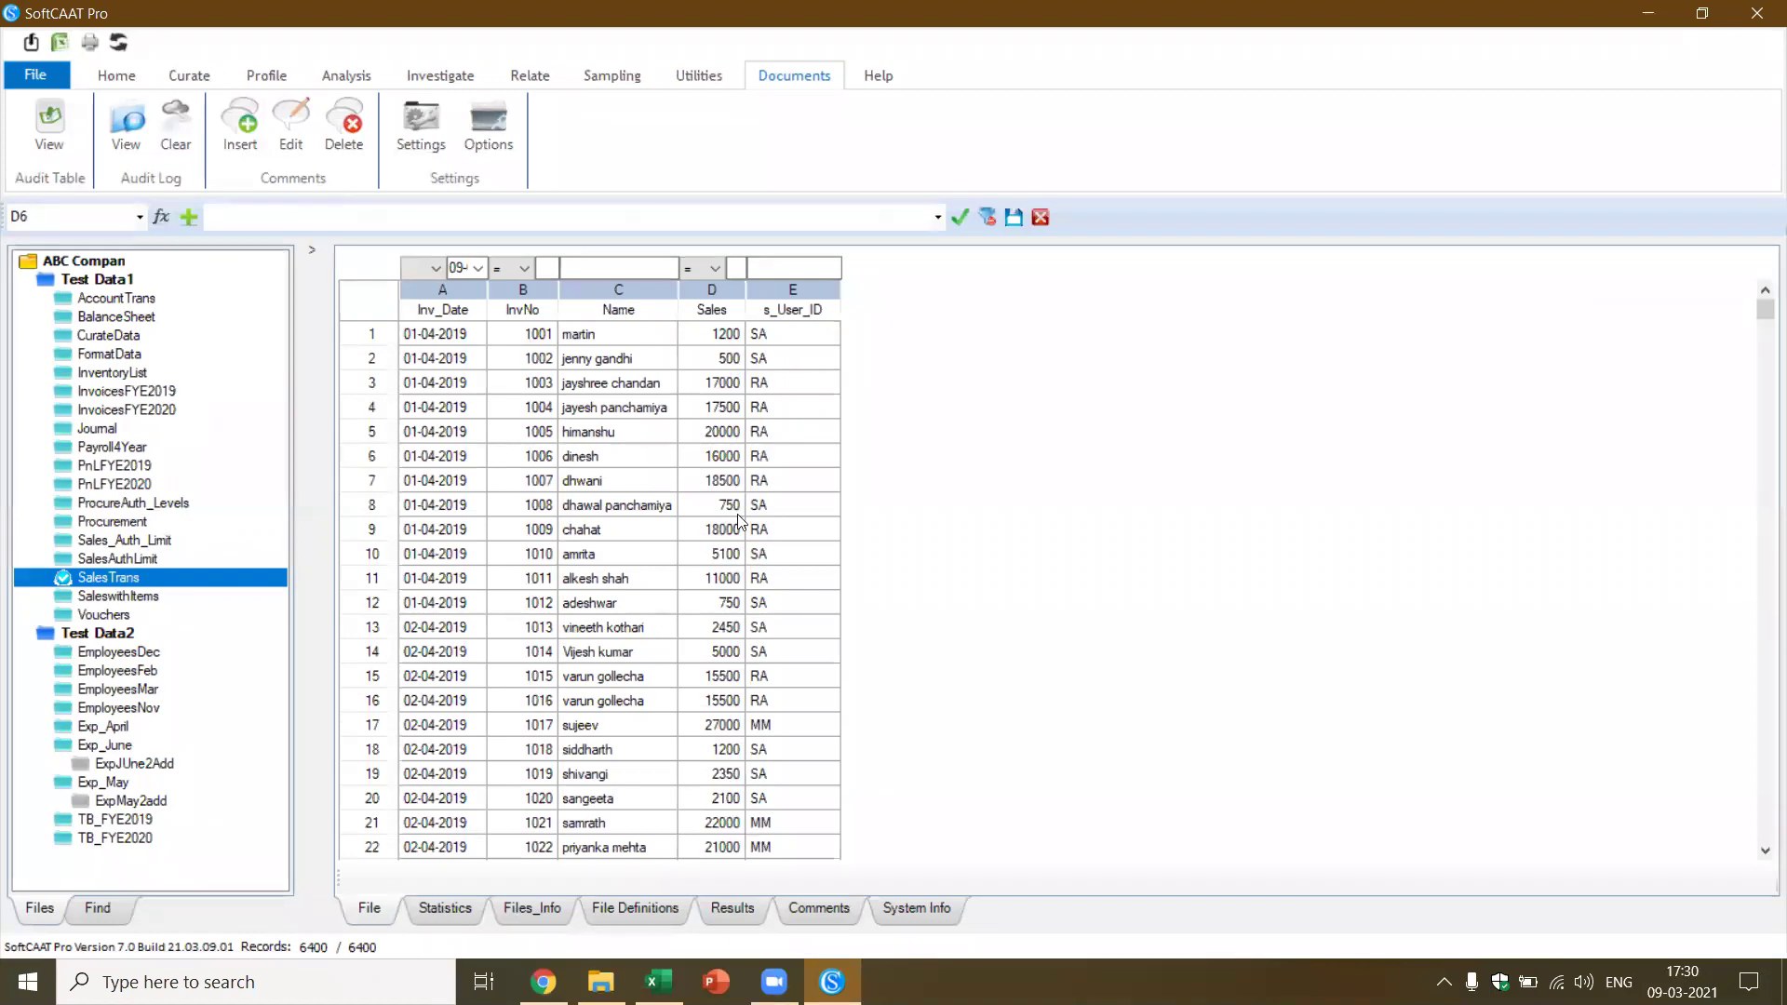
Examine the SalesTrans statistics for the date, numeric and character fields, including the extracted records of the April population
left_click(463, 912)
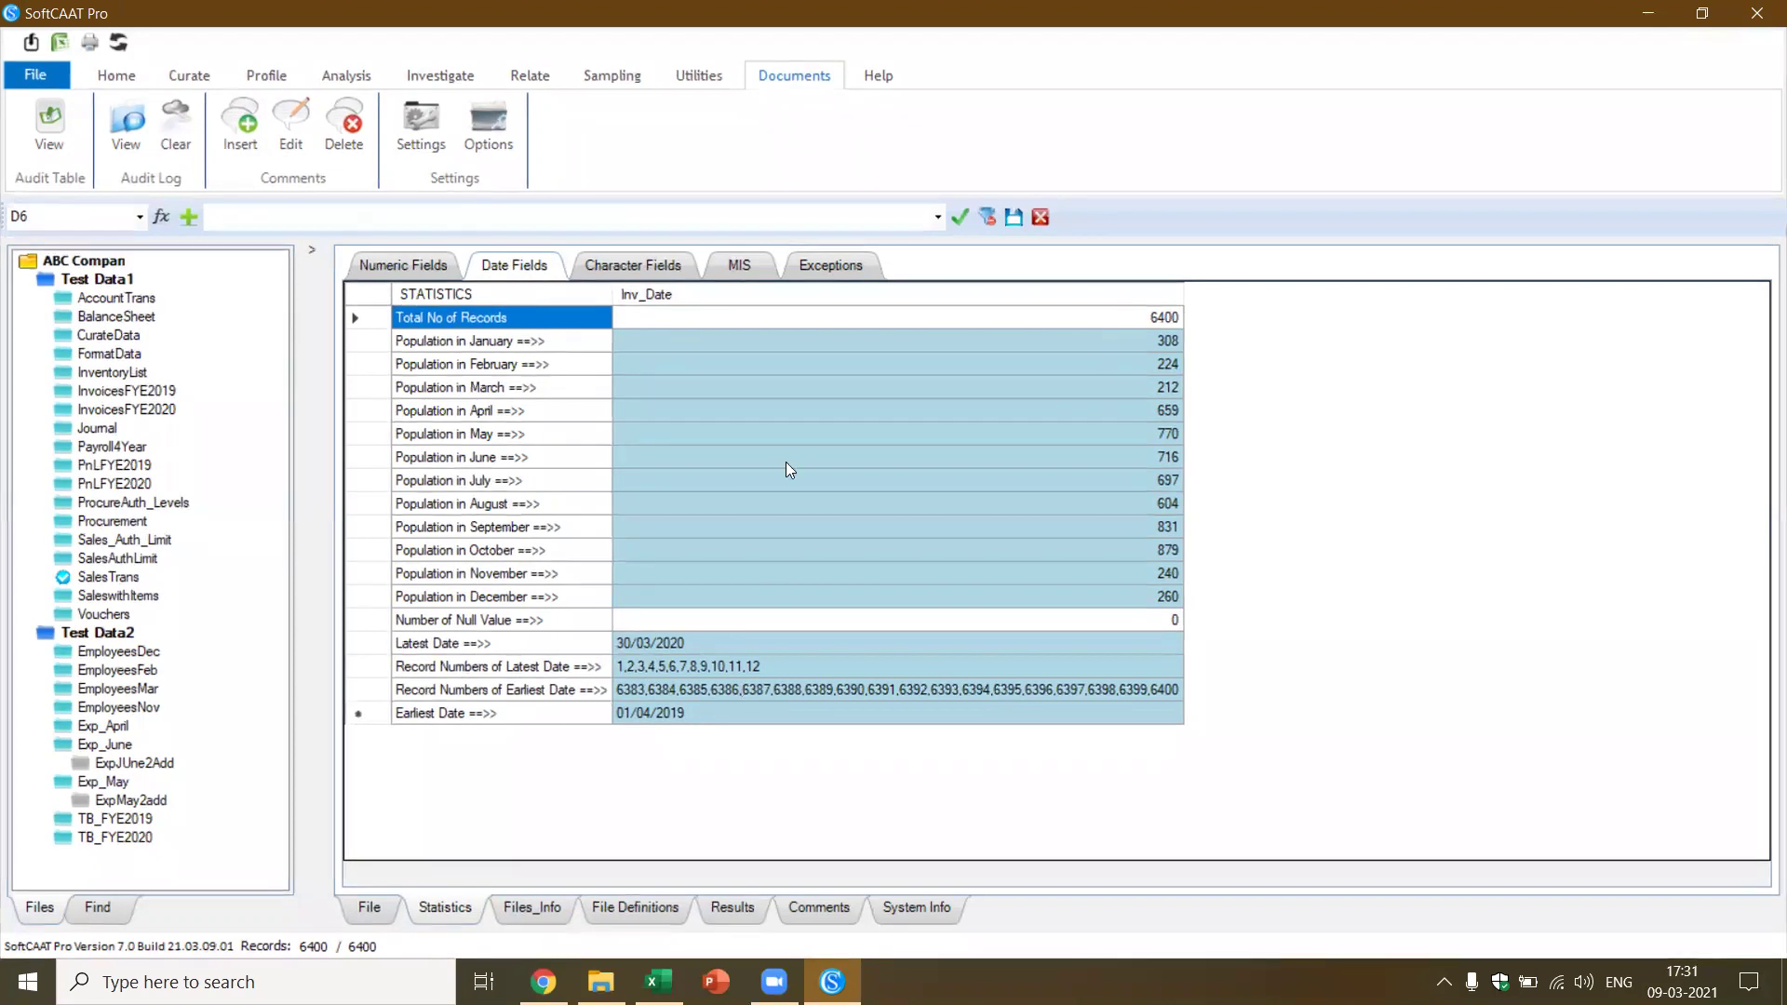
left_click(816, 410)
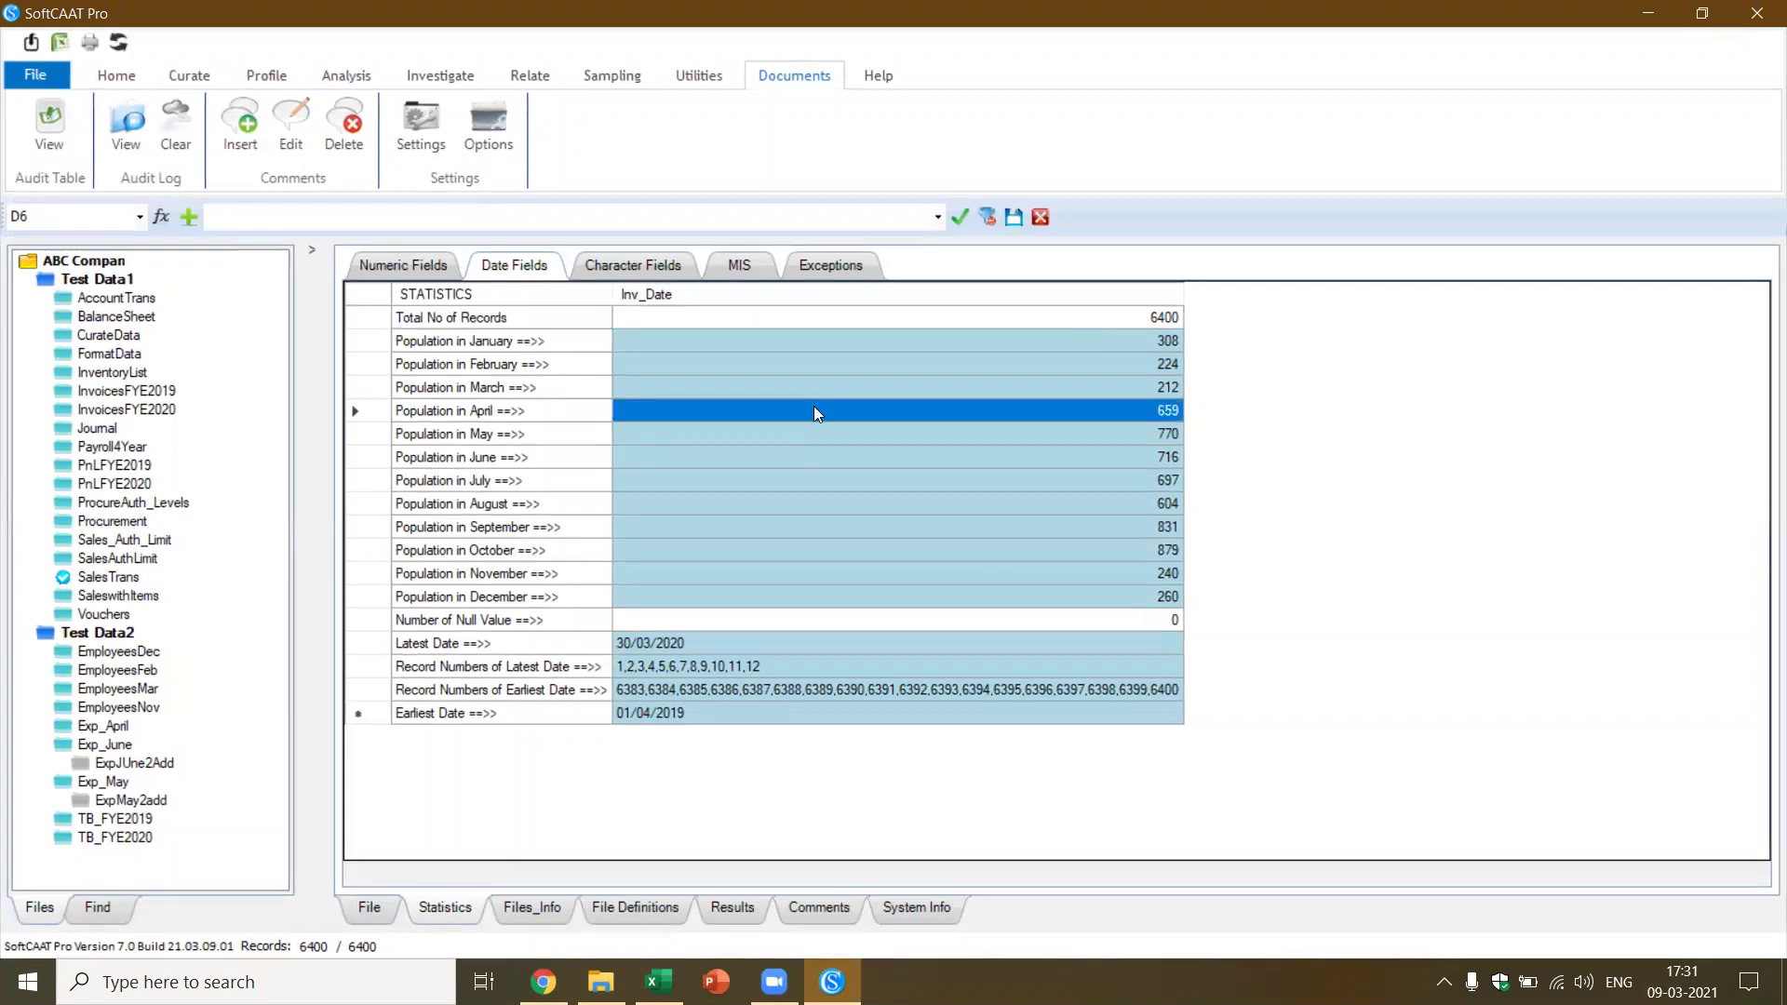
double_click(826, 411)
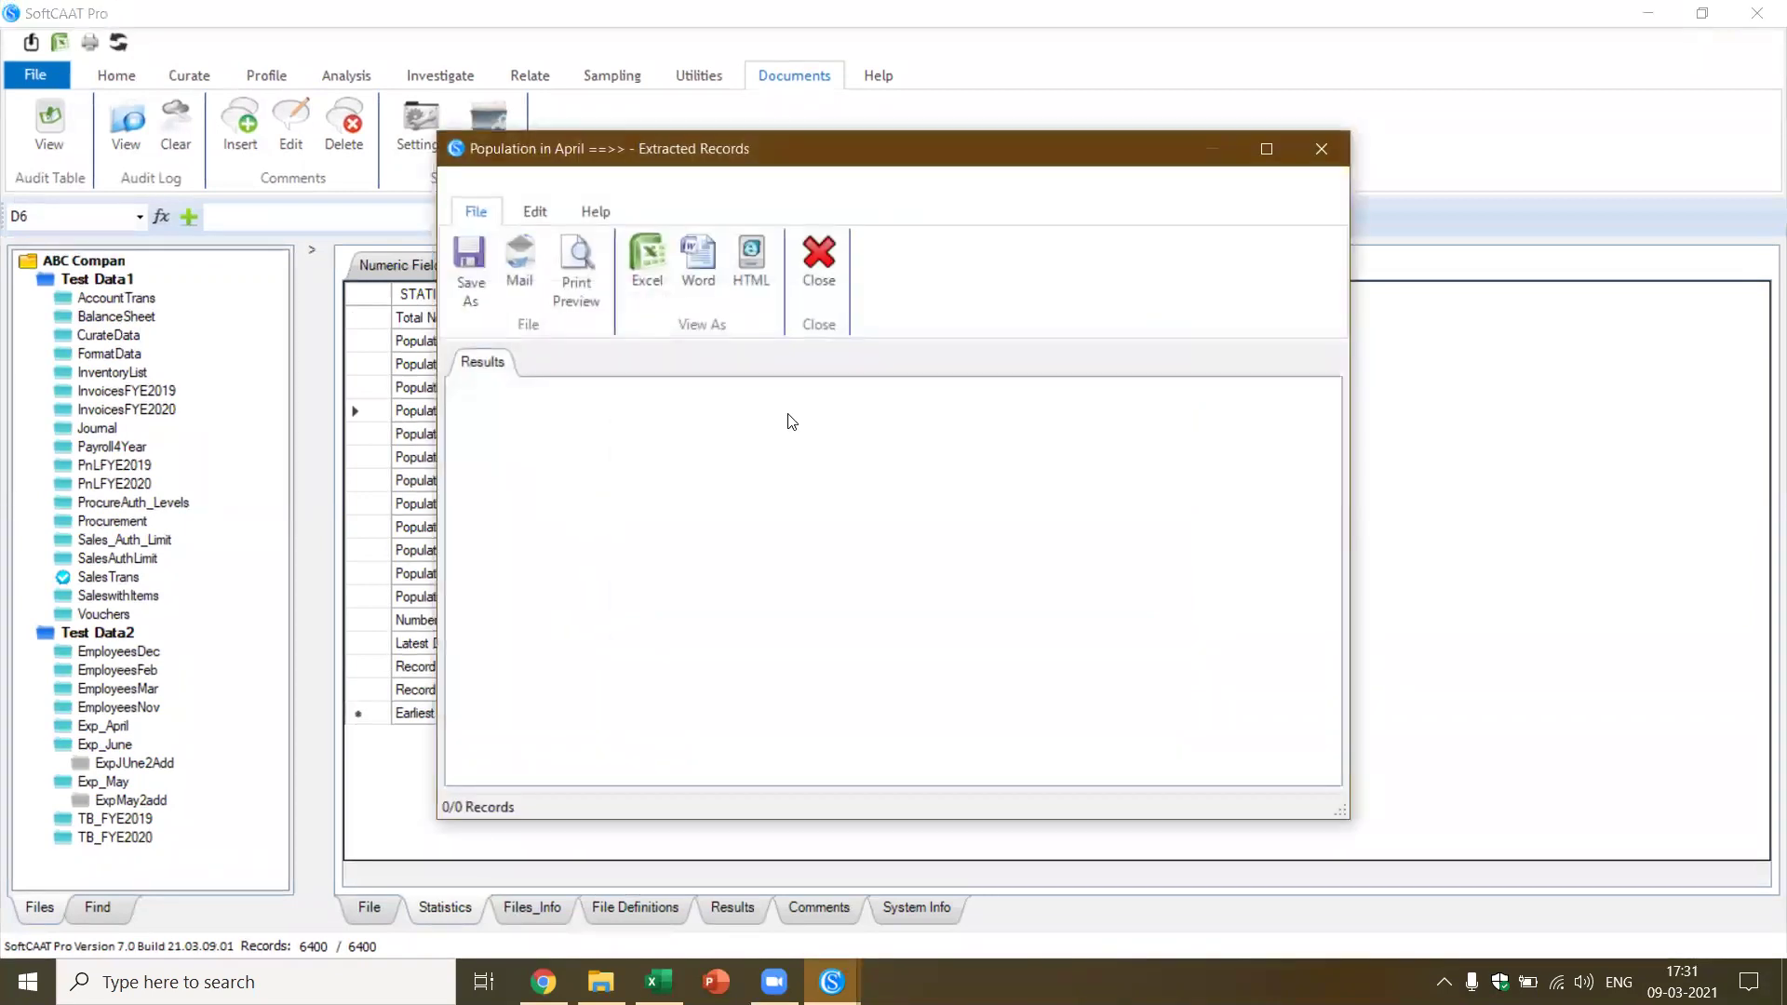
left_click(819, 274)
left_click(664, 462)
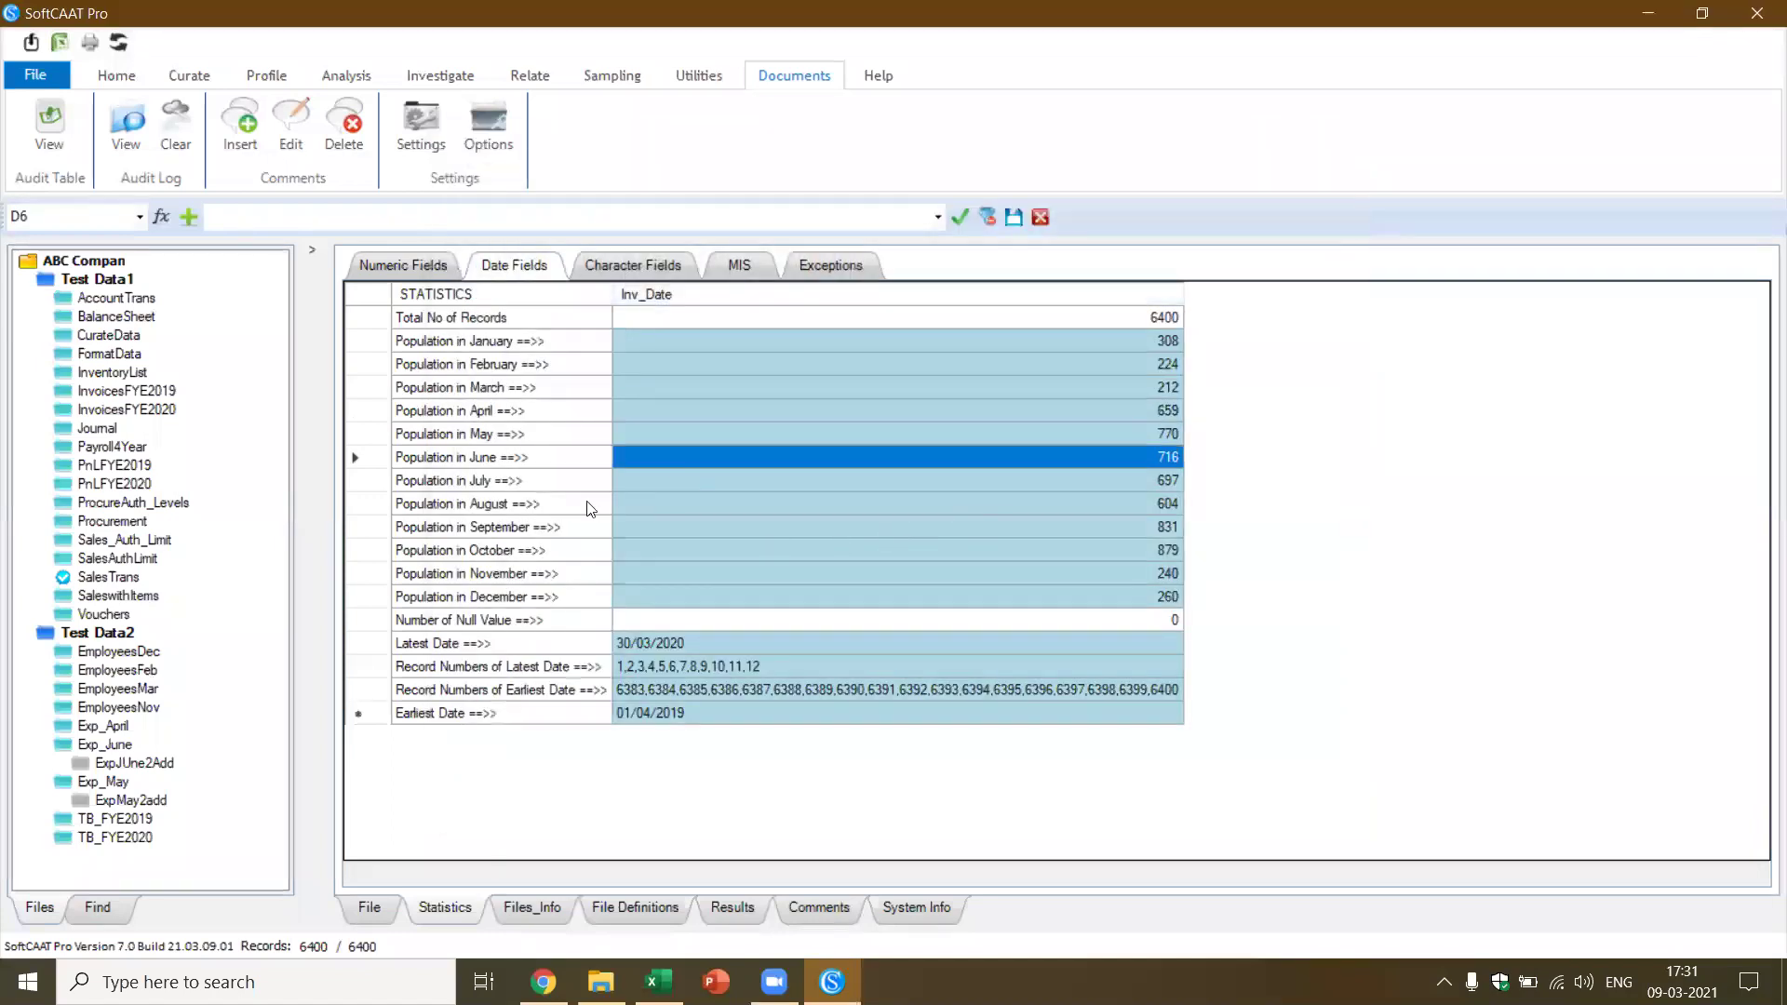
left_click(500, 462)
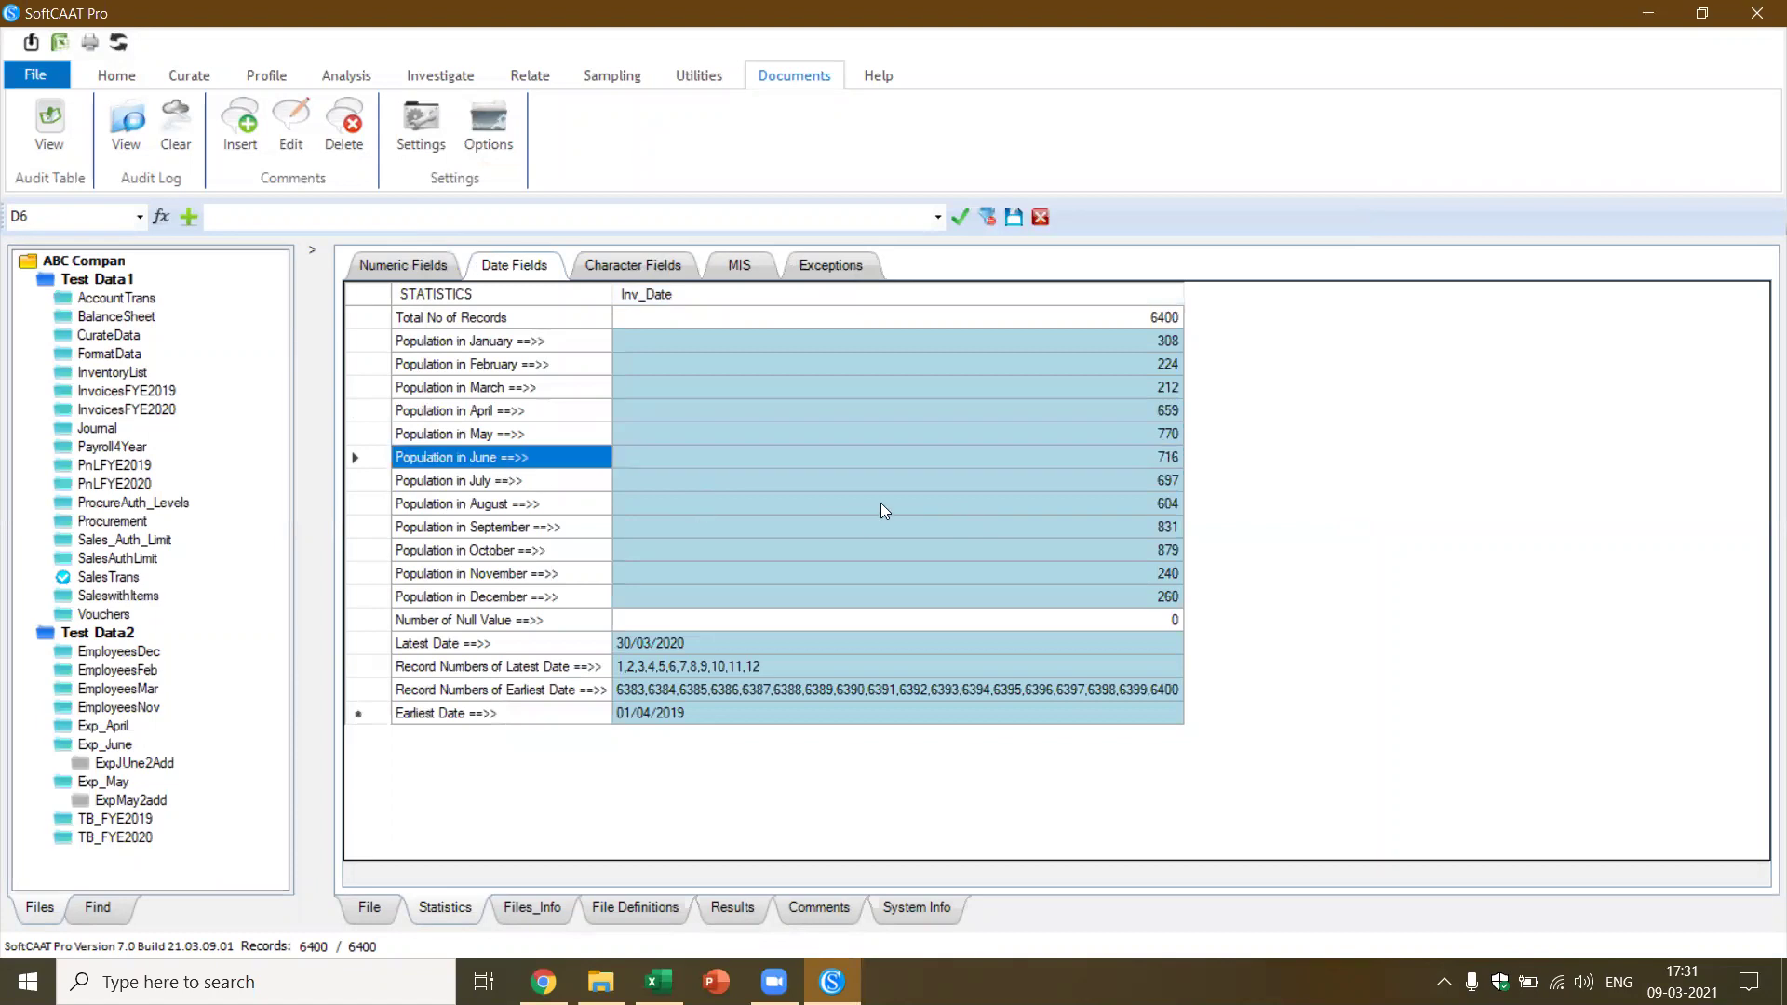
left_click(421, 267)
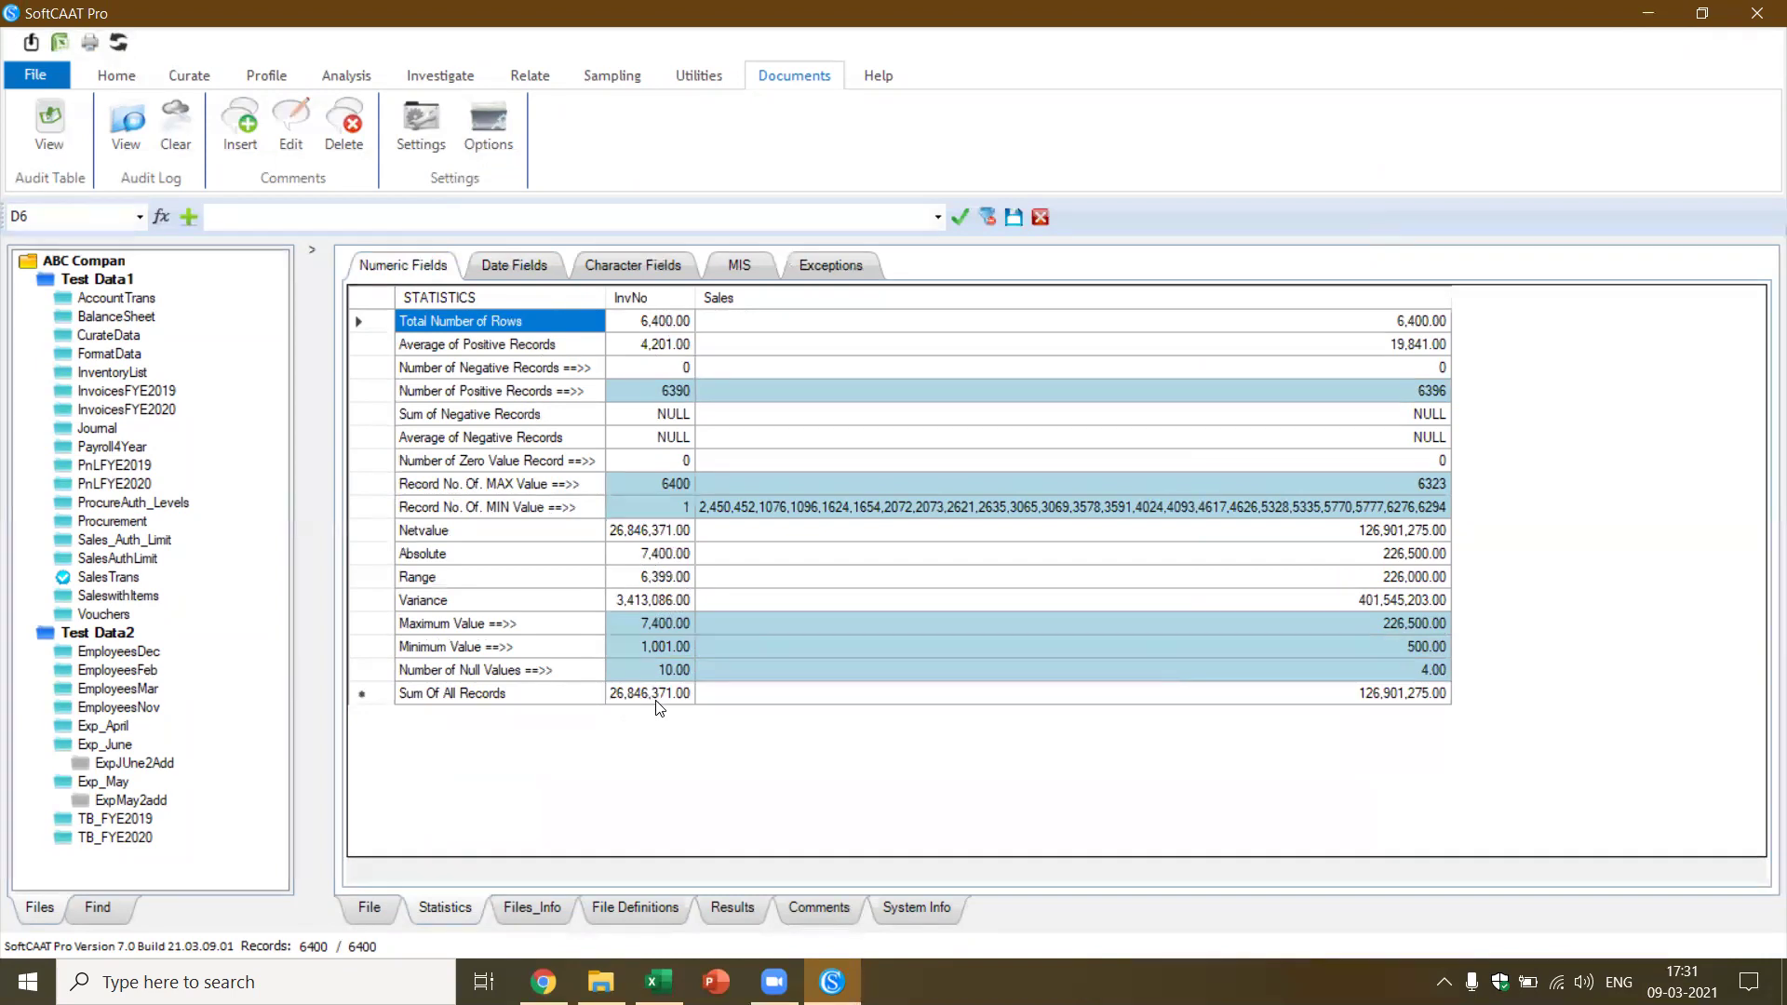
left_click(665, 268)
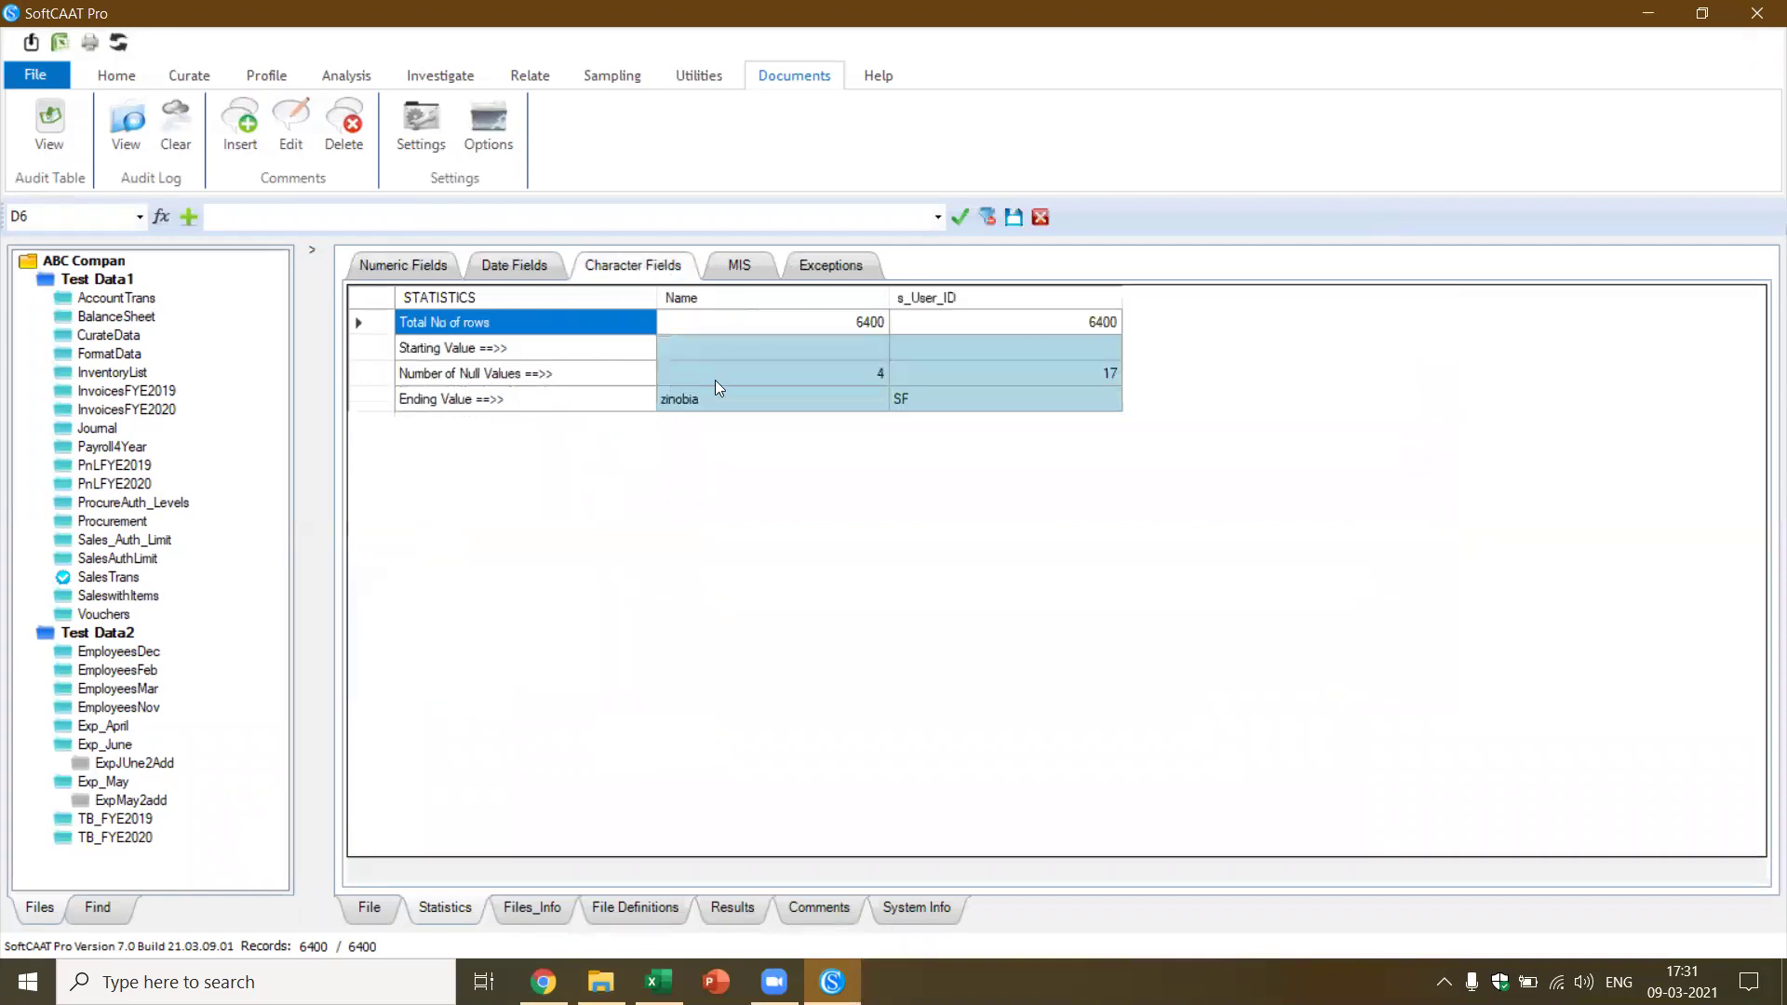
Generate the MIS summary of Sales by Inv_Date and view it by date, month, quarter and year
left_click(755, 282)
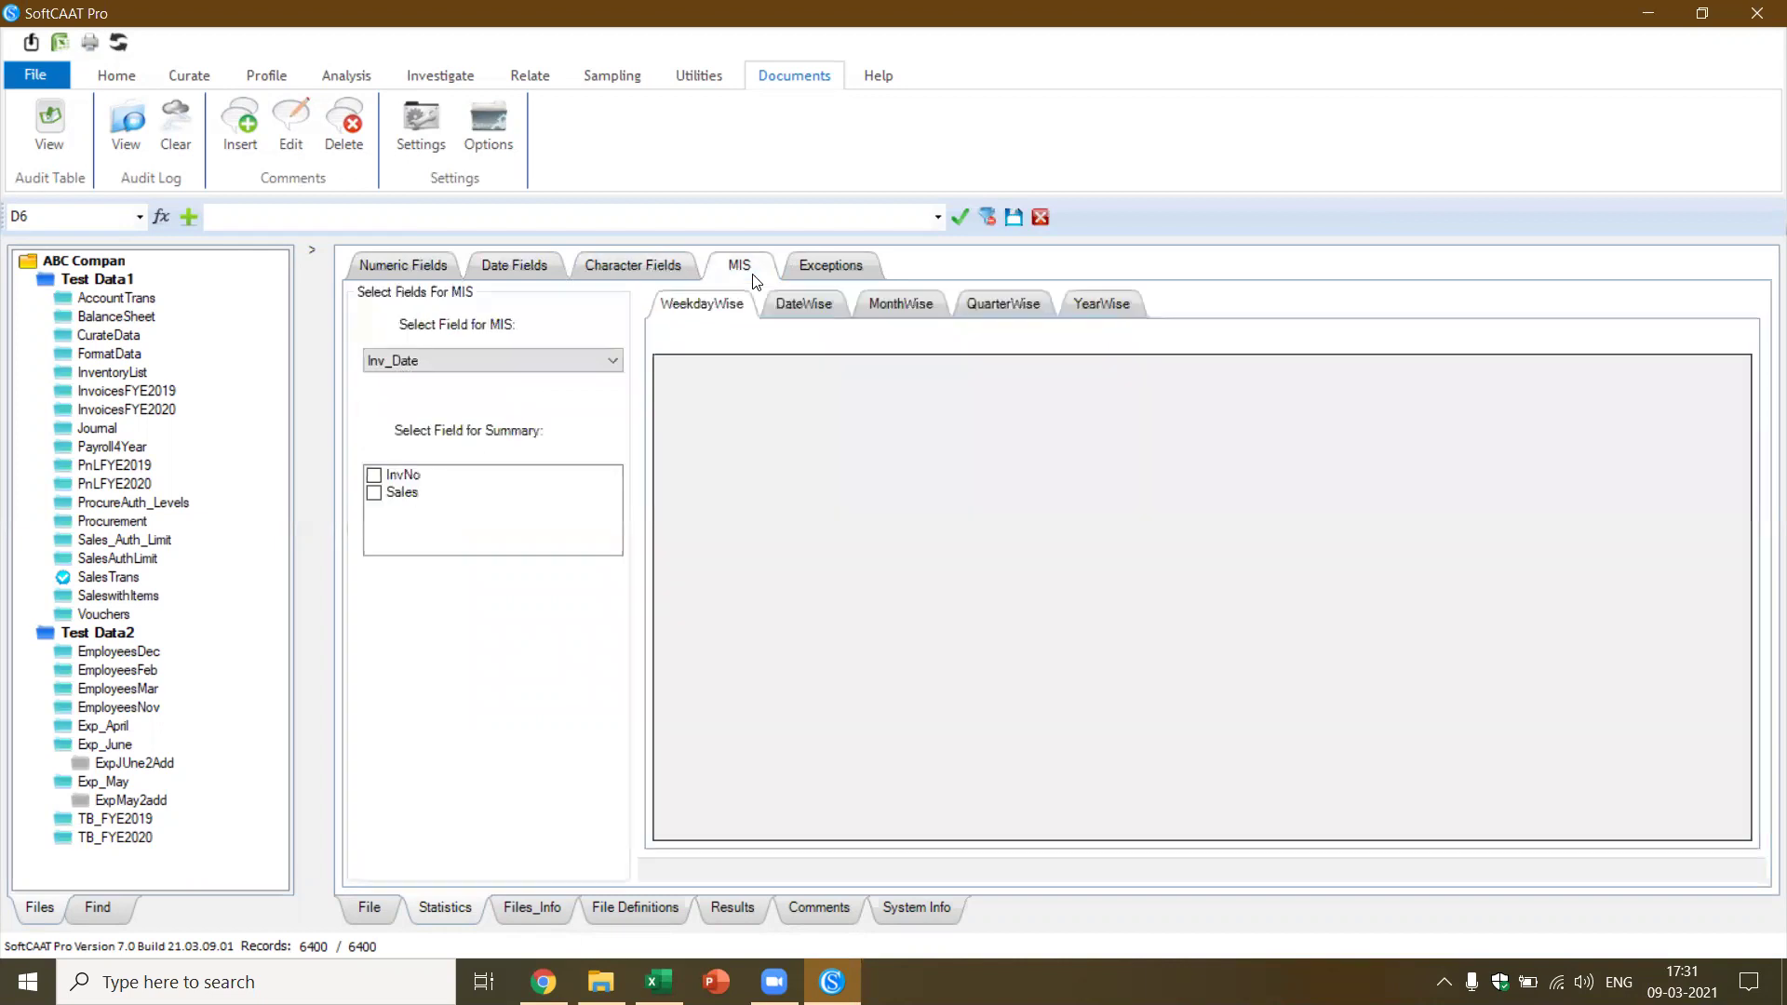
left_click(388, 493)
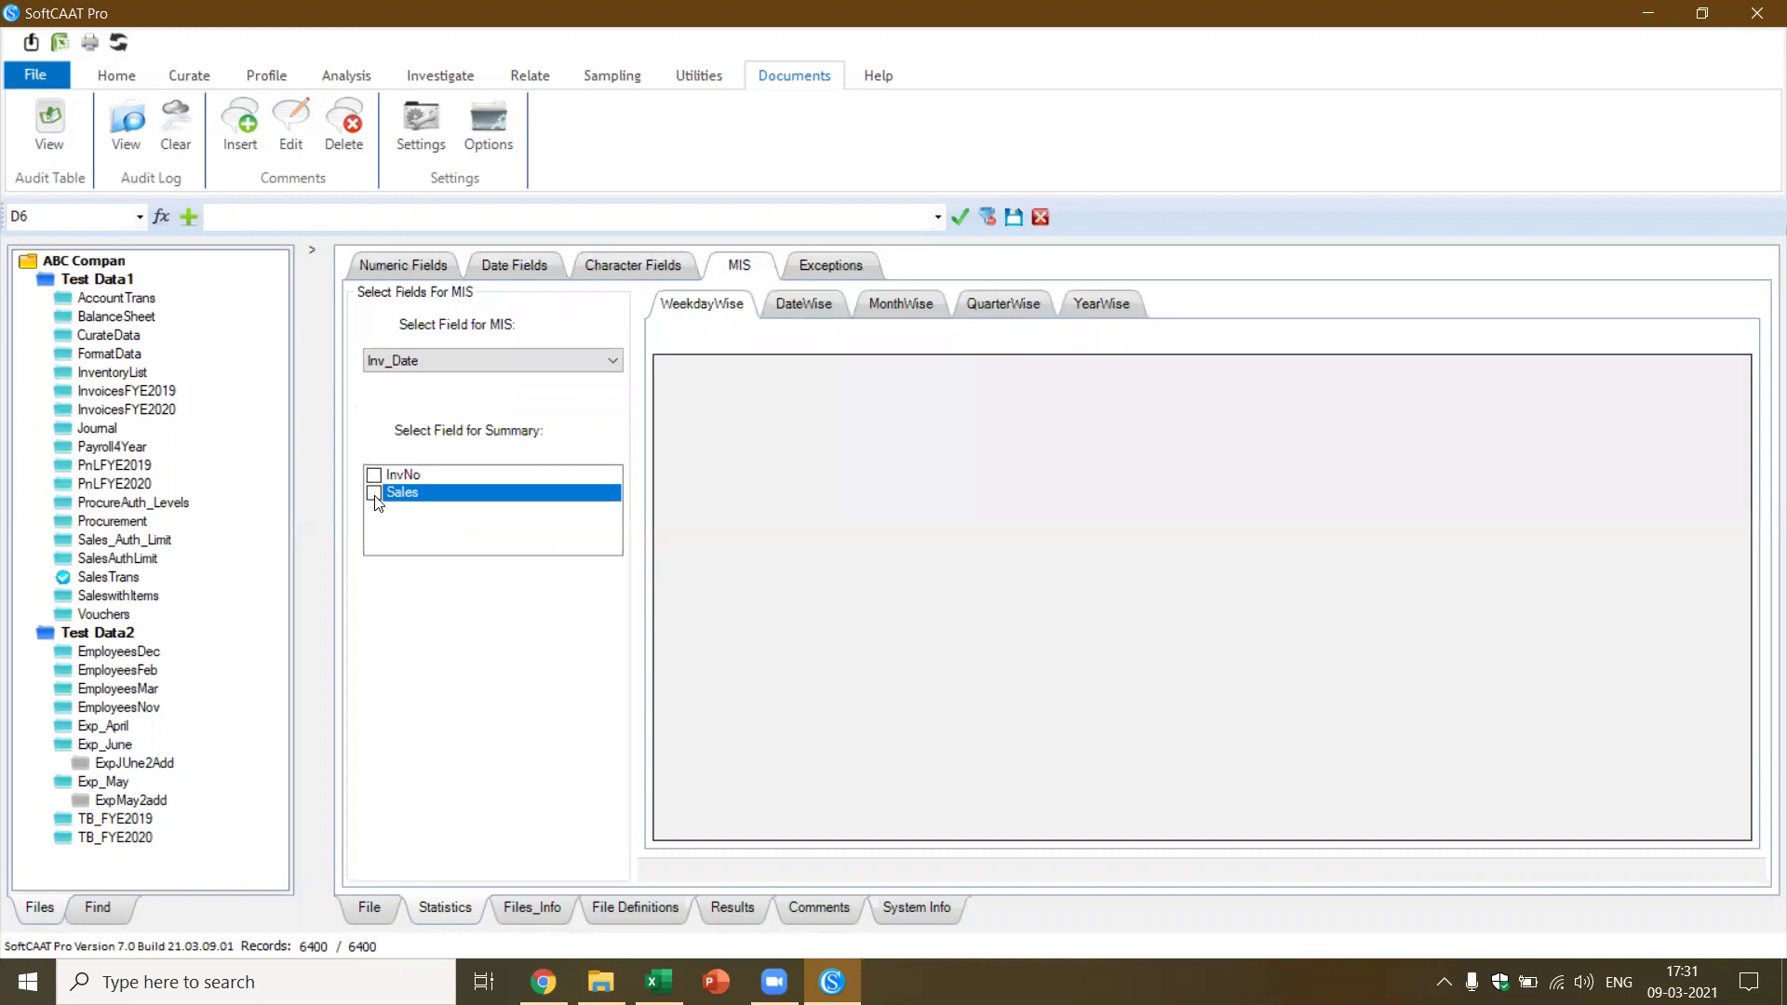
left_click(374, 493)
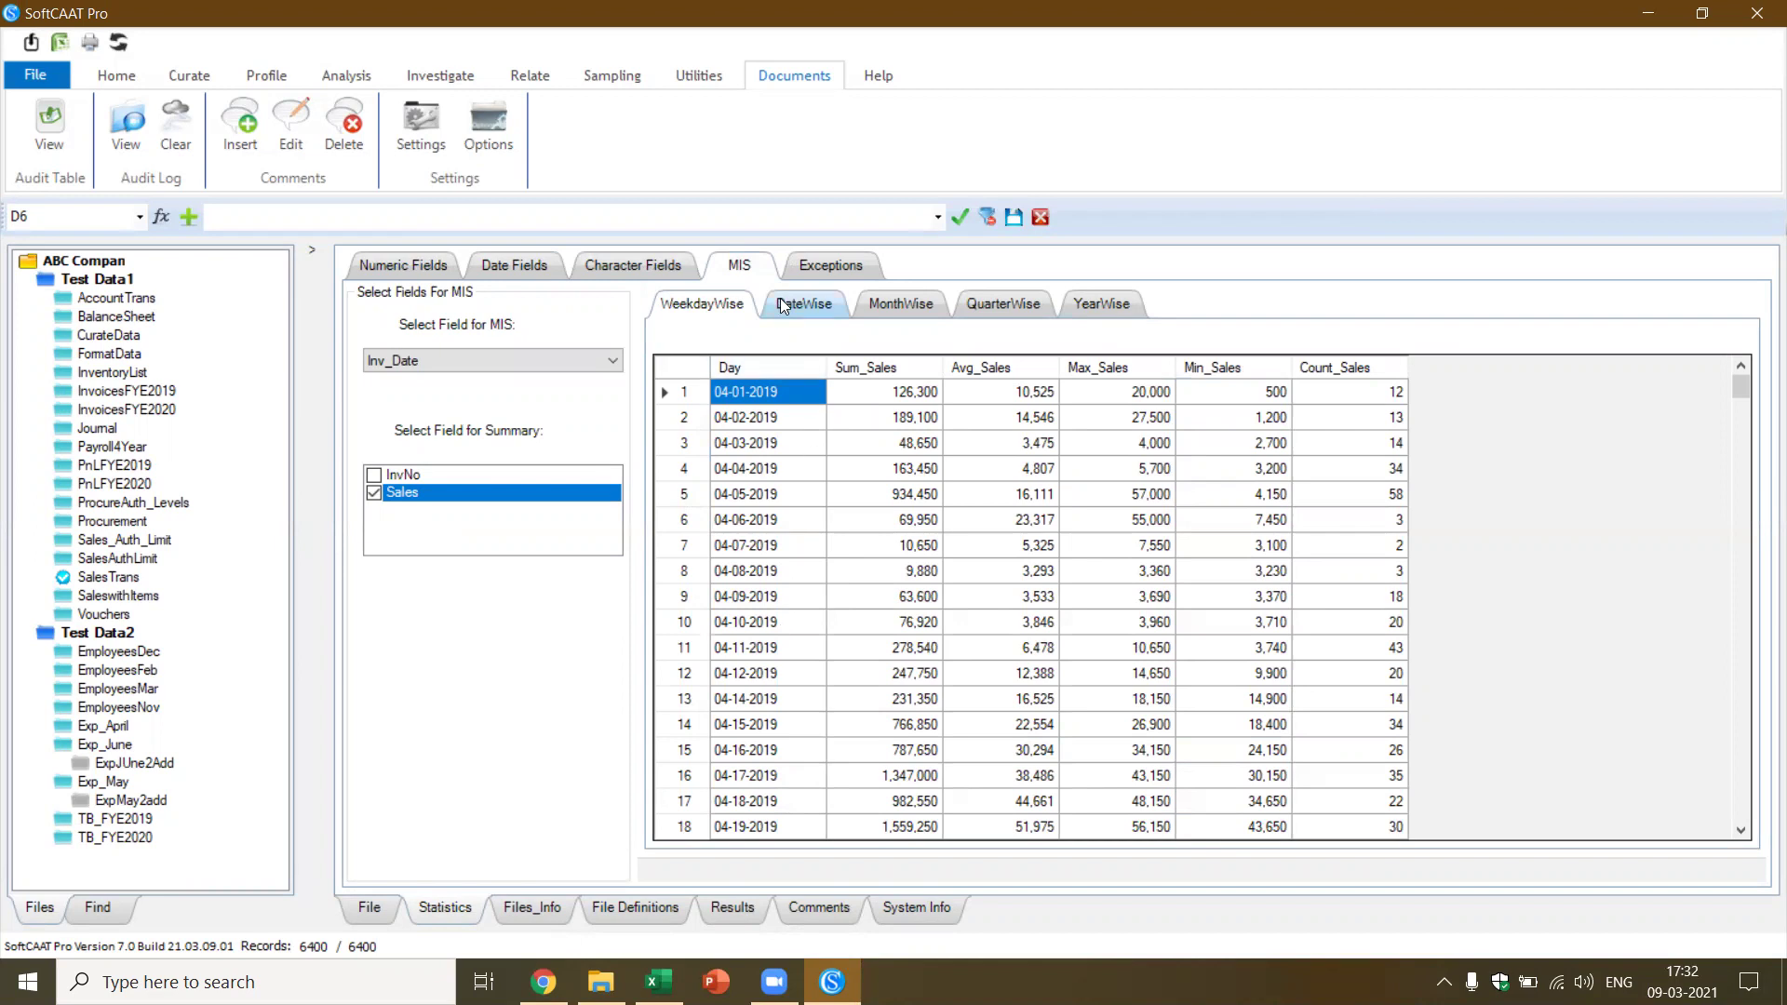
left_click(806, 309)
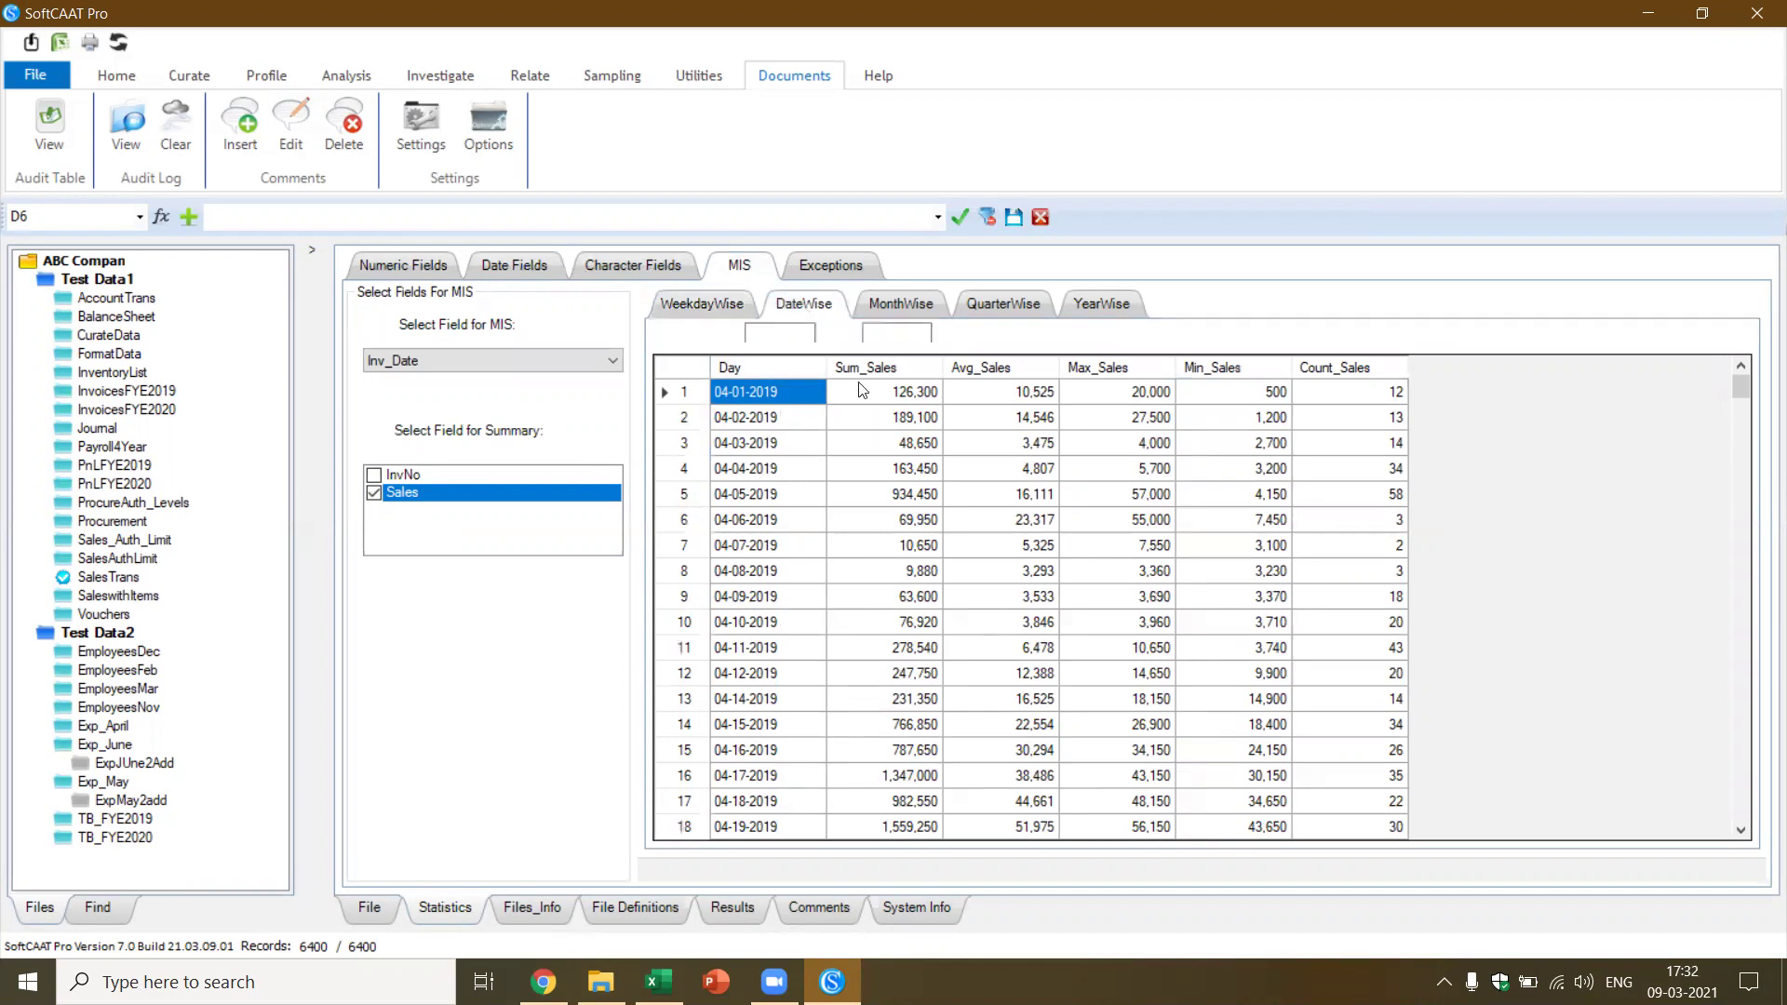
left_click(902, 304)
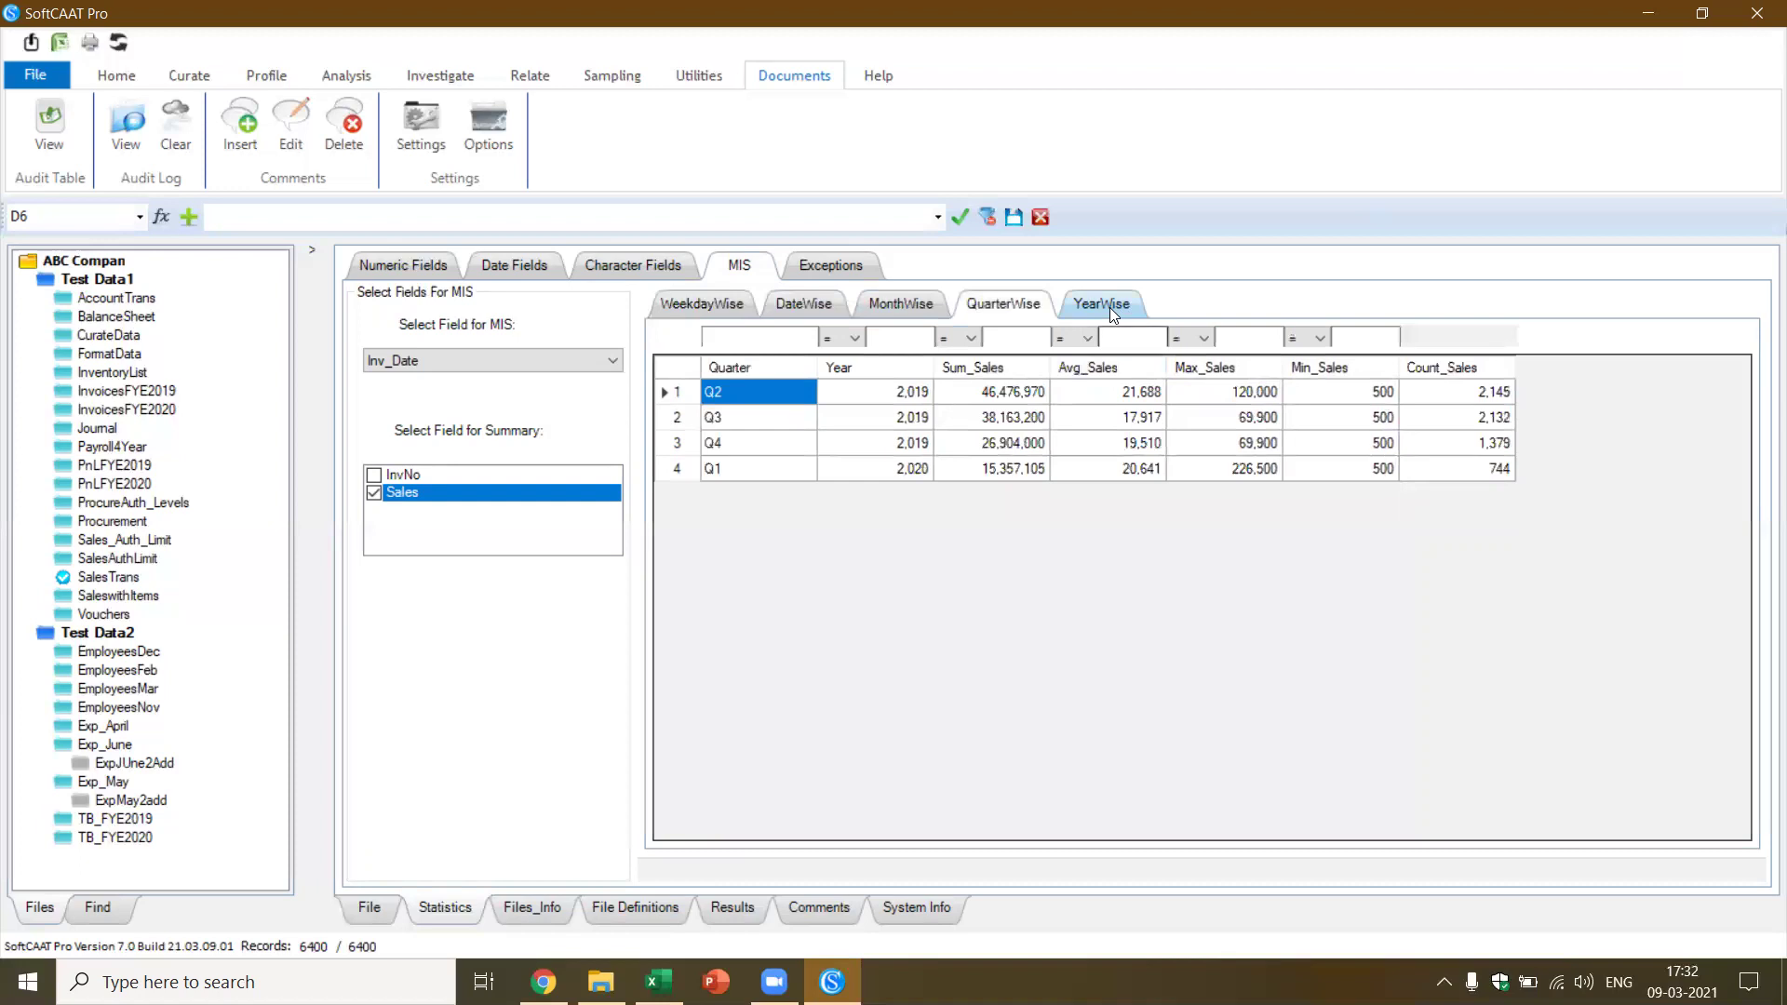
left_click(1110, 307)
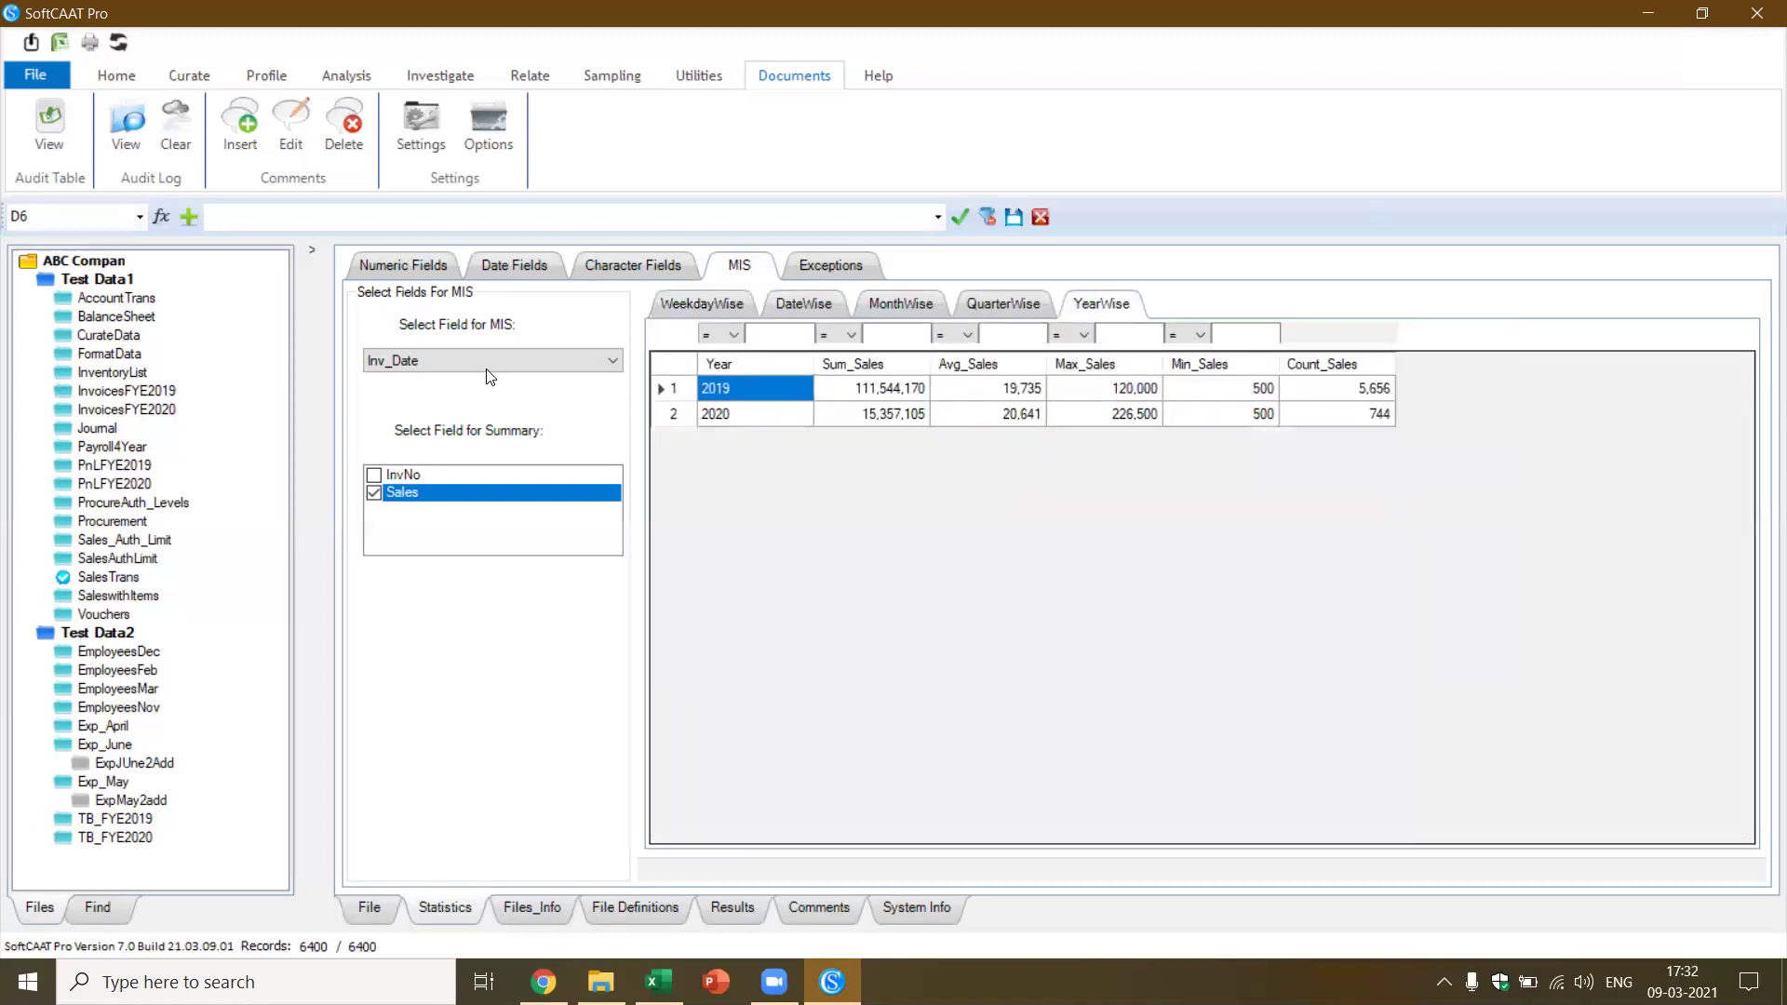
Return to the table data view and open the Journal table from Test Data1
left_click(371, 909)
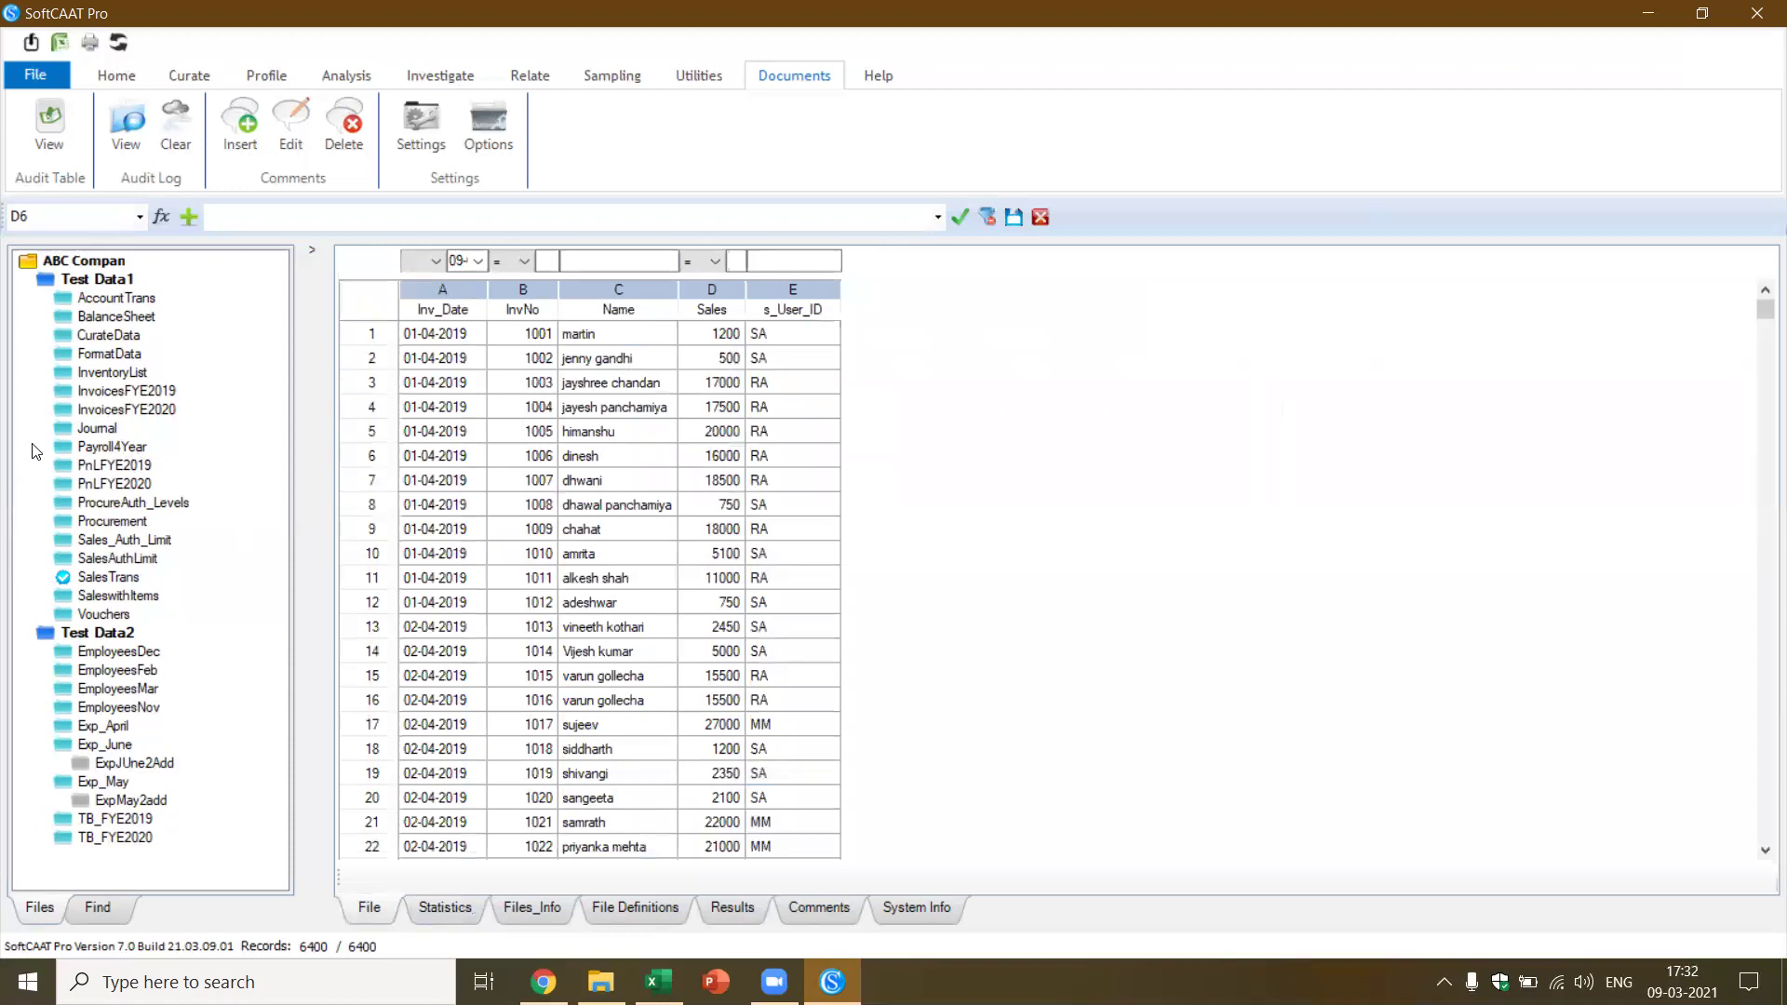
double_click(93, 462)
double_click(98, 430)
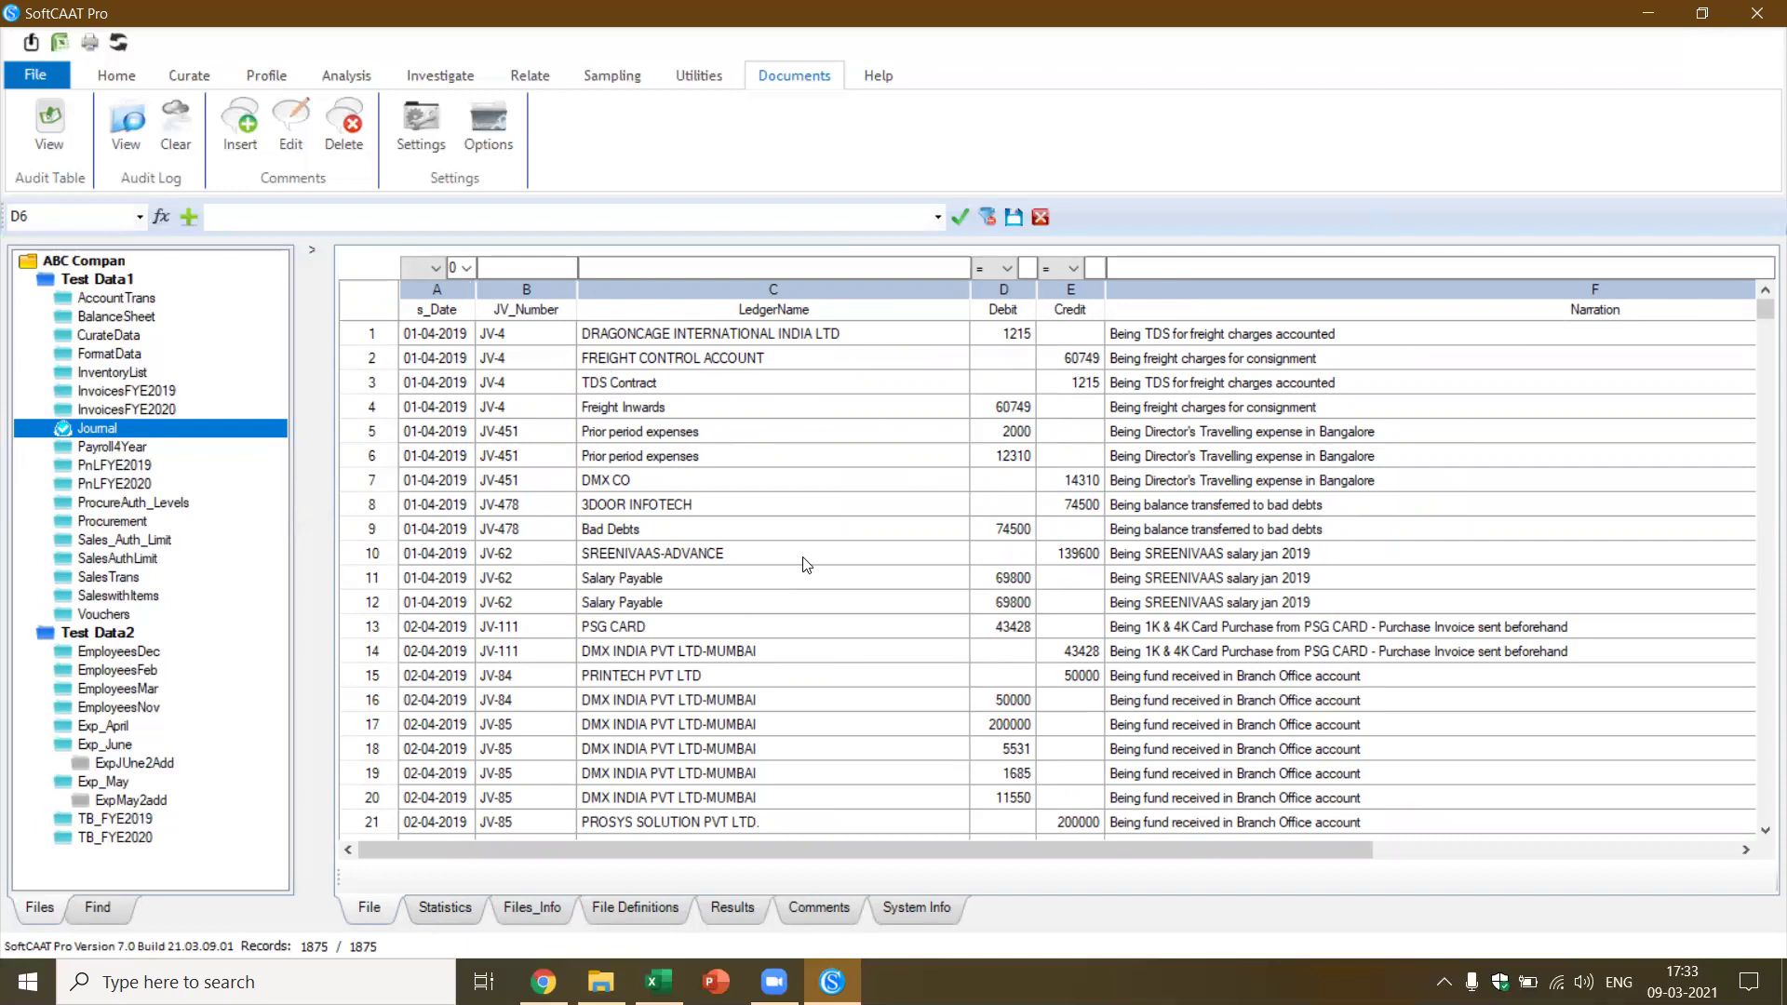
Examine the Journal table's statistics for the Debit and Credit fields and the s_Date field
left_click(454, 905)
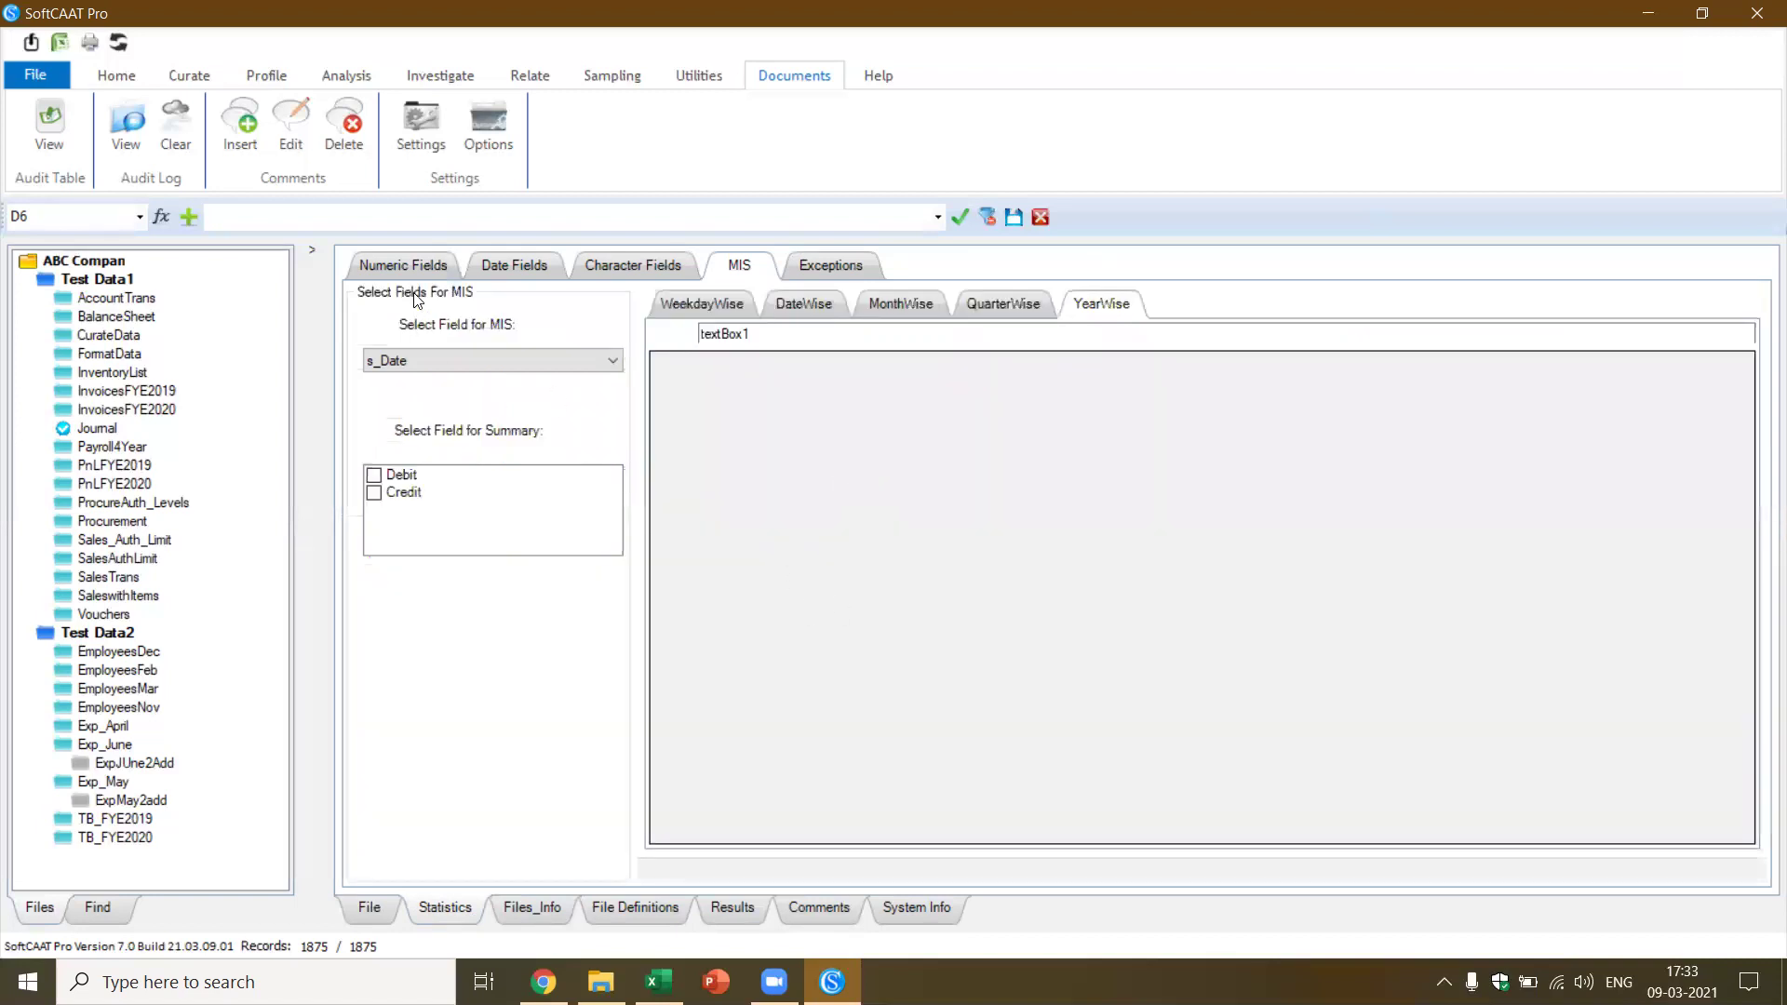
left_click(414, 269)
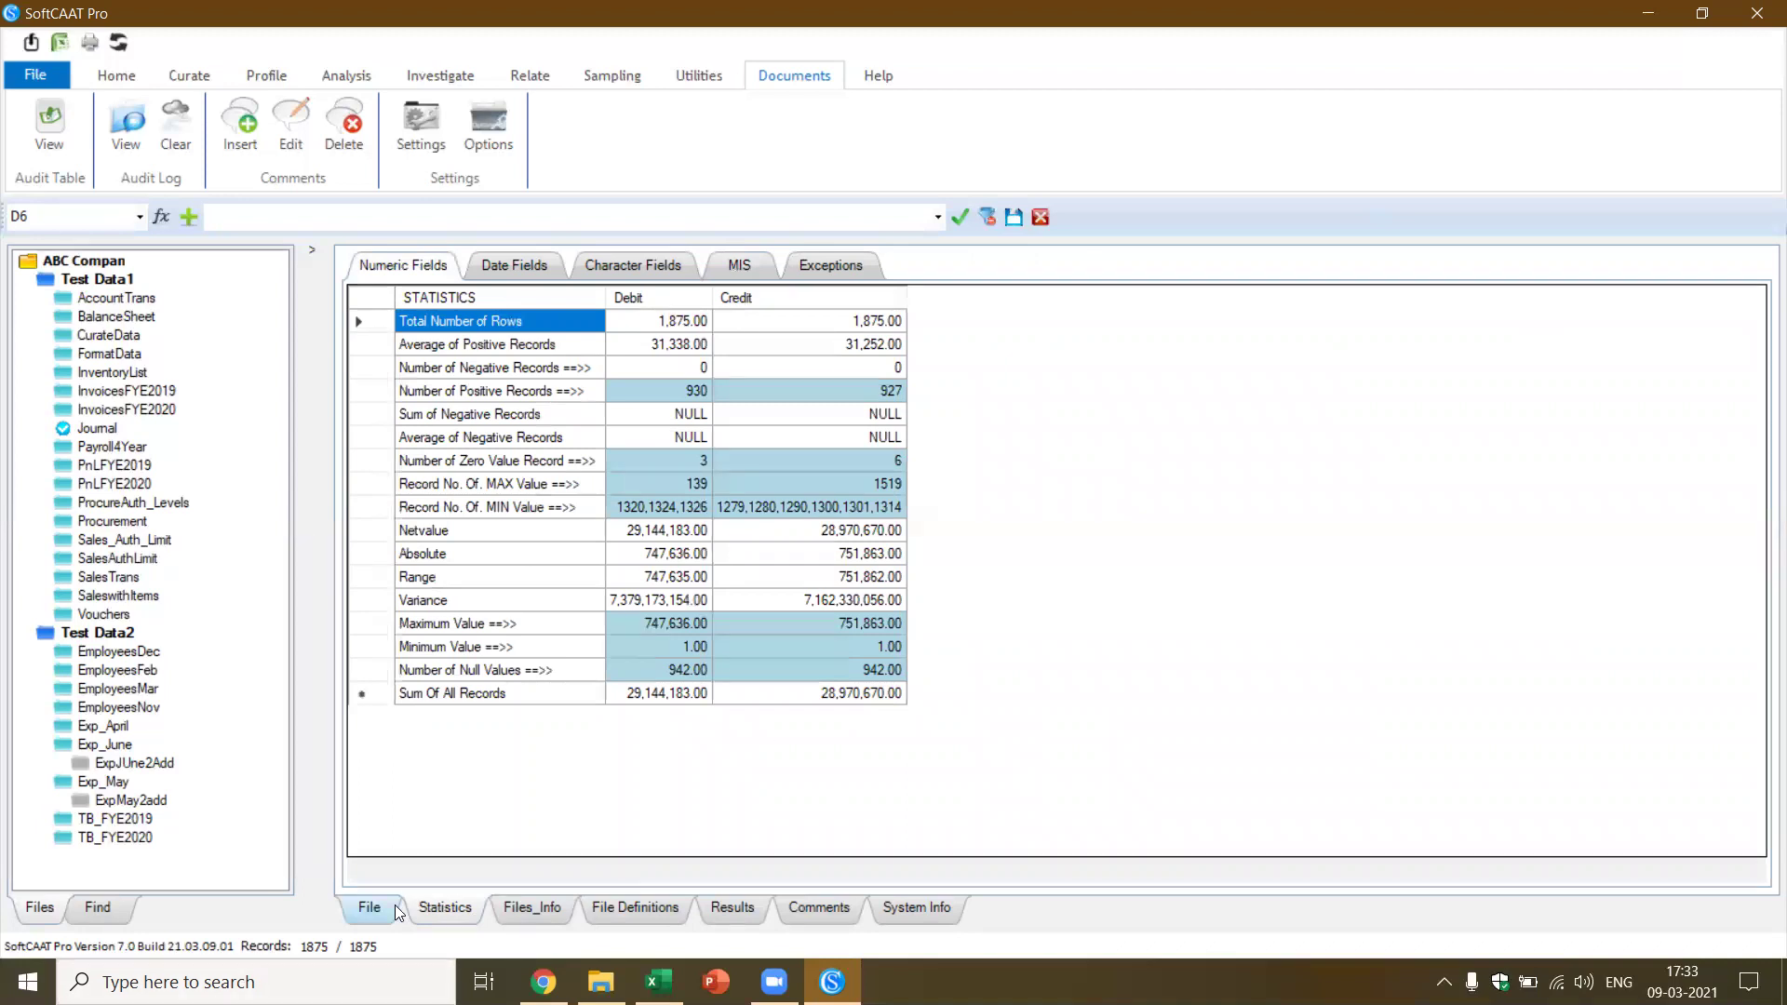
left_click(523, 264)
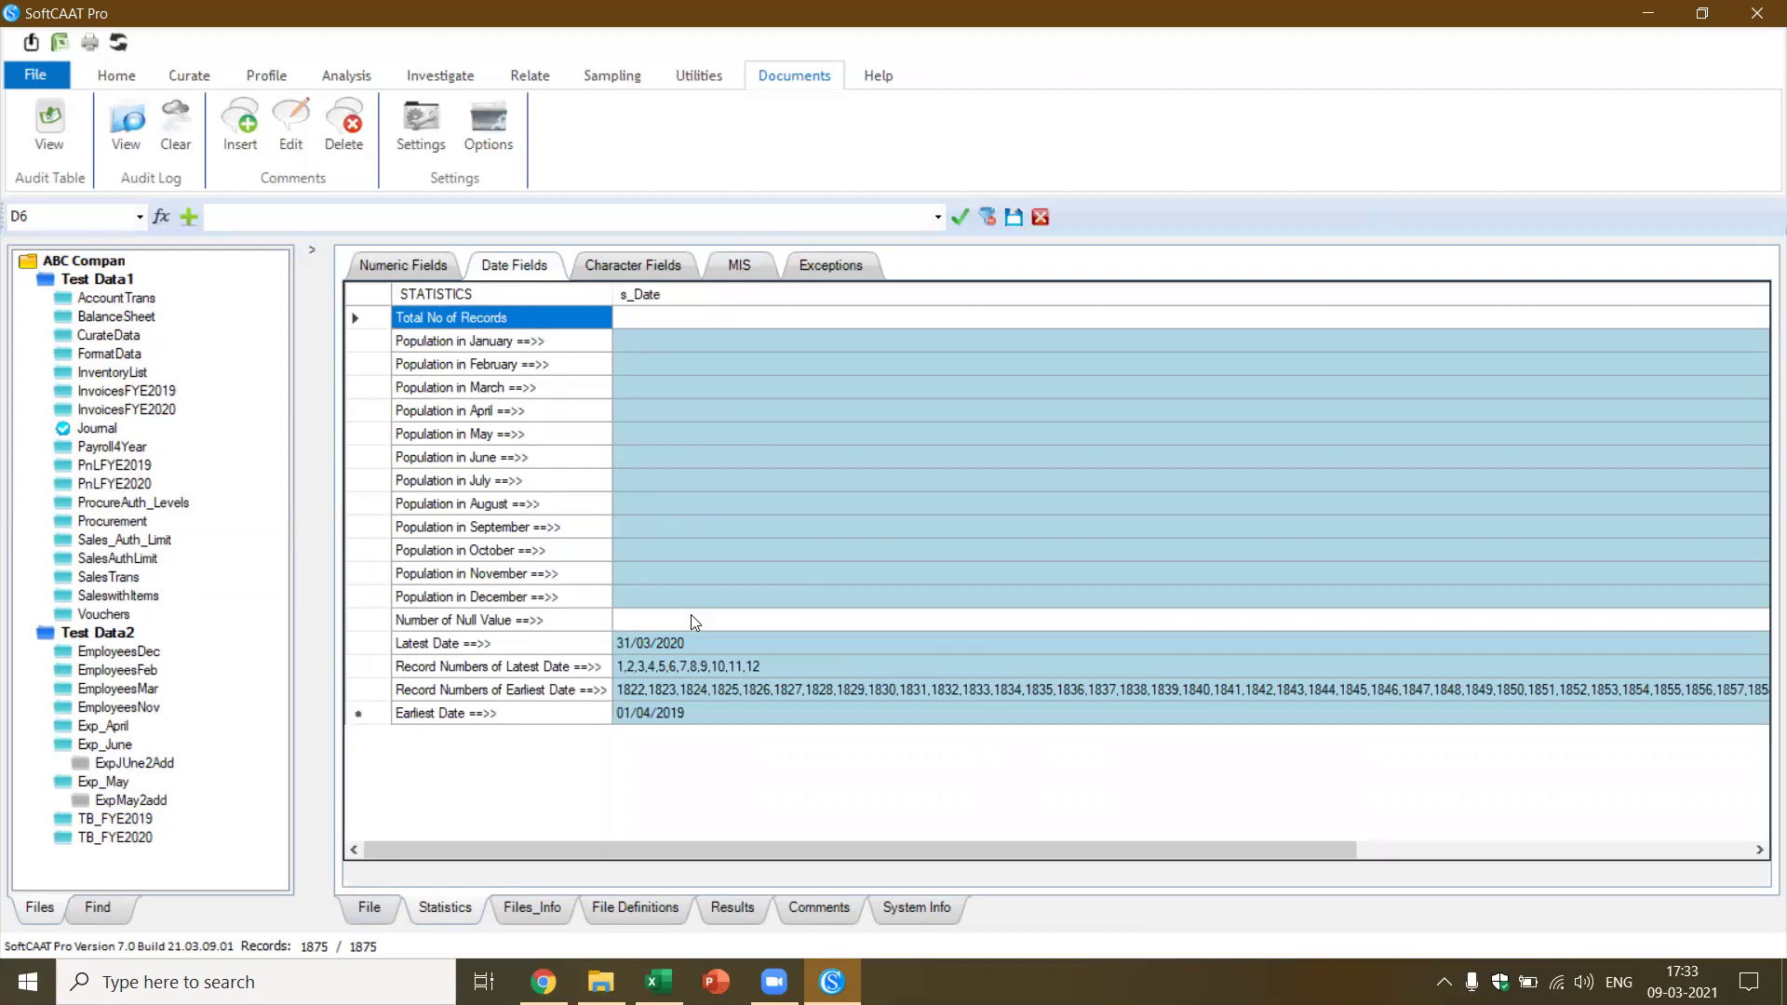
left_click(392, 270)
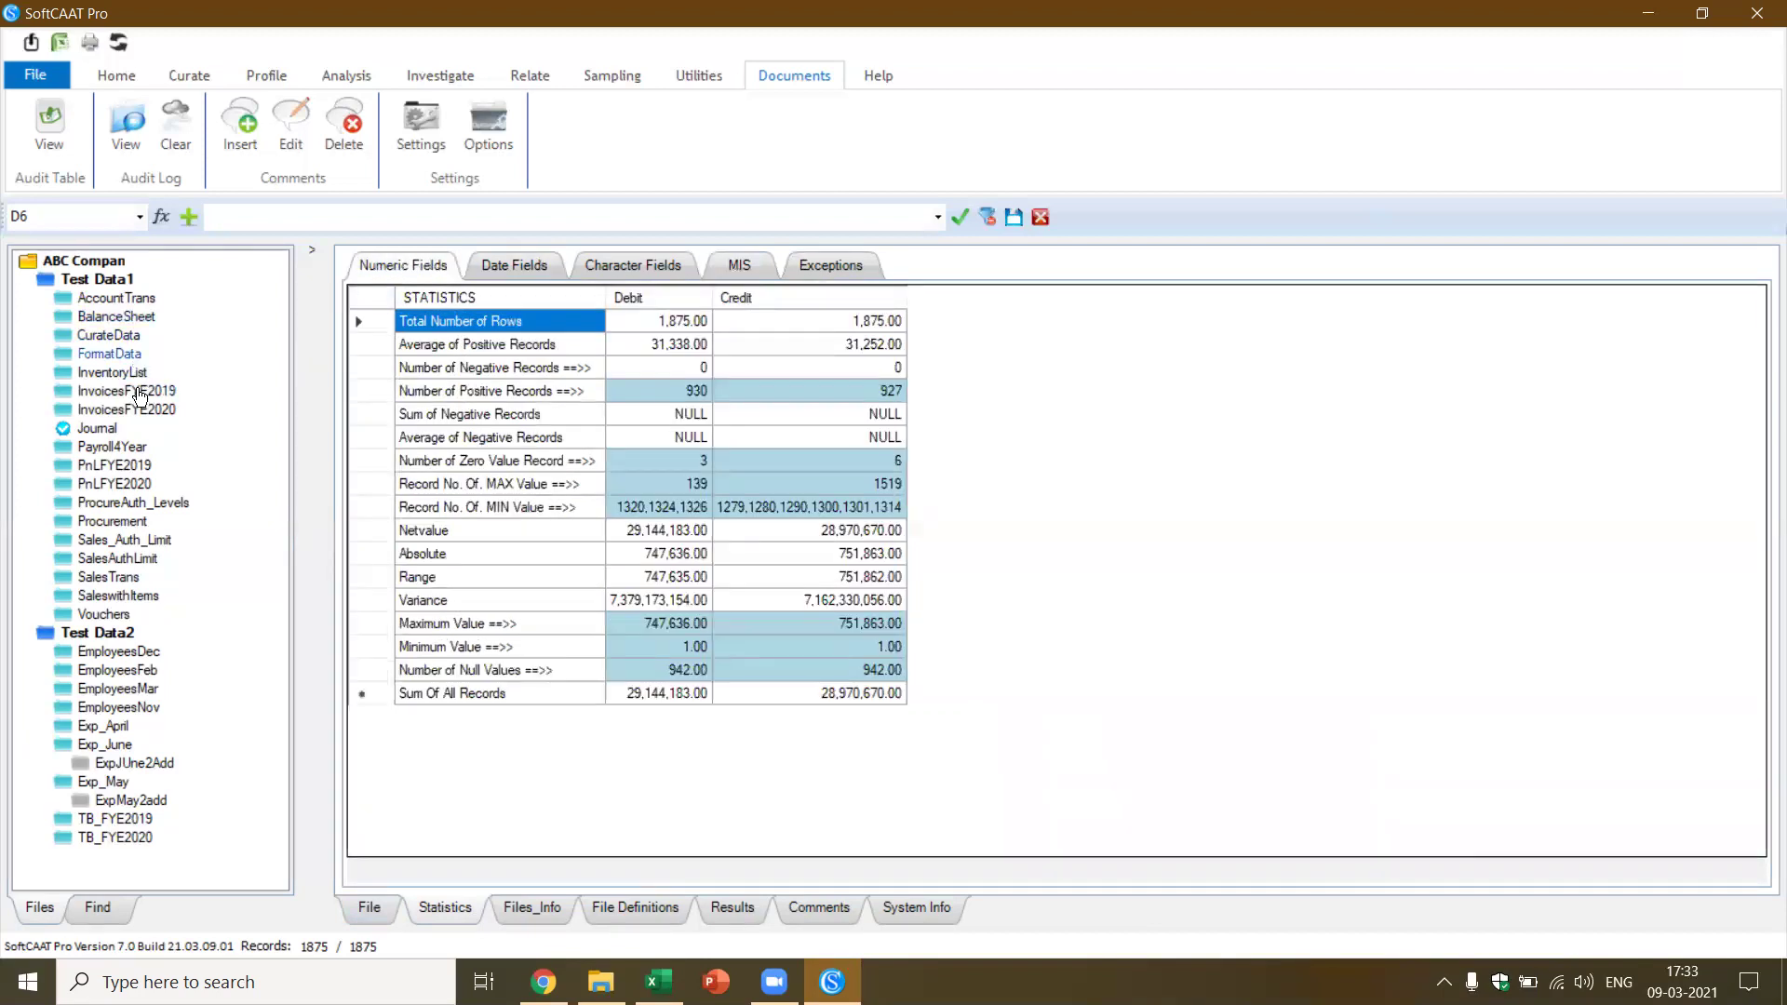
Reopen the Journal table's data and hide its Narration column
left_click(96, 428)
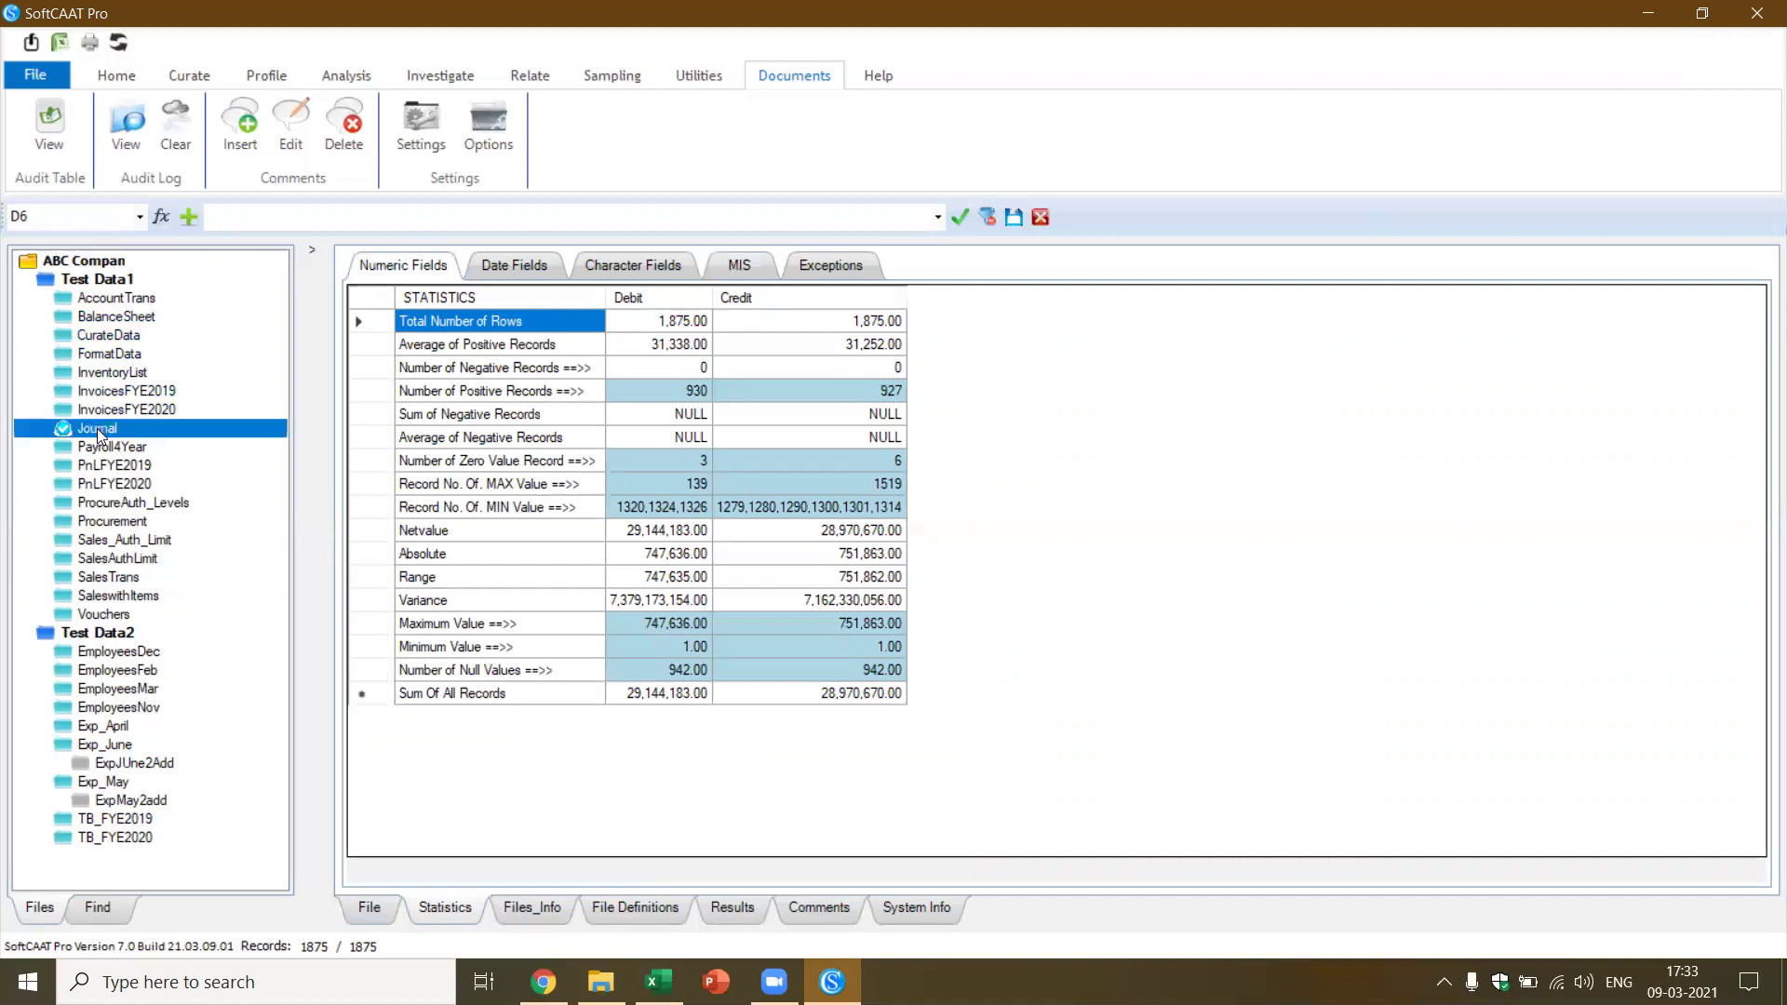
double_click(97, 428)
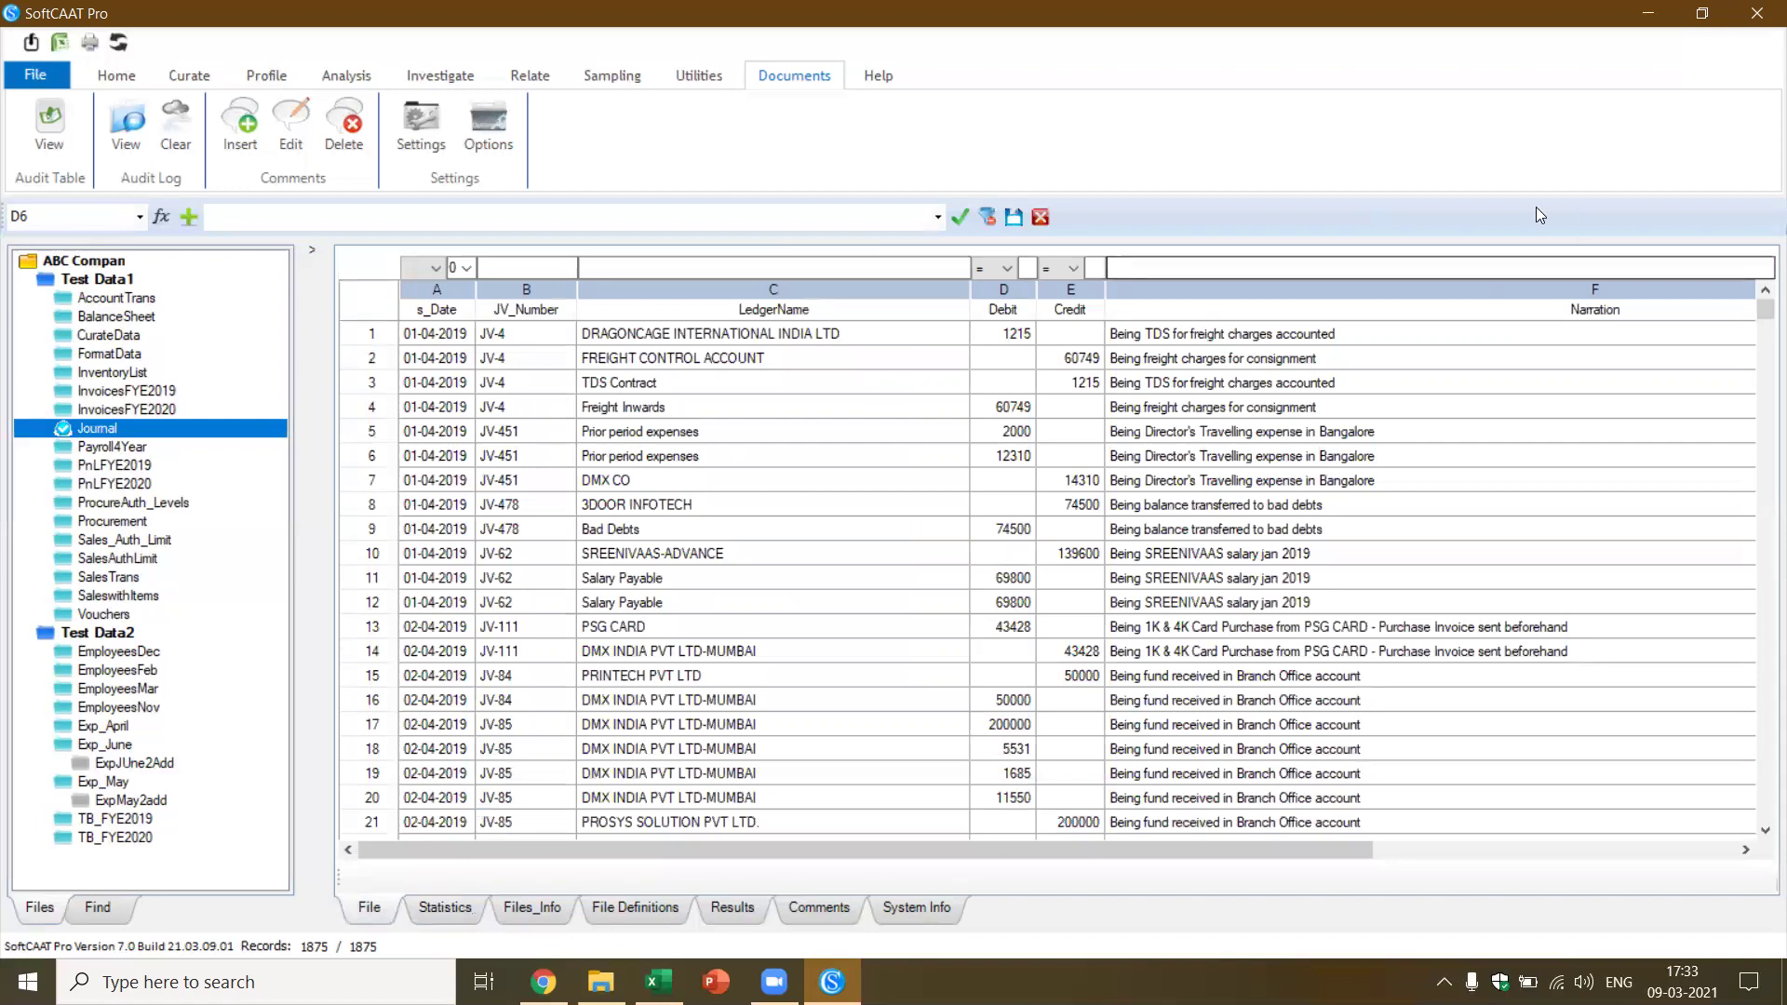
left_click(1423, 289)
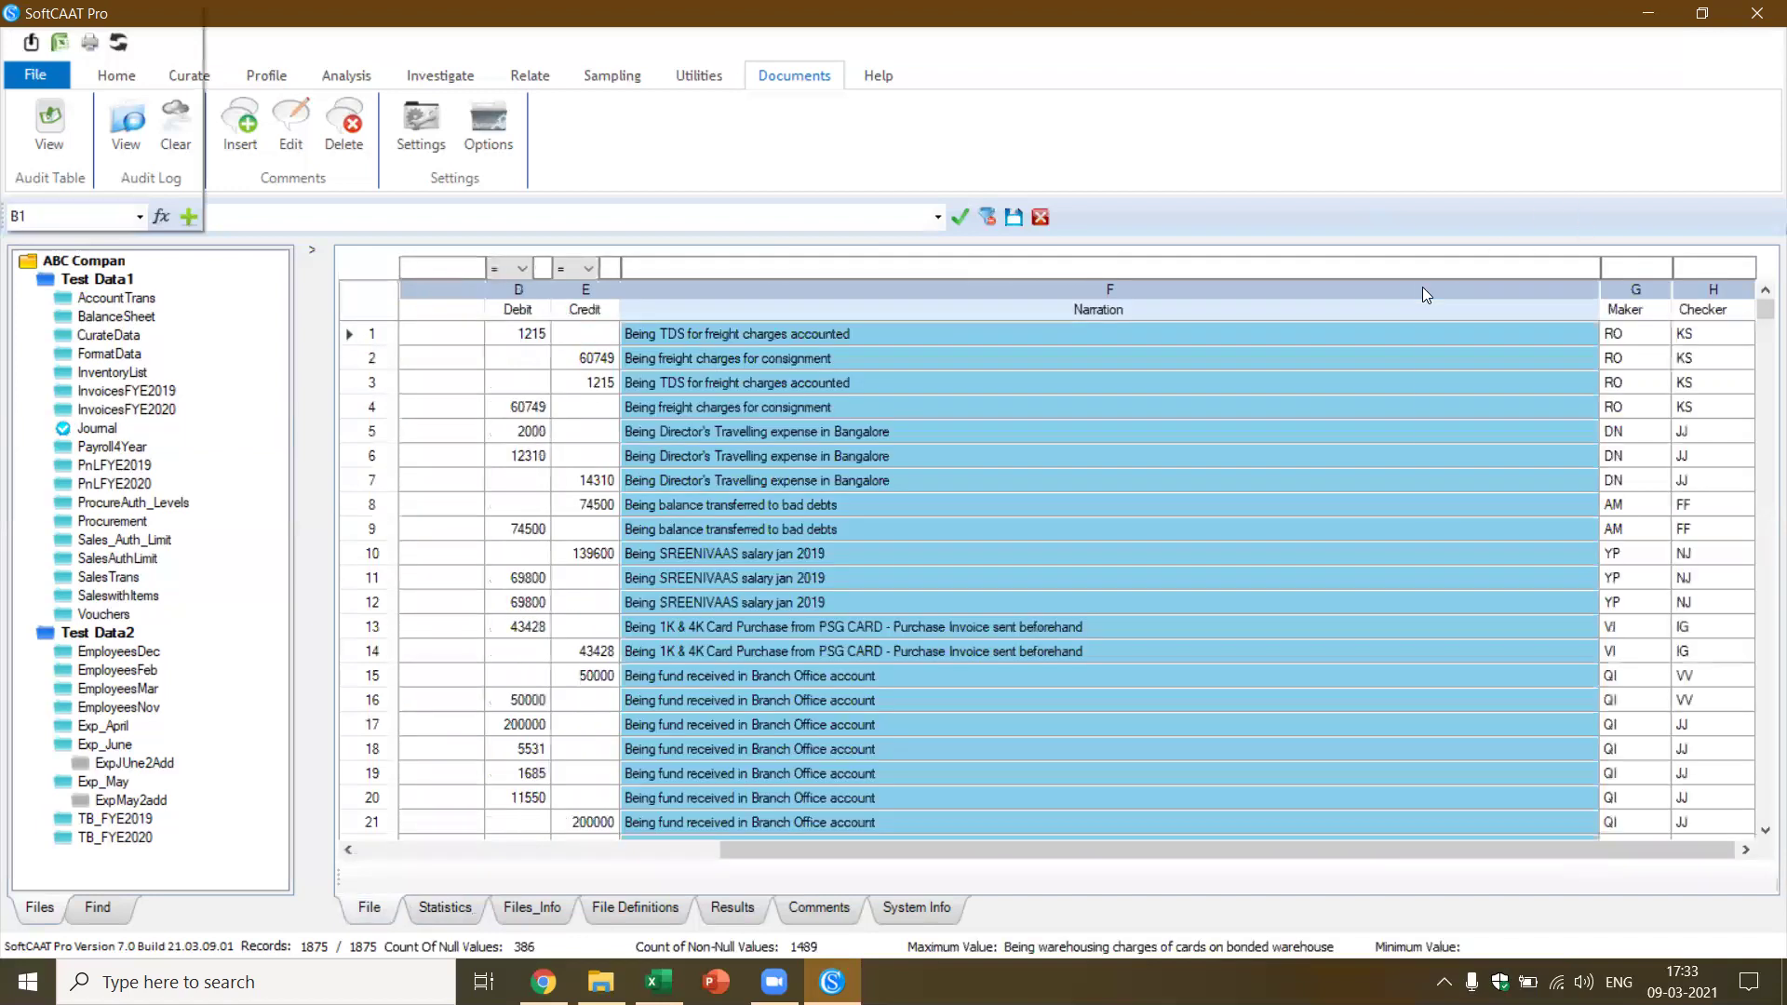
right_click(1423, 289)
left_click(1508, 383)
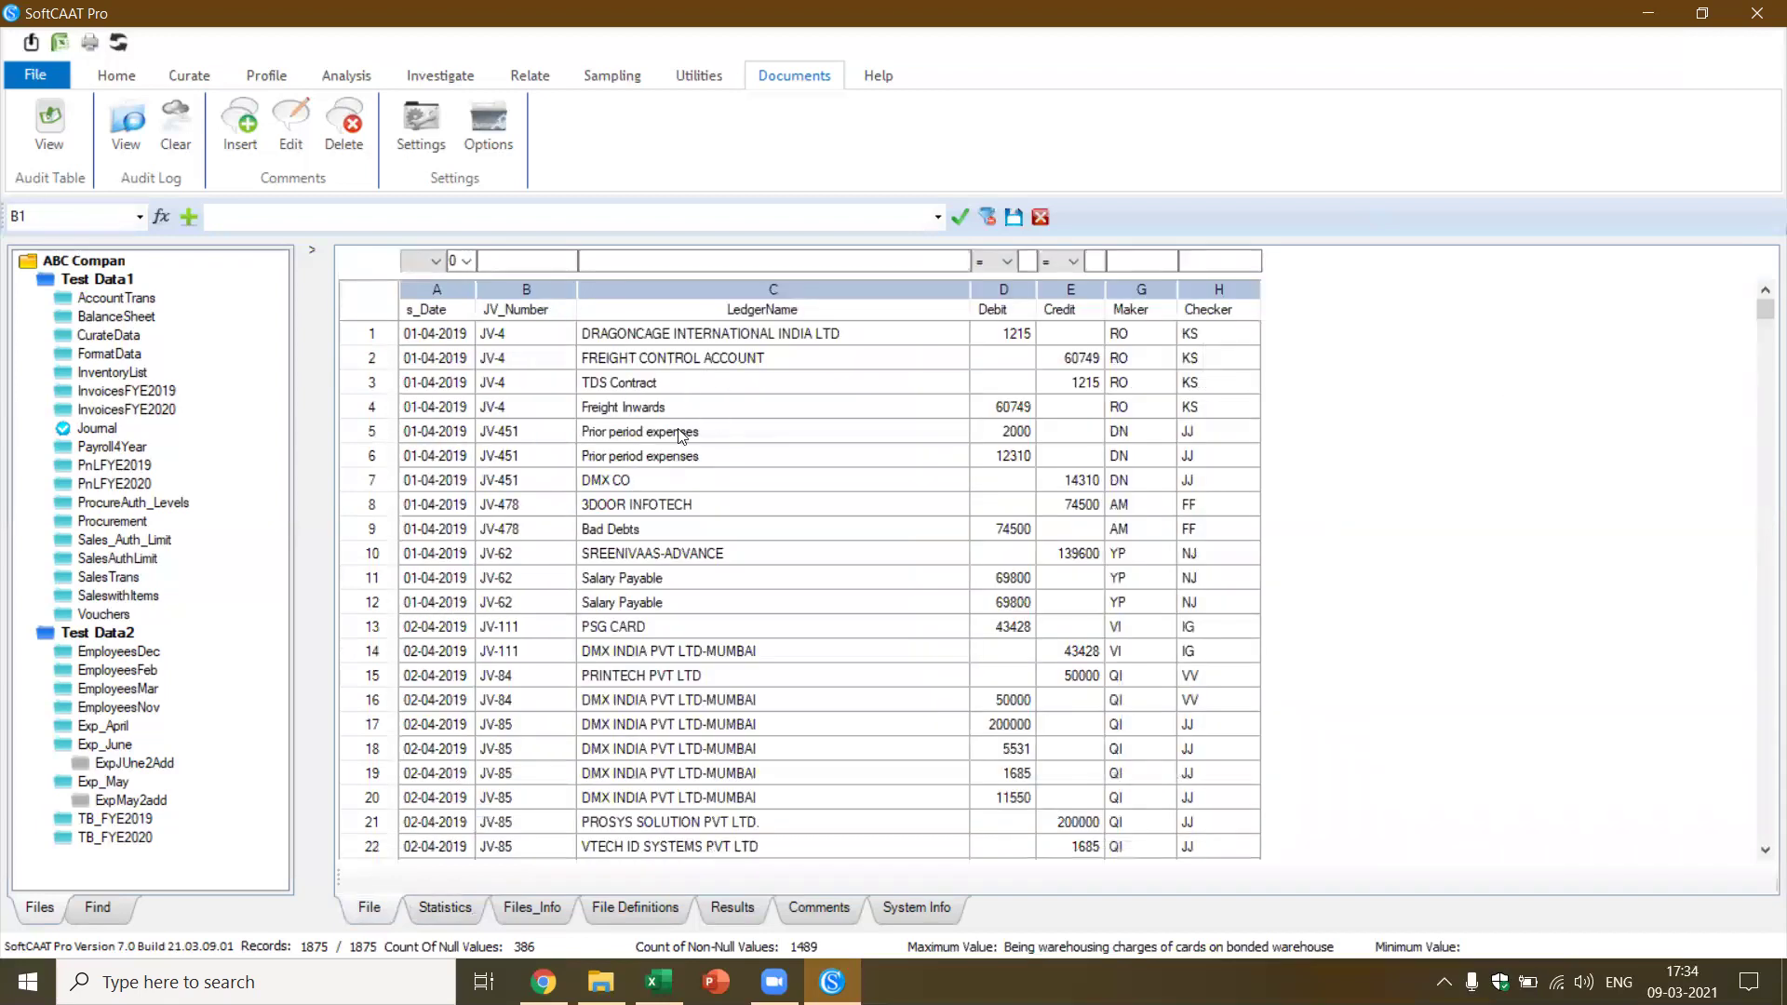
Dismiss the file definitions and reopen the Journal table with its Narration column included
double_click(813, 435)
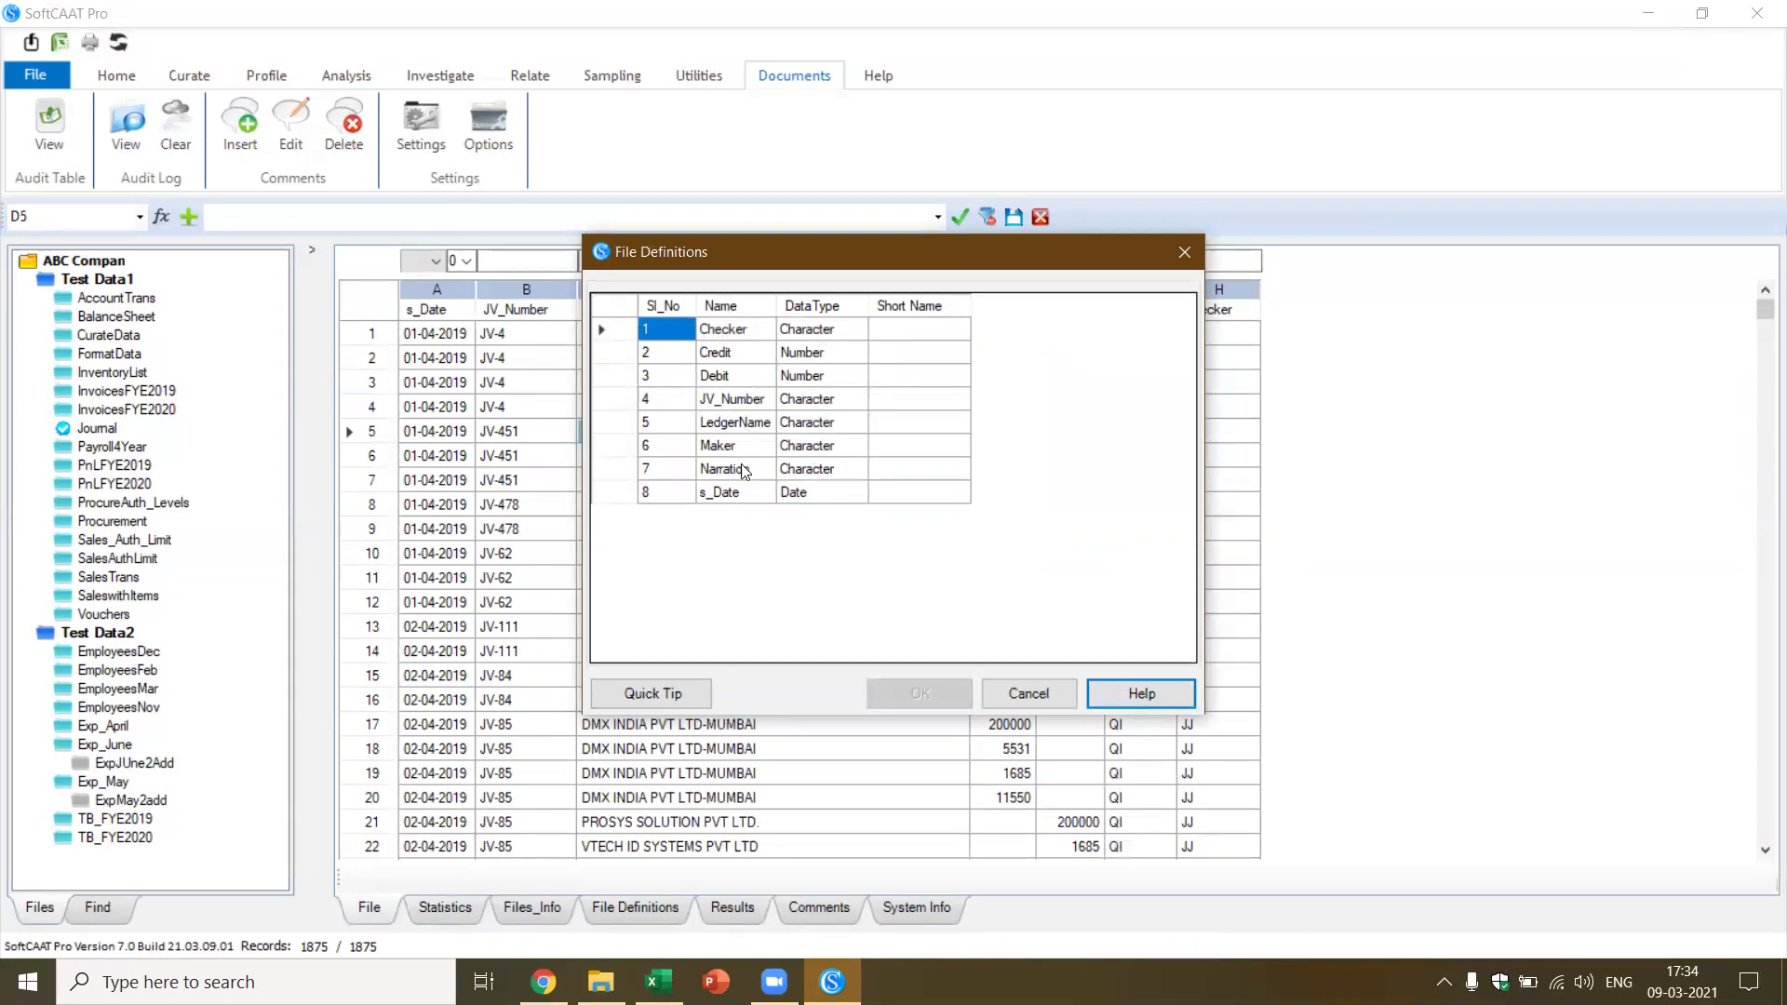
left_click(1029, 694)
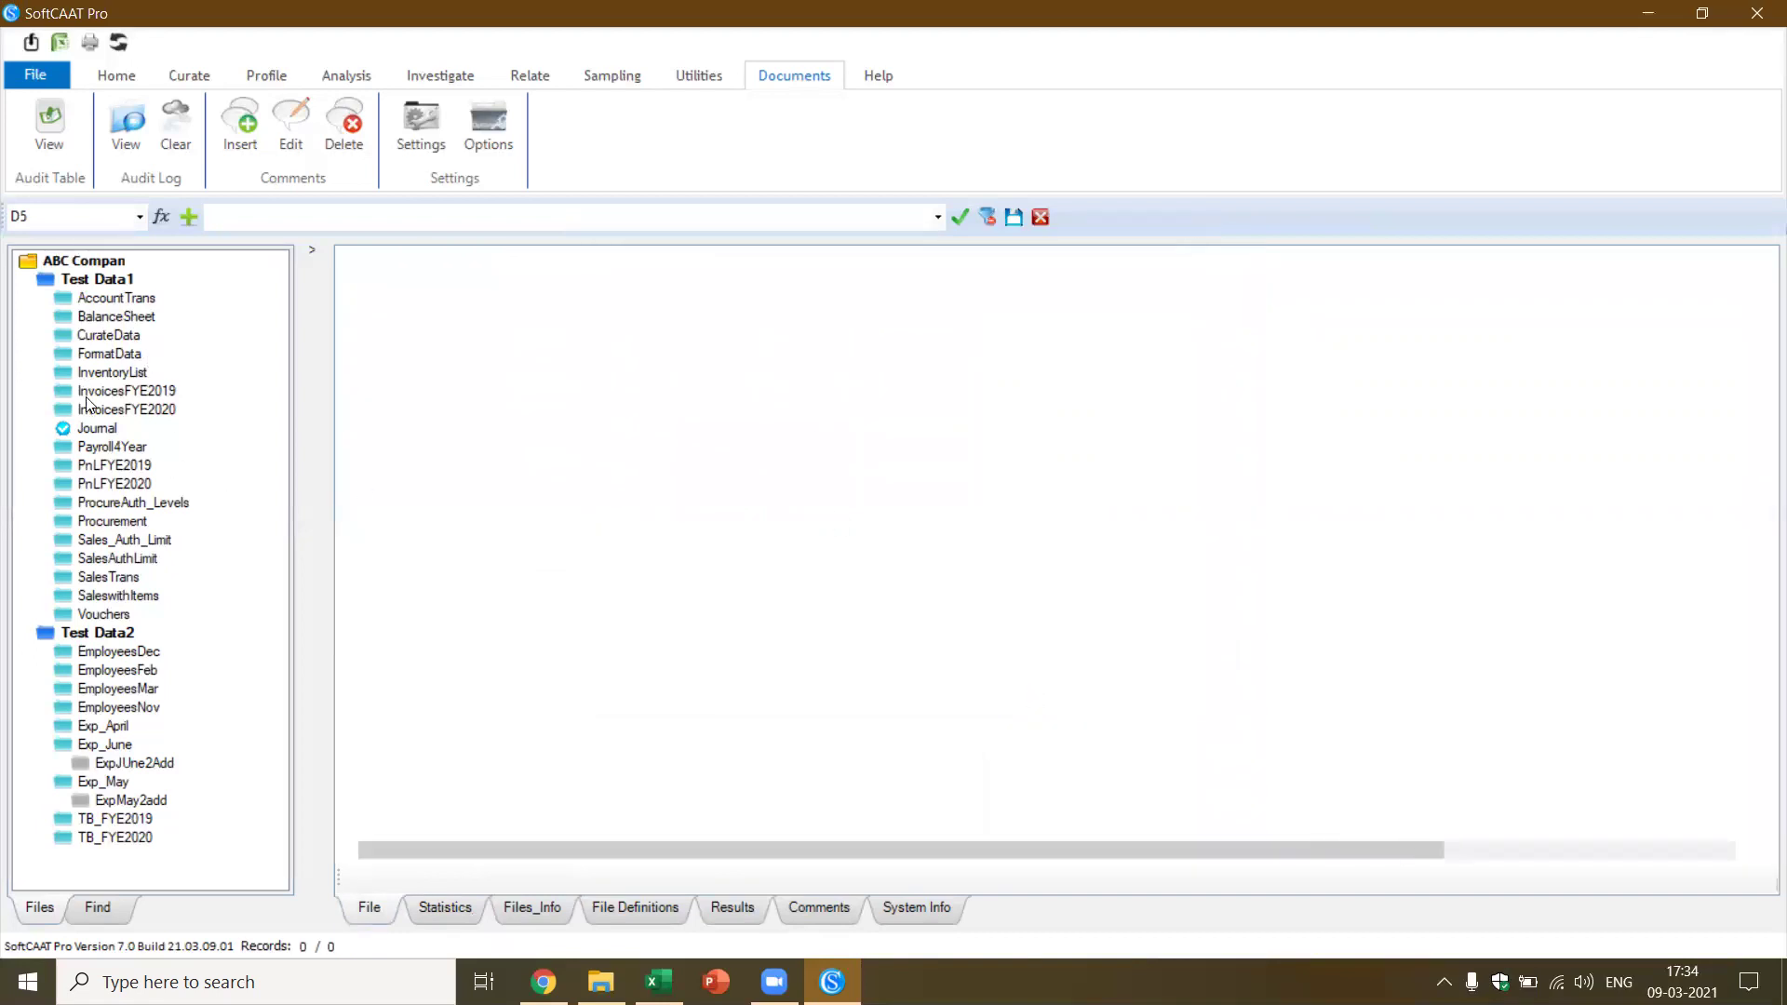
left_click(94, 430)
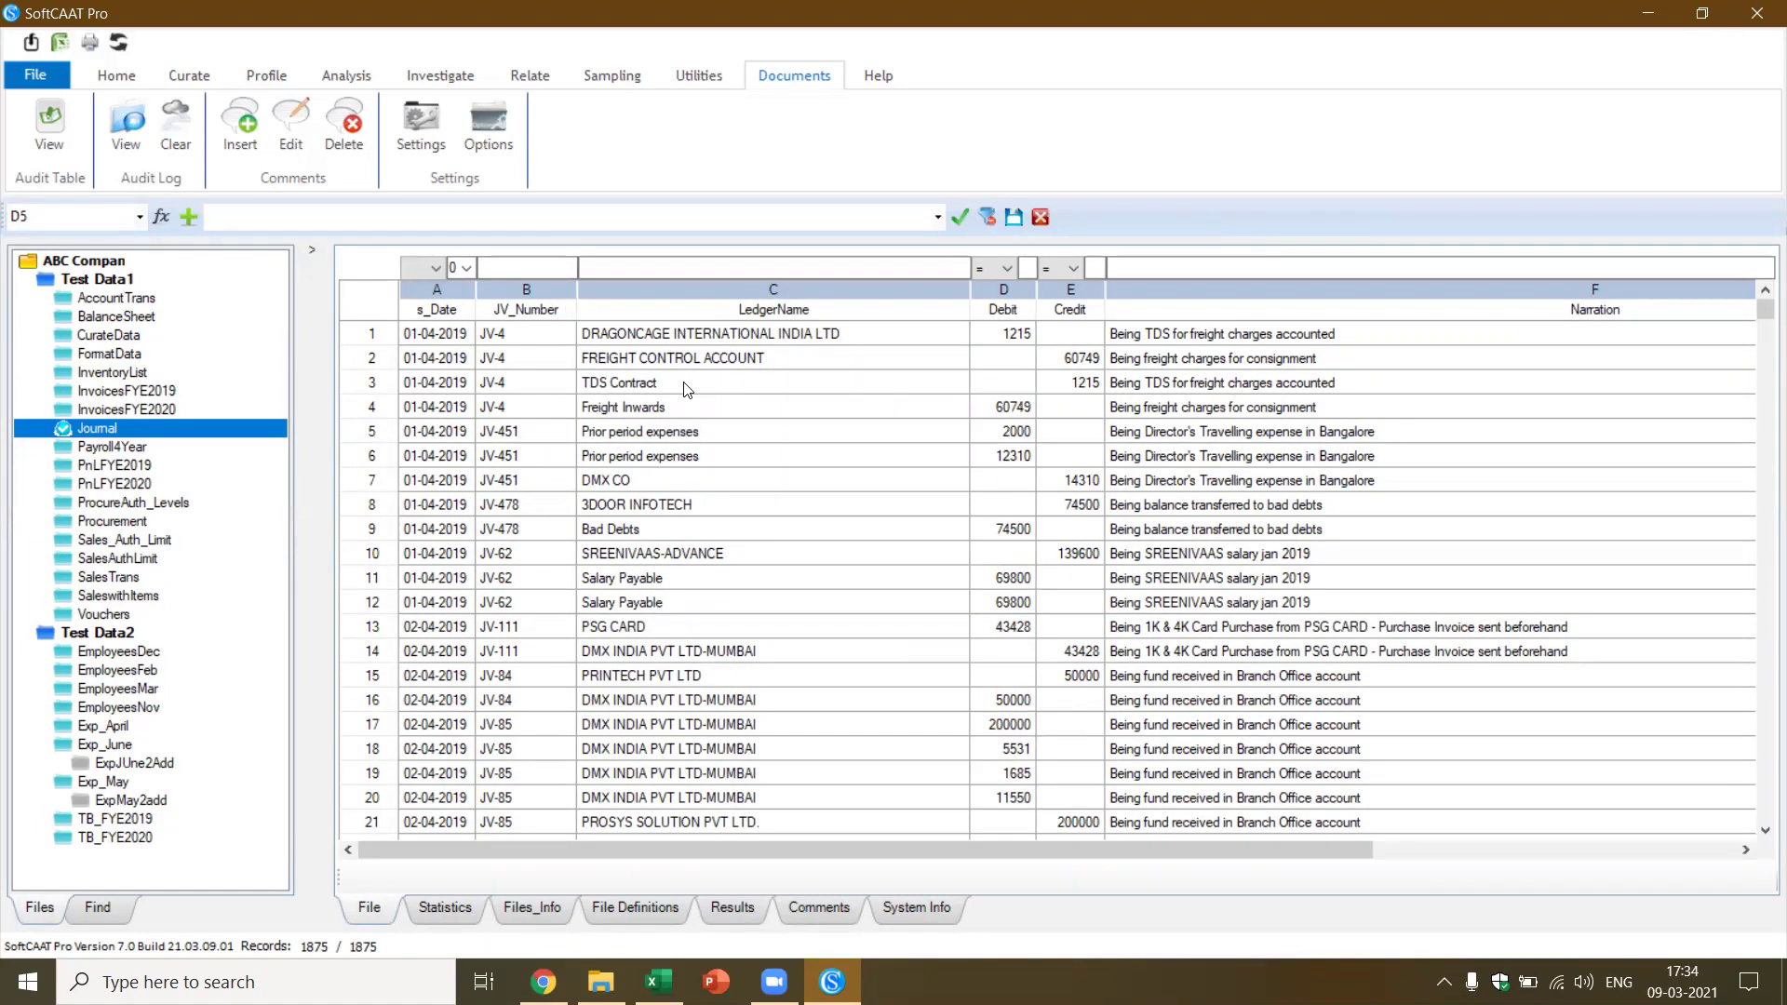
left_click(509, 333)
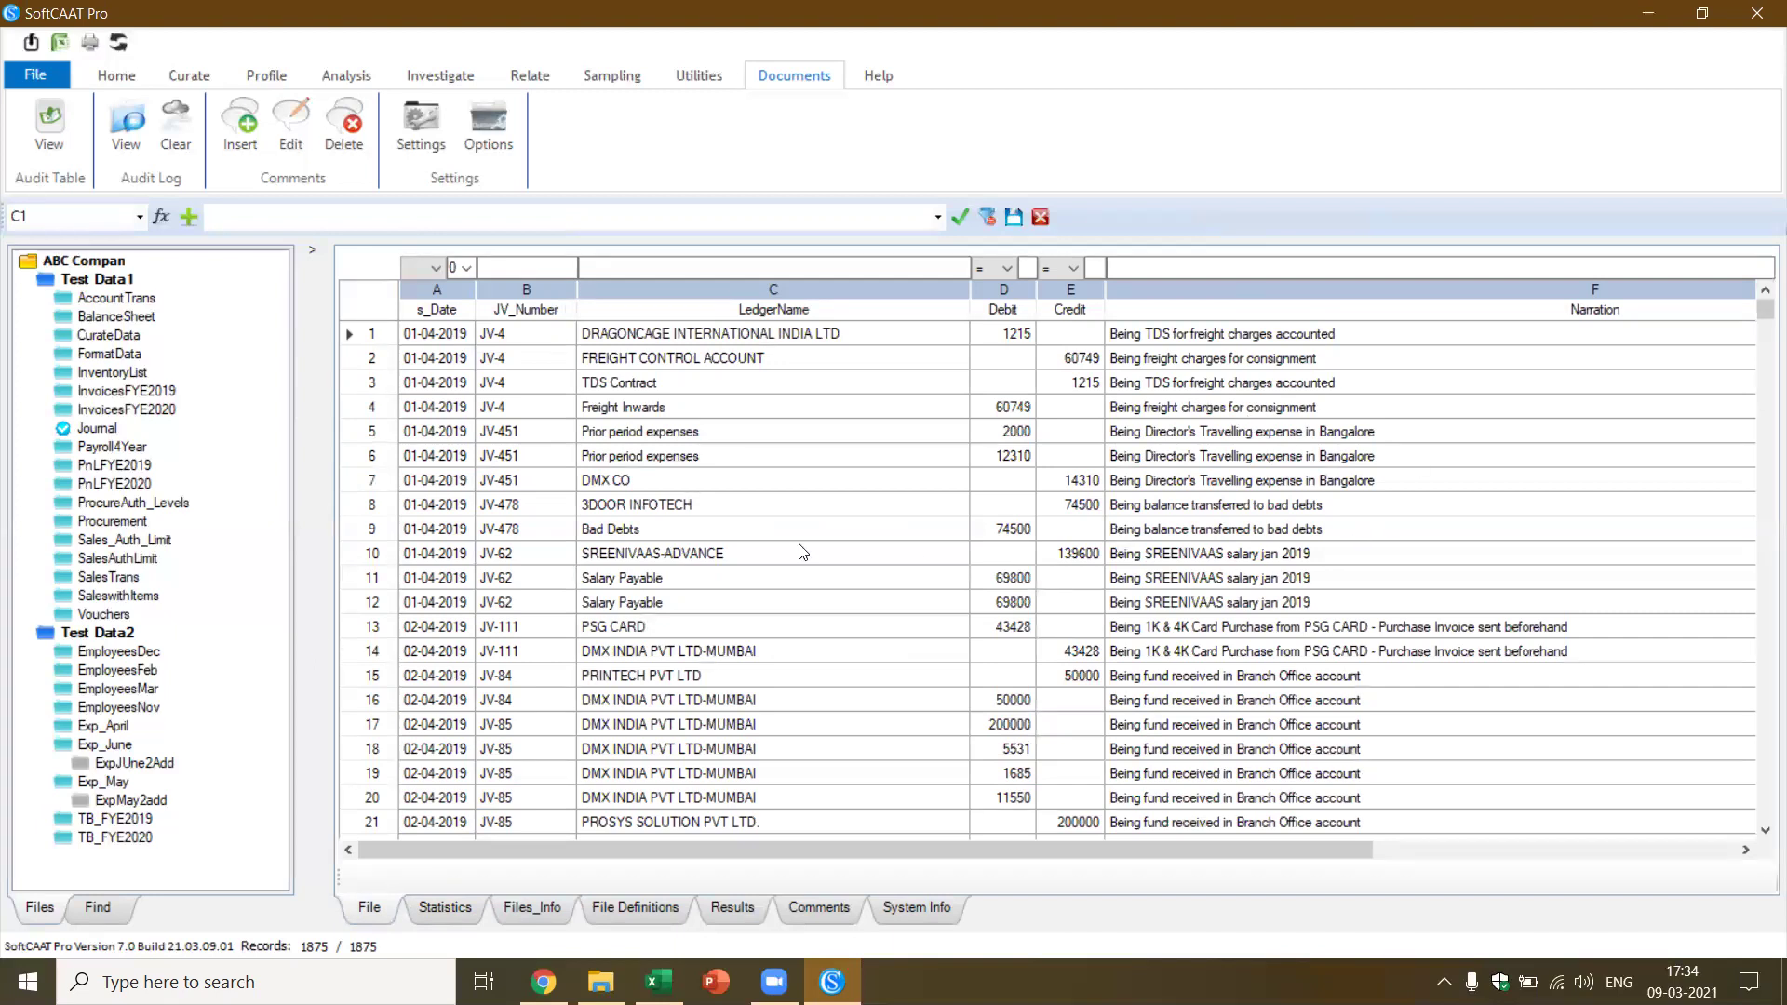
Set up a Classify summary of the Journal table on JV_Number, summarizing the Debit and Credit fields
left_click(267, 79)
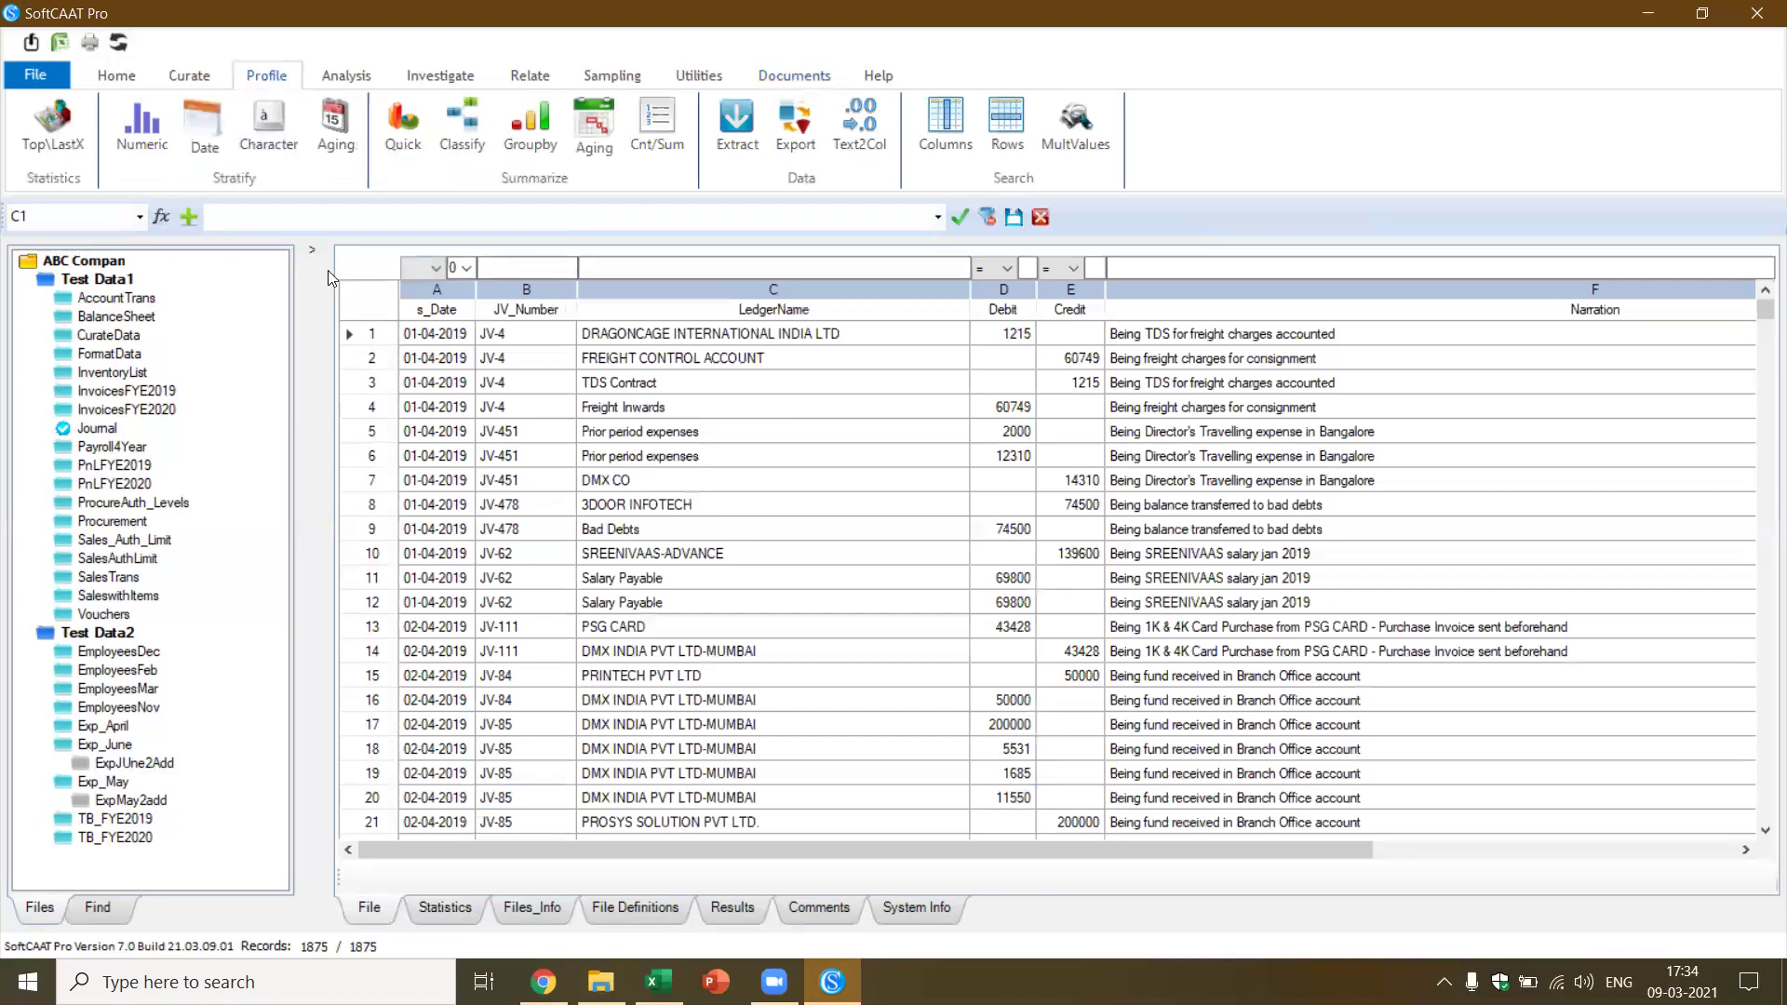
left_click(464, 134)
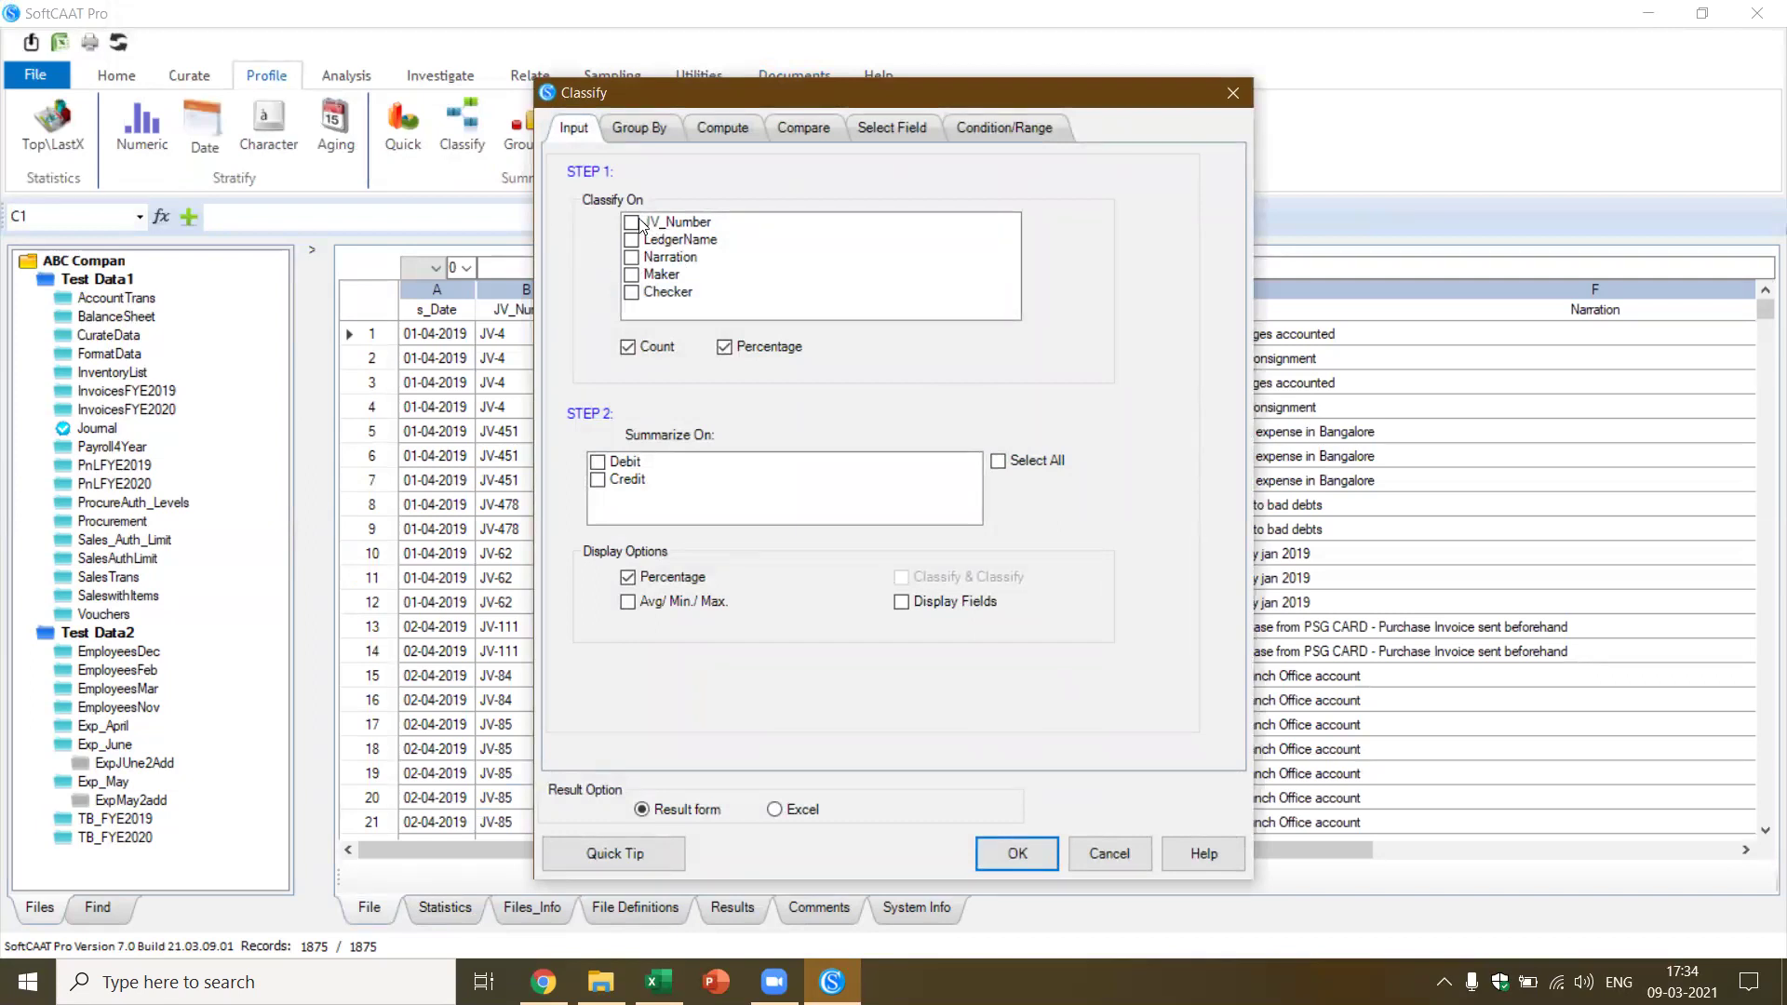
left_click(632, 223)
left_click(597, 462)
left_click(598, 480)
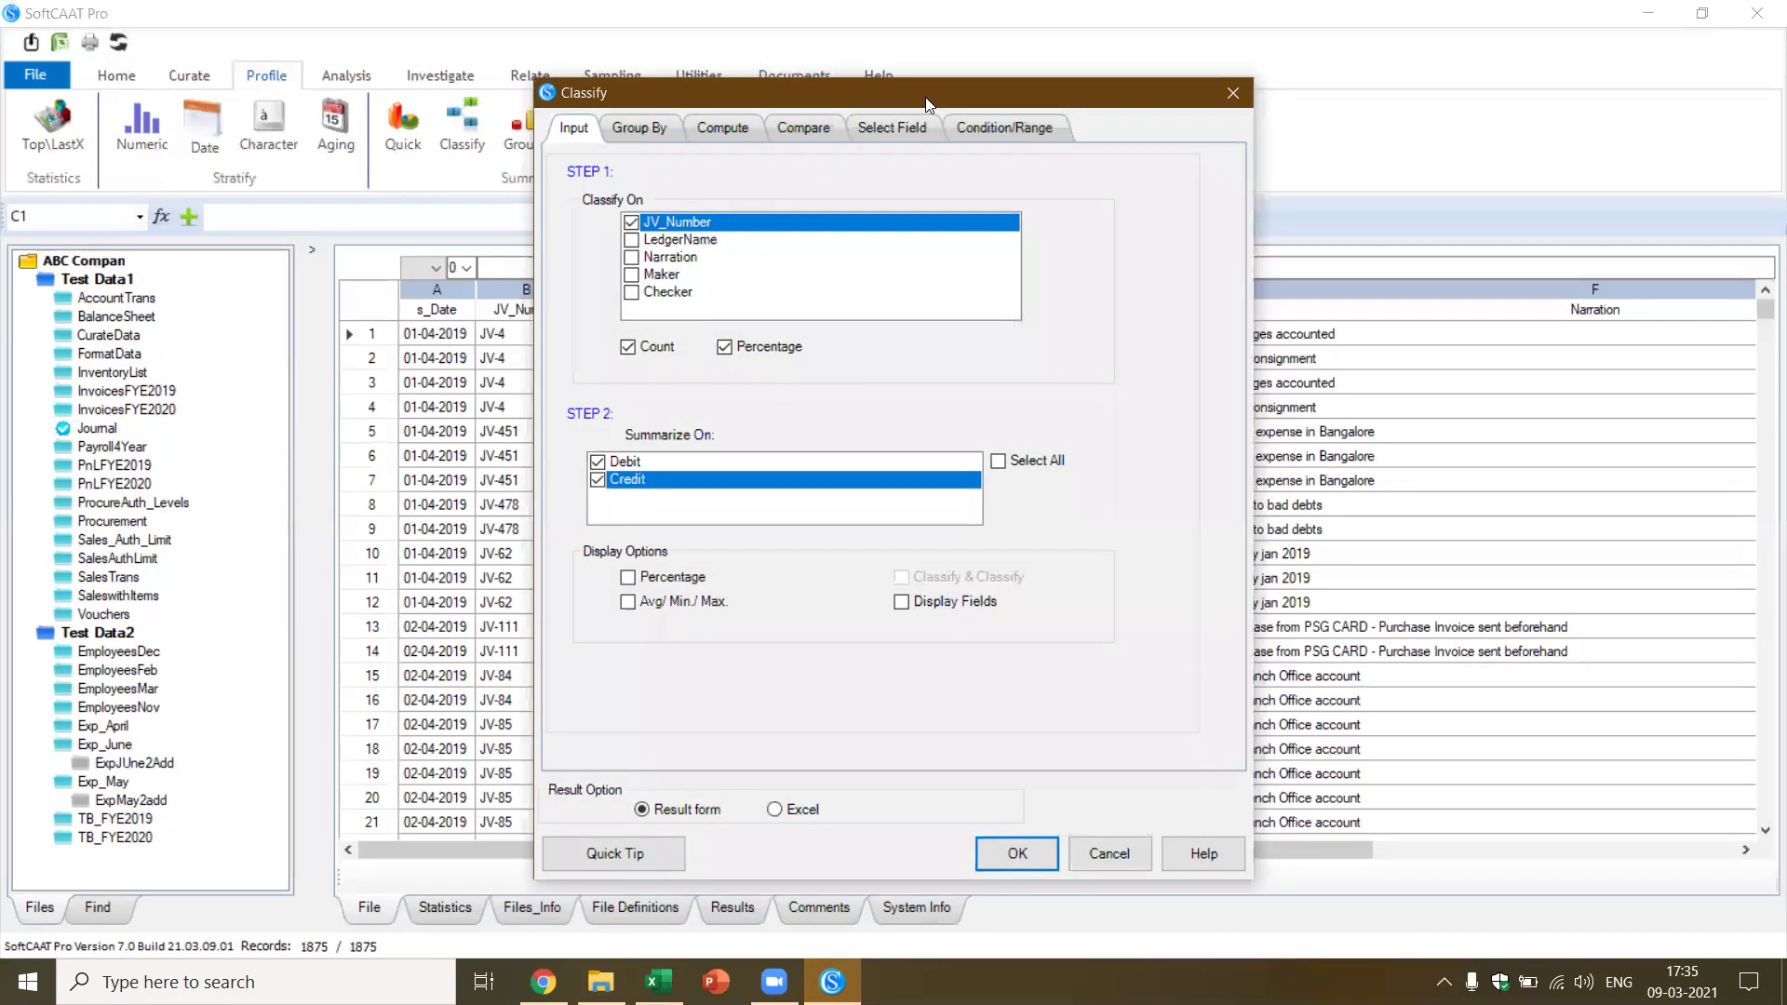
left_click_drag(925, 97, 1121, 88)
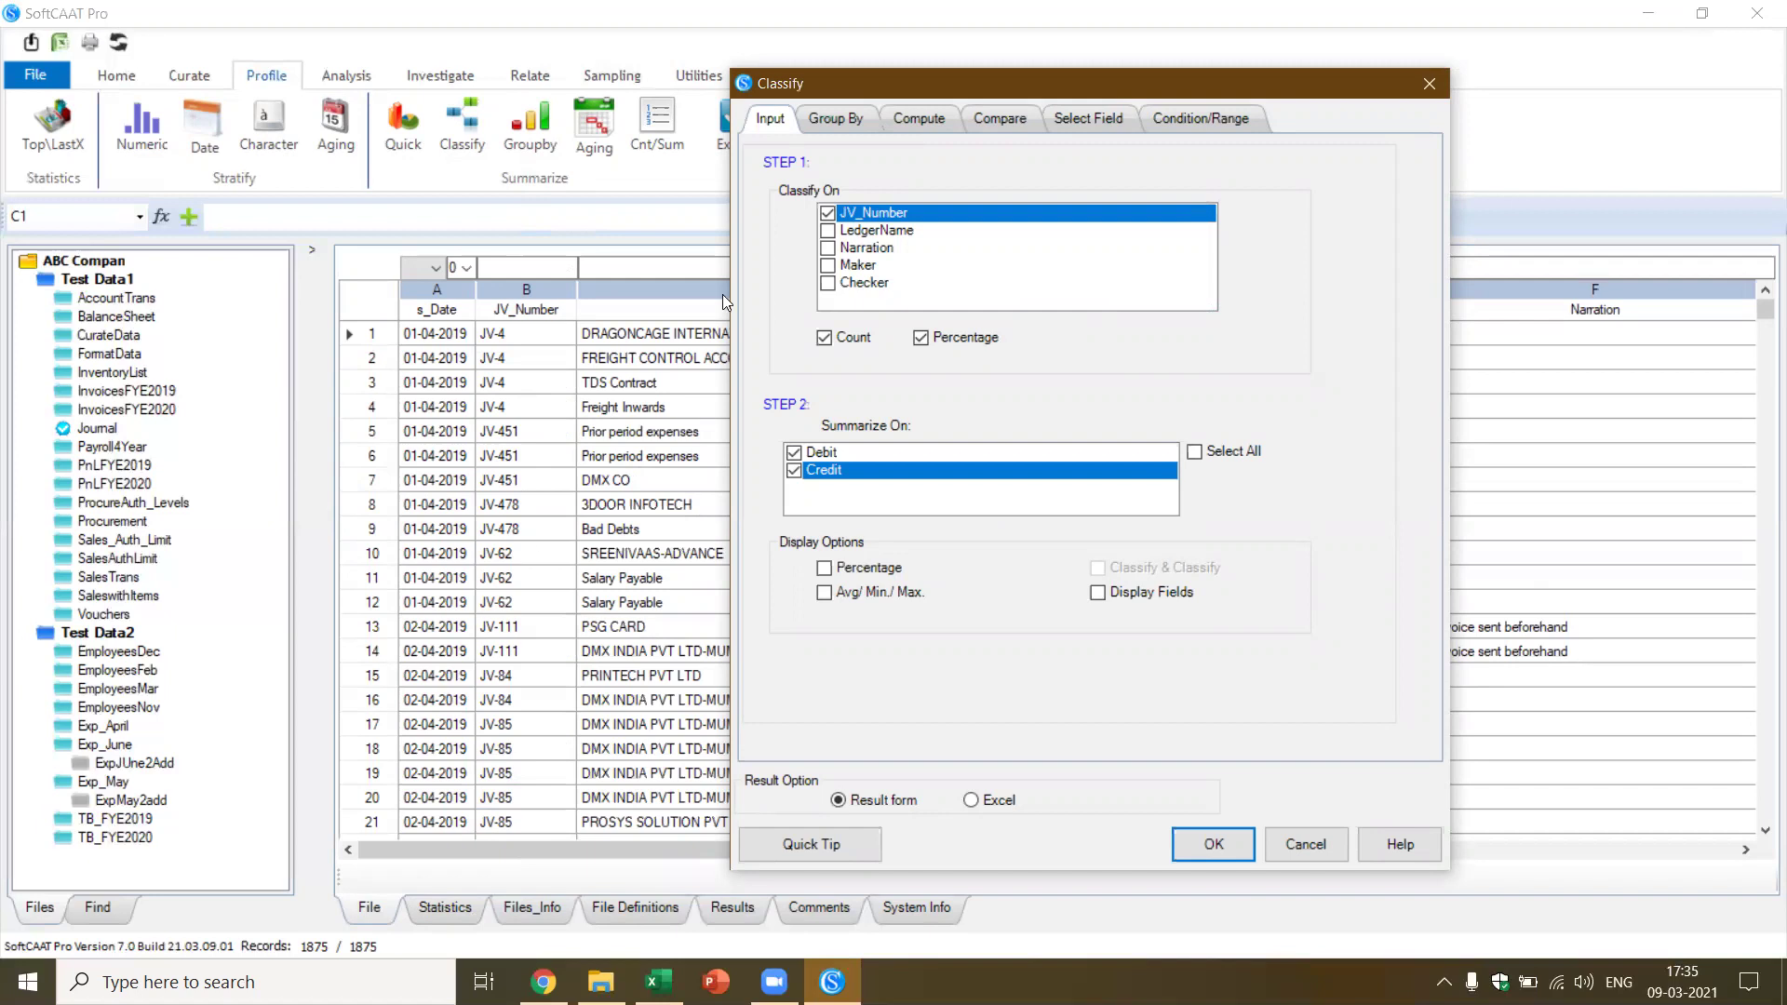
Add the From Results comparison SumOfDebit <> SumOfCredit and run the classification
left_click(1014, 121)
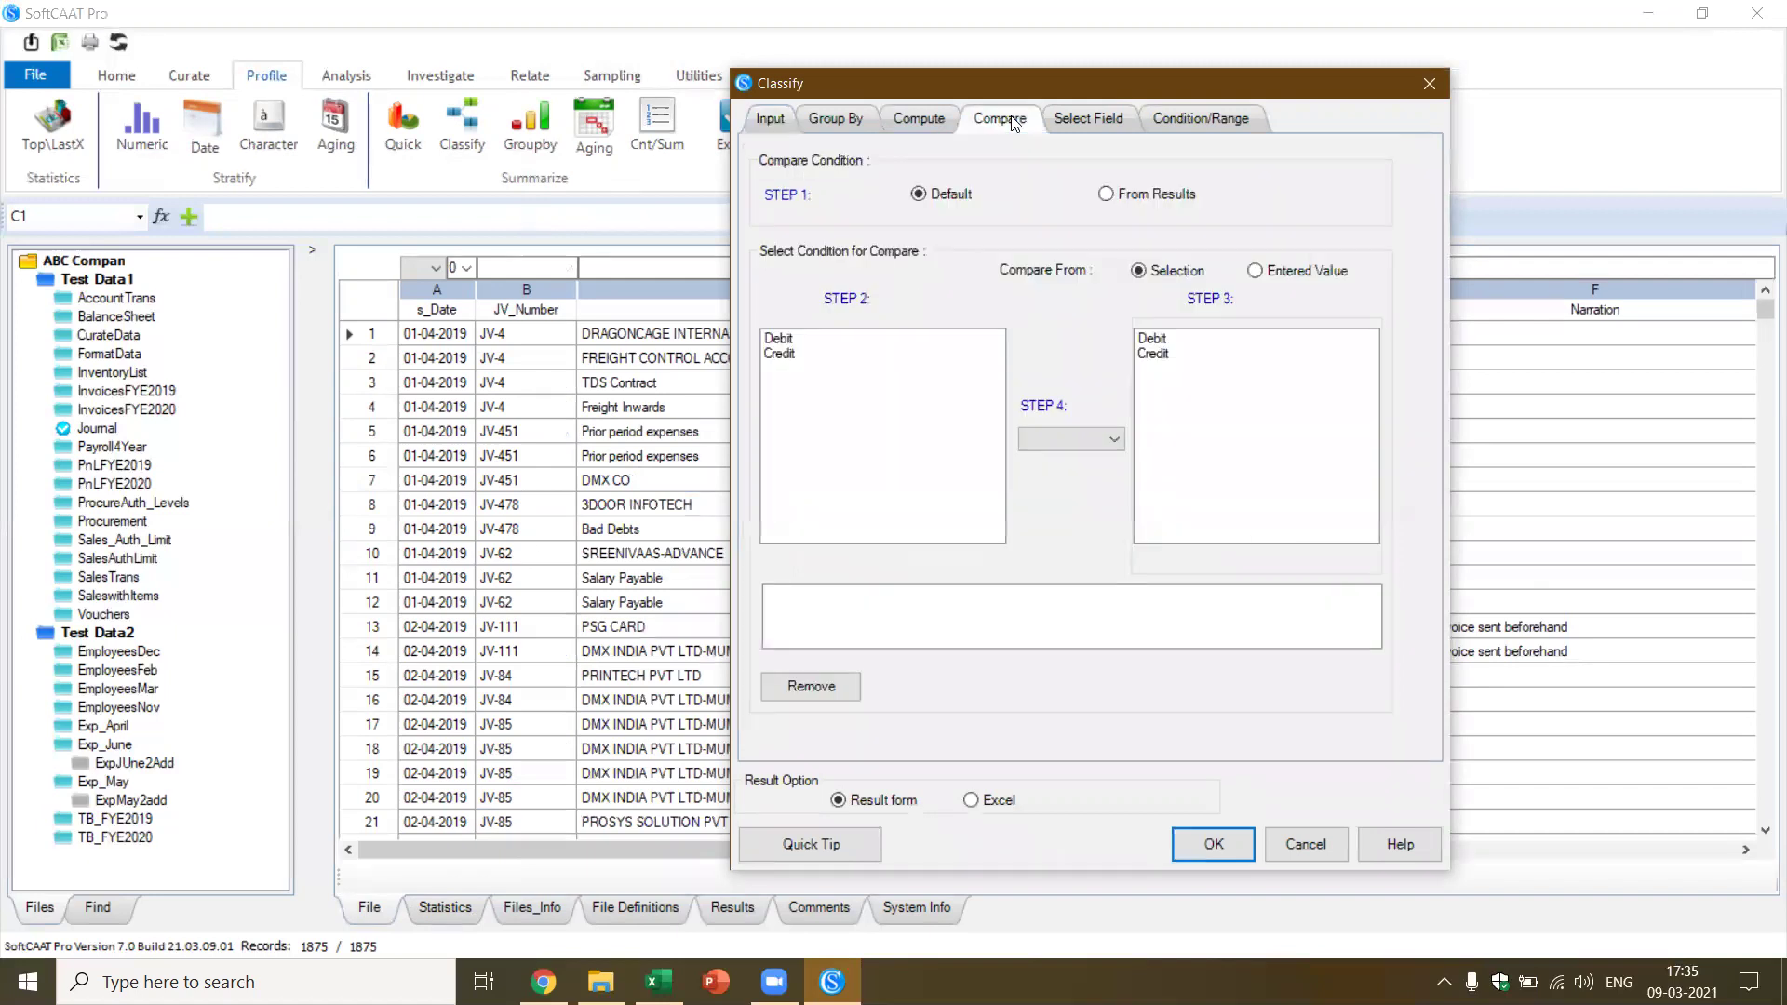
left_click(1107, 195)
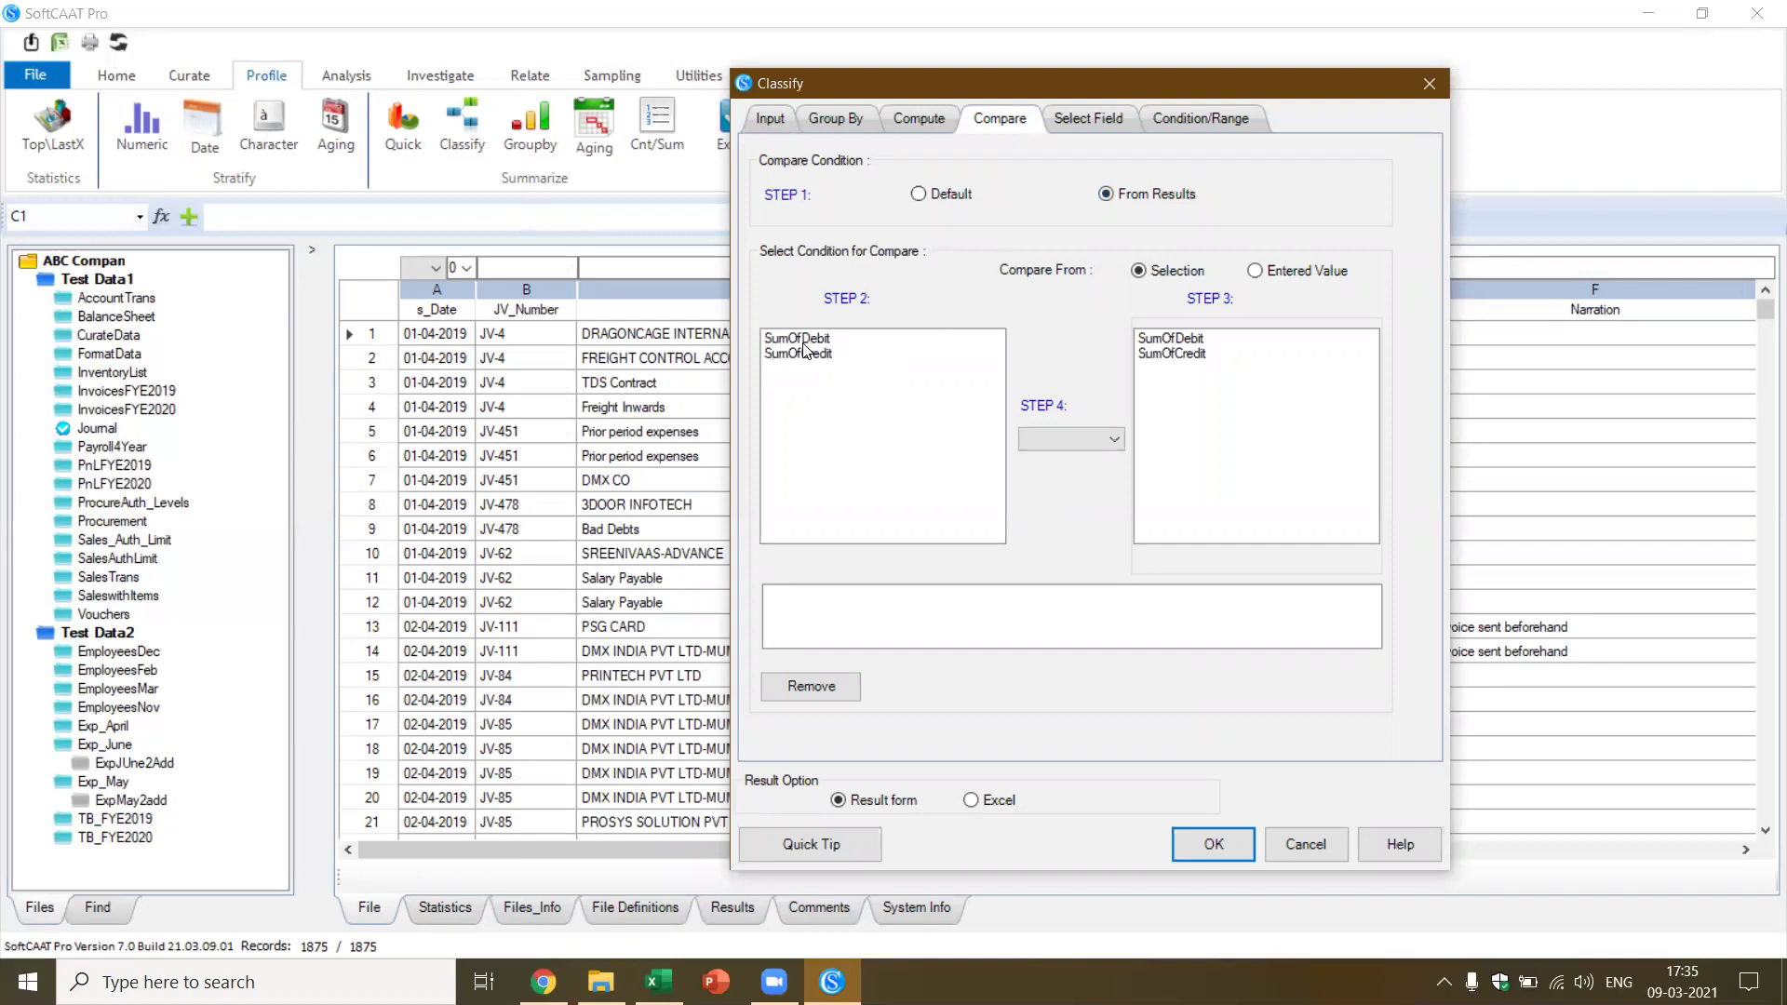
left_click(805, 341)
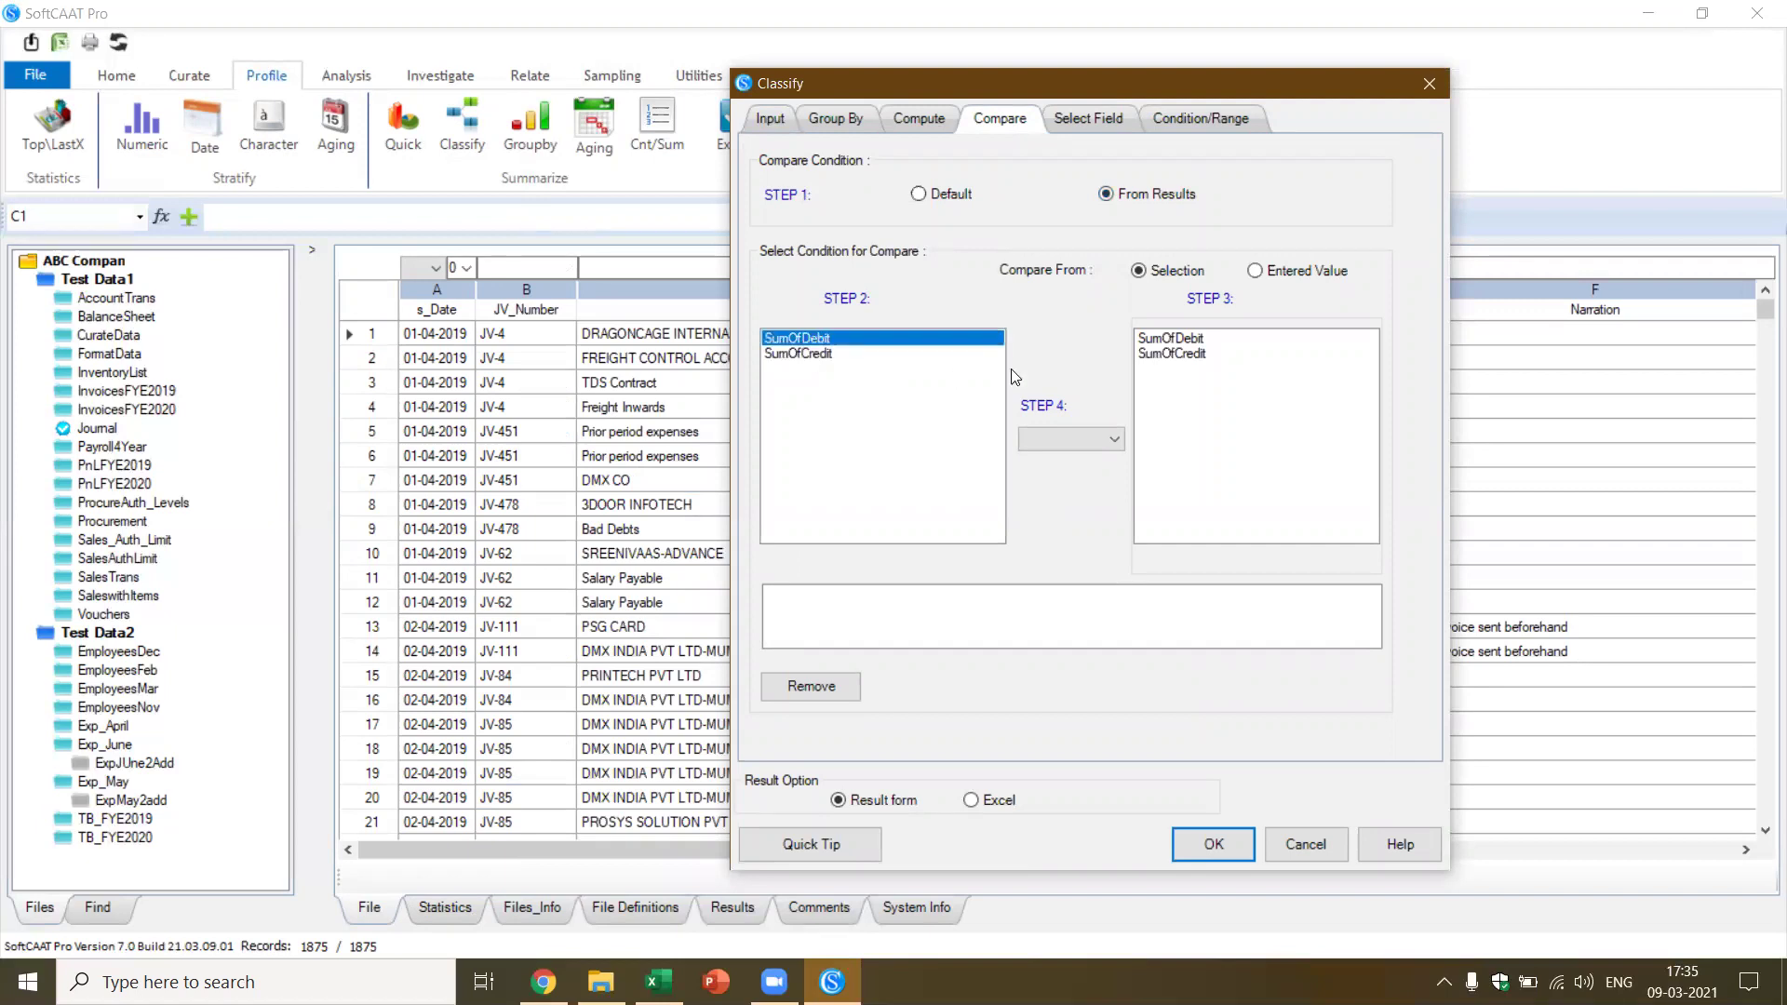
left_click(1164, 362)
left_click(1115, 437)
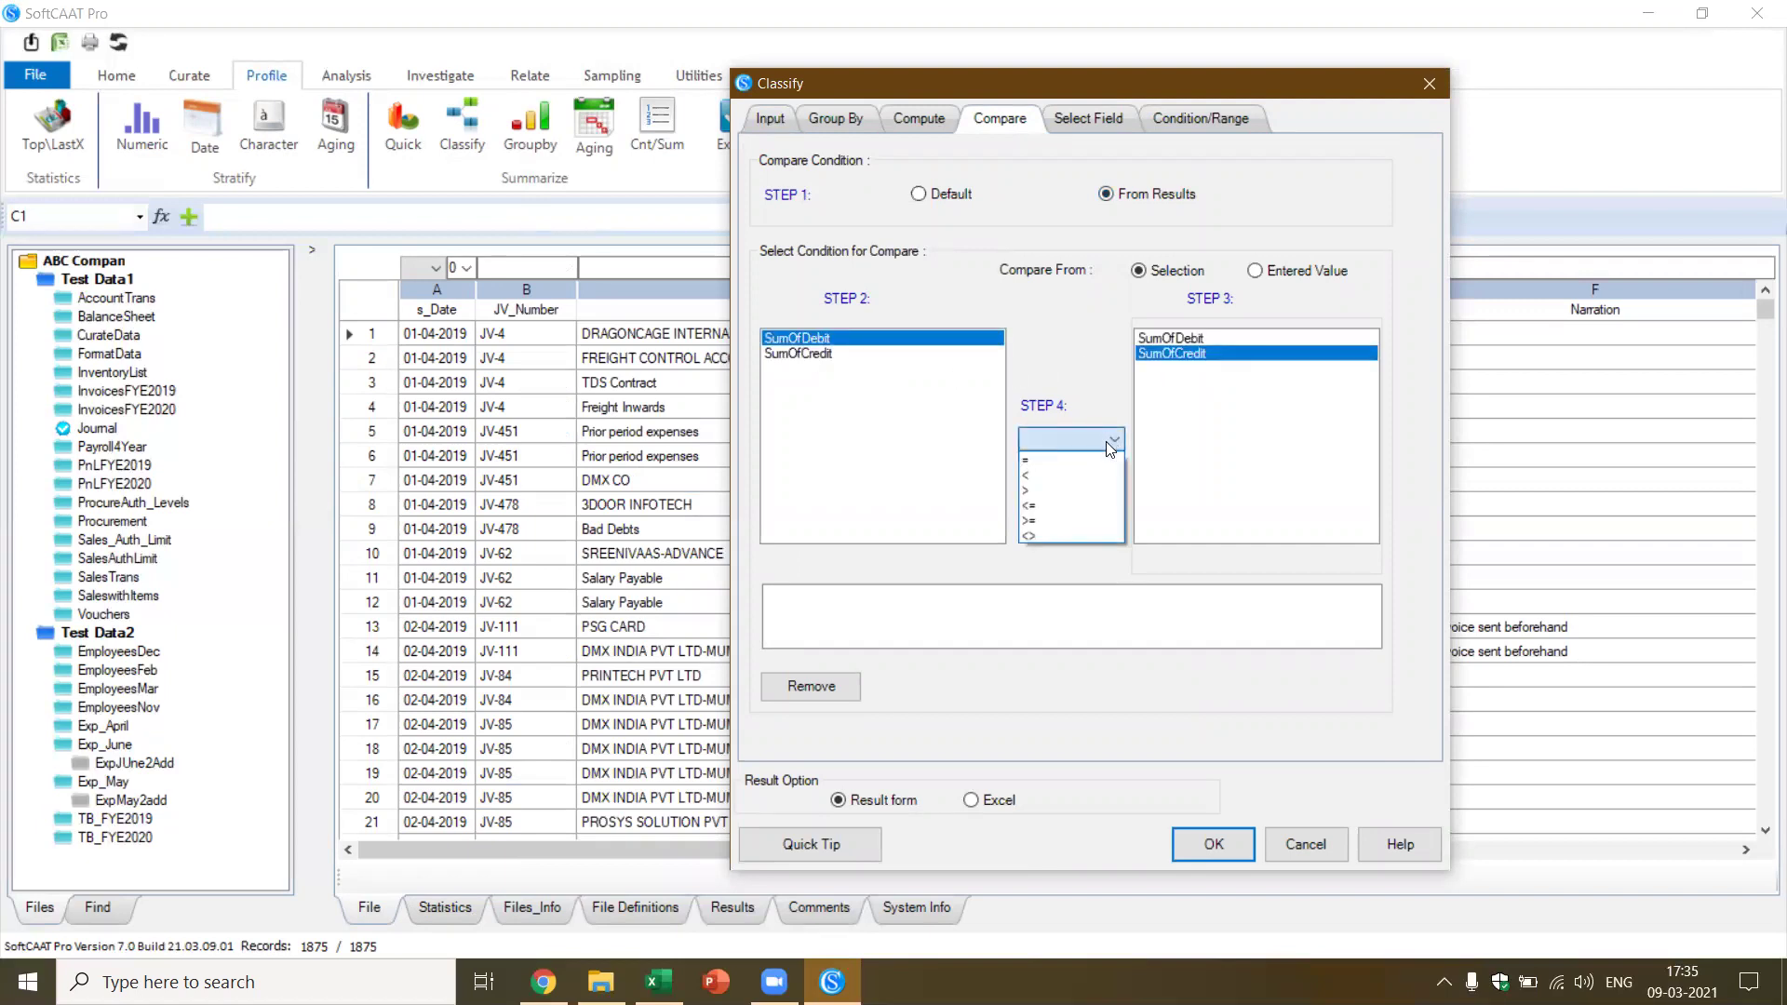
left_click(1078, 536)
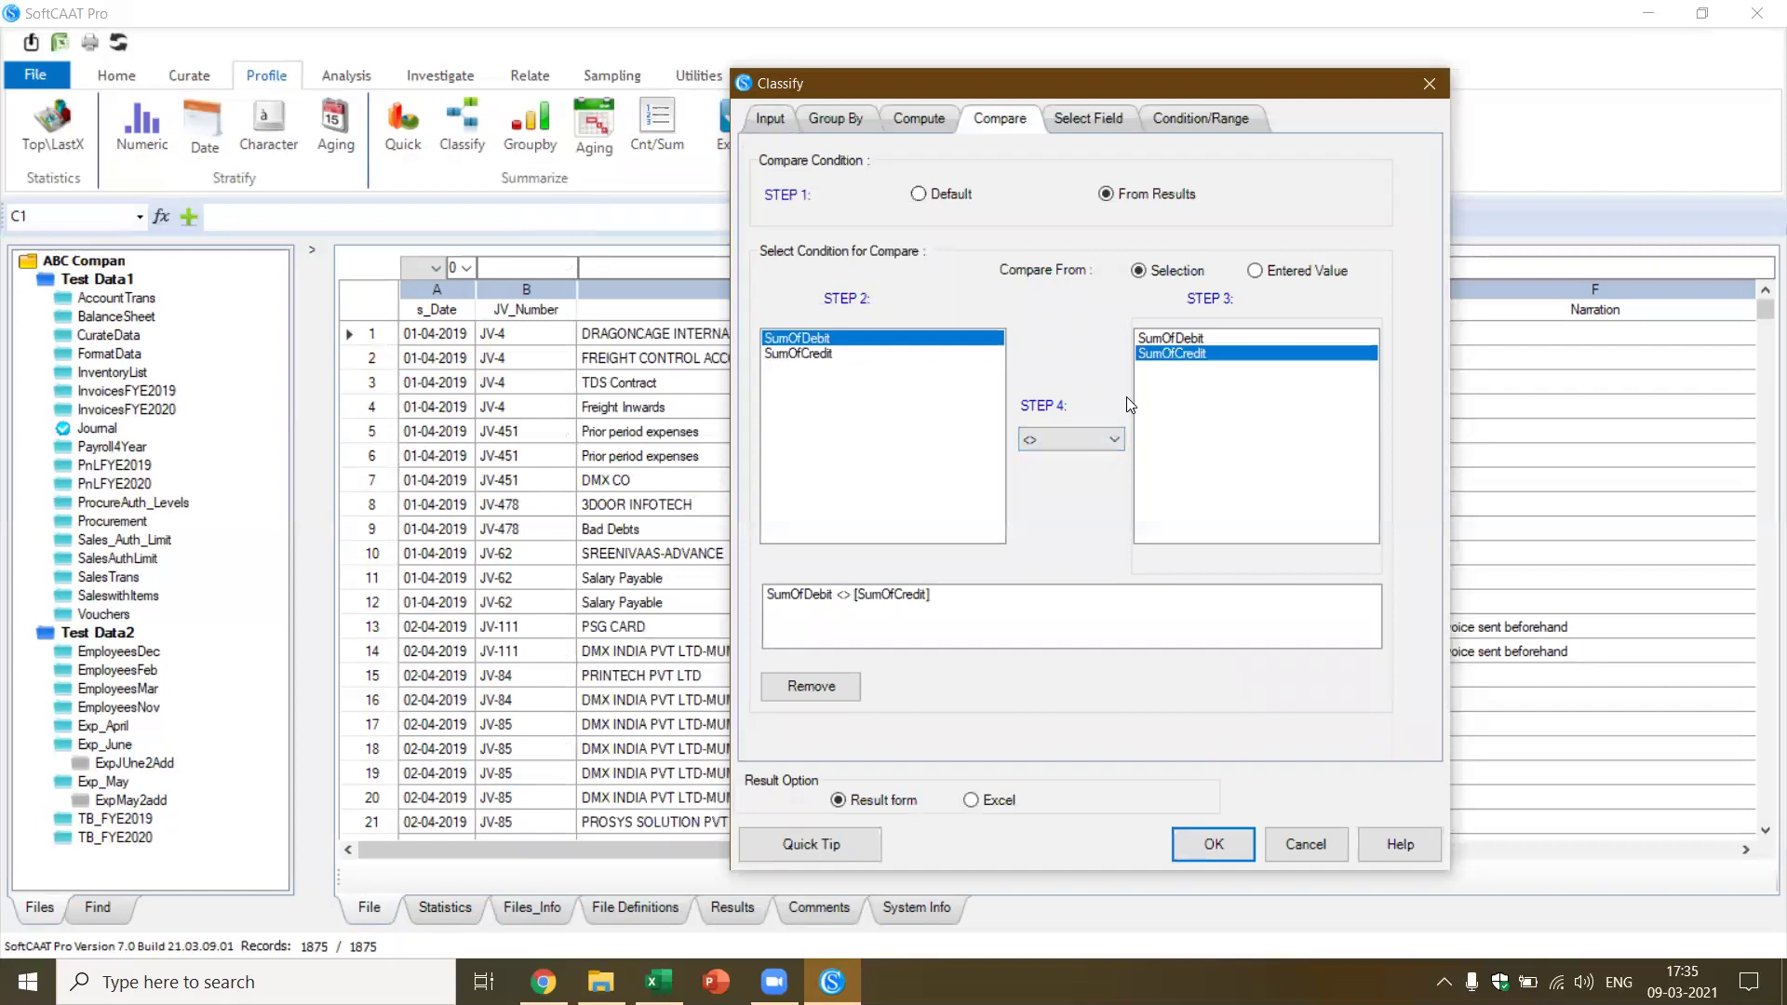
left_click(1215, 847)
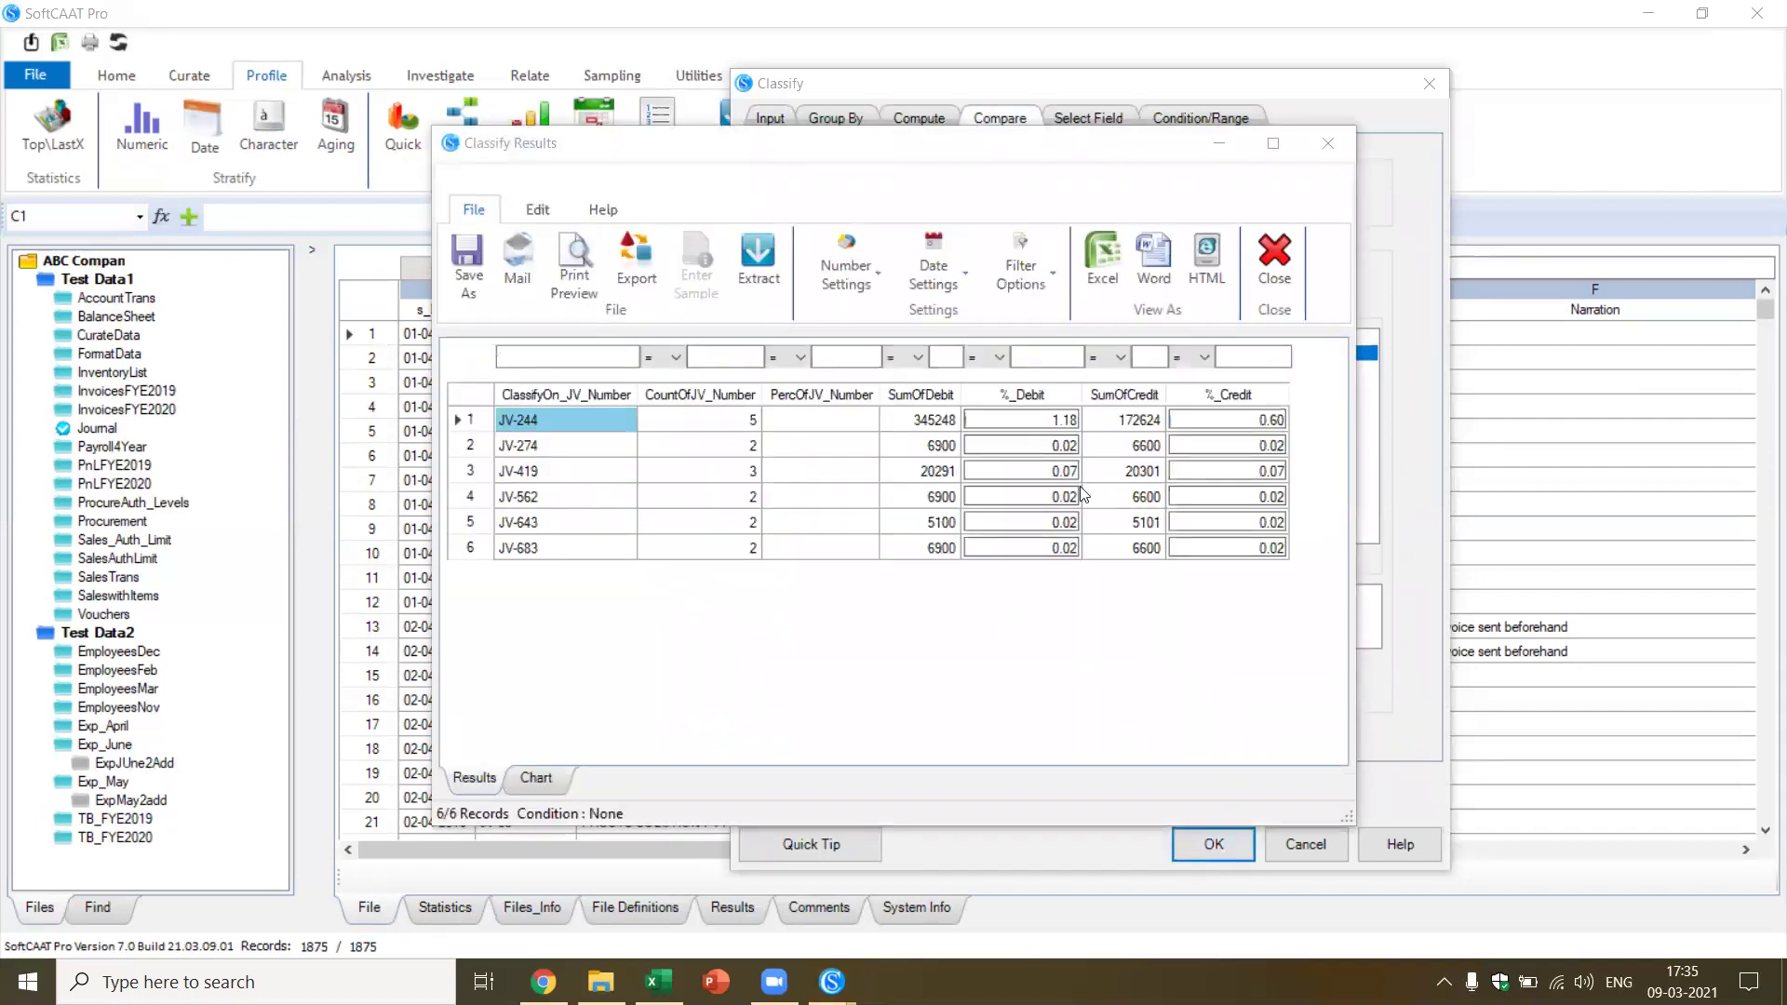
Examine the unbalanced voucher JV-244's debit and credit sums, drill into its extracted records, and close the Classify results
left_click(964, 478)
left_click(616, 420)
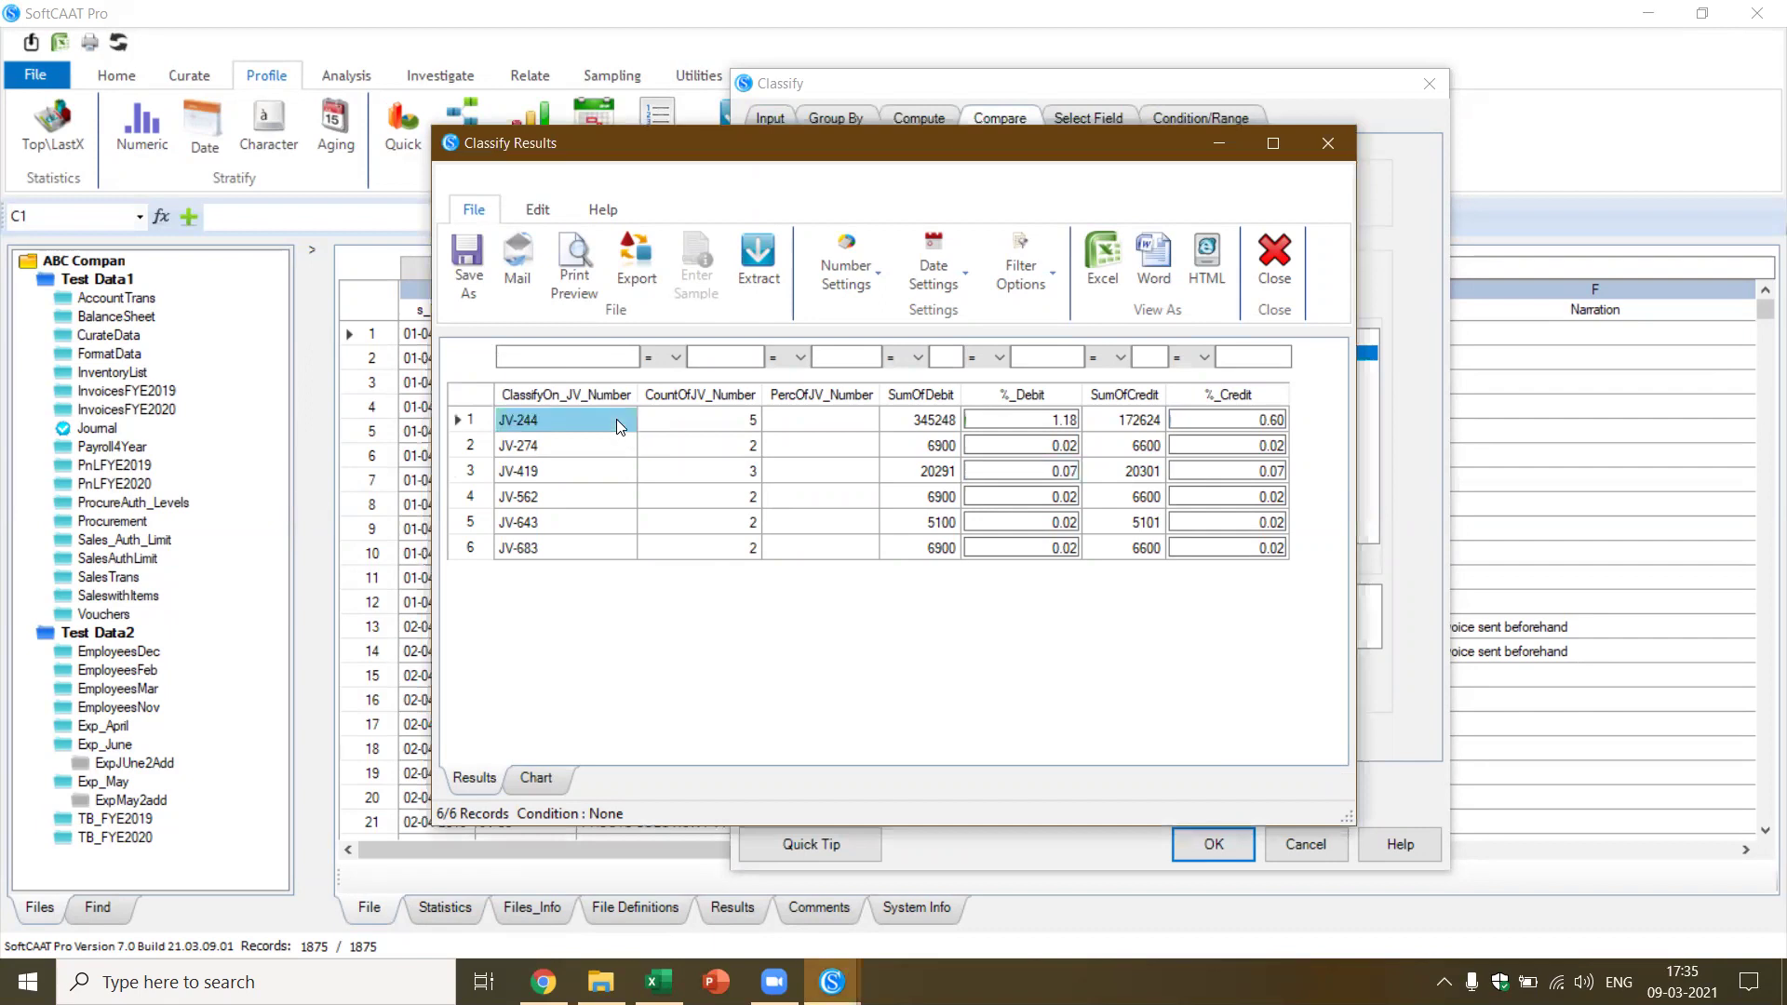
left_click(923, 420)
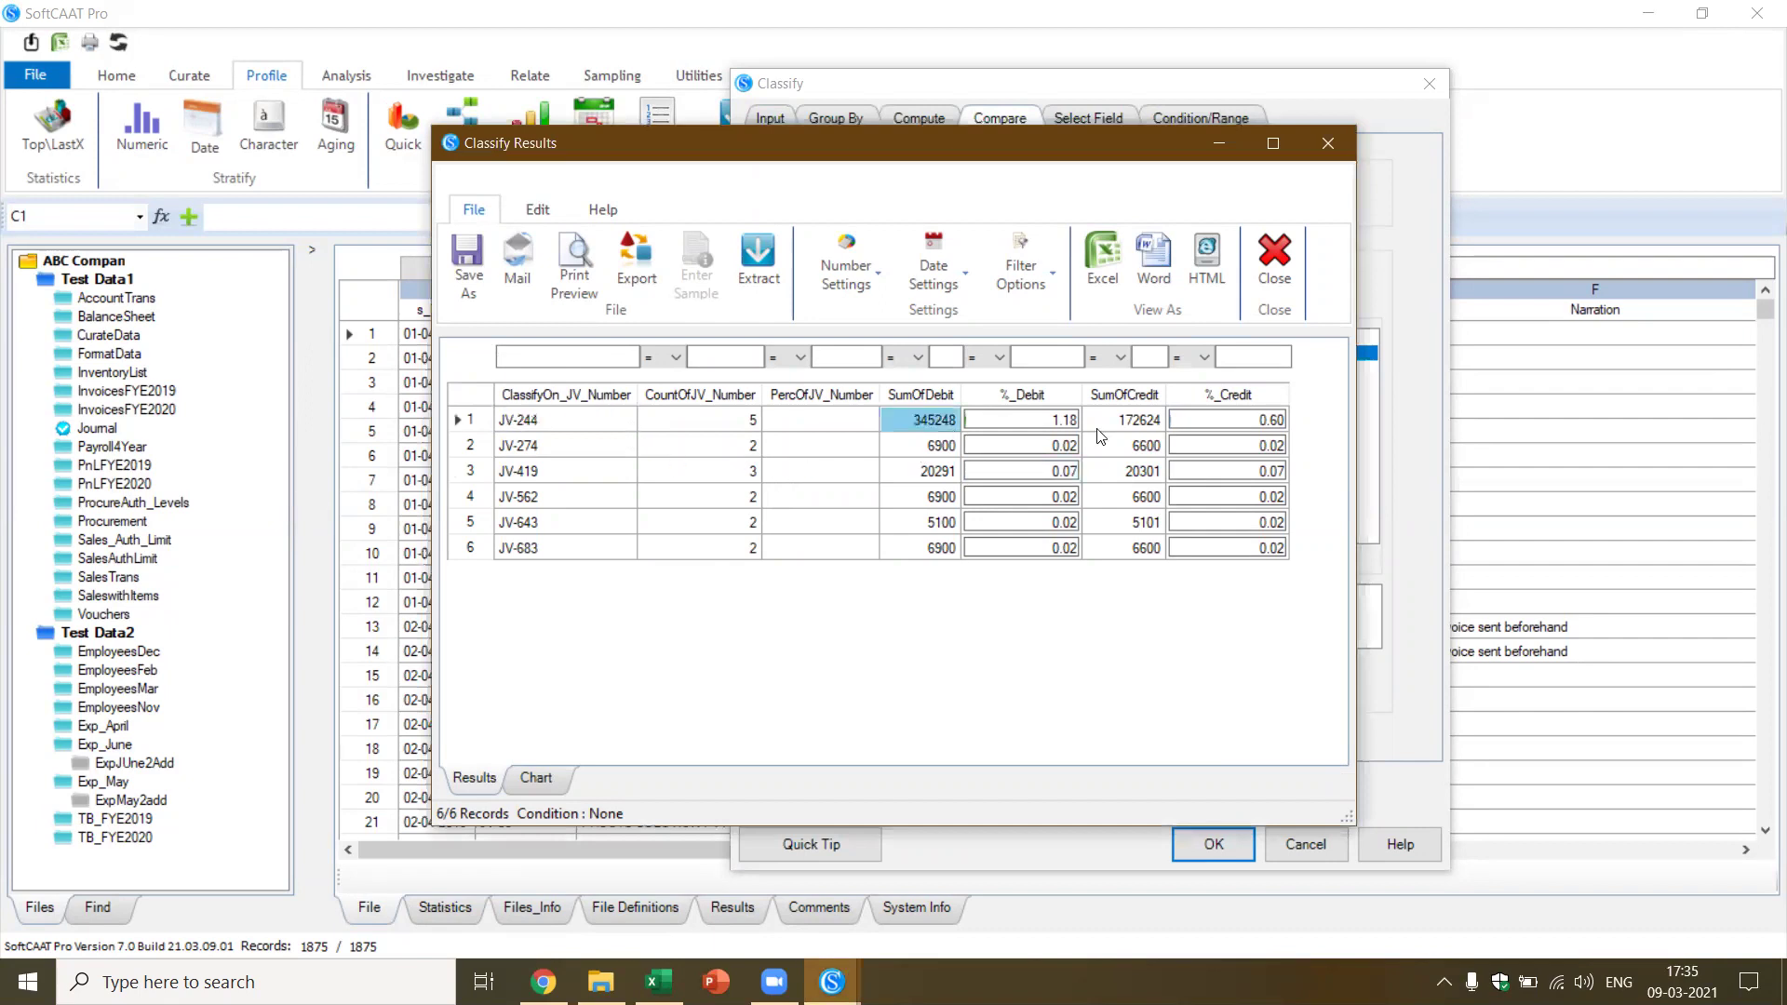
left_click(1159, 430)
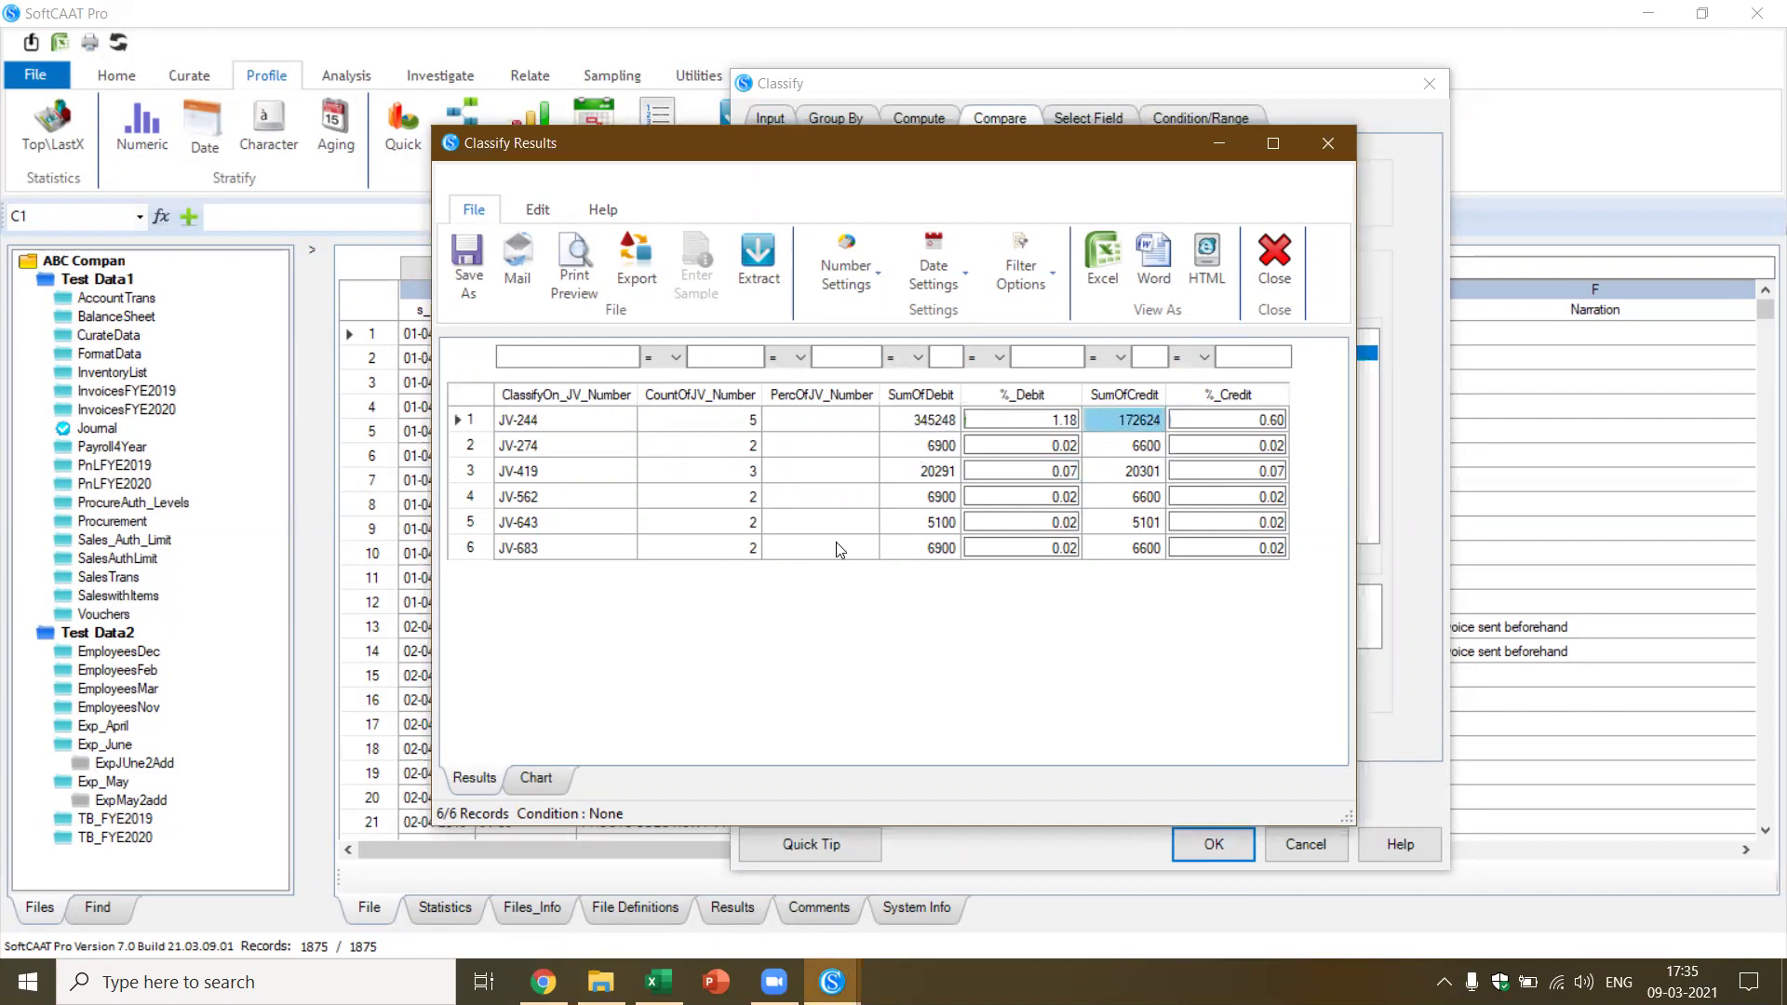
double_click(949, 428)
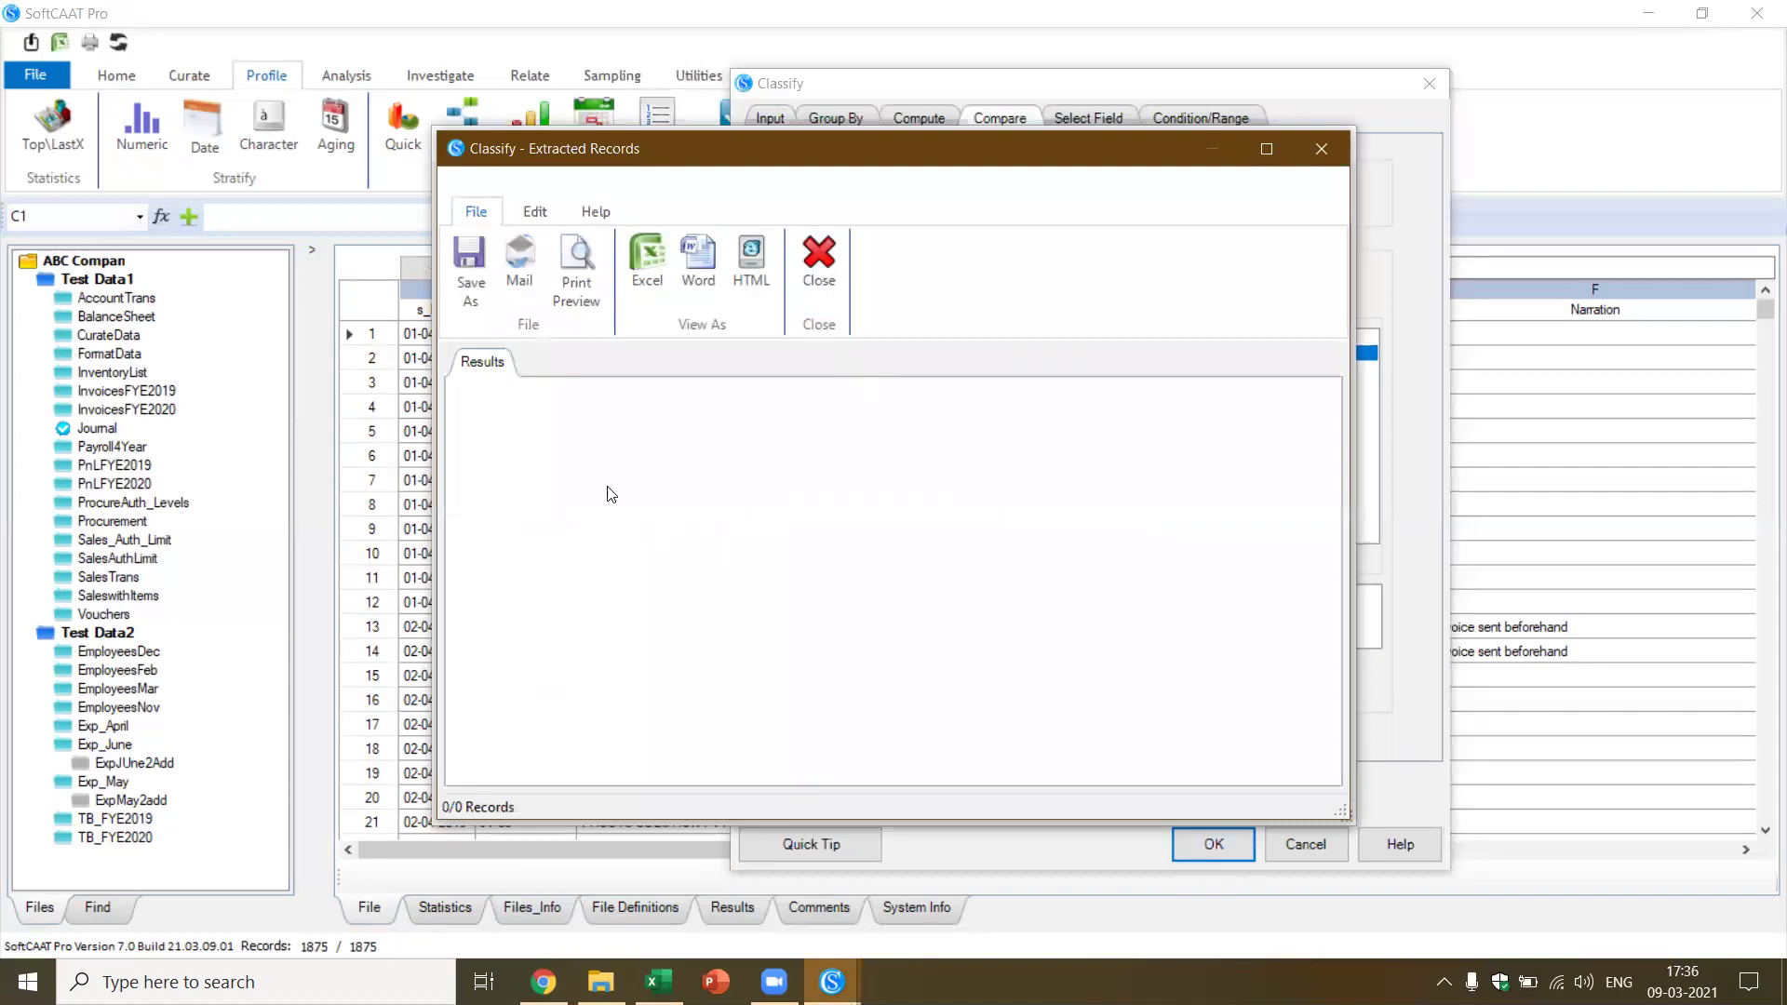
left_click(833, 285)
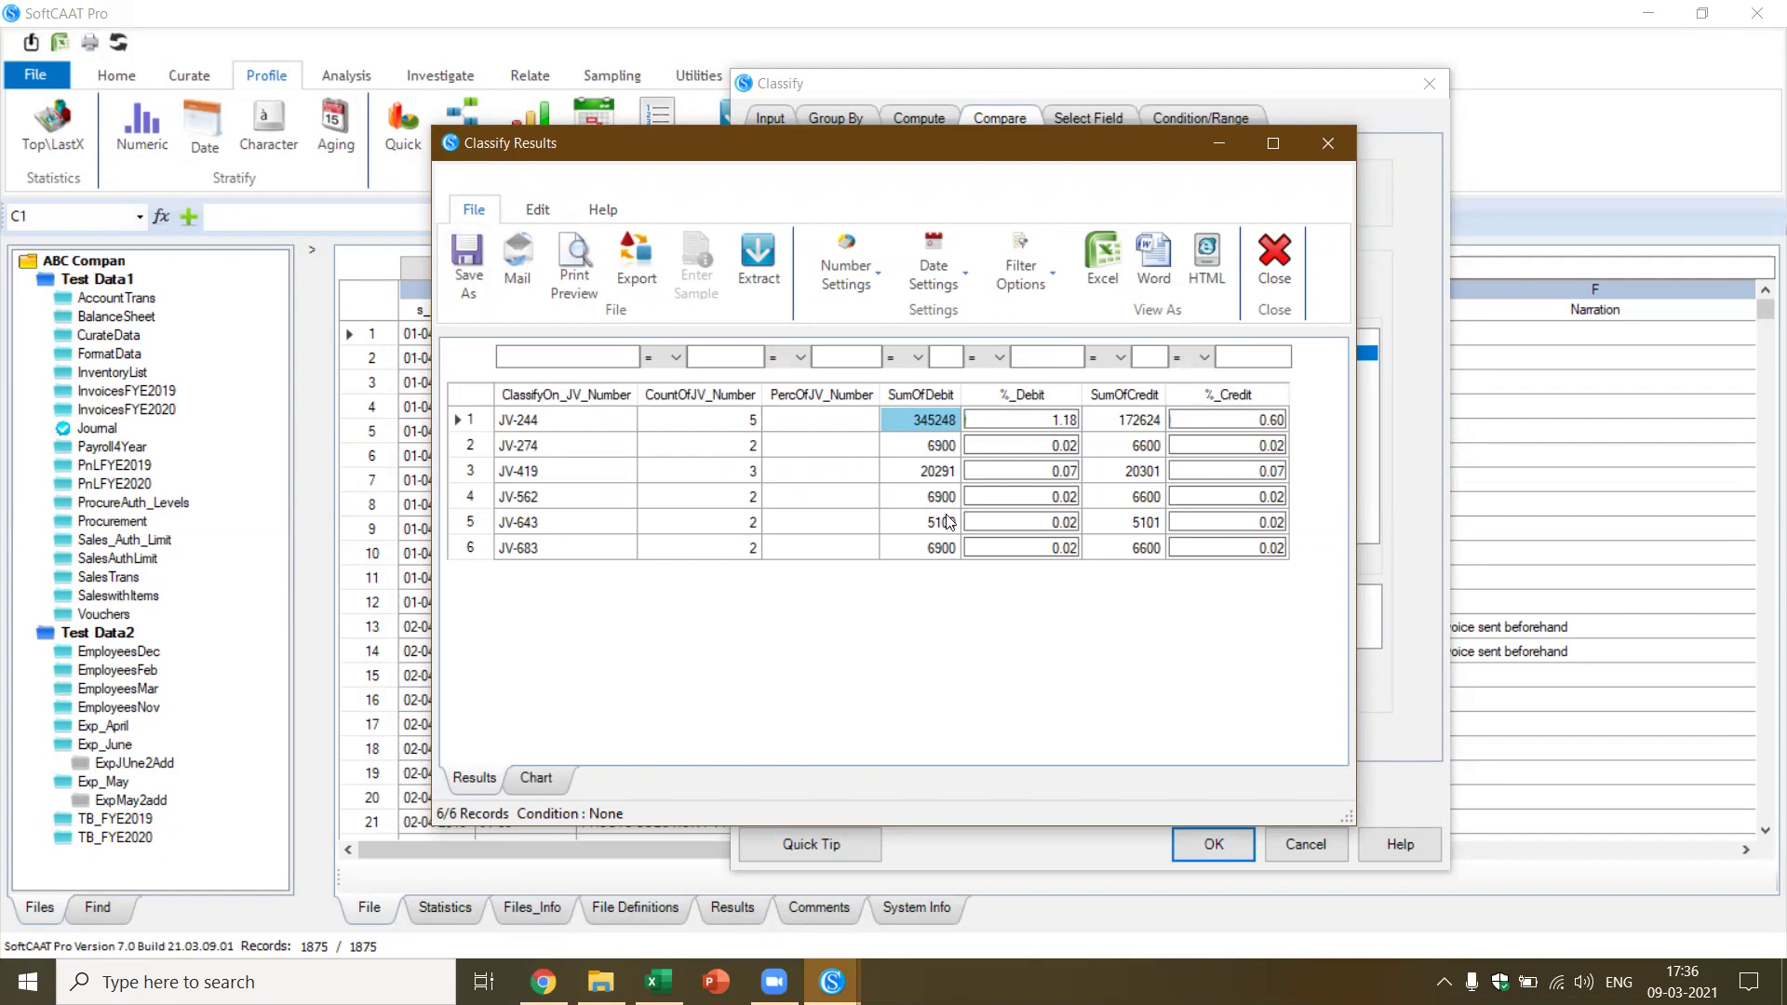
left_click(1270, 263)
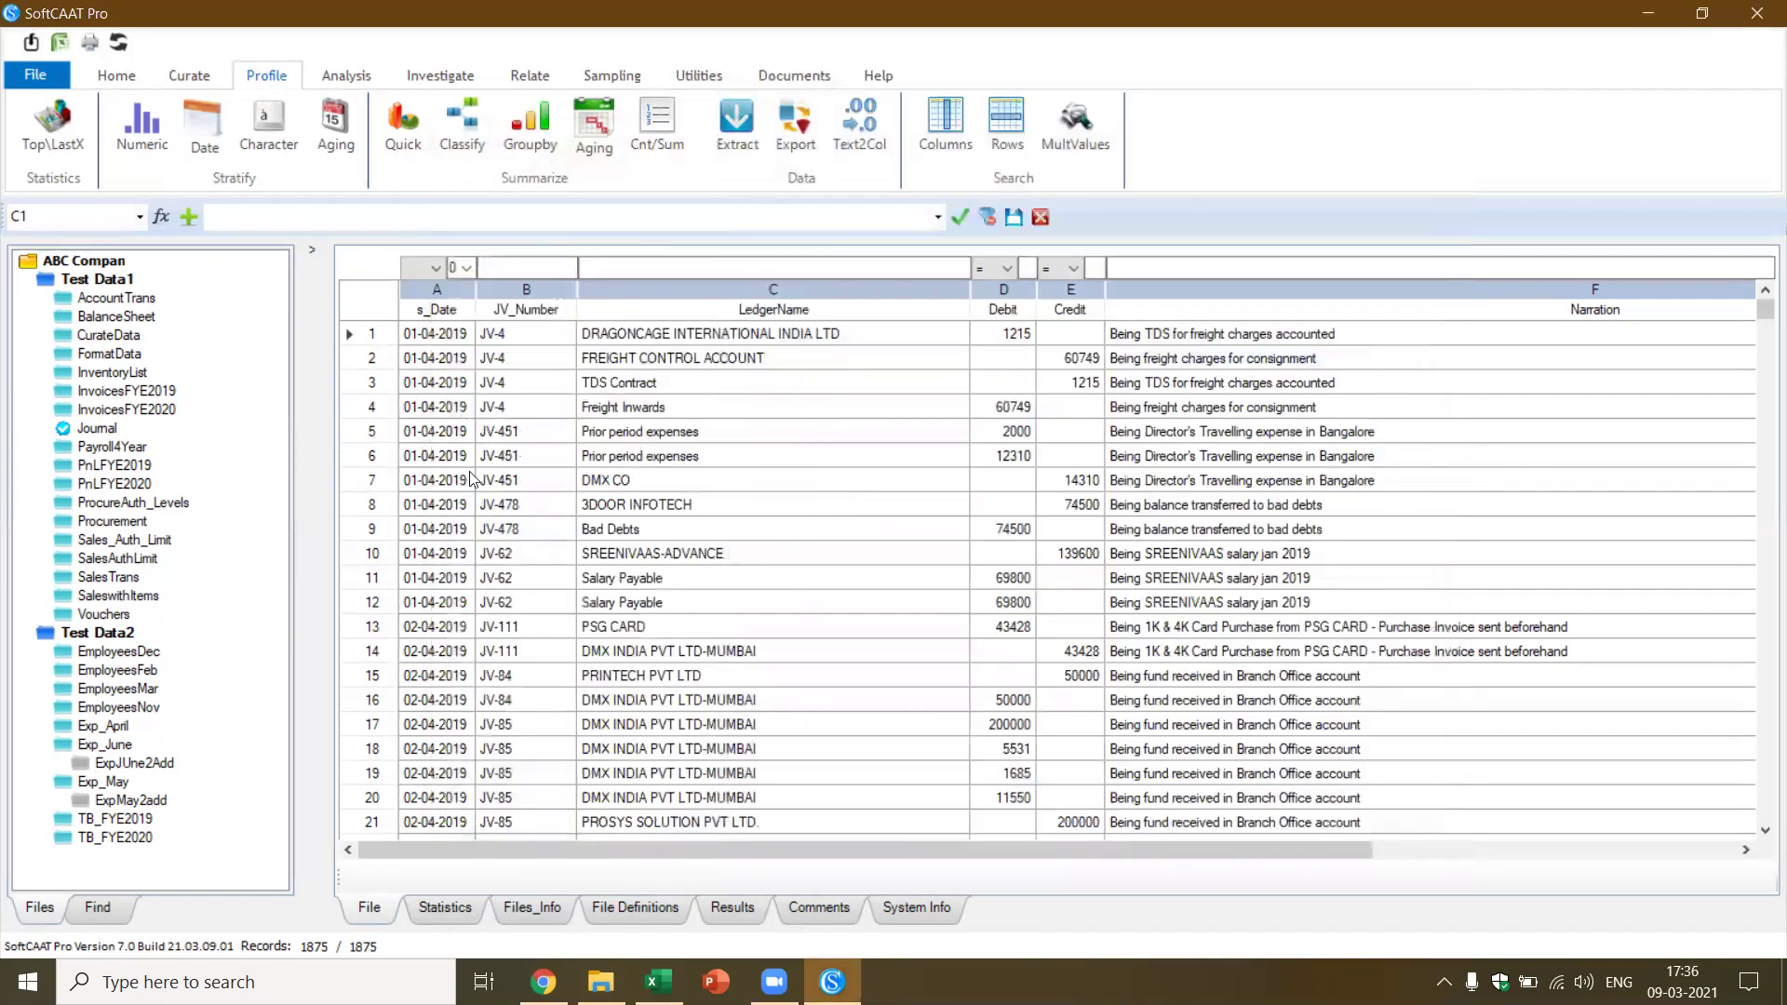
Set up a Classify summary on LedgerName, summarizing the Debit and Credit fields
left_click(637, 455)
left_click(667, 363)
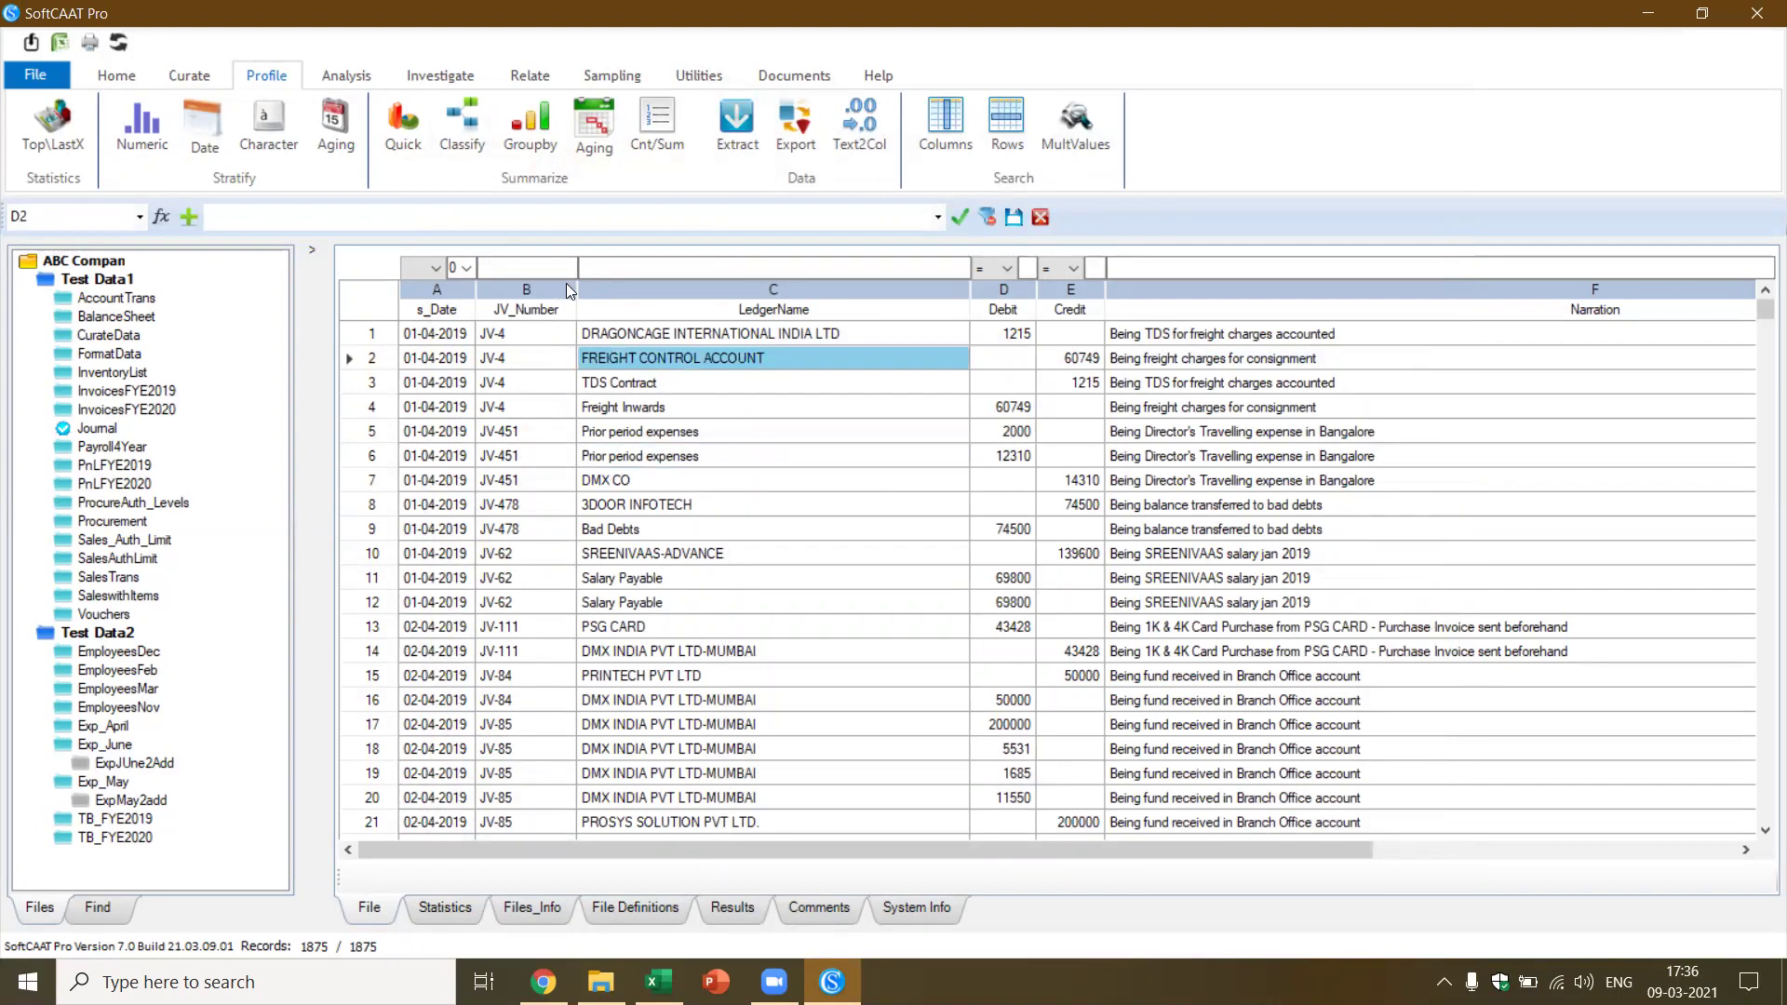
left_click(458, 134)
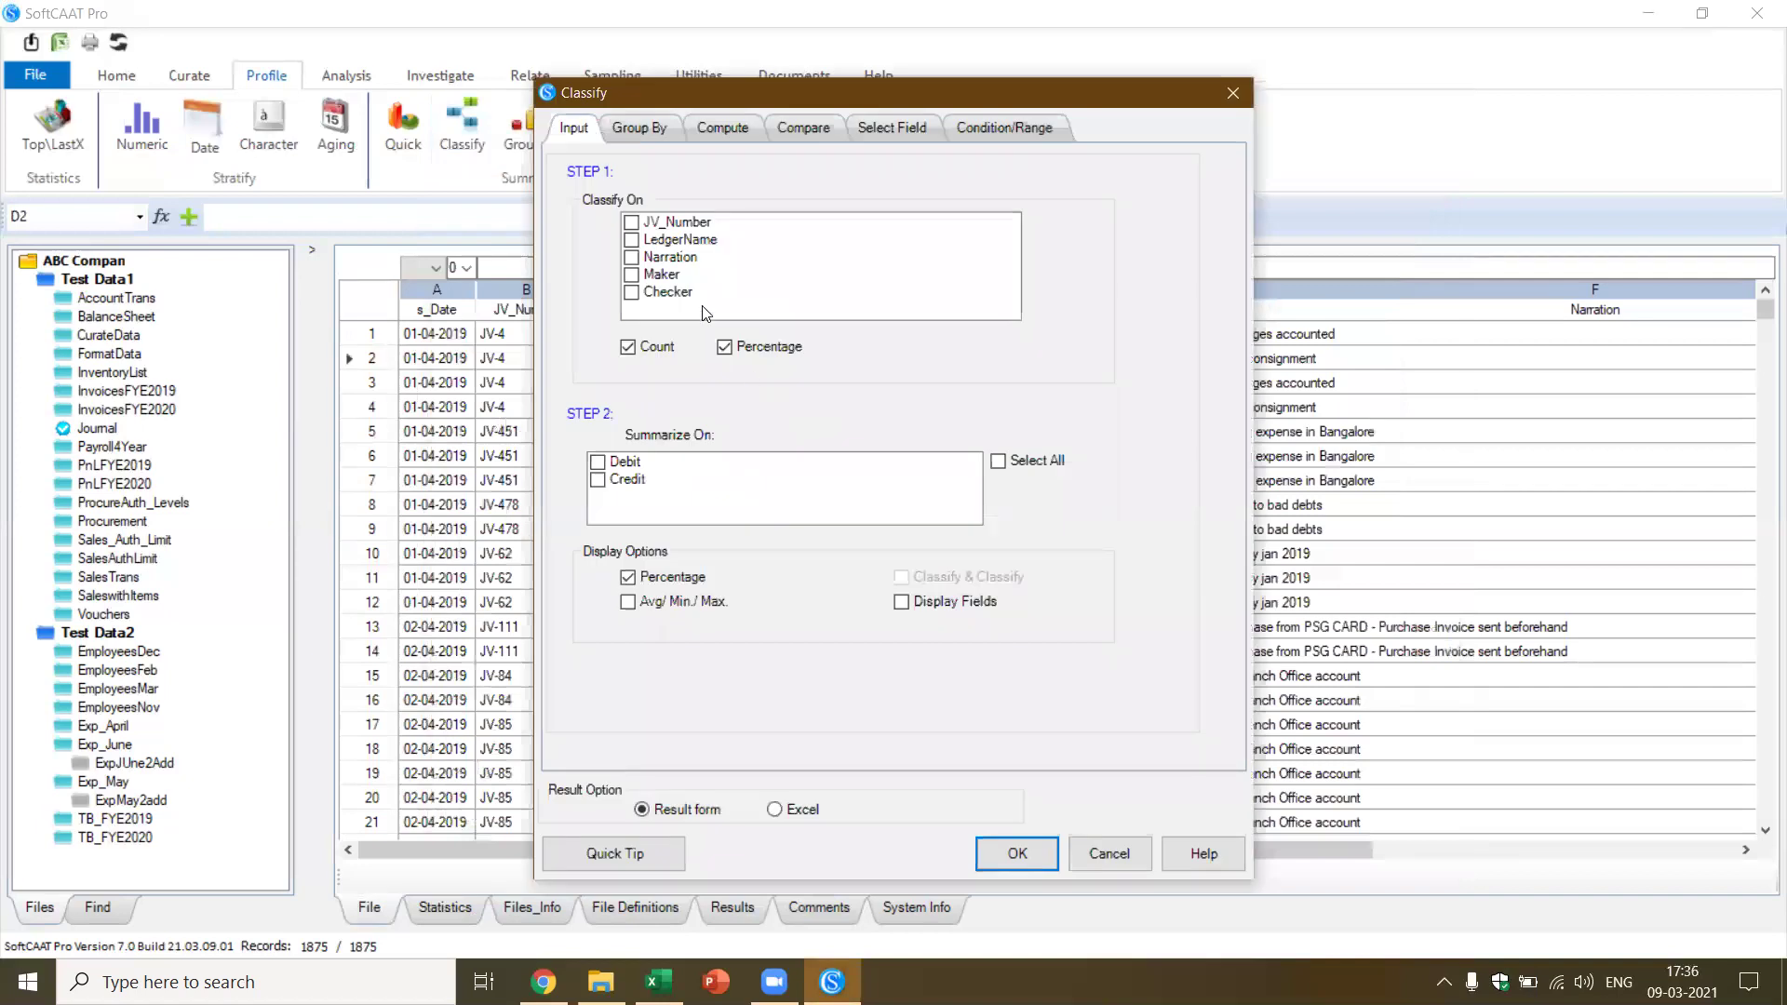
left_click(631, 242)
left_click(601, 463)
left_click(600, 462)
left_click(599, 480)
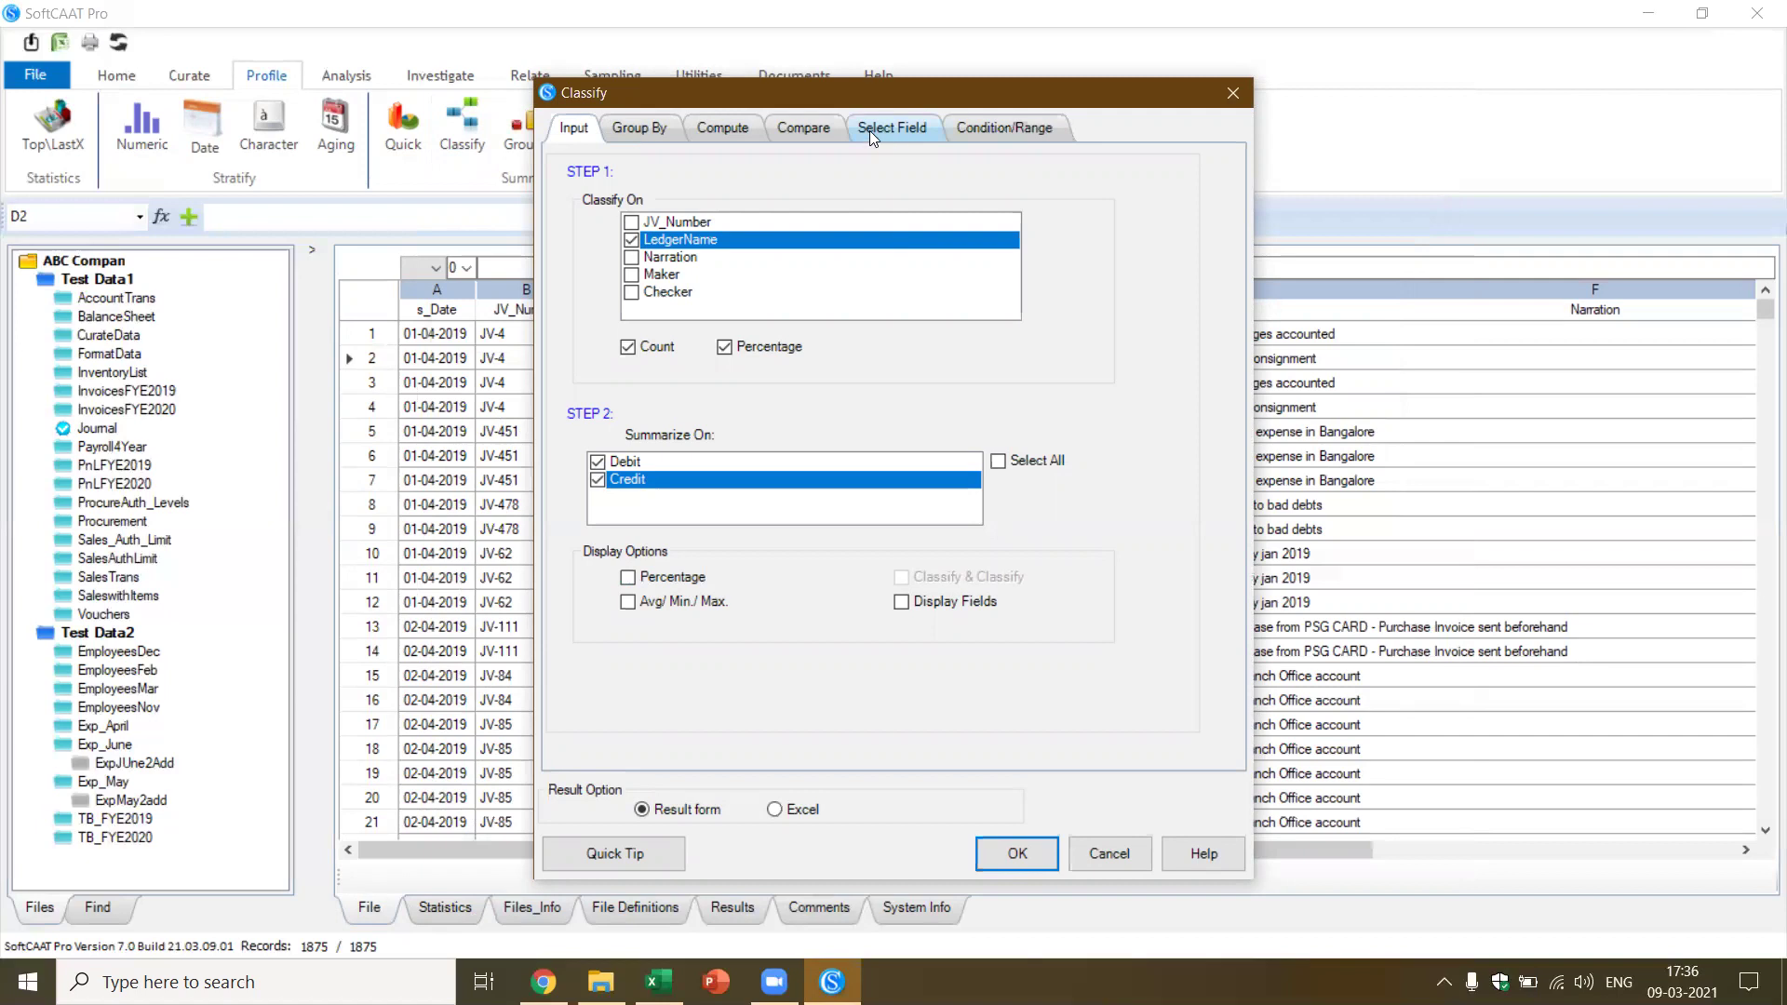
left_click(818, 128)
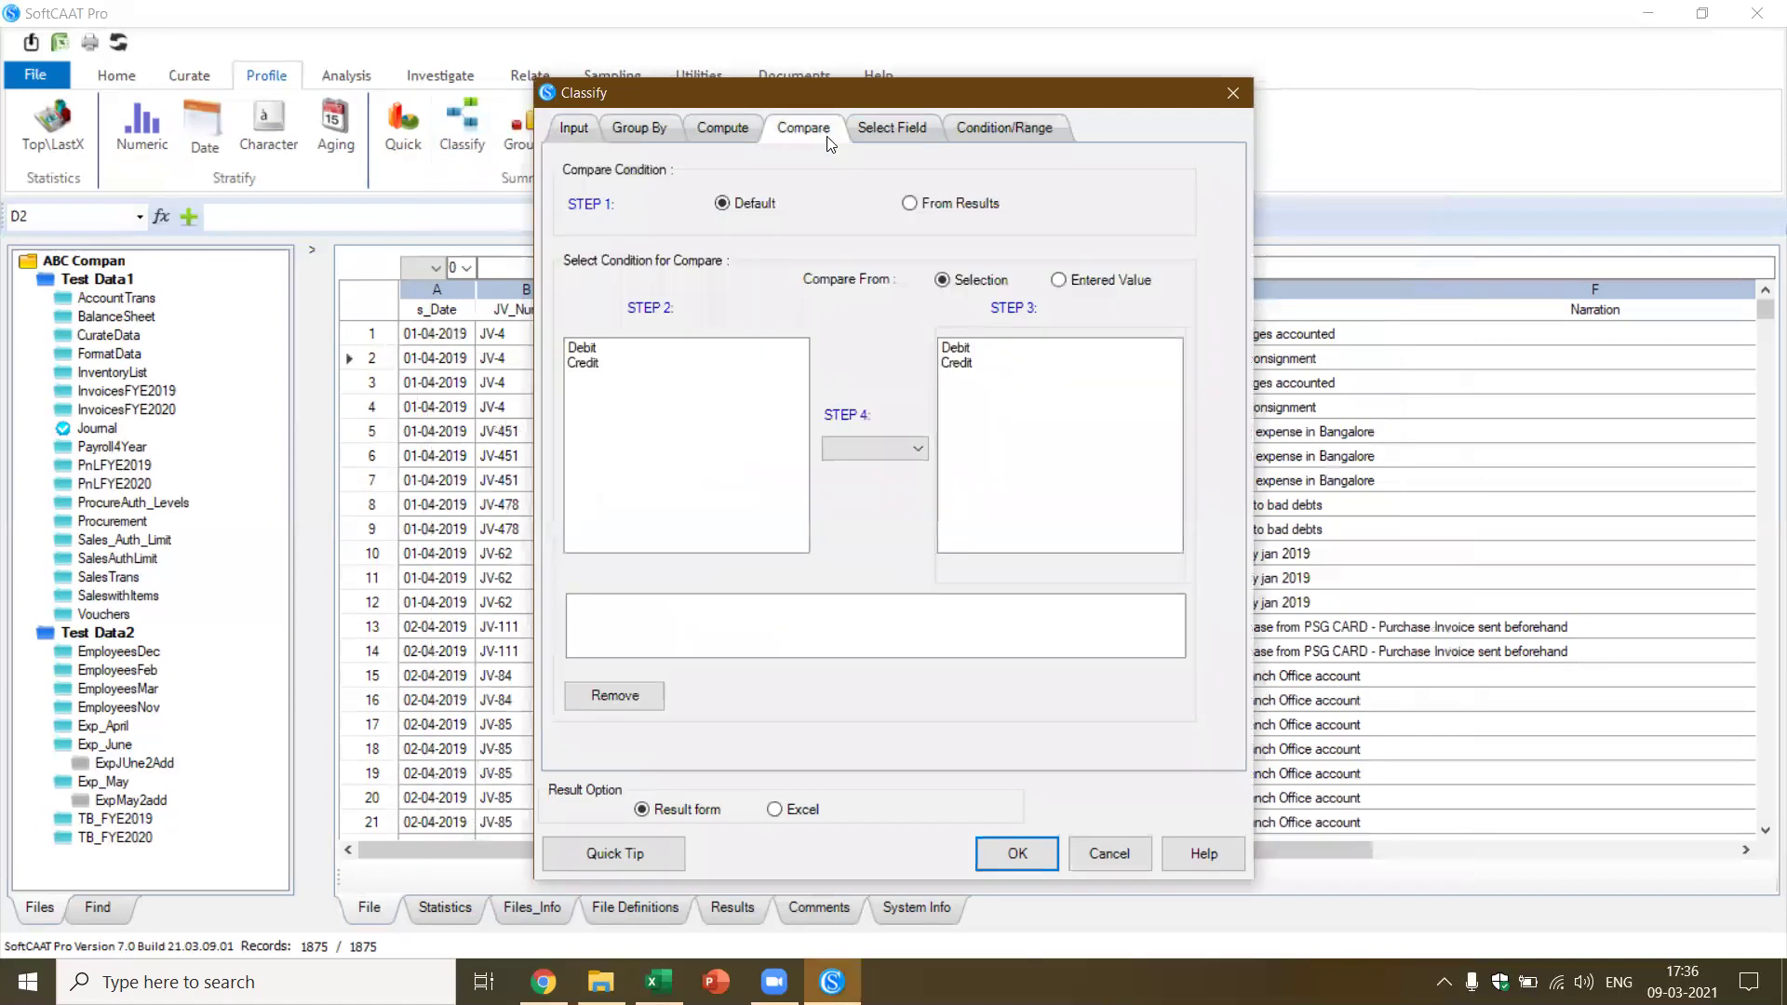
left_click(909, 204)
left_click(618, 348)
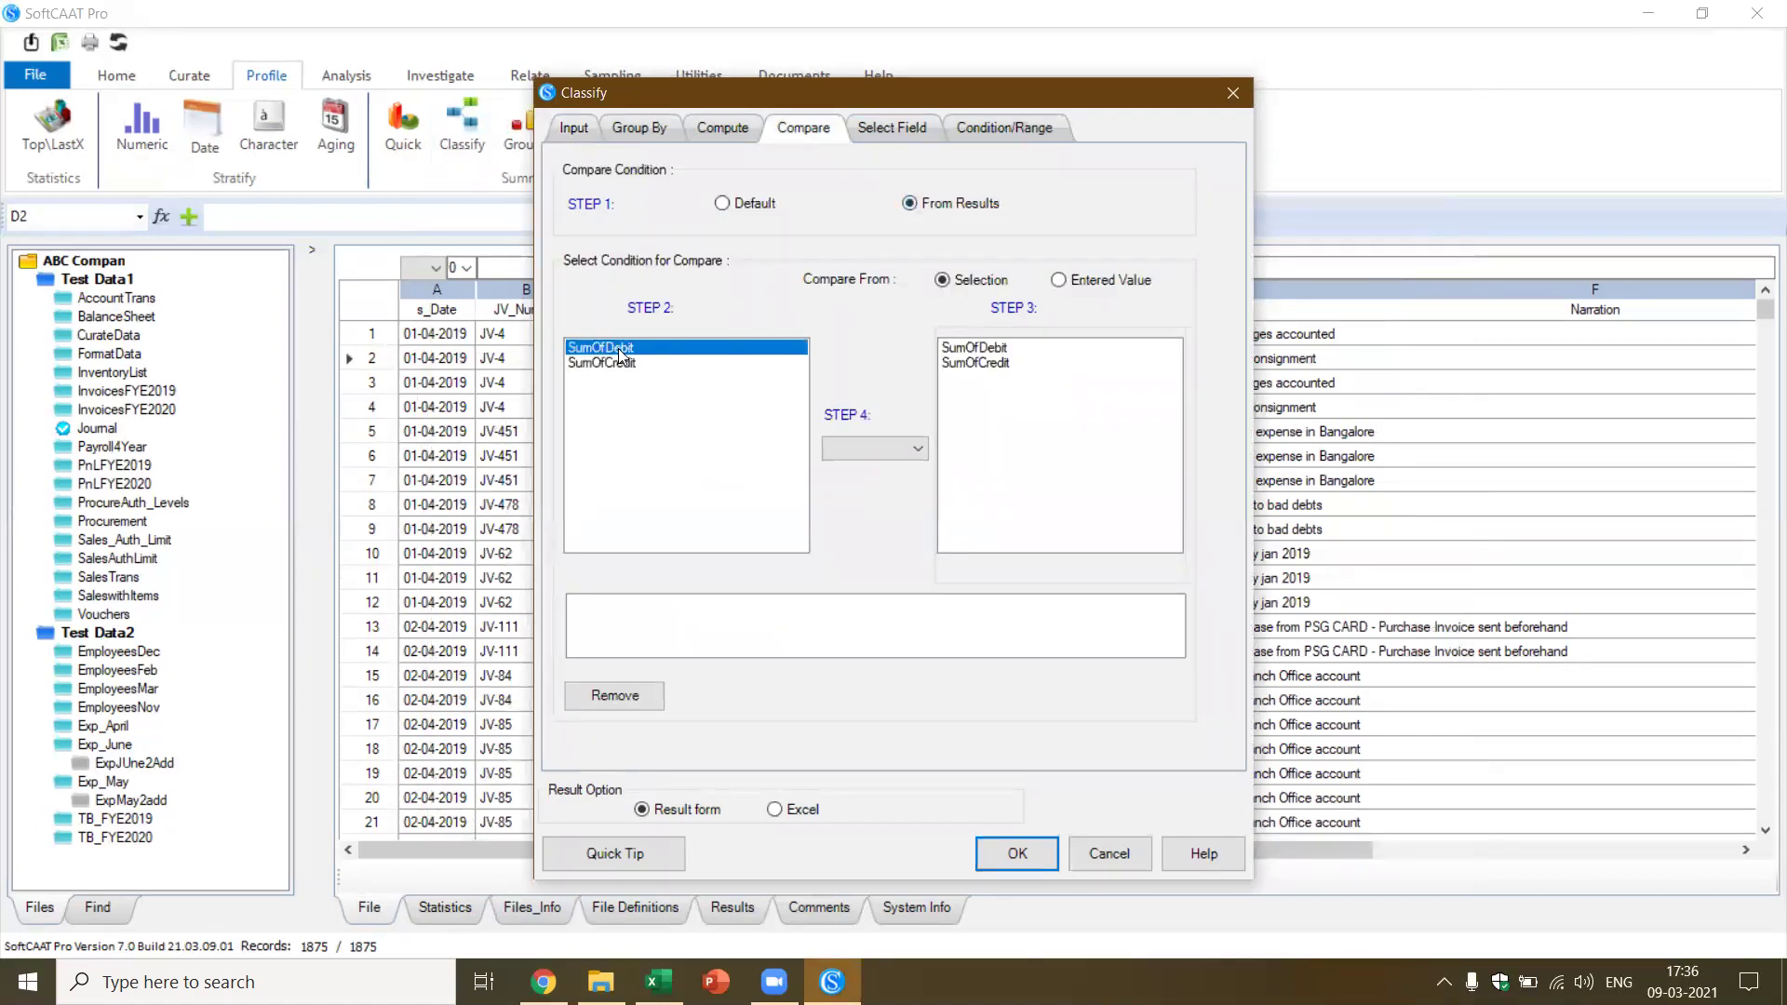
left_click(956, 363)
left_click(920, 447)
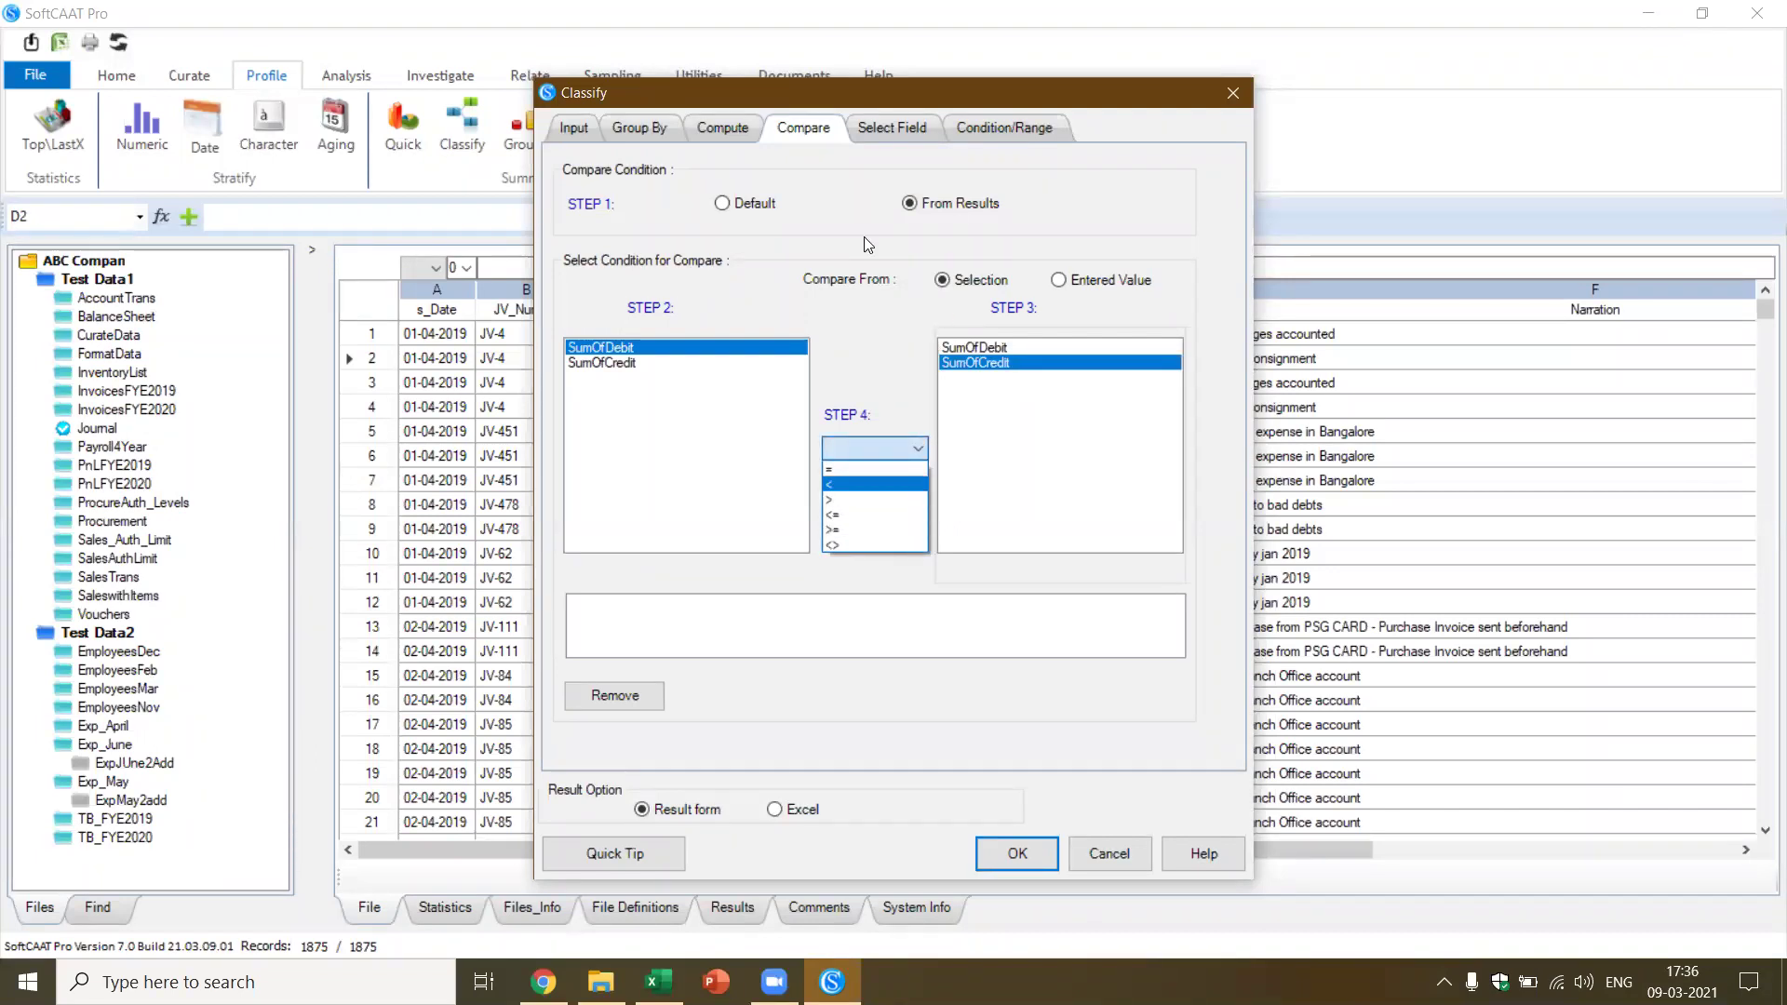
Try to add a computed field subtracting Credit from Debit to the ledger classification
left_click(731, 126)
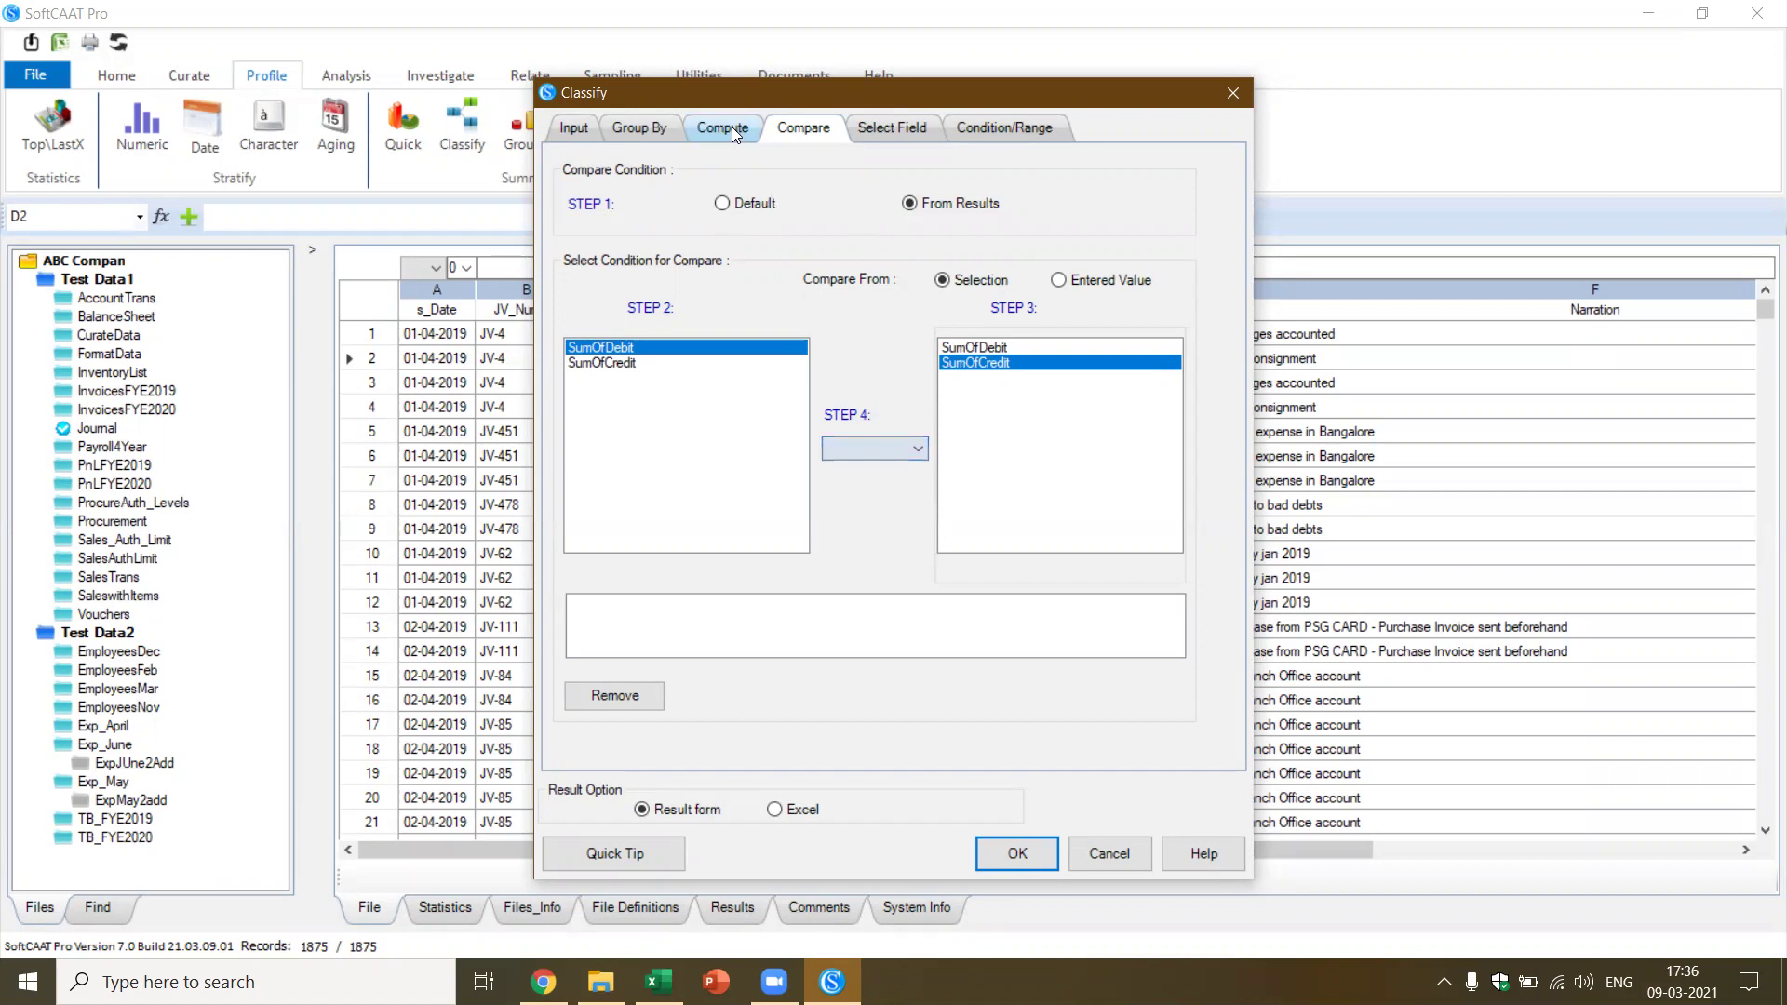
left_click(732, 126)
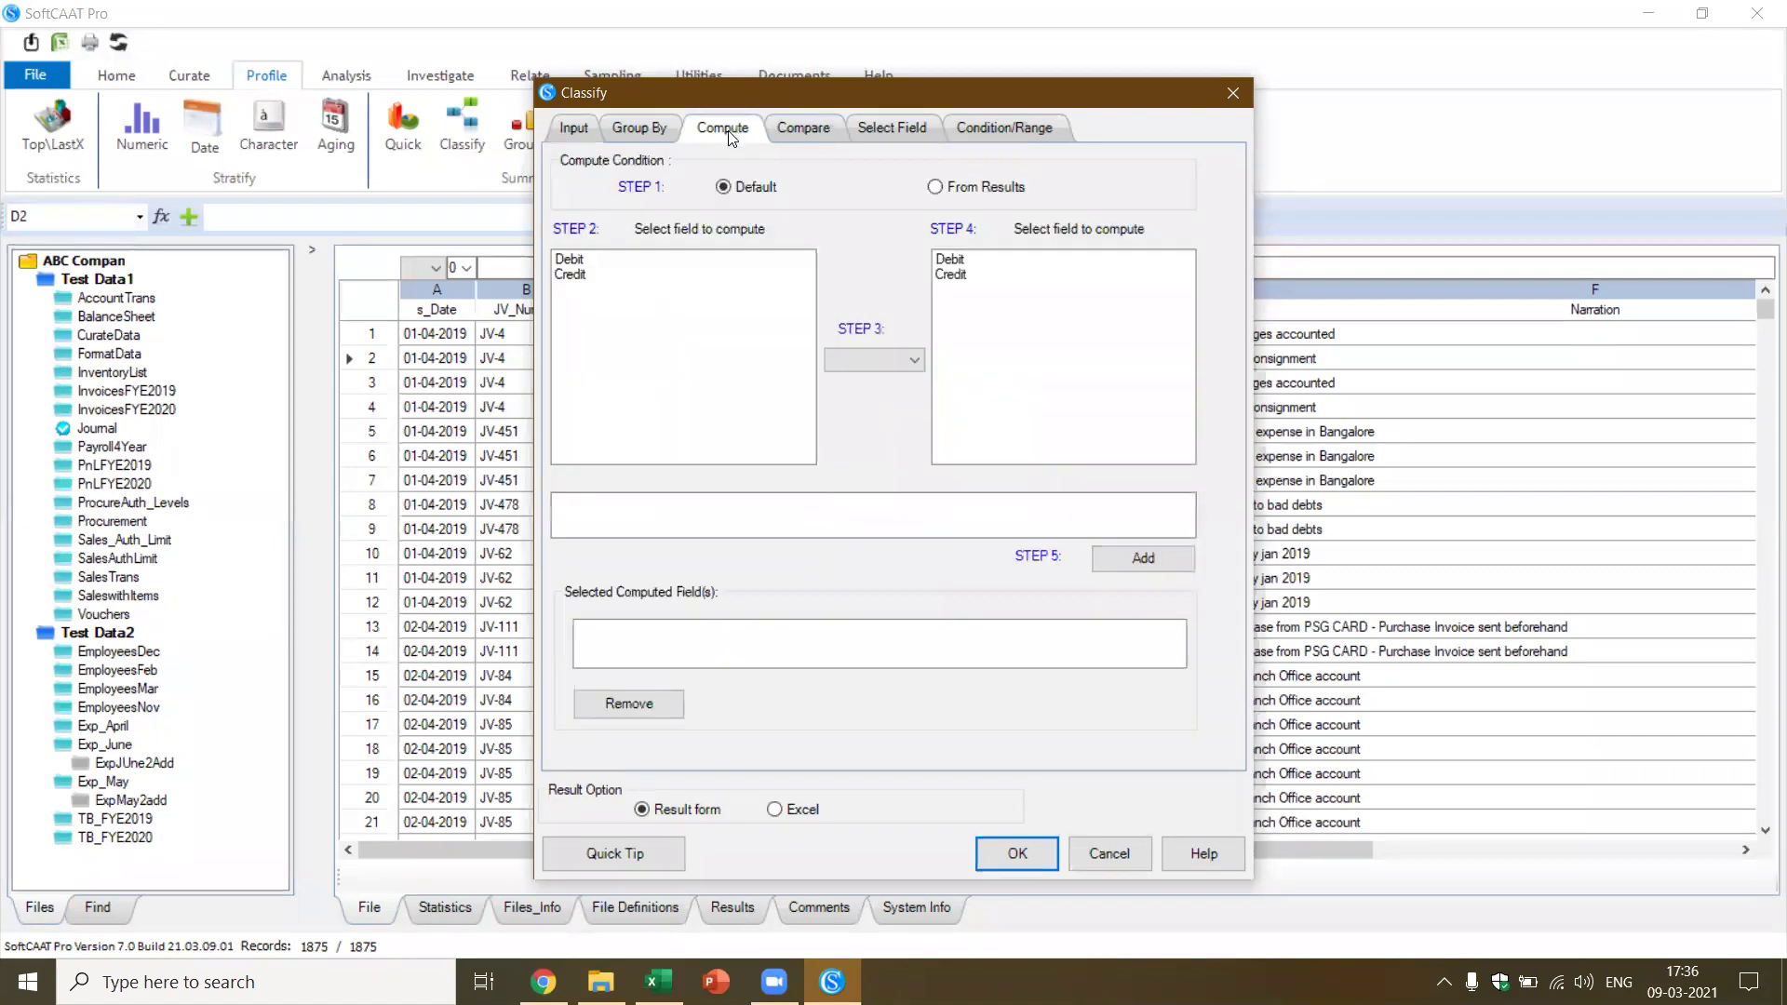
left_click(572, 261)
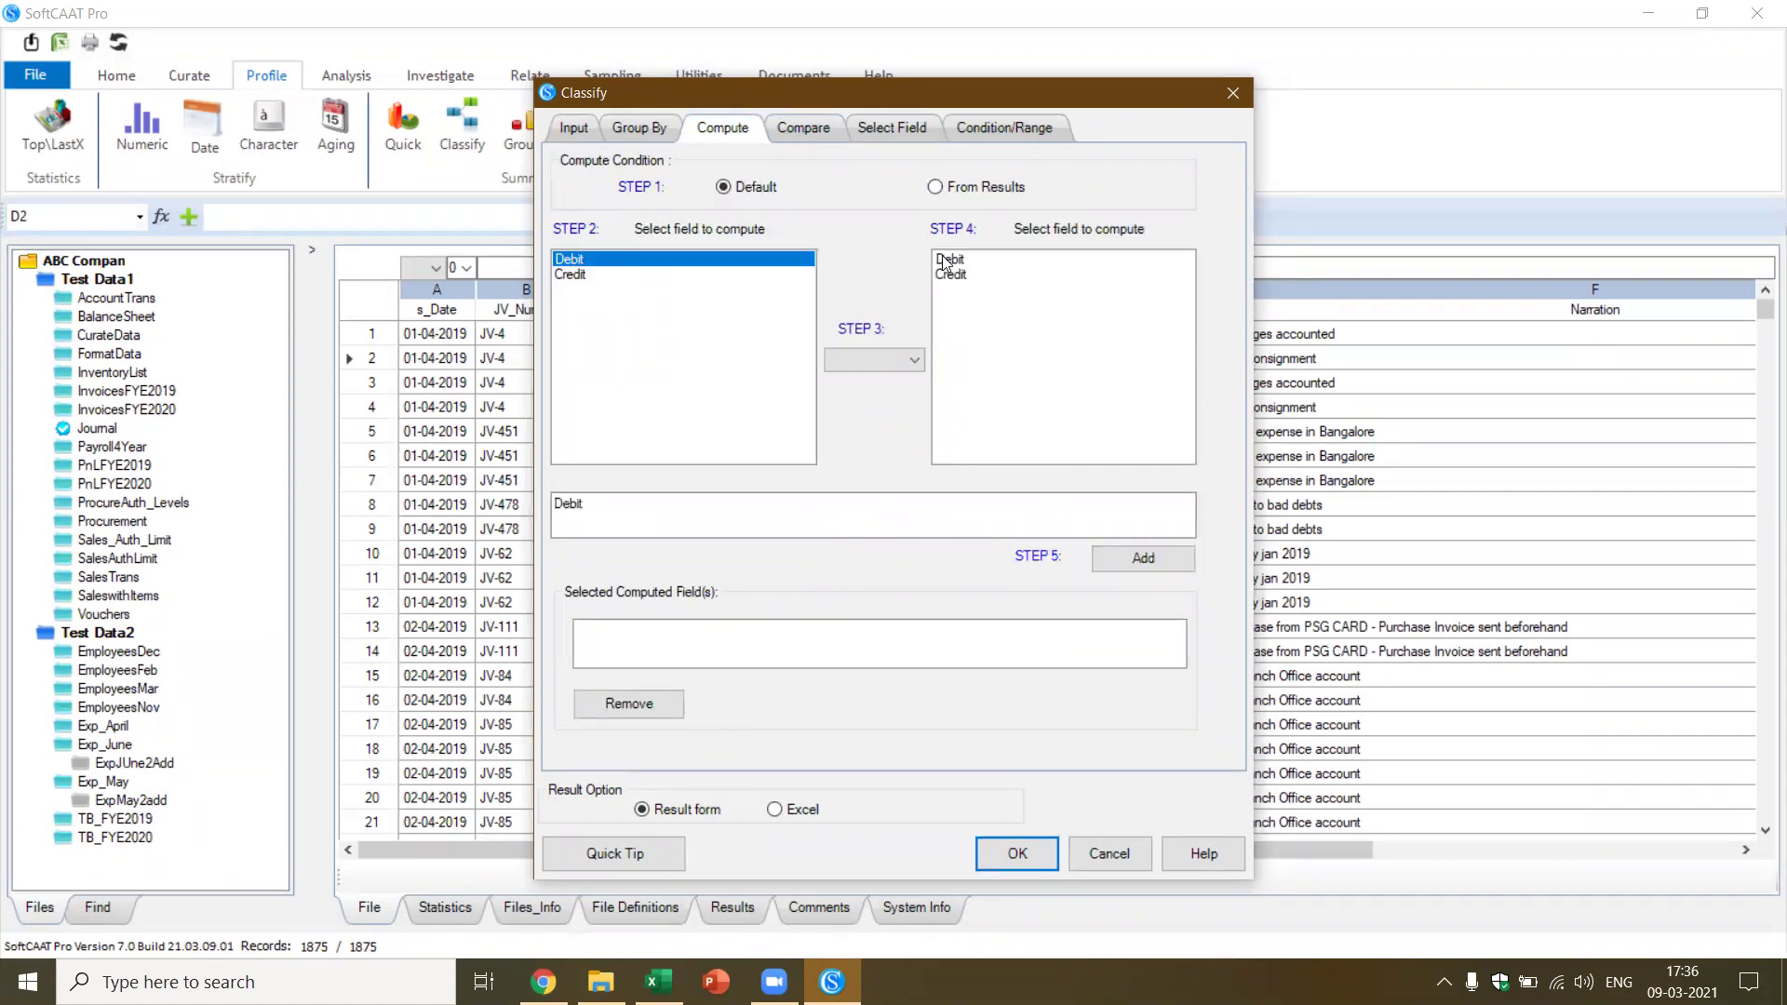
left_click(953, 277)
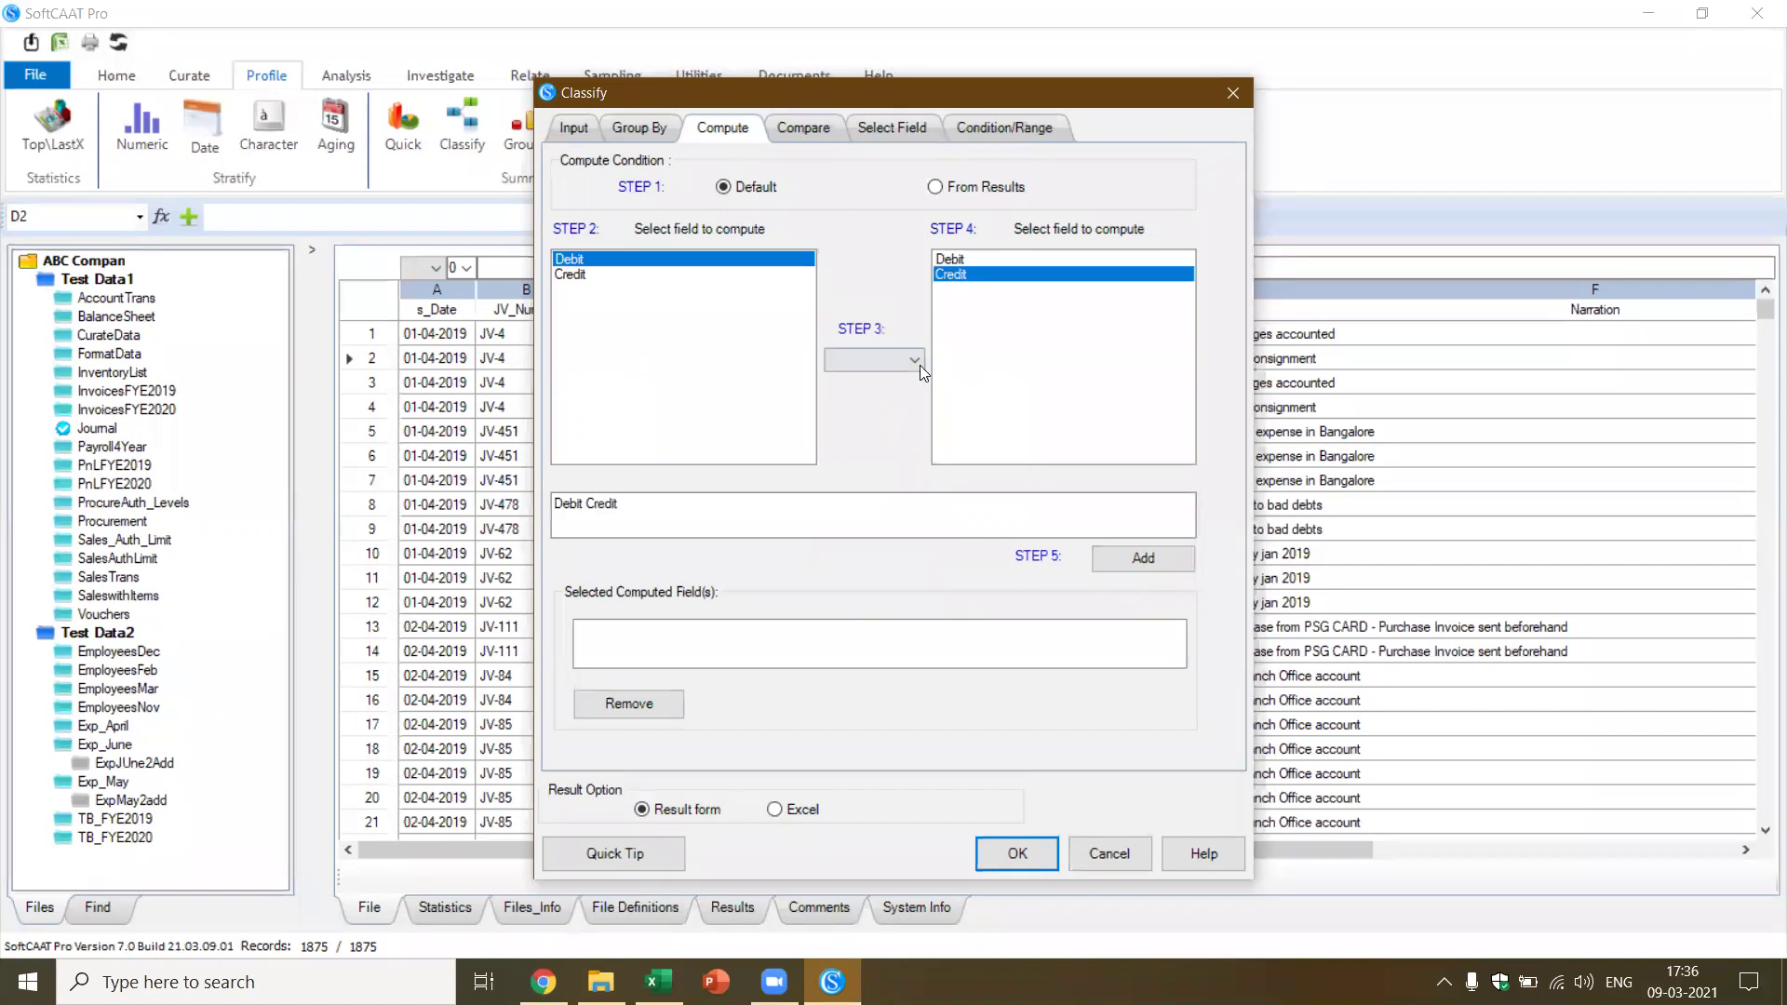
left_click(919, 365)
left_click(841, 413)
left_click(1163, 564)
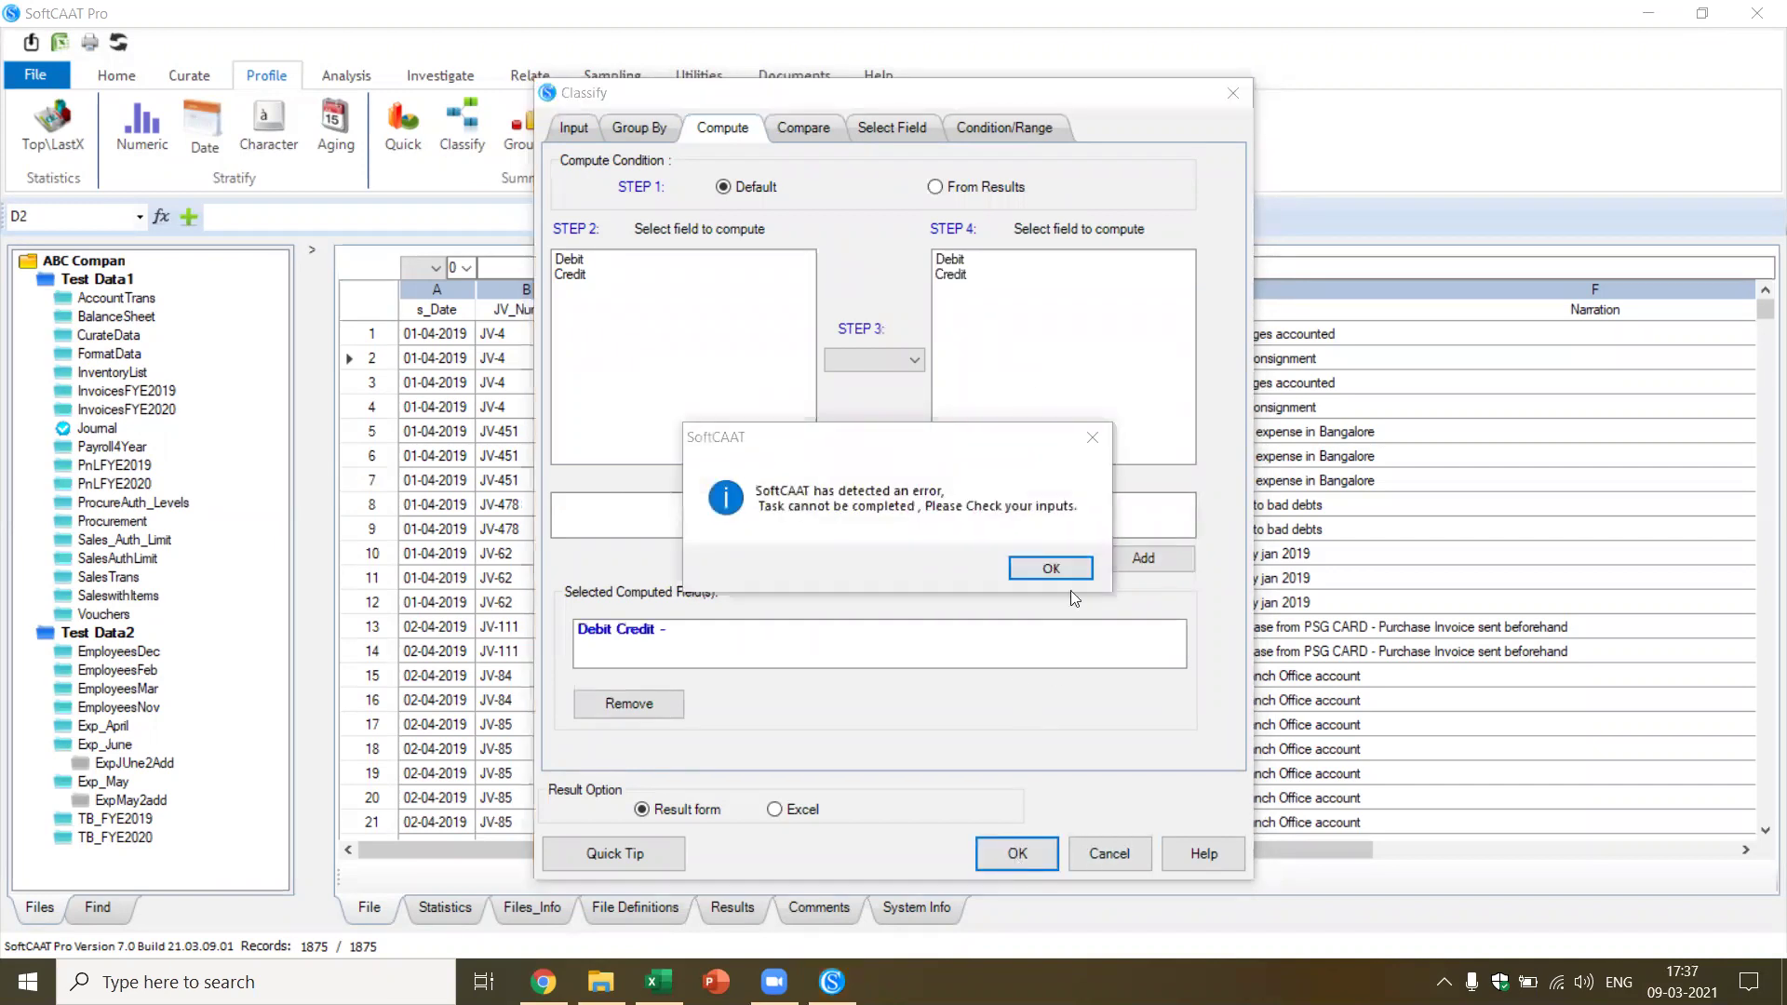
left_click(1052, 567)
left_click(832, 577)
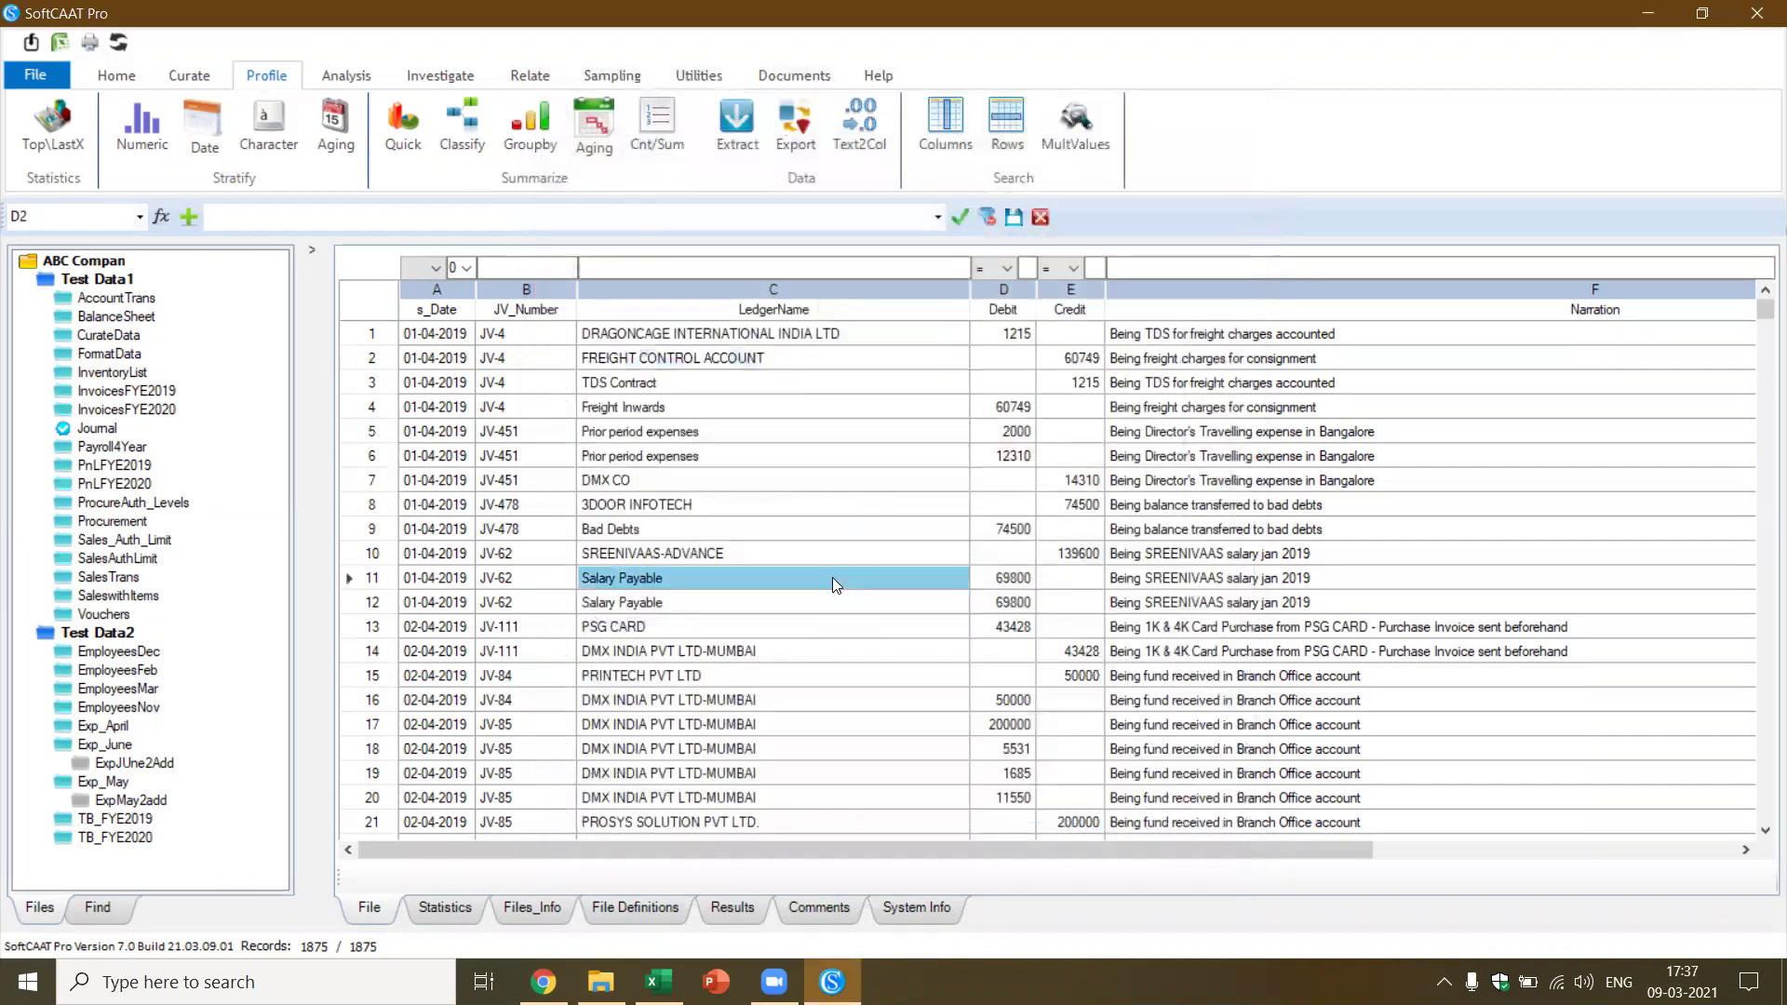
Classify the Journal table on LedgerName, summarizing Debit and Credit with percentages, and view the results full screen
left_click(460, 140)
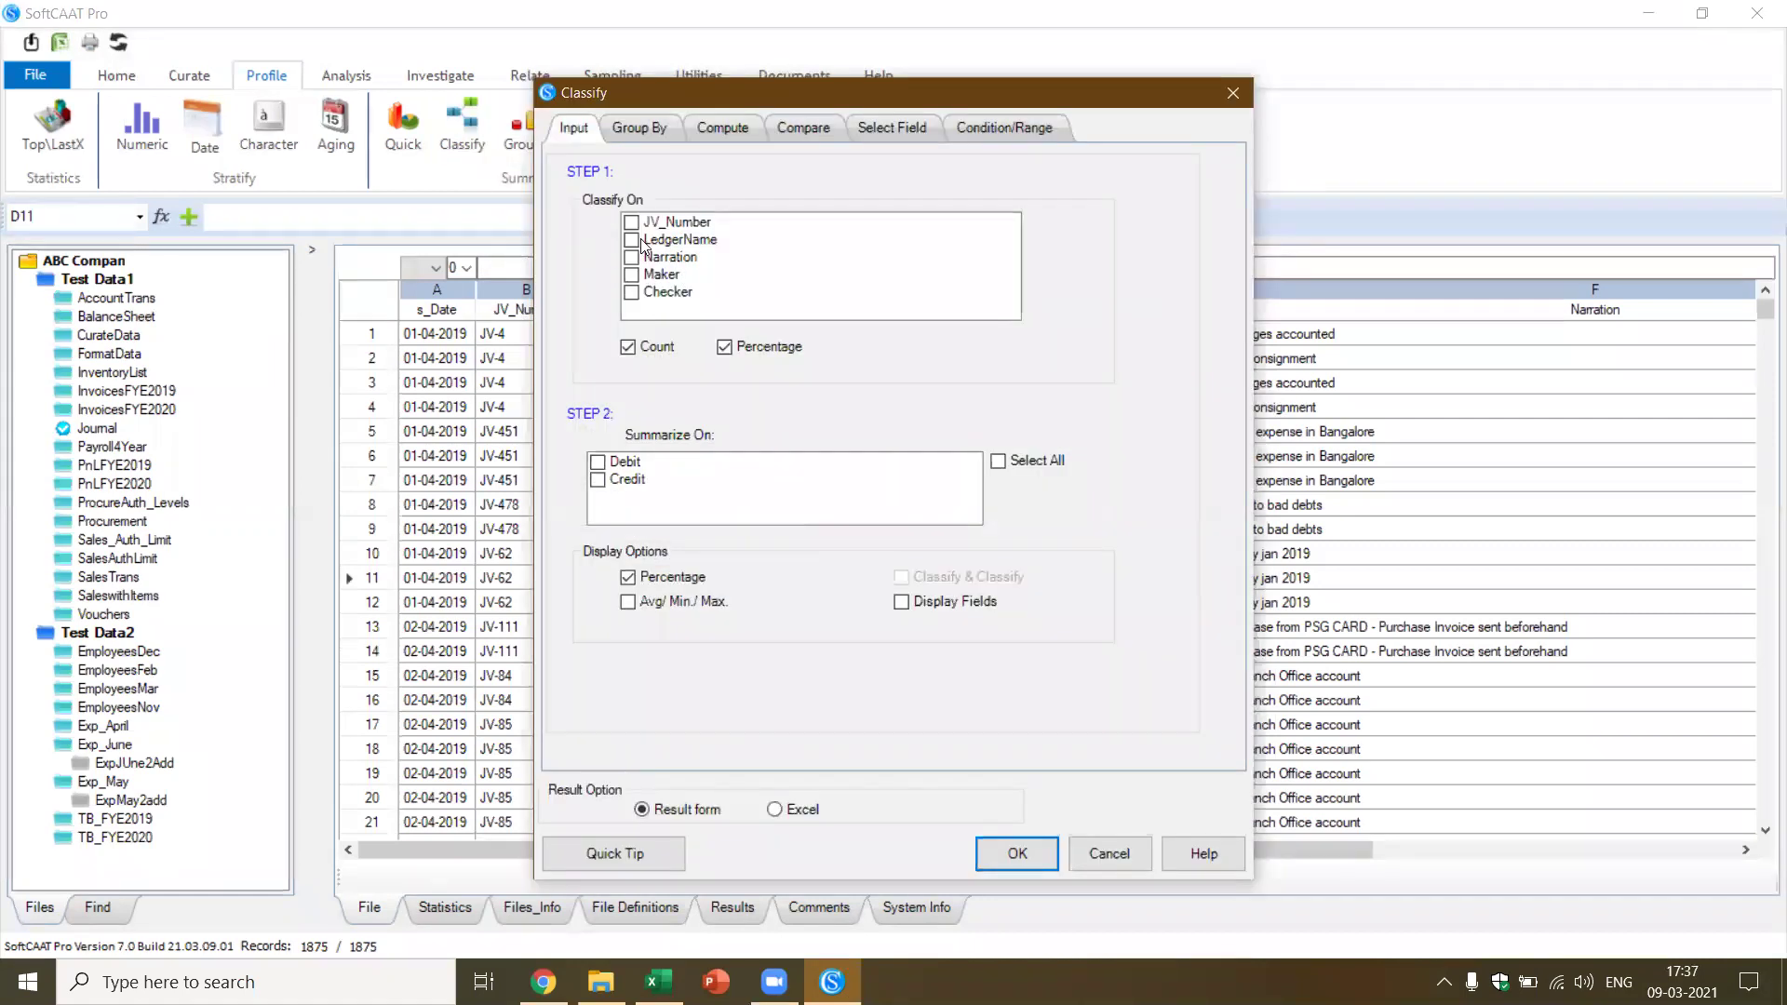
left_click(632, 240)
left_click(601, 462)
left_click(598, 480)
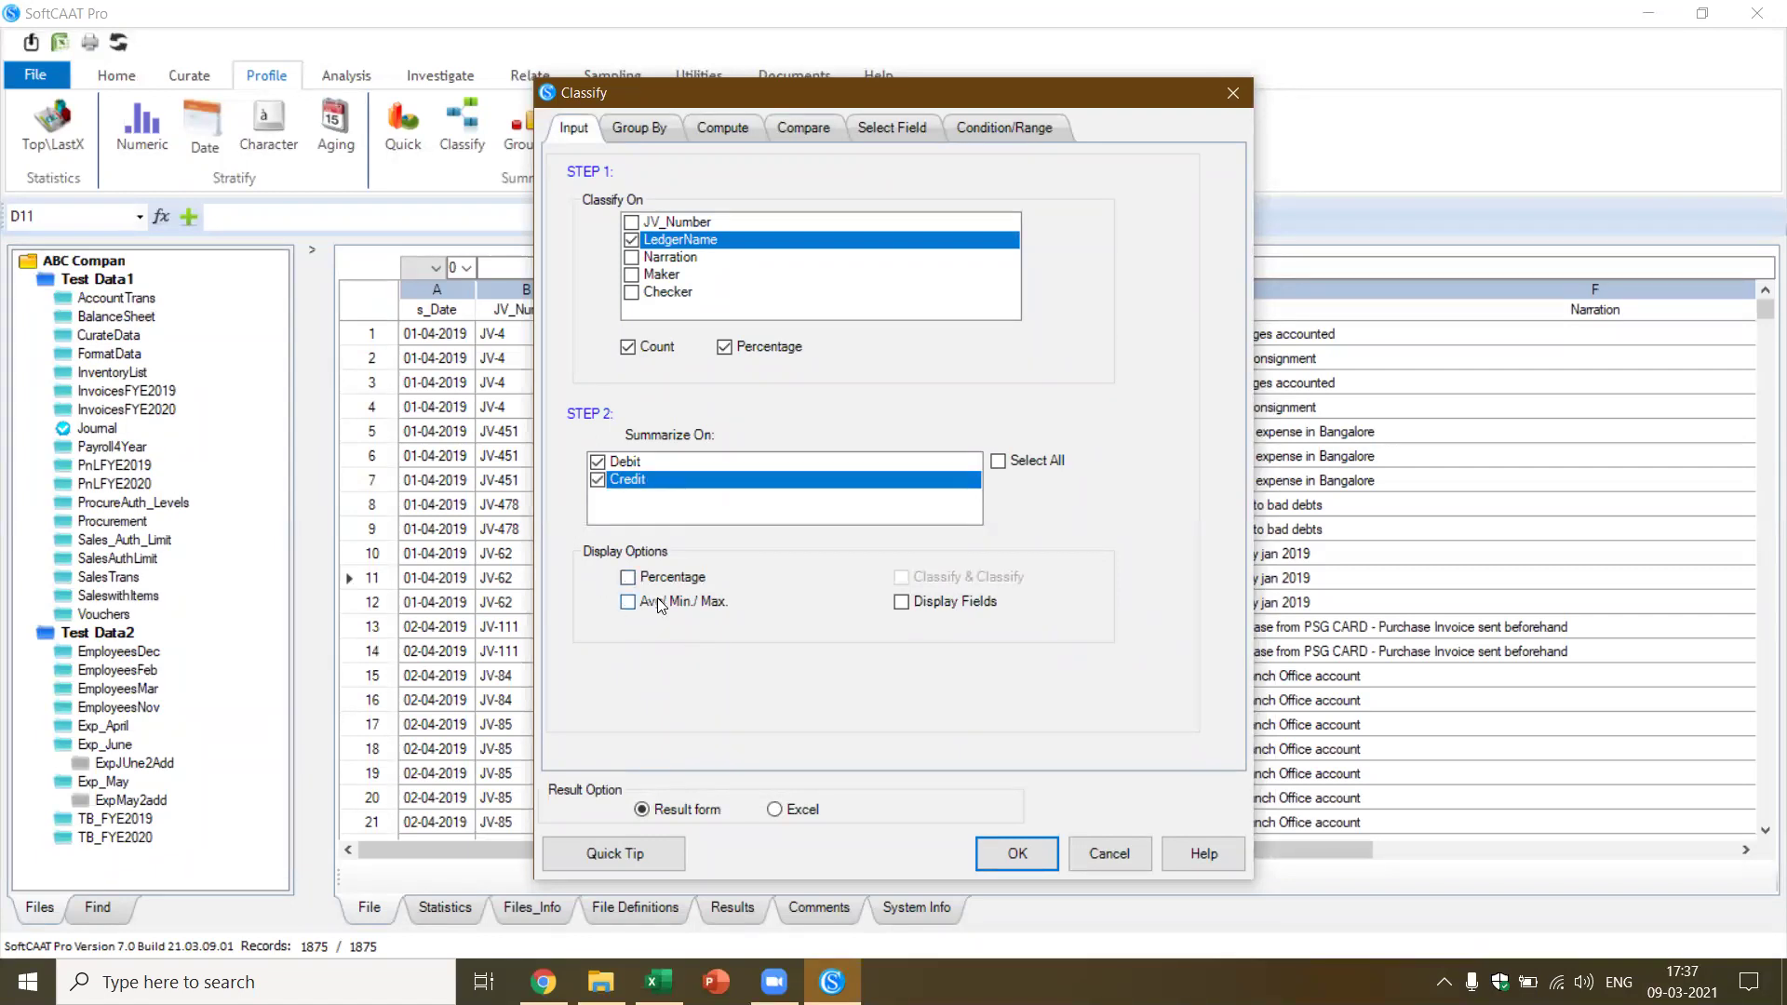
left_click(640, 130)
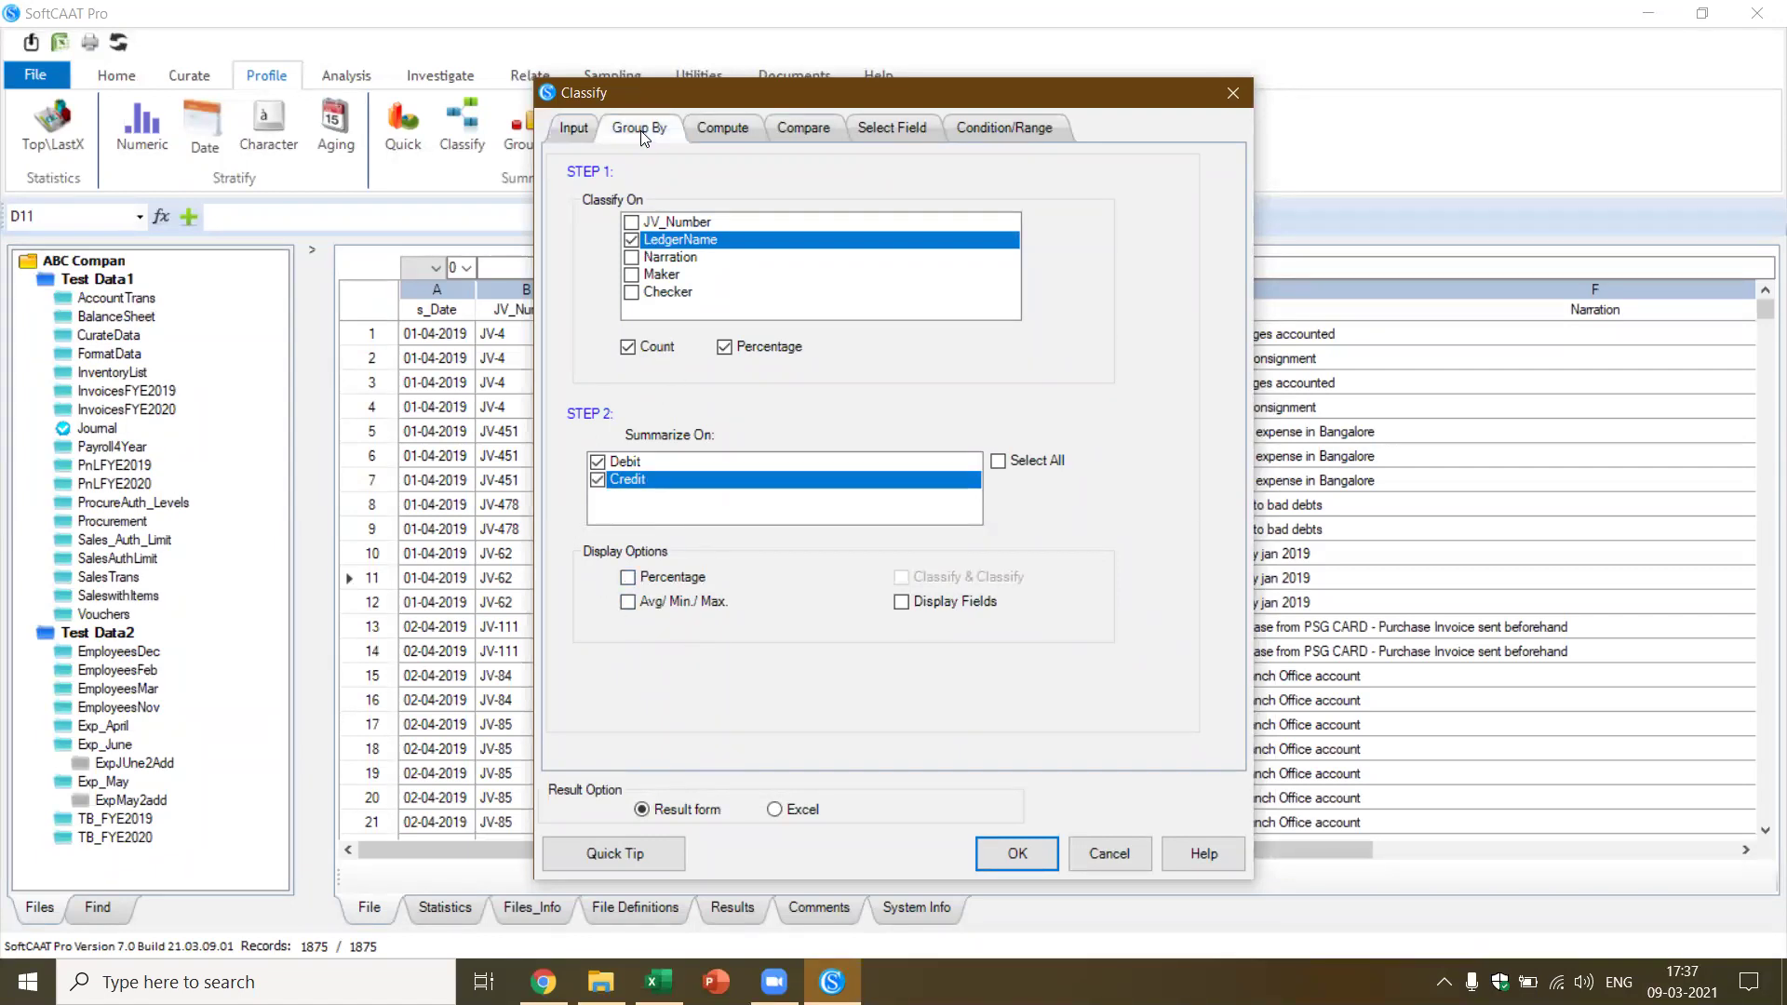
left_click(586, 132)
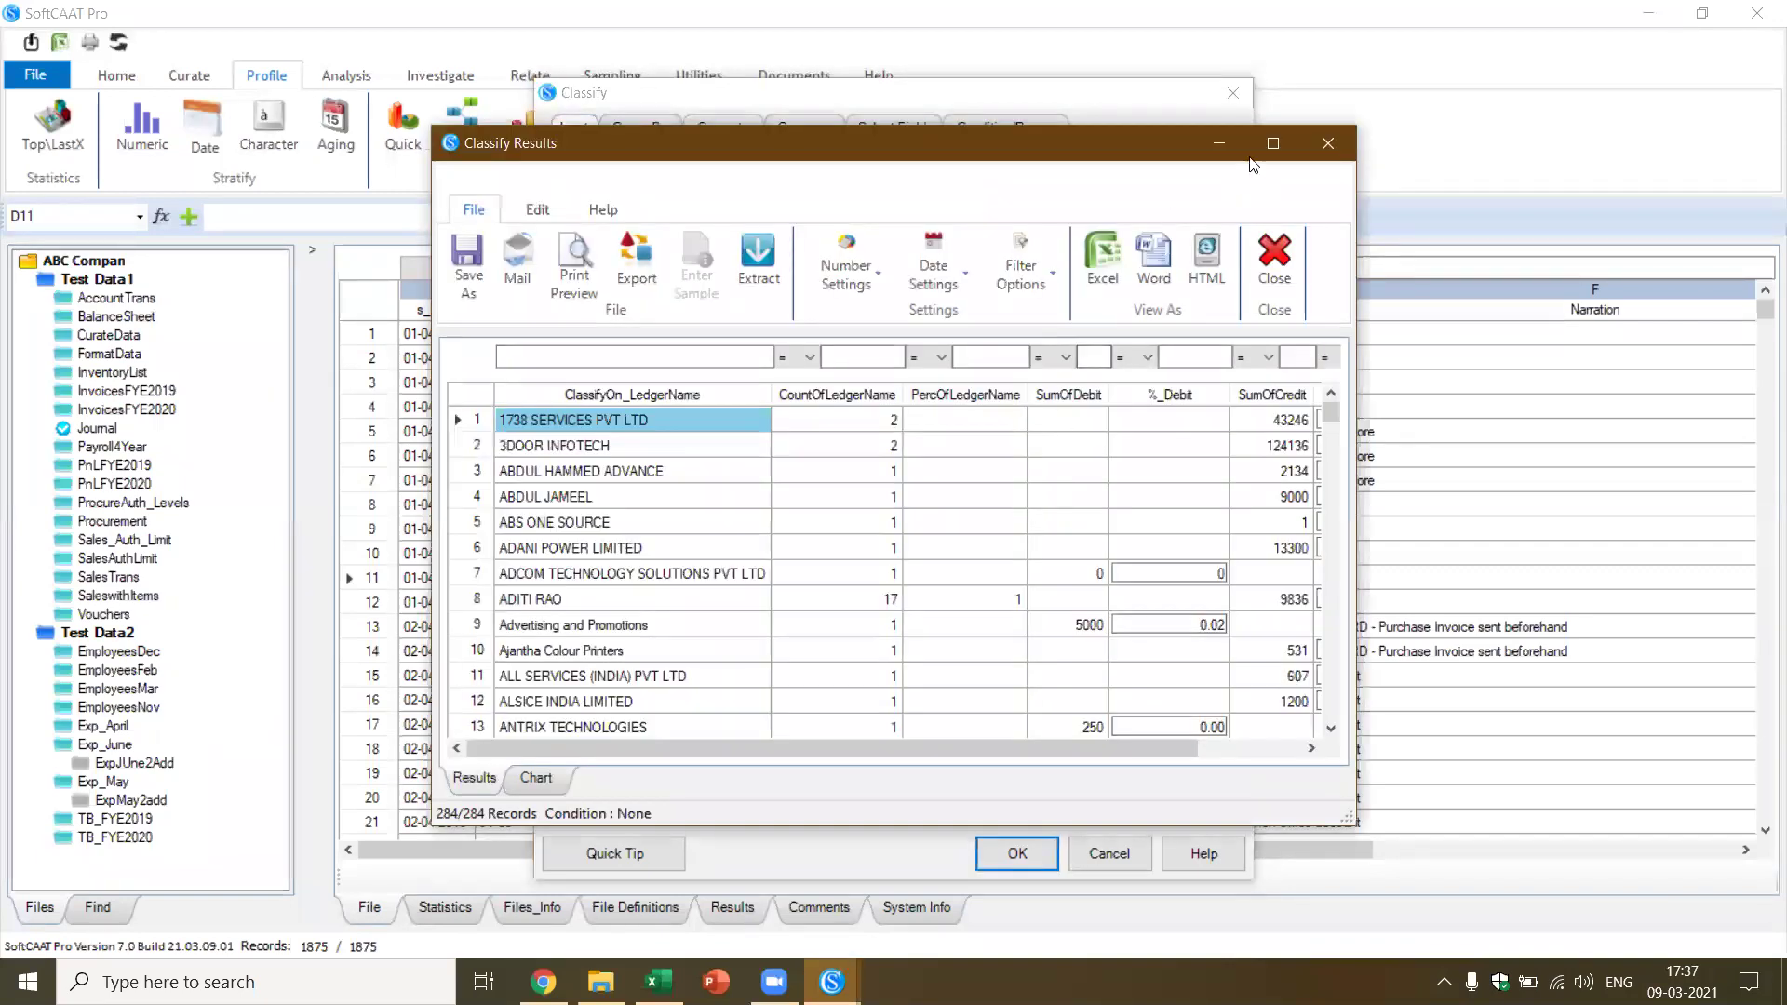
left_click(1272, 143)
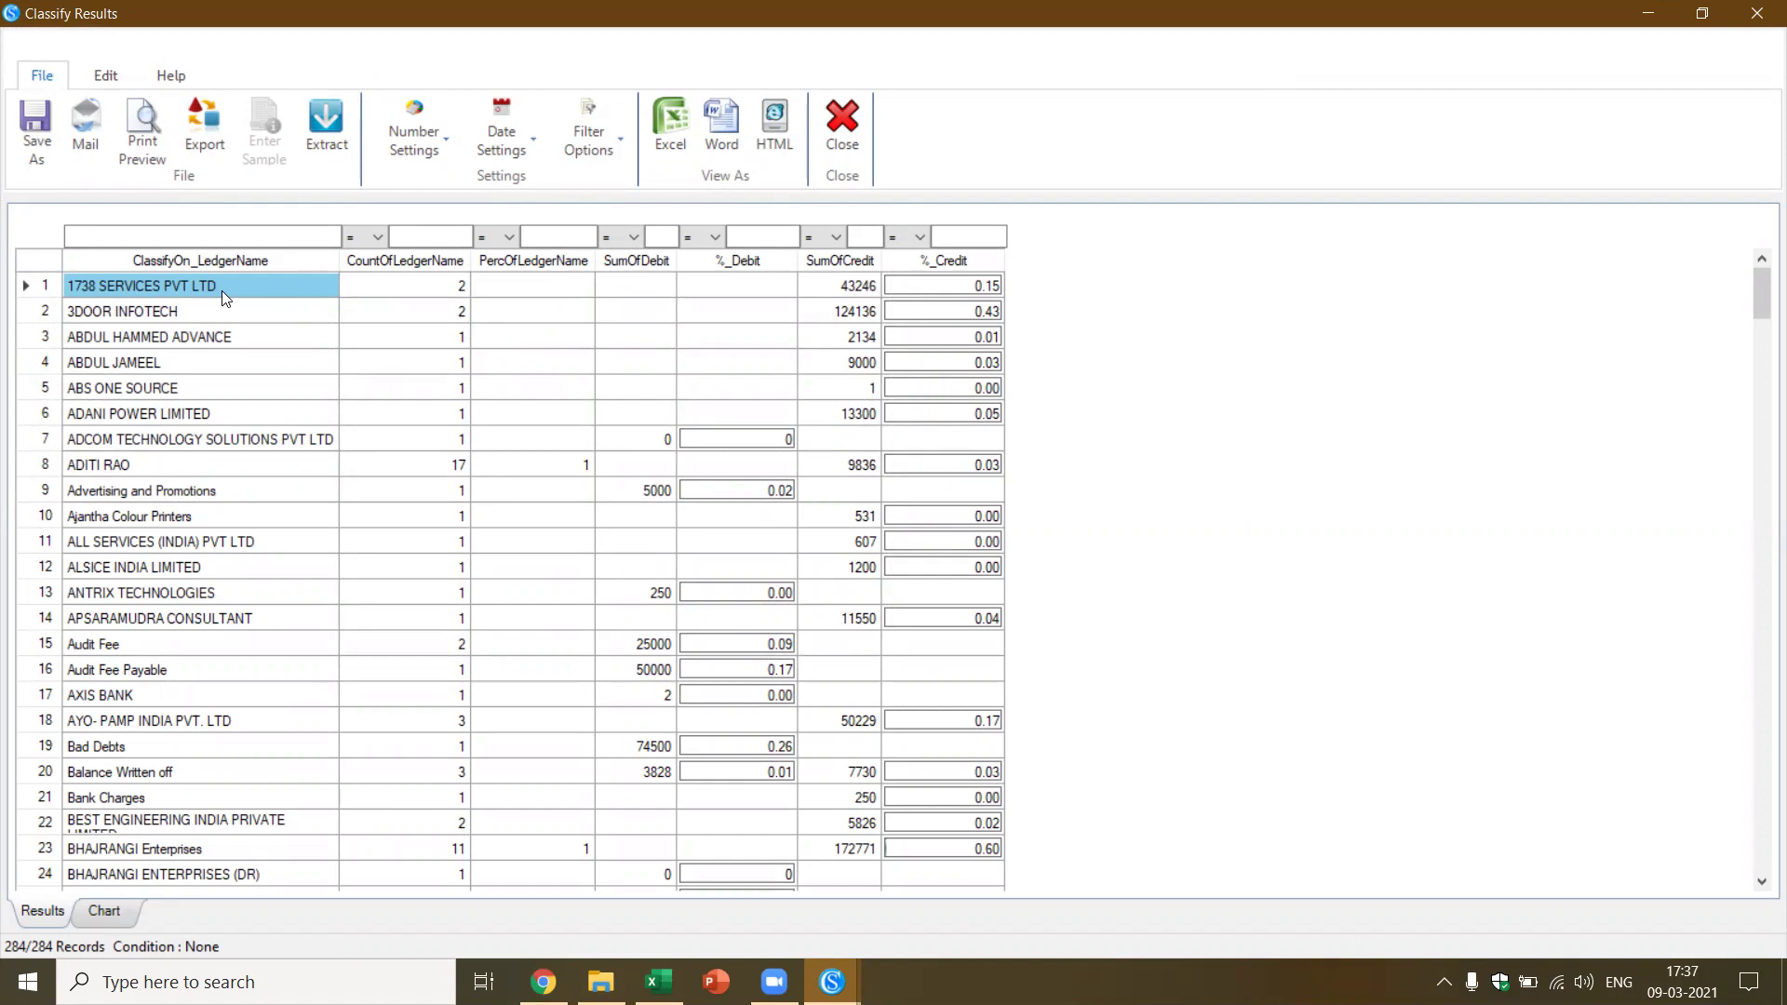
left_click(413, 284)
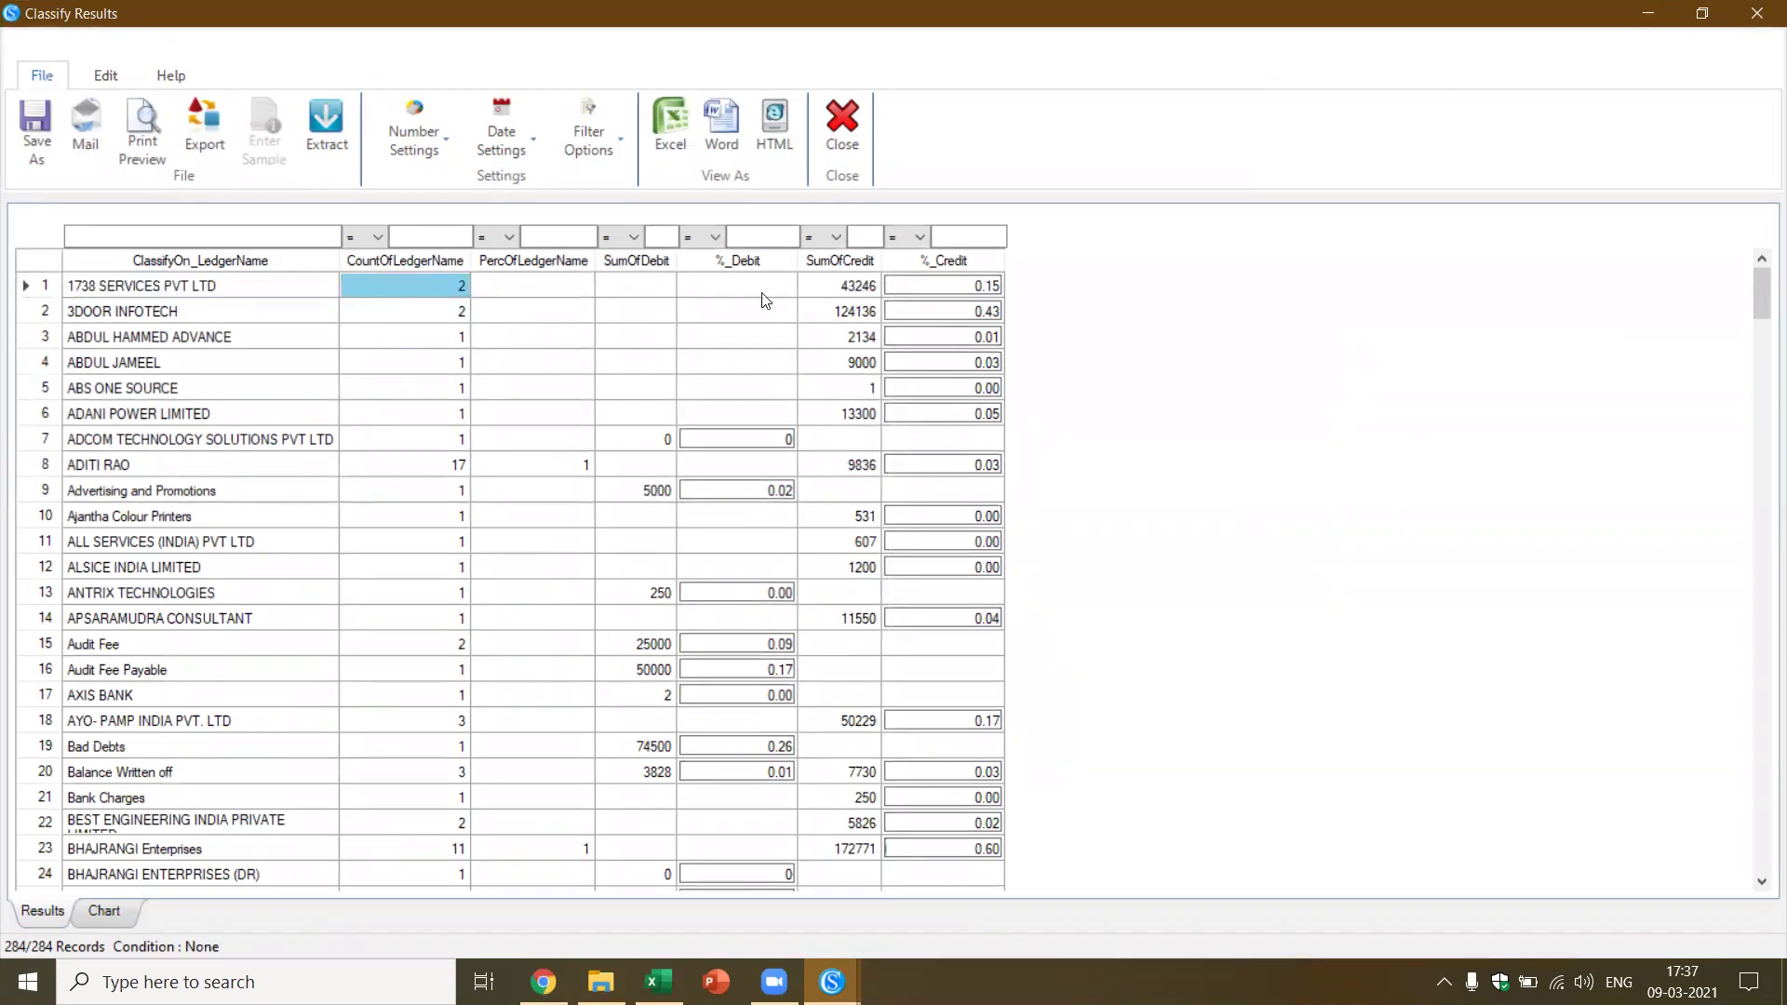
left_click(647, 294)
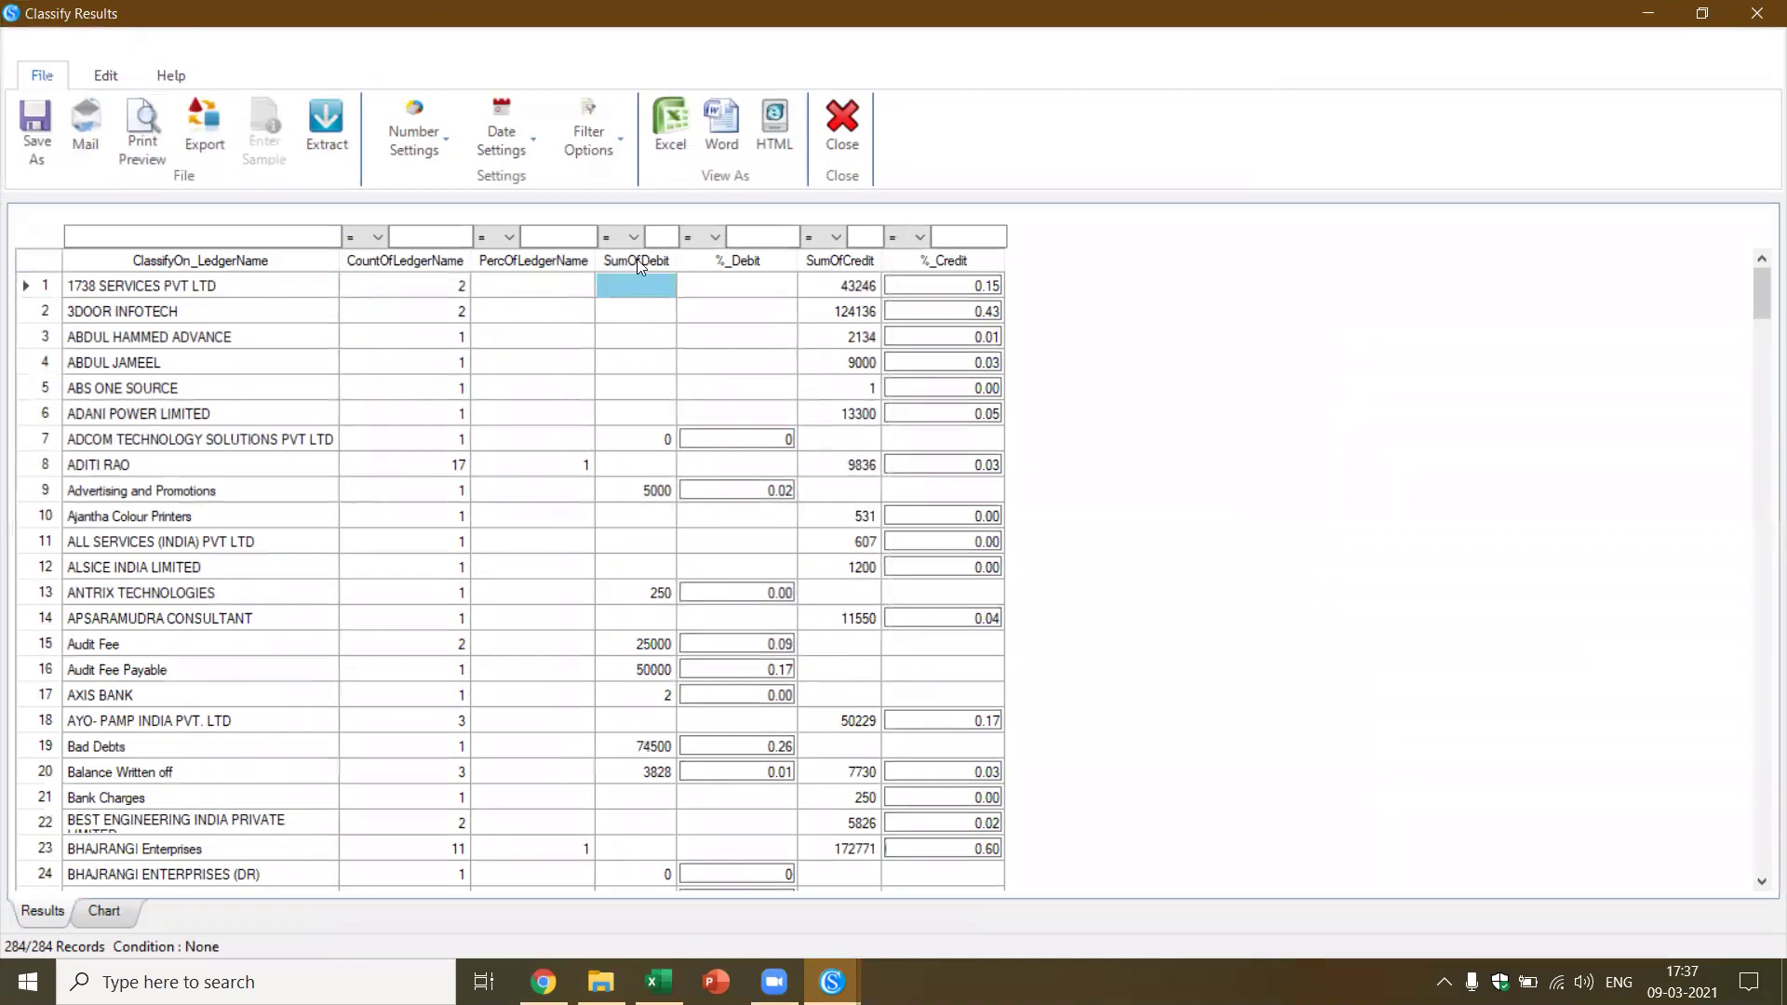
left_click(638, 261)
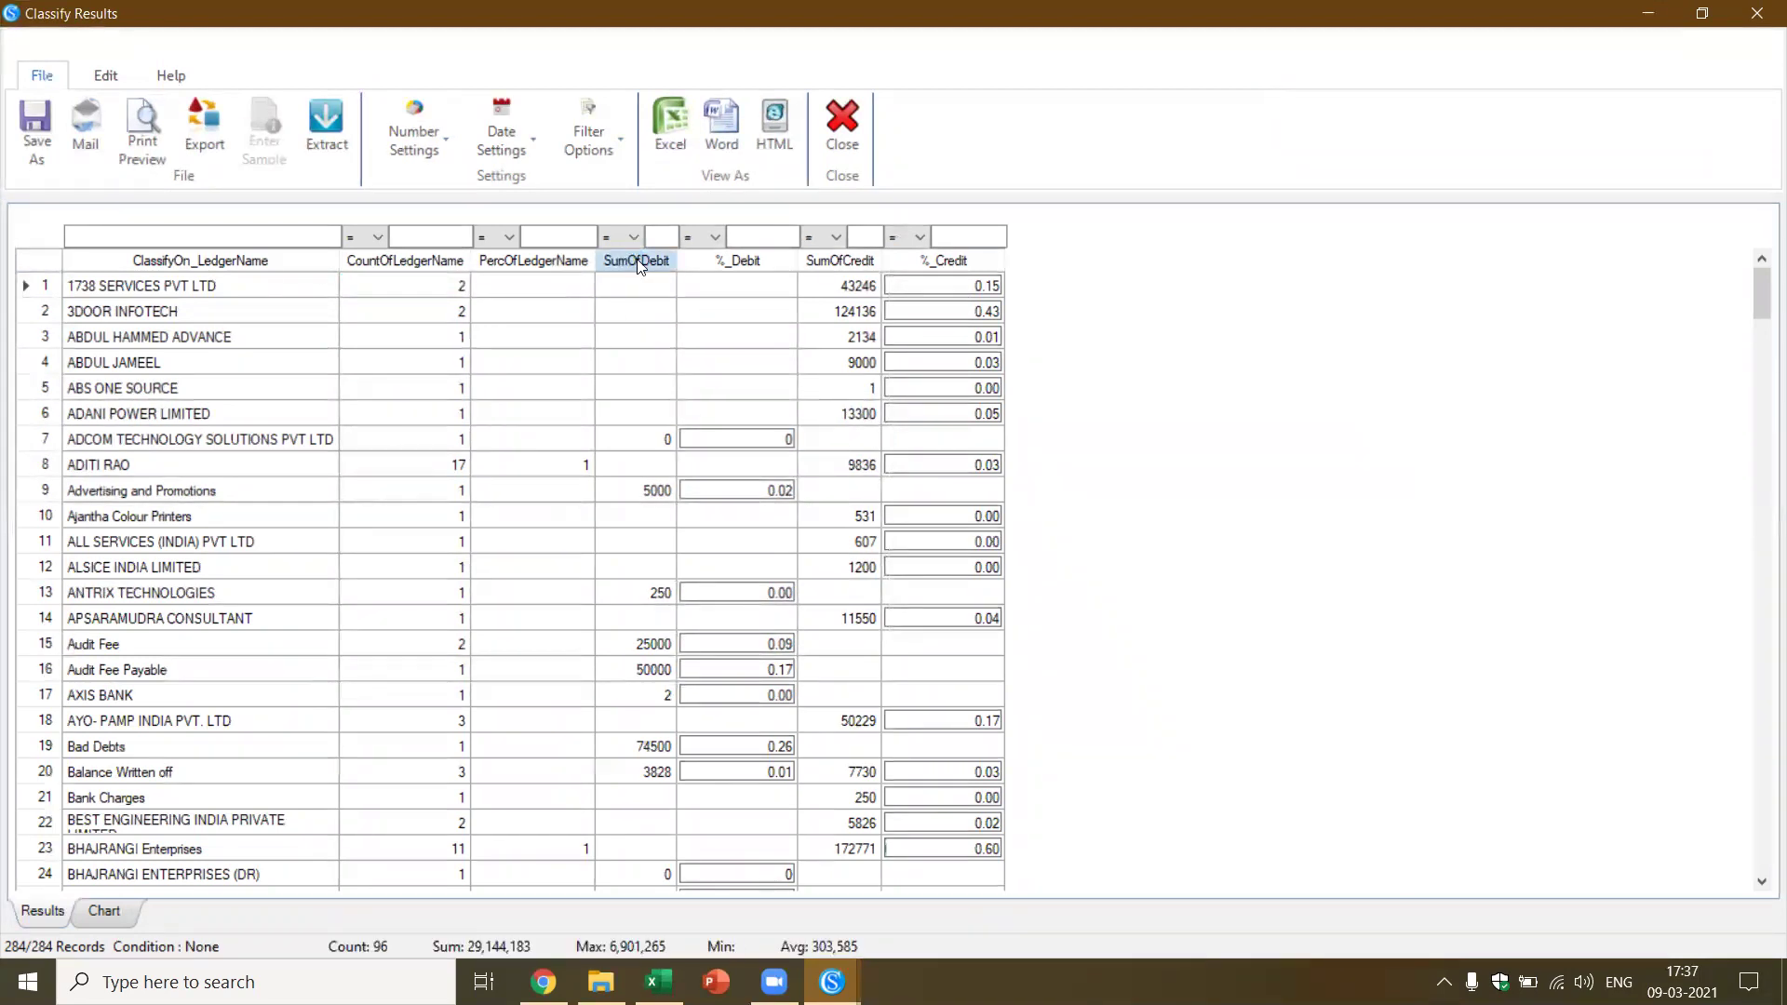
double_click(640, 267)
left_click(646, 265)
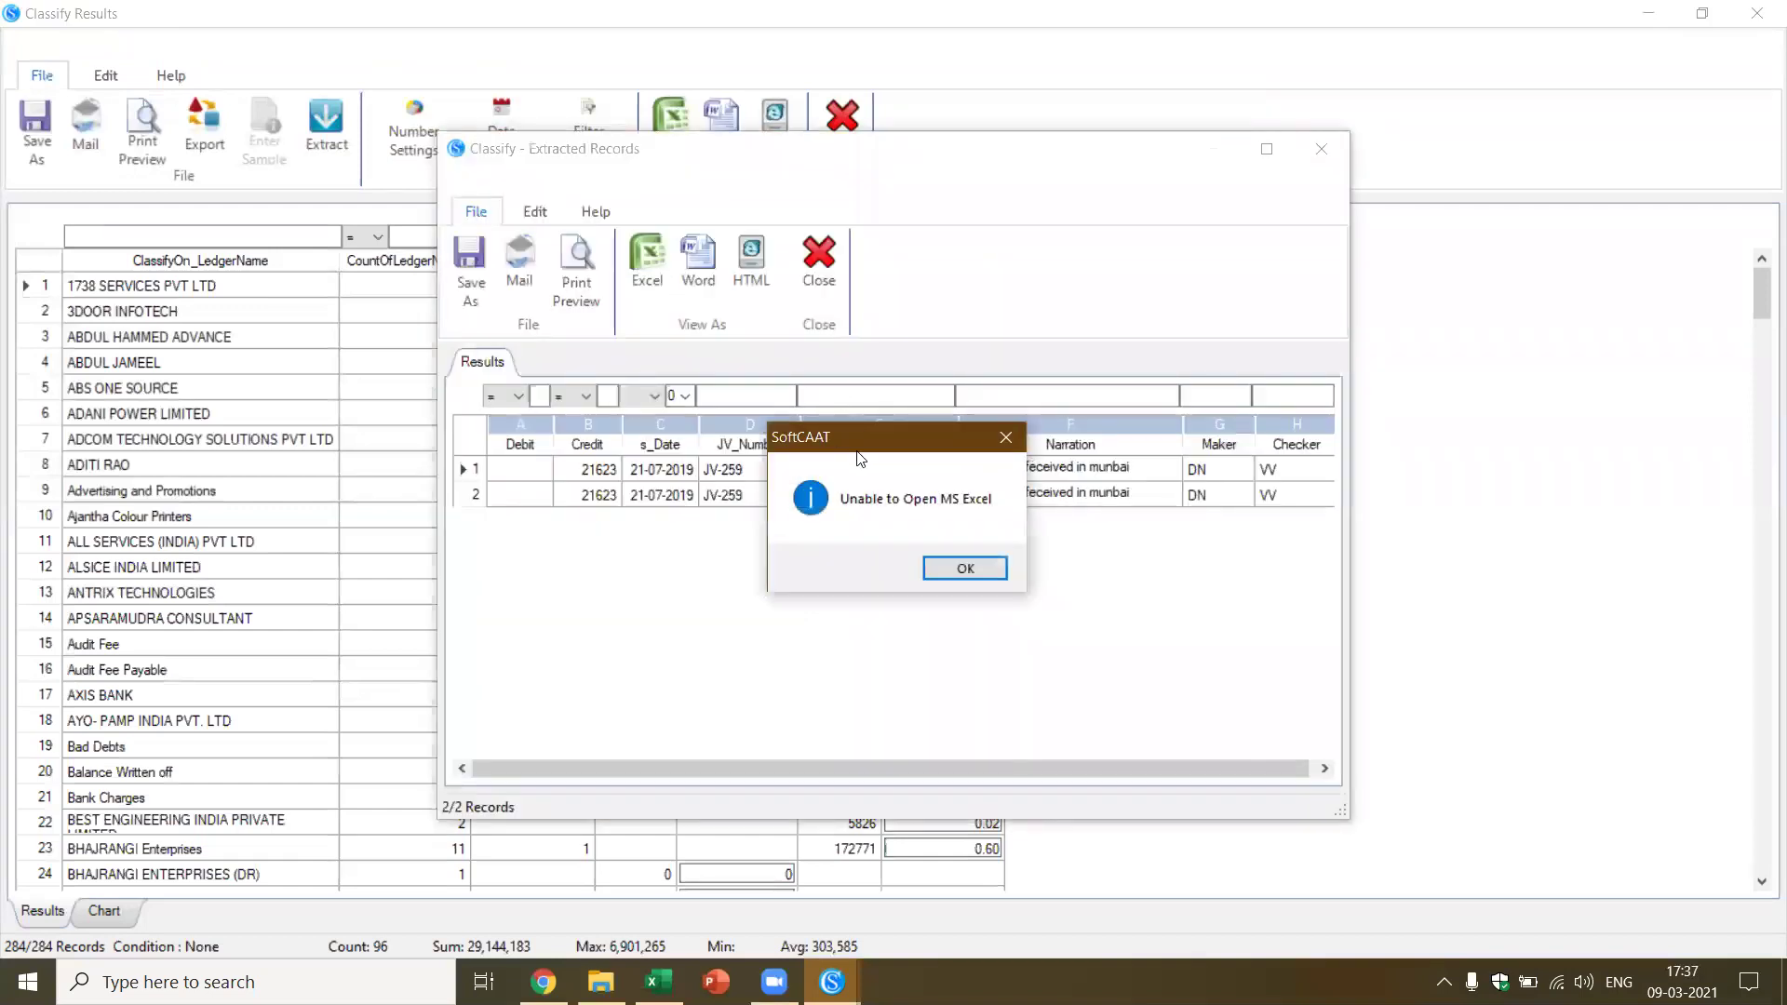
left_click(958, 576)
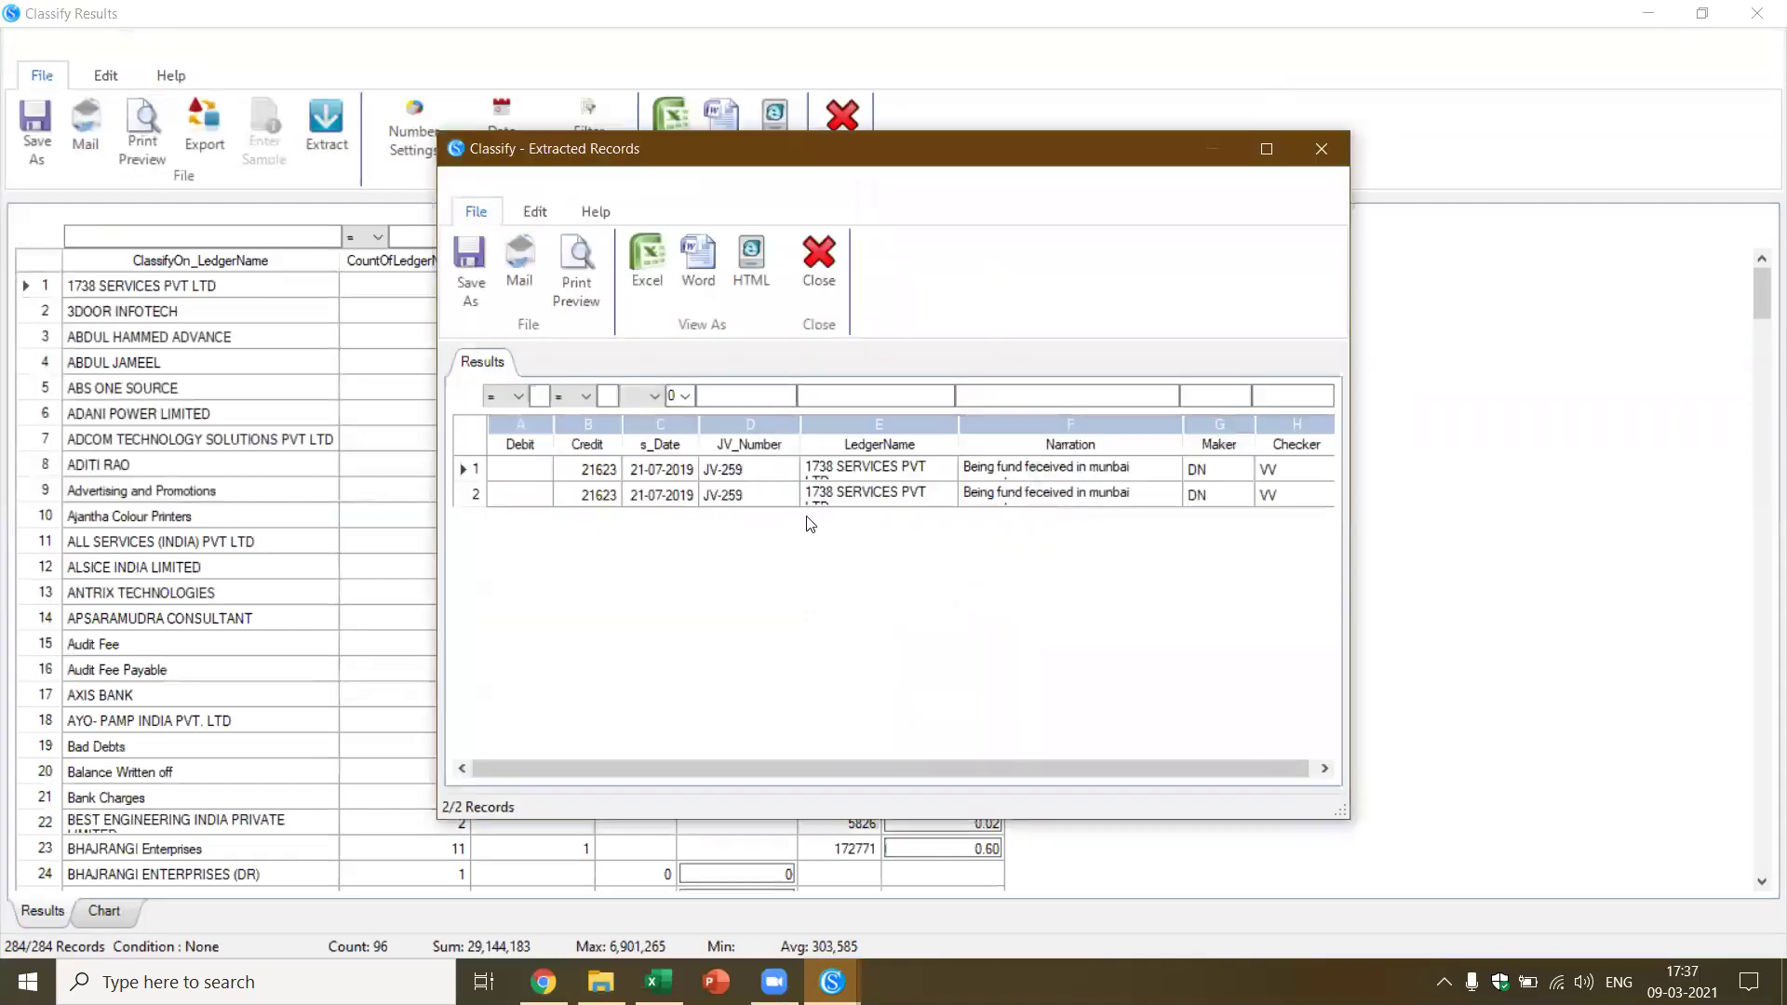
left_click(1324, 149)
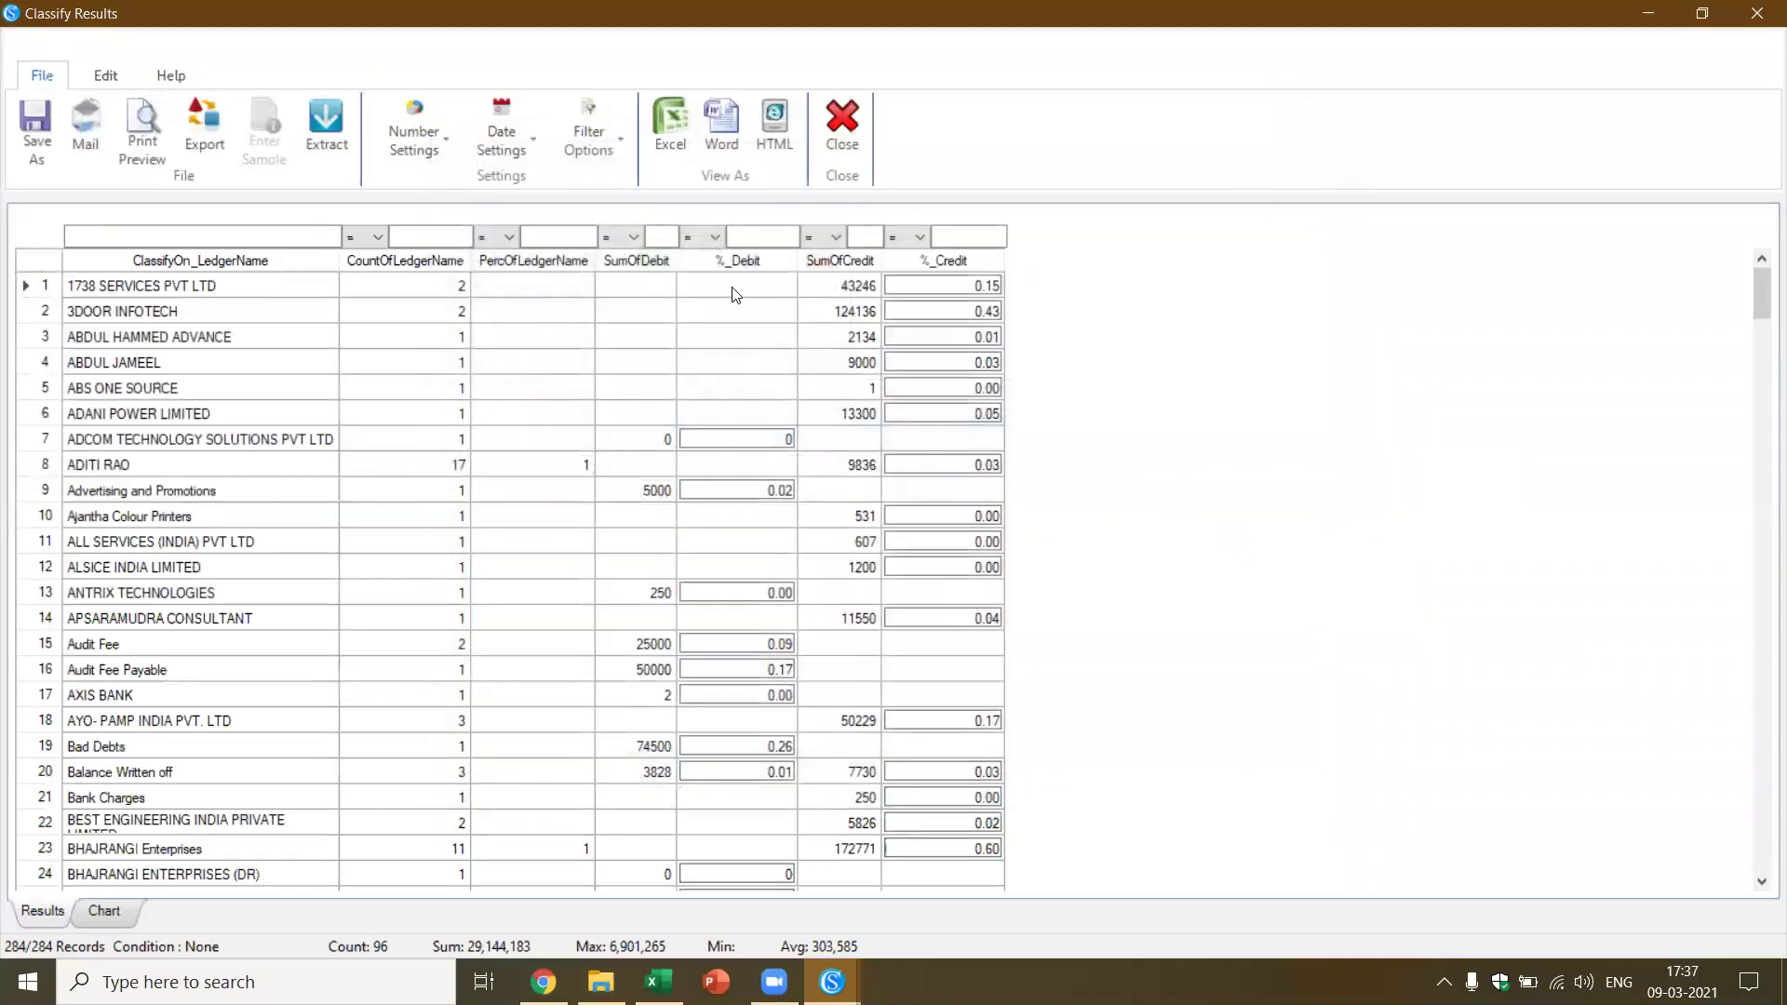
Sort the ledger summary by SumOfDebit in descending order and review the ledgers with the largest debits
left_click(647, 262)
left_click(648, 263)
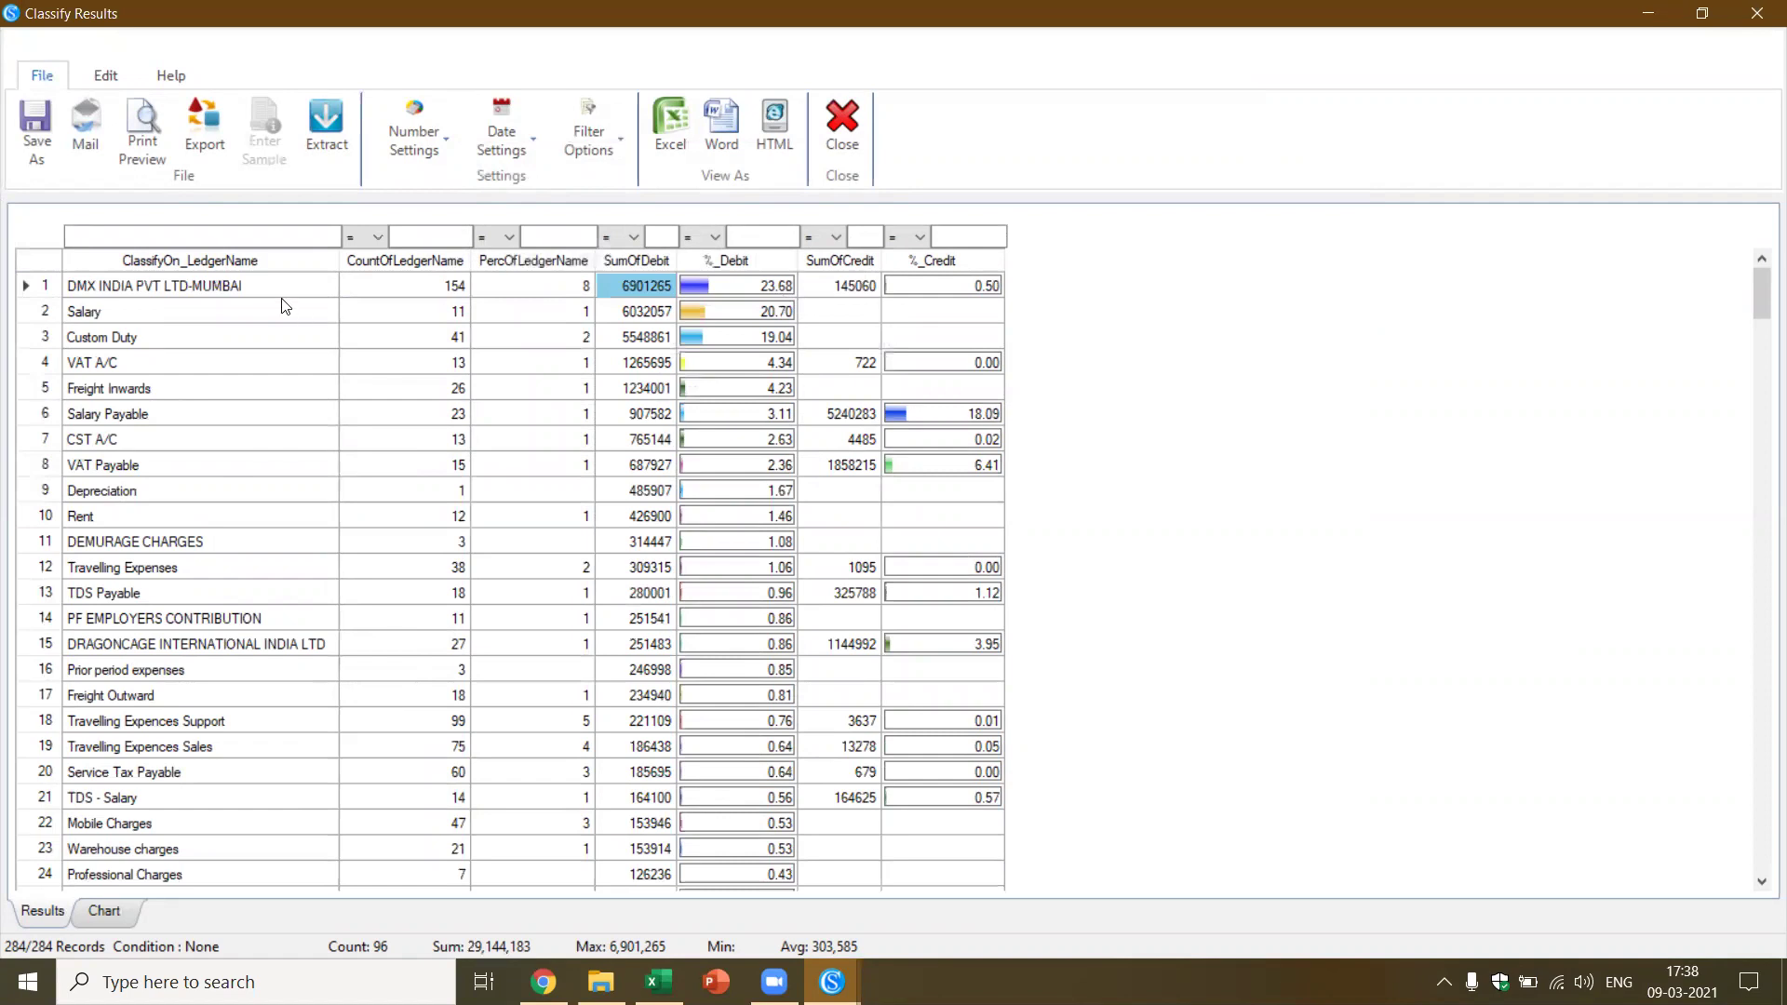
left_click(144, 320)
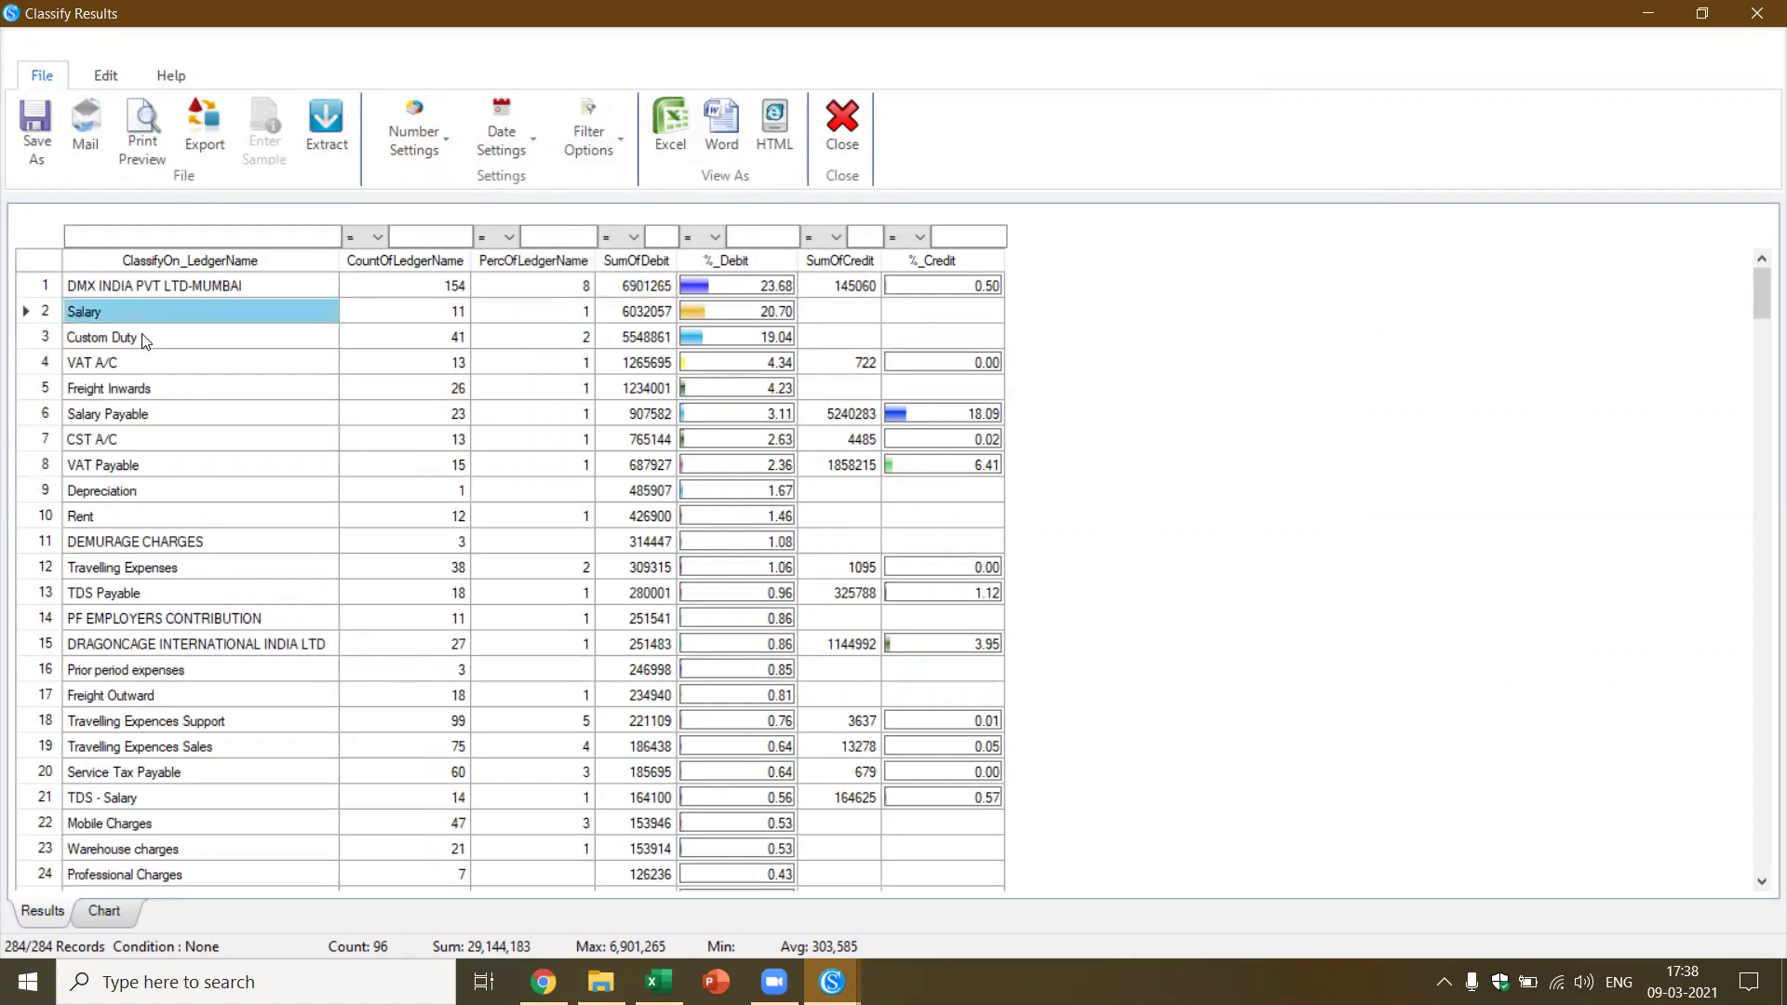
left_click(144, 337)
scroll(196, 412, "down", 3)
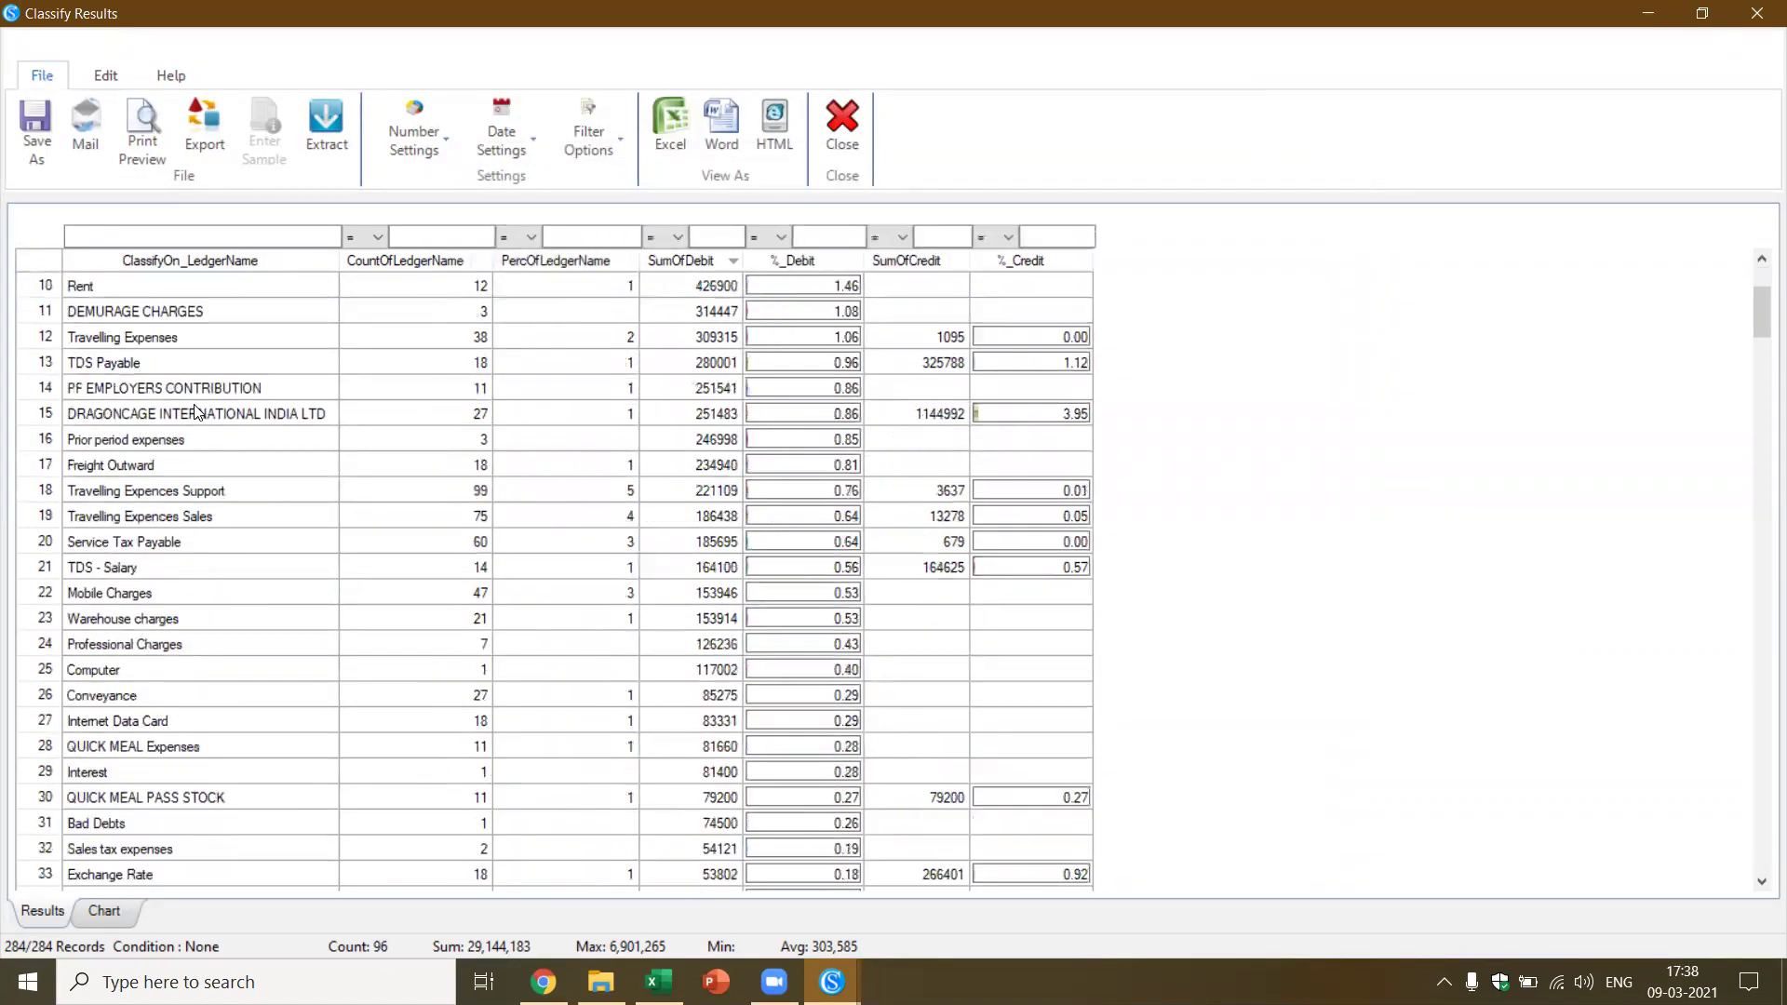
scroll(195, 412, "down", 2)
scroll(195, 409, "up", 5)
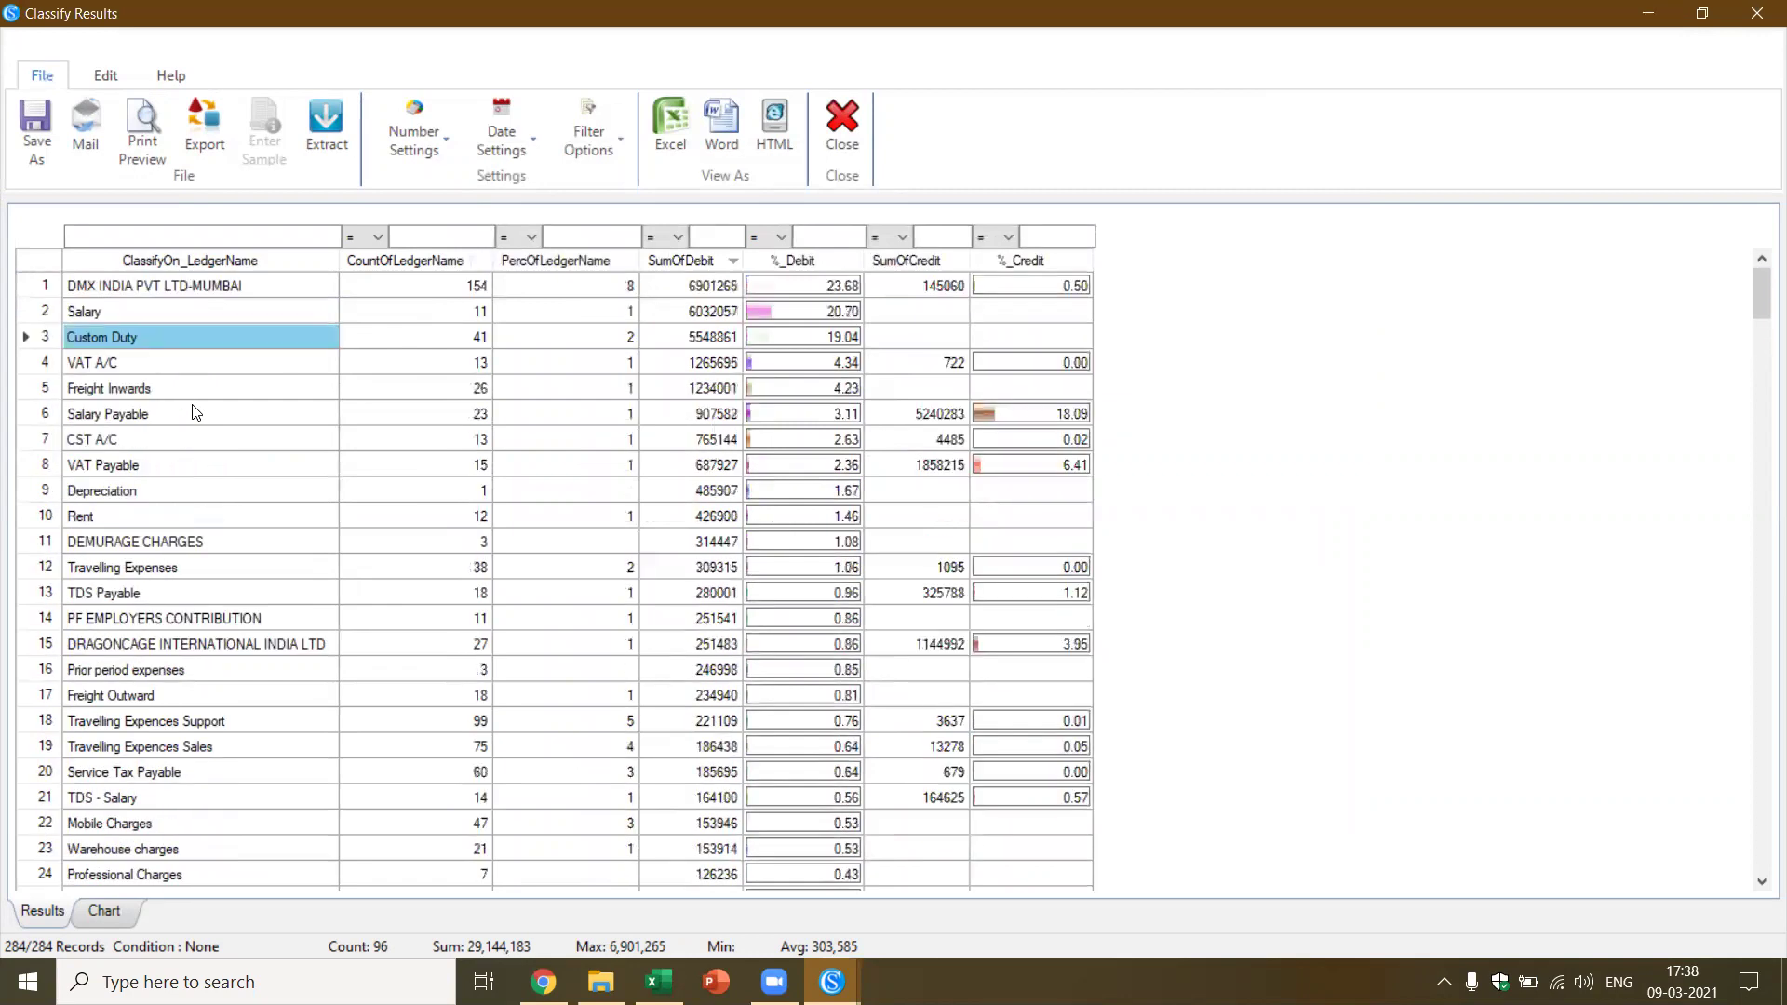
Sort the ledger summary by SumOfCredit in descending order and select the ledger with the largest credit
left_click(930, 263)
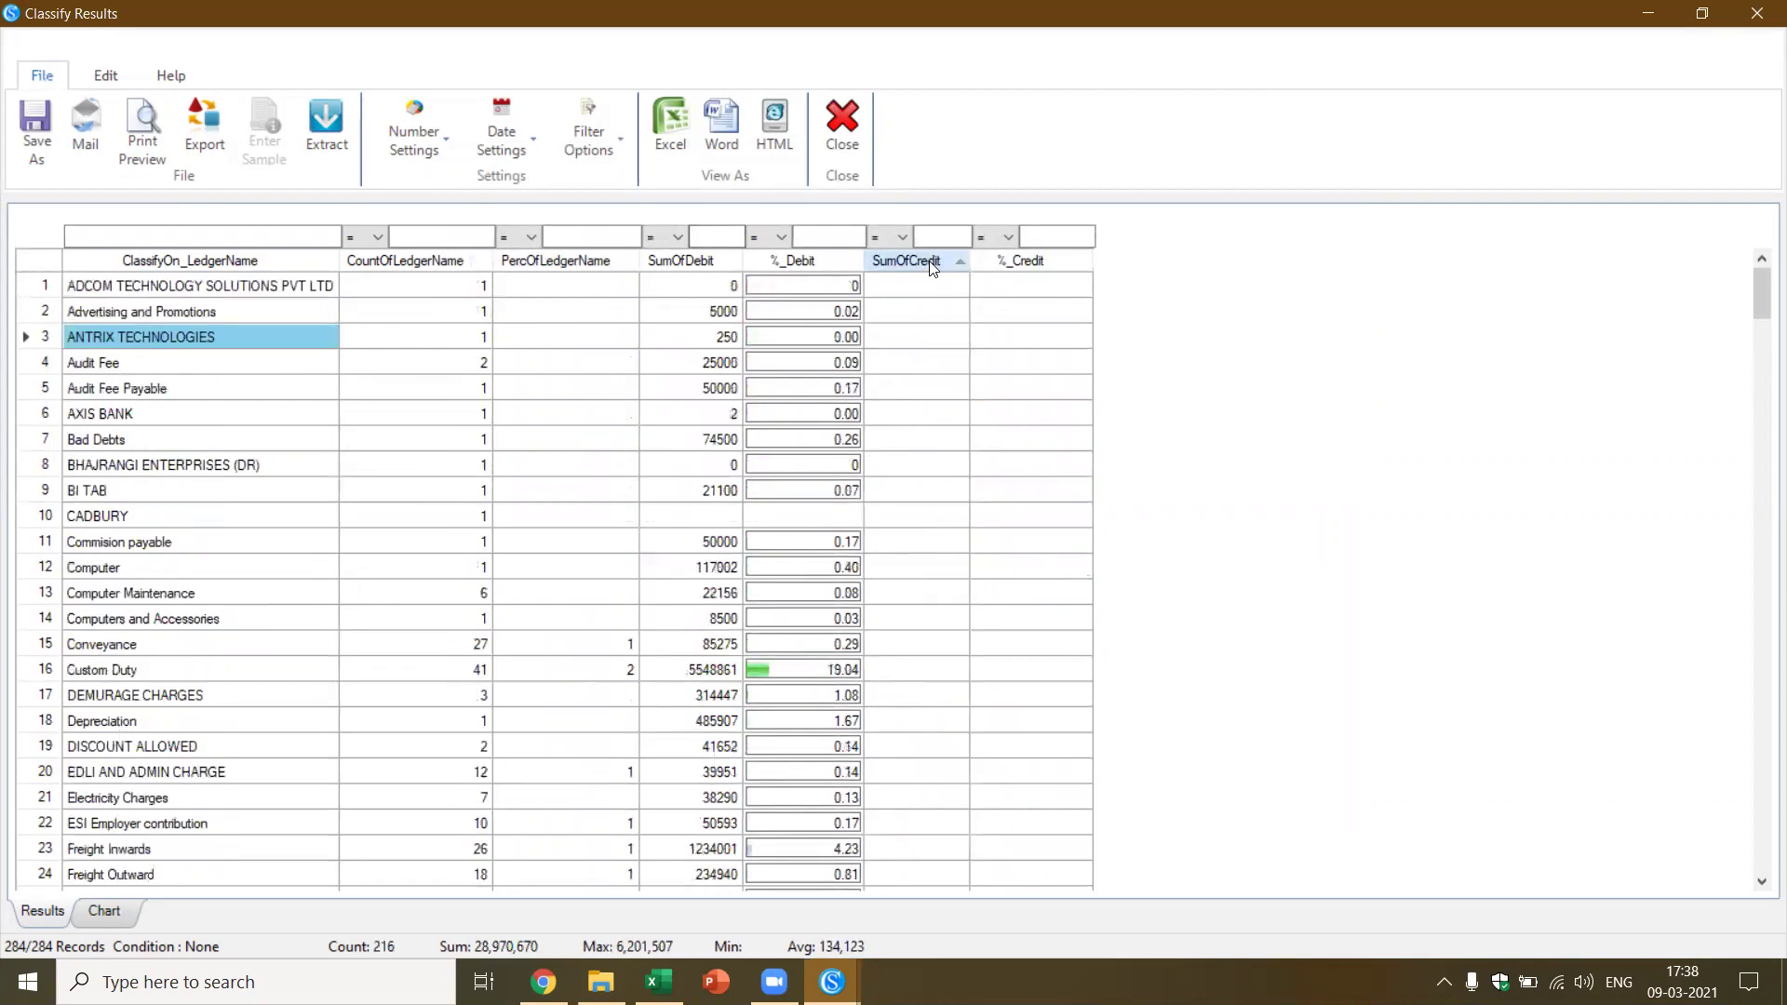
left_click(933, 265)
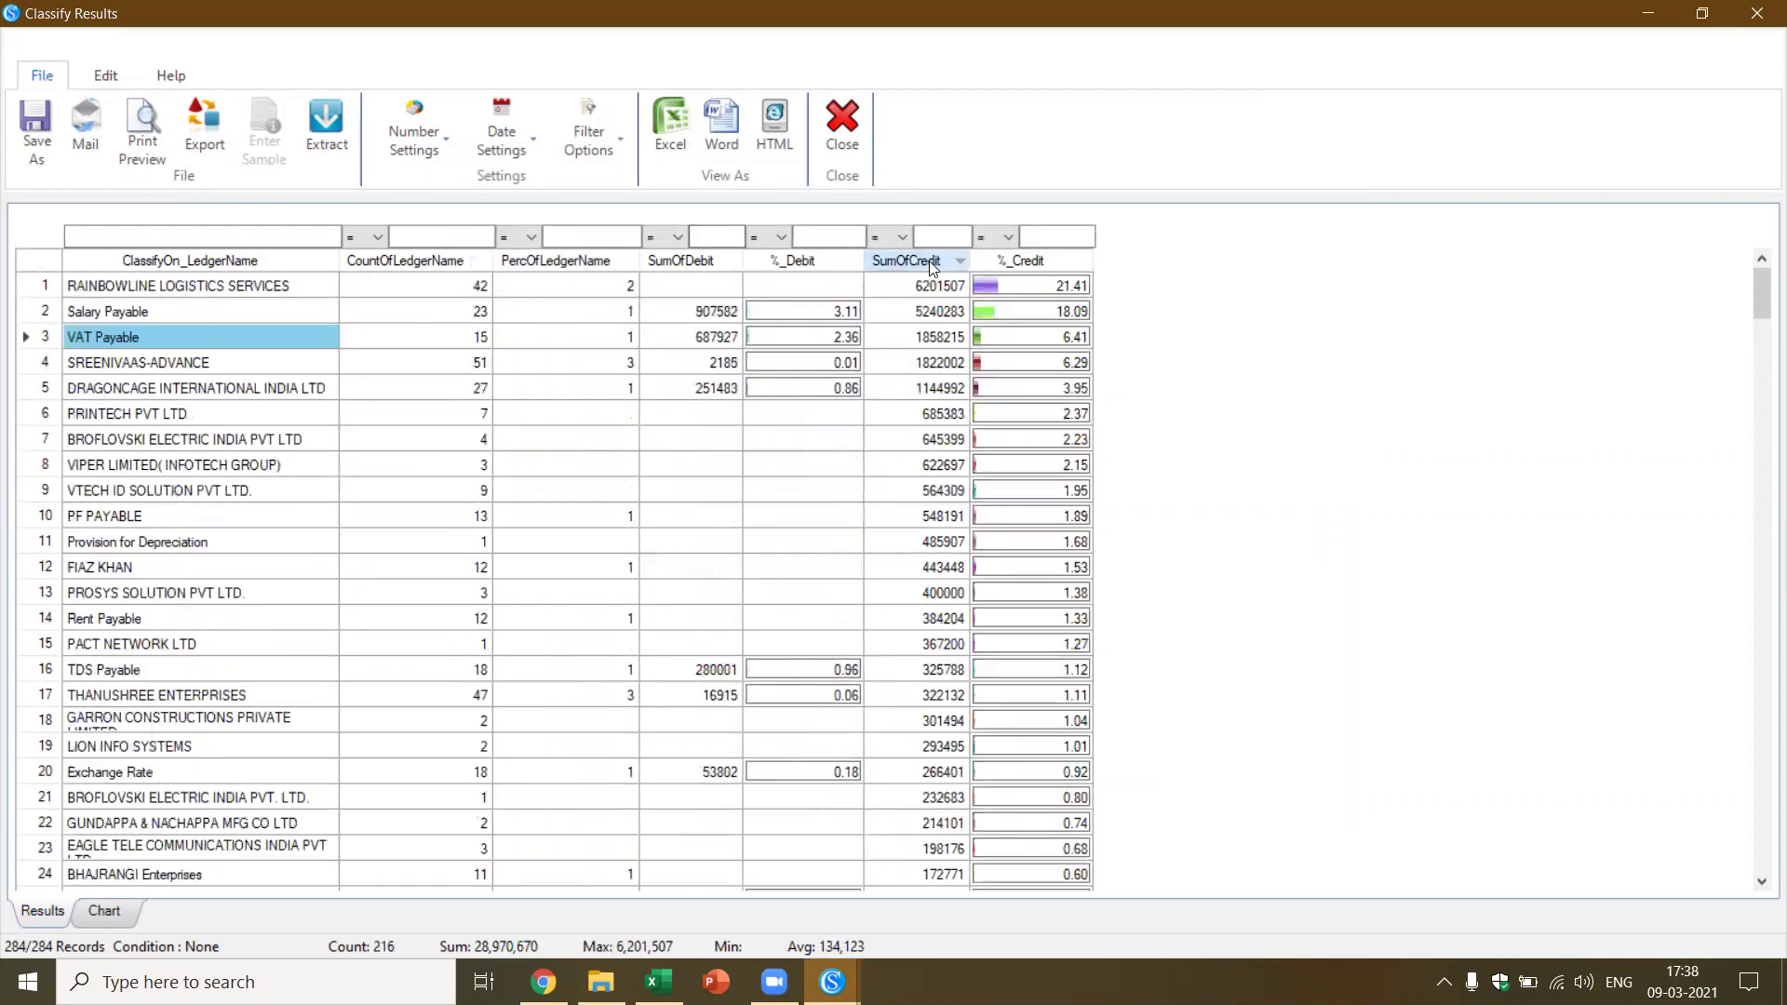
left_click(263, 287)
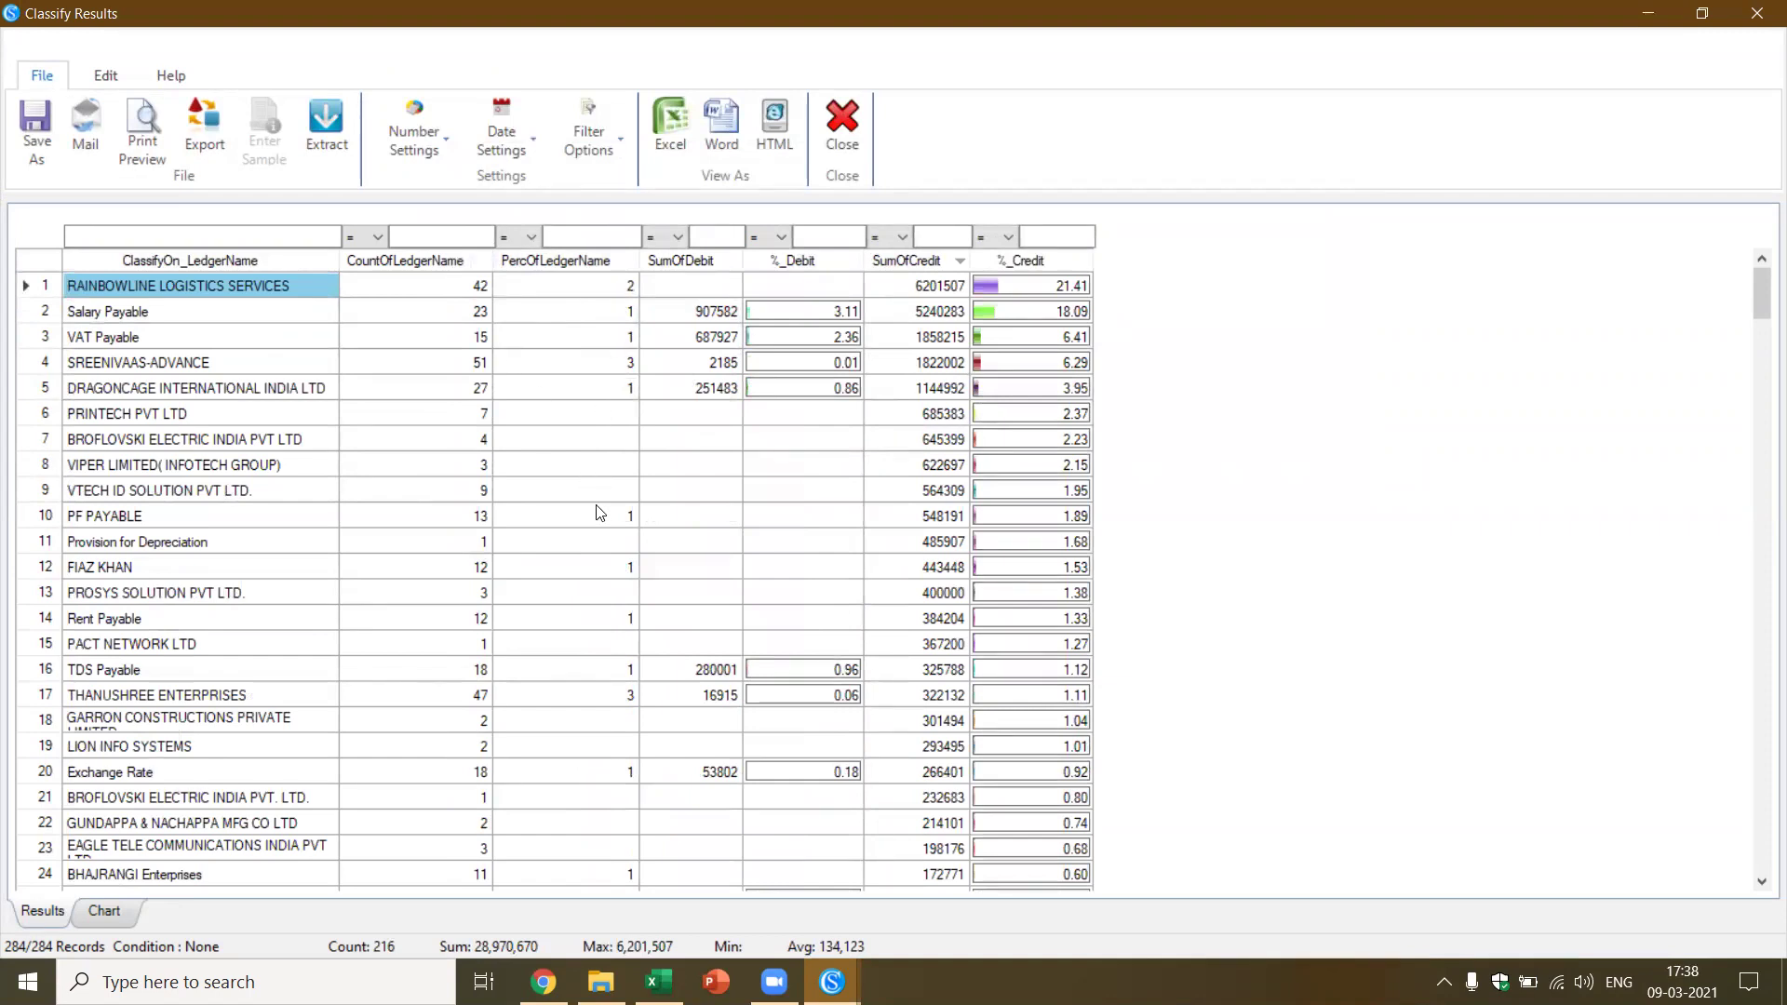
Filter the ledger summary to SumOfCredit greater than 1000000, and close the Classify results
left_click(903, 240)
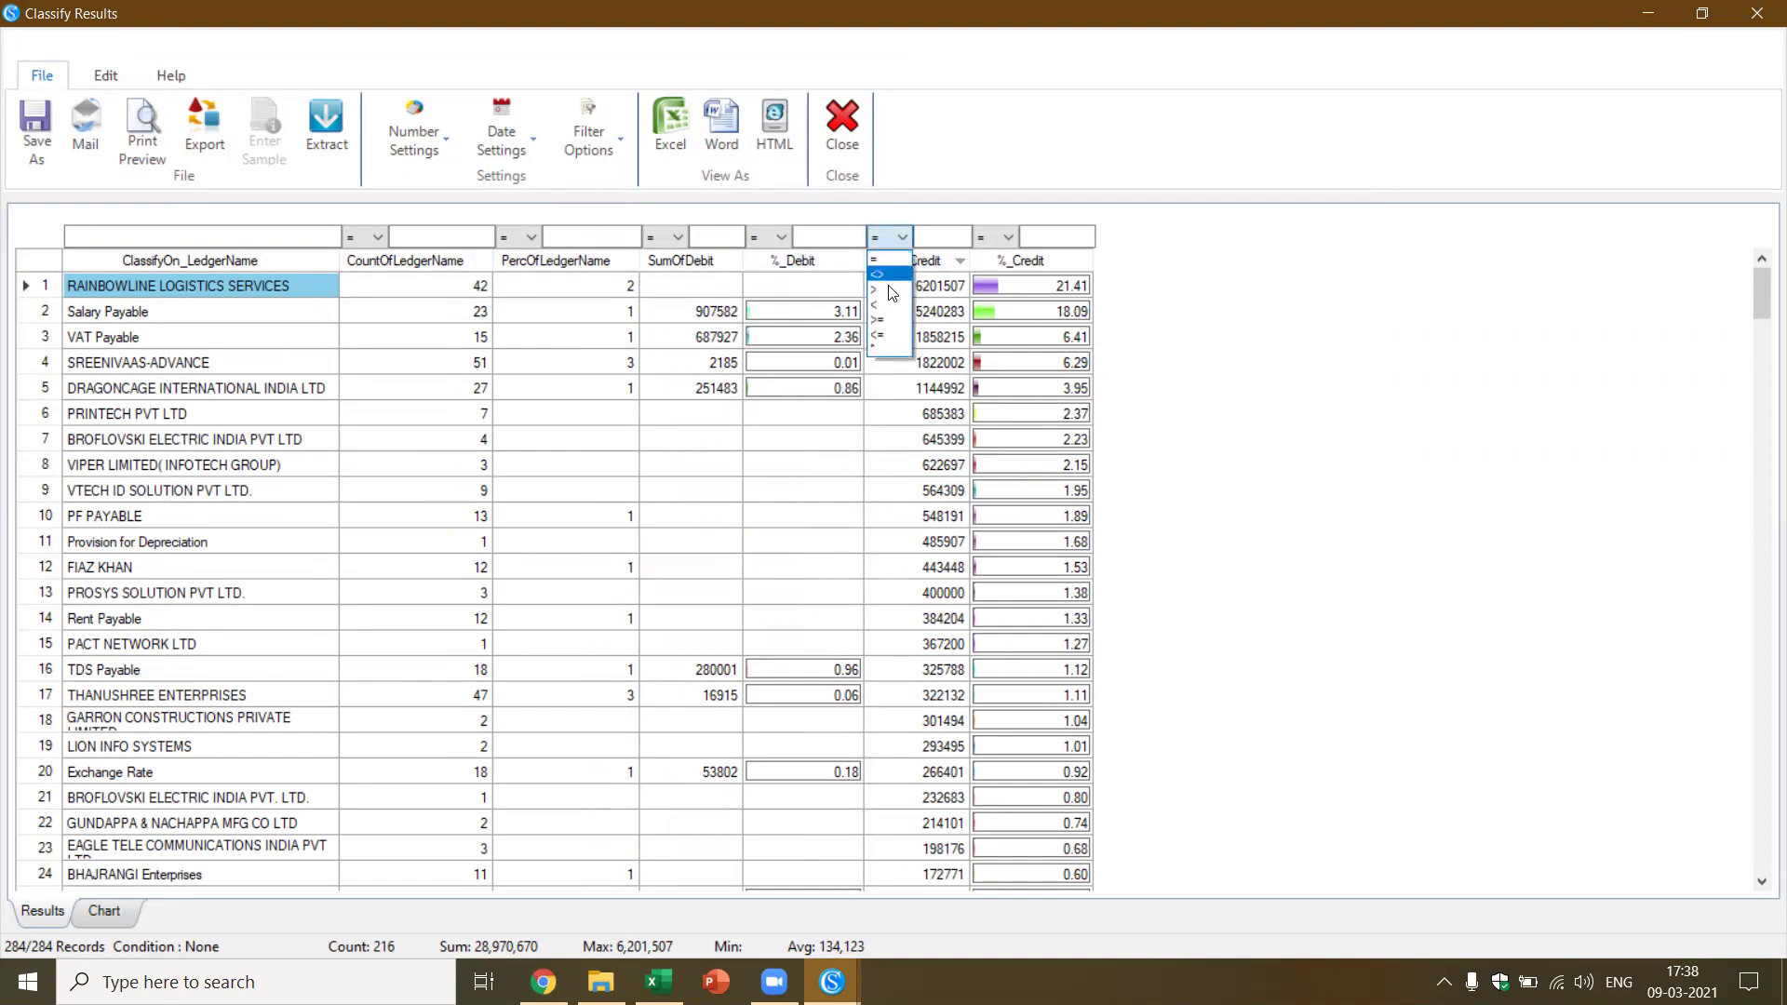
left_click(892, 292)
left_click(942, 238)
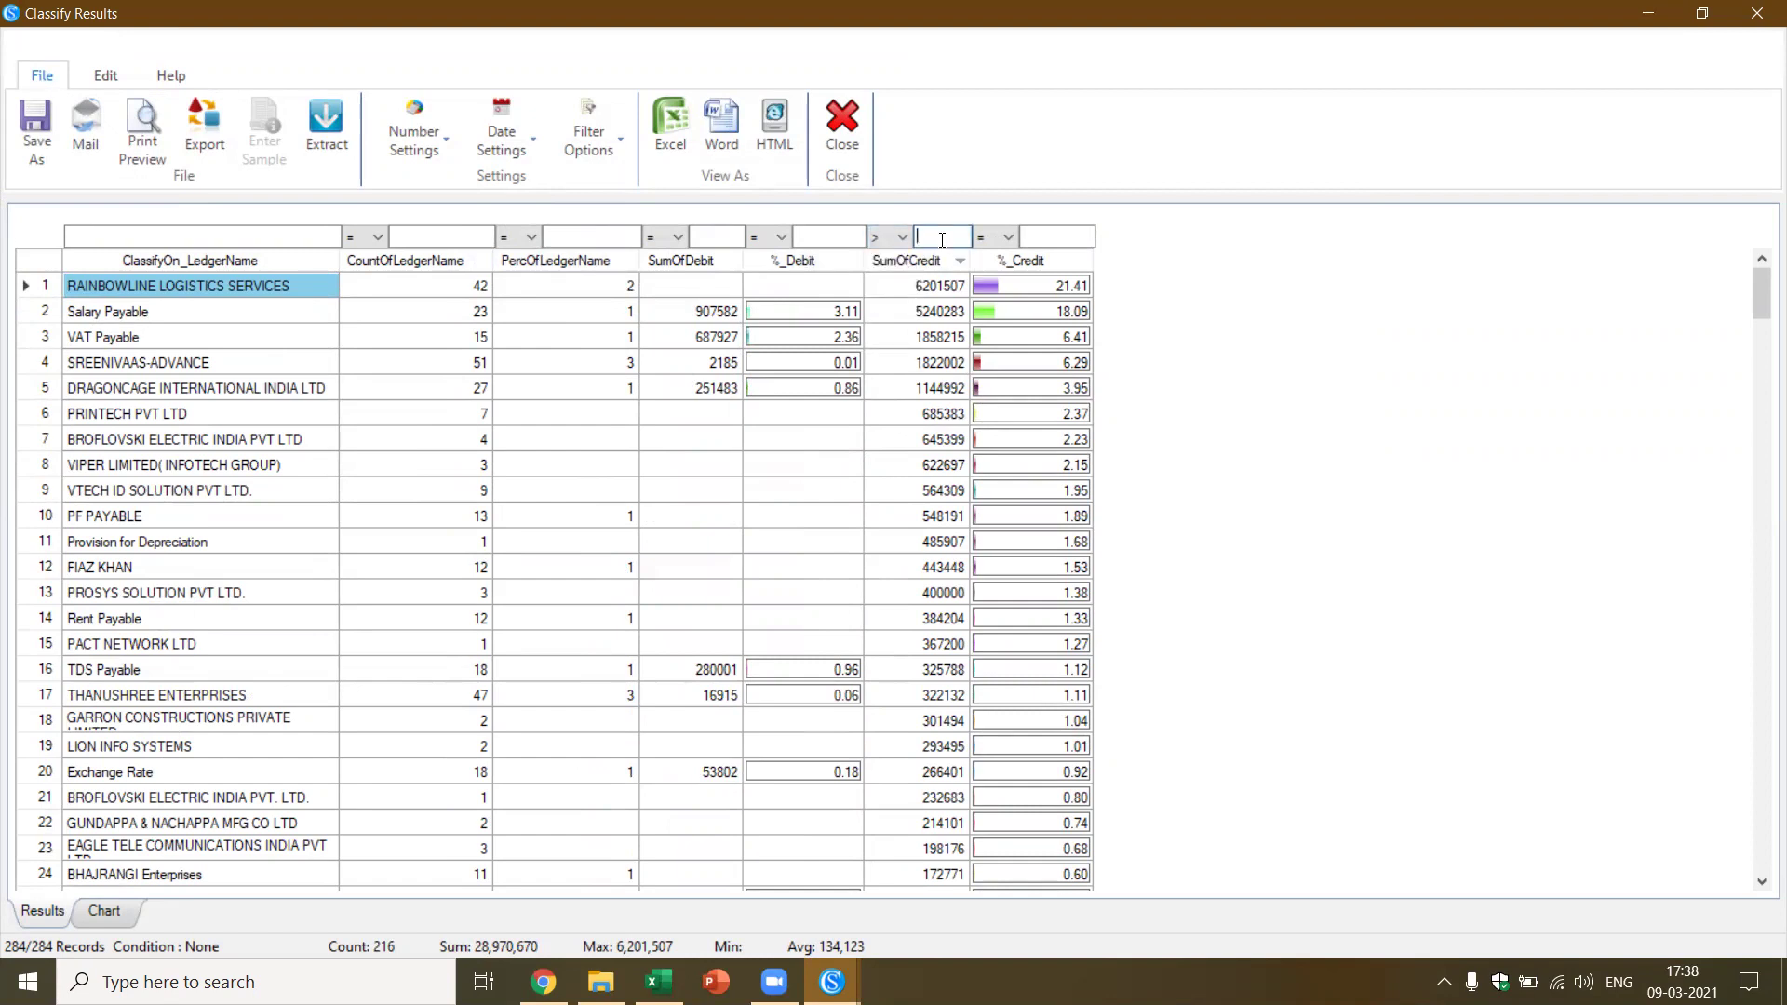
type("10000")
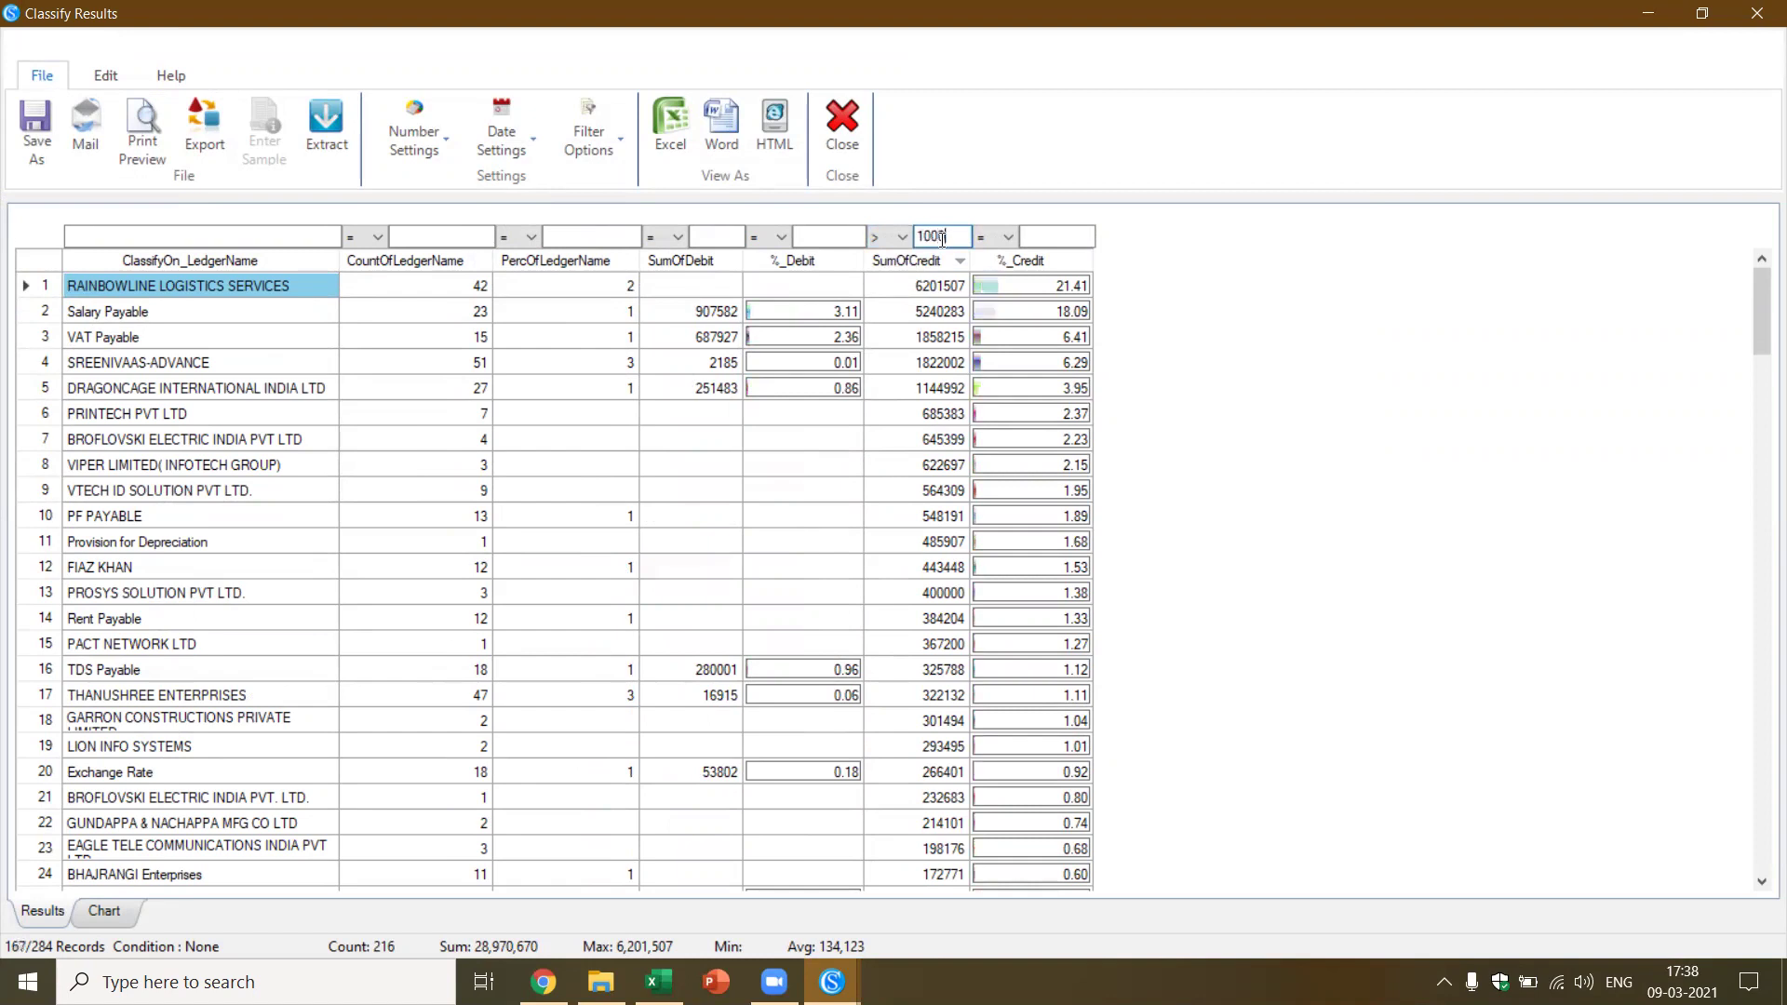
type("0")
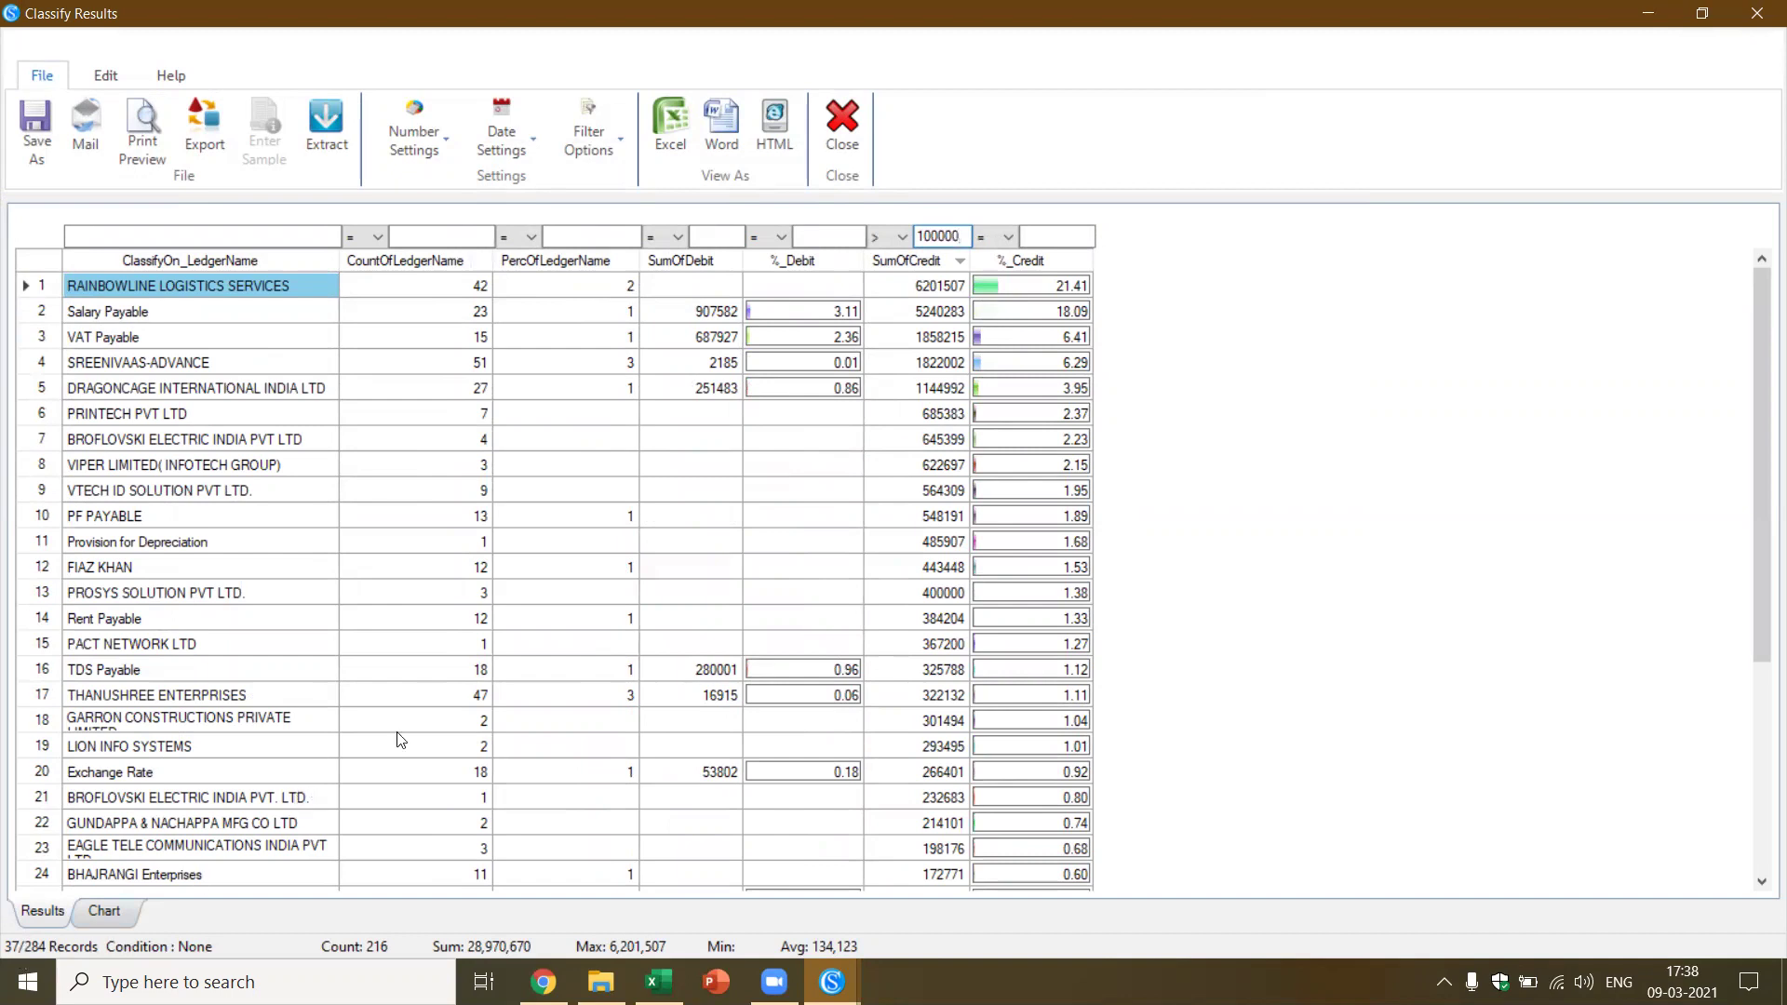
type("0")
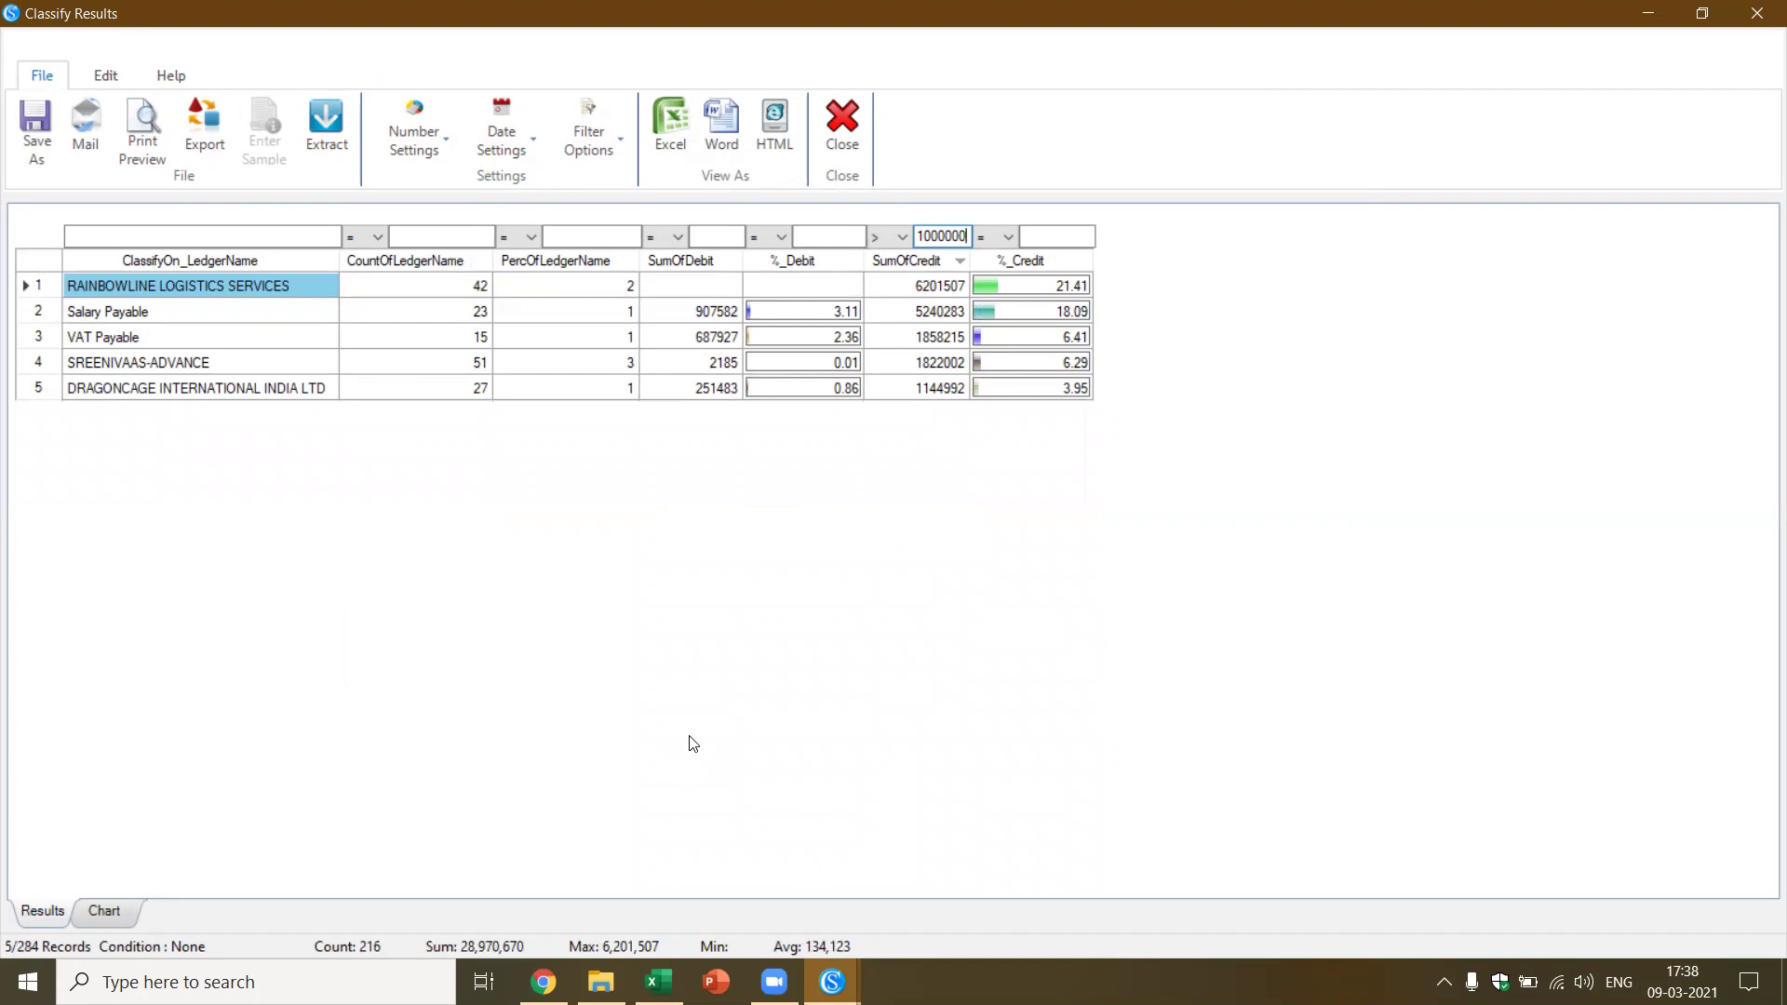
left_click(842, 130)
Hide the Narration column in the Journal table
left_click(1249, 439)
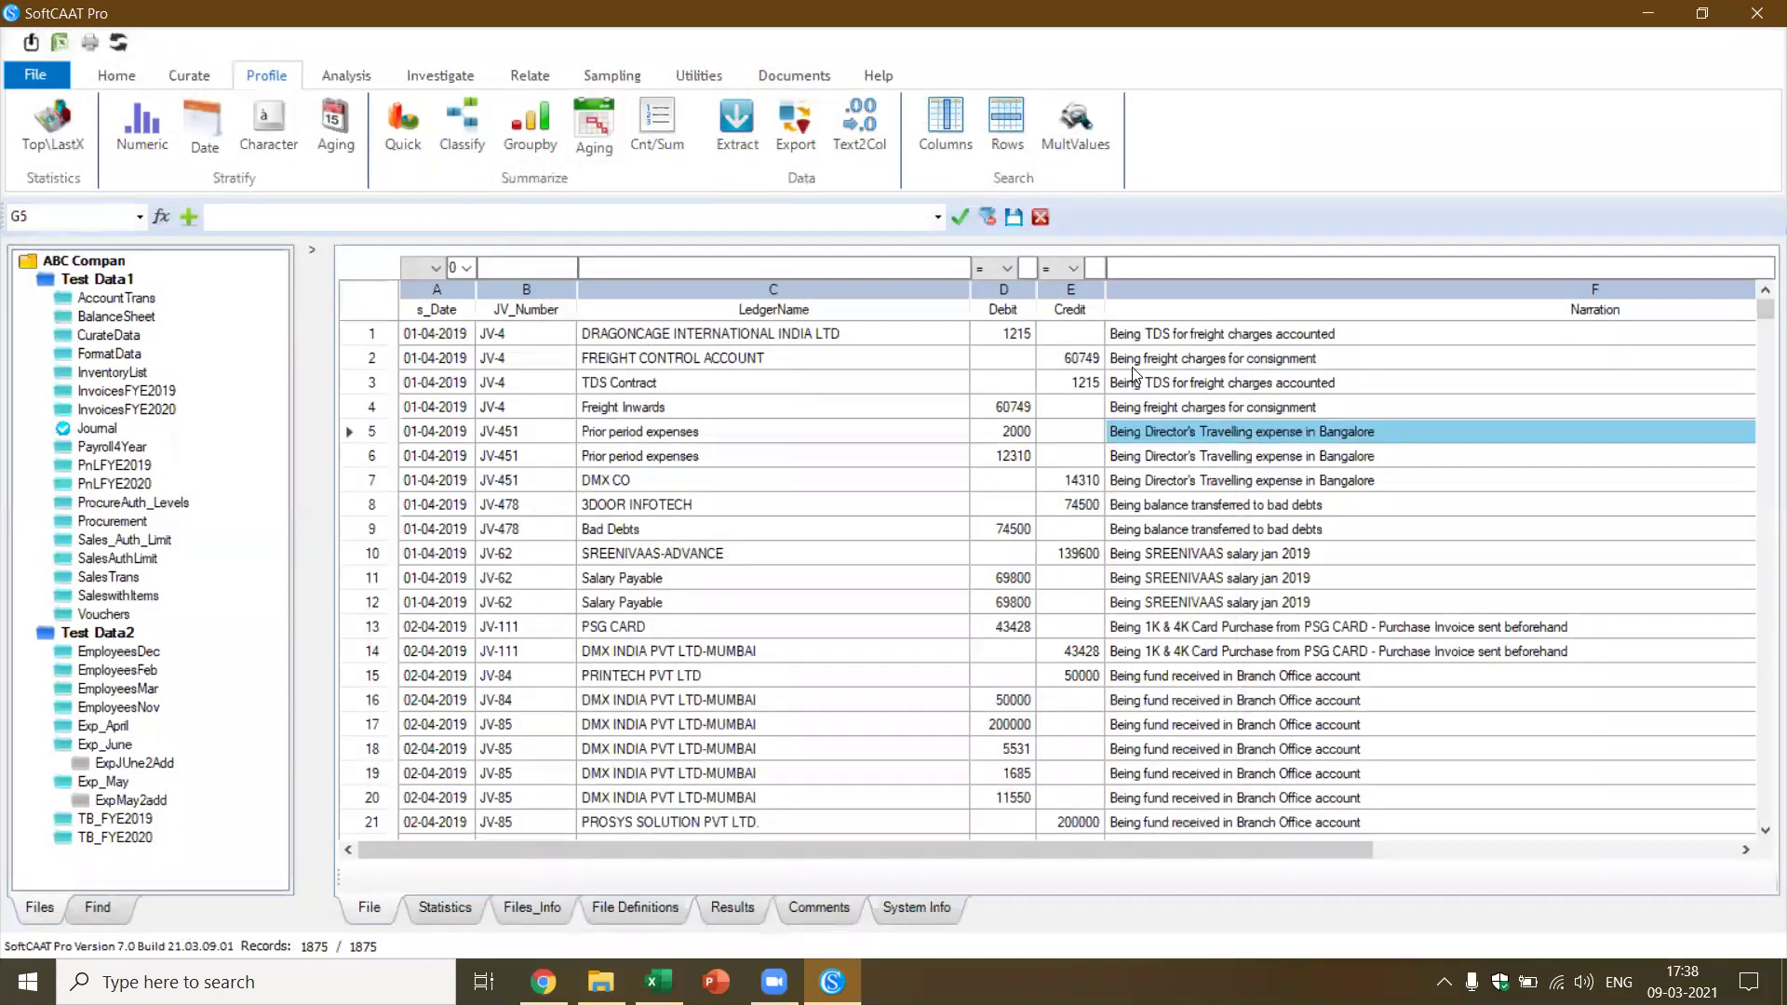
left_click(1264, 287)
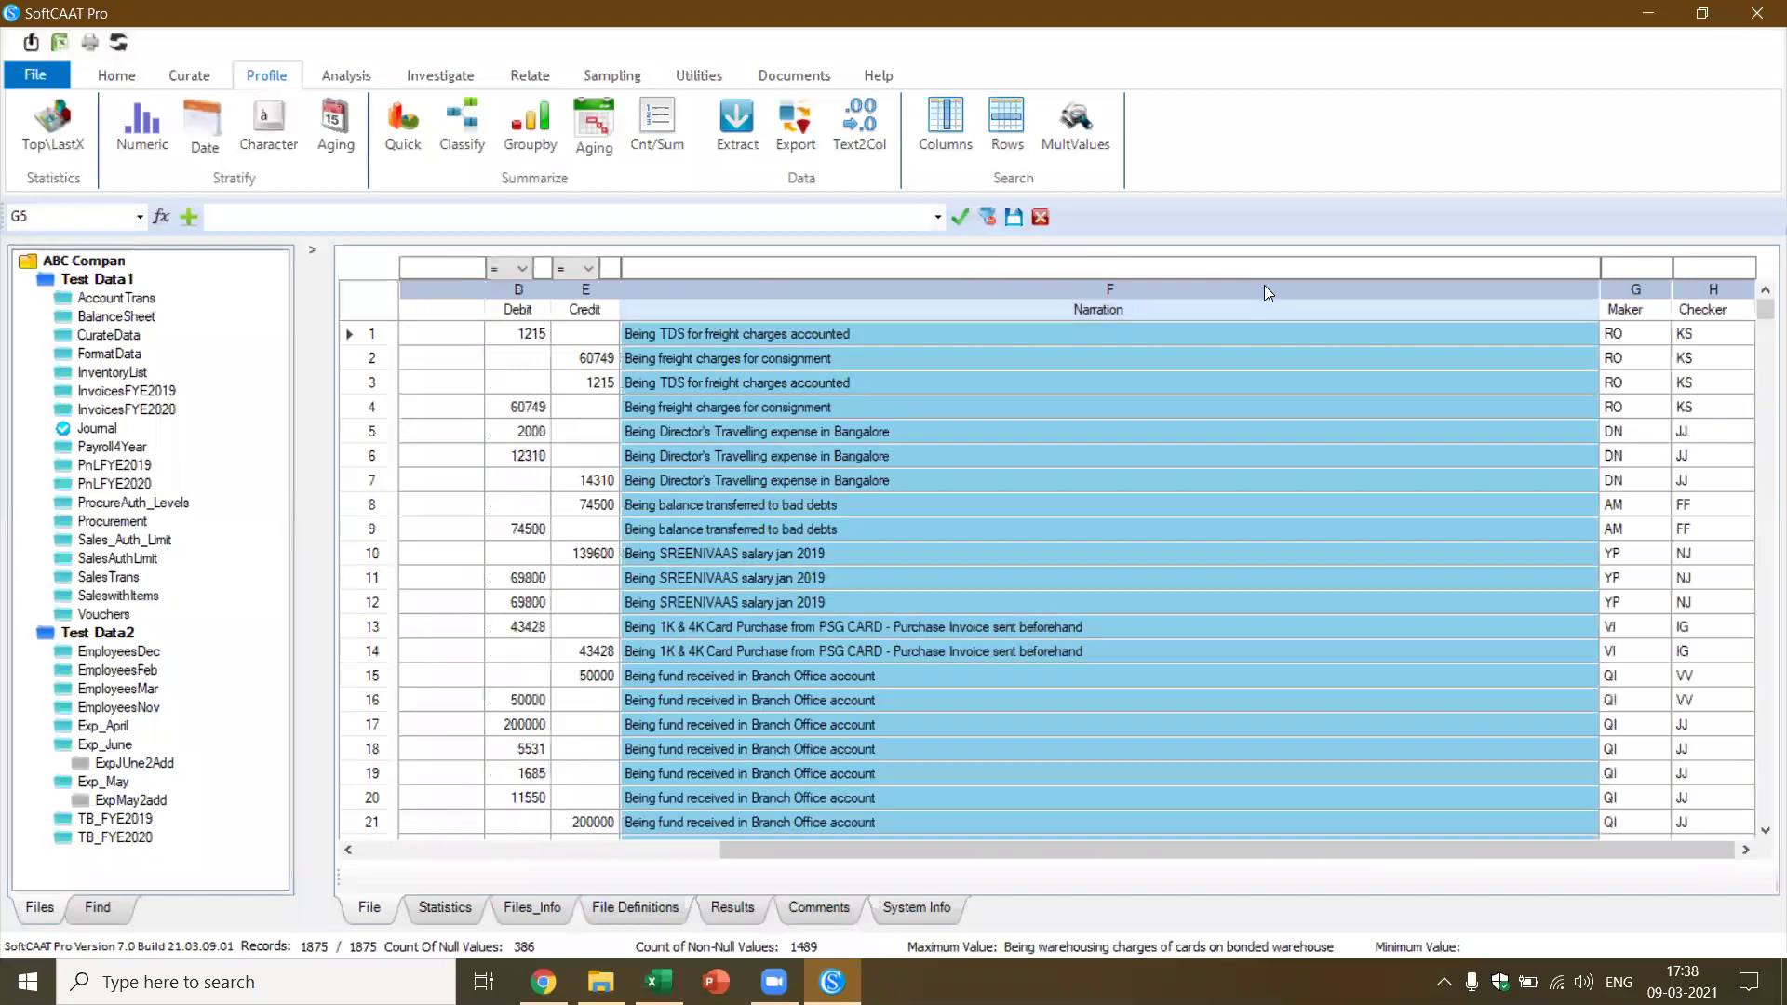
right_click(1265, 287)
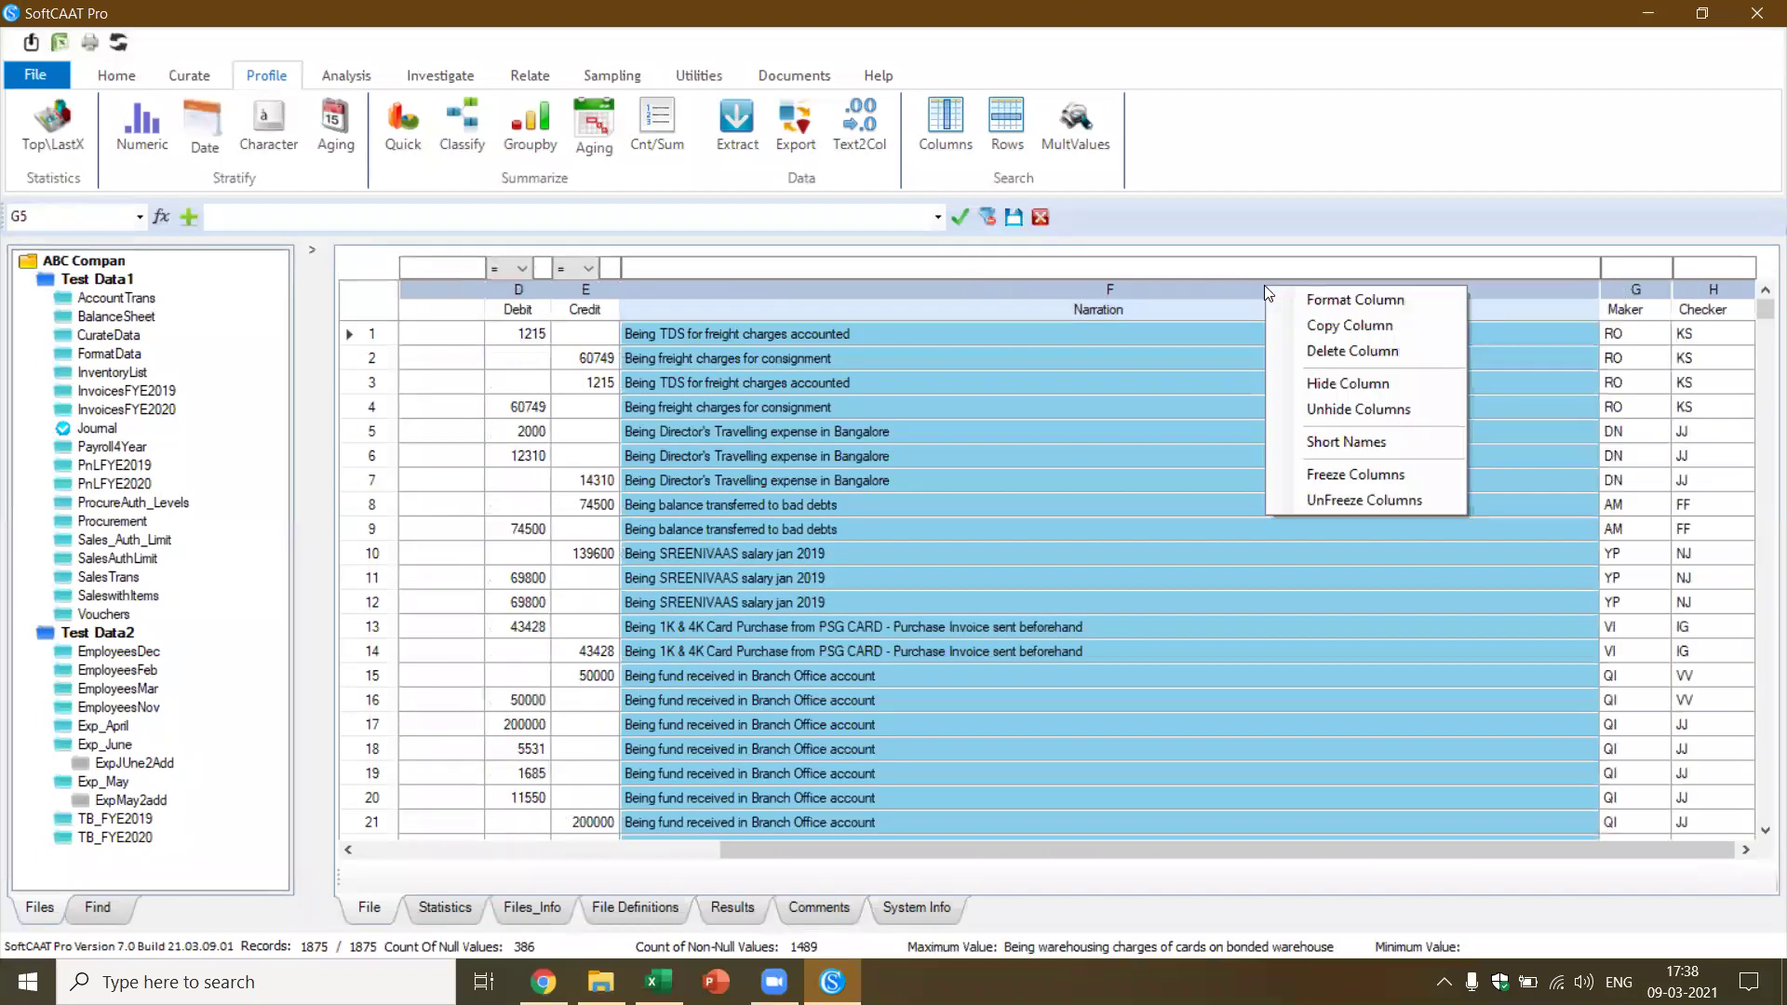
left_click(1340, 385)
left_click(1231, 336)
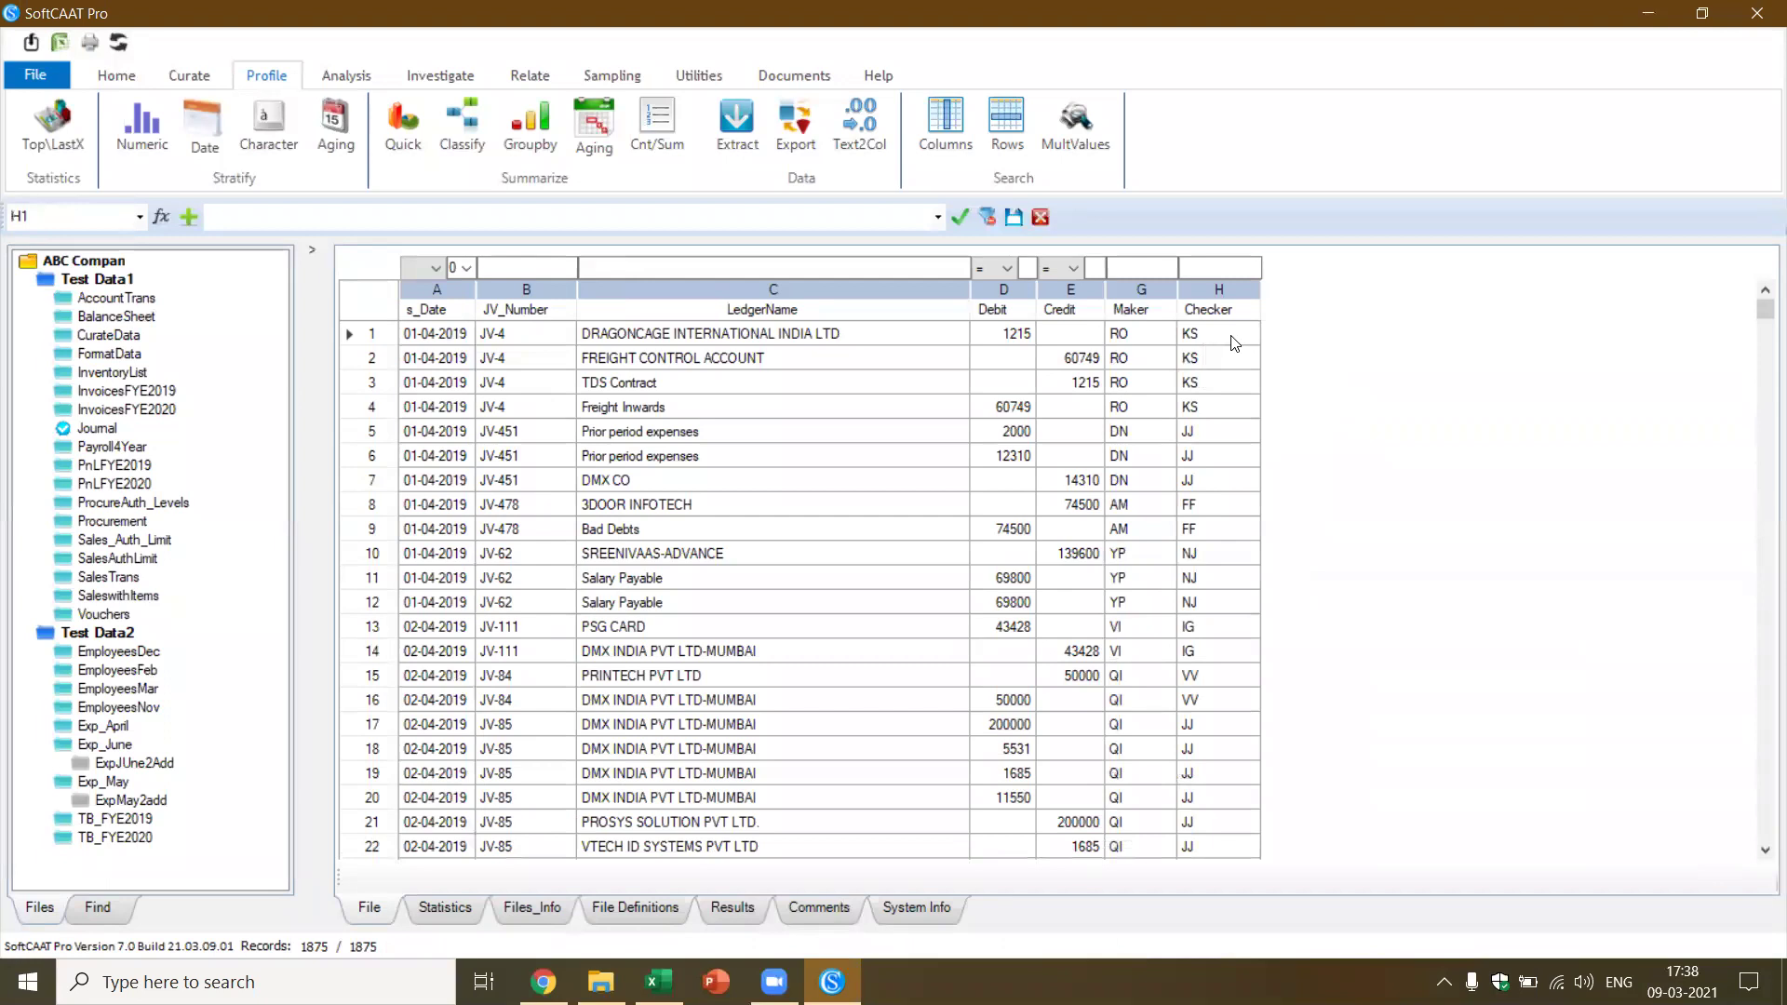
Run the same-row duplicates check on the Maker and Checker fields, with details in a result form
left_click(346, 76)
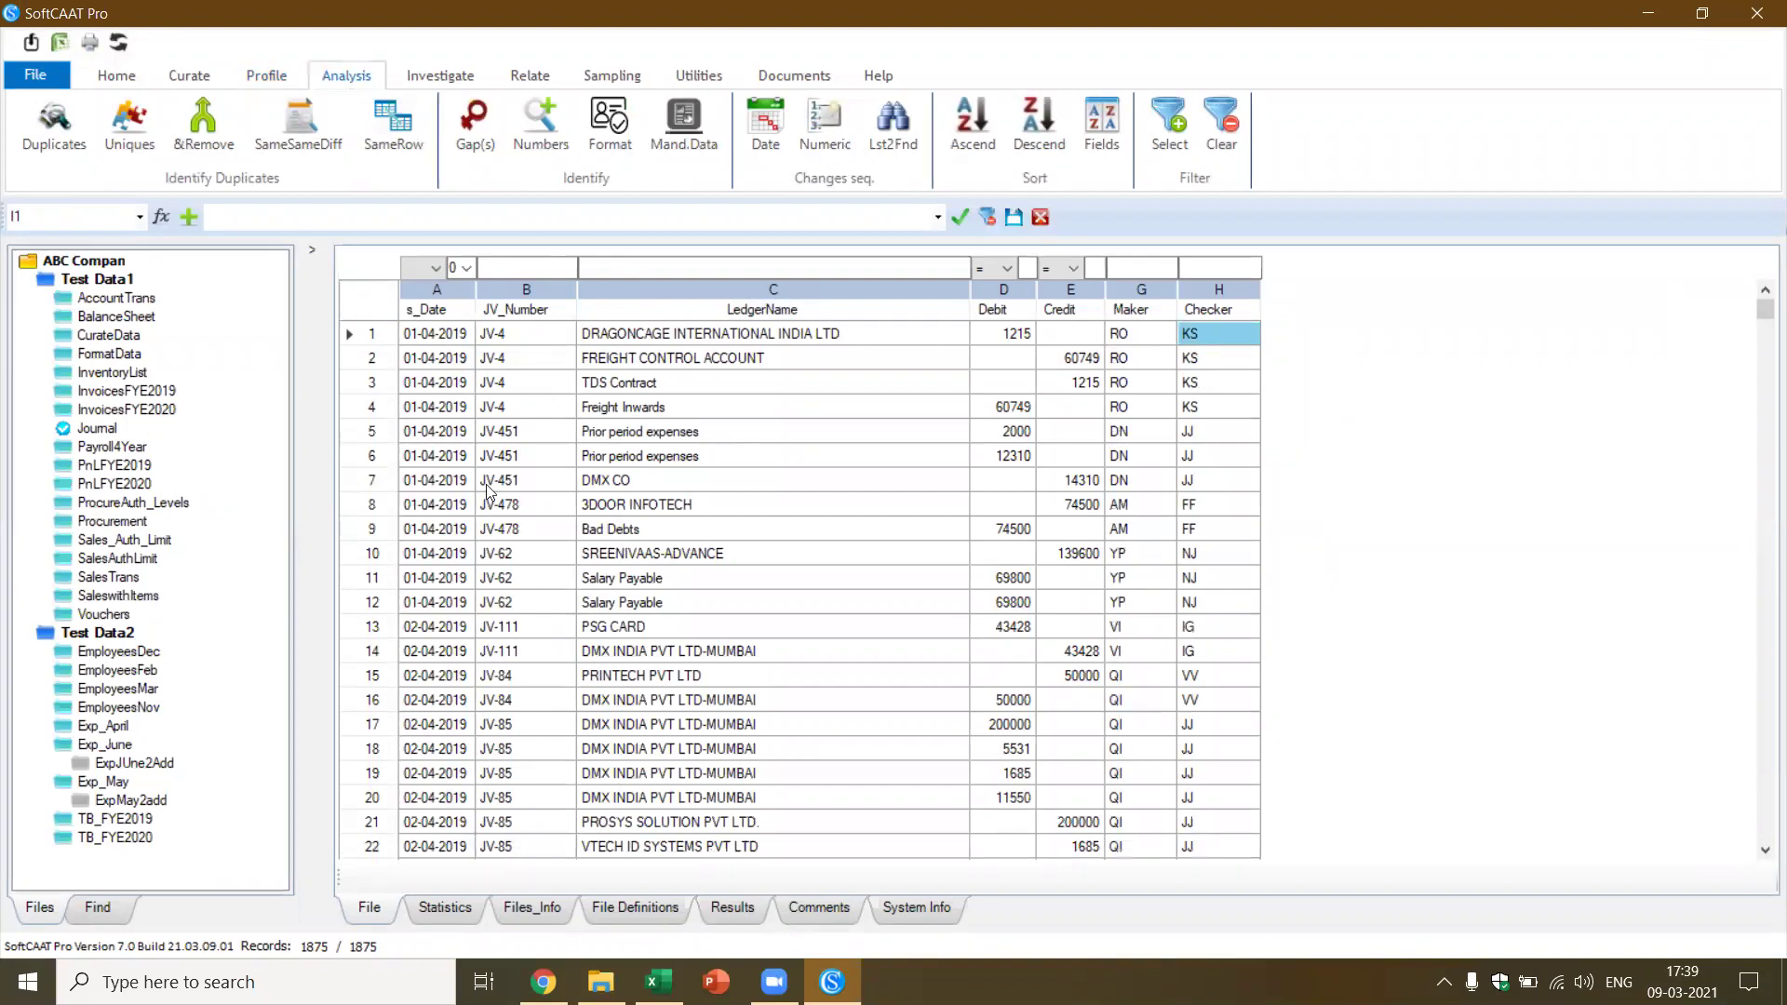
left_click(400, 136)
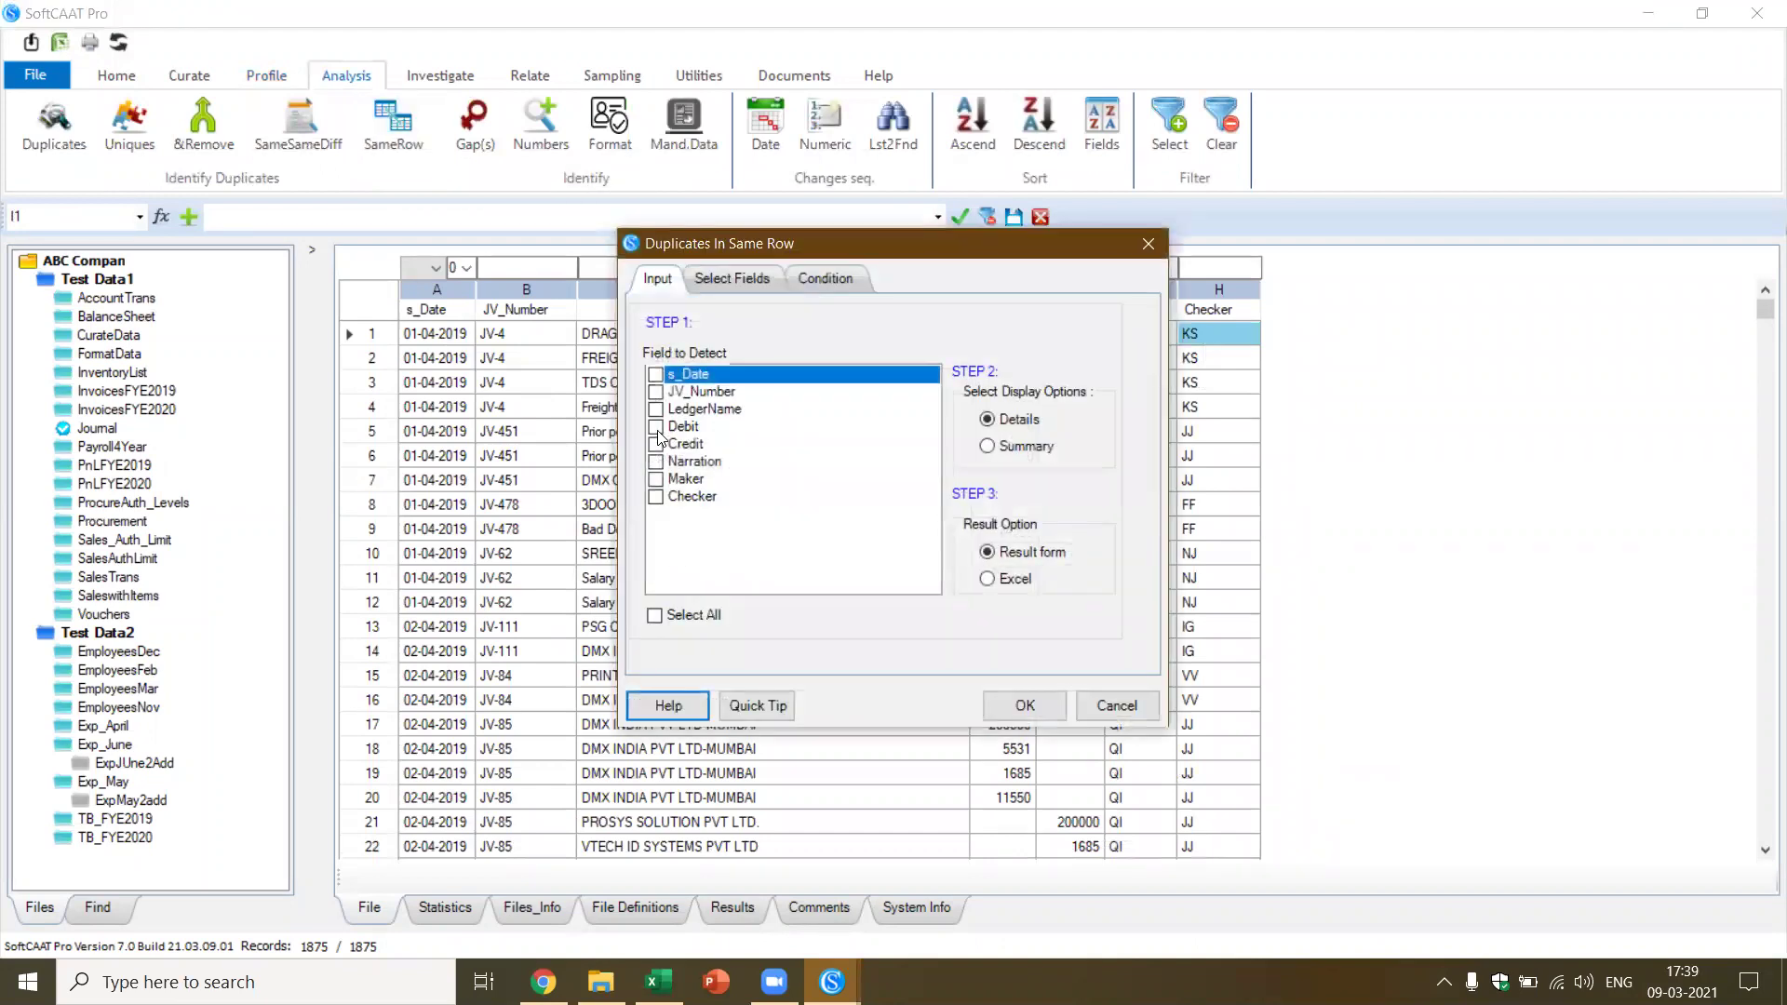
left_click(656, 479)
left_click(656, 497)
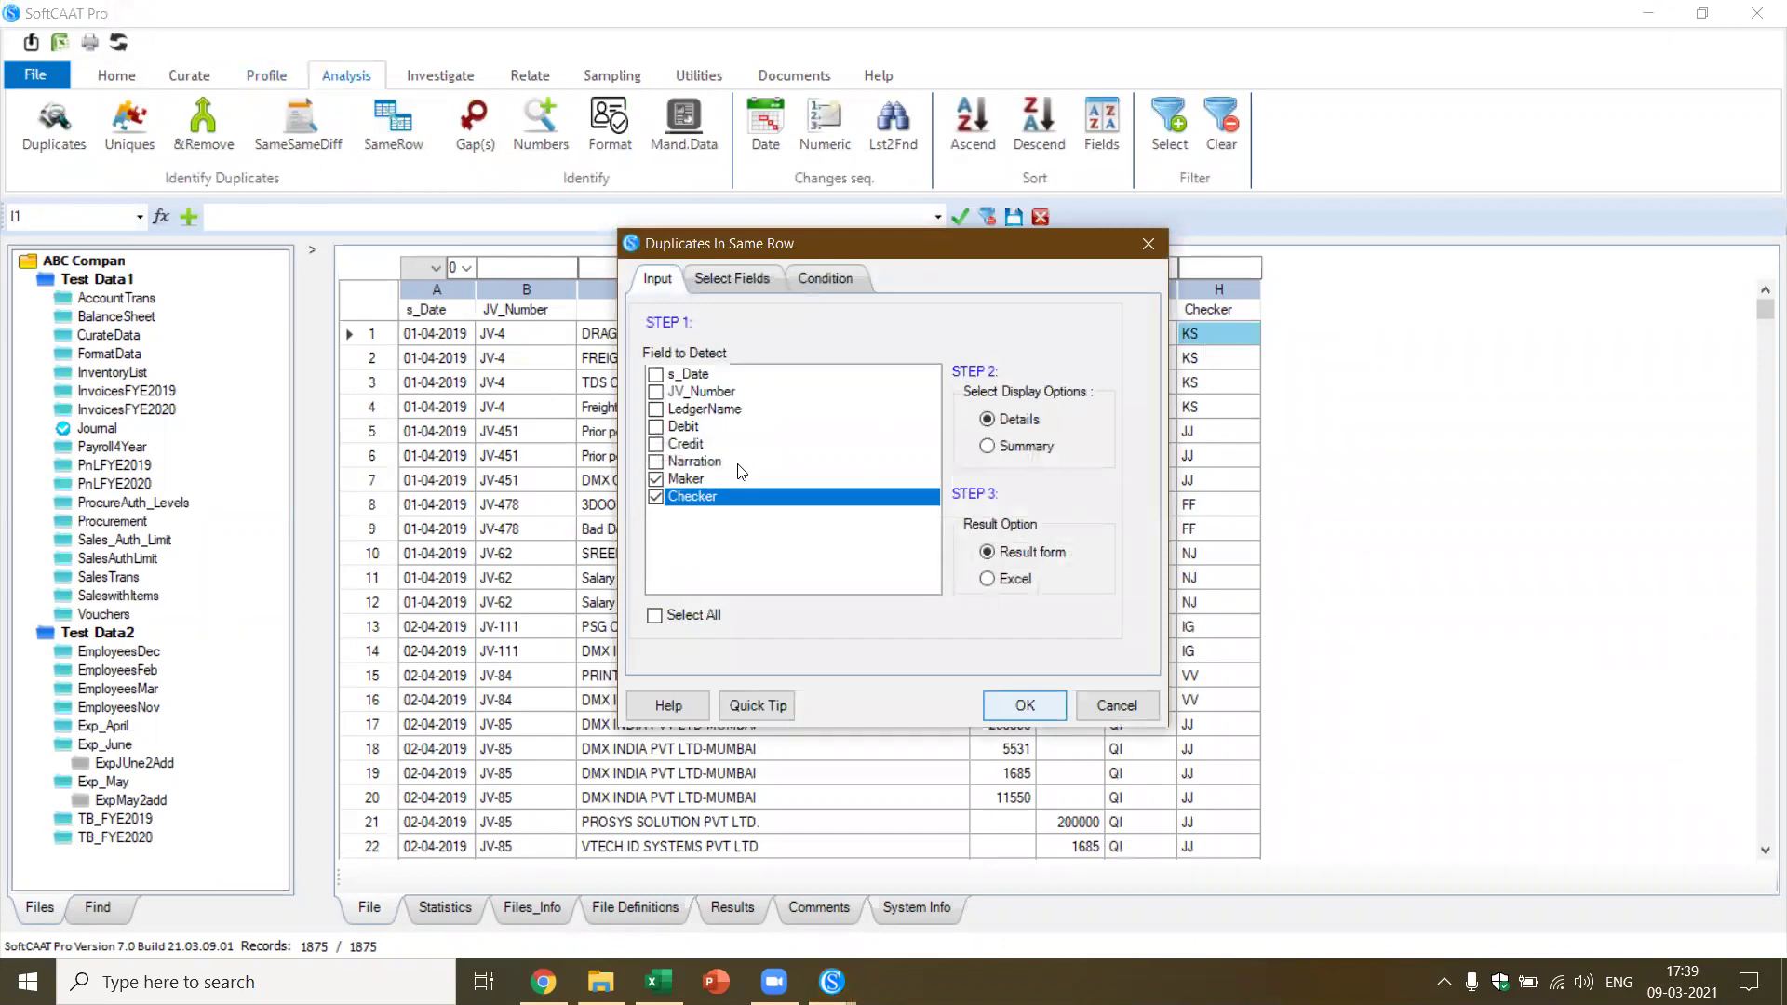
key("Return")
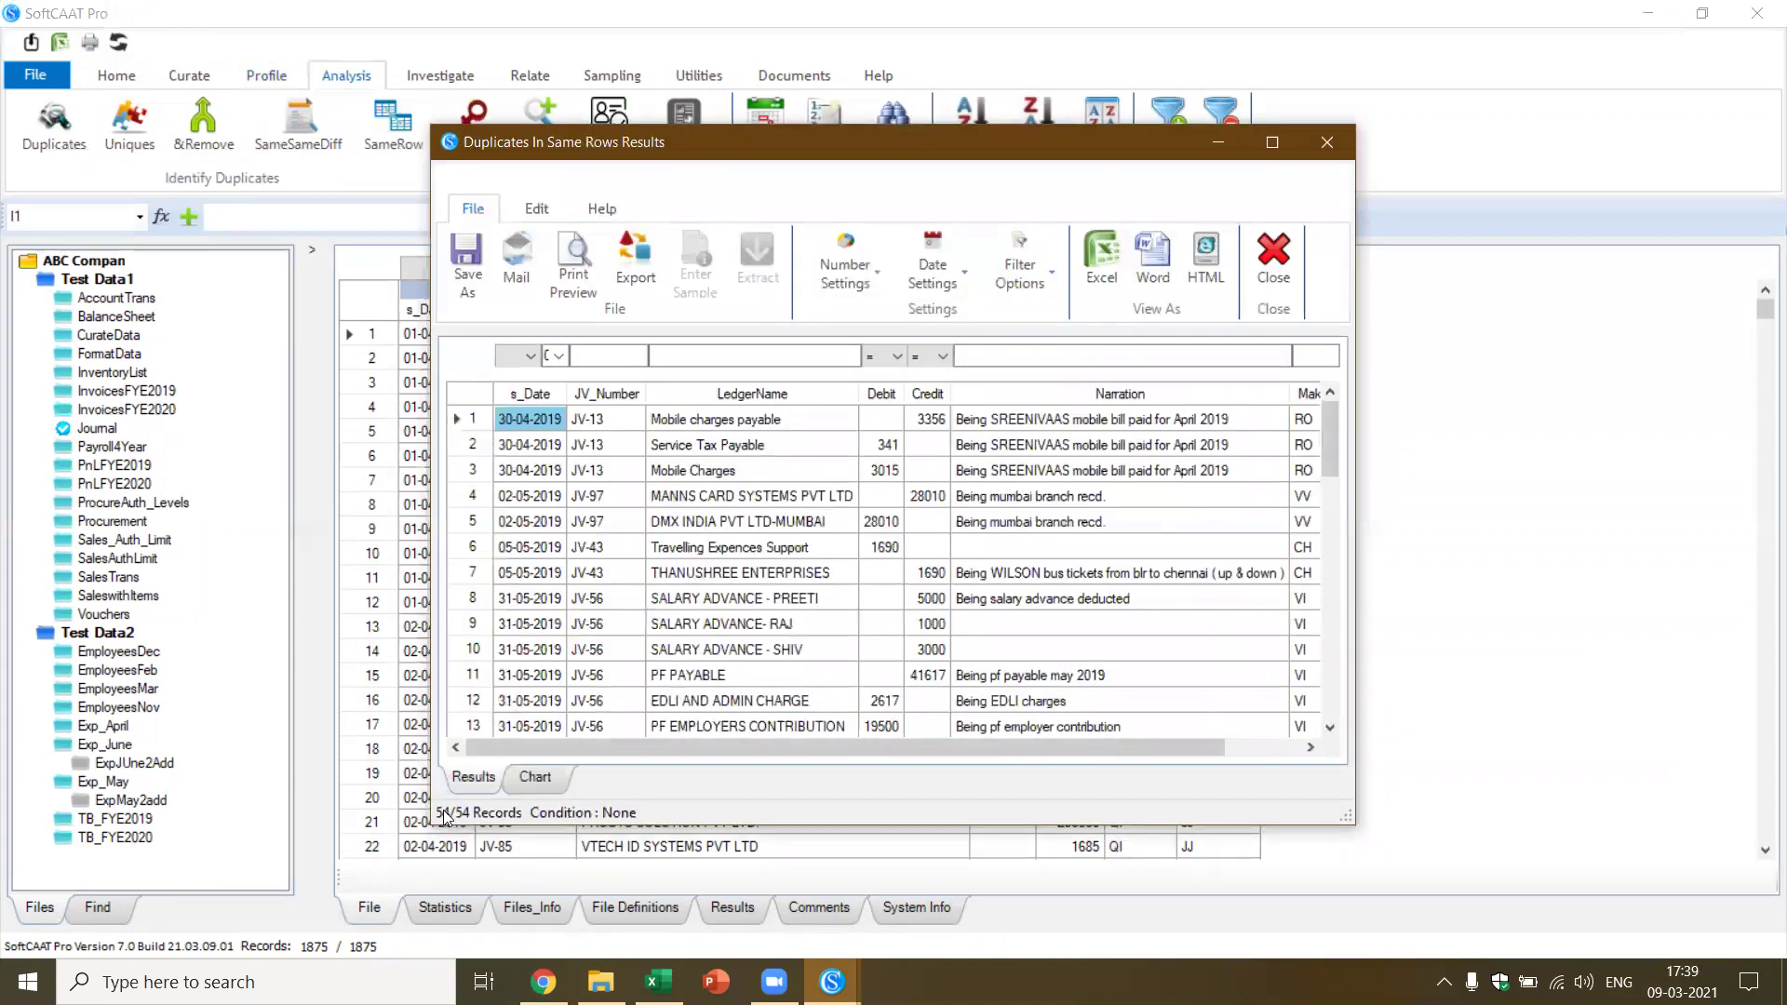
Examine the same-row duplicate results full screen for vouchers whose Maker and Checker match
left_click(1272, 144)
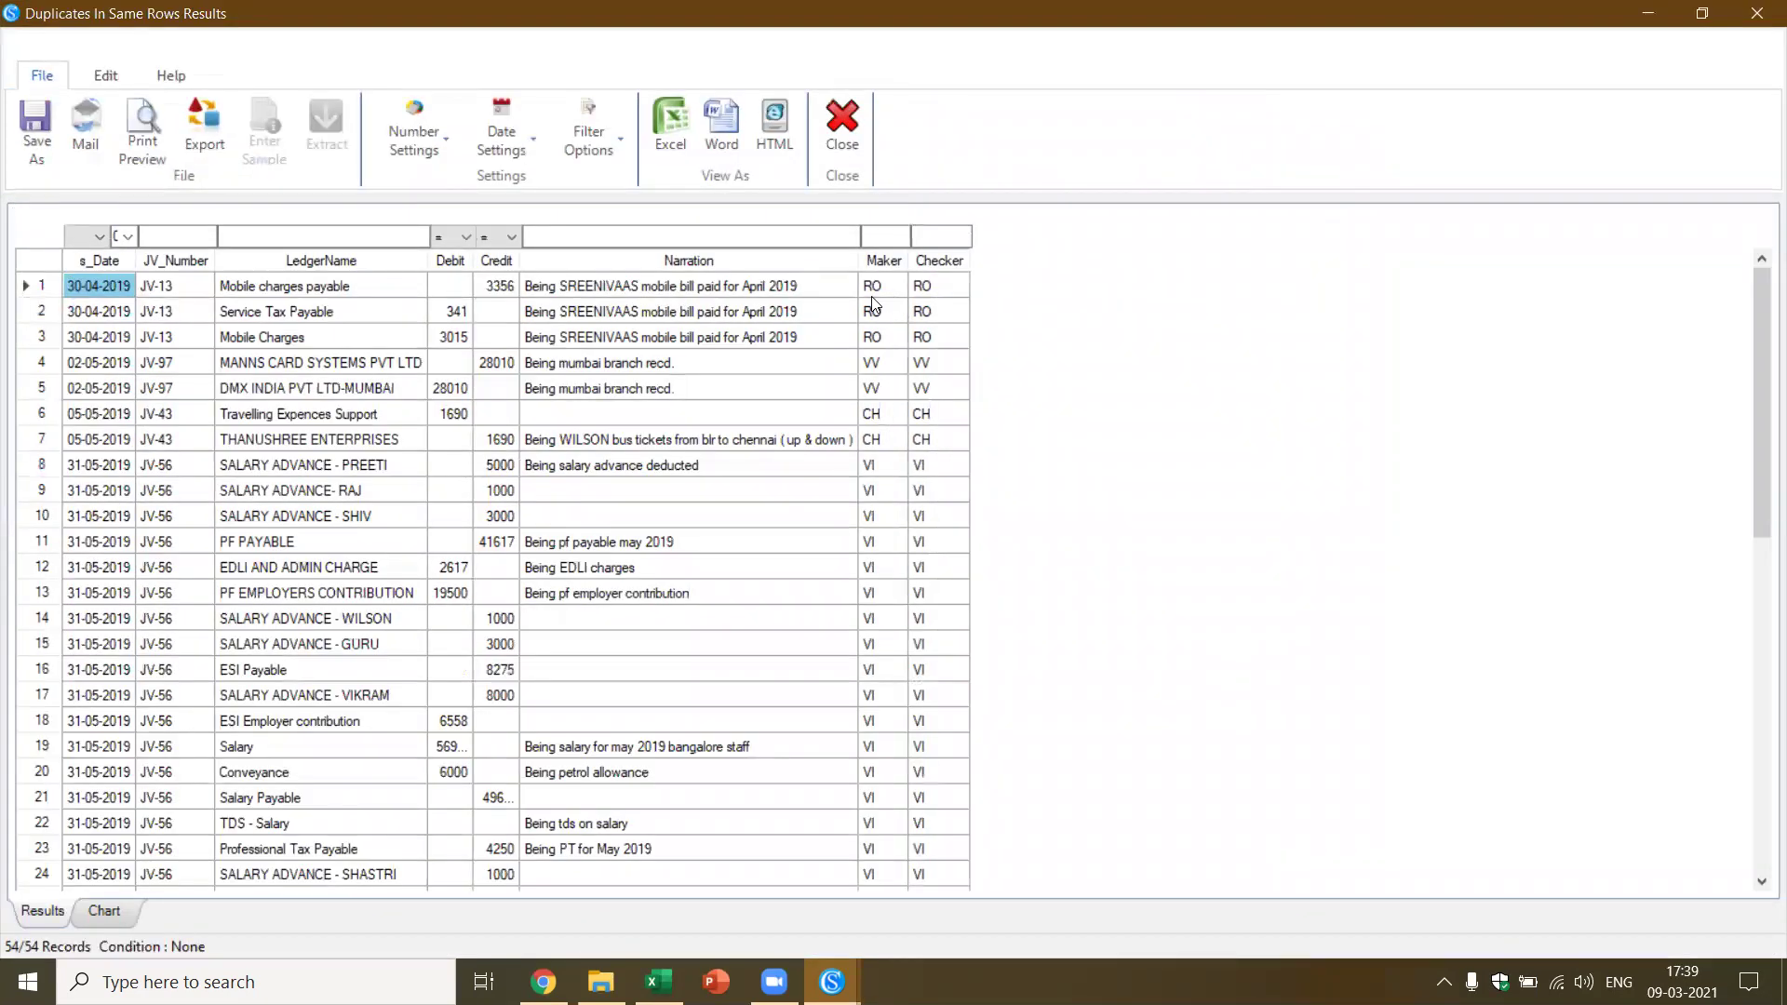
scroll(915, 424, "down", 6)
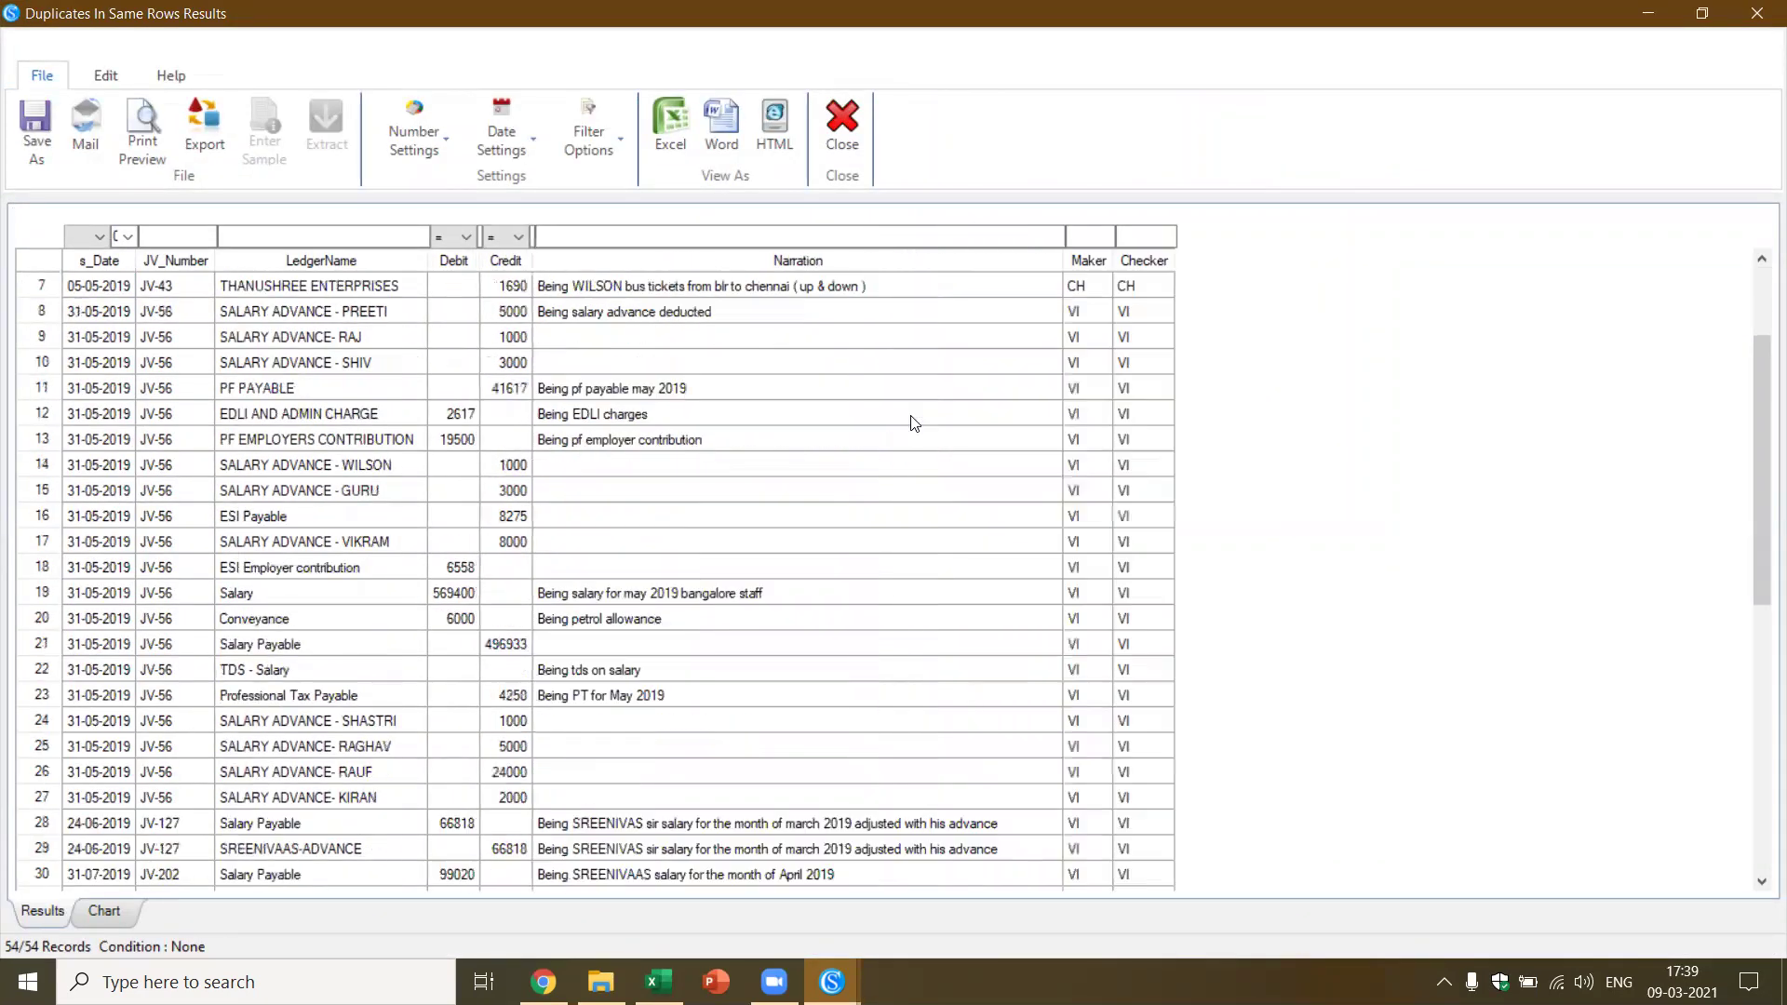
scroll(915, 423, "down", 4)
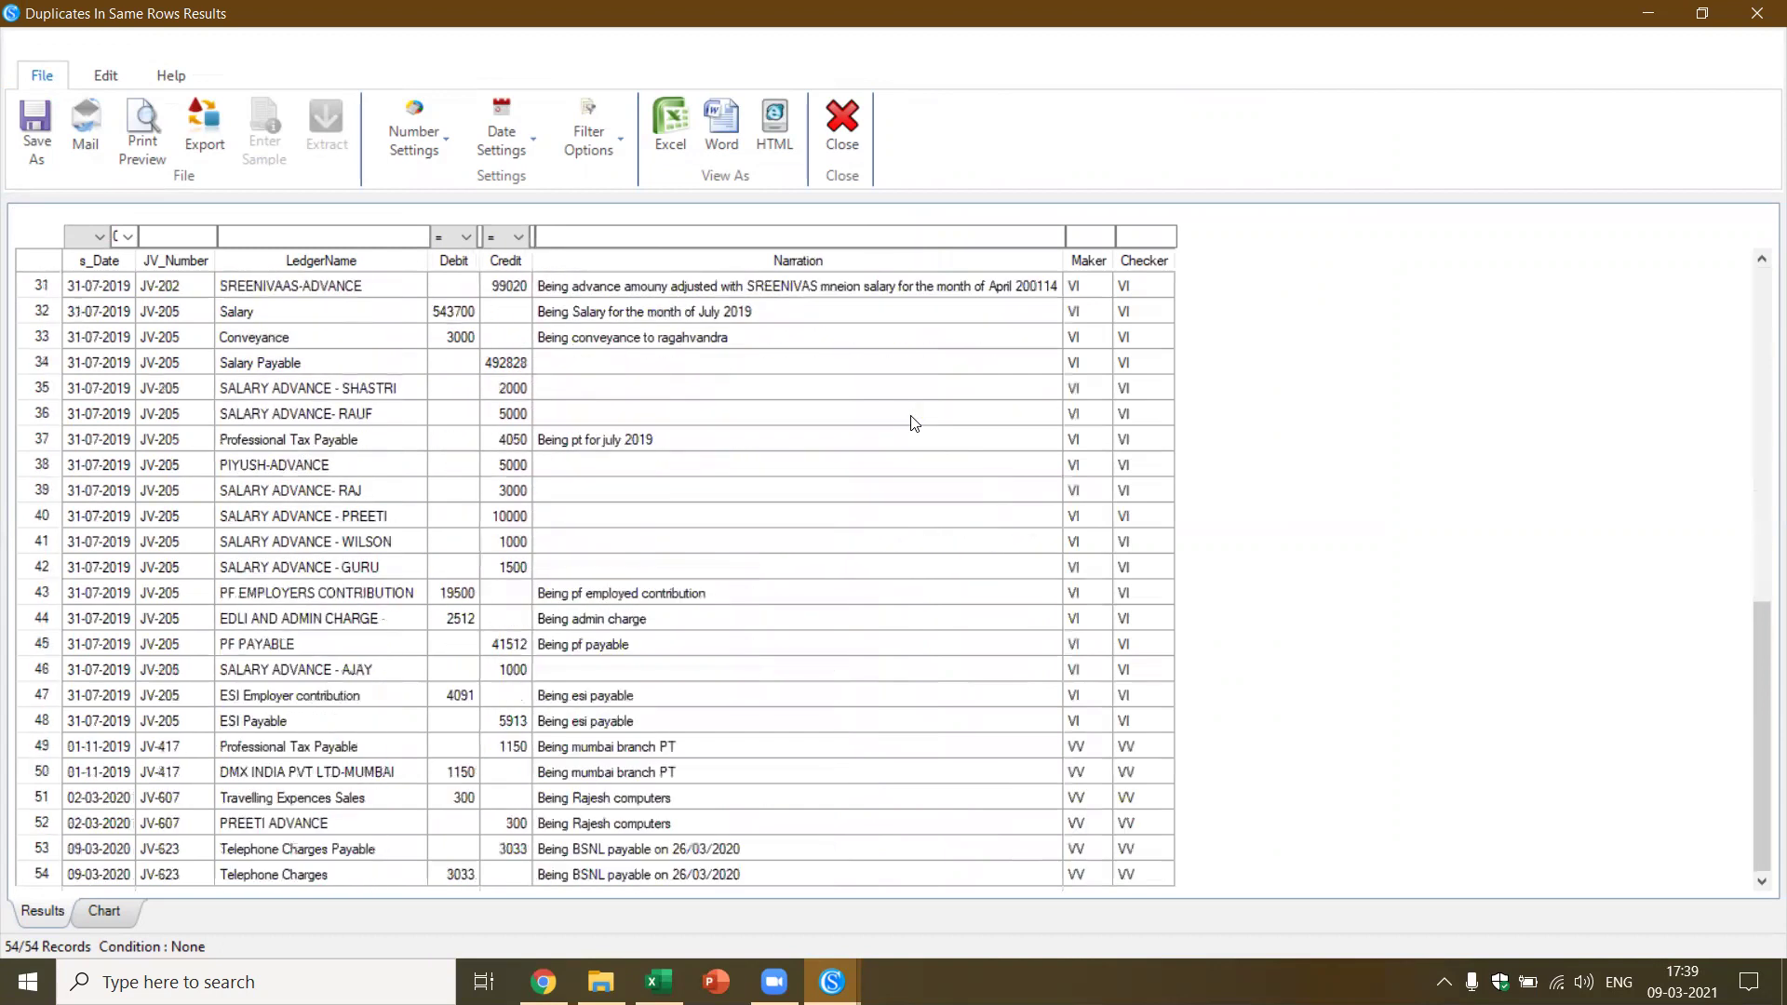
scroll(915, 423, "up", 10)
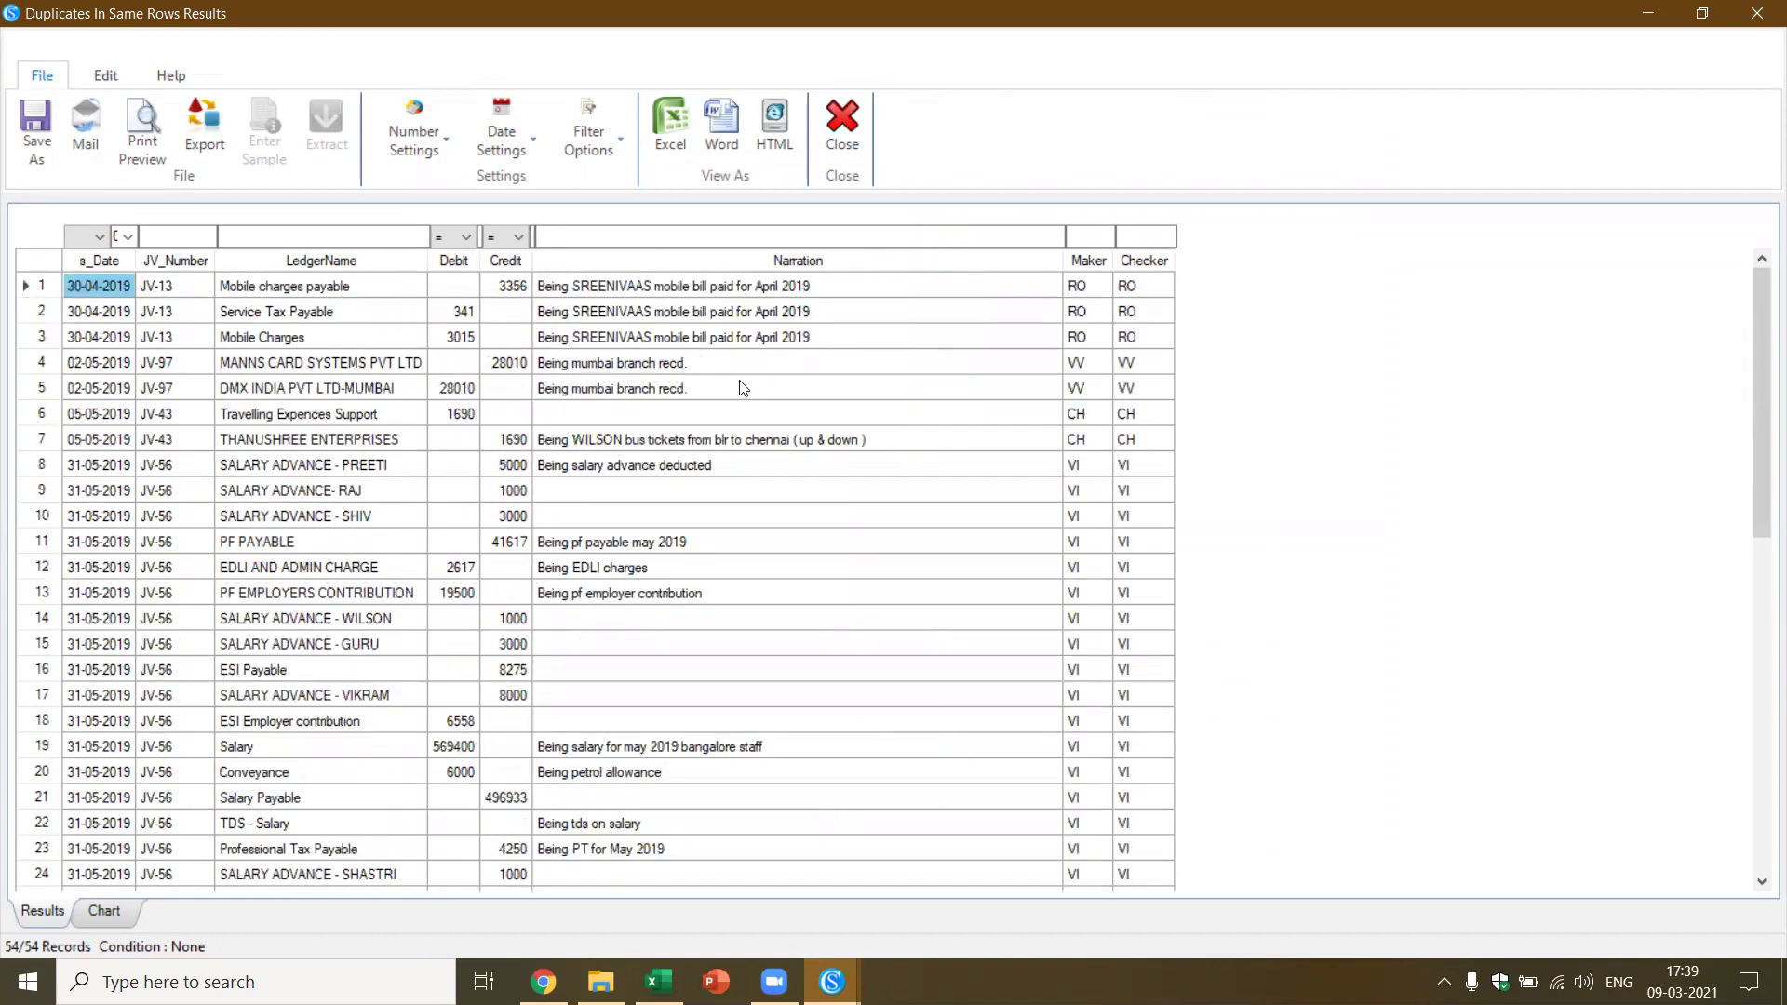
Sort the same-row duplicate results by Debit in descending order, review the matching Maker and Checker entries, and close the results
left_click(743, 387)
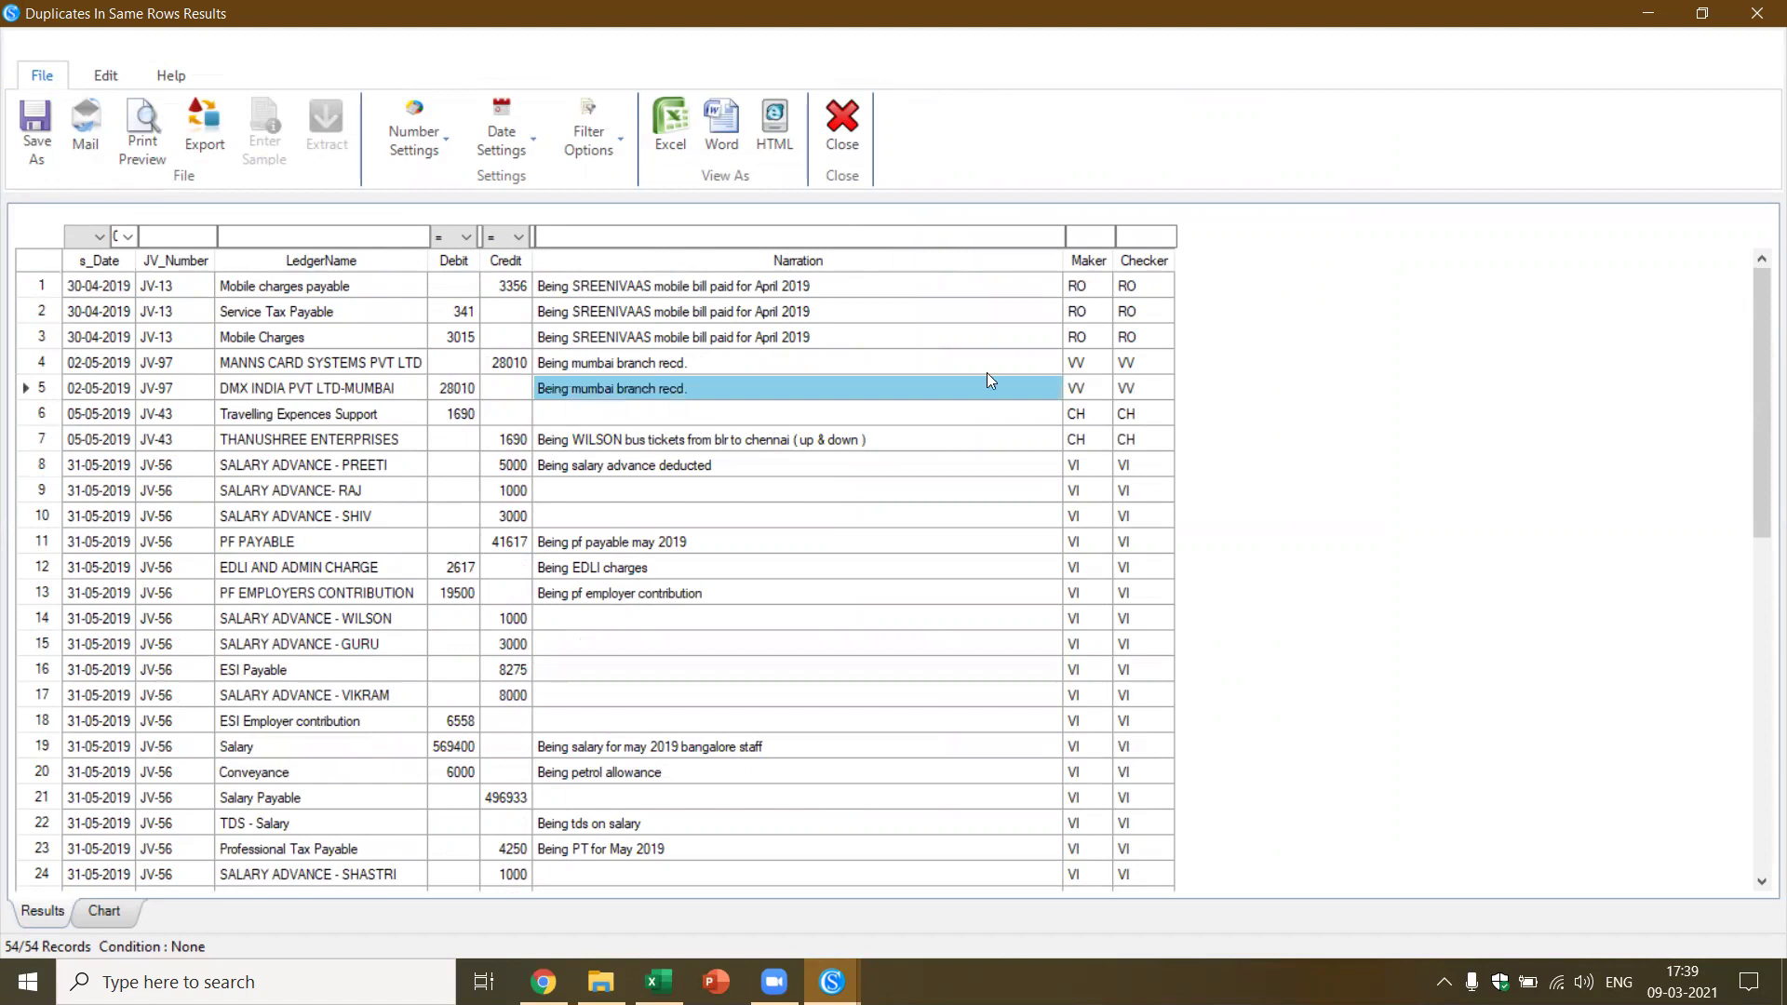
left_click(455, 261)
left_click(454, 261)
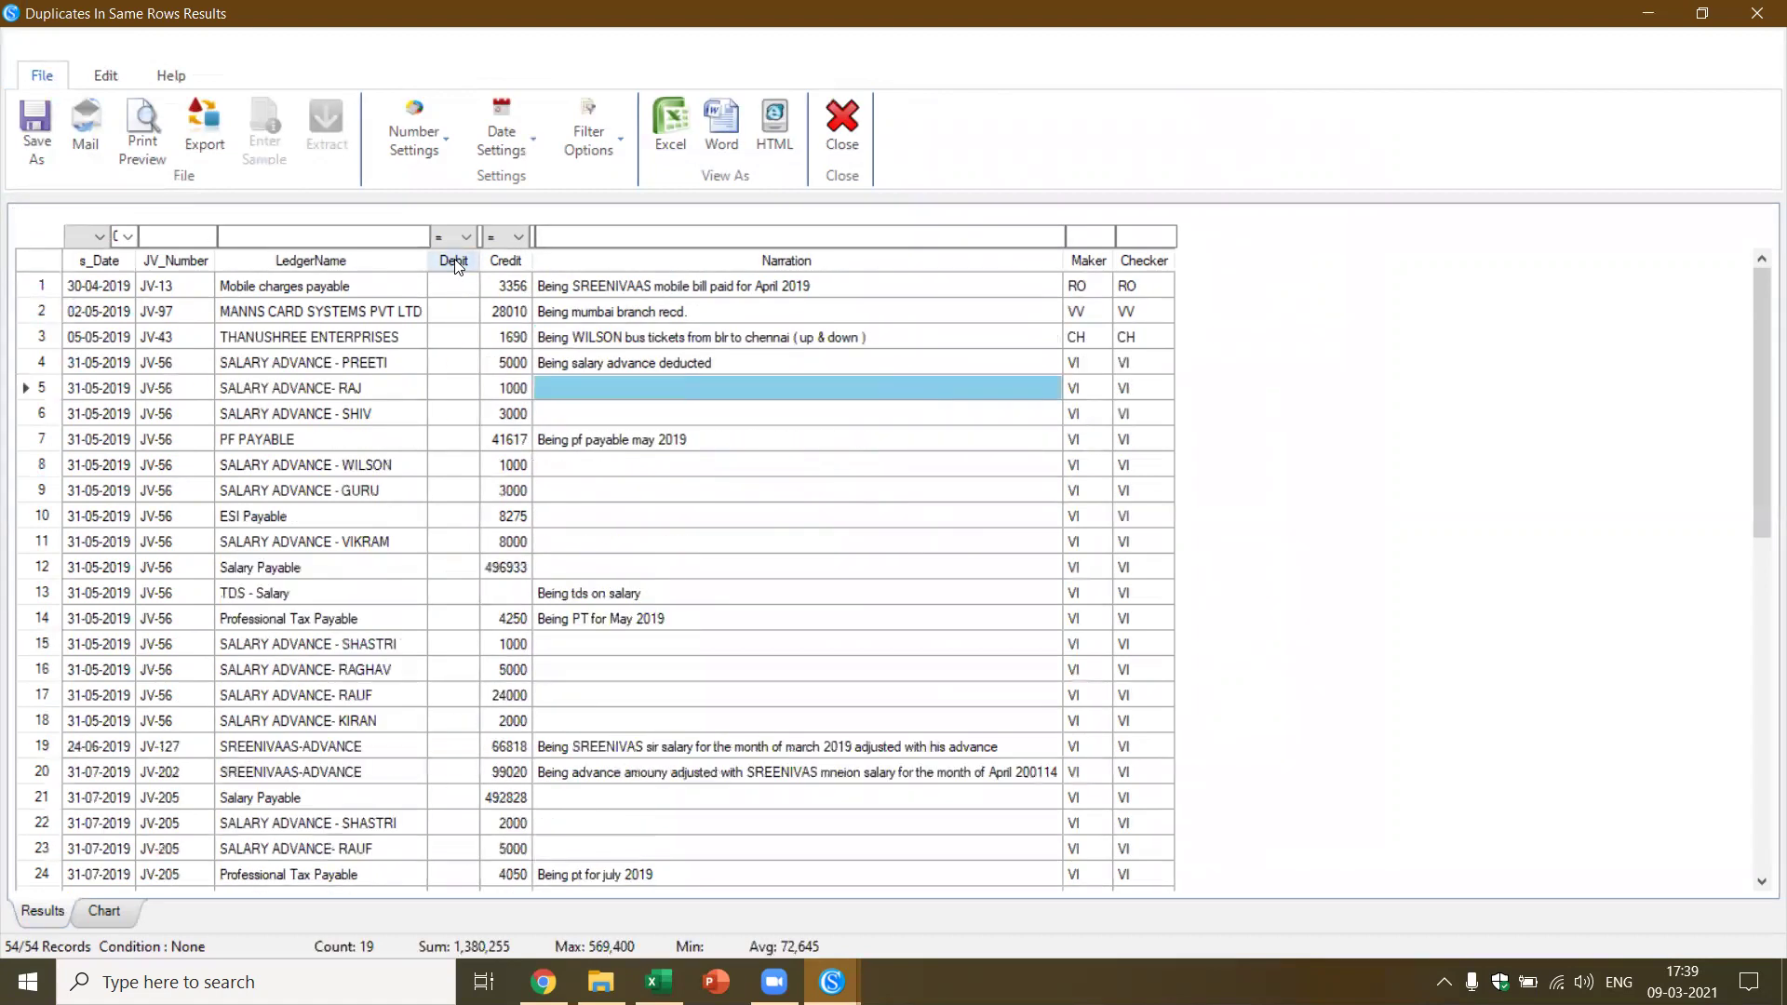
left_click(456, 263)
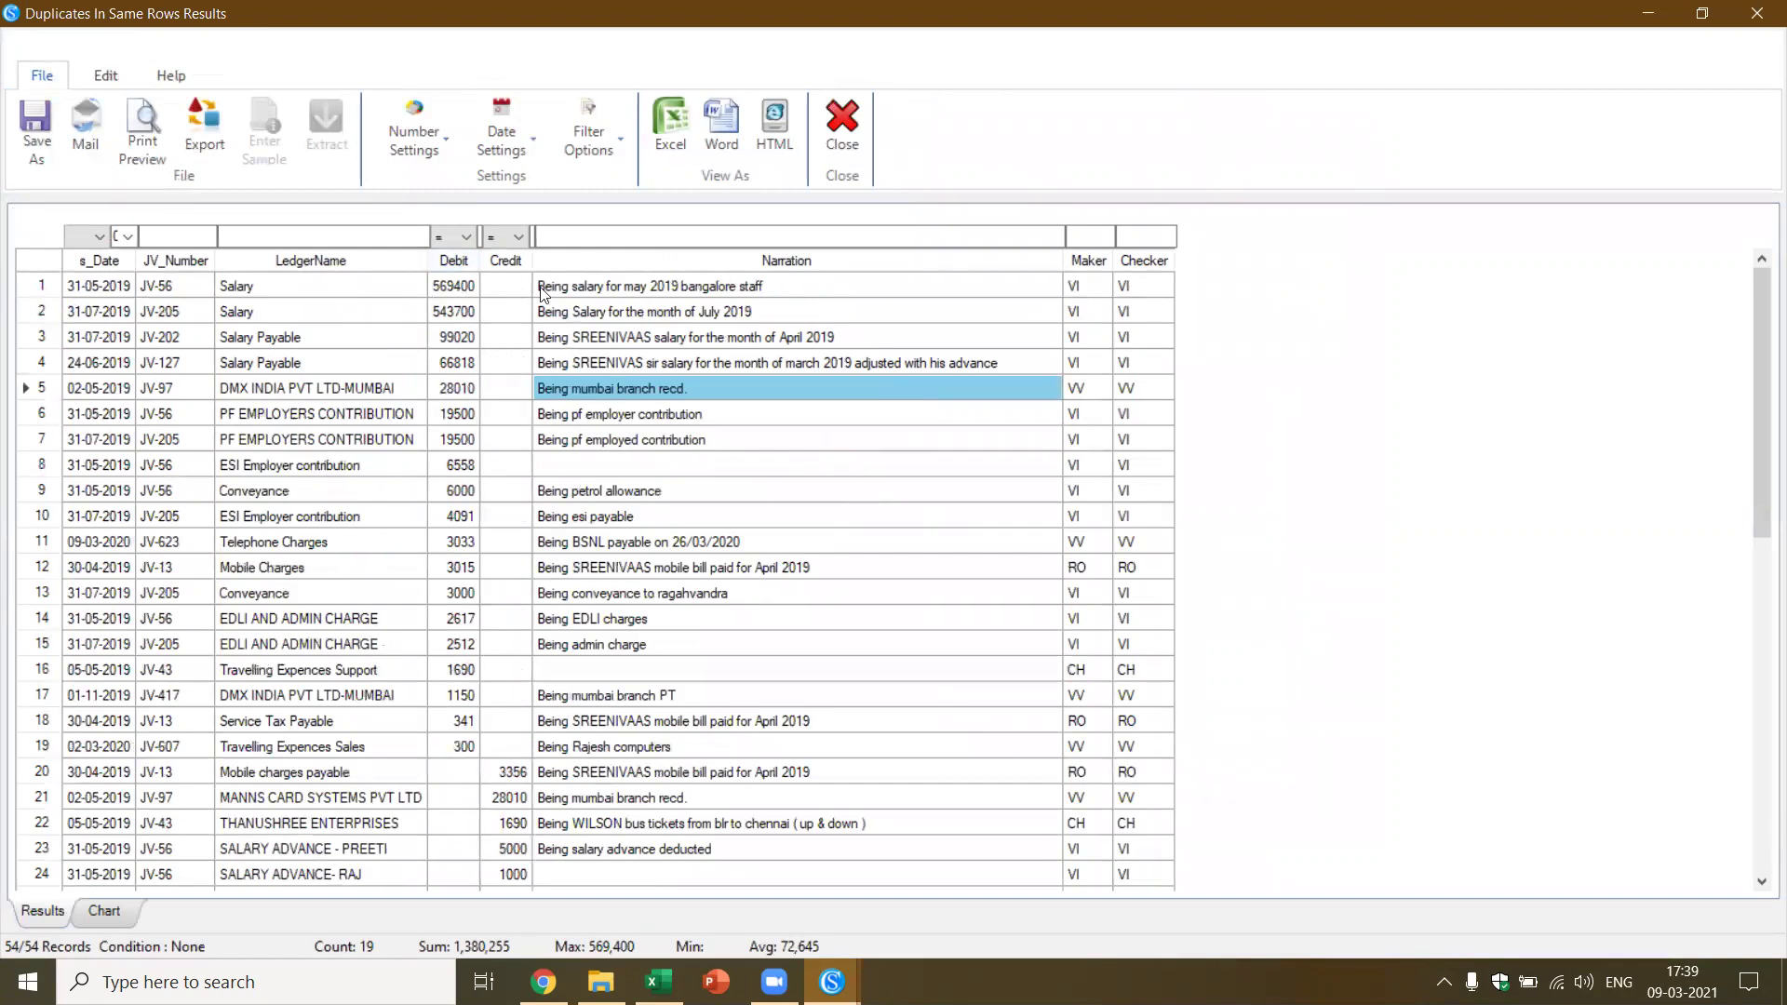
left_click(1143, 289)
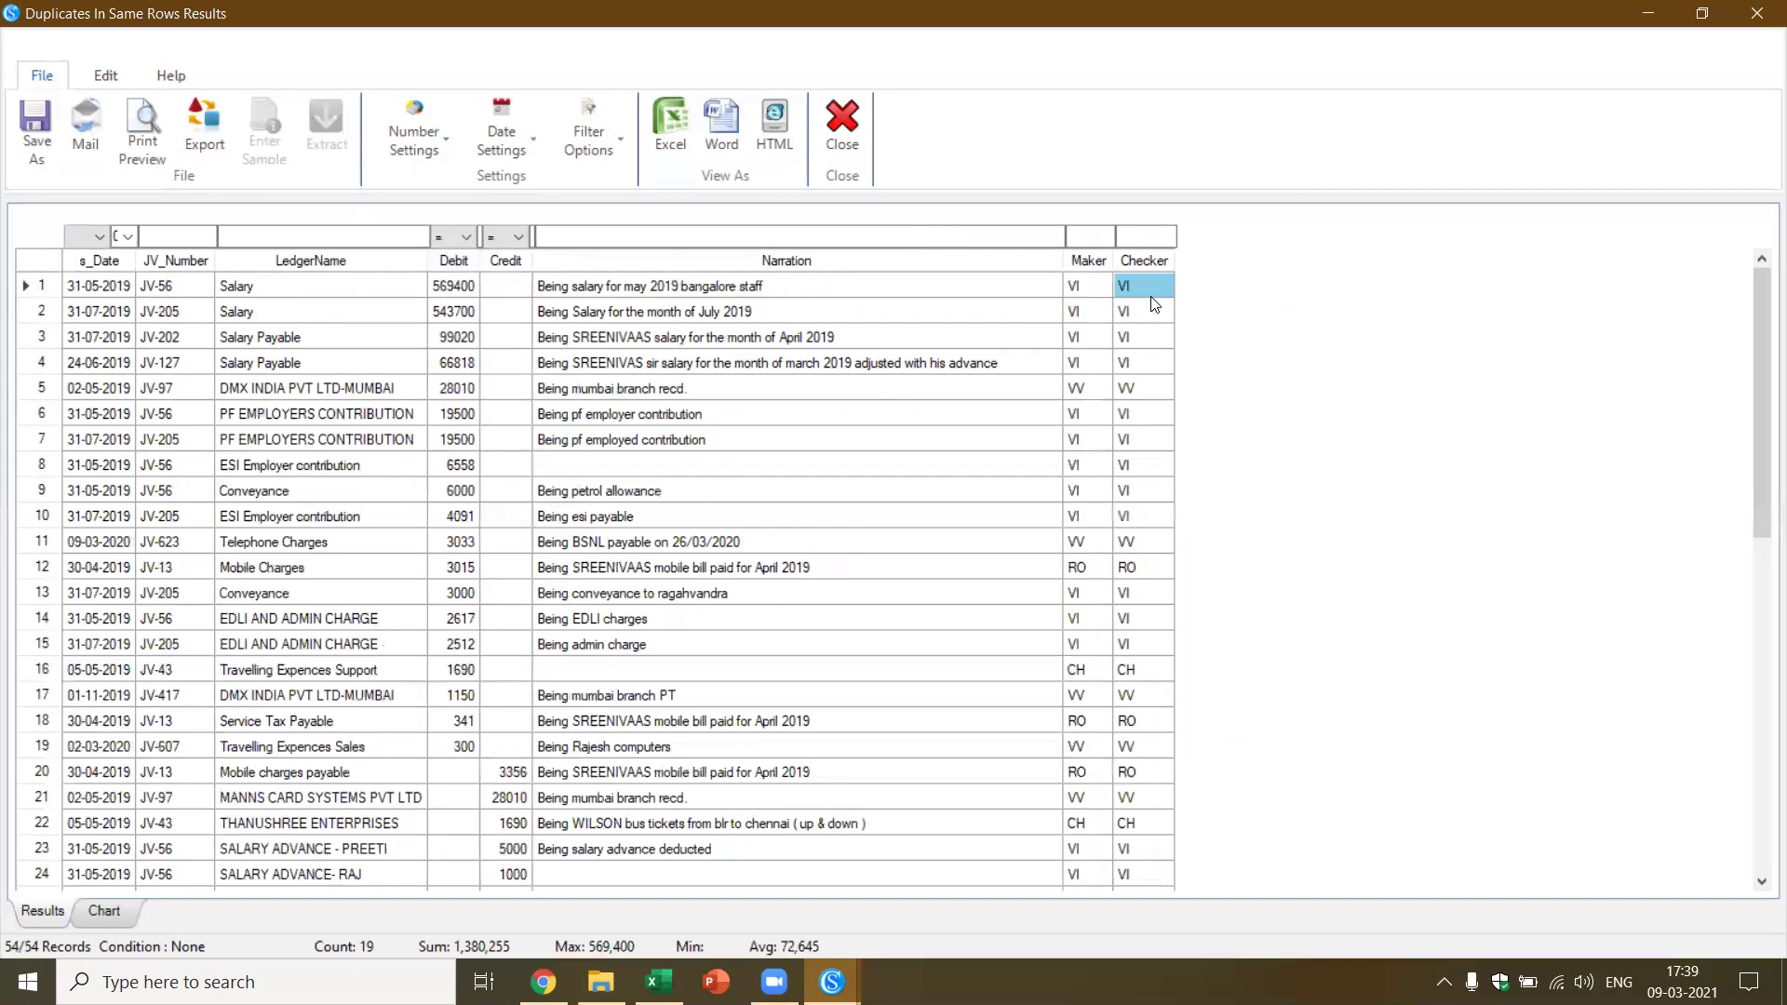
scroll(727, 480, "down", 6)
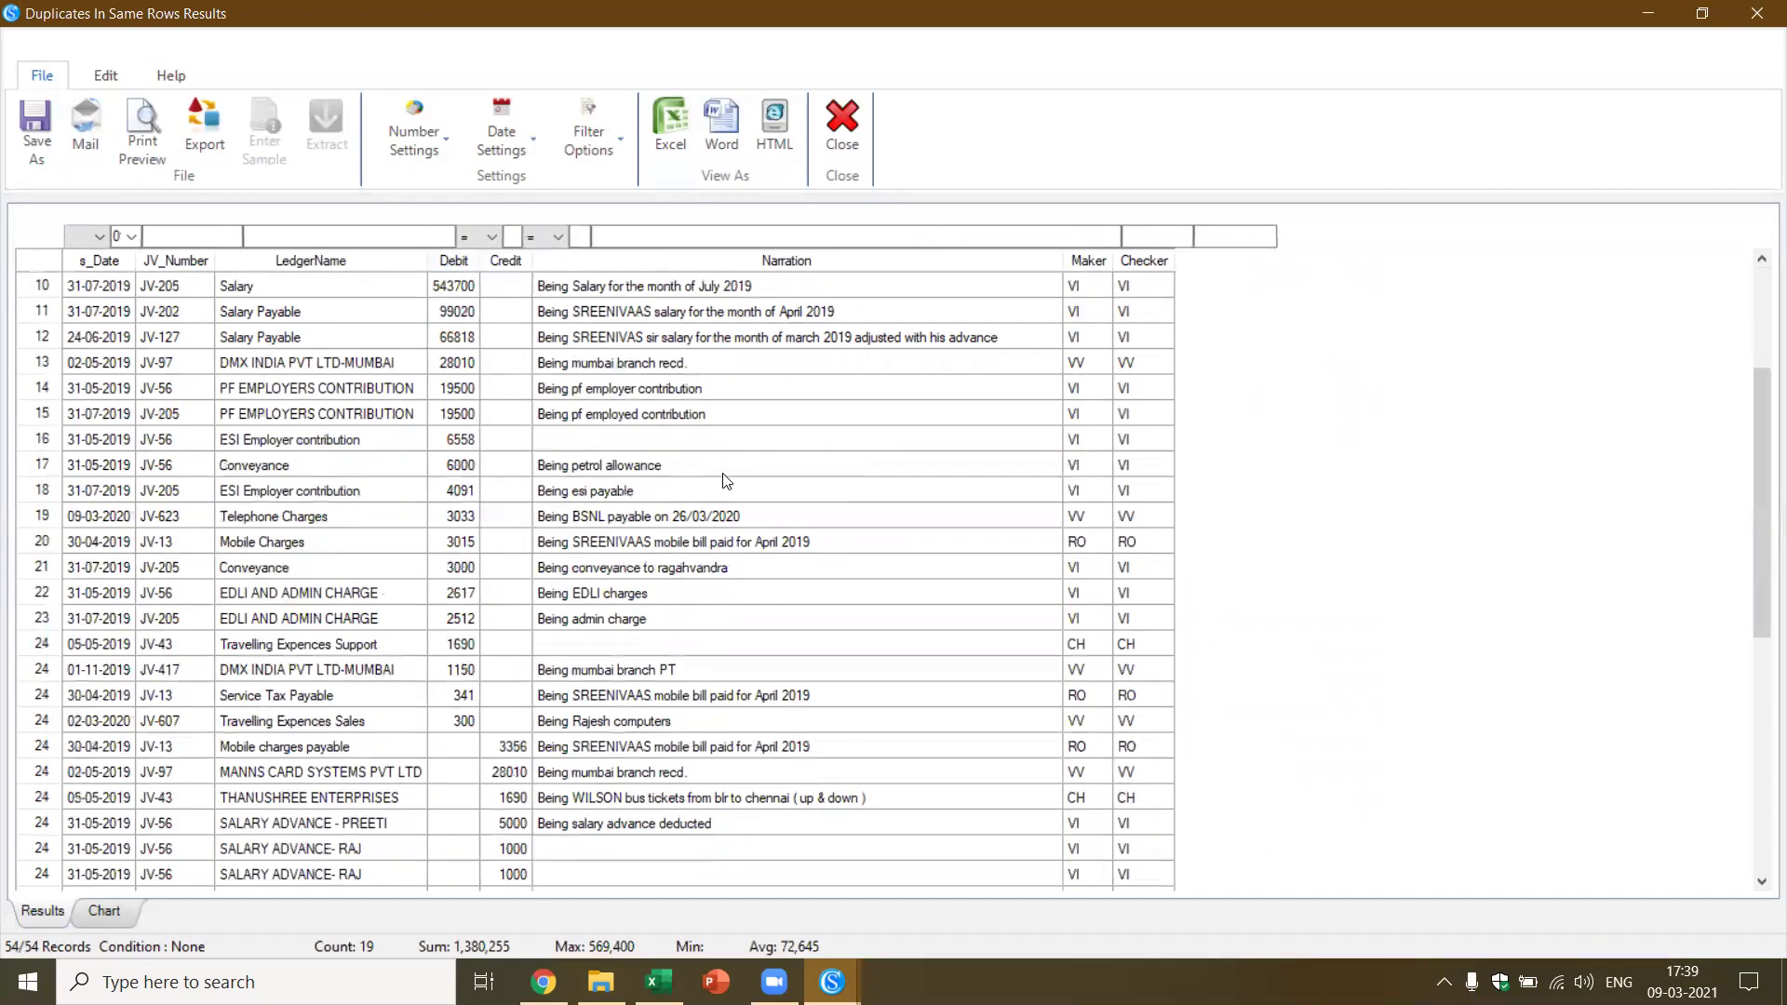
scroll(727, 481, "up", 6)
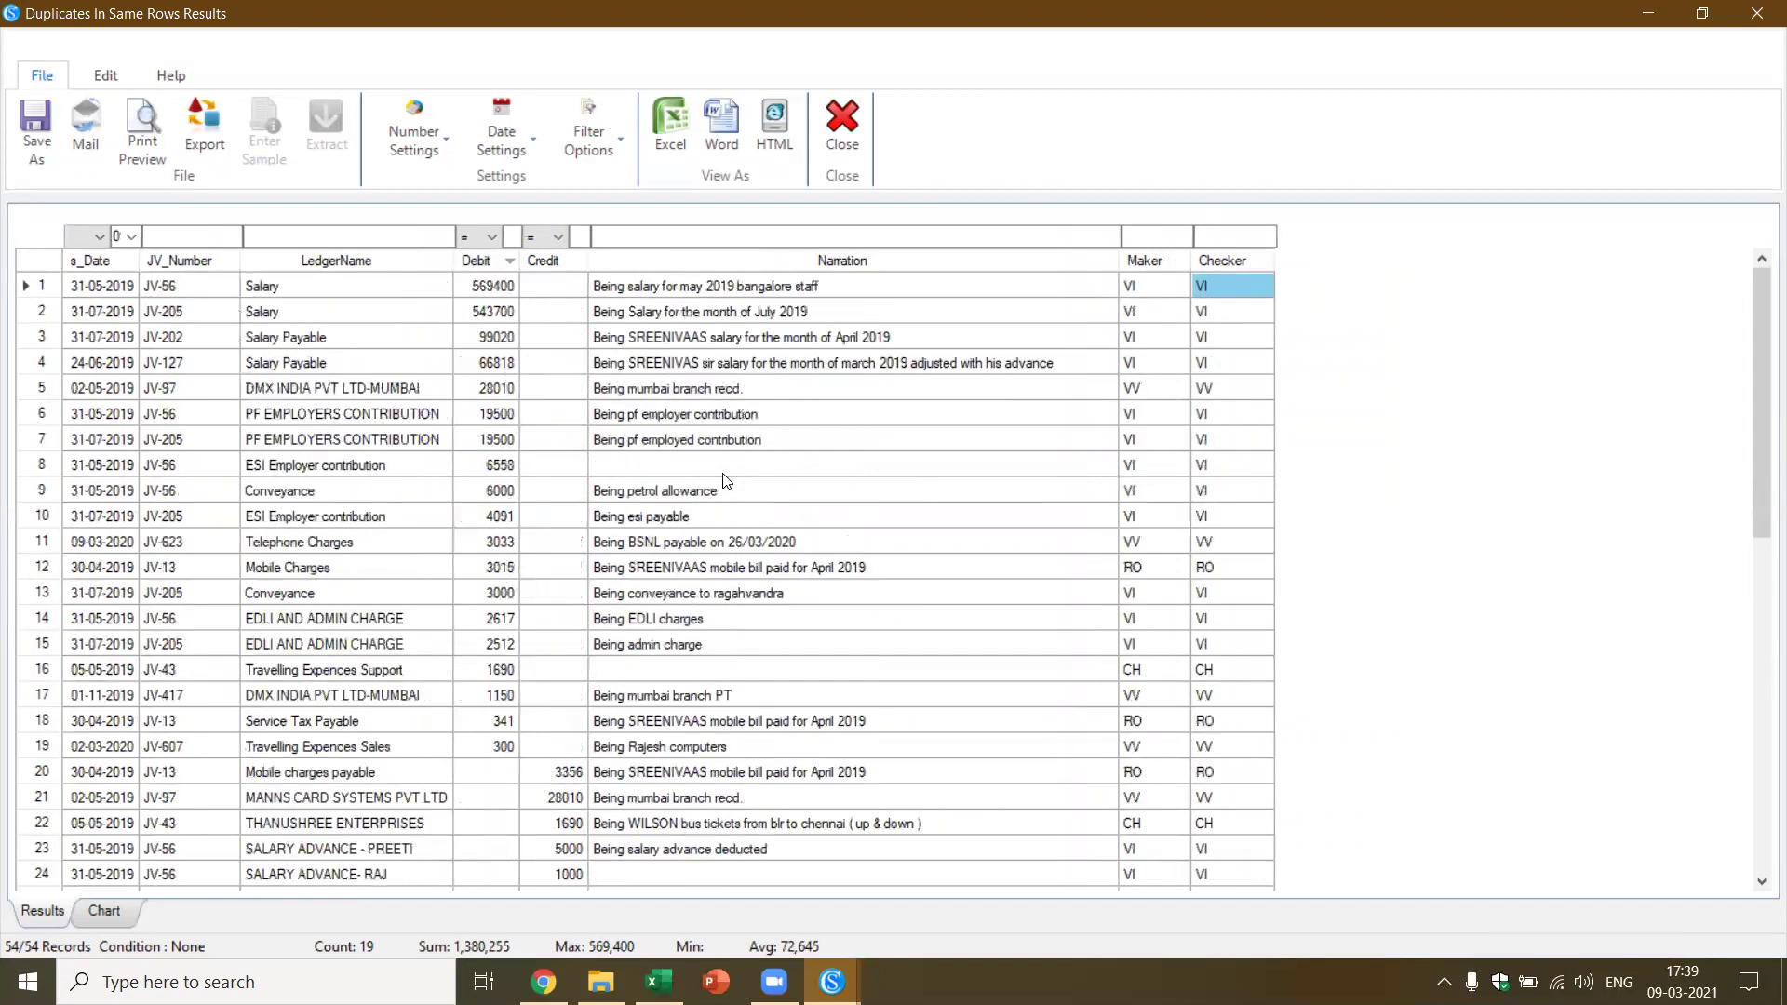
left_click(839, 134)
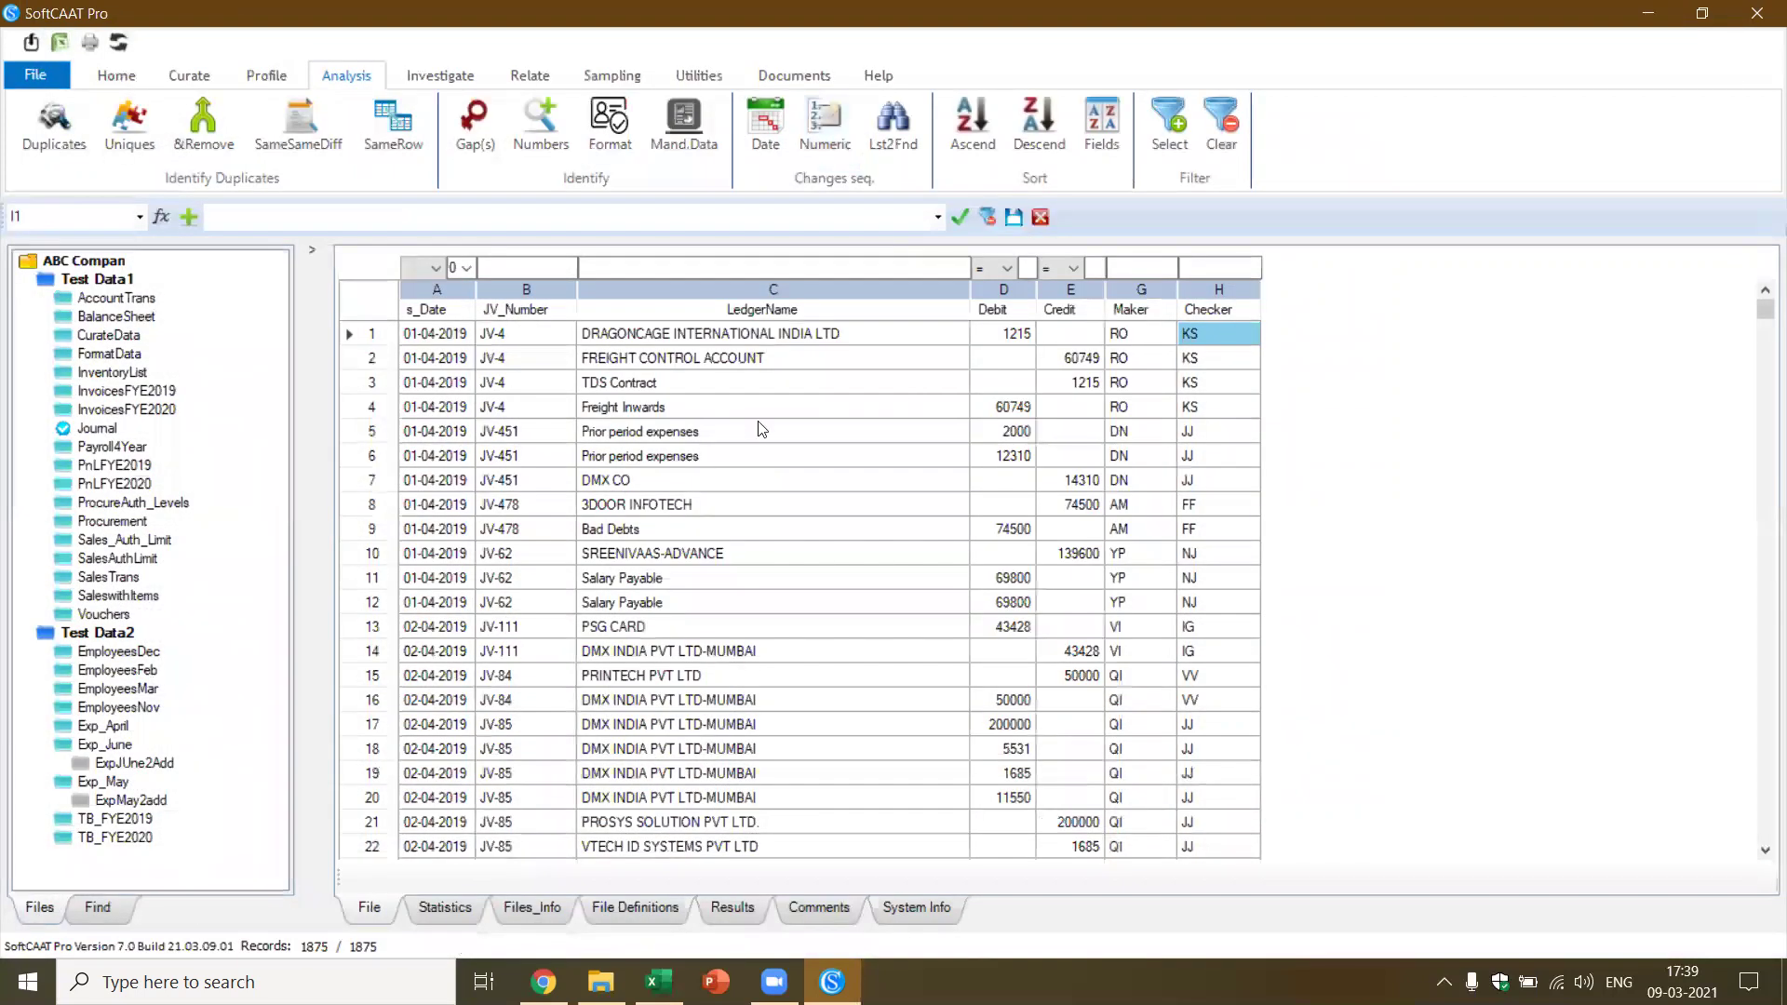
left_click(728, 431)
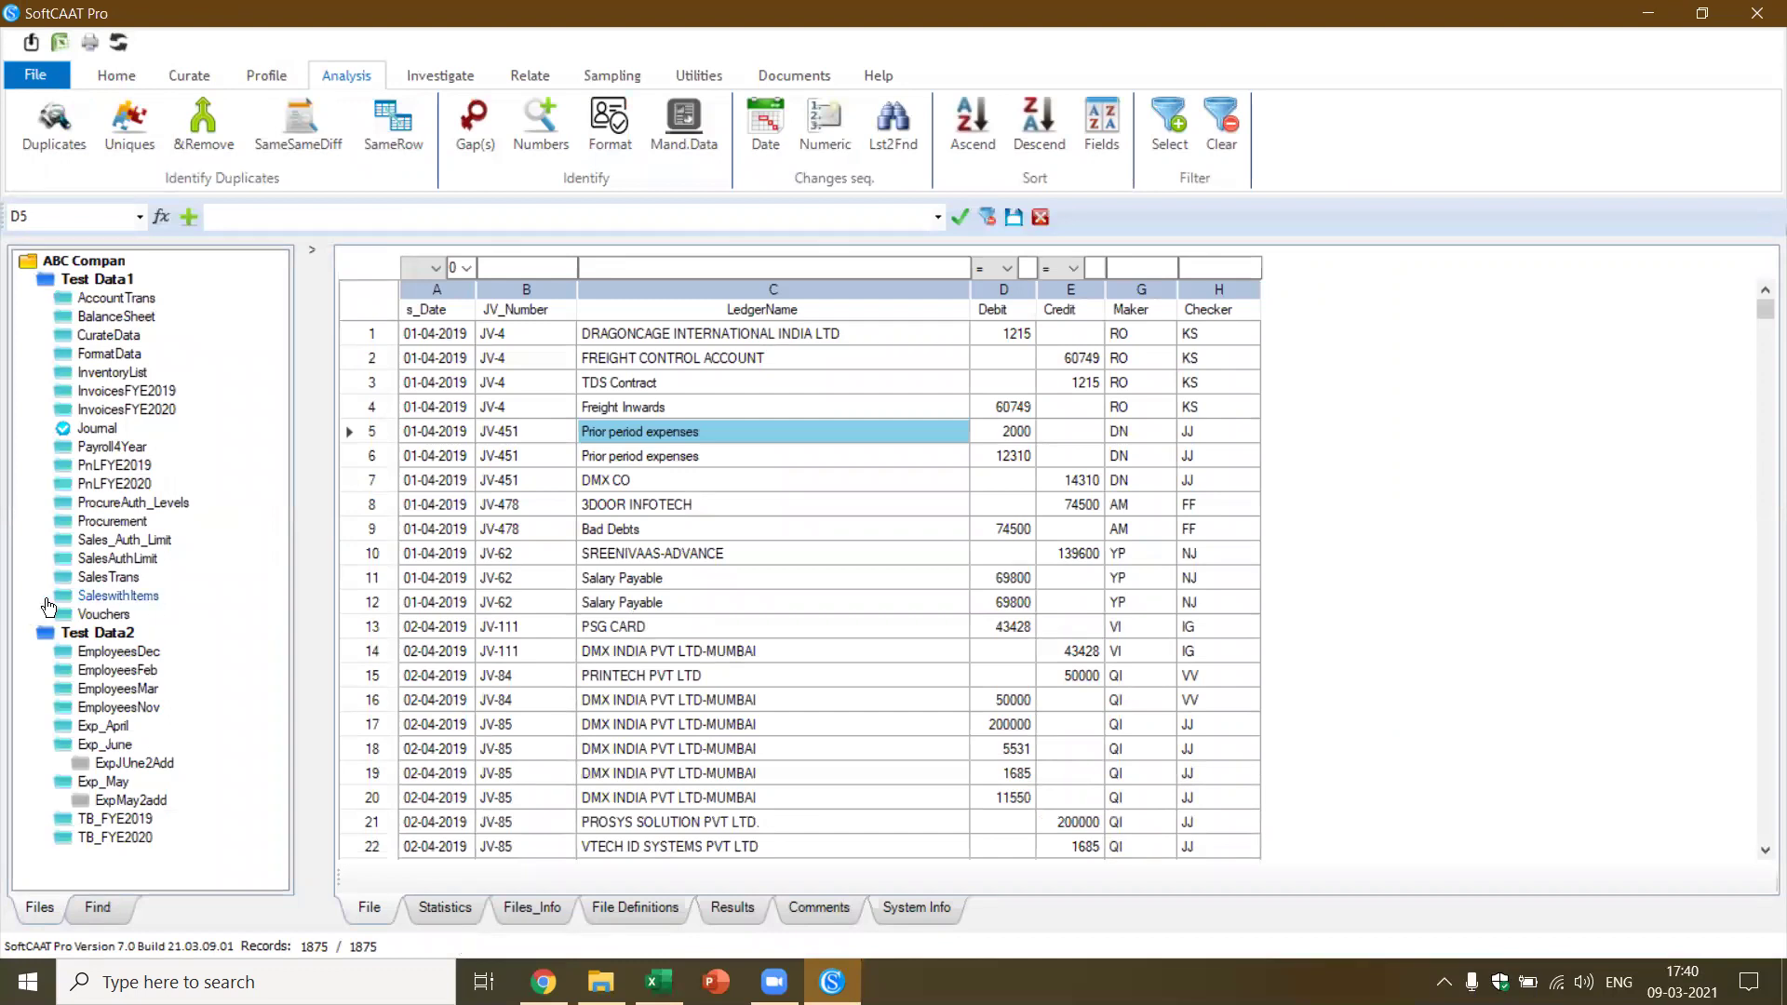
Open the Vouchers table from Test Data1, check its numeric field statistics, and return to its records
left_click(112, 616)
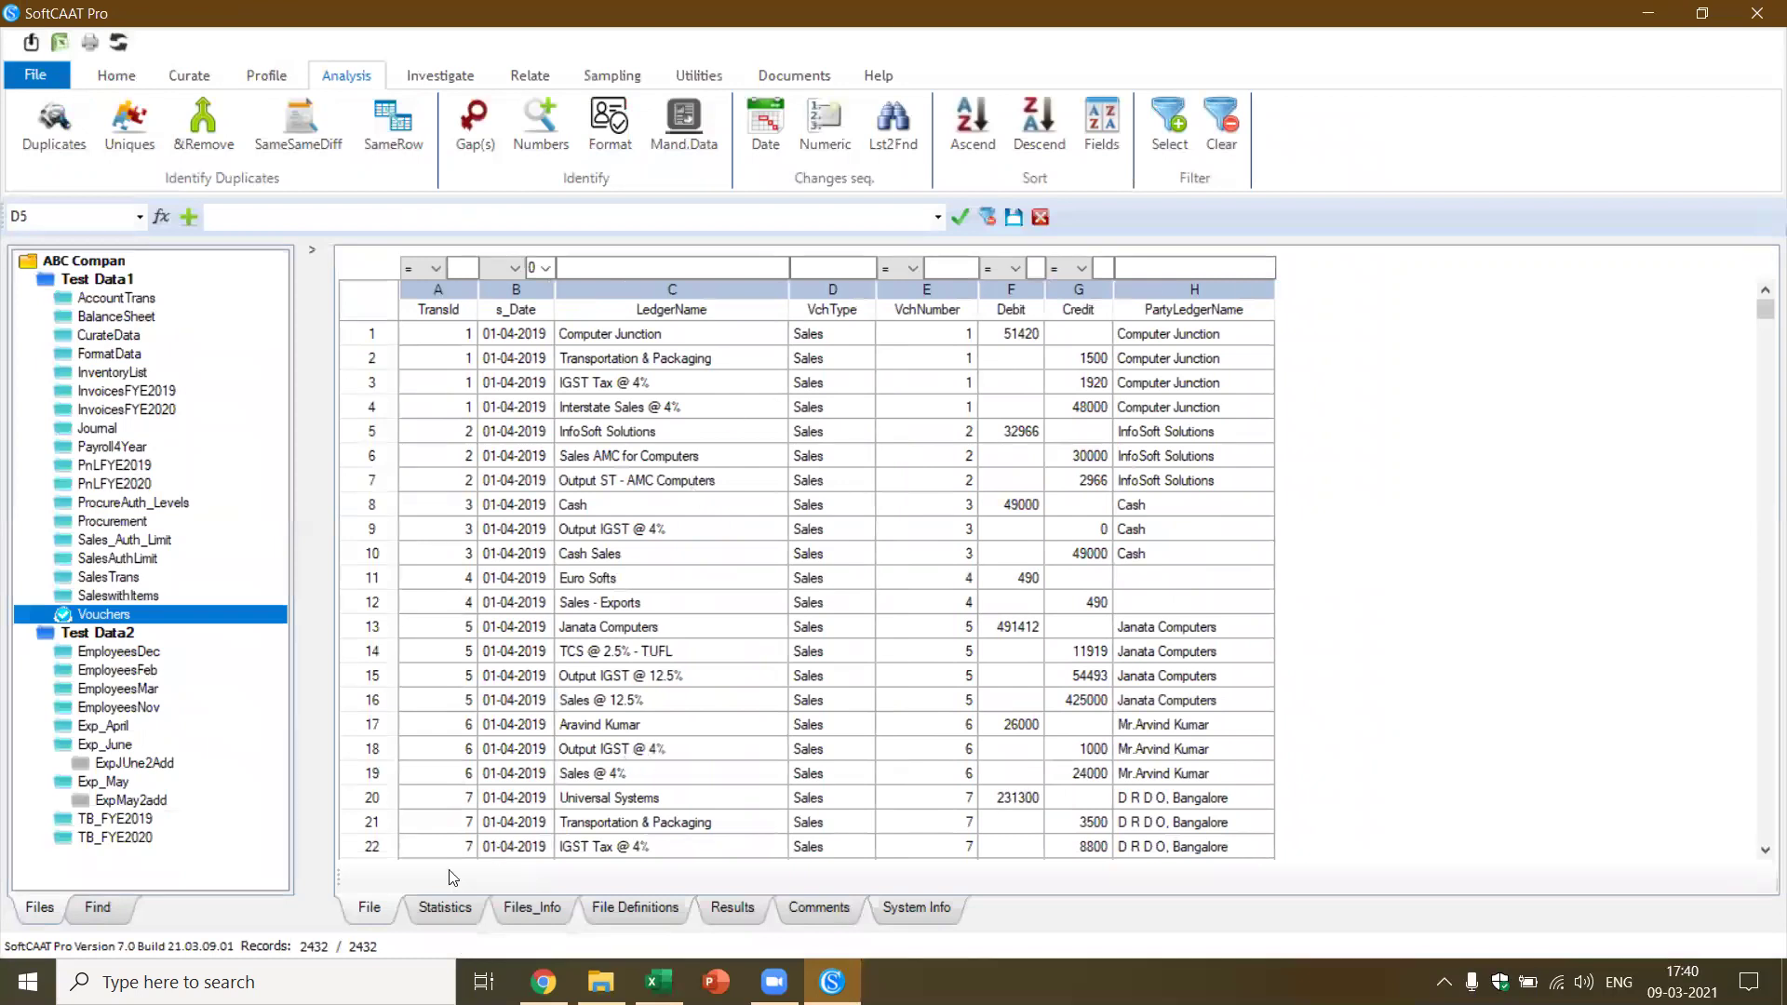
left_click(456, 910)
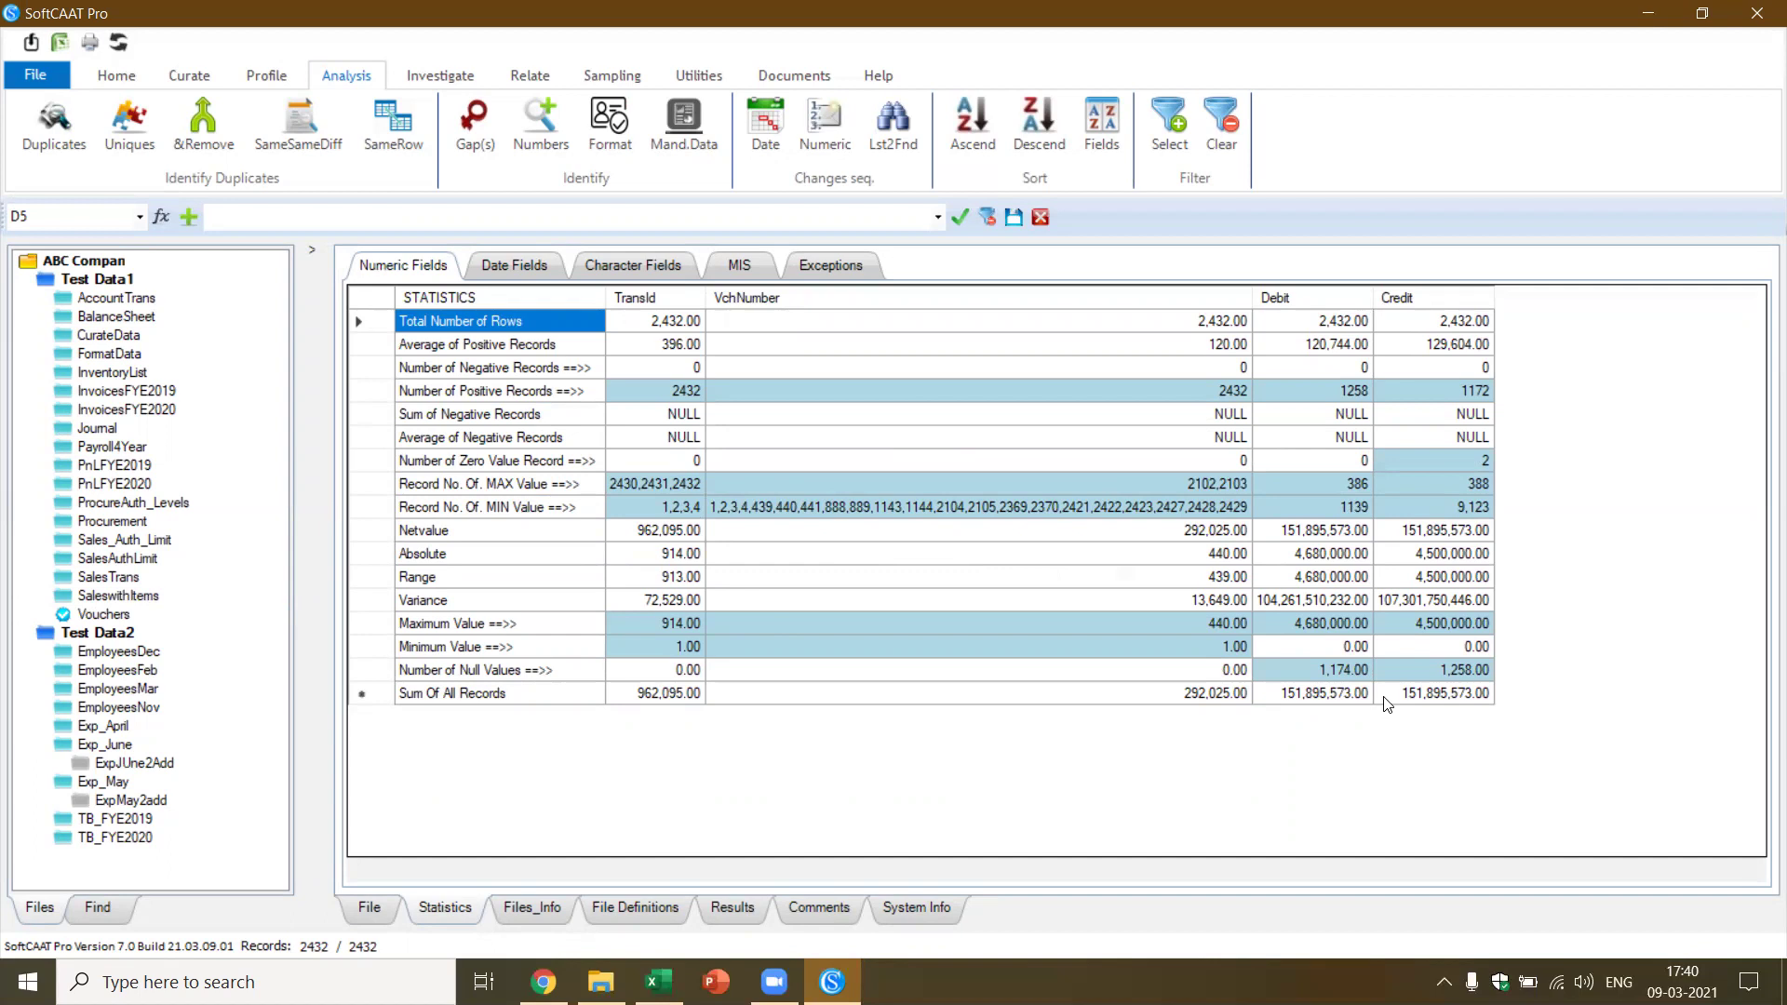
left_click(415, 916)
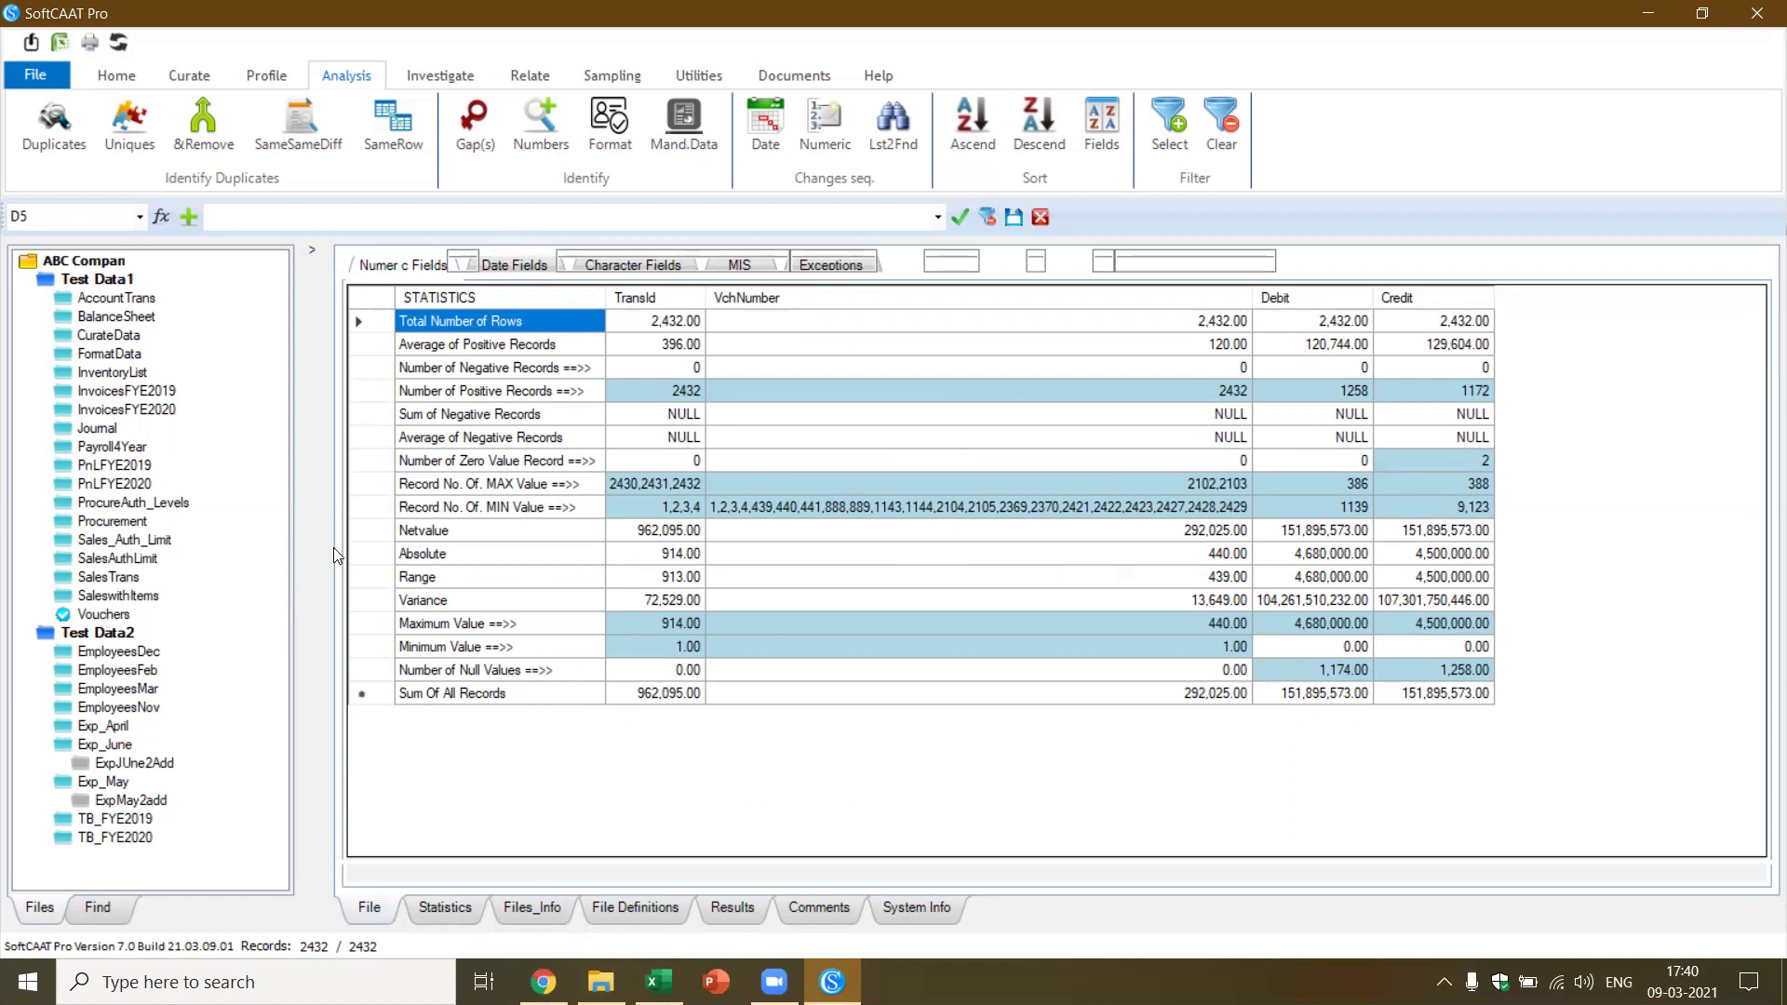
left_click(102, 614)
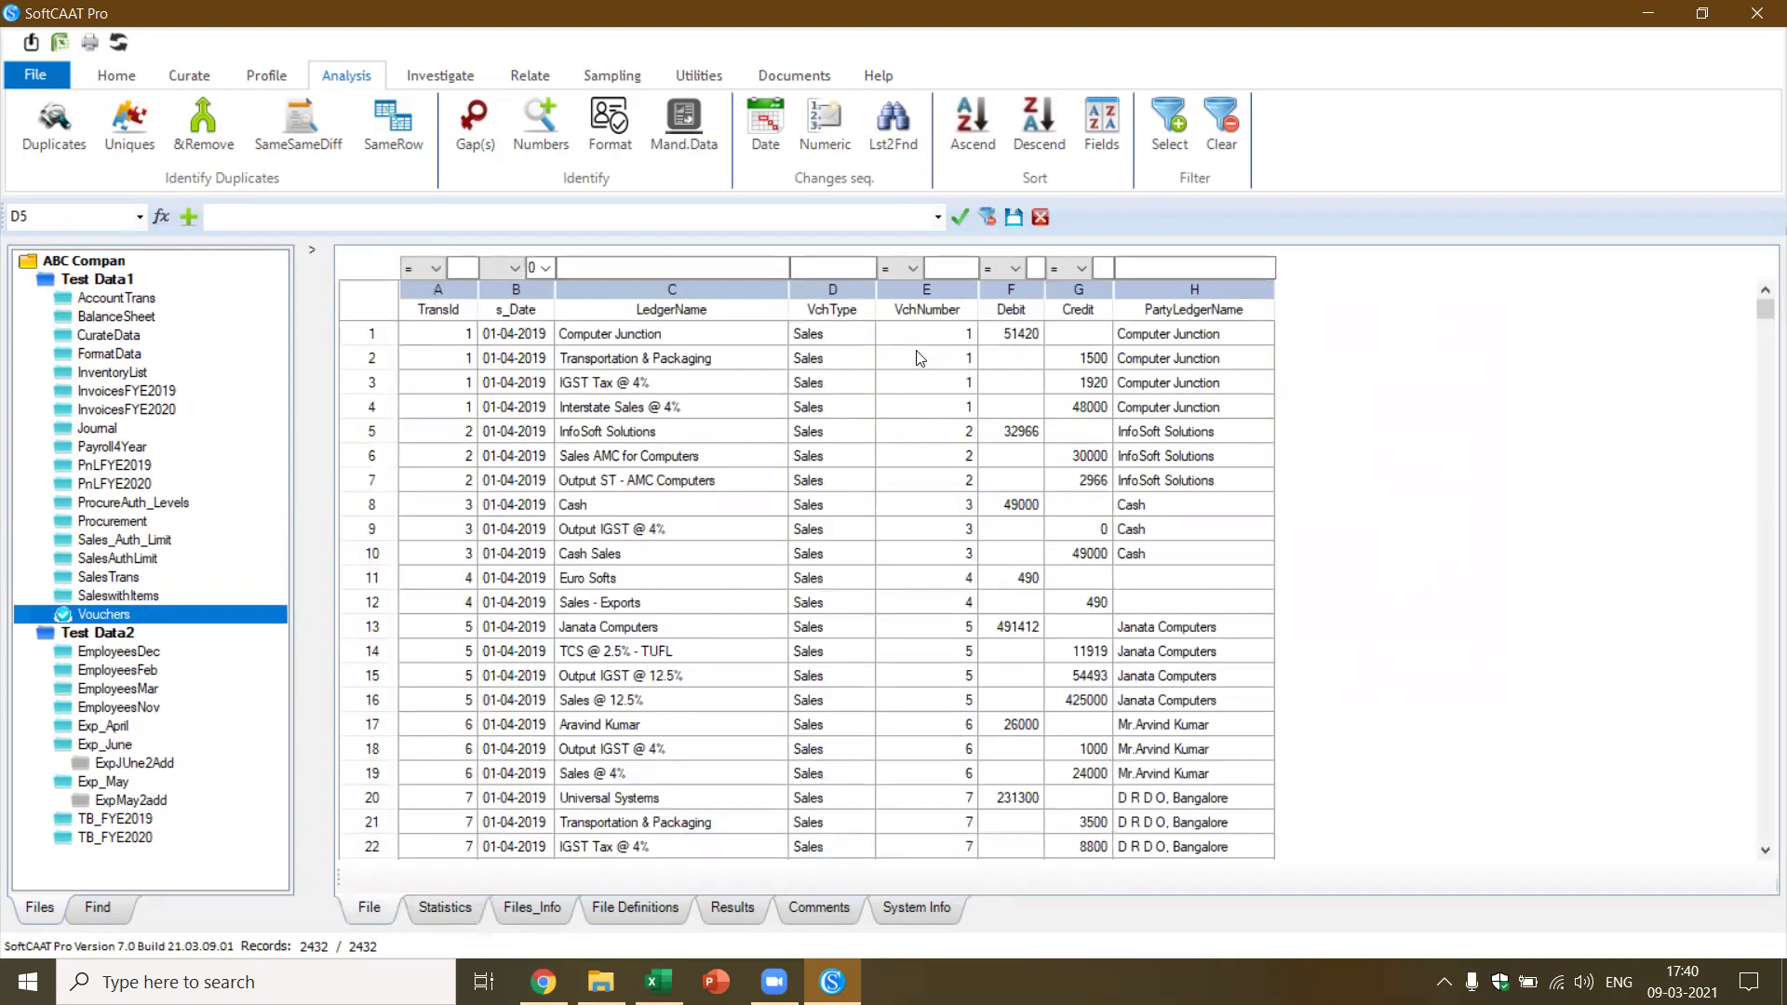
Check the VchType and VchNumber columns of the Vouchers table and open the Group By summary setup
left_click(847, 311)
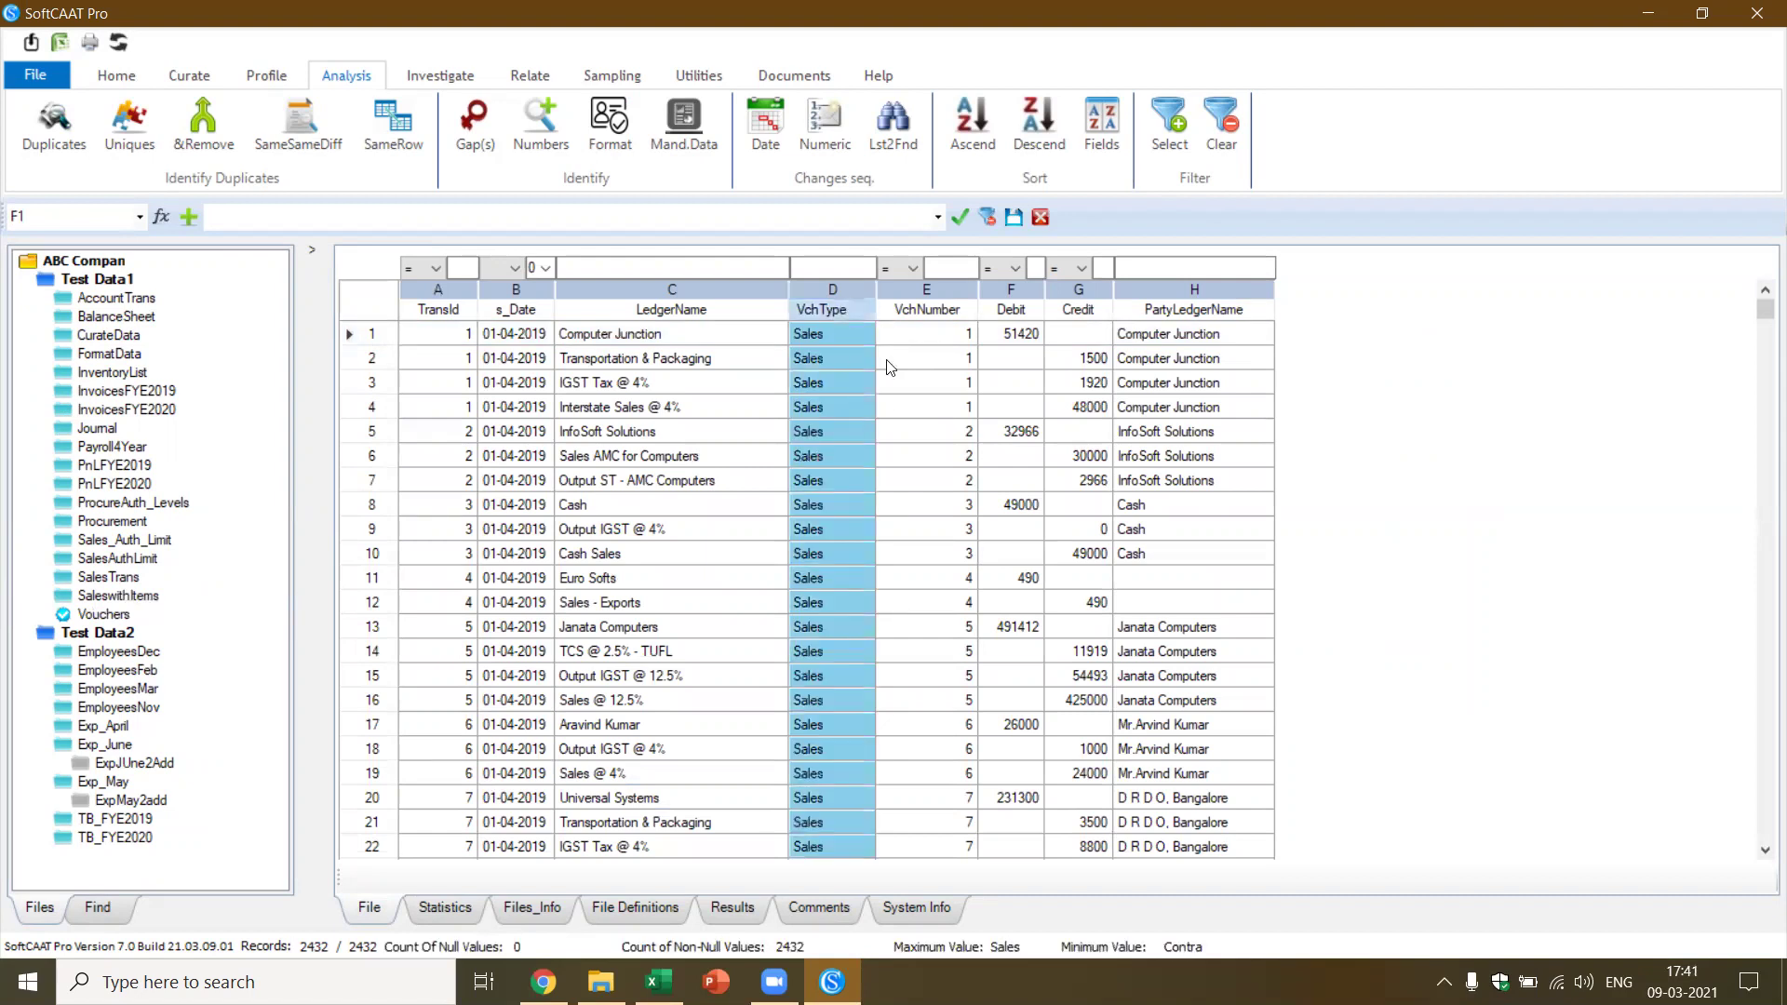
left_click(944, 341)
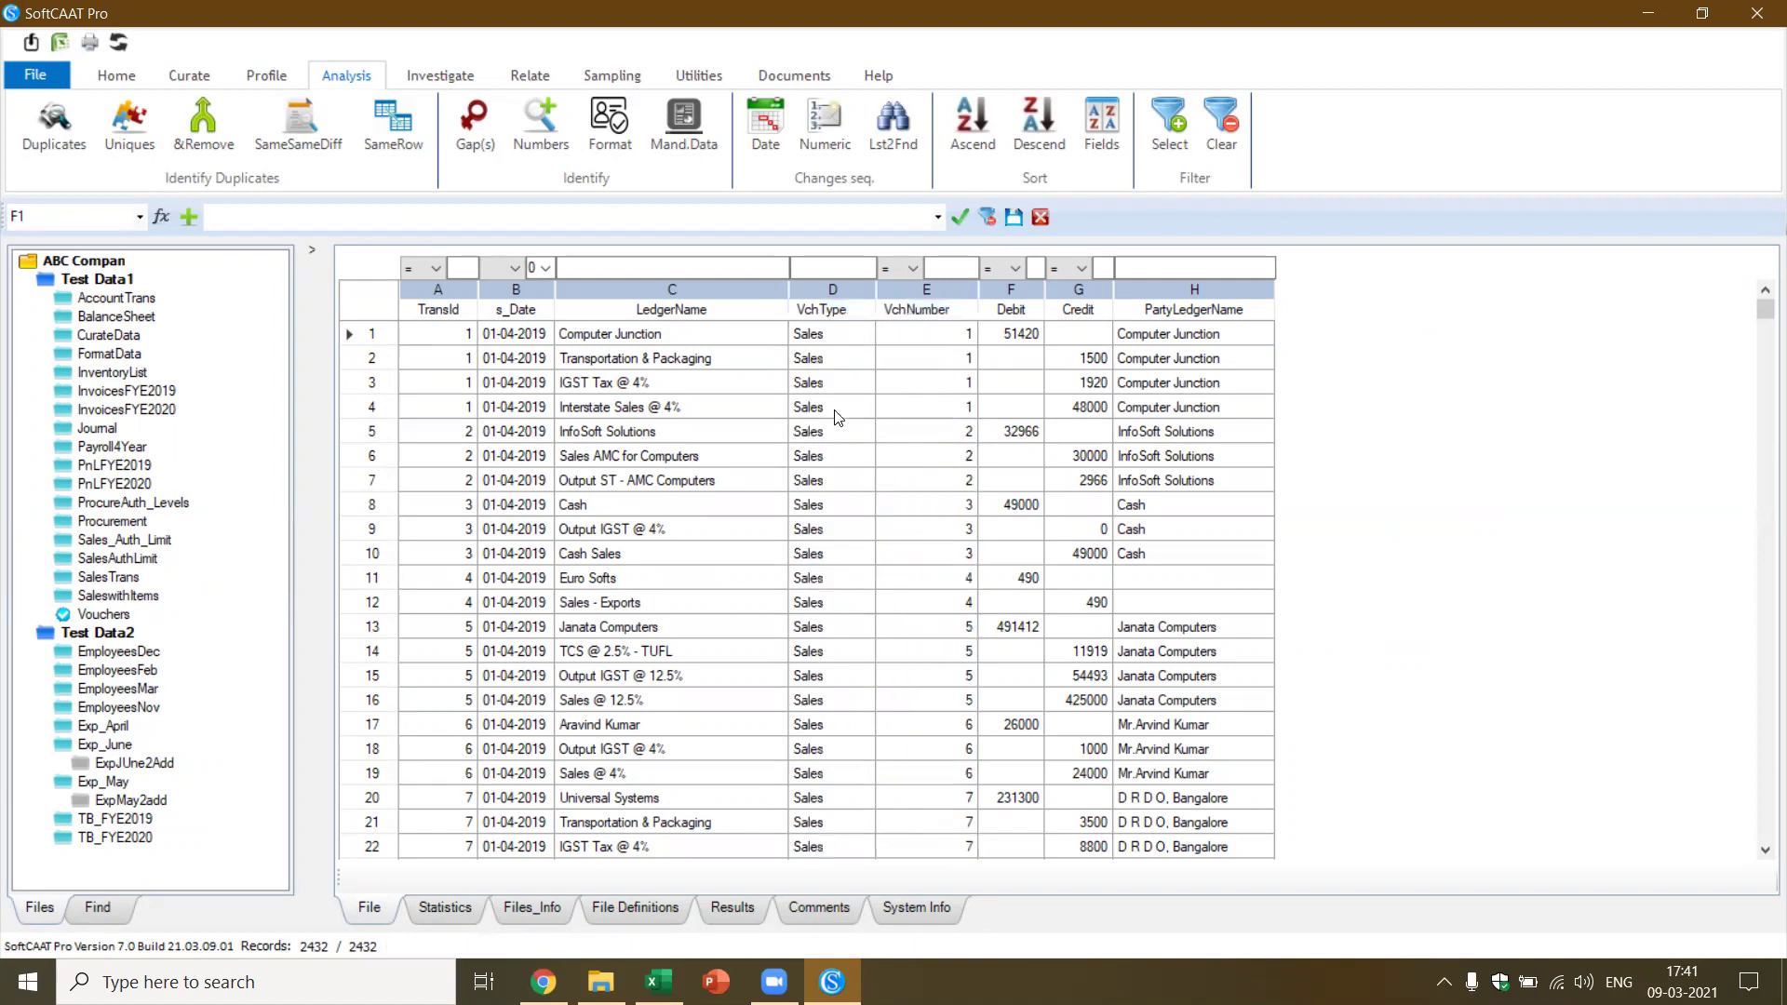
left_click(936, 341)
left_click(829, 335)
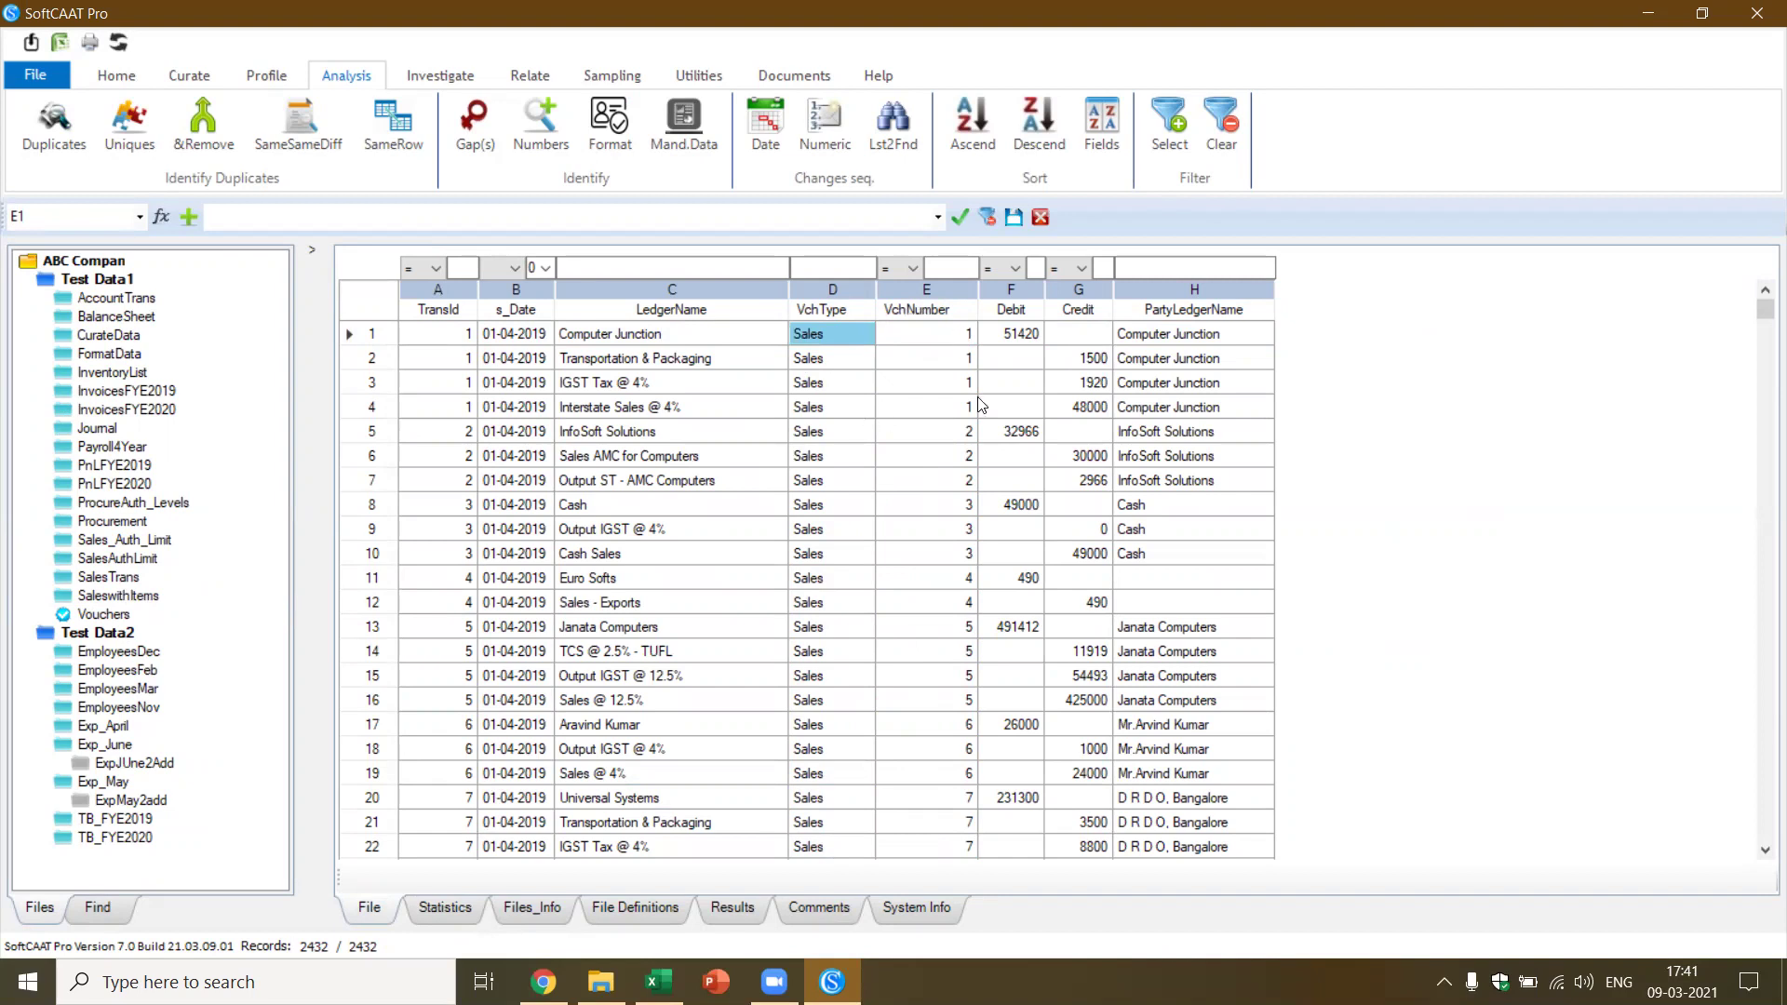
left_click(253, 78)
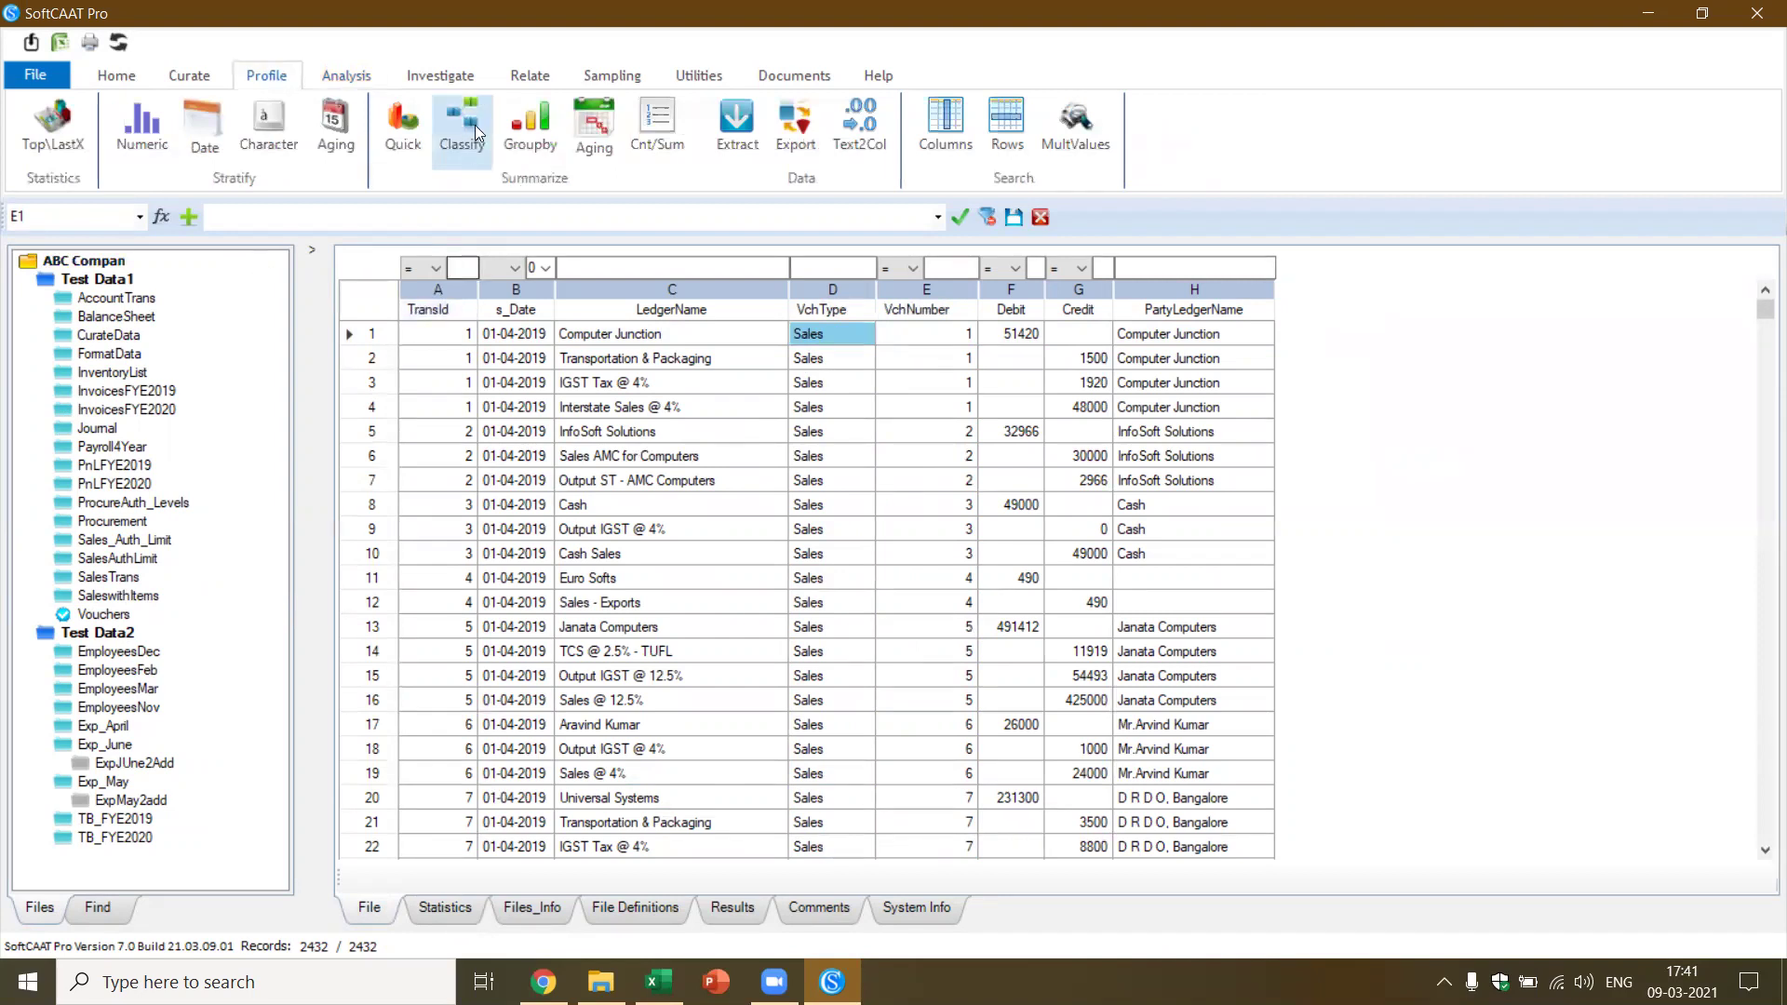
left_click(546, 149)
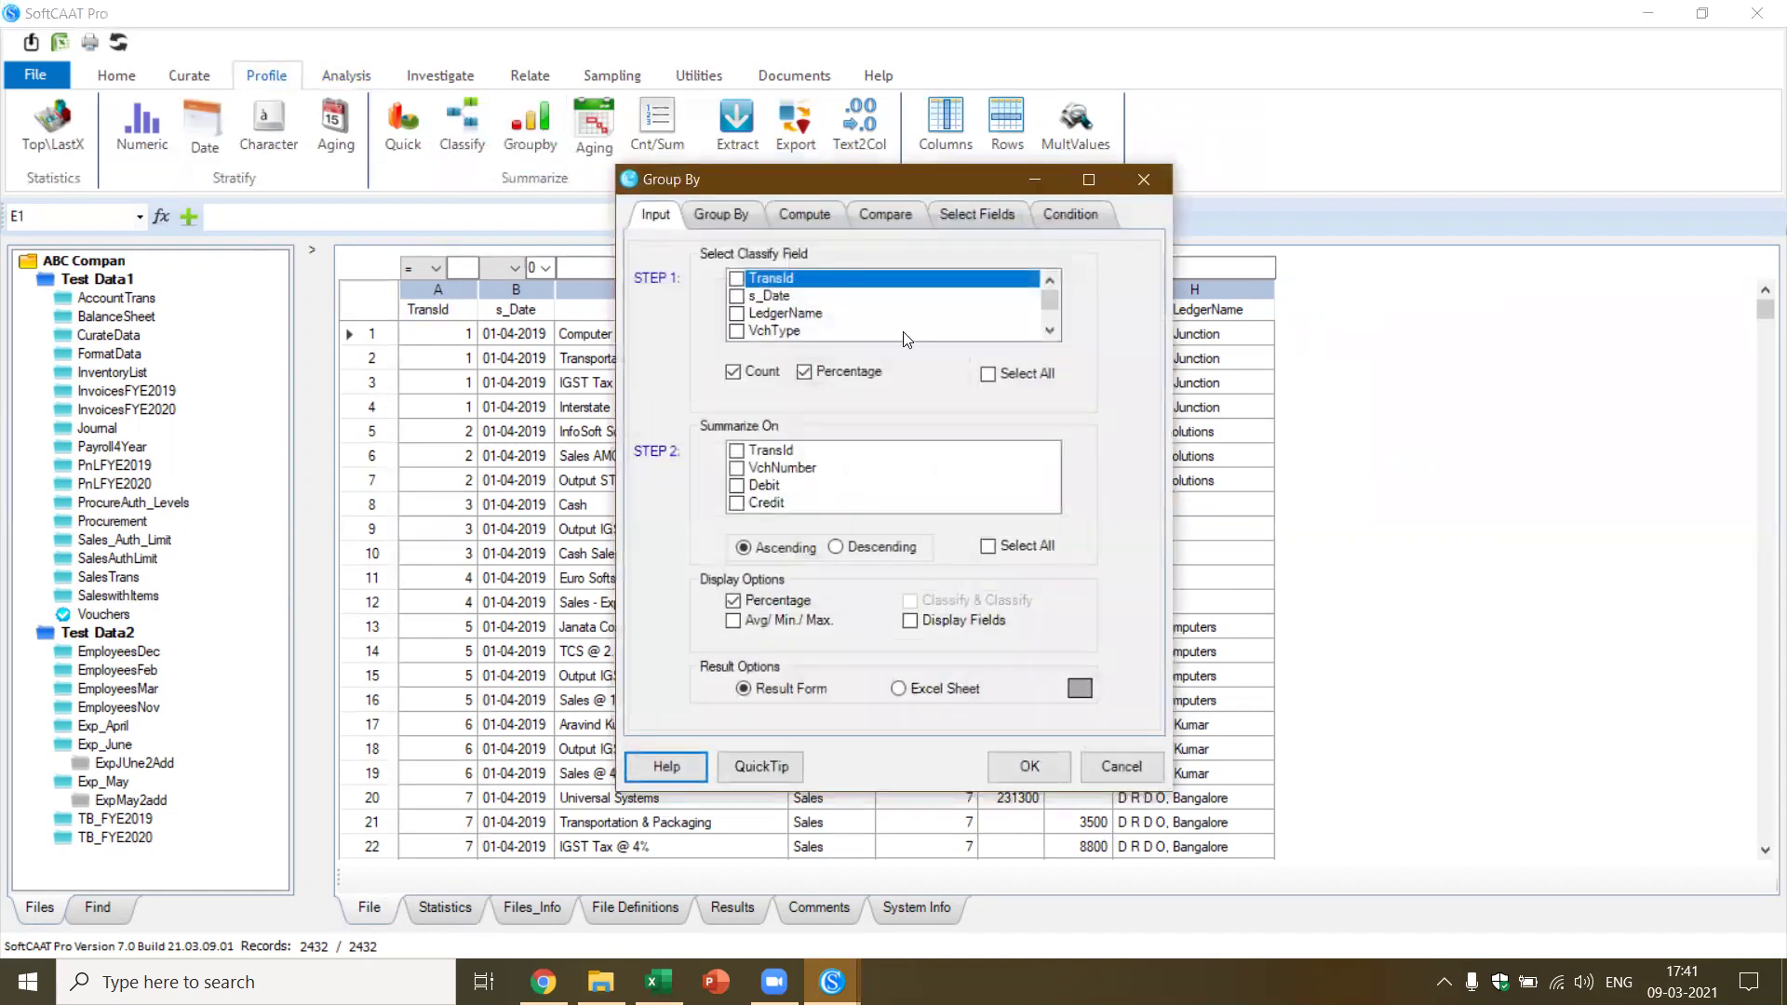
Classify the vouchers by VchType and choose Debit and Credit as the fields to summarize
left_click(742, 334)
left_click(741, 332)
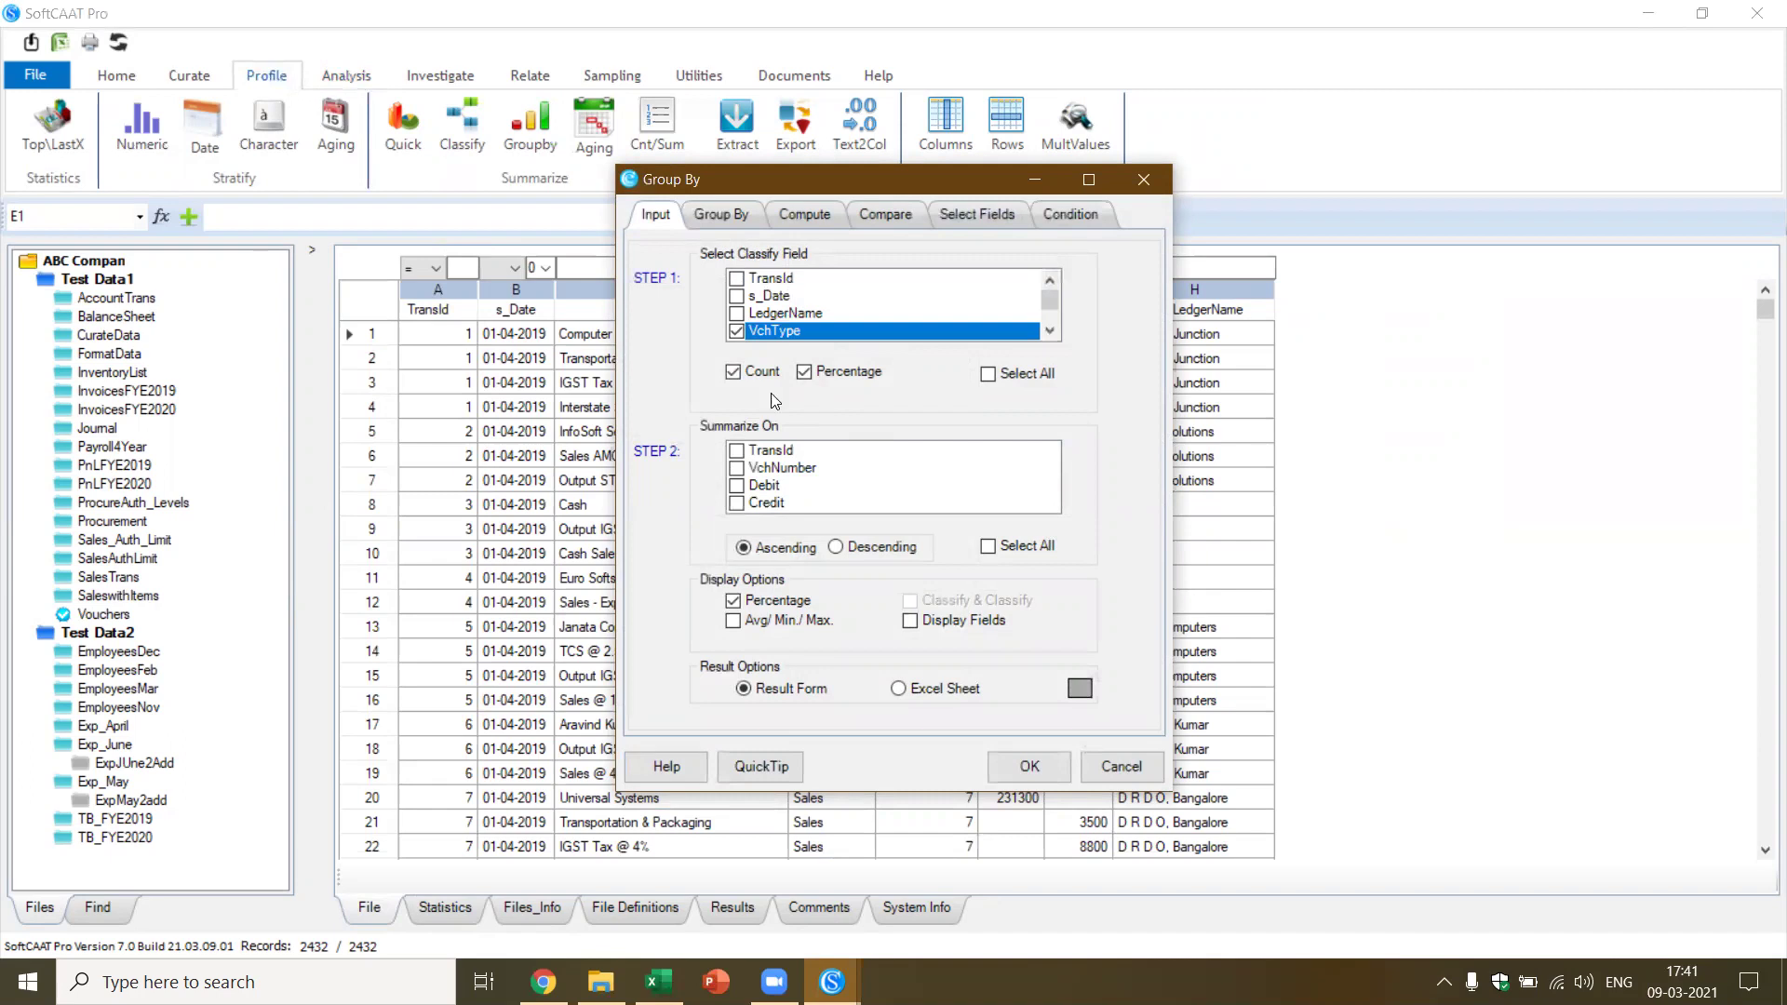
left_click(736, 485)
left_click(736, 485)
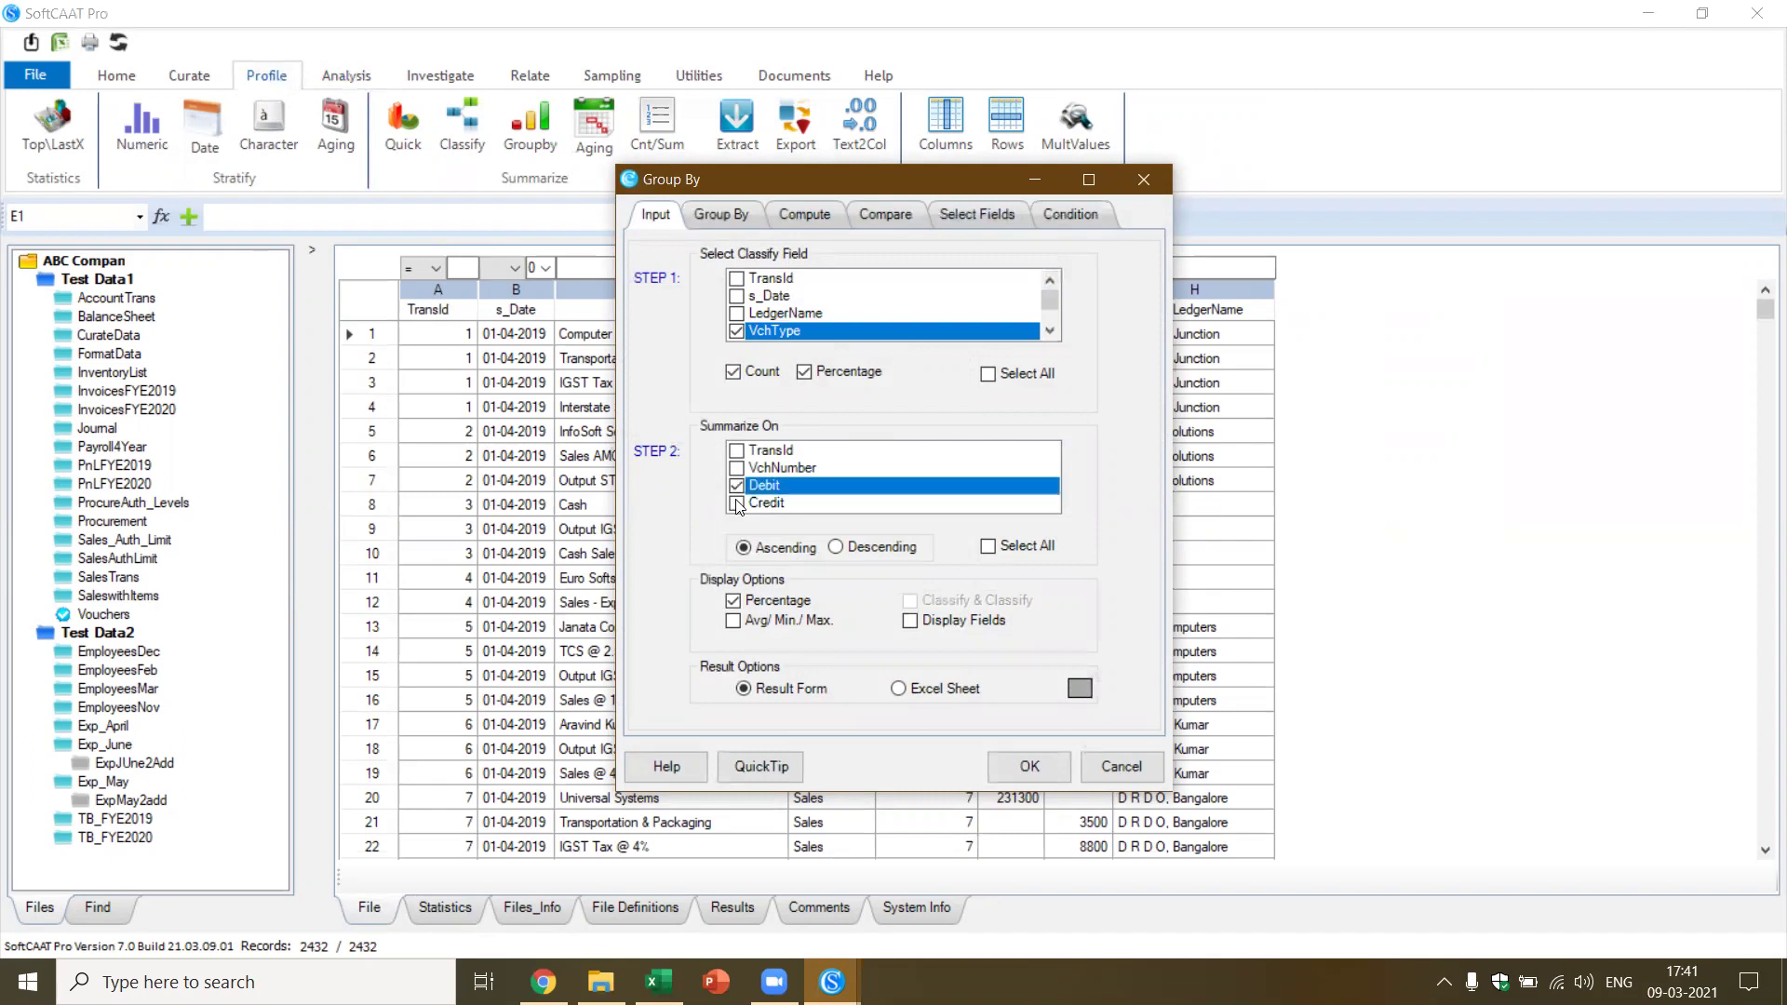
left_click(736, 502)
left_click(736, 503)
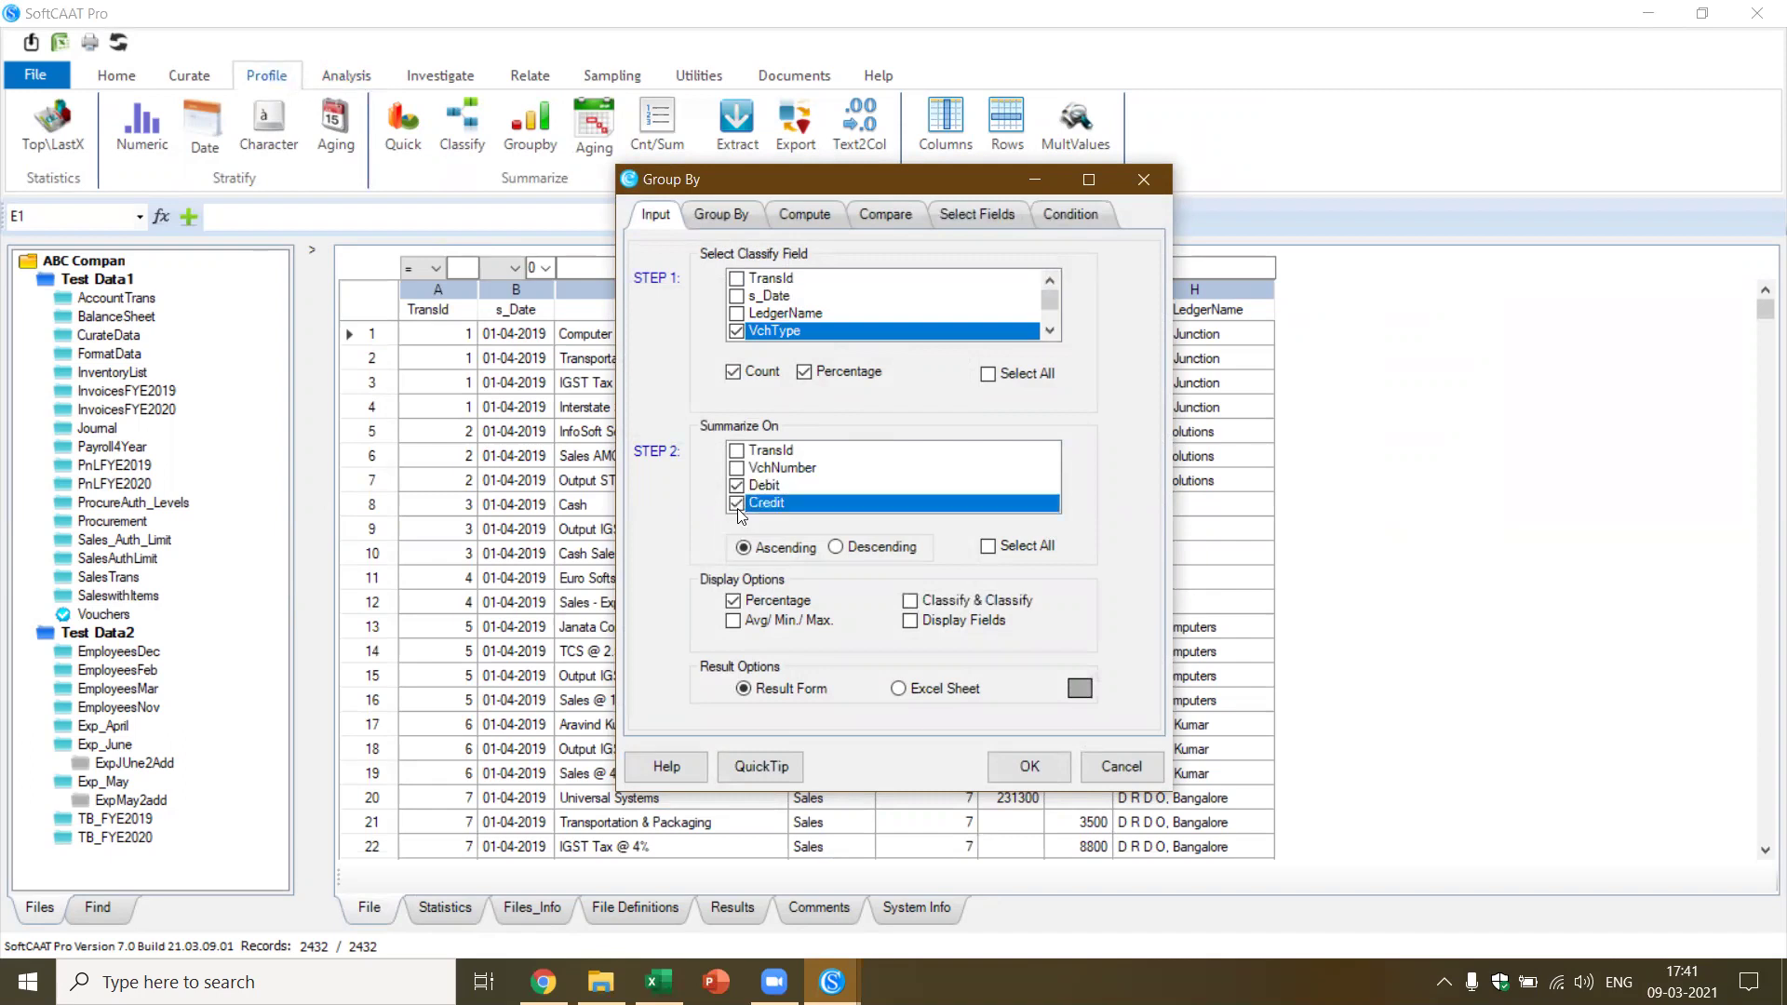
Add VchNumber as the group-by field for the summary
left_click(740, 210)
left_click(657, 311)
left_click(657, 311)
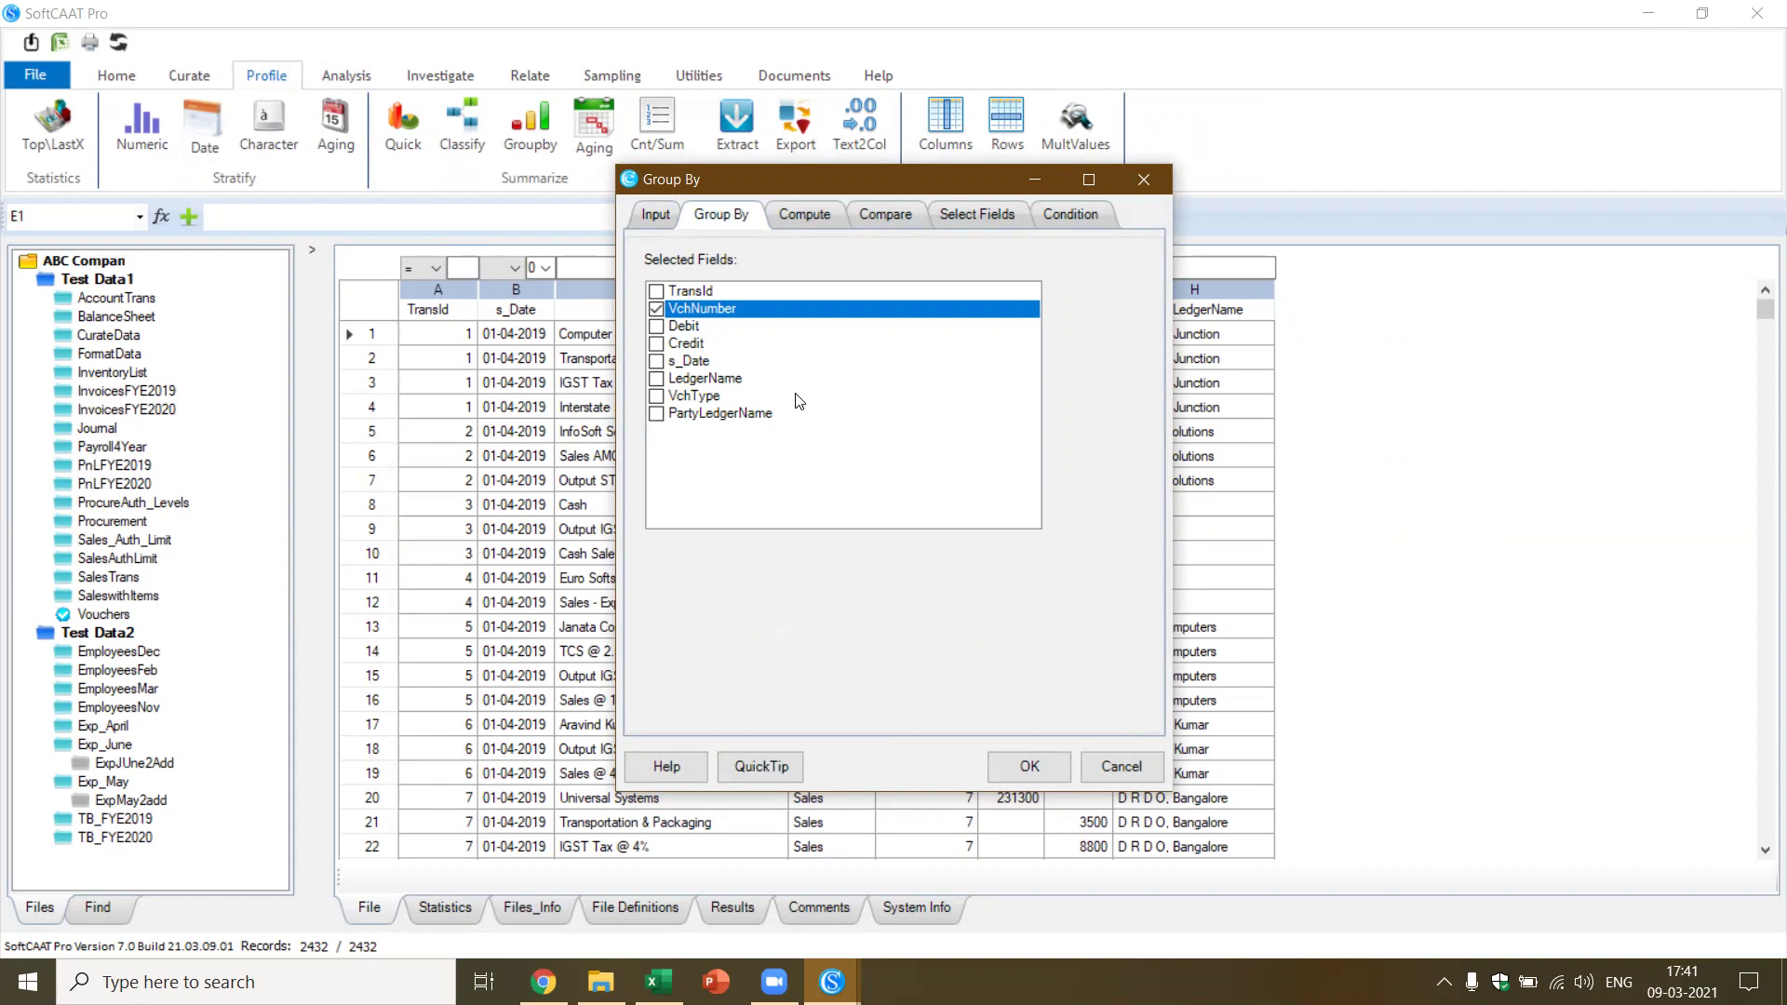
left_click(659, 214)
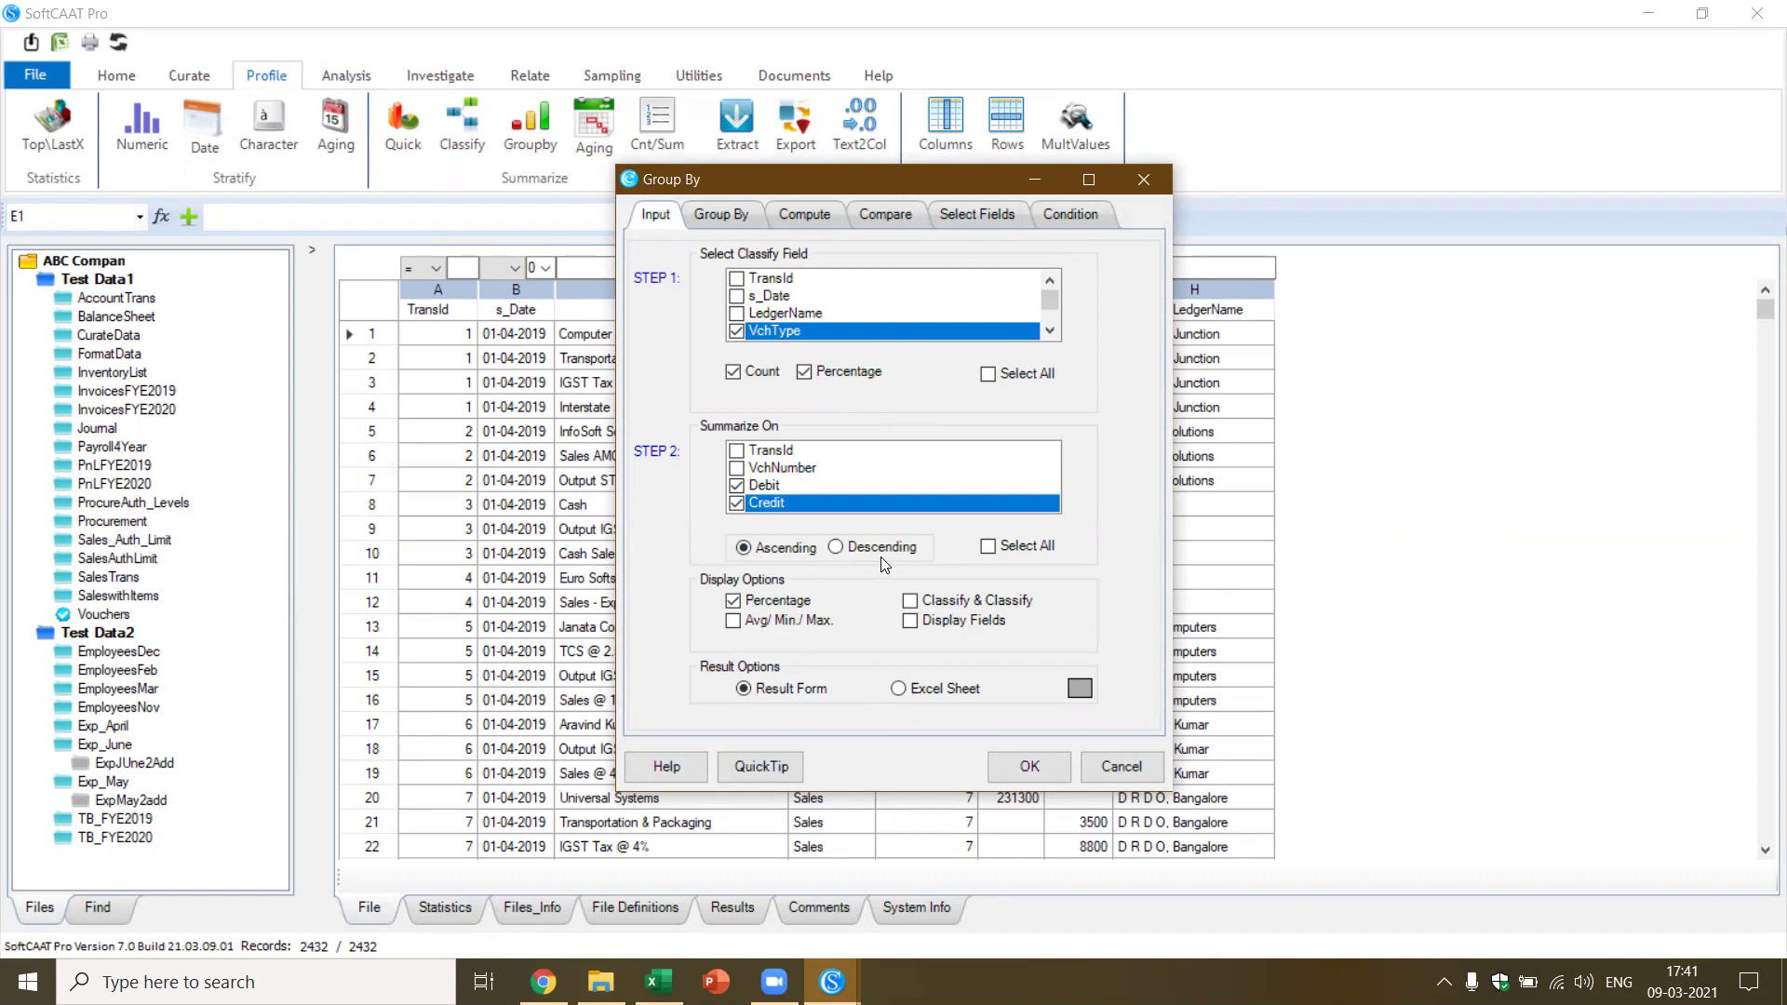
Add a from-results compare condition of SumOfDebit <> SumOfCredit and run the Group By
left_click(890, 212)
left_click(913, 286)
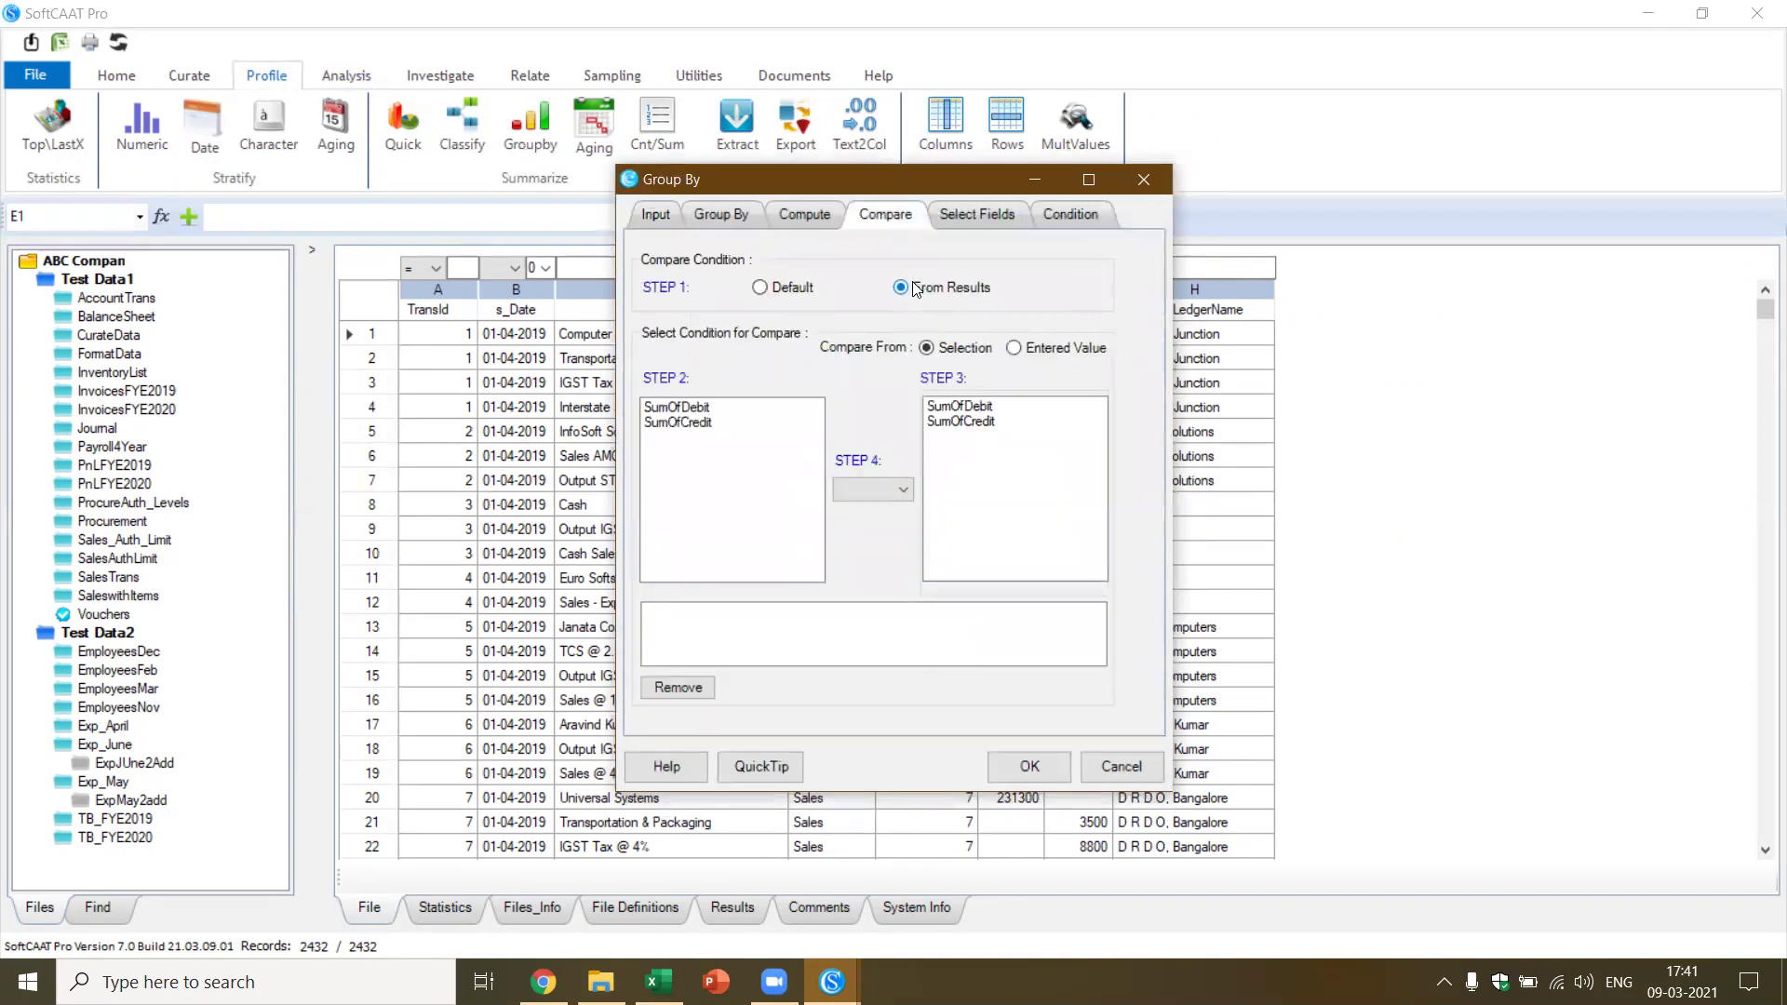
left_click(698, 410)
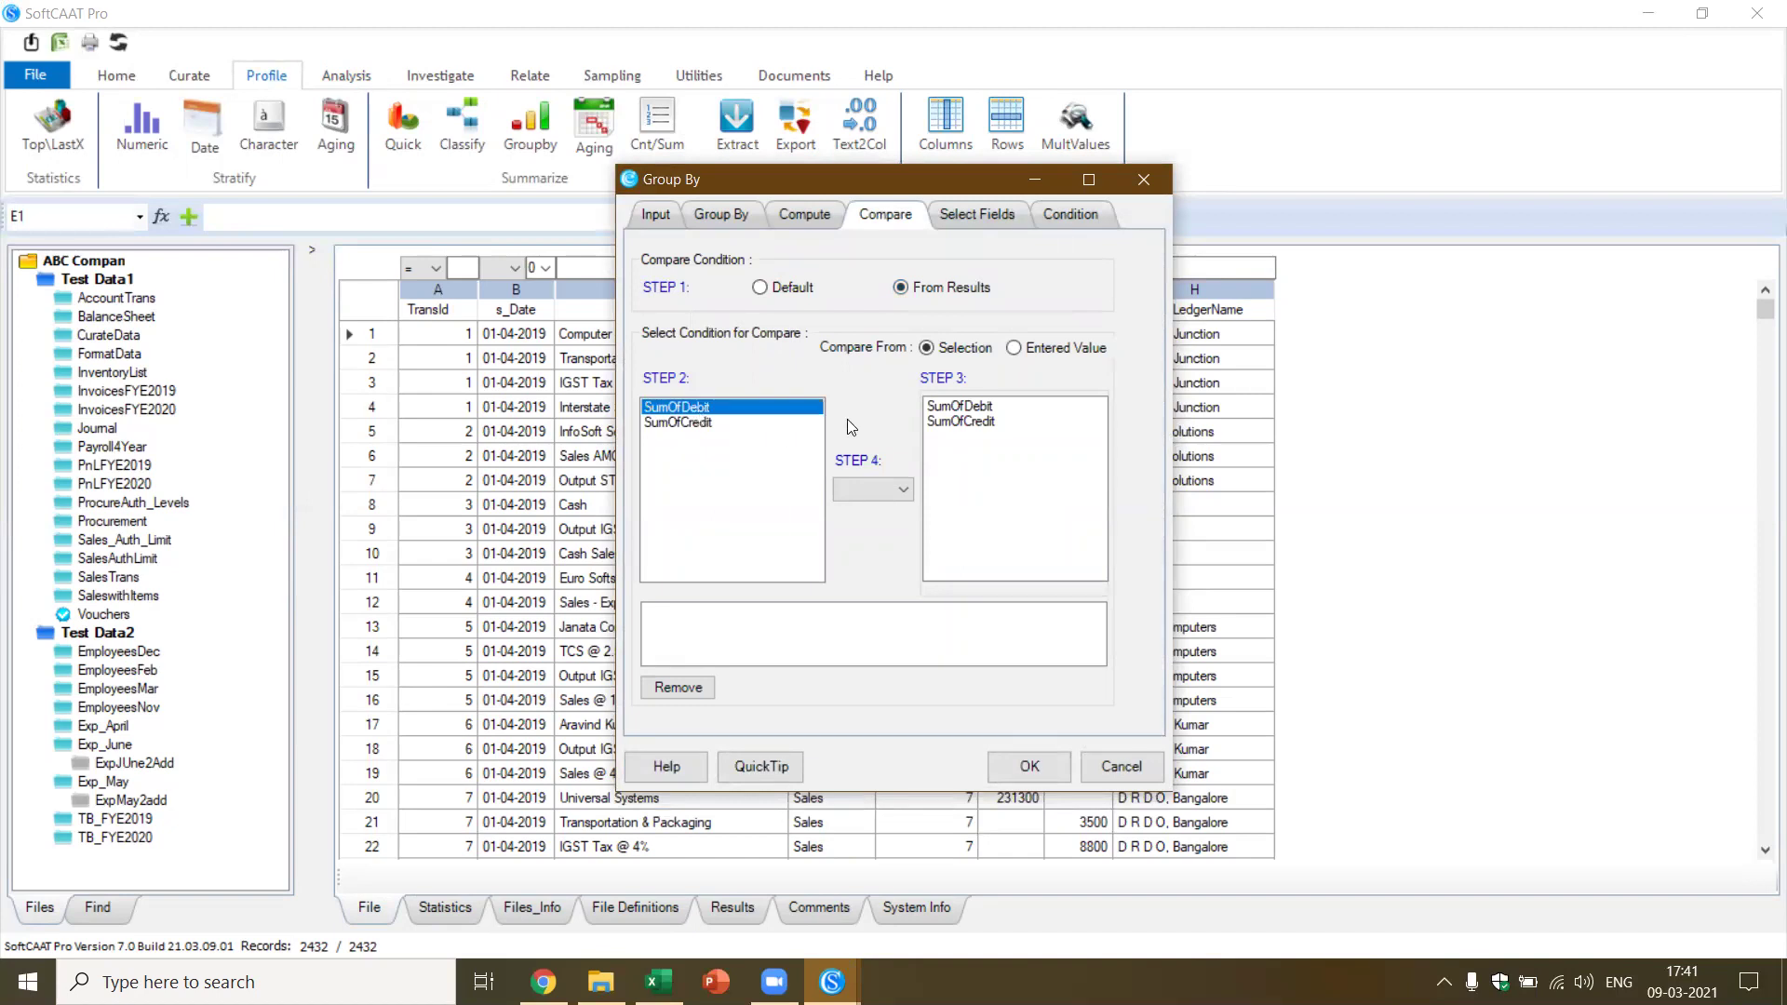
left_click(959, 422)
left_click(901, 489)
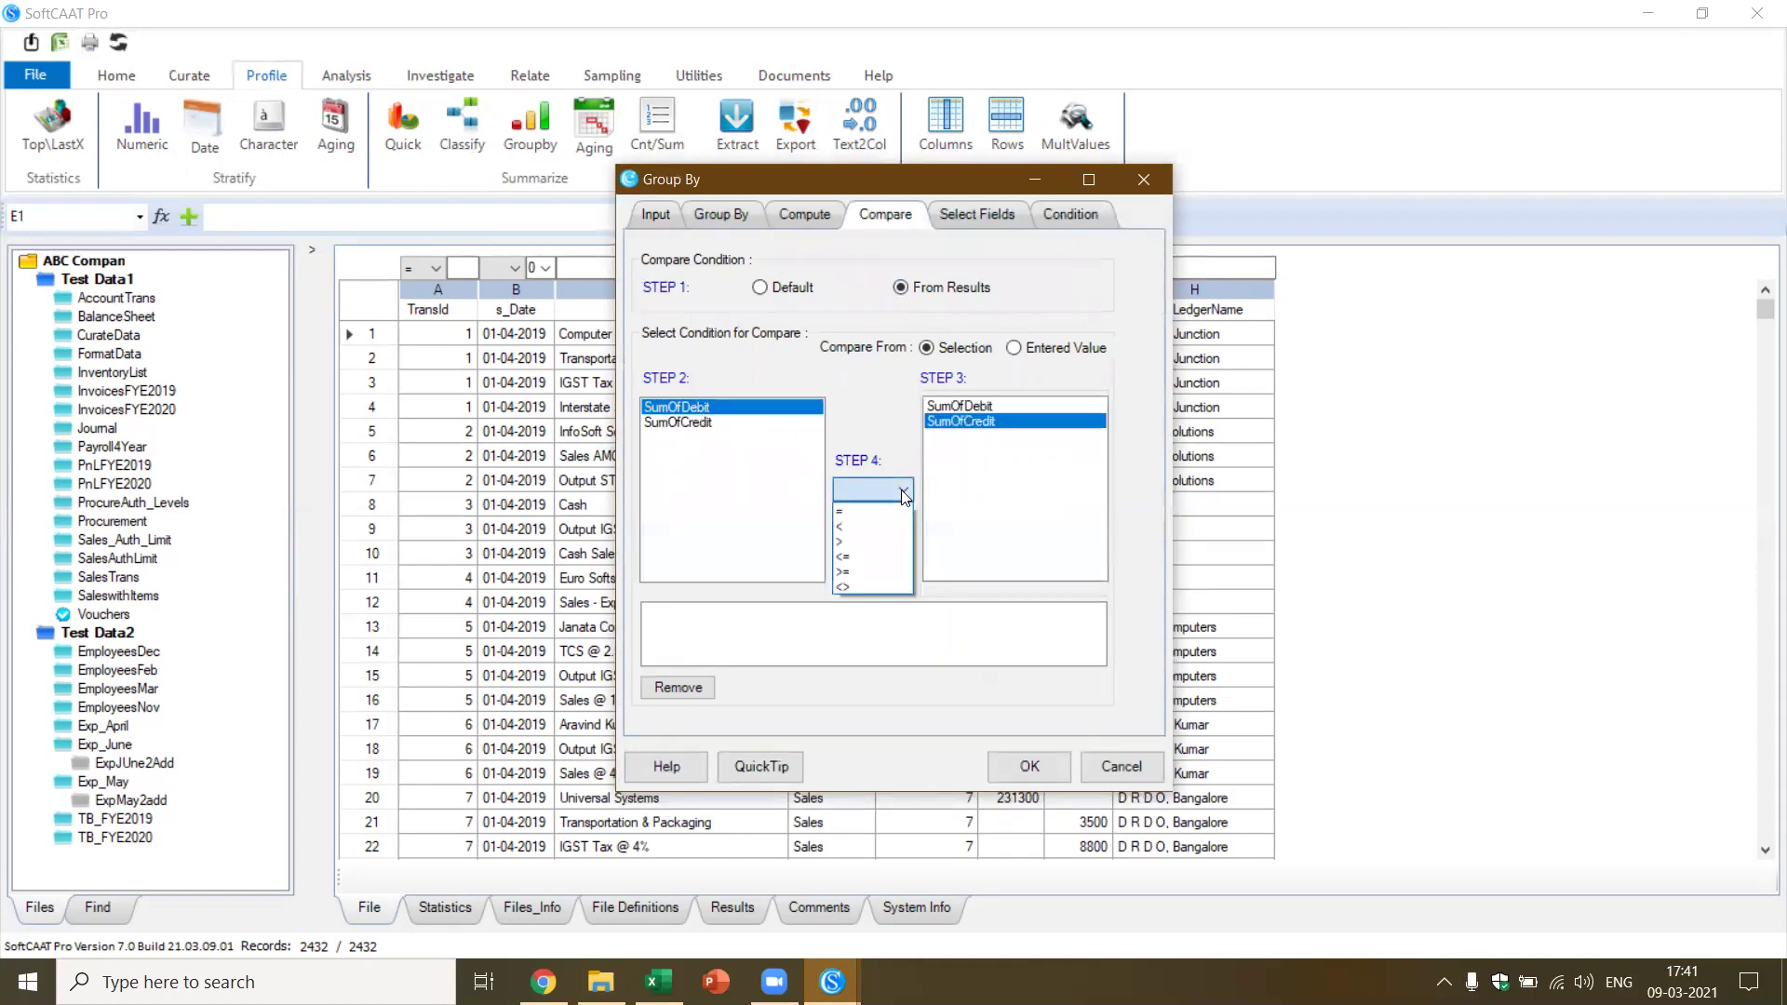
left_click(865, 584)
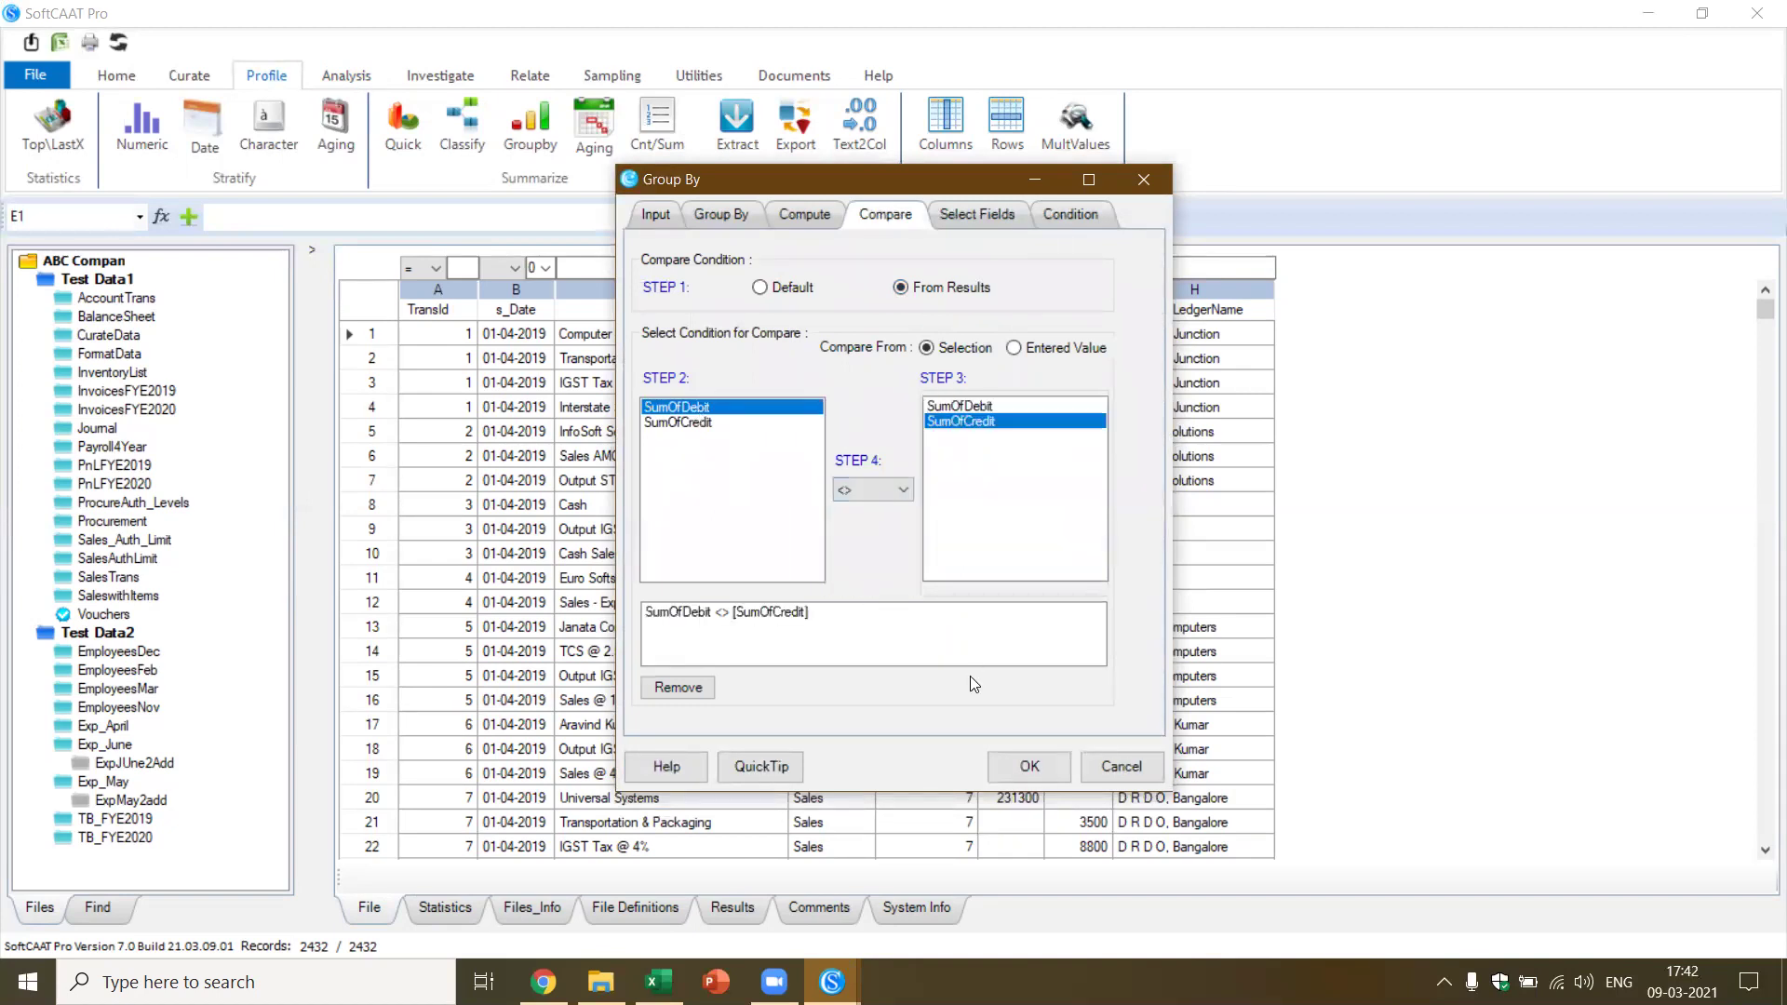
left_click(1015, 765)
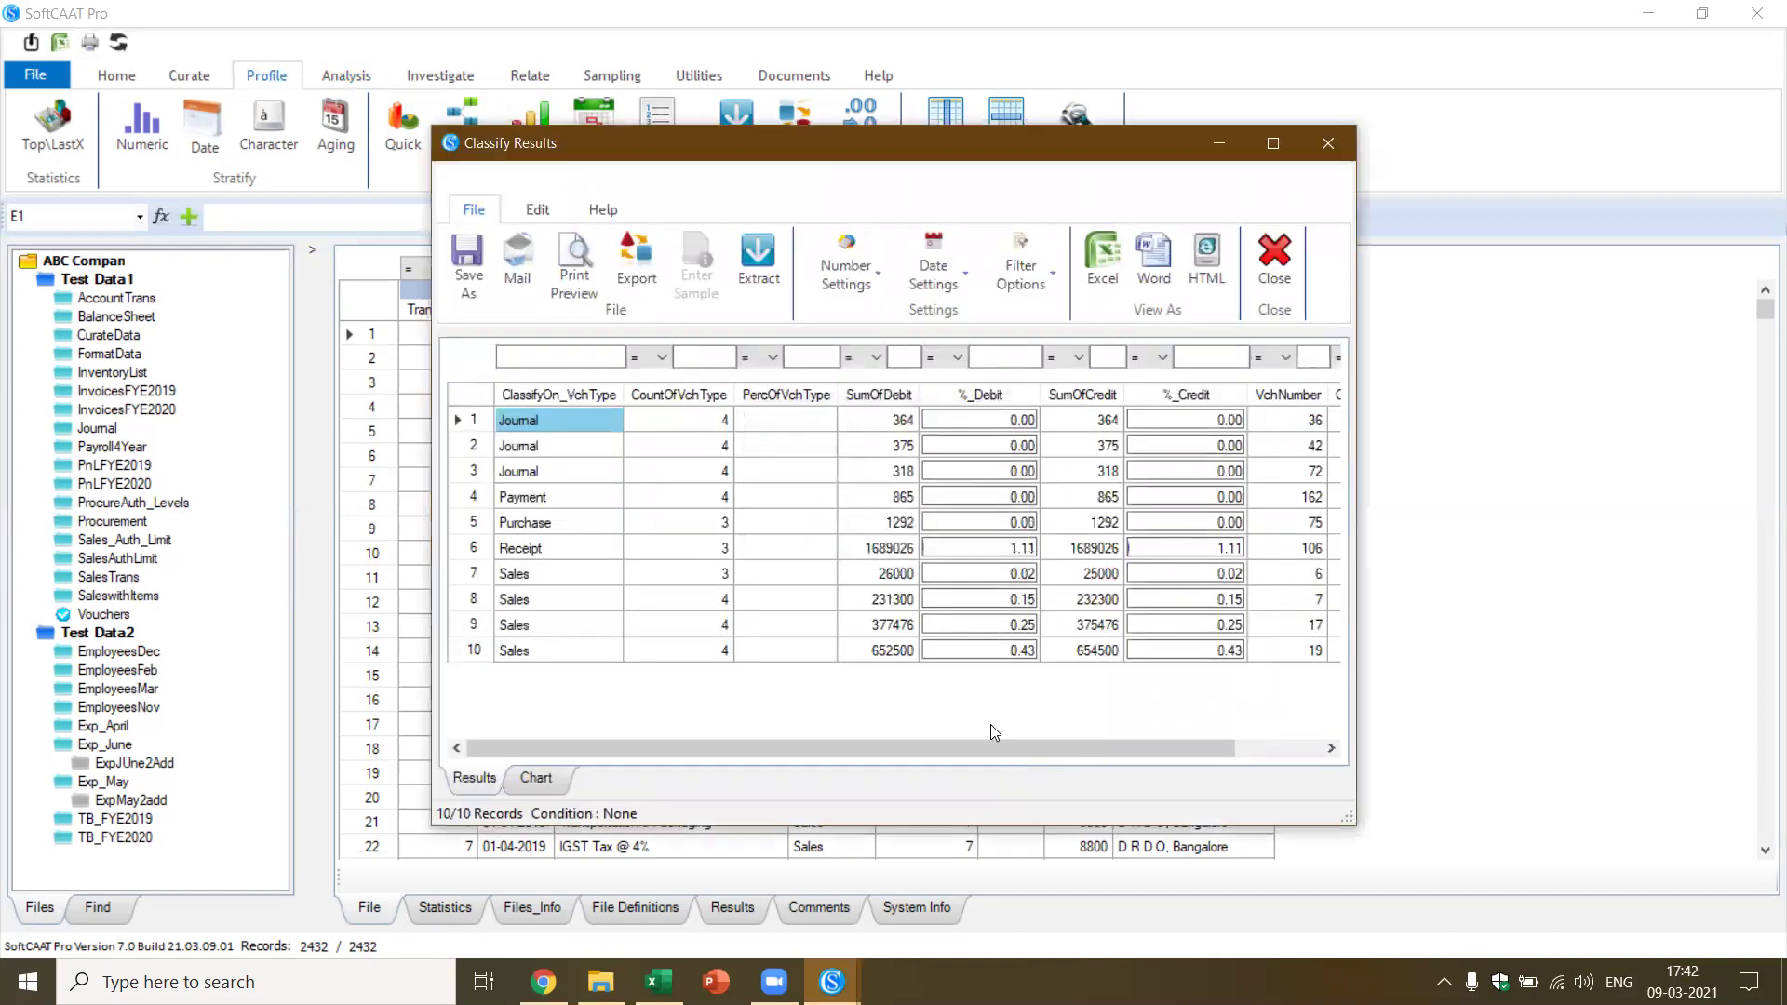
Examine the enlarged classify results, comparing SumOfDebit with SumOfCredit row by row, and close them
left_click(1273, 142)
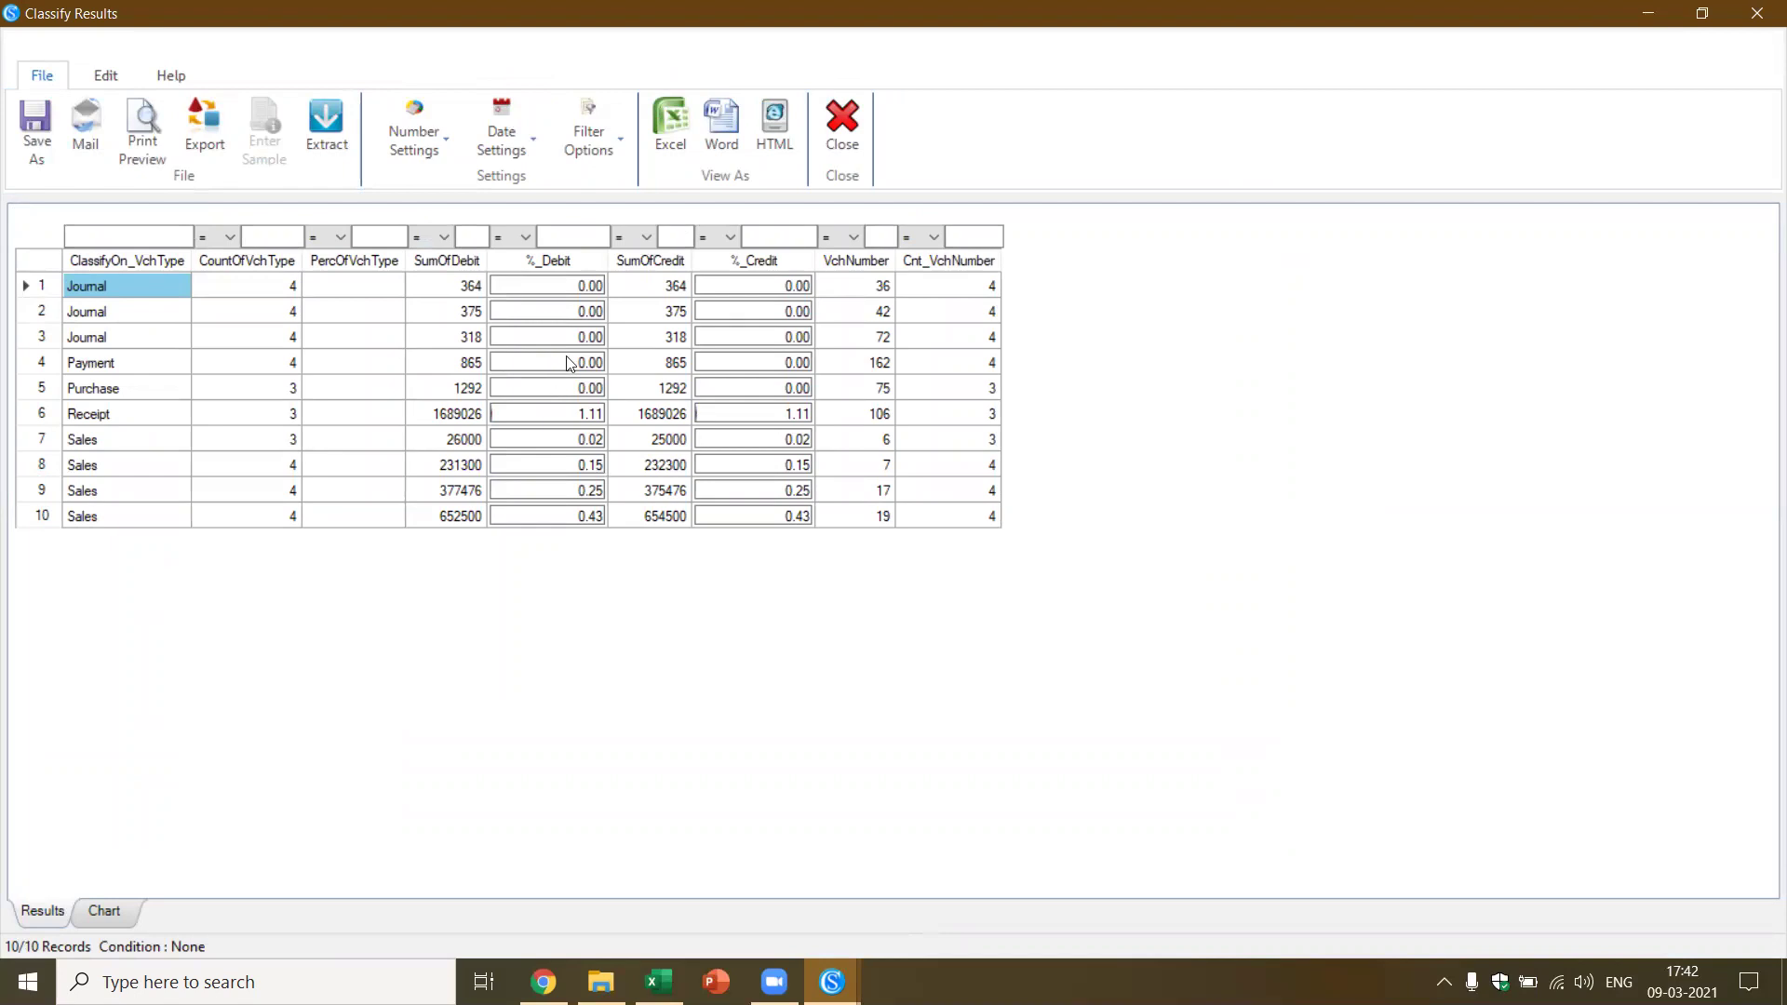
left_click(468, 285)
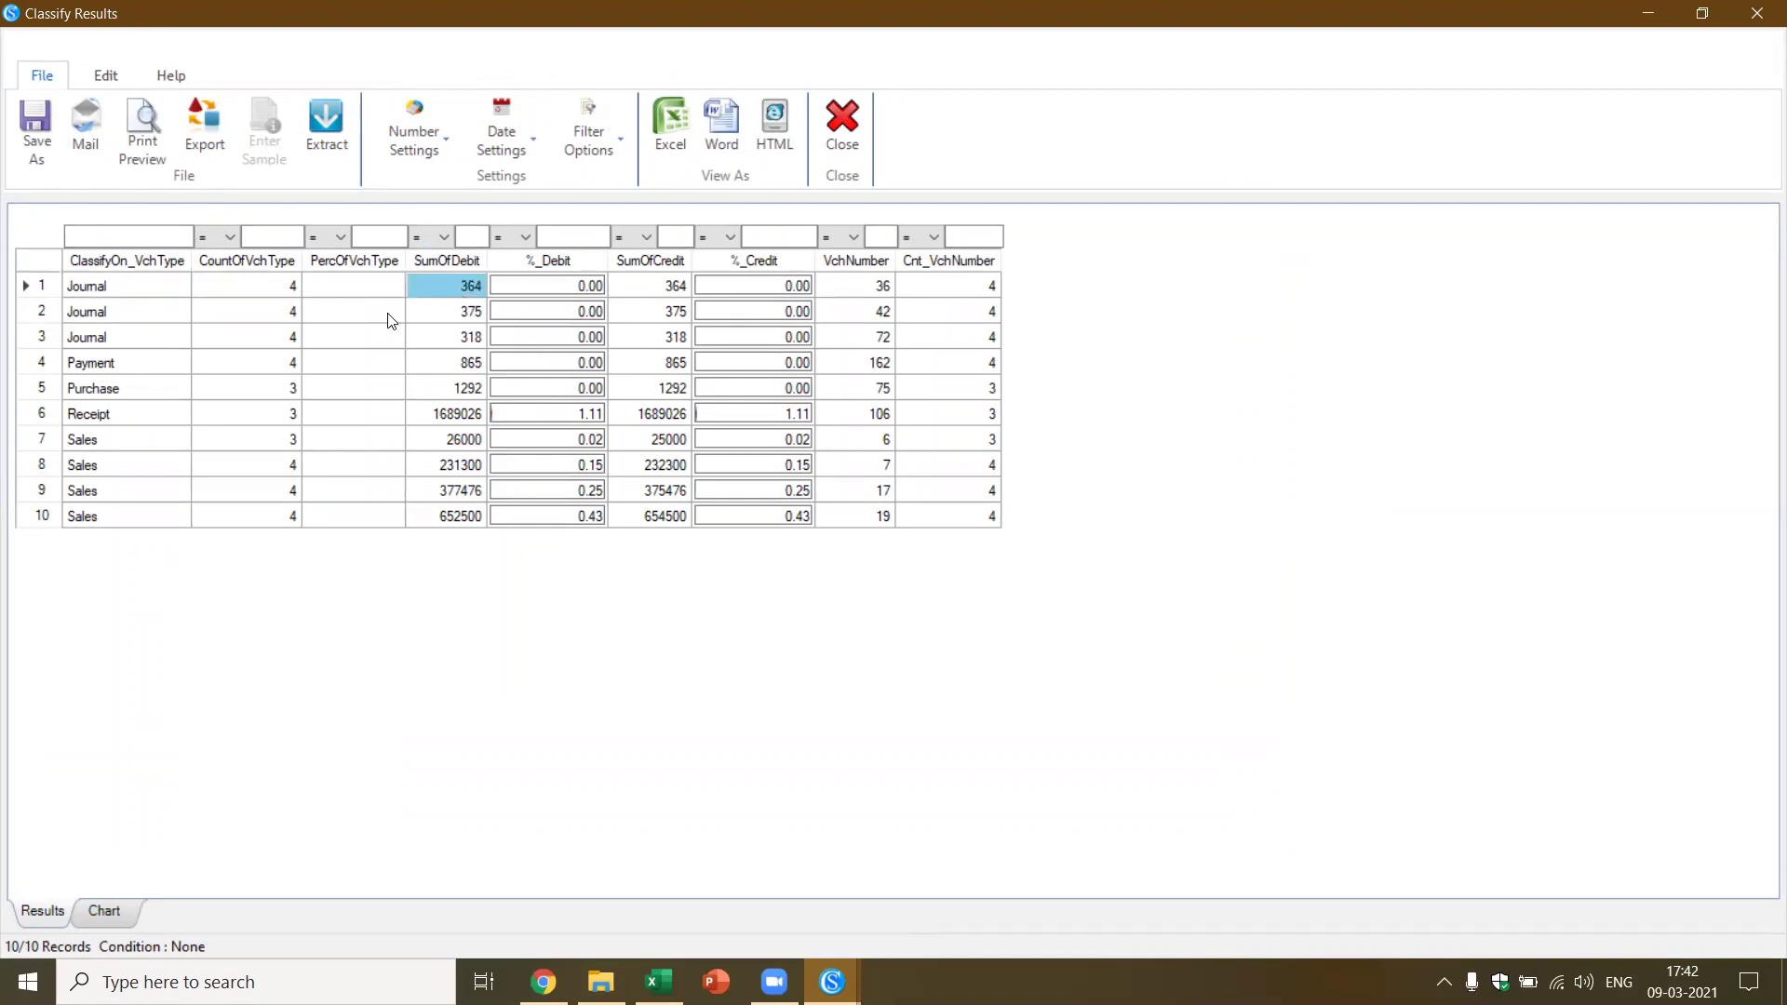
left_click(285, 291)
left_click(471, 287)
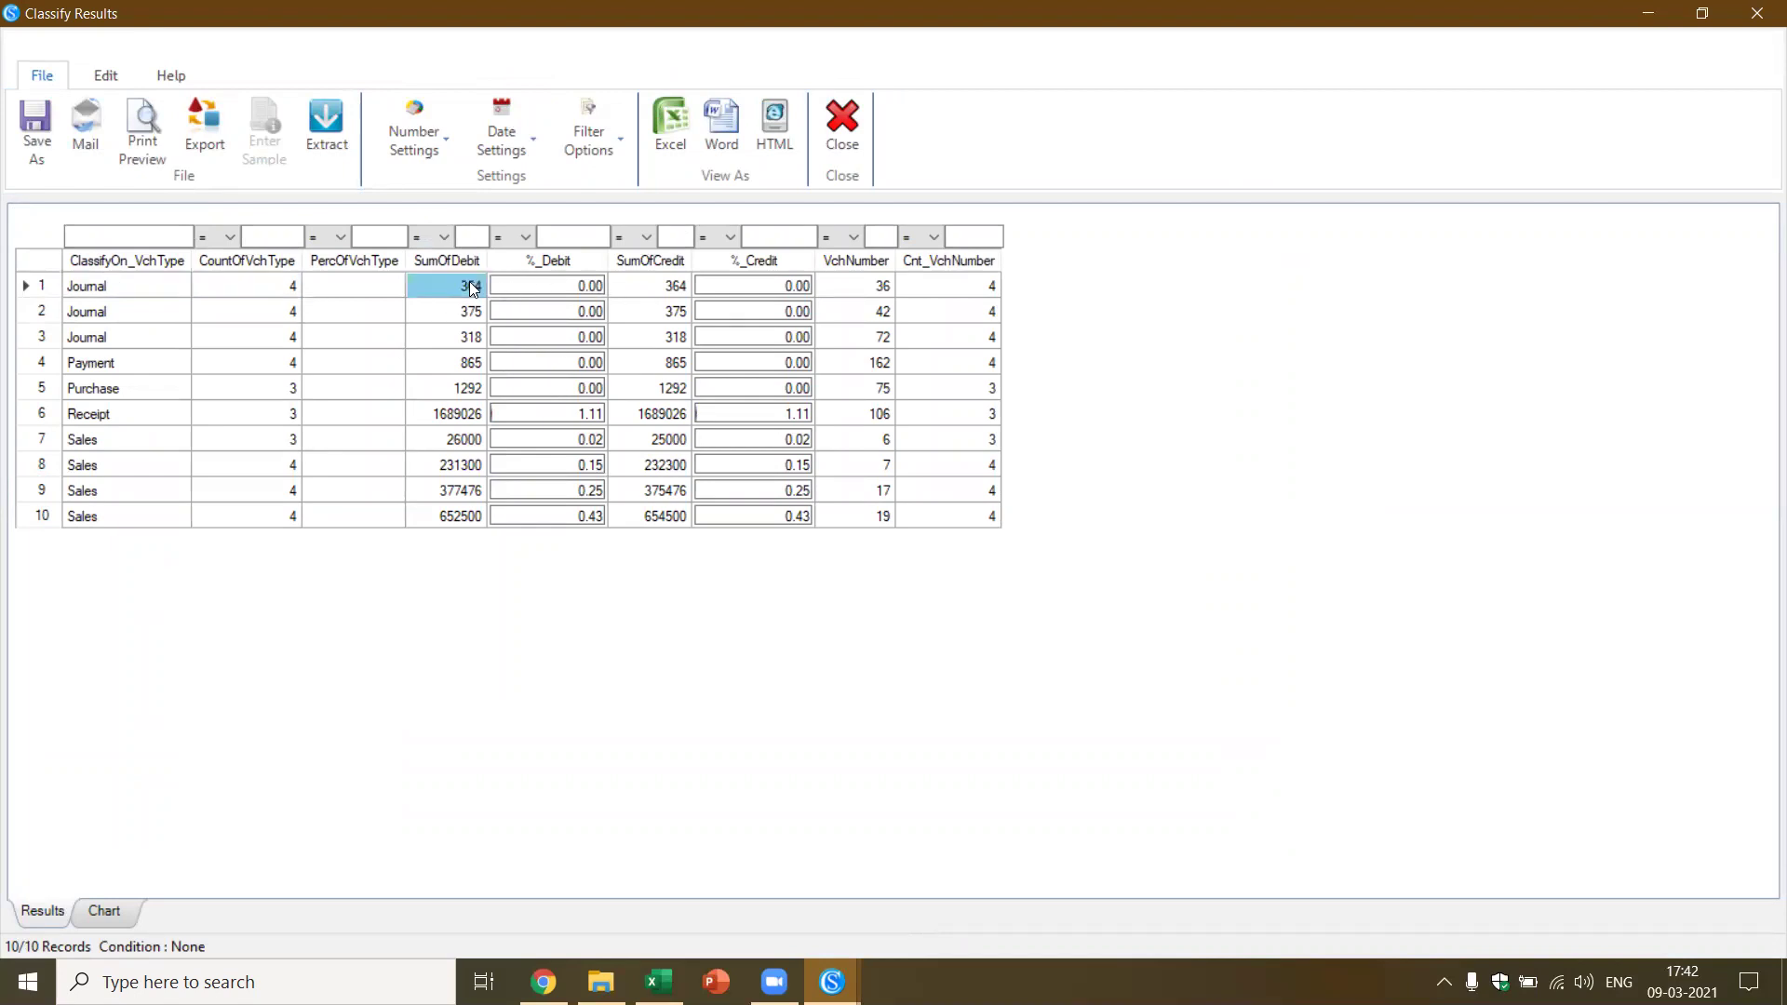
left_click(652, 288)
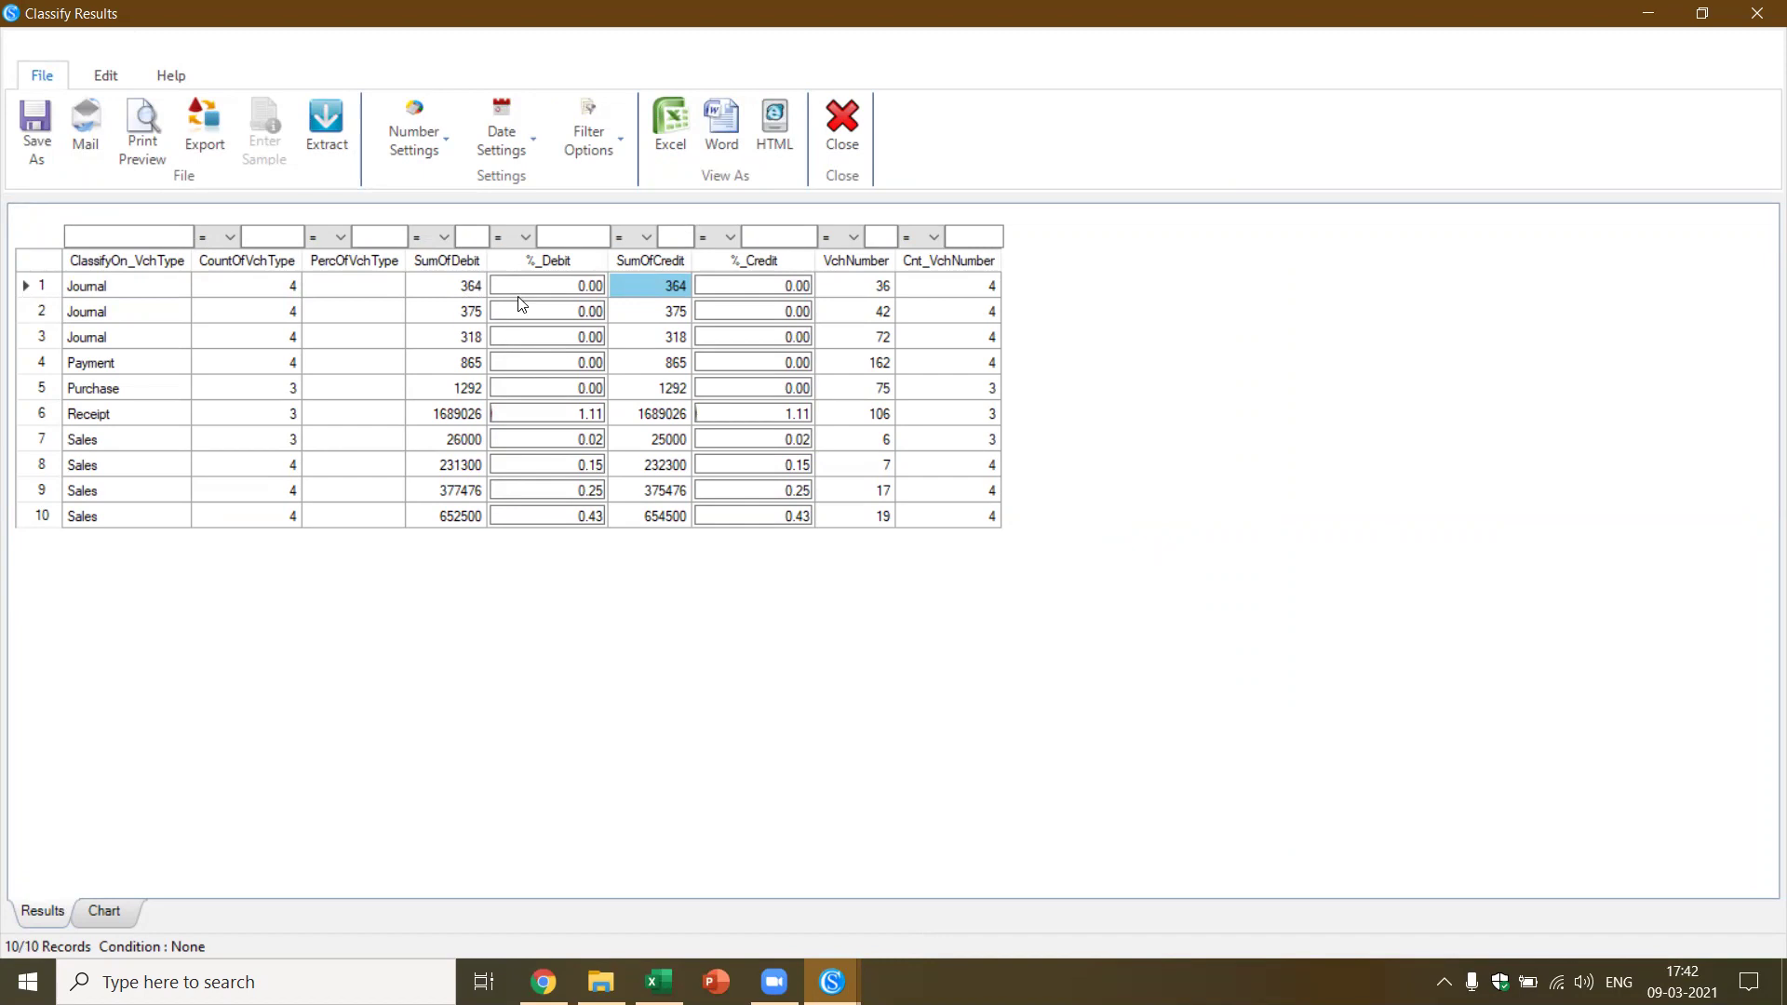
left_click(479, 320)
left_click(467, 337)
left_click(470, 371)
left_click(468, 389)
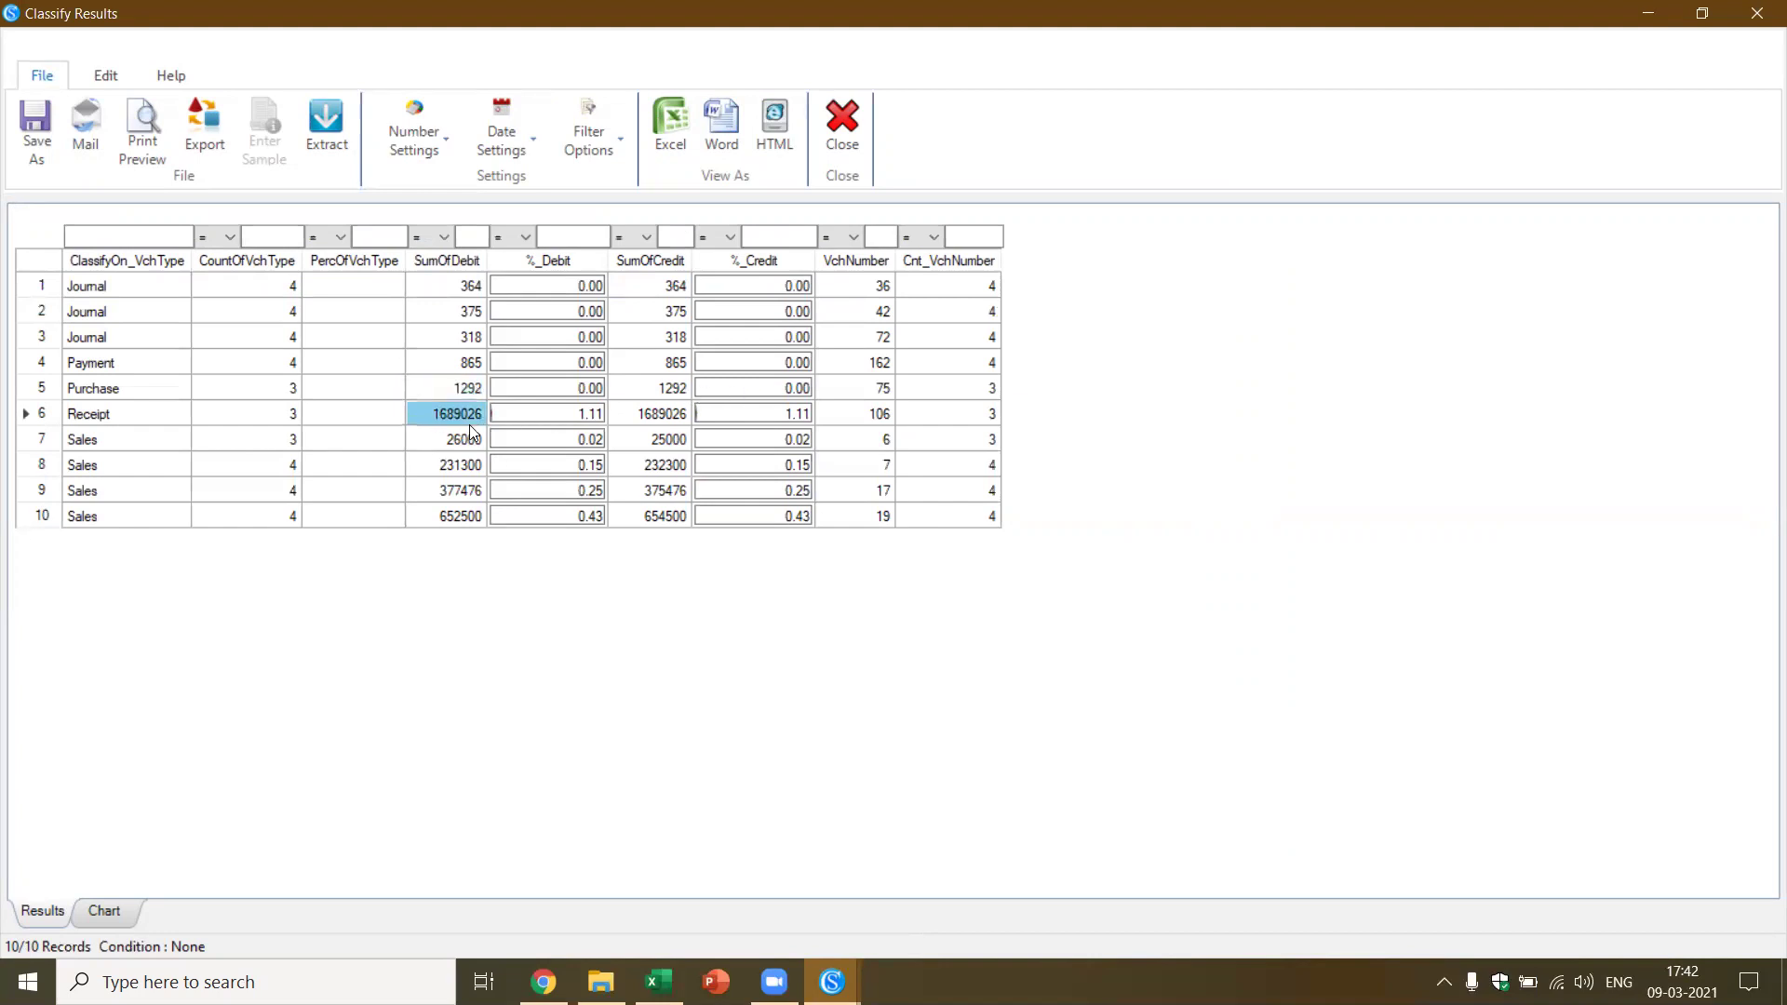
left_click(657, 419)
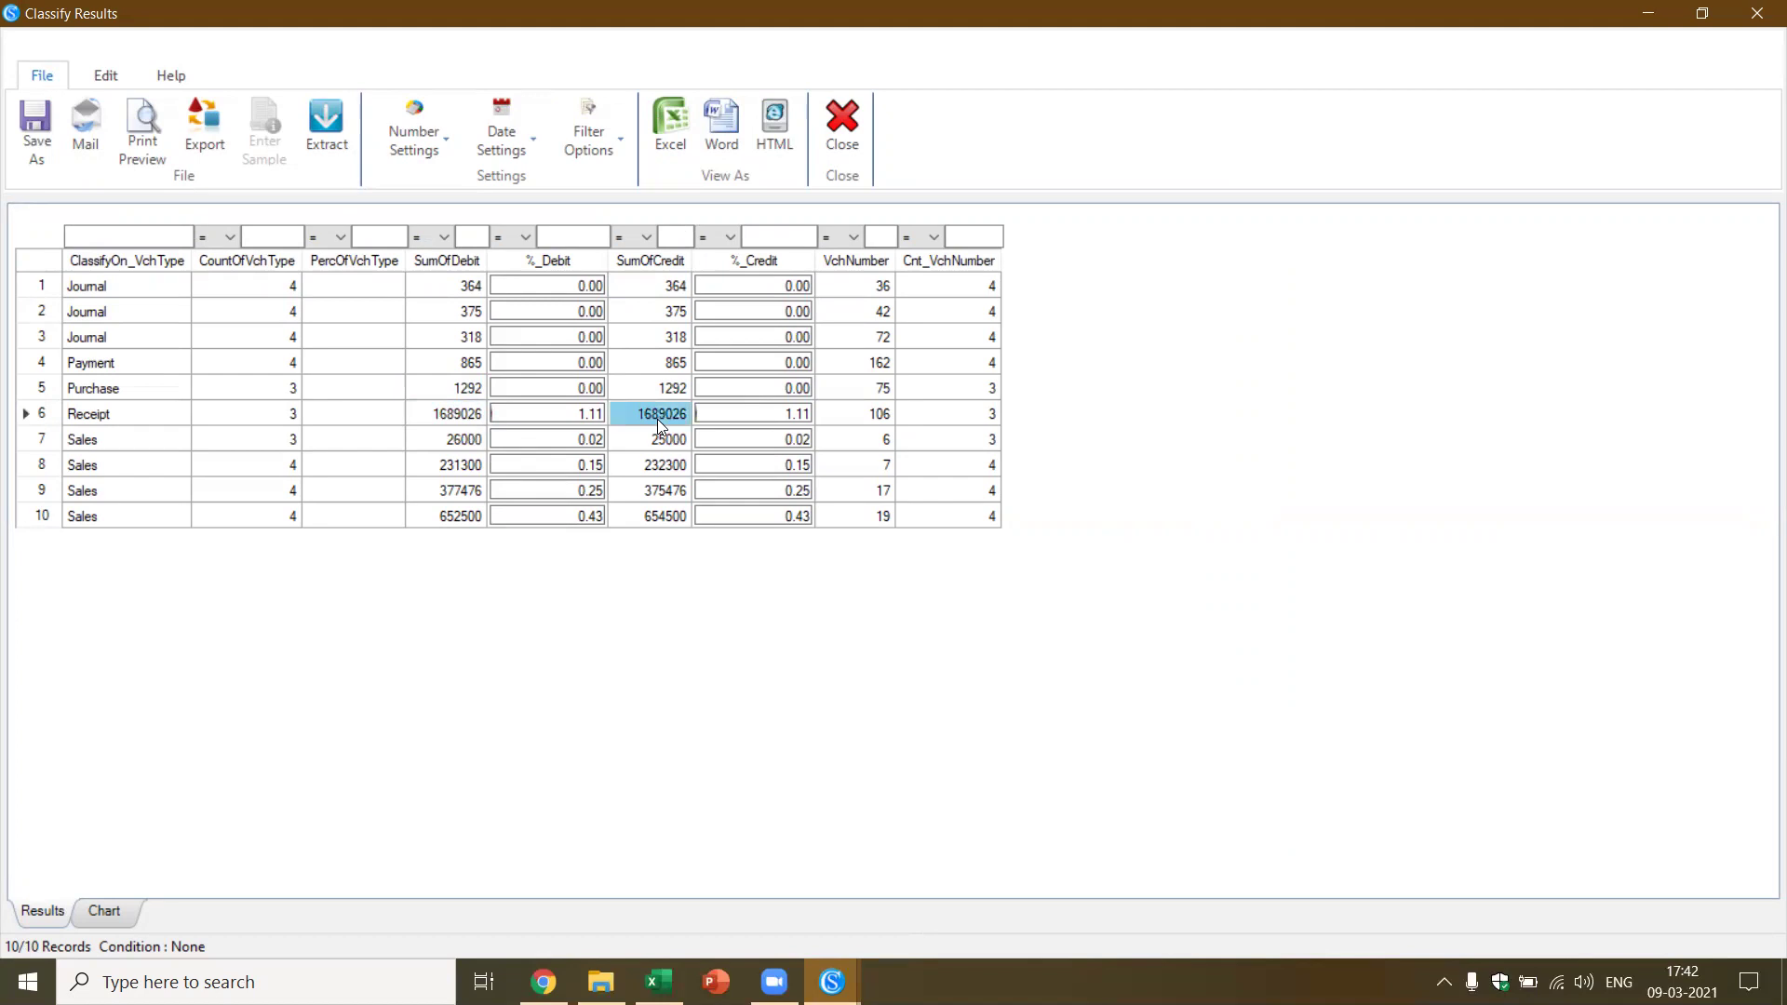
left_click(464, 447)
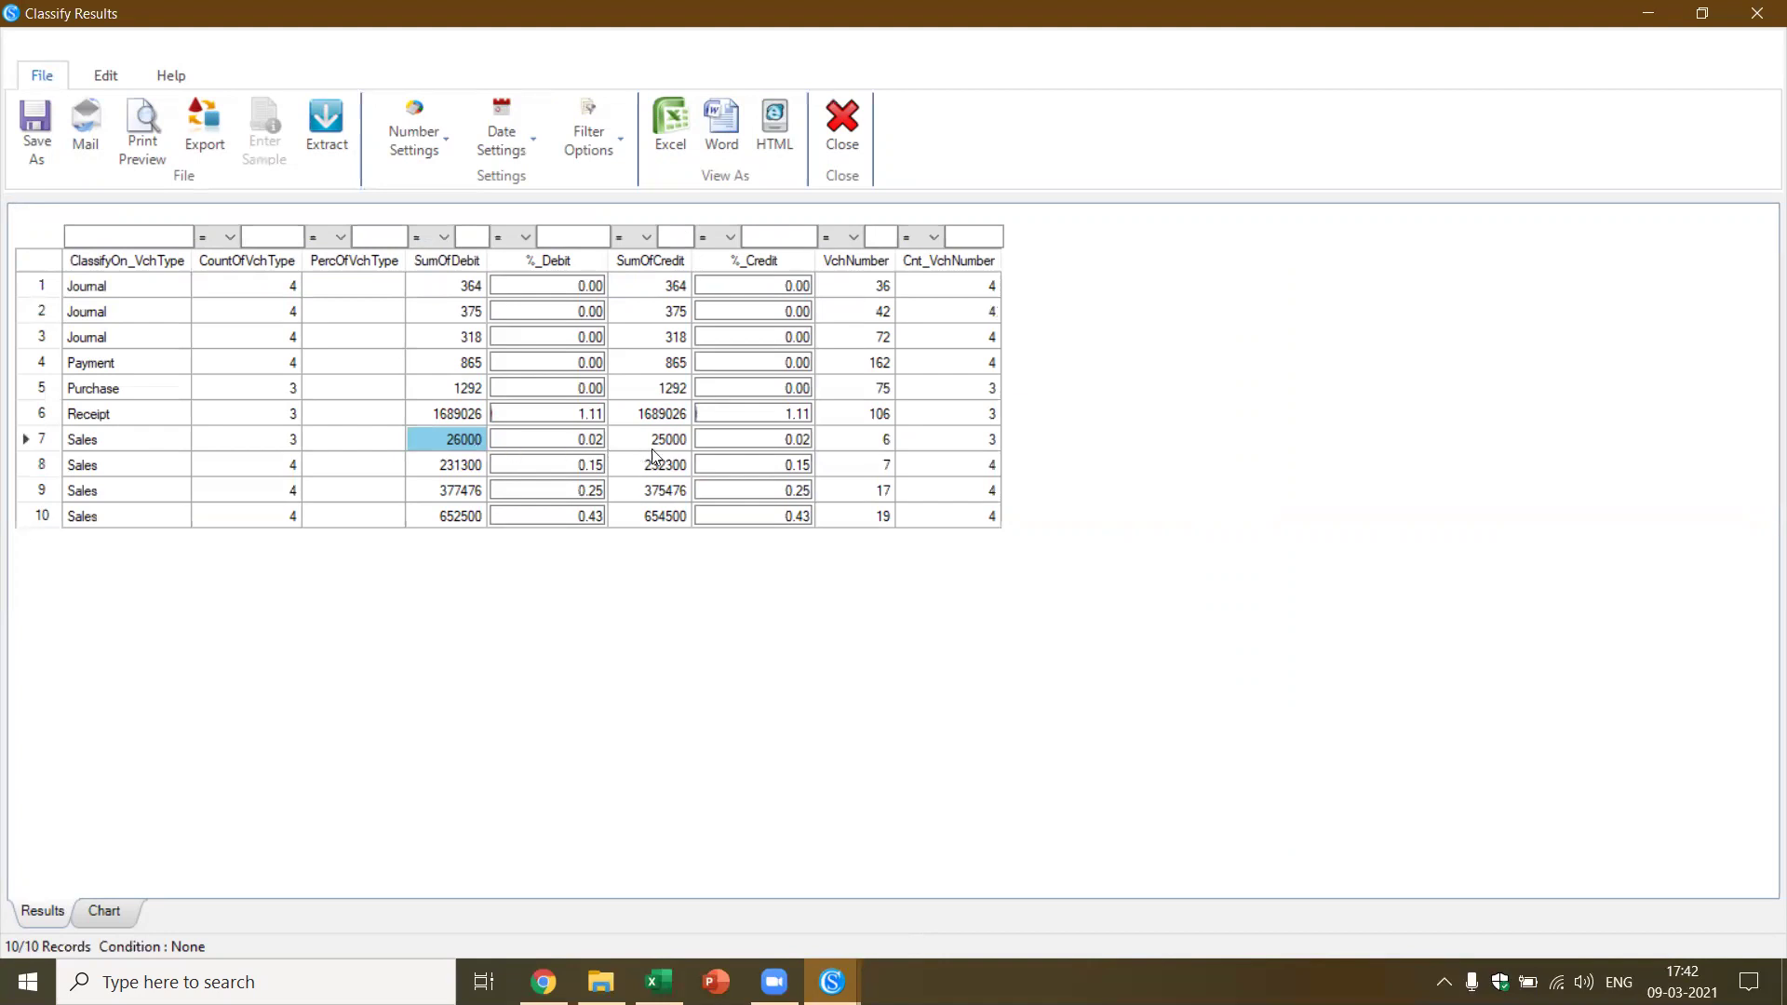
left_click(666, 445)
left_click(462, 470)
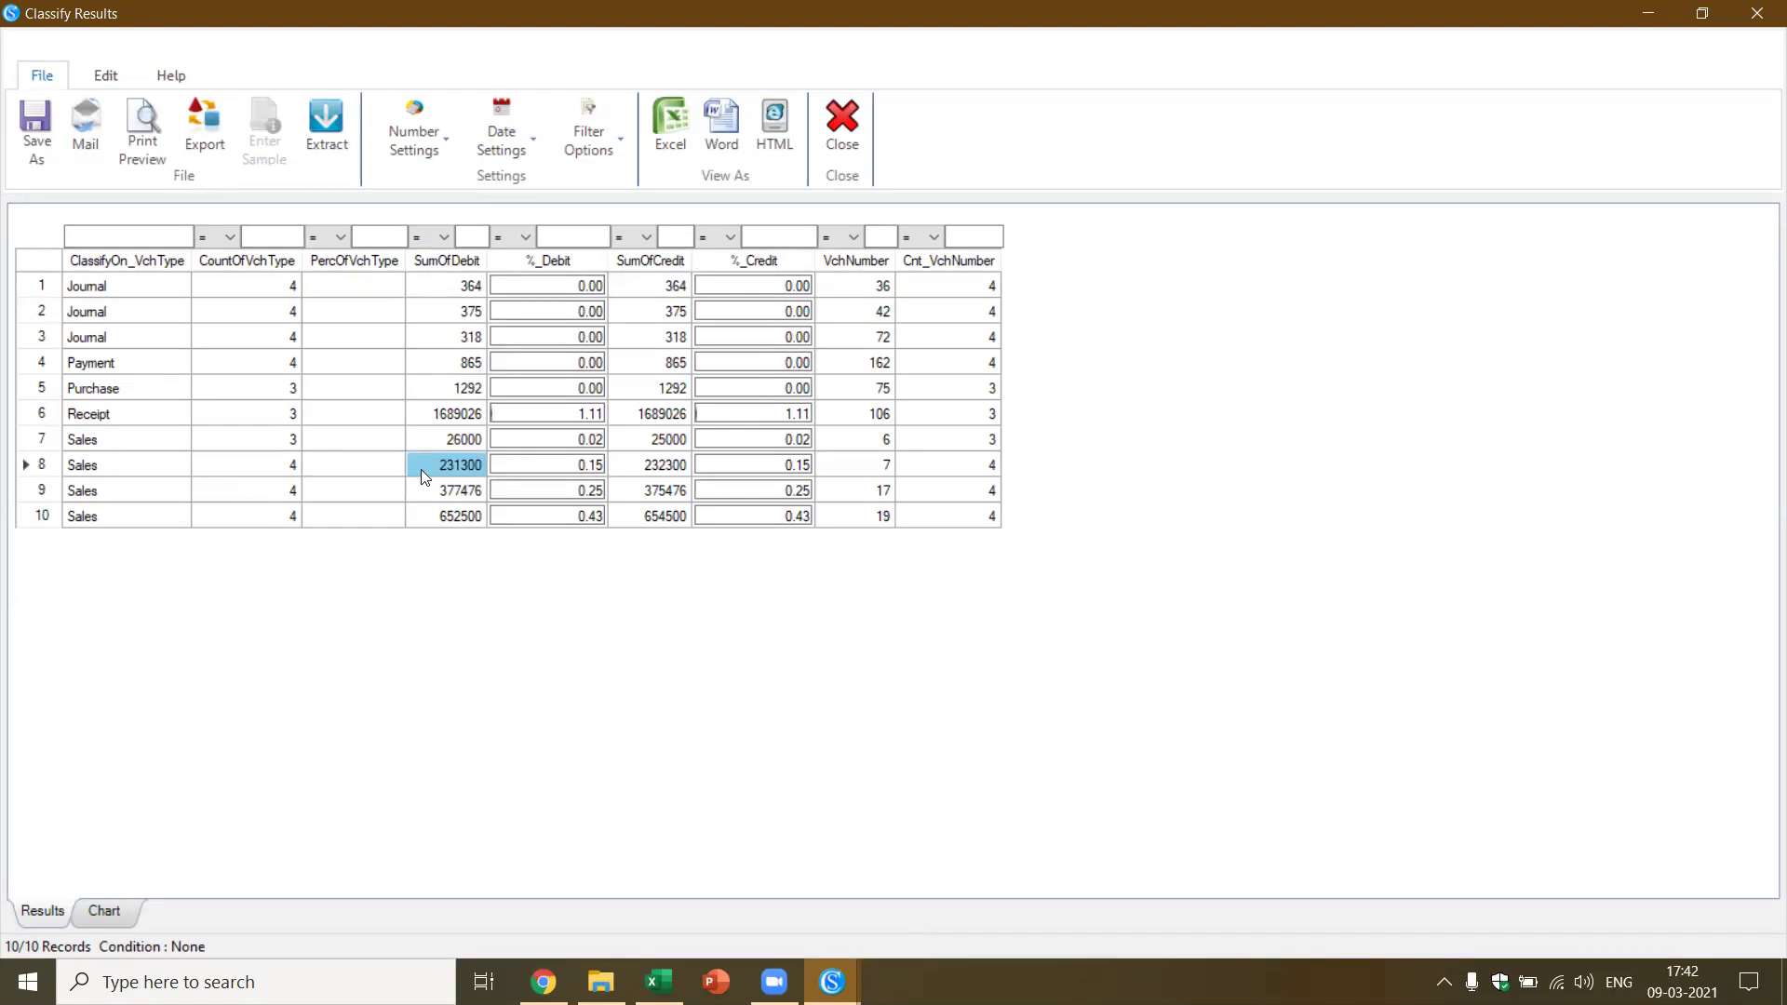
left_click(667, 468)
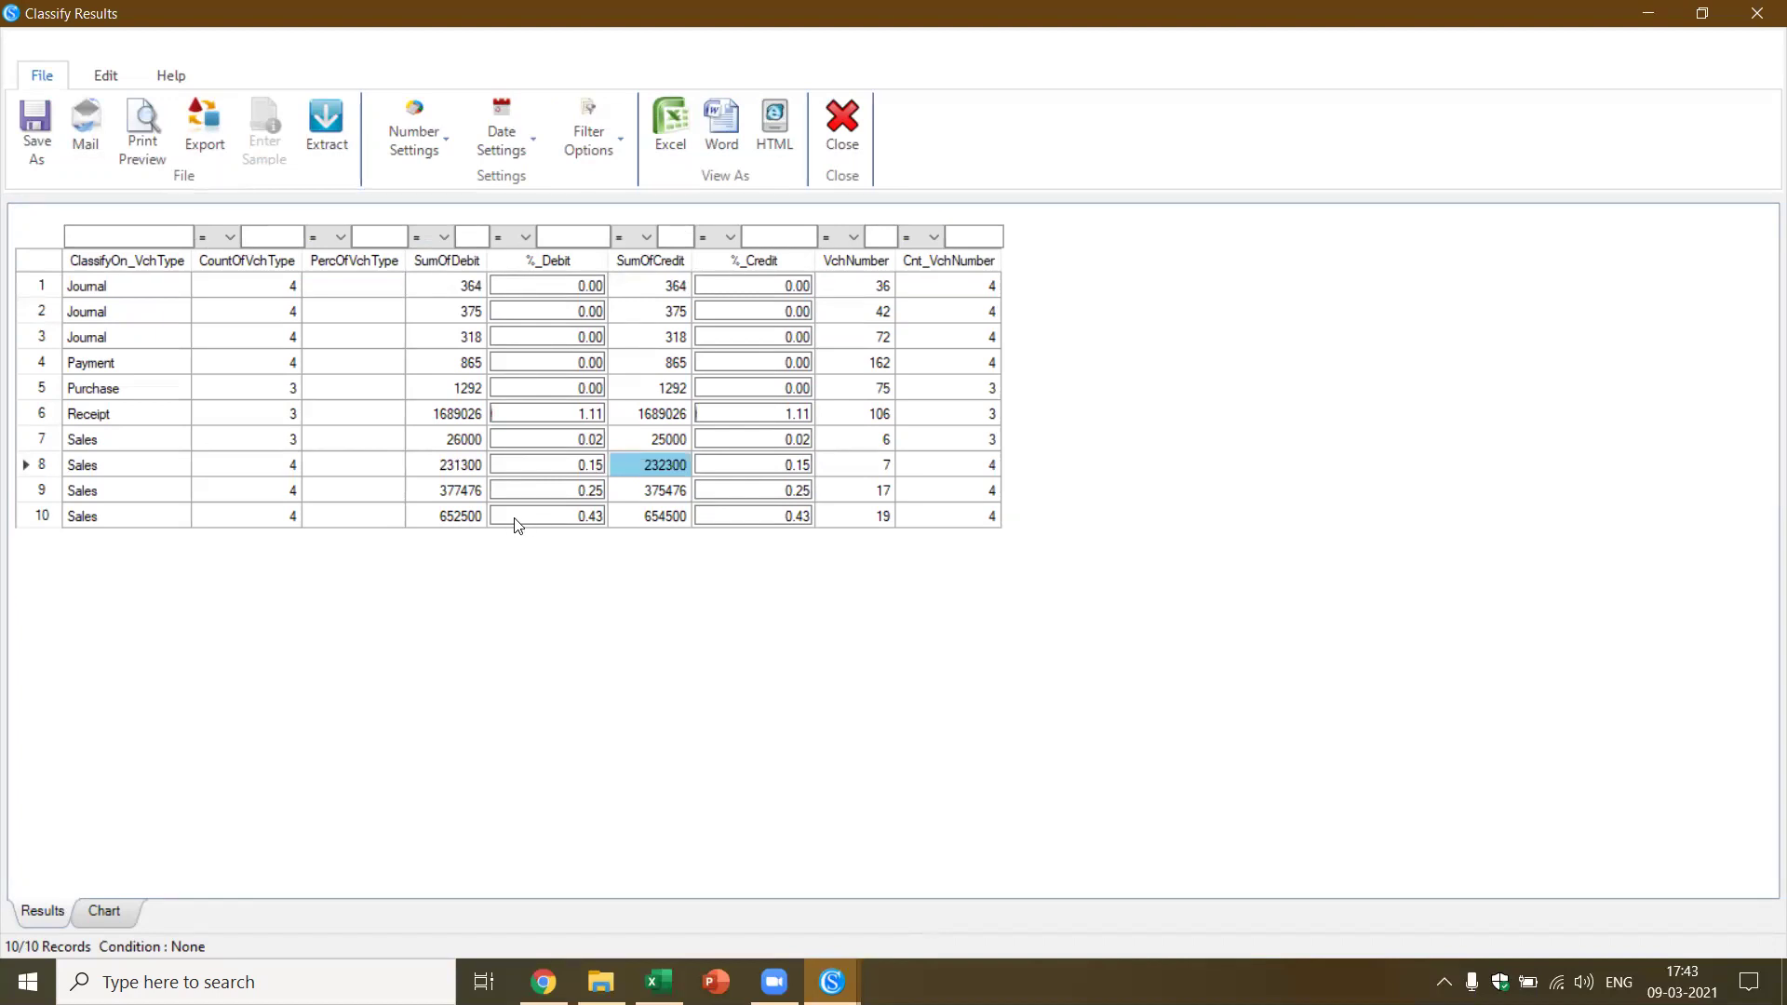
left_click(842, 126)
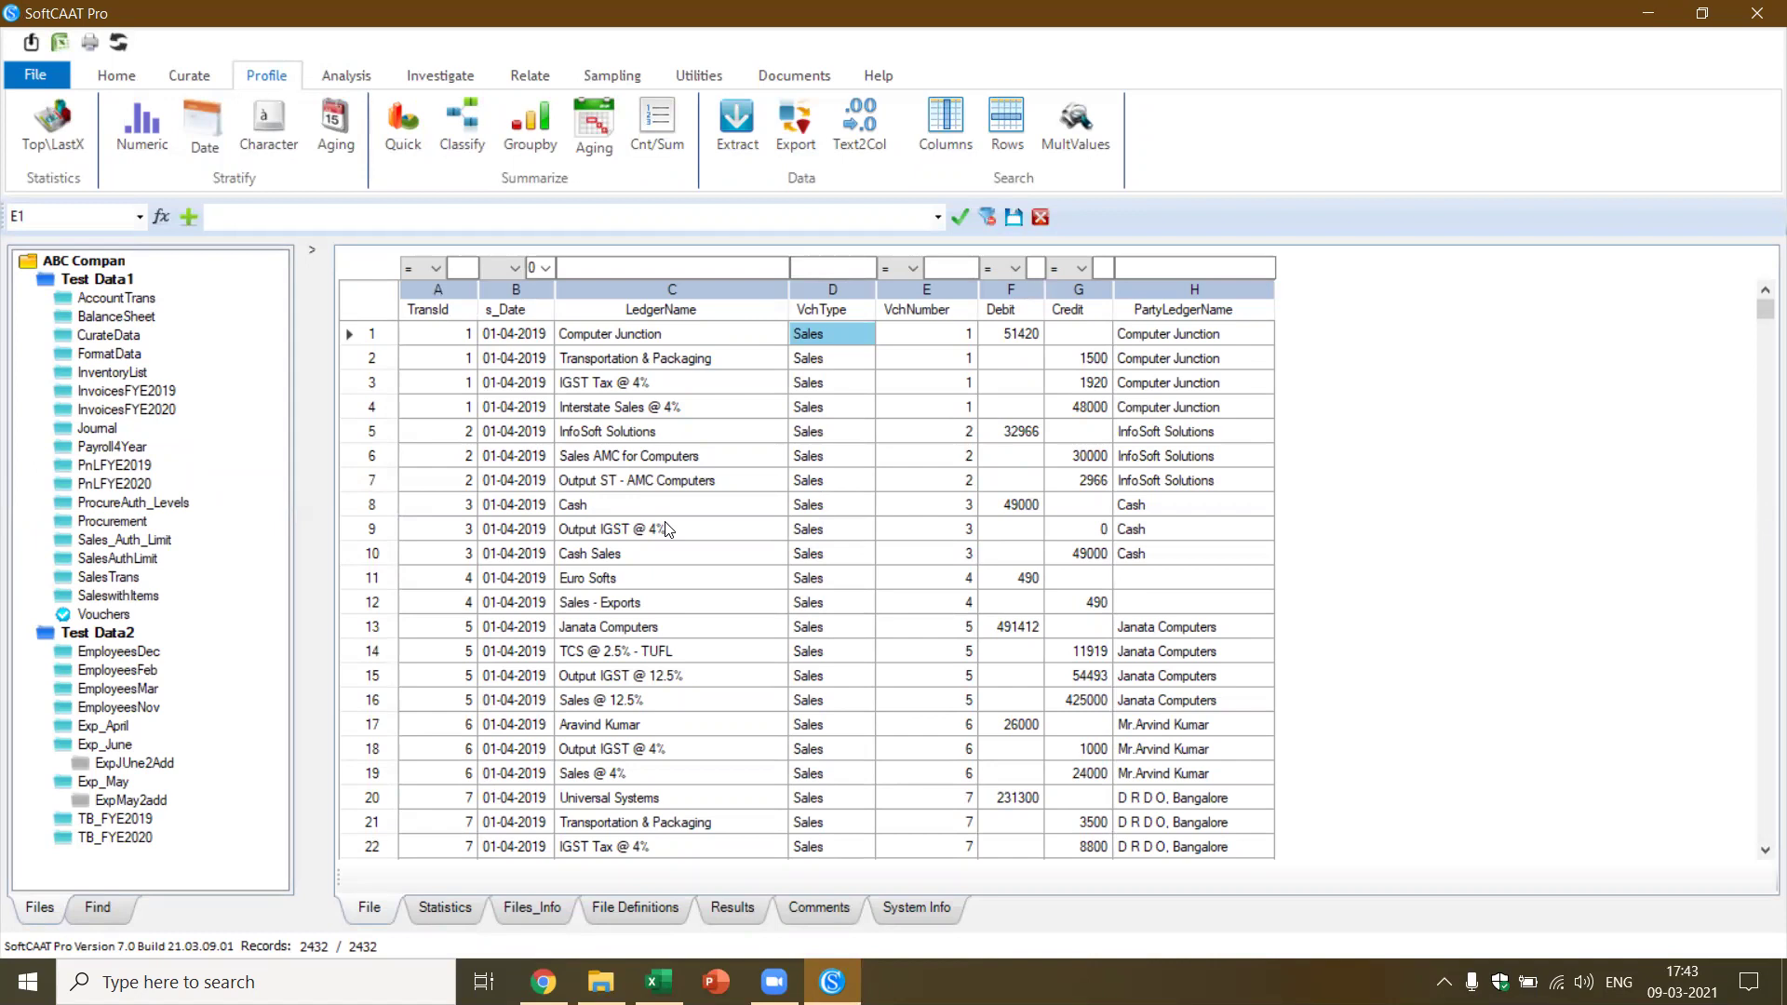
Open the Procurement file and check its field definitions without changing them
left_click(128, 521)
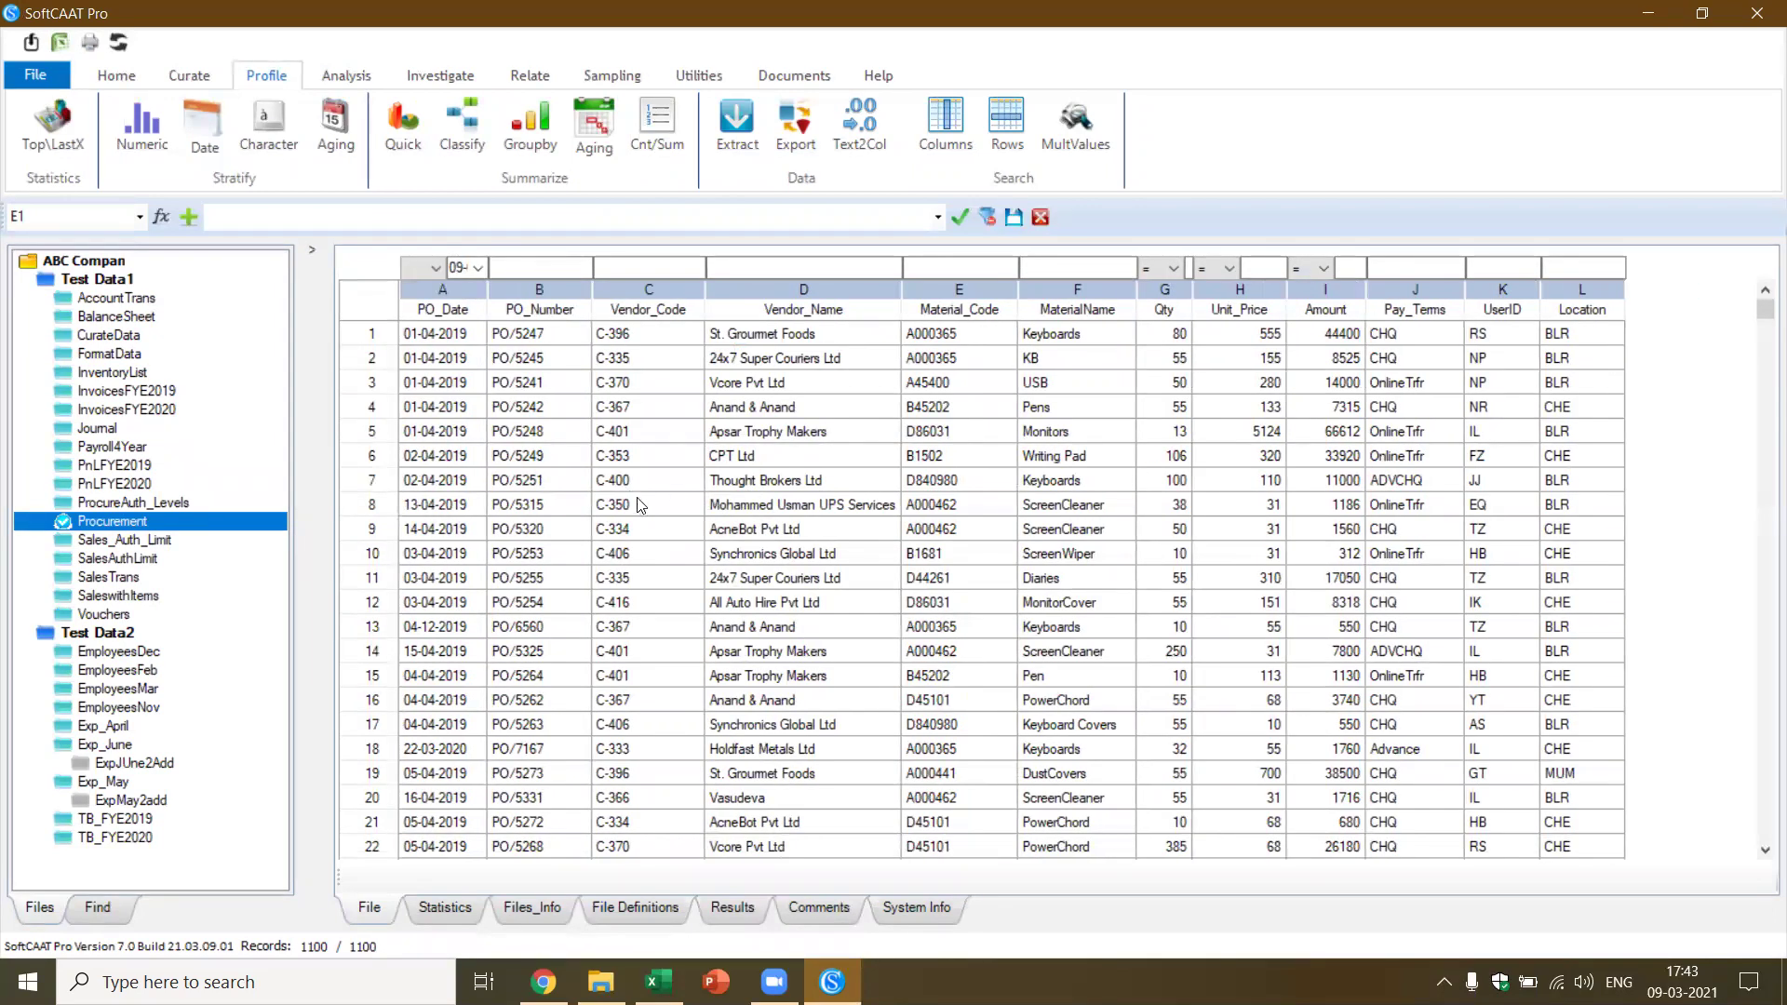
left_click(448, 82)
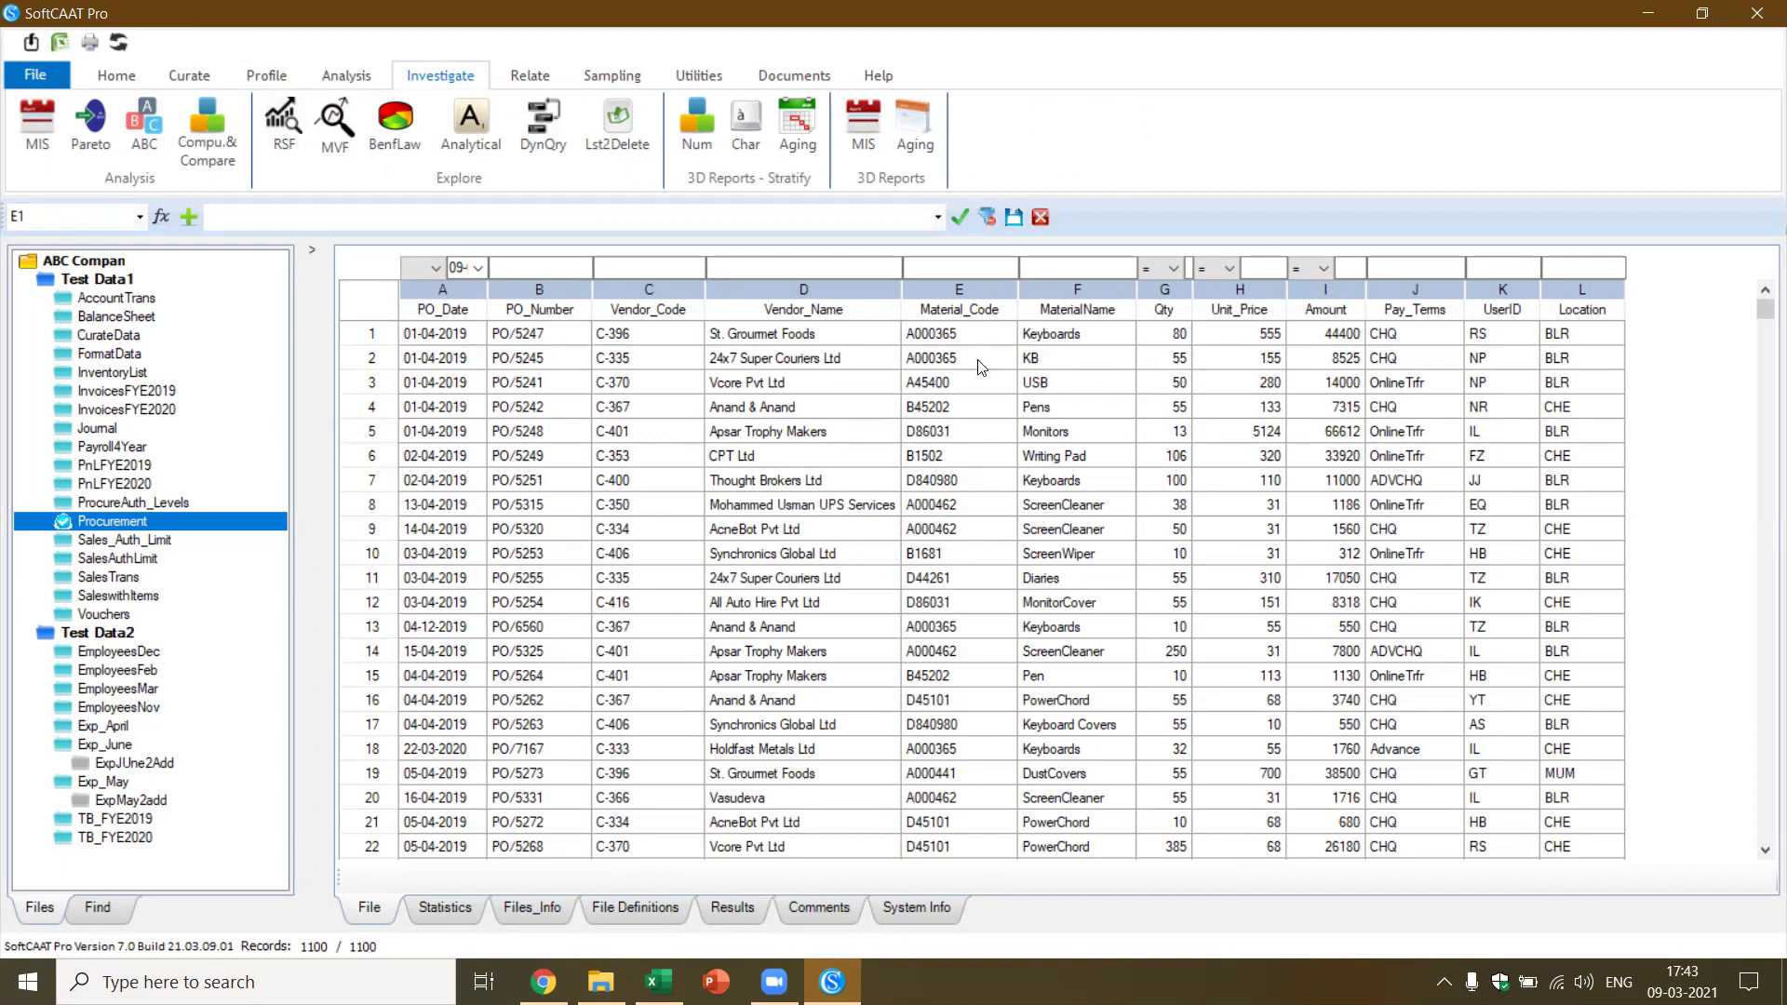
double_click(957, 406)
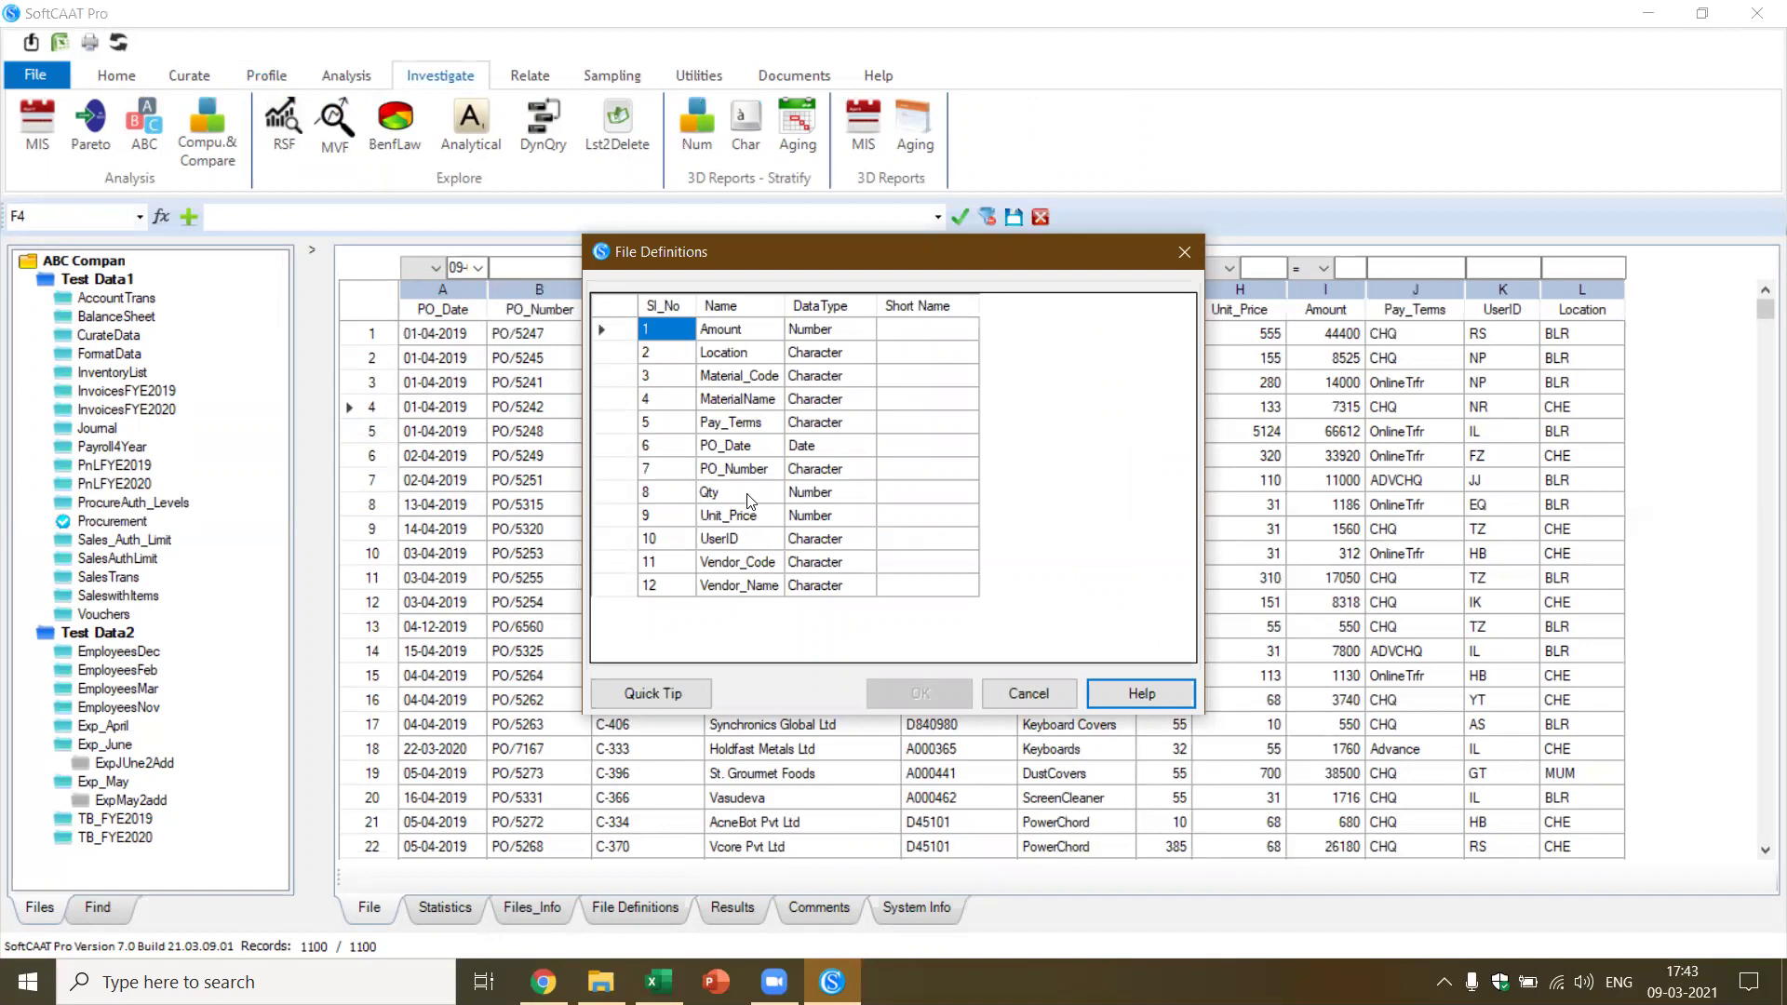
left_click(1024, 689)
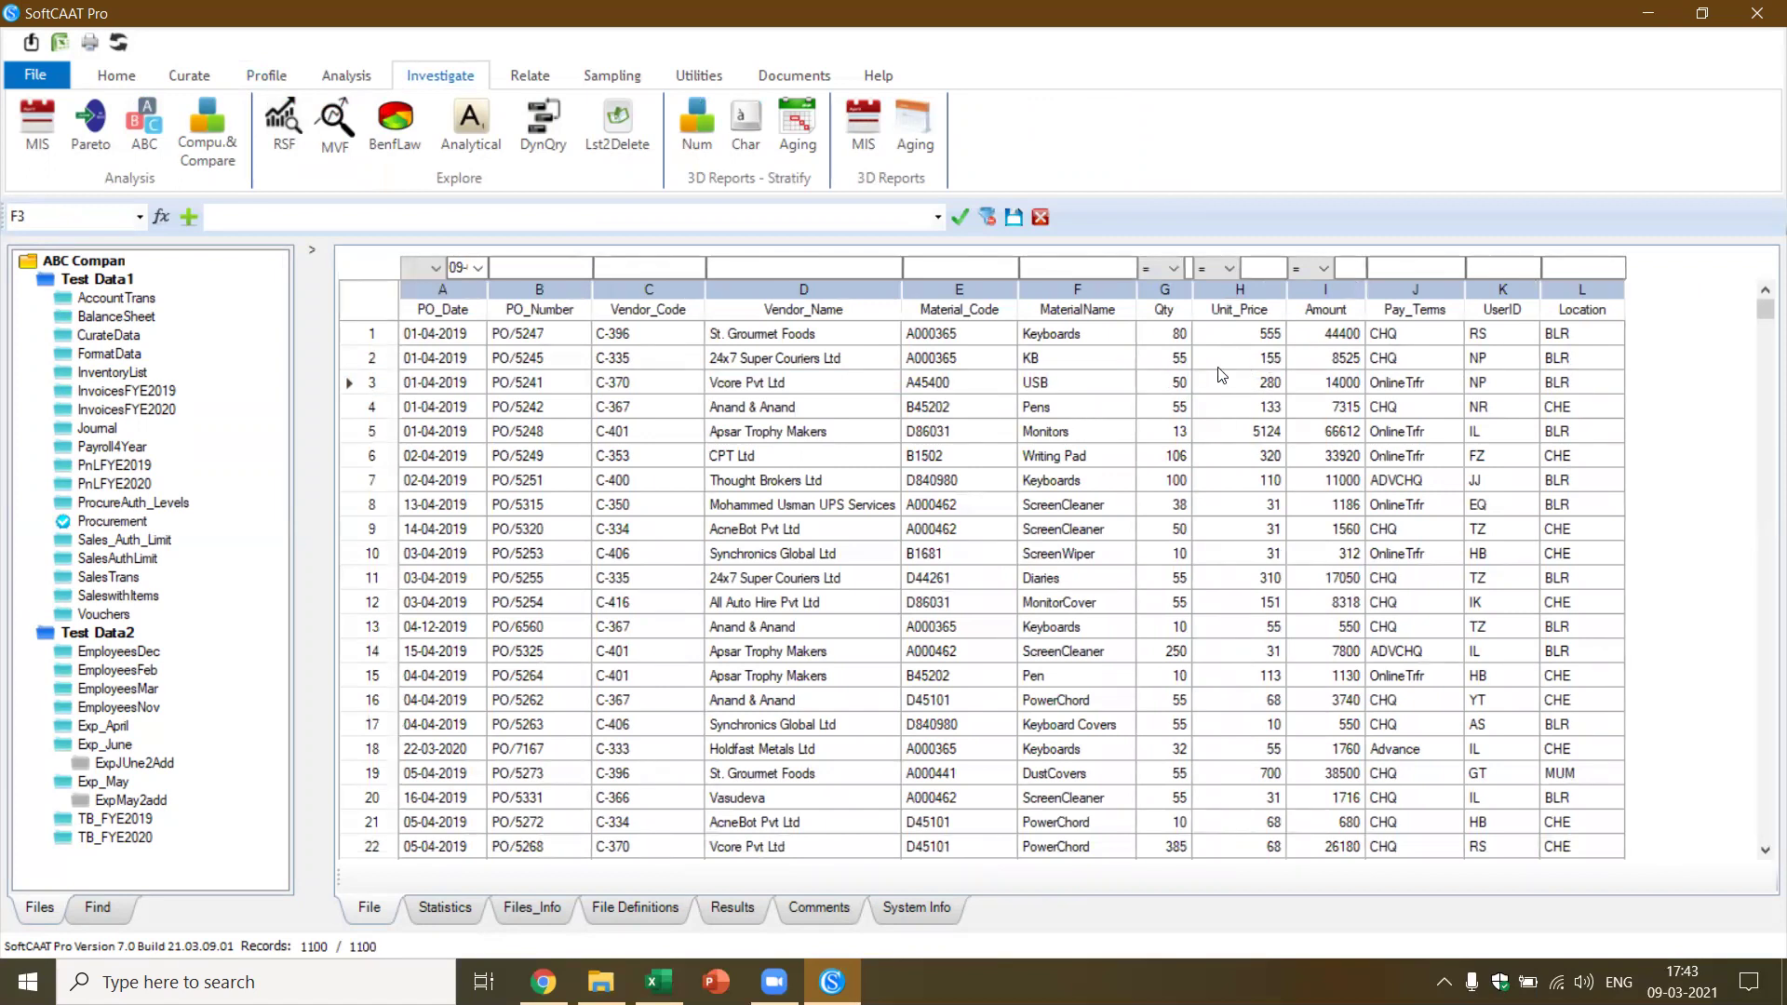
Run a Relative Size Factor test with Material_Code as the RSF field and Unit_Price as the numeric field
left_click(281, 132)
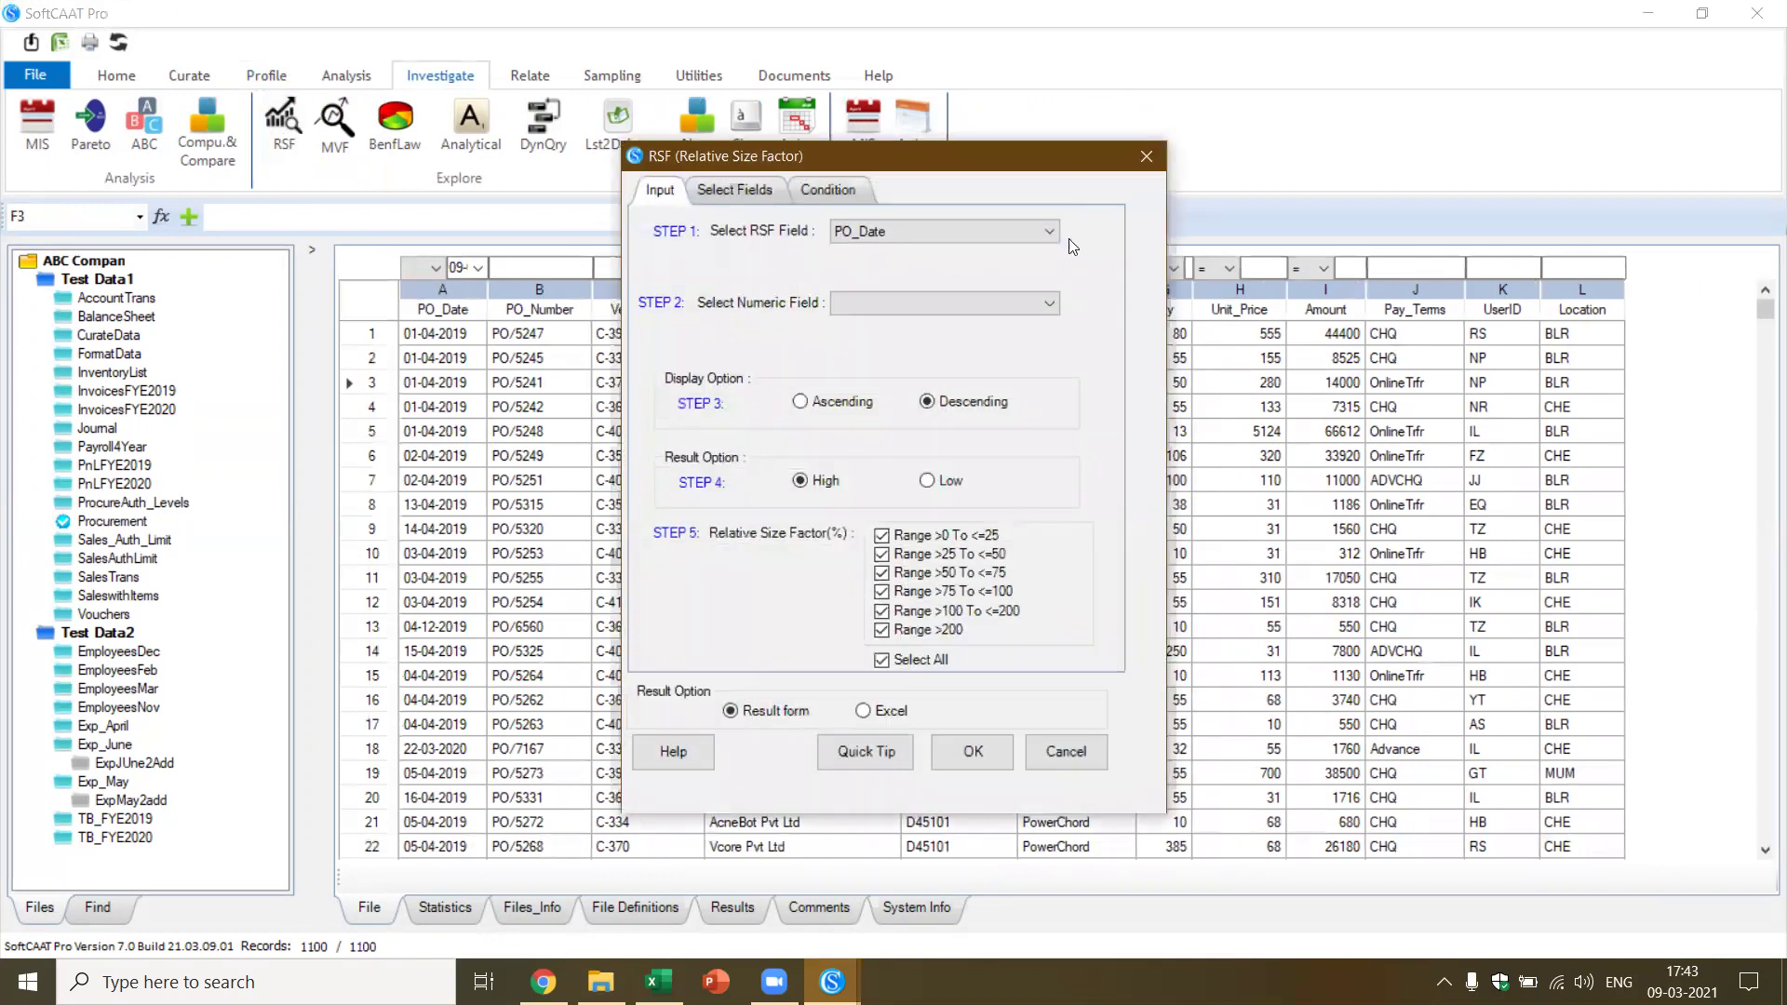
left_click(1050, 231)
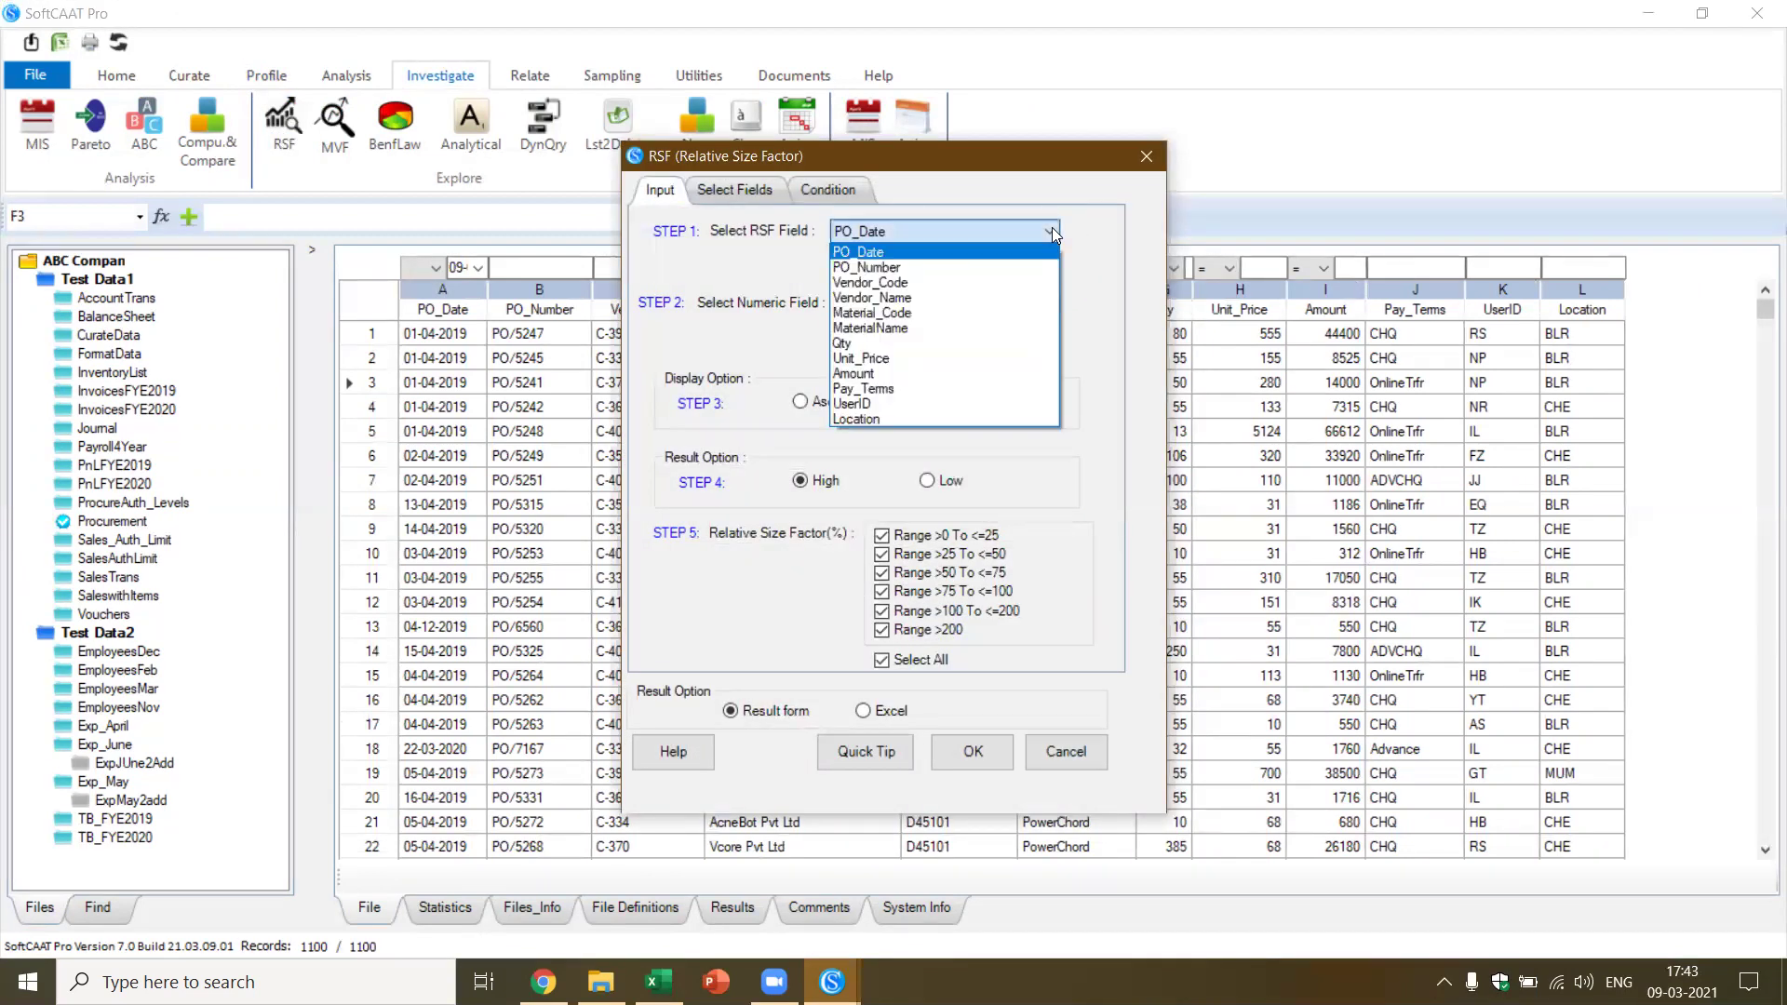
left_click(984, 314)
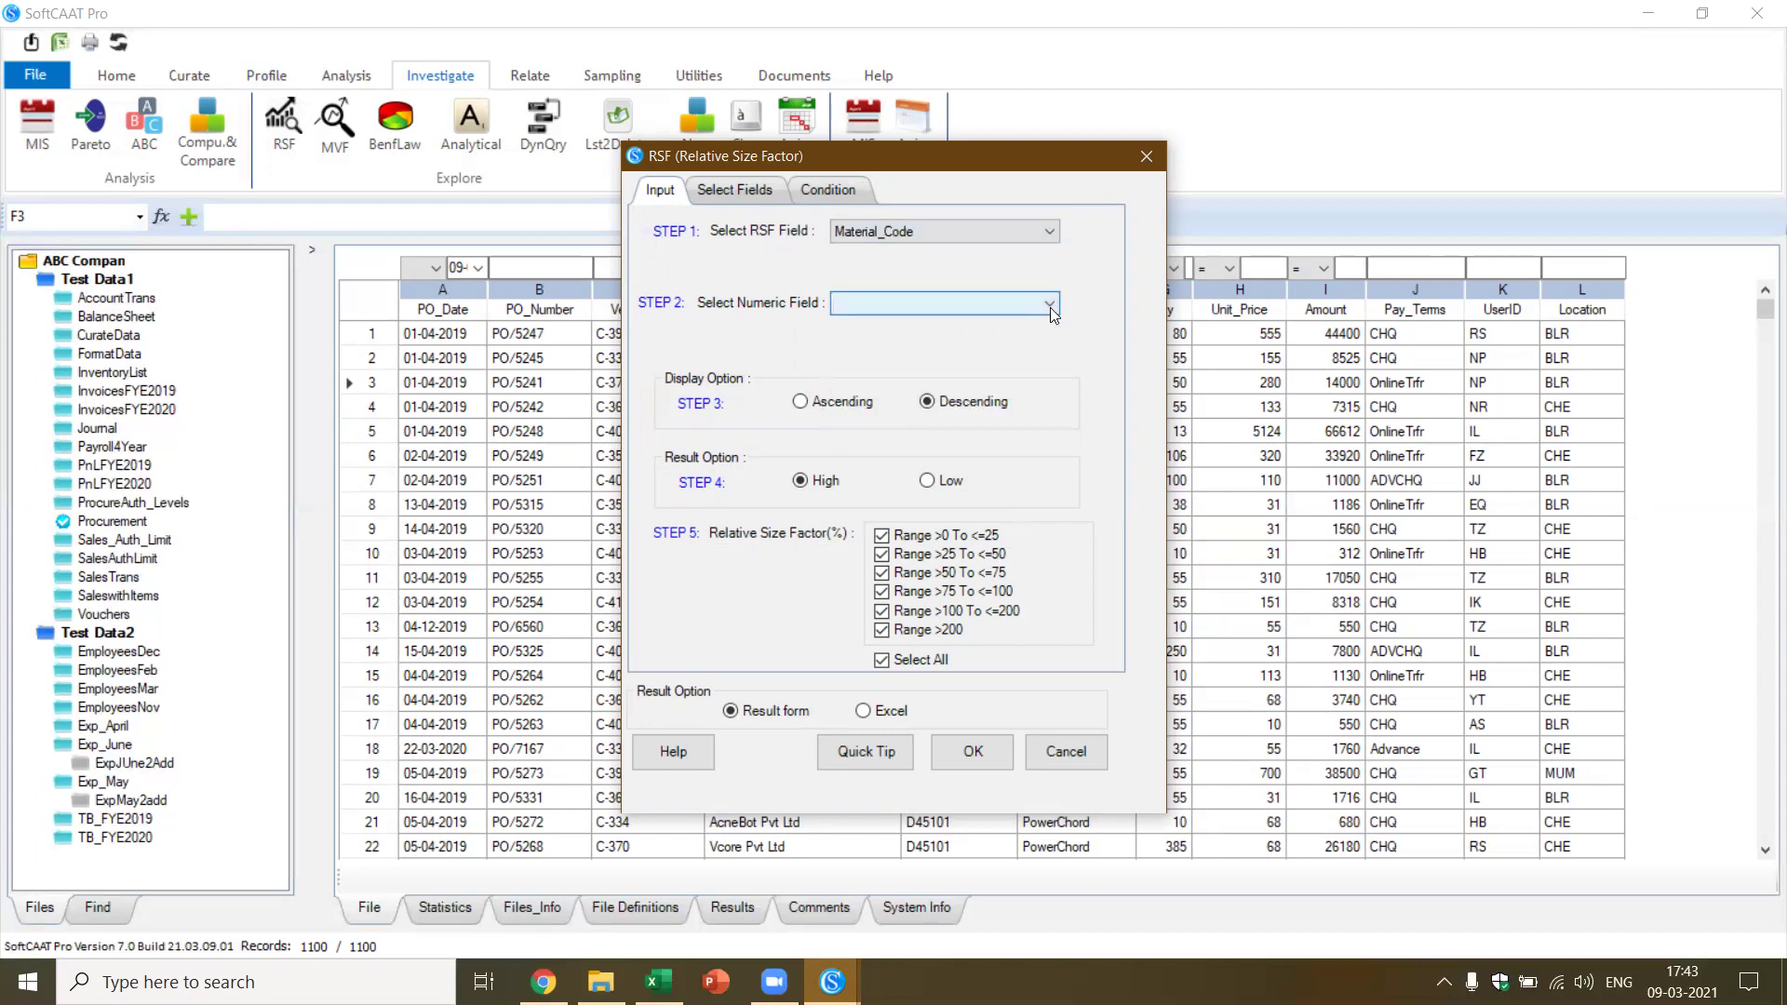
left_click(1050, 308)
left_click(985, 331)
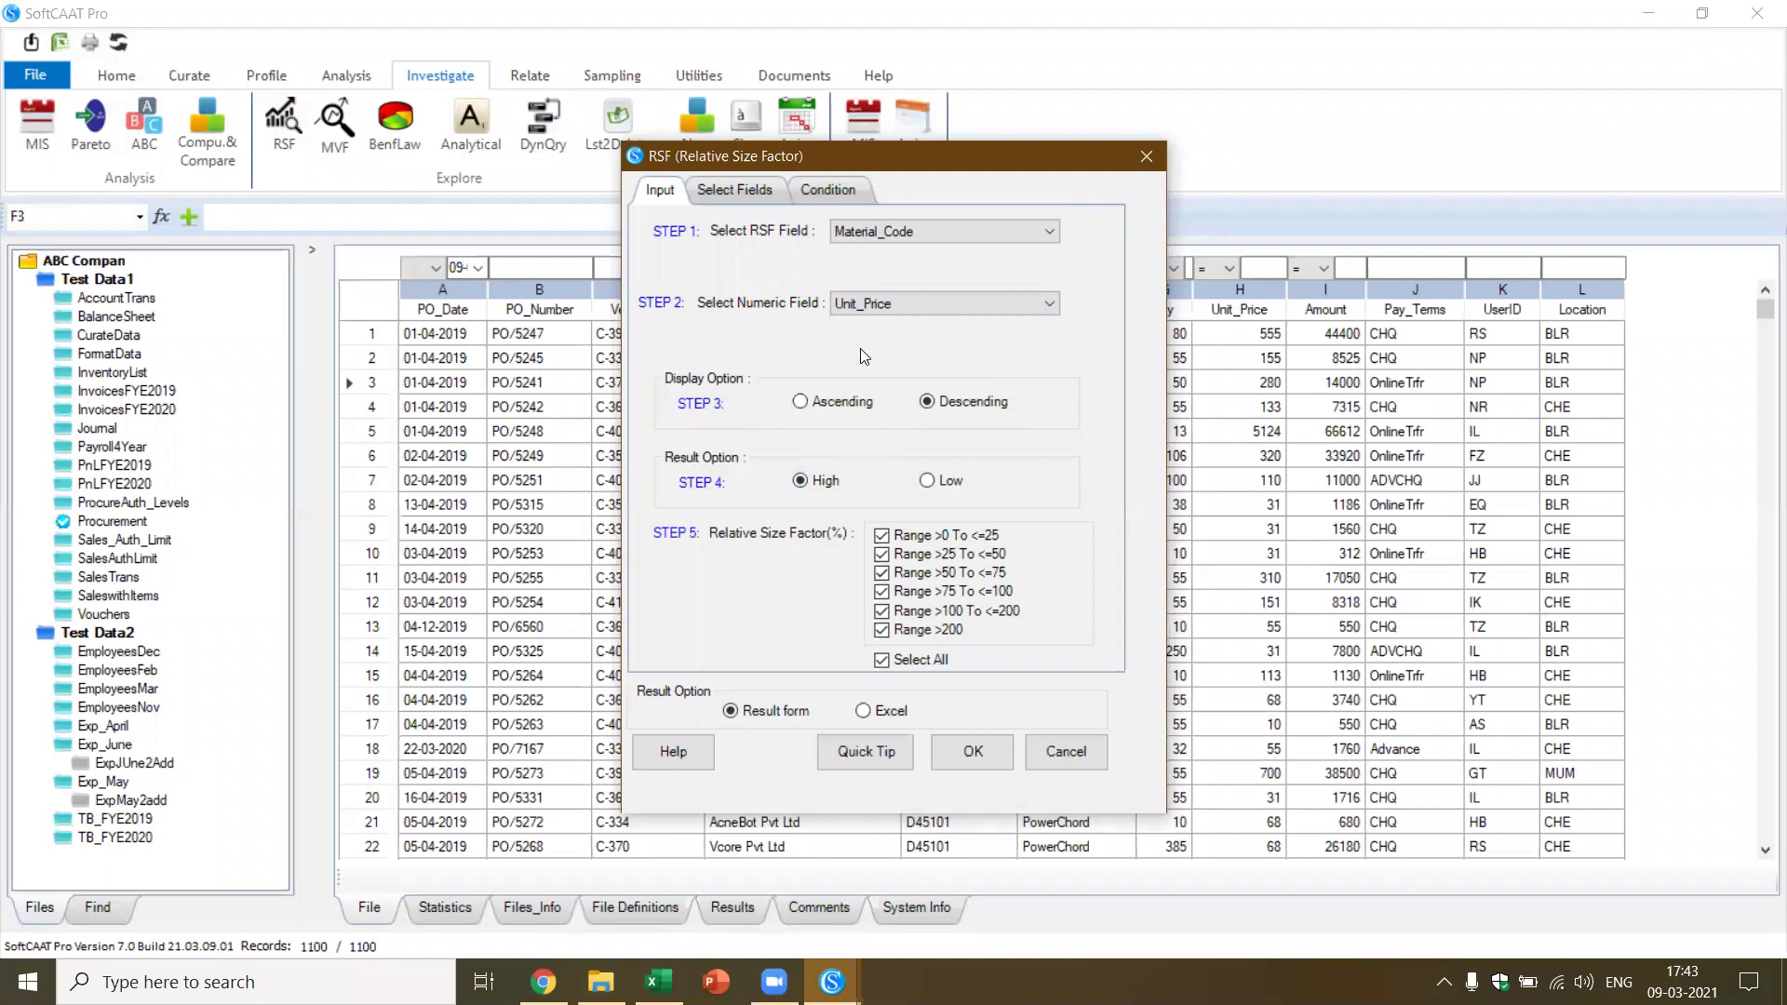
left_click(972, 752)
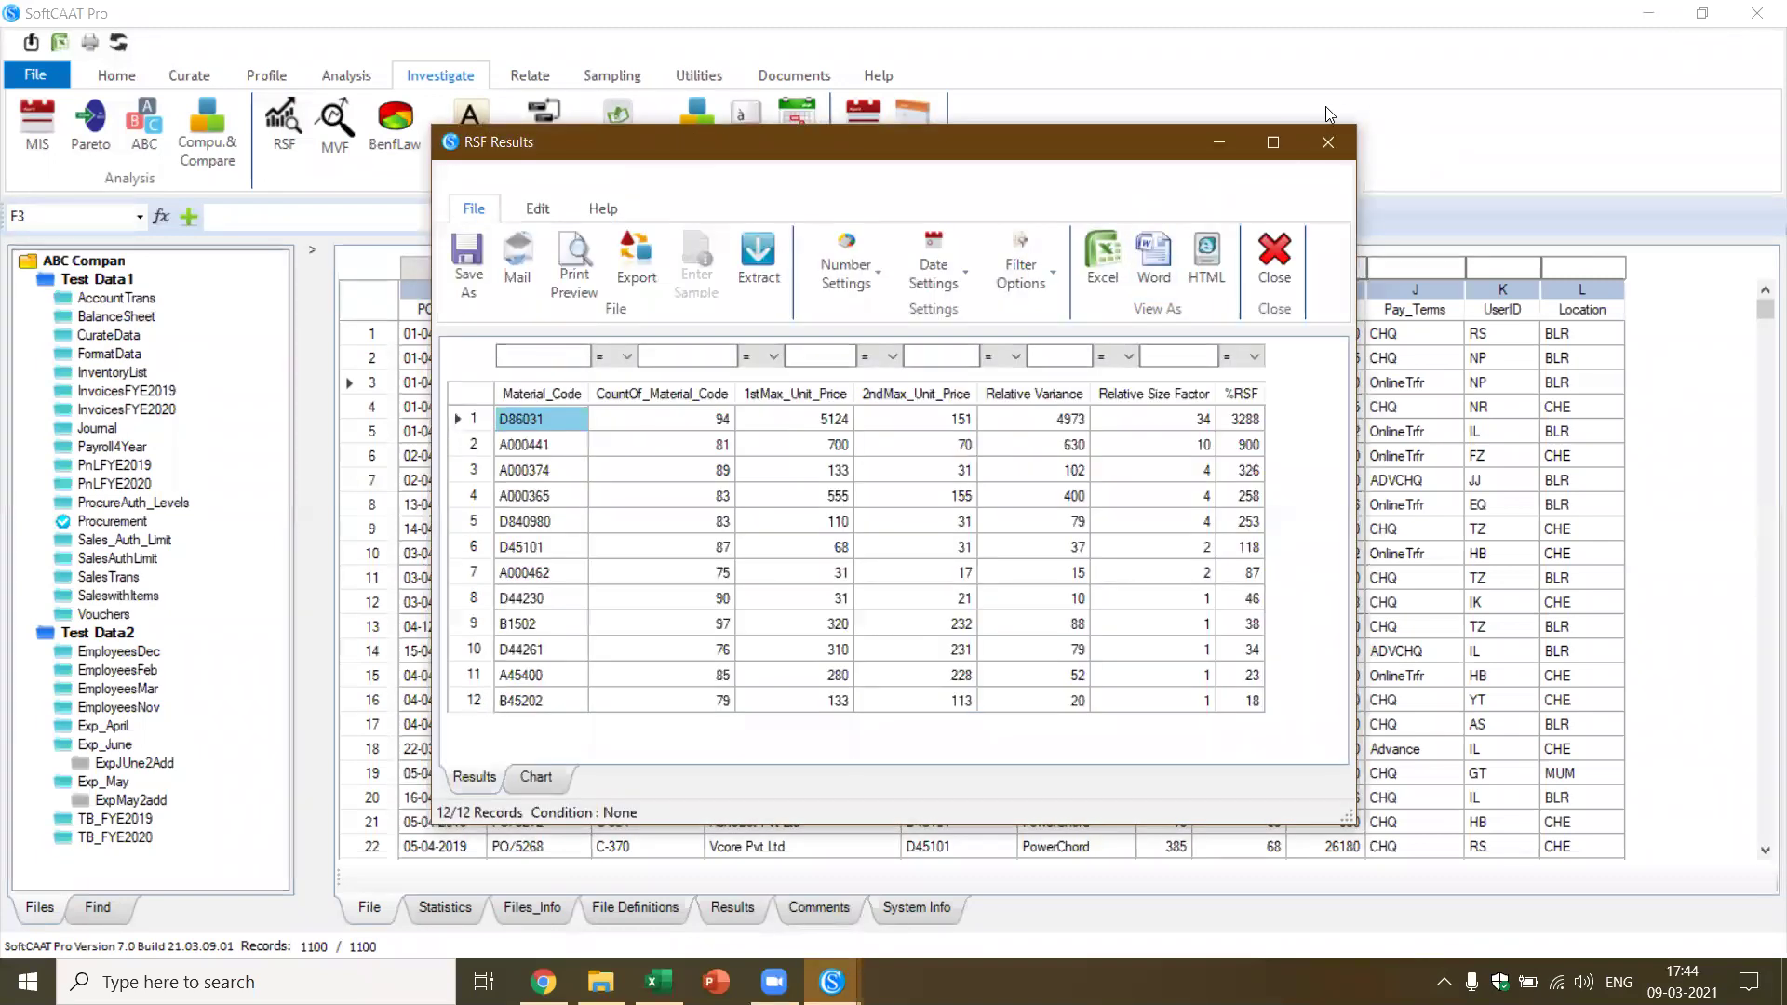
Extract the underlying records for material D86031 from the RSF results and inspect their vendor and material names
left_click(1272, 143)
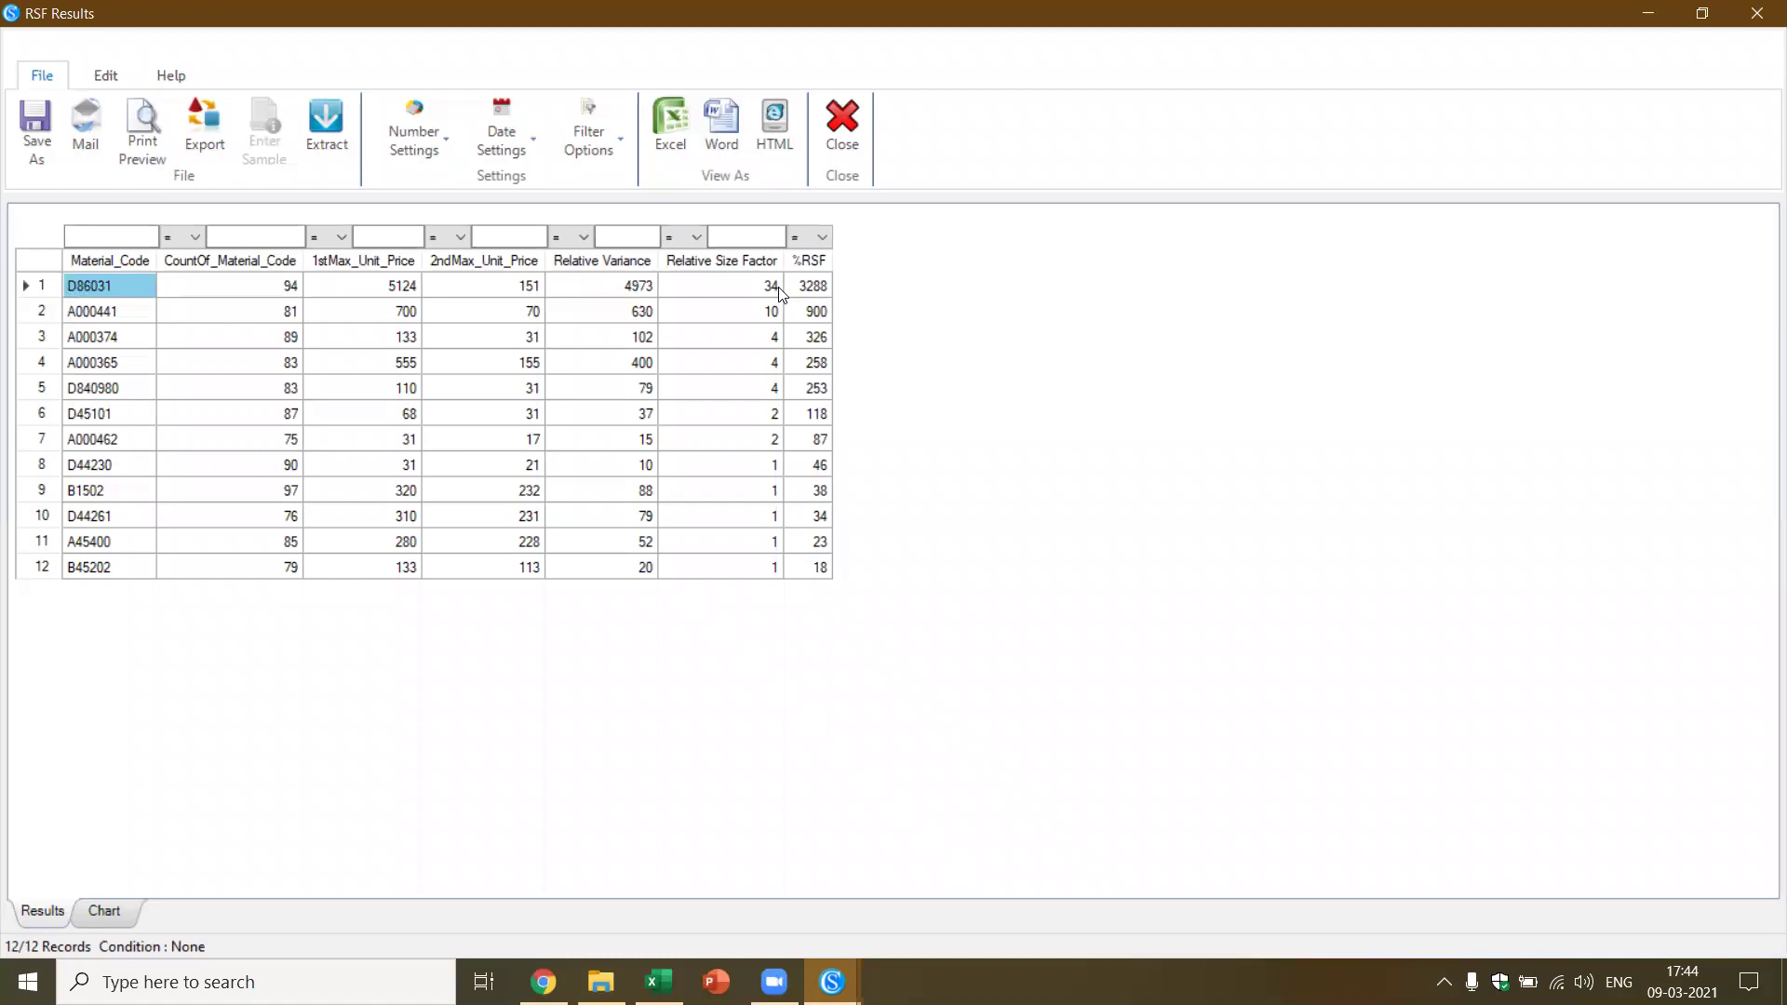
left_click(390, 295)
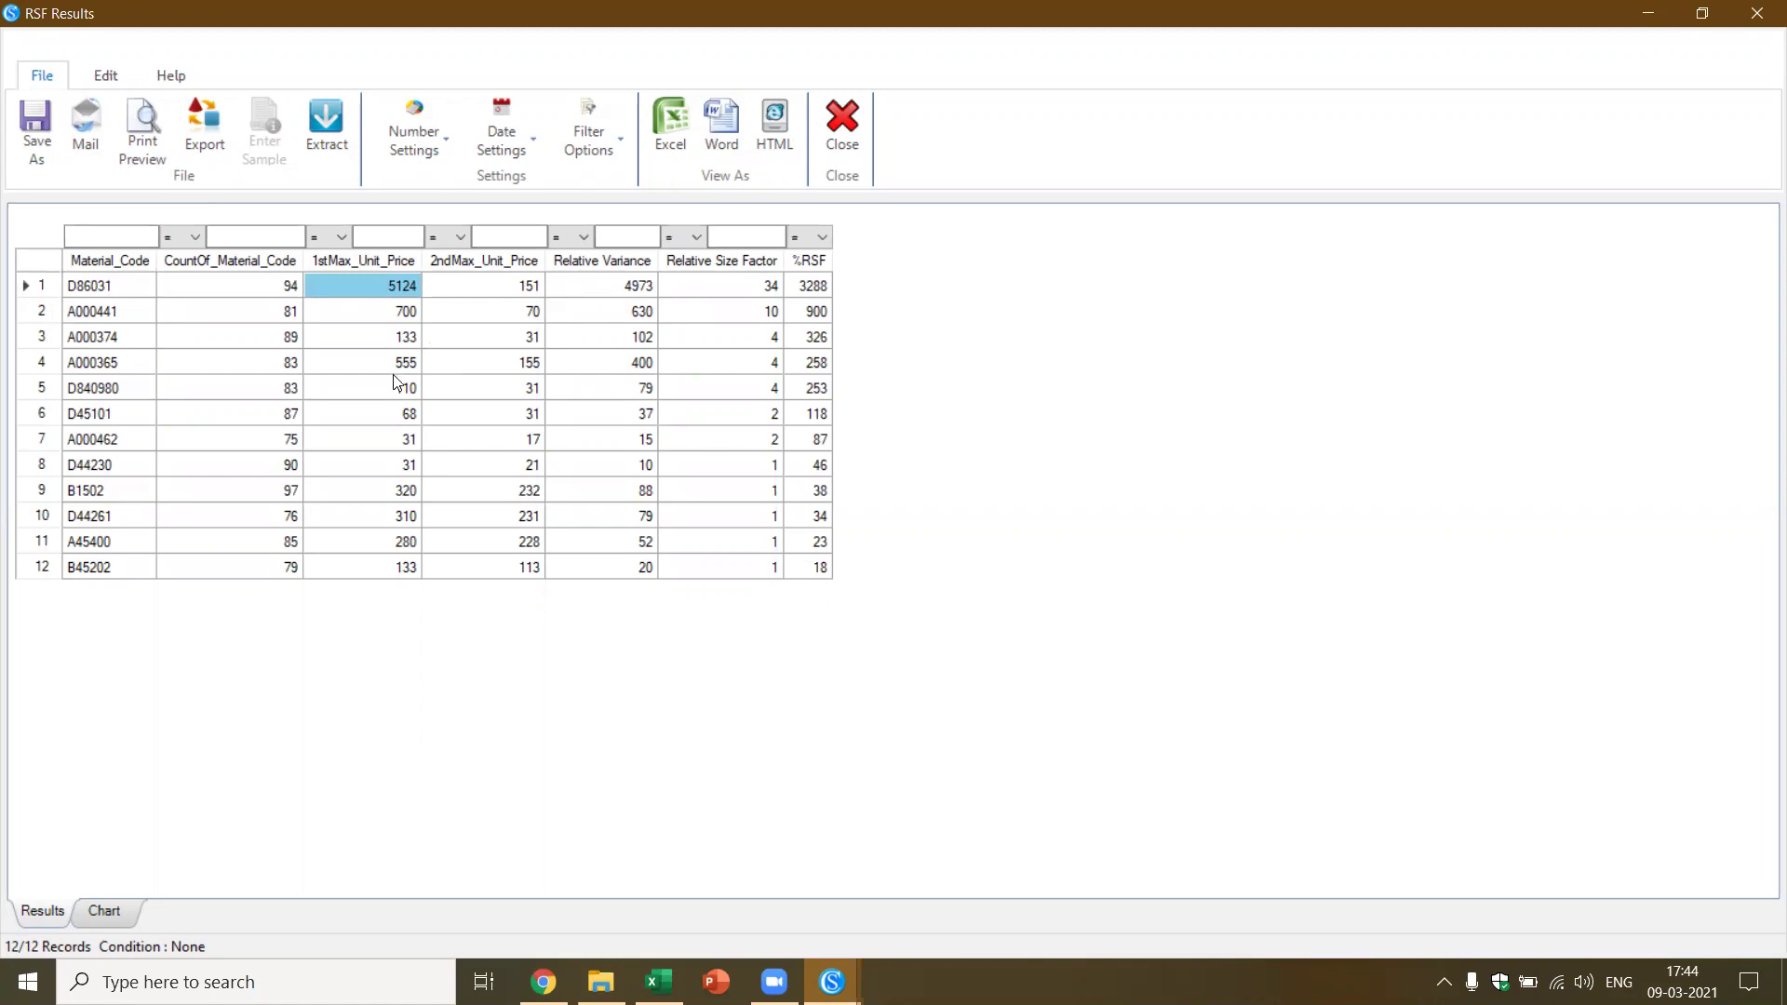
left_click(326, 121)
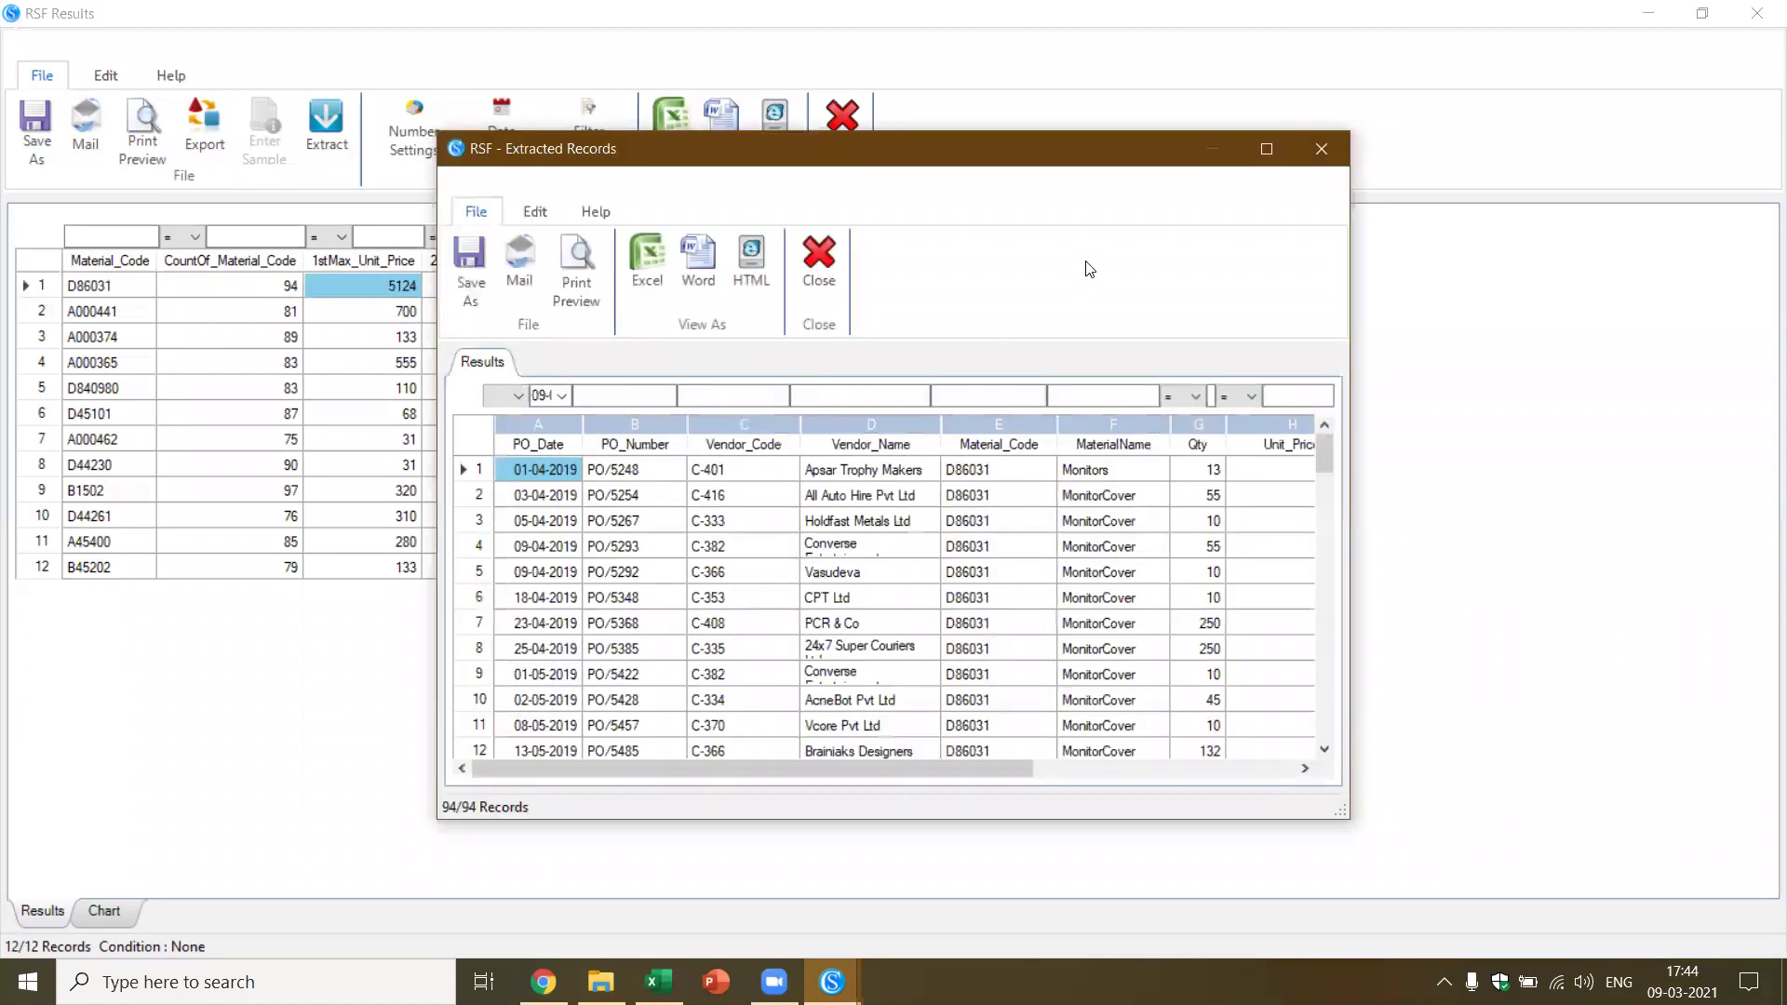
left_click(1266, 148)
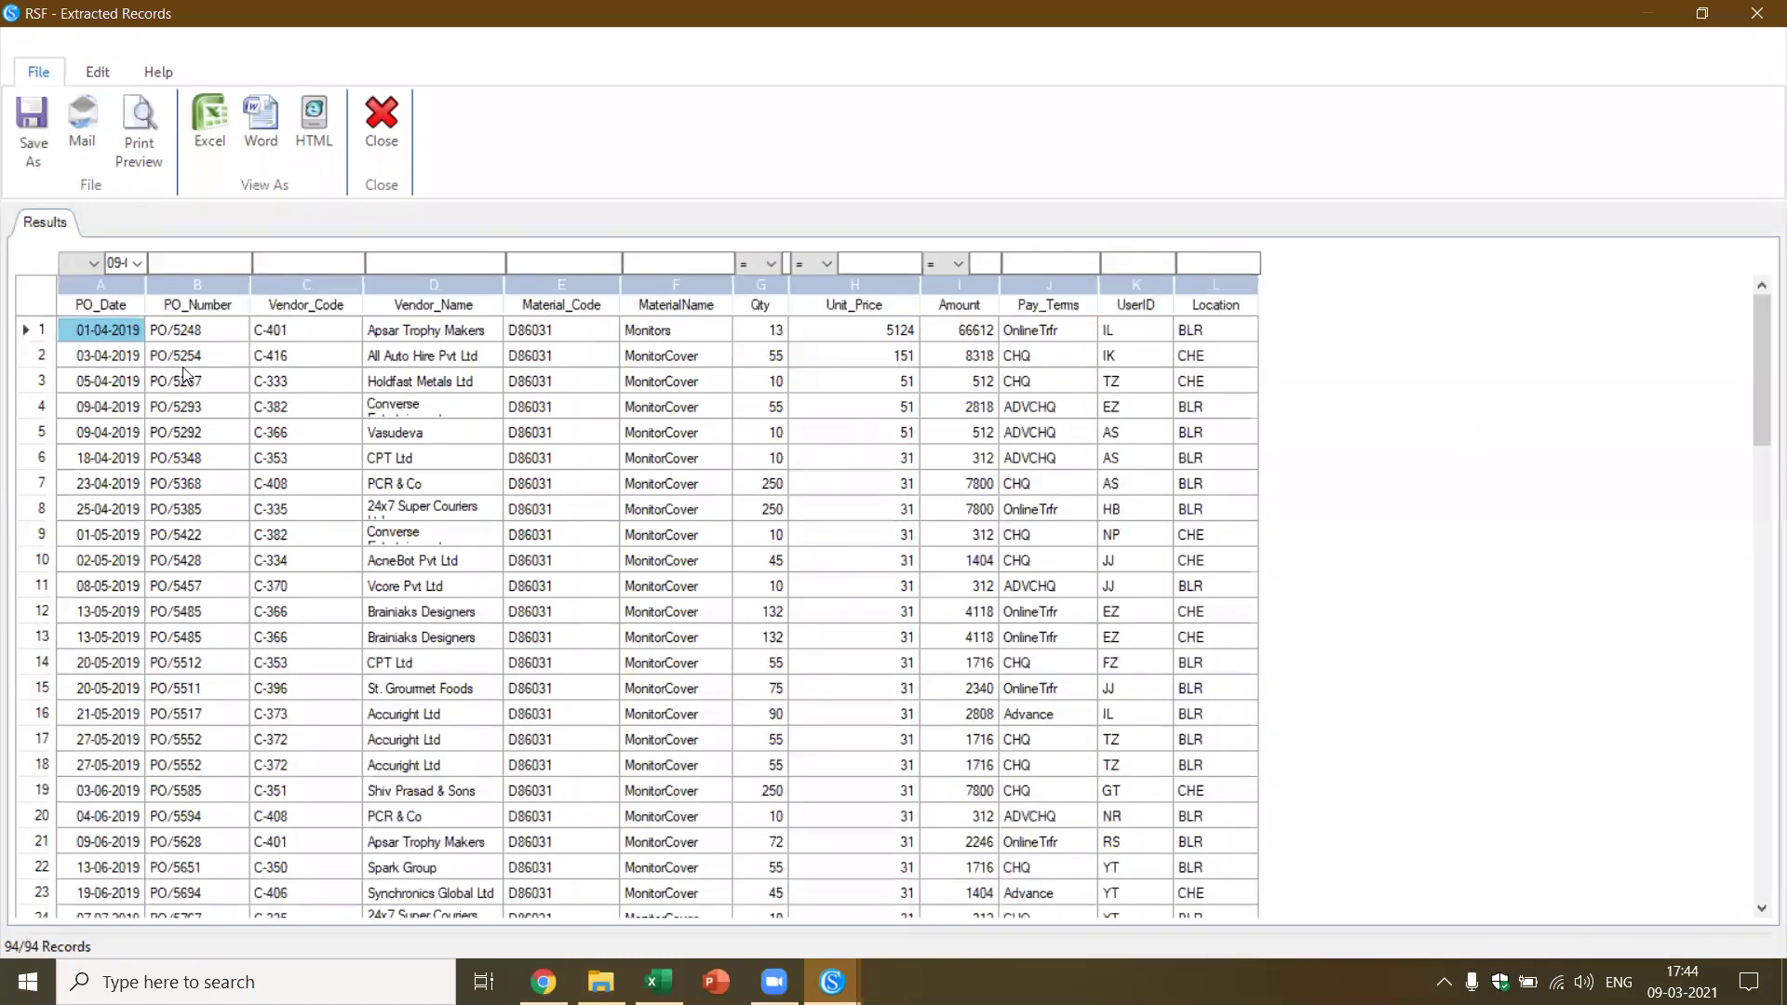
left_click(415, 337)
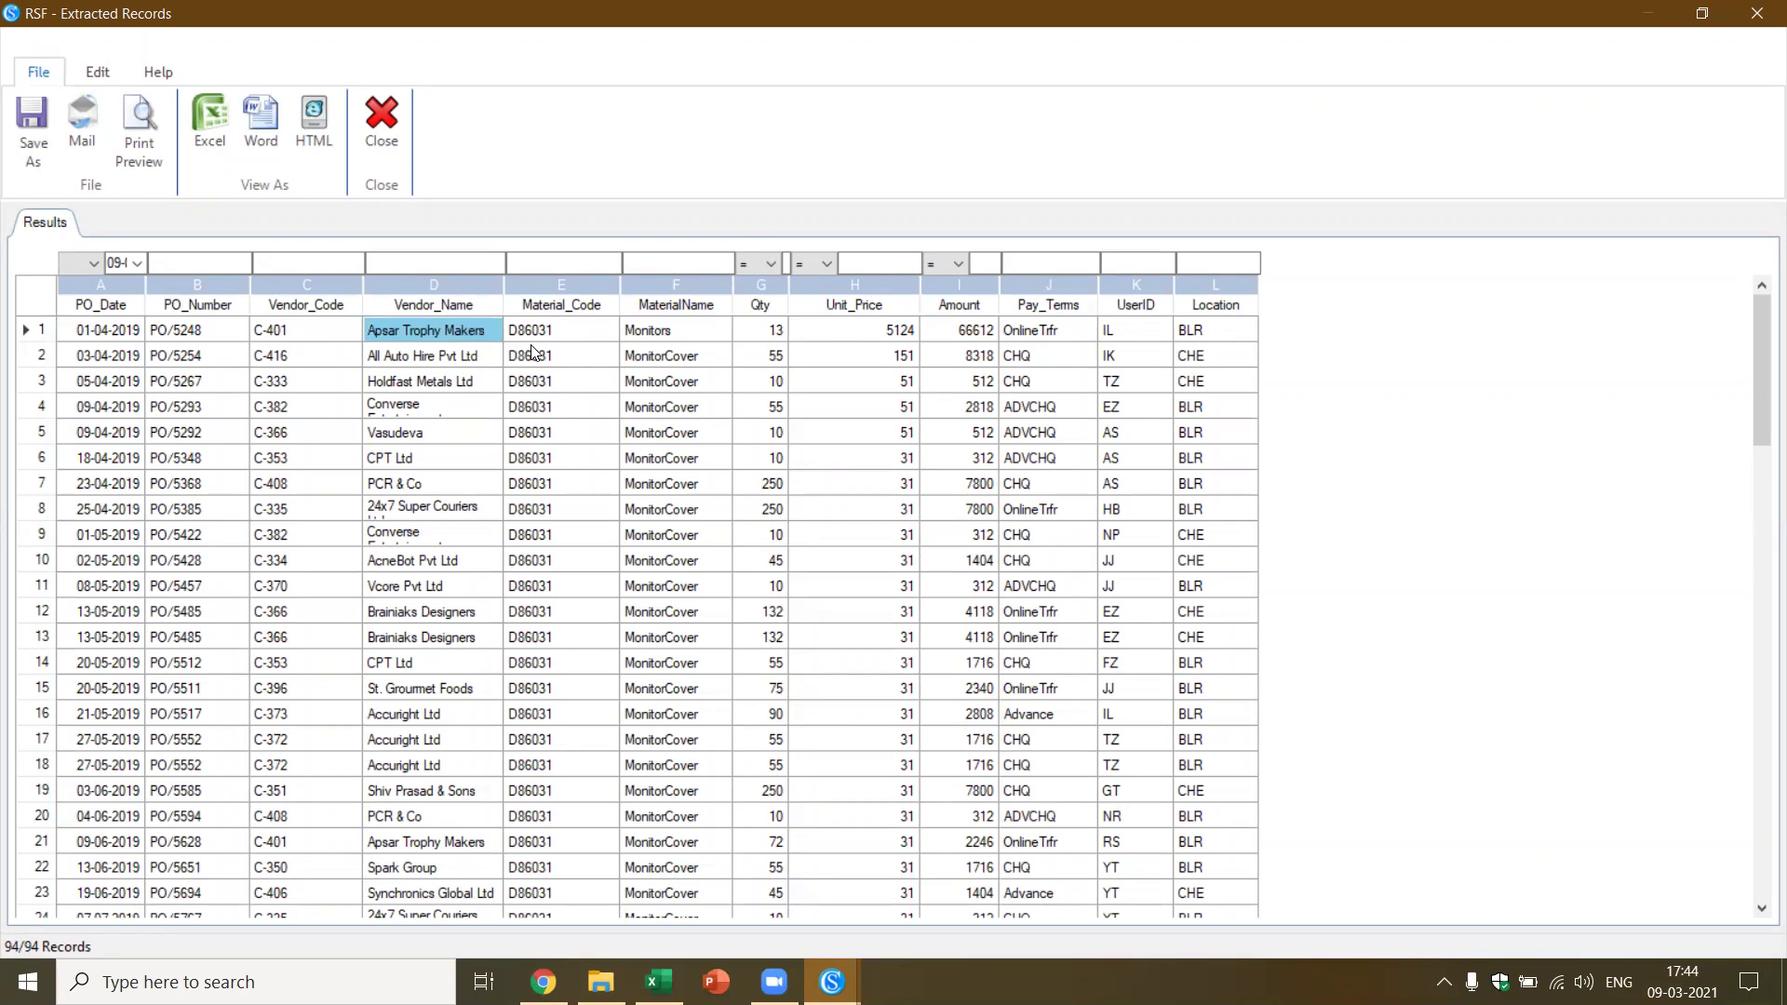
left_click(649, 363)
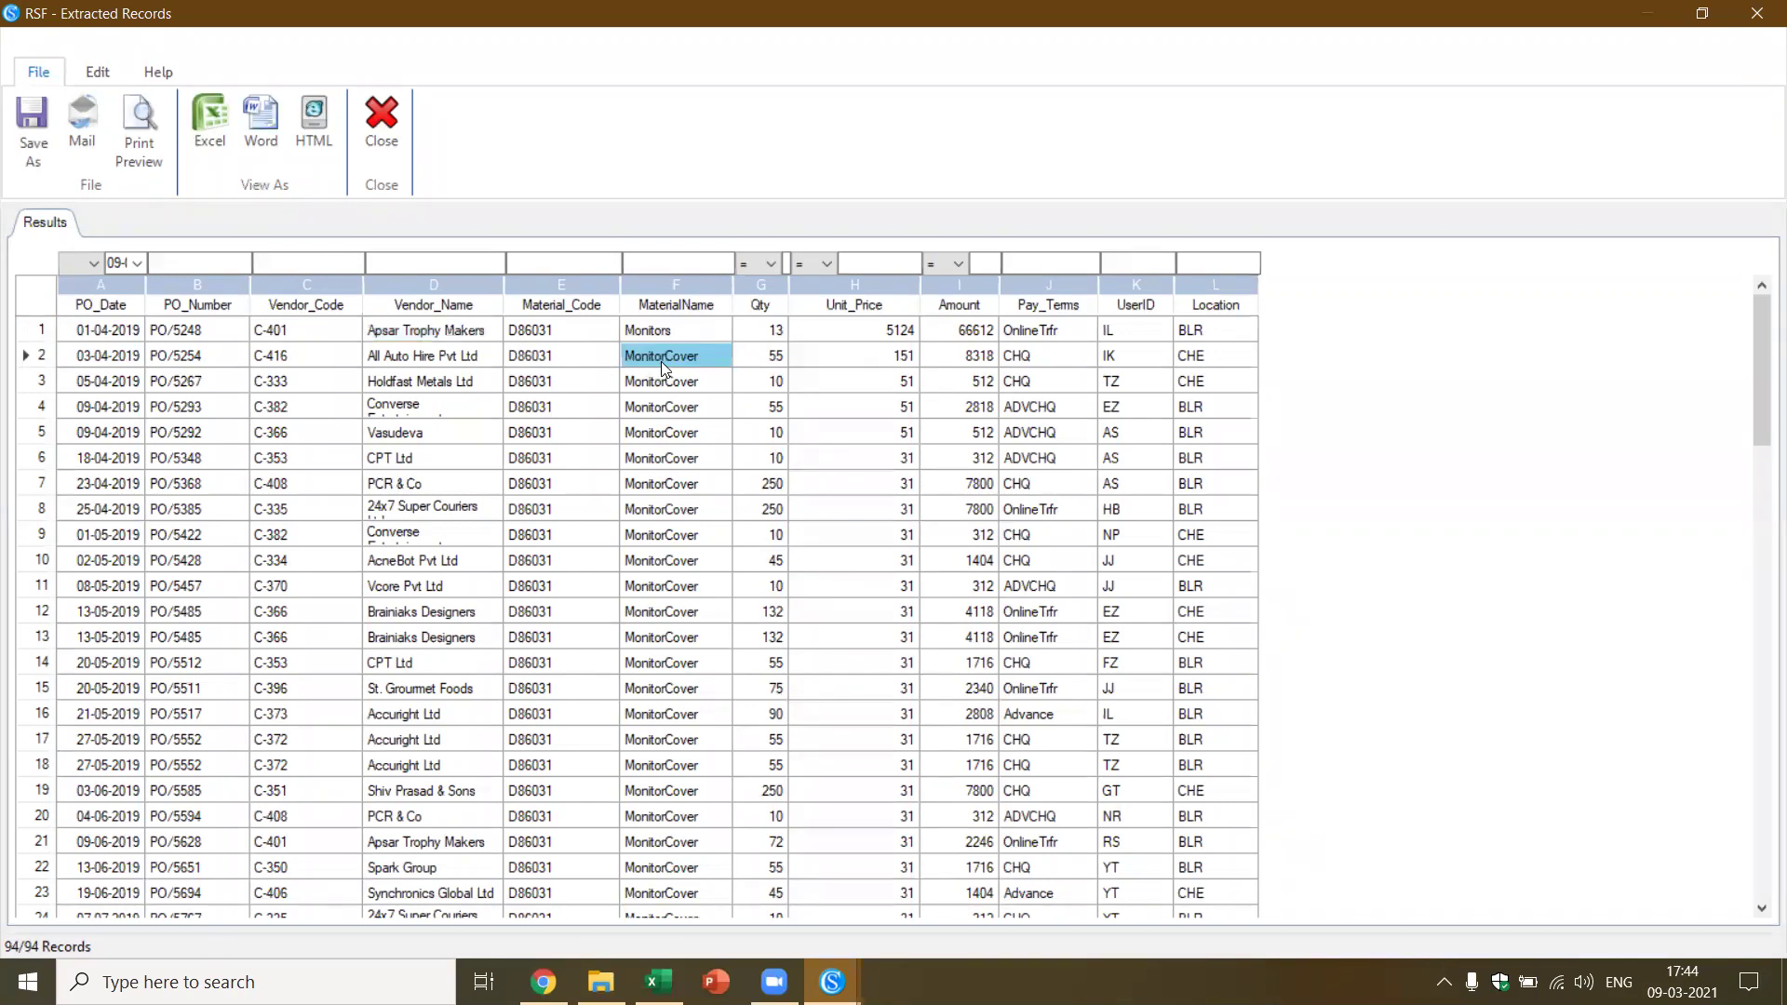
Compare the material names and unit prices of the first extracted D86031 records
left_click(558, 361)
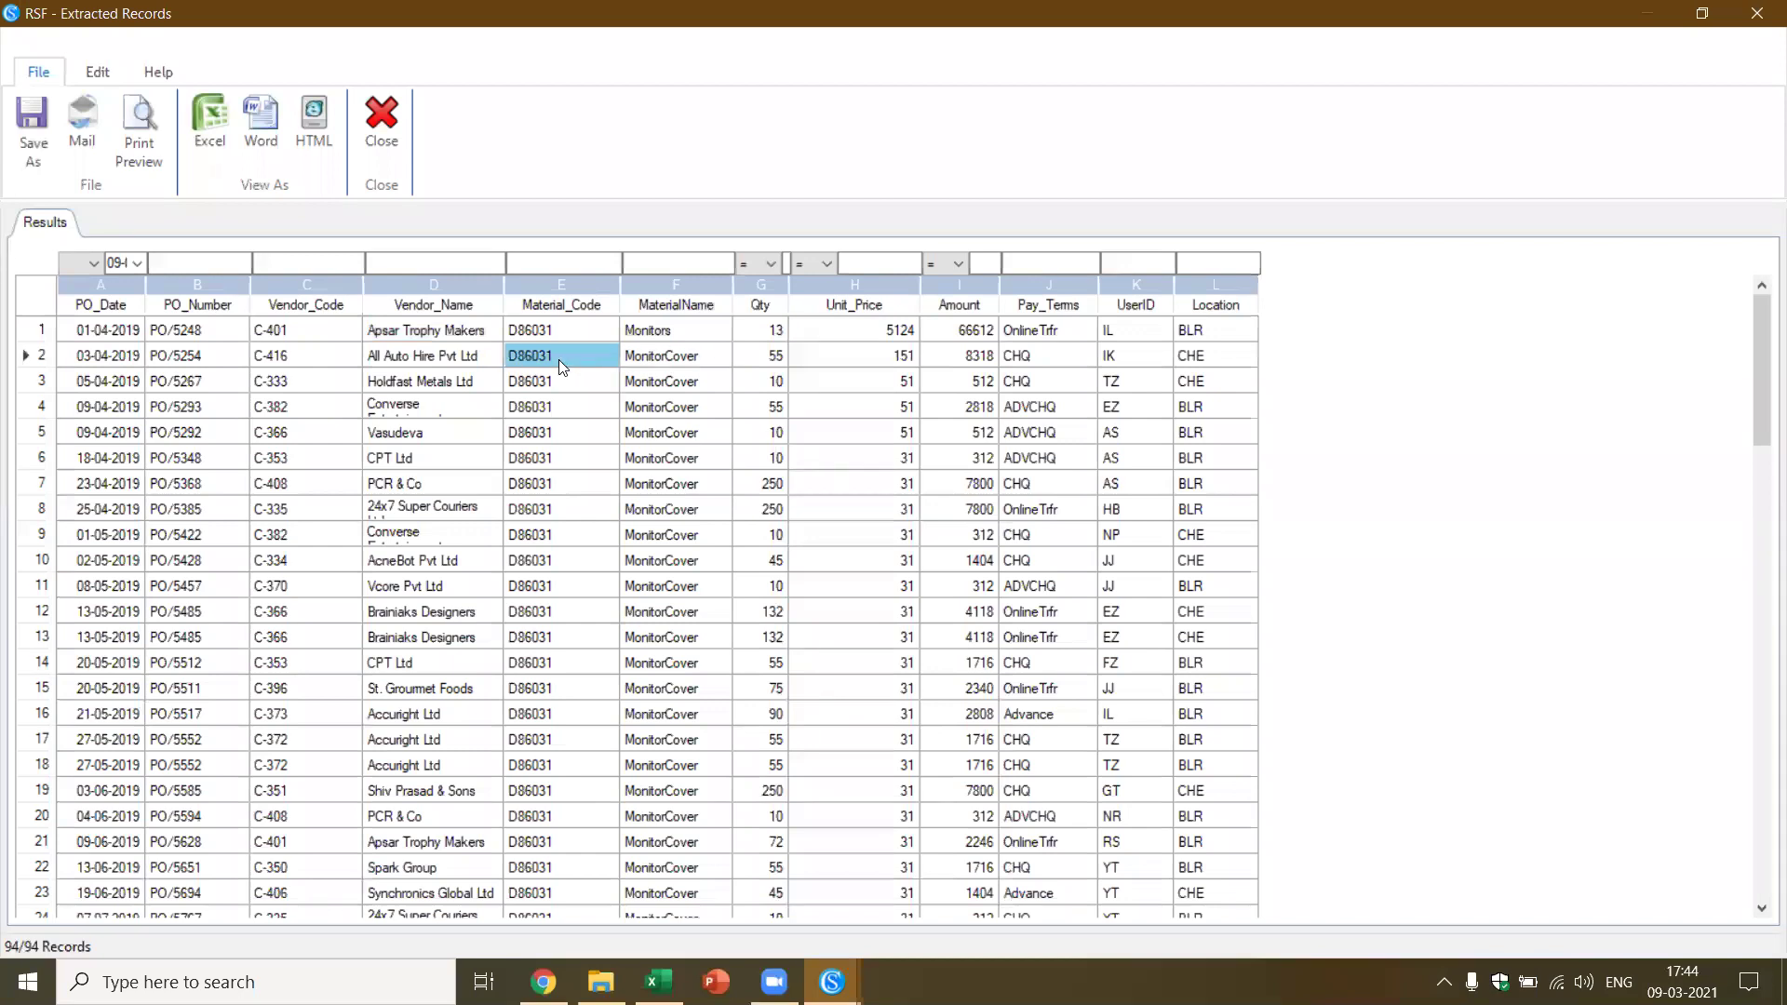
left_click(660, 361)
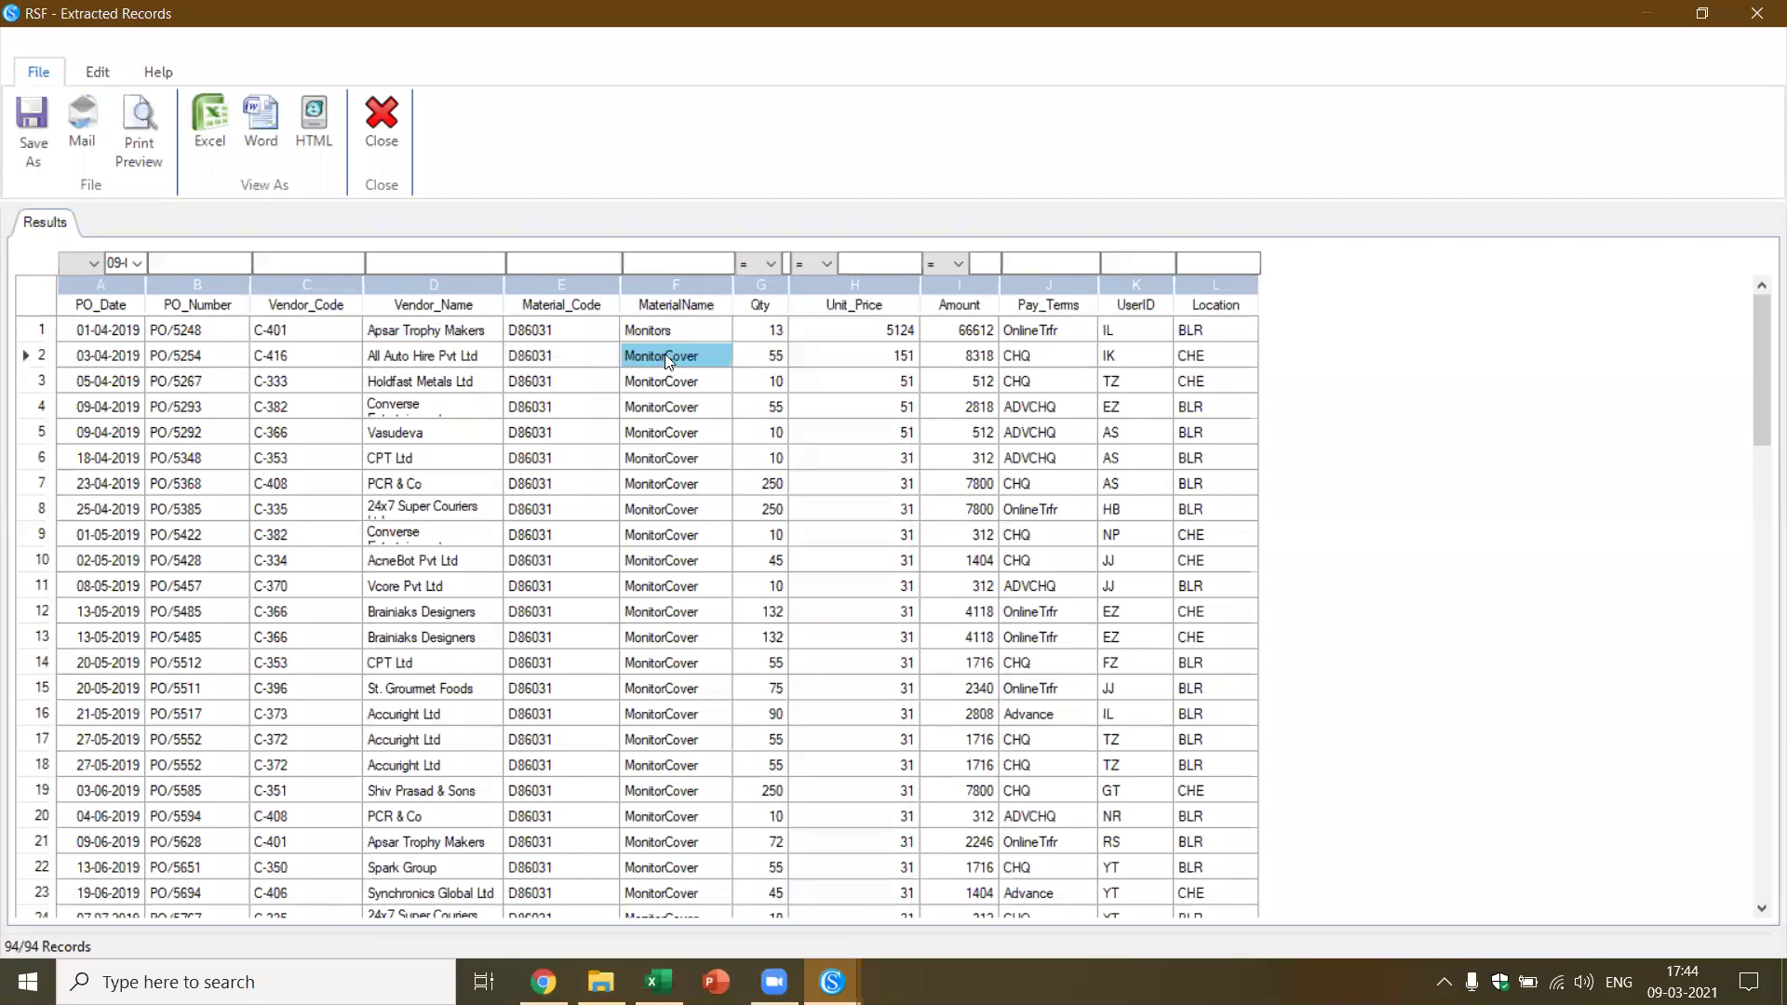
left_click(656, 332)
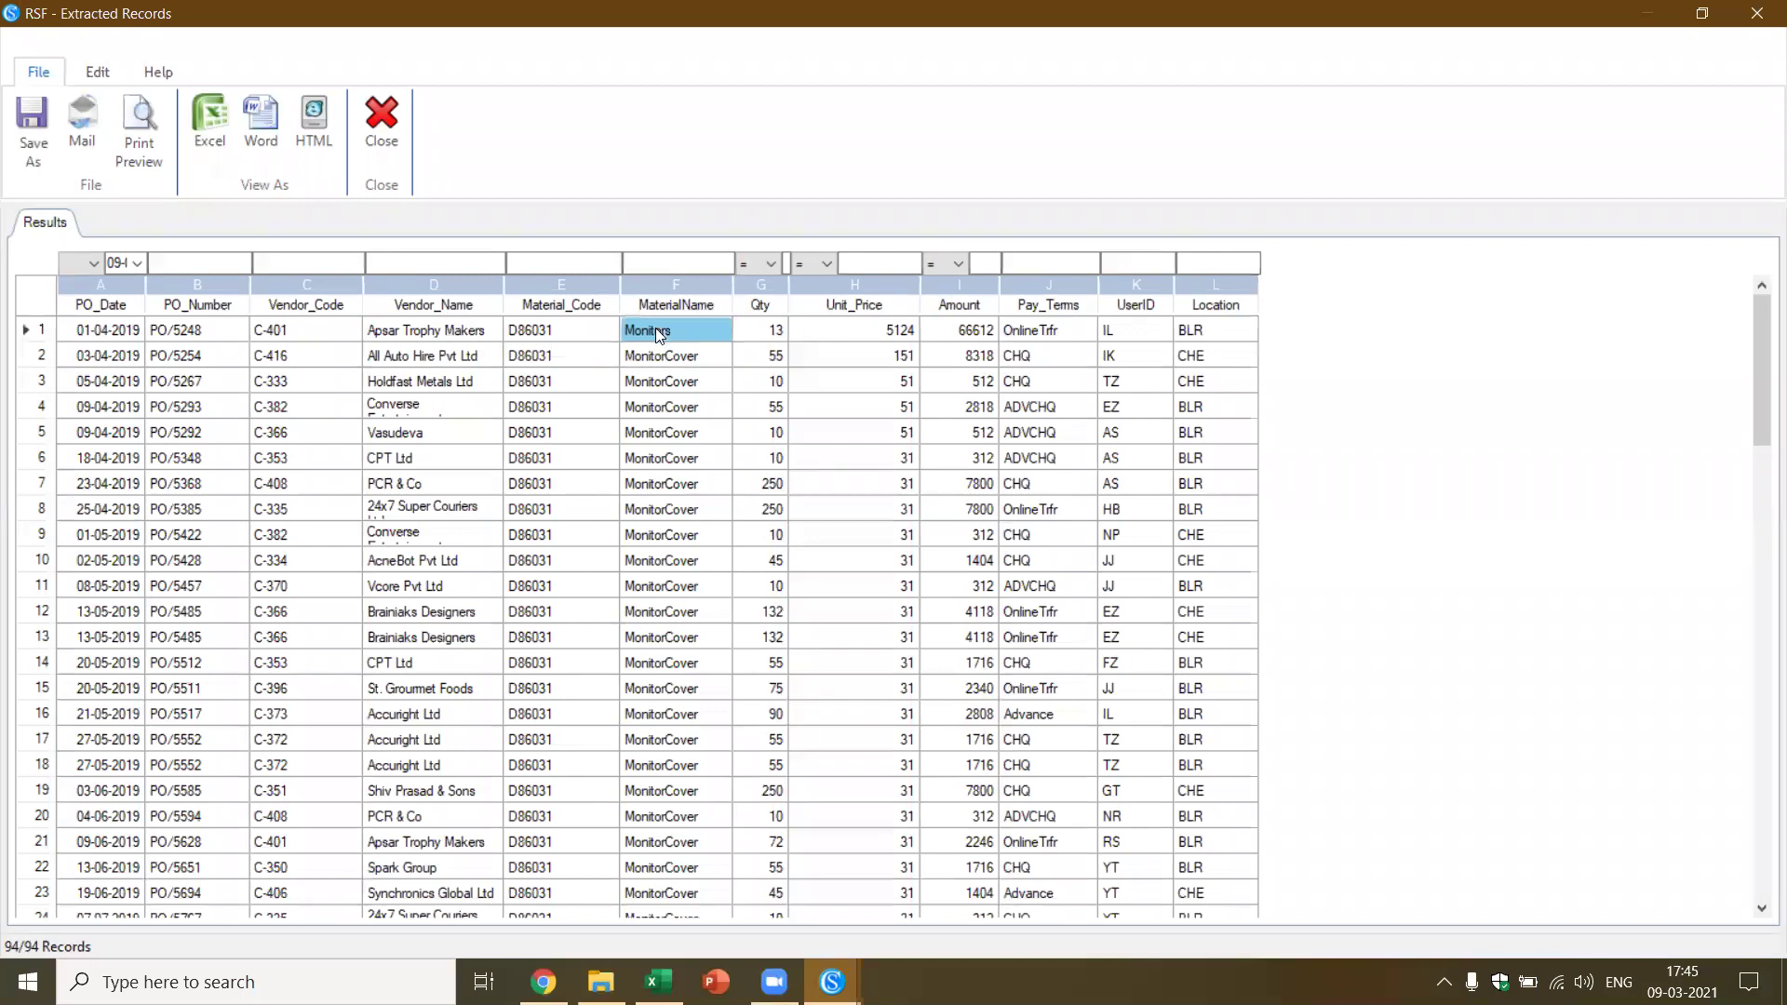
left_click(488, 352)
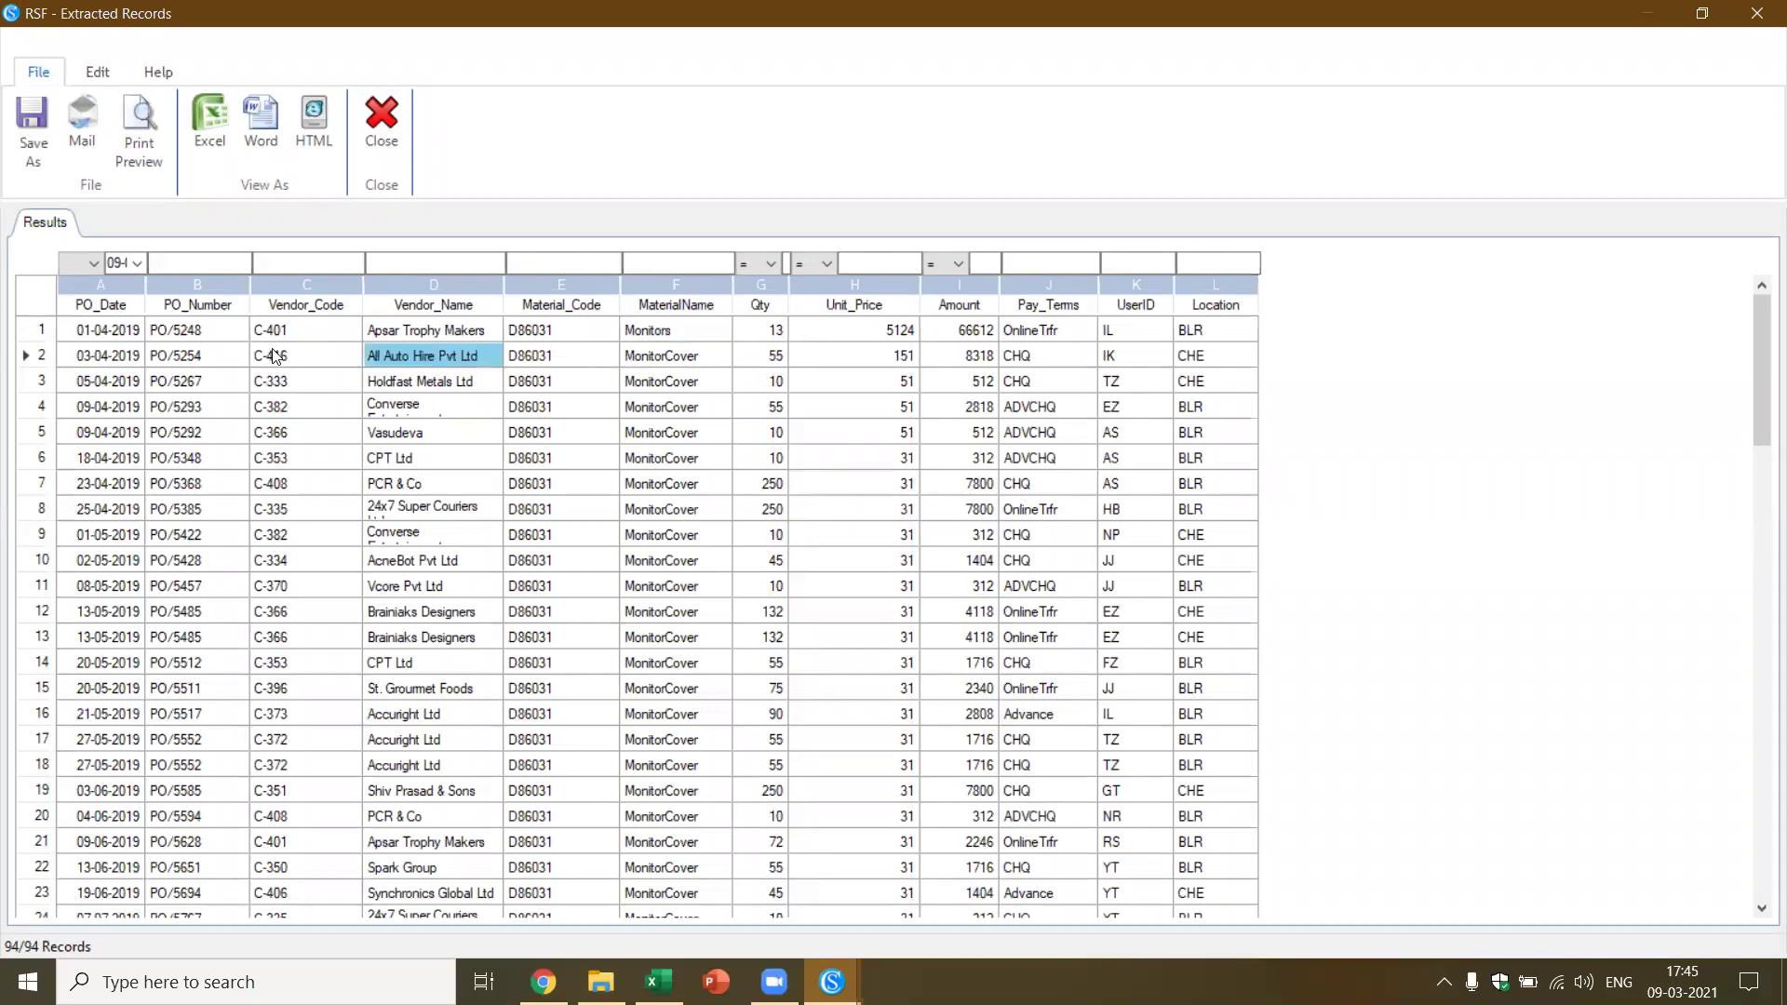
left_click(668, 362)
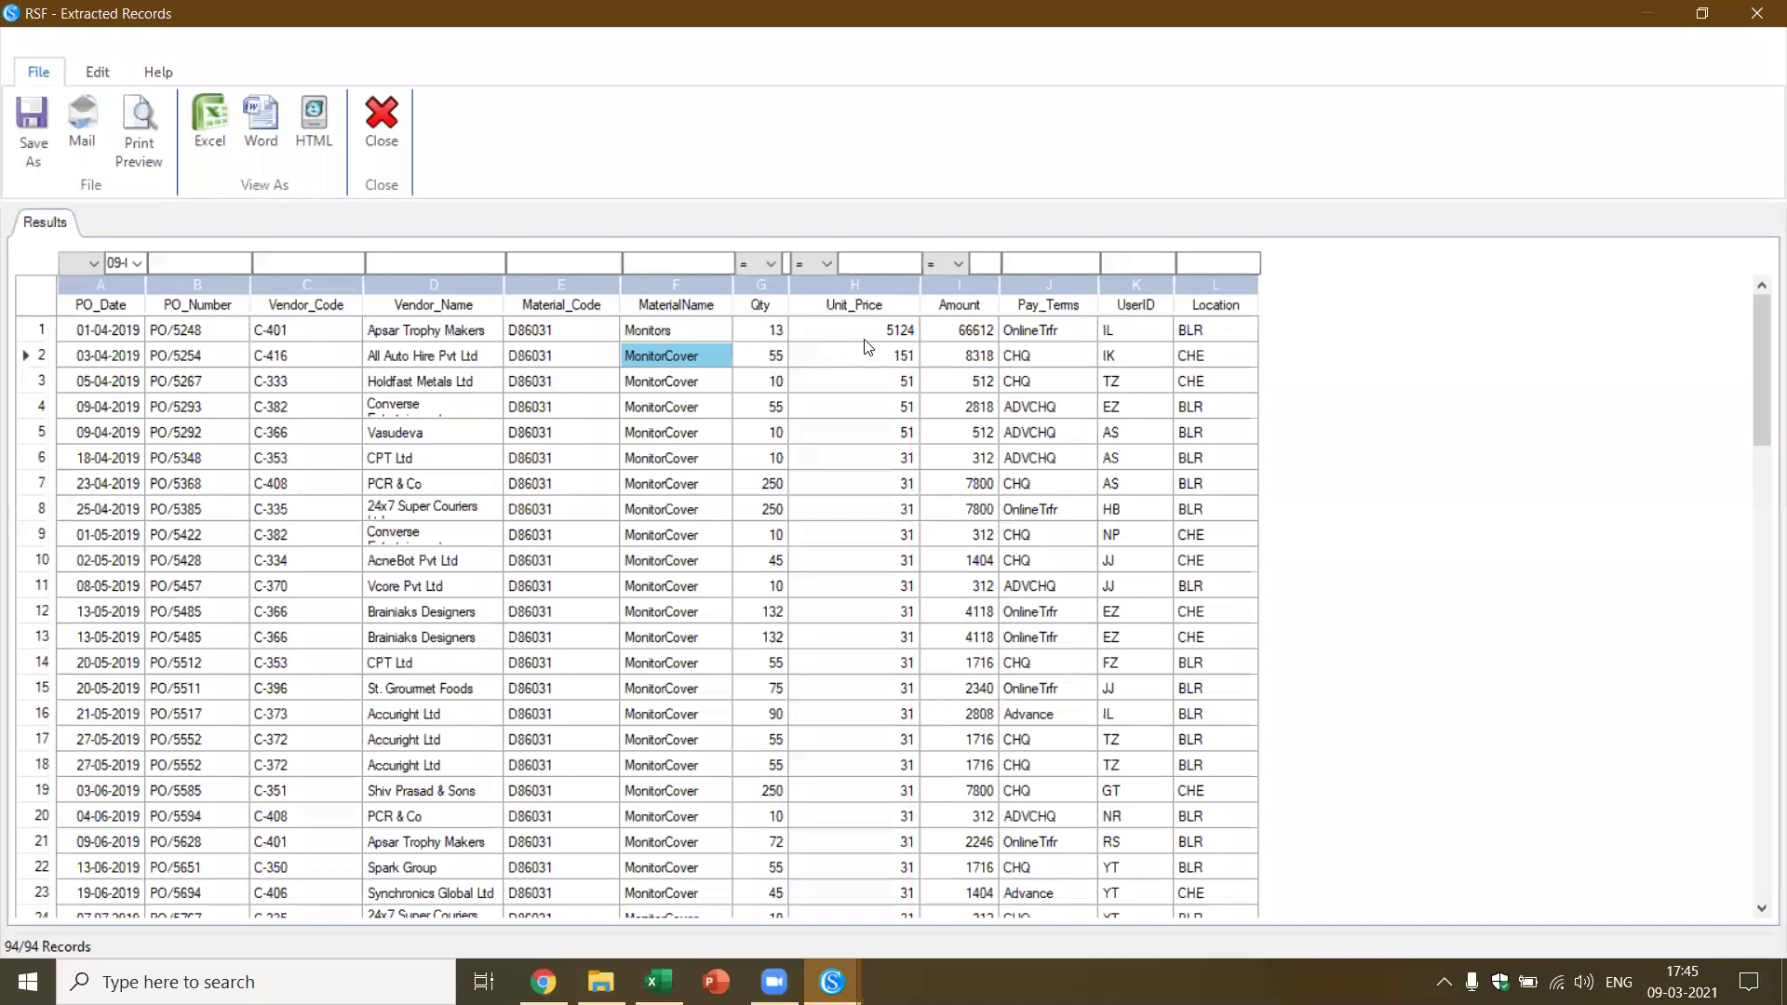
left_click(912, 389)
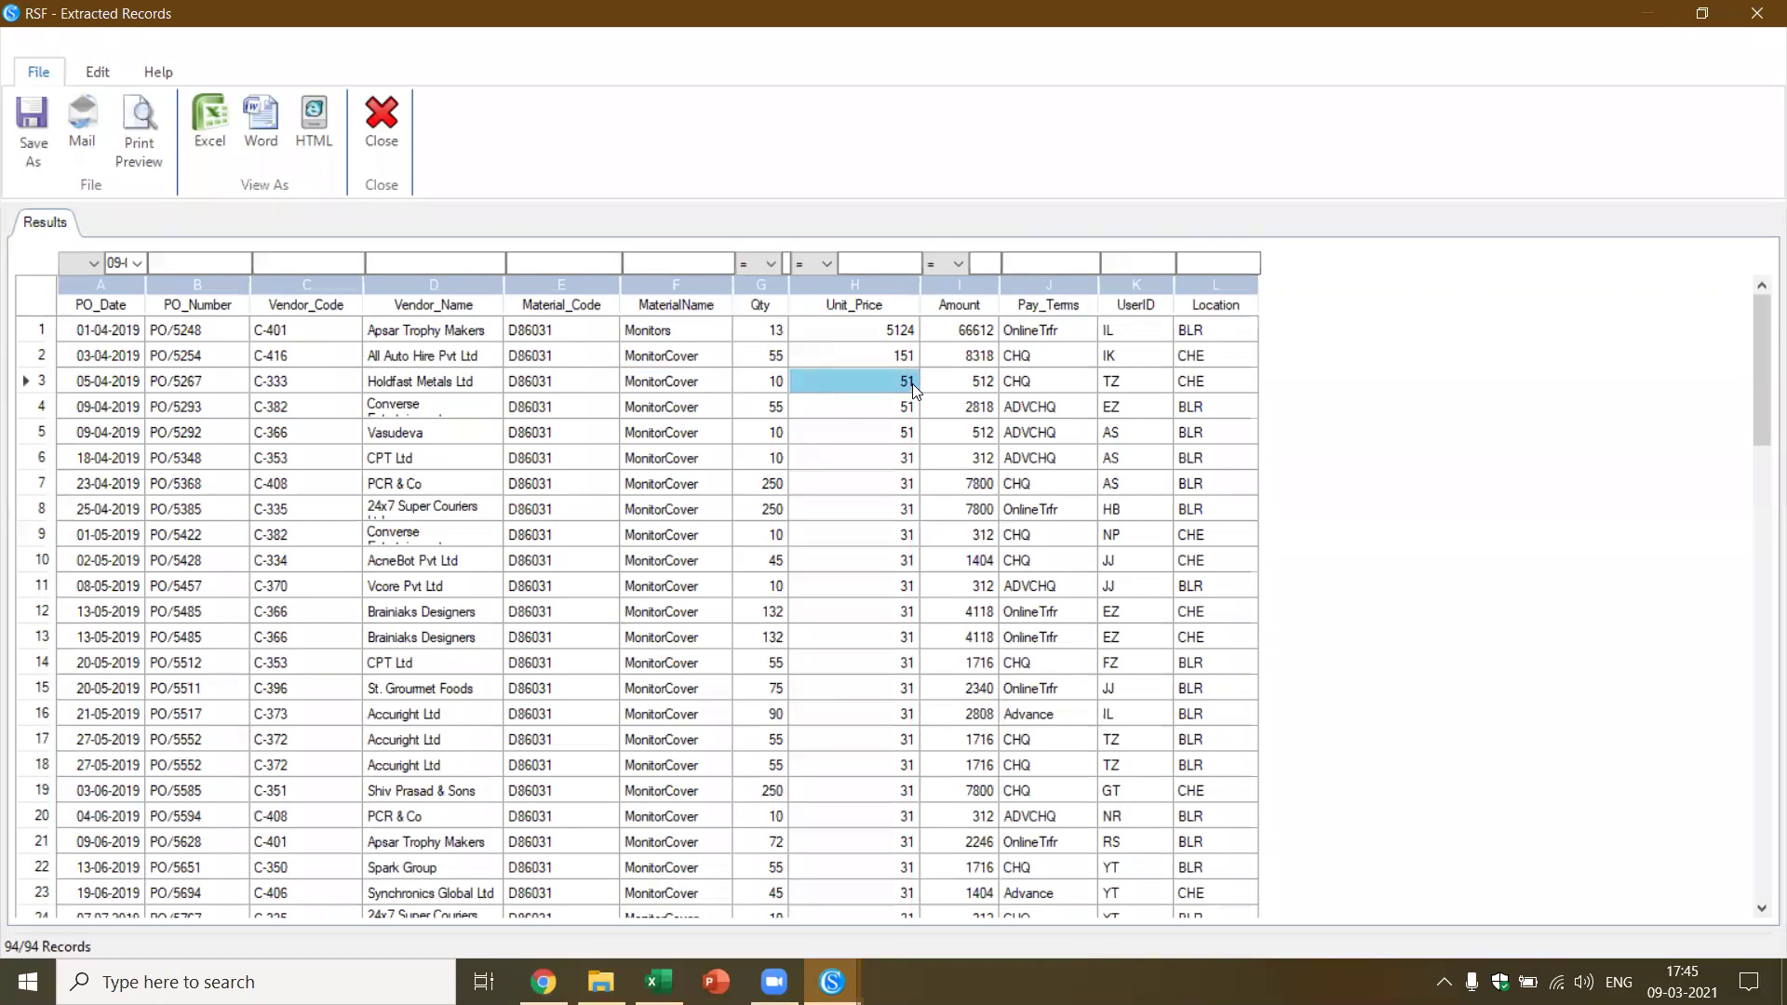
left_click(911, 514)
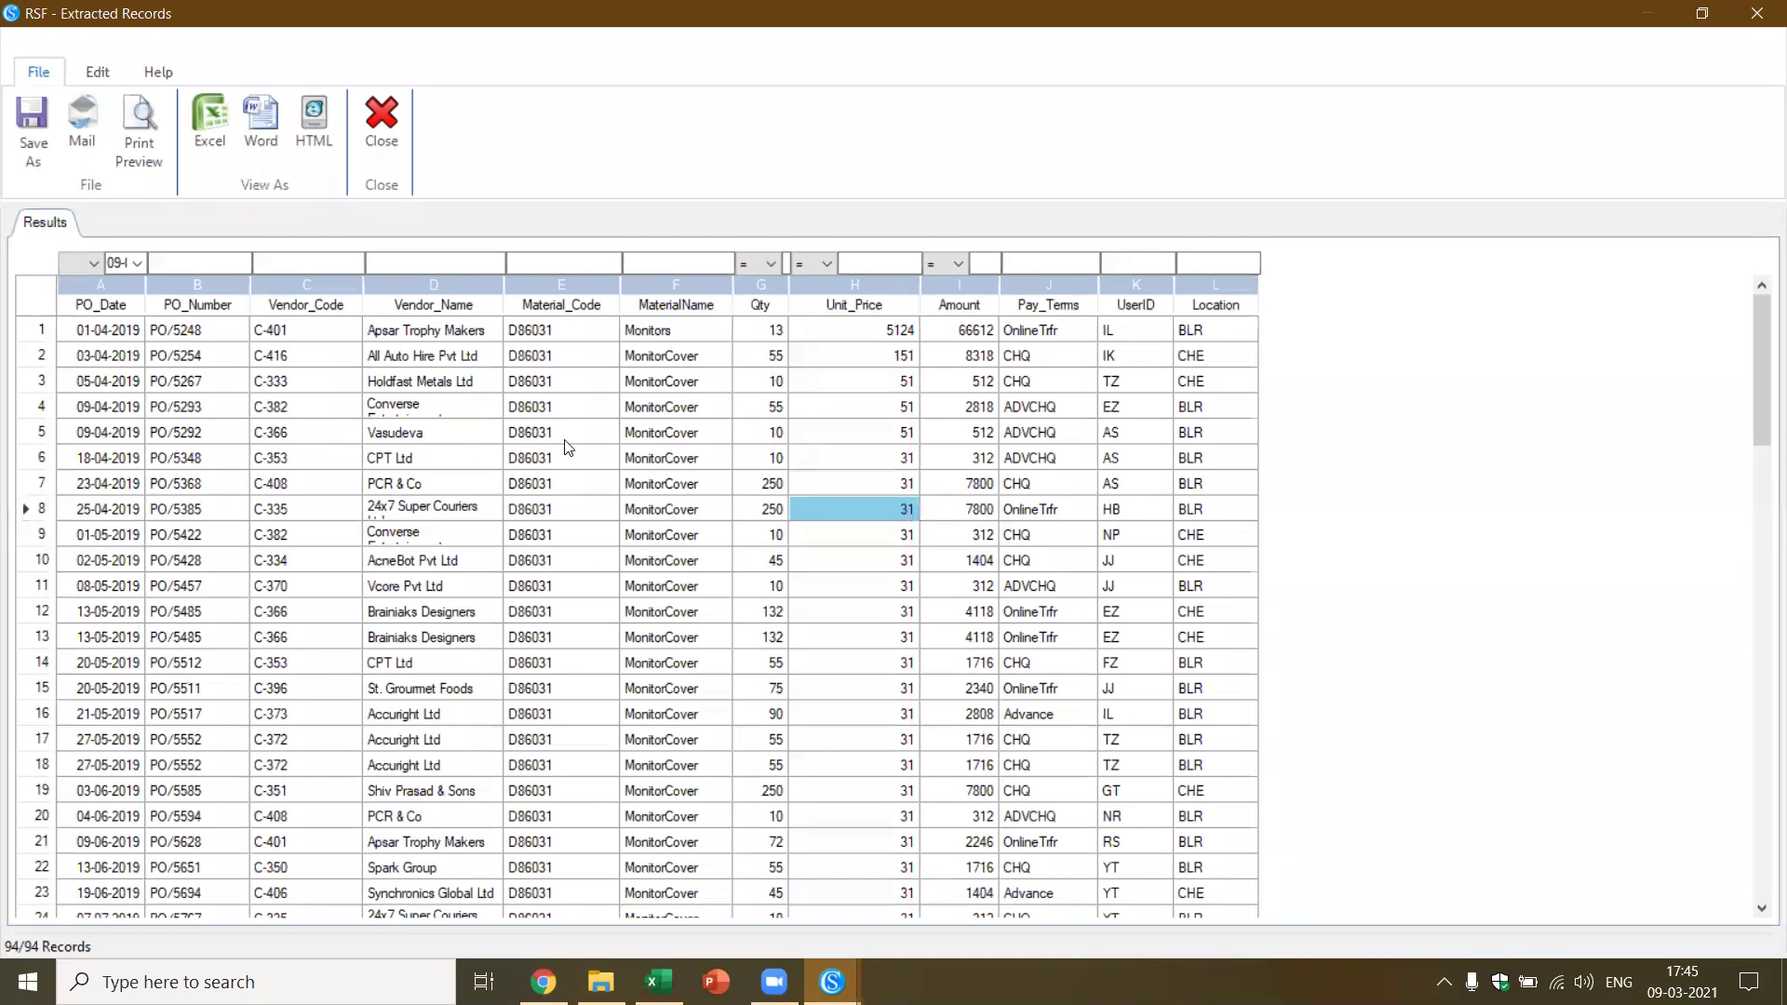
Sort the extracted D86031 records by Unit_Price in descending order
left_click(874, 305)
left_click(873, 306)
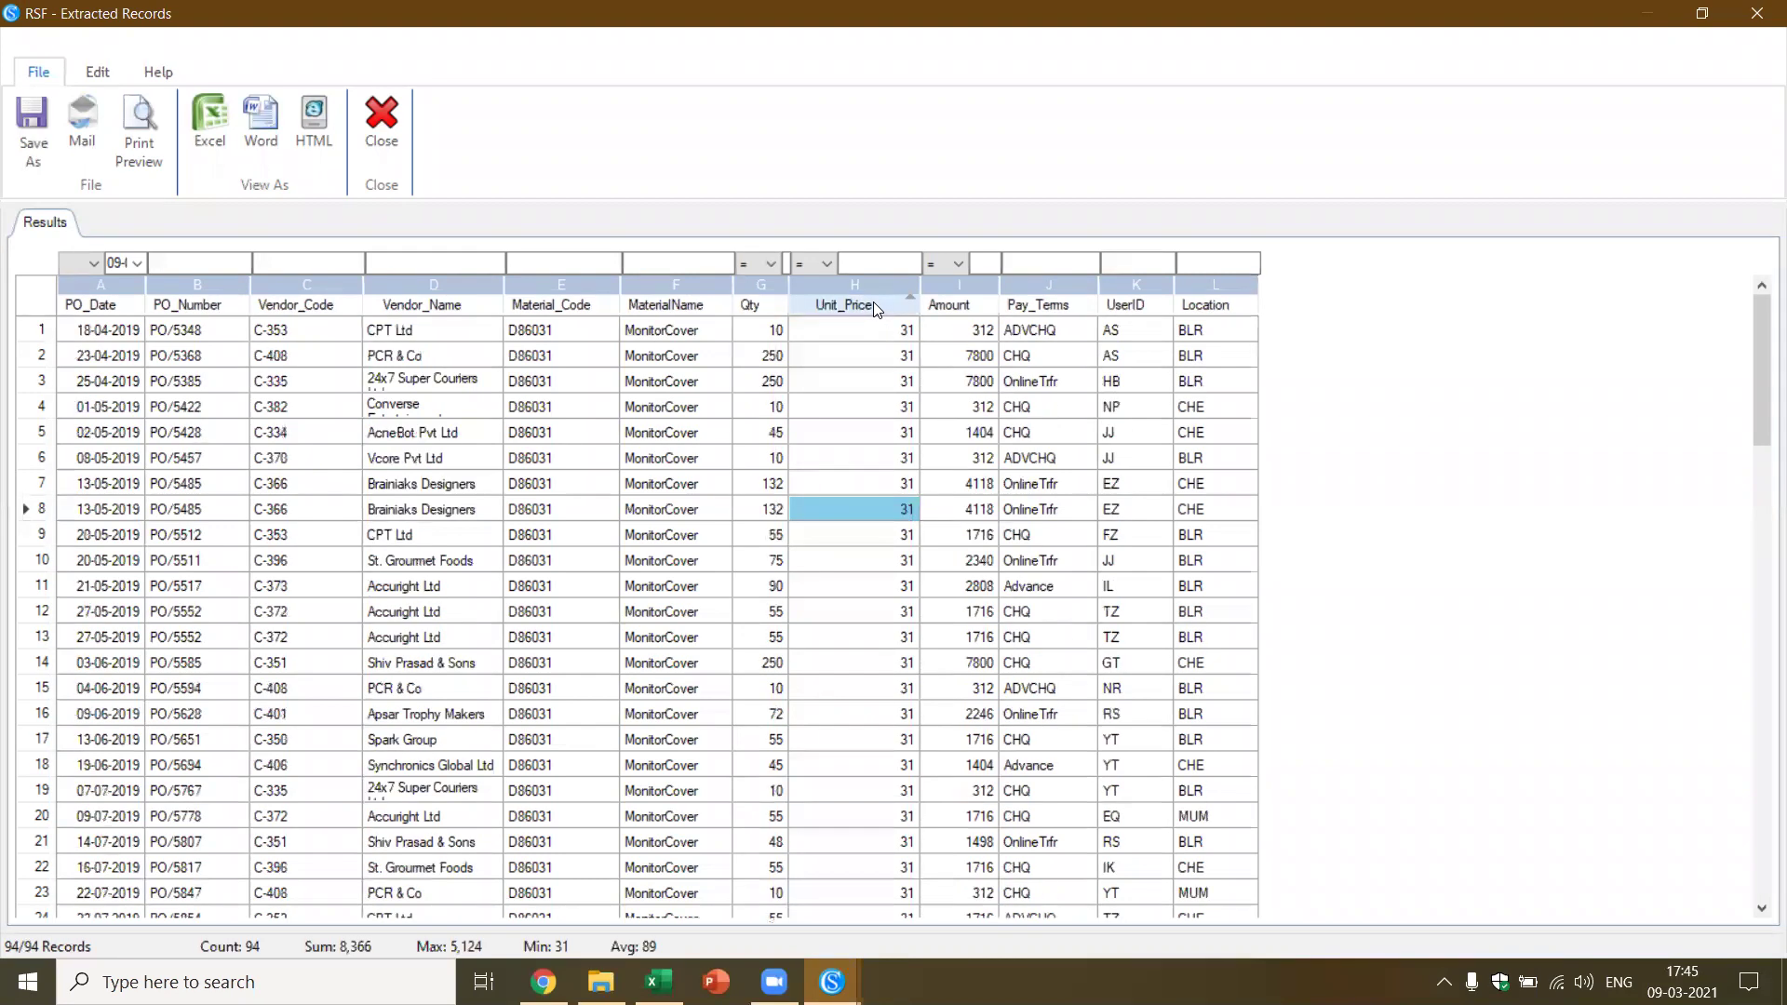
scroll(858, 600, "down", 3)
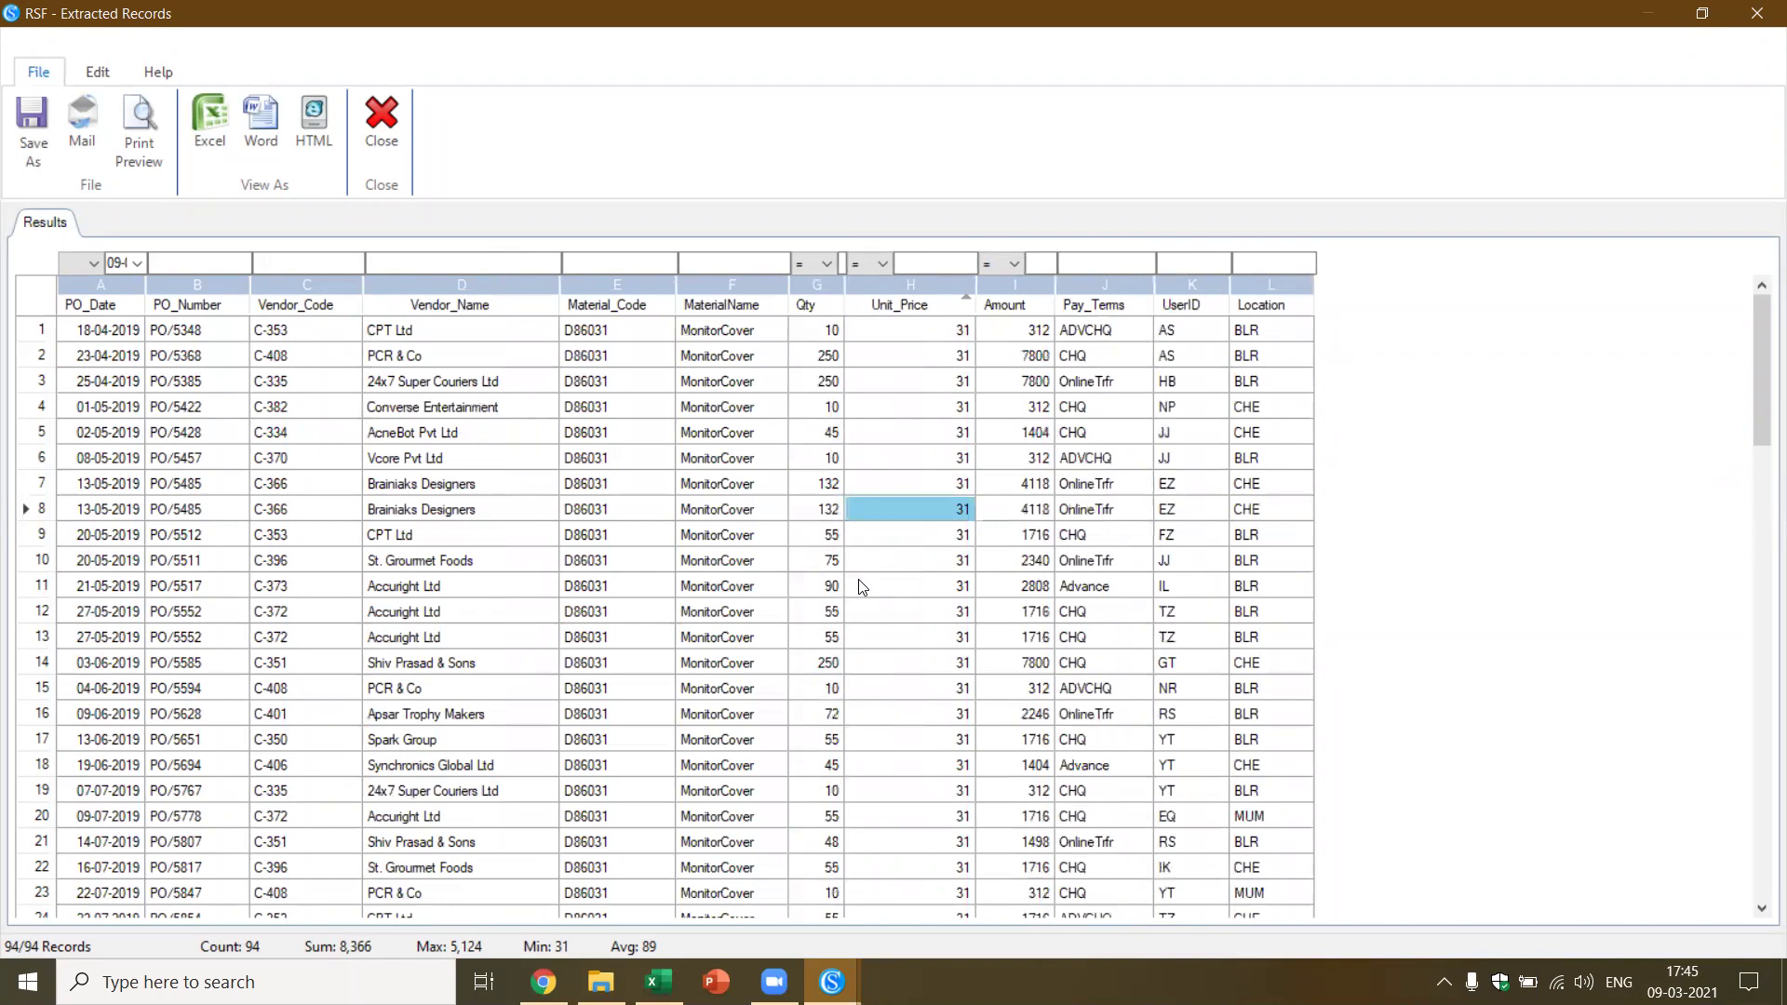
left_click(922, 296)
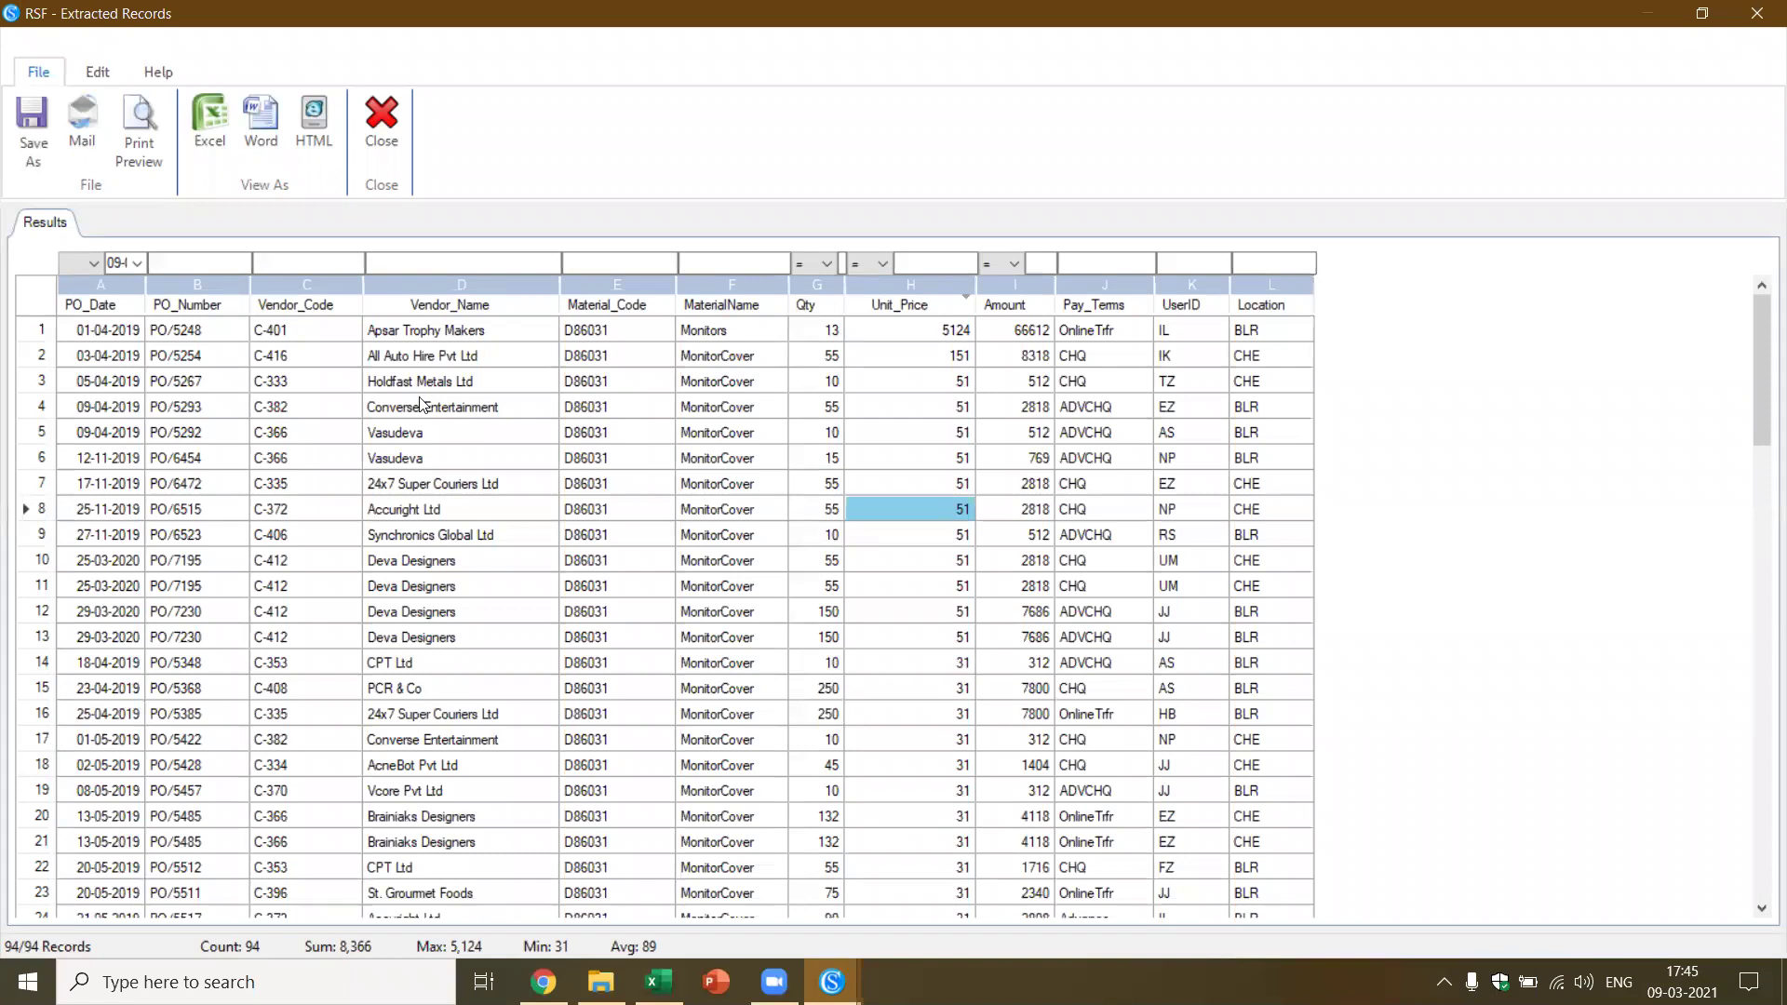
Close the extracted records, inspect the highest unit price of material A000441 in the RSF results, and close them
left_click(385, 130)
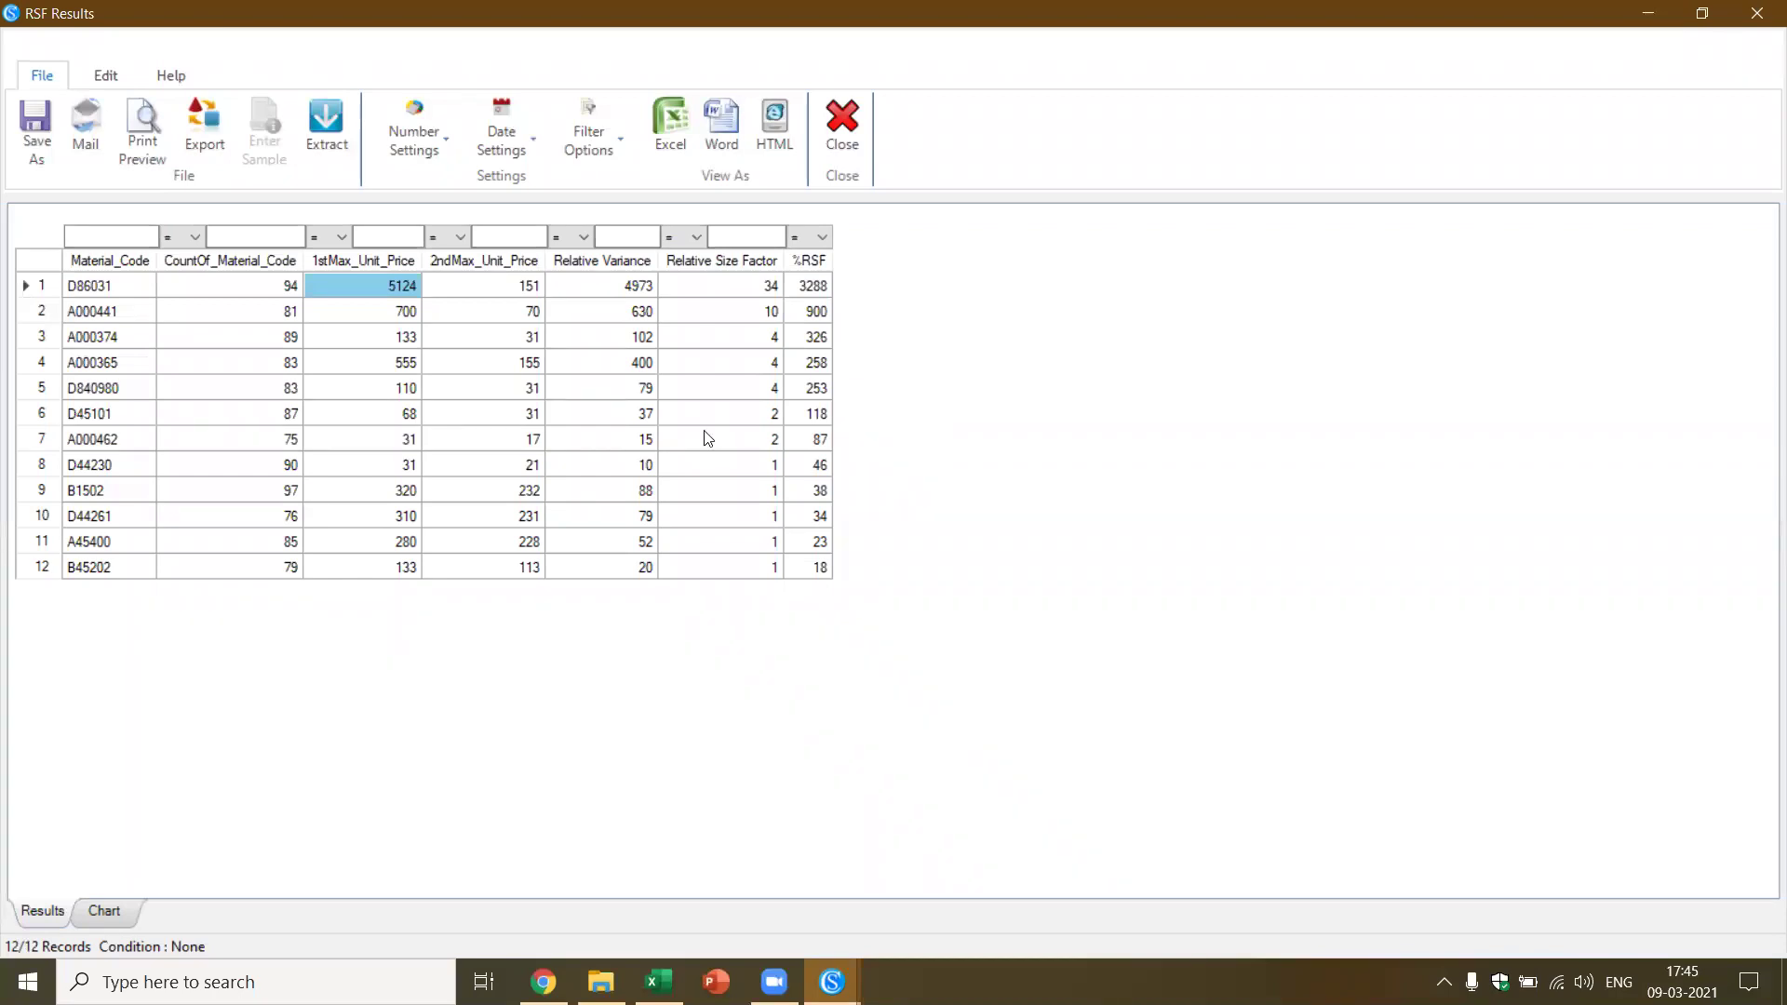
left_click(386, 319)
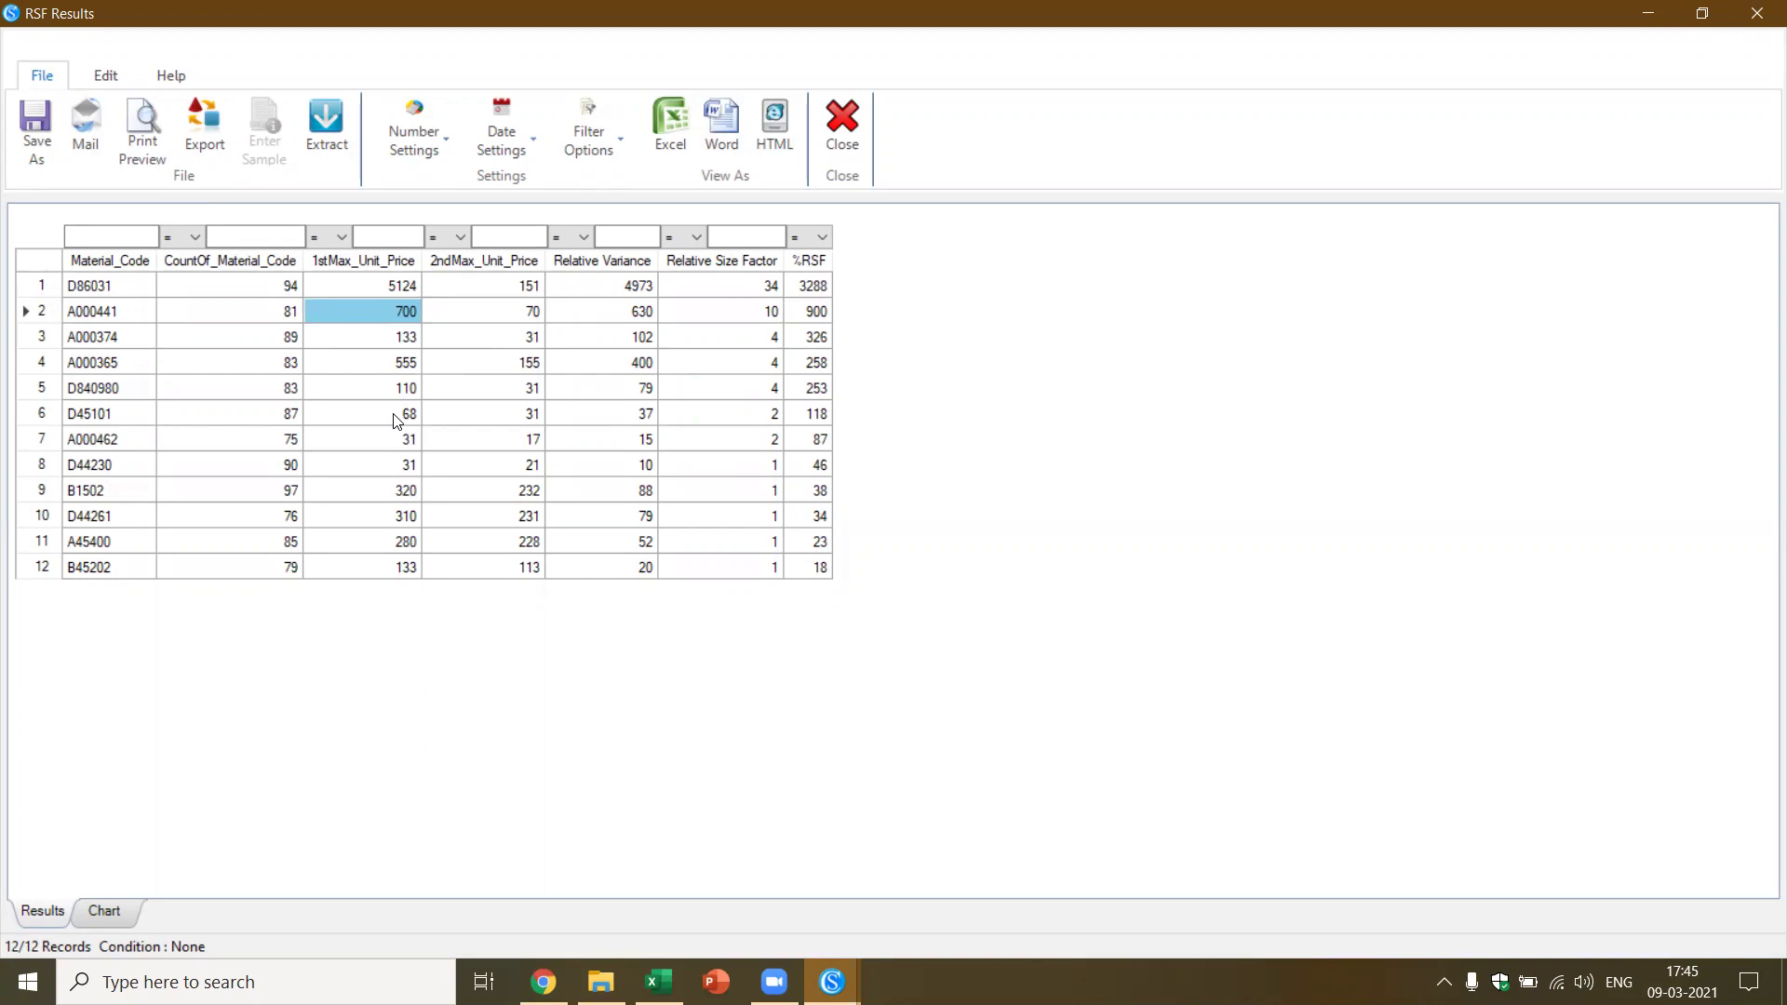
left_click(847, 149)
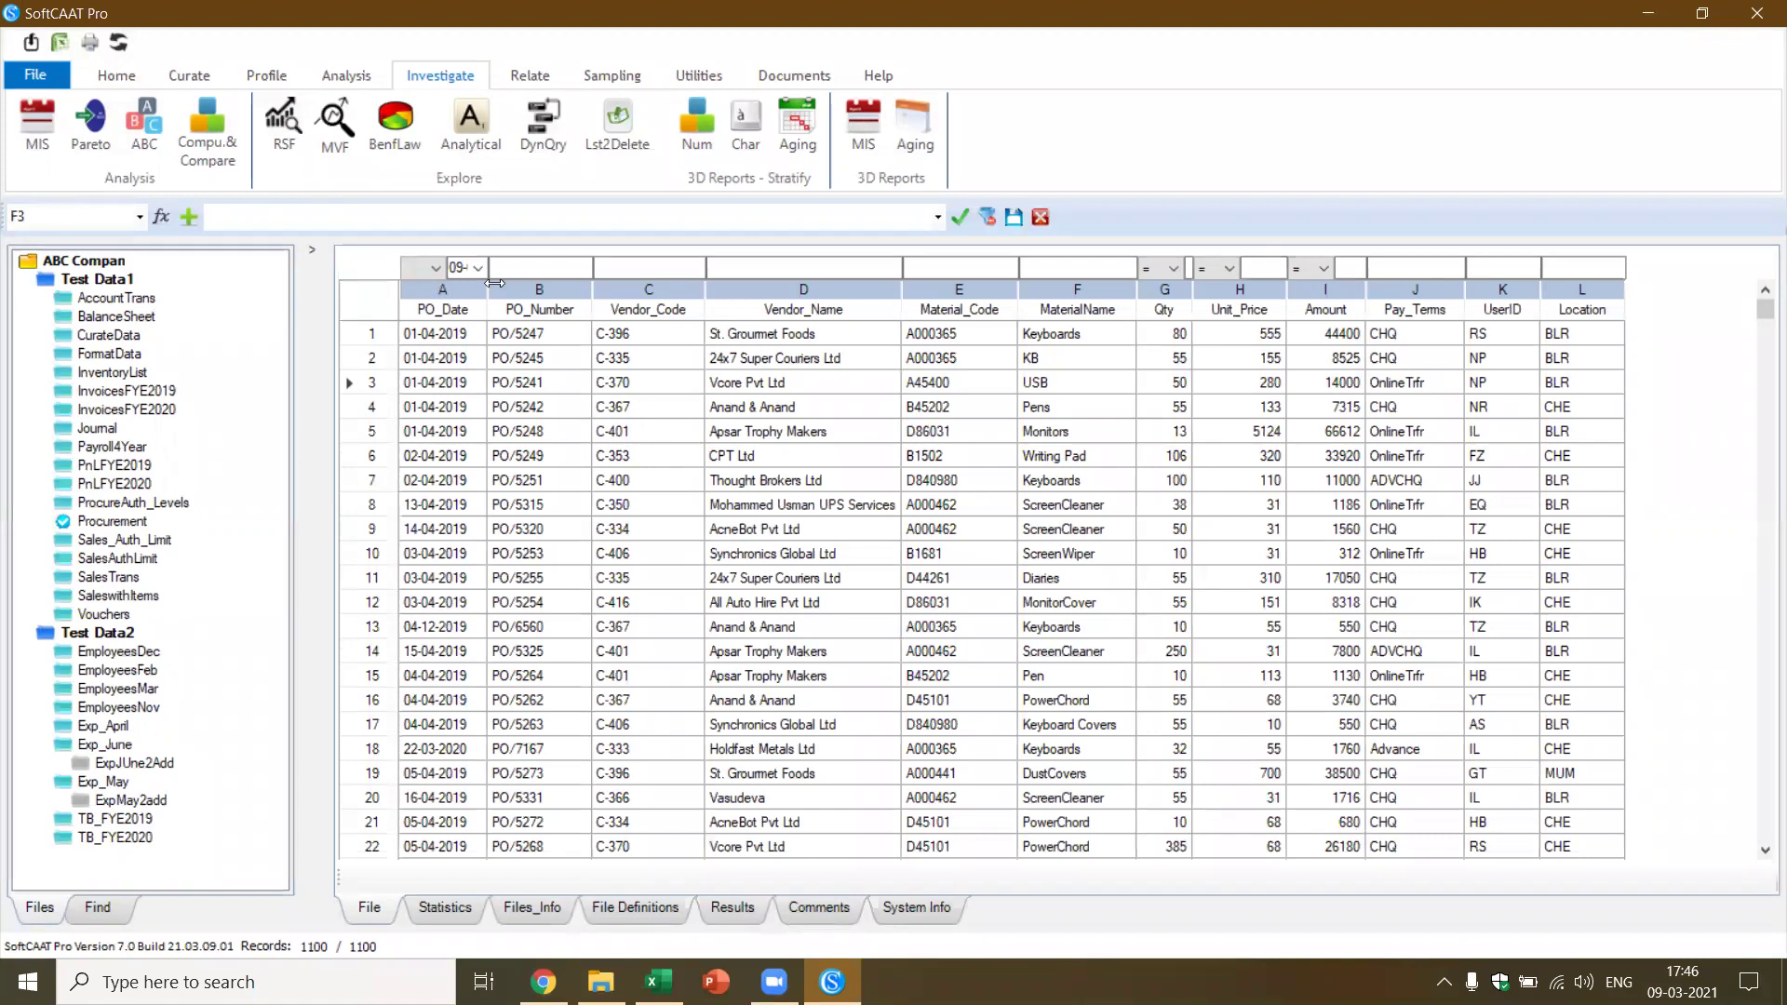
Run a Maximum Variance Factor test with Material_Code as the MVF field and Unit_Price as the numeric field, then review the enlarged results and close them
left_click(335, 128)
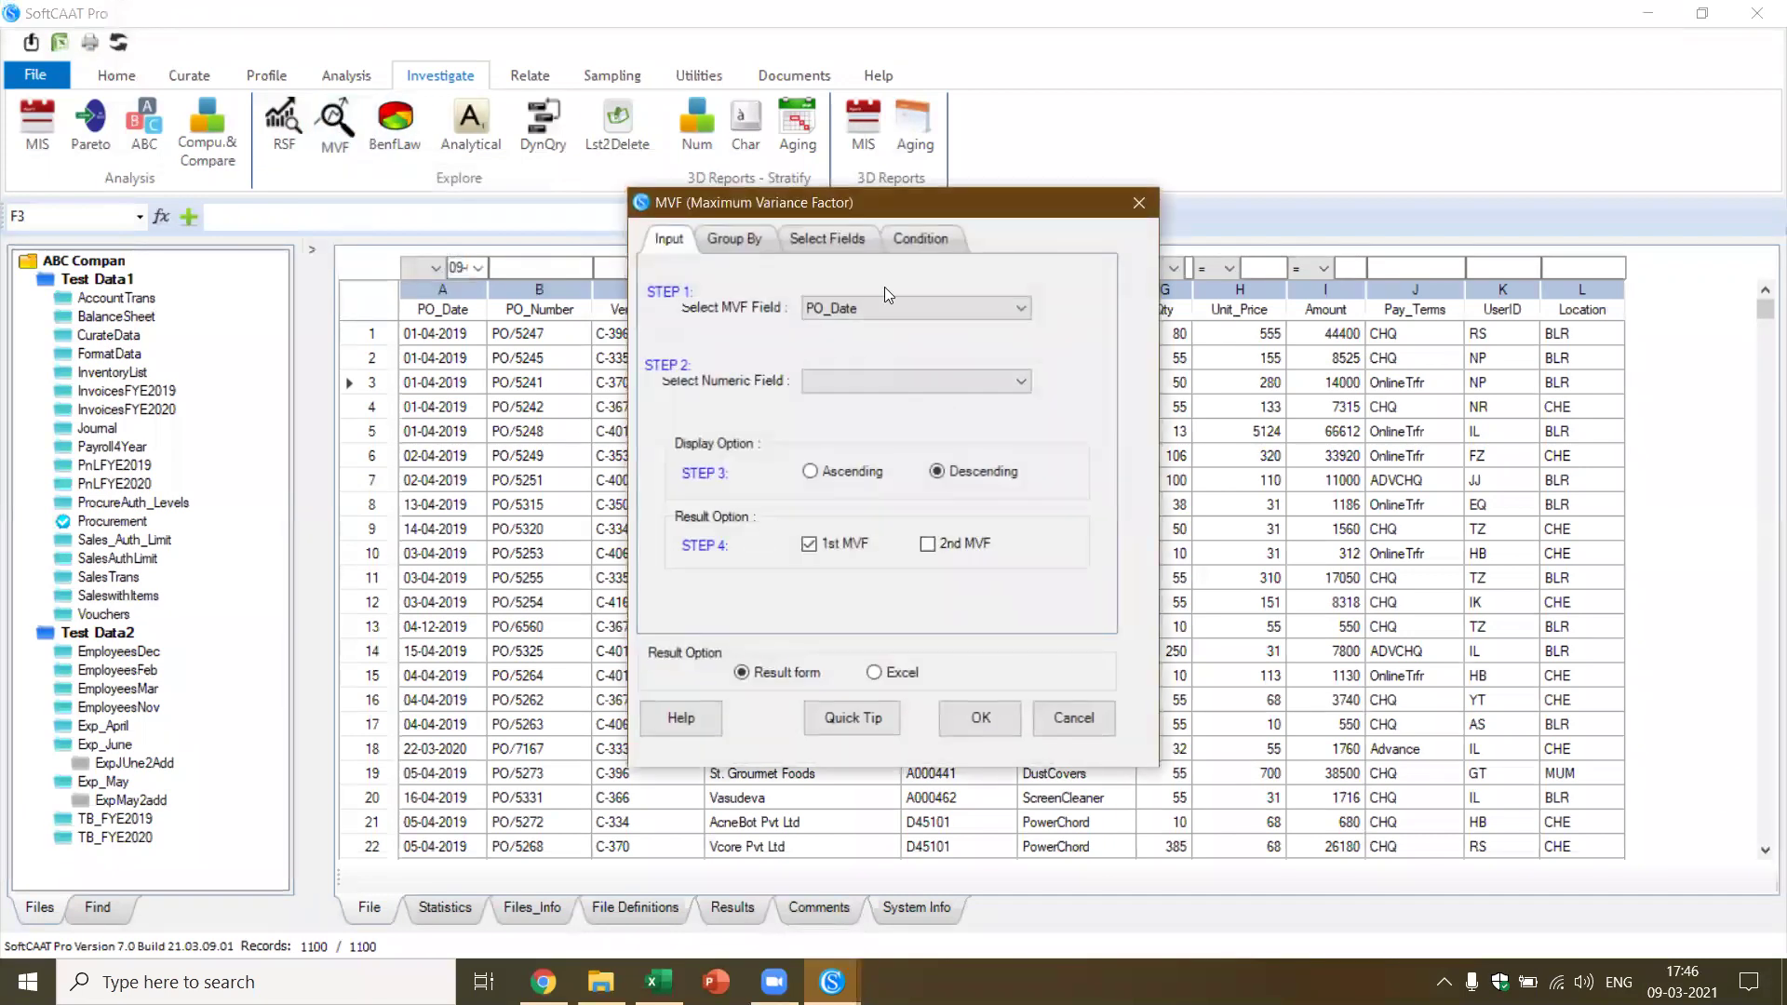
left_click(1019, 310)
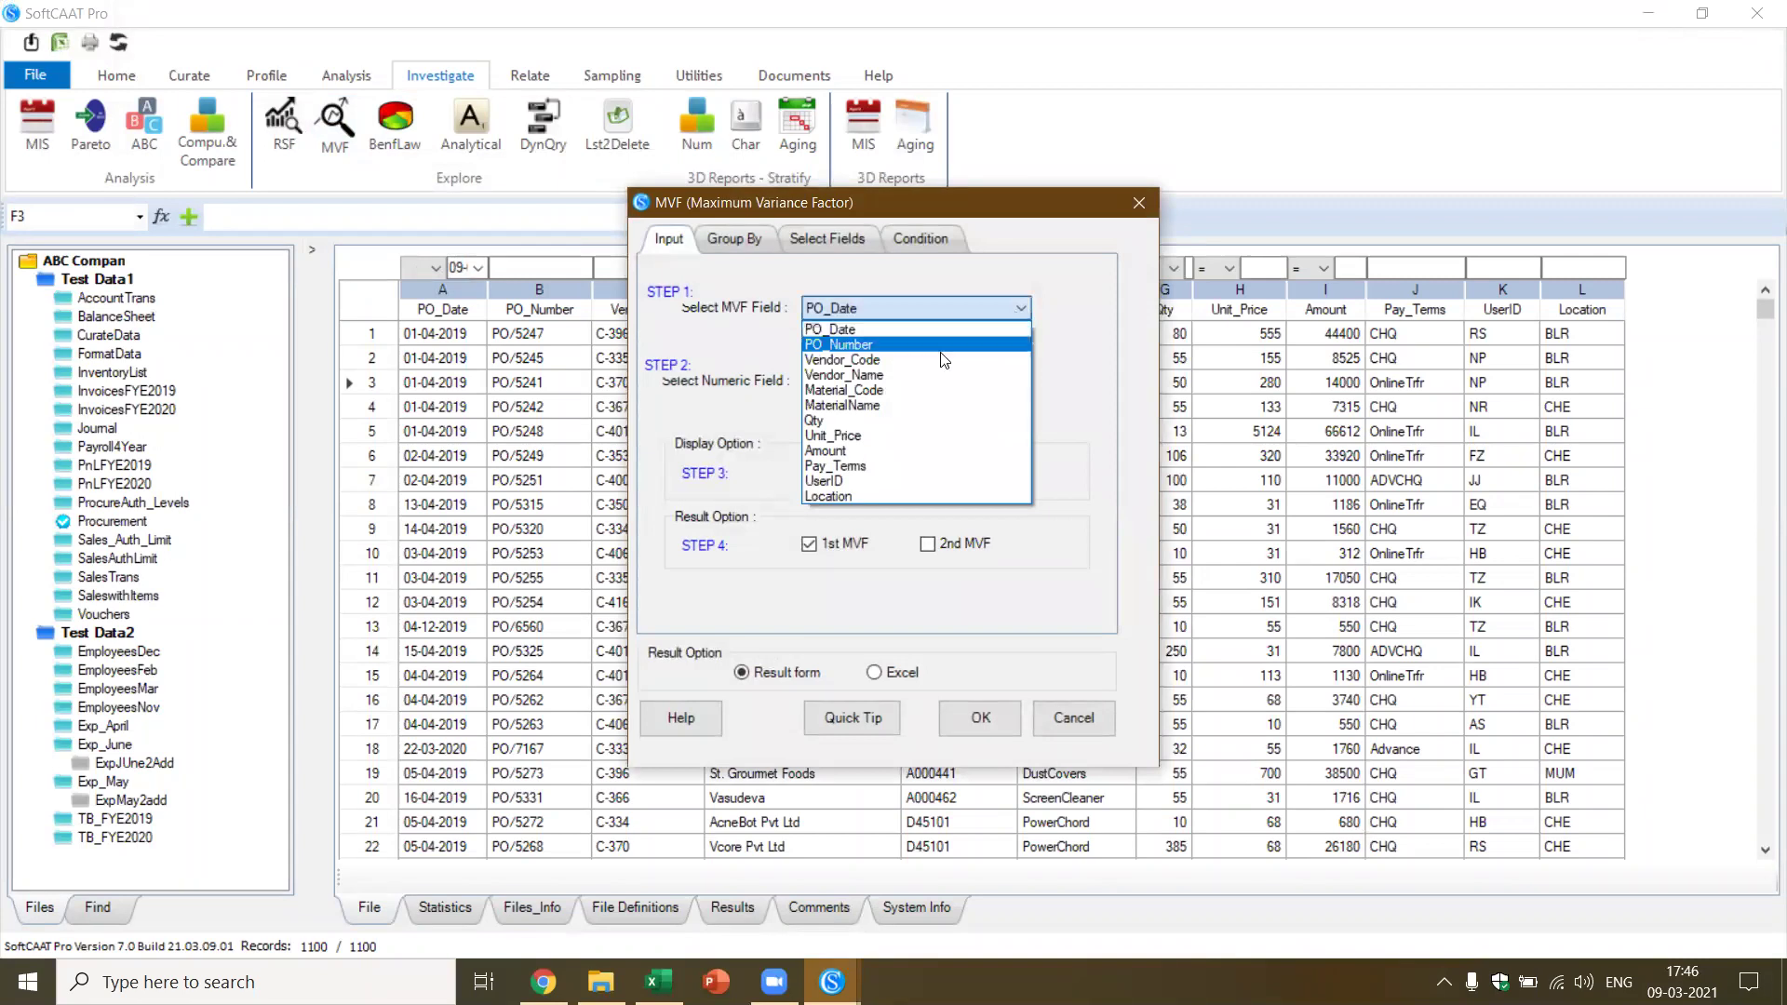
left_click(925, 389)
left_click(1002, 389)
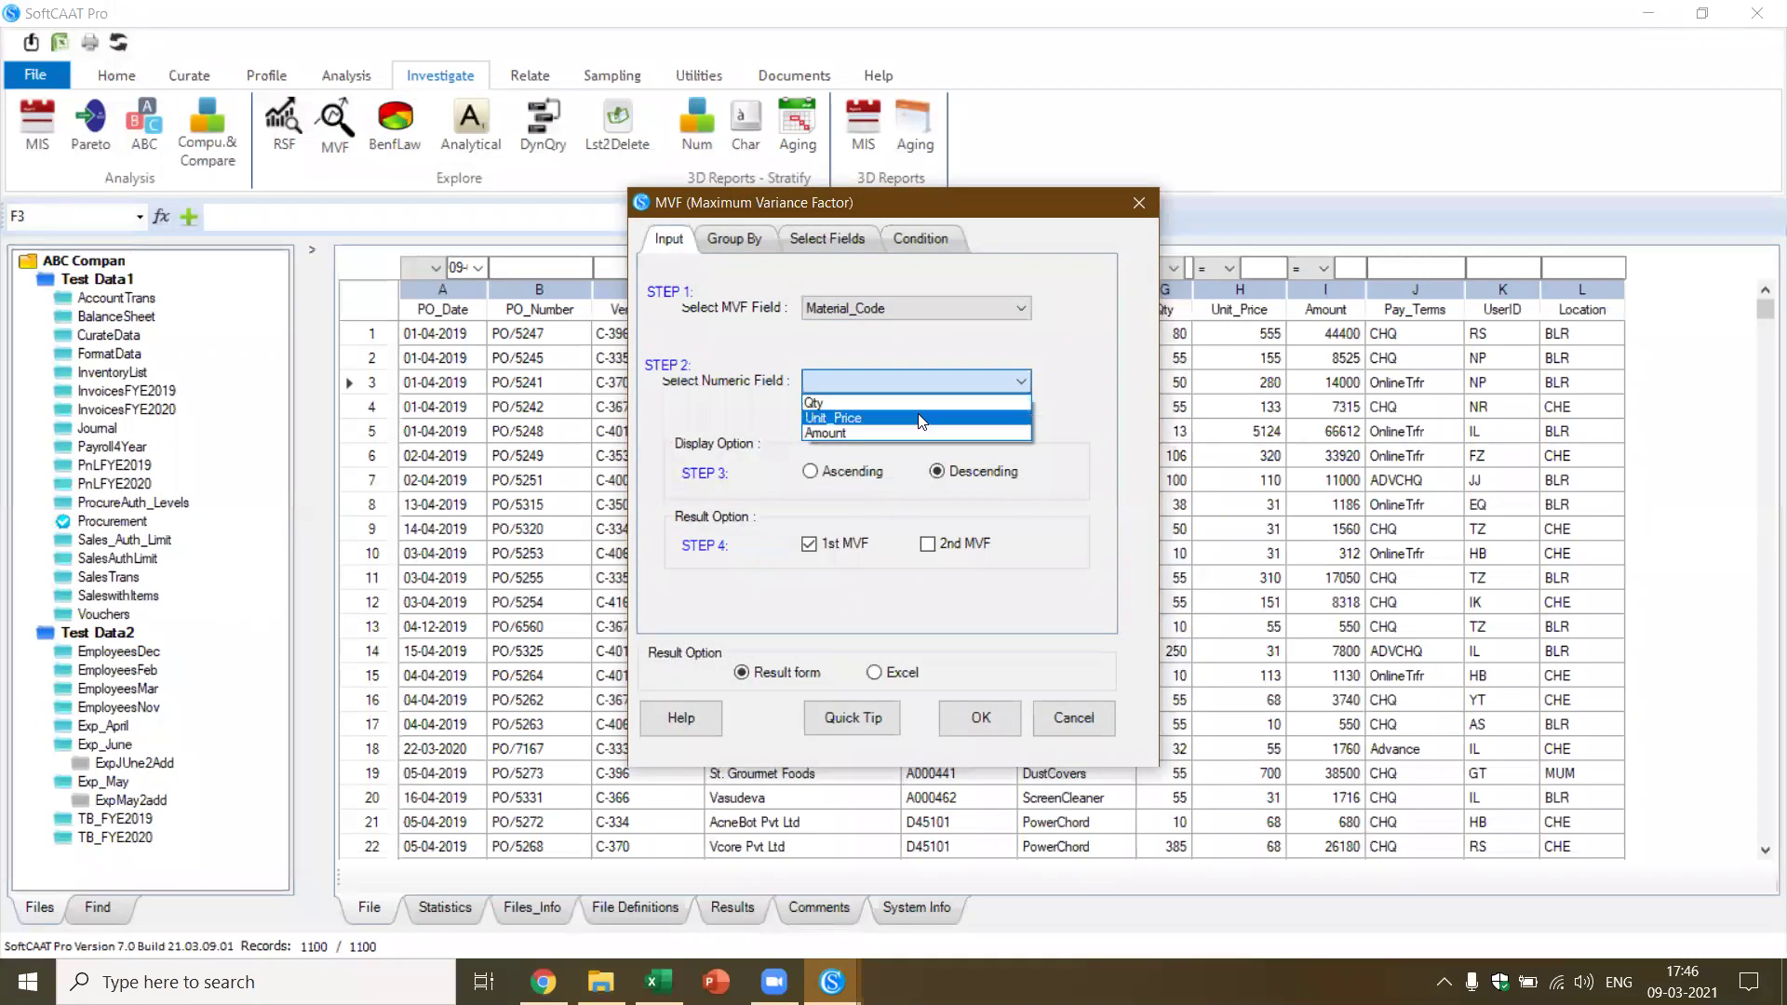
left_click(918, 418)
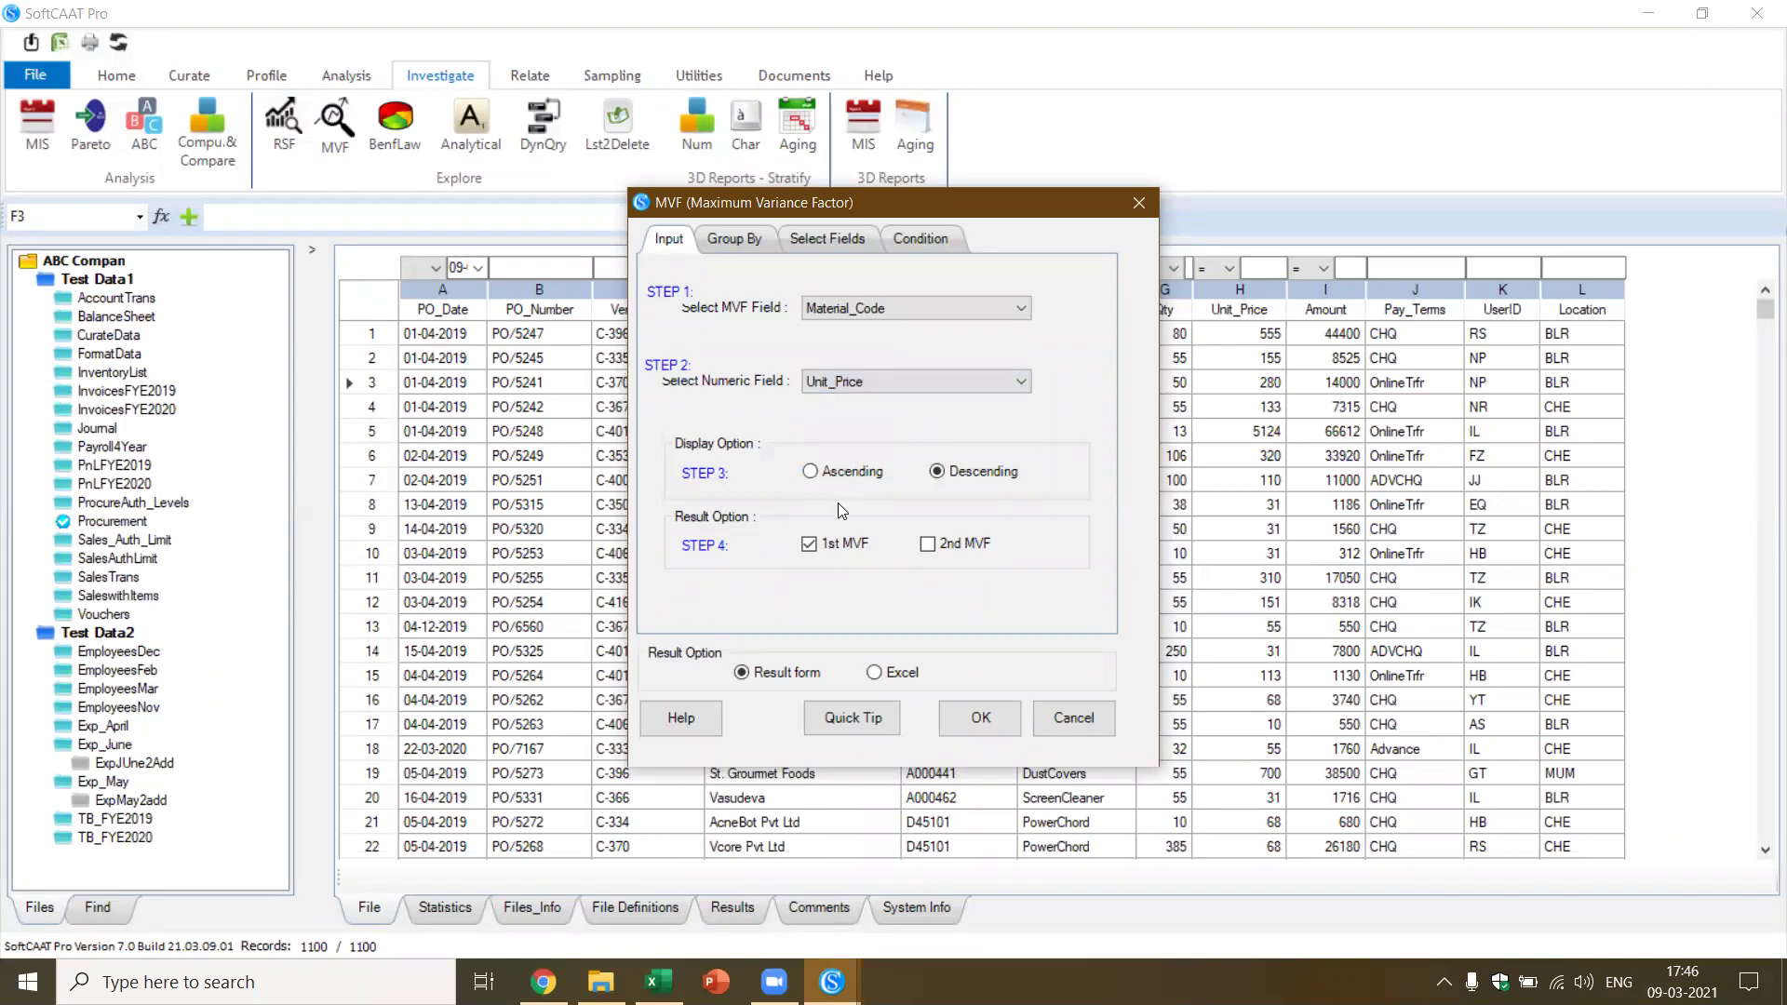
left_click(981, 718)
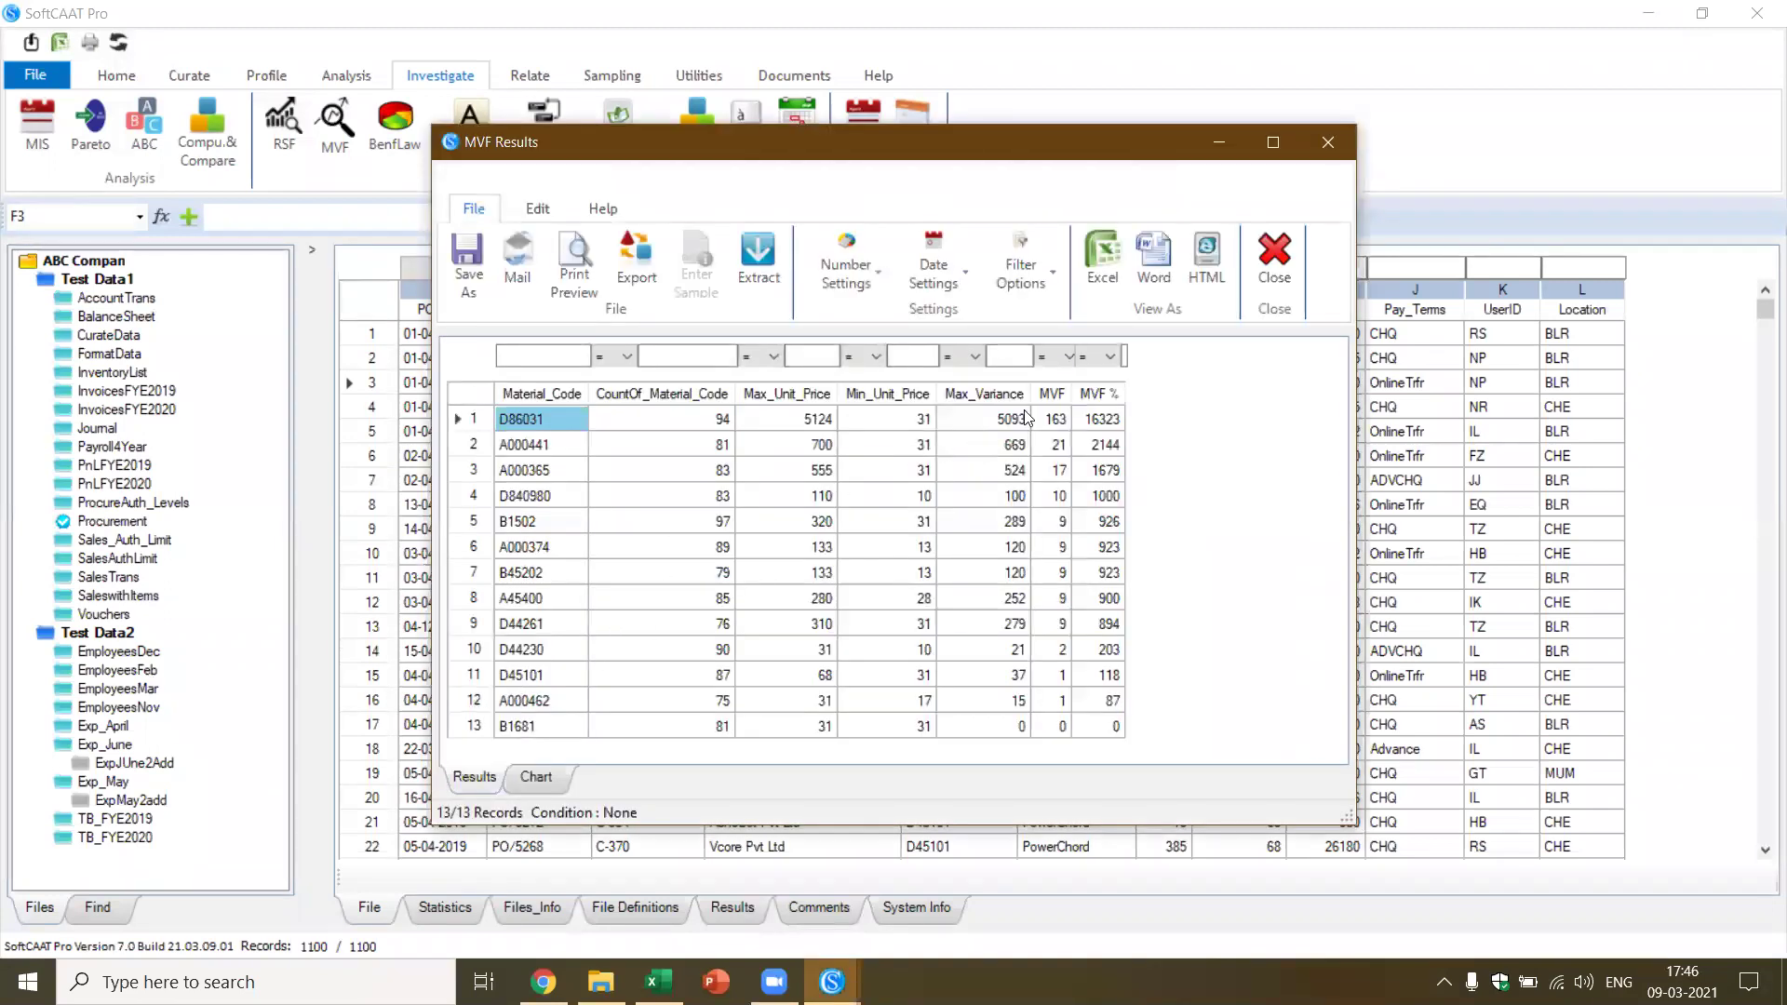
left_click(1275, 142)
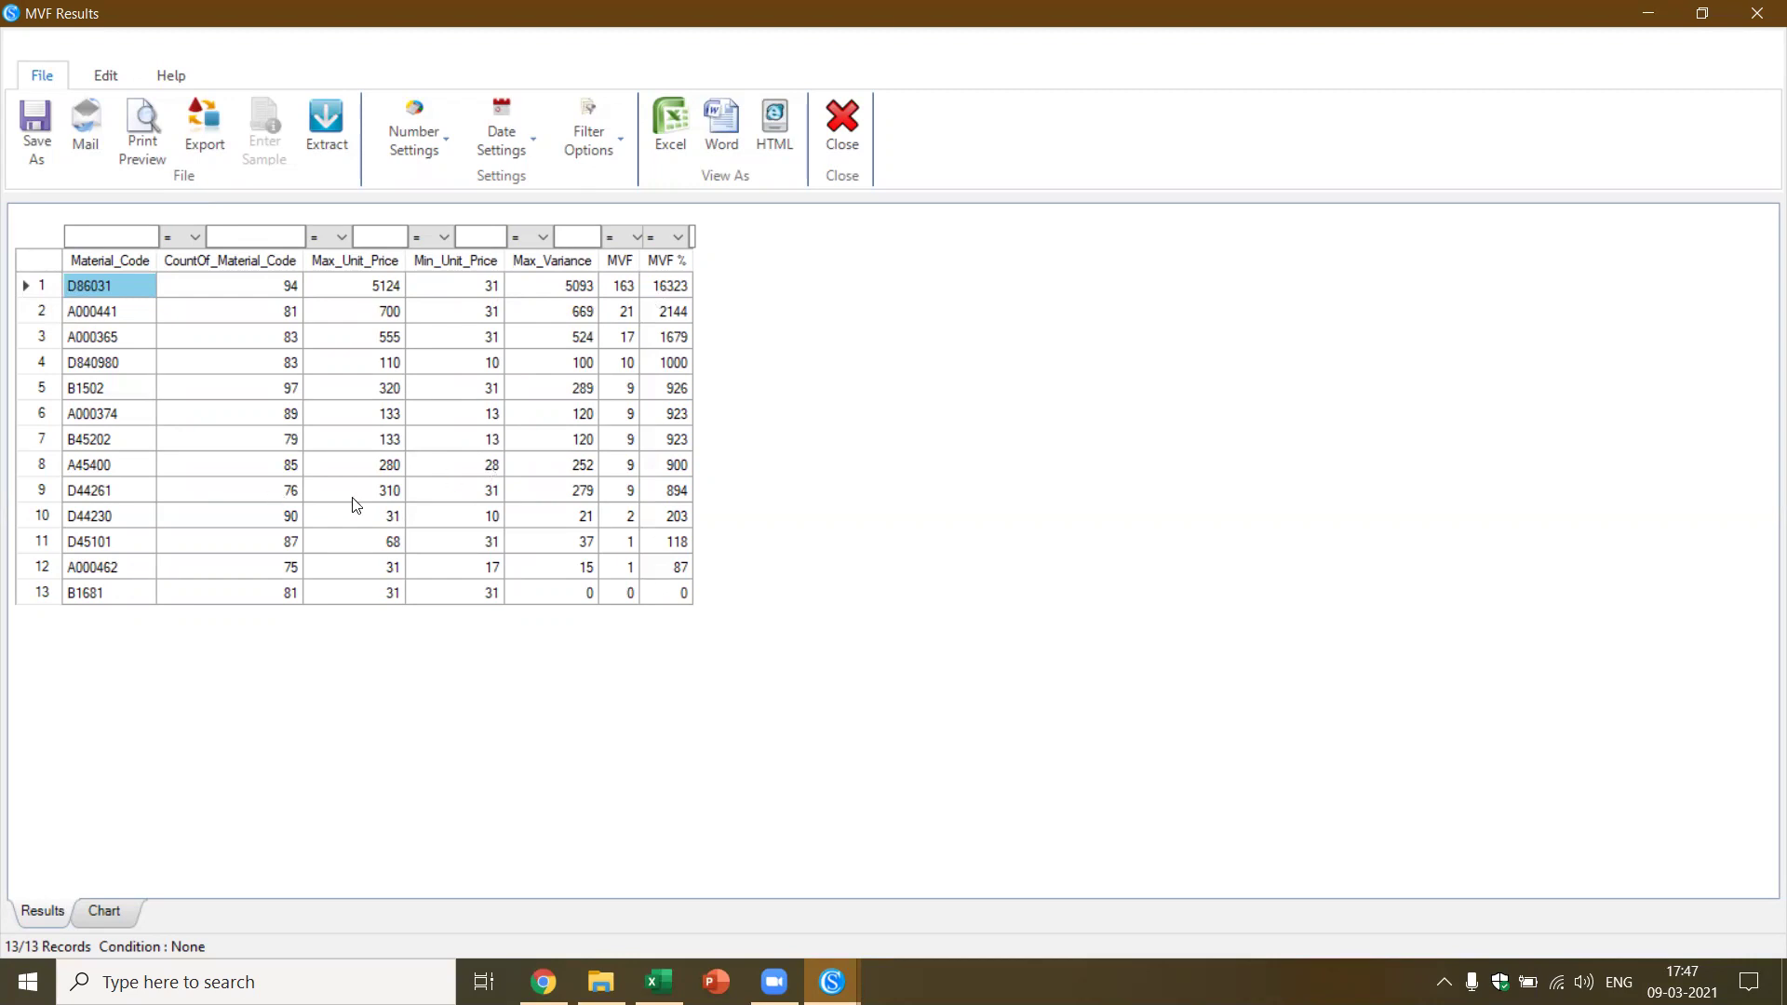
left_click(835, 134)
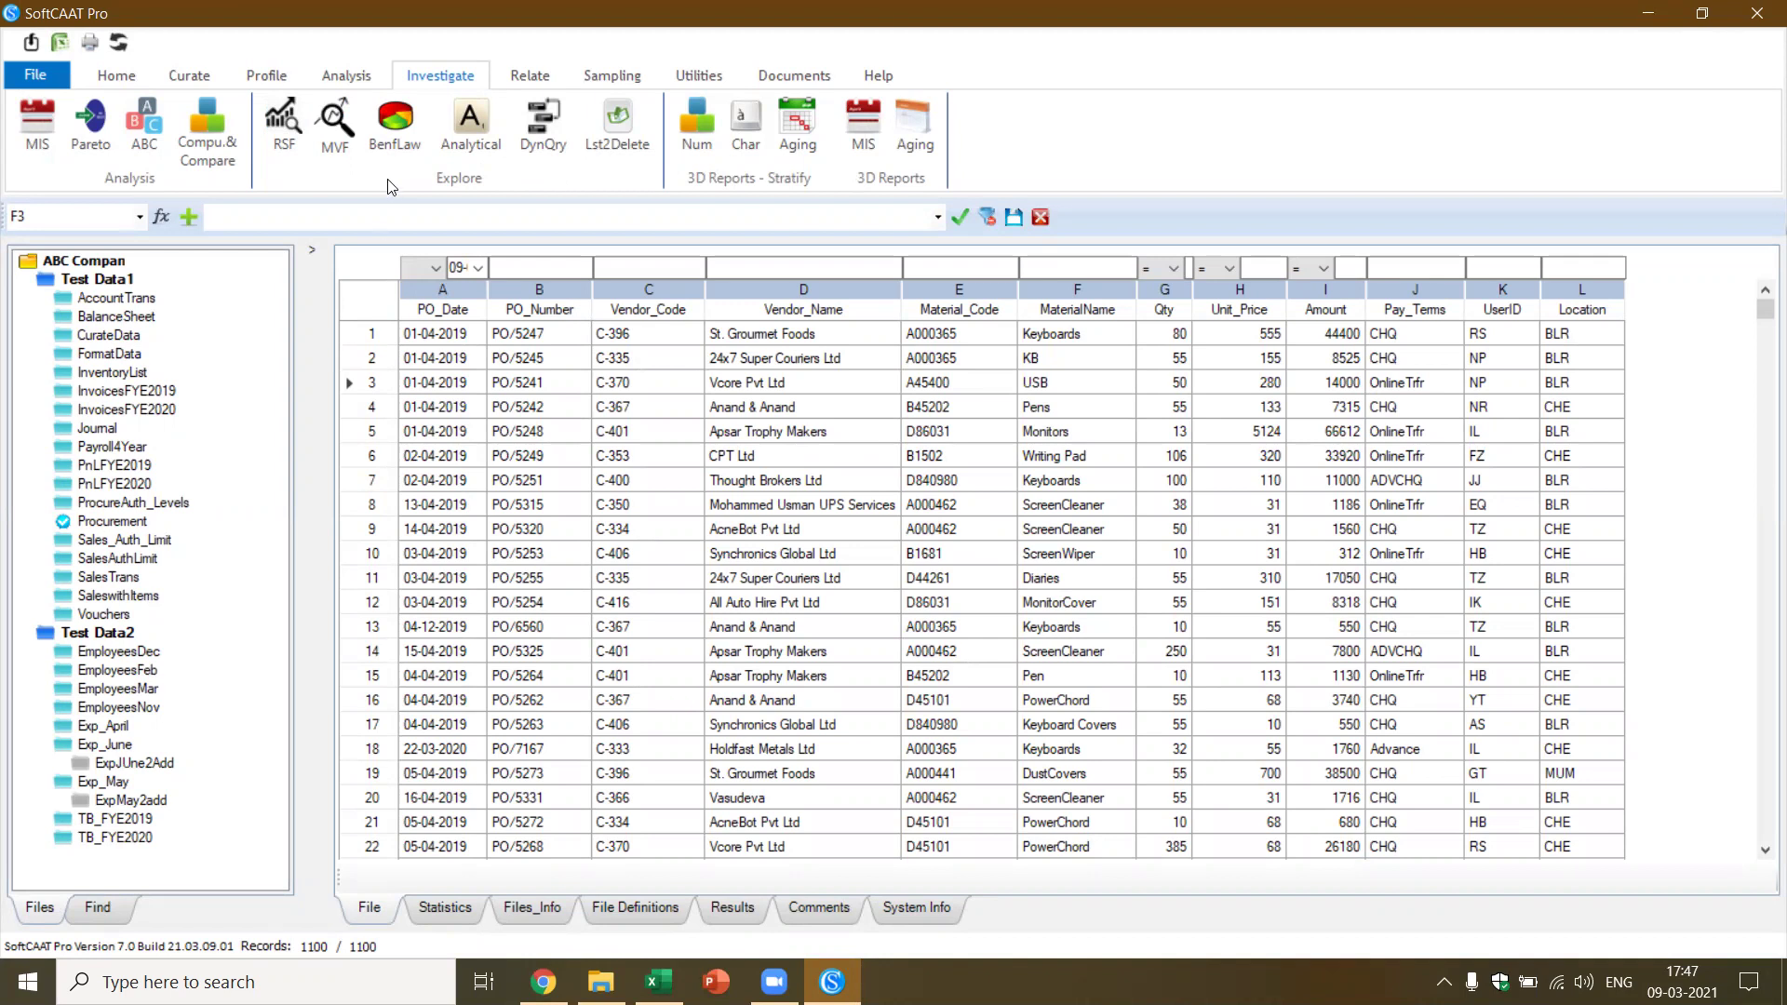
Run a first-digit Benford's Law test on the Amount field, review the results and close them
left_click(396, 130)
left_click(1045, 324)
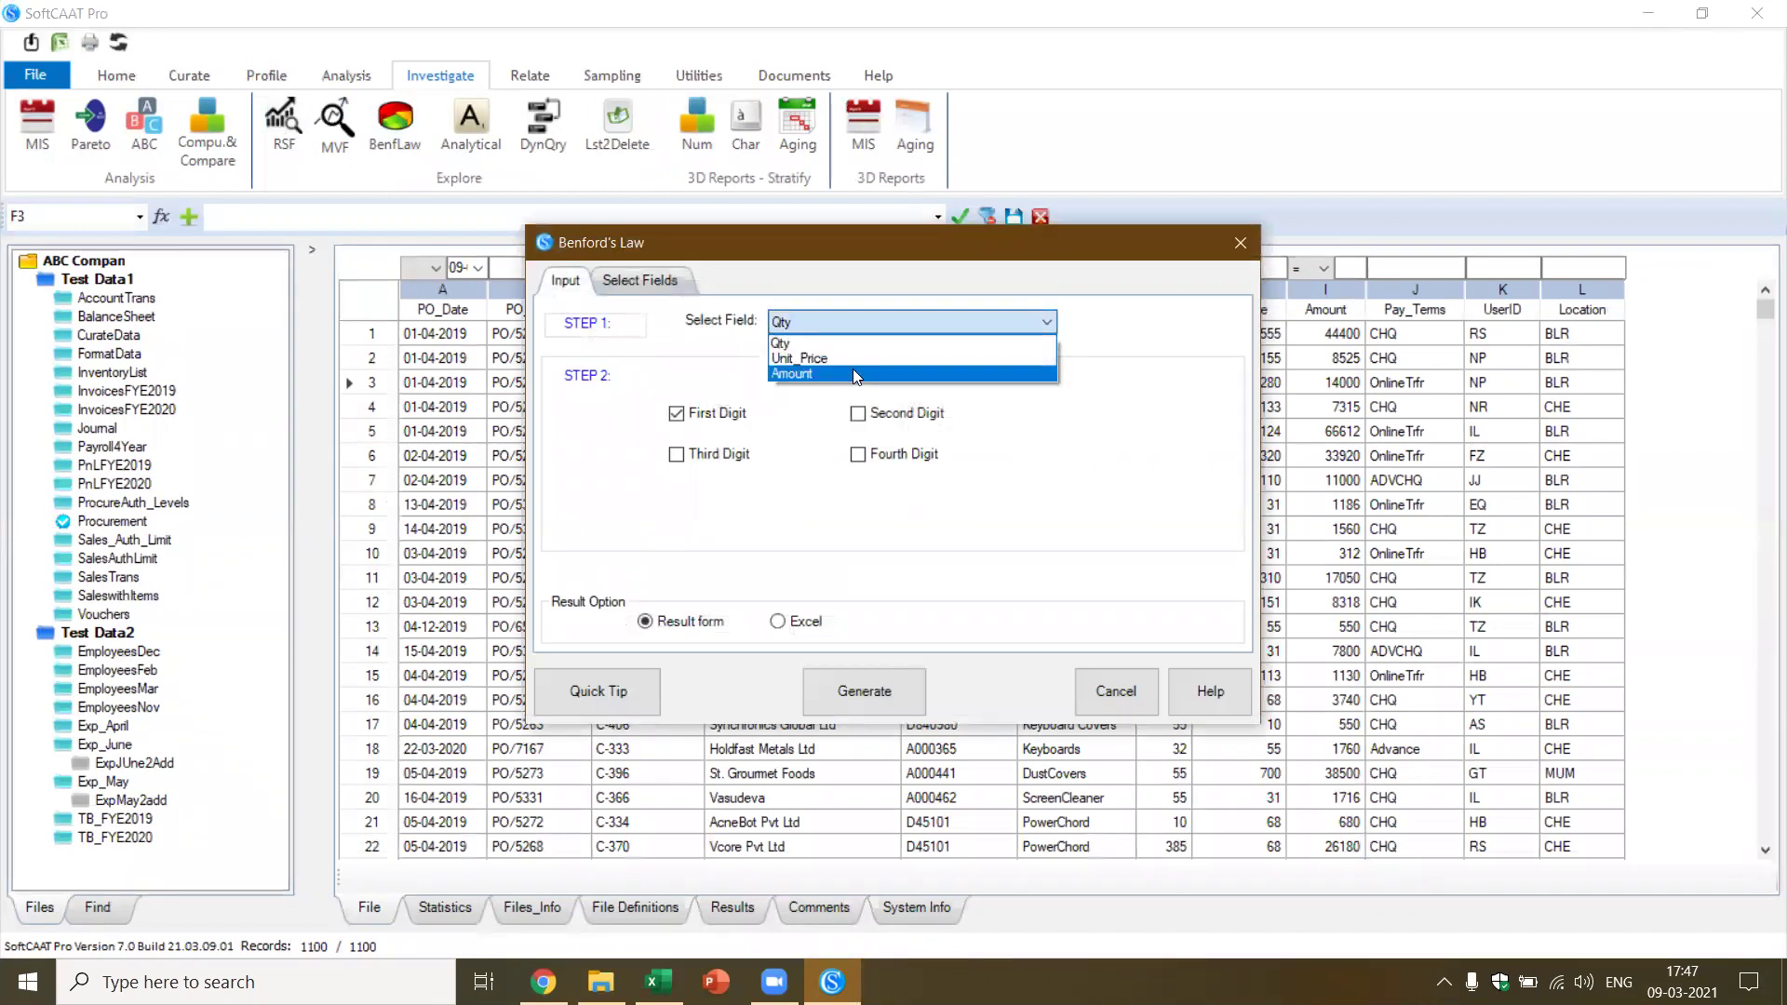
left_click(853, 372)
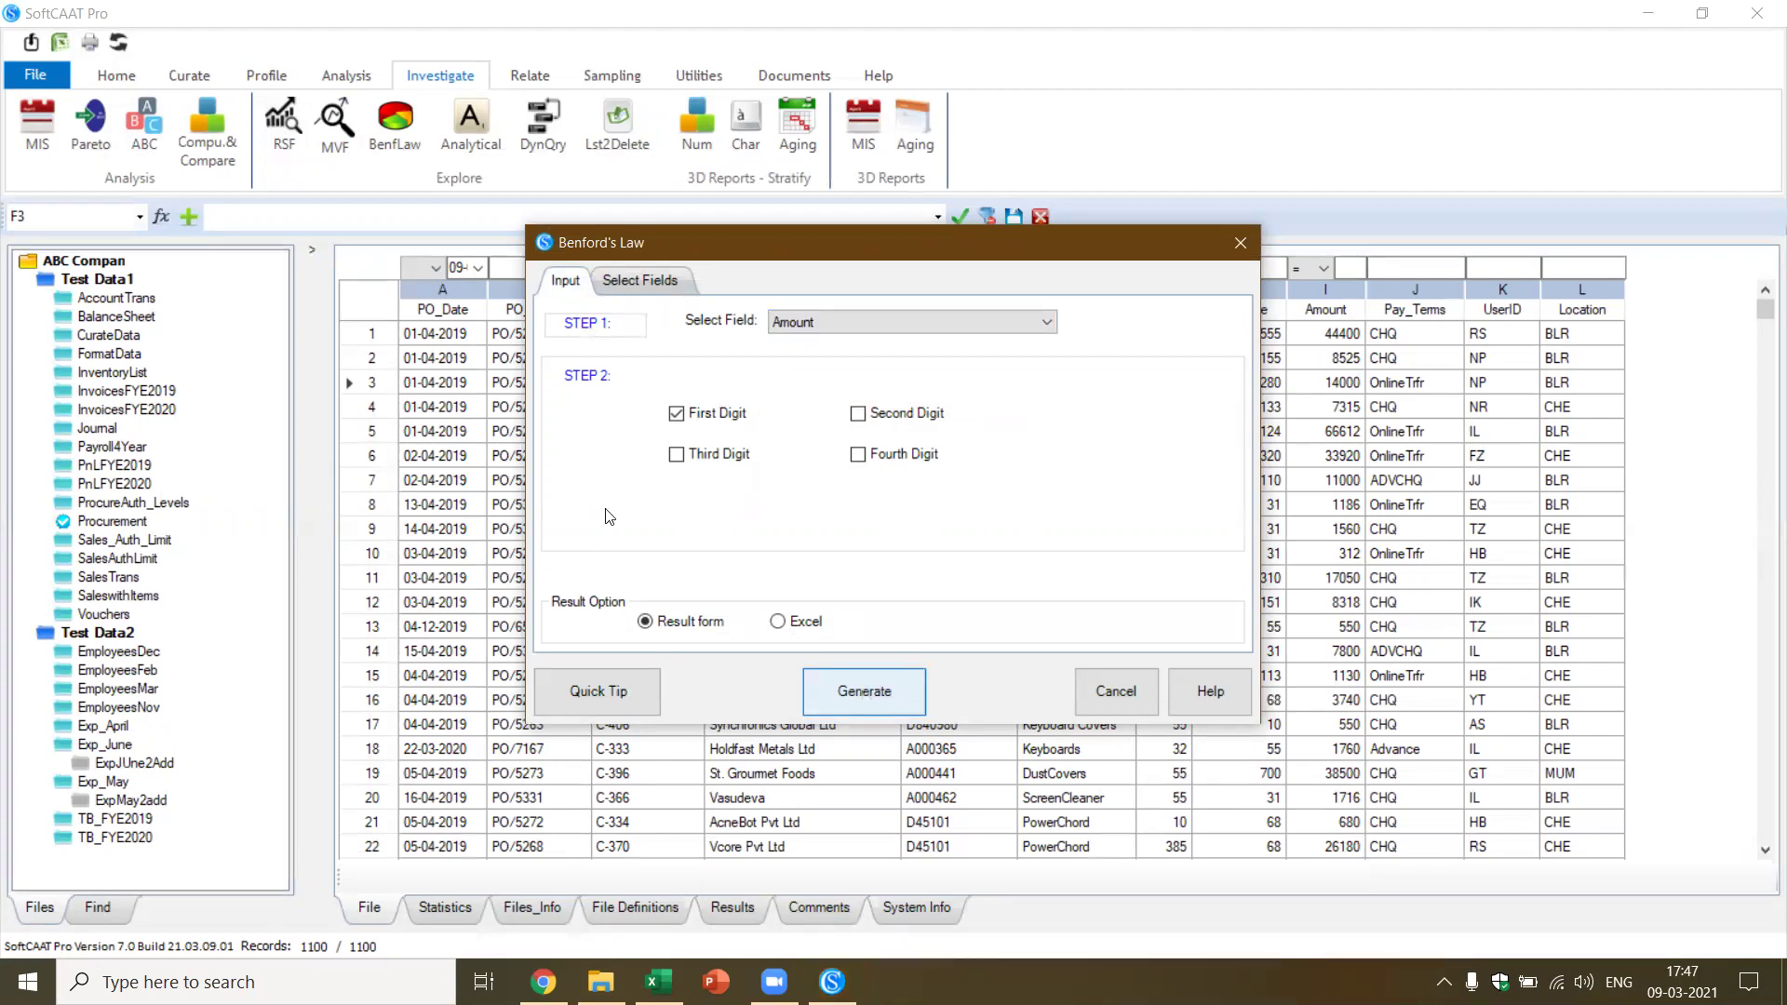
left_click(847, 691)
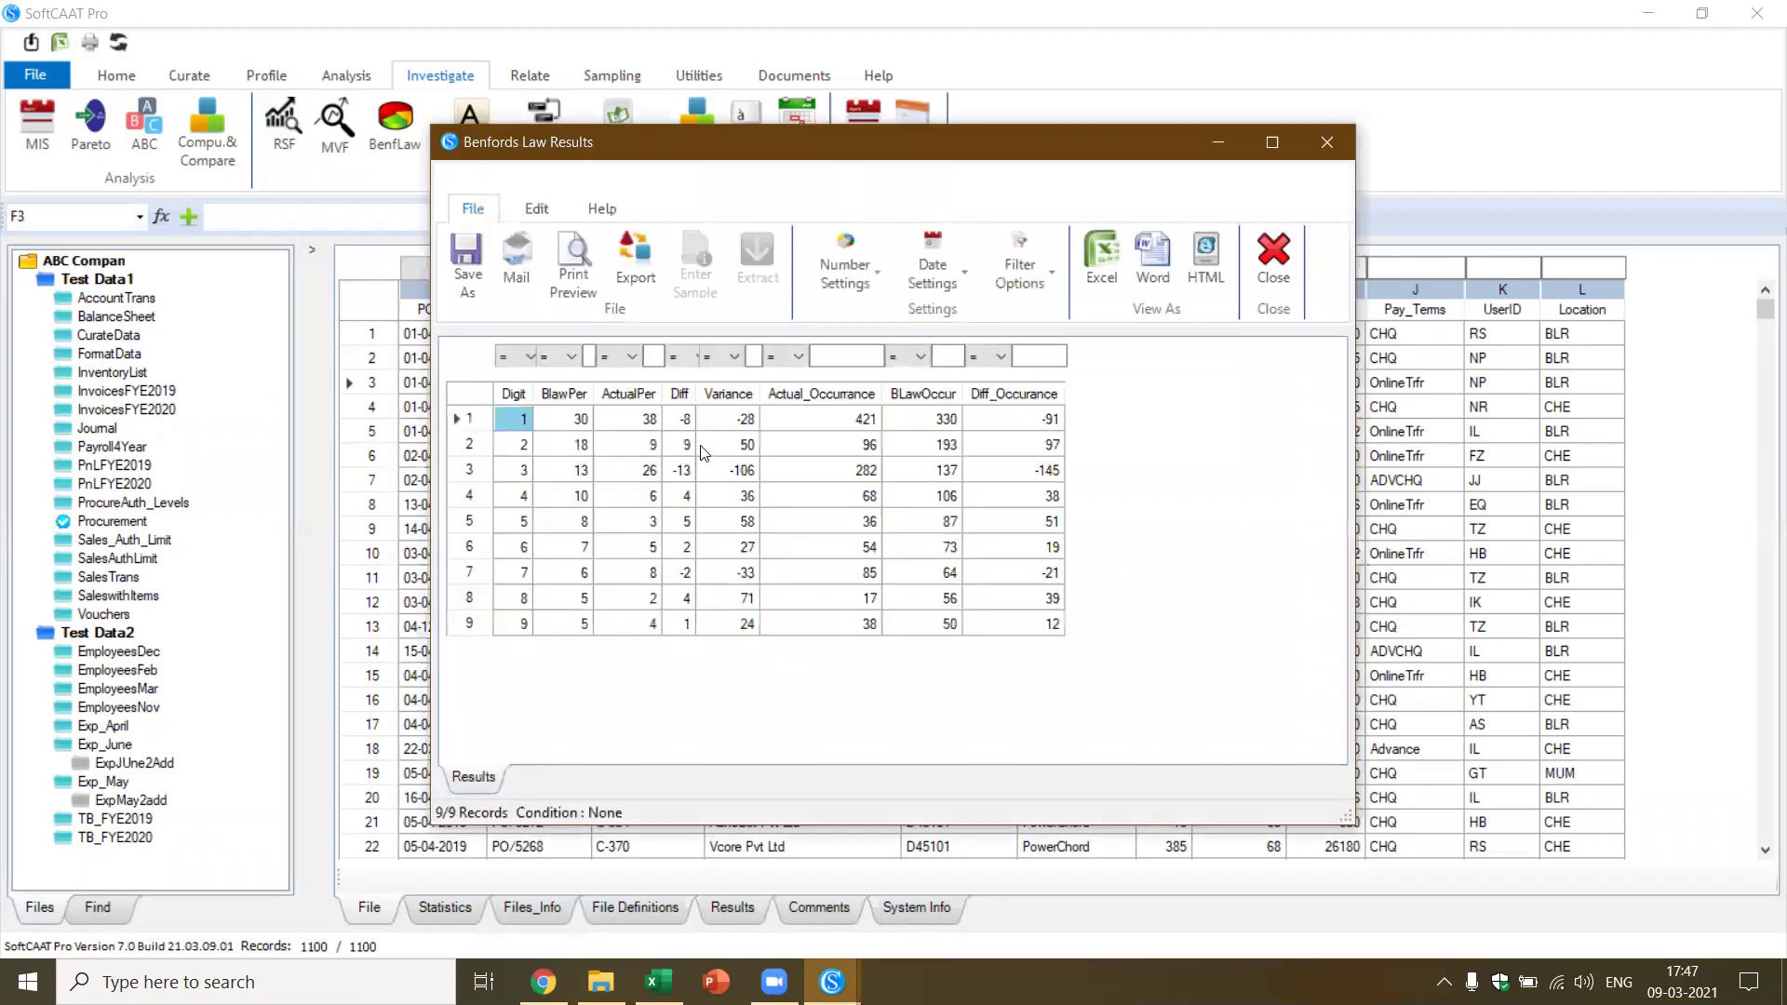
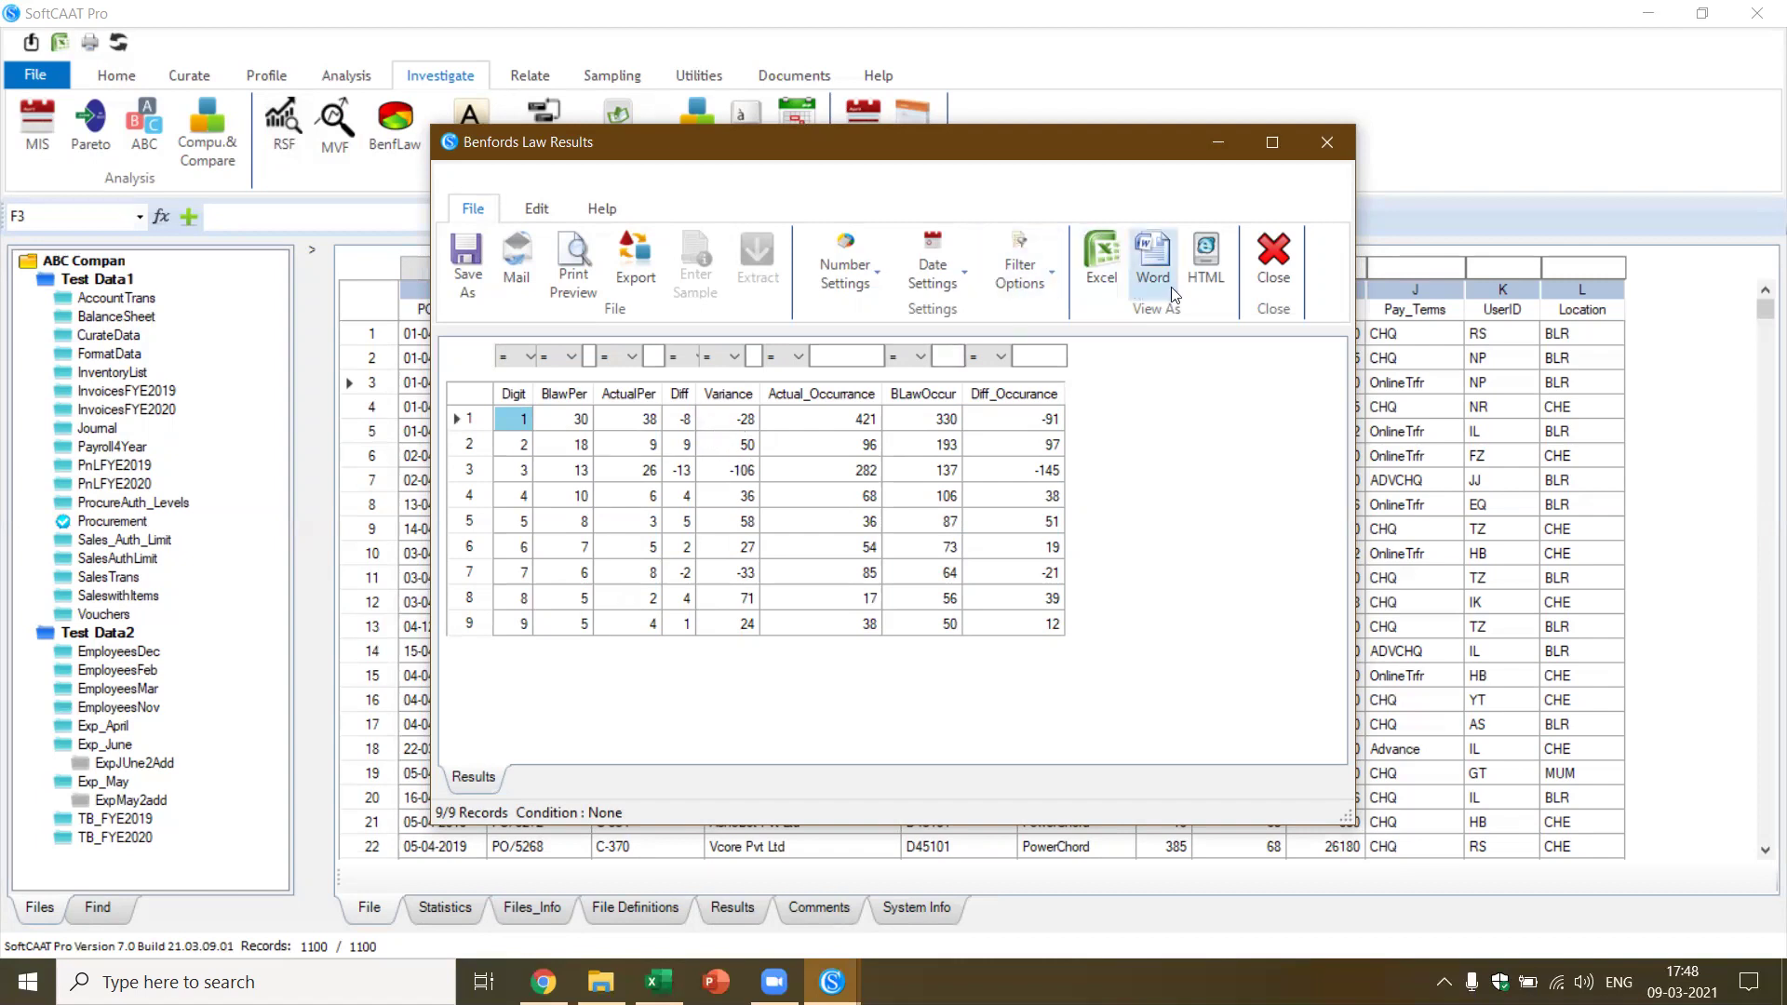
left_click(1277, 266)
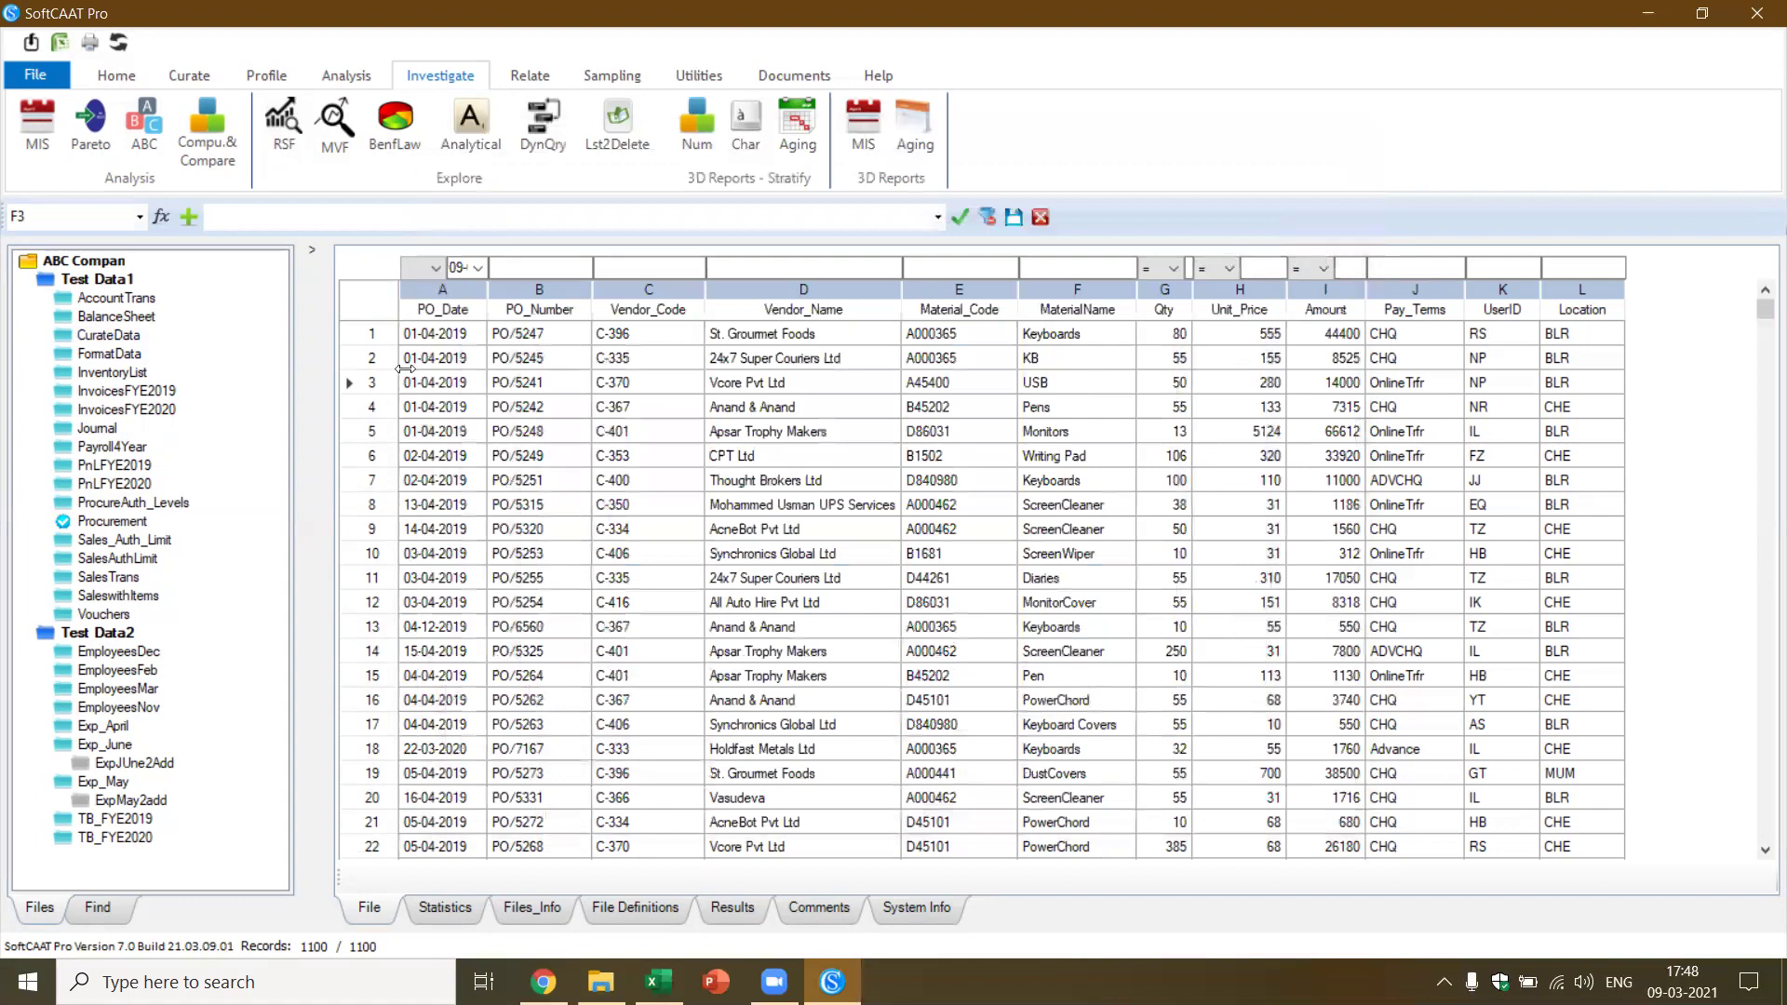
Open the InvoicesFYE2019 file to view its records, then open the InvoicesFYE2020 file
left_click(441, 433)
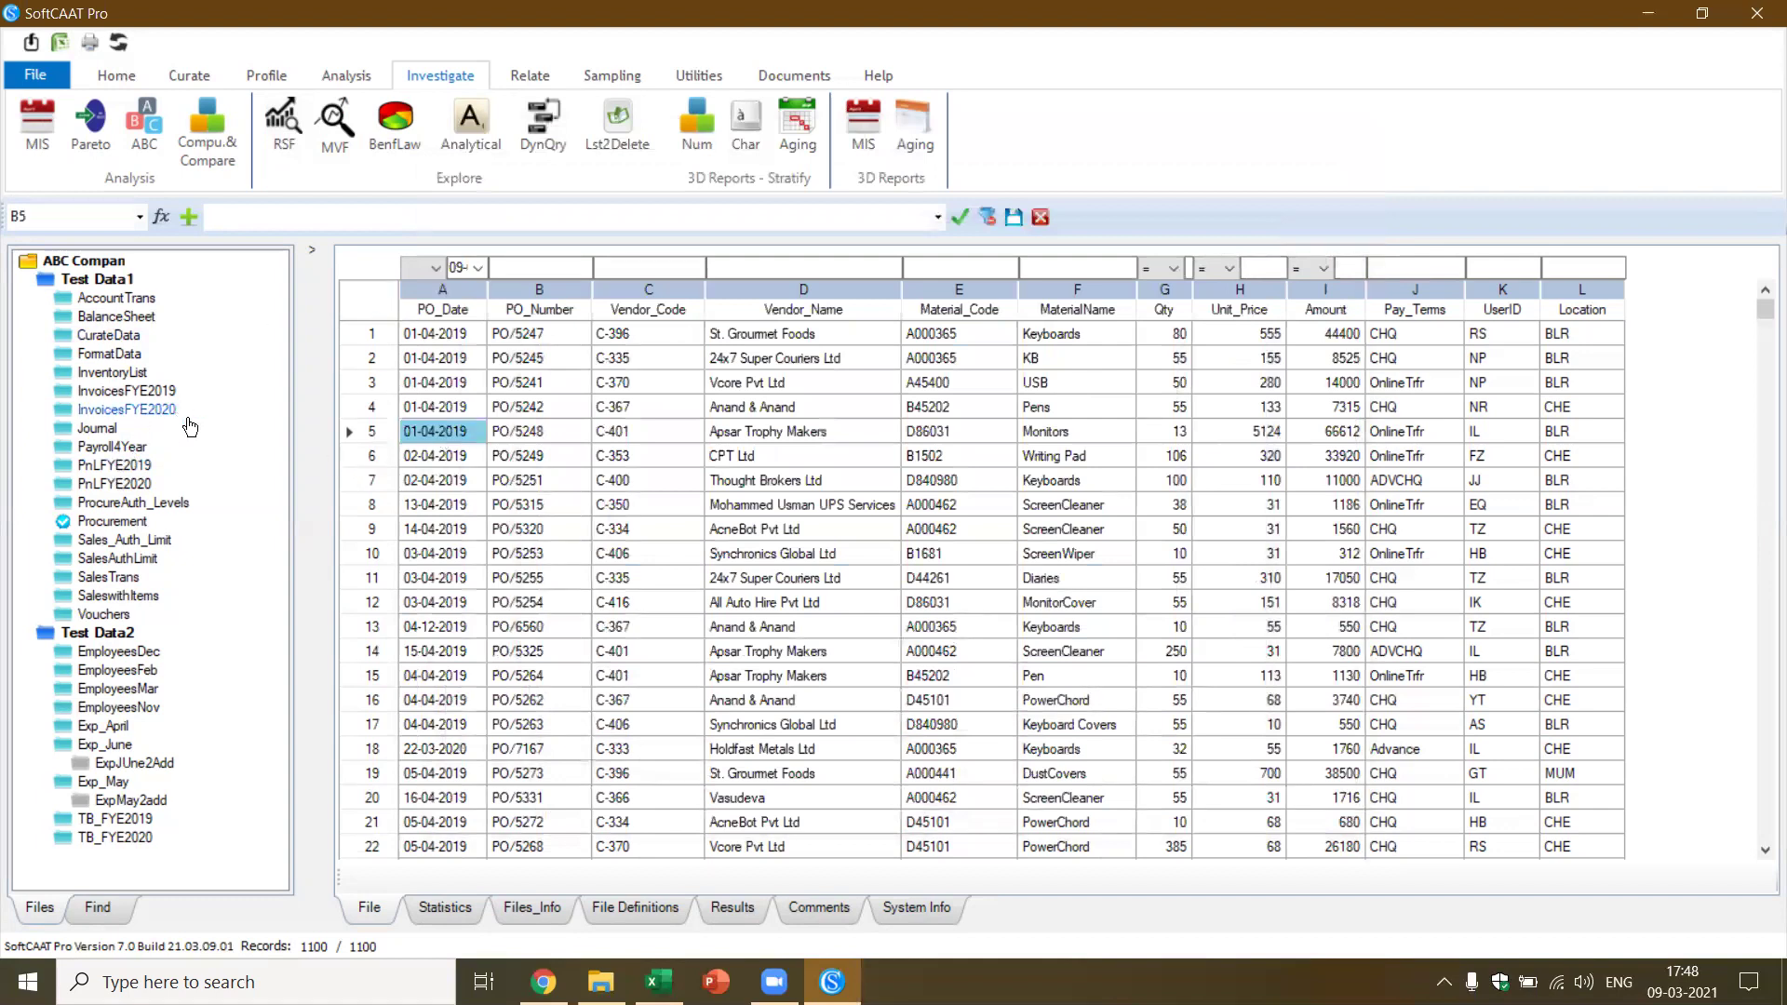
double_click(170, 393)
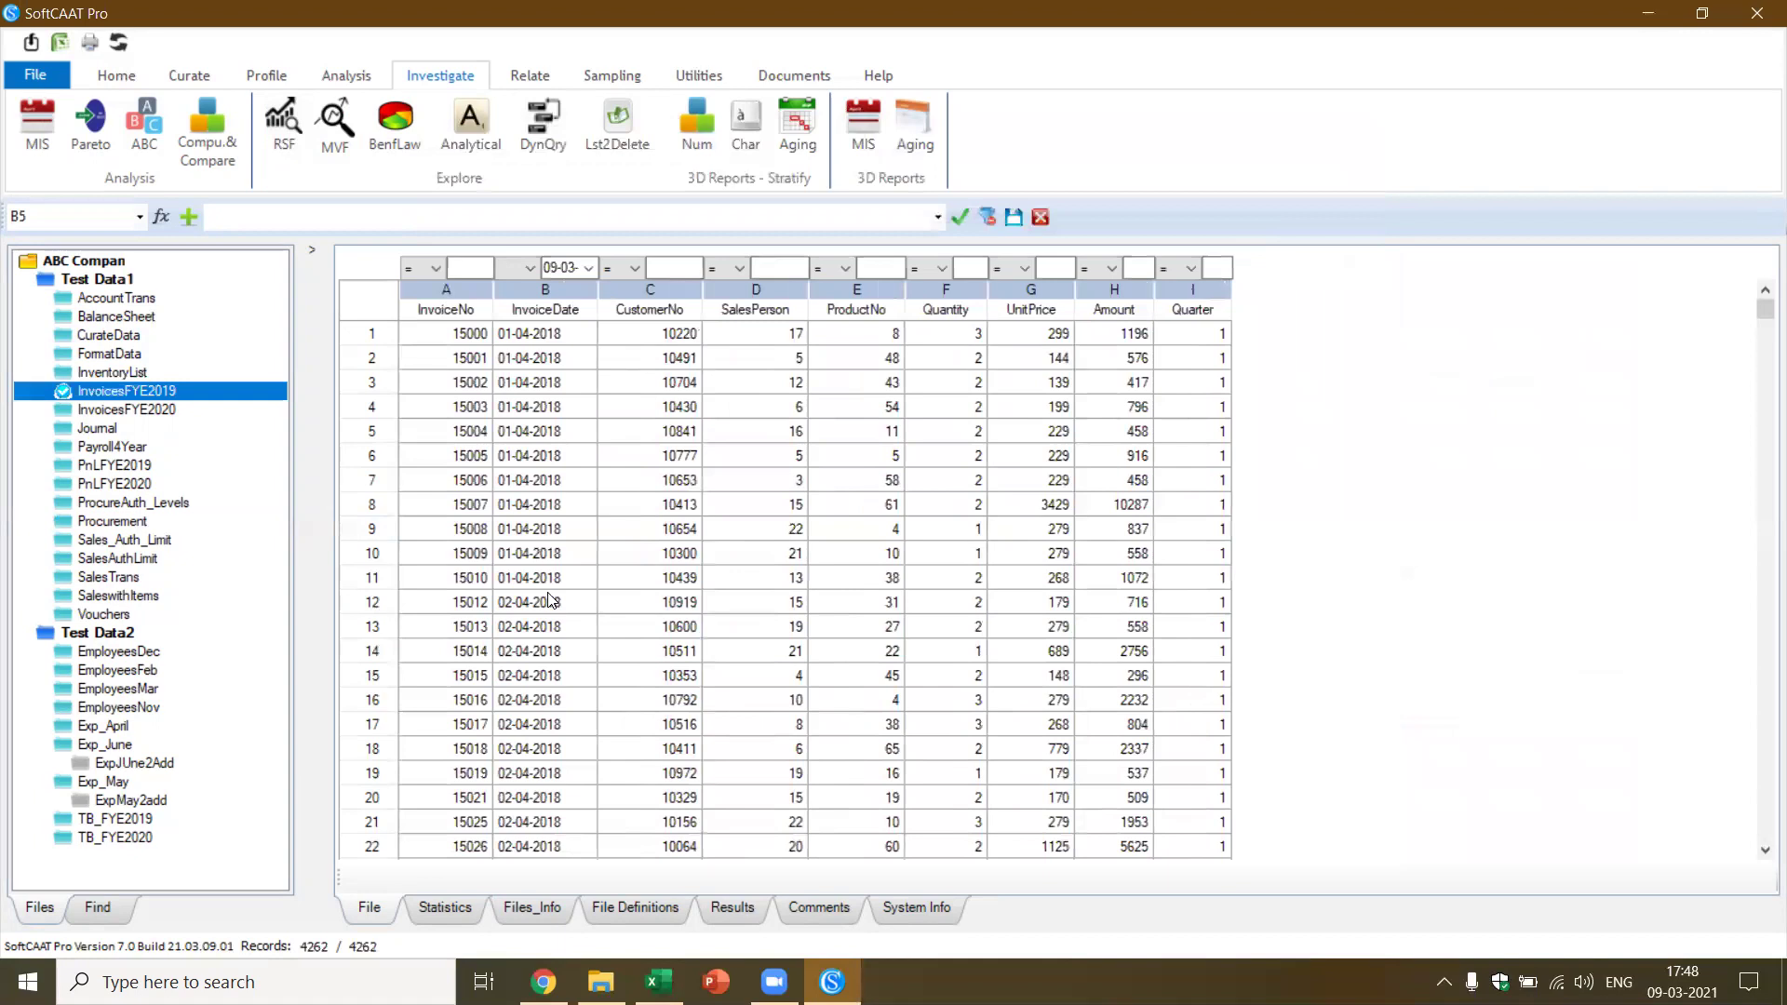
left_click(161, 410)
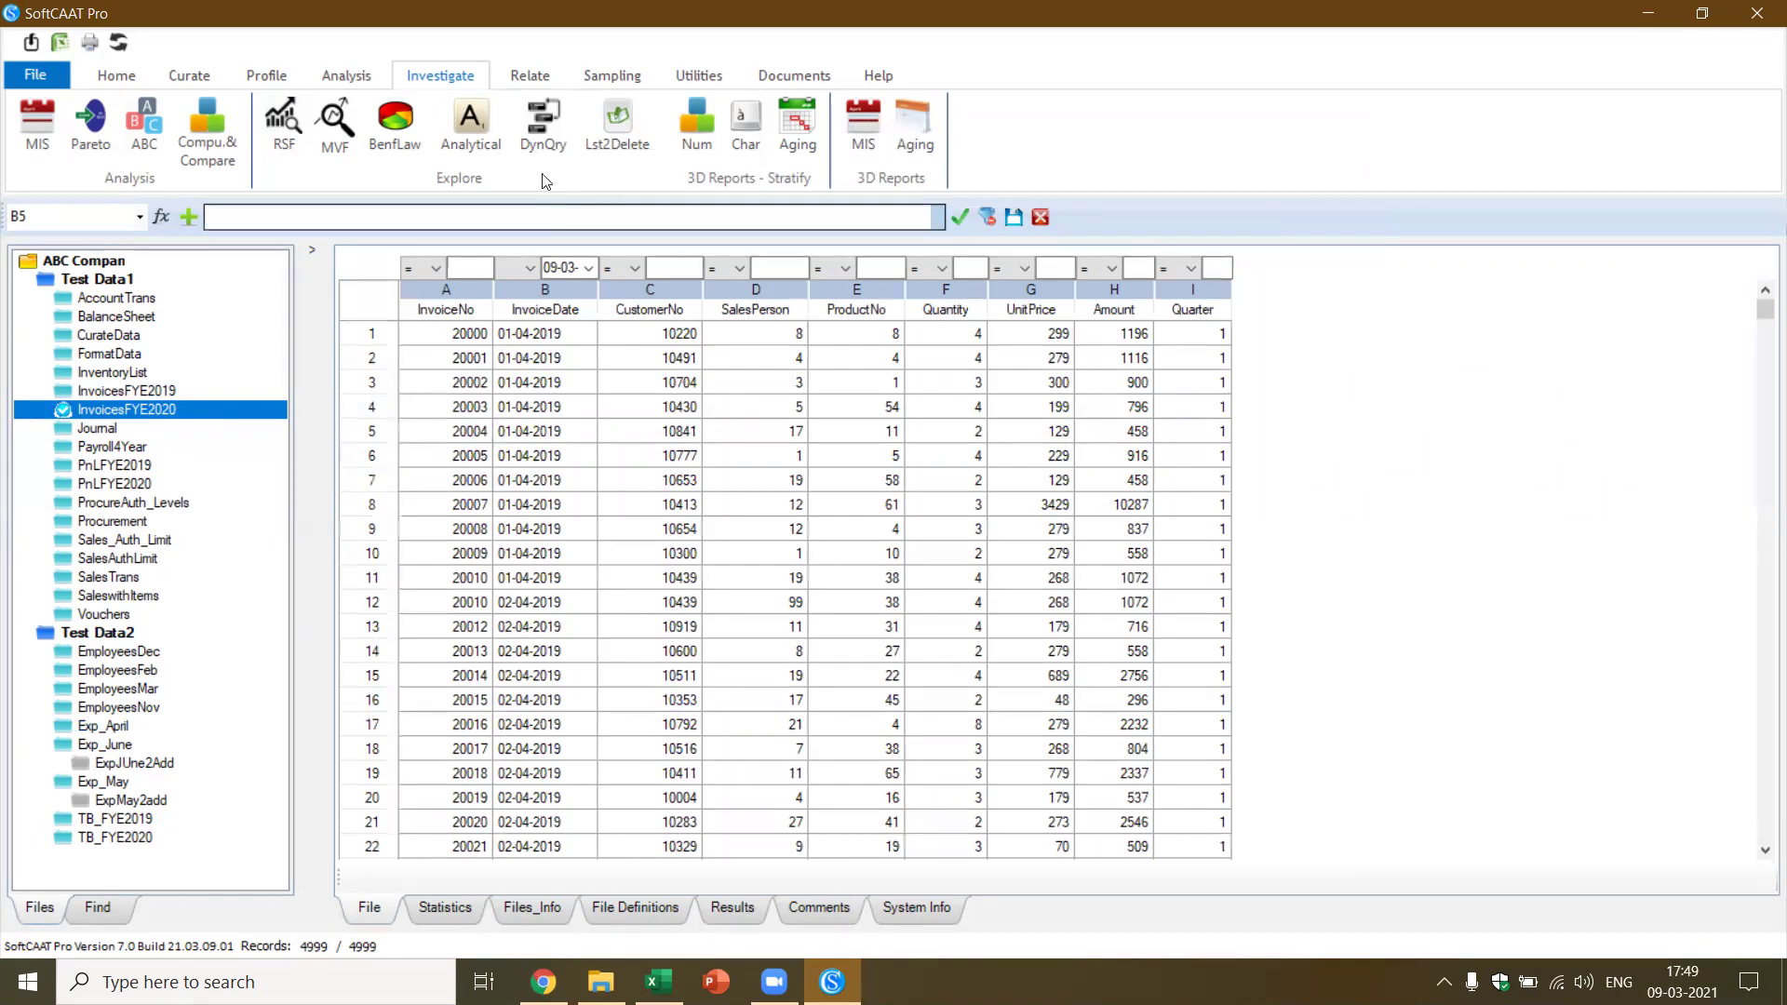
Set up a file comparison of InvoicesFYE2020 with InvoicesFYE2019 on CustomerNo, using Amount as the total field for both sheets
left_click(530, 76)
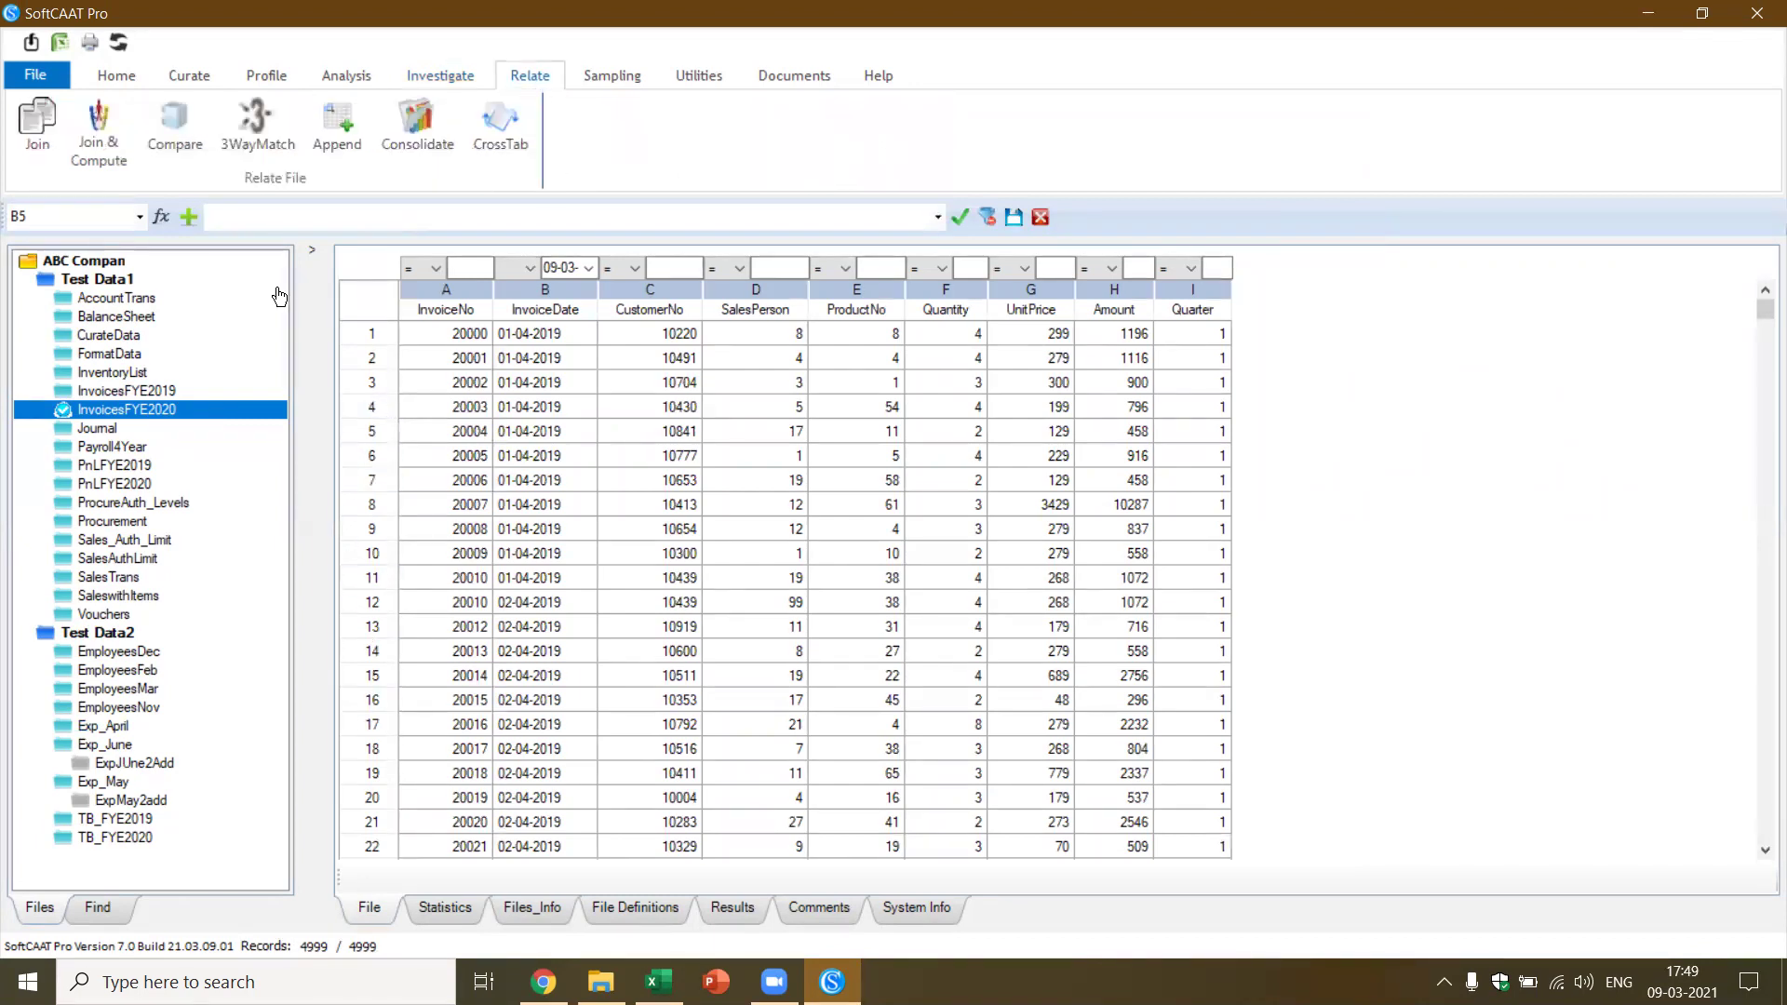
left_click(176, 128)
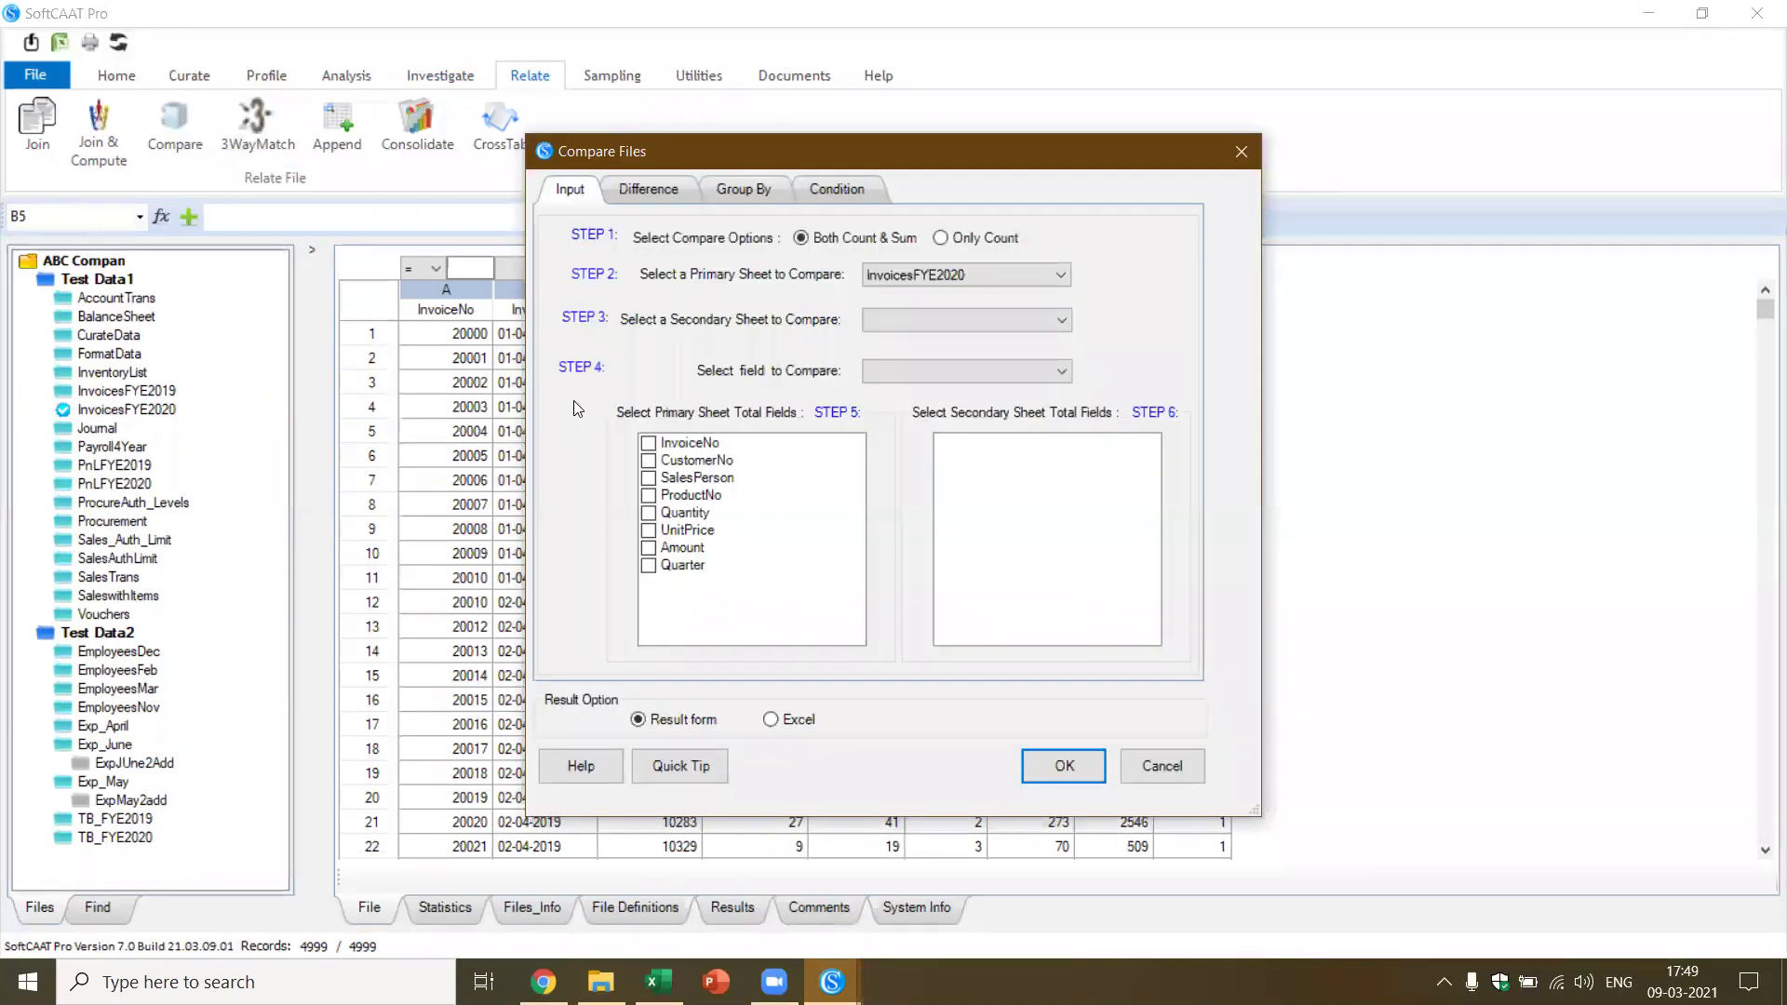
left_click(1061, 322)
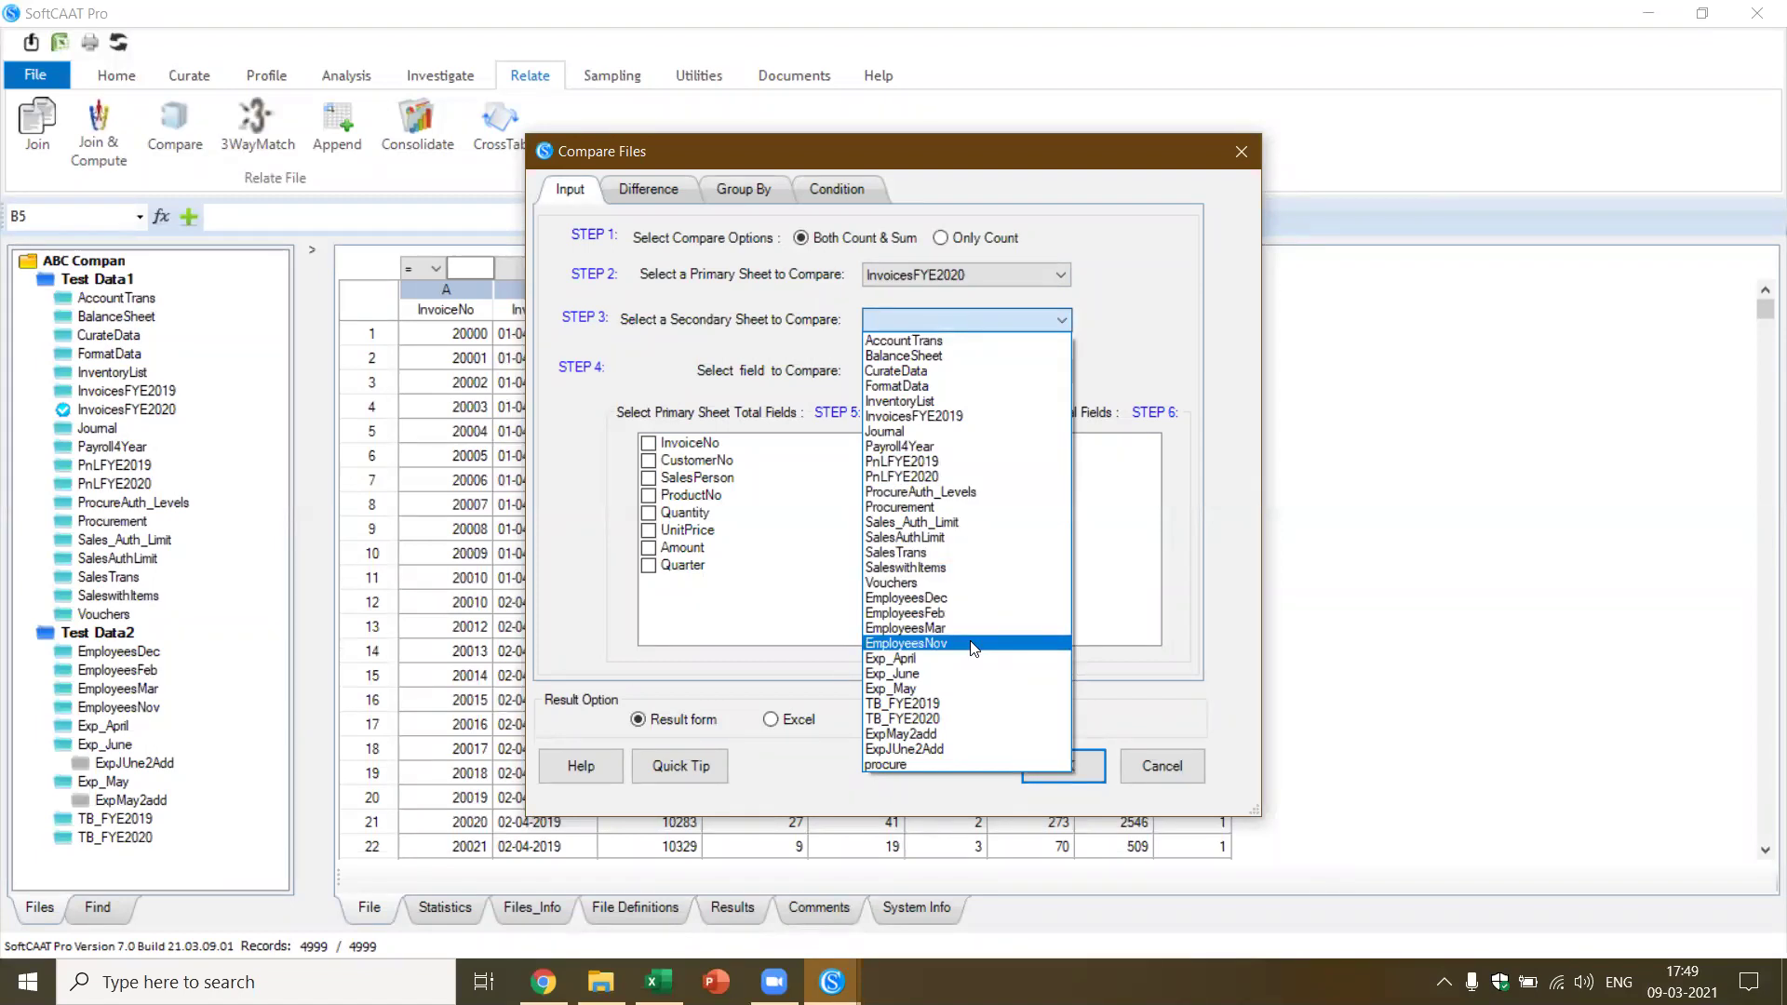
key("i")
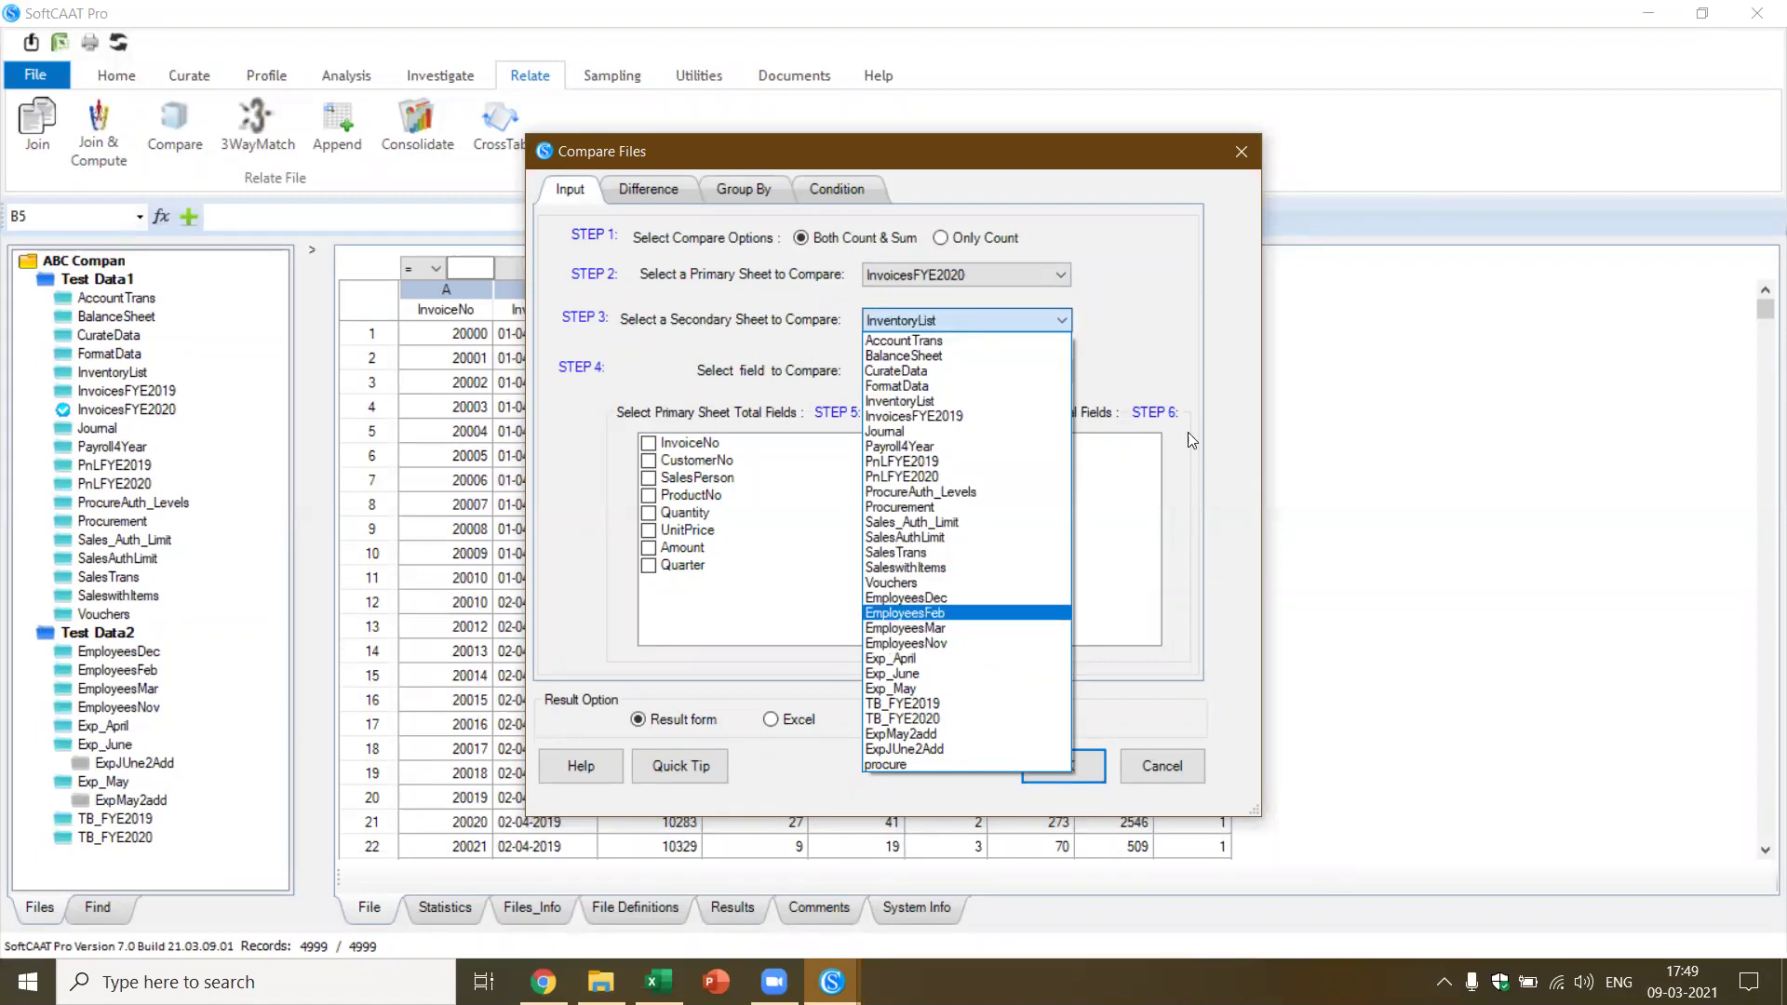
left_click(985, 416)
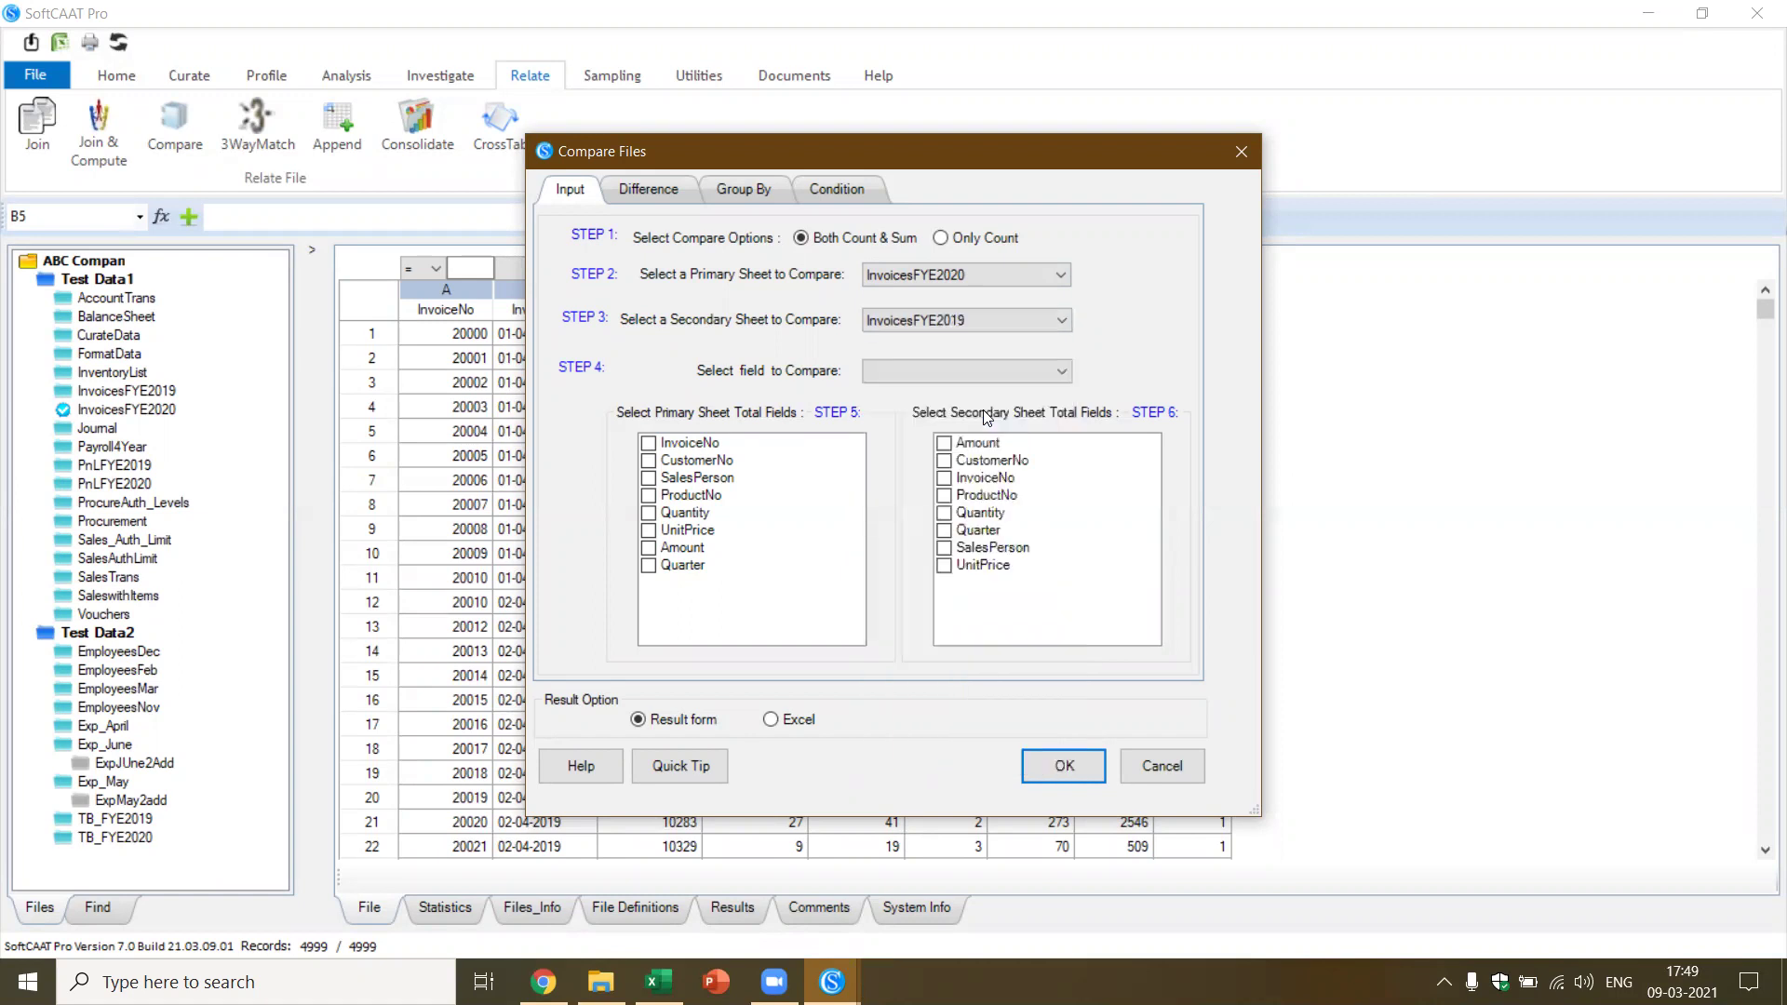
left_click(1067, 371)
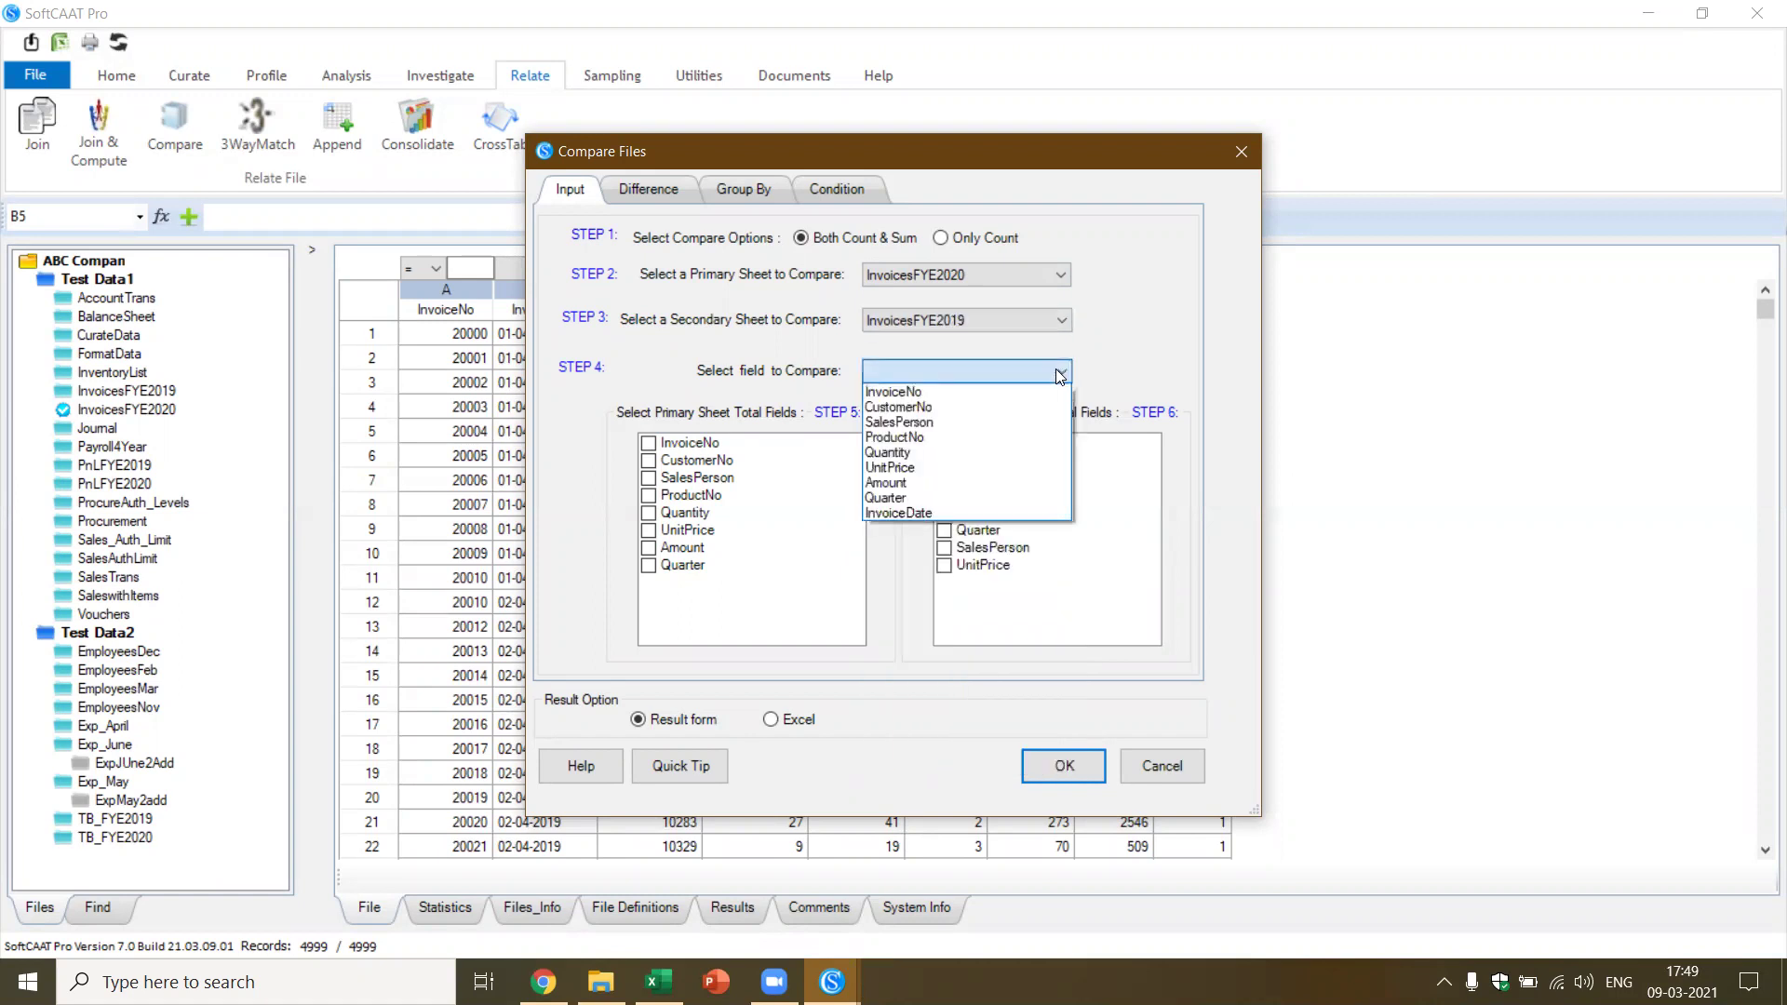
left_click(969, 407)
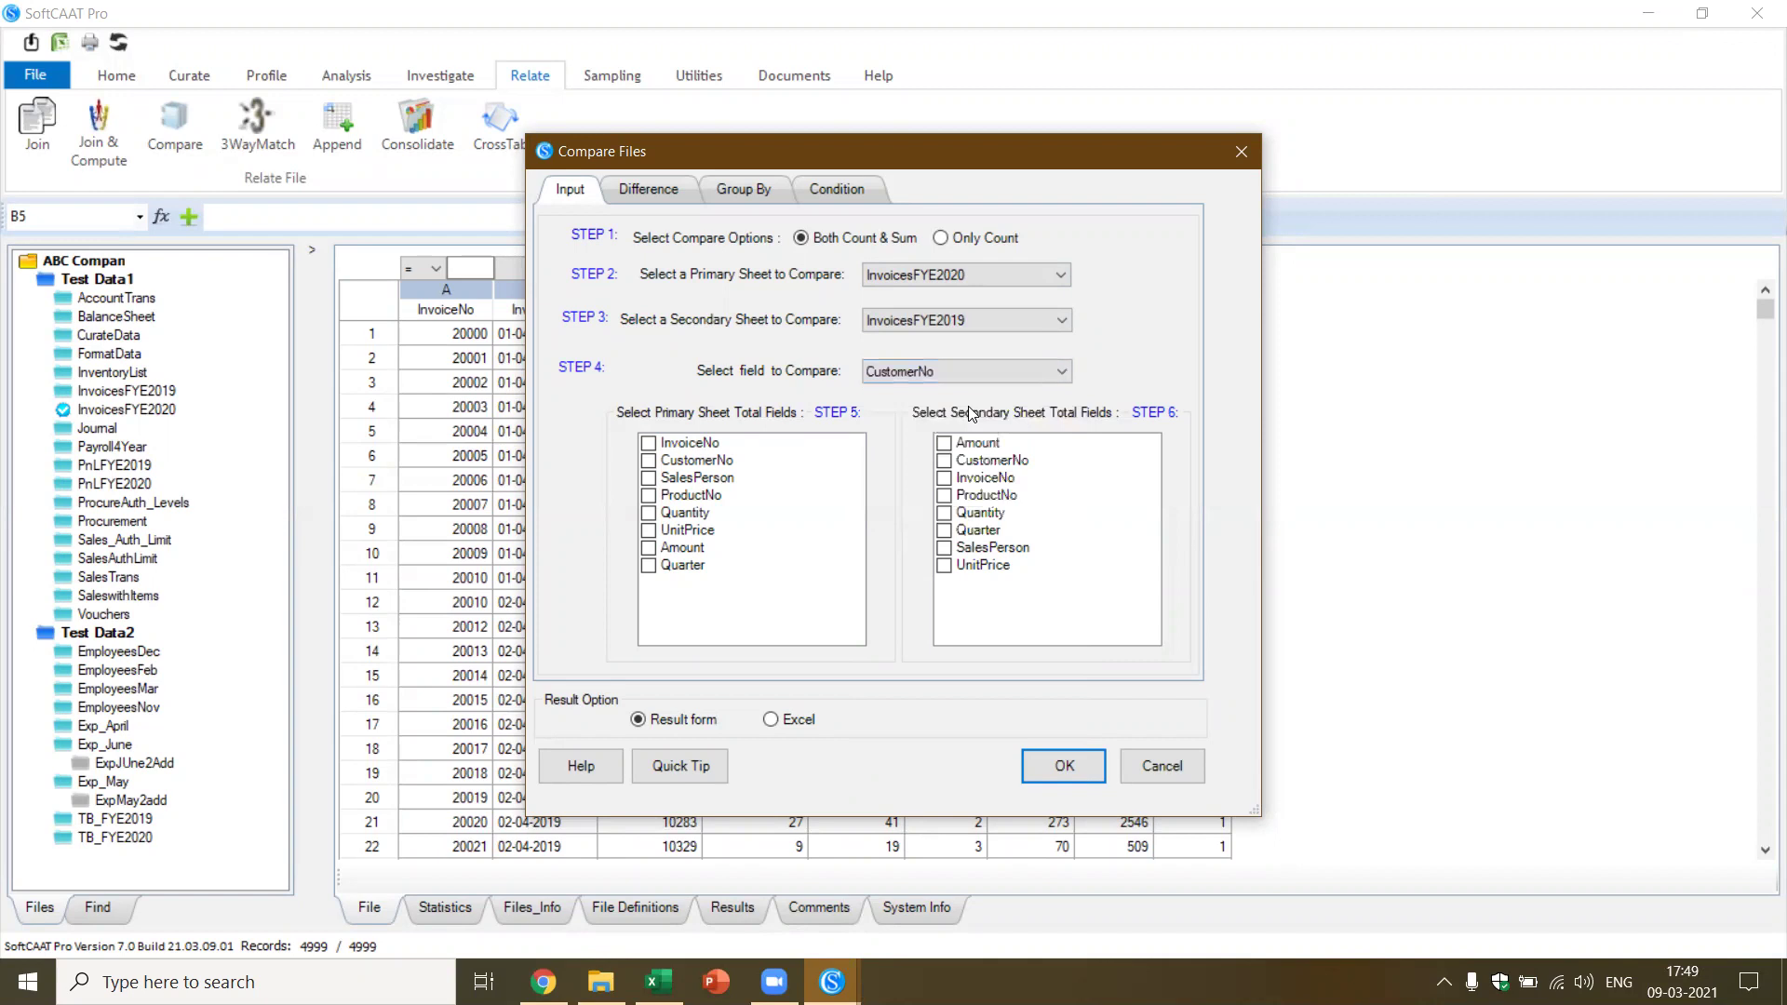
left_click(652, 550)
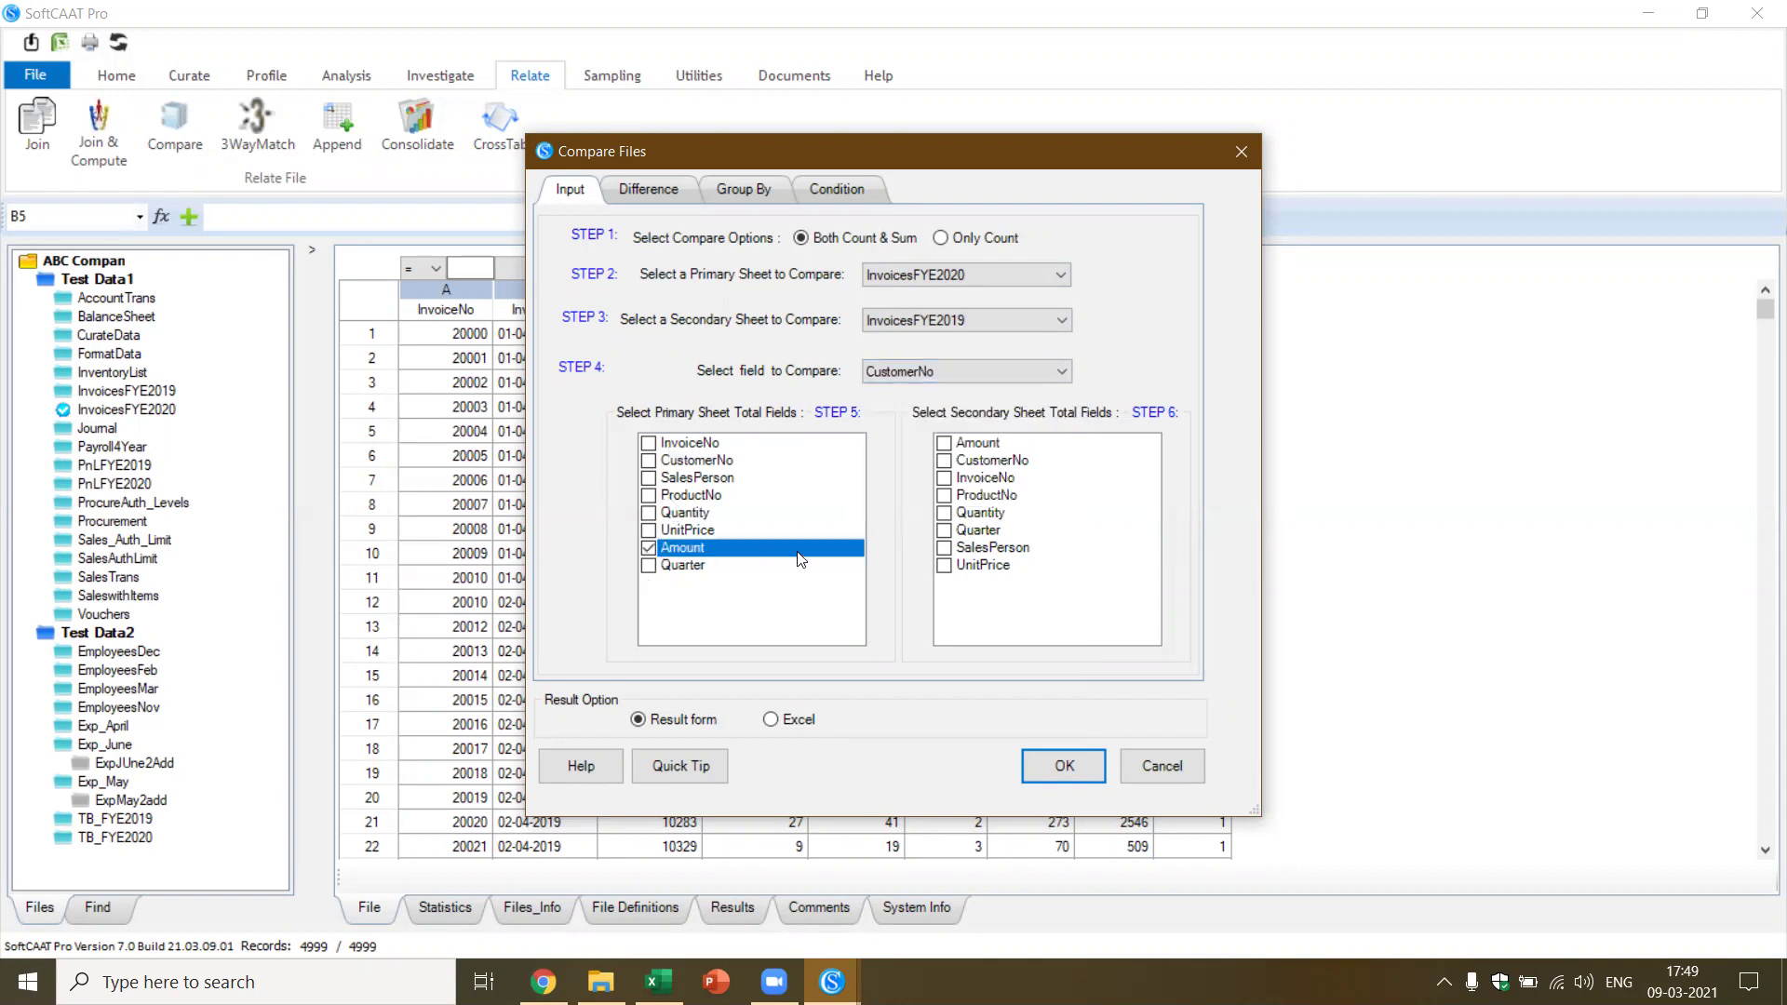
left_click(954, 449)
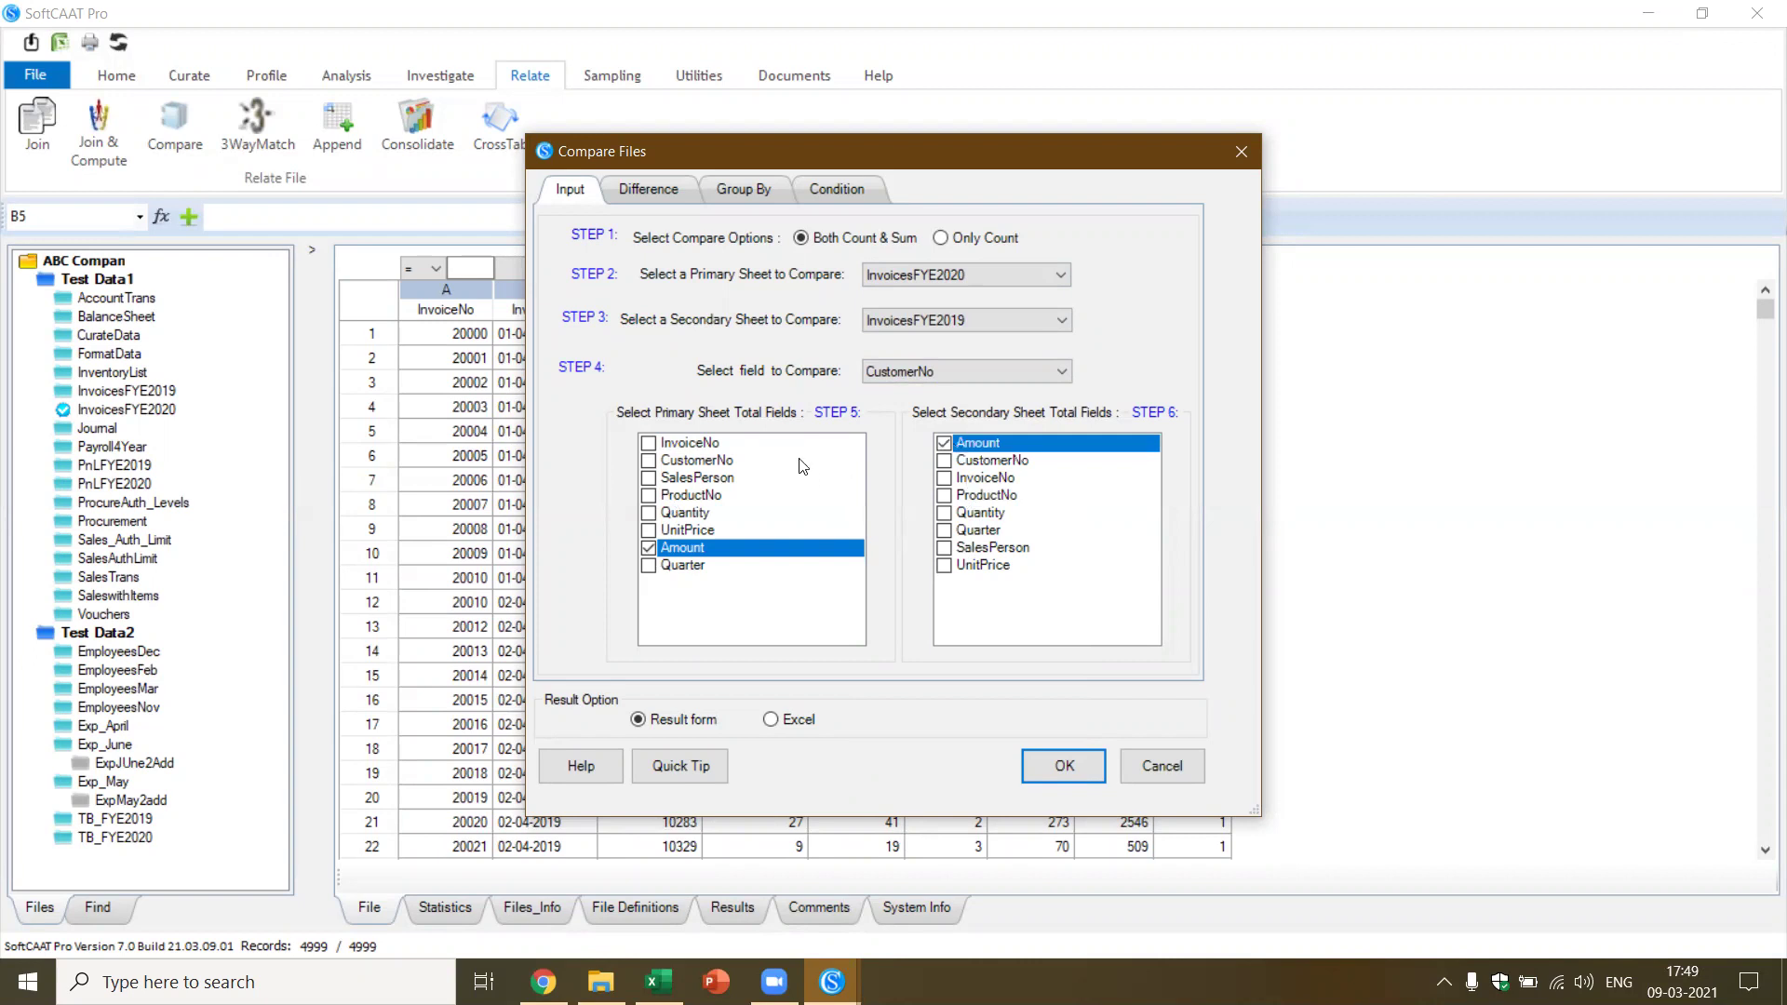
Add the difference between the primary and secondary Amount fields and run the comparison with output to the result form
left_click(649, 189)
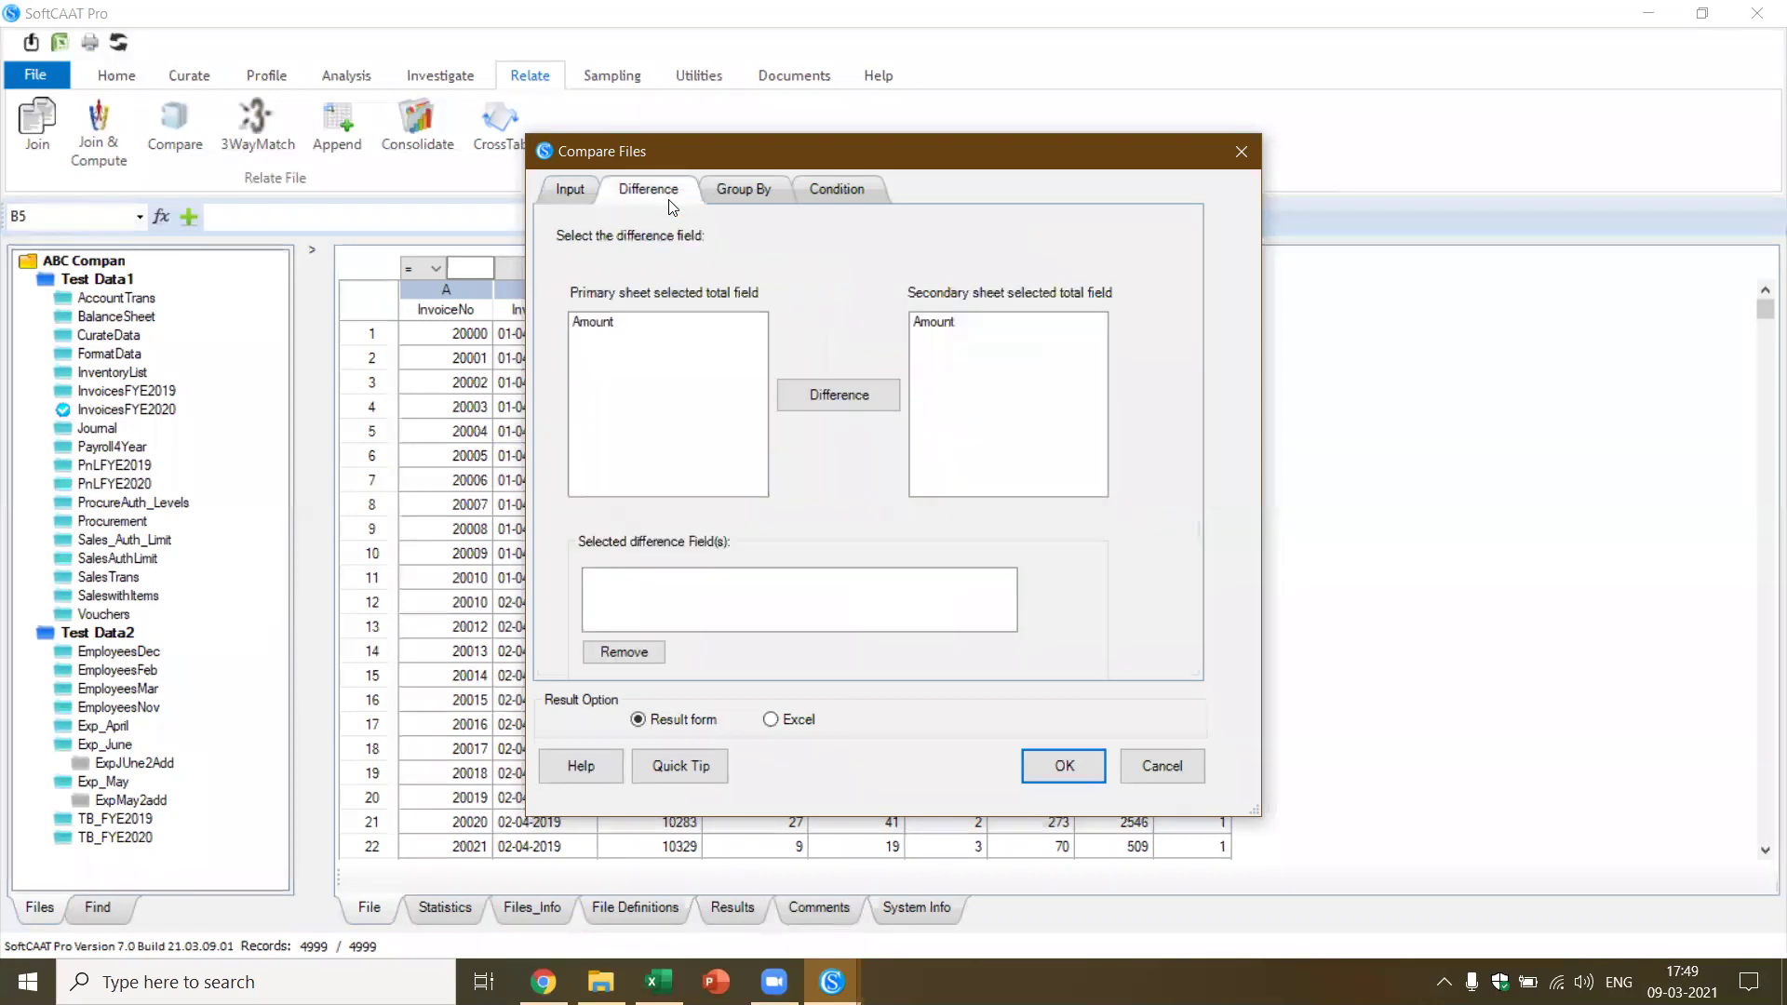
left_click(603, 322)
left_click(928, 322)
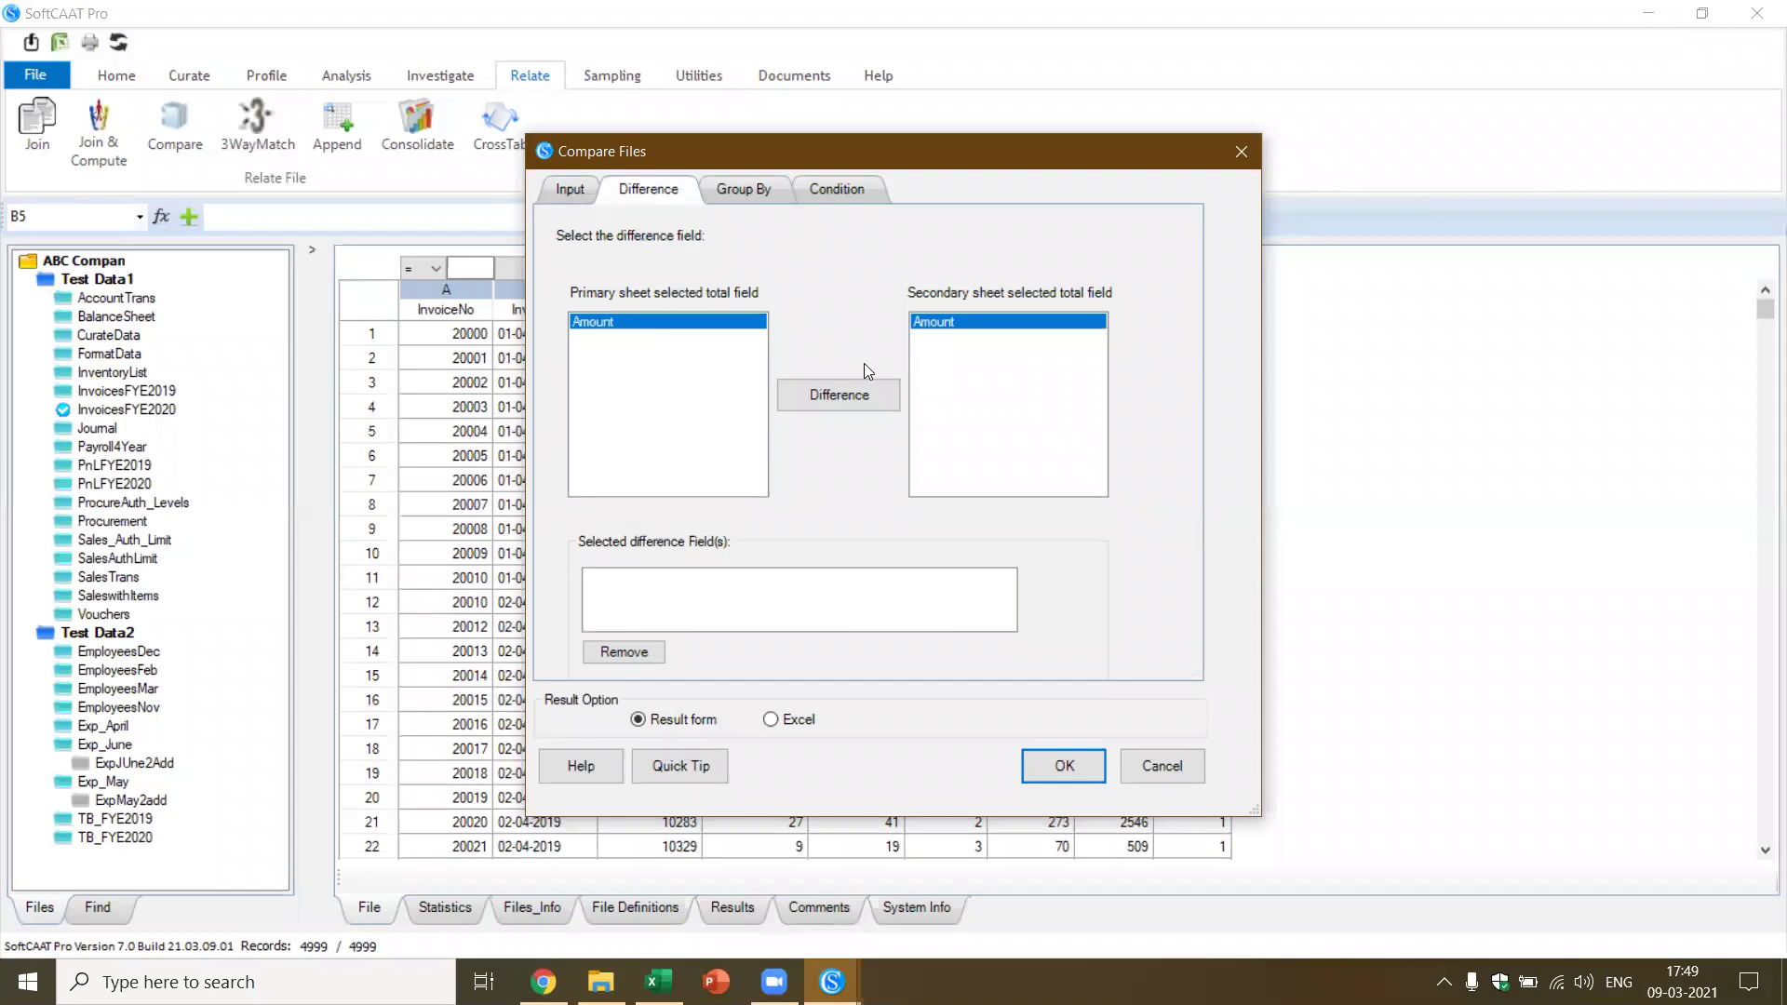
left_click(837, 395)
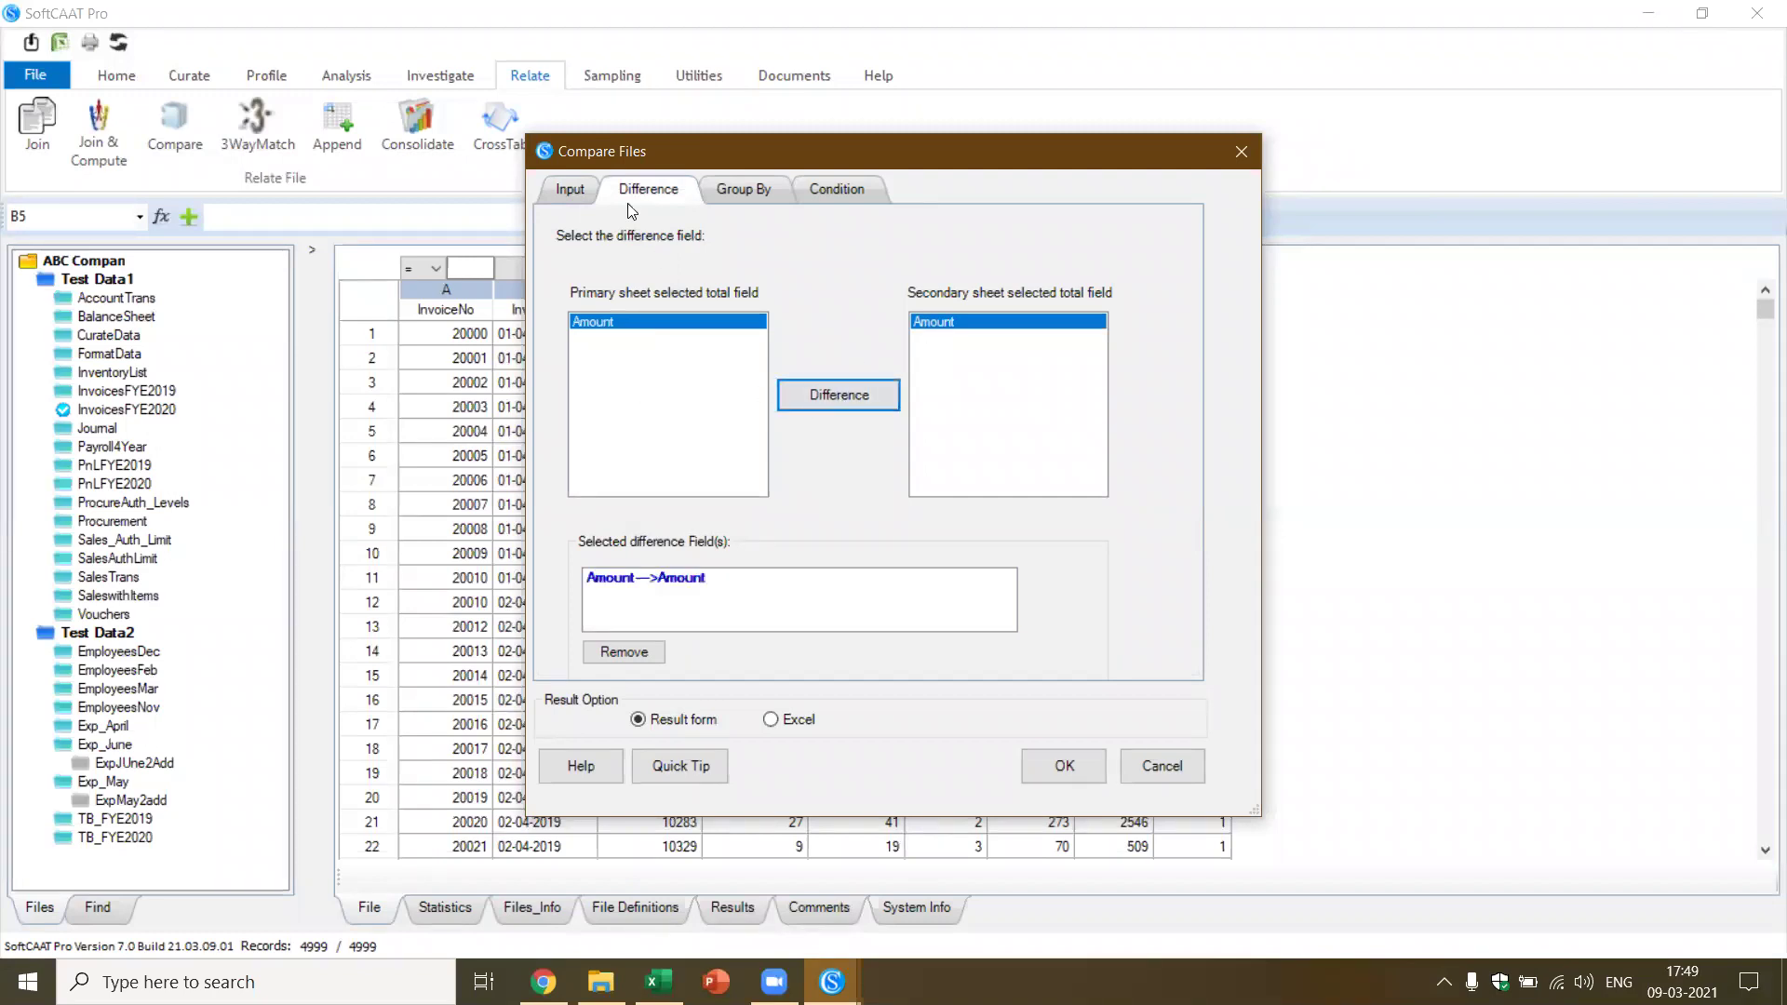
left_click(570, 189)
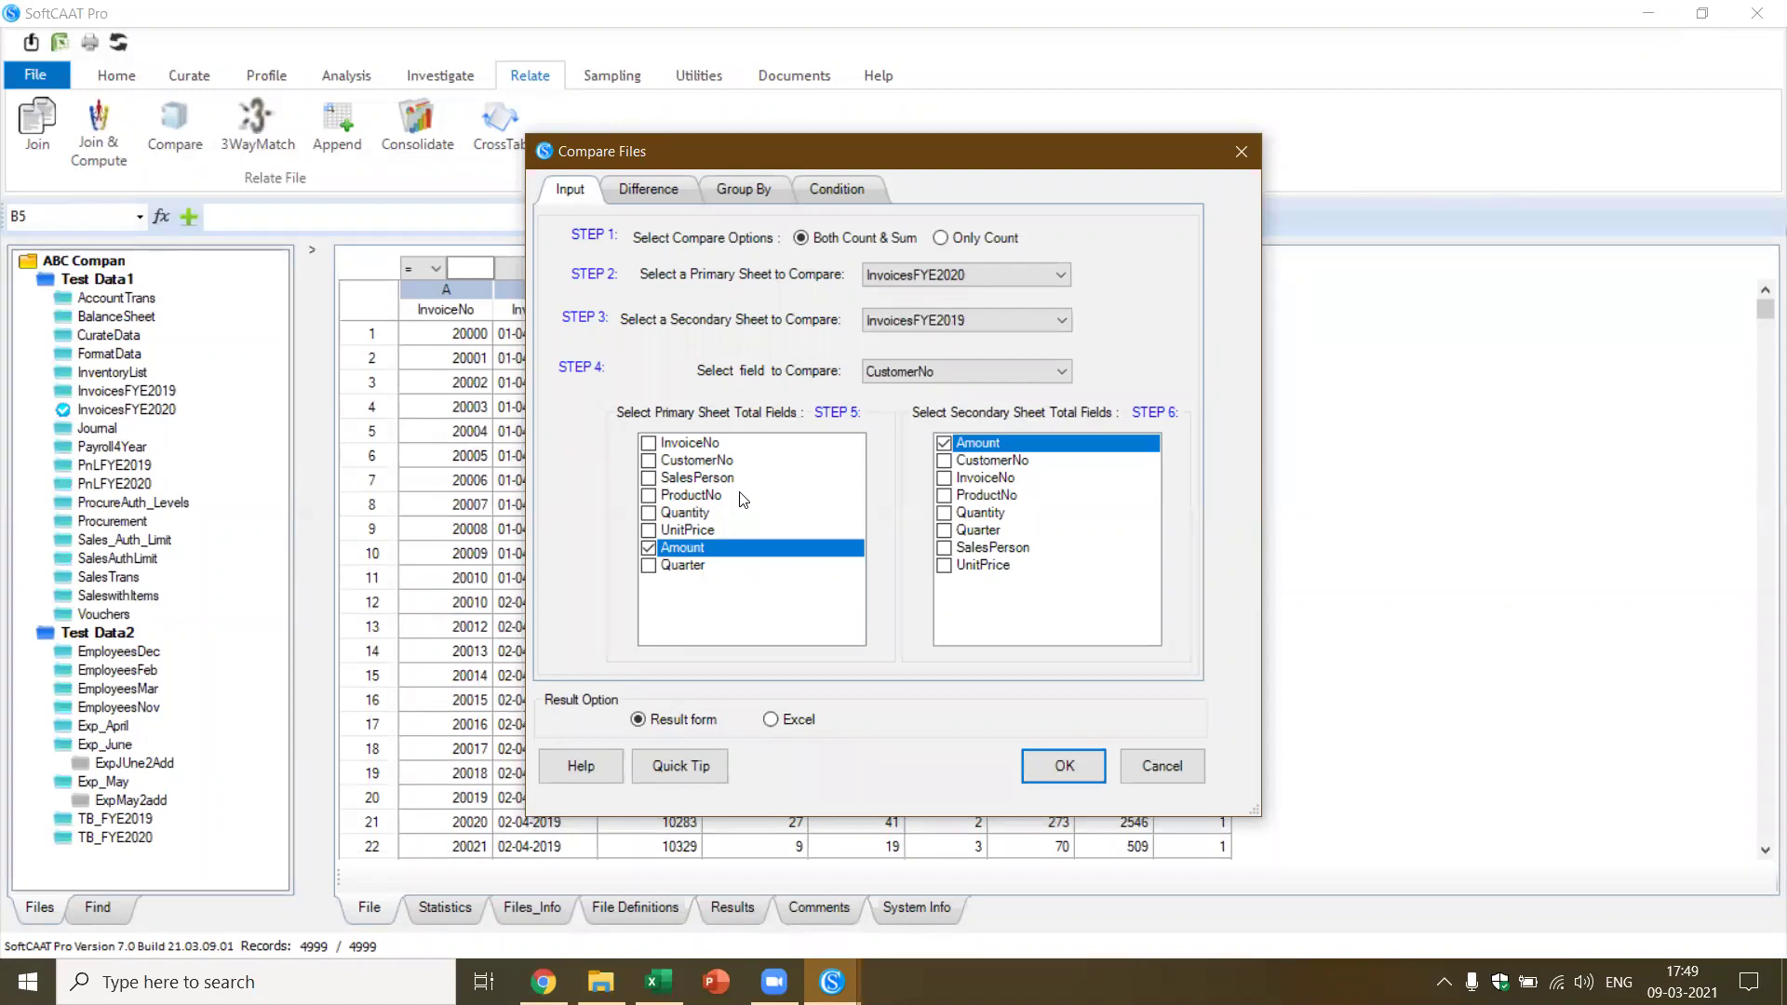
left_click(1048, 765)
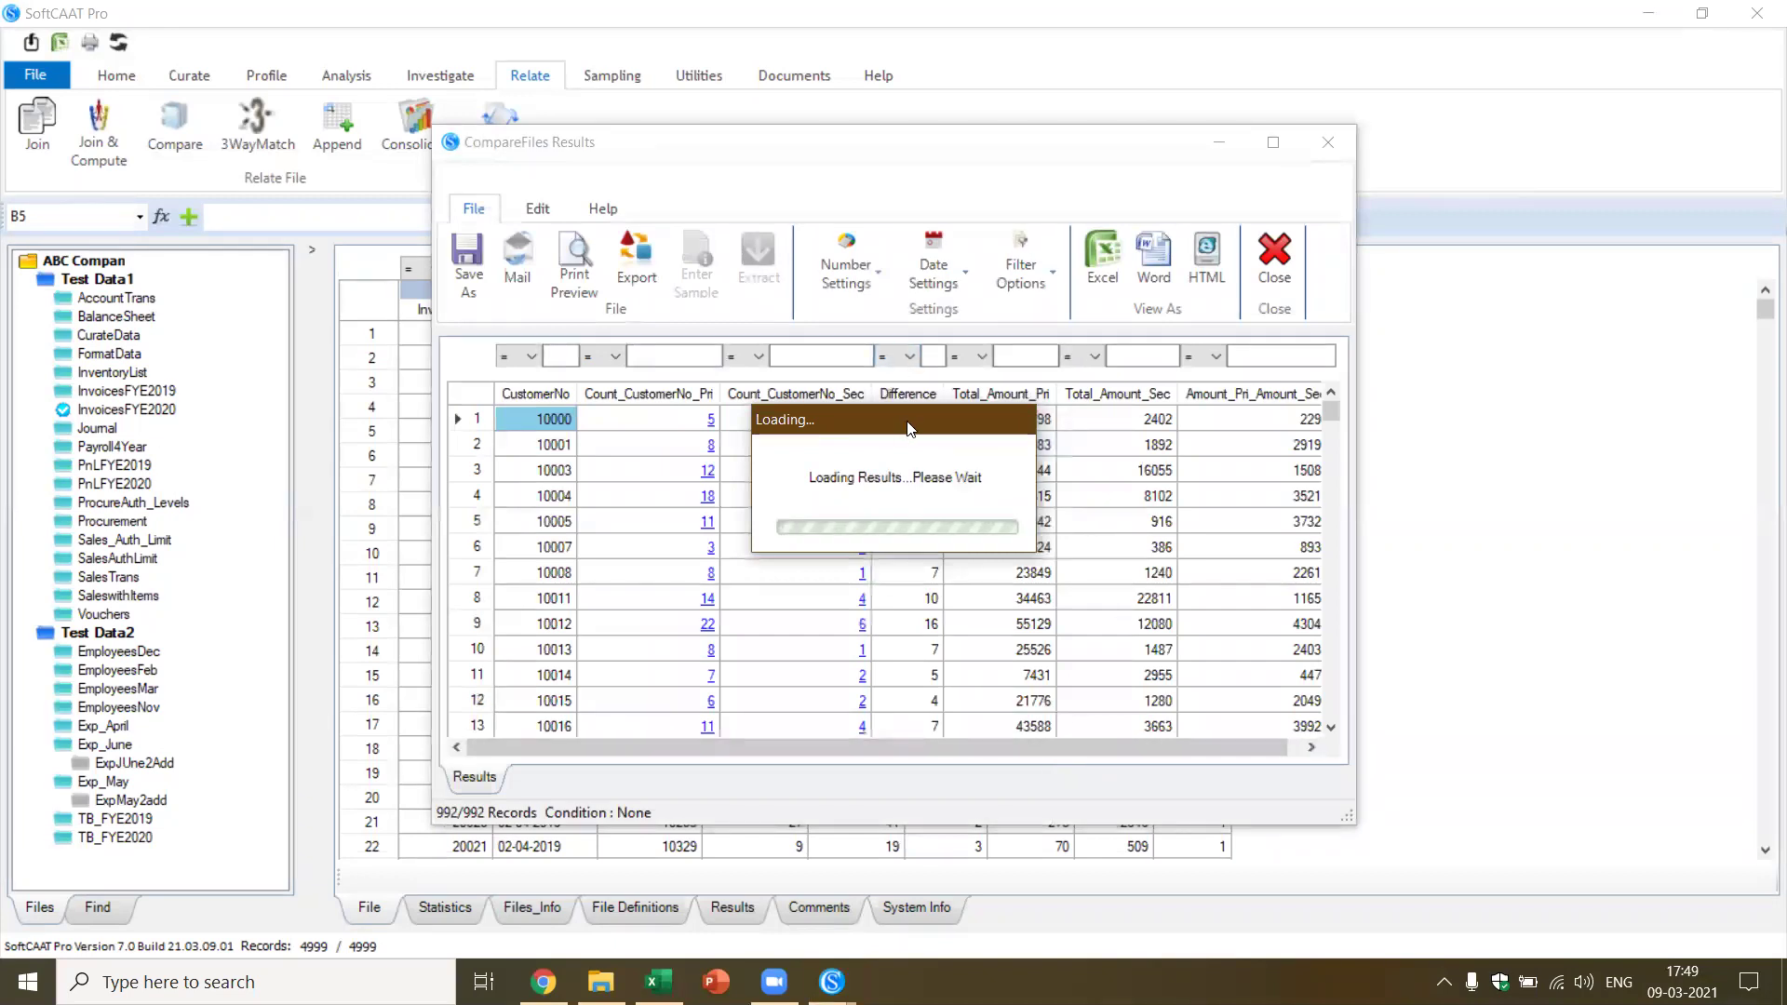
Enlarge the comparison results and filter Count_CustomerNo_Pri to 0 to examine customers missing from the primary year, clearing the filter when done
left_click(1273, 141)
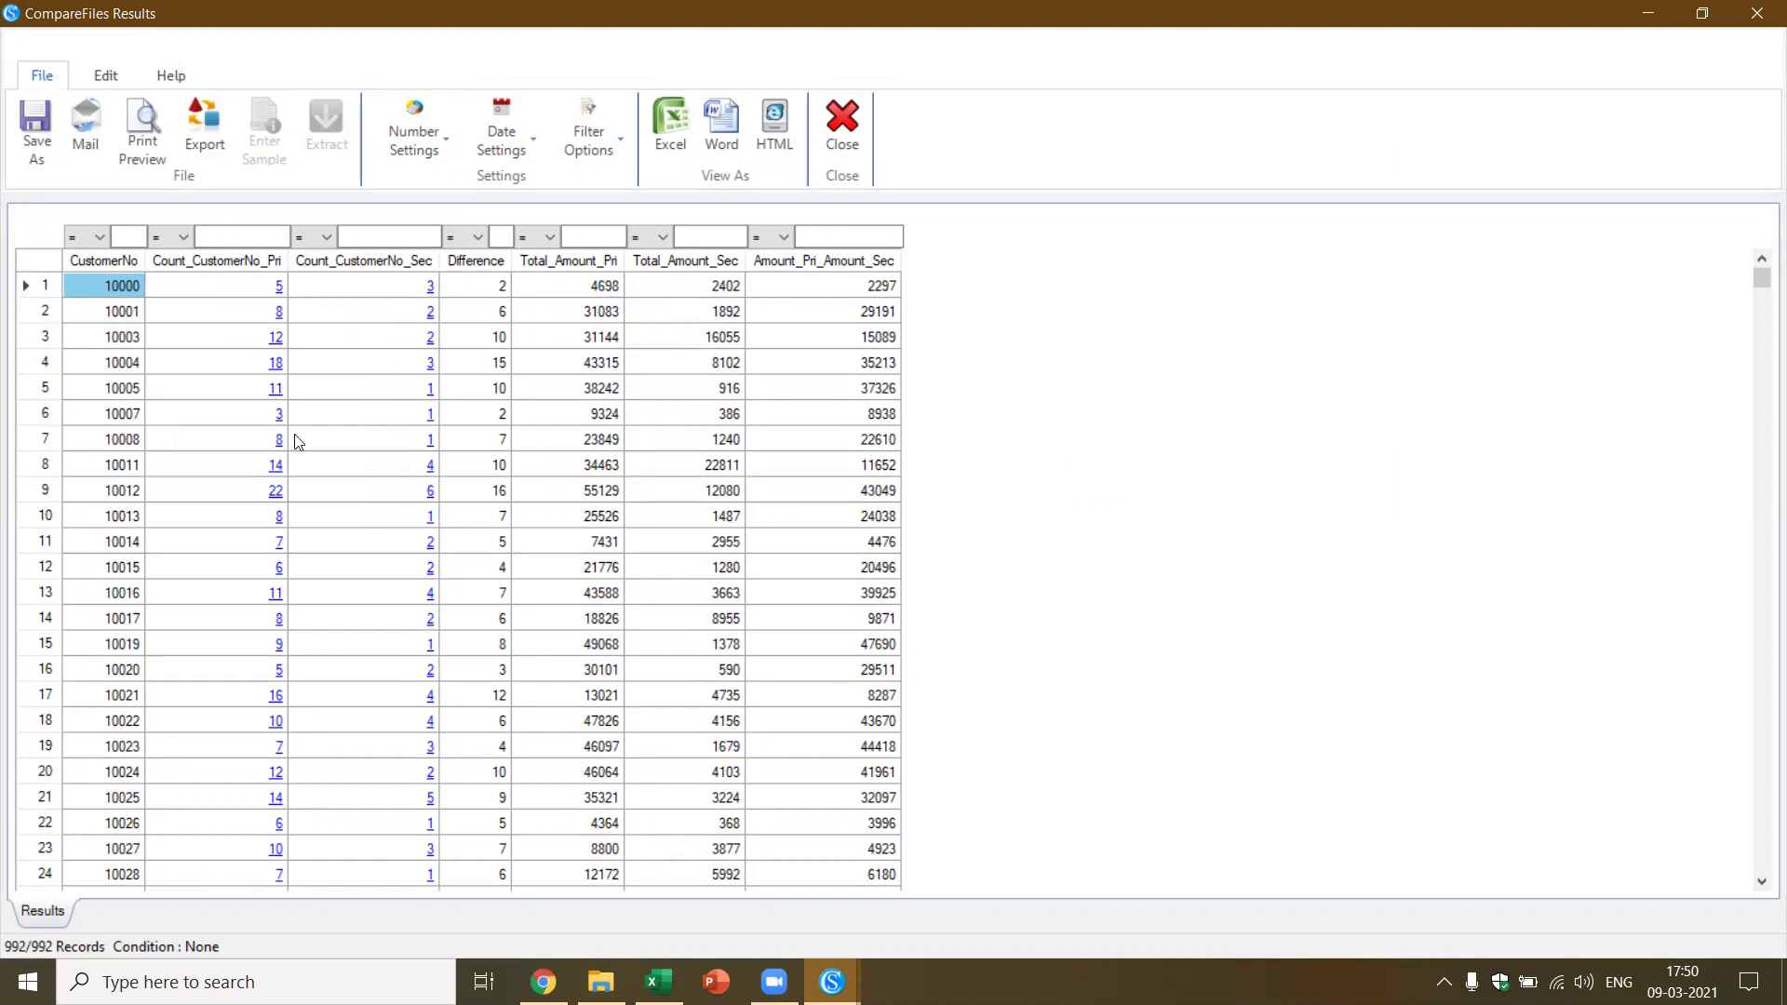
left_click(251, 237)
type("0")
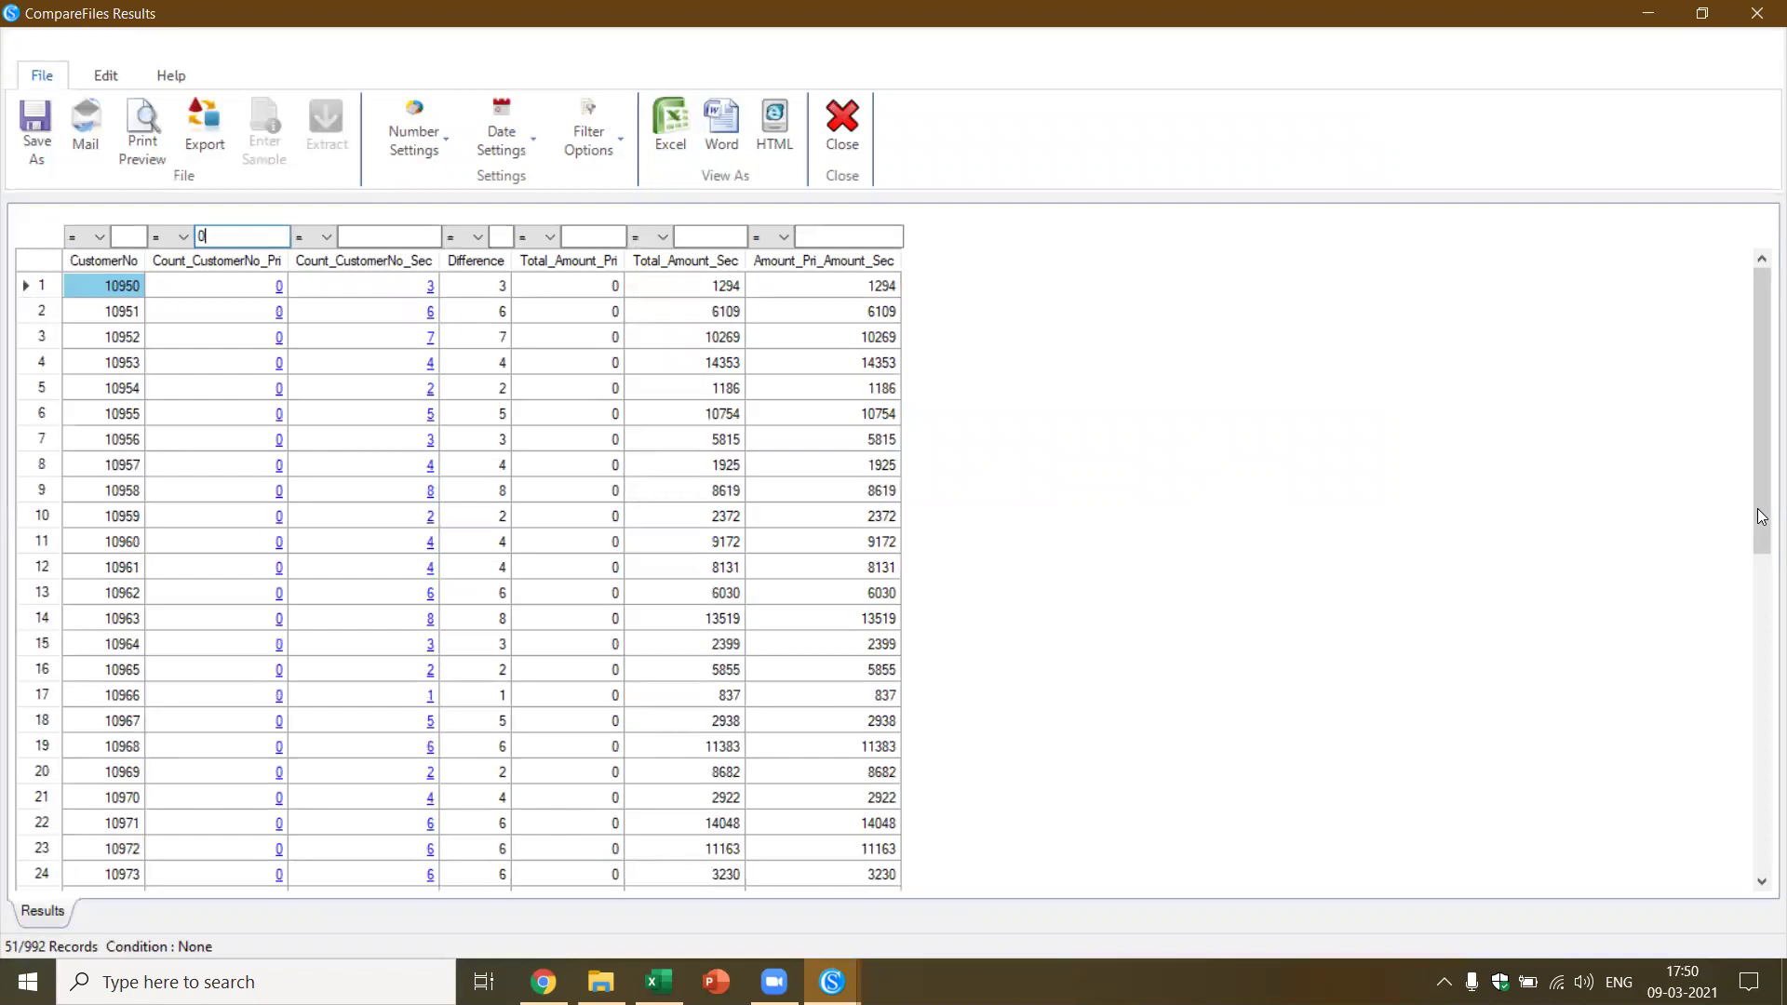
key("BackSpace")
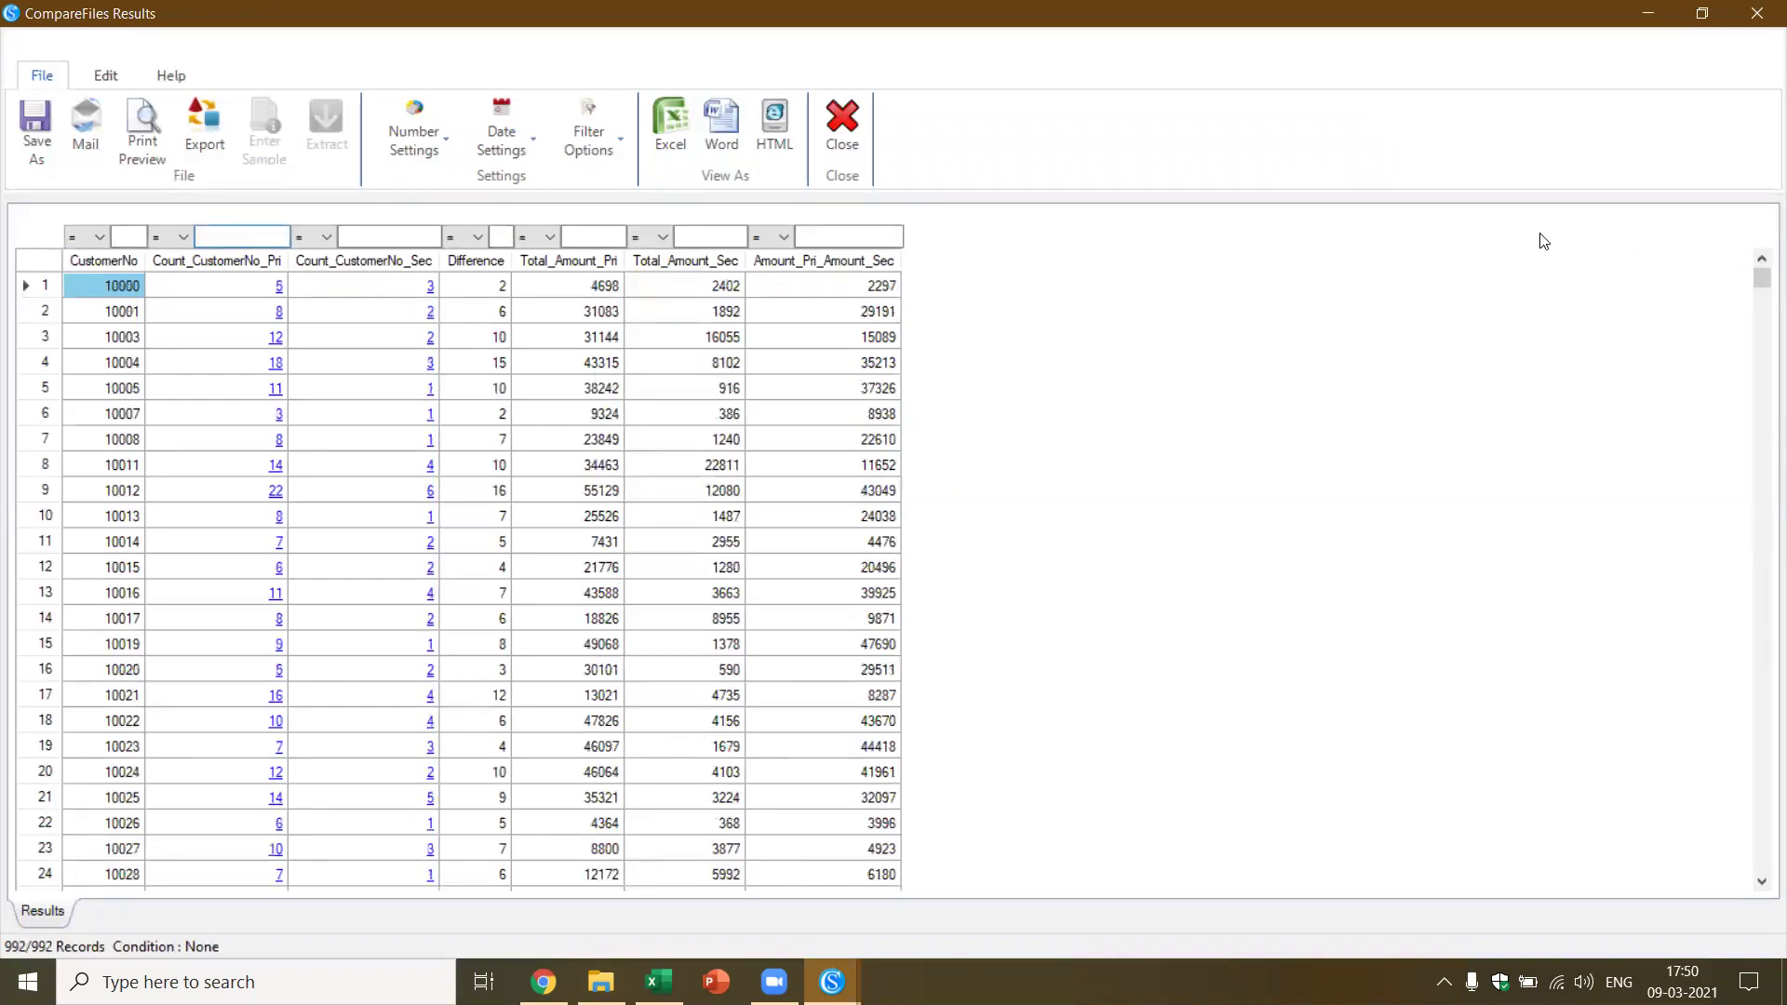
Filter Count_CustomerNo_Sec to 0, review the customers sorted by Amount_Pri_Amount_Sec in descending order, and close the results
left_click(376, 238)
type("0")
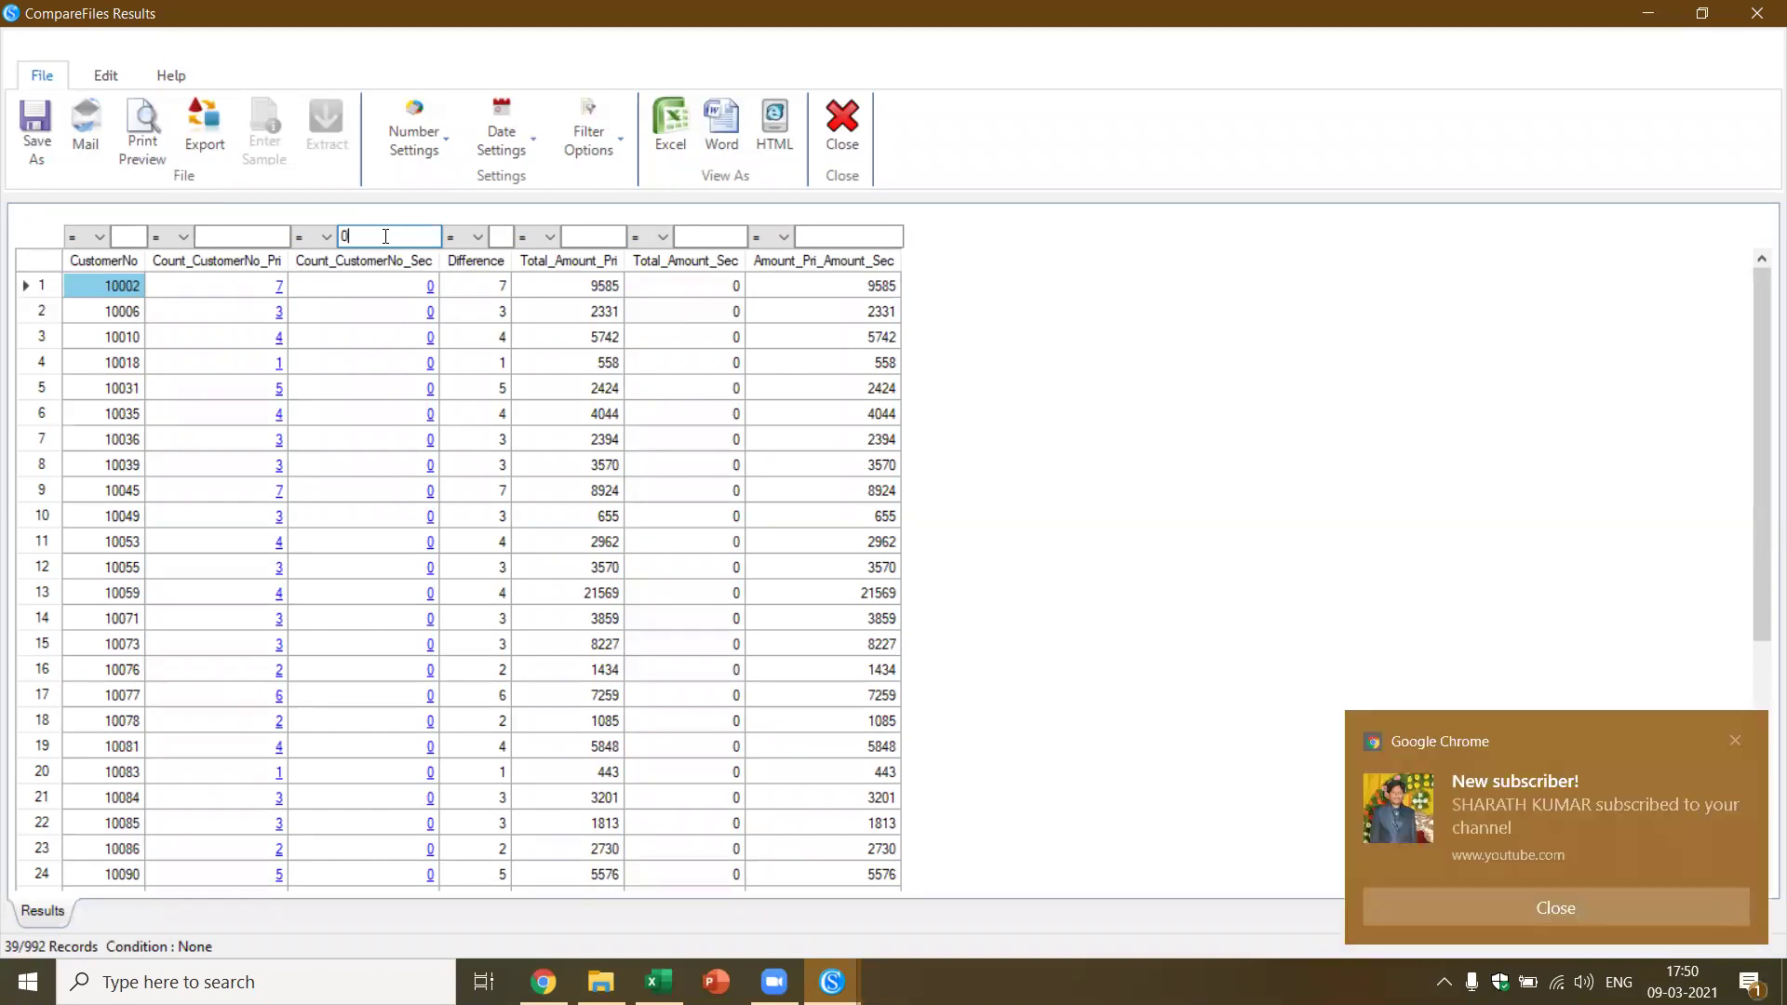
left_click(1636, 916)
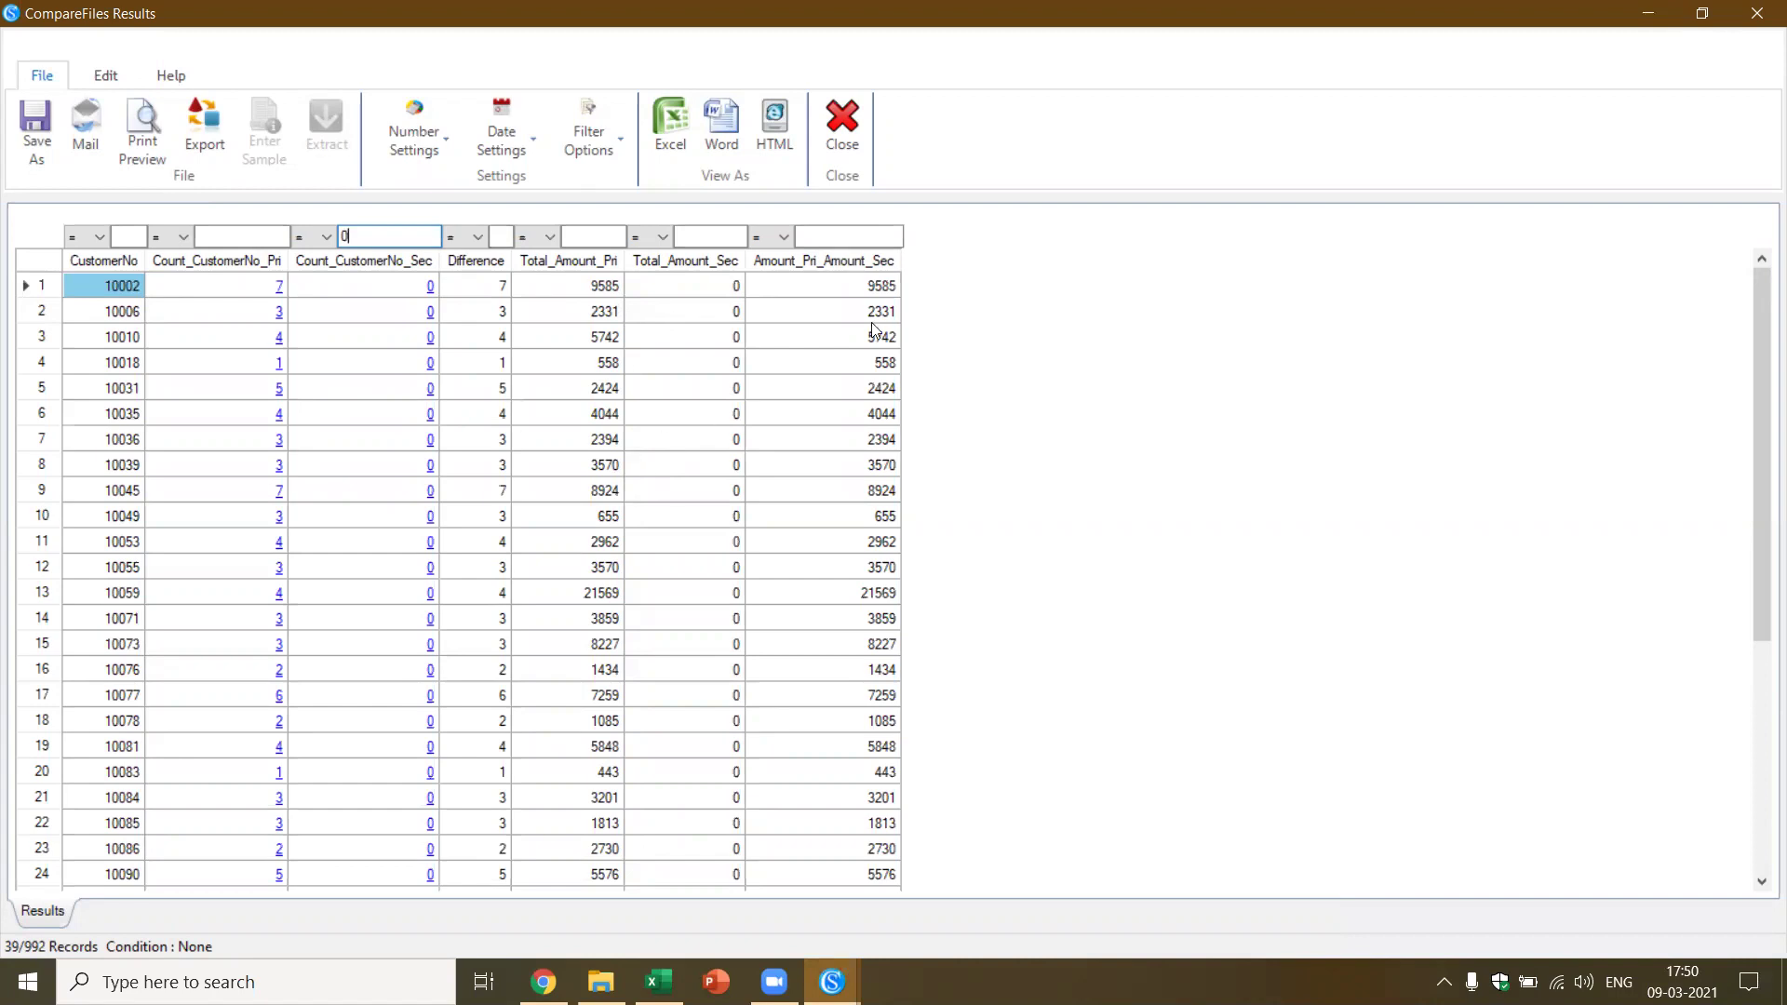
left_click(857, 267)
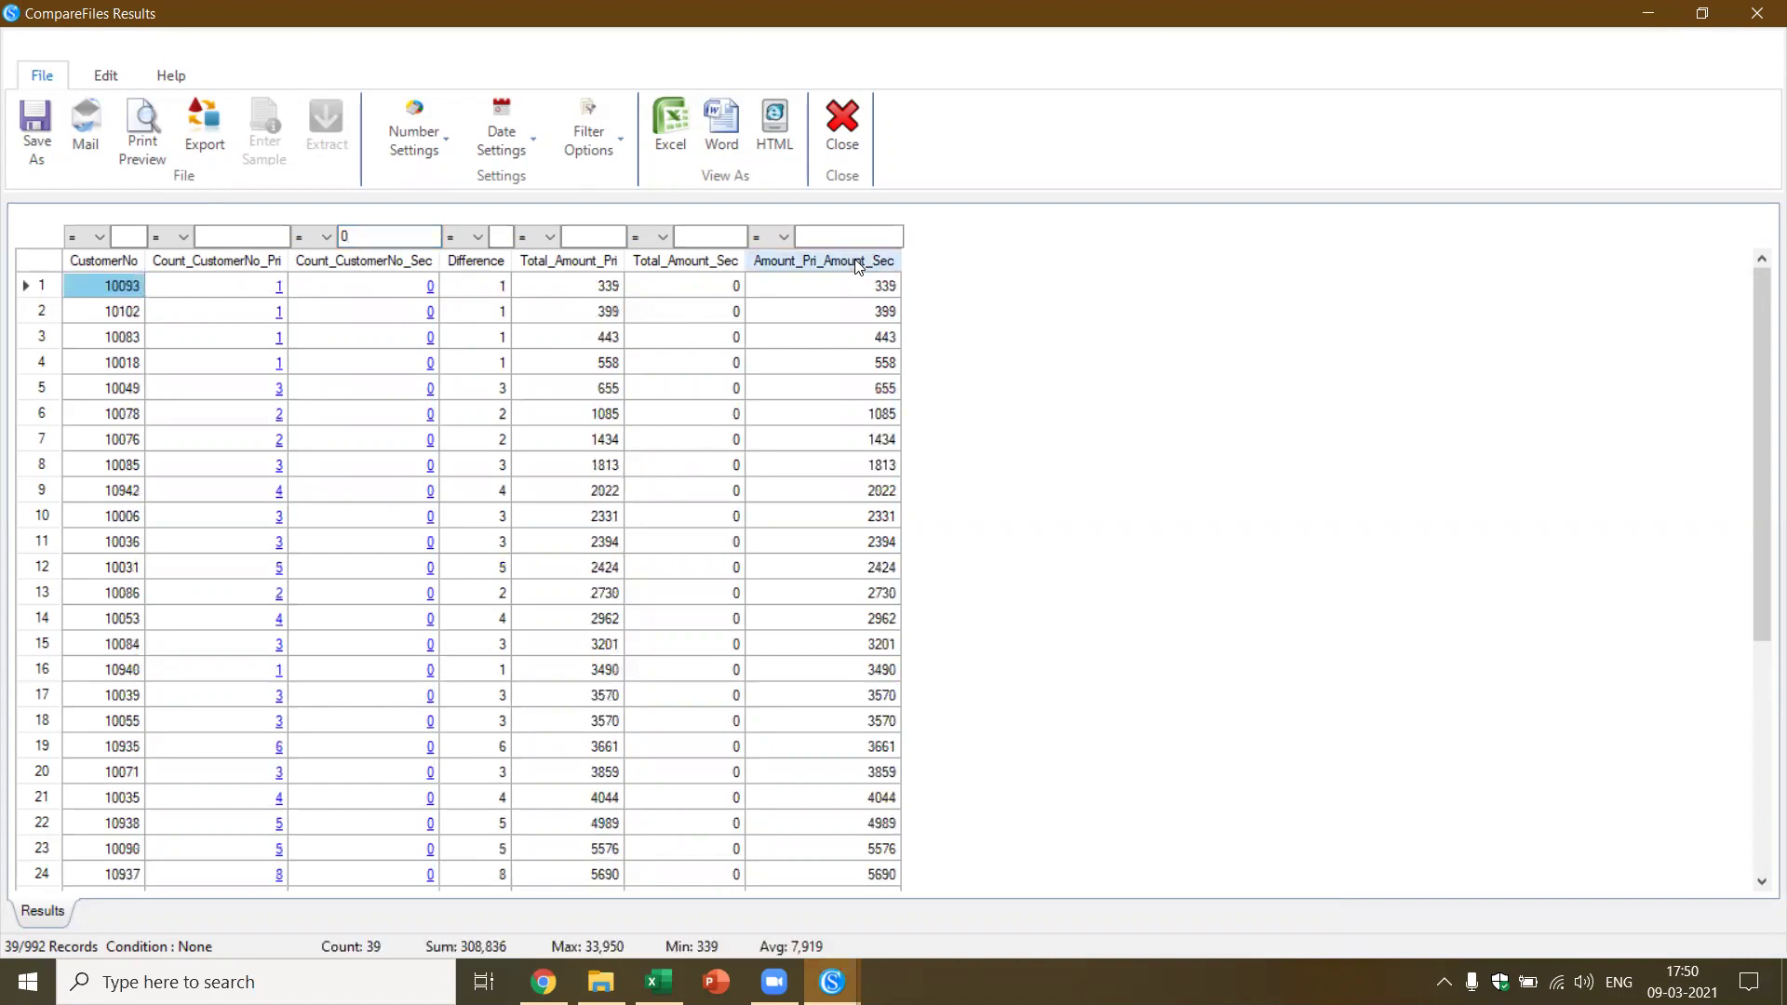
left_click(854, 262)
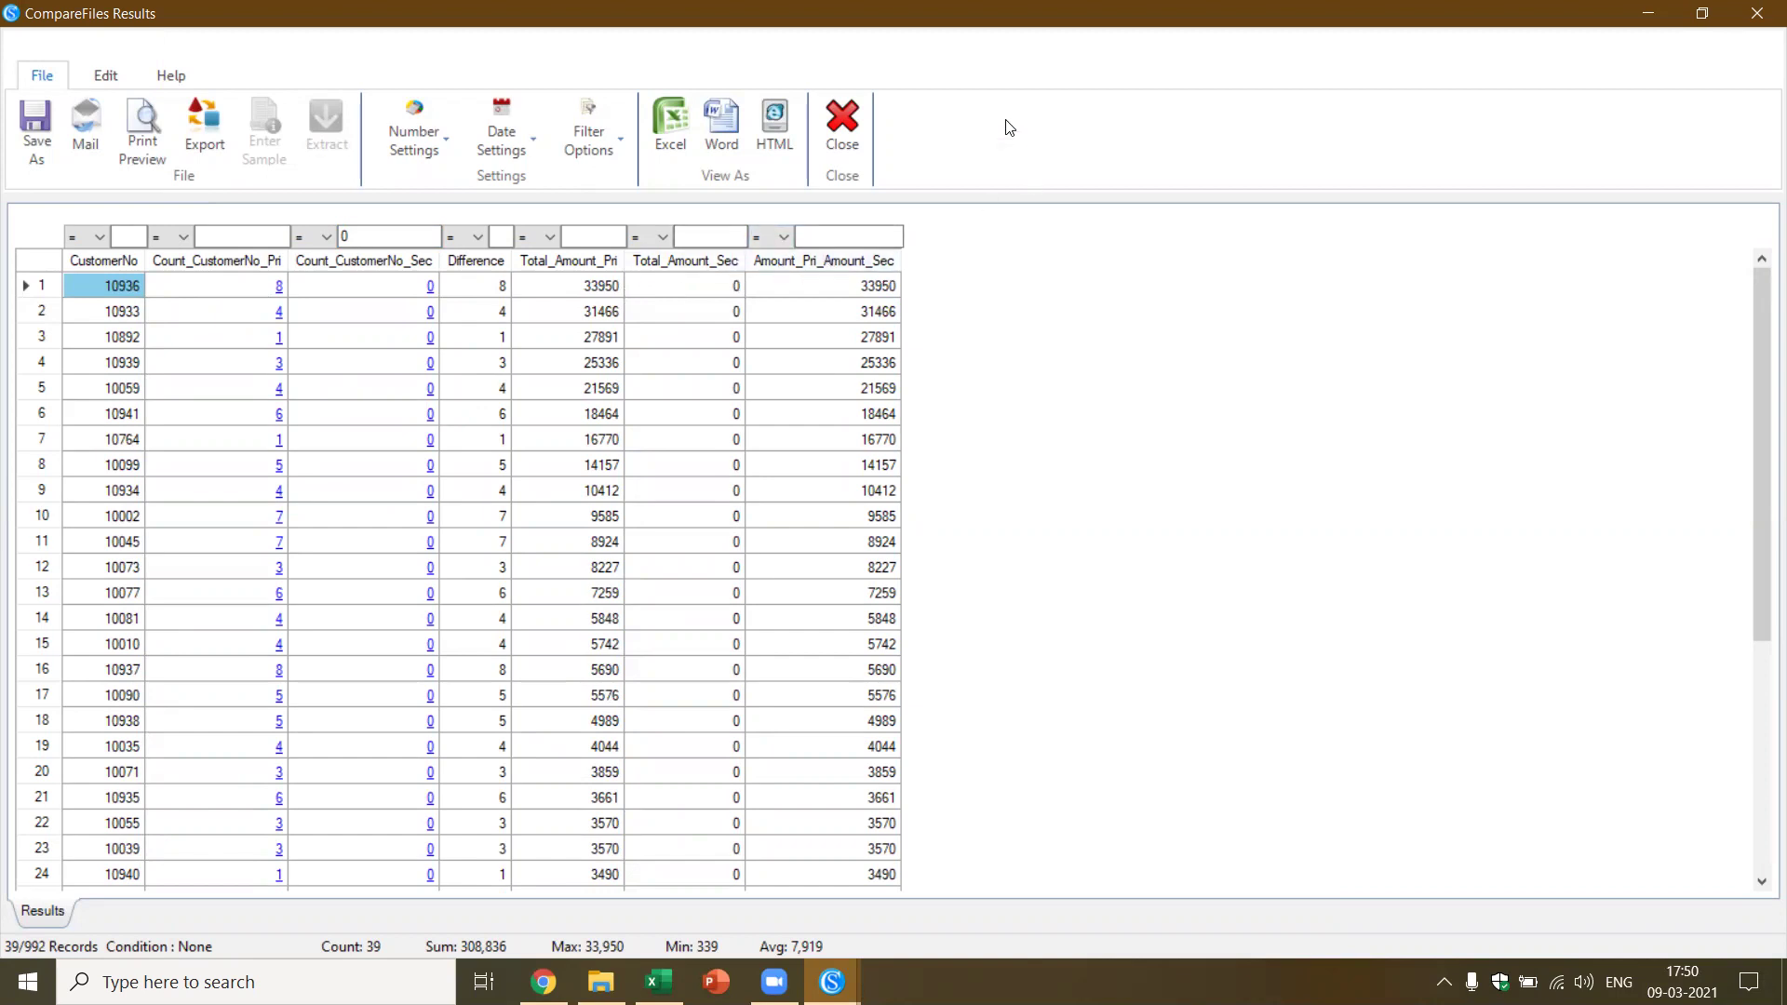
left_click(843, 121)
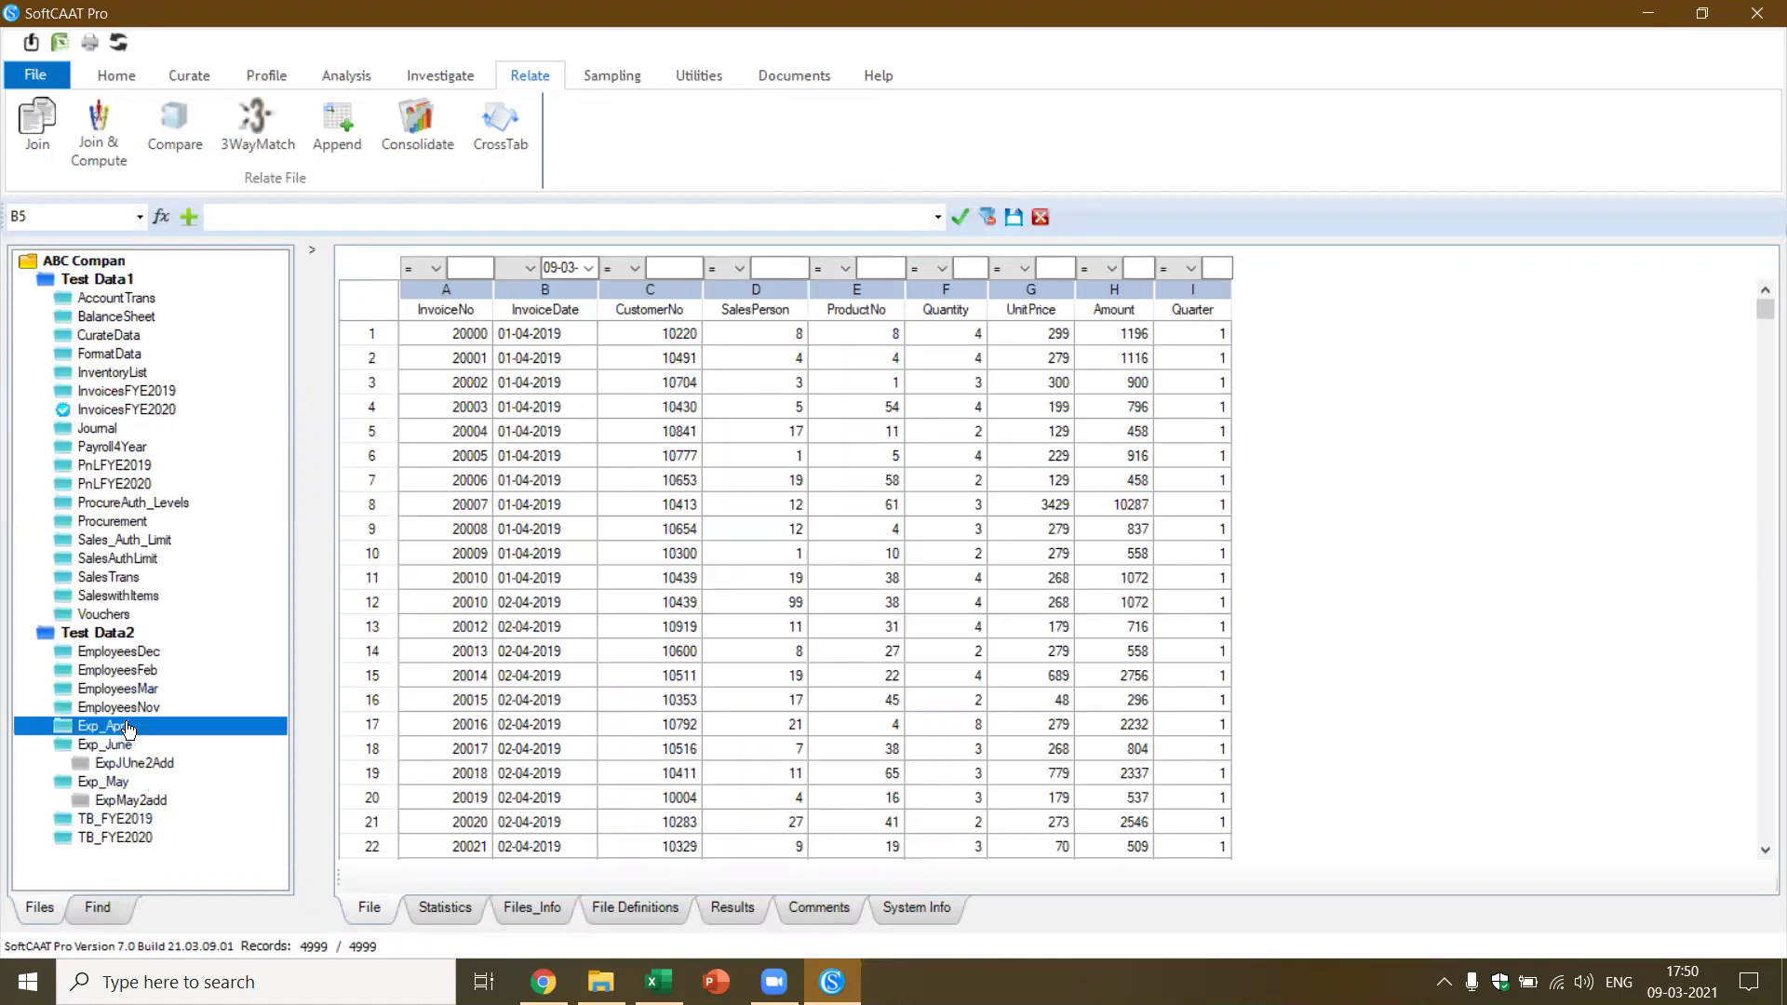
Open the Exp_April file and consolidate it with Exp_May and Exp_June by Head, summarizing on Expenditure
double_click(116, 725)
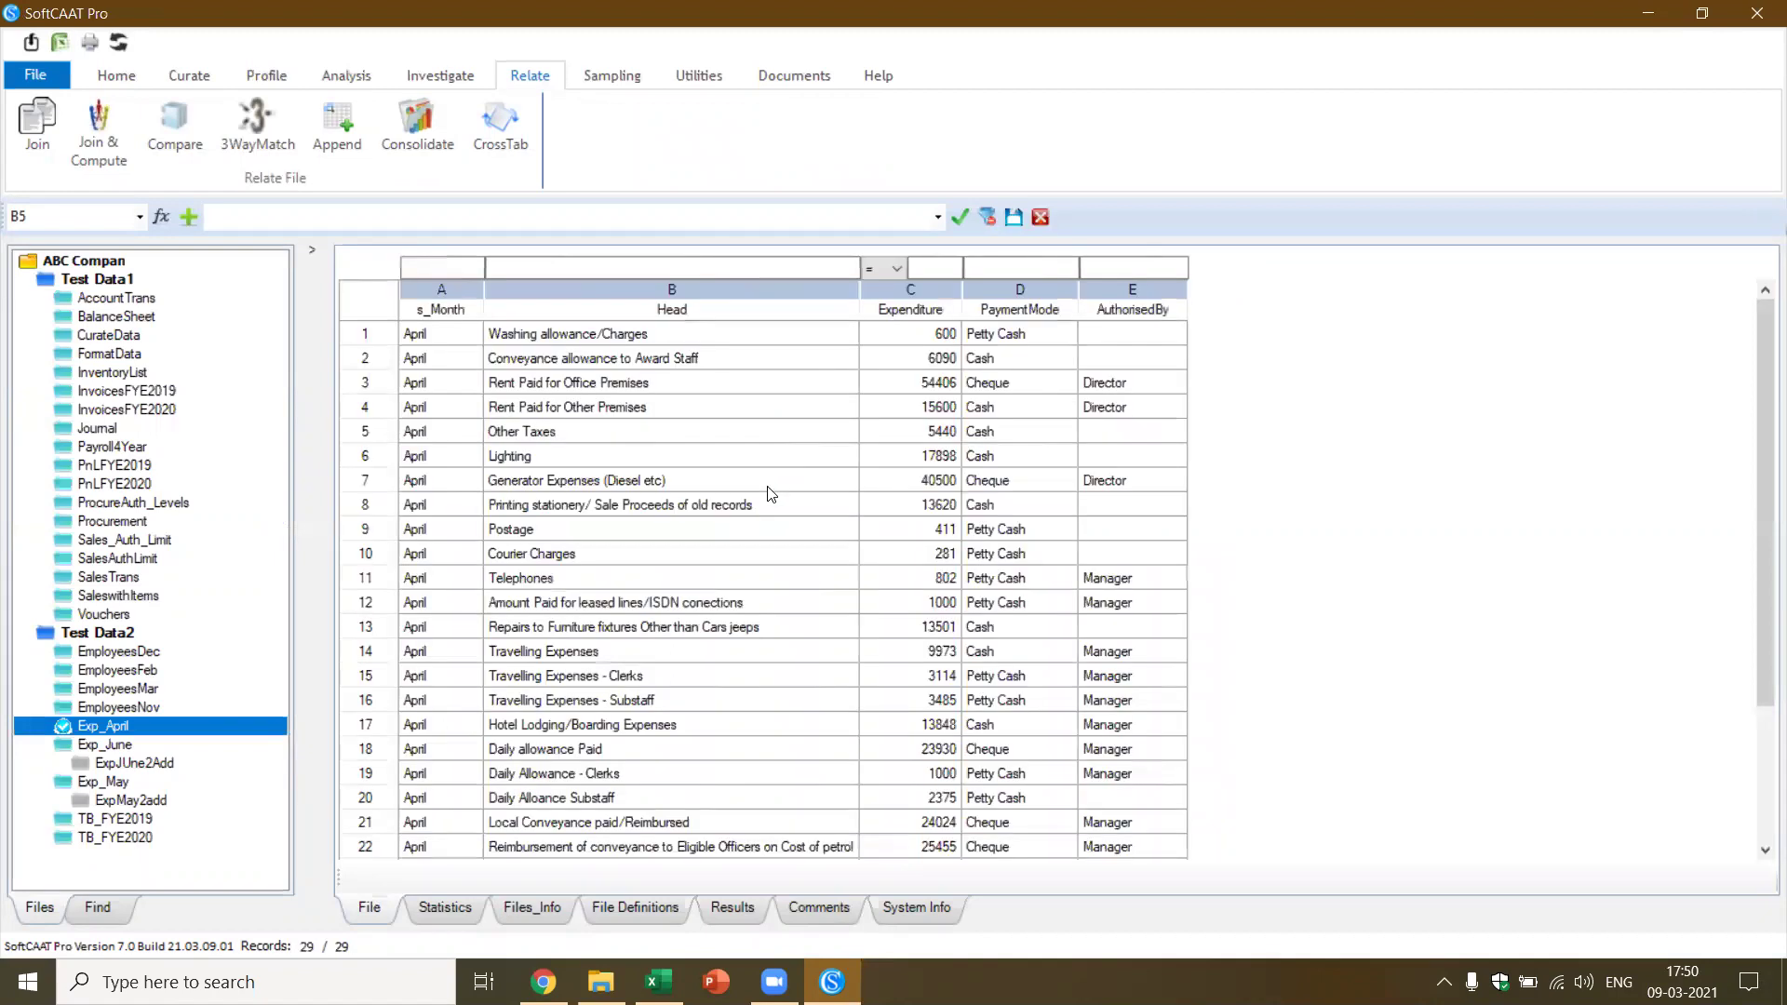
left_click(417, 129)
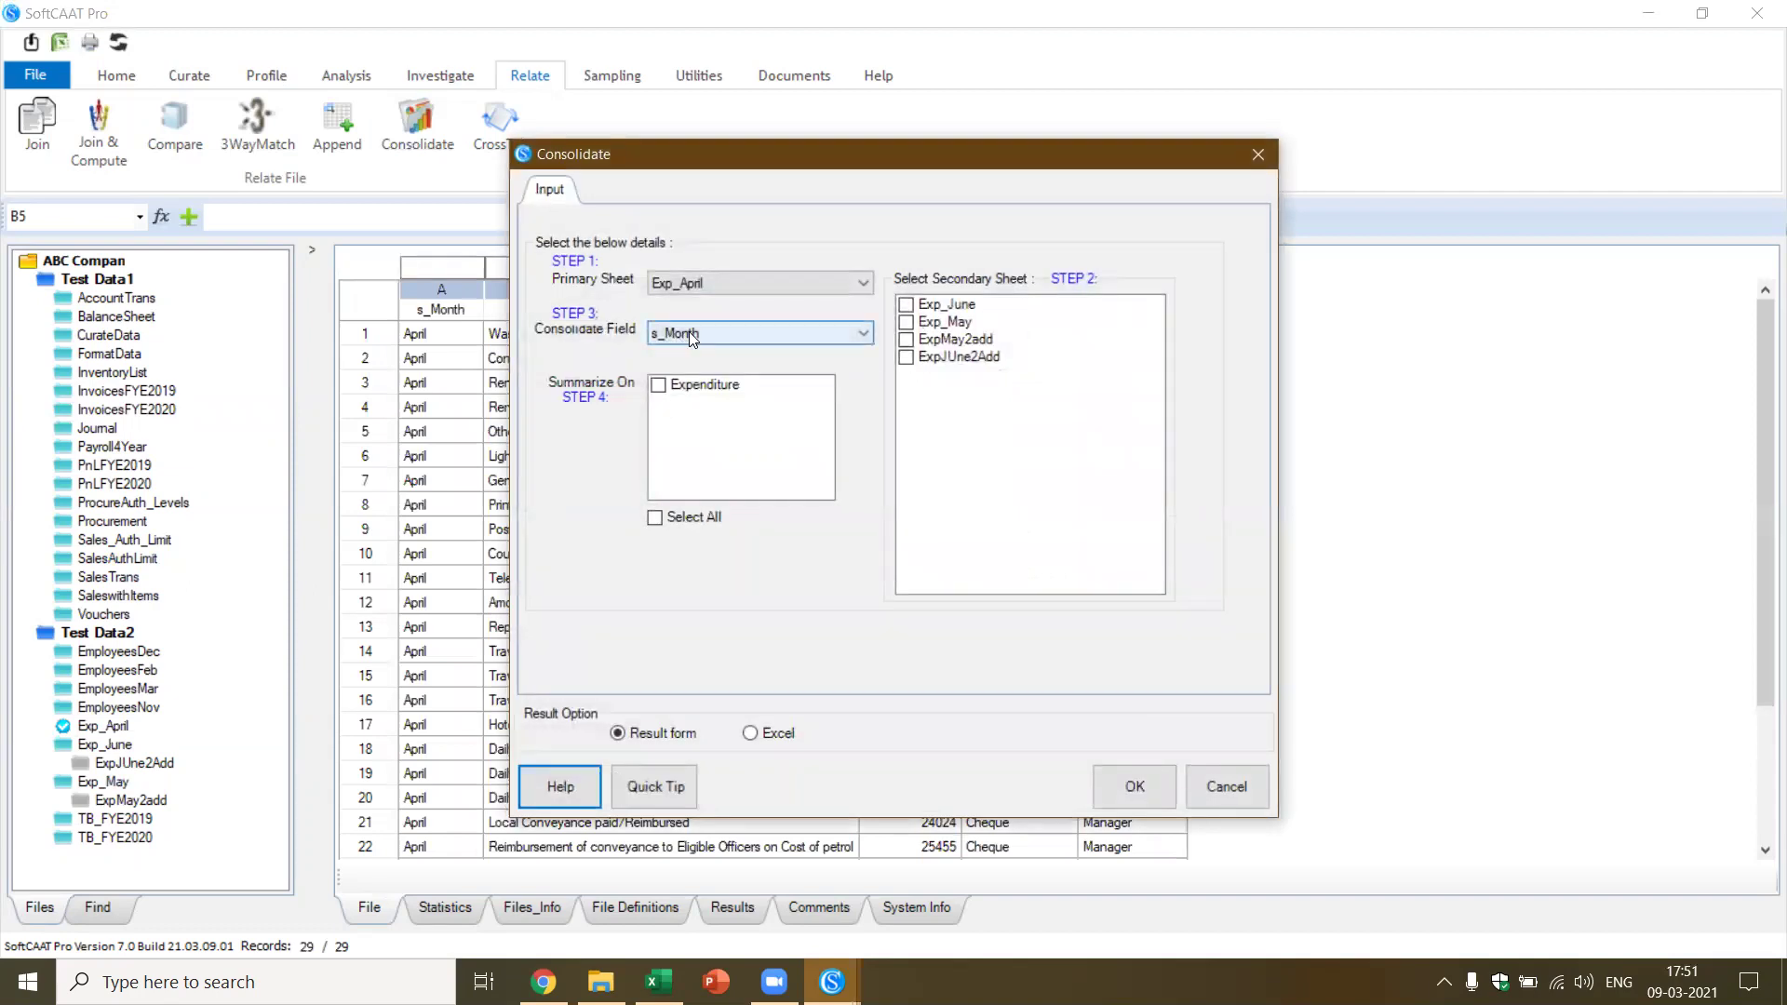
left_click(918, 327)
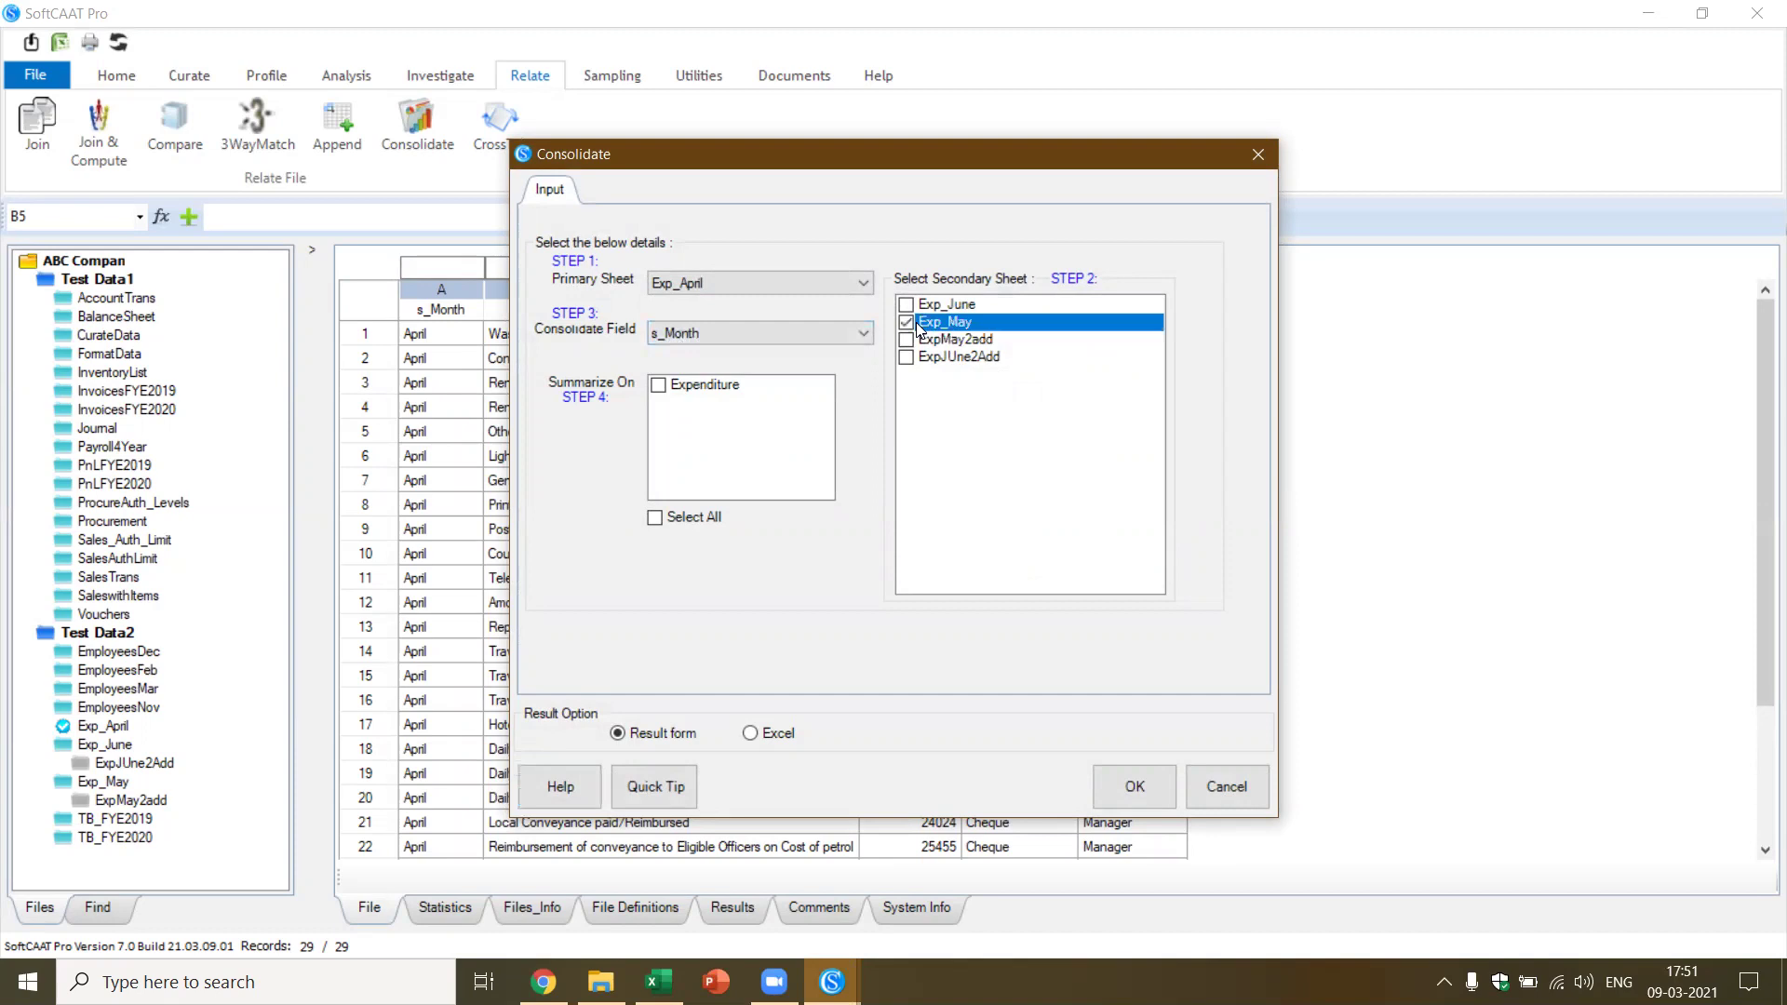
left_click(907, 306)
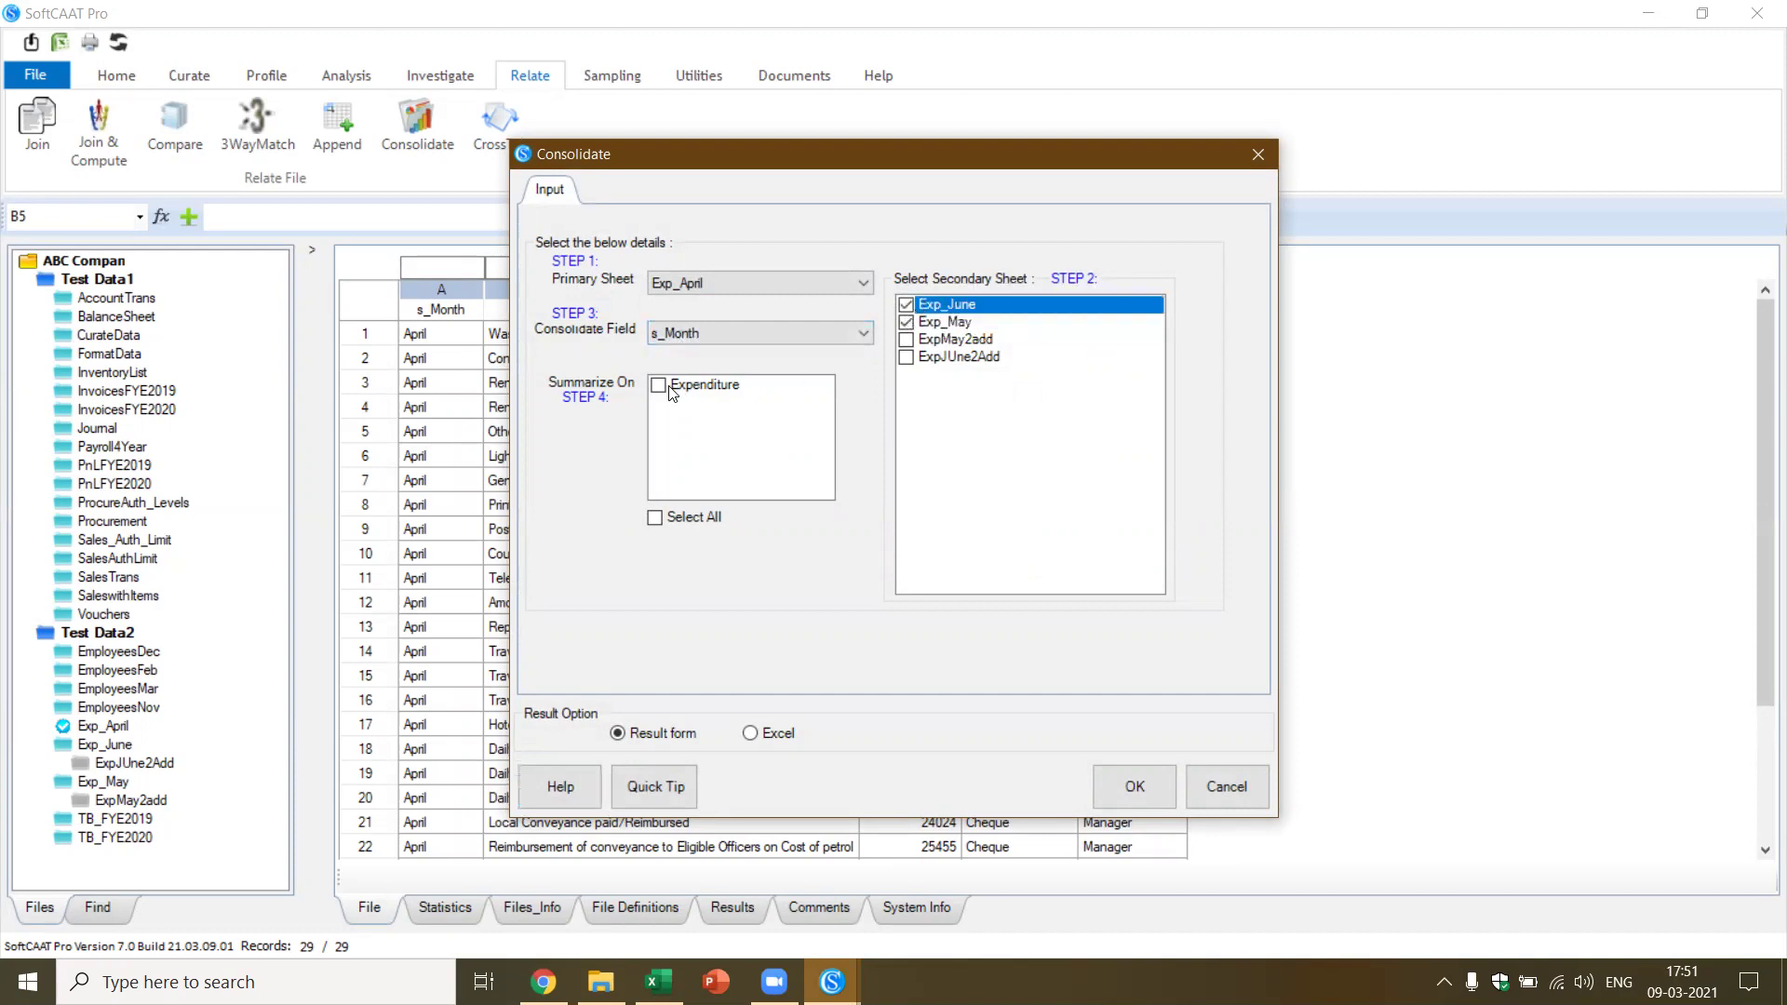
left_click(667, 386)
left_click(864, 333)
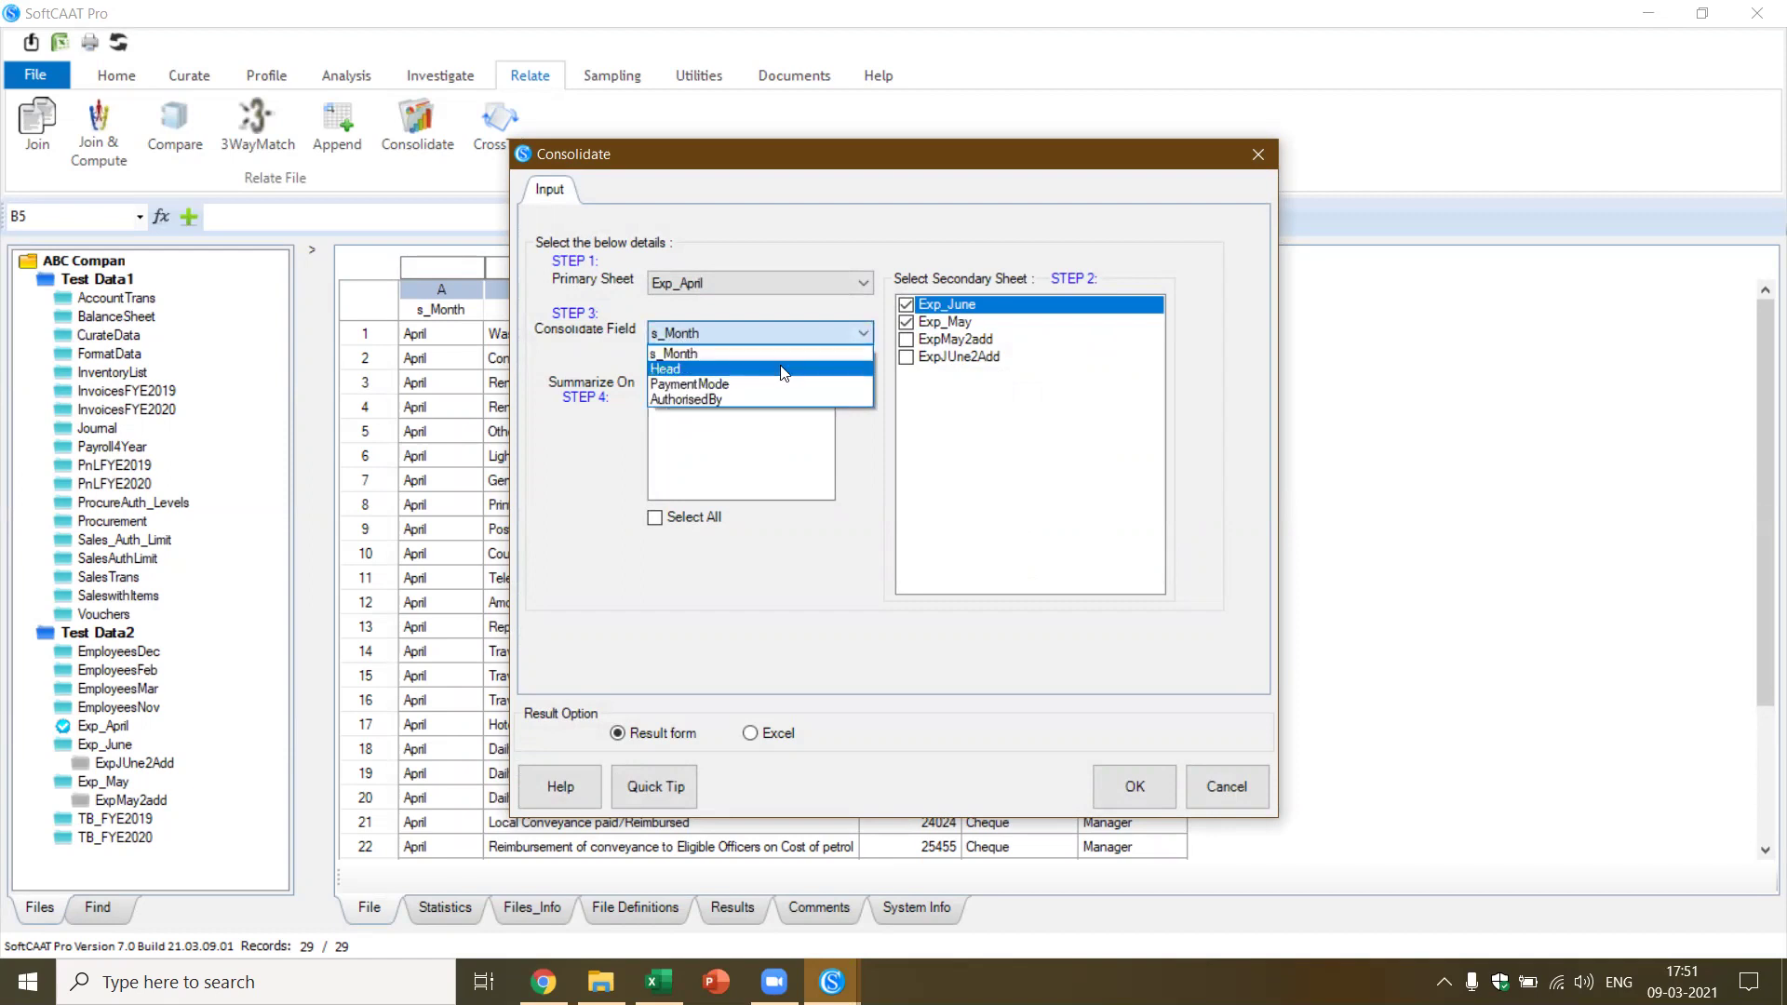
left_click(783, 369)
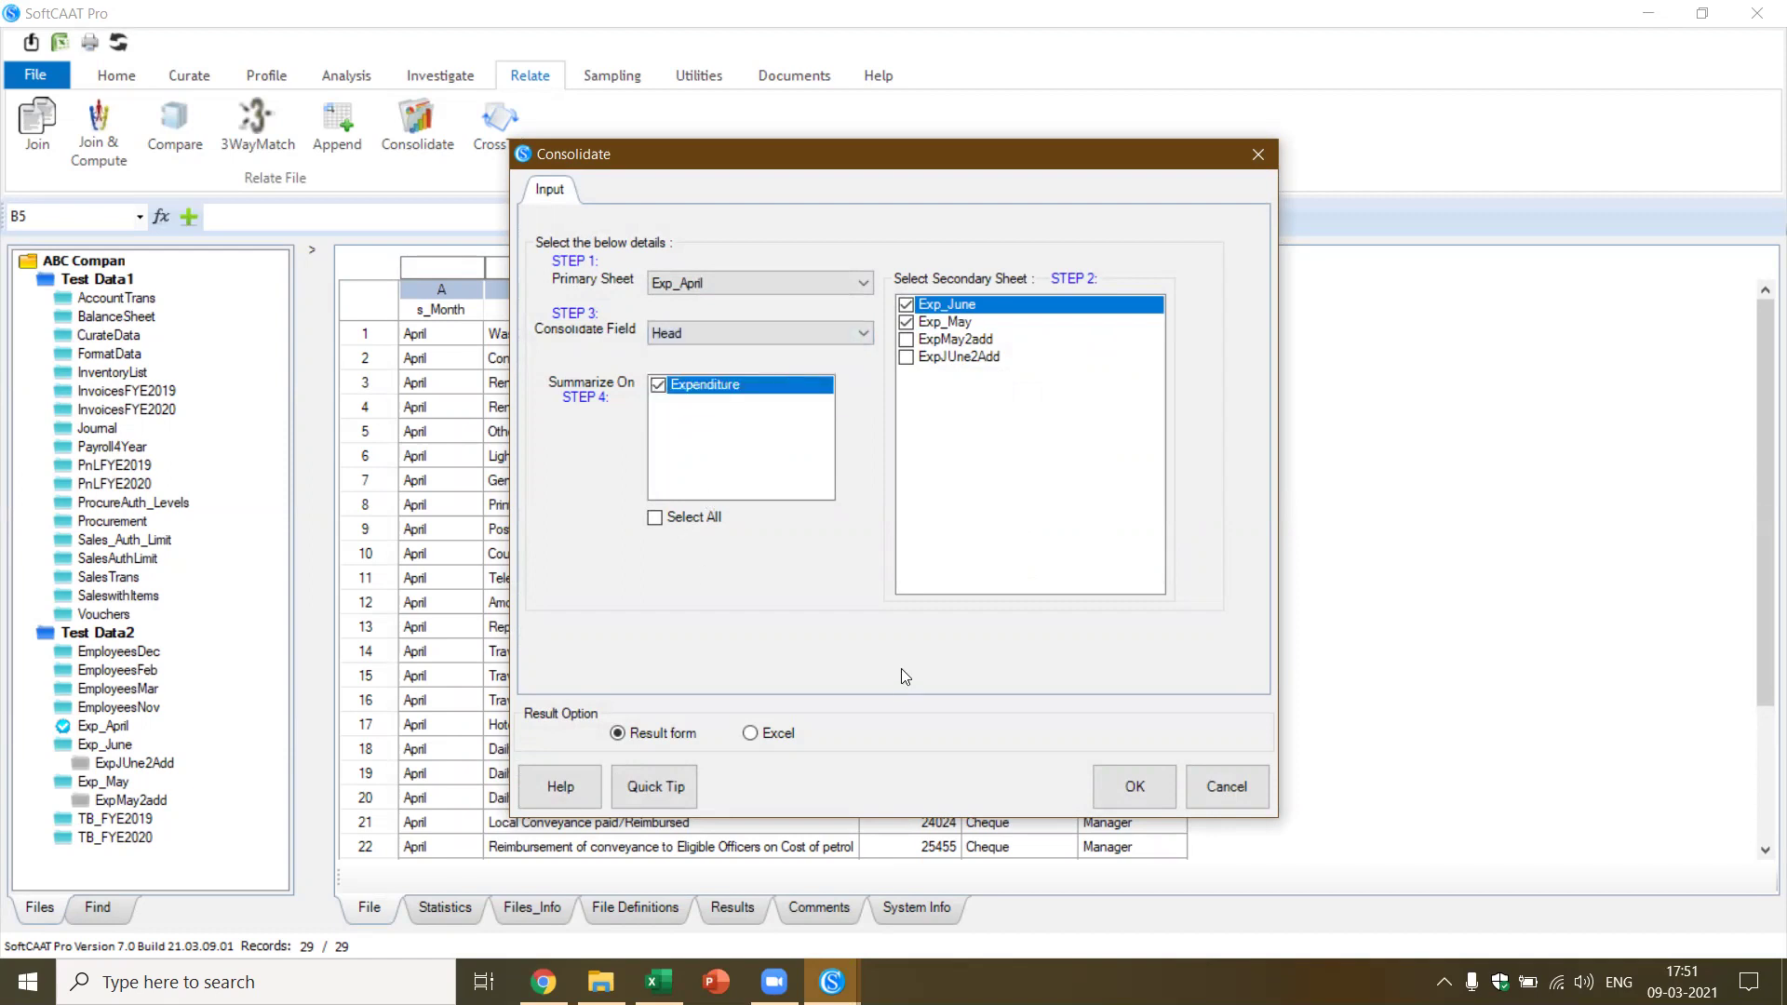
left_click(1103, 784)
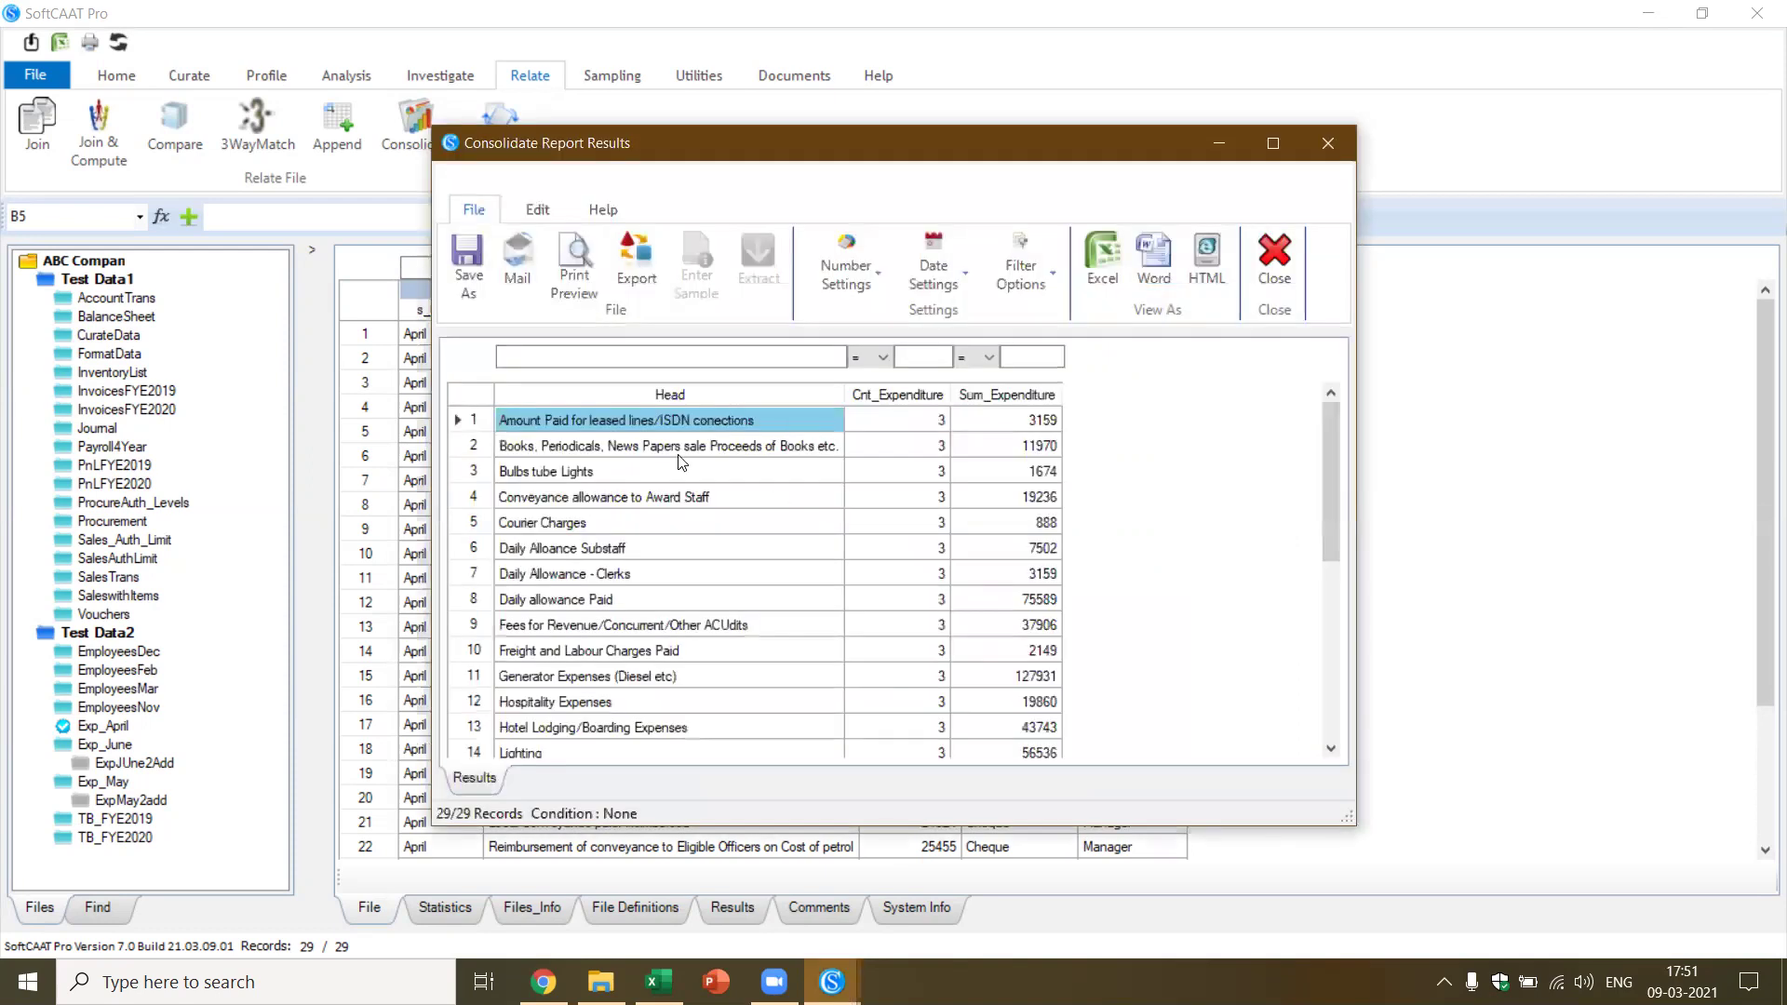
Review the expenditure count and sum for every head in the consolidated report and close it
scroll(743, 528, "down", 2)
scroll(742, 527, "down", 4)
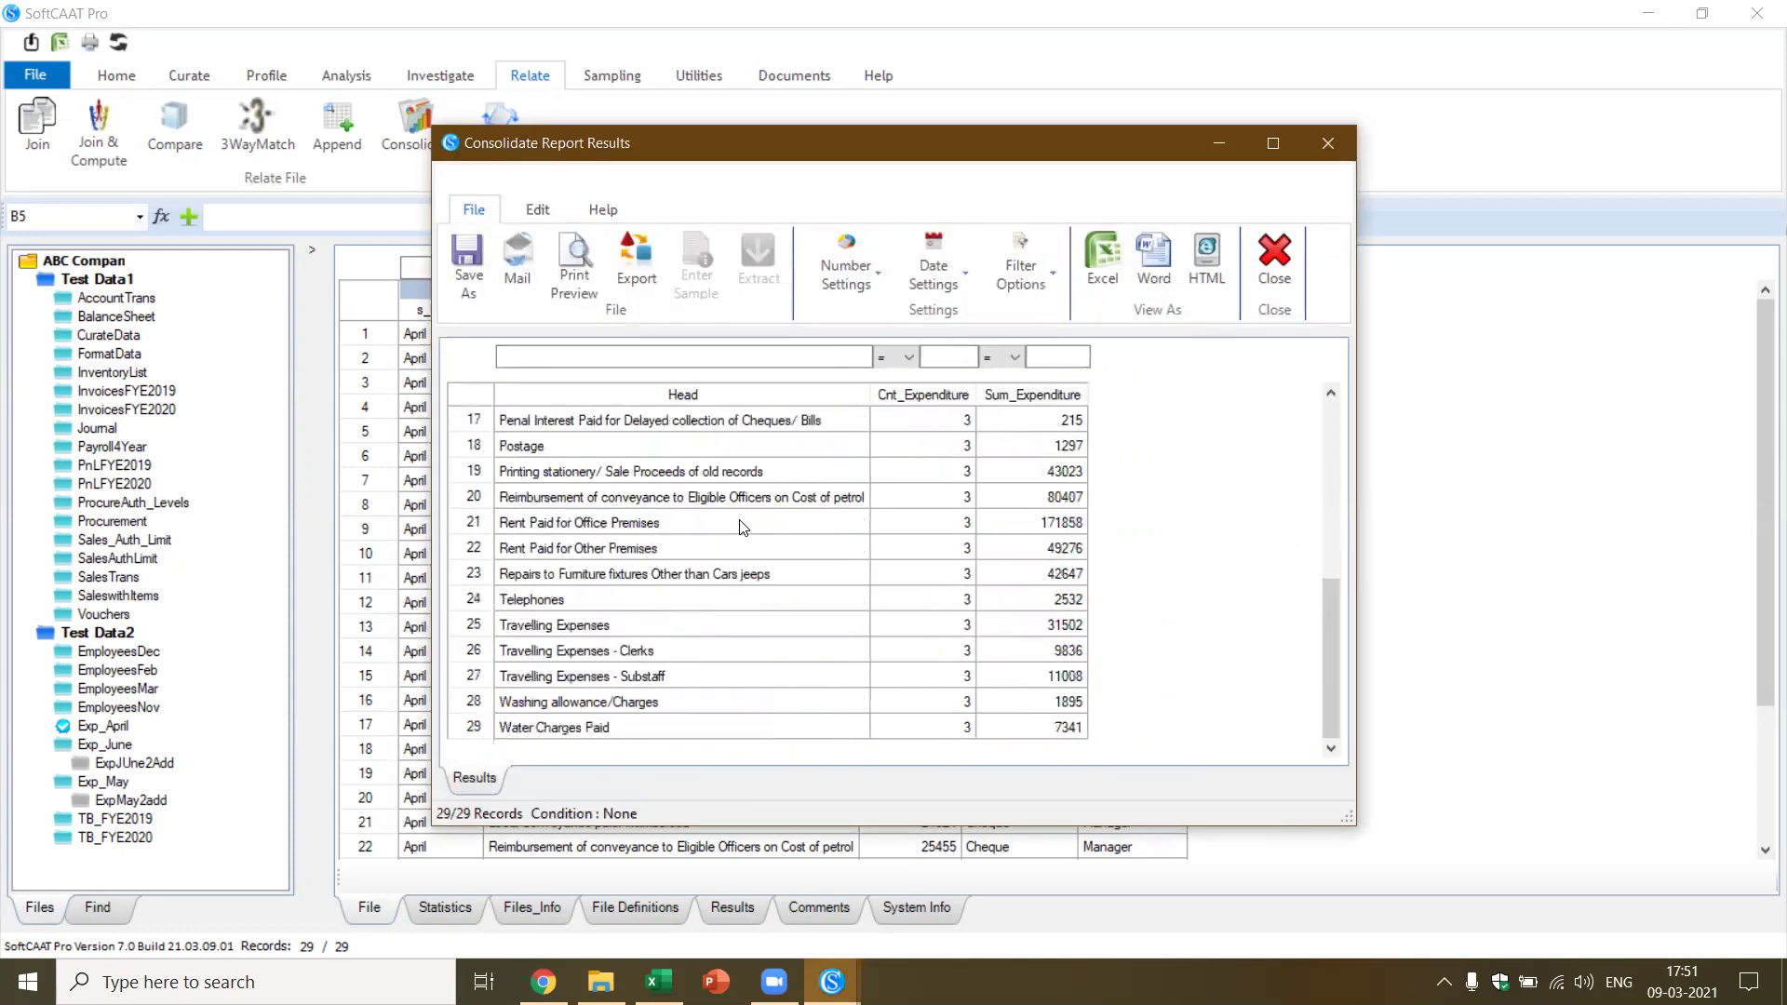
scroll(742, 528, "up", 6)
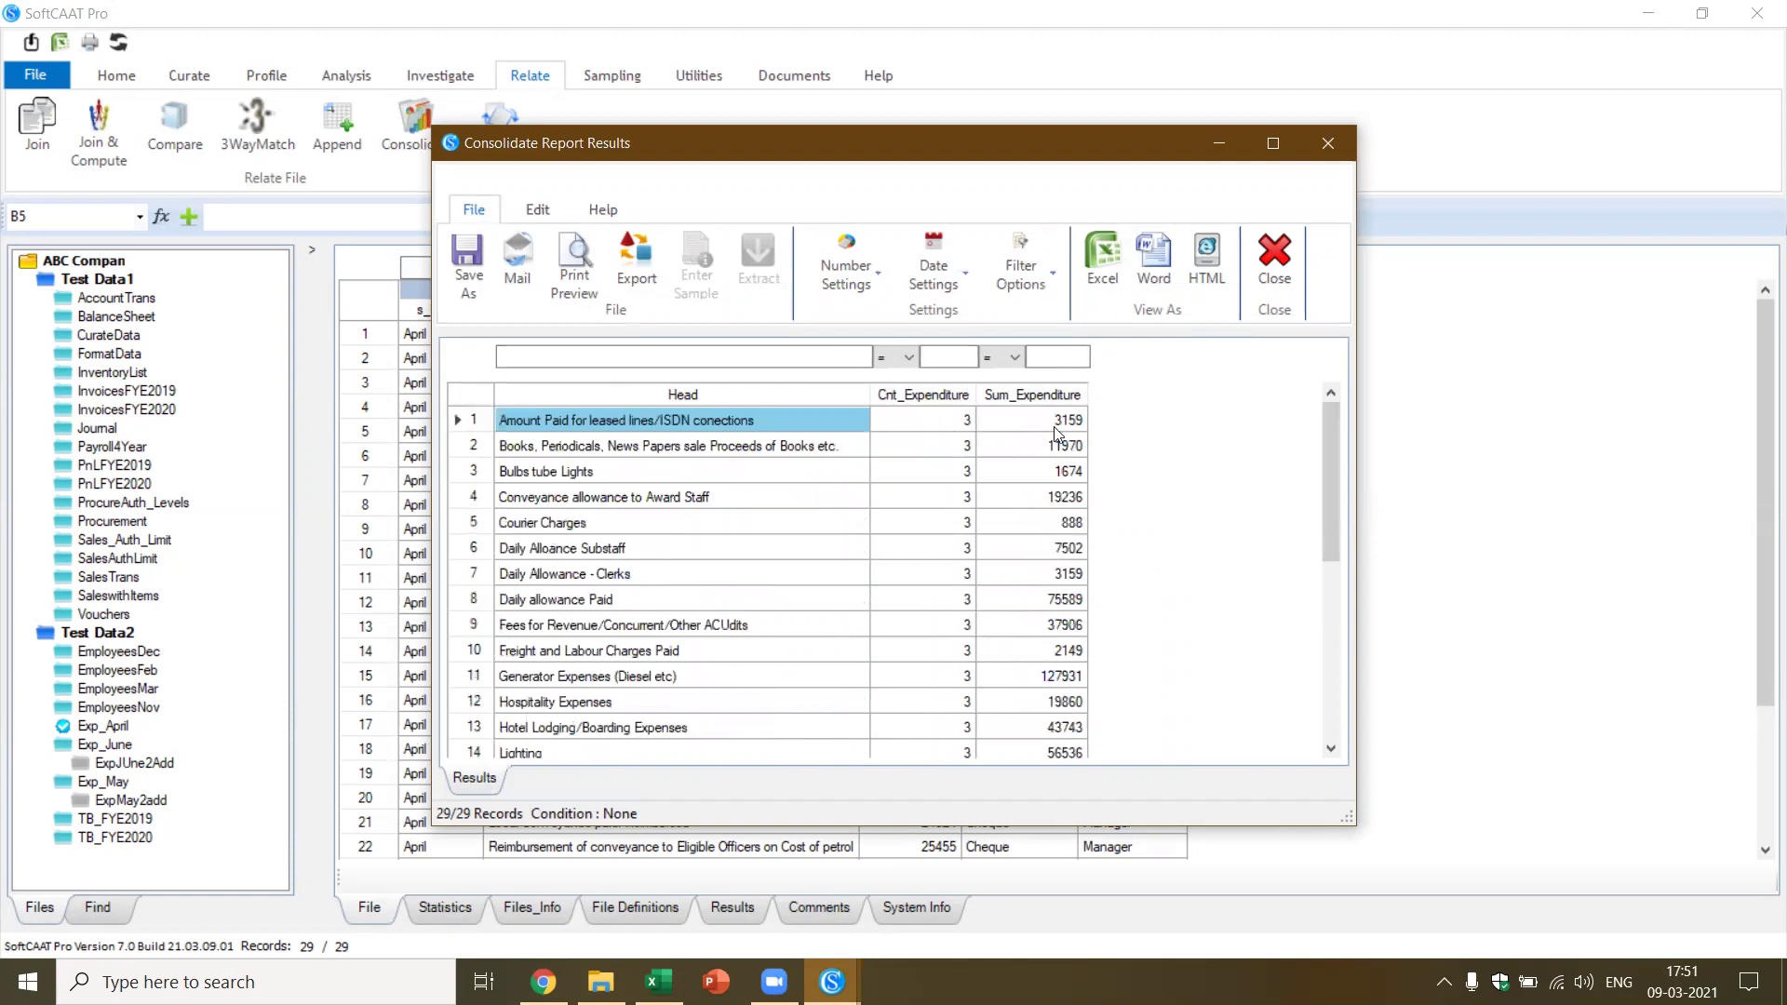
left_click(1275, 270)
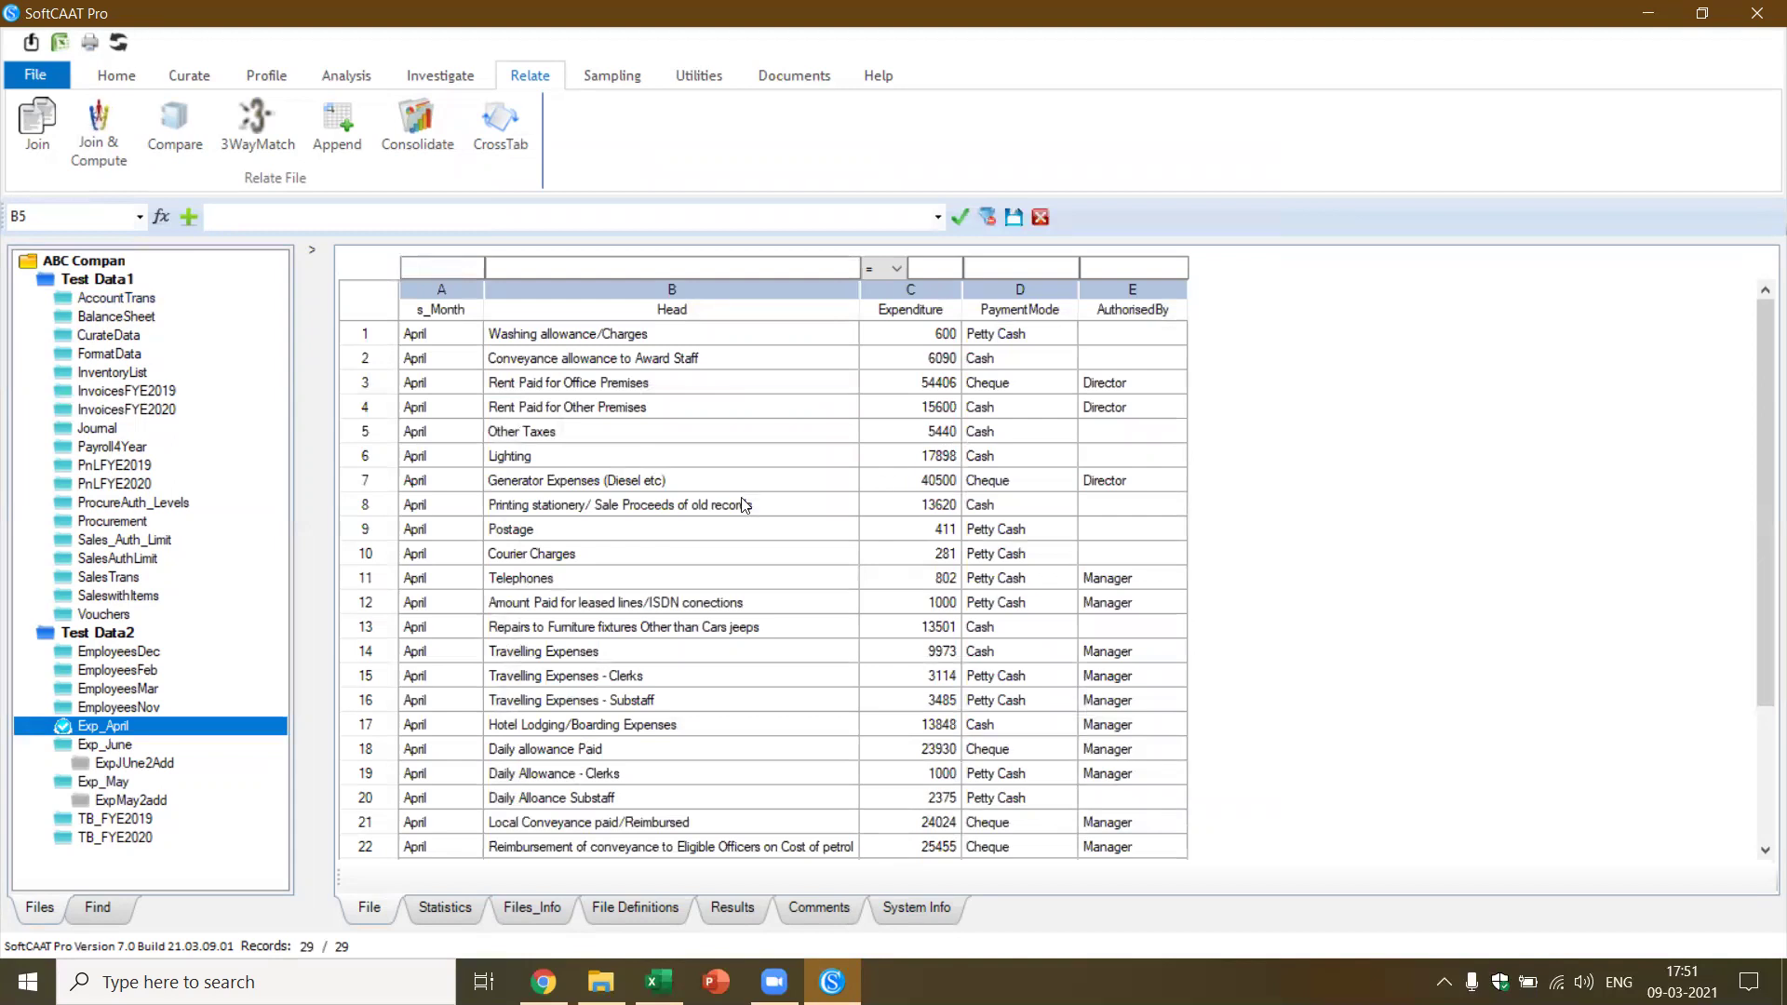
left_click(694, 503)
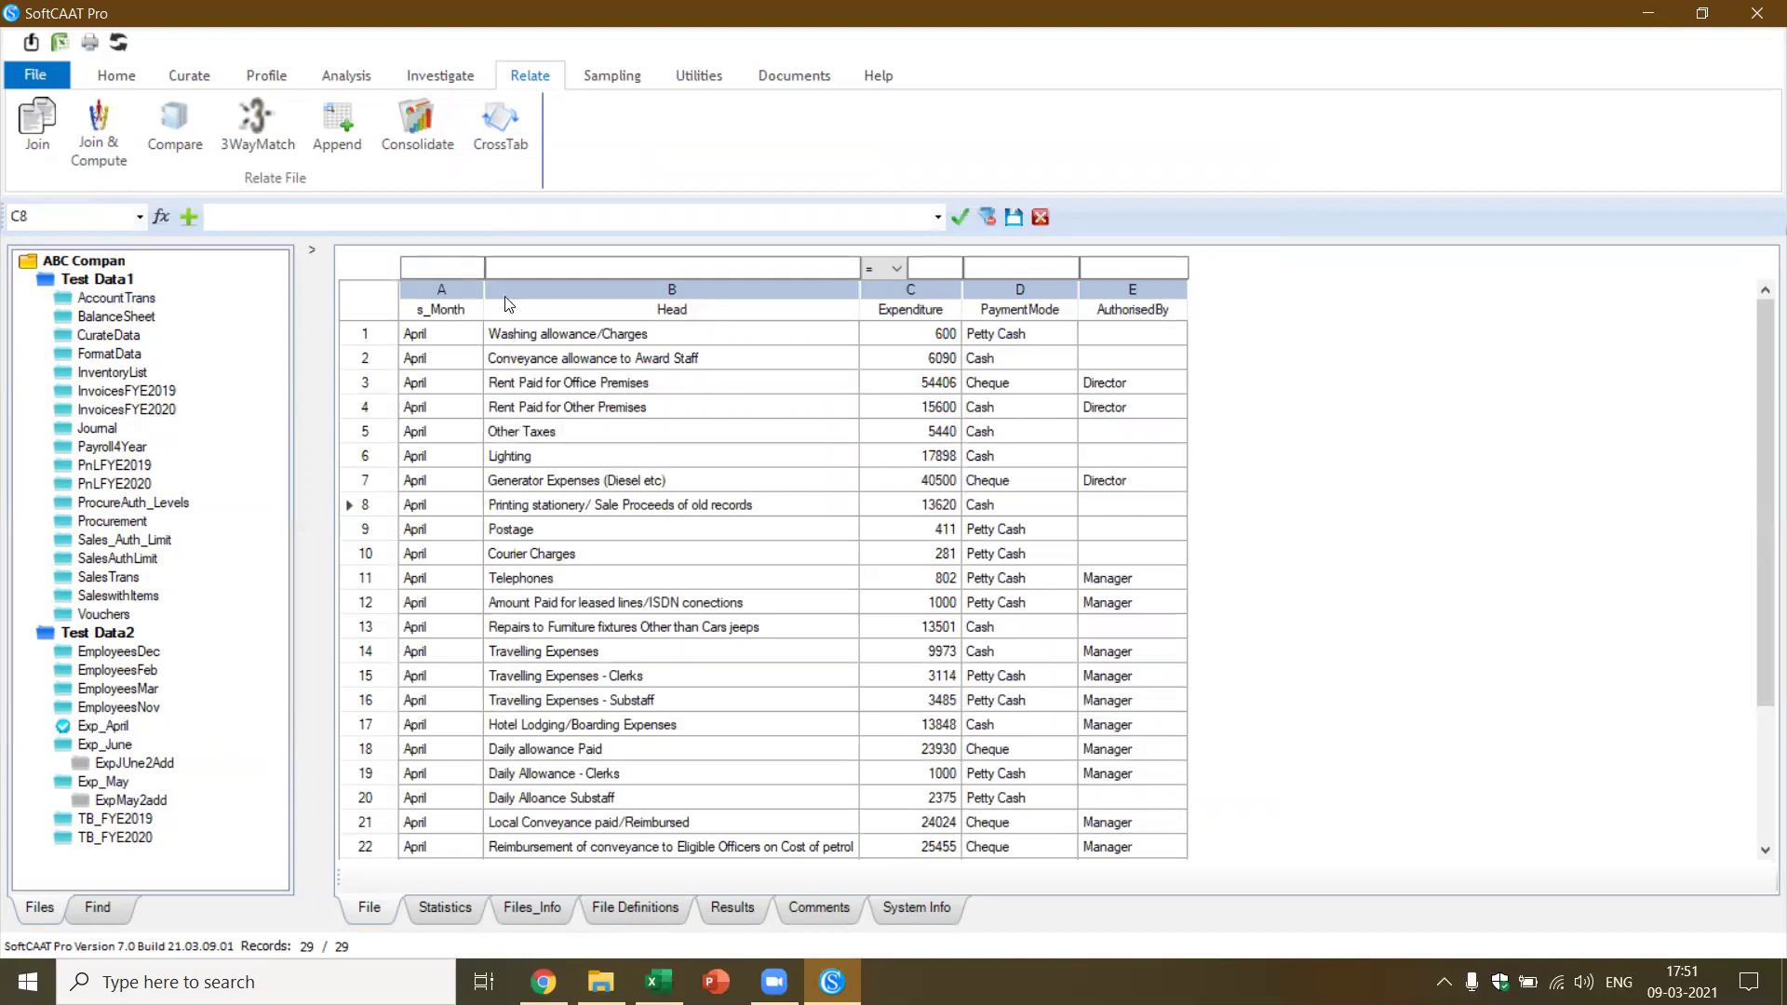
left_click(264, 75)
left_click(344, 76)
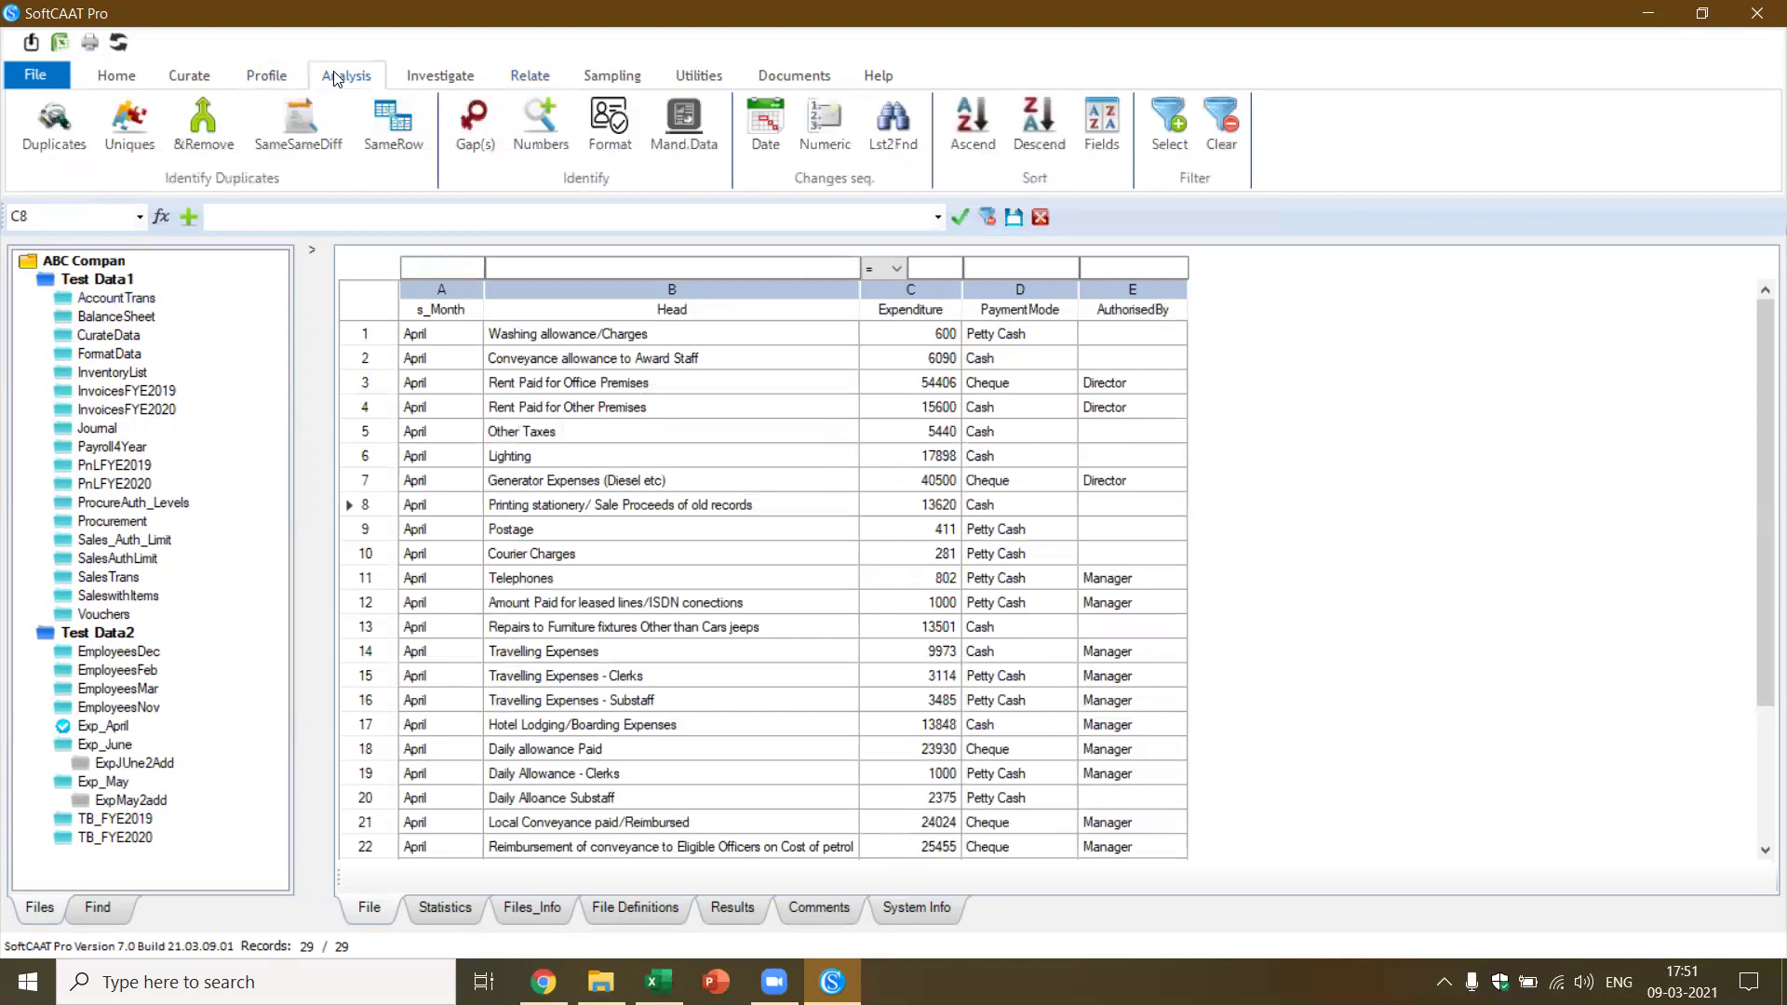
left_click(443, 75)
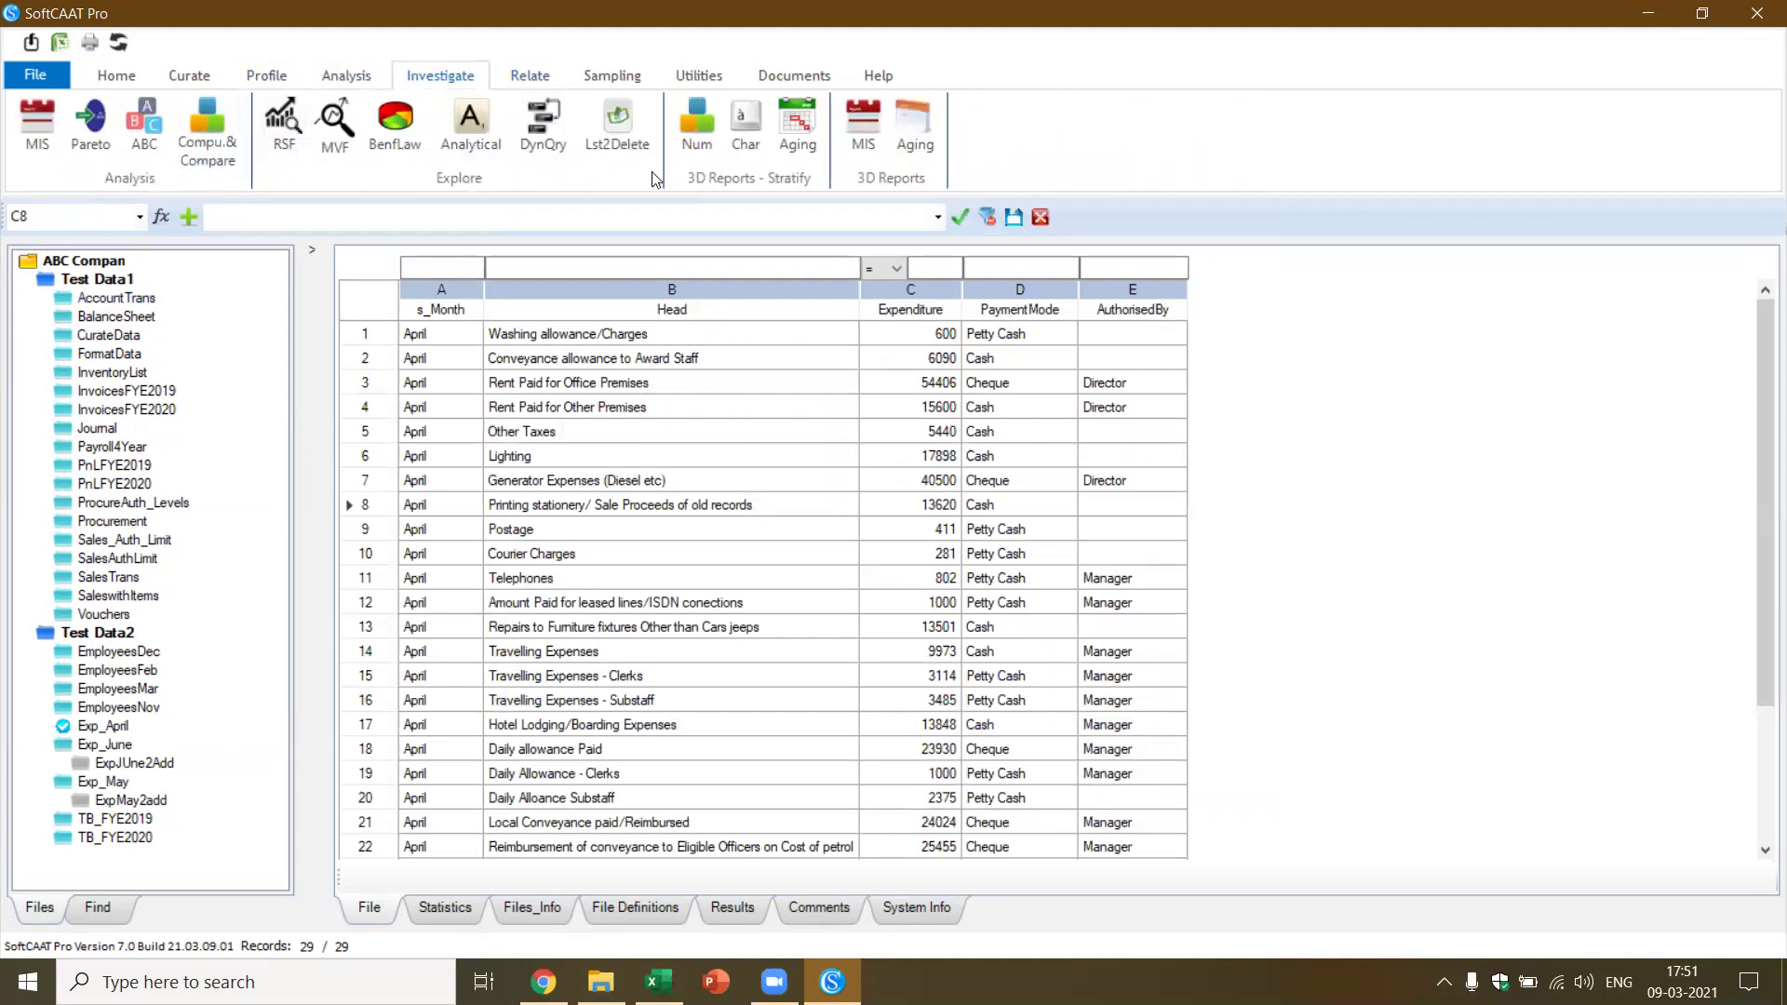
left_click(525, 78)
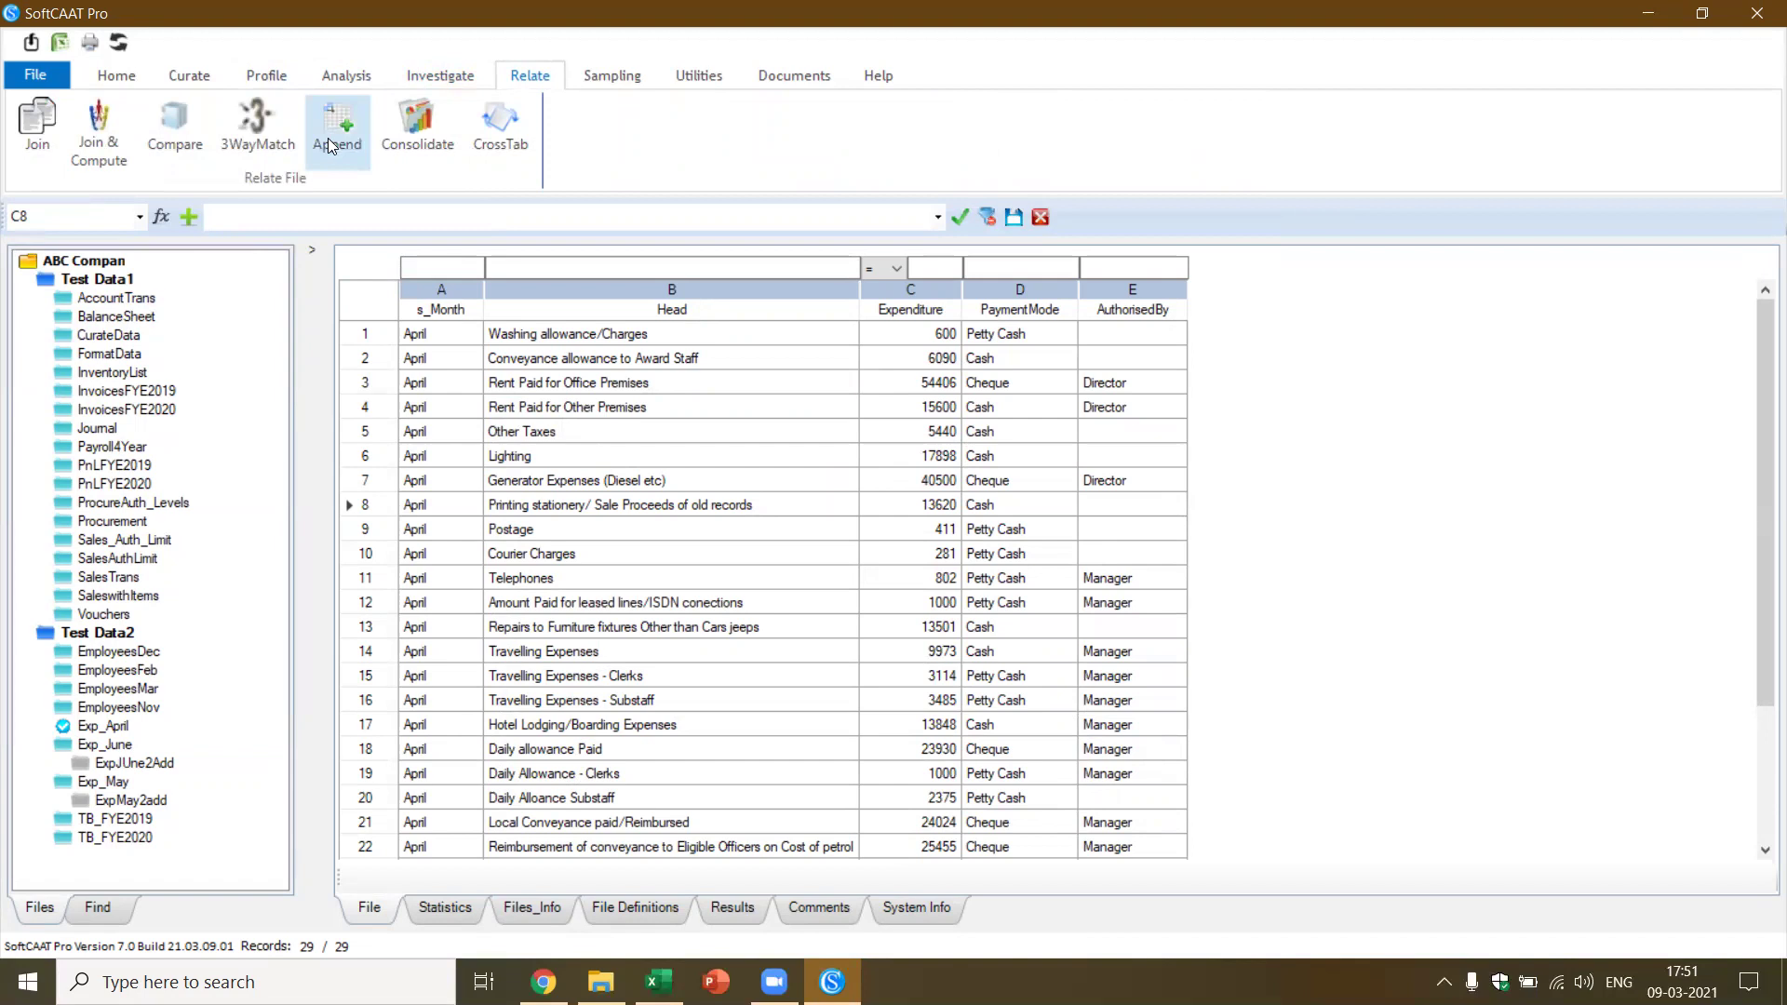
left_click(349, 76)
left_click(589, 78)
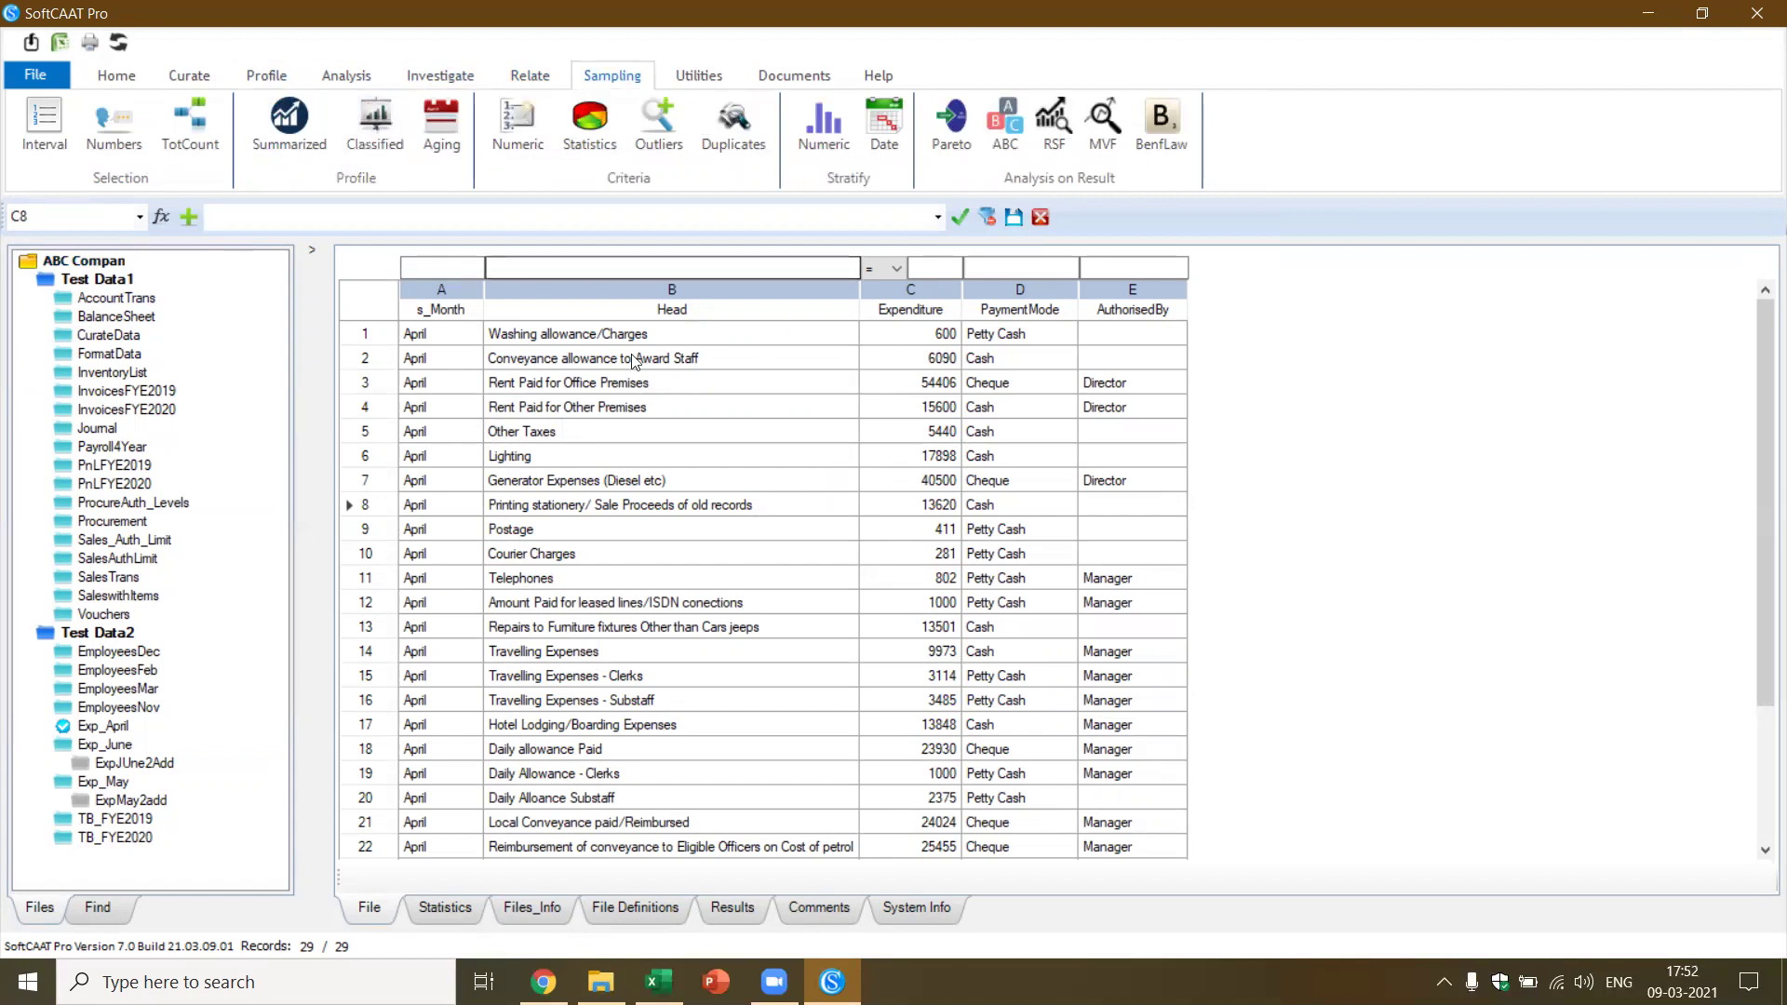
left_click(302, 132)
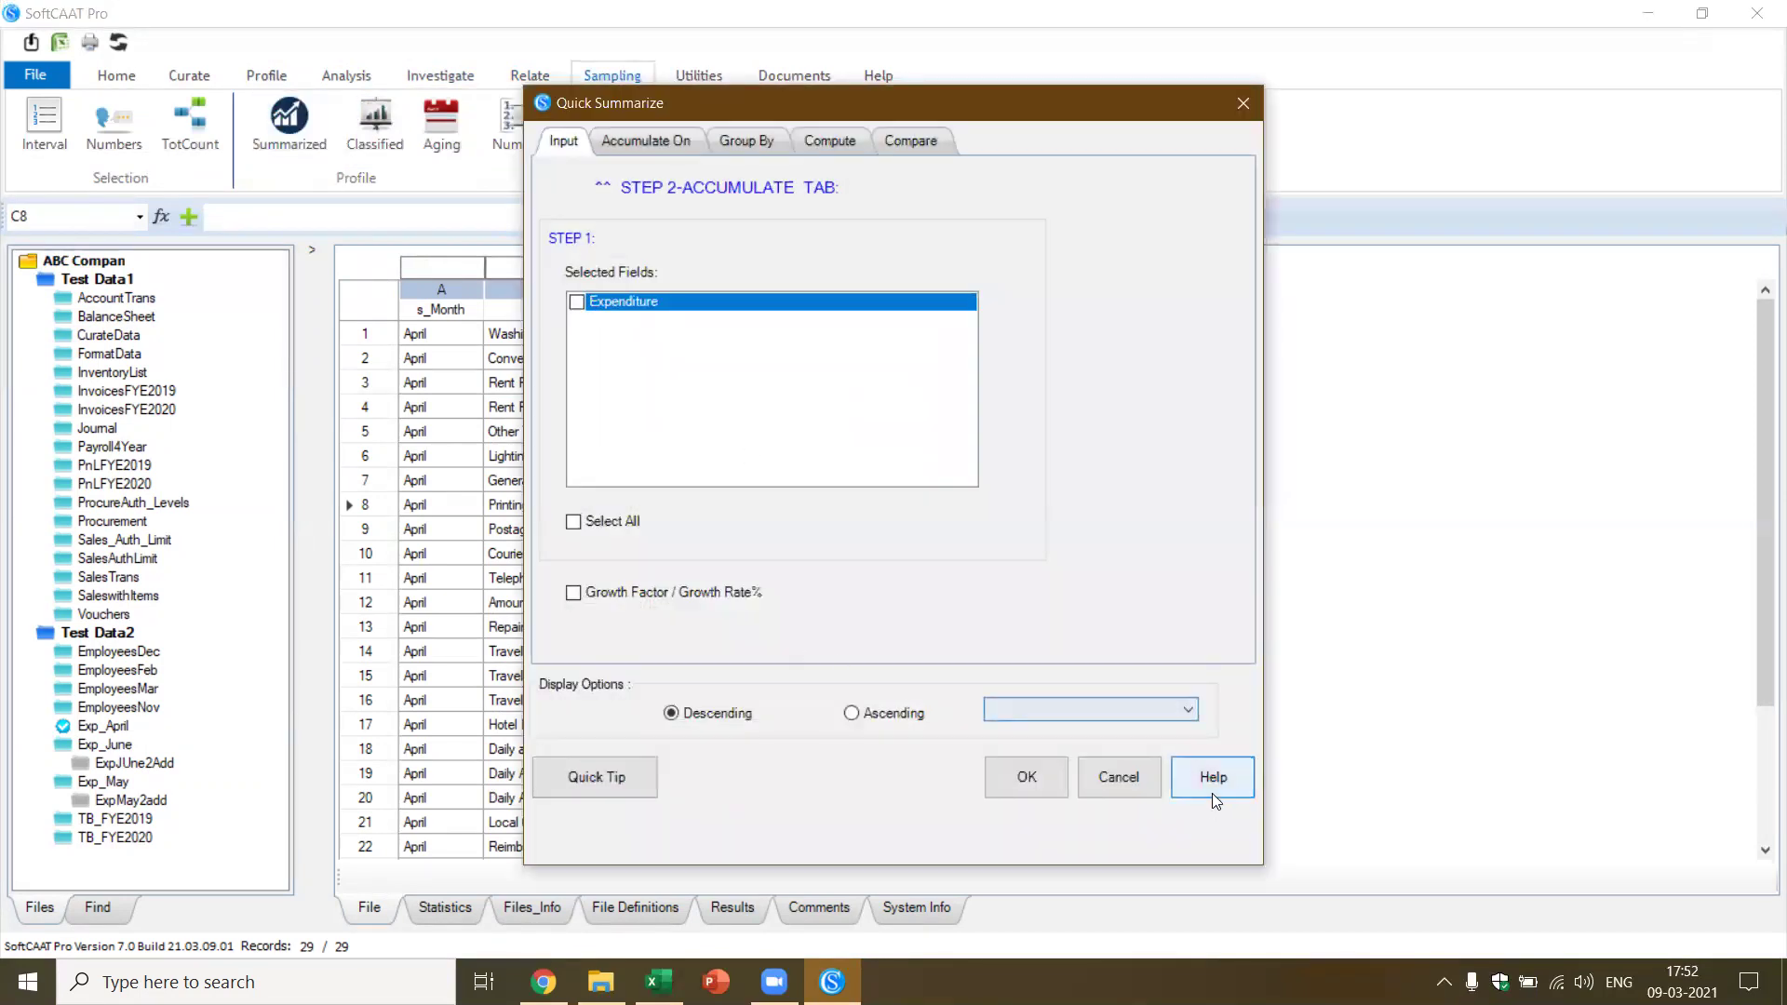
left_click(1140, 778)
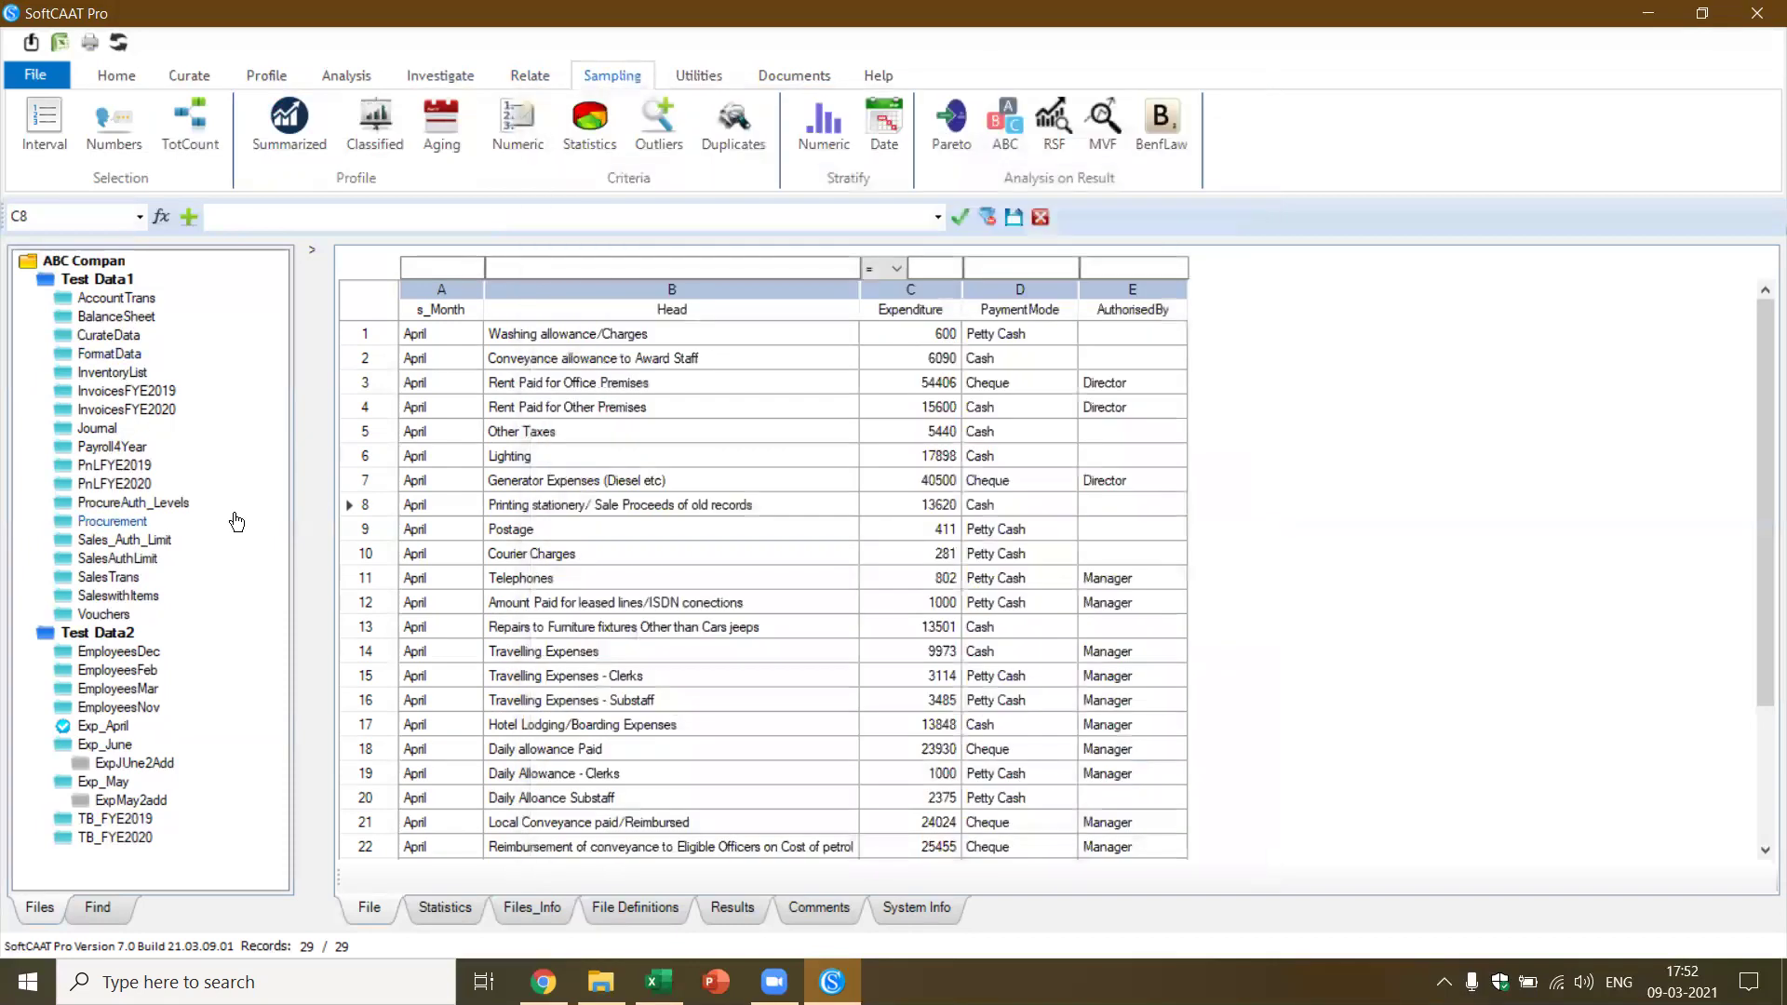
Open the SaleswithItems file and run a summarized sampling on SalesAmount, accumulating the count and sum of SalesAmount
left_click(135, 597)
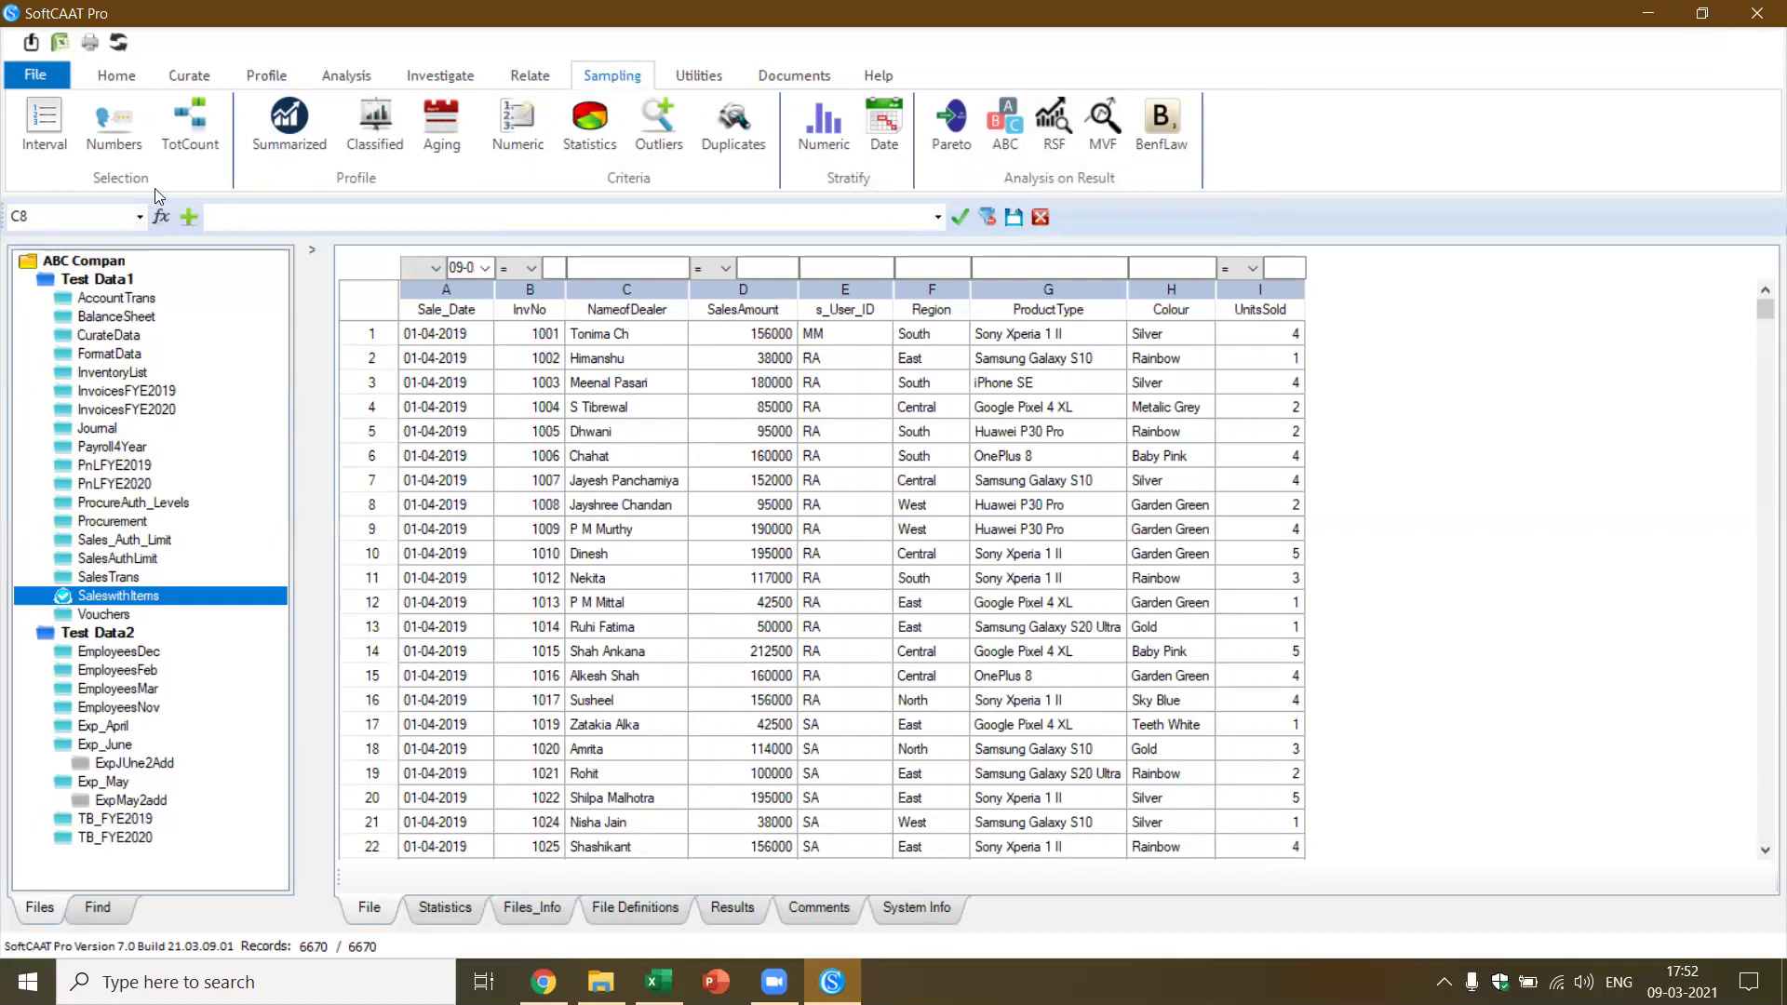
left_click(294, 139)
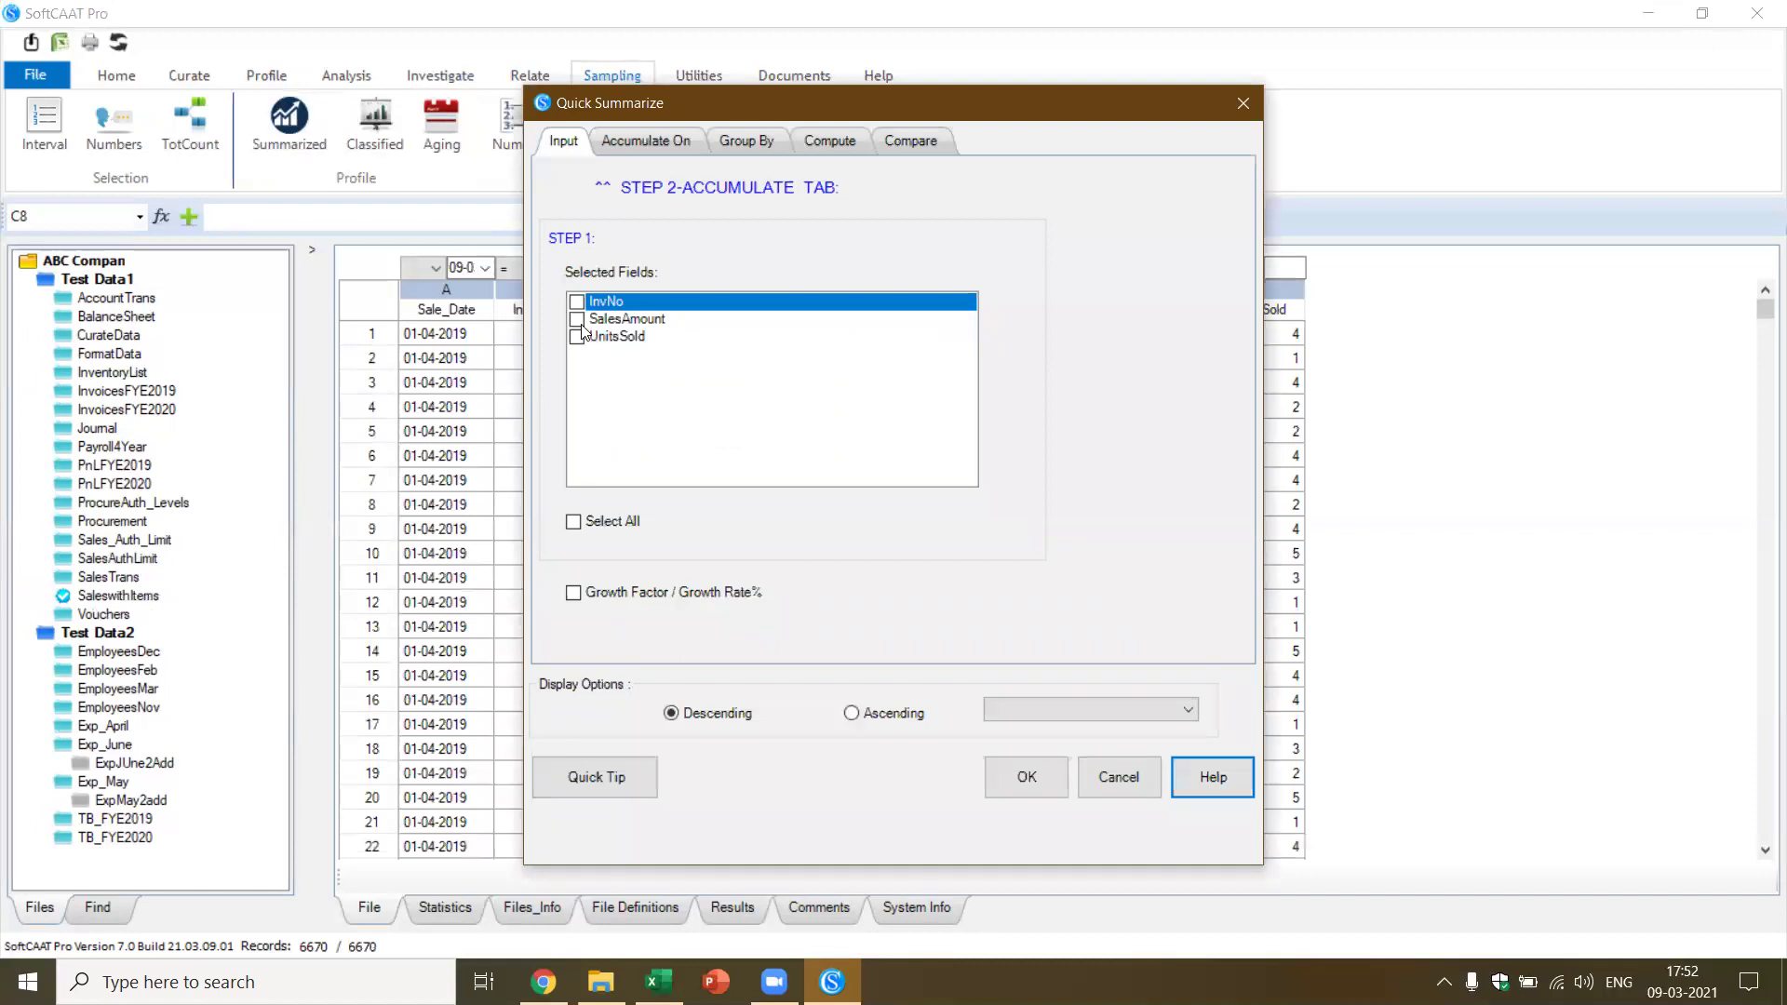
left_click(578, 320)
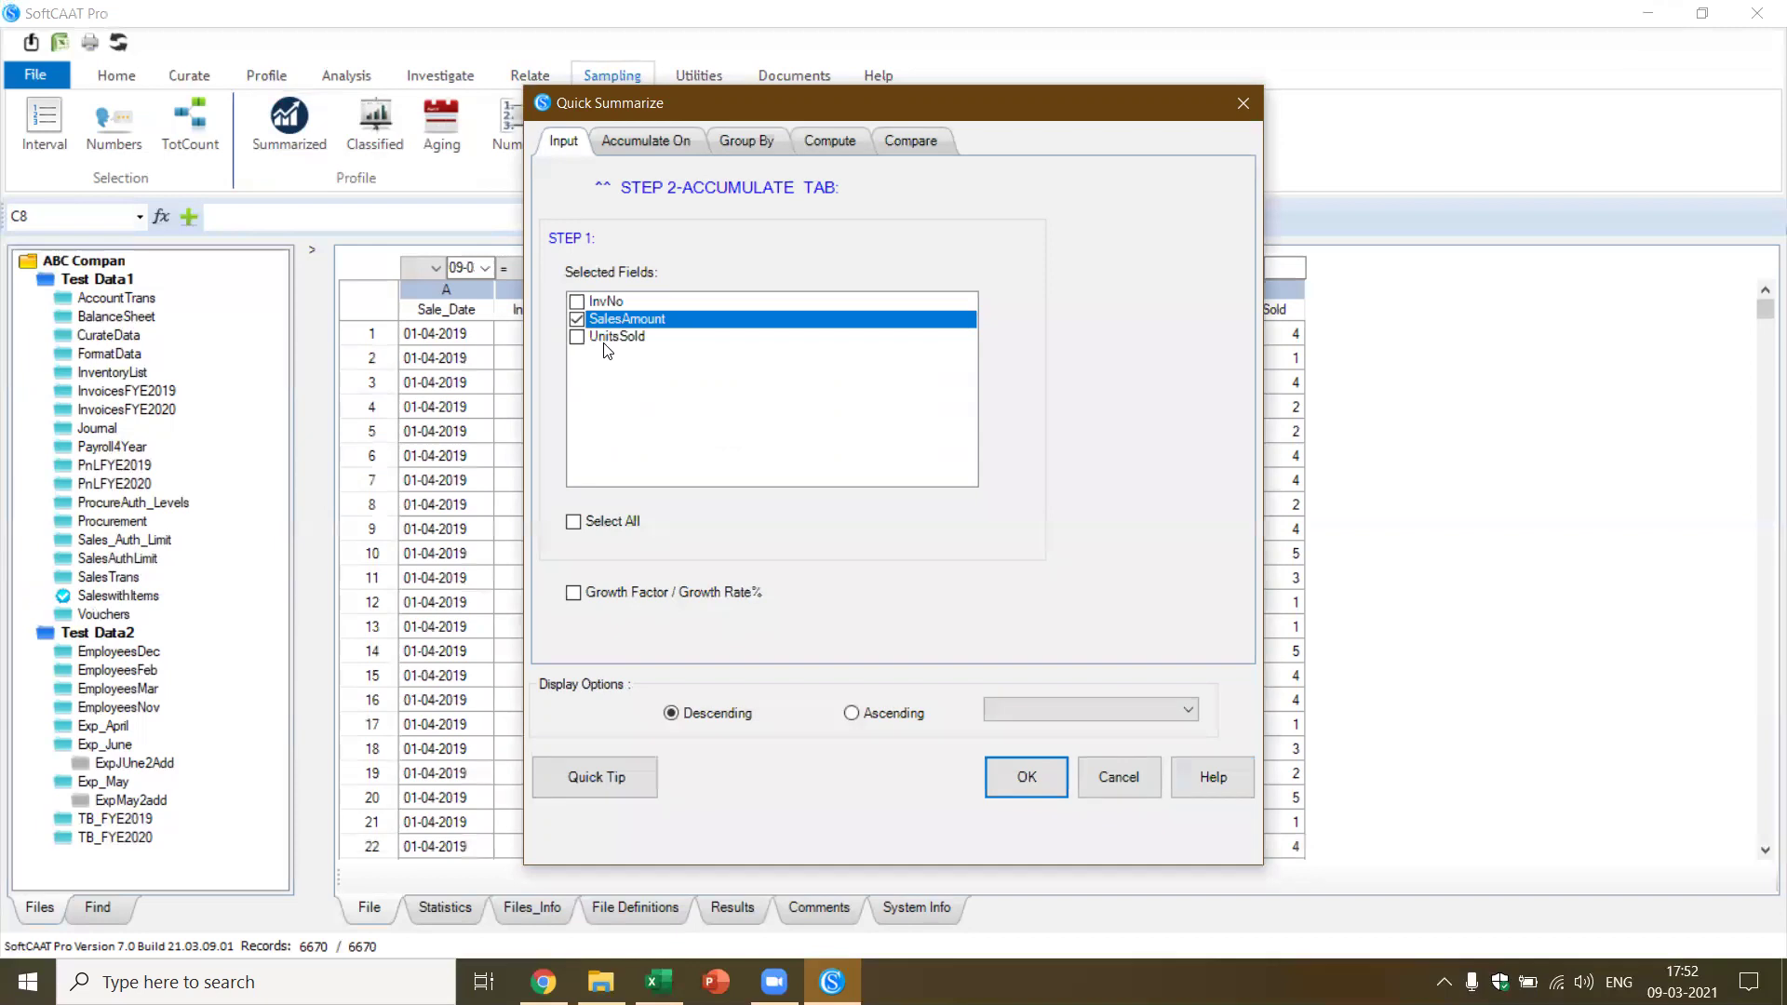
left_click(675, 145)
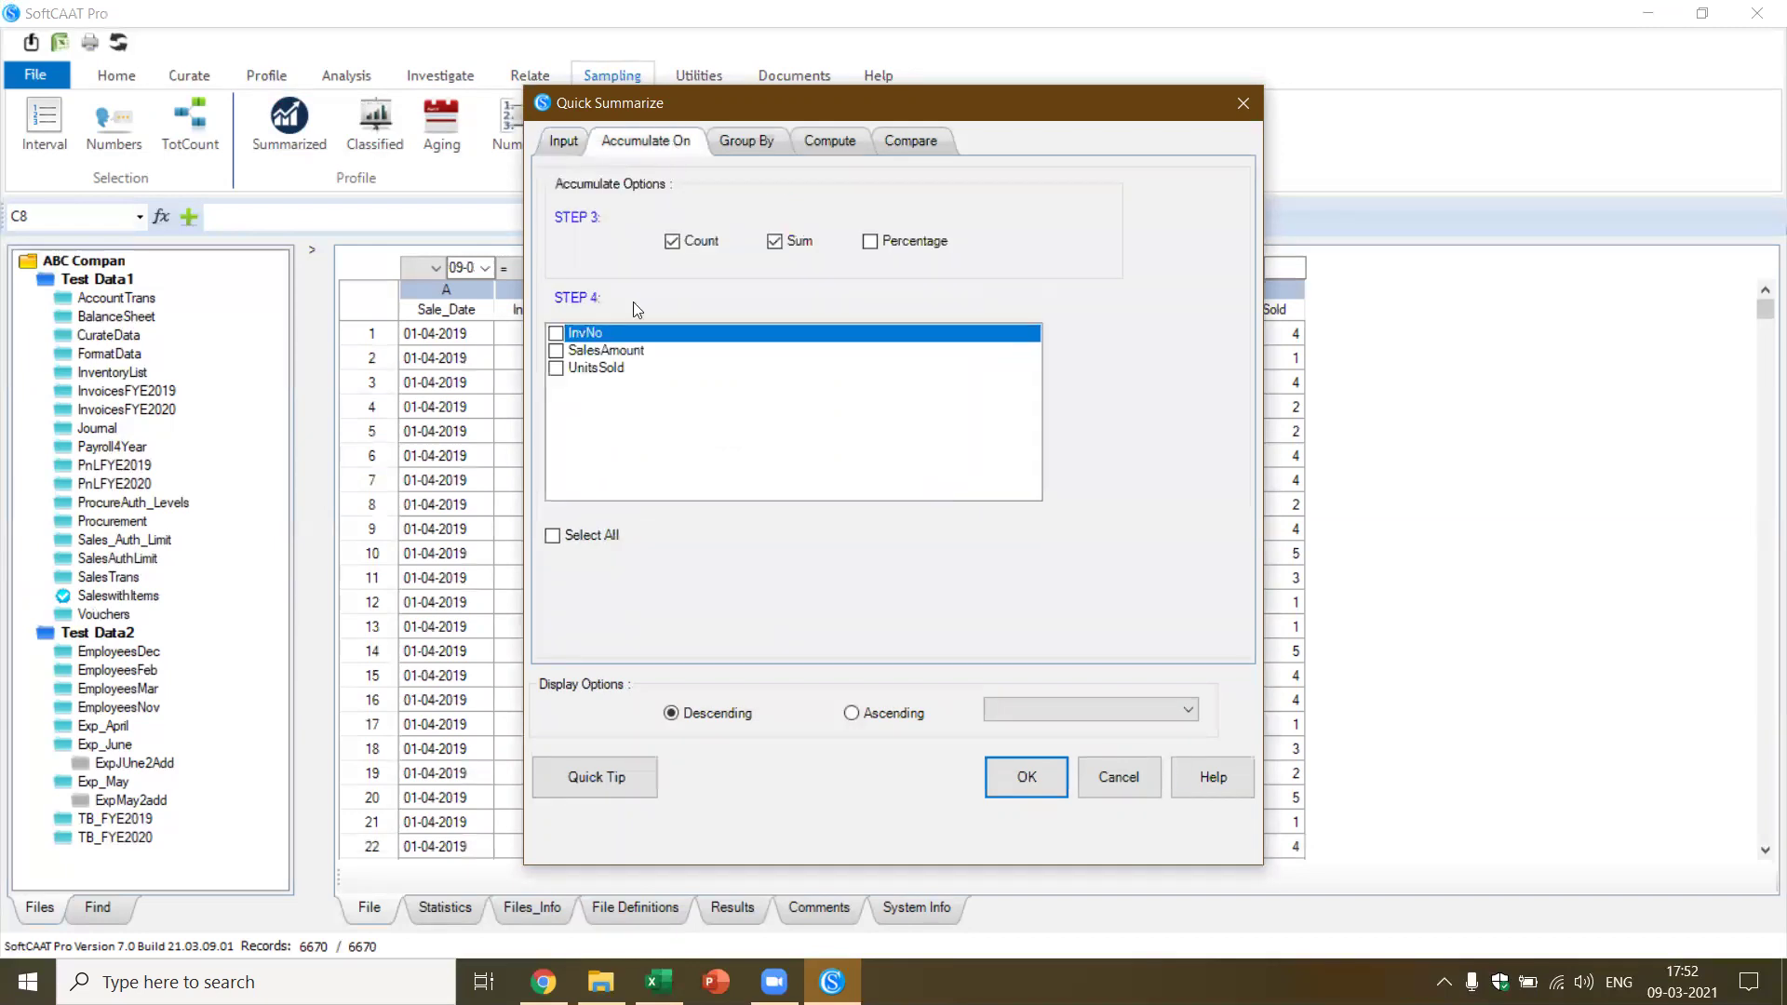
left_click(556, 350)
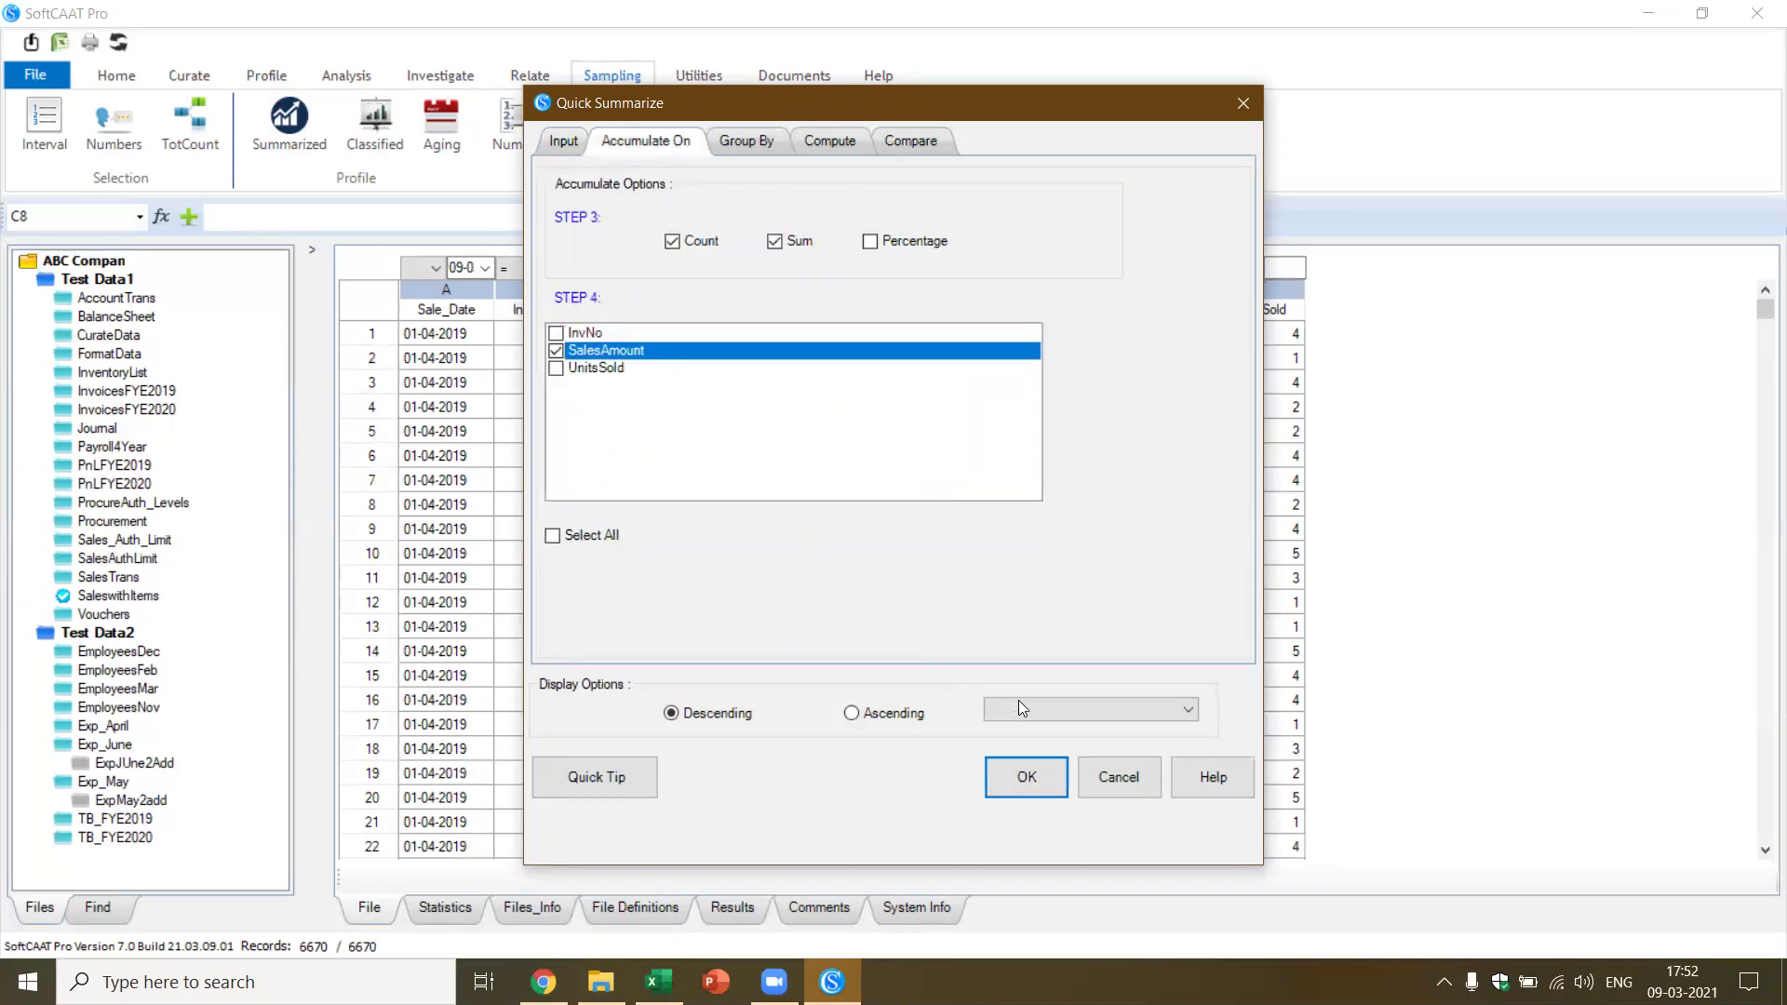
left_click(1003, 776)
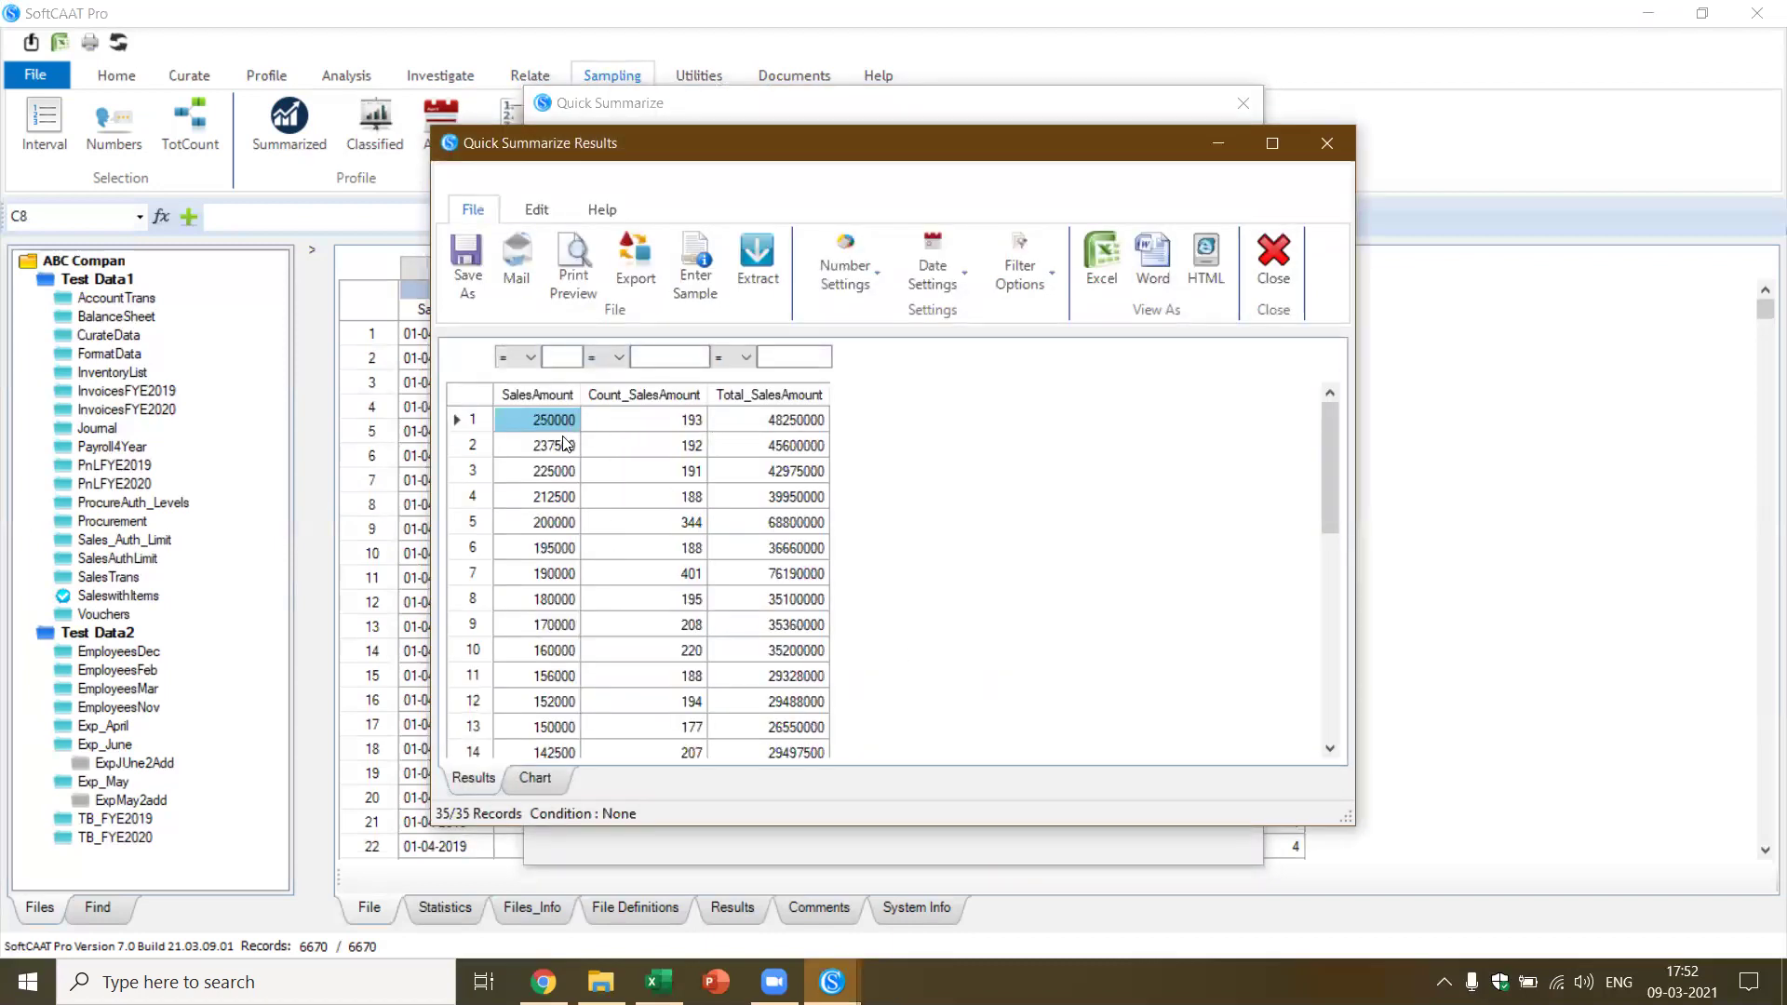
Enlarge the summary results and sort them by Total_SalesAmount in descending order to examine the highest-value strata
scroll(725, 507, "down", 1)
scroll(725, 507, "up", 1)
left_click(1273, 141)
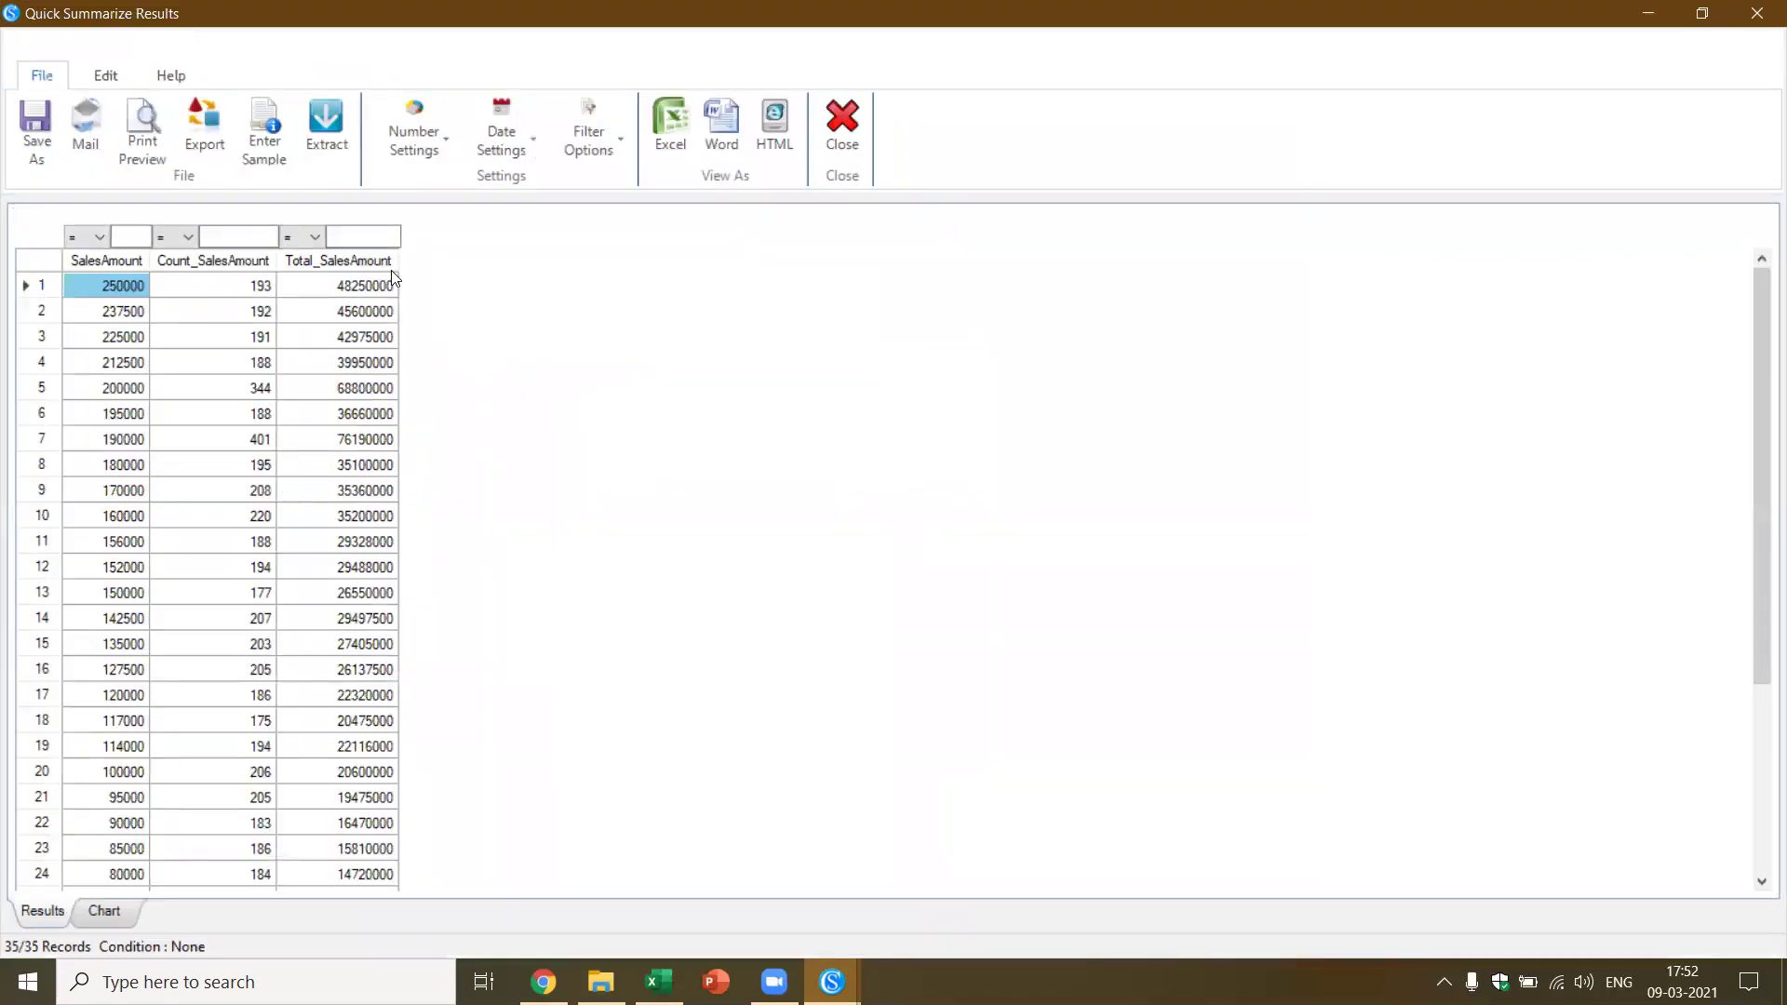
left_click(349, 258)
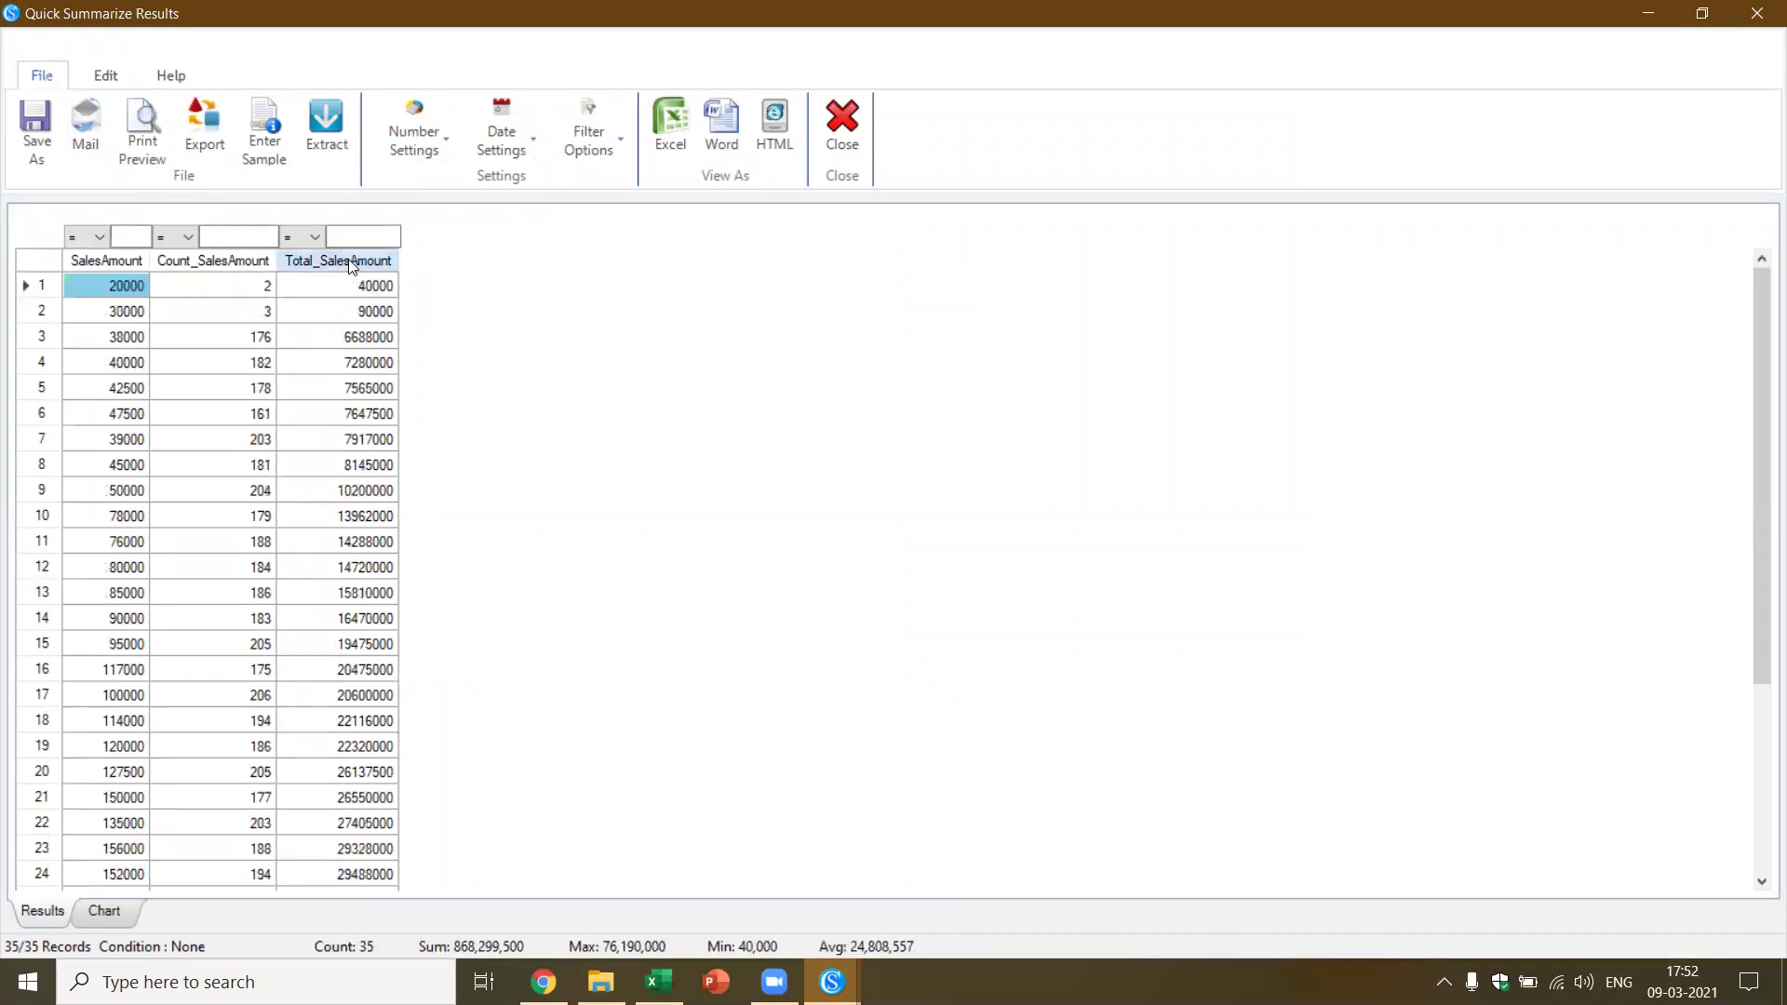
left_click(351, 262)
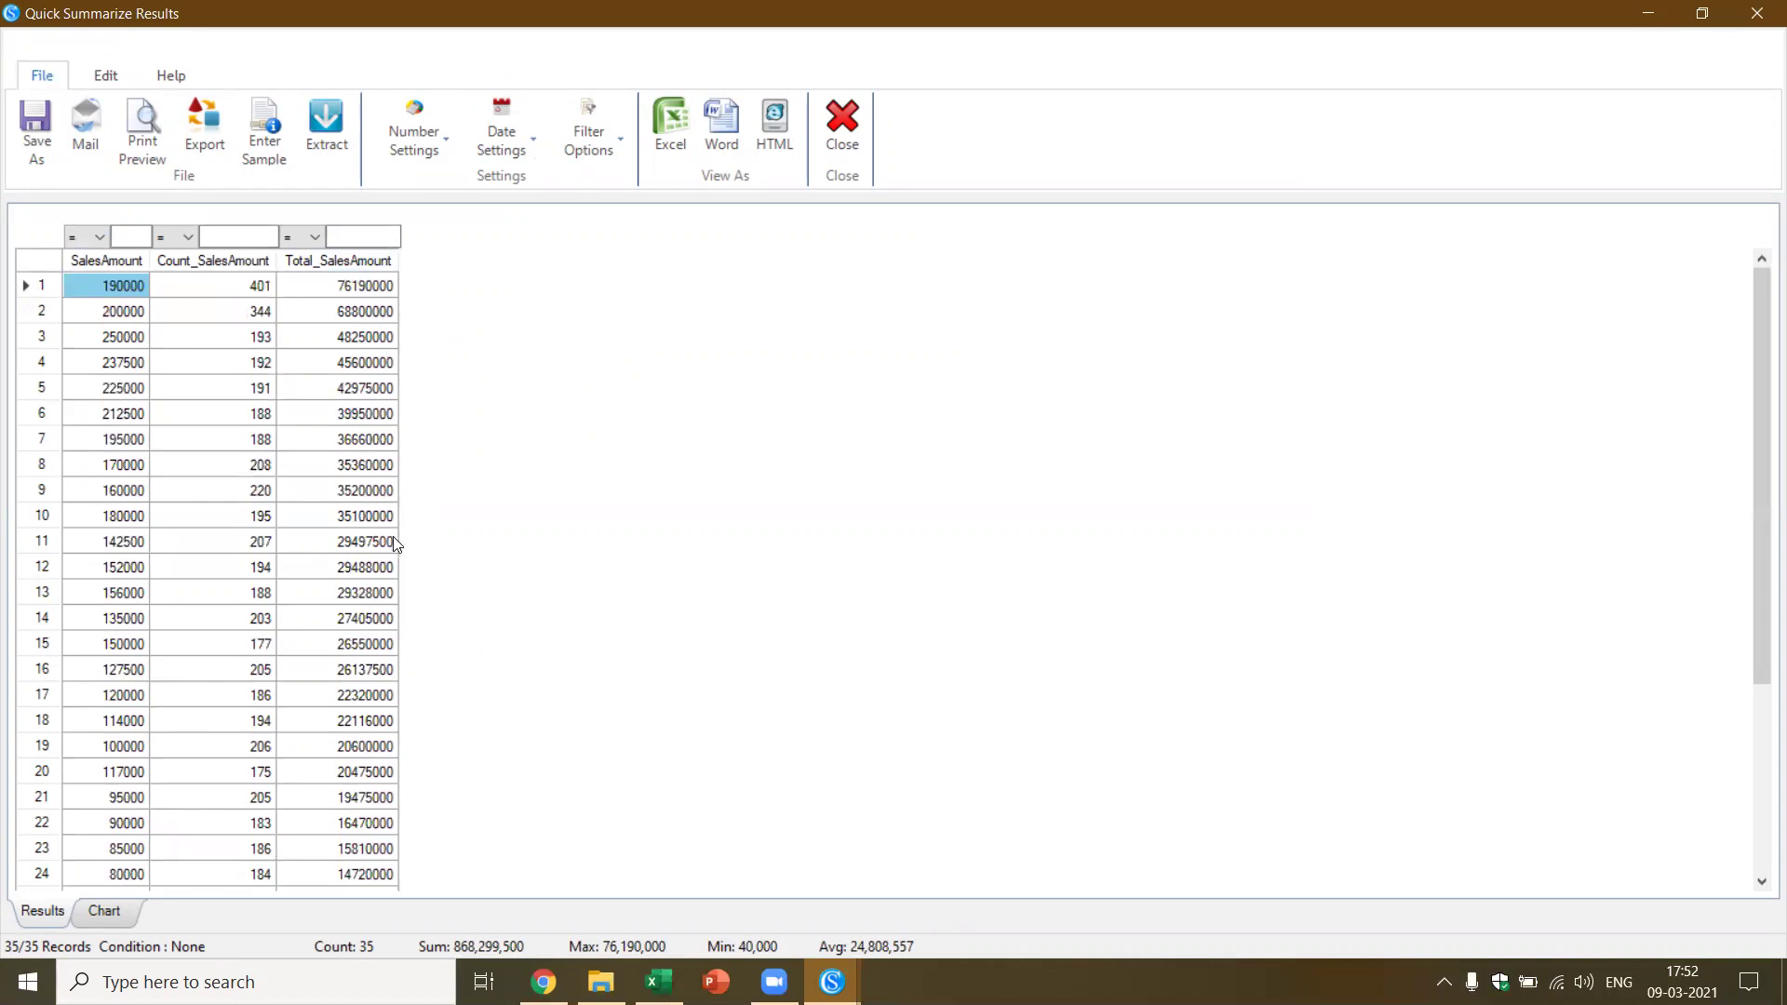
Set Top 'X' sample sizes of 4 for the 250000 sales amount stratum and 3 each for 237500 and 225000
left_click(266, 139)
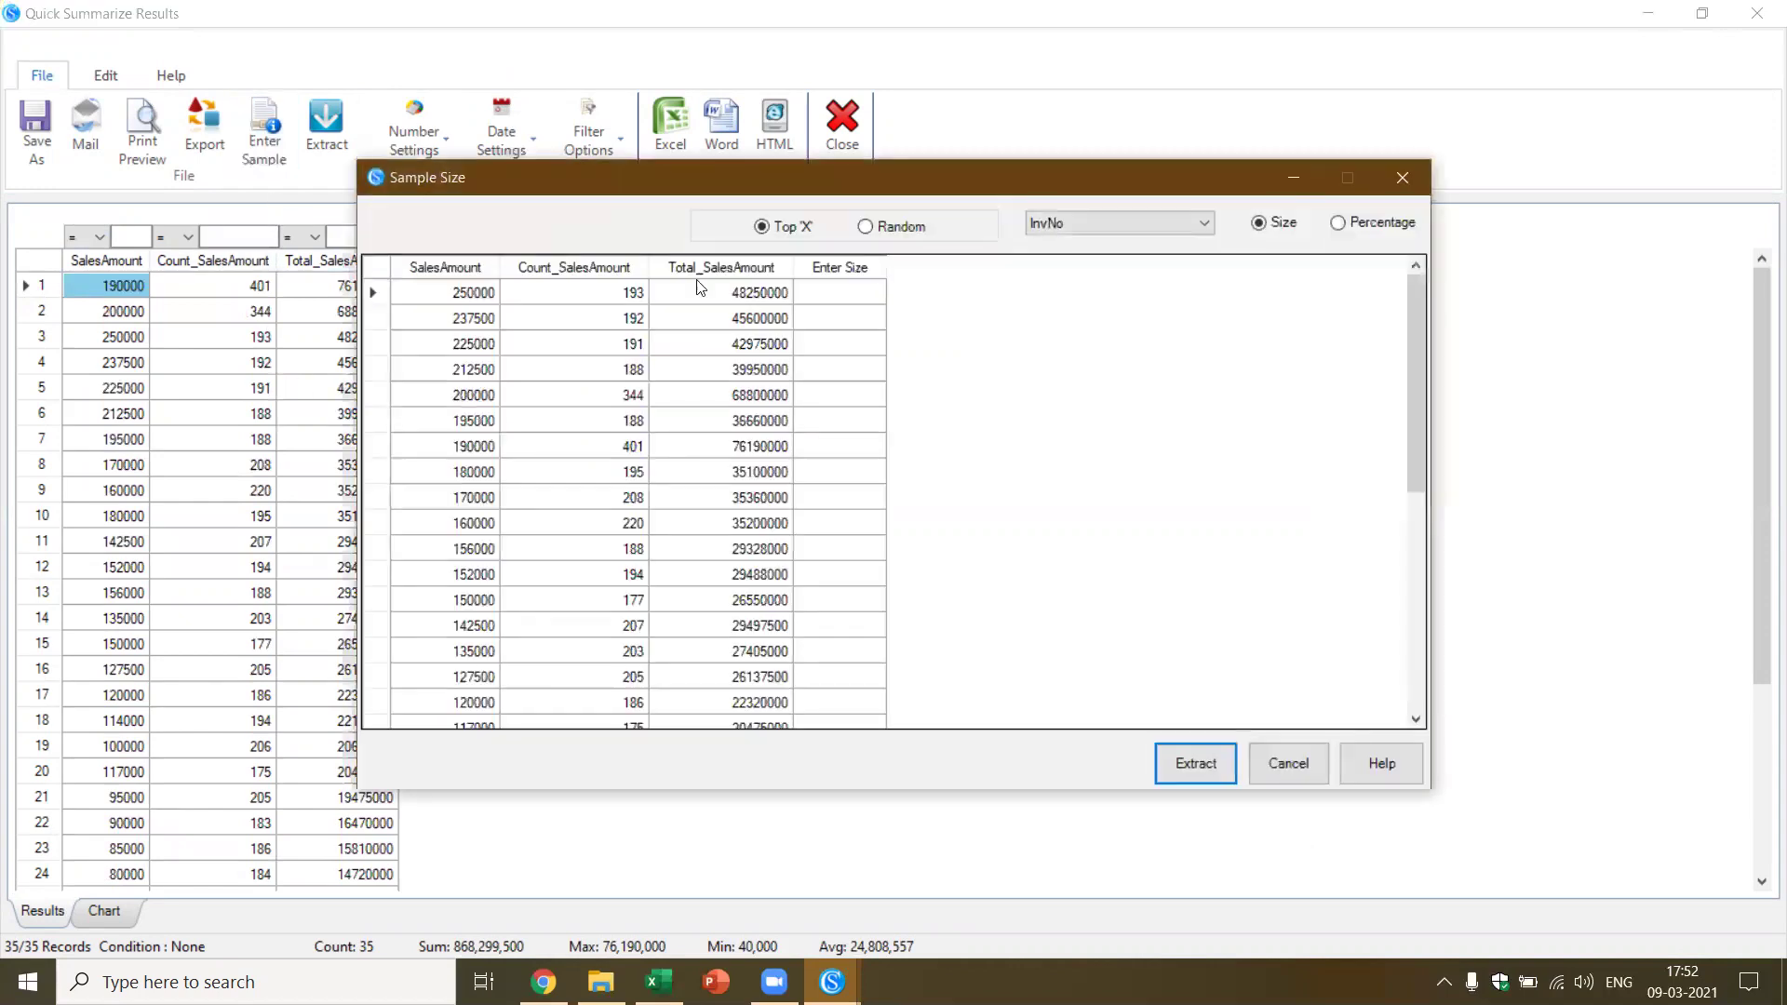
left_click(841, 300)
type("4")
type("3")
left_click(824, 347)
type("3")
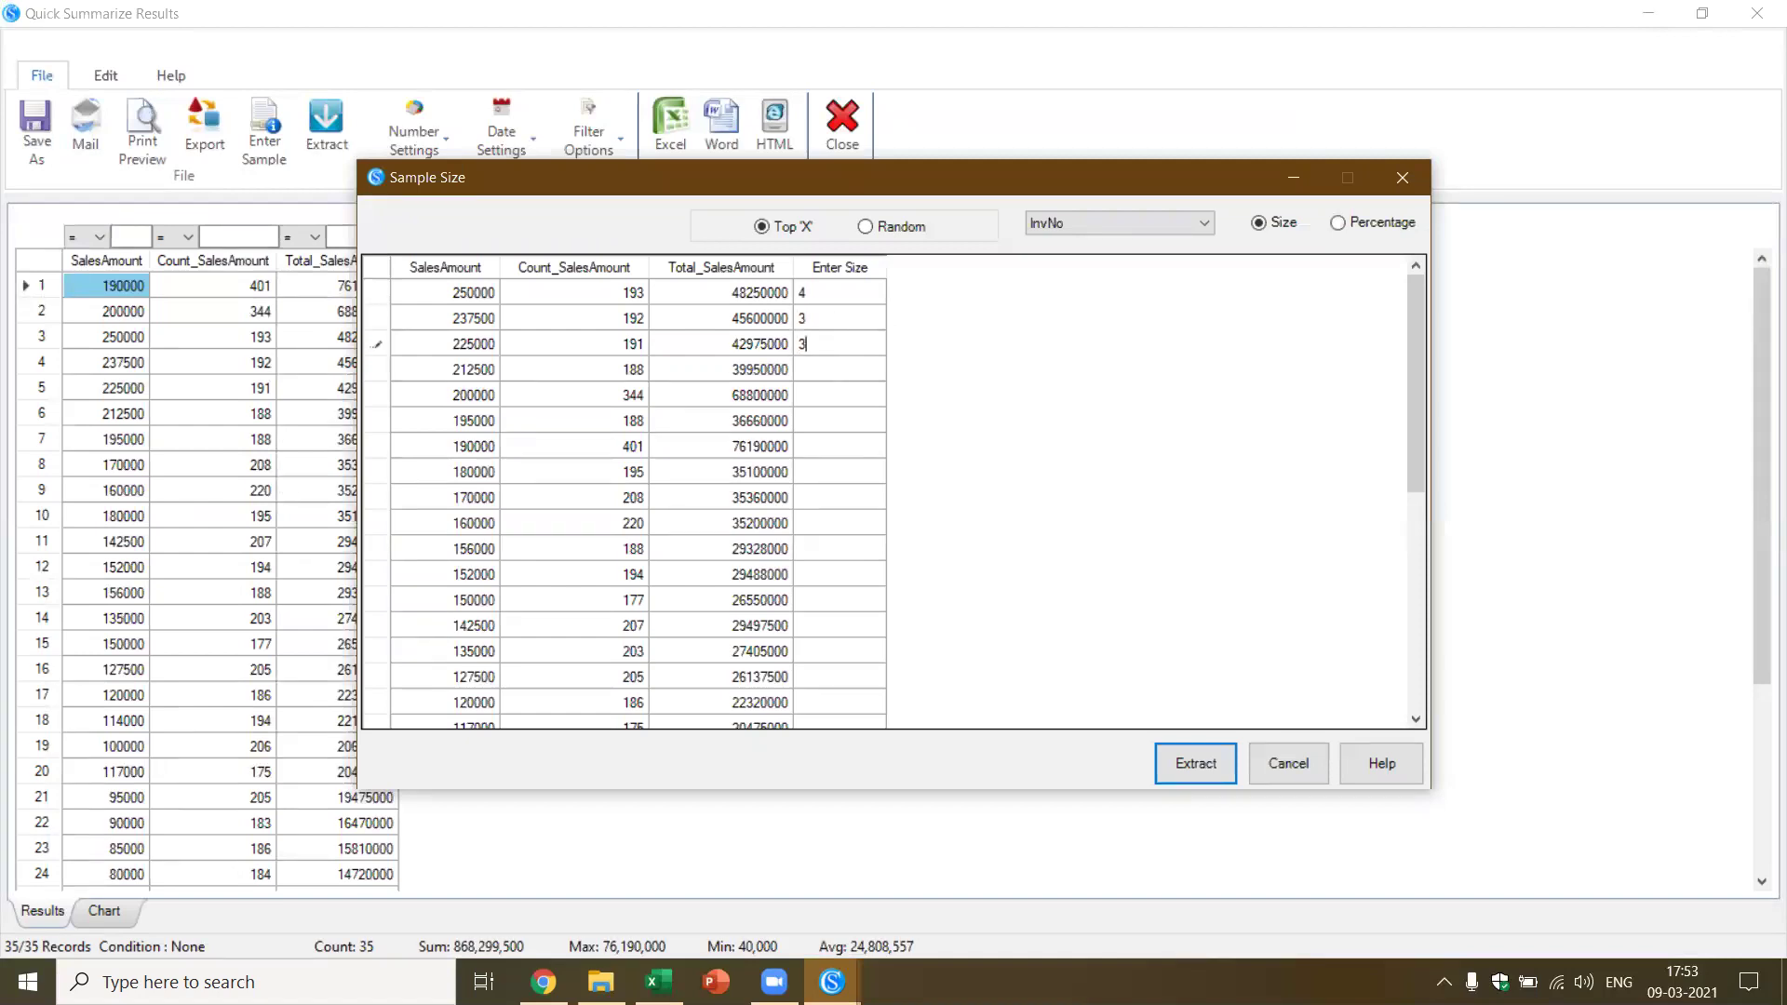
Extract the sampled sales records, review them, and close the extracted records and the summary results
left_click(1206, 764)
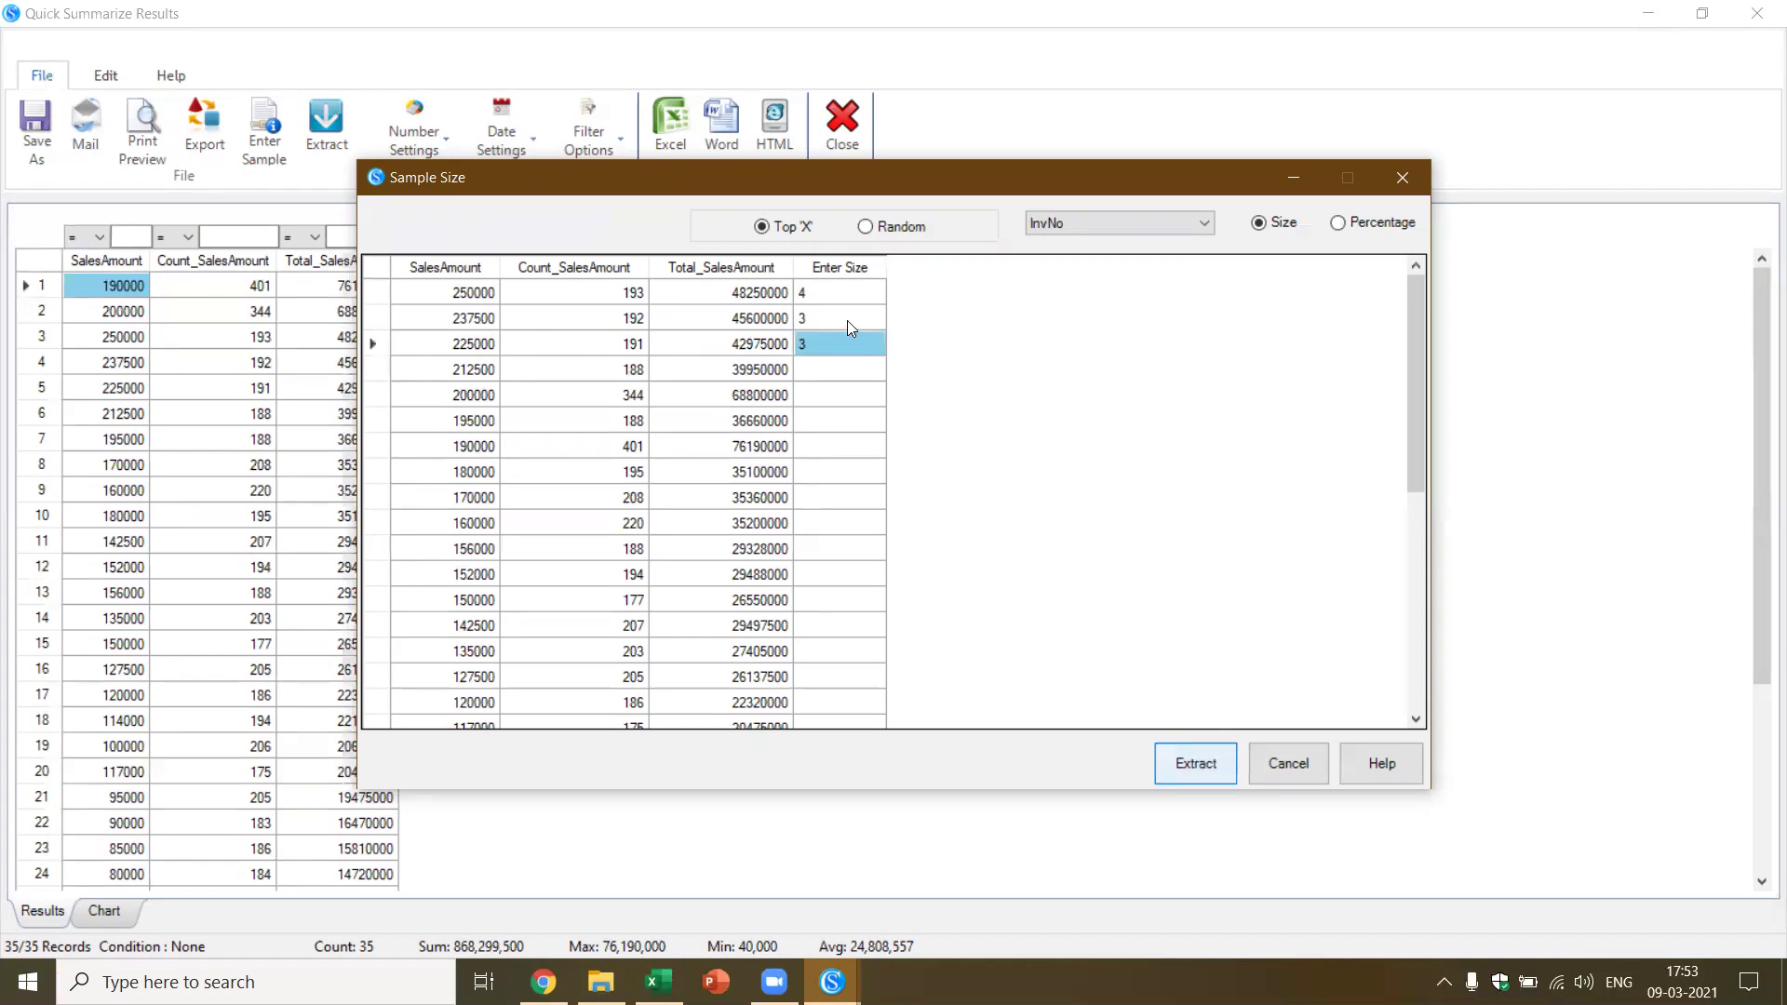
left_click(1200, 763)
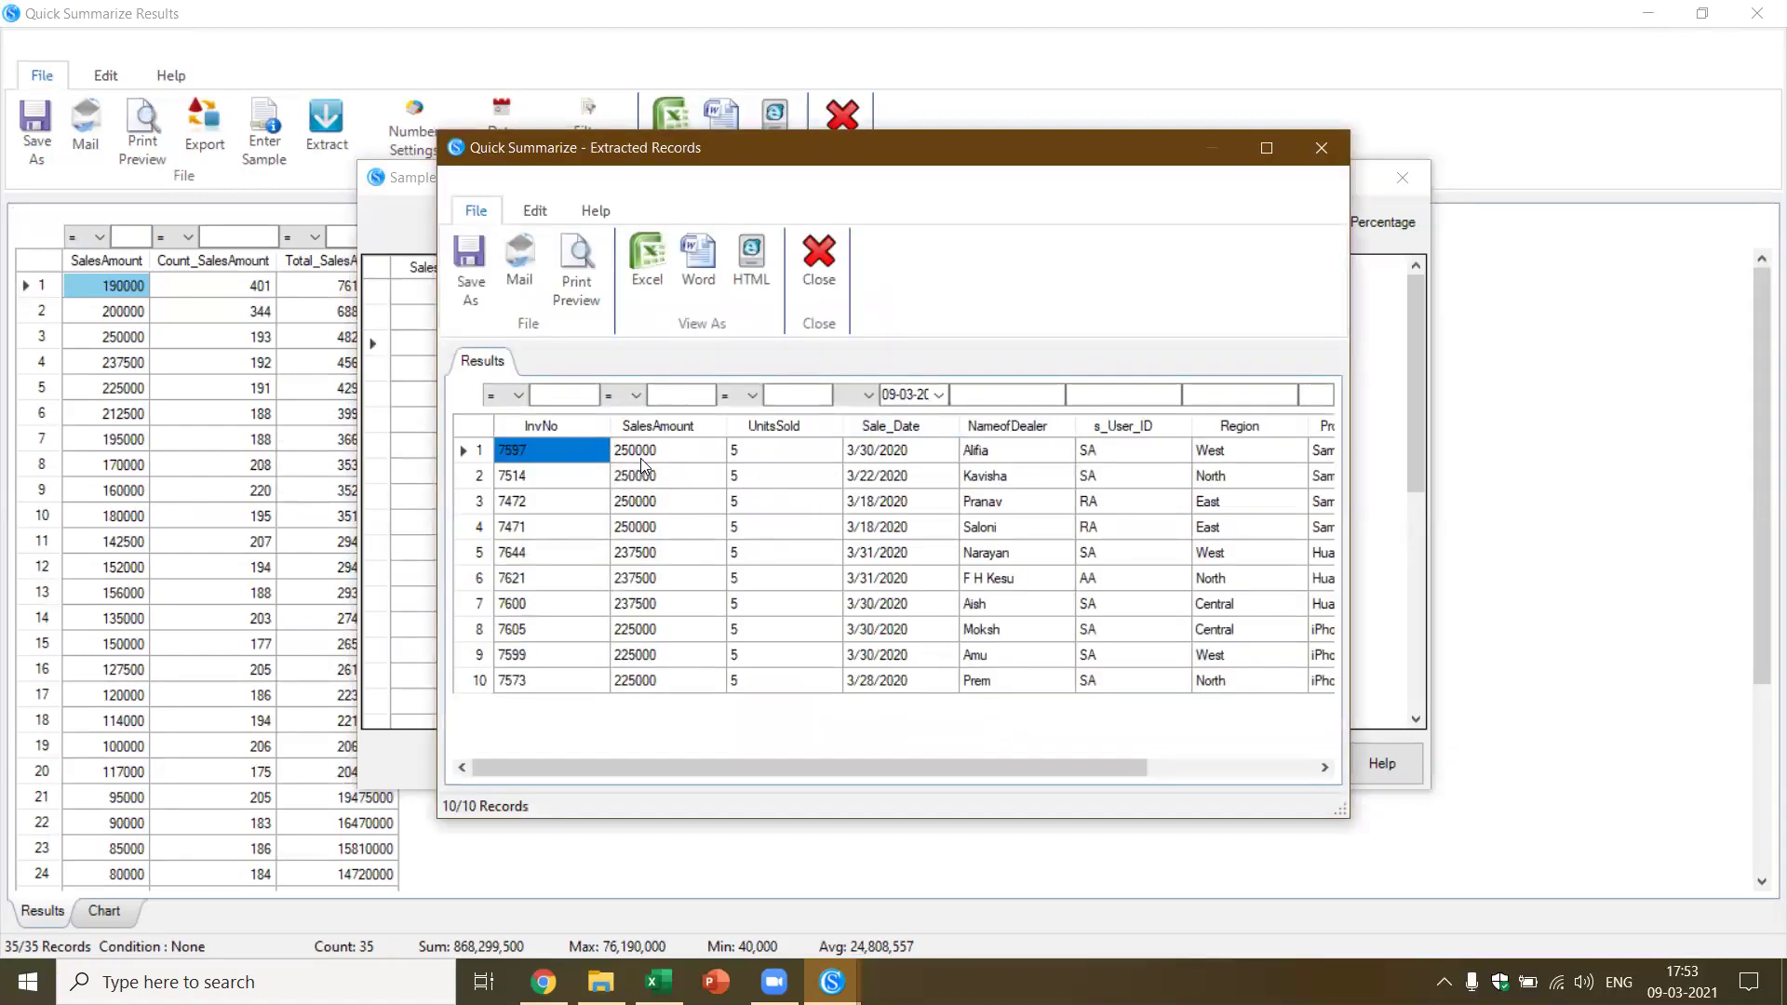
left_click(816, 251)
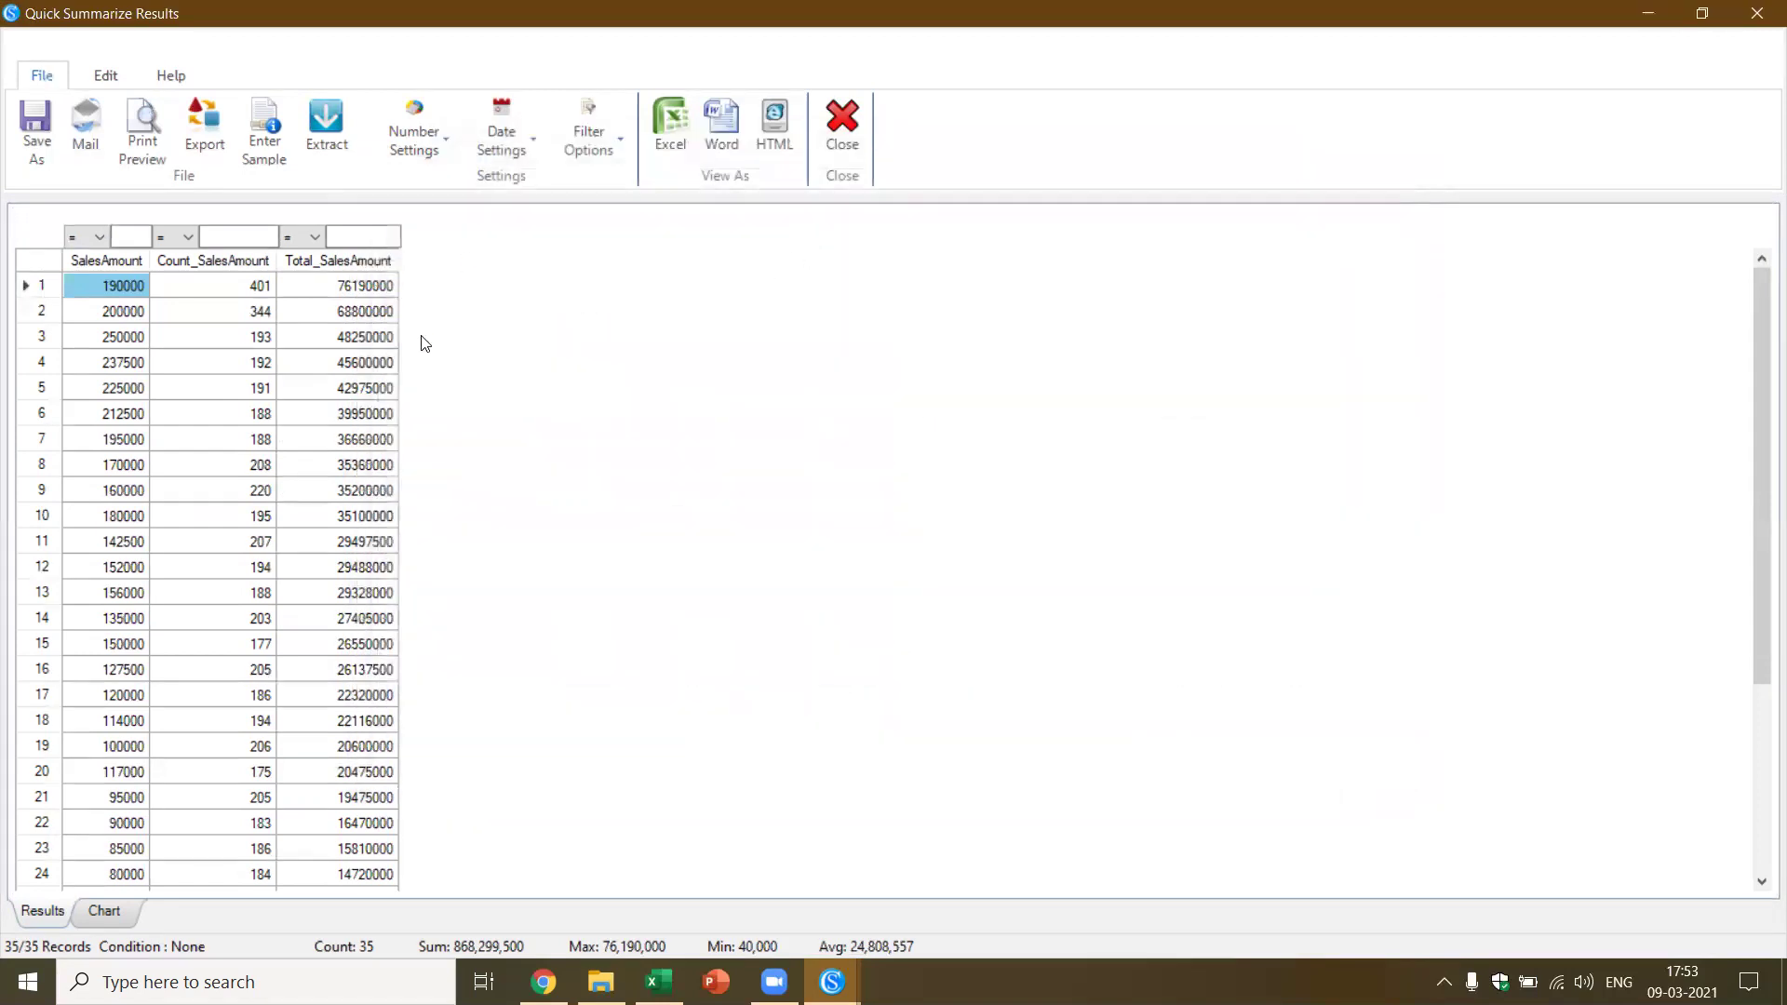
left_click(1757, 13)
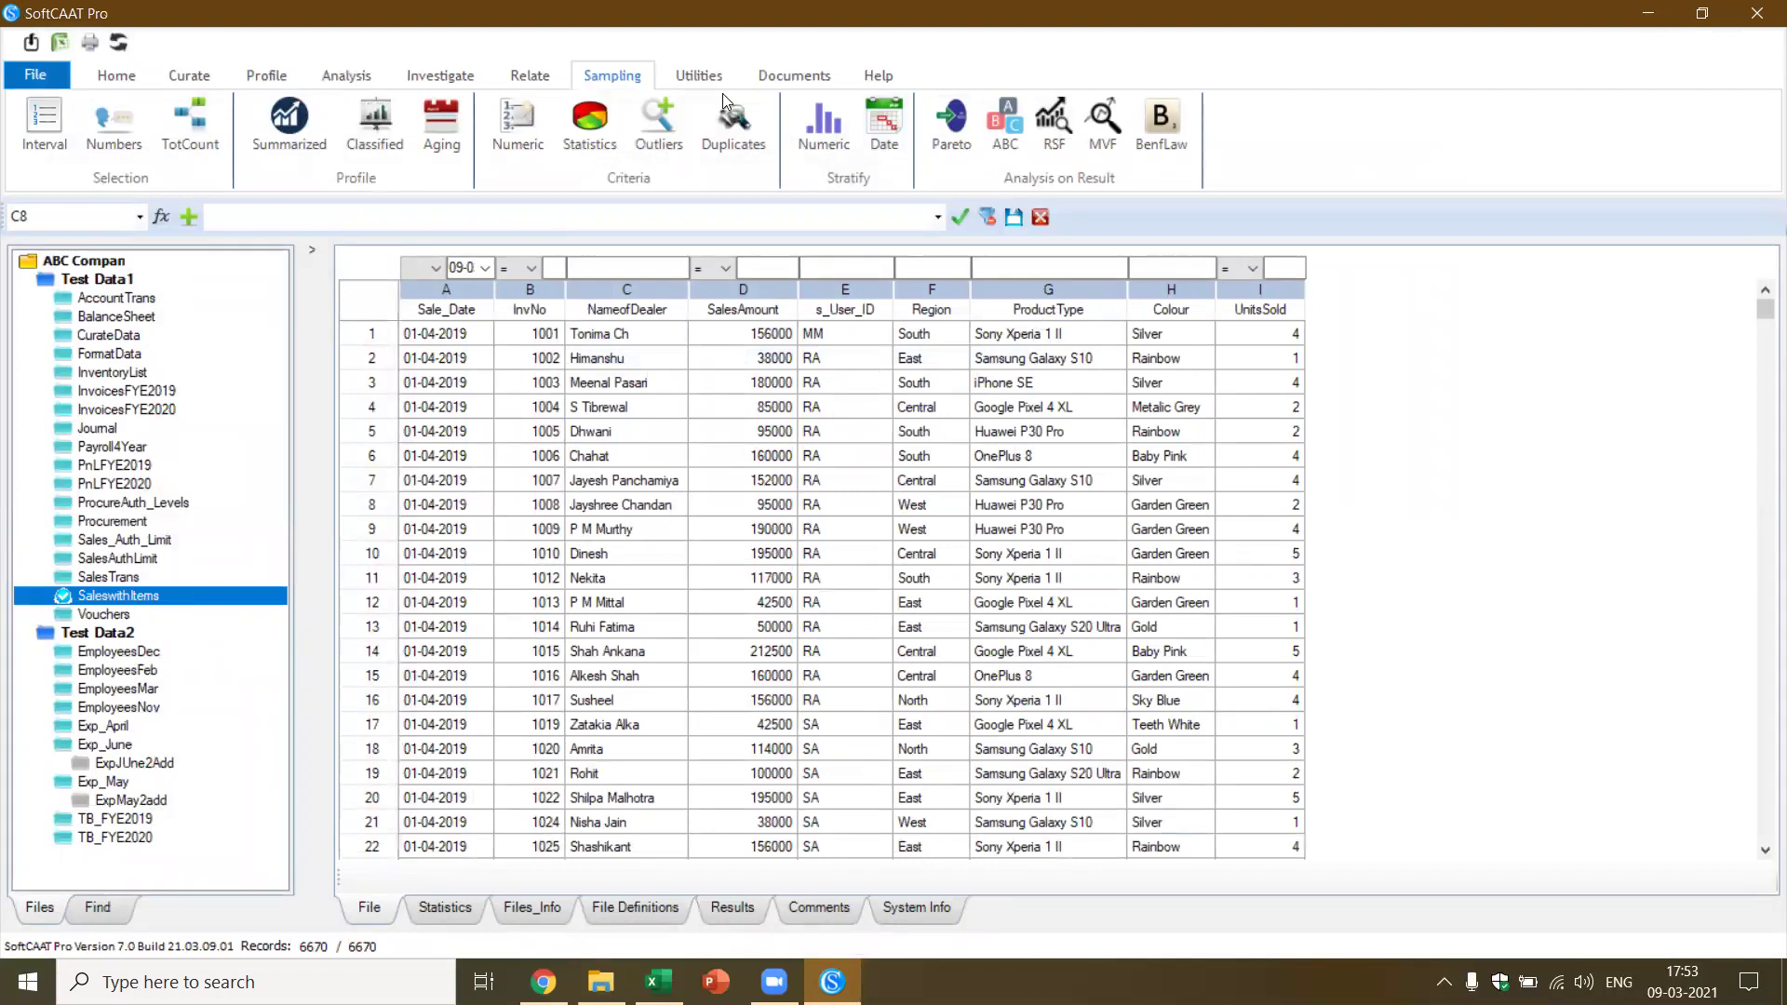
Extract SalesAmount outliers grouped by NameofDealer, using 3 times the average as the threshold
left_click(653, 133)
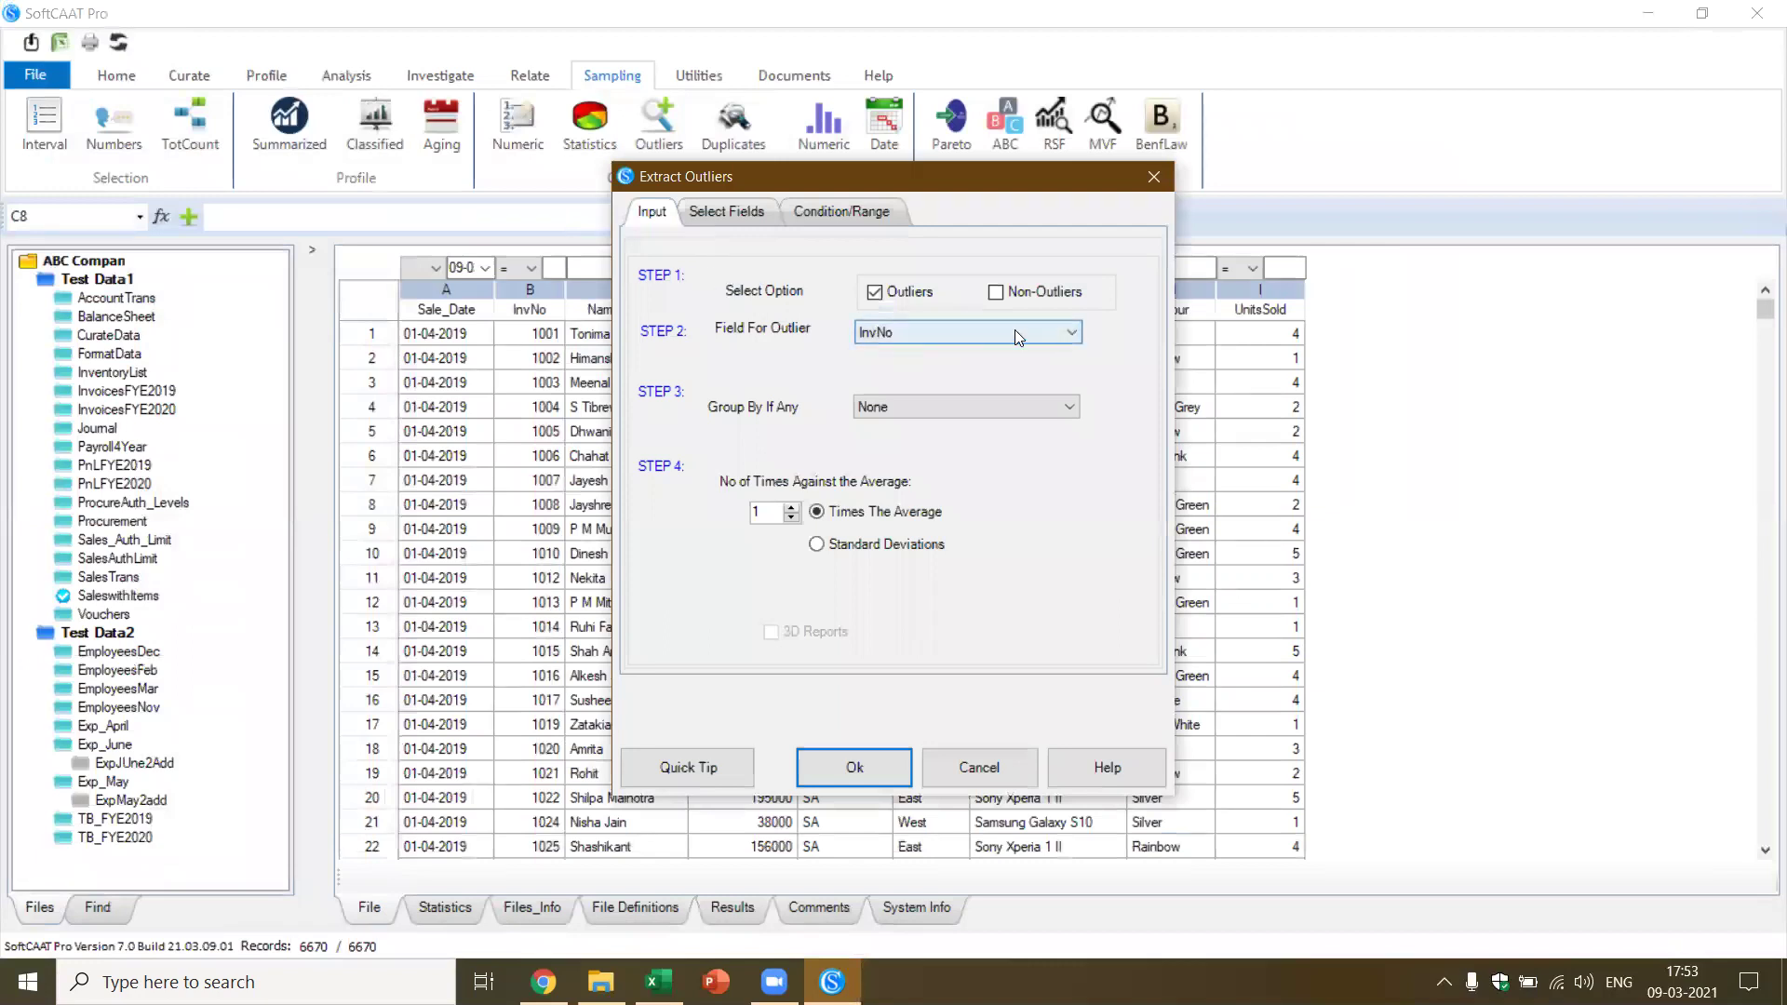
left_click(1065, 330)
left_click(977, 368)
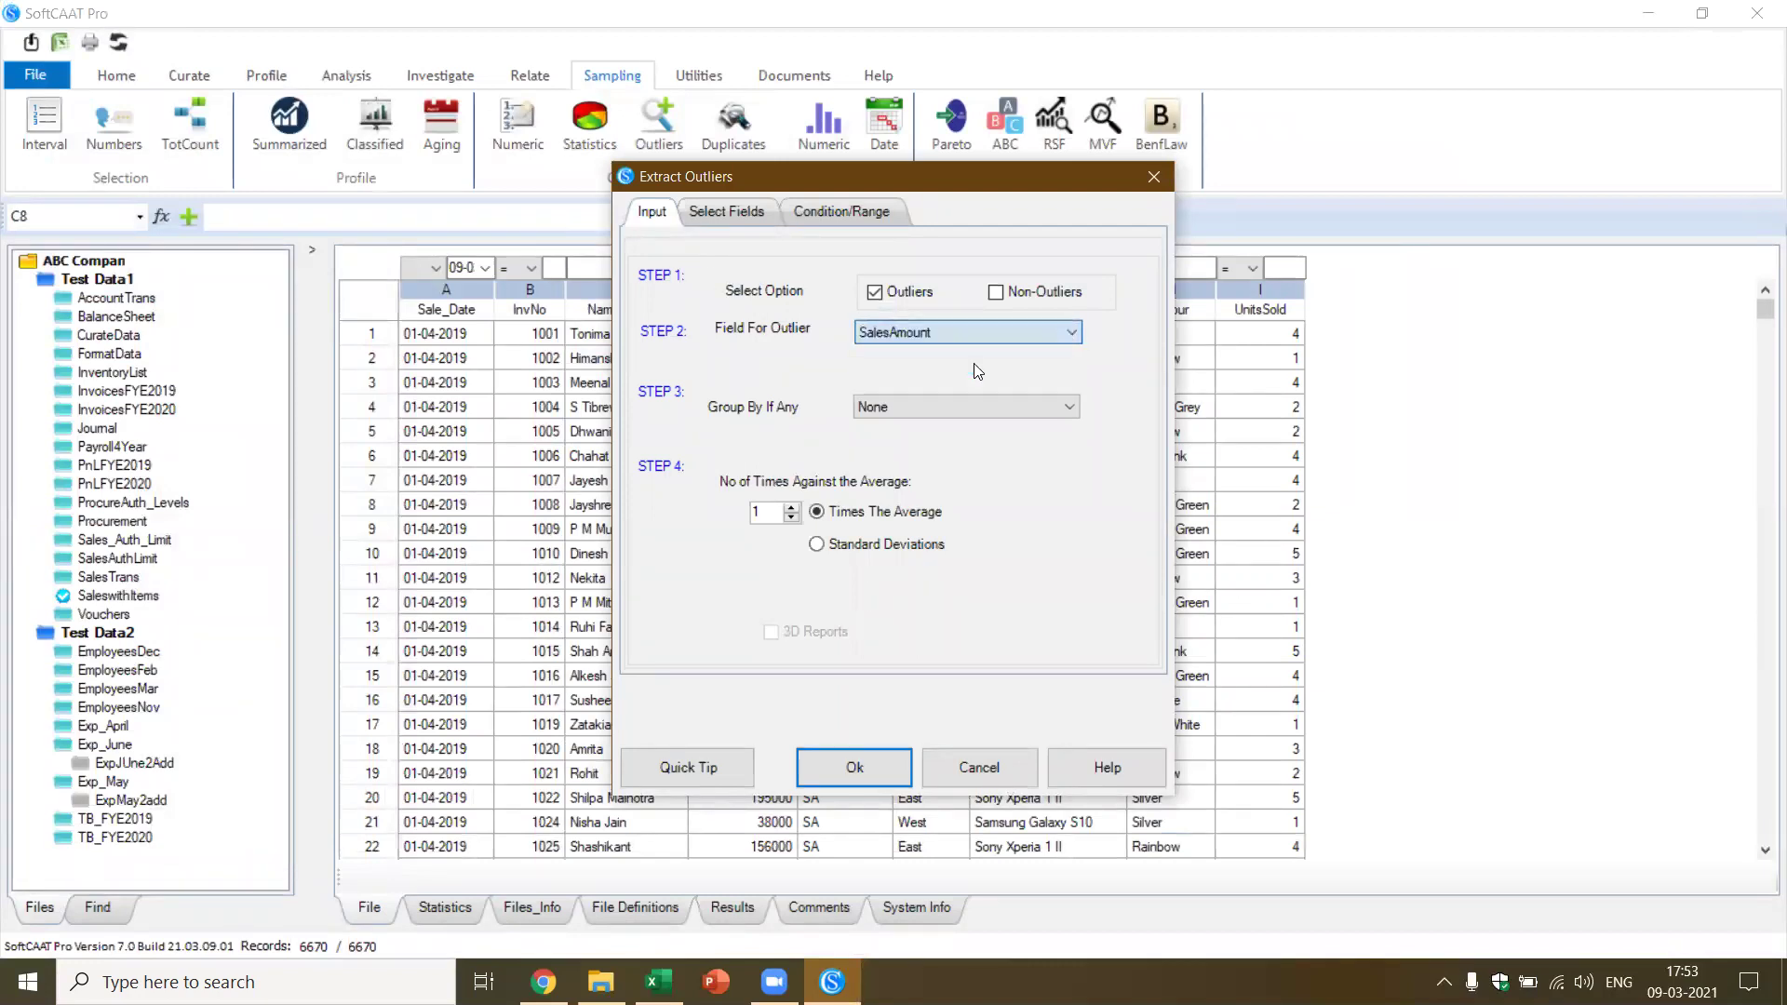
left_click(1057, 410)
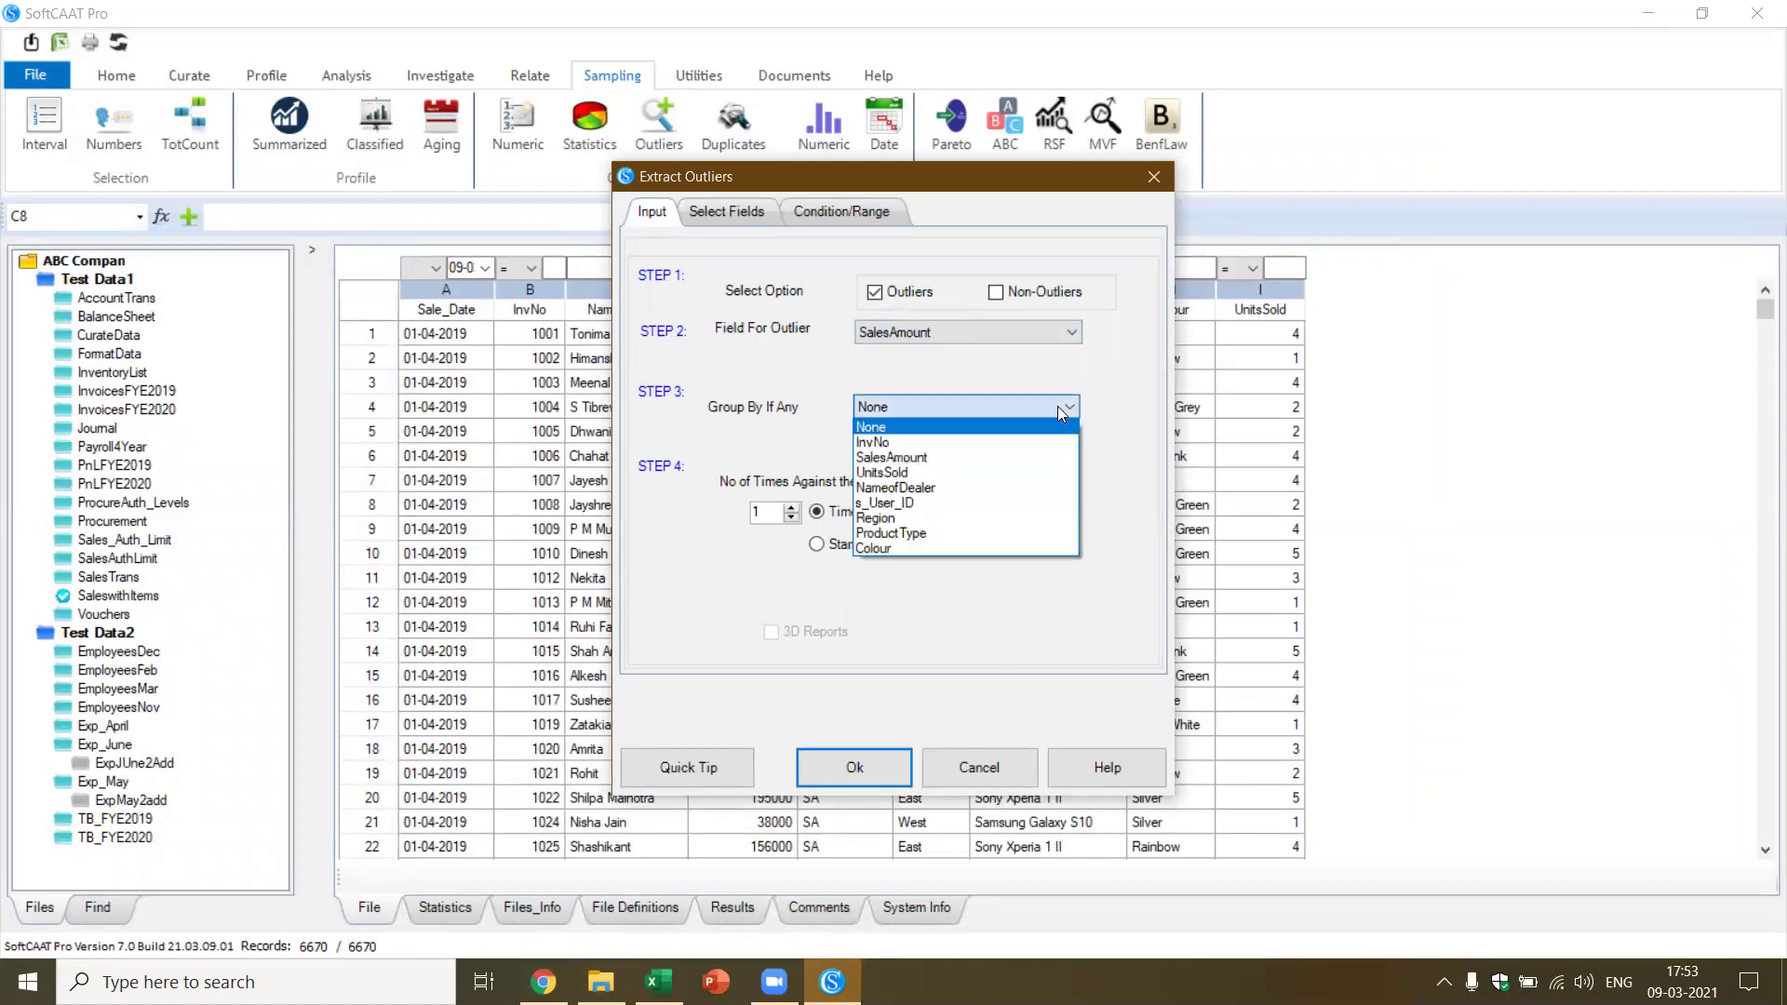
left_click(964, 486)
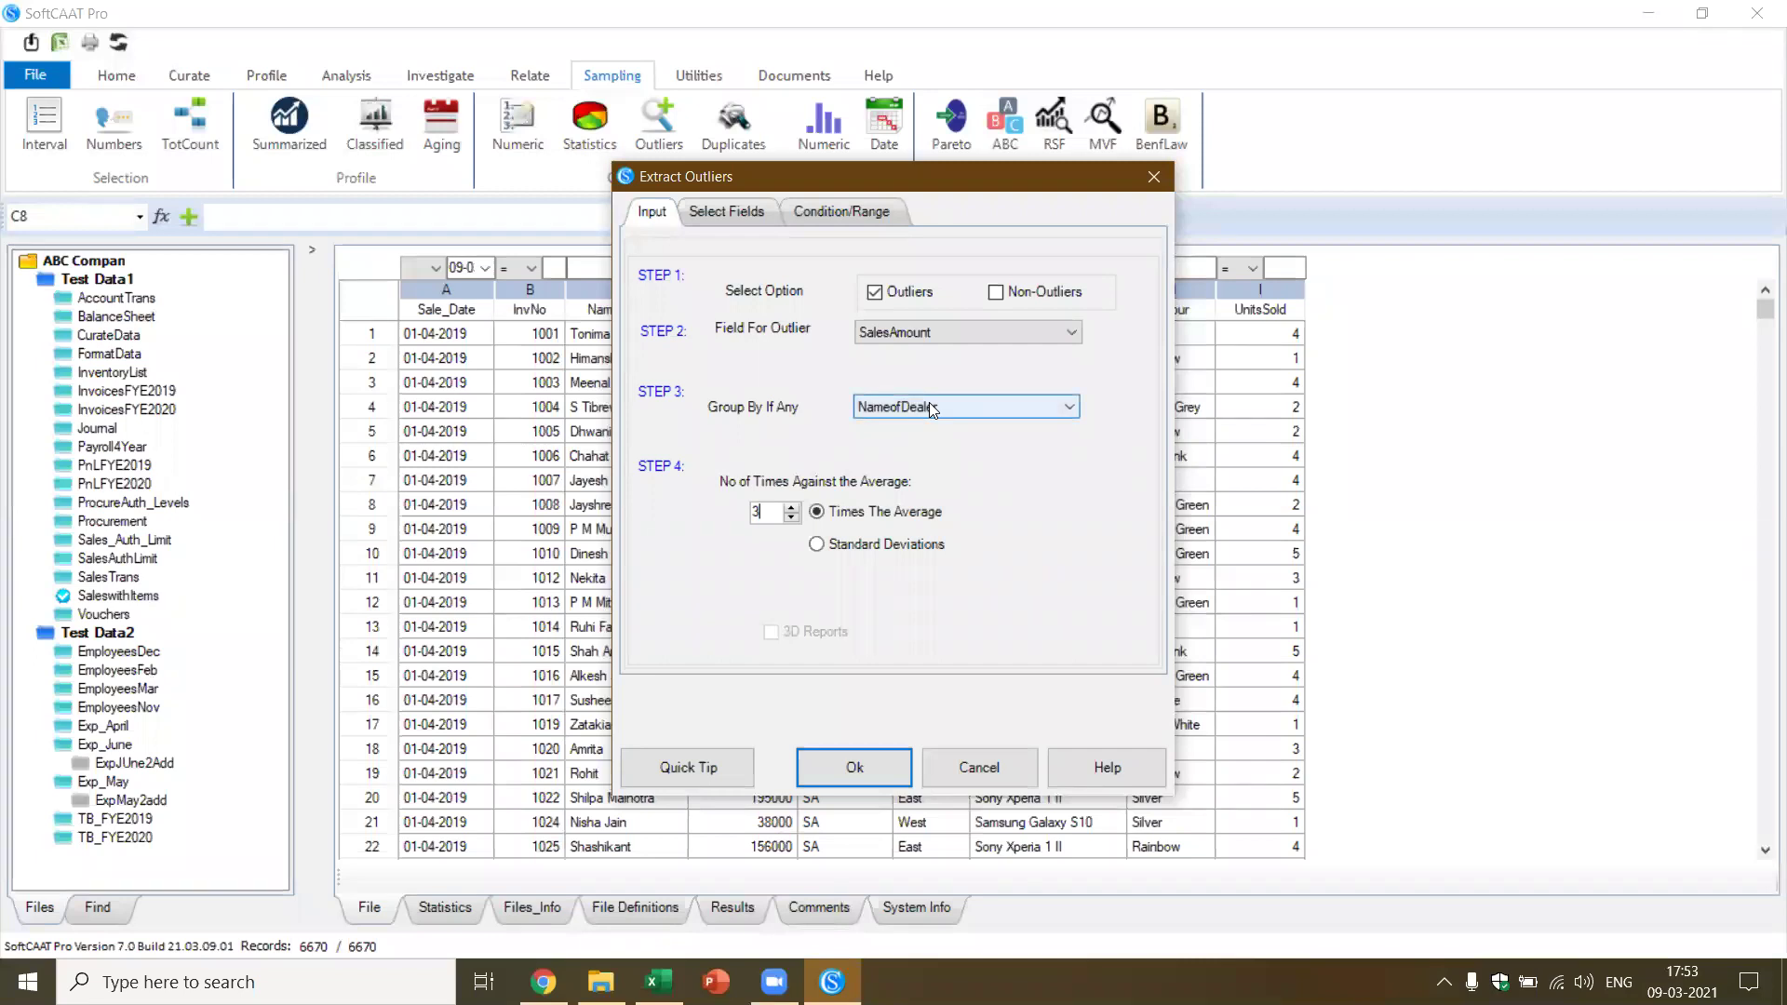
left_click(849, 756)
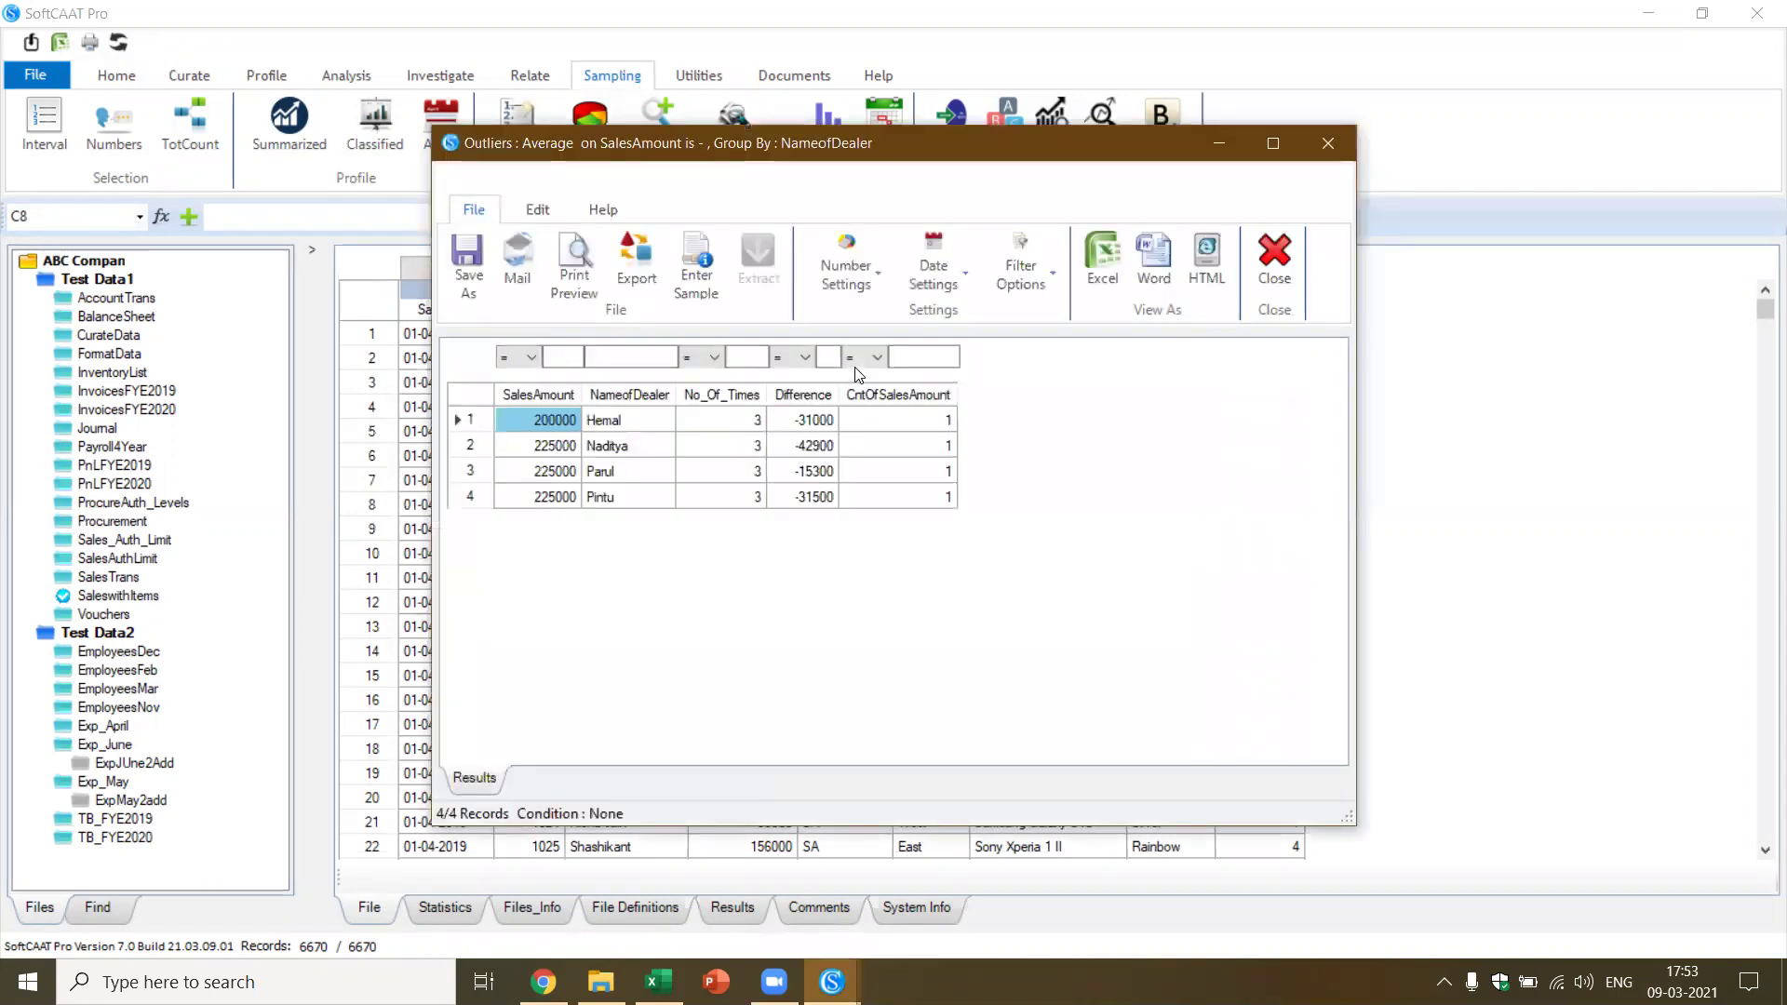
Enlarge the outlier results and enter a sample size of 3 for each of the four dealers listed
left_click(1272, 143)
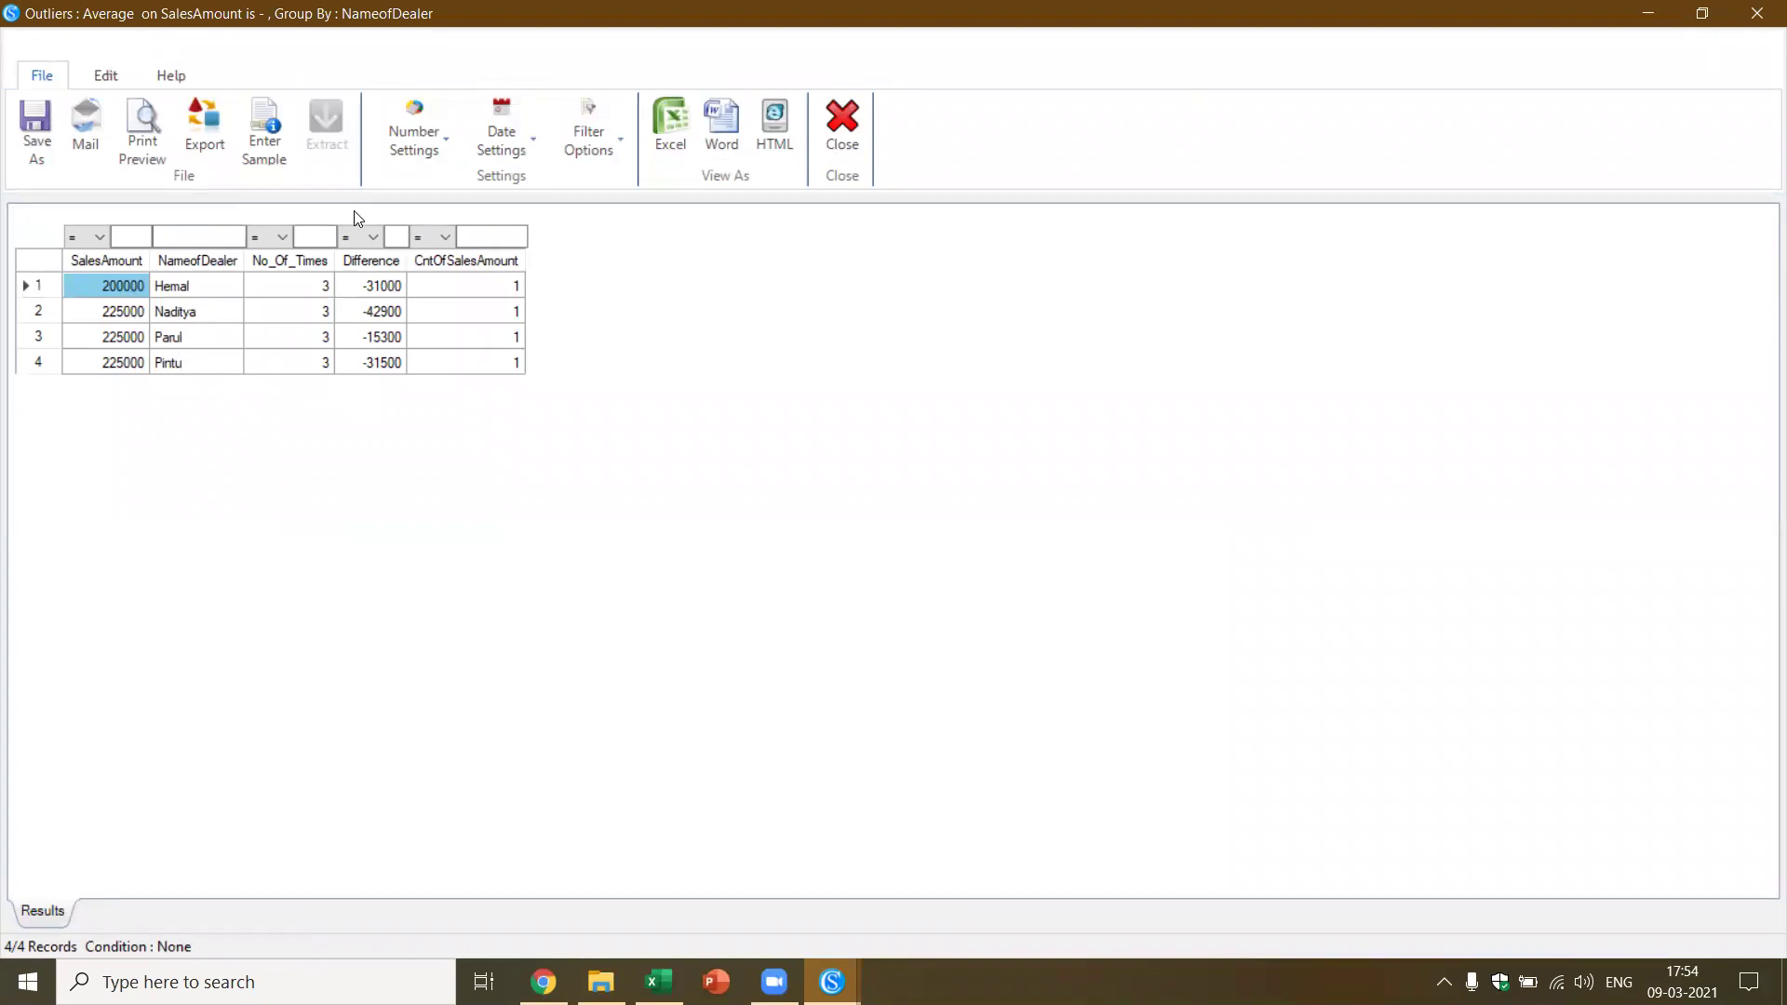
left_click(268, 141)
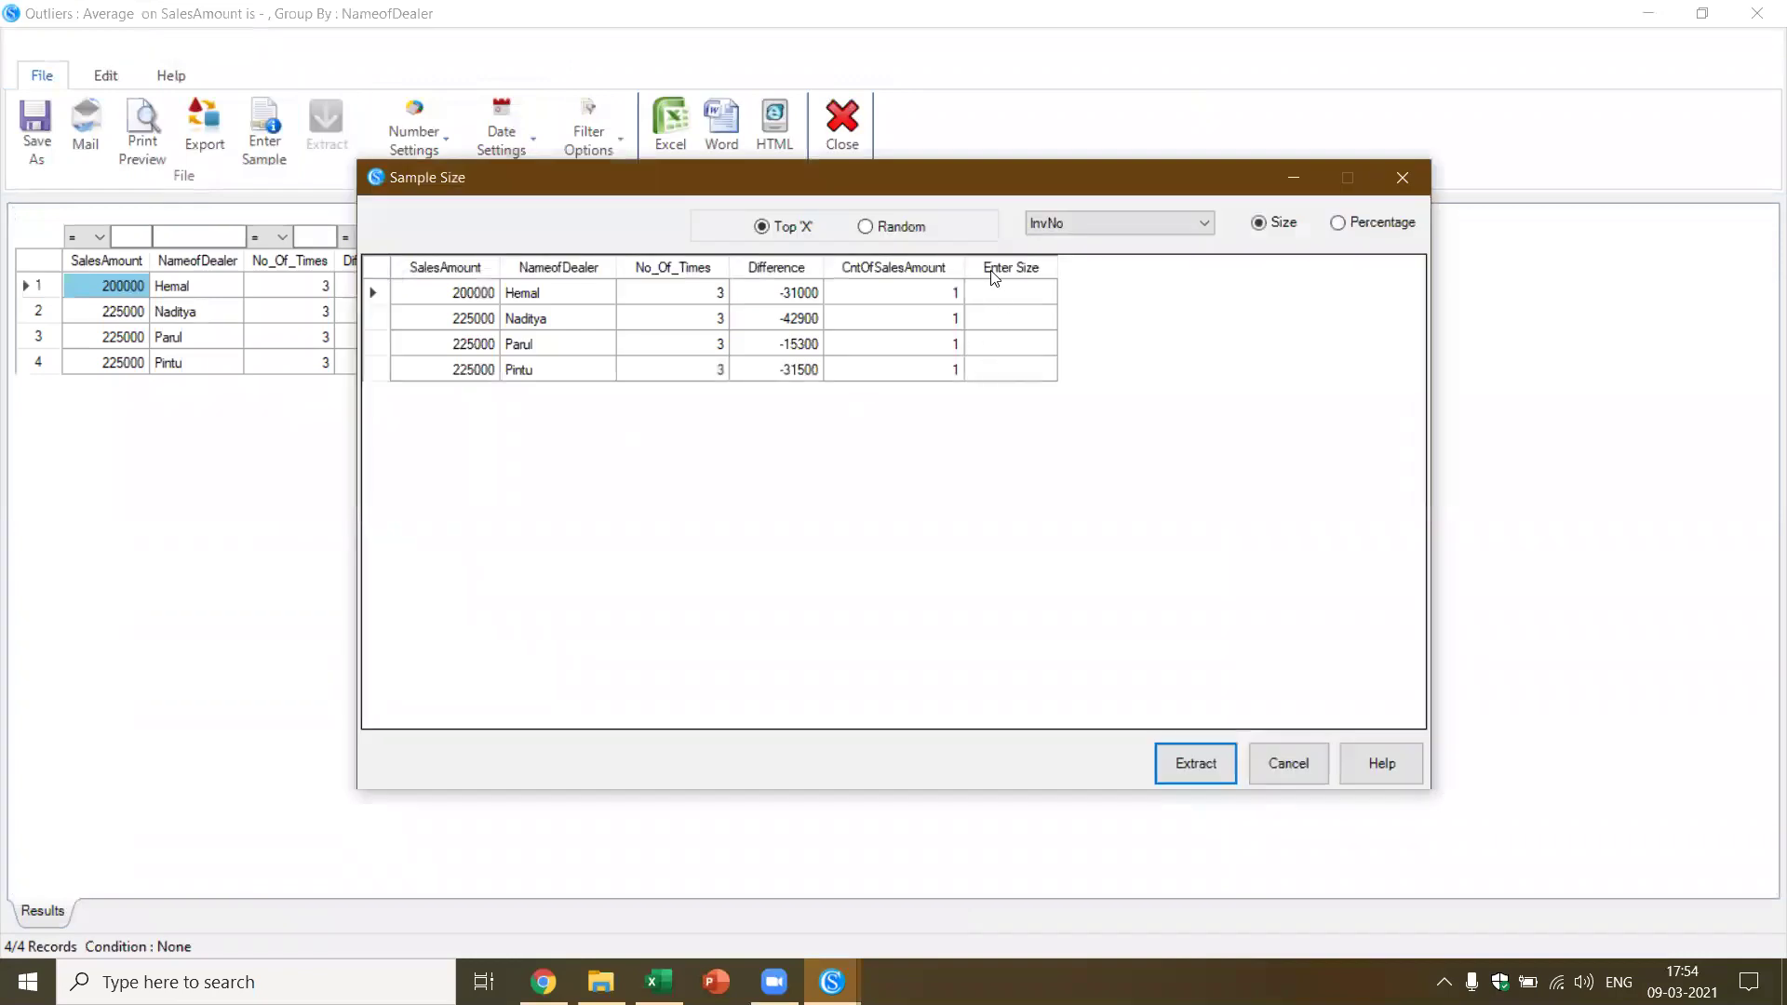
left_click(1002, 296)
type("333")
left_click(986, 373)
type("3")
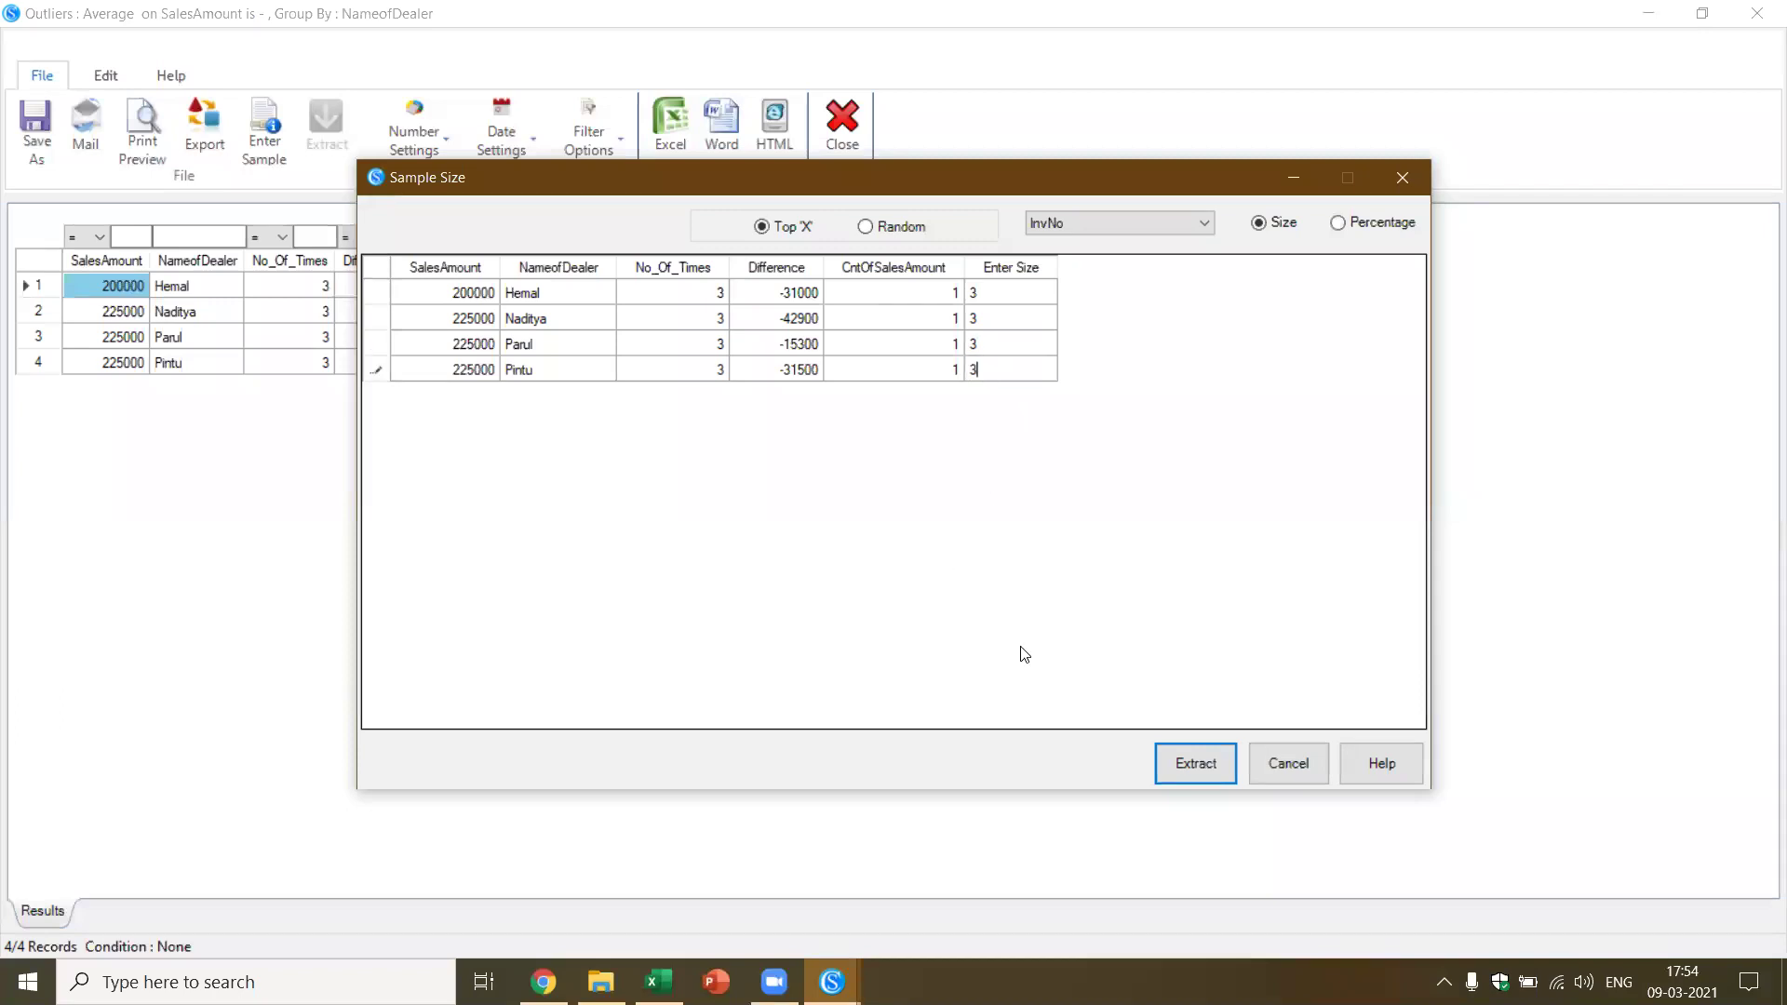
Extract the sampled outlier records, acknowledging the record-limit notices, then review the records and close all results
left_click(1179, 755)
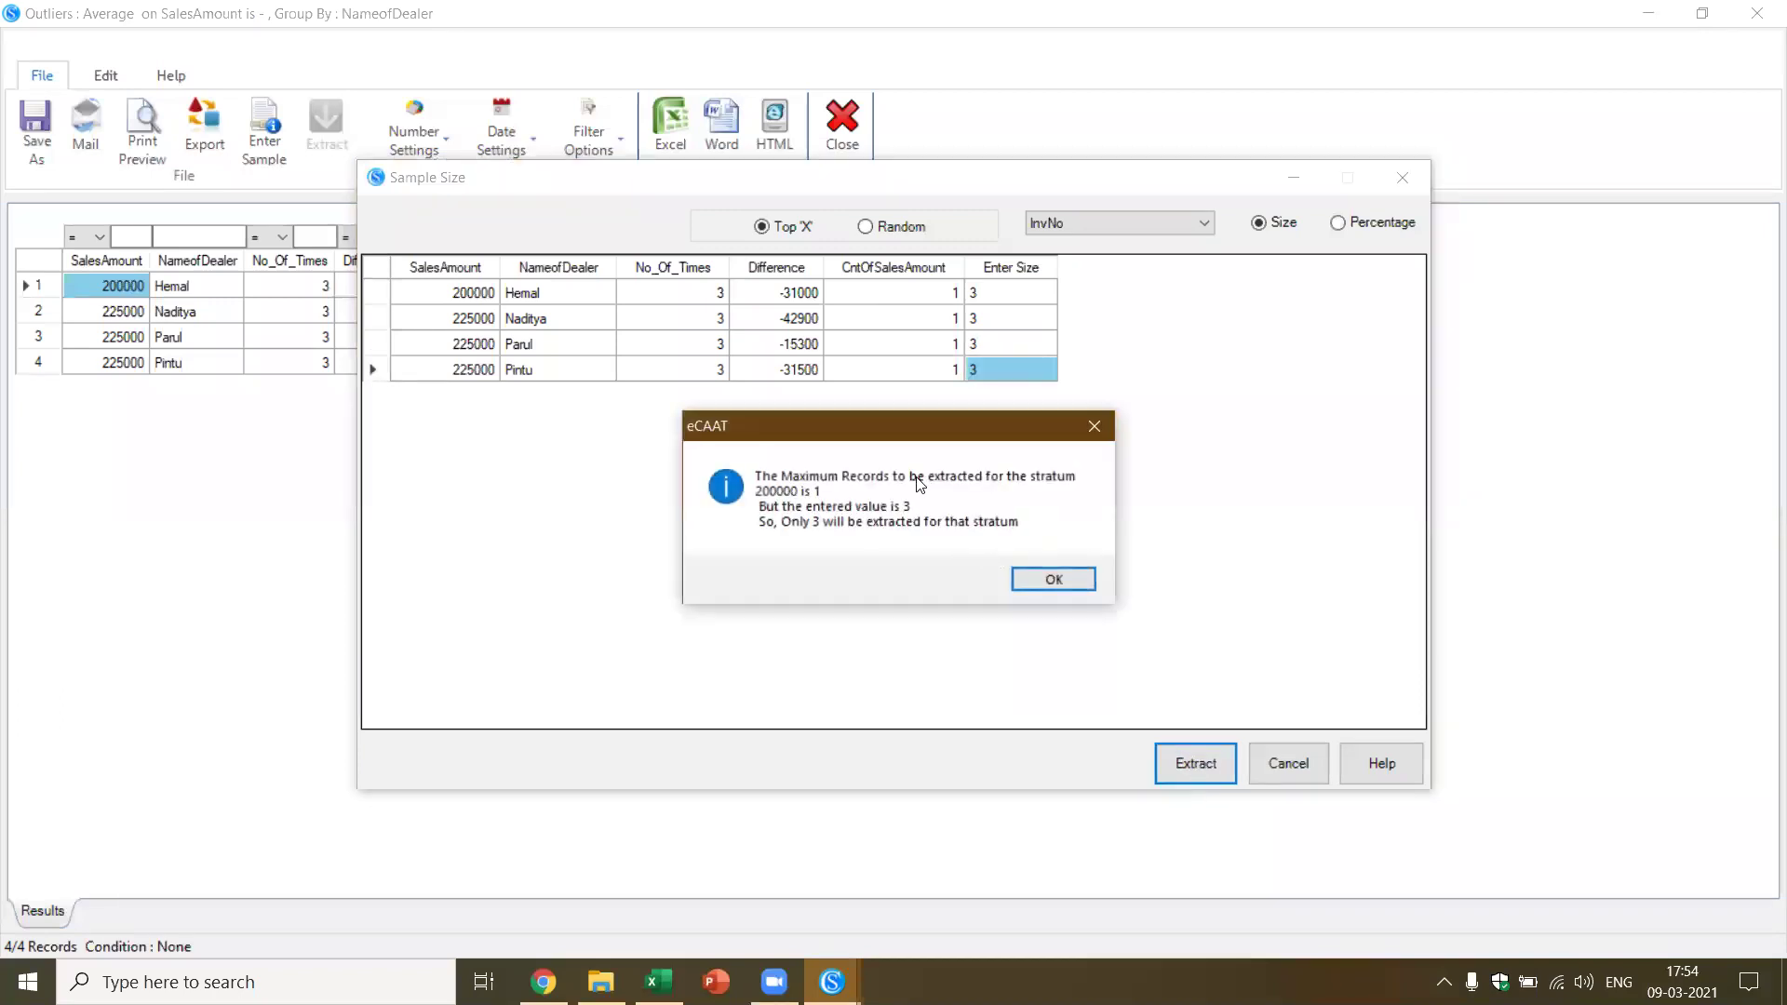
left_click(1066, 587)
left_click(1054, 577)
left_click(1061, 581)
left_click(1054, 581)
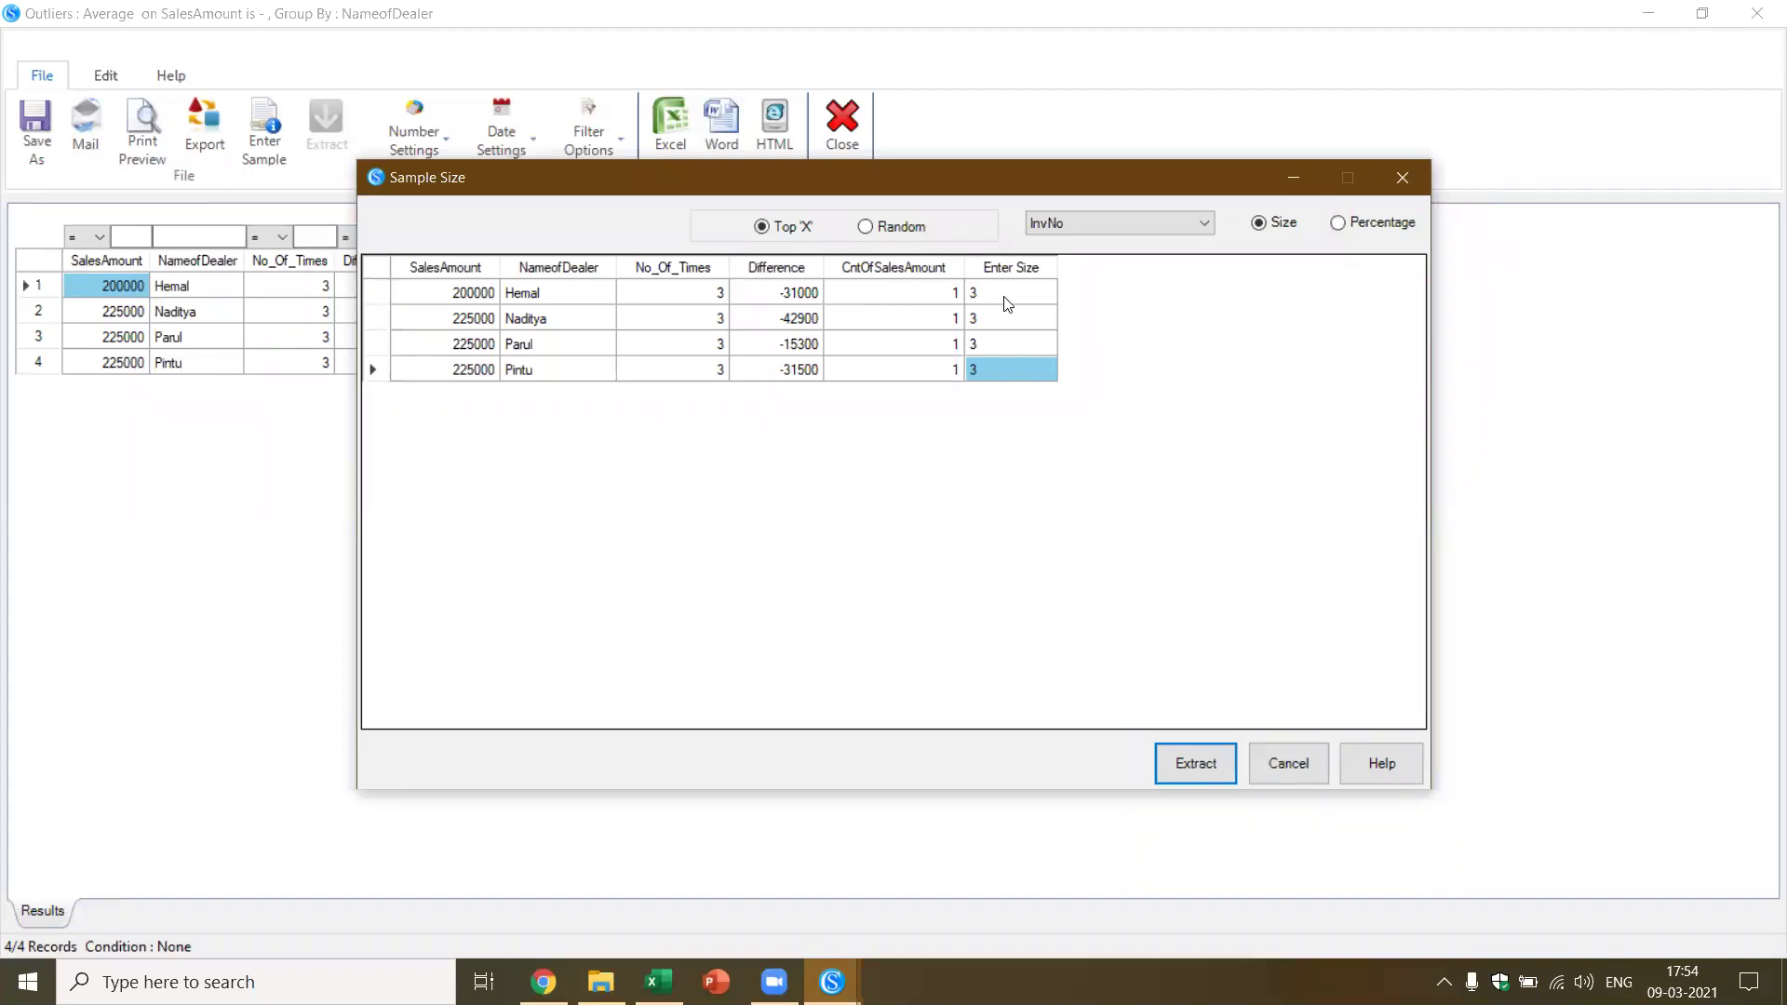
key("Return")
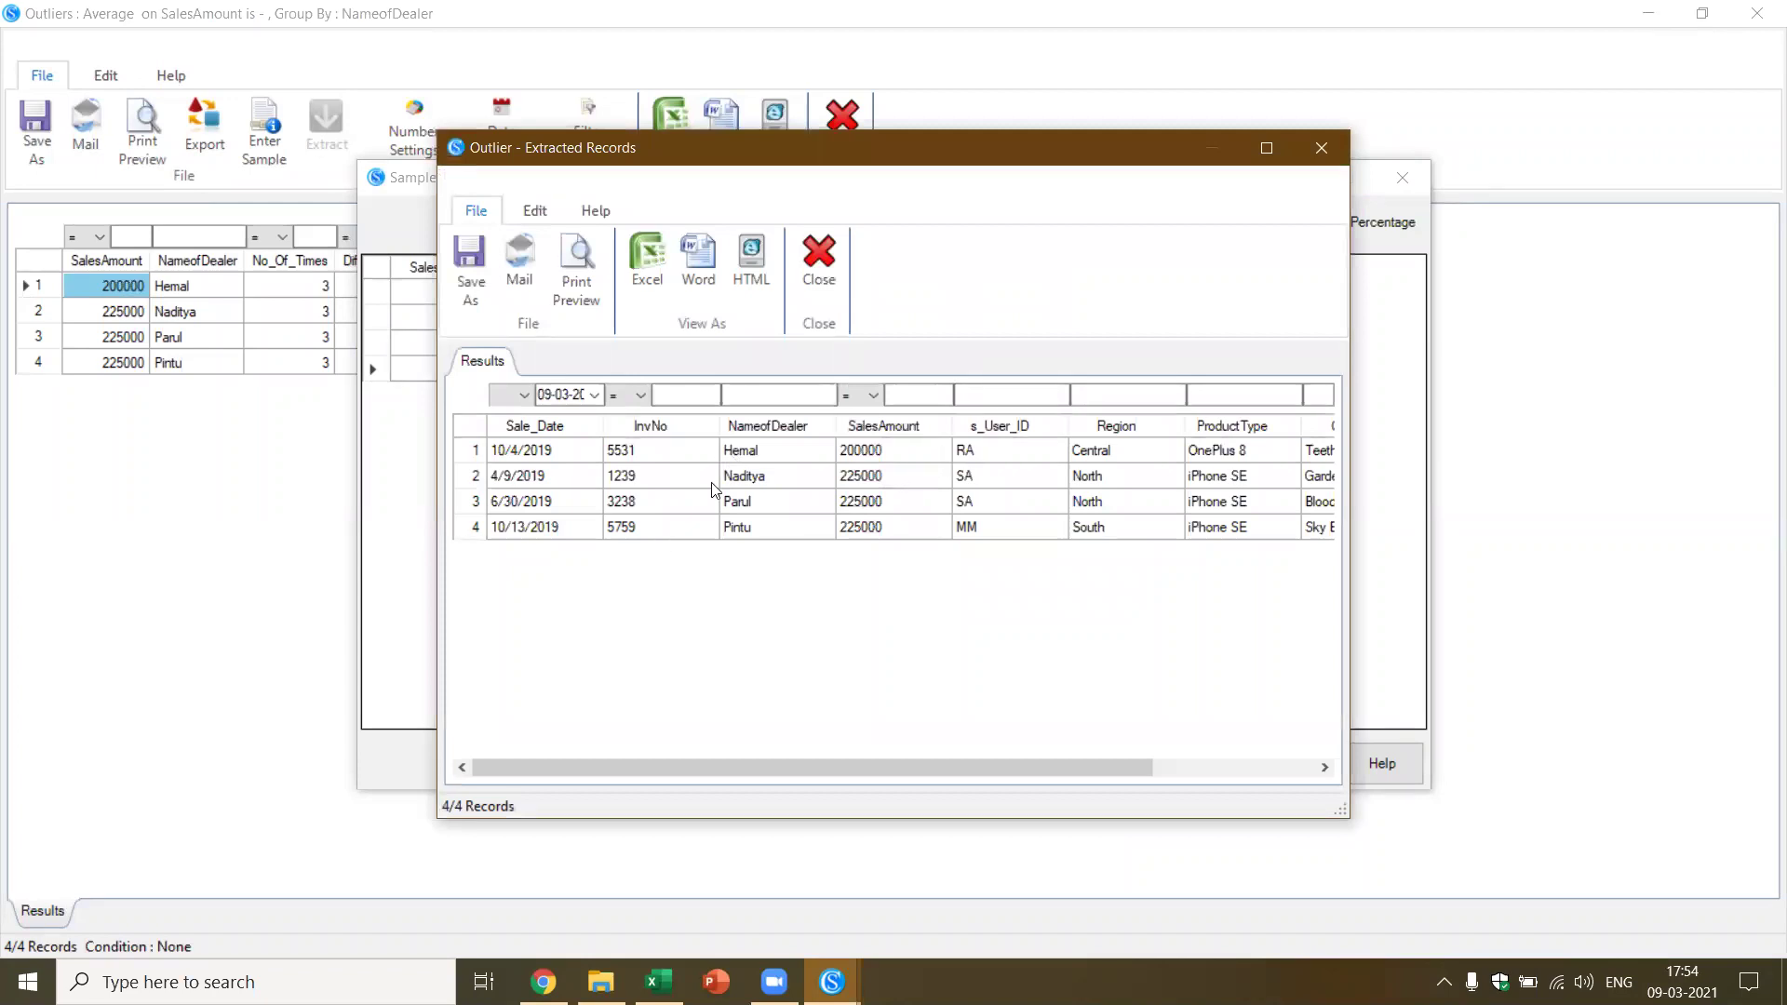
left_click(843, 273)
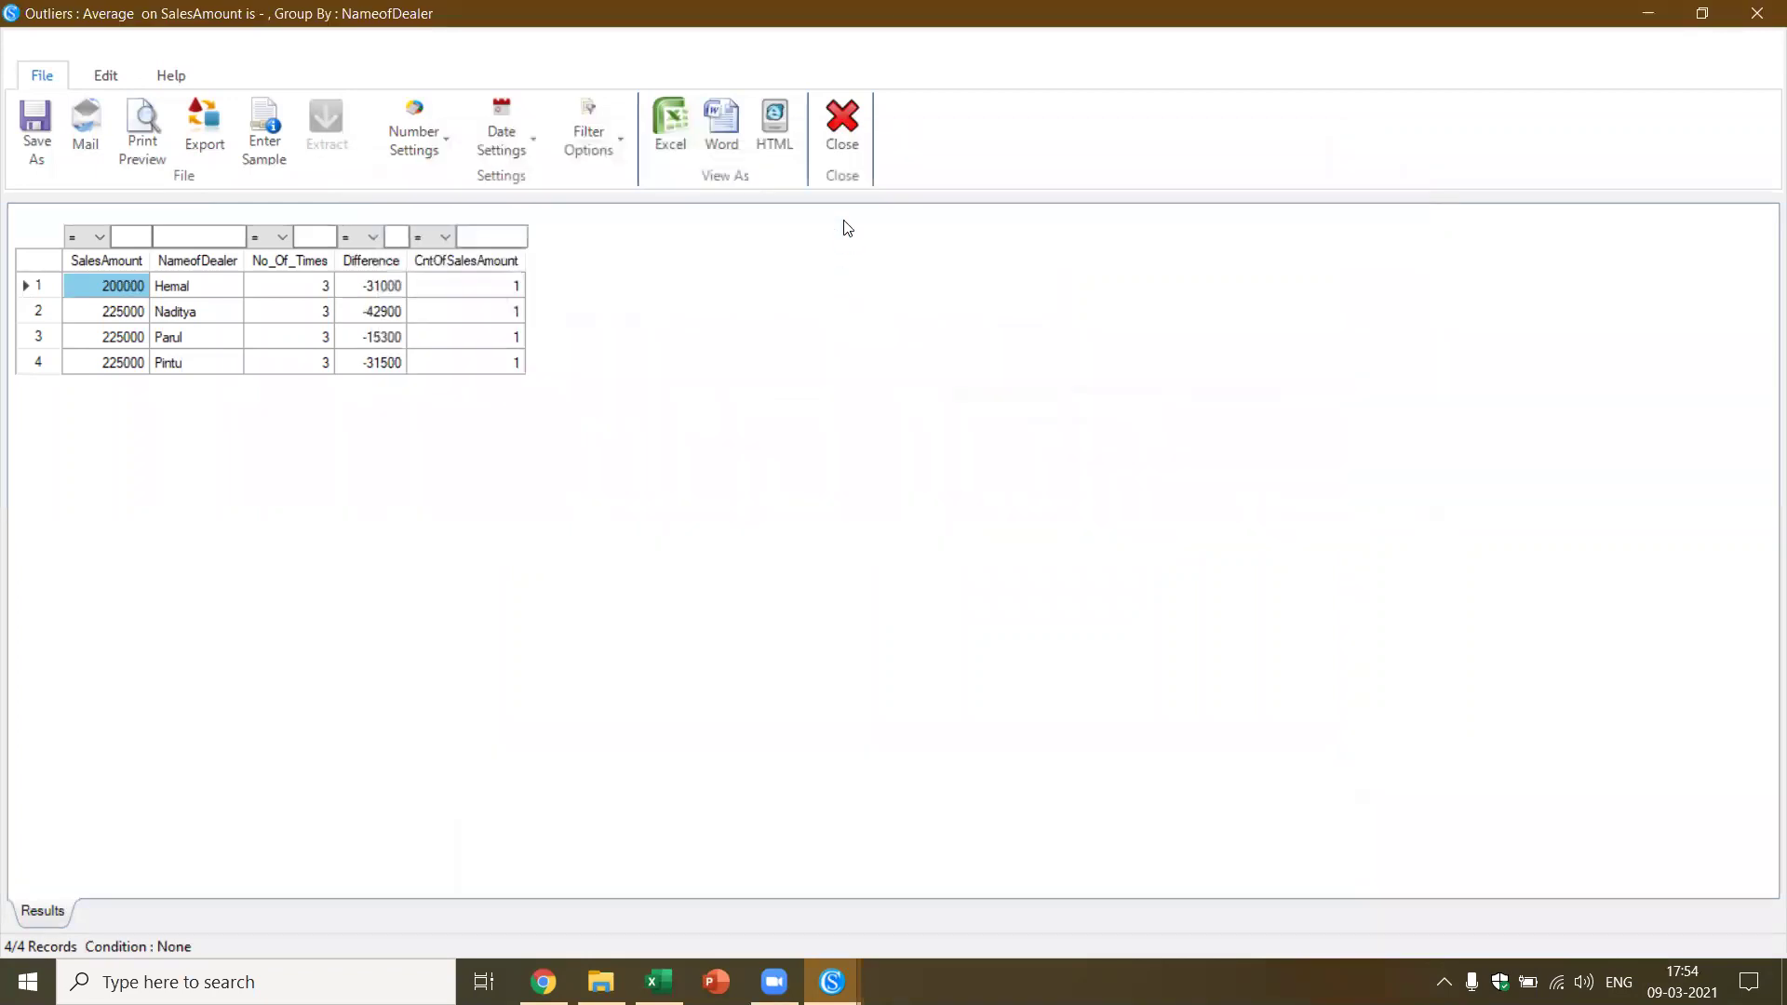
left_click(836, 136)
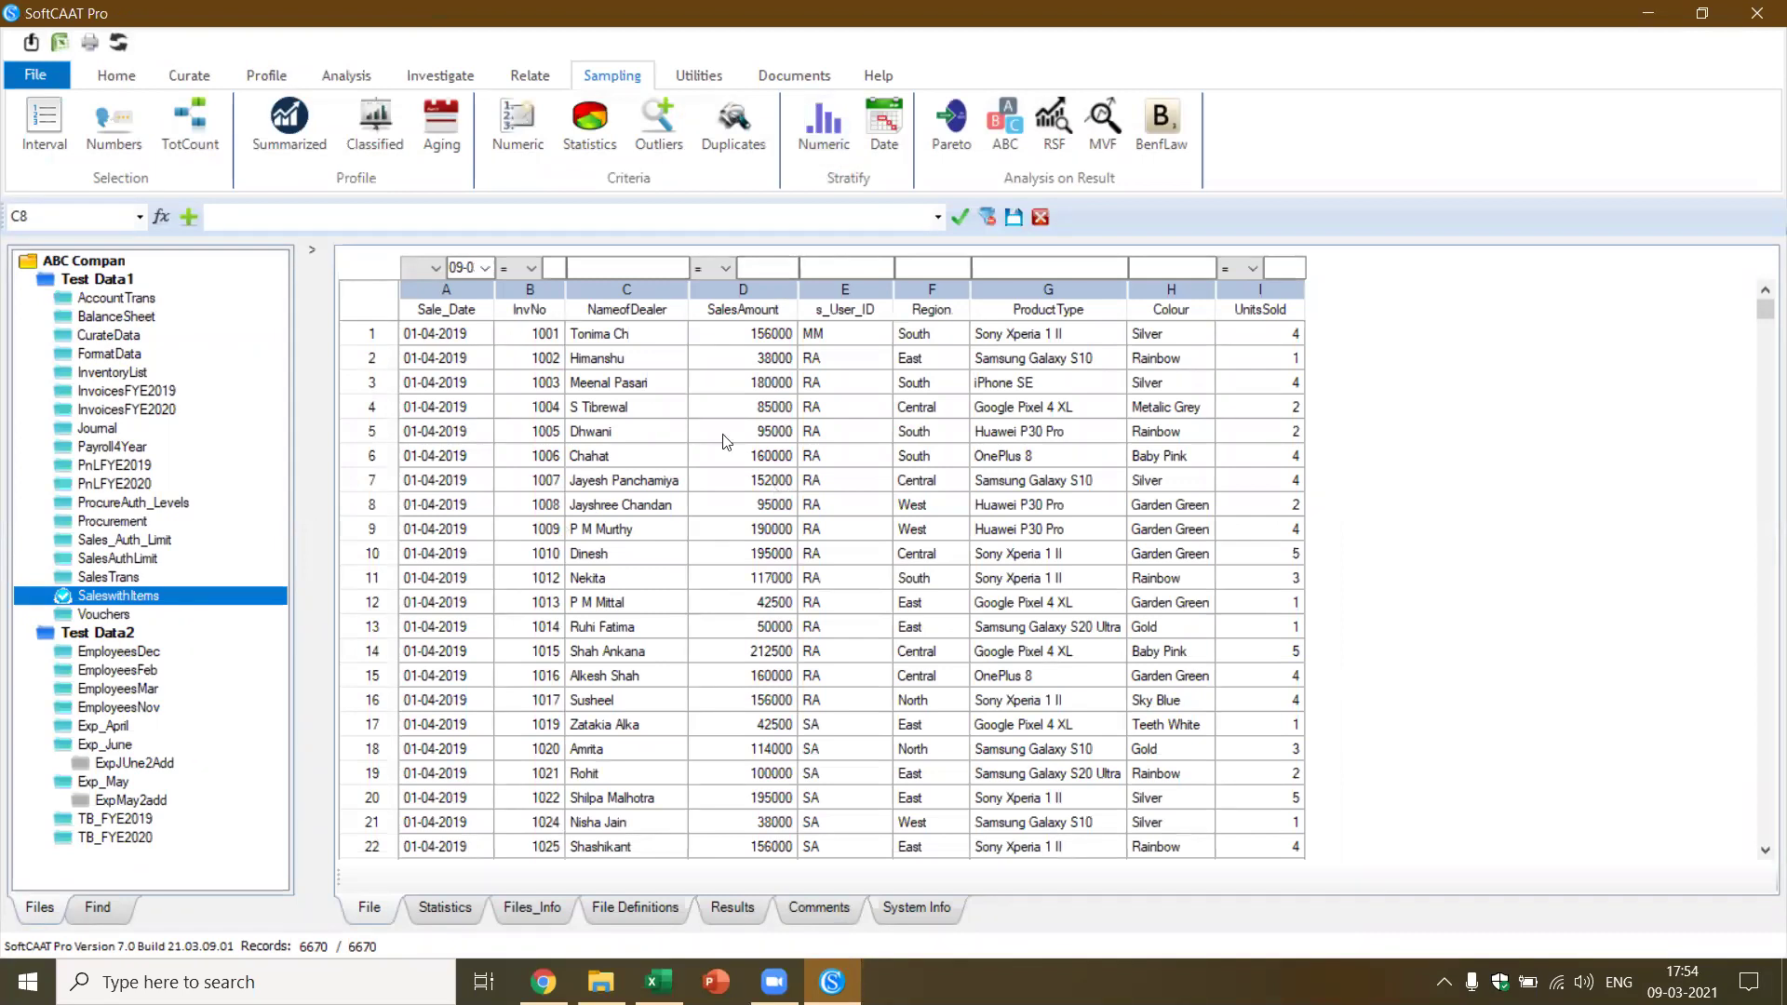
left_click(702, 484)
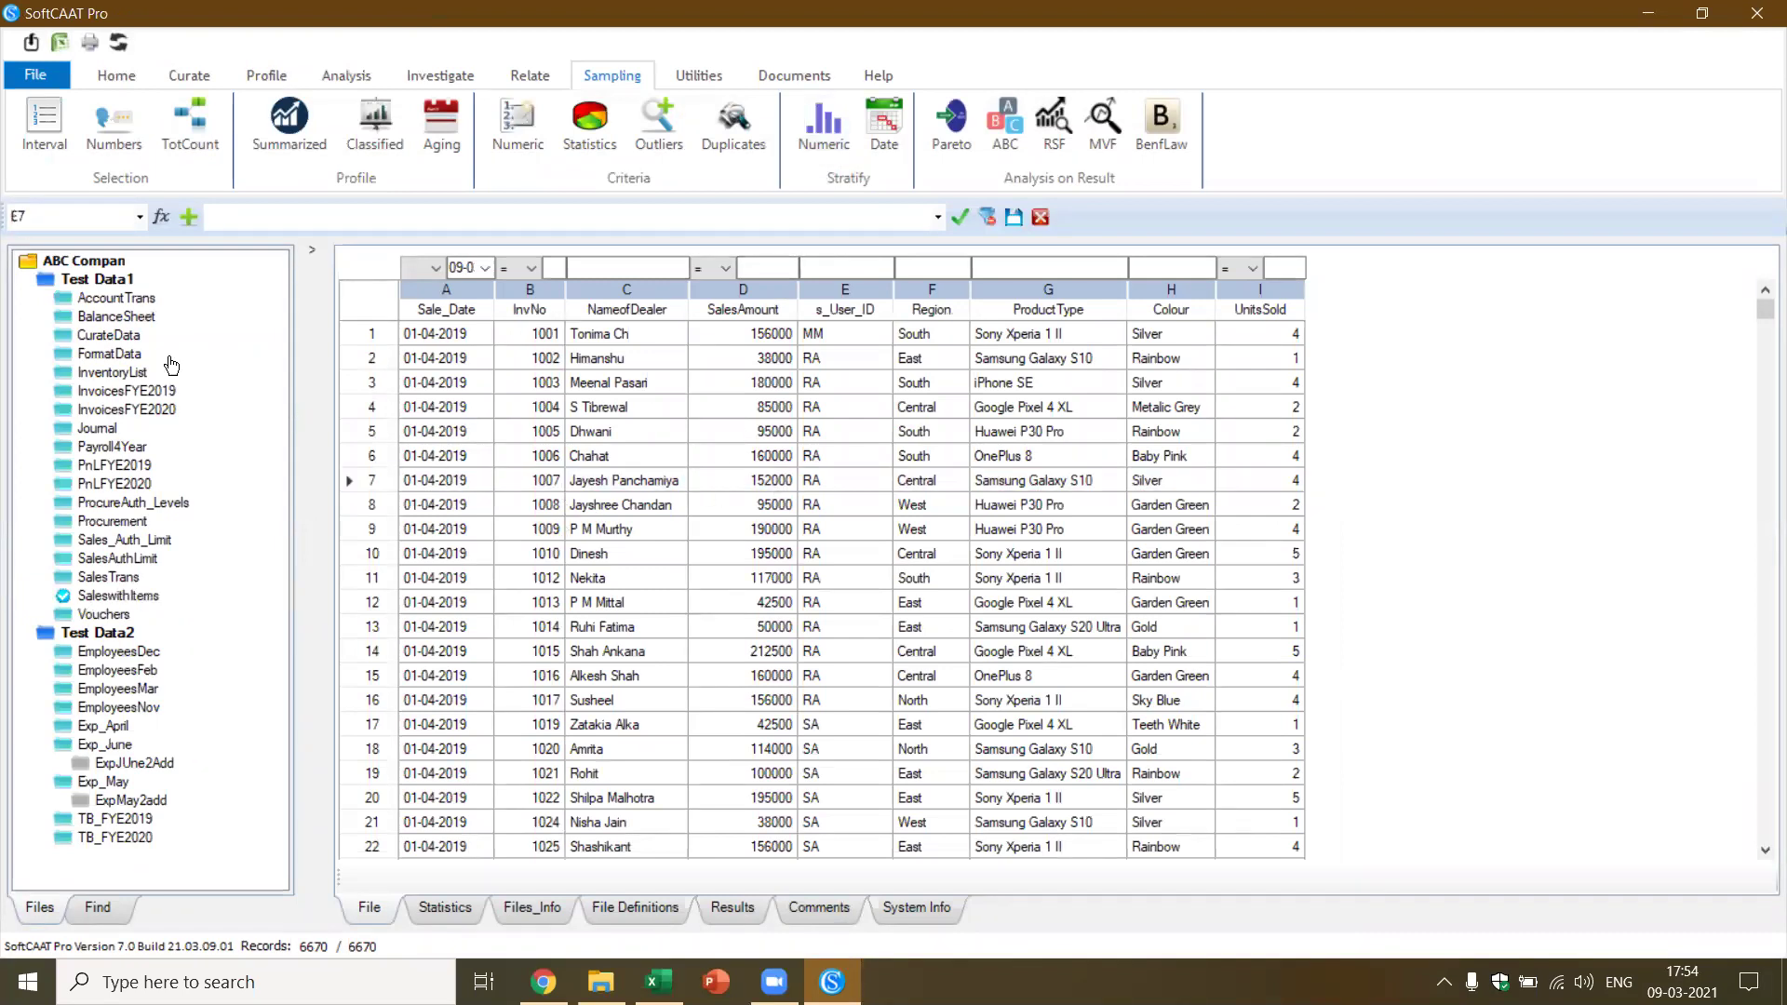
Open the SalesTrans file and identify duplicate records on the InvNo field
left_click(138, 578)
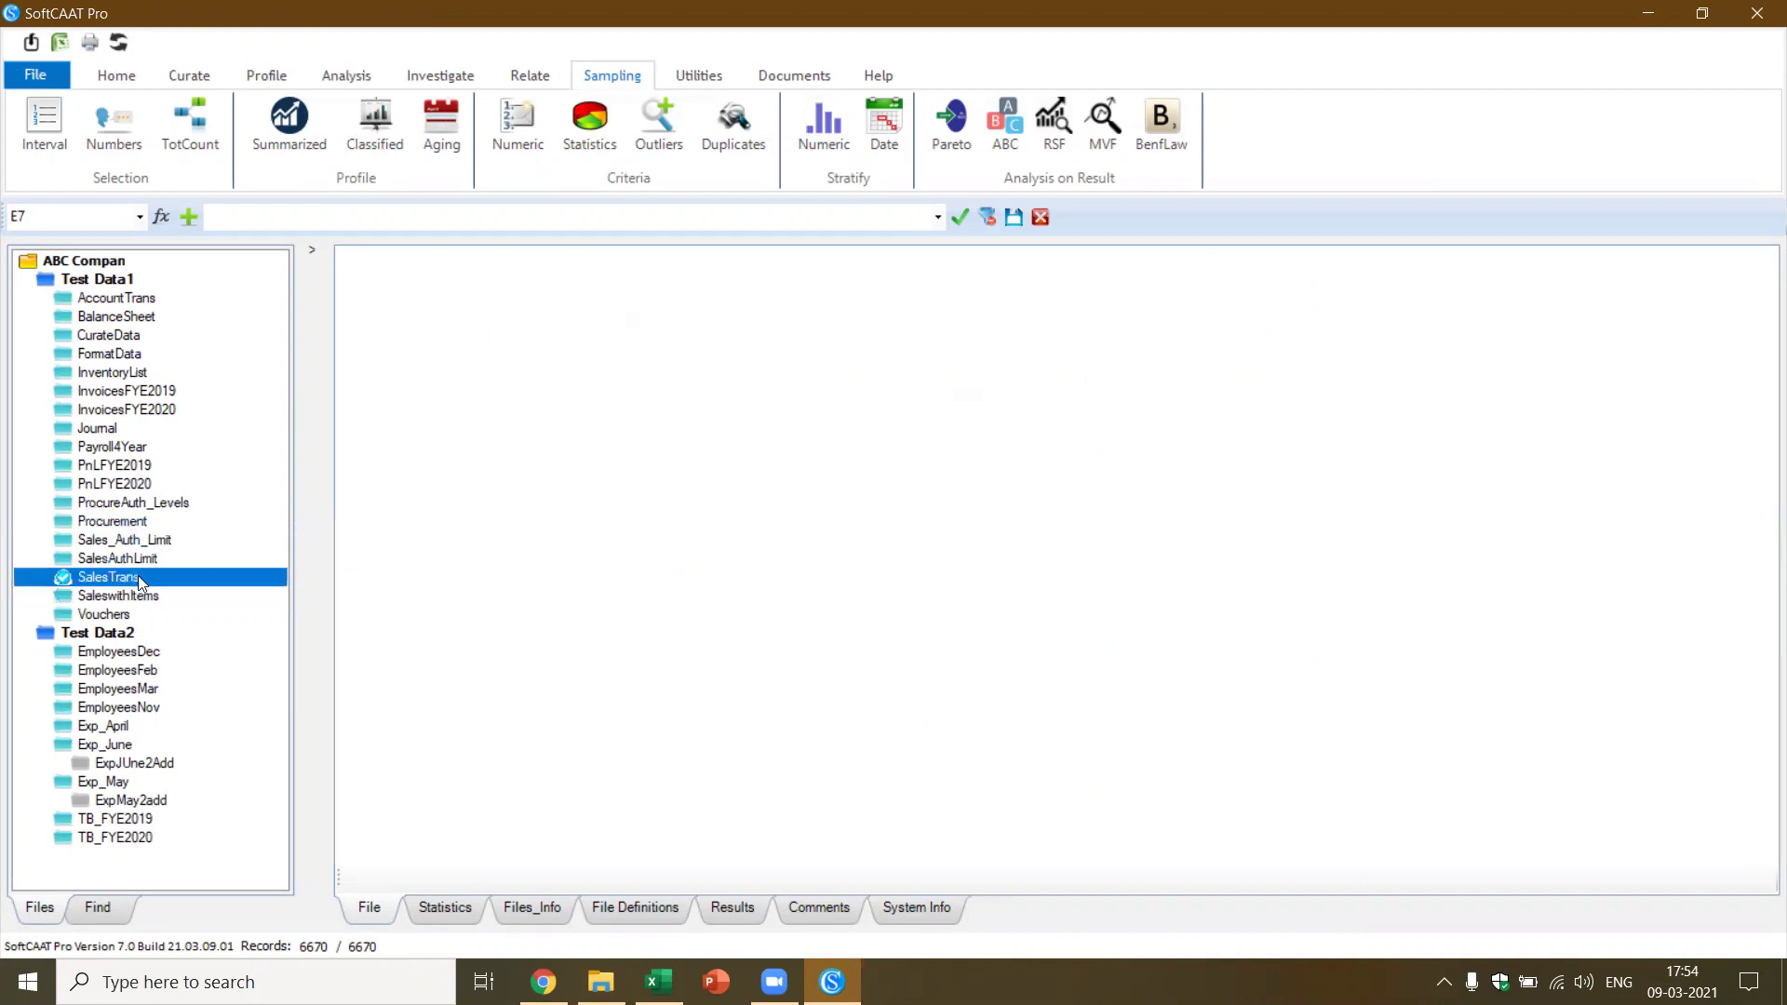
left_click(273, 81)
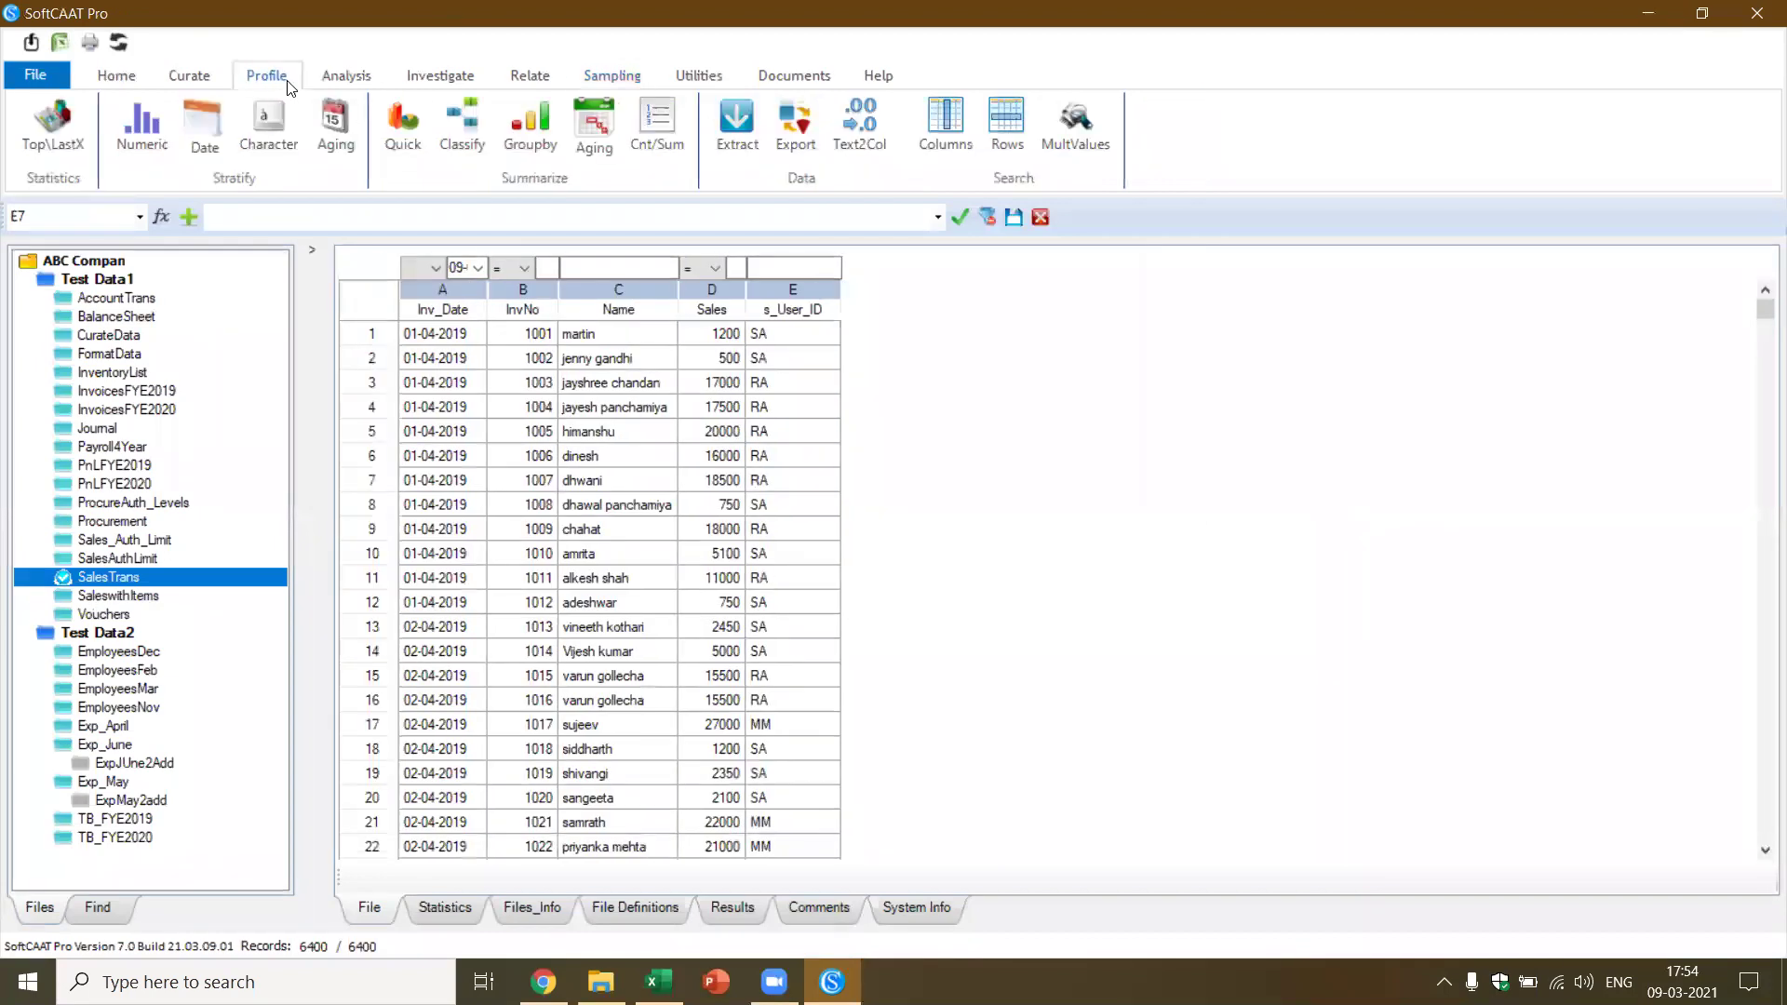
left_click(350, 75)
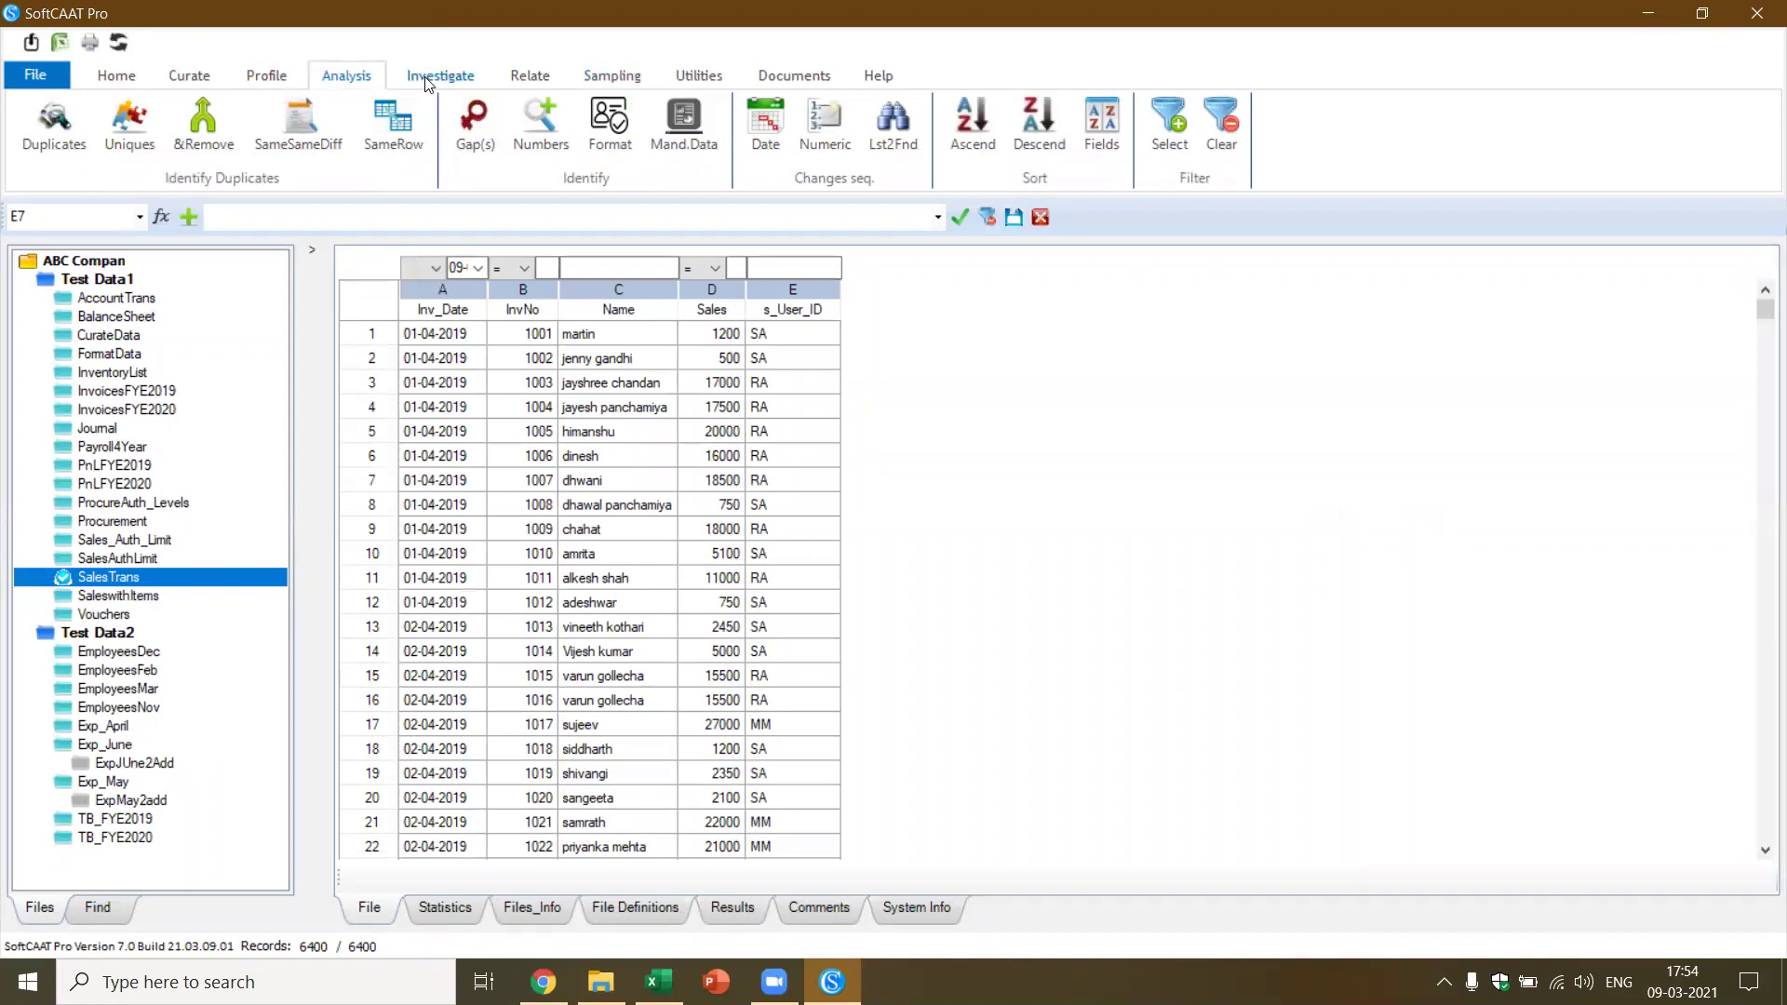
left_click(74, 129)
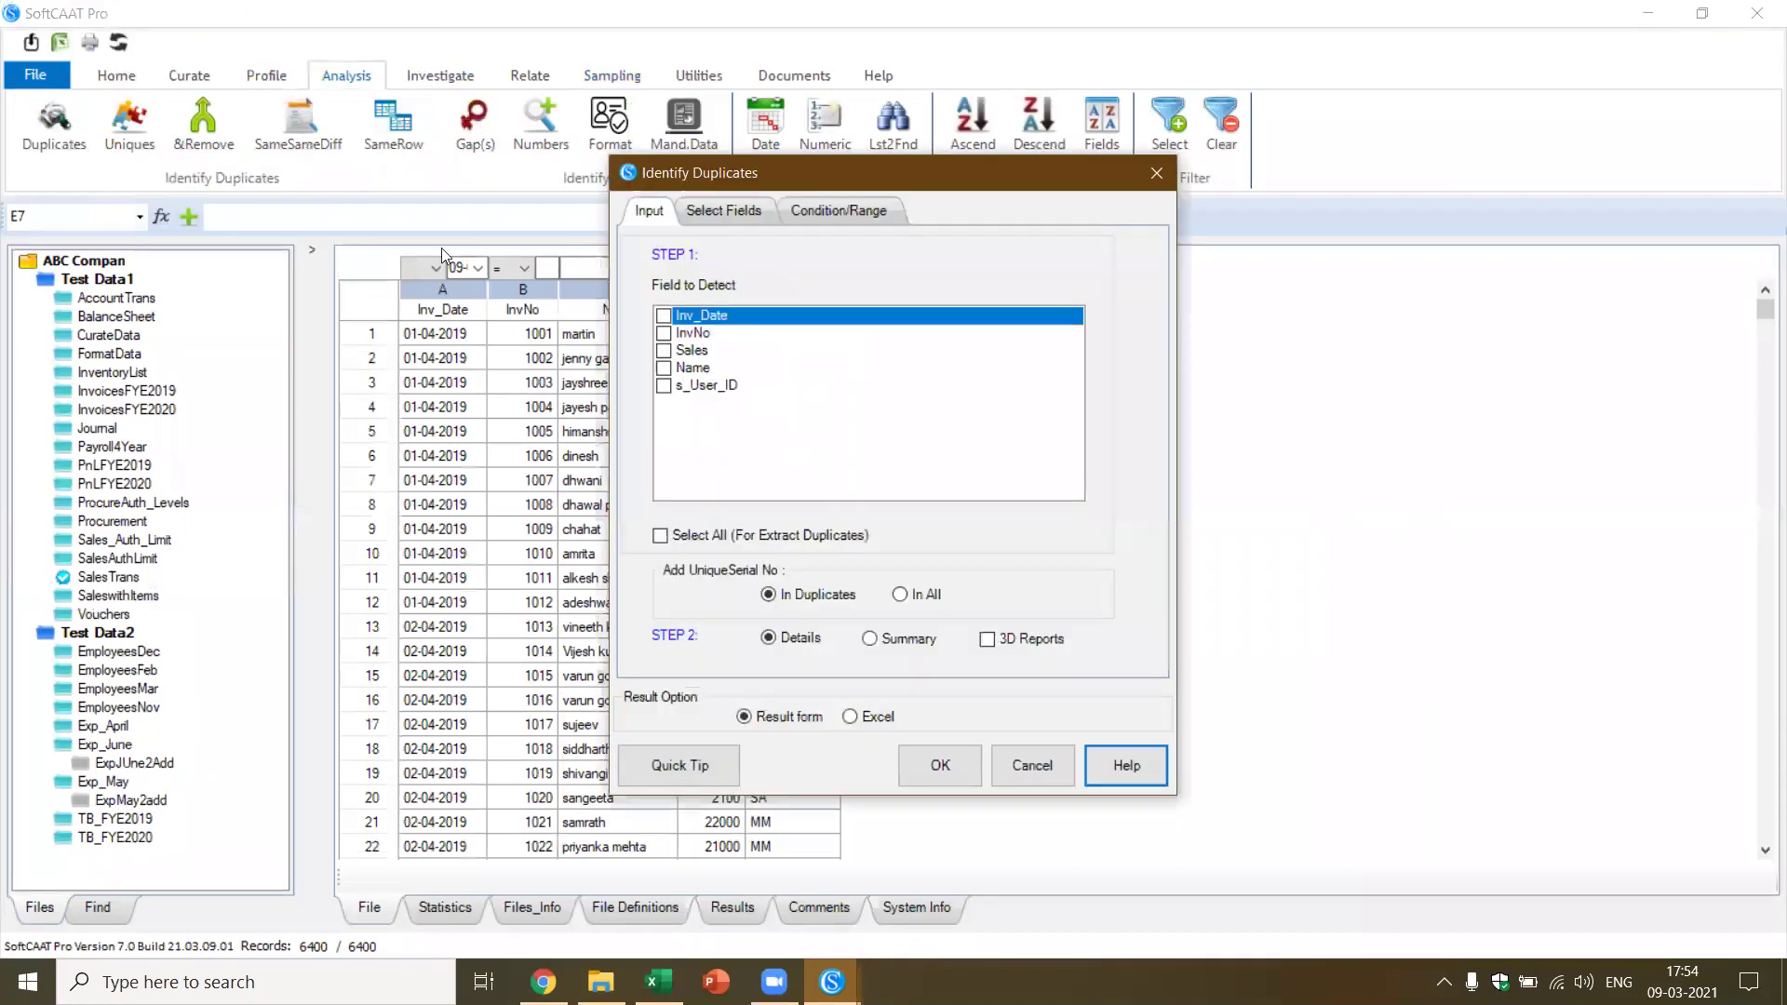
left_click(662, 334)
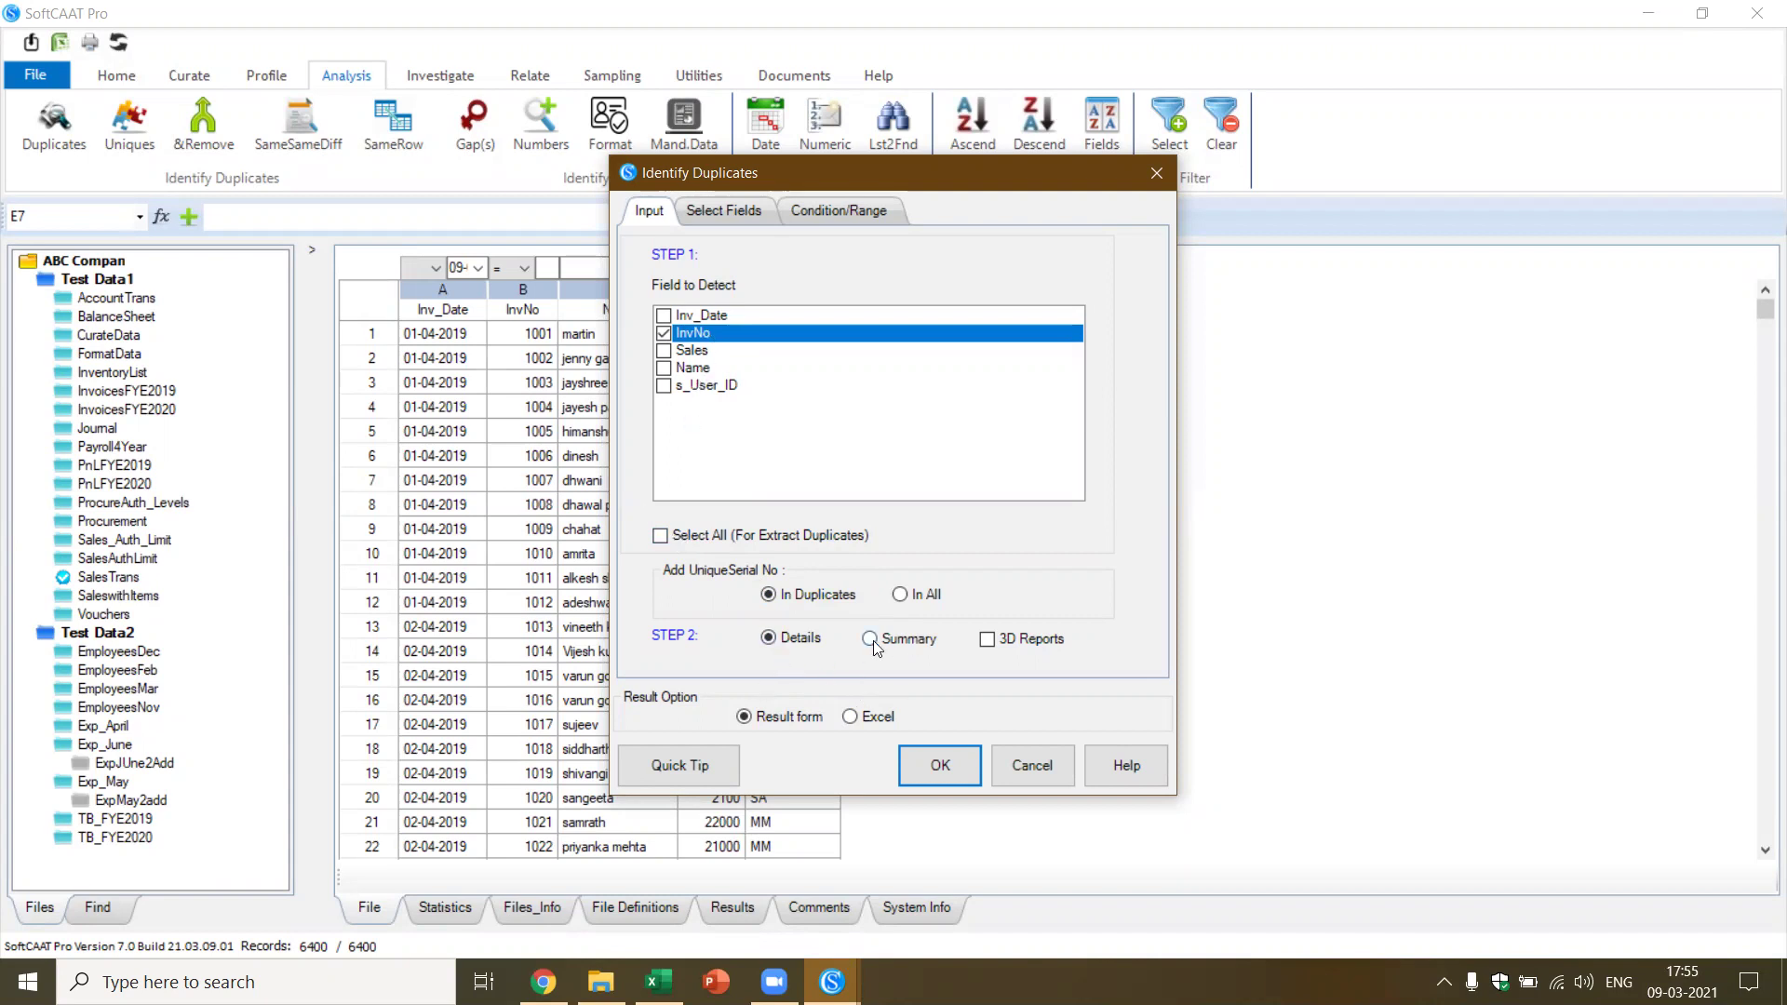
left_click(953, 771)
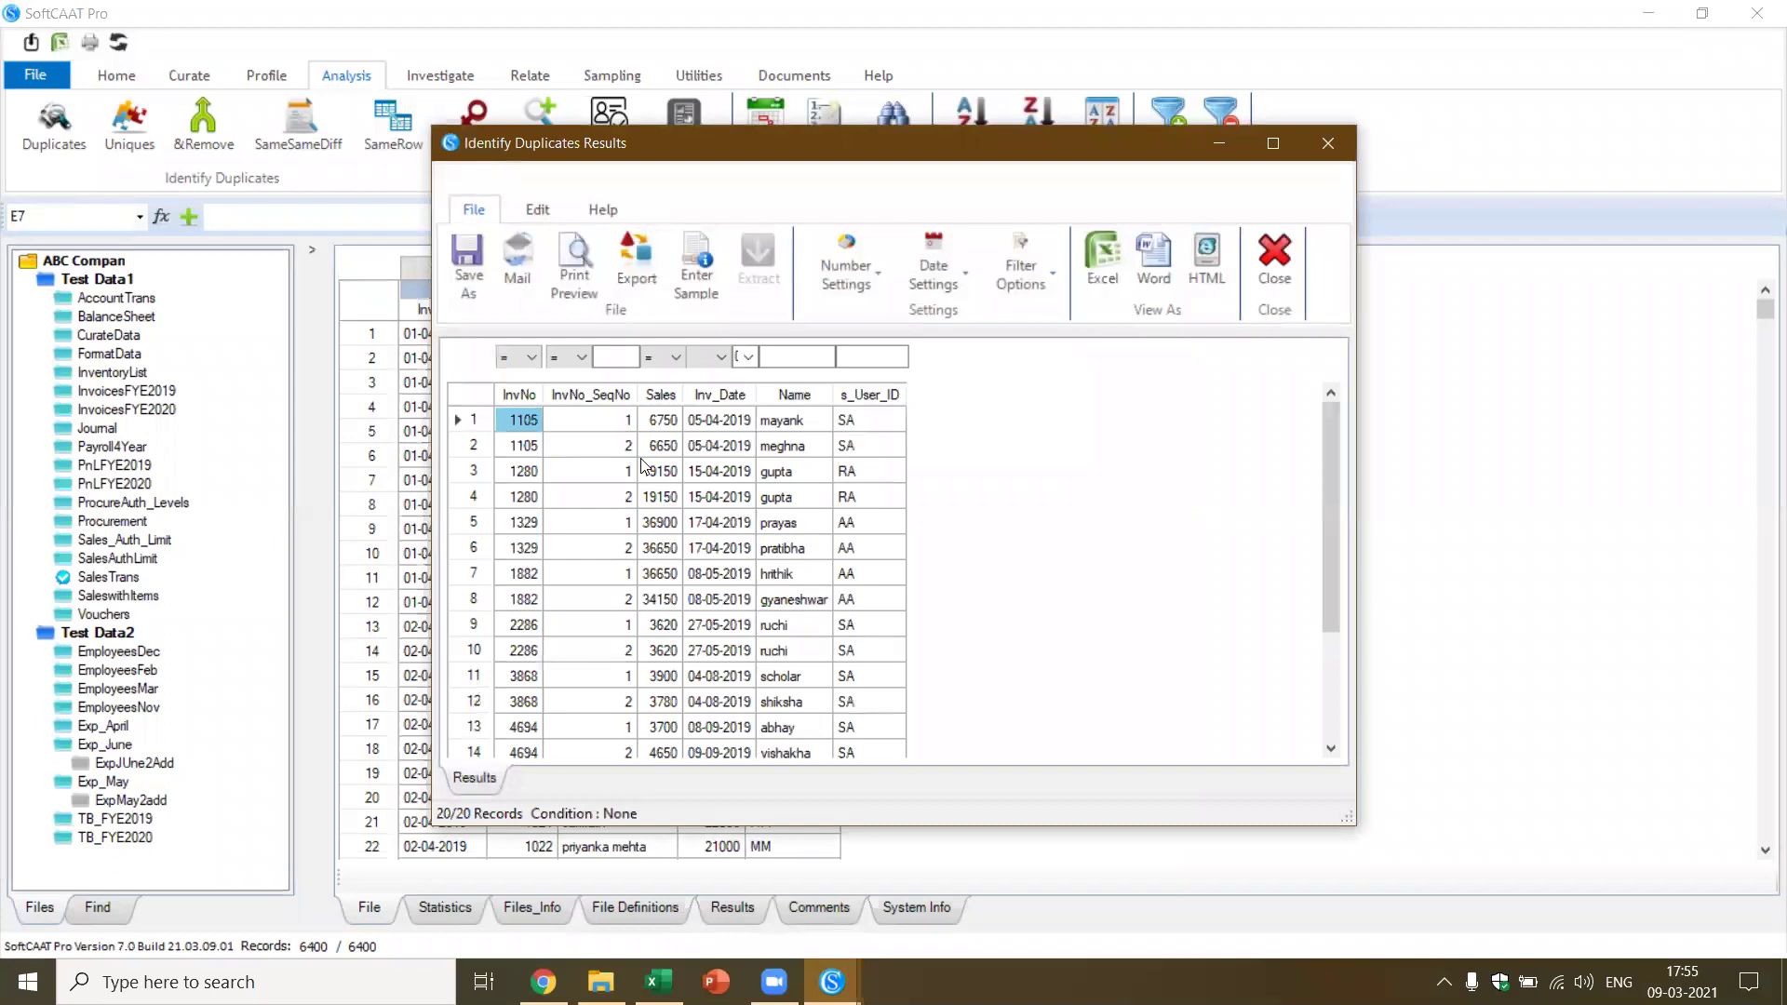
Compare the paired records sharing an invoice number in the duplicate results, then close the results
left_click(534, 448)
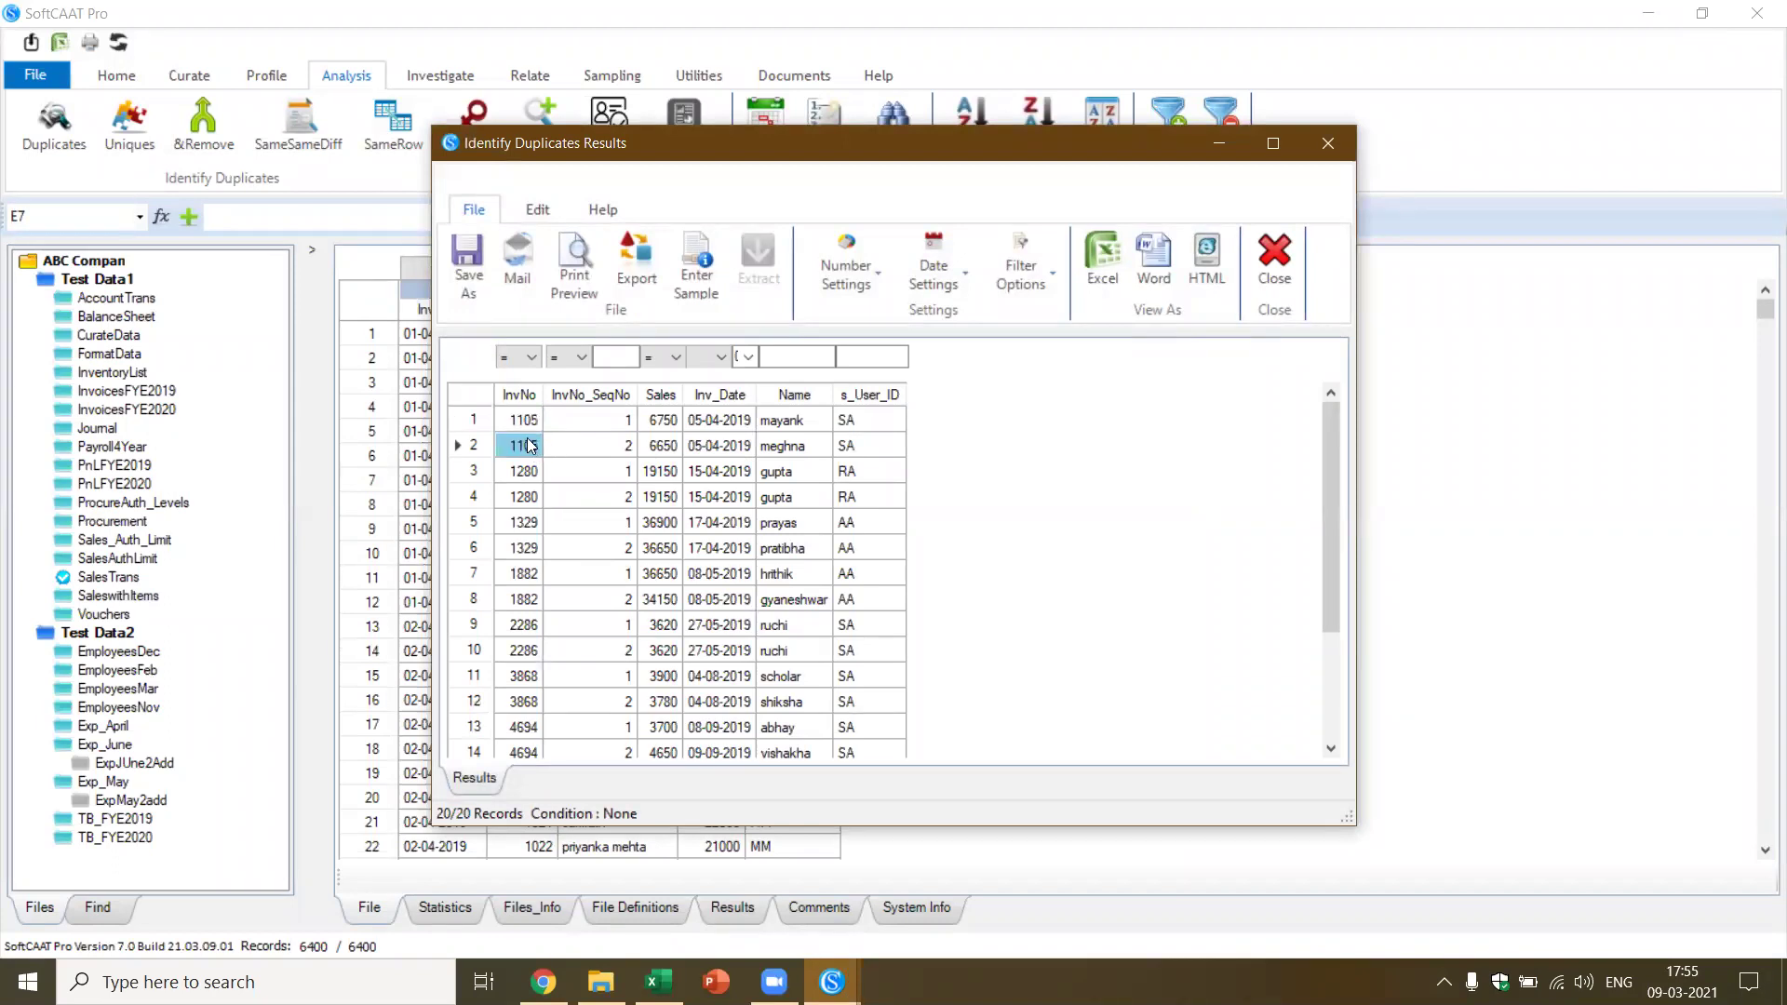
left_click(533, 426)
left_click(524, 449)
left_click(647, 425)
left_click(618, 451)
left_click(541, 470)
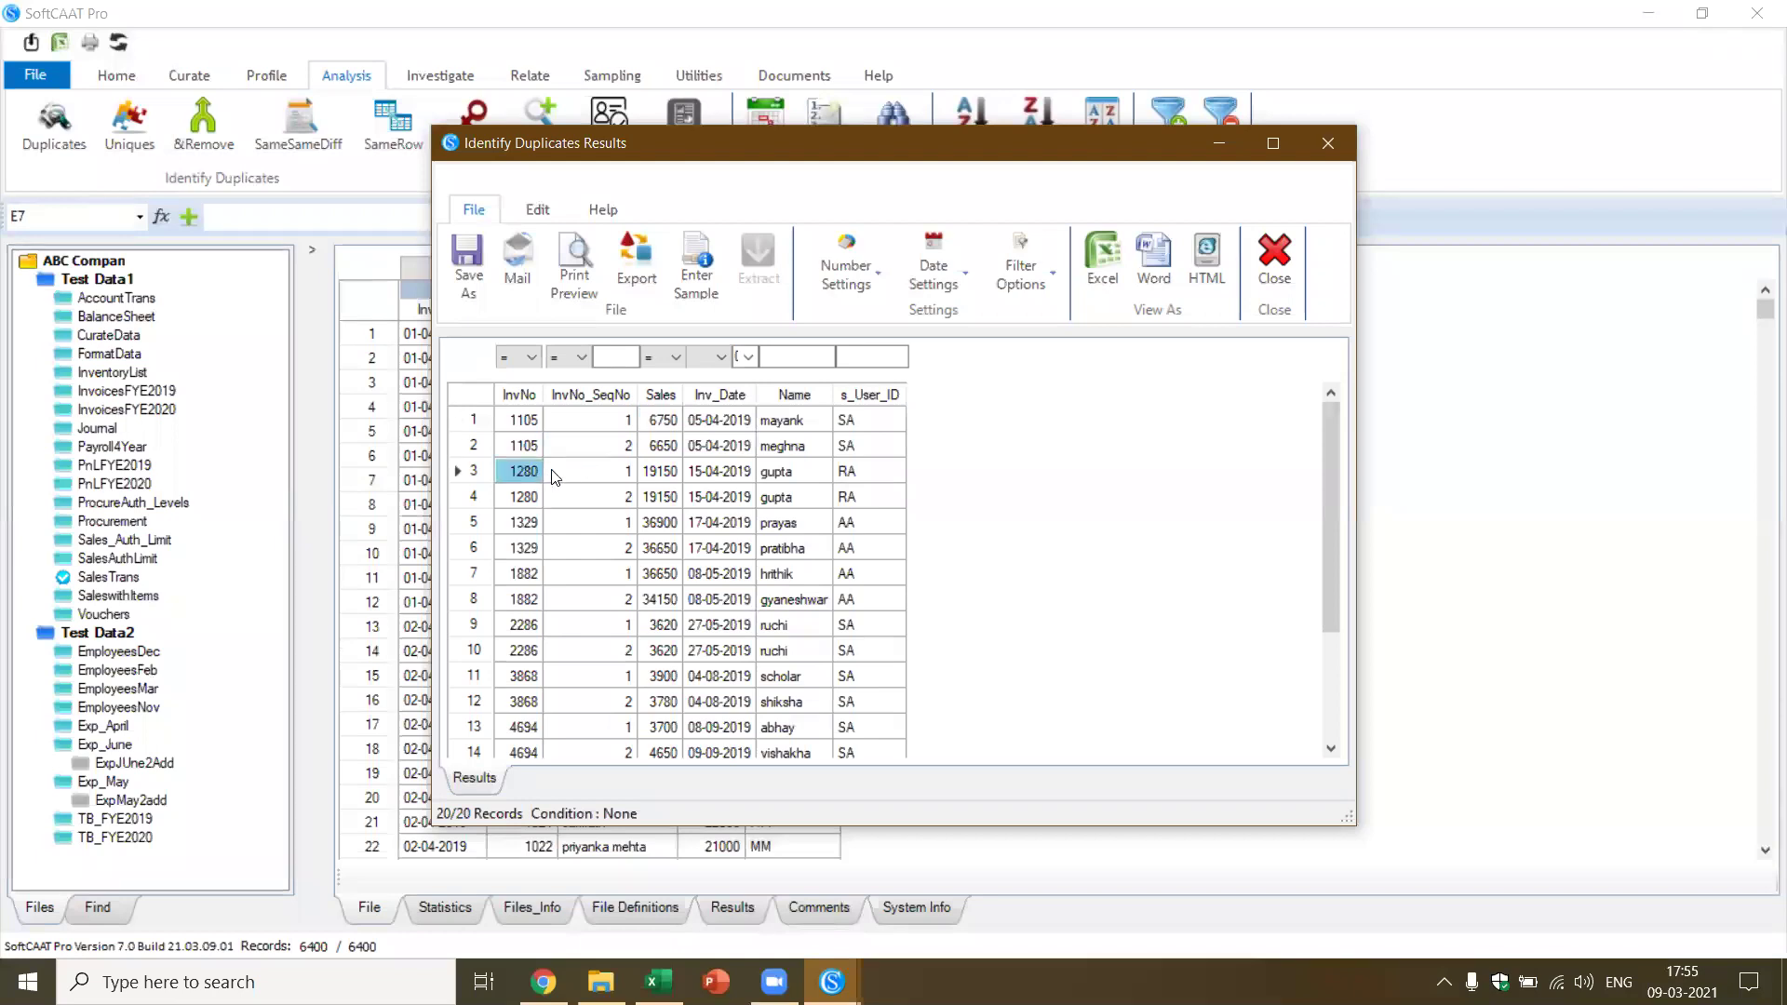
left_click(618, 475)
left_click(619, 503)
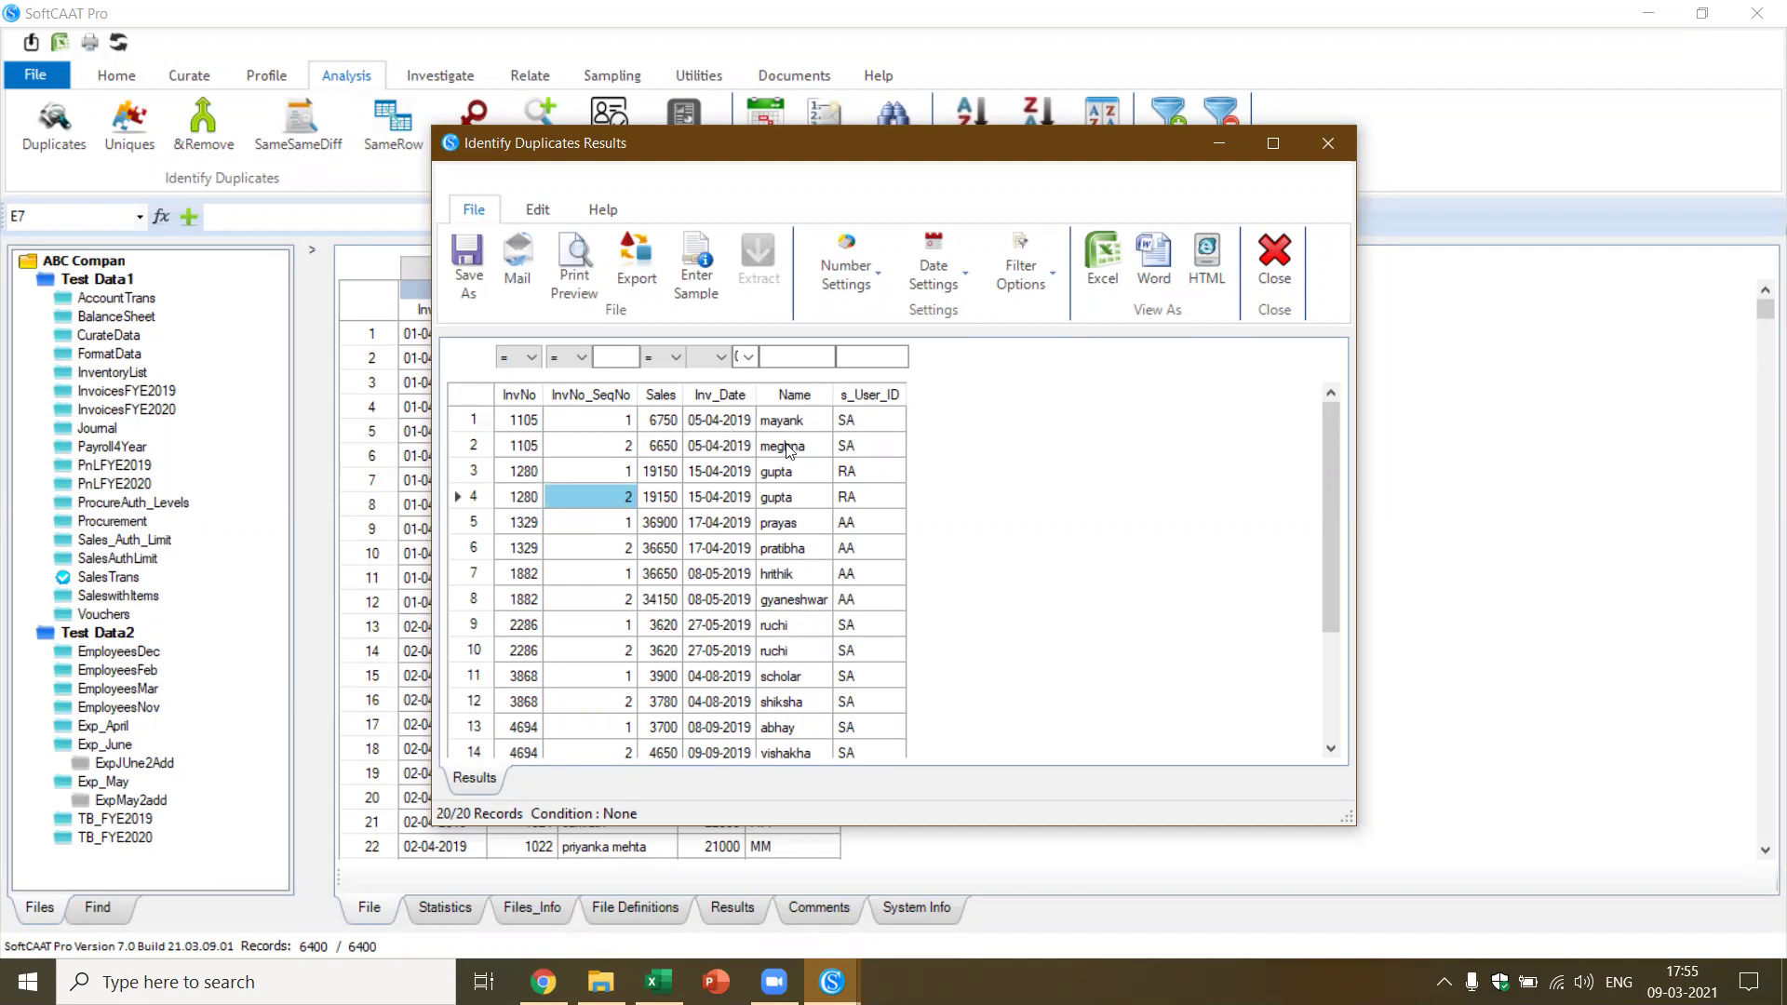
left_click(1275, 263)
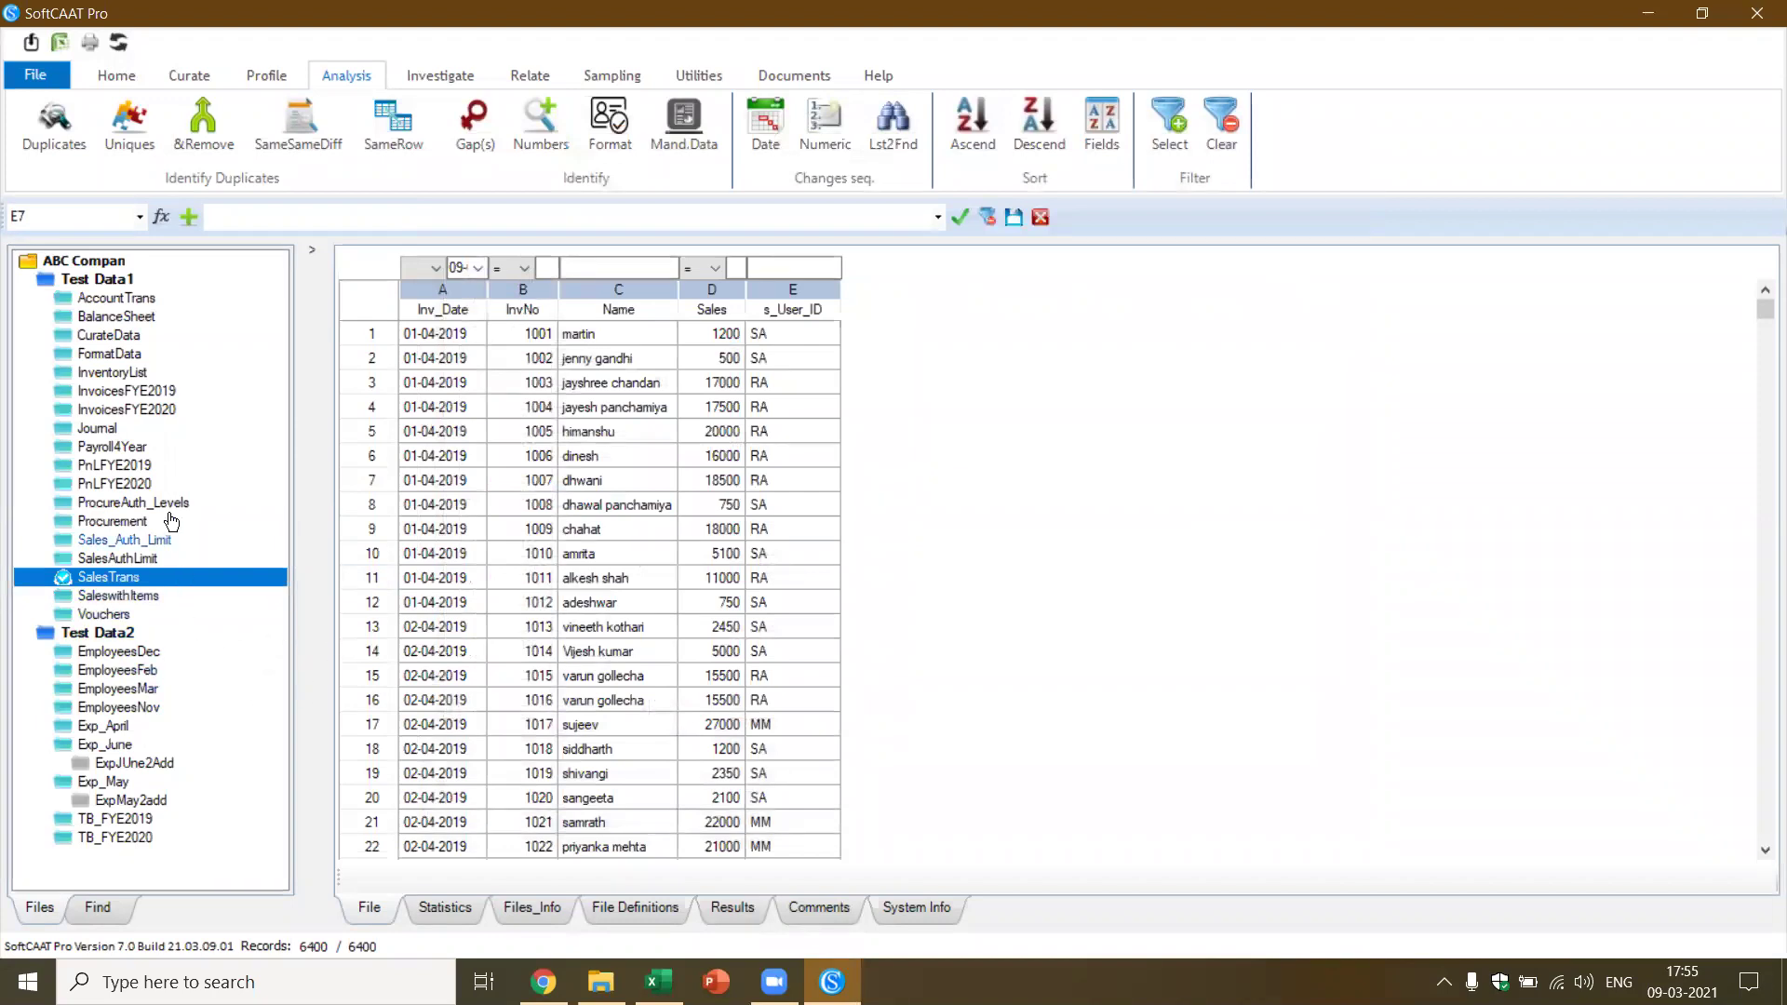
Open the Payroll4Year file, classify it on Emp_Number summarizing Actual_Payment, and enlarge the results
double_click(130, 455)
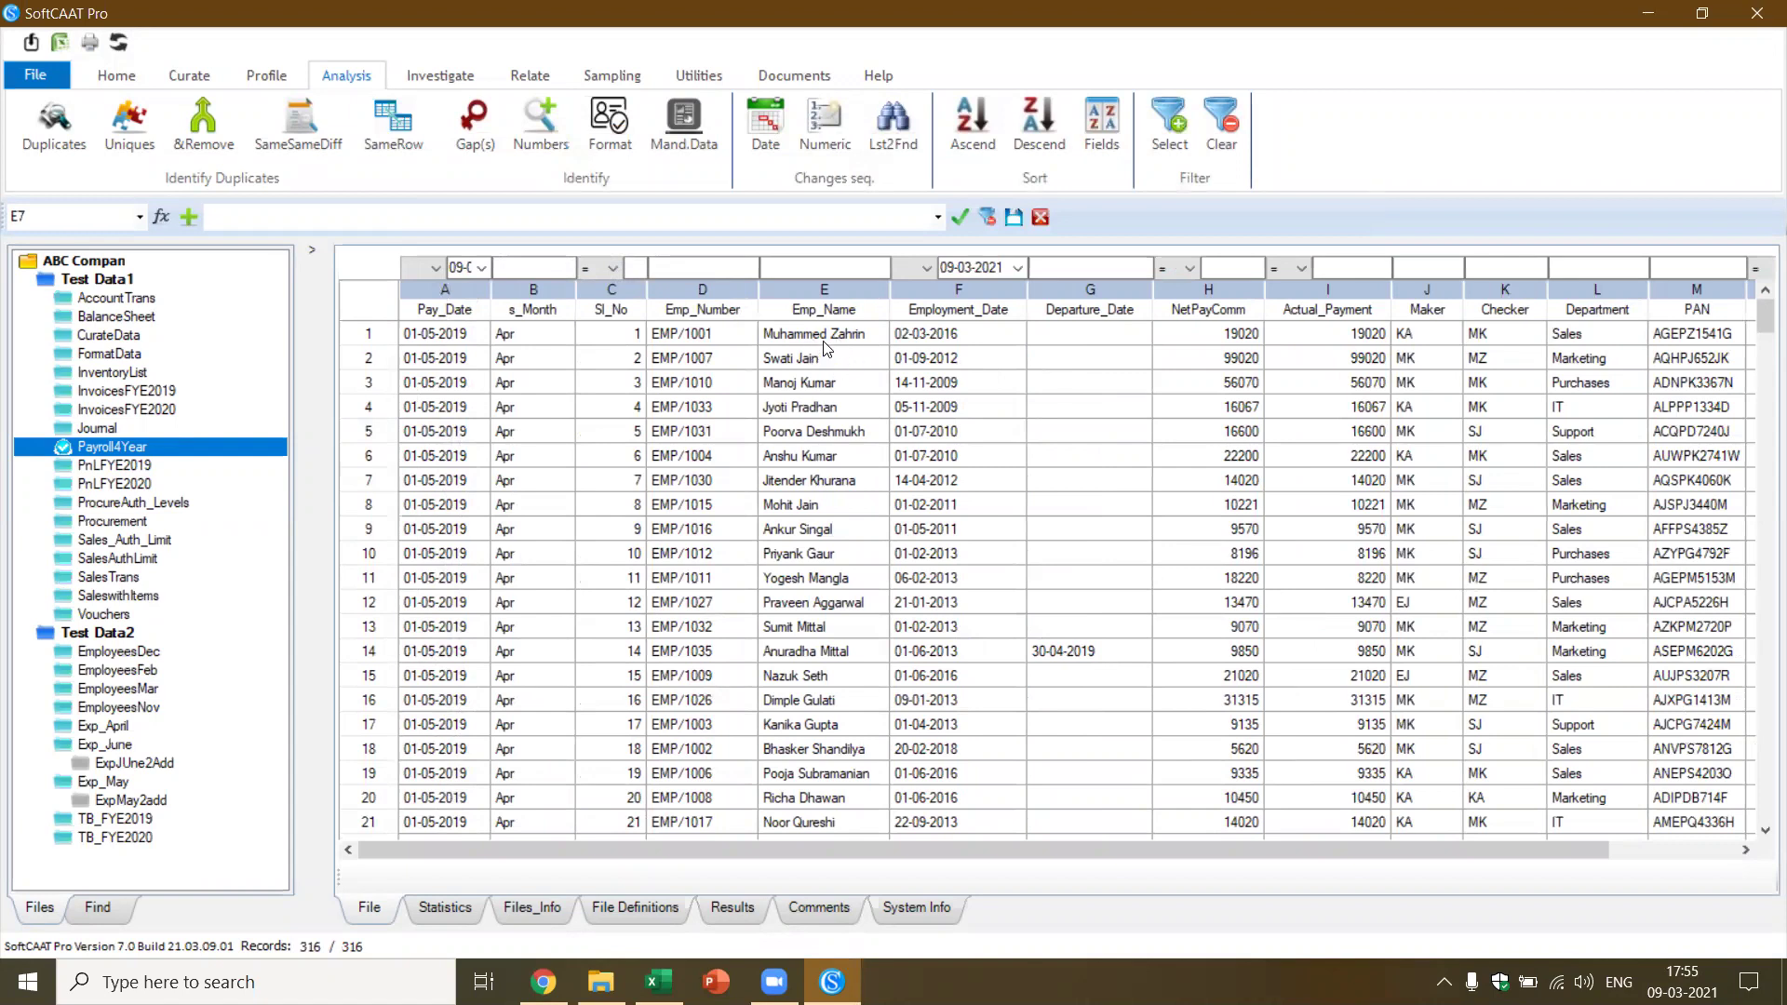
left_click(274, 80)
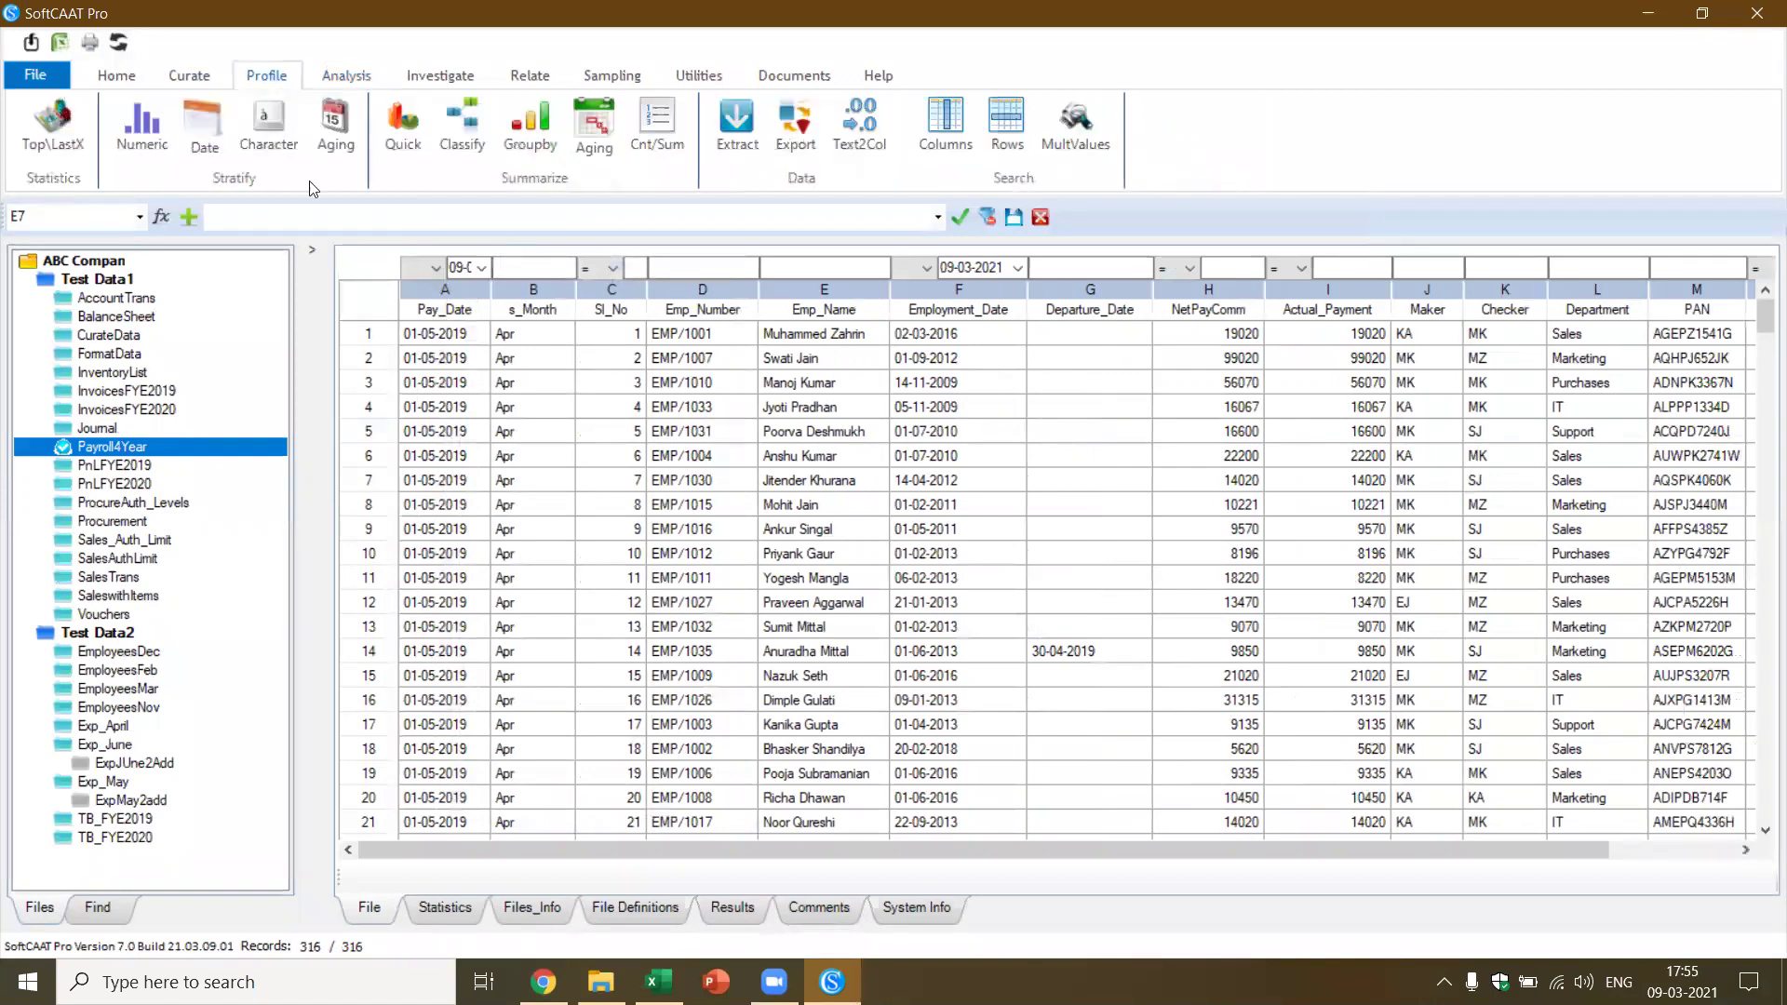
left_click(458, 138)
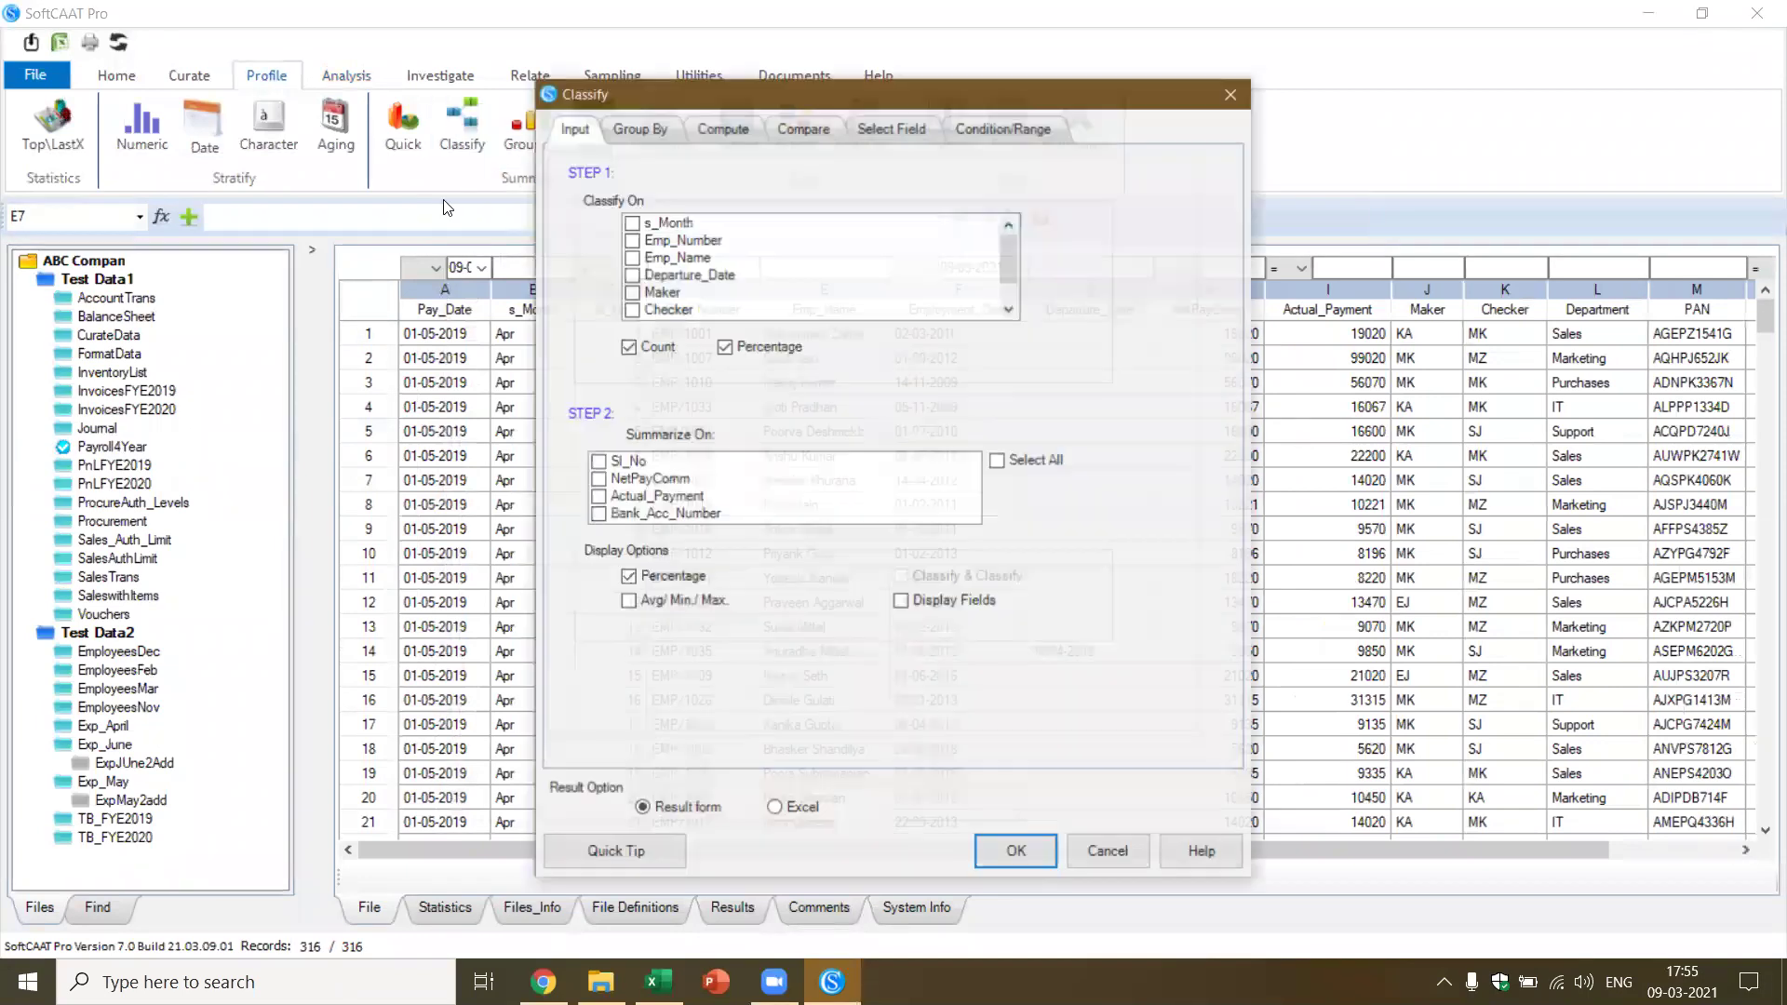
left_click(632, 243)
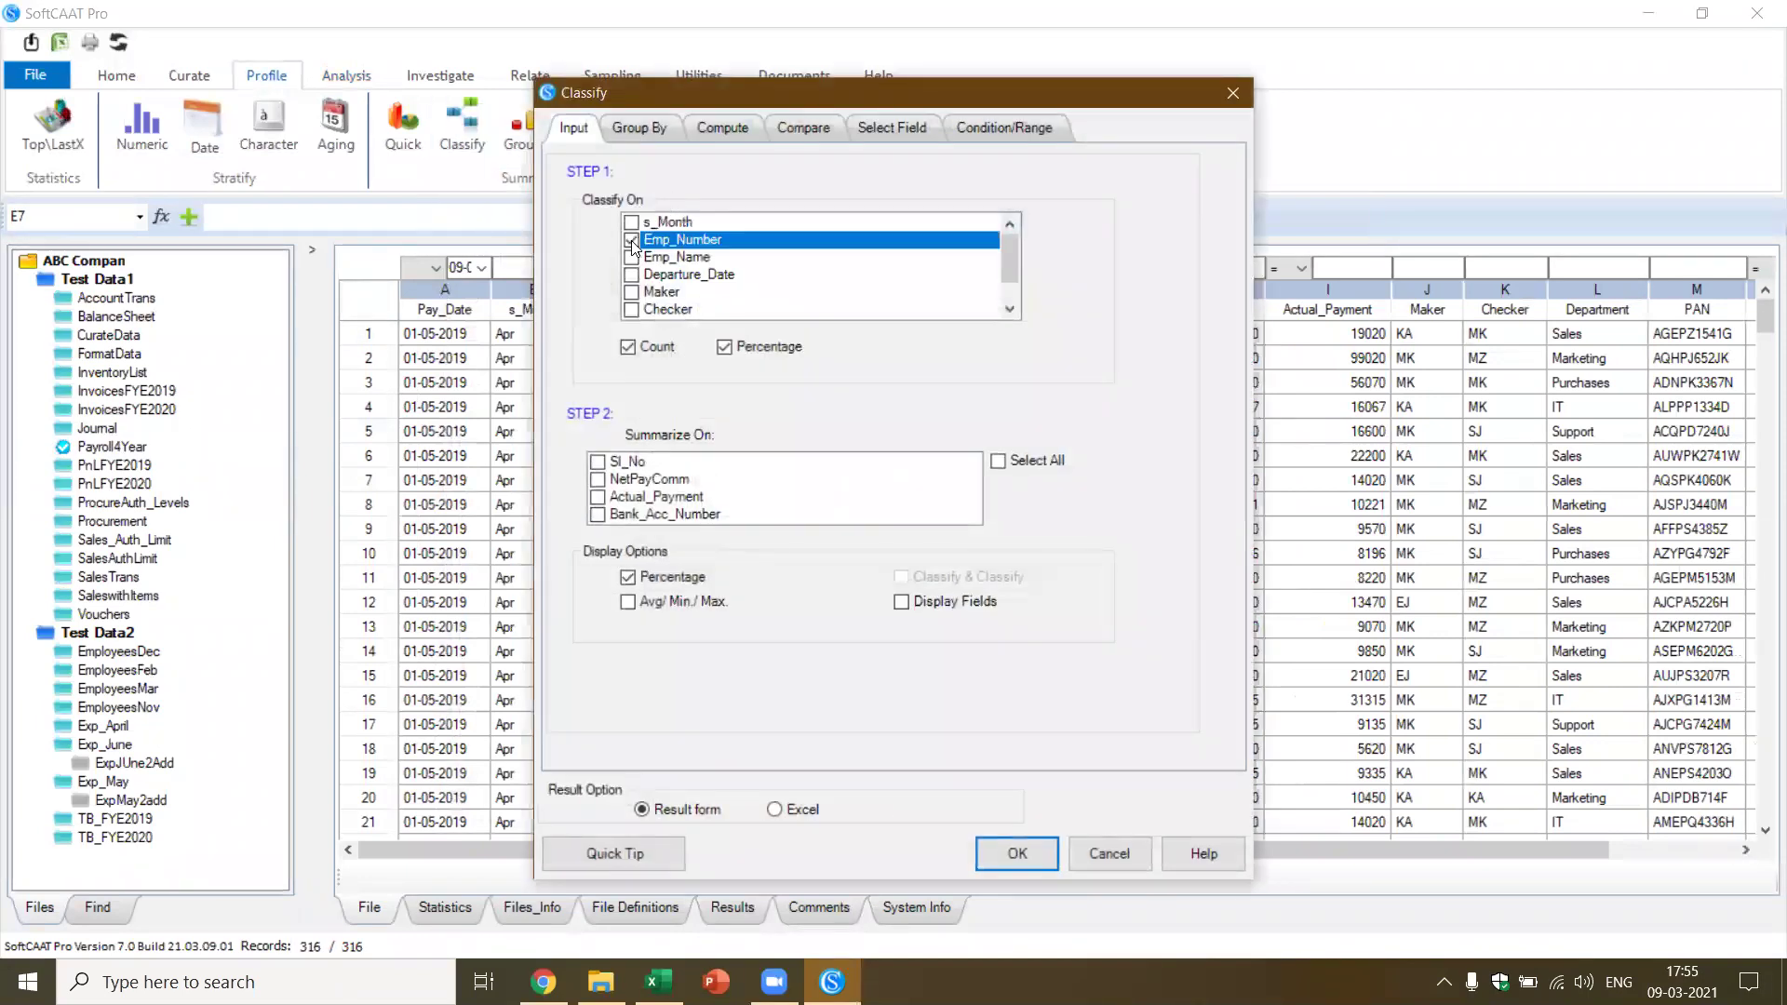
left_click(600, 498)
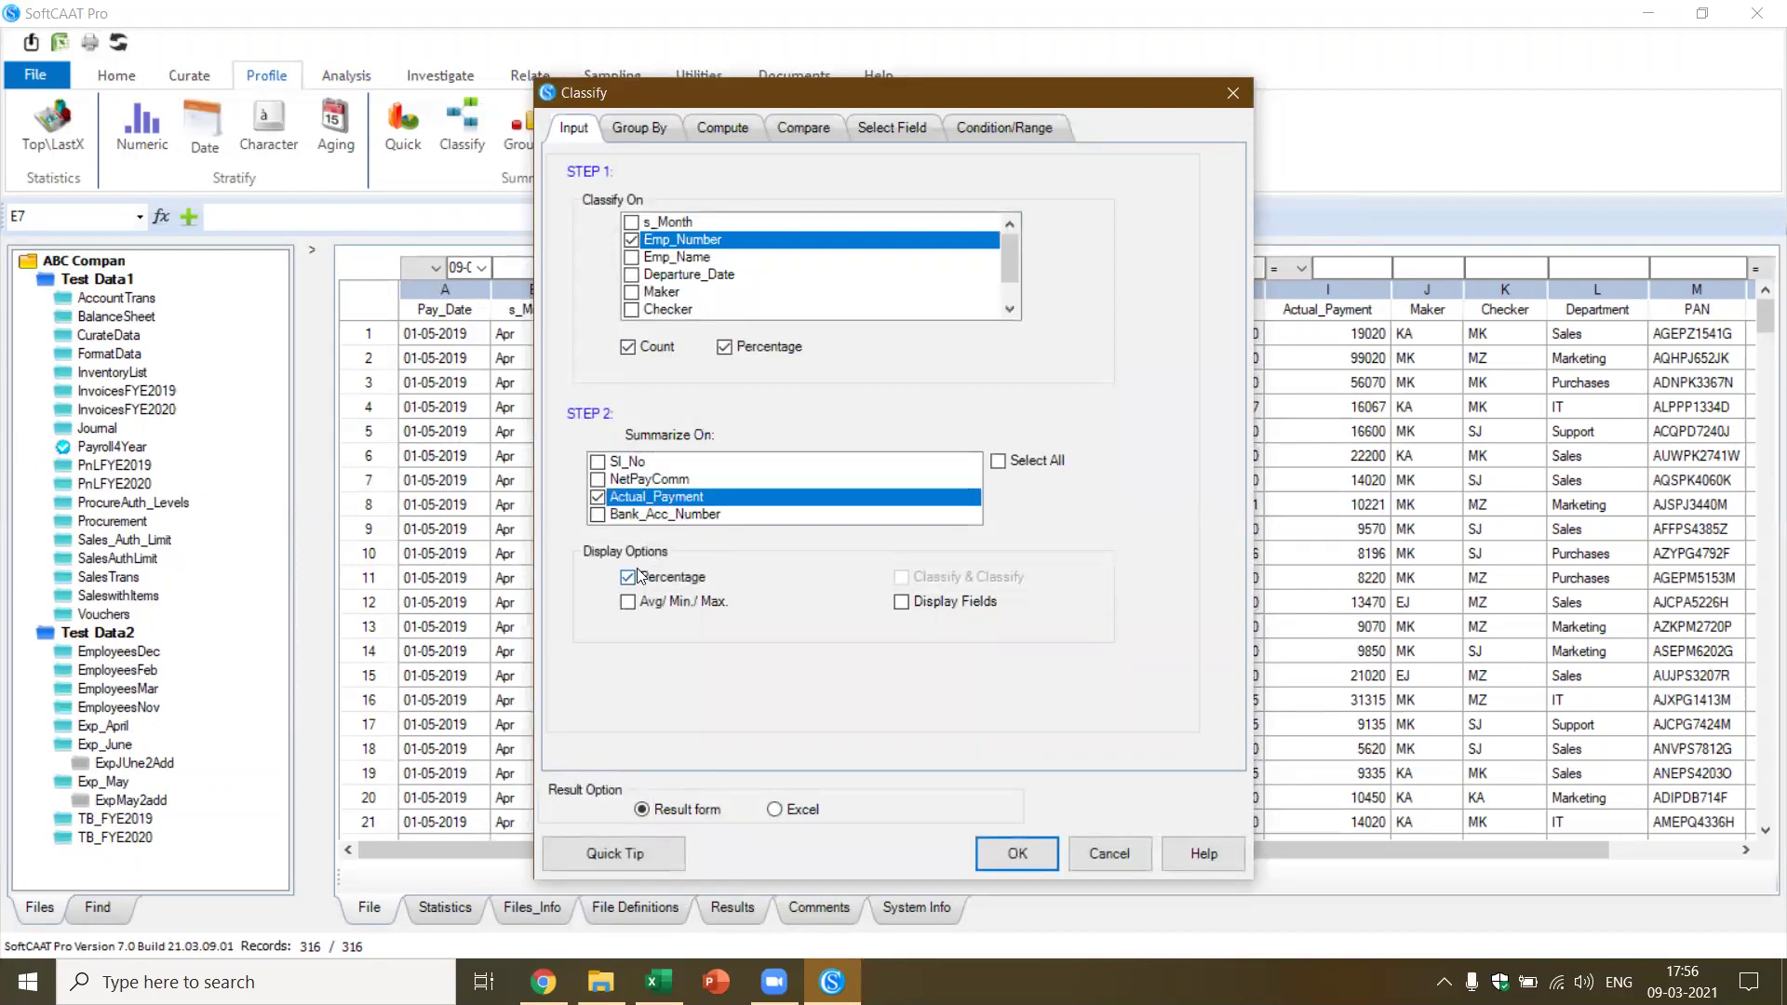
left_click(1018, 854)
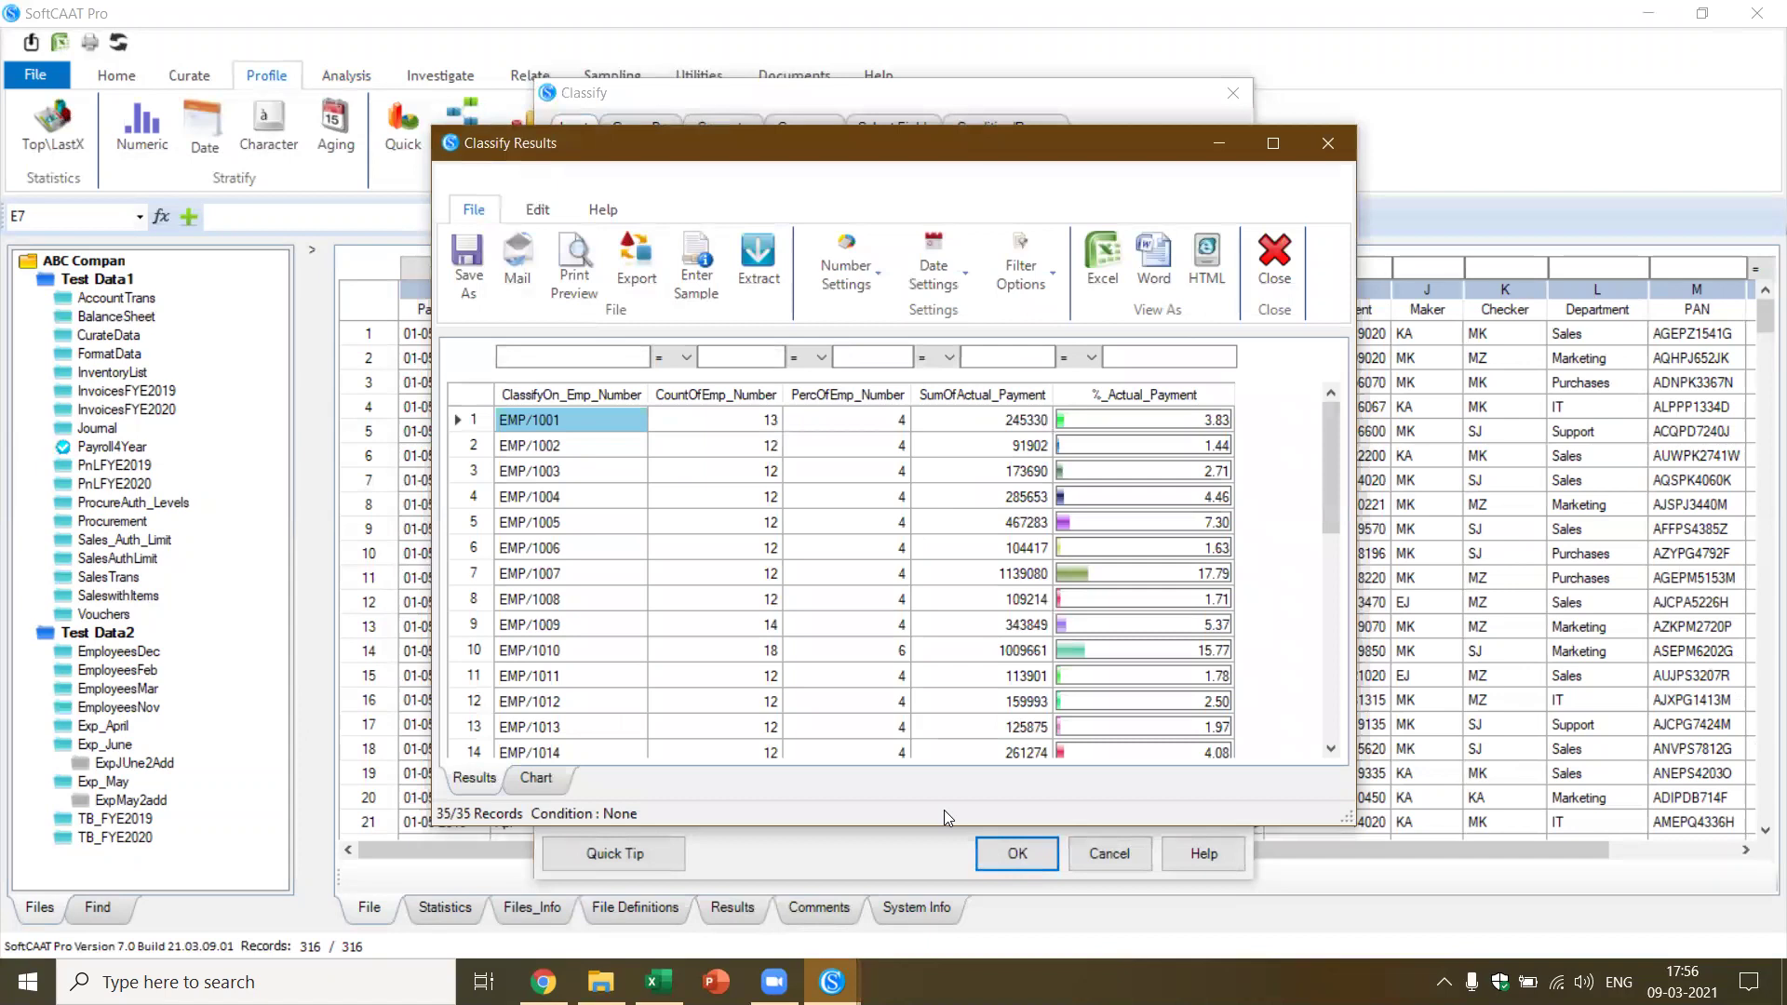
left_click(1273, 146)
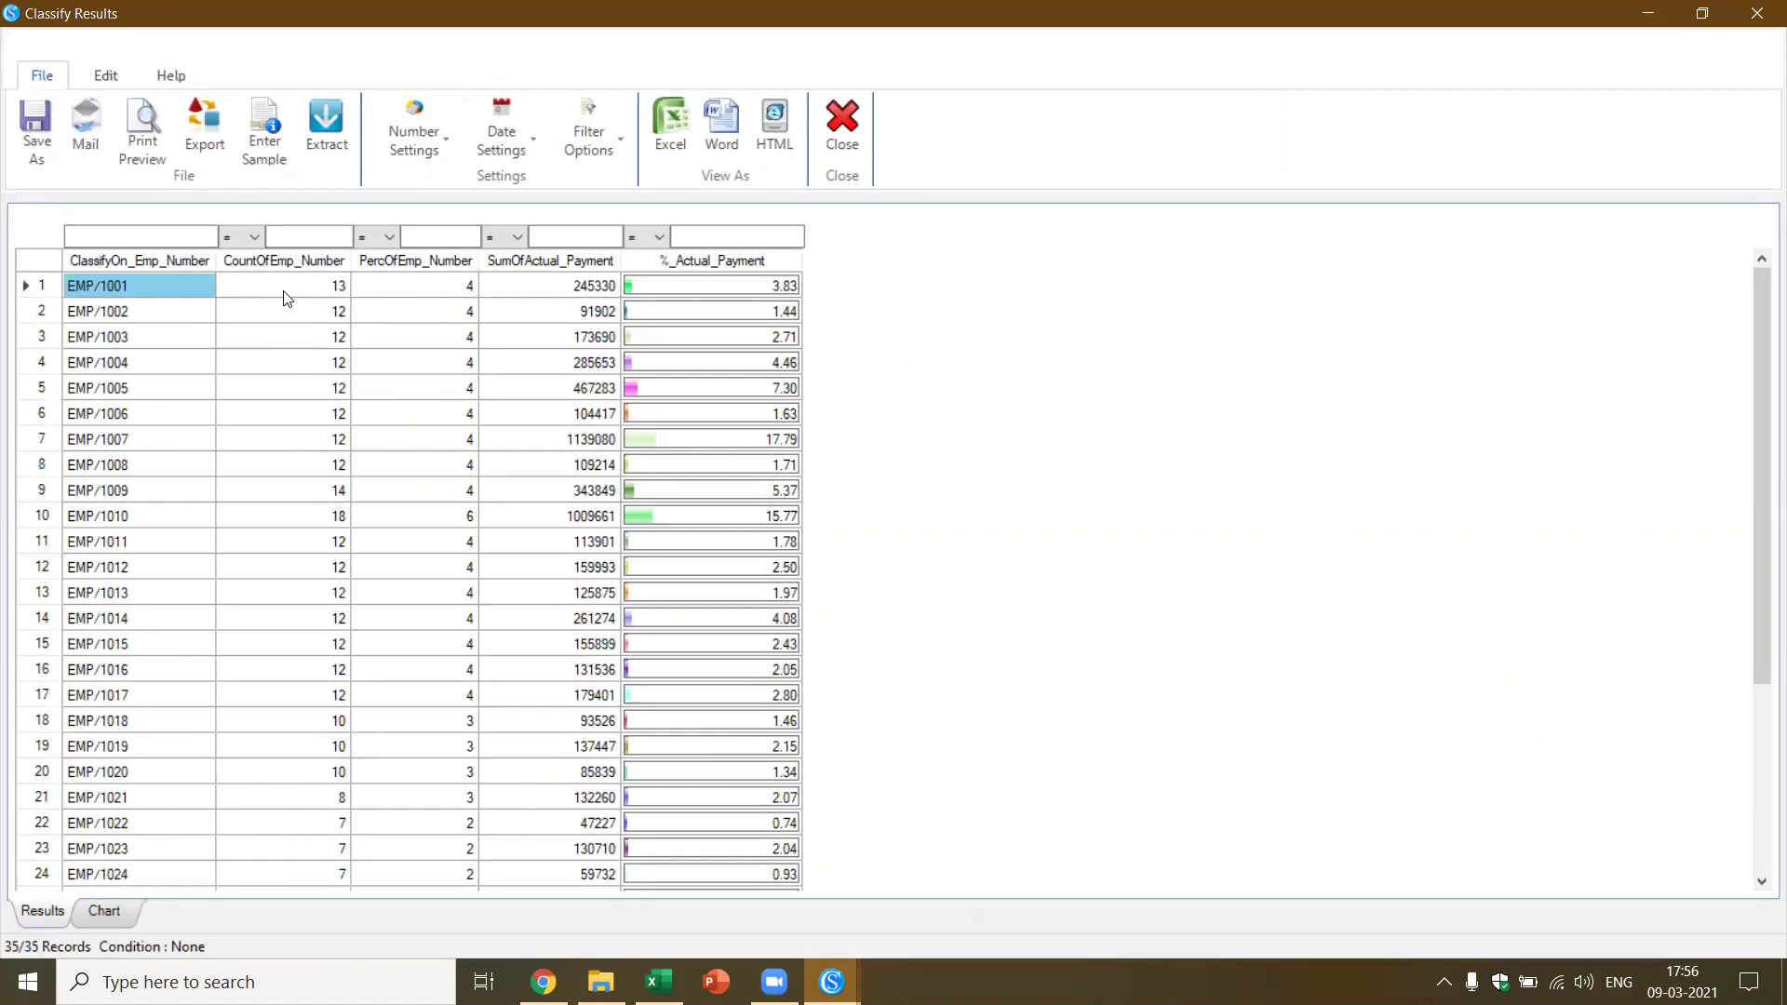
Try to drill down from the classification results to the first employee's payroll records, closing the extracted records each time
left_click(339, 289)
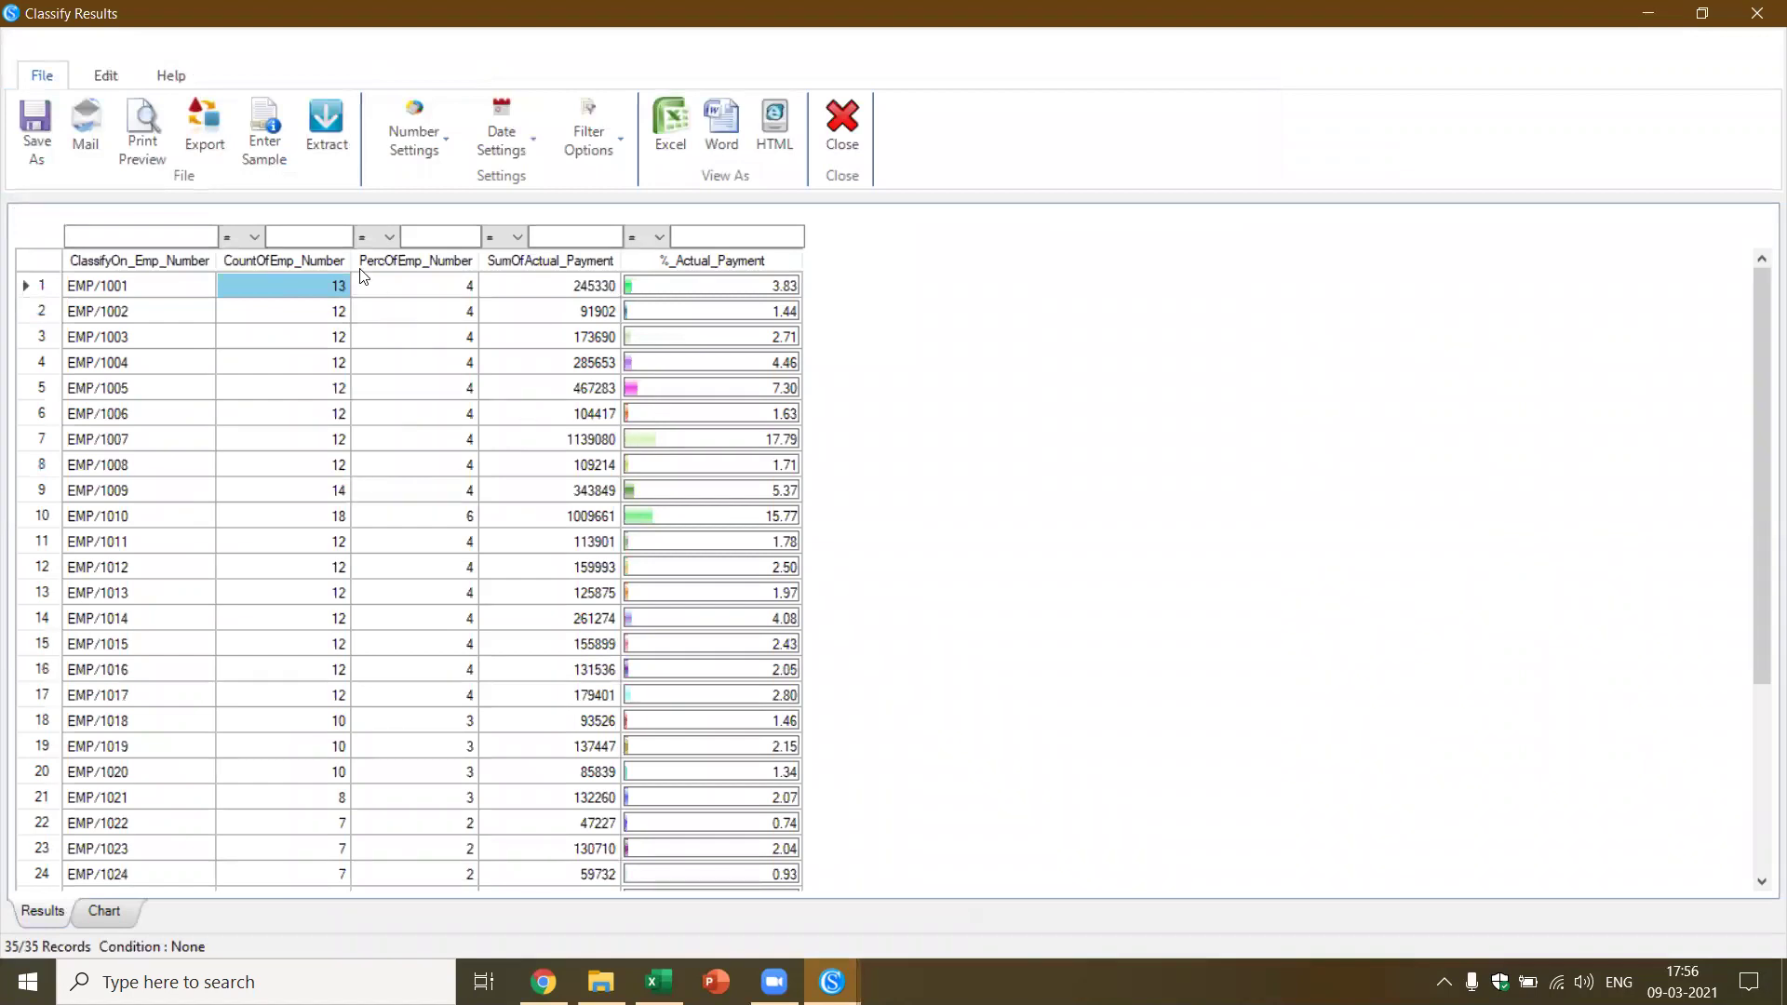
double_click(544, 400)
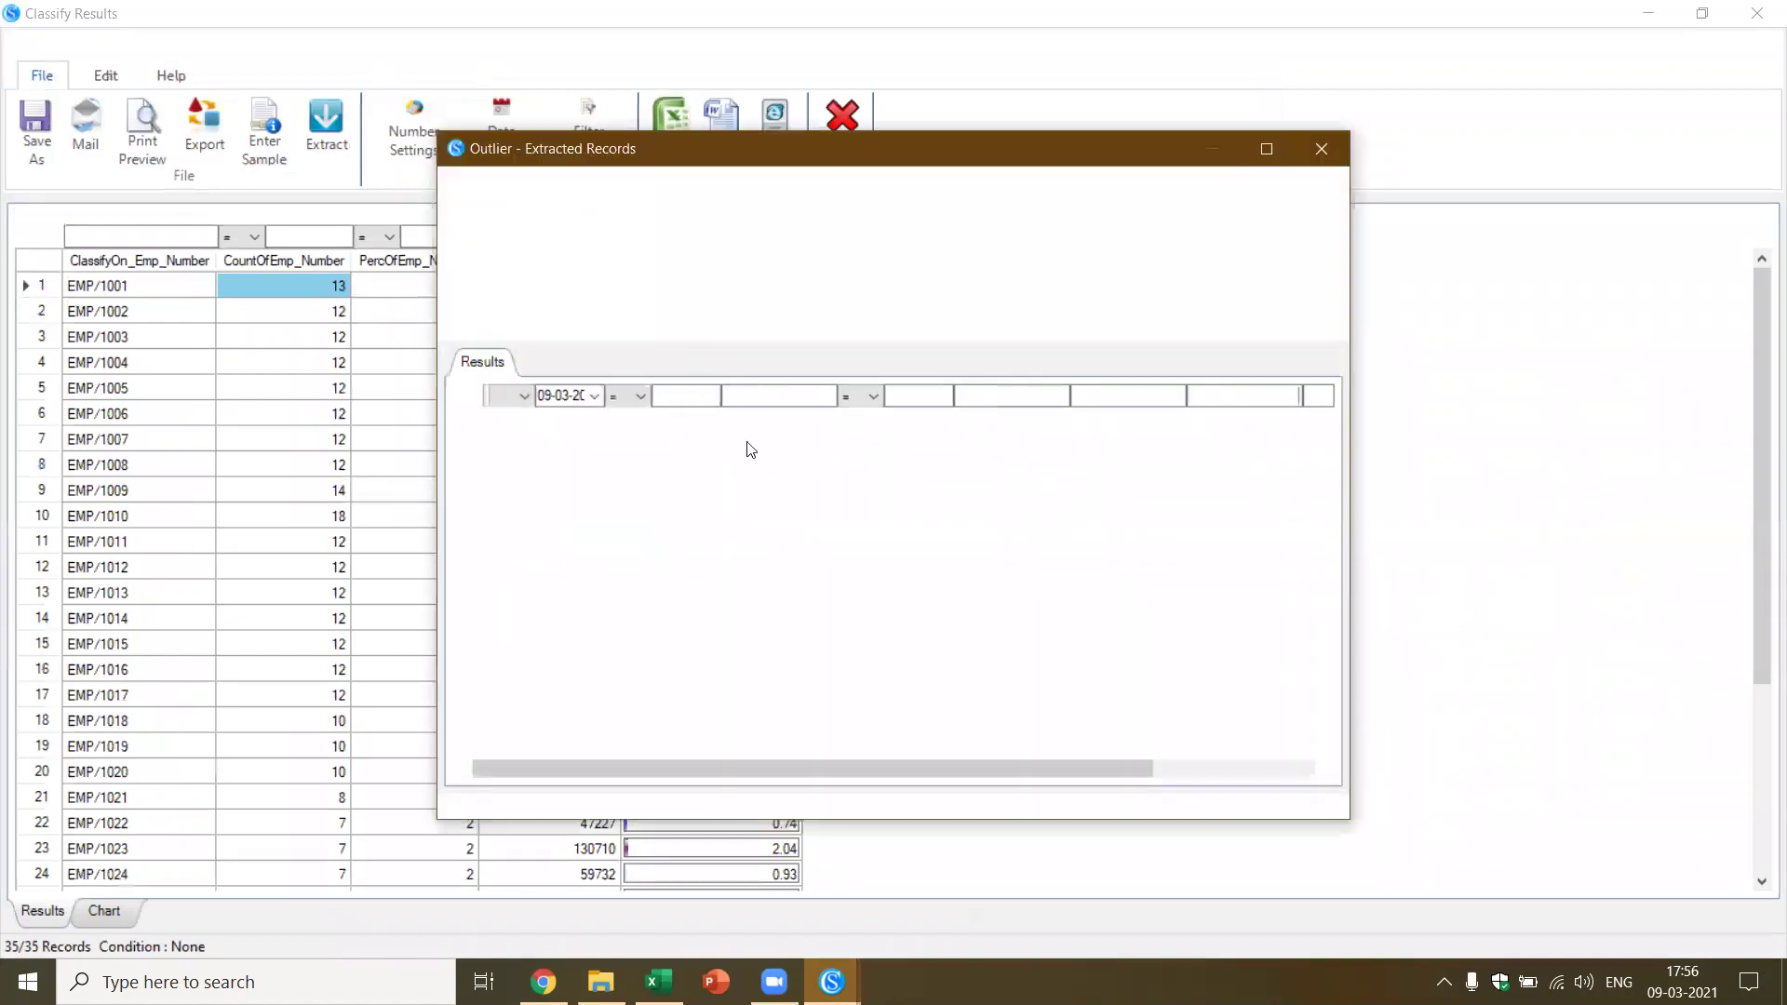
left_click(1266, 149)
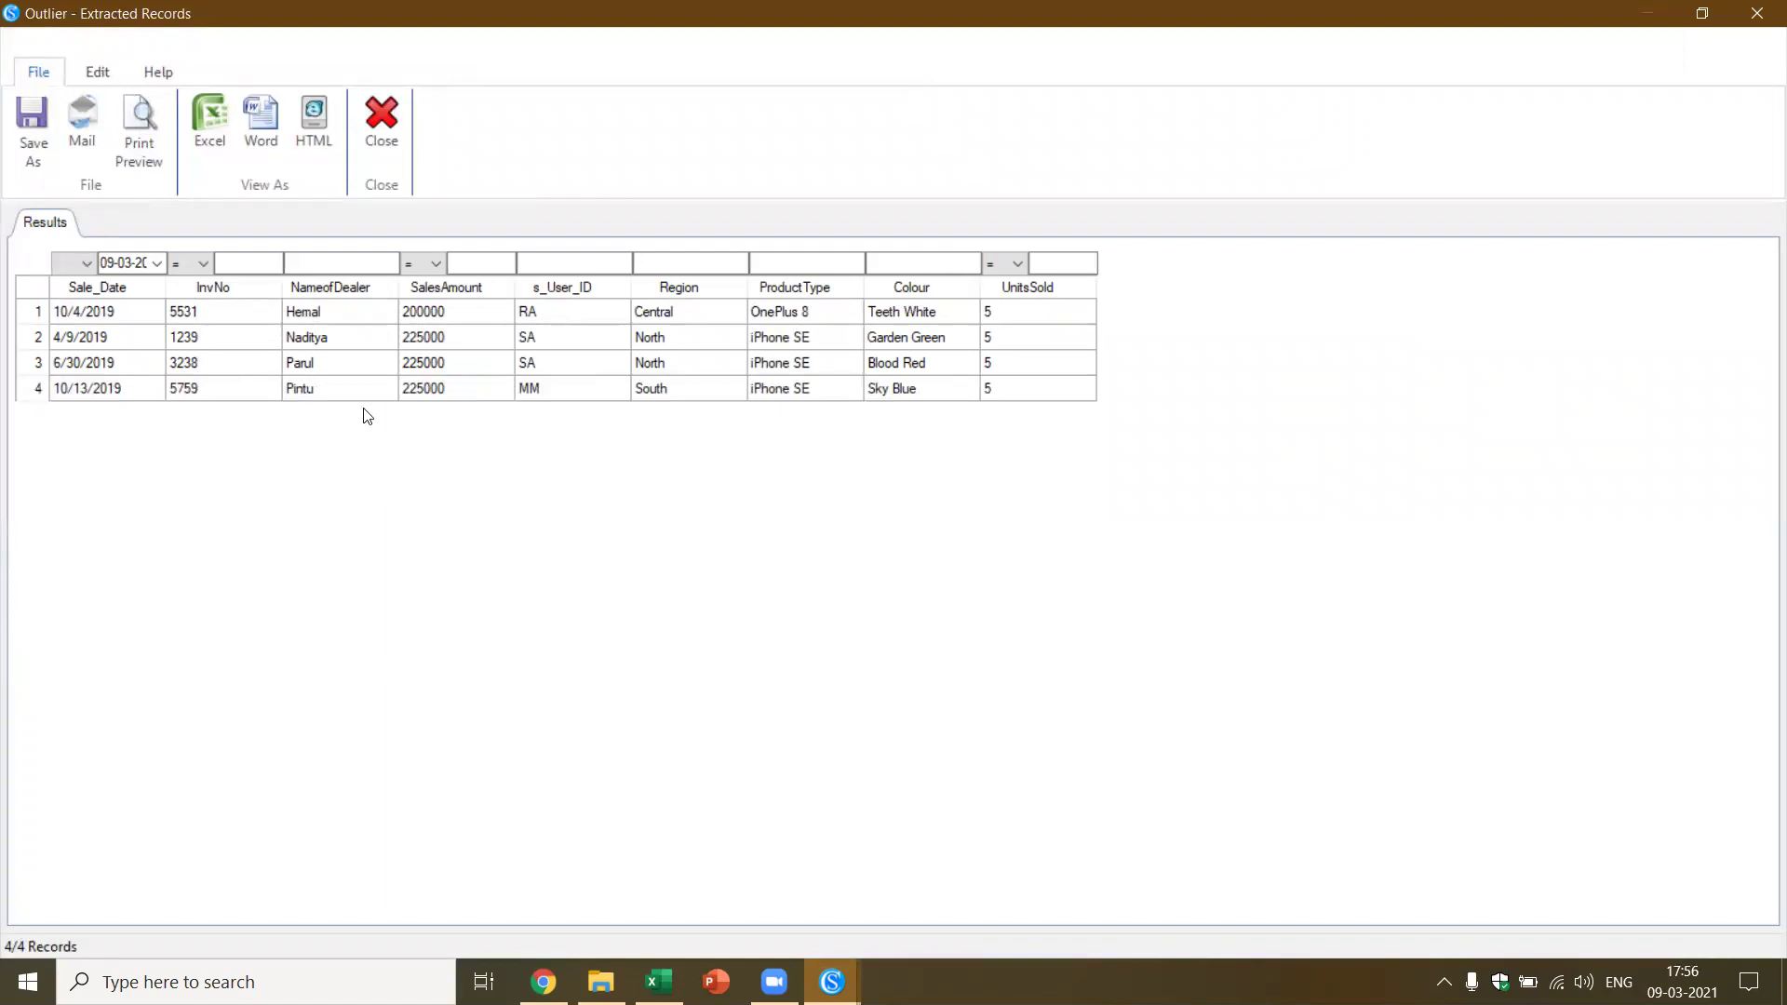
left_click(389, 155)
left_click(121, 290)
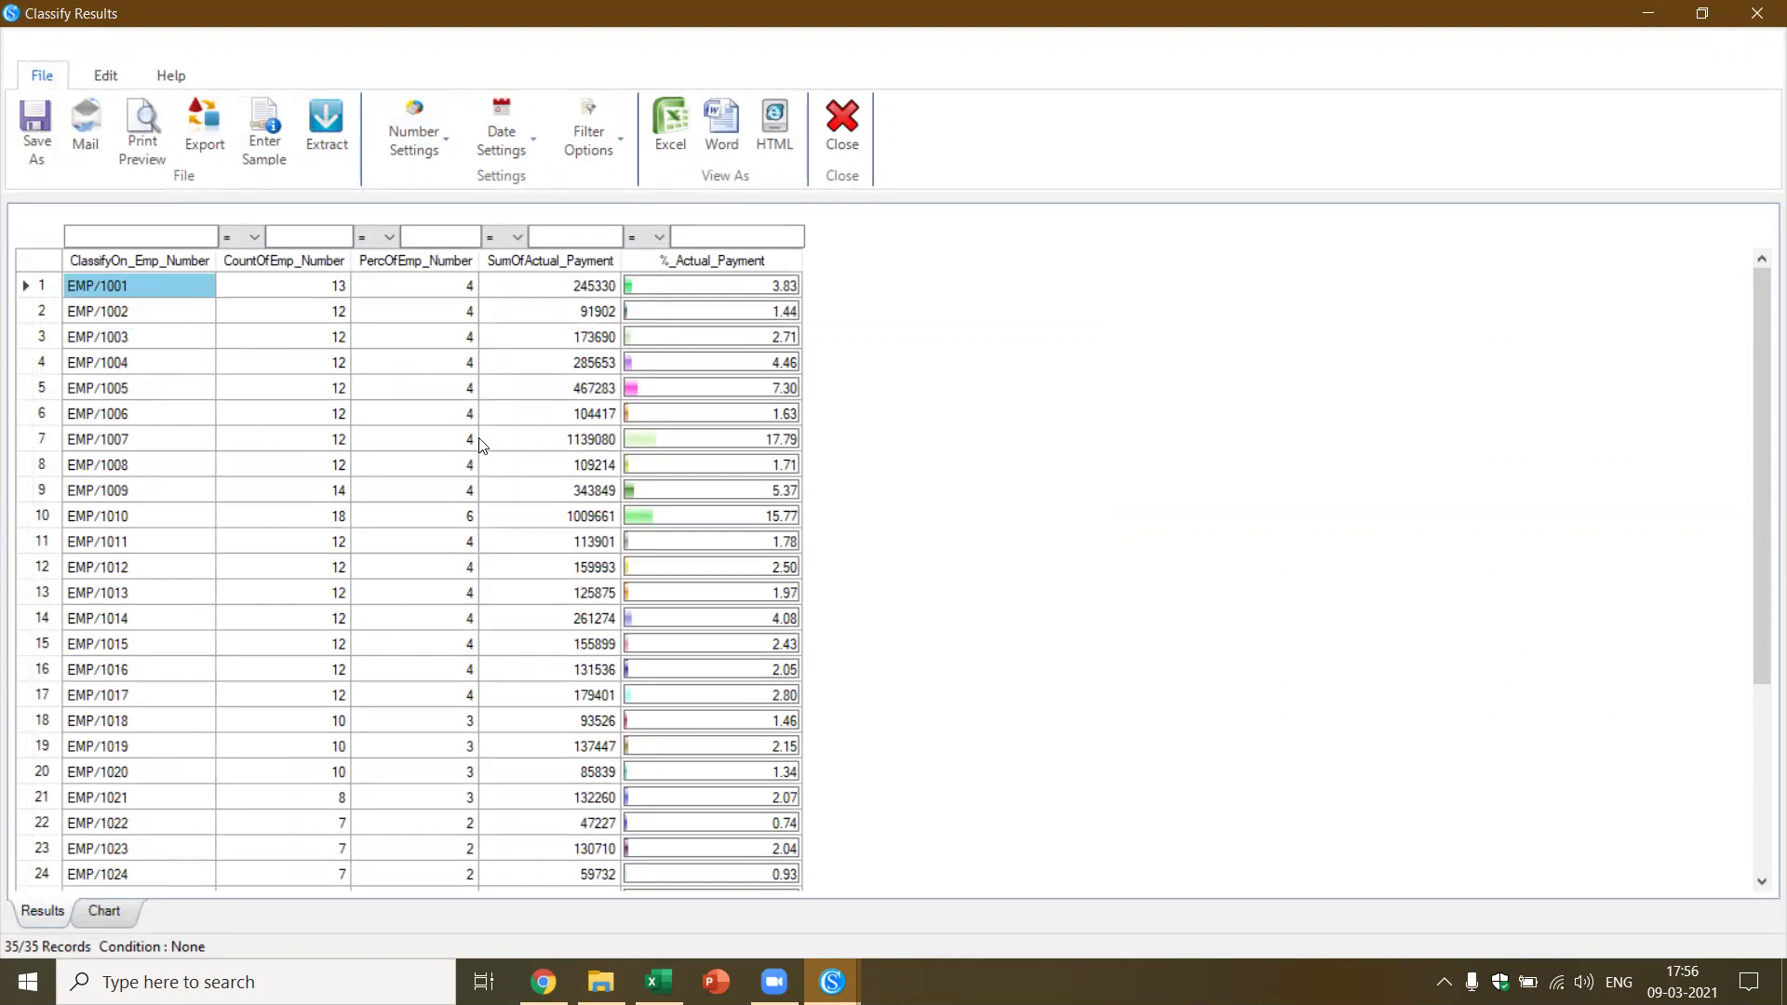
double_click(365, 340)
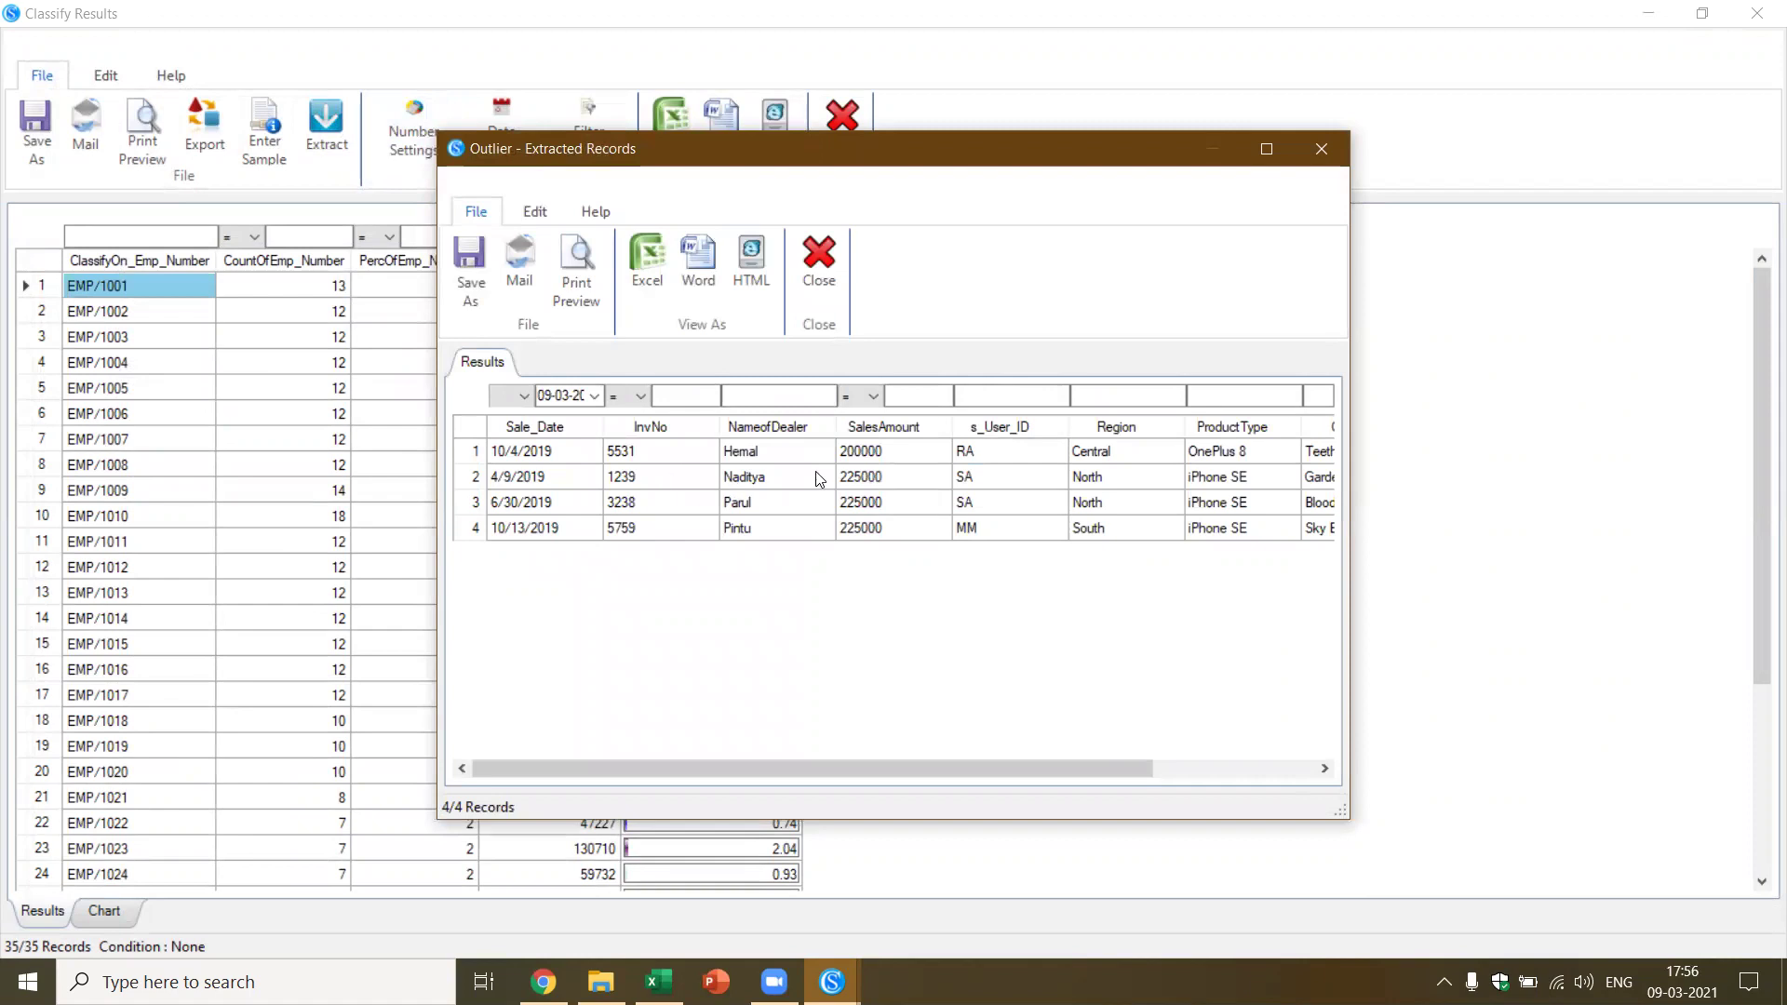
left_click(817, 270)
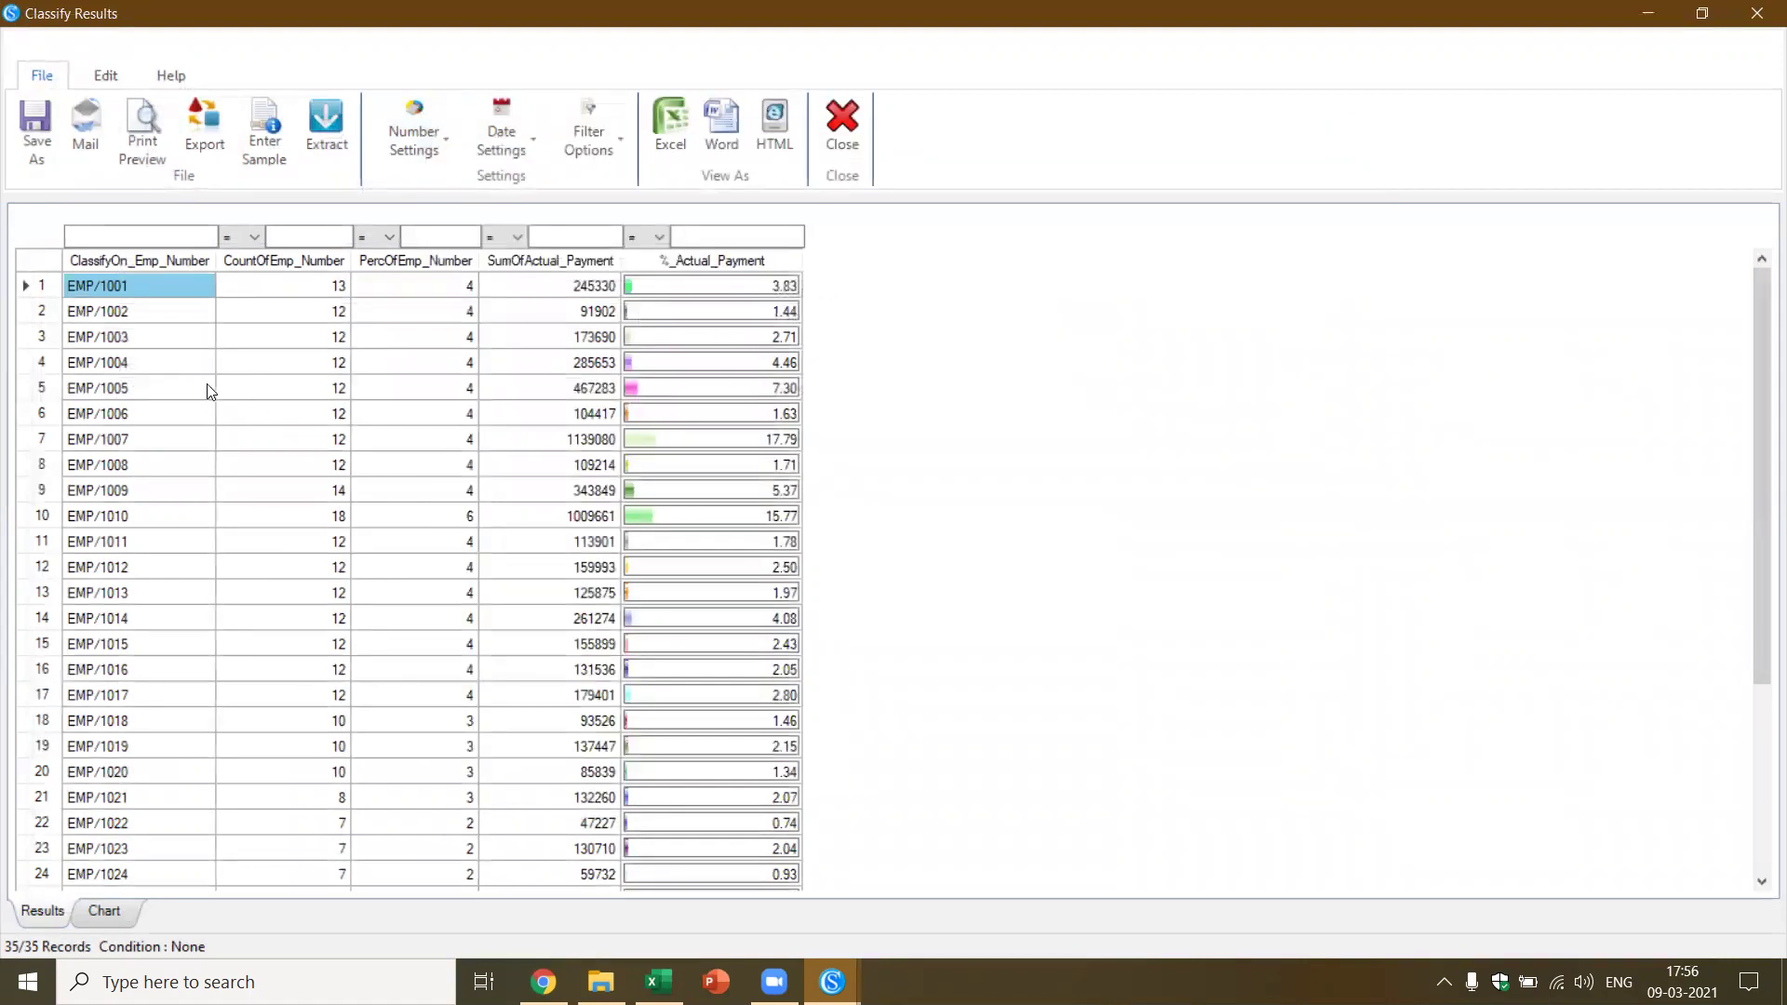
Sort the classification results by CountOfEmp_Number in ascending order, review the employees with the fewest payments, and close the results
left_click(310, 262)
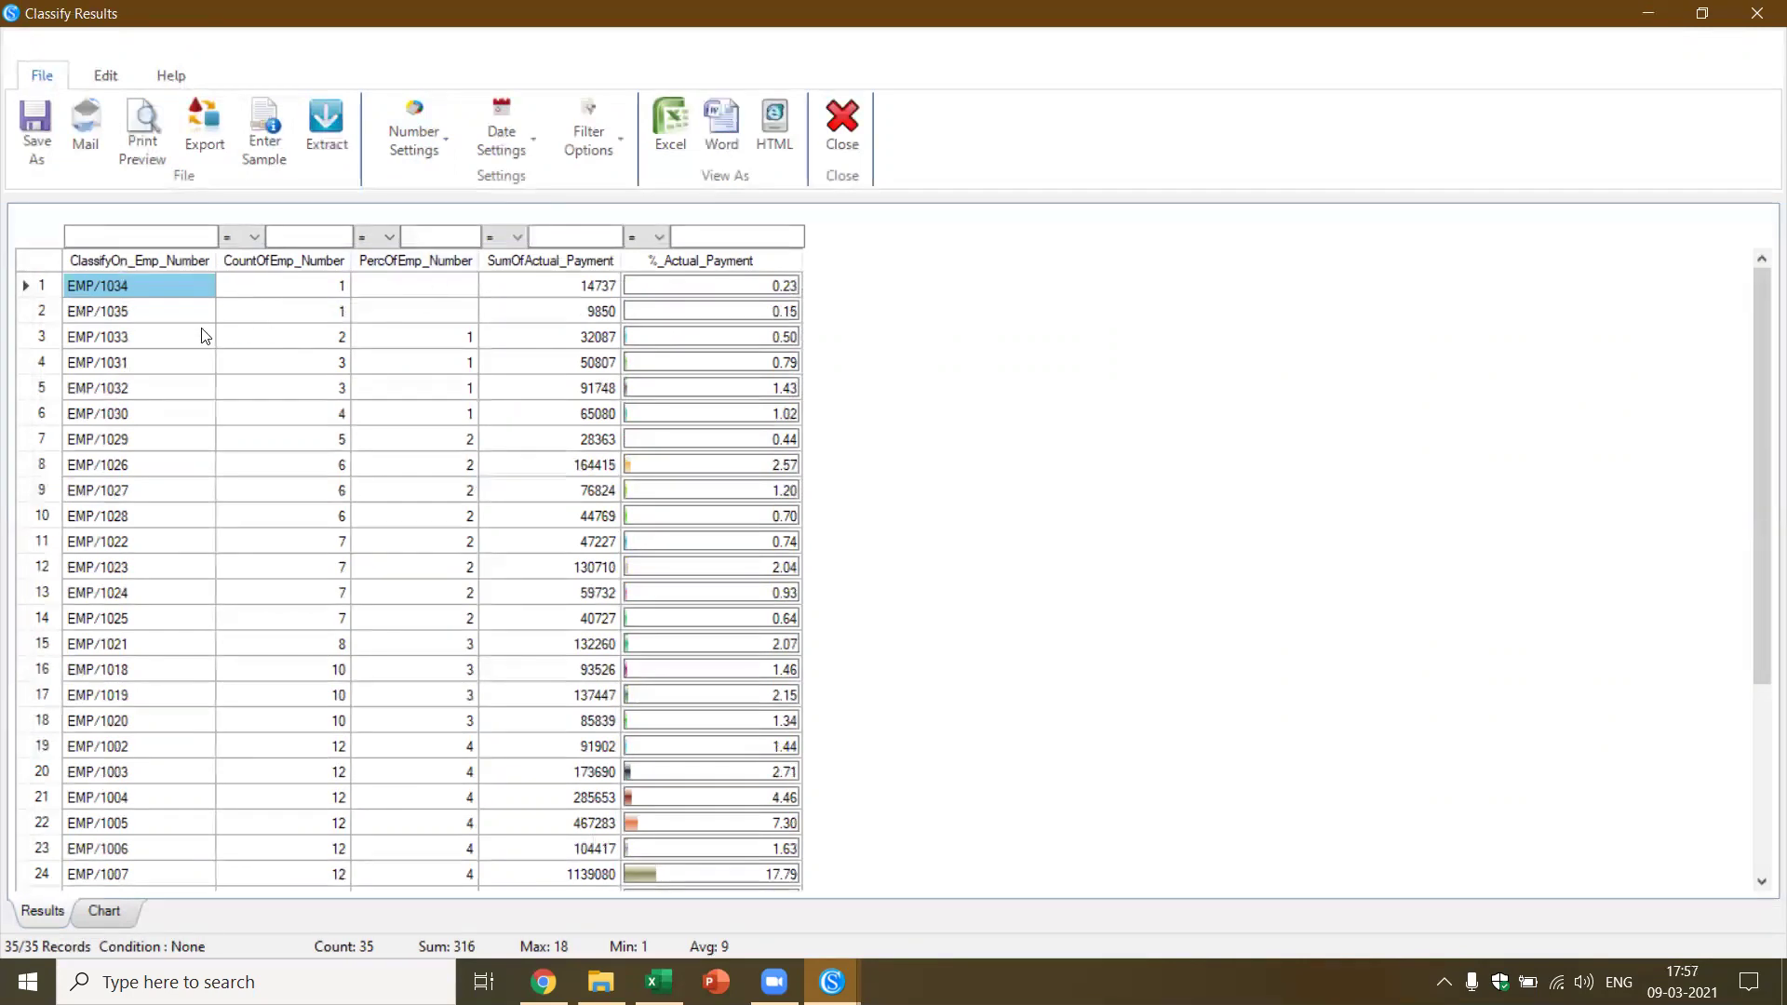
left_click(327, 316)
left_click(467, 316)
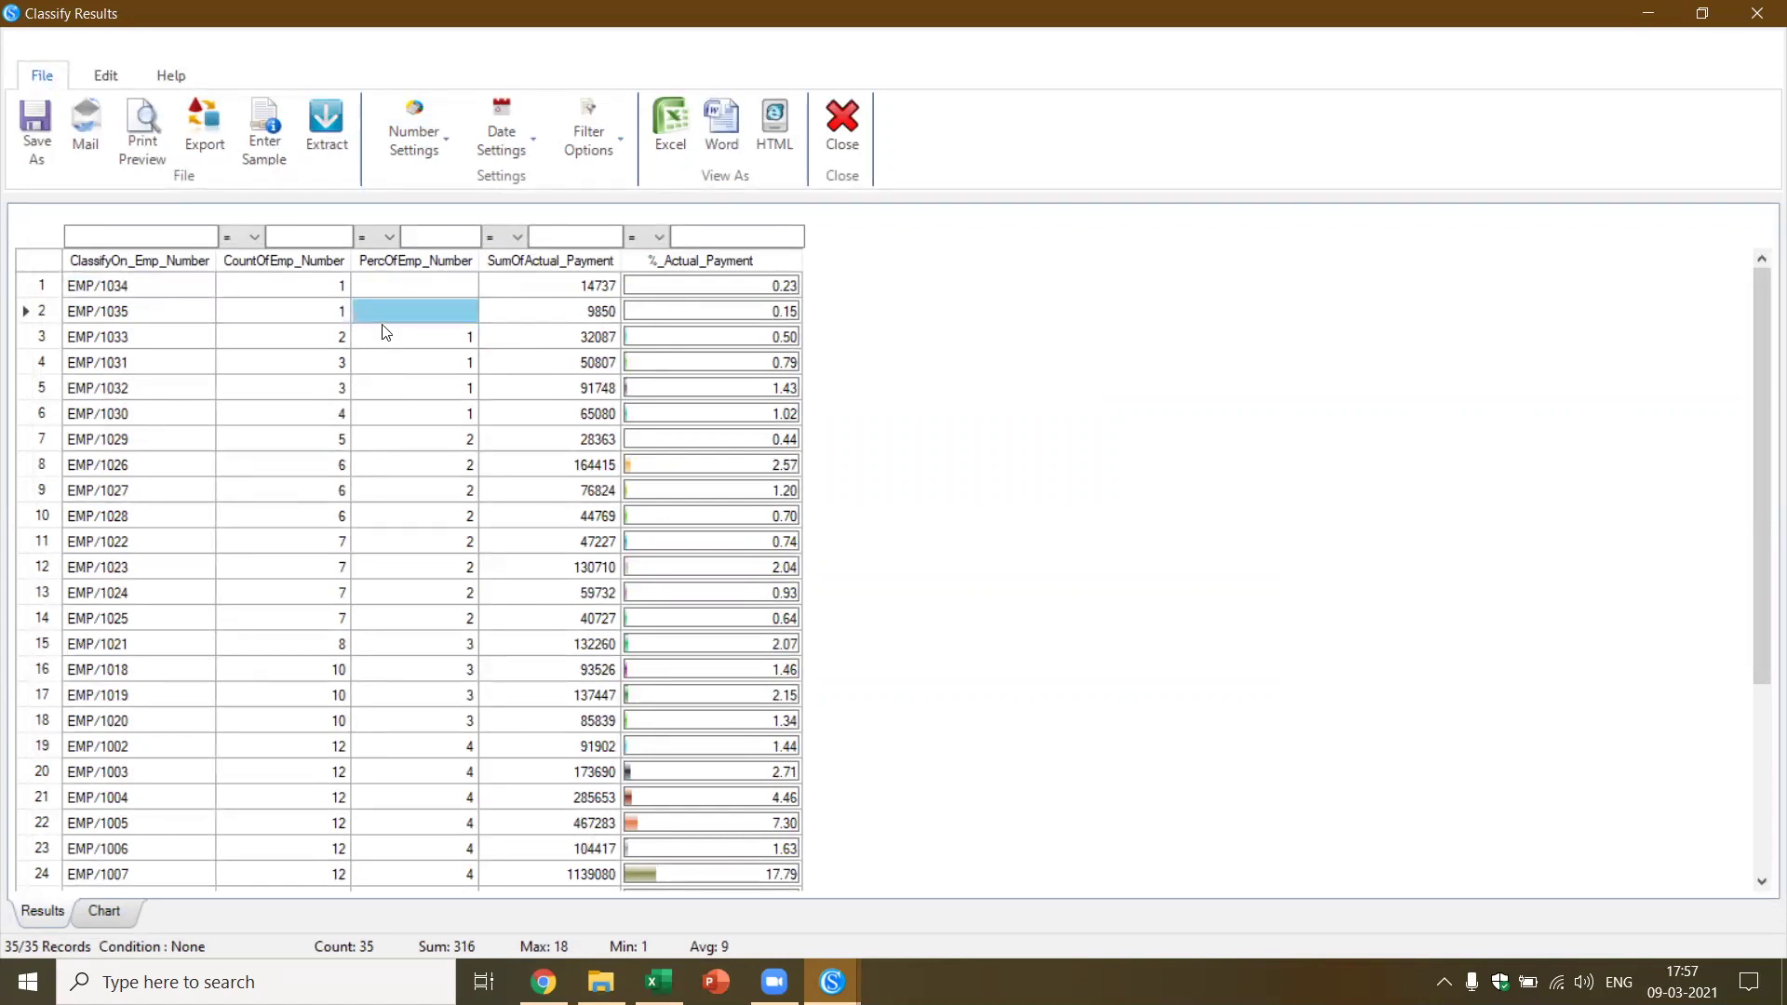
scroll(372, 506, "down", 1)
scroll(372, 505, "up", 1)
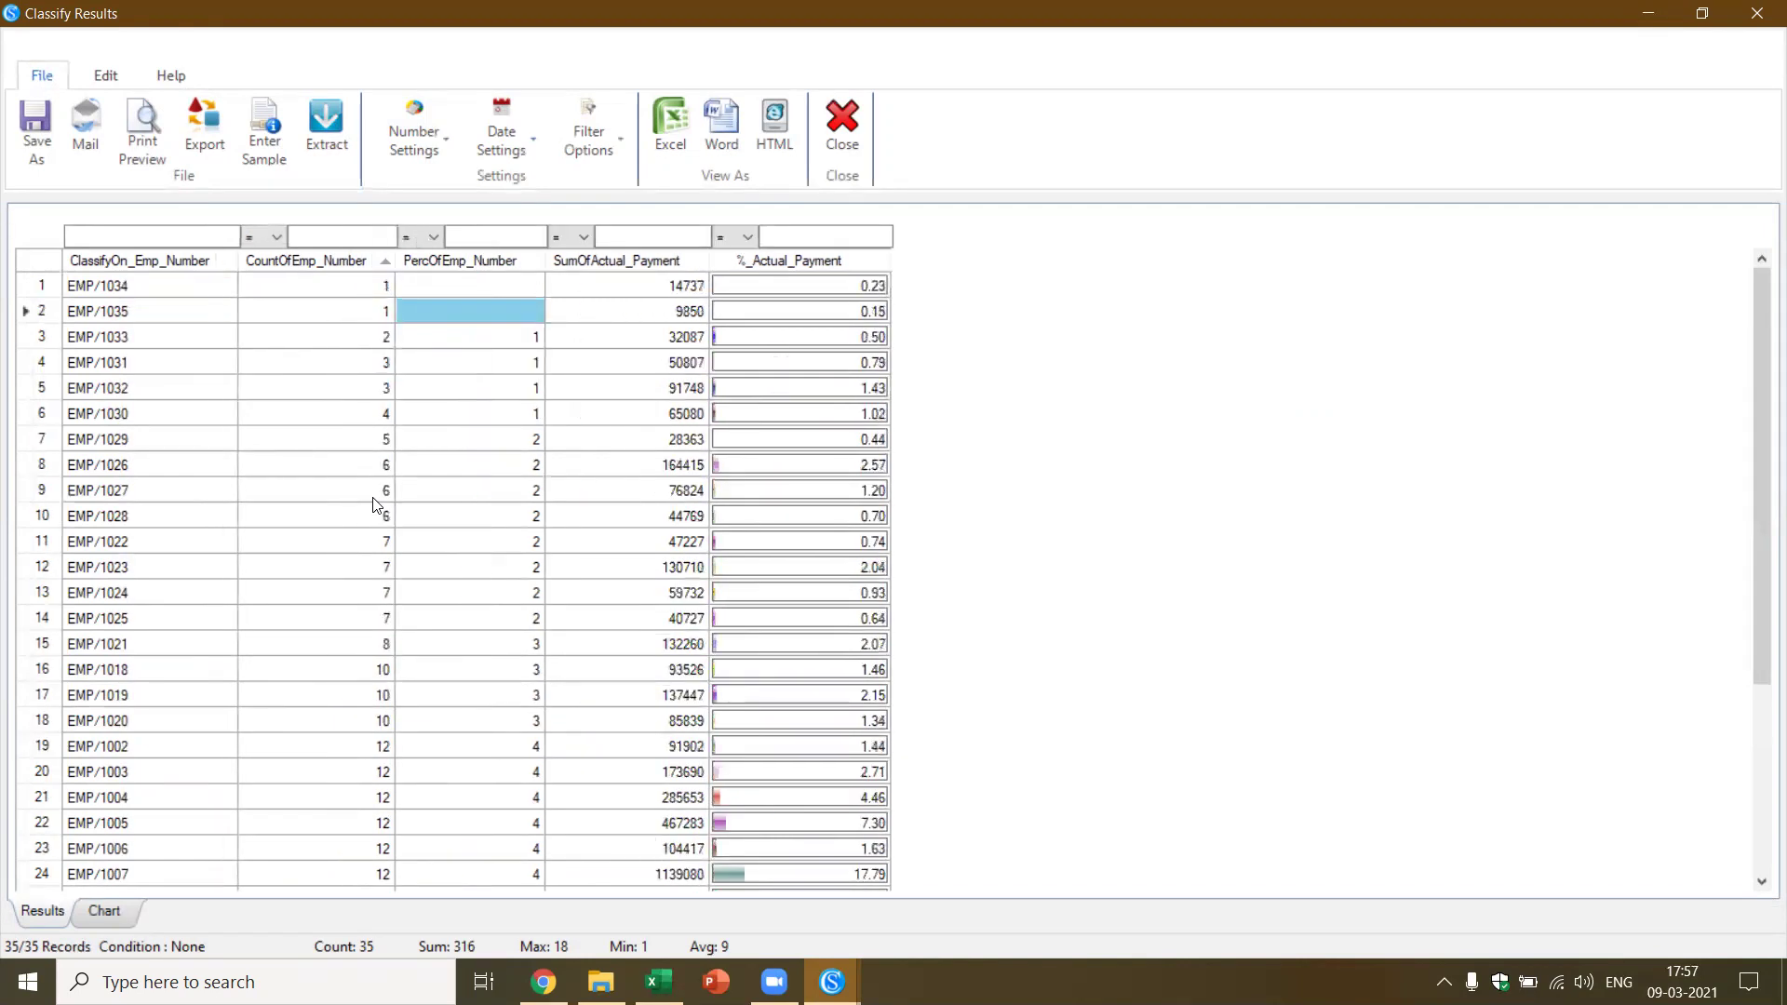
left_click(832, 149)
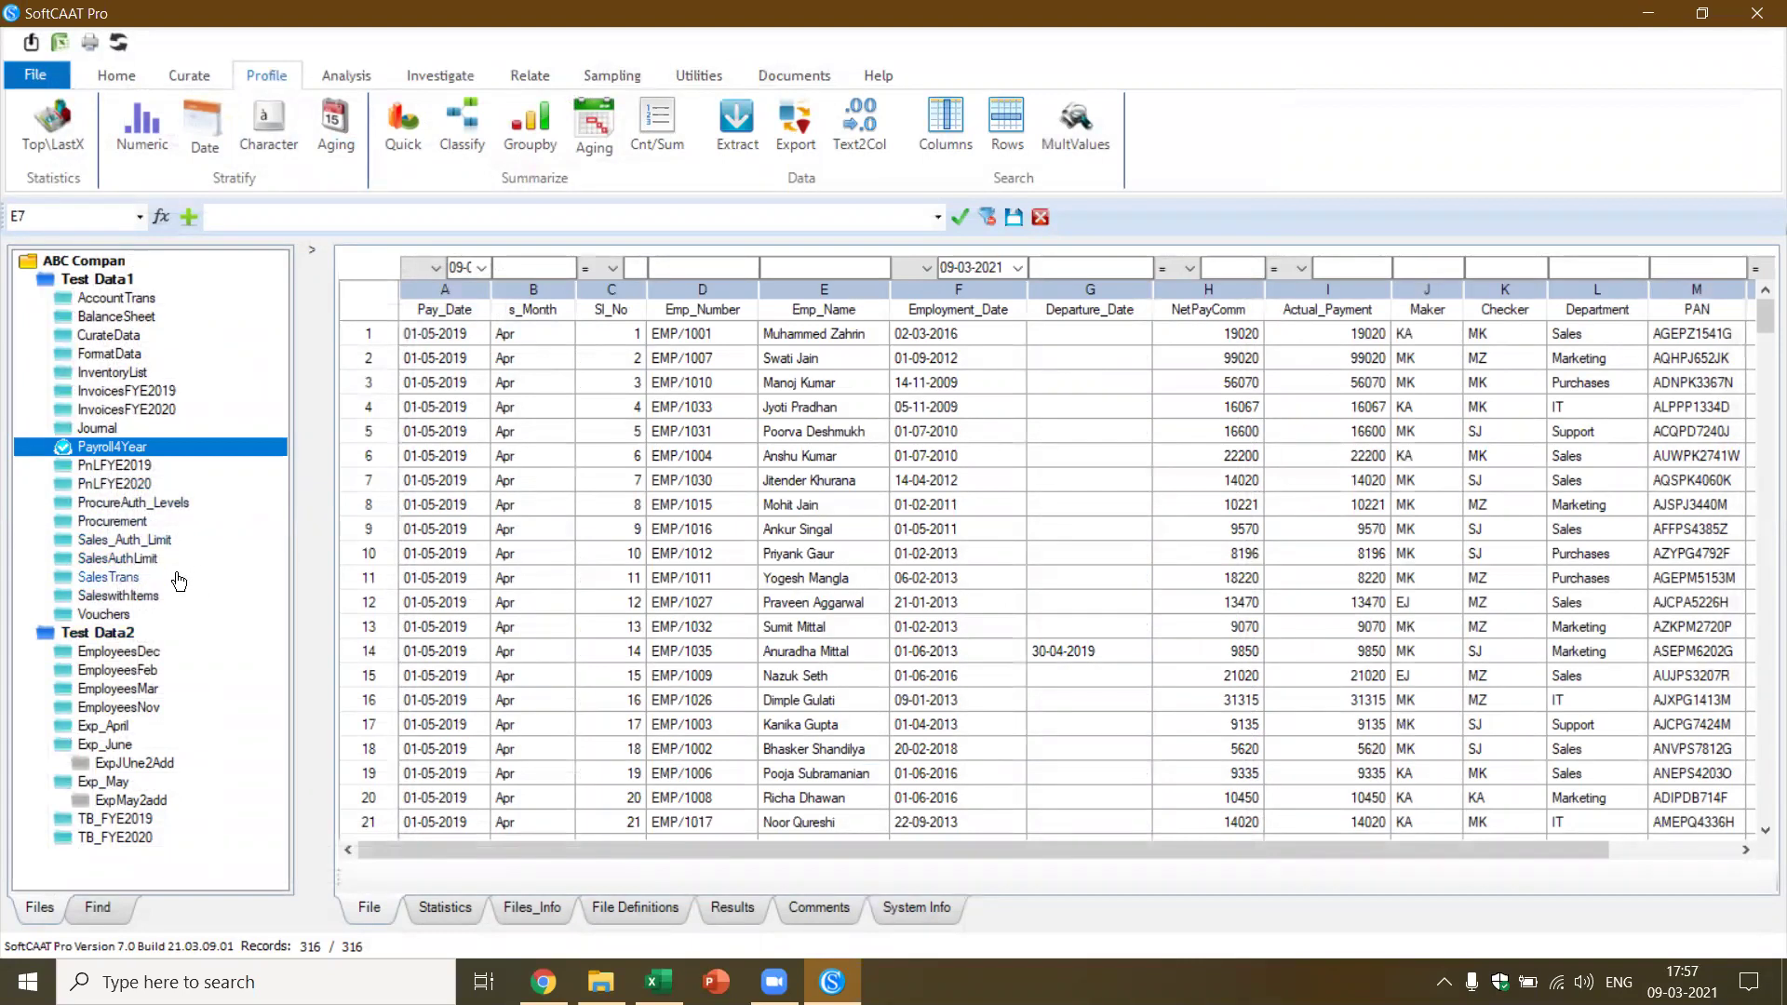
Open the Procurement file, run Same Same Different with Material_Code as the same field and Unit_Price as the difference, and enlarge the results
double_click(136, 522)
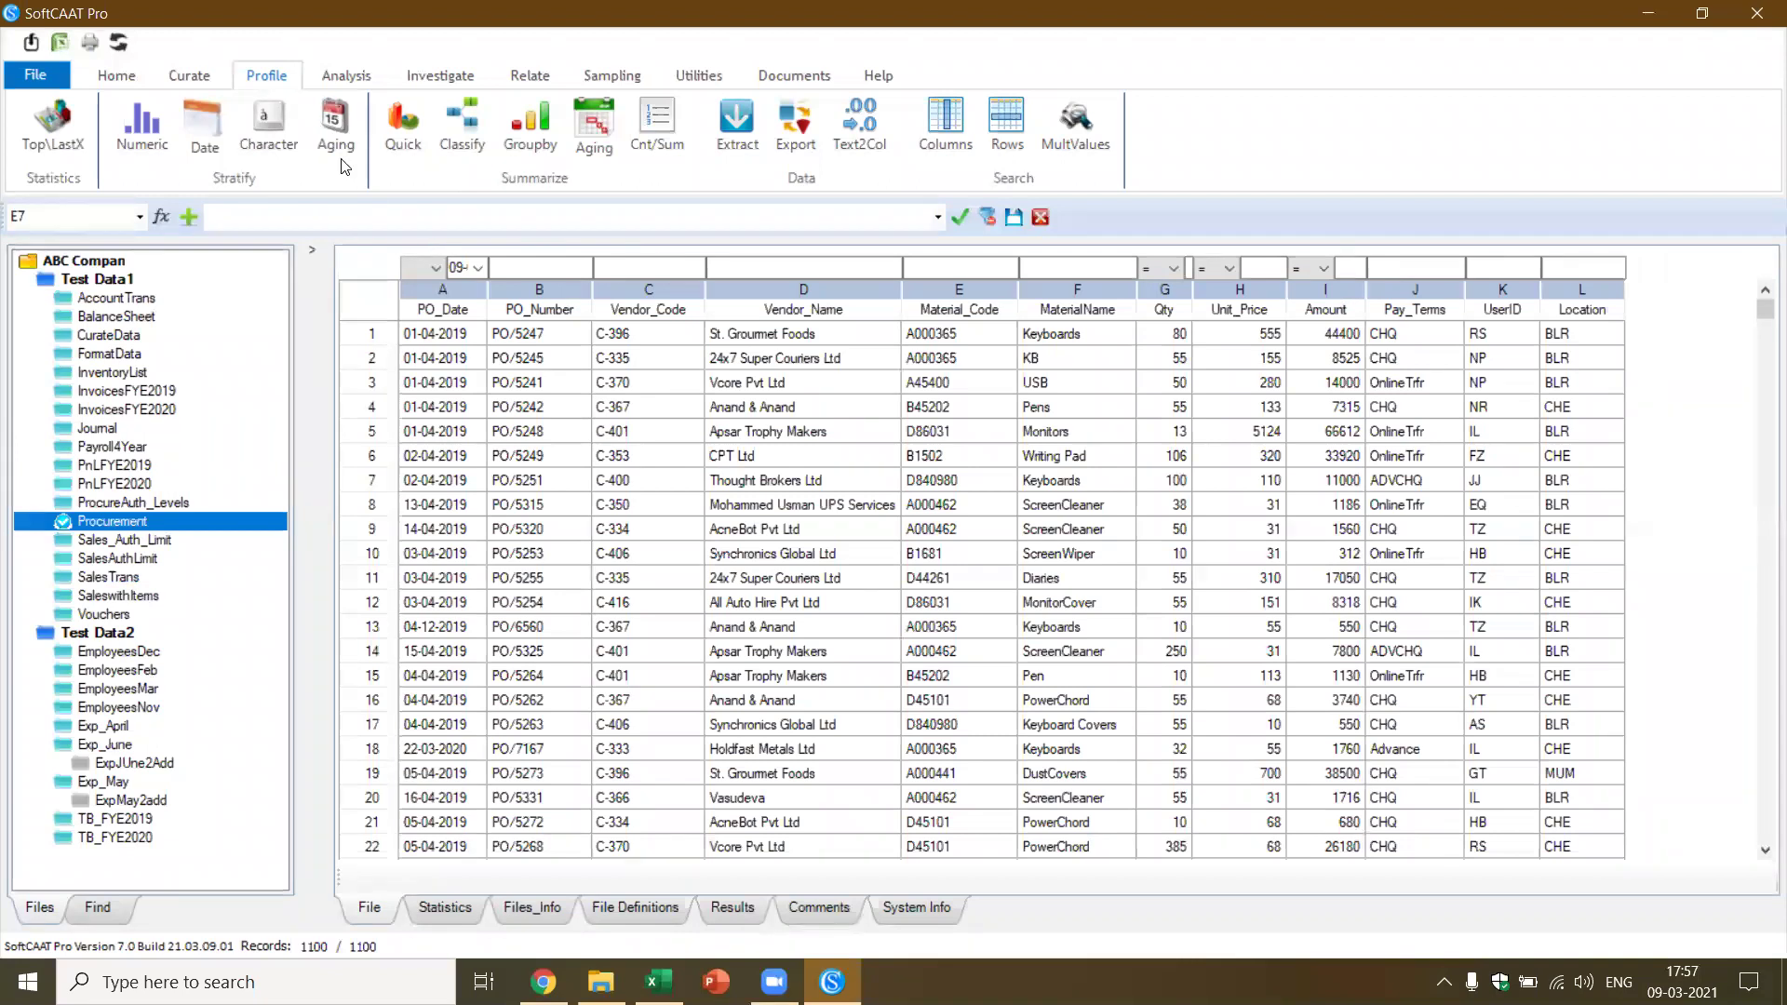
left_click(346, 75)
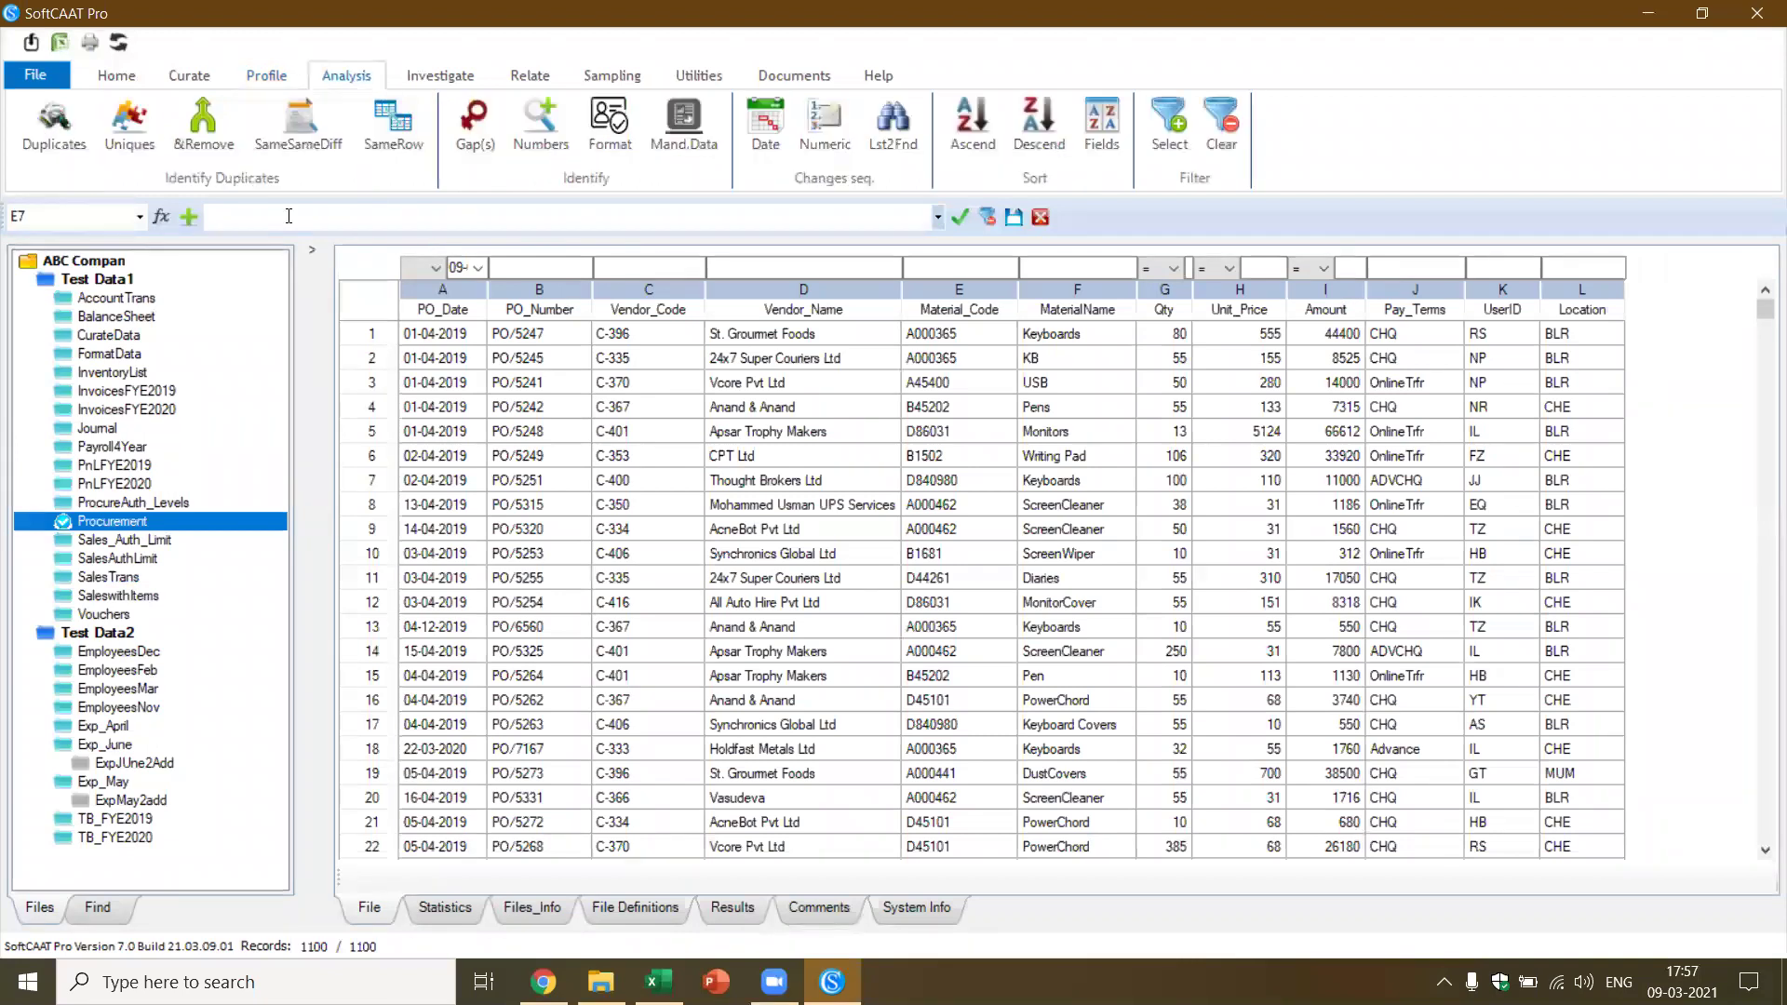
left_click(300, 126)
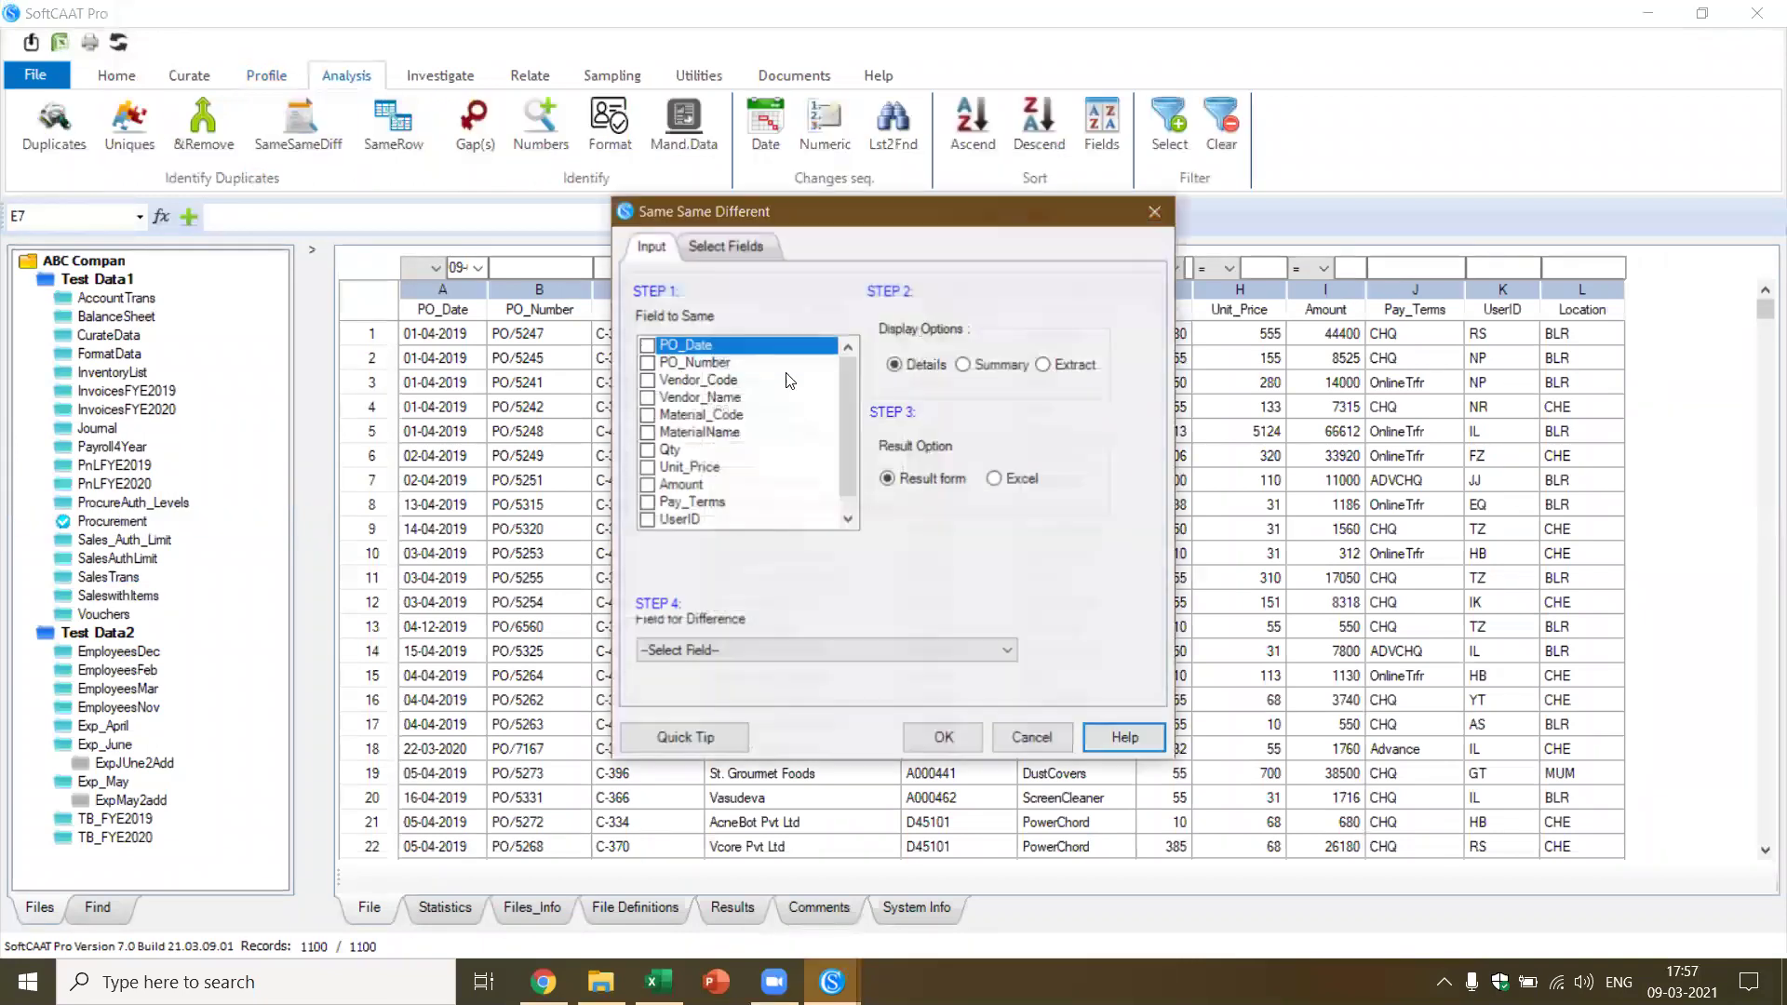
left_click(648, 416)
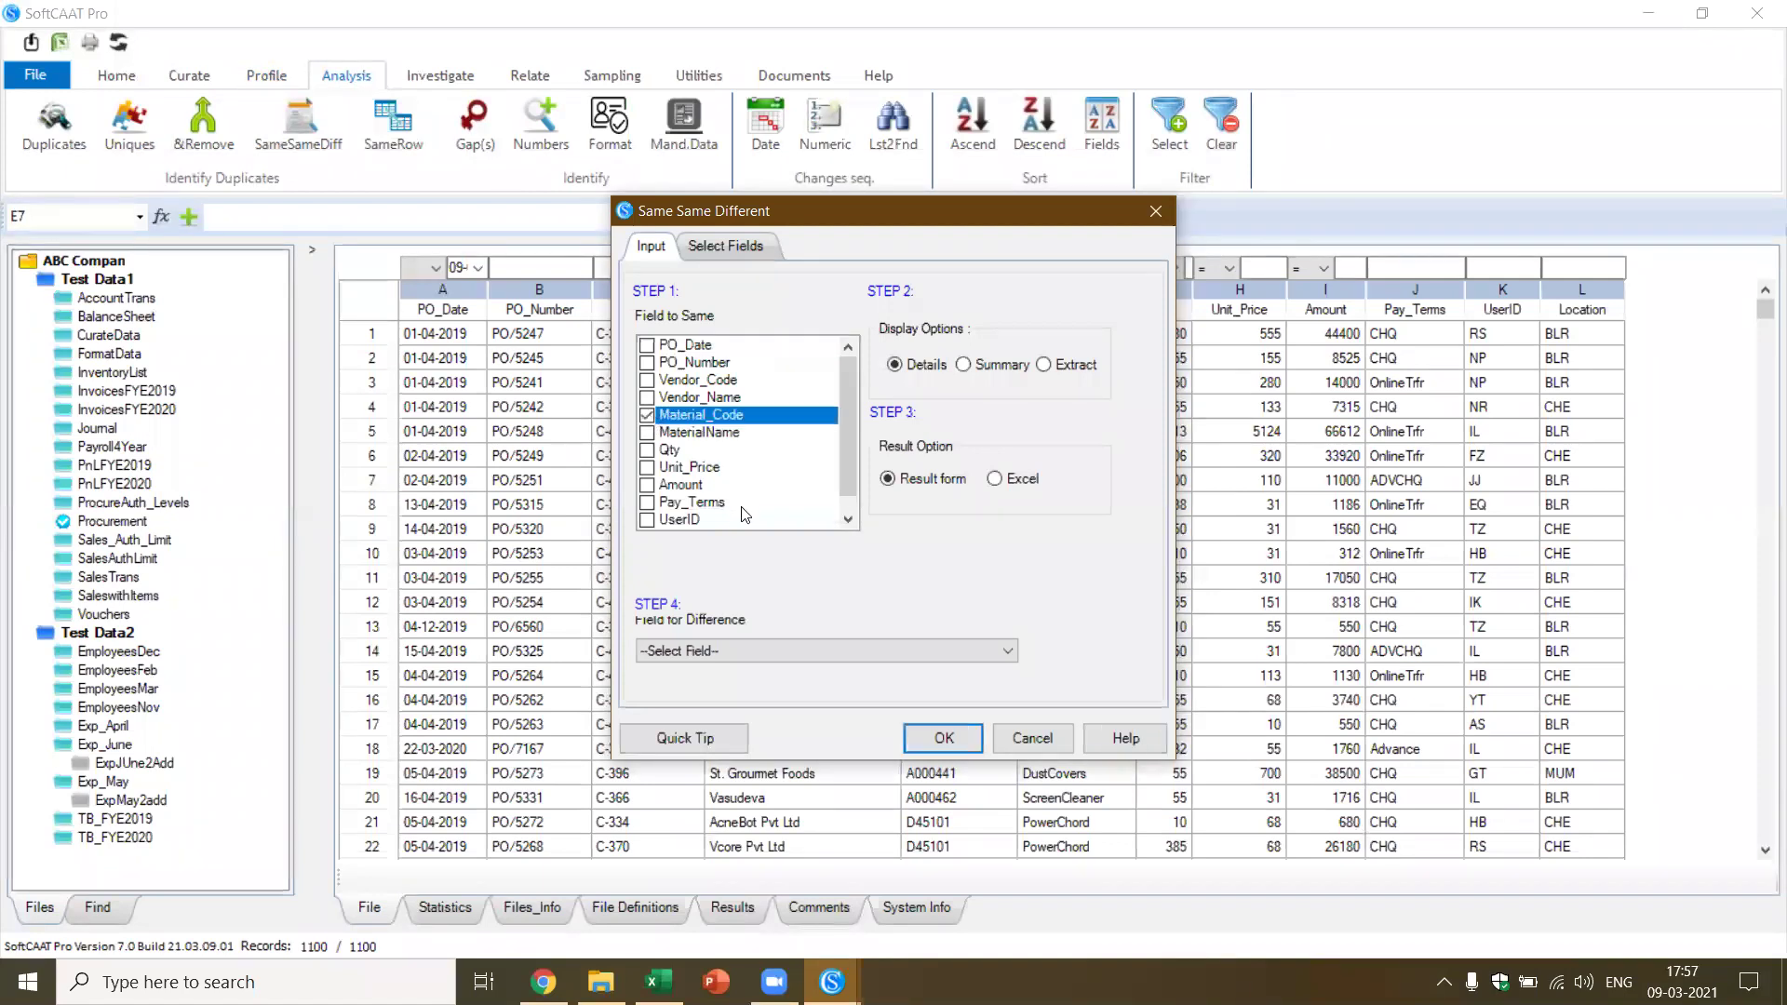
left_click(998, 651)
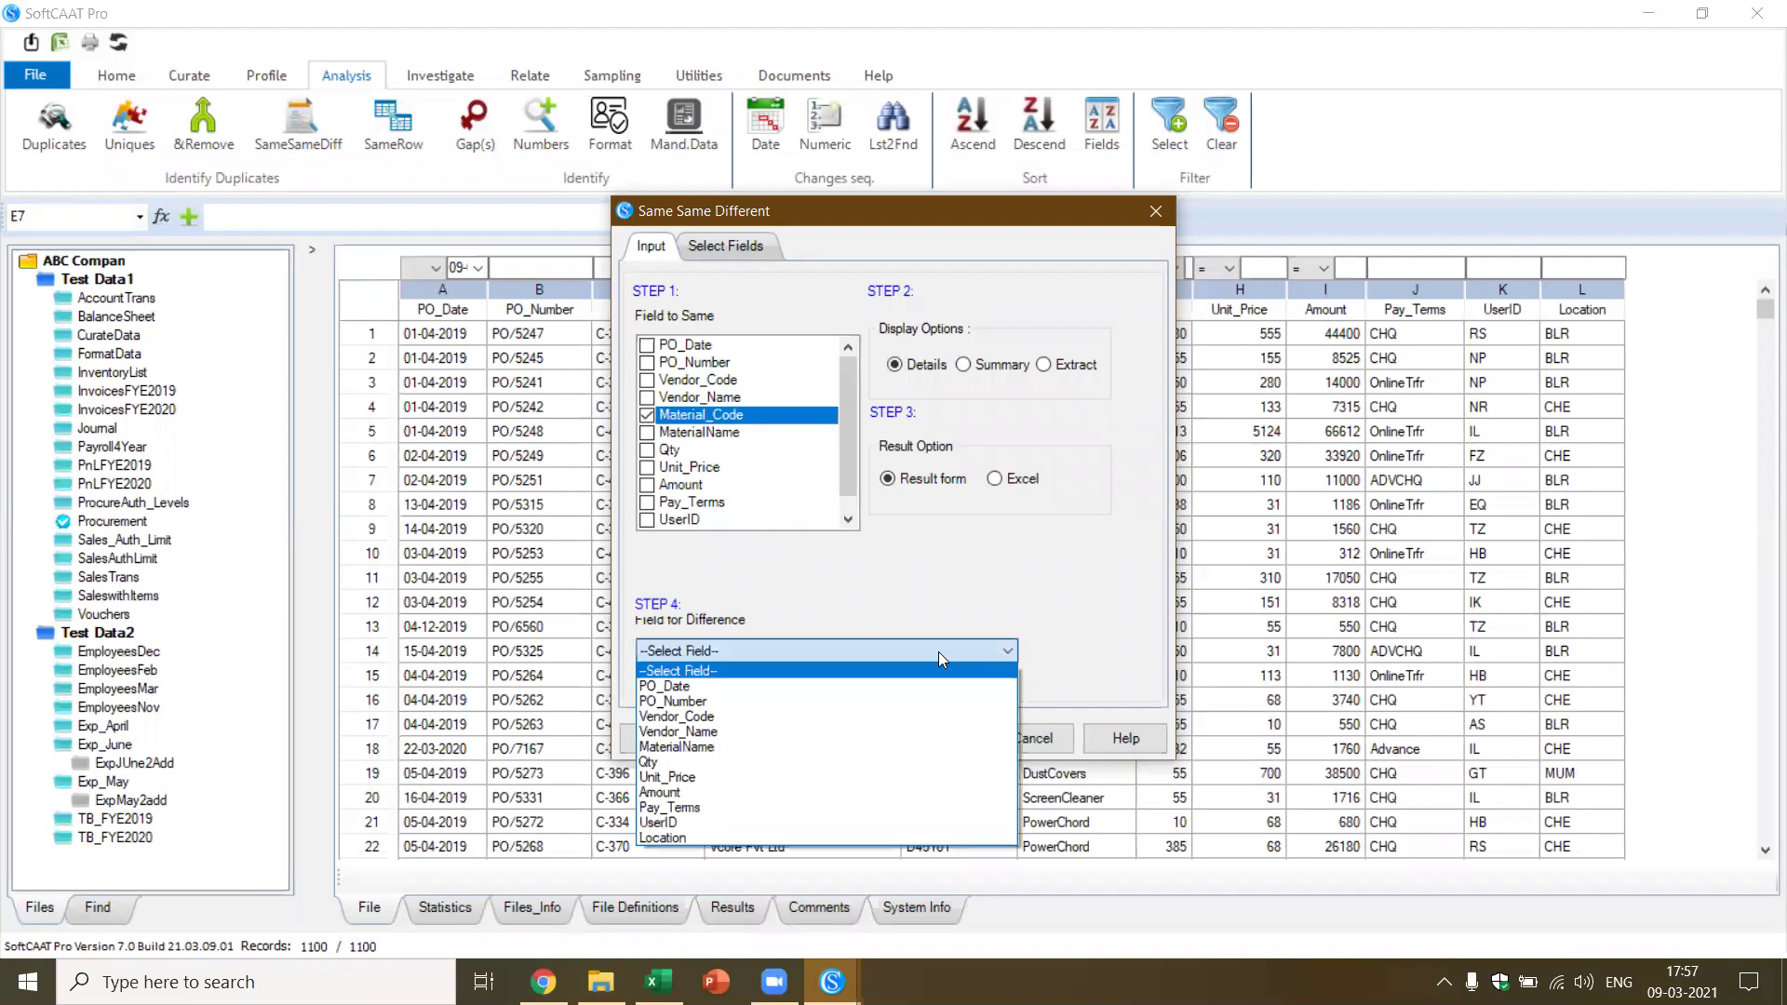
left_click(741, 777)
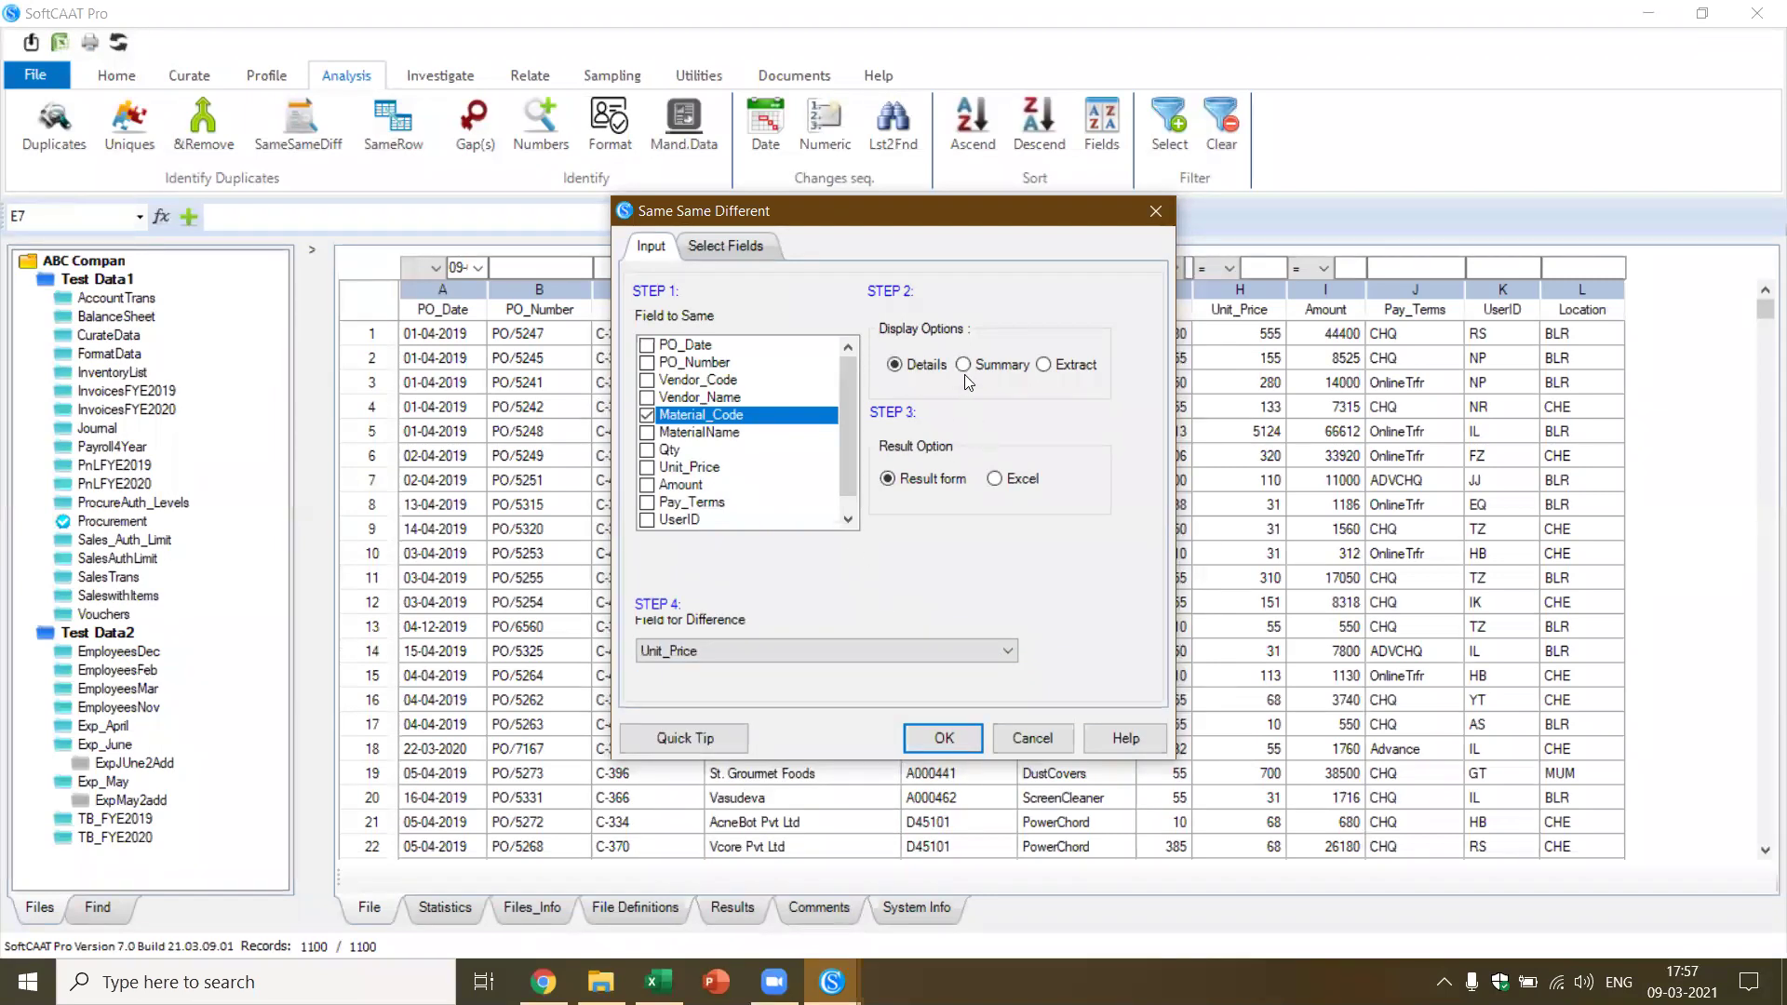
left_click(944, 740)
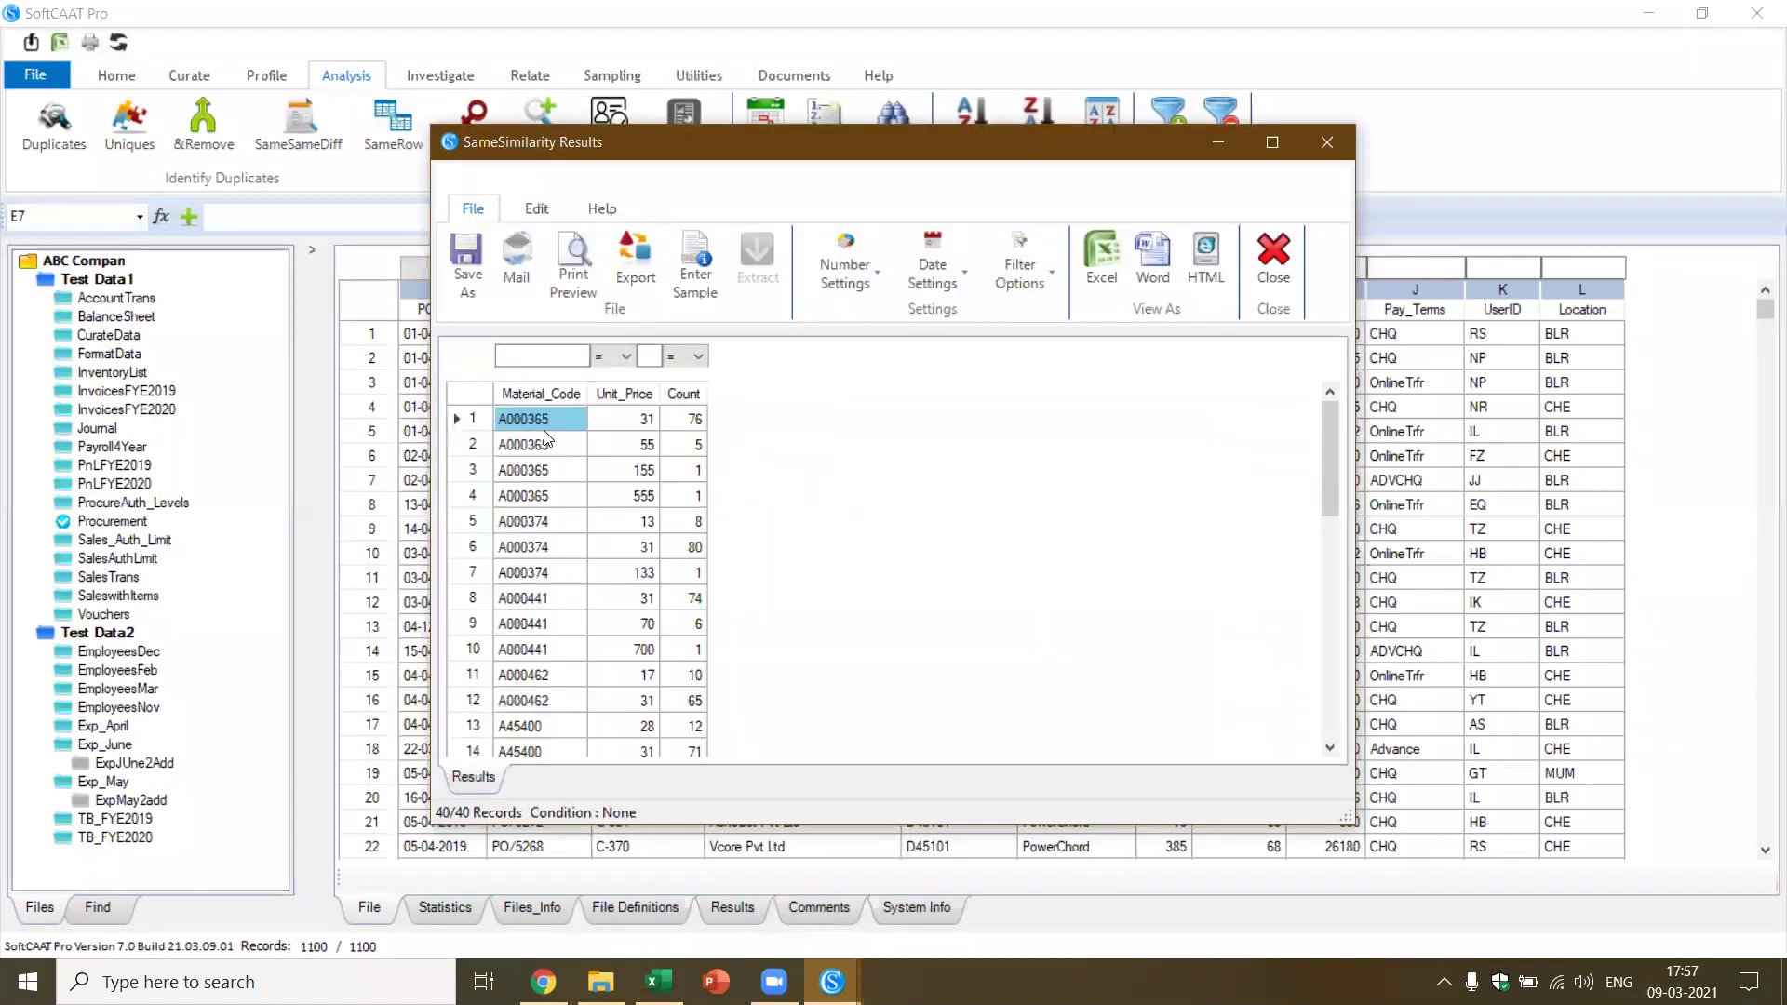
left_click(1272, 144)
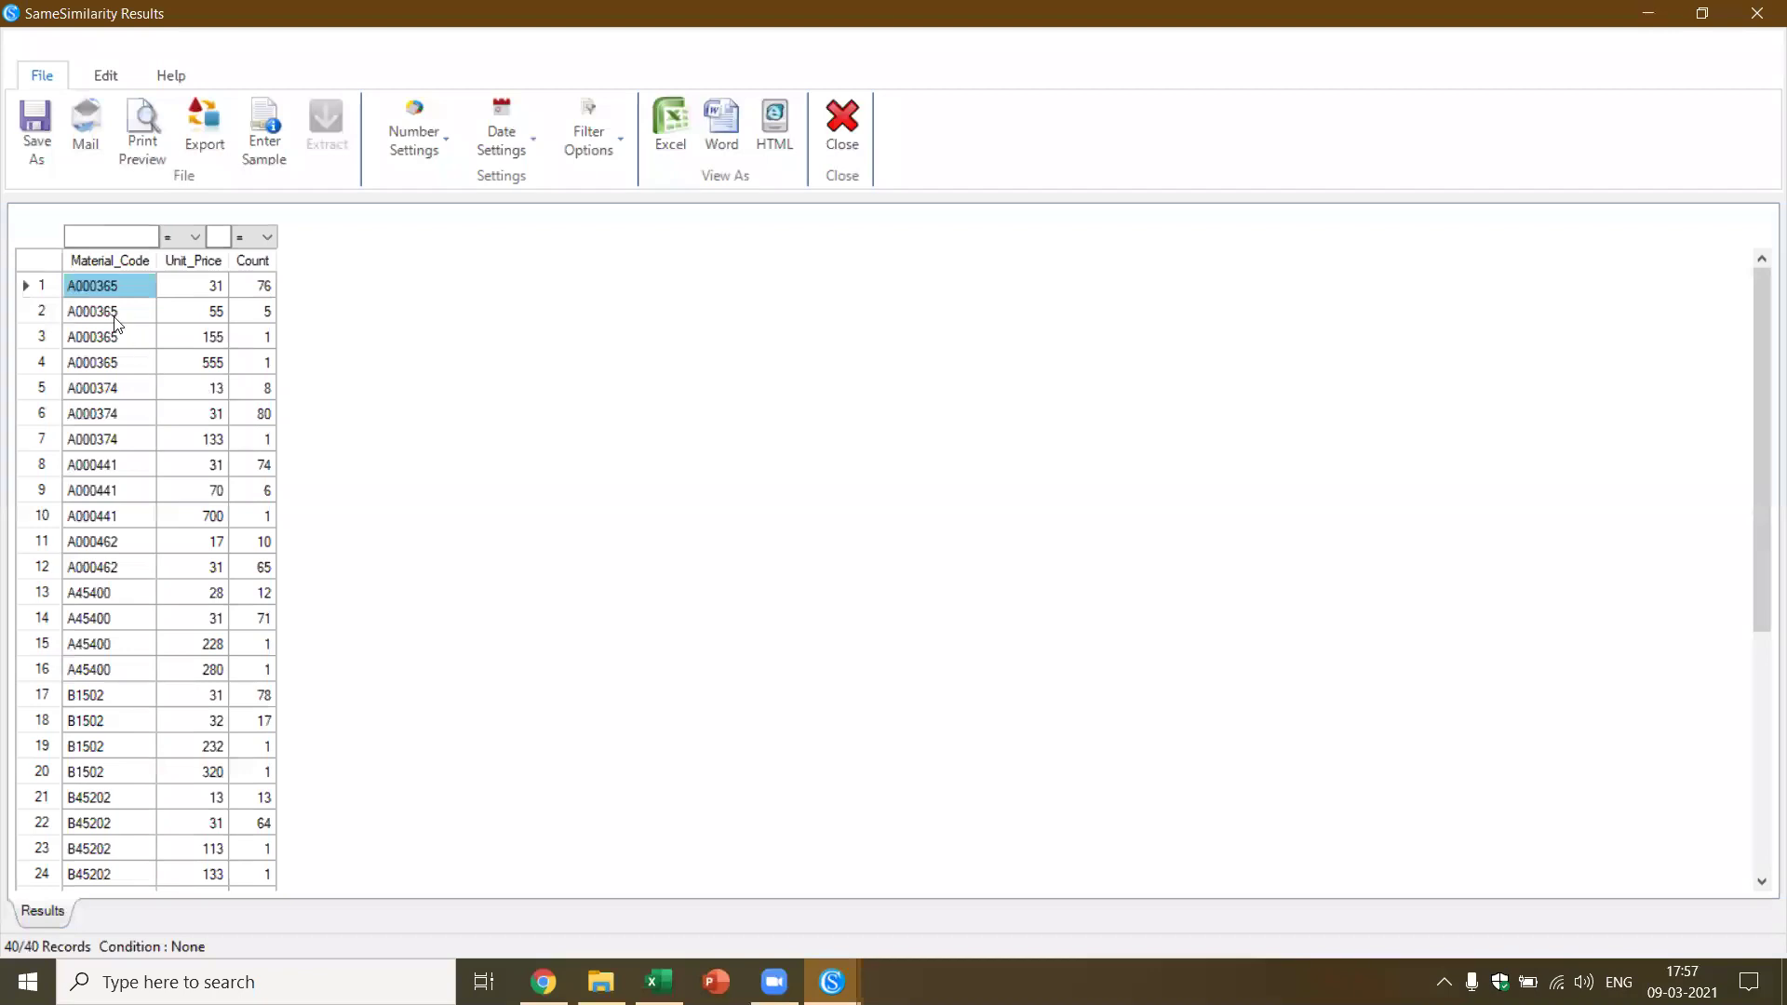
Examine the differing unit prices recorded for material A000365 in the results, and close them
left_click(116, 389)
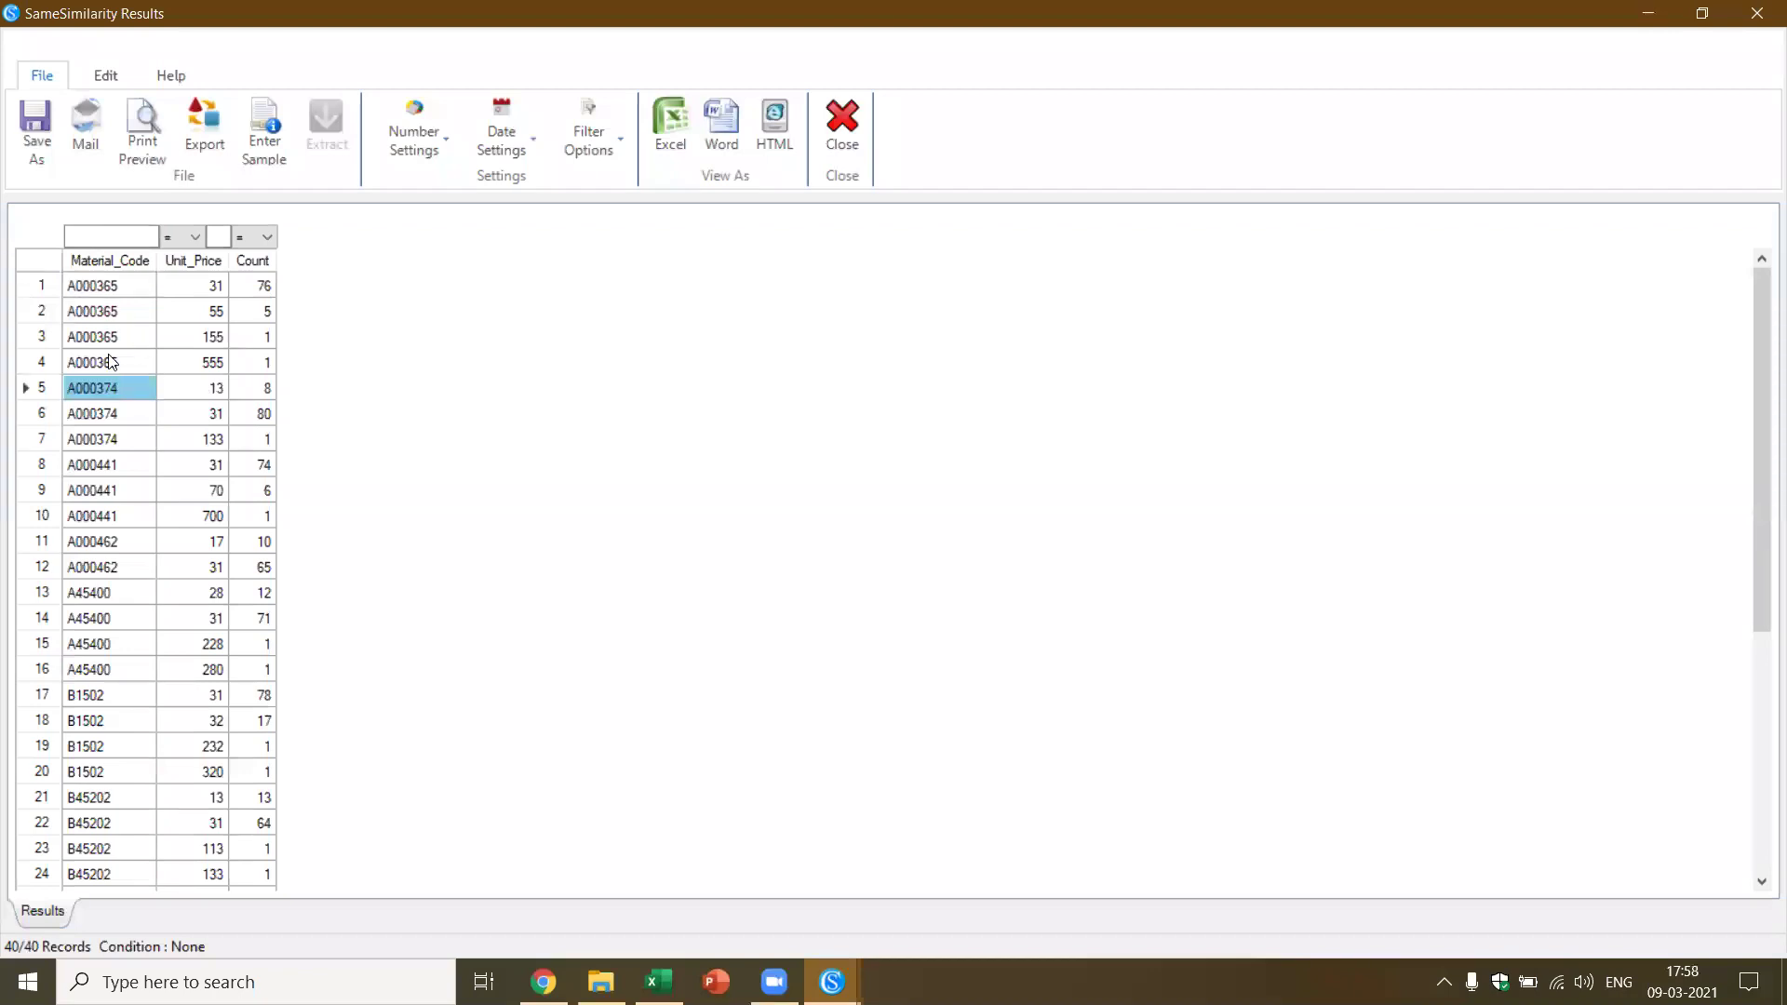
left_click(117, 287)
left_click_drag(117, 336, 119, 371)
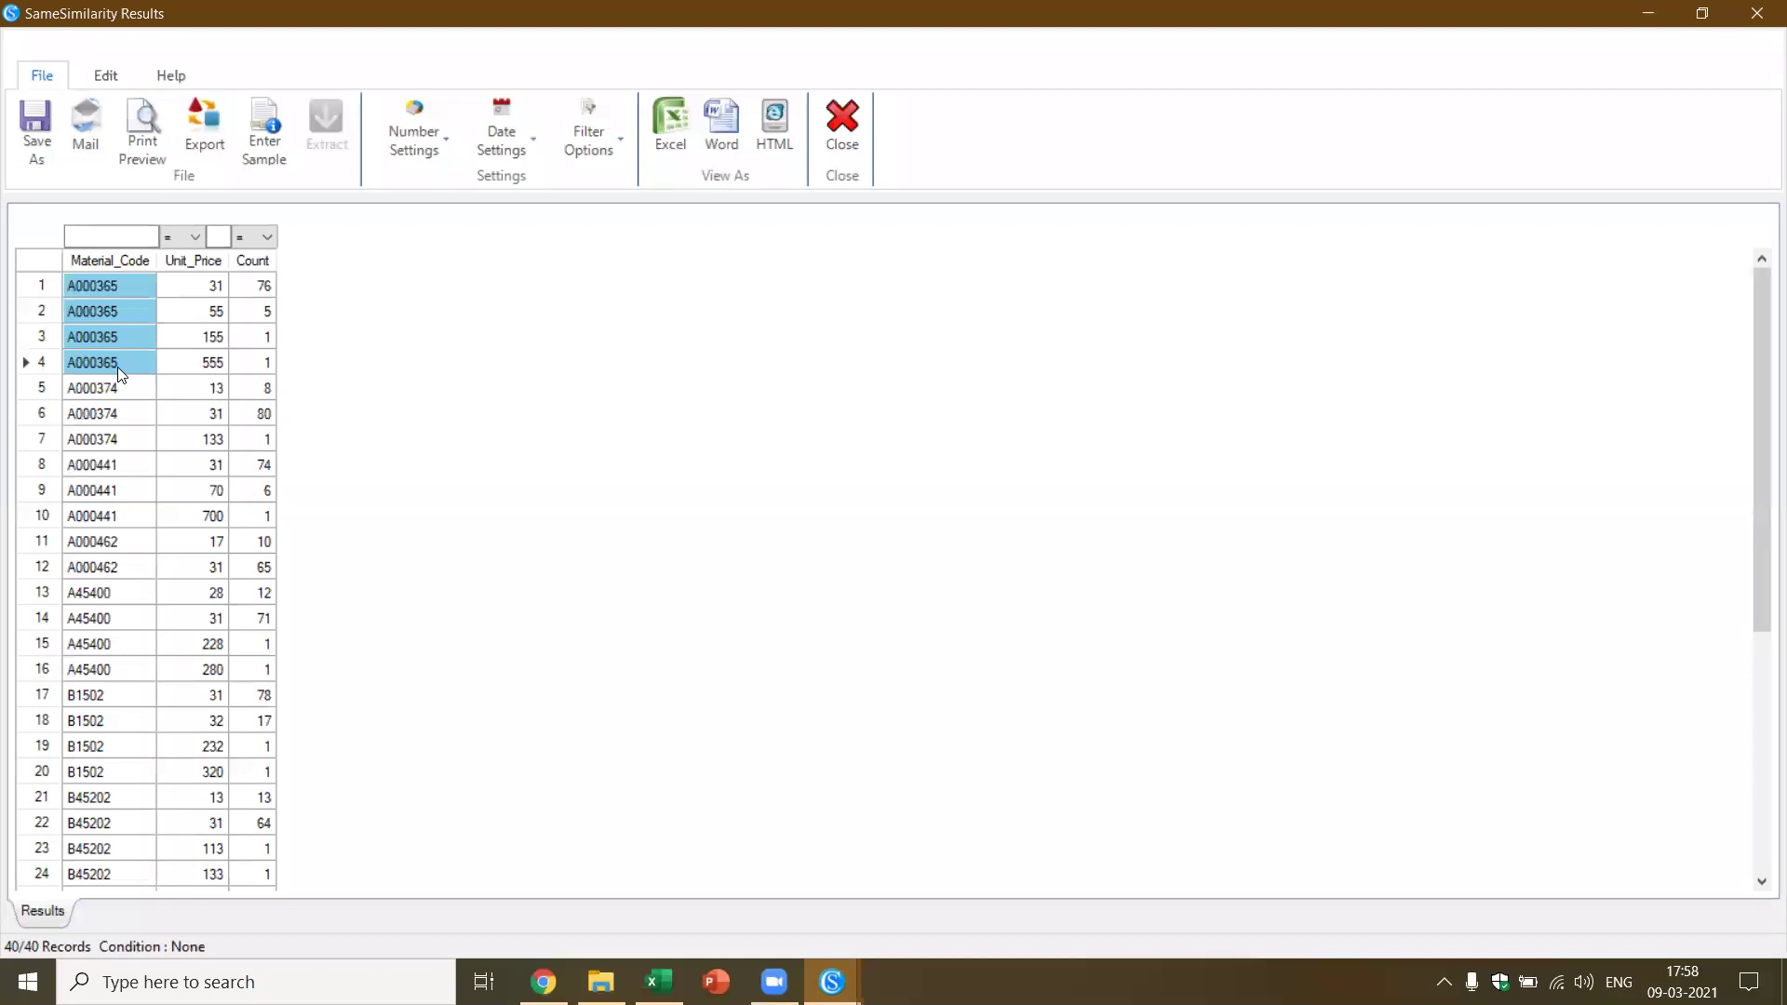
left_click(840, 123)
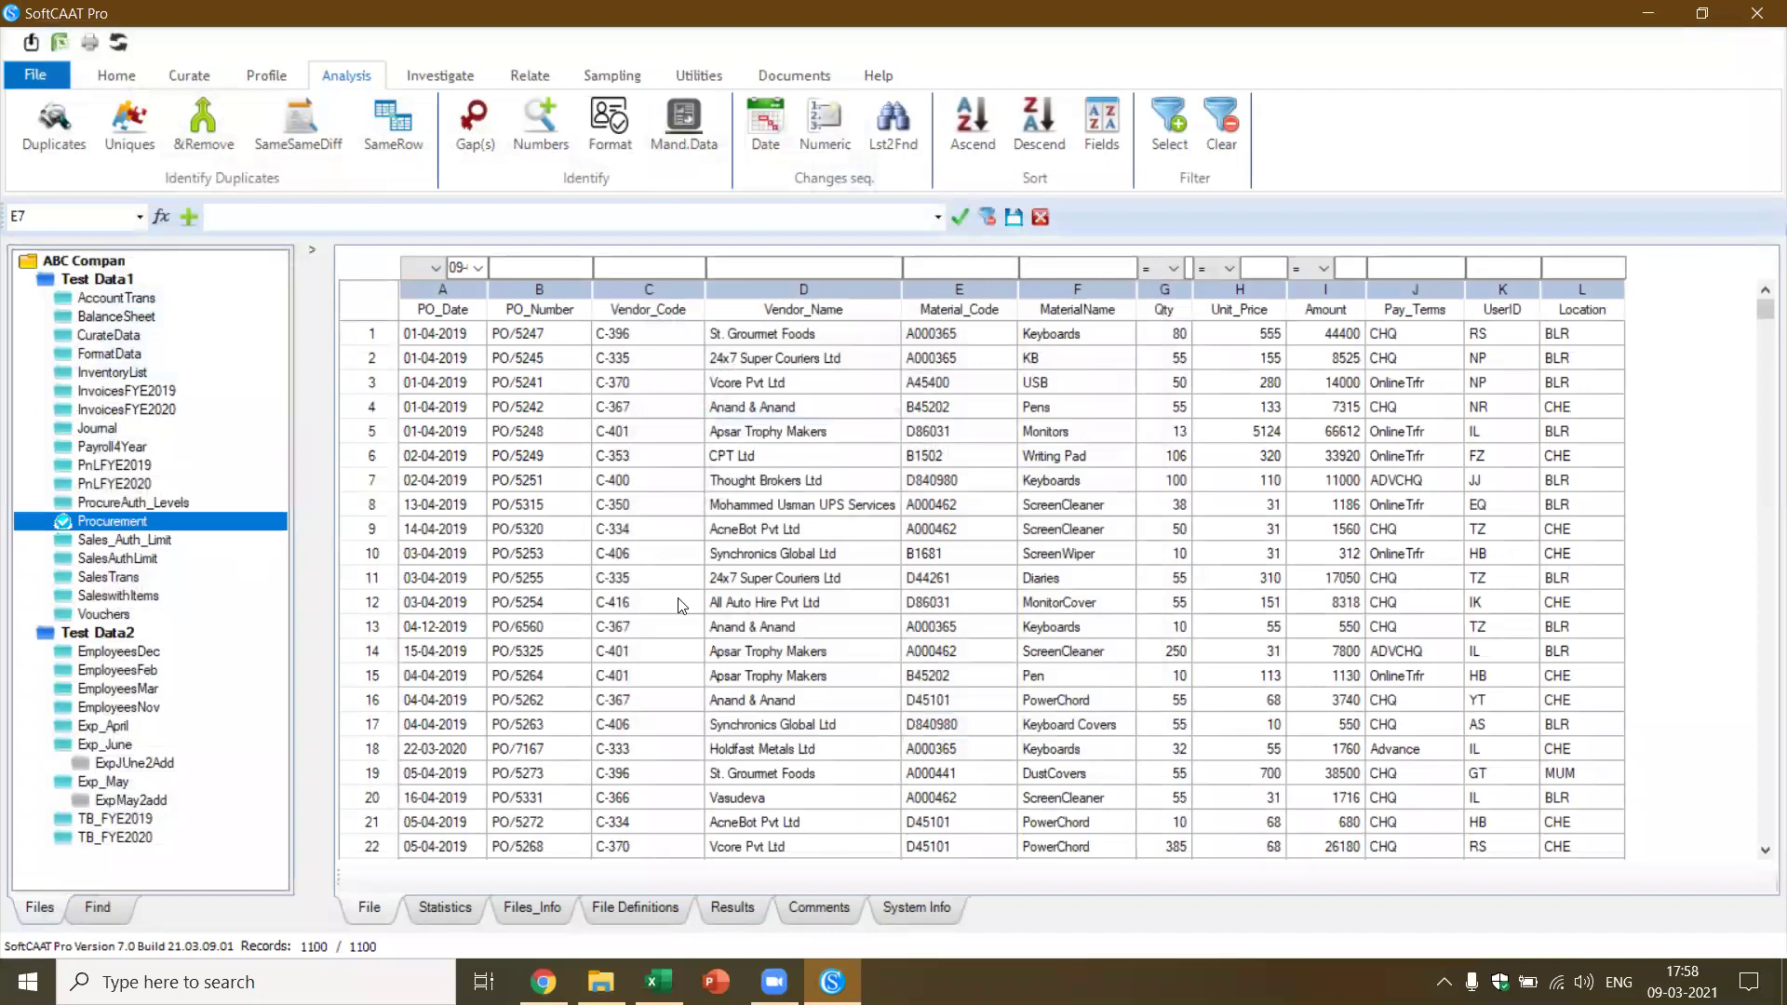
View the file-relating commands, and open the Sales_Auth_Limit and BalanceSheet files to look at their data
left_click(518, 73)
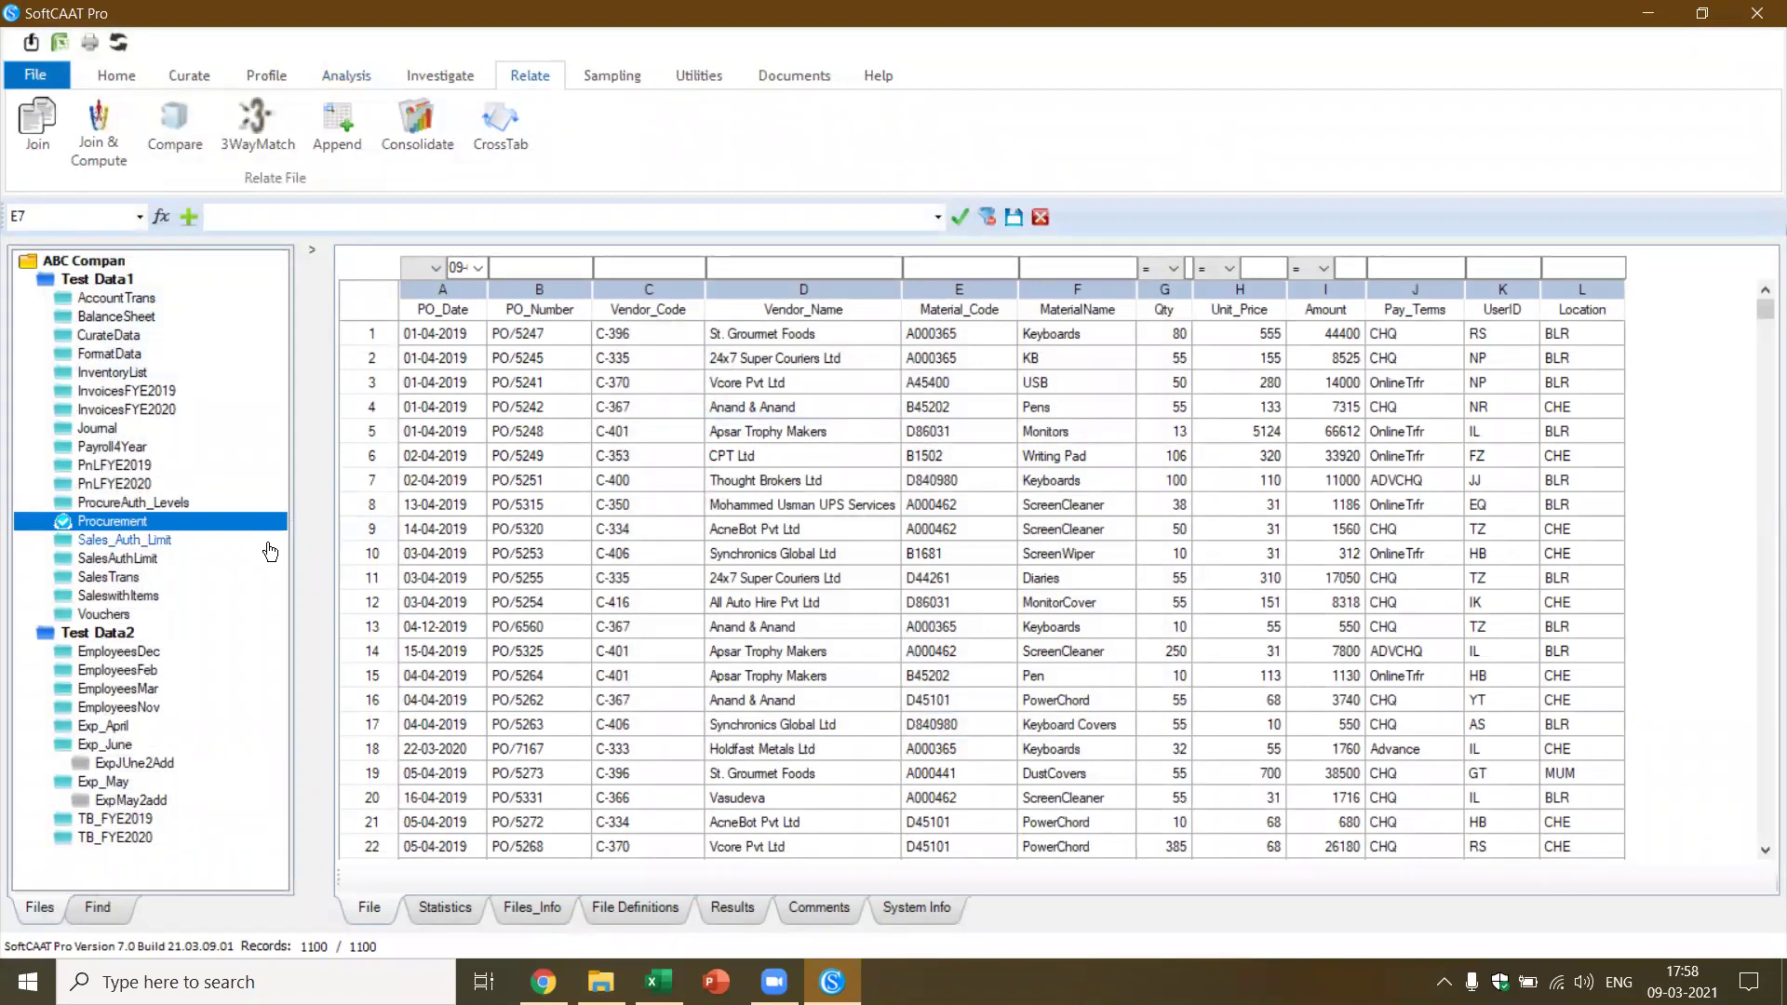
left_click(169, 543)
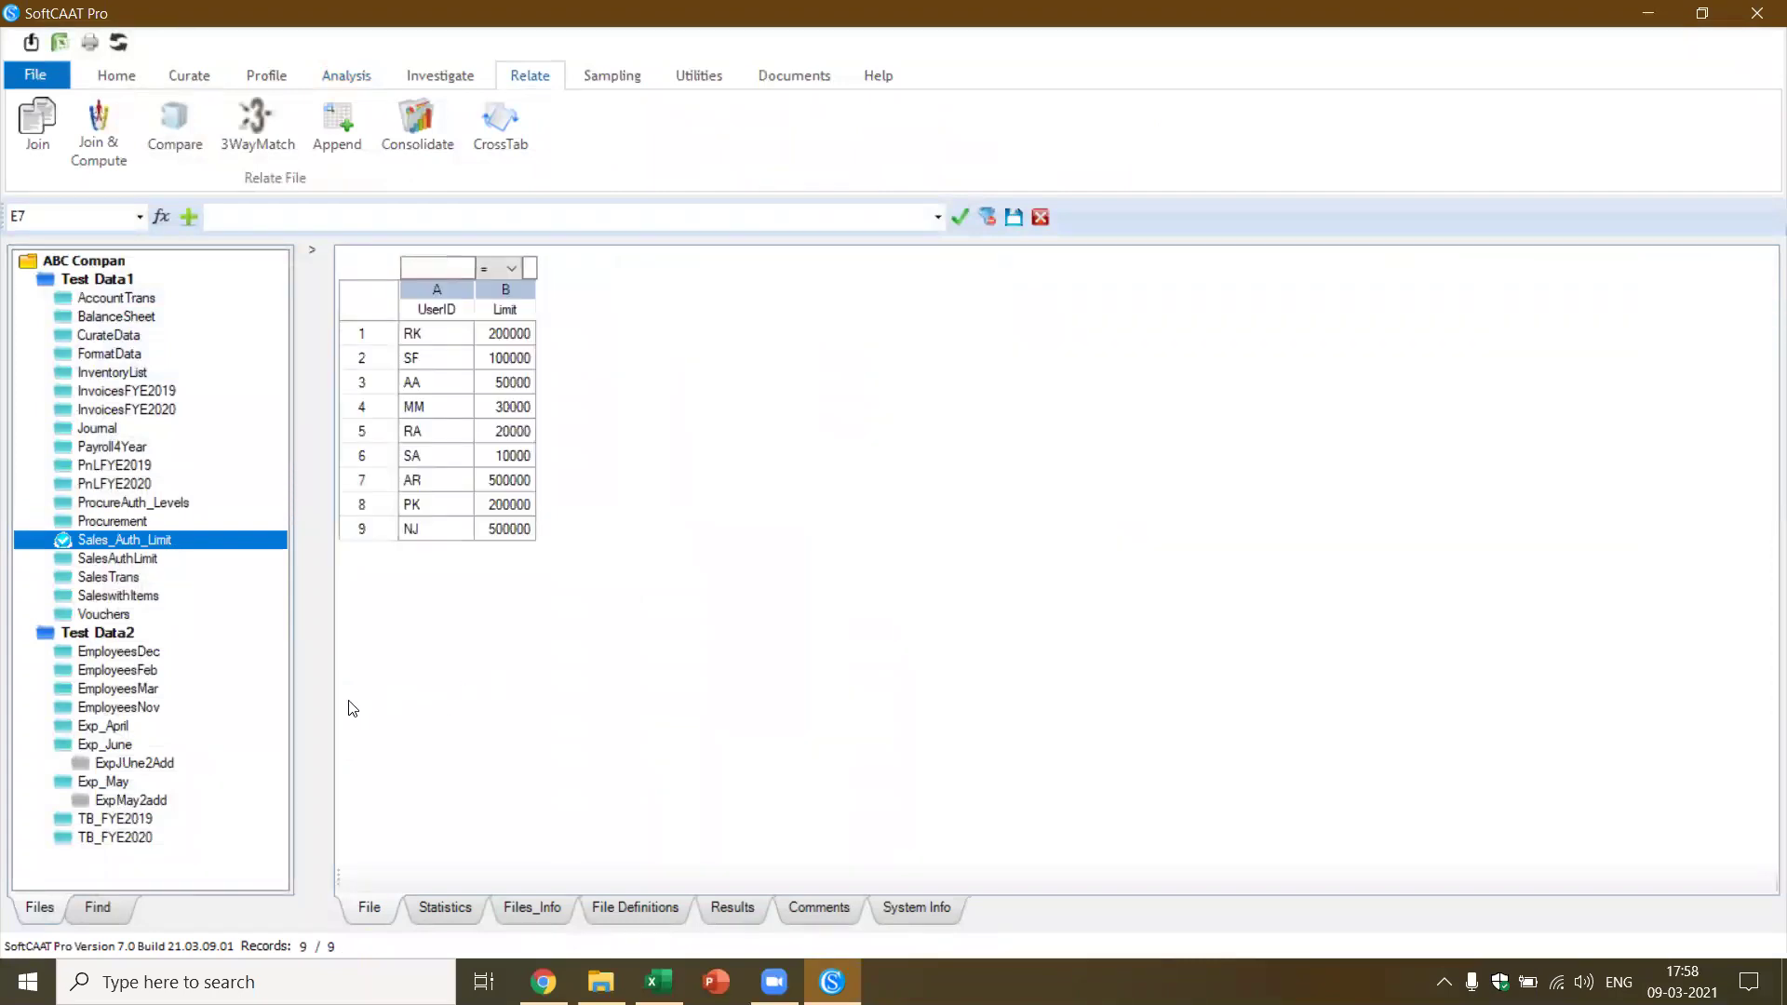
left_click(151, 321)
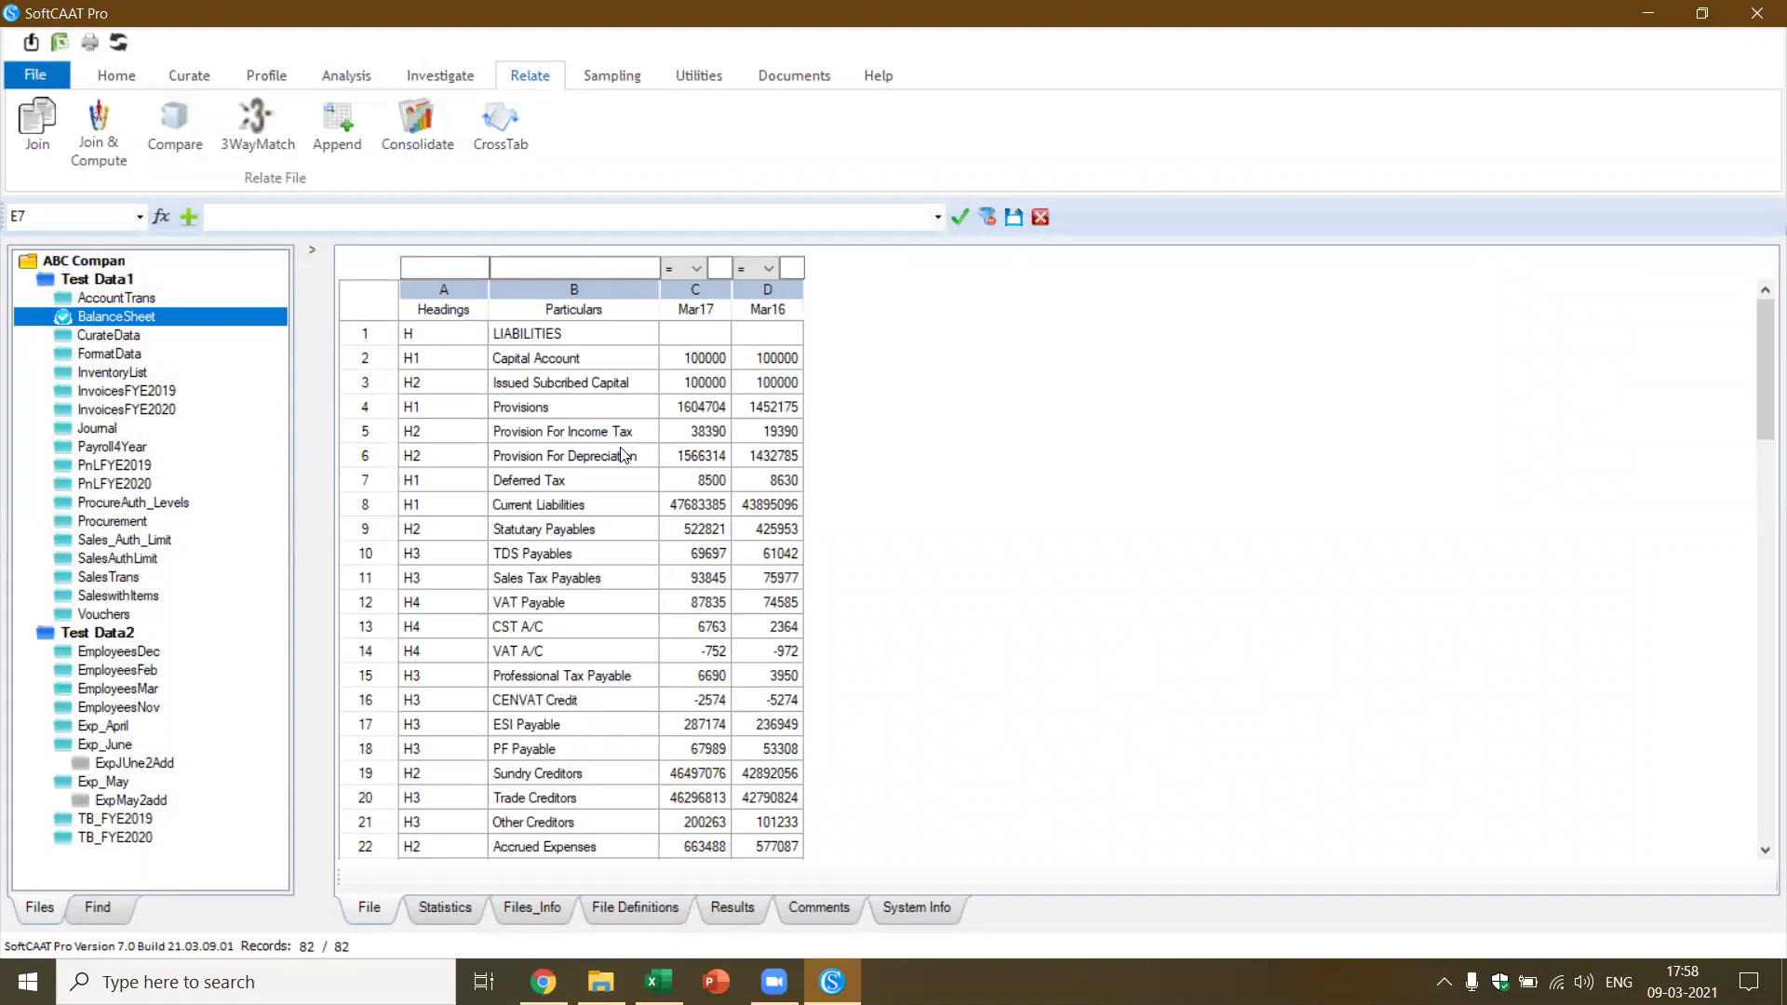
left_click(704, 434)
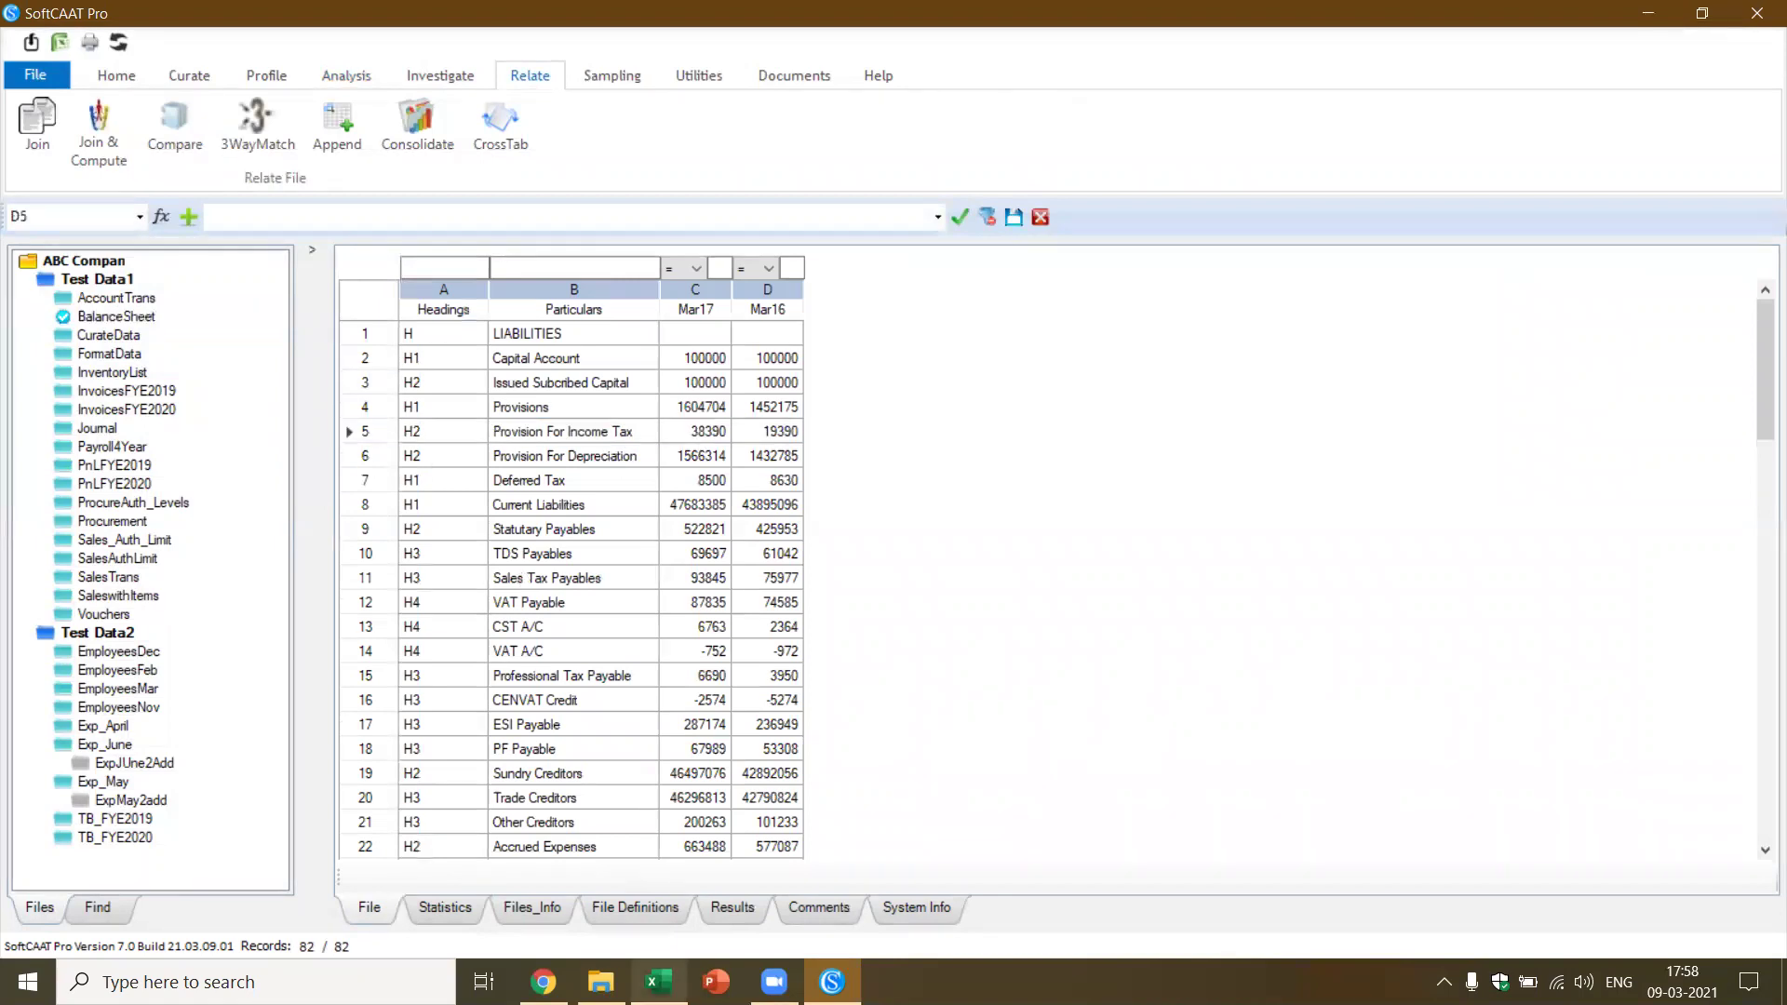
Switch to Excel, review the DayBook, Ledger_Voucher and Aging2Fields sheets of SampledataforSoftCAAT4Import.xlsx, and return to SoftCAAT Pro
left_click(658, 982)
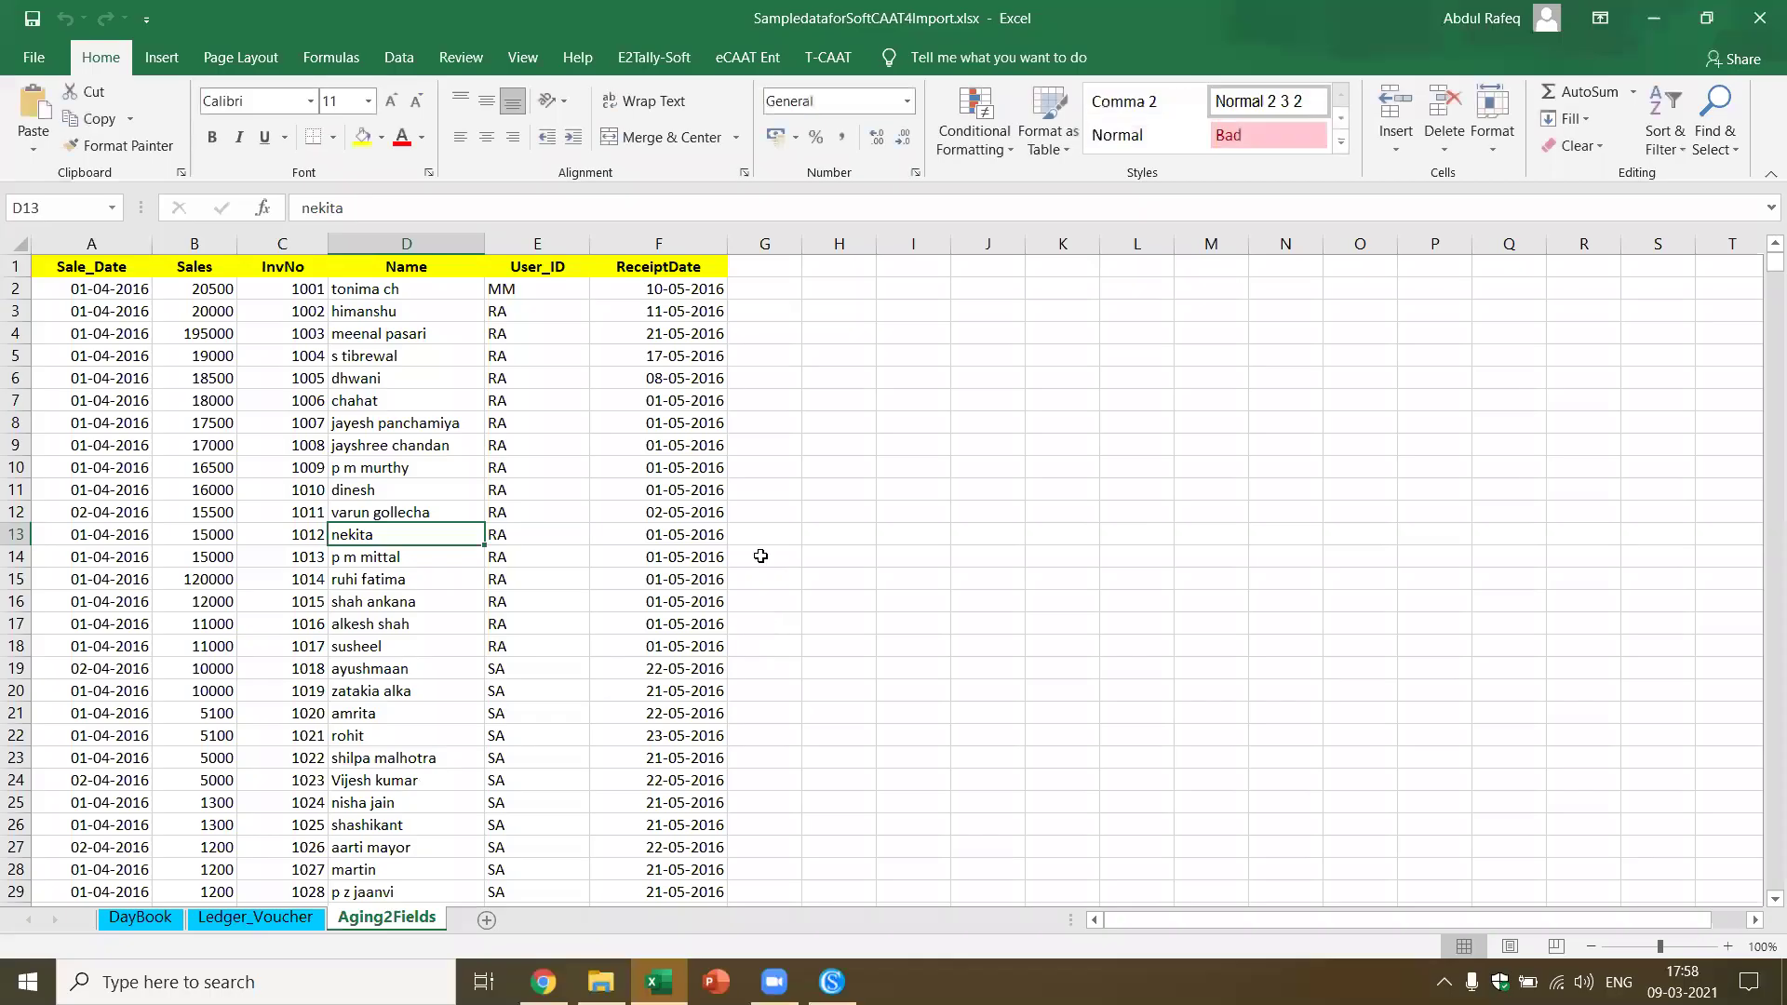
left_click(520, 487)
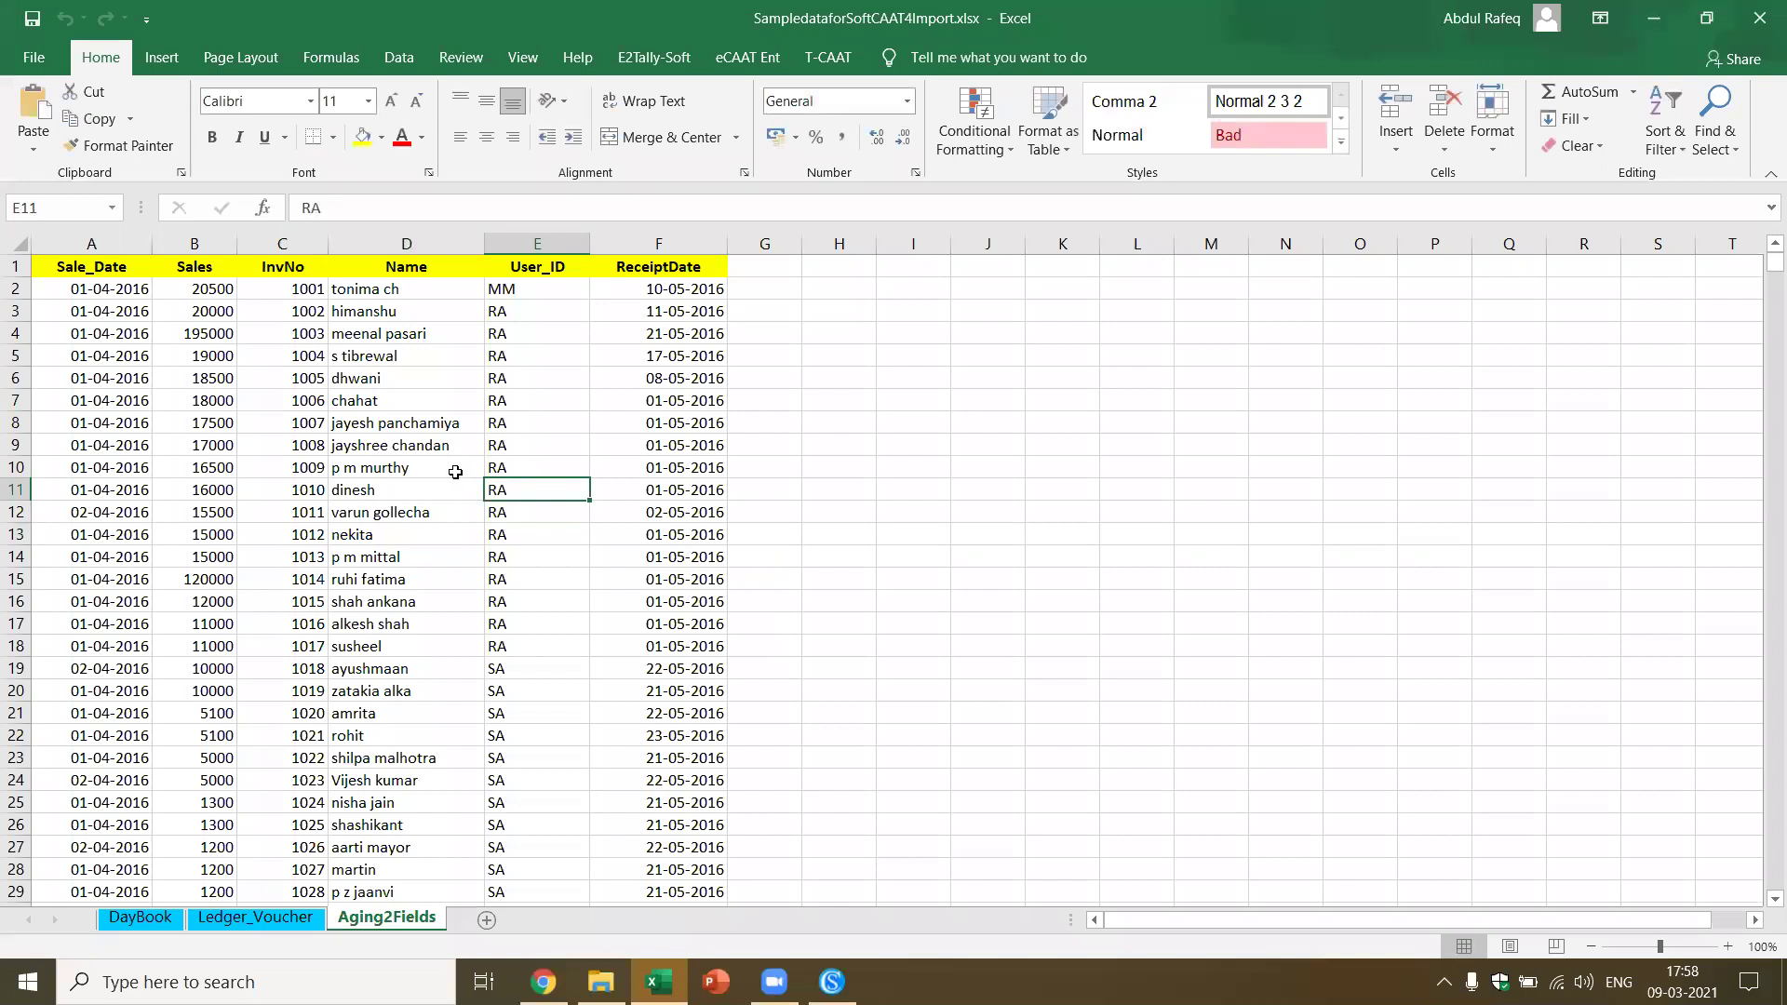
left_click(140, 917)
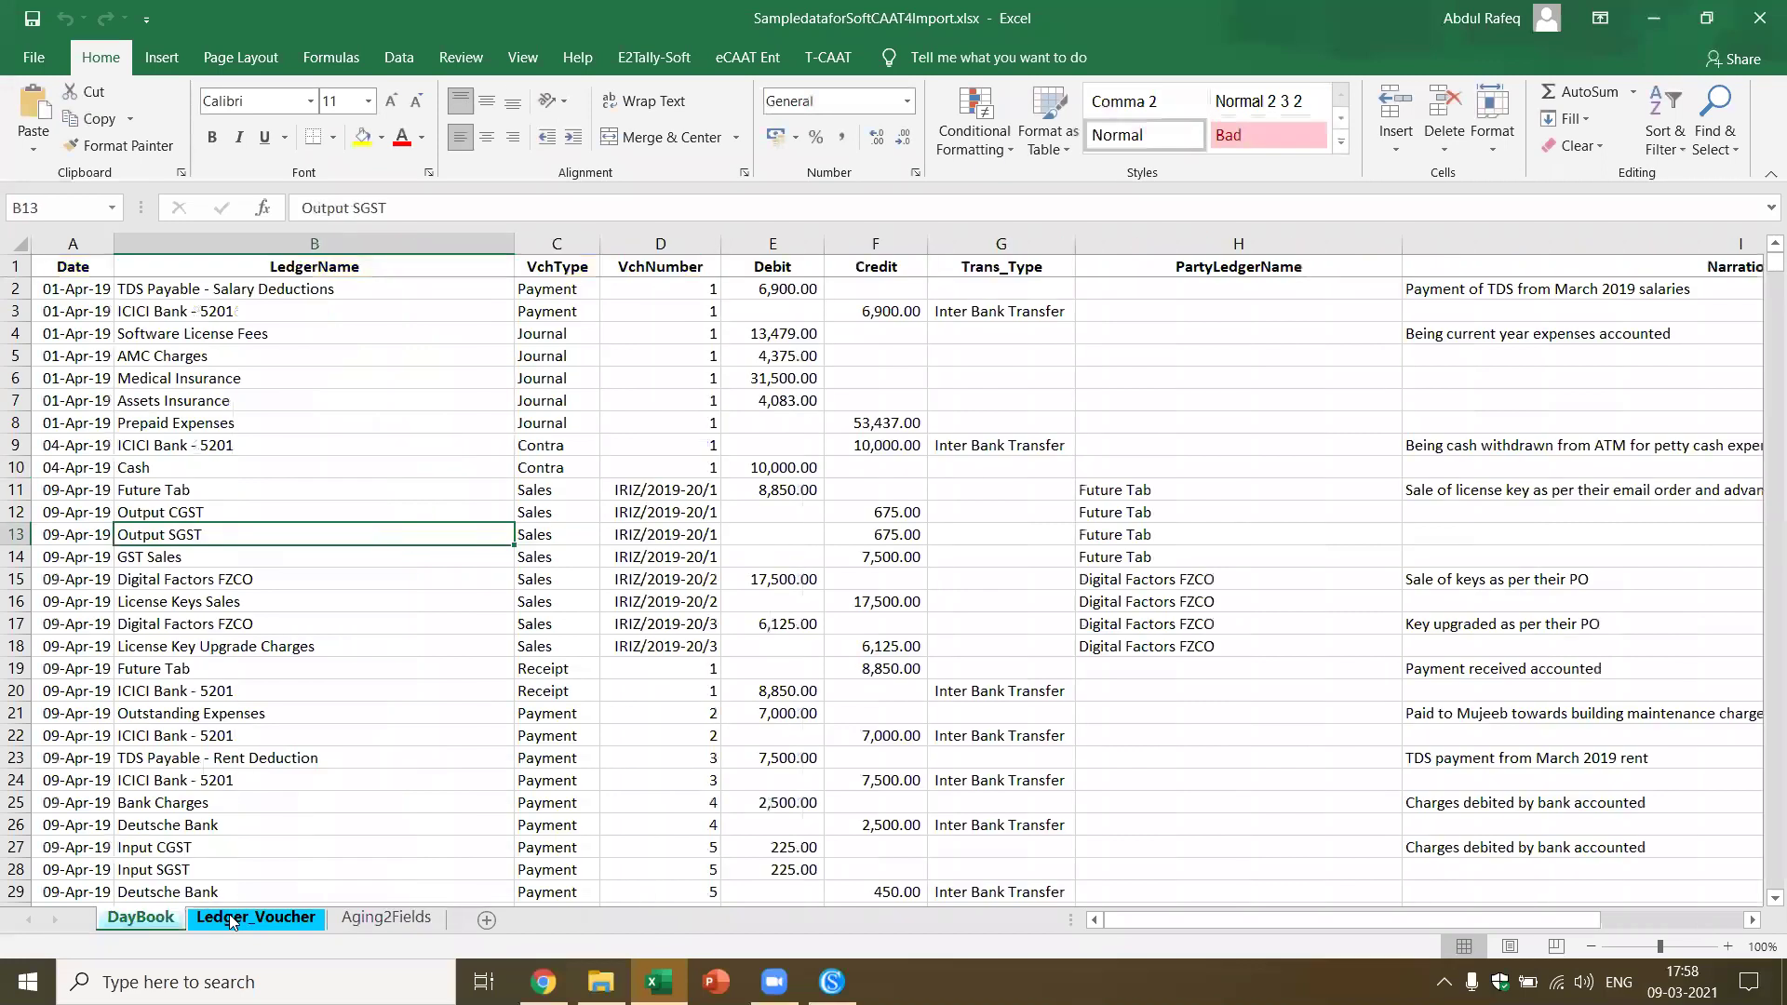
left_click(232, 919)
left_click(389, 920)
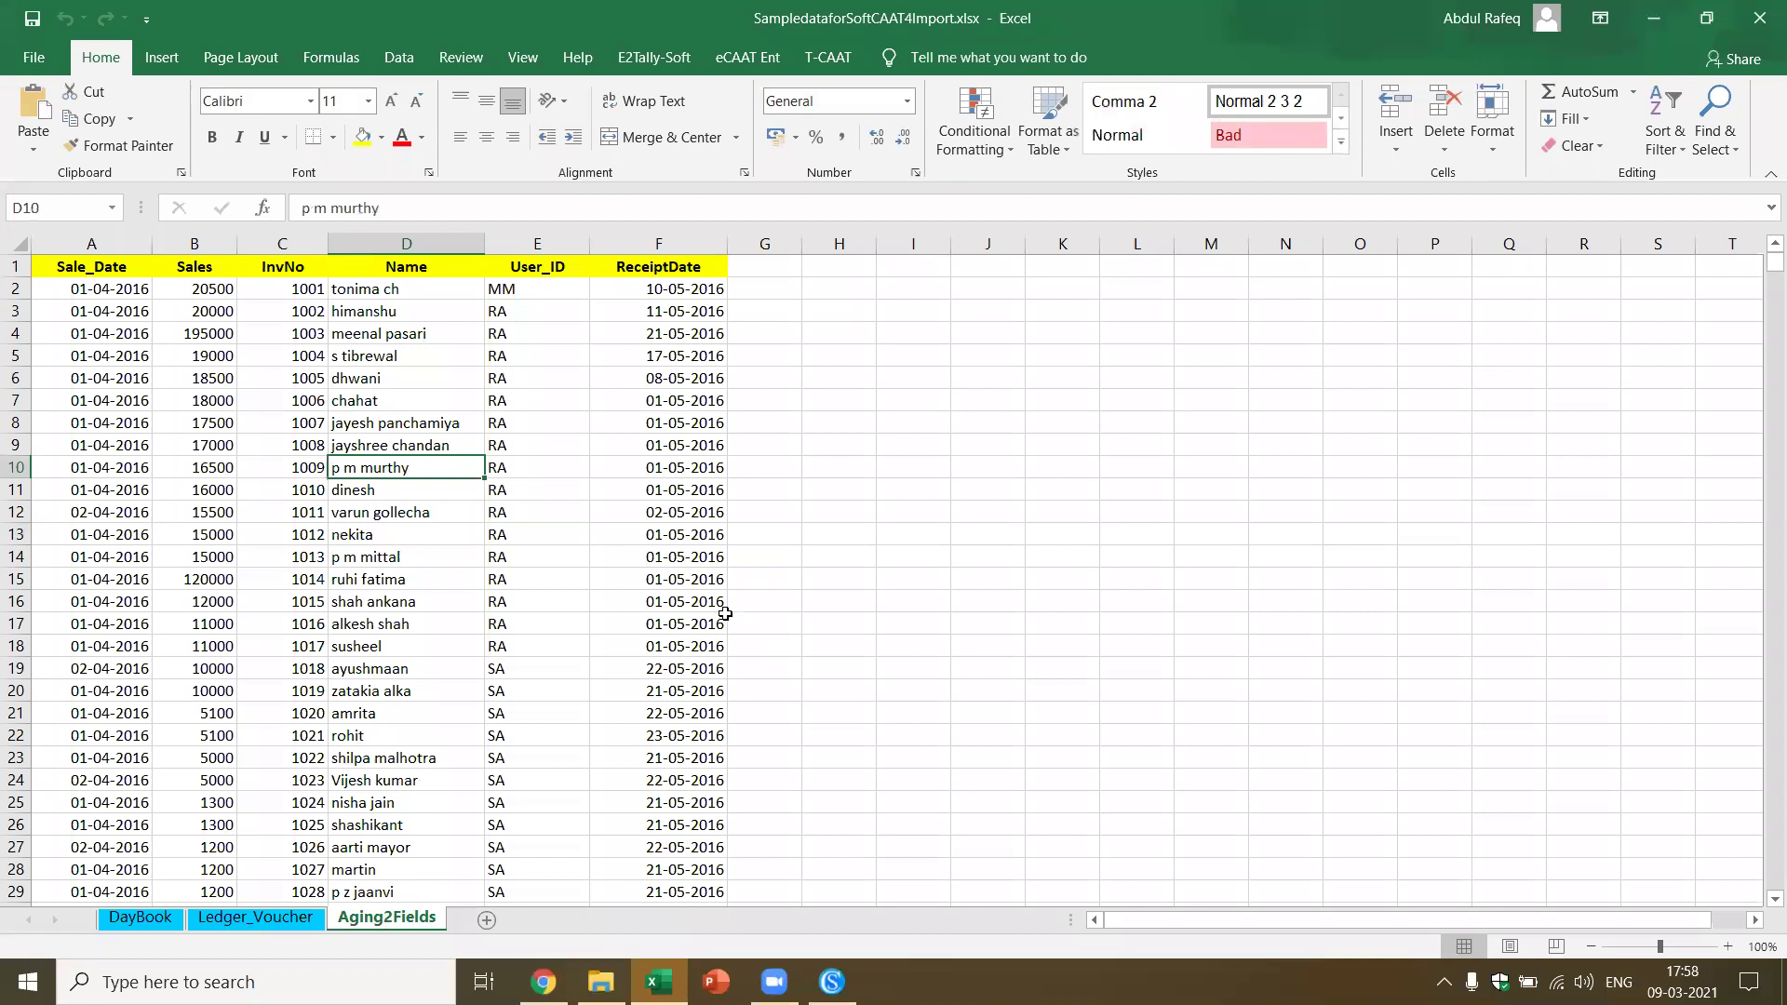
left_click(126, 917)
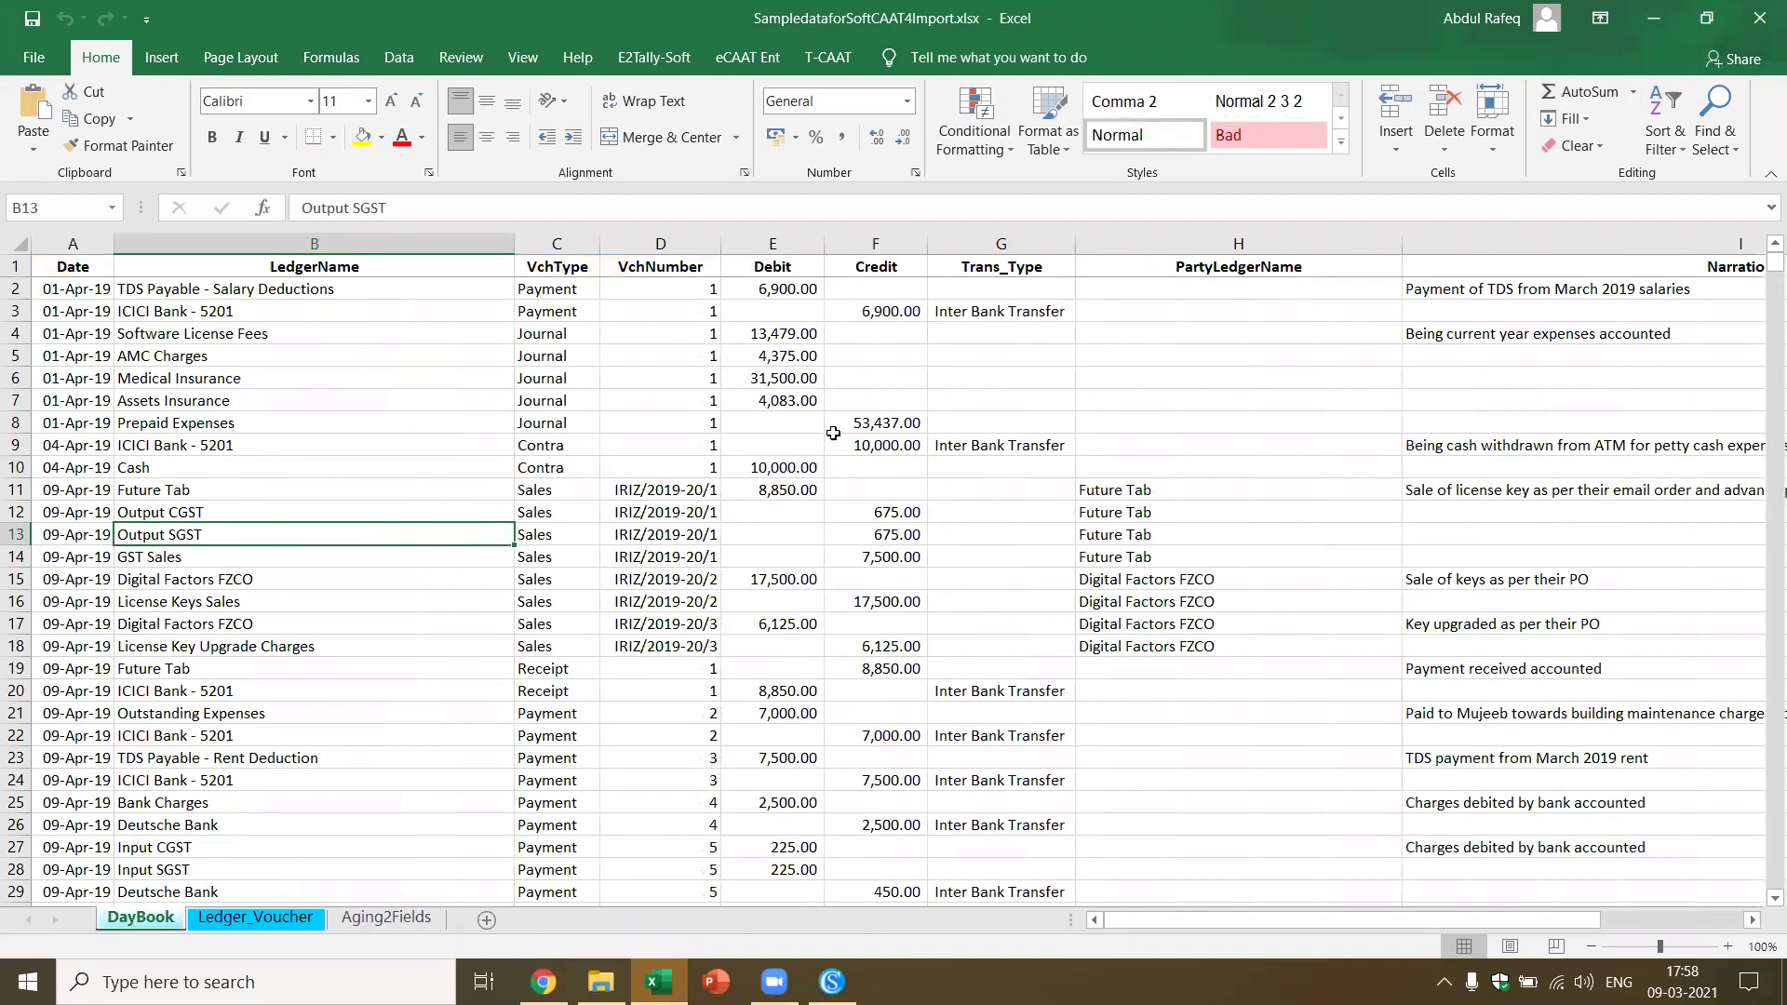
key("alt+Tab")
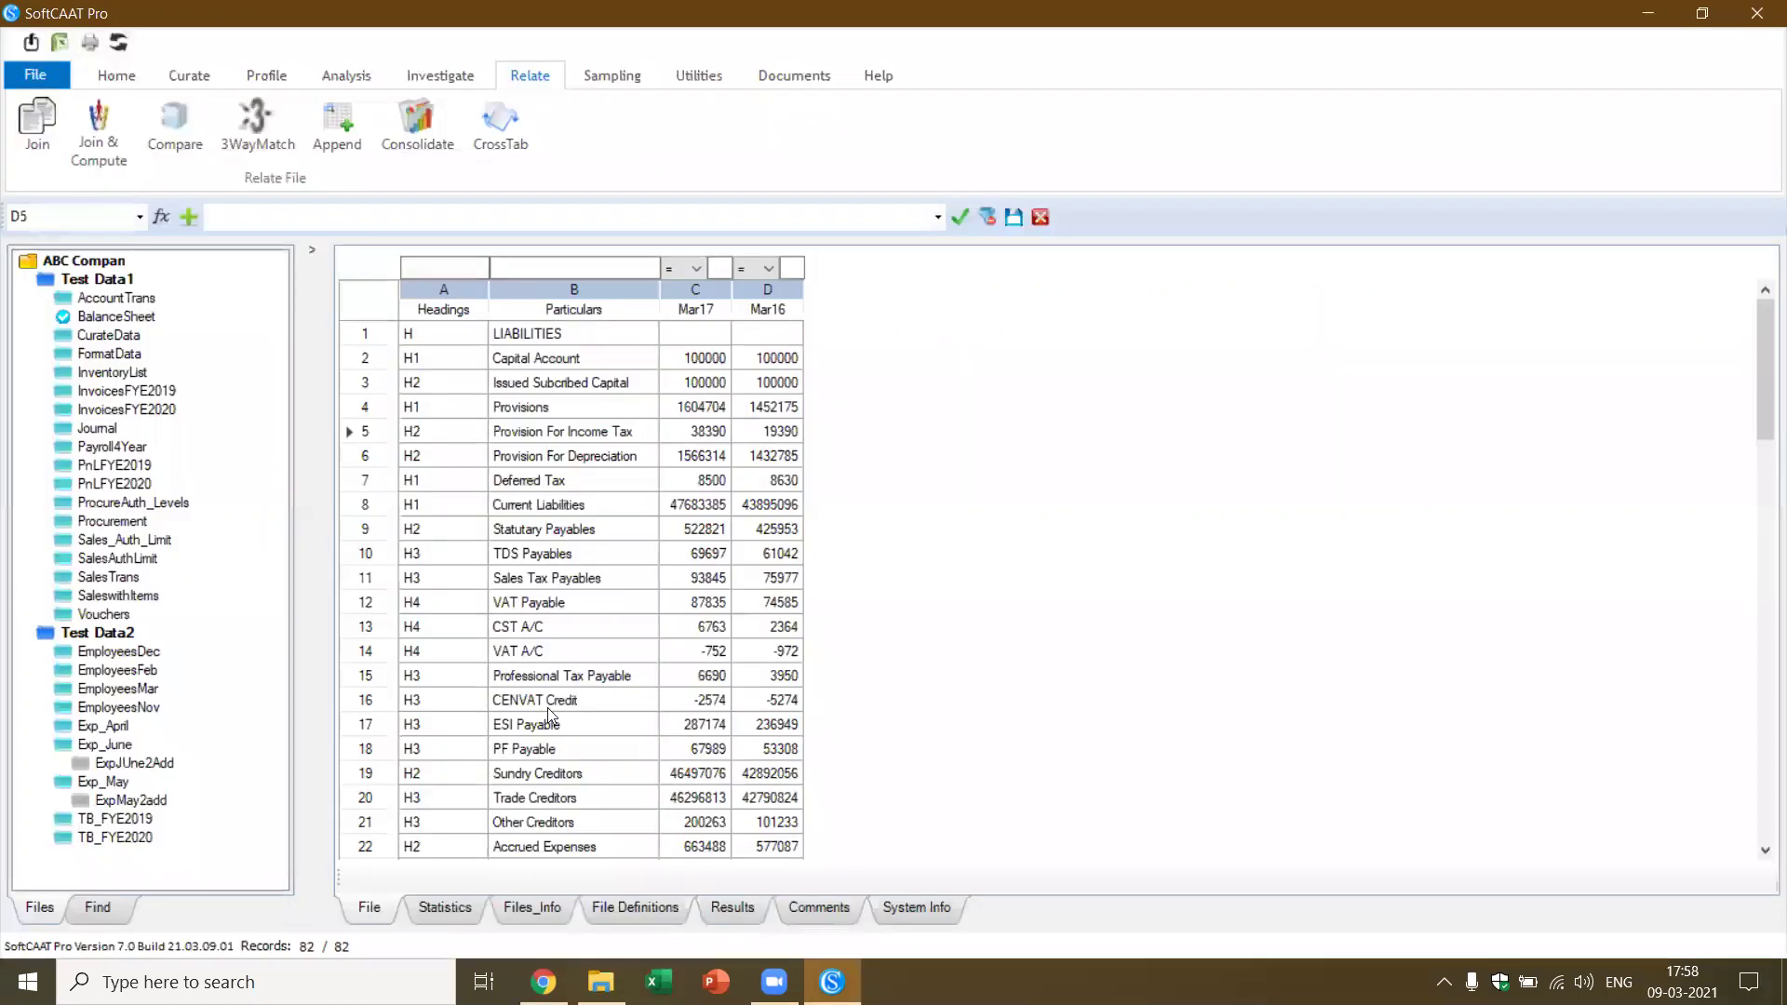
left_click(758, 479)
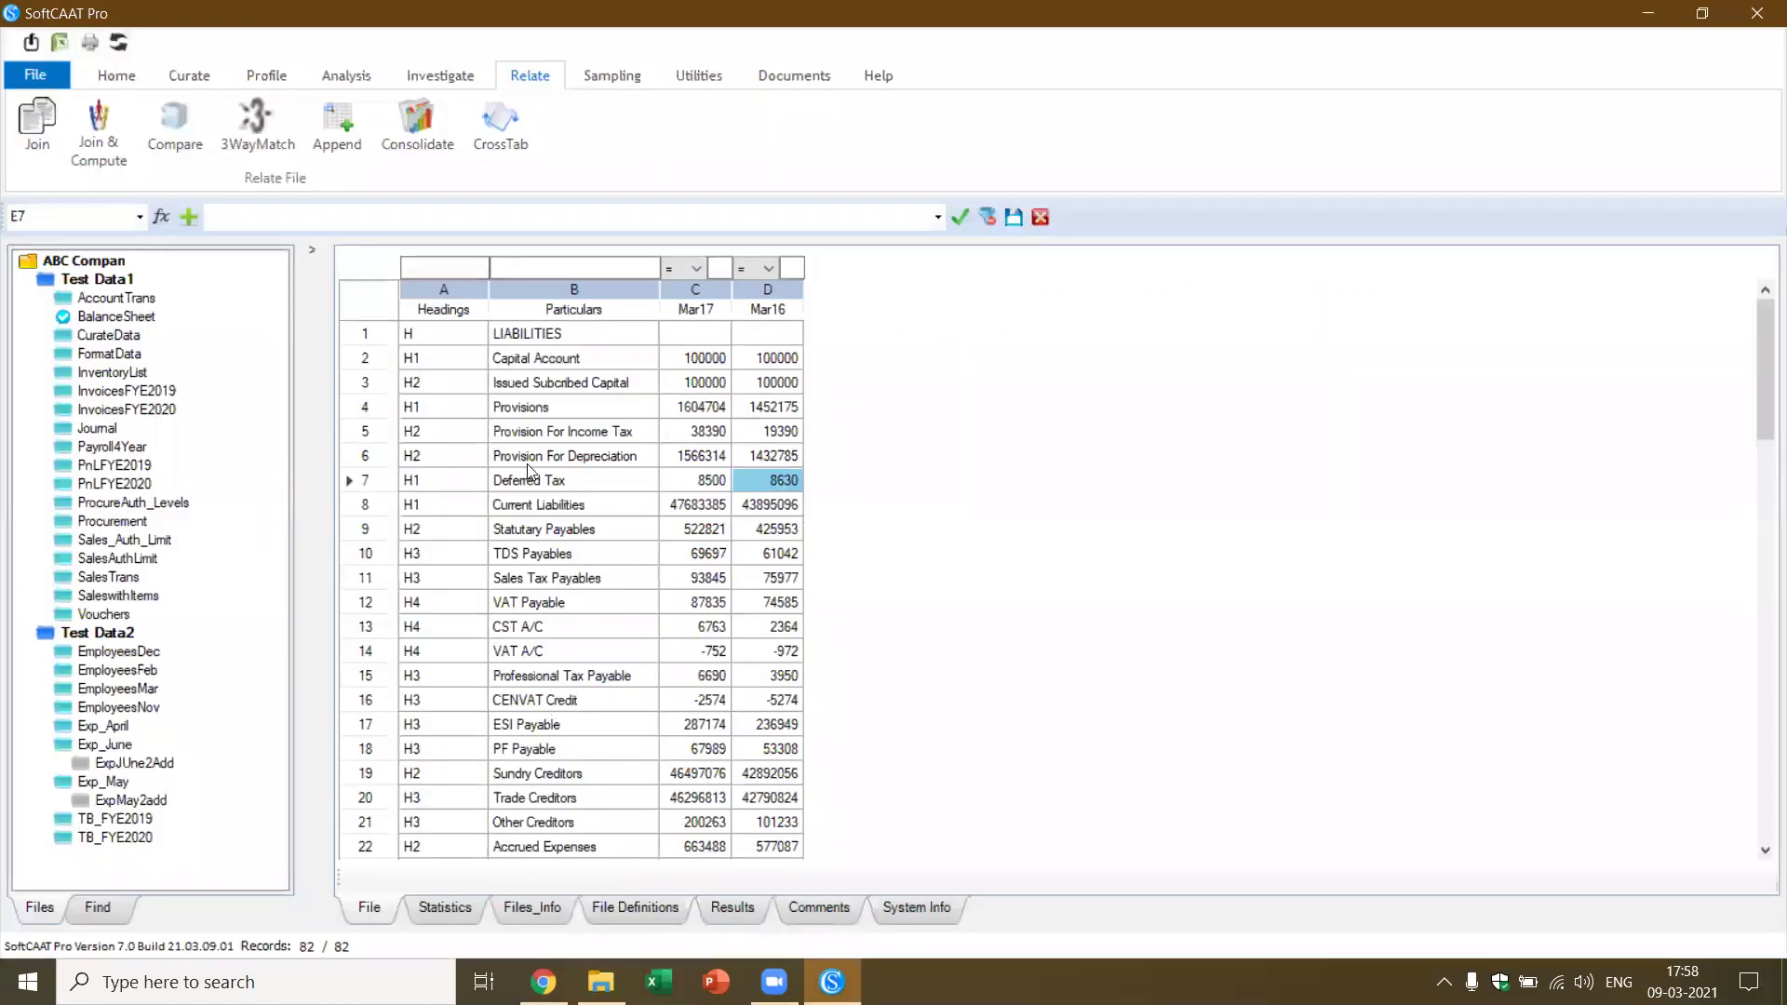
Create a new auditee named WebinarDemo, leaving its other details blank
left_click(117, 79)
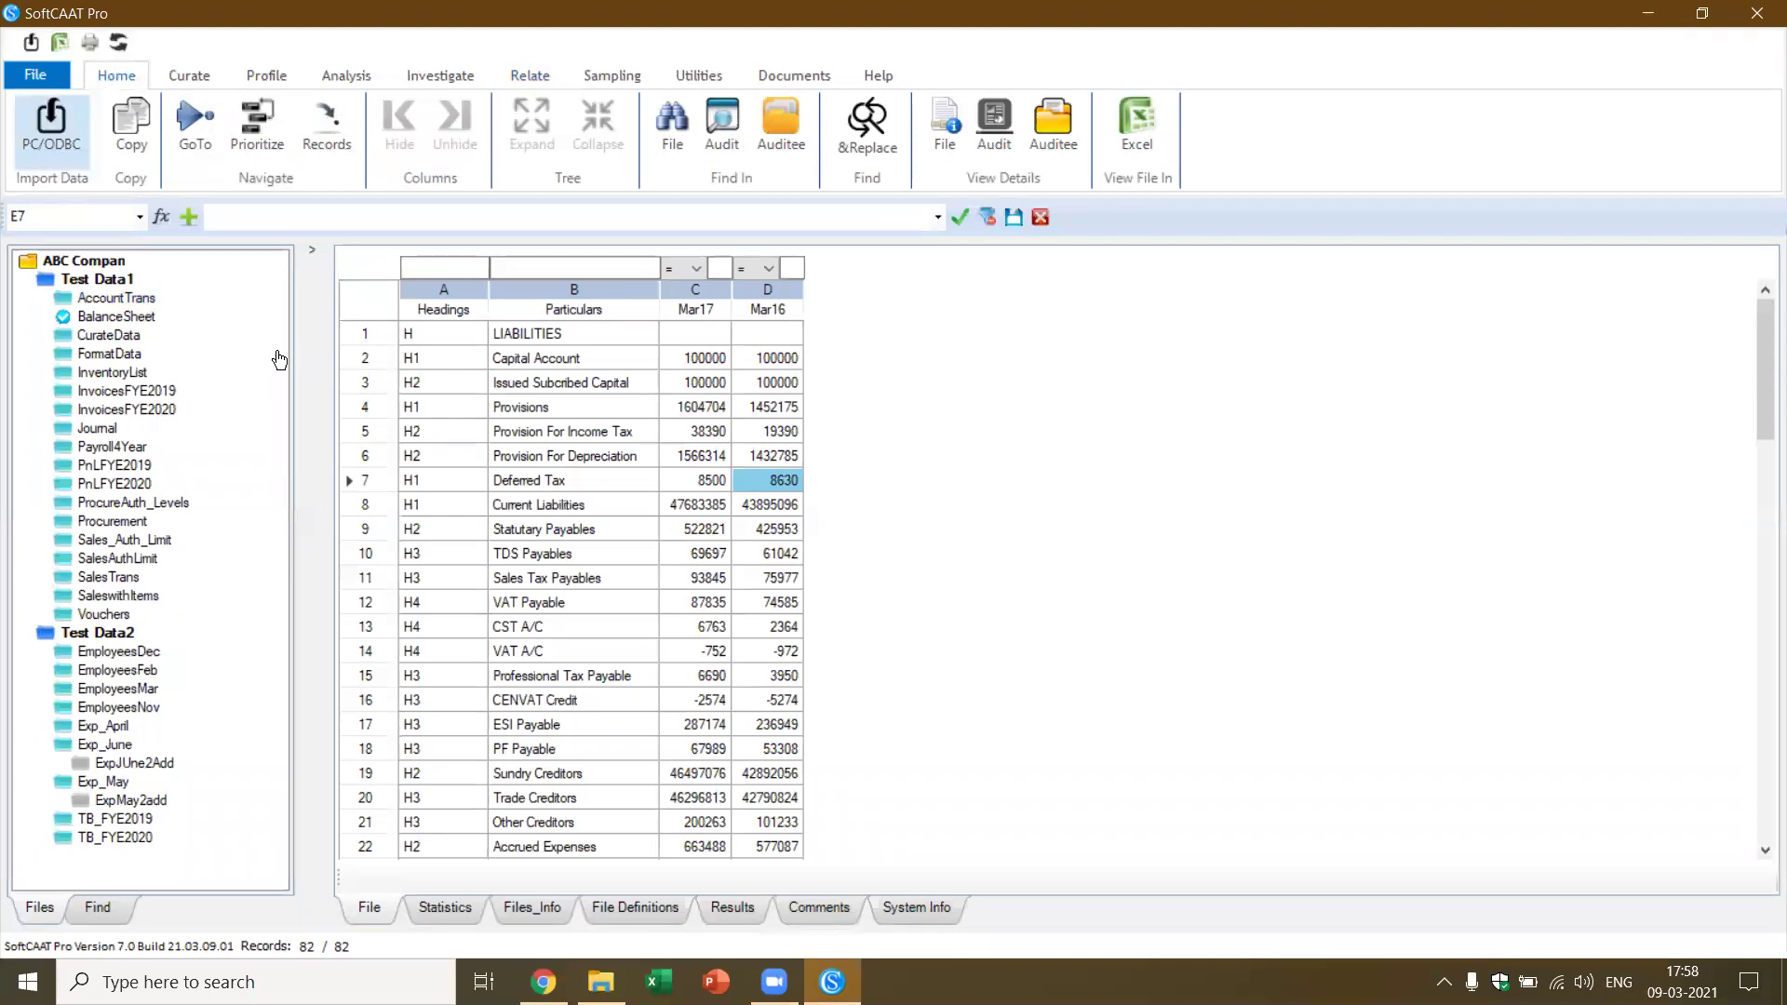
left_click(37, 77)
left_click(58, 160)
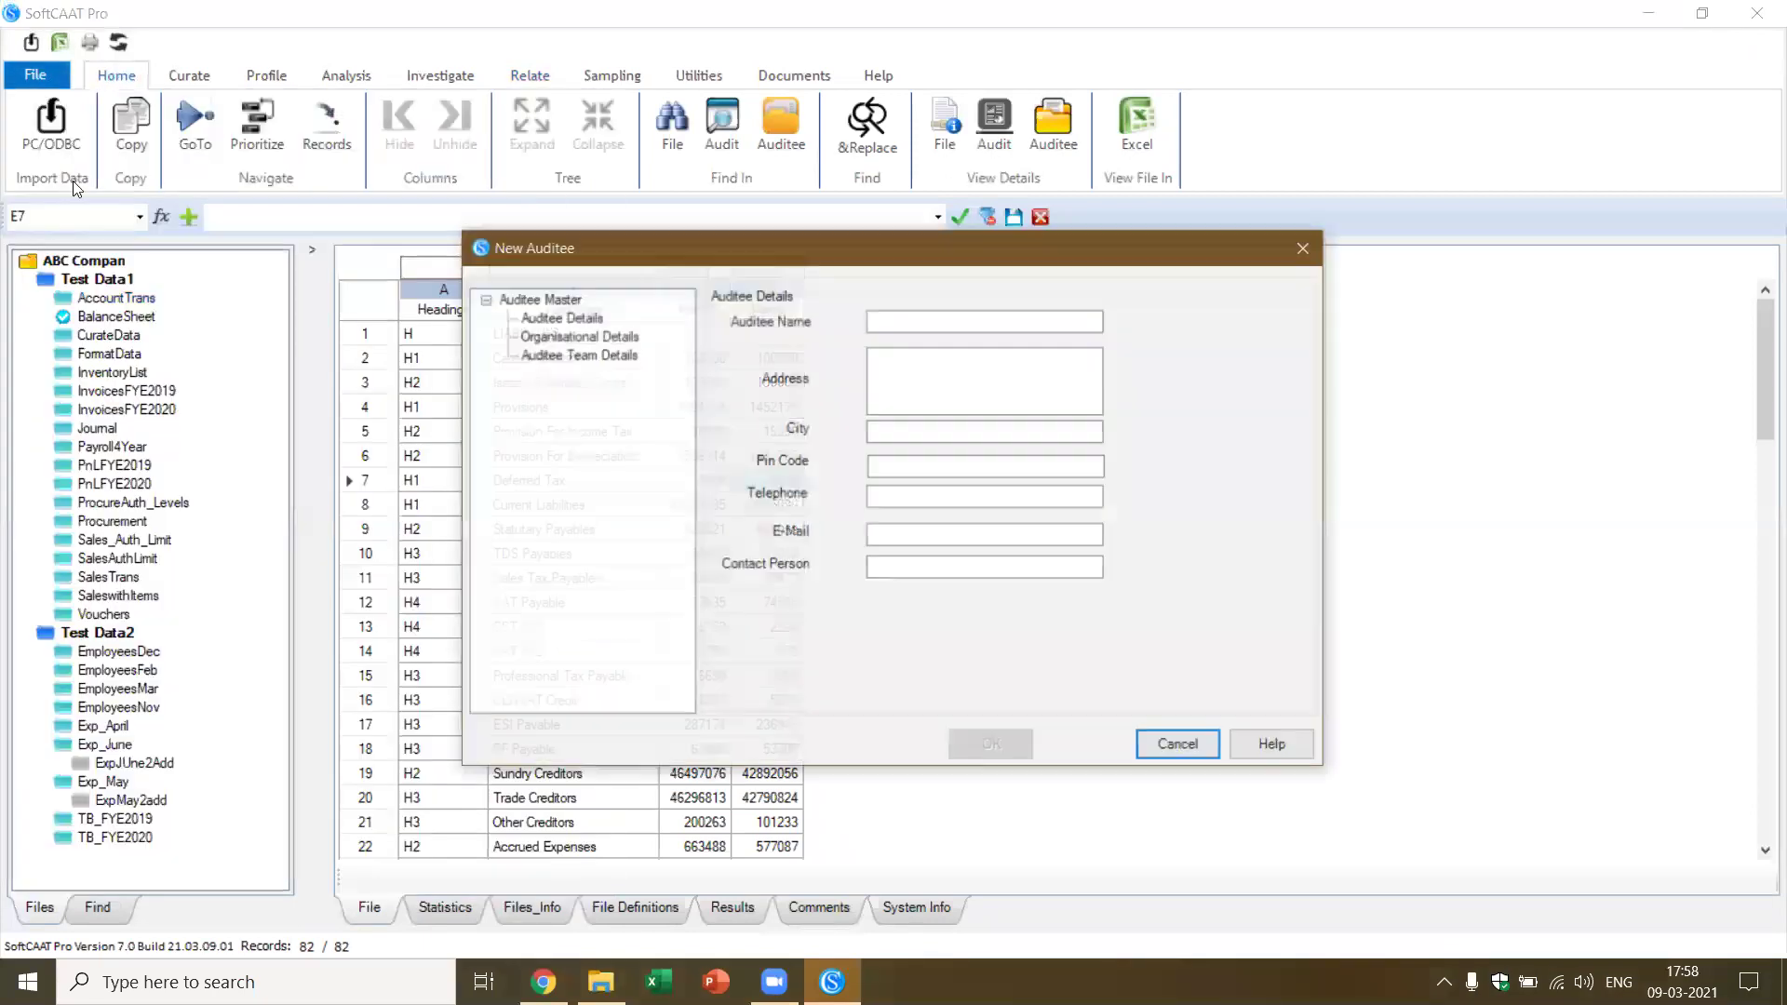
left_click(908, 321)
type("Webinar")
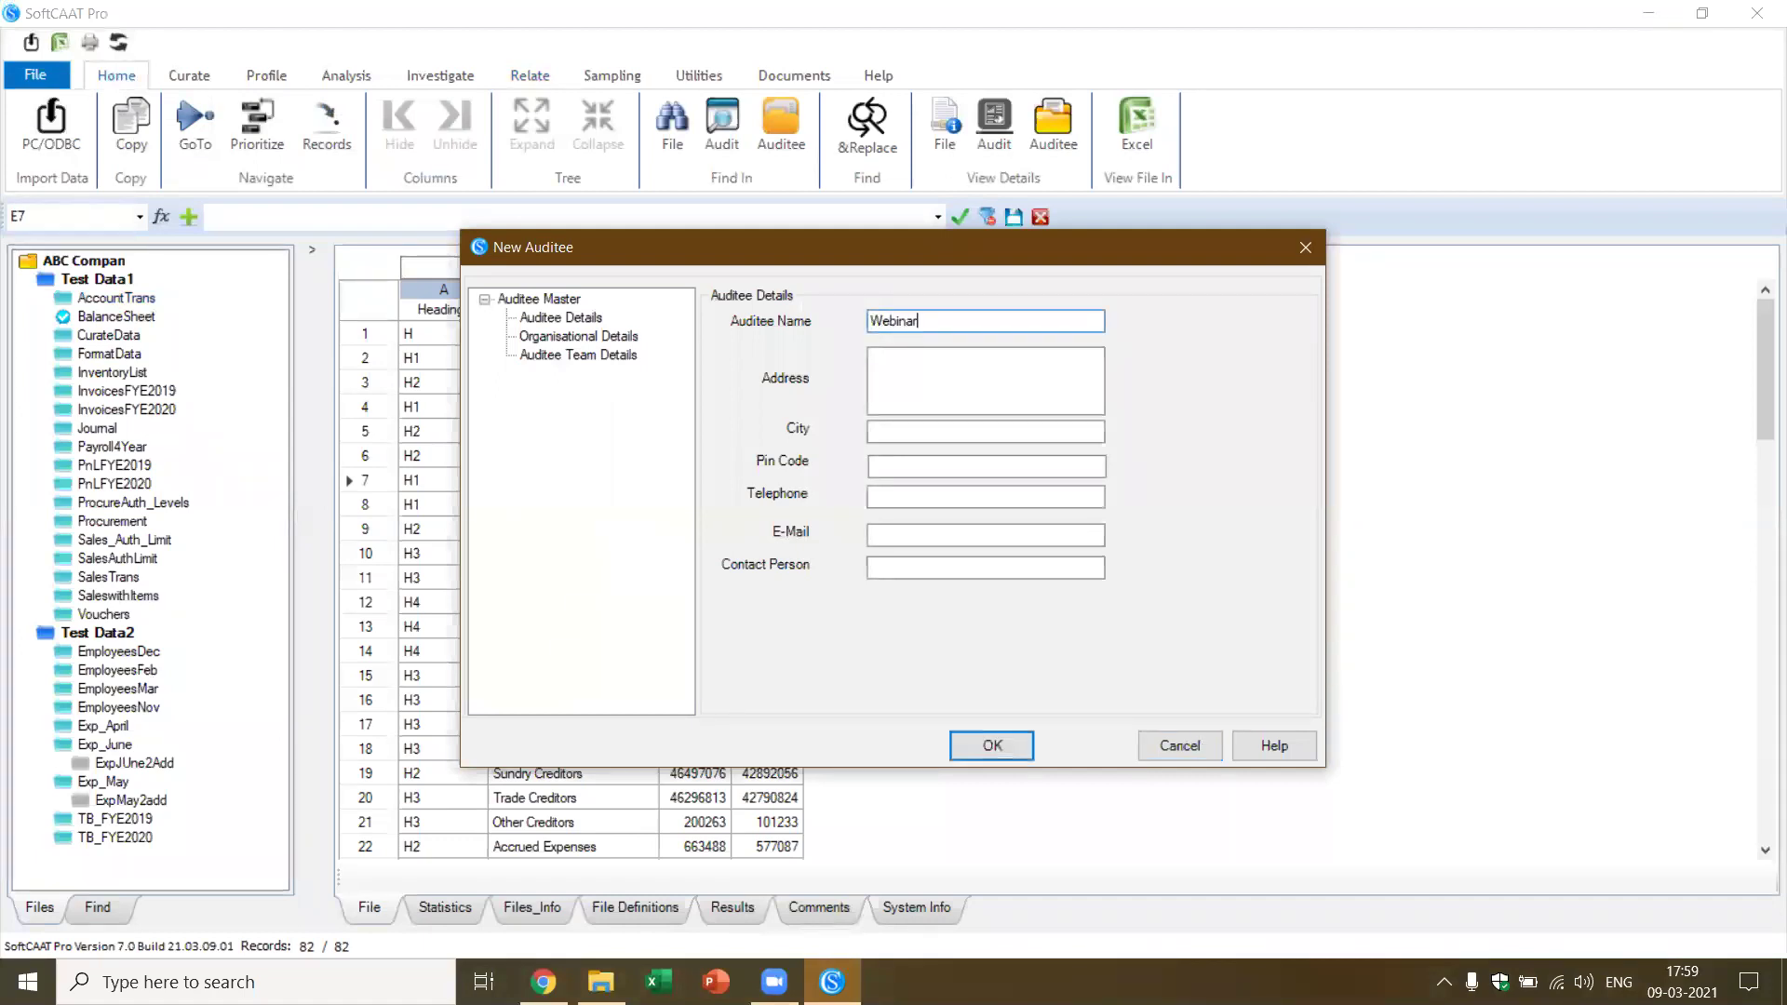
key("Tab")
key("Tab")
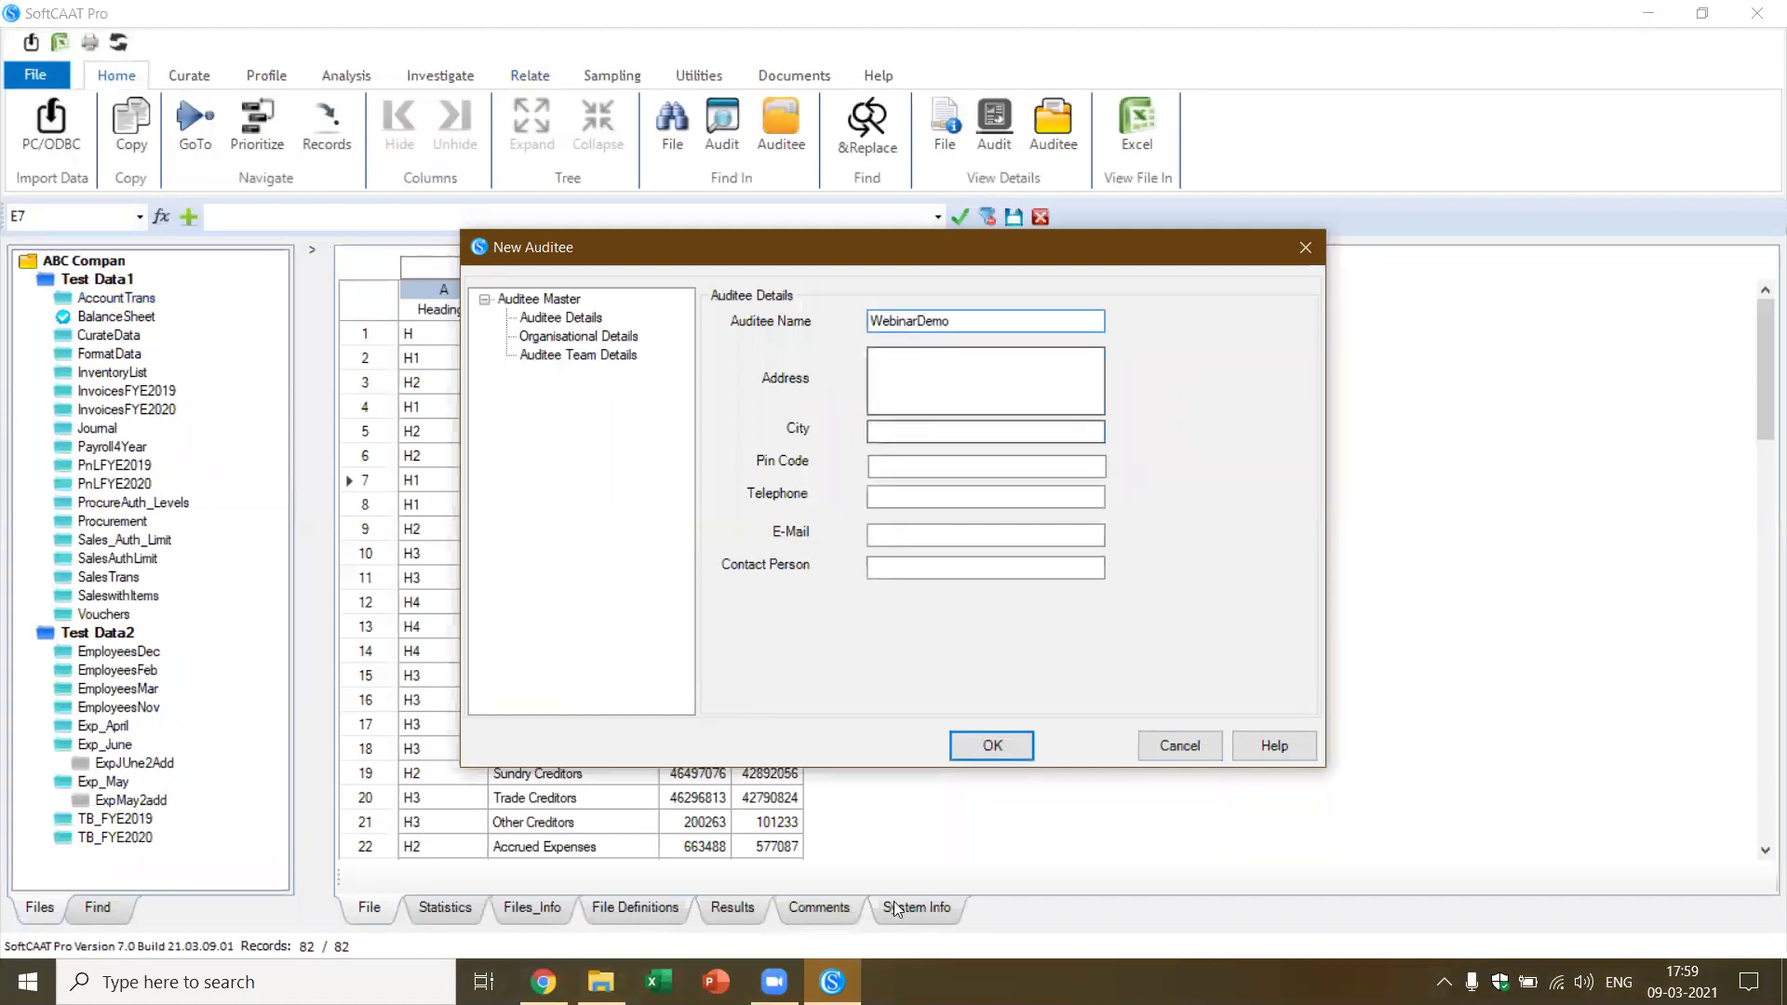
left_click(1014, 745)
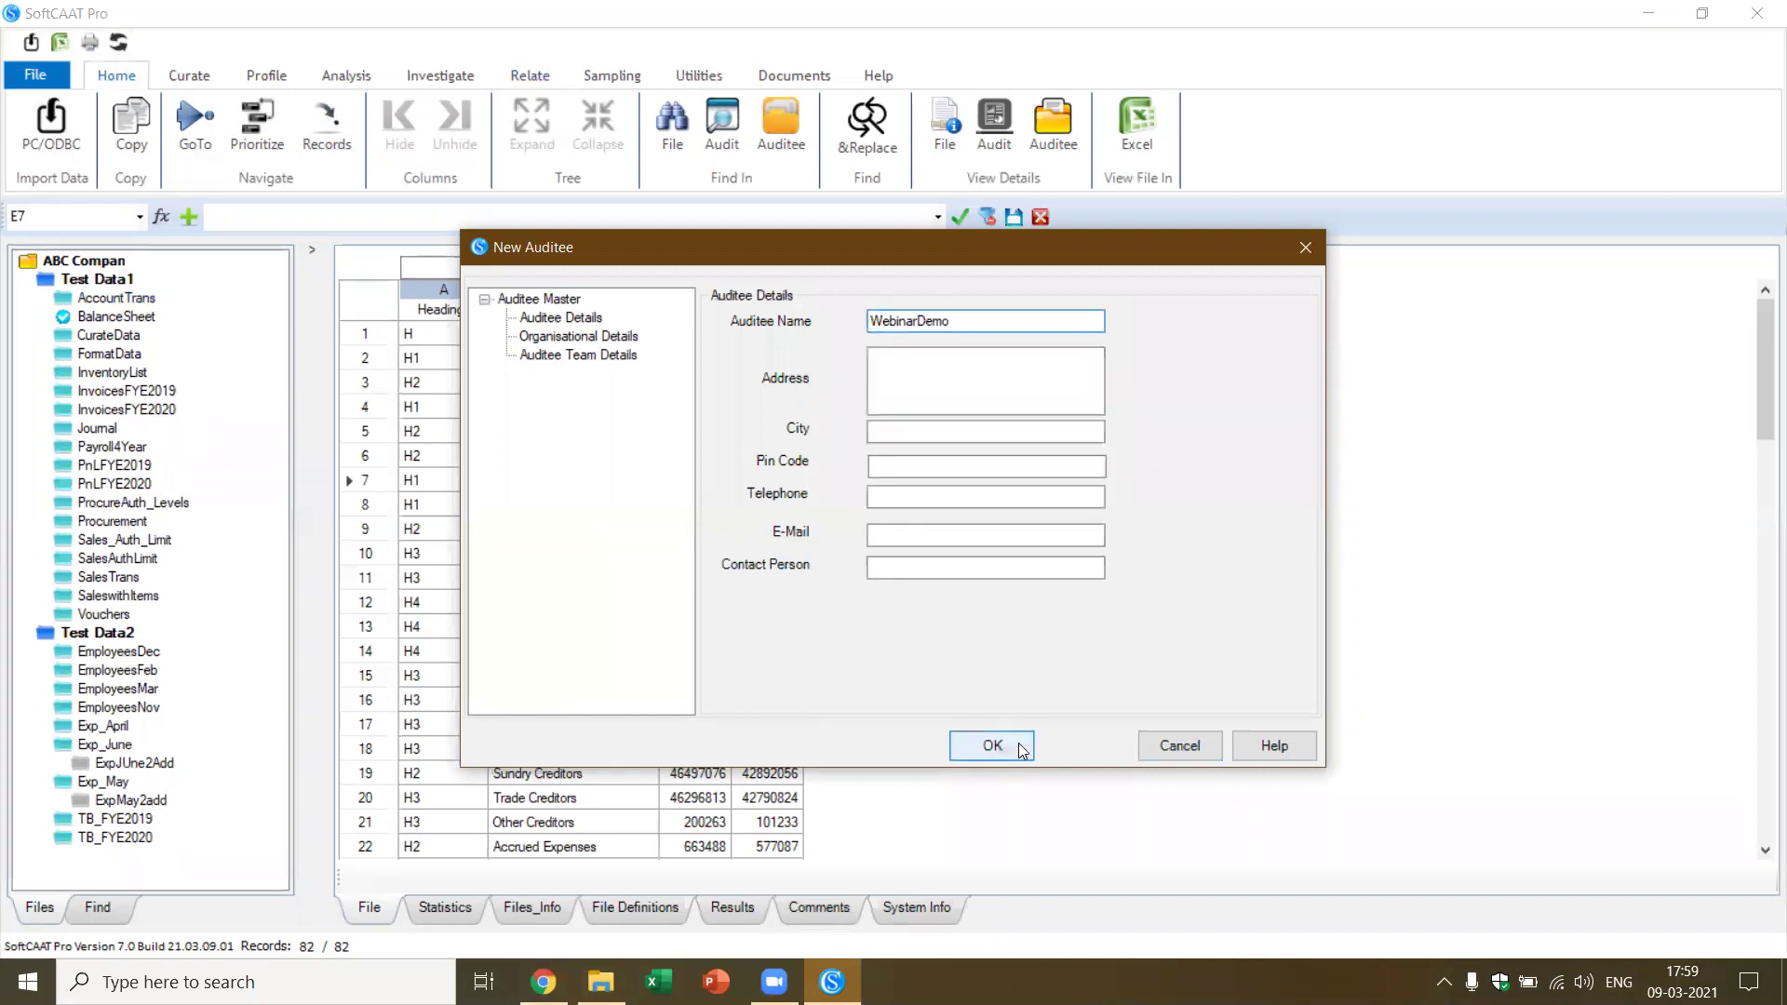
left_click(974, 570)
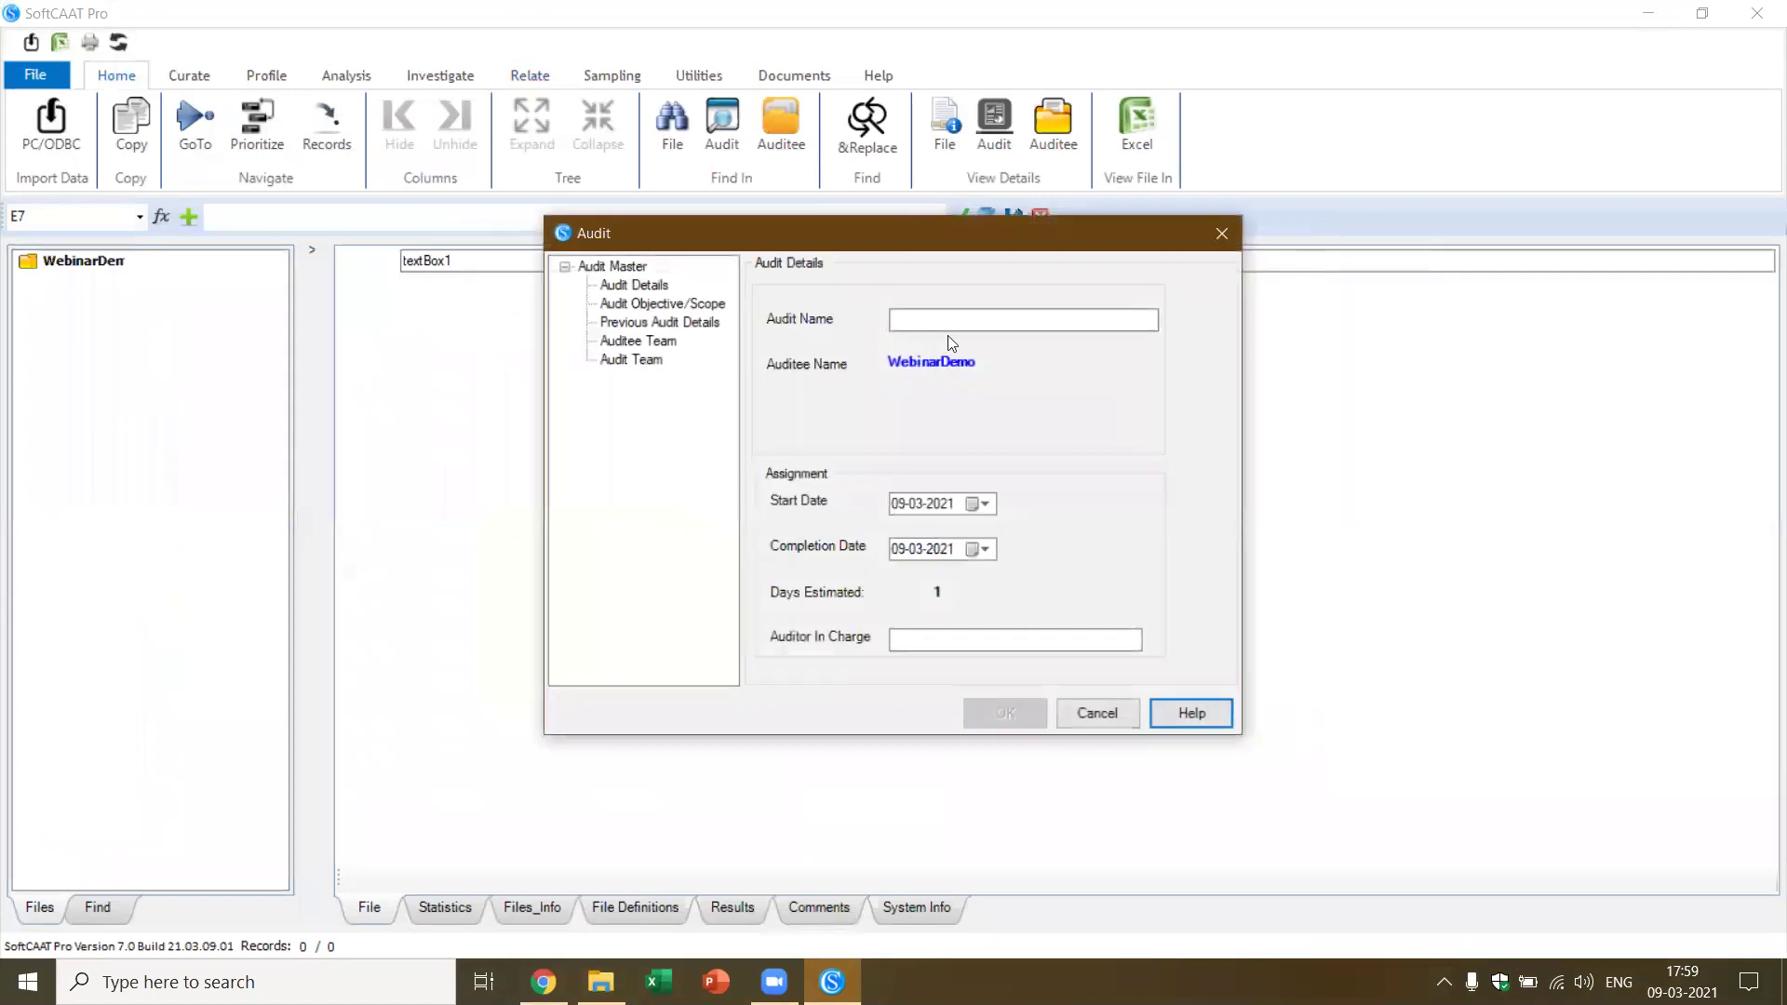
Create an audit named Test1 for the WebinarDemo auditee, keeping the default assignment dates
left_click(930, 325)
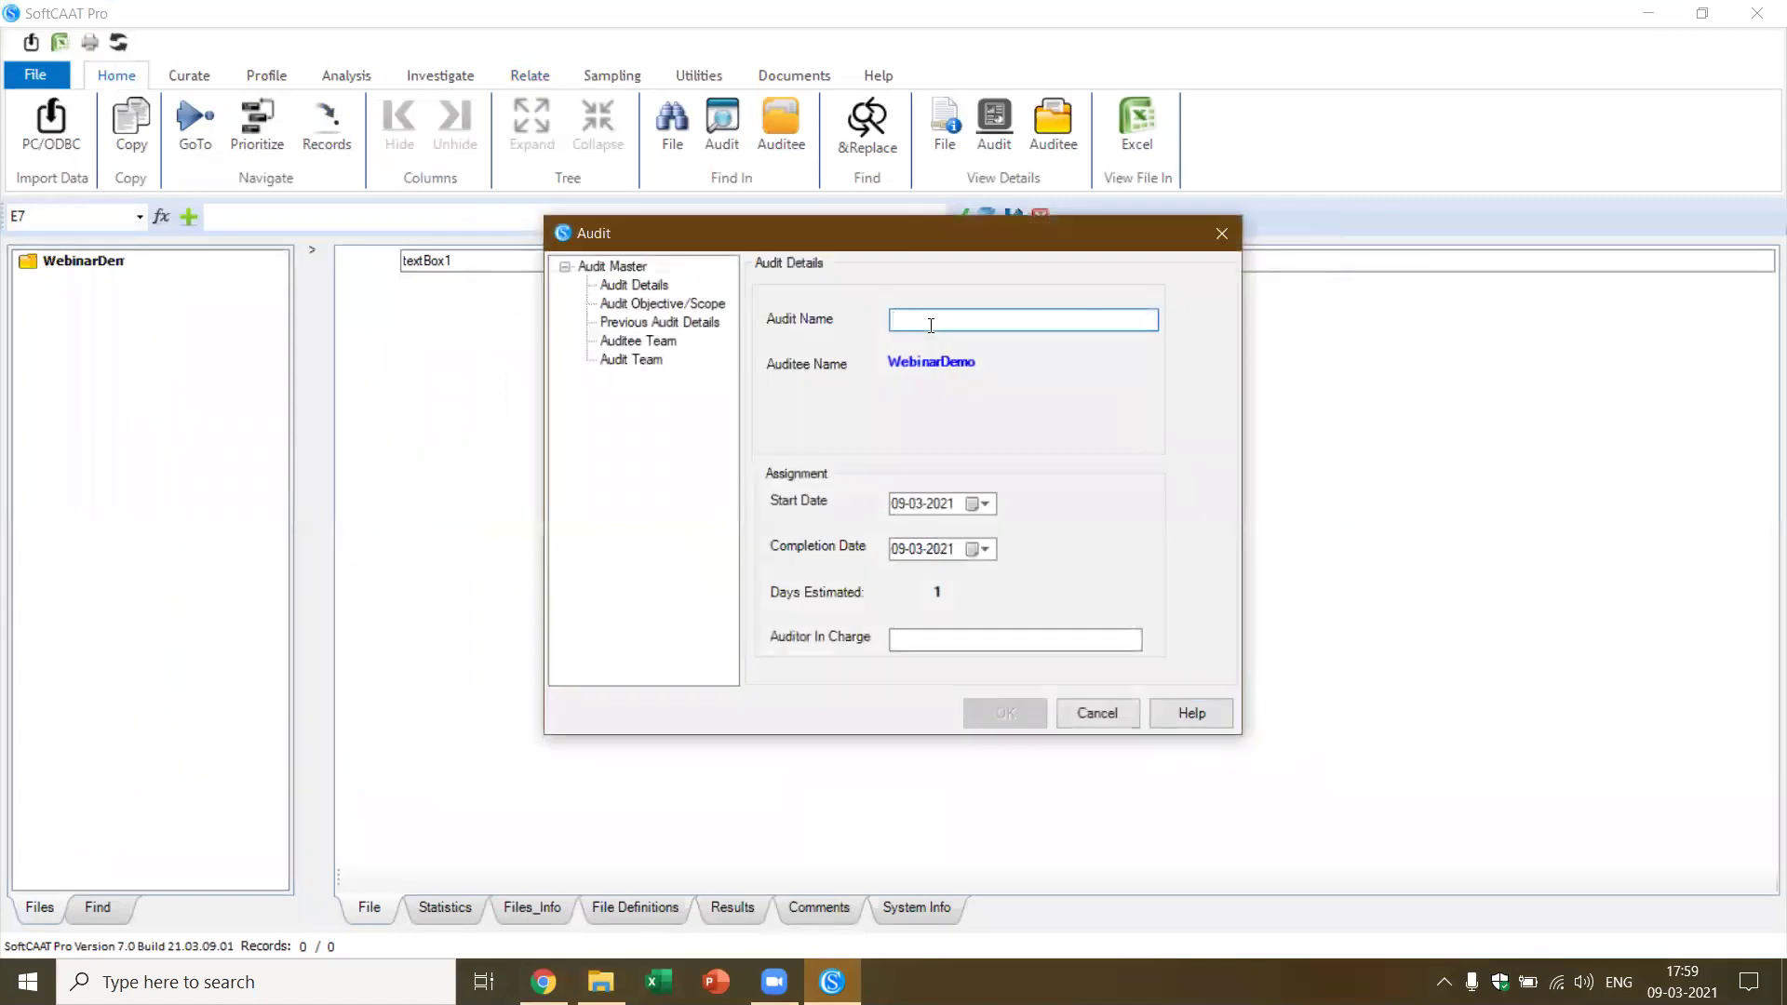
type("Test1")
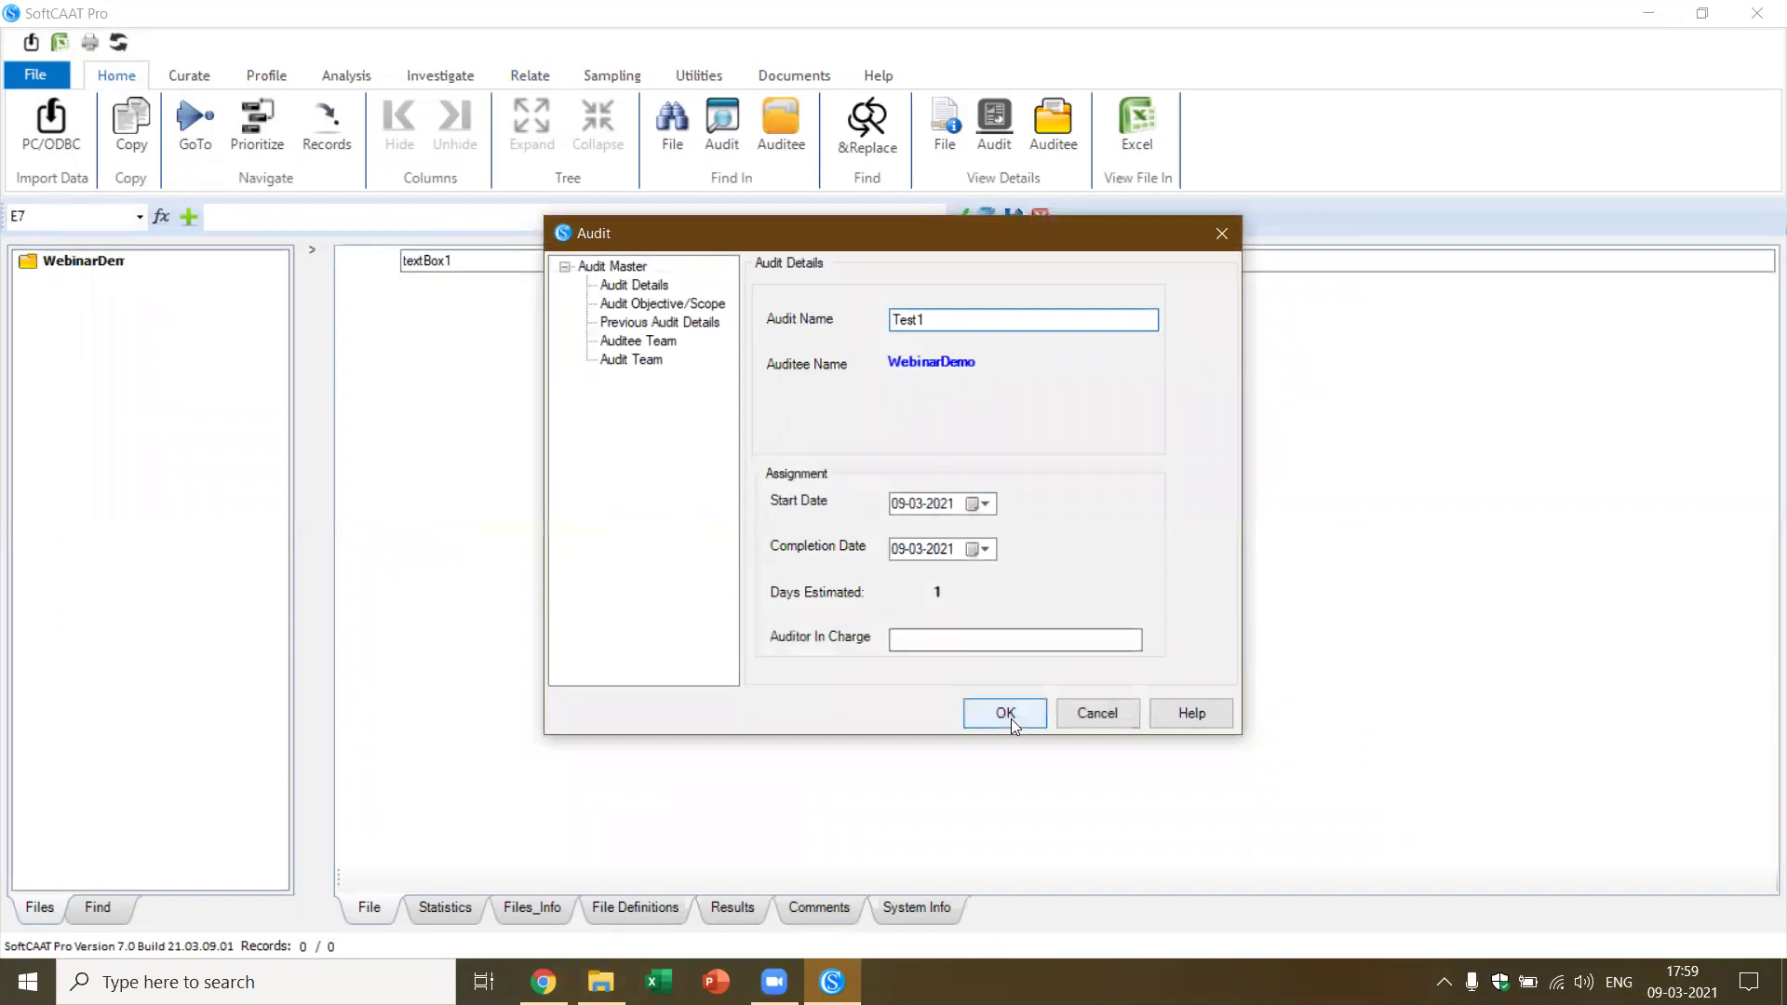
key("Return")
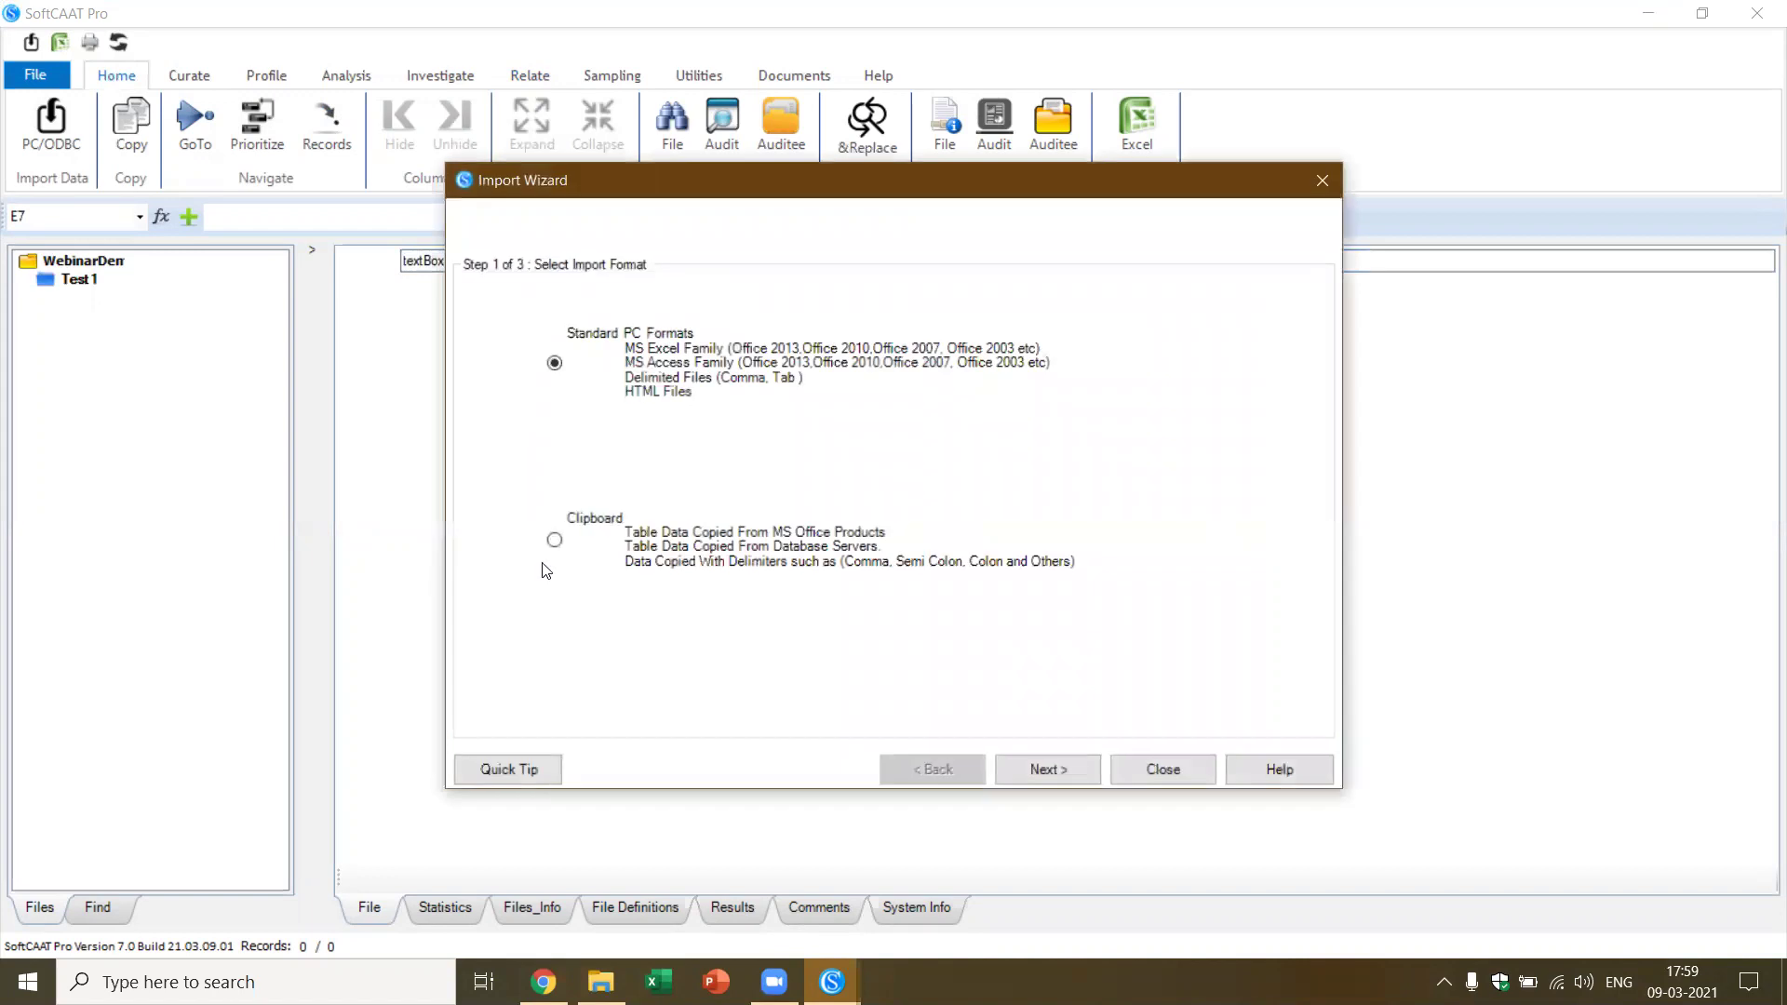
Choose standard PC formats and select SampledataforSoftCAAT4Import.xlsx from the desktop's WebinarDocs2021Mar folder, with all three tables included for import
left_click(1073, 772)
left_click(698, 294)
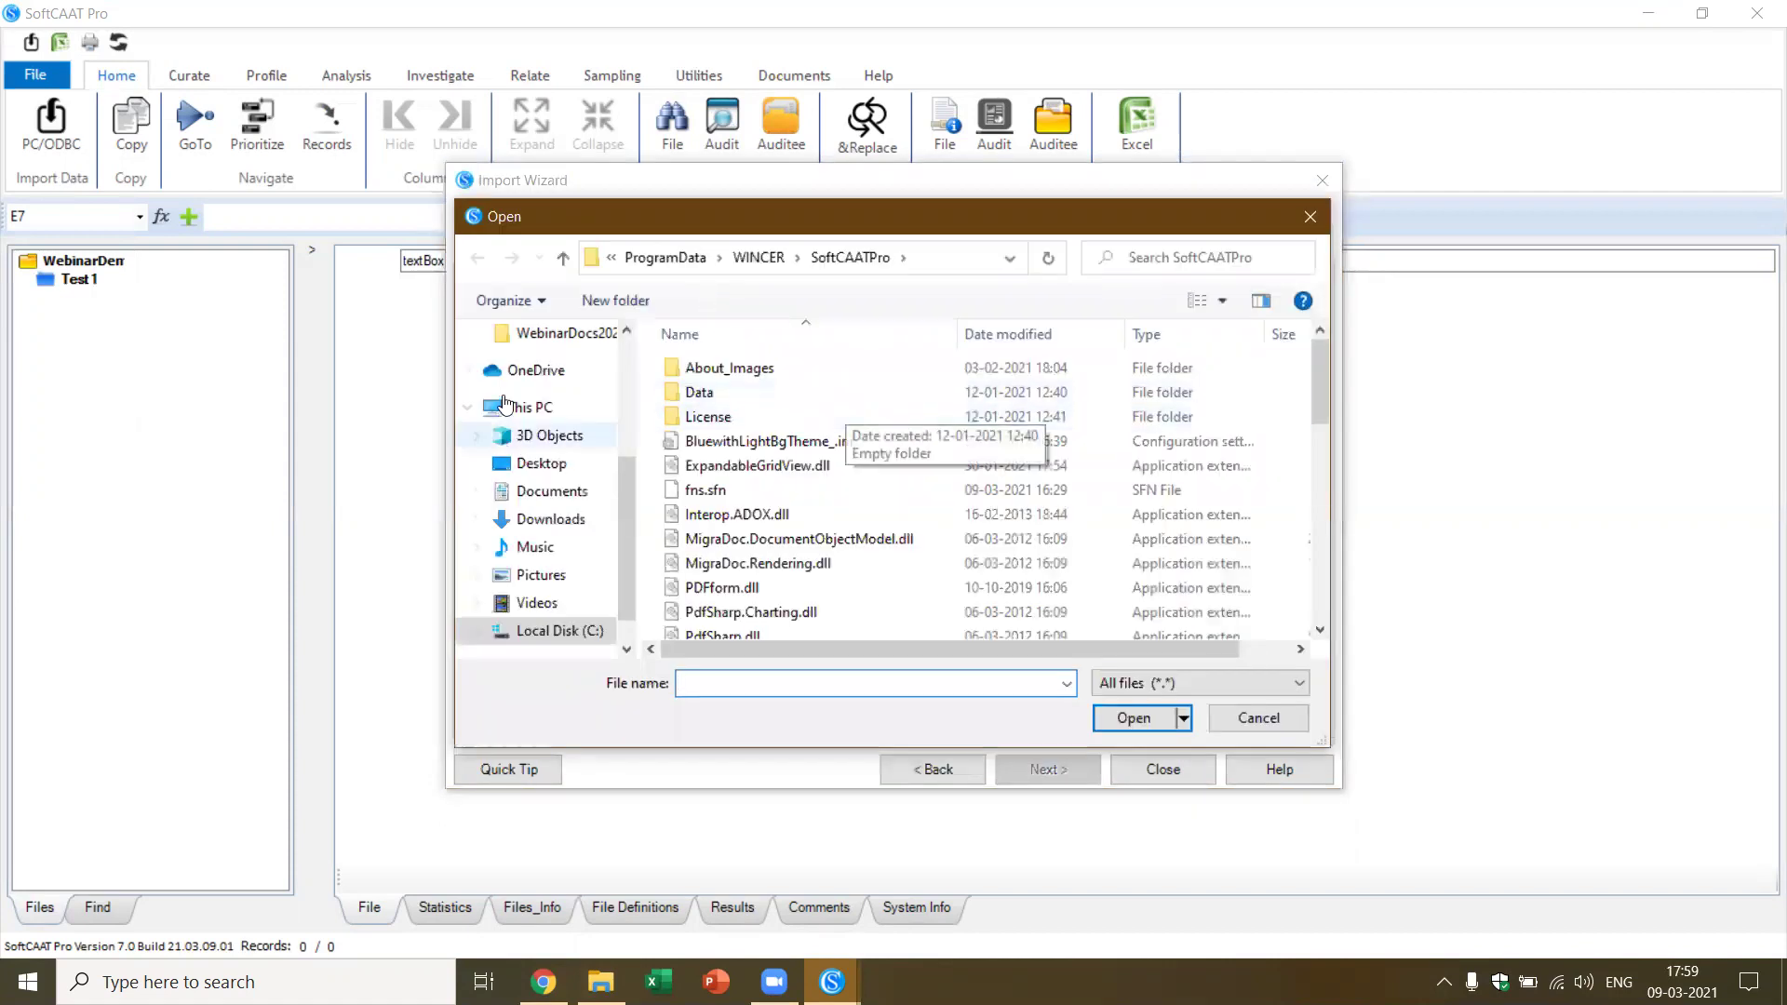
left_click(540, 463)
double_click(810, 394)
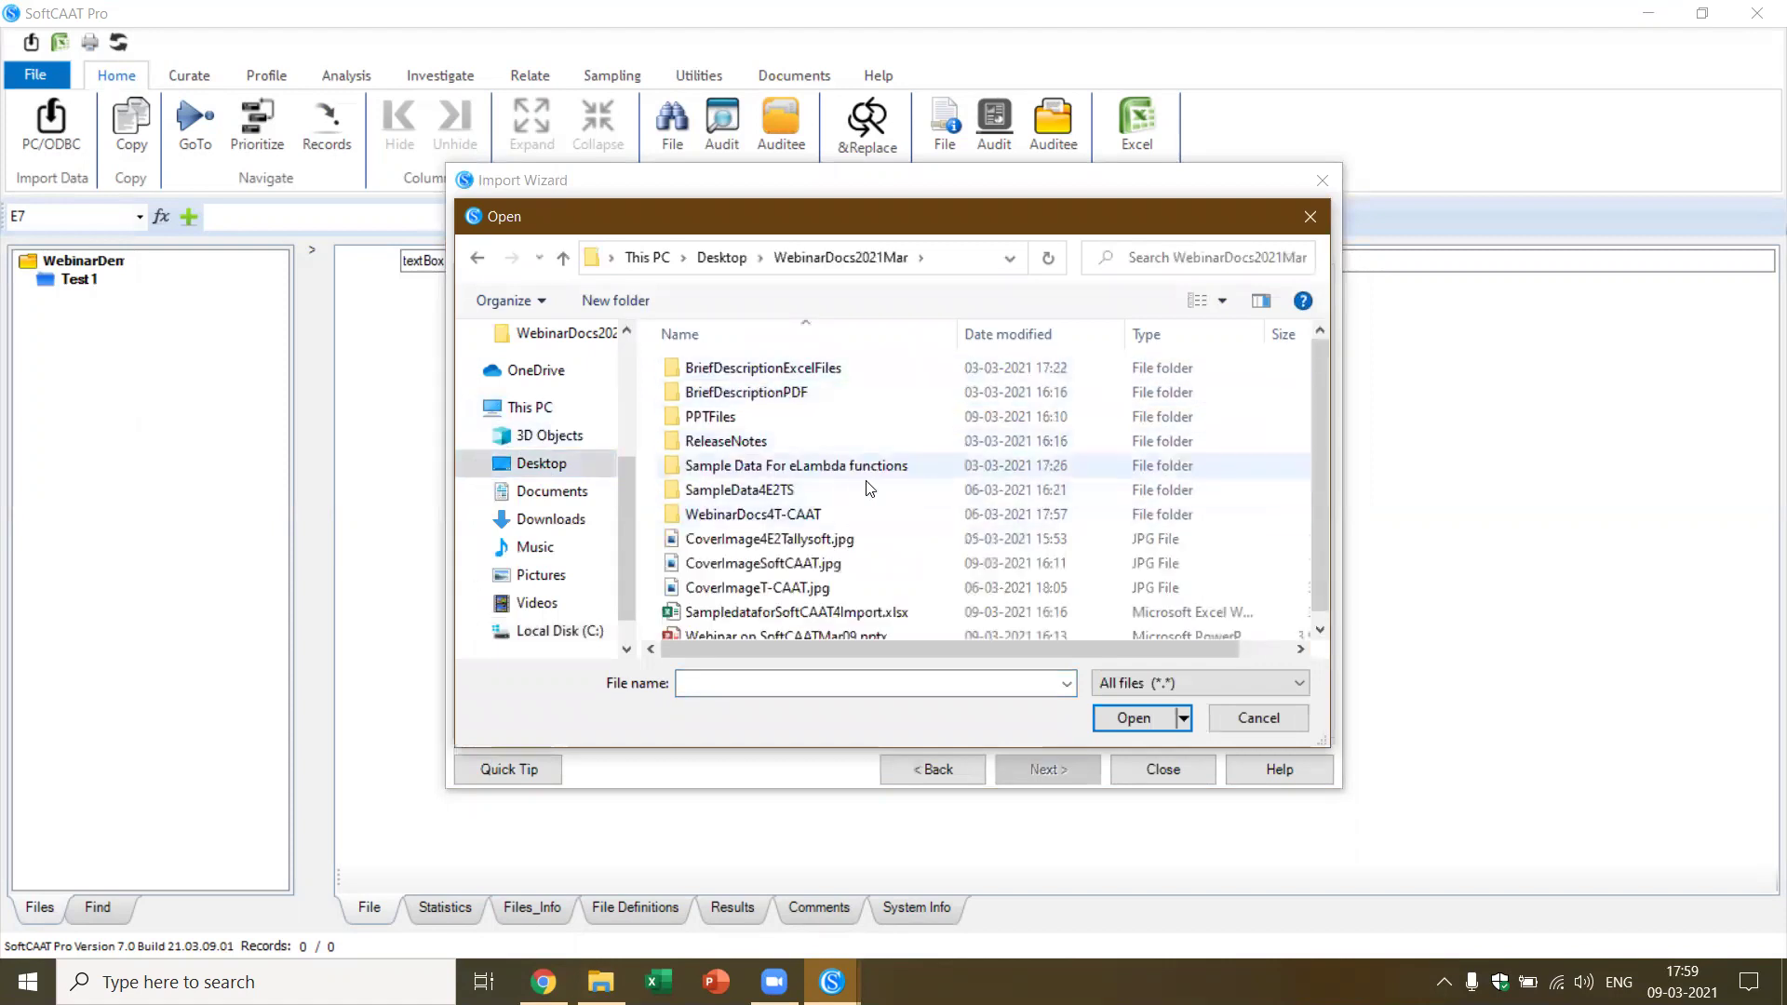
left_click(803, 613)
left_click(1130, 720)
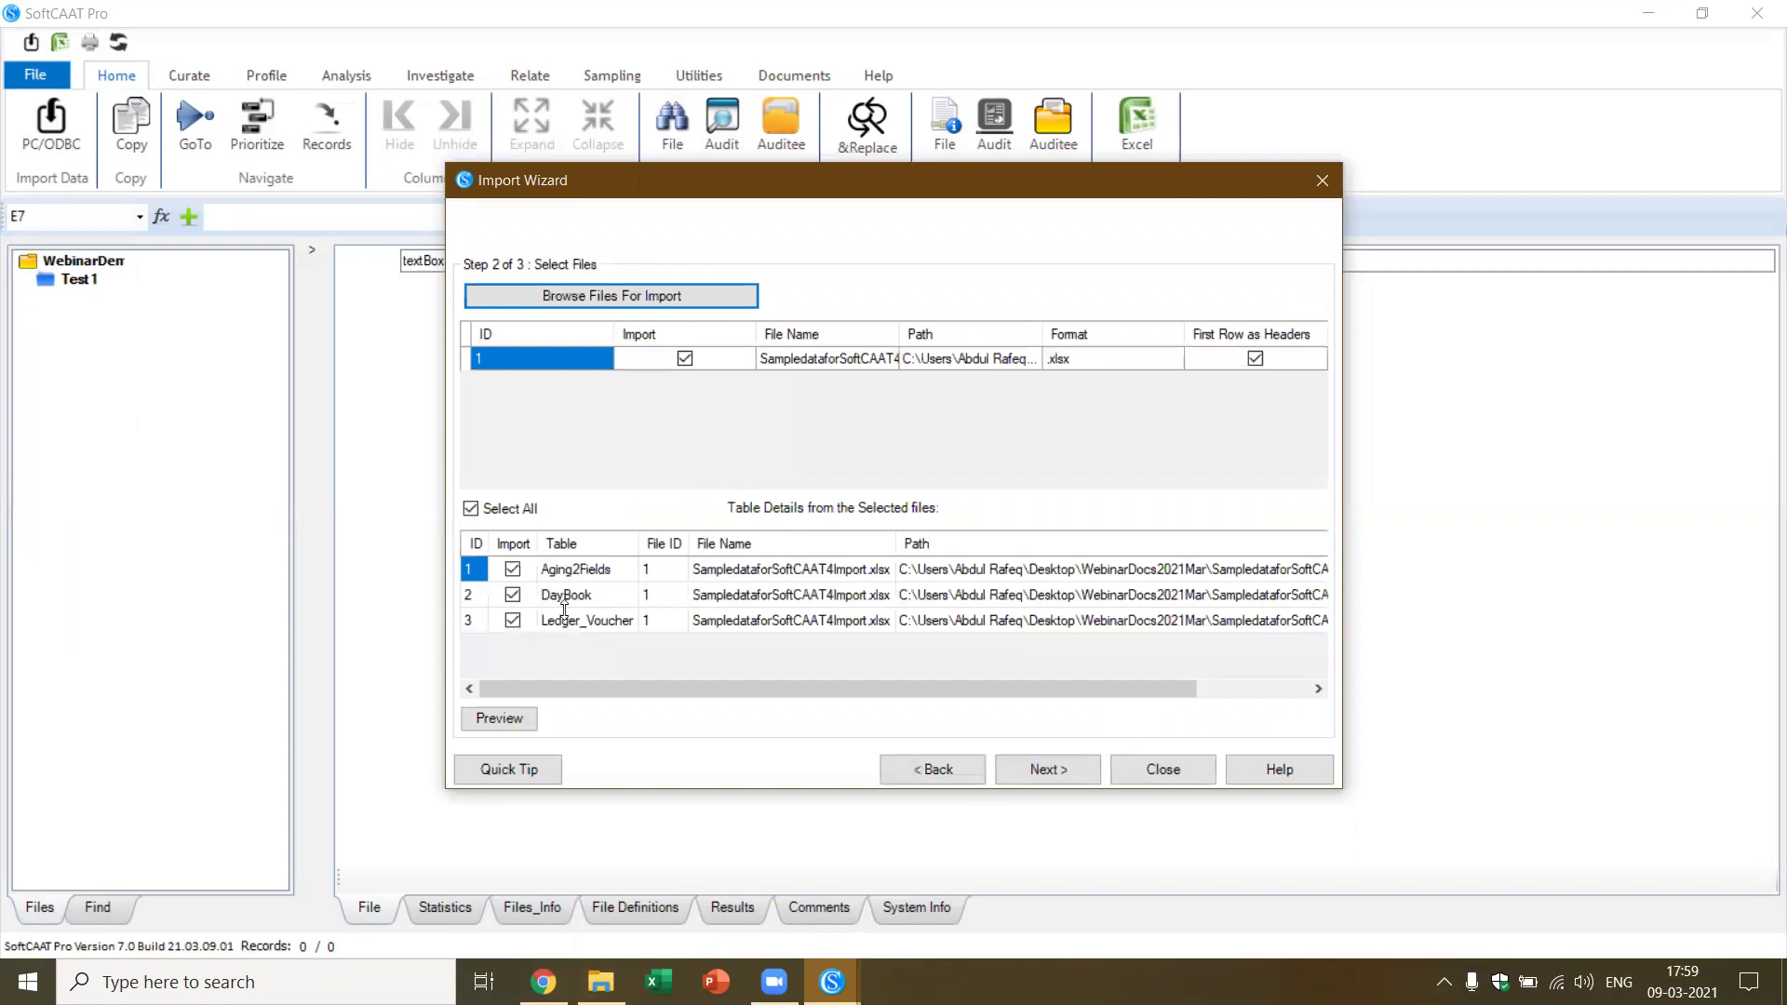
left_click(1069, 772)
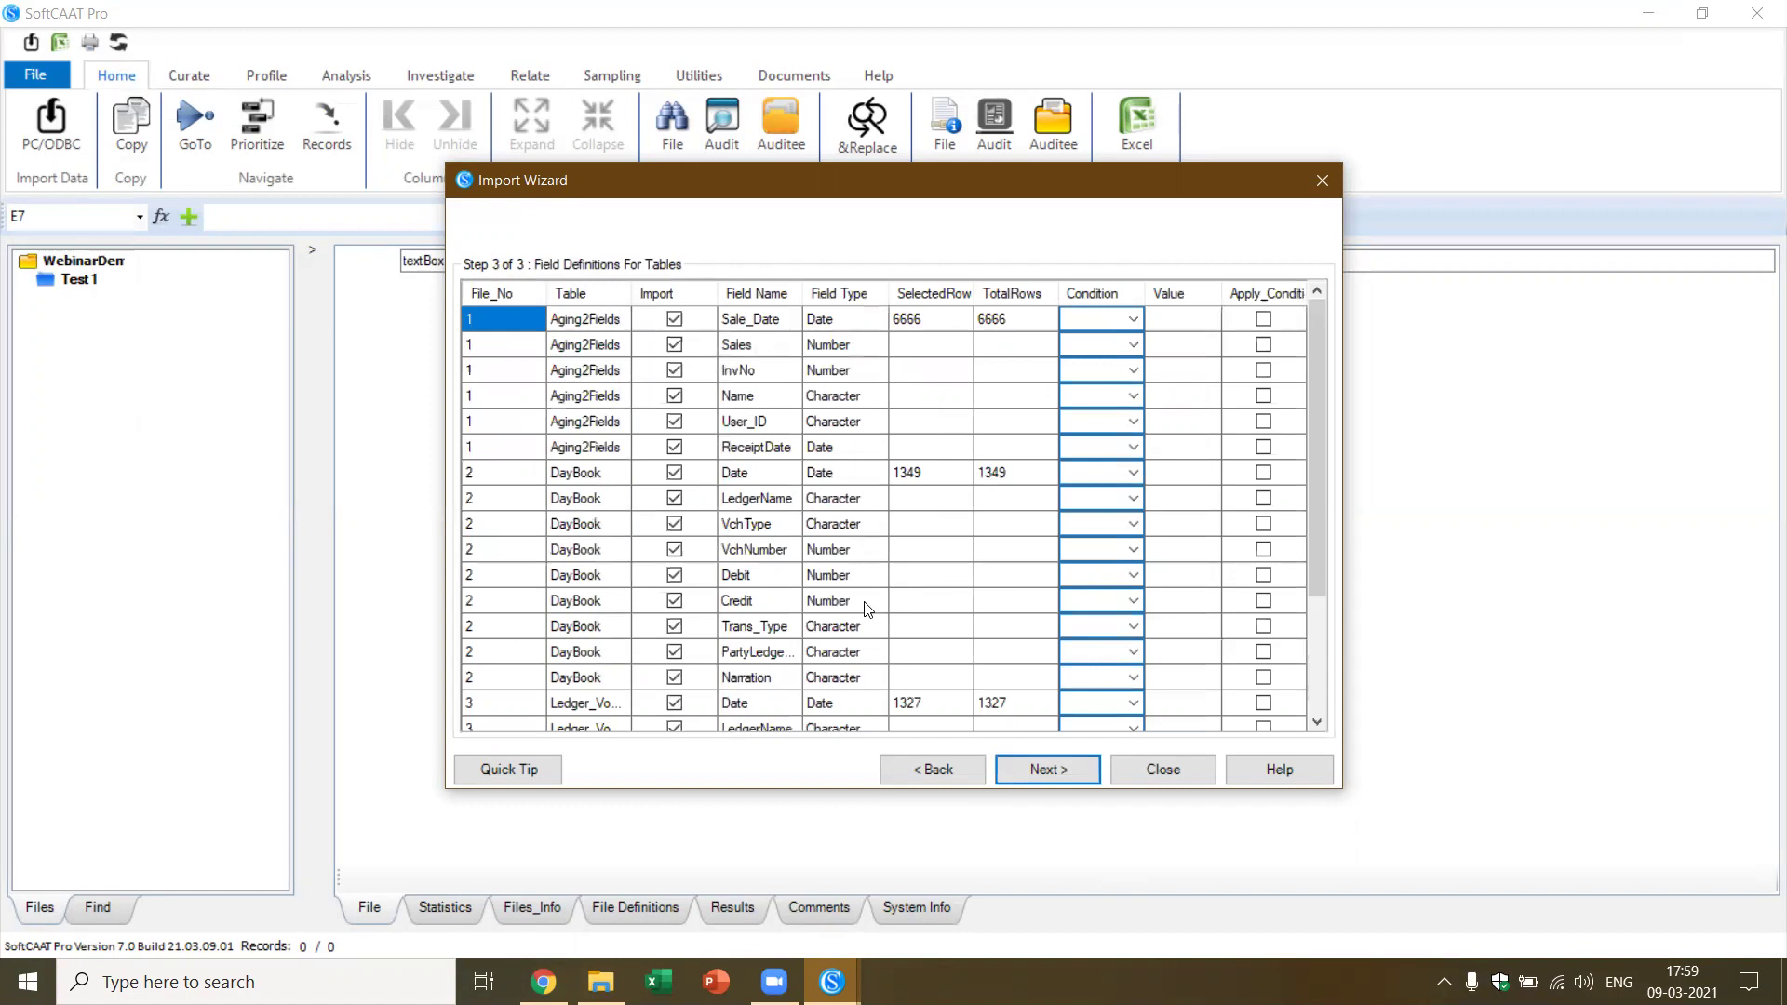
Exclude the Narration field of Ledger_Voucher and the Narration and Trans_Type fields of DayBook from the import
scroll(845, 600, "down", 1)
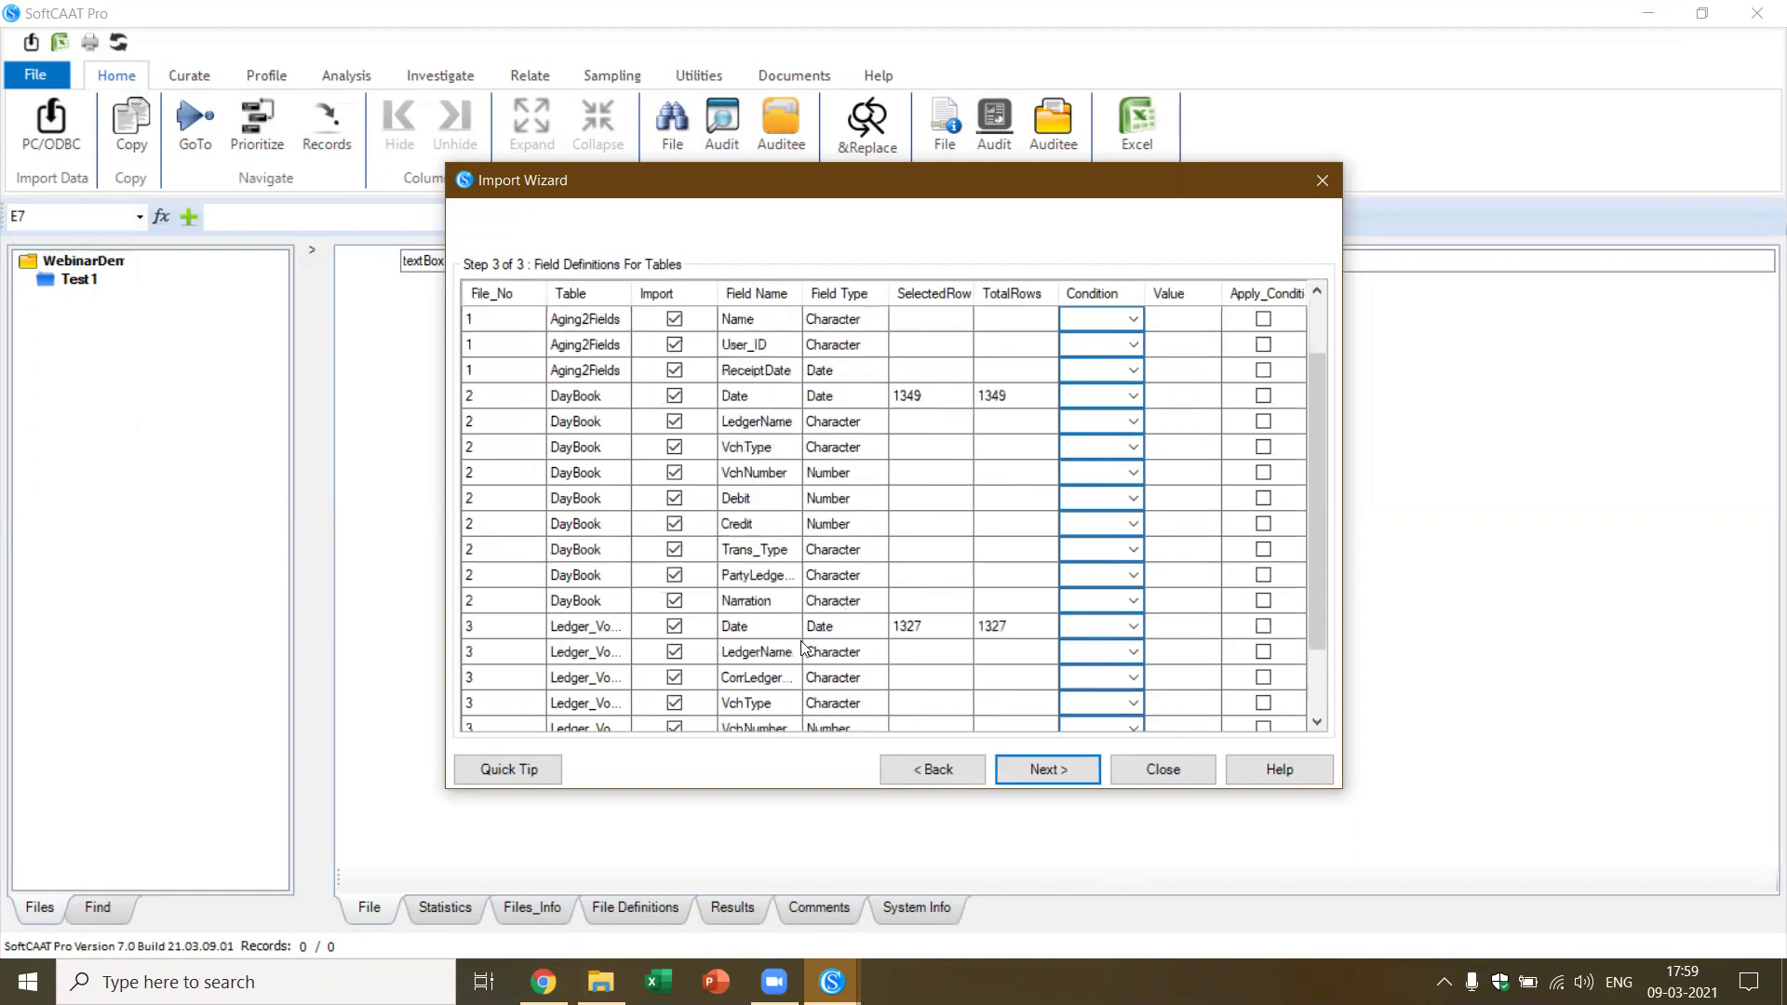
scroll(805, 649, "down", 2)
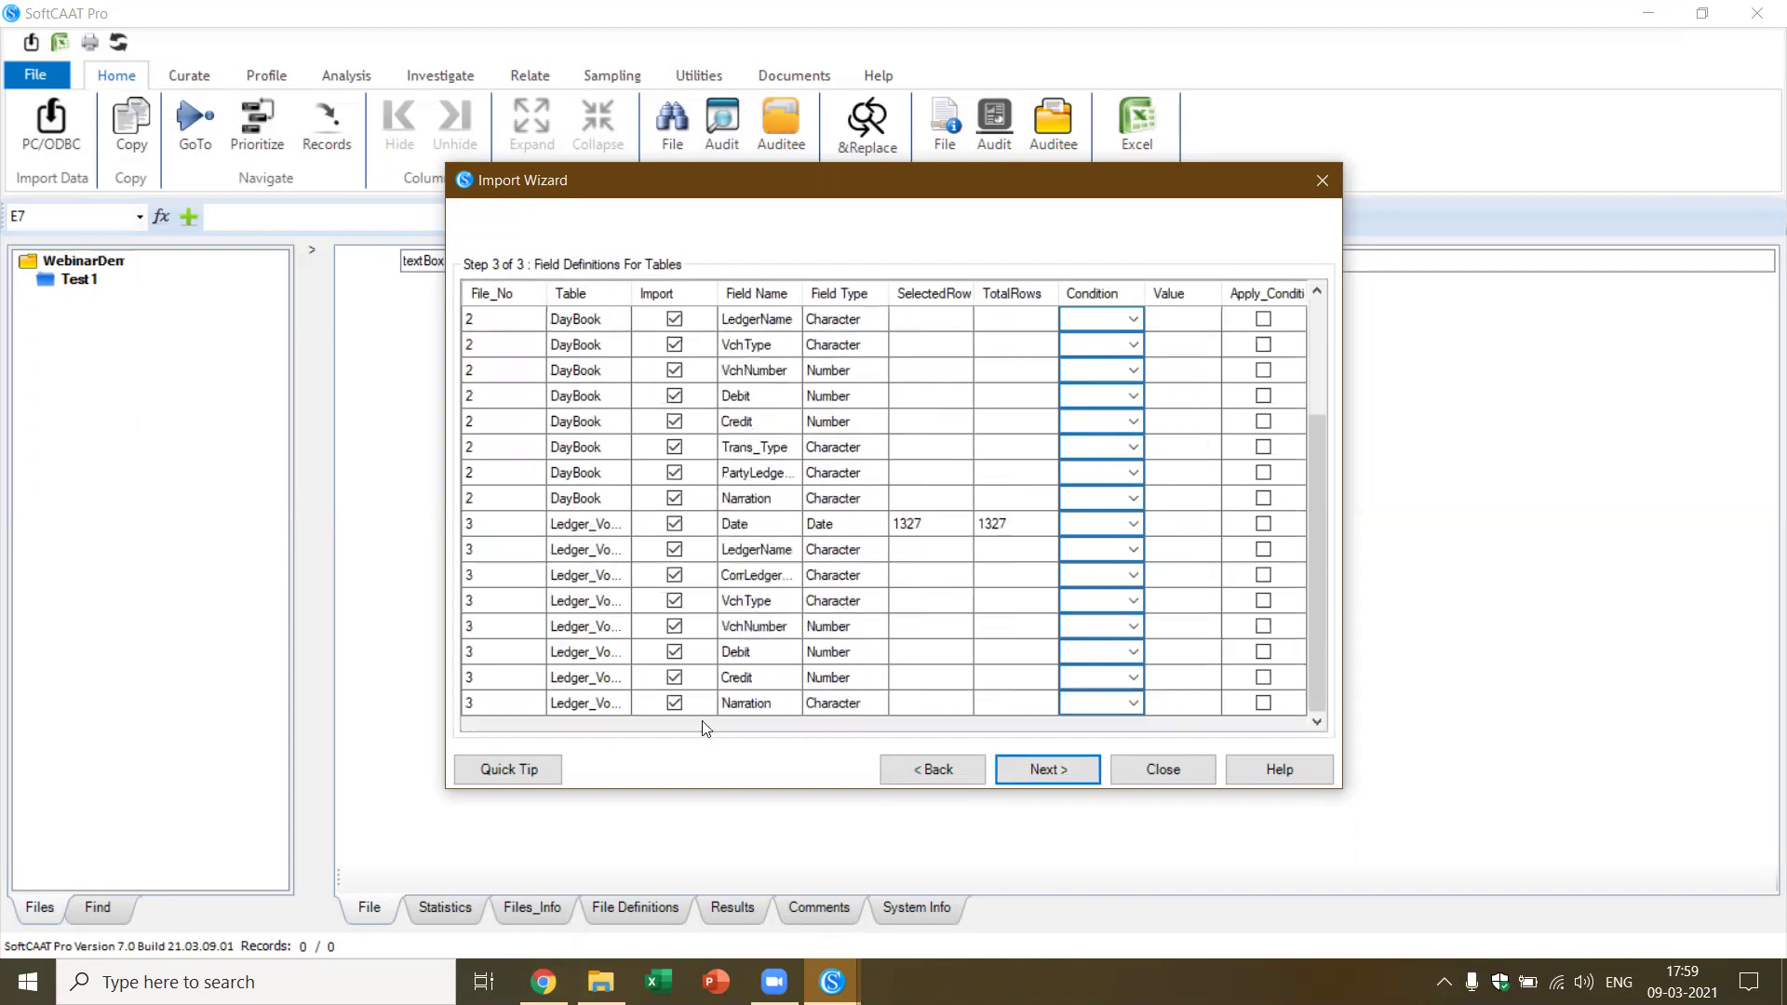
left_click(673, 705)
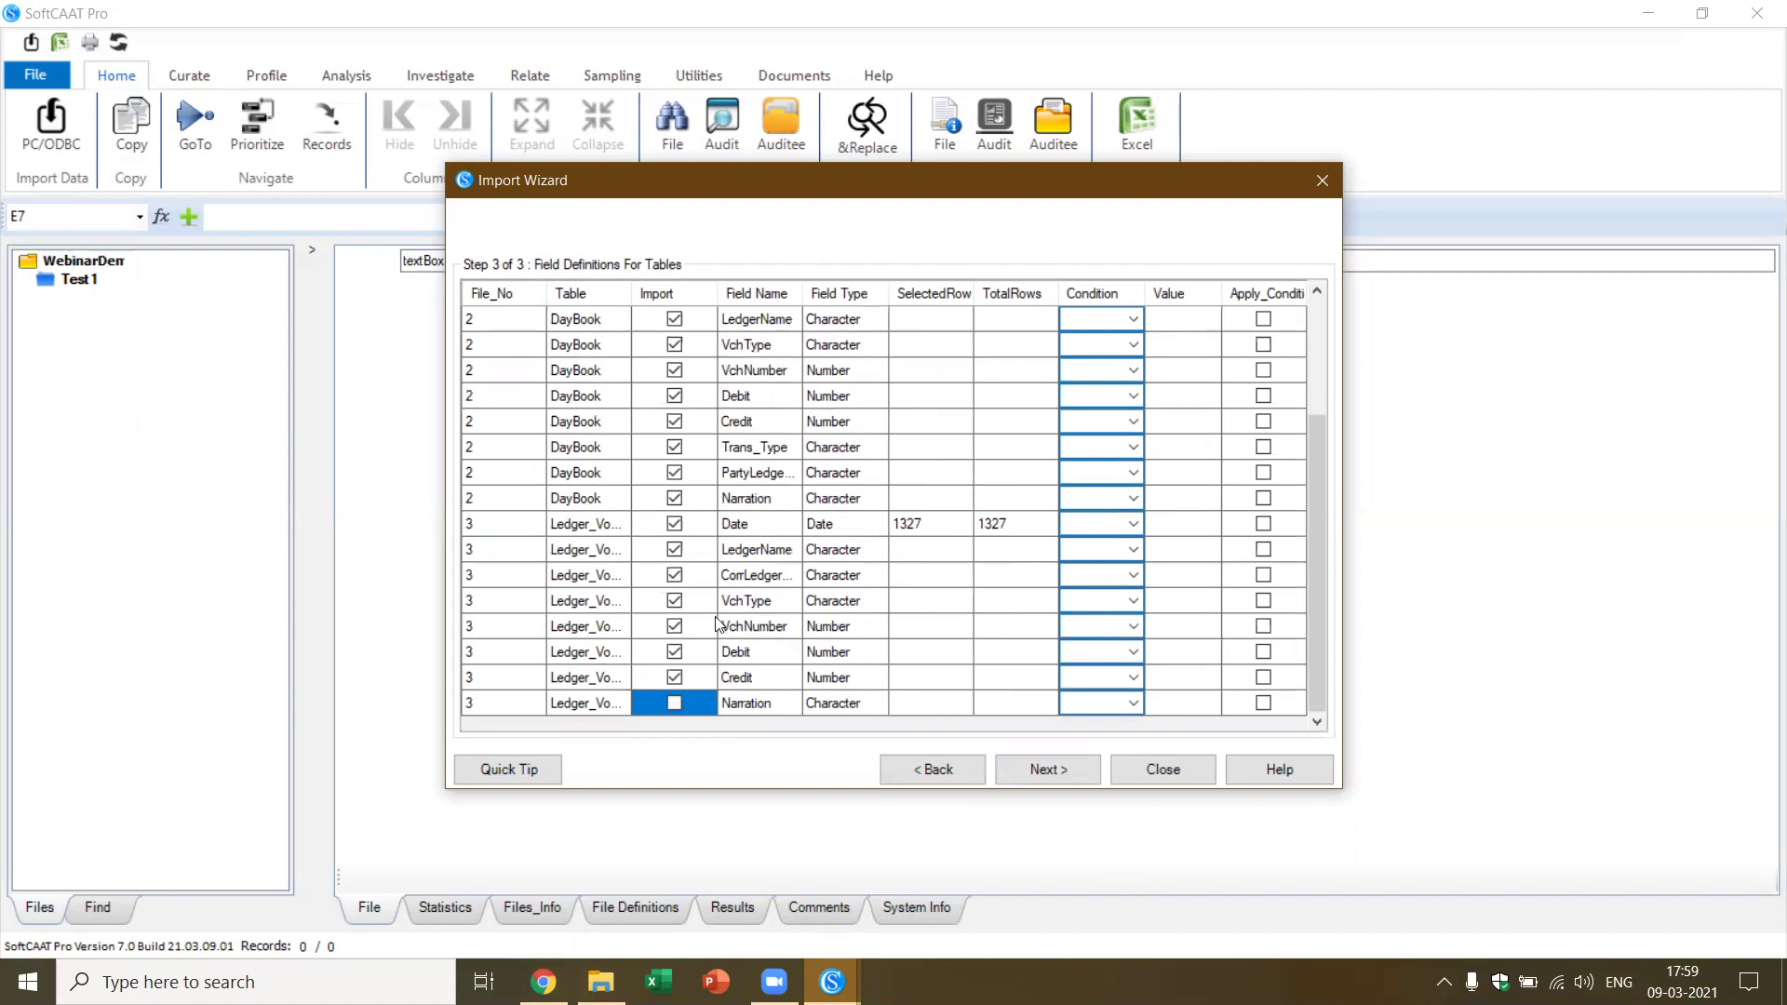
scroll(749, 518, "up", 1)
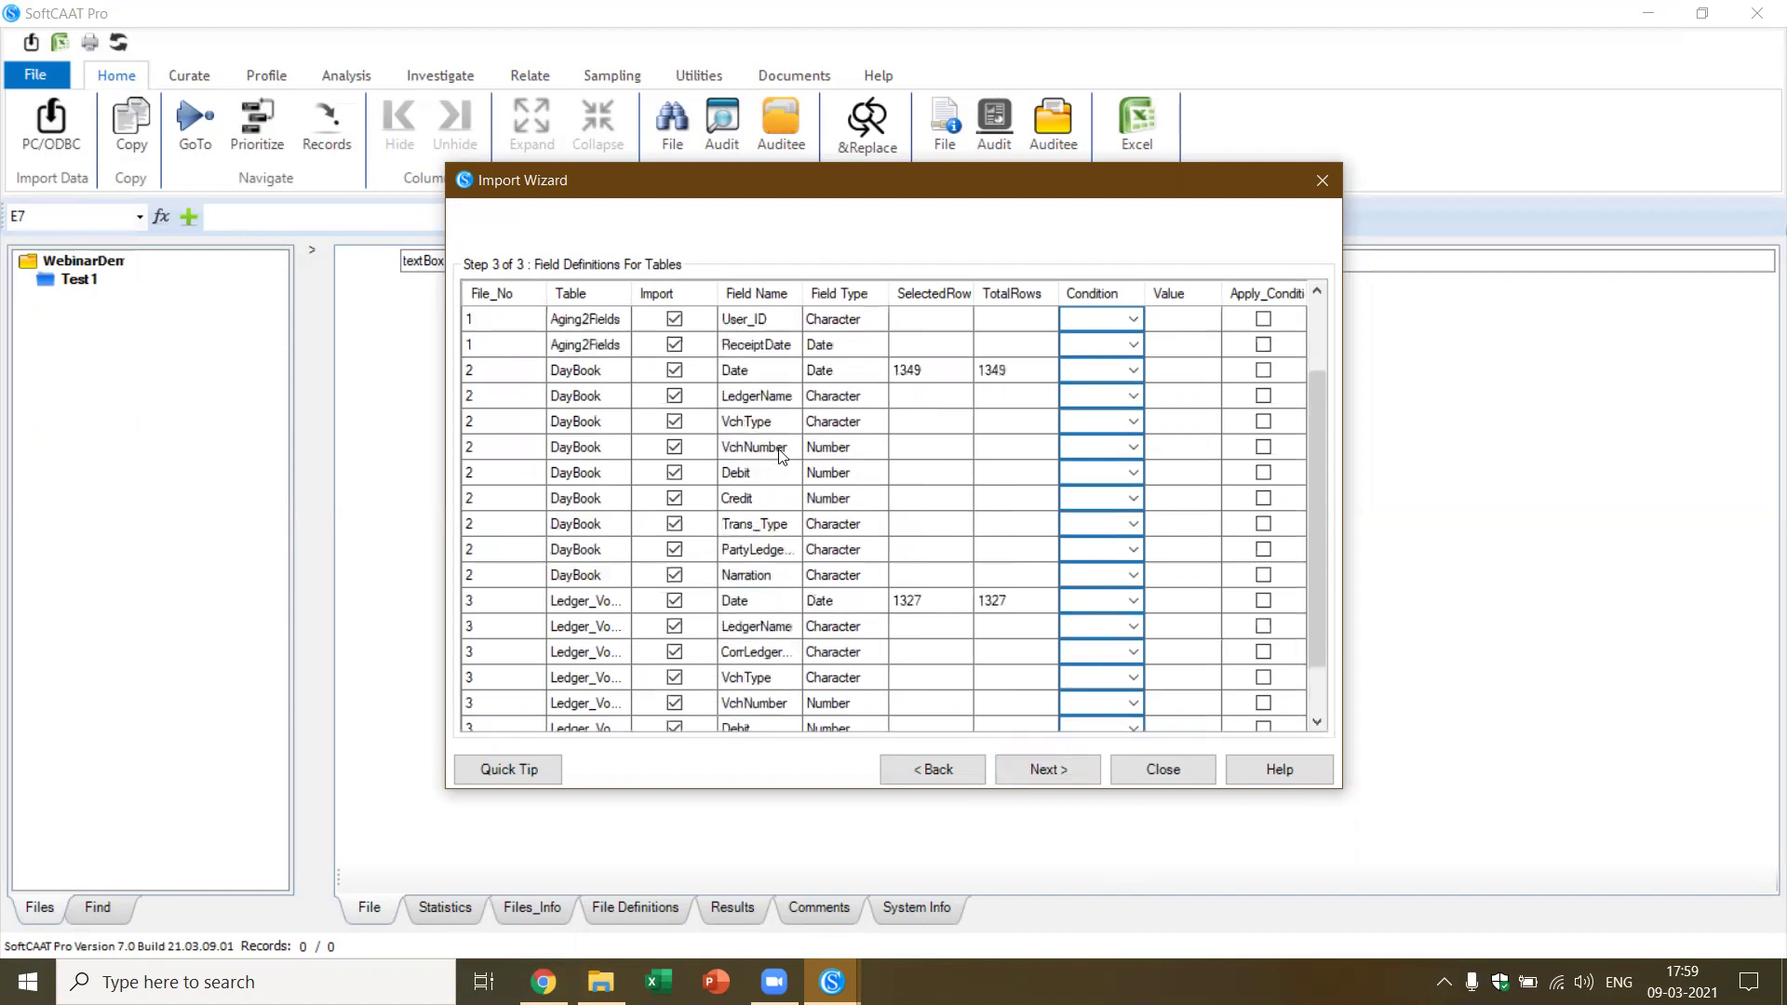
scroll(780, 454, "up", 1)
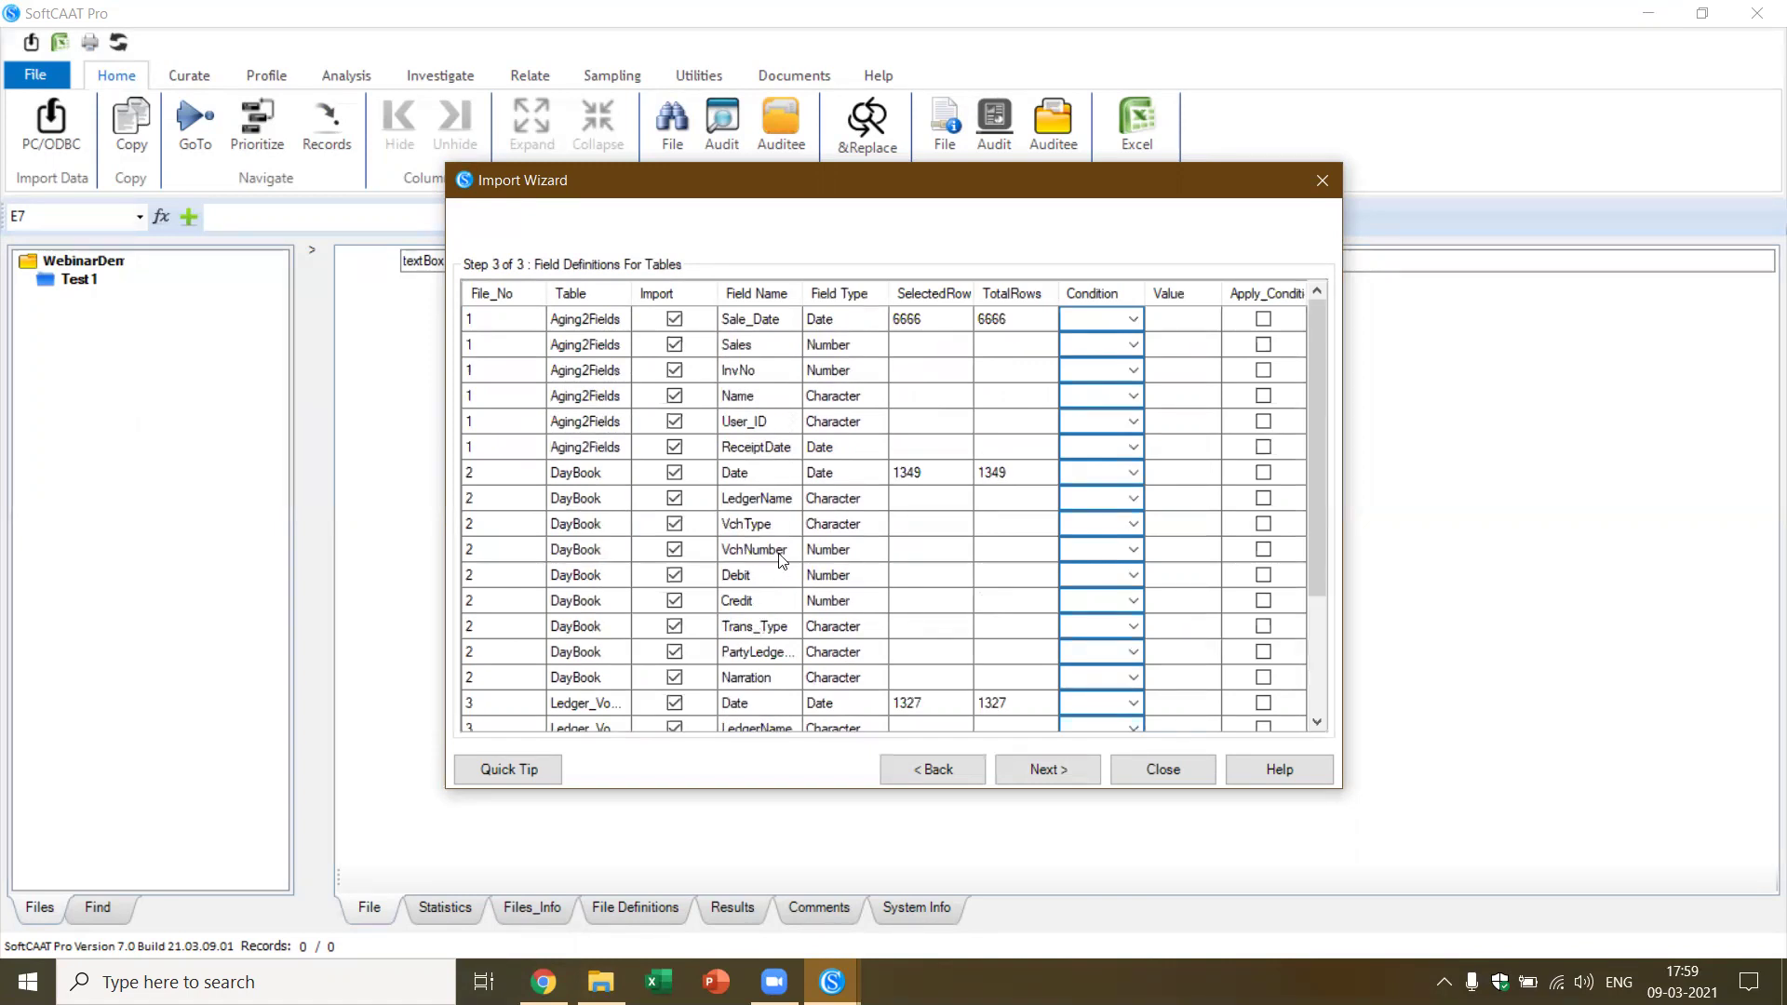
scroll(780, 559, "down", 2)
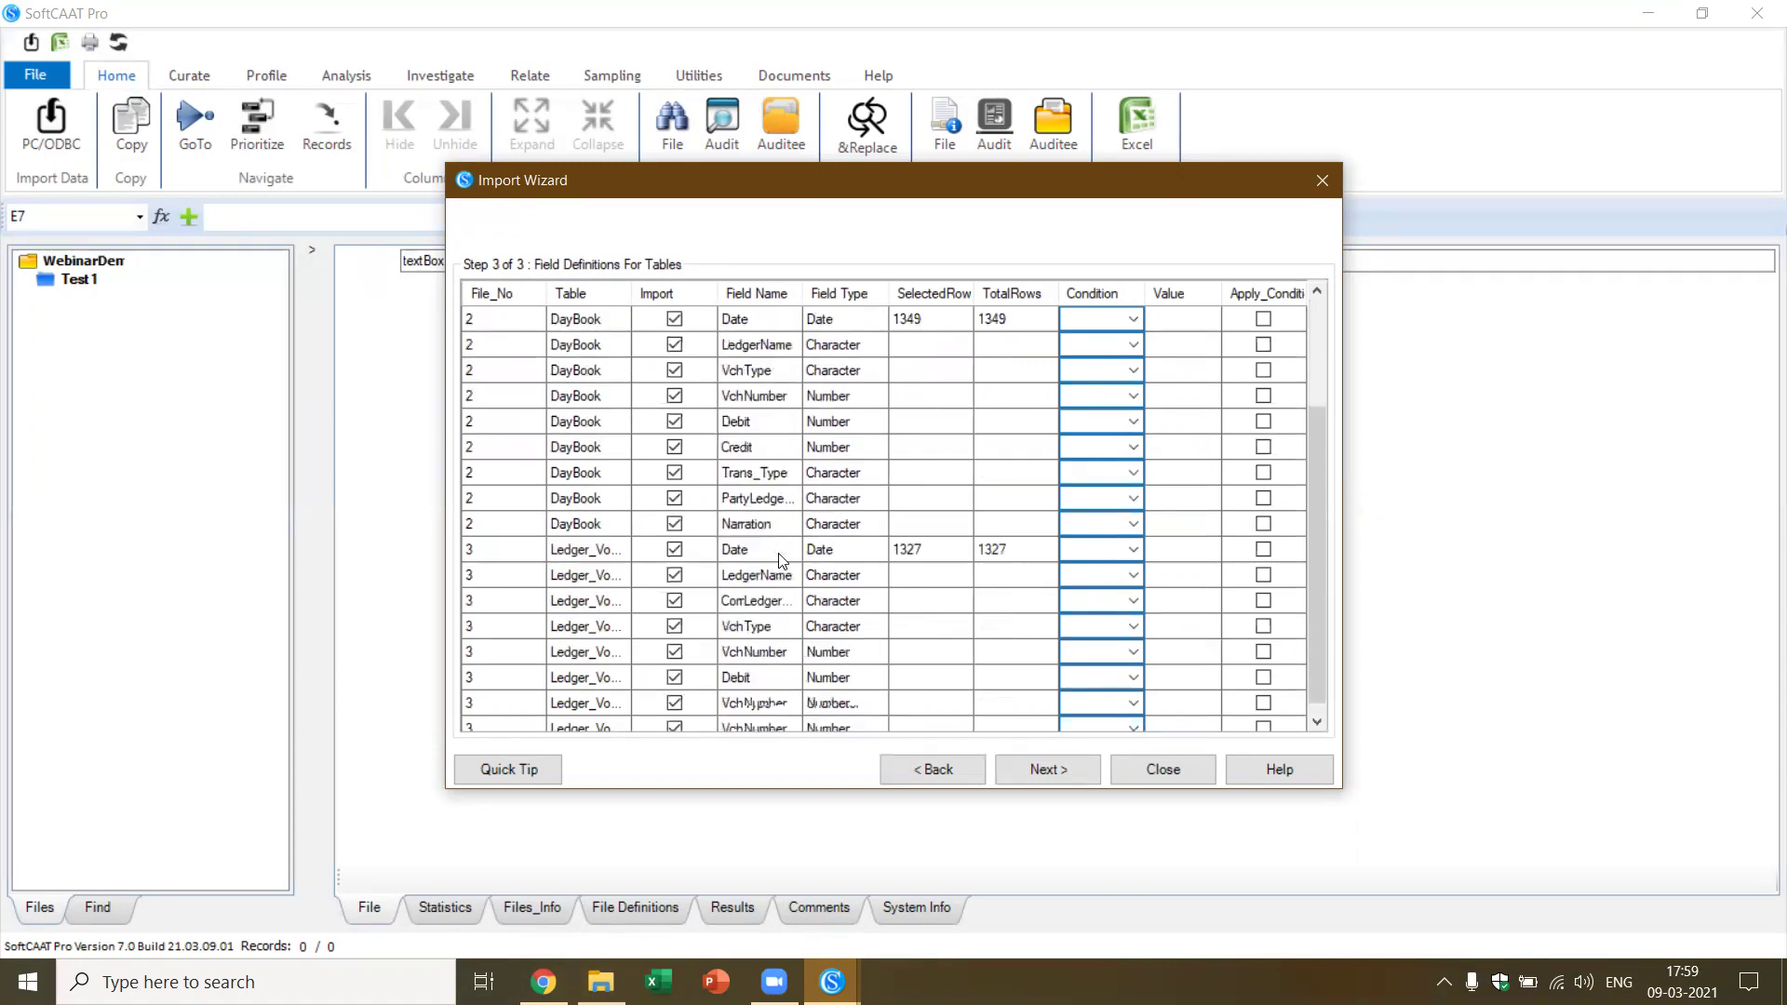
left_click(674, 527)
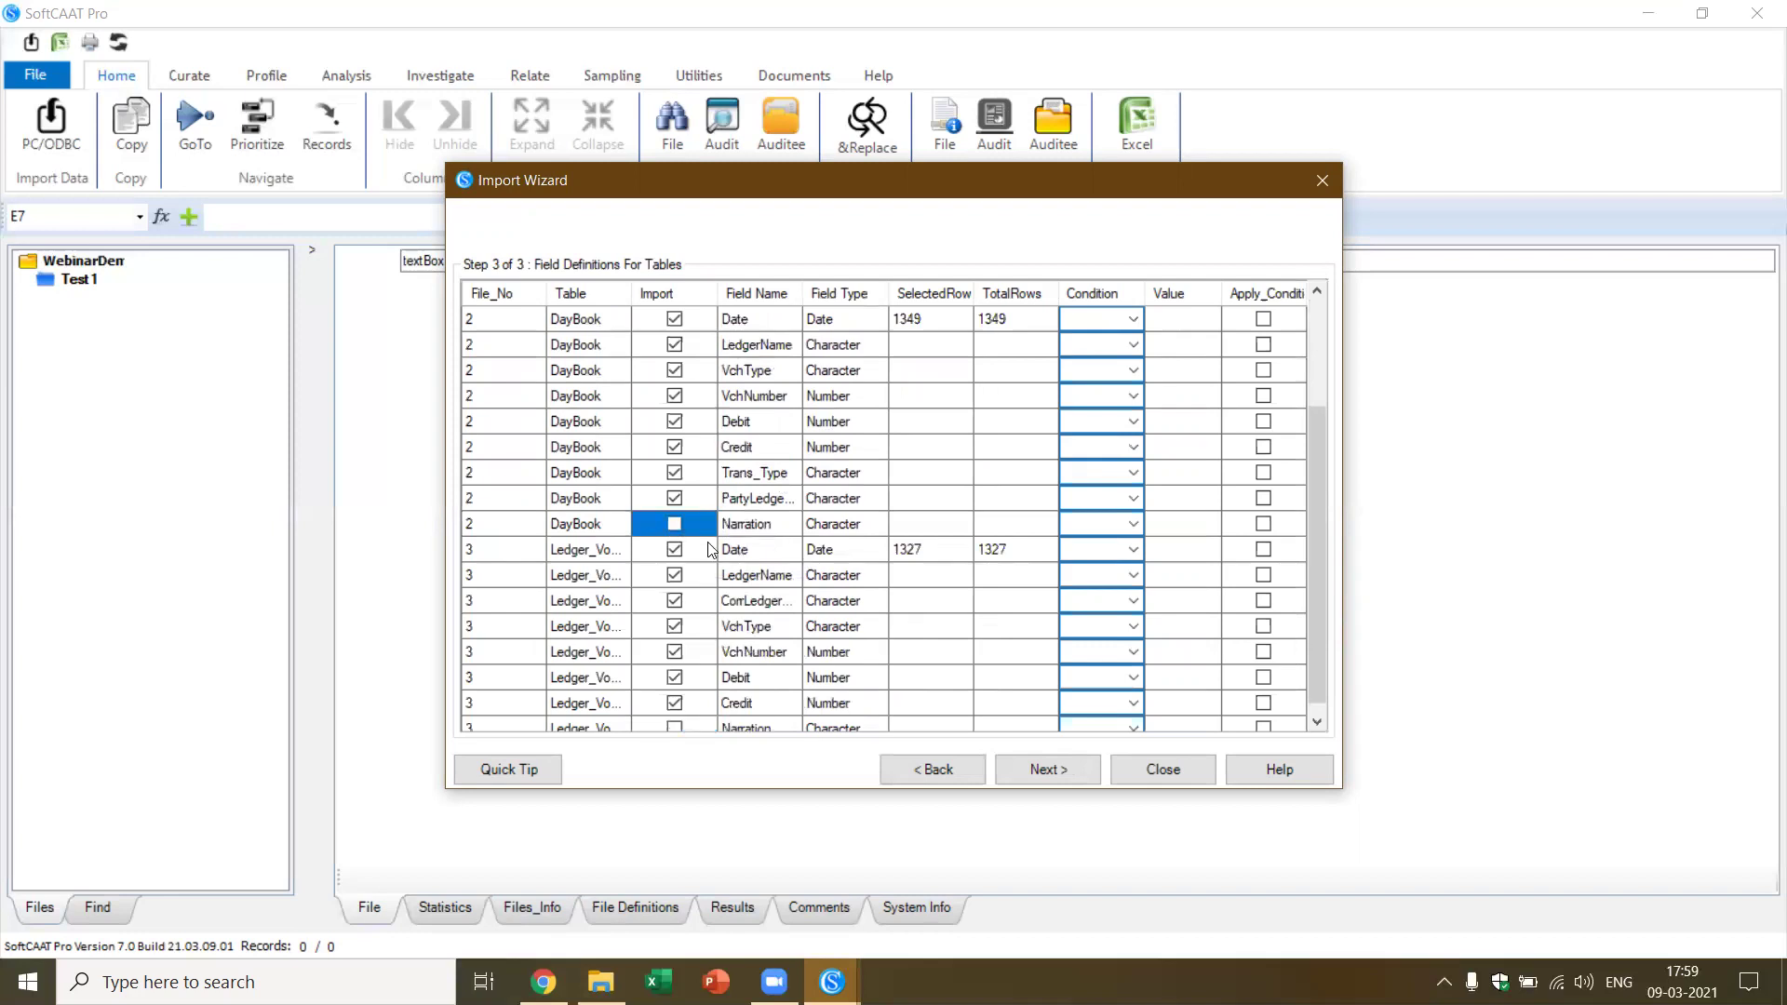
left_click(676, 473)
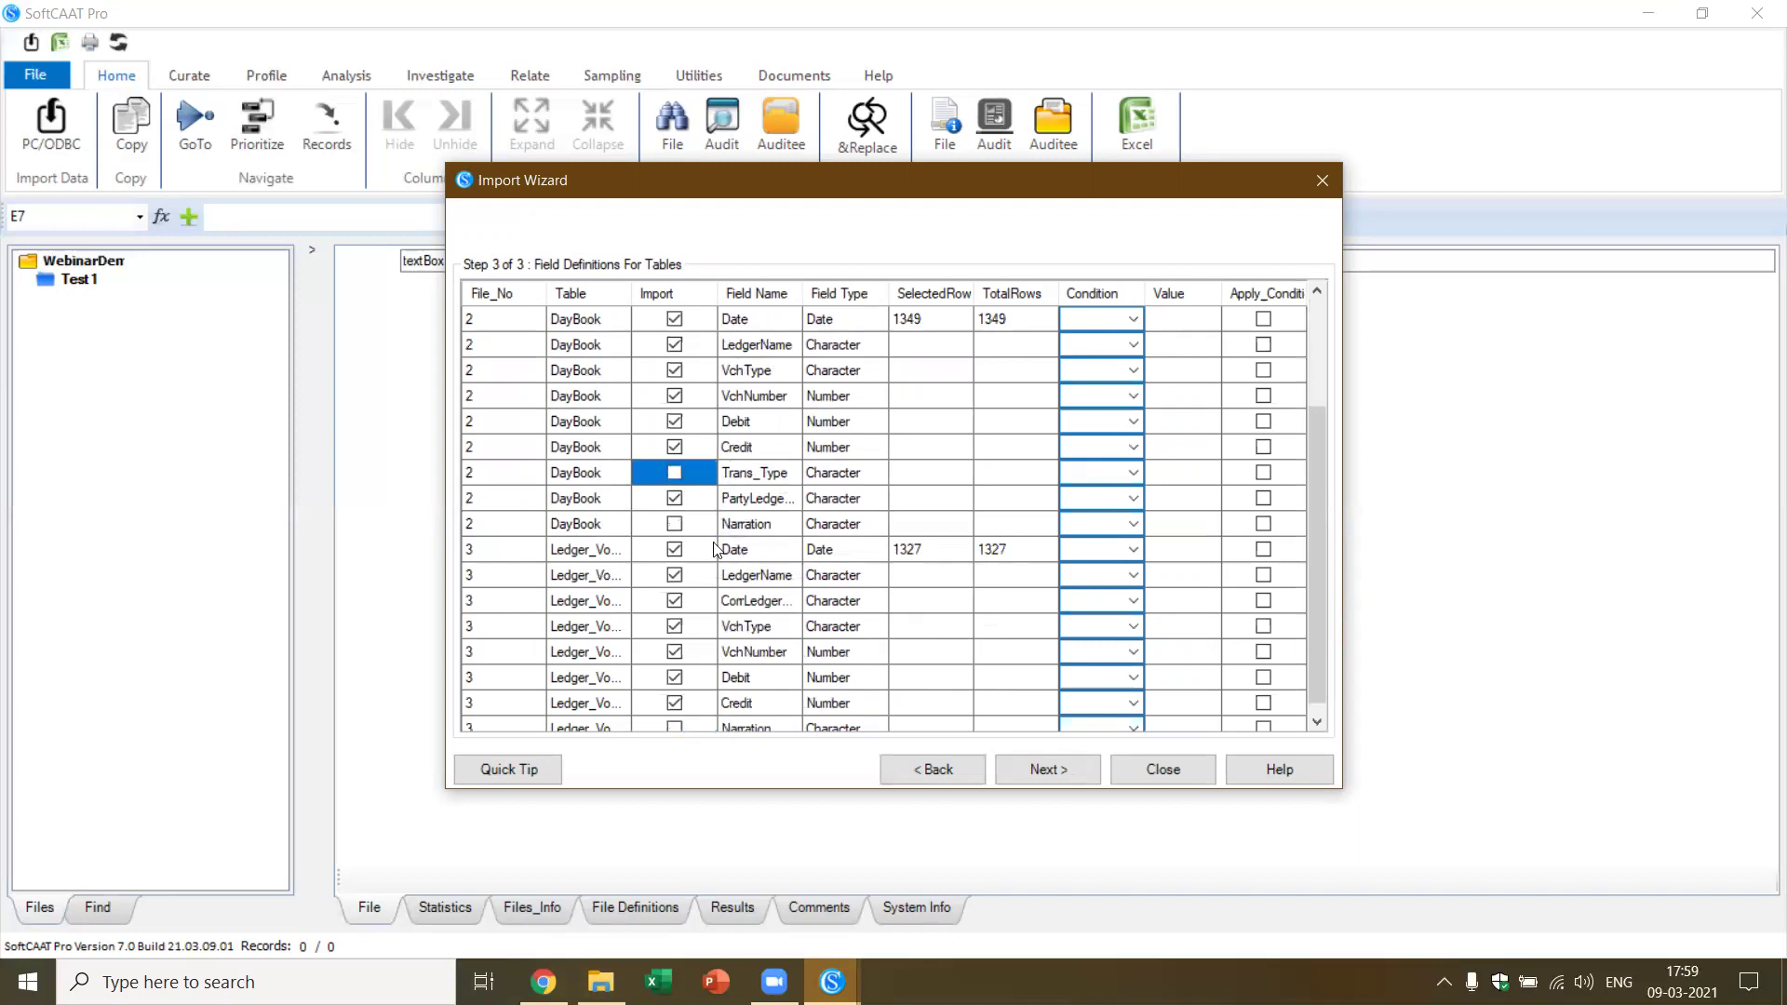
Run the import of the three tables into Test1 and open Aging2Fields and DayBook to check the imported records
left_click(1043, 769)
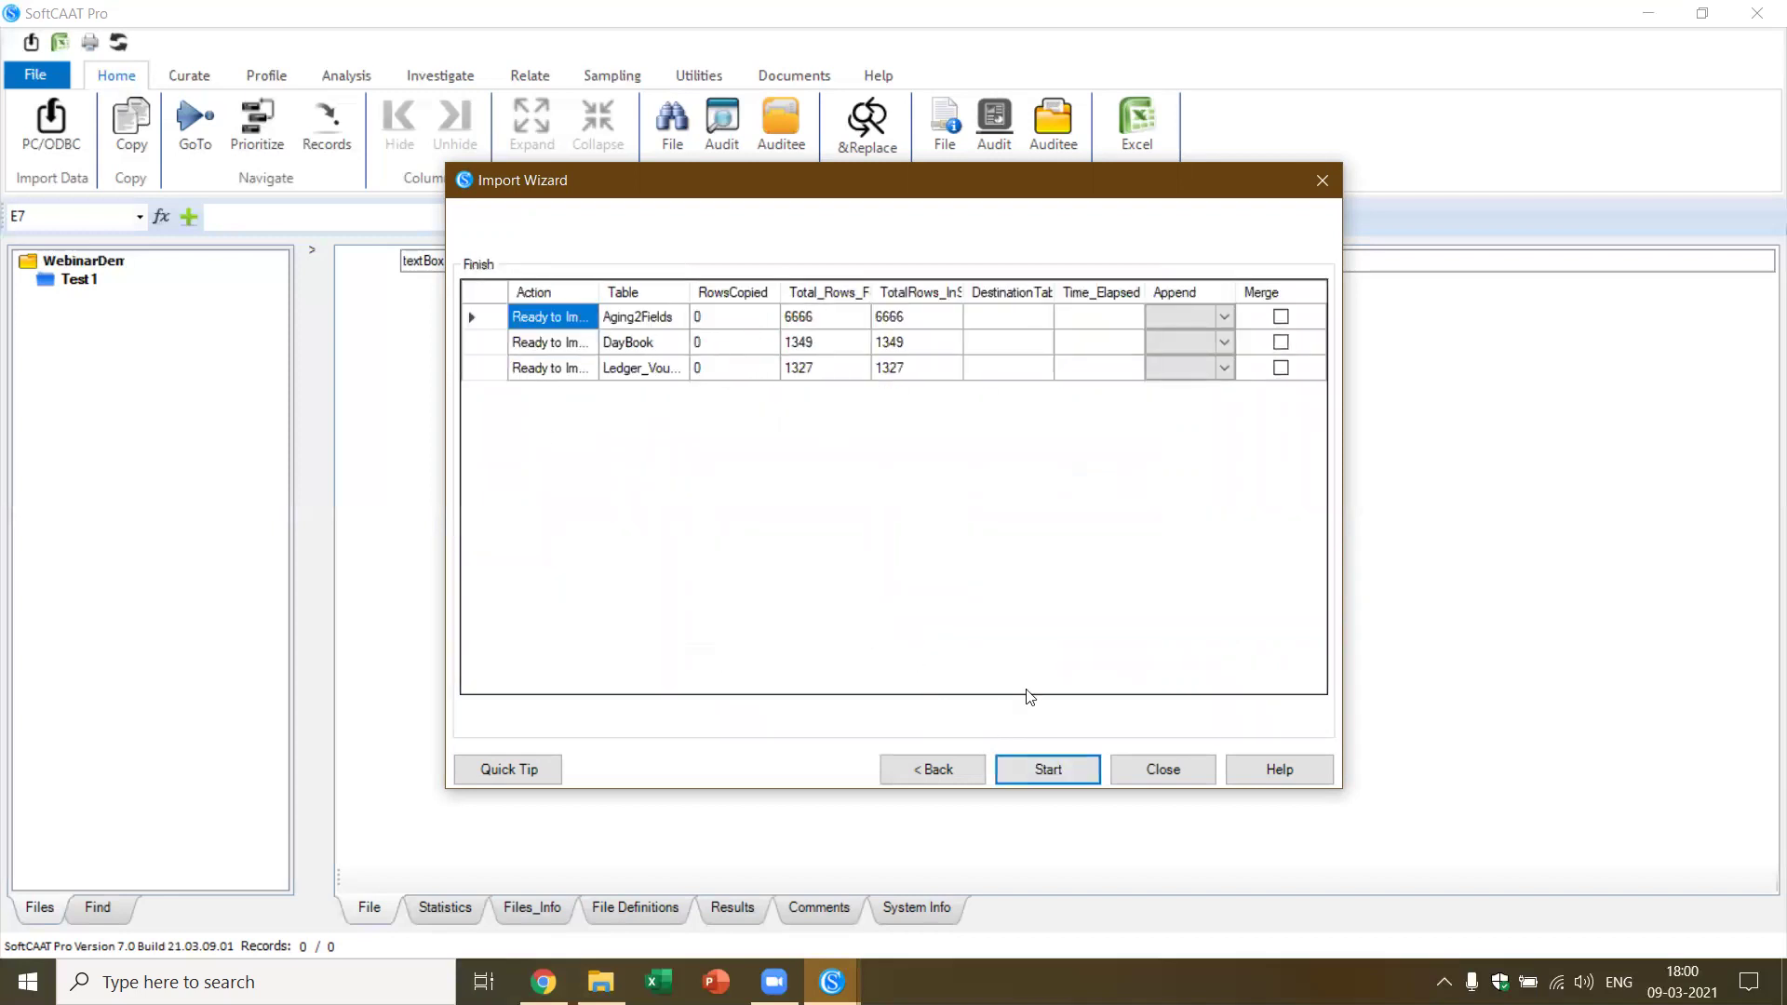
left_click(1071, 769)
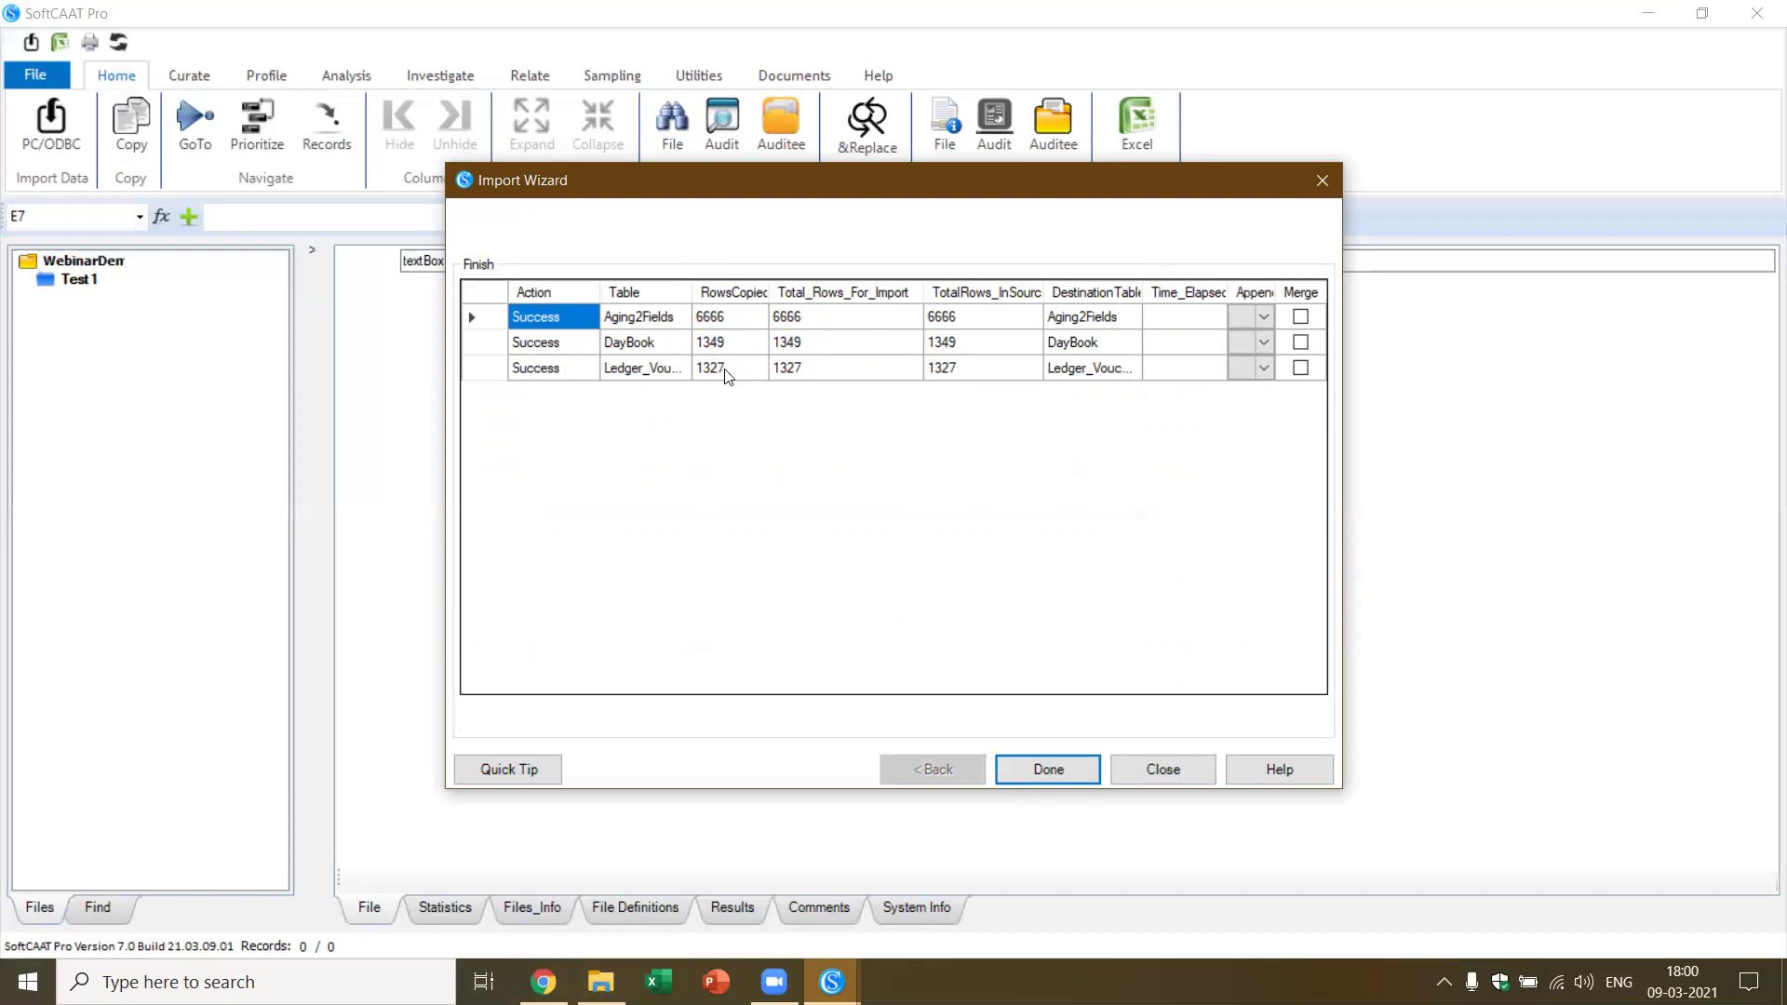
left_click(1071, 770)
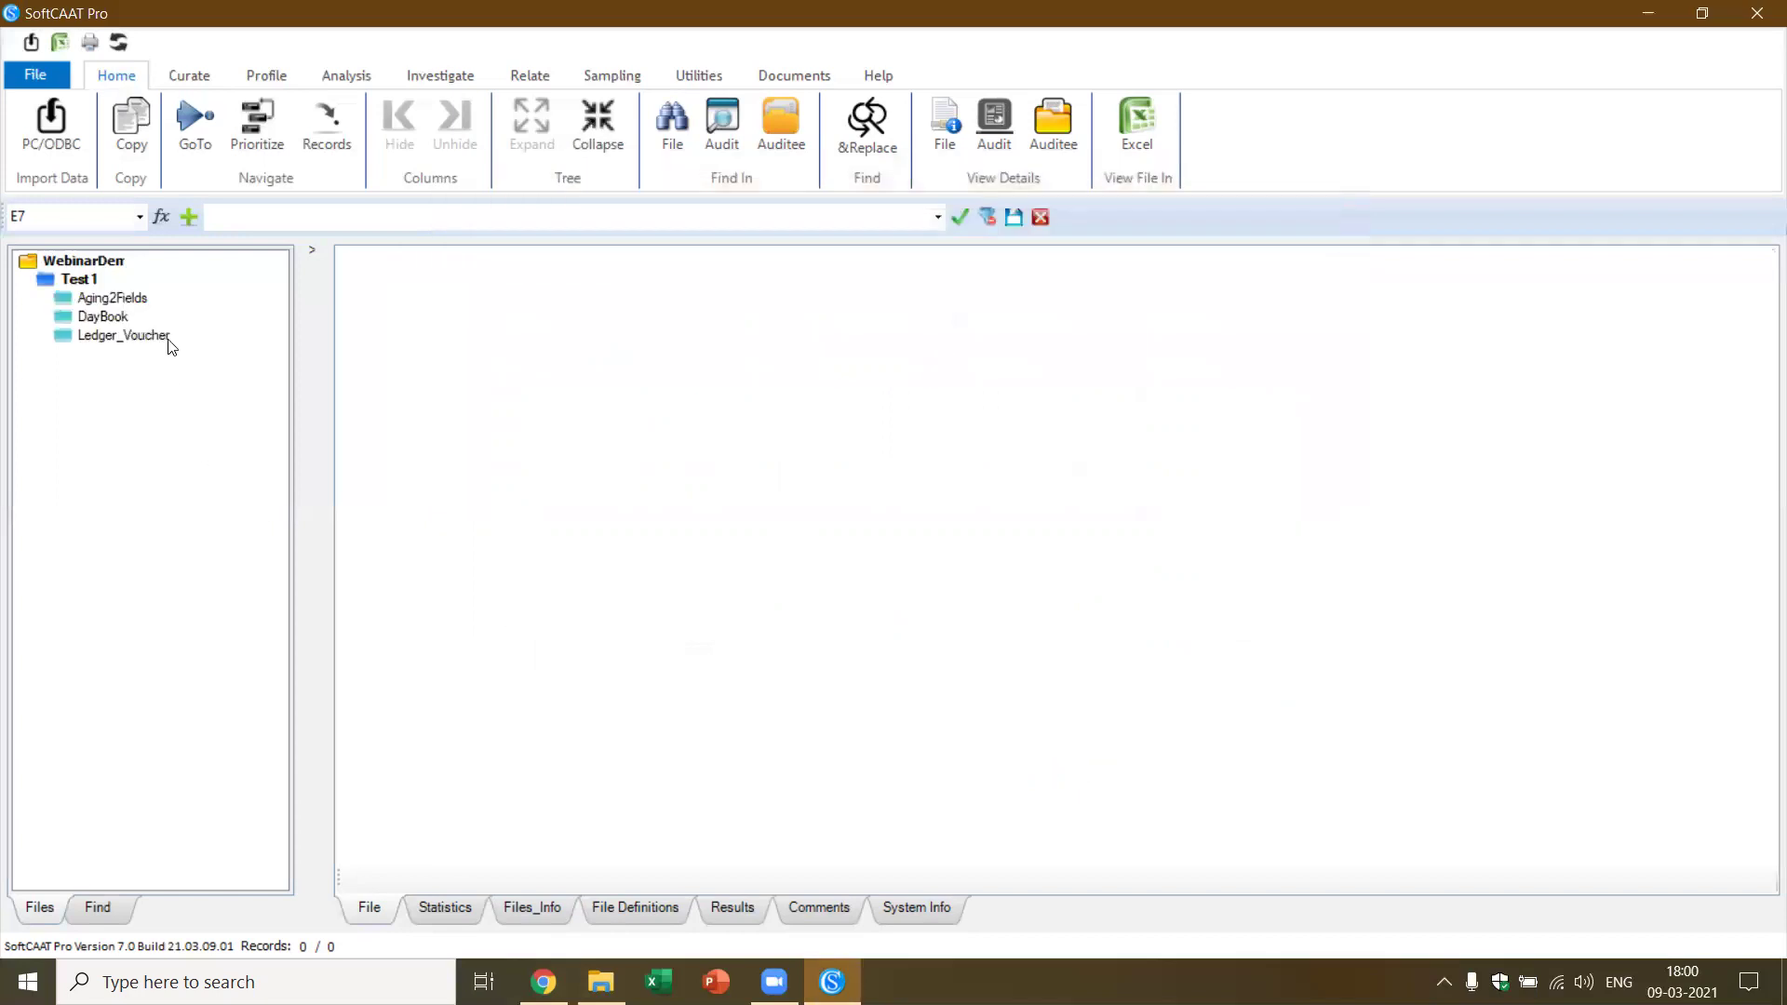
left_click(136, 297)
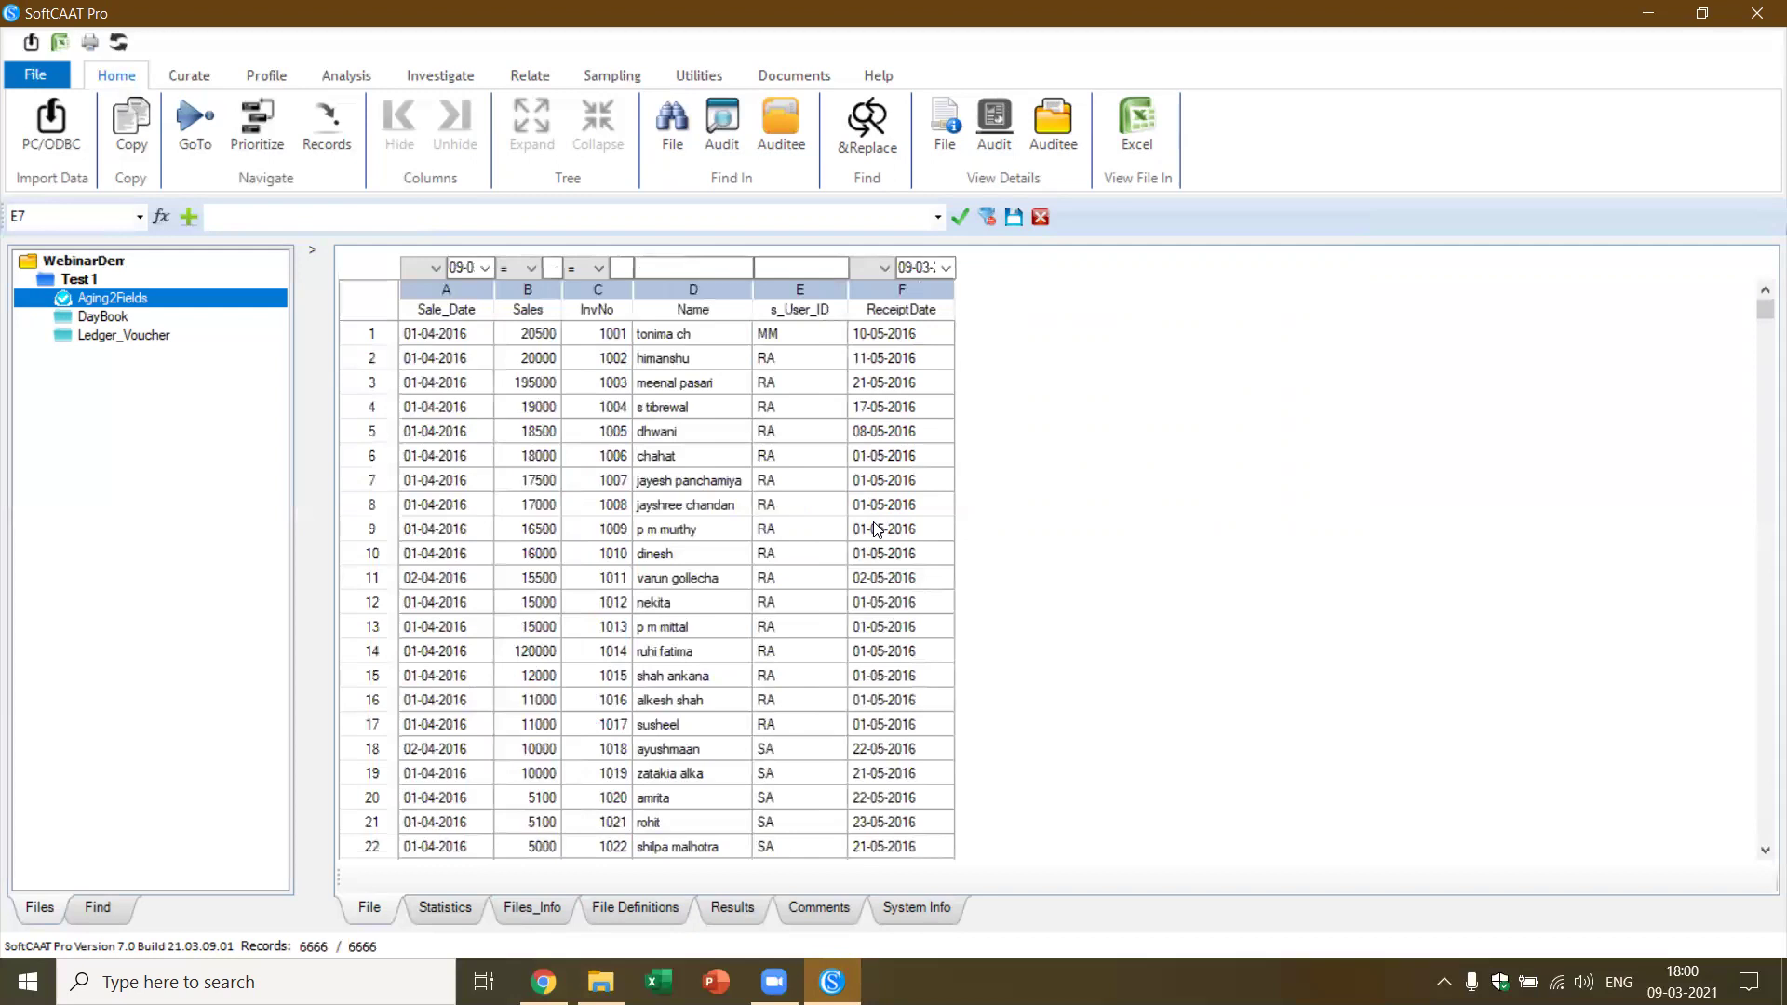
left_click(119, 318)
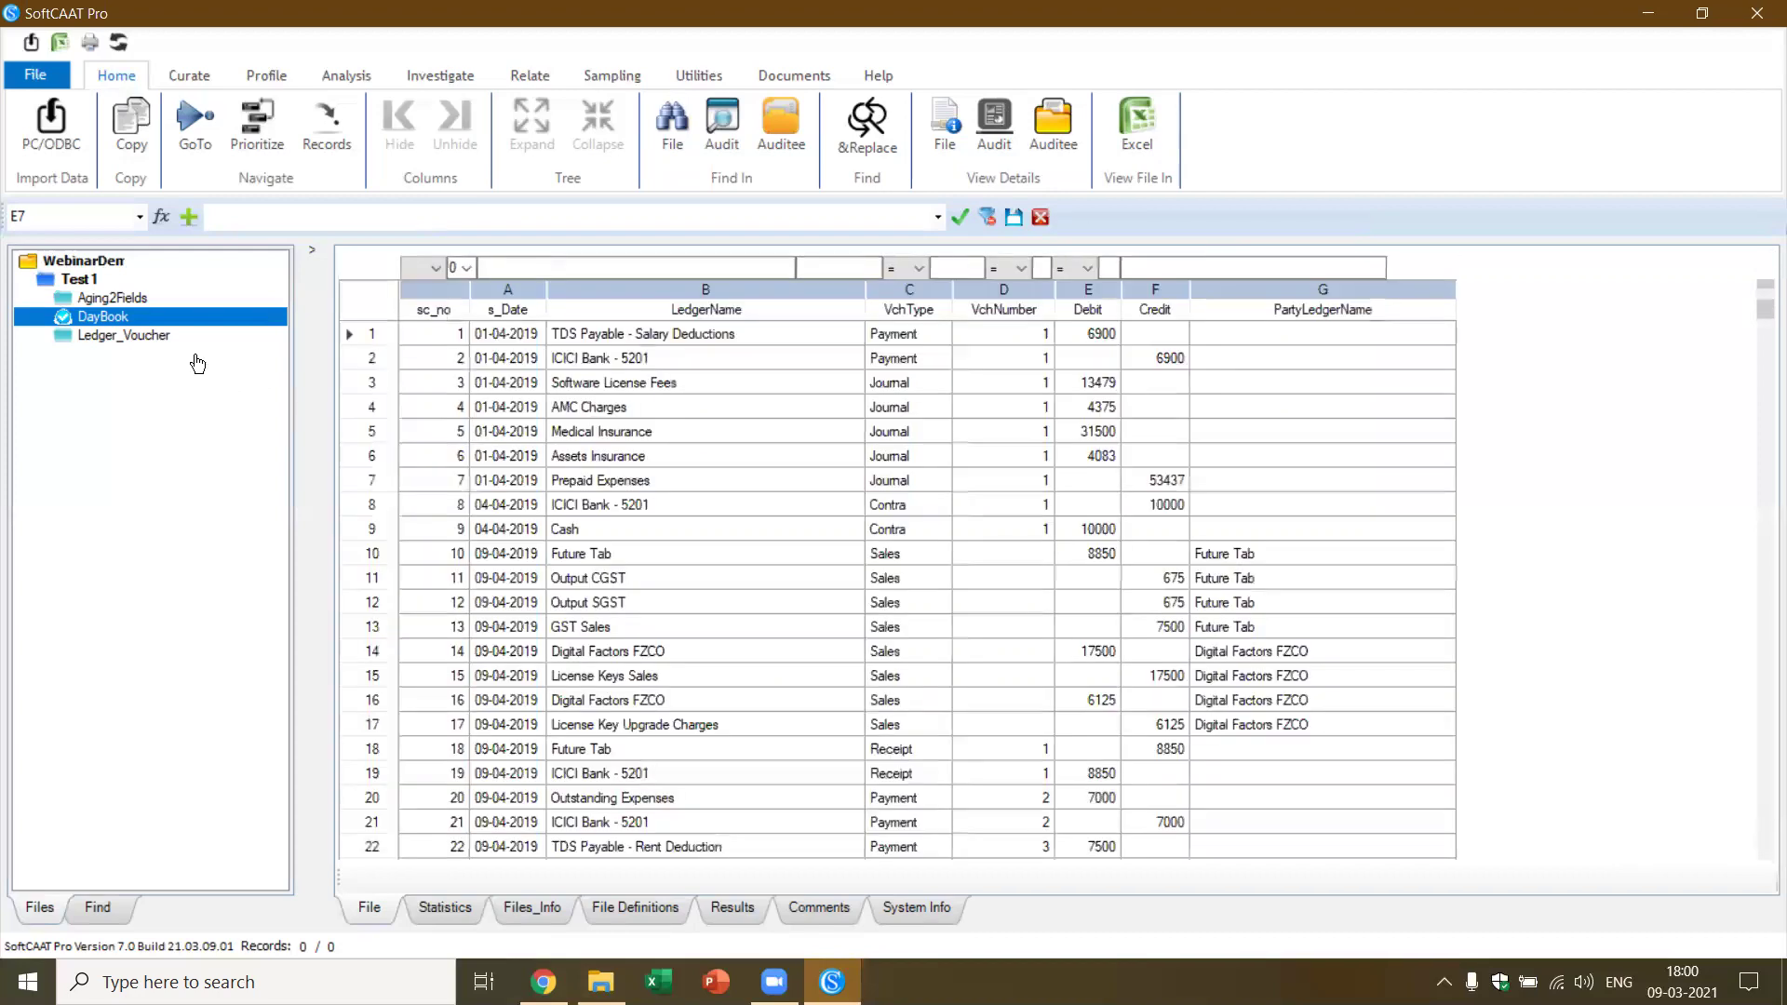
Set up a two-field aging on Aging2Fields with ReceiptDate as the primary and Sale_Date as the secondary date field
left_click(180, 300)
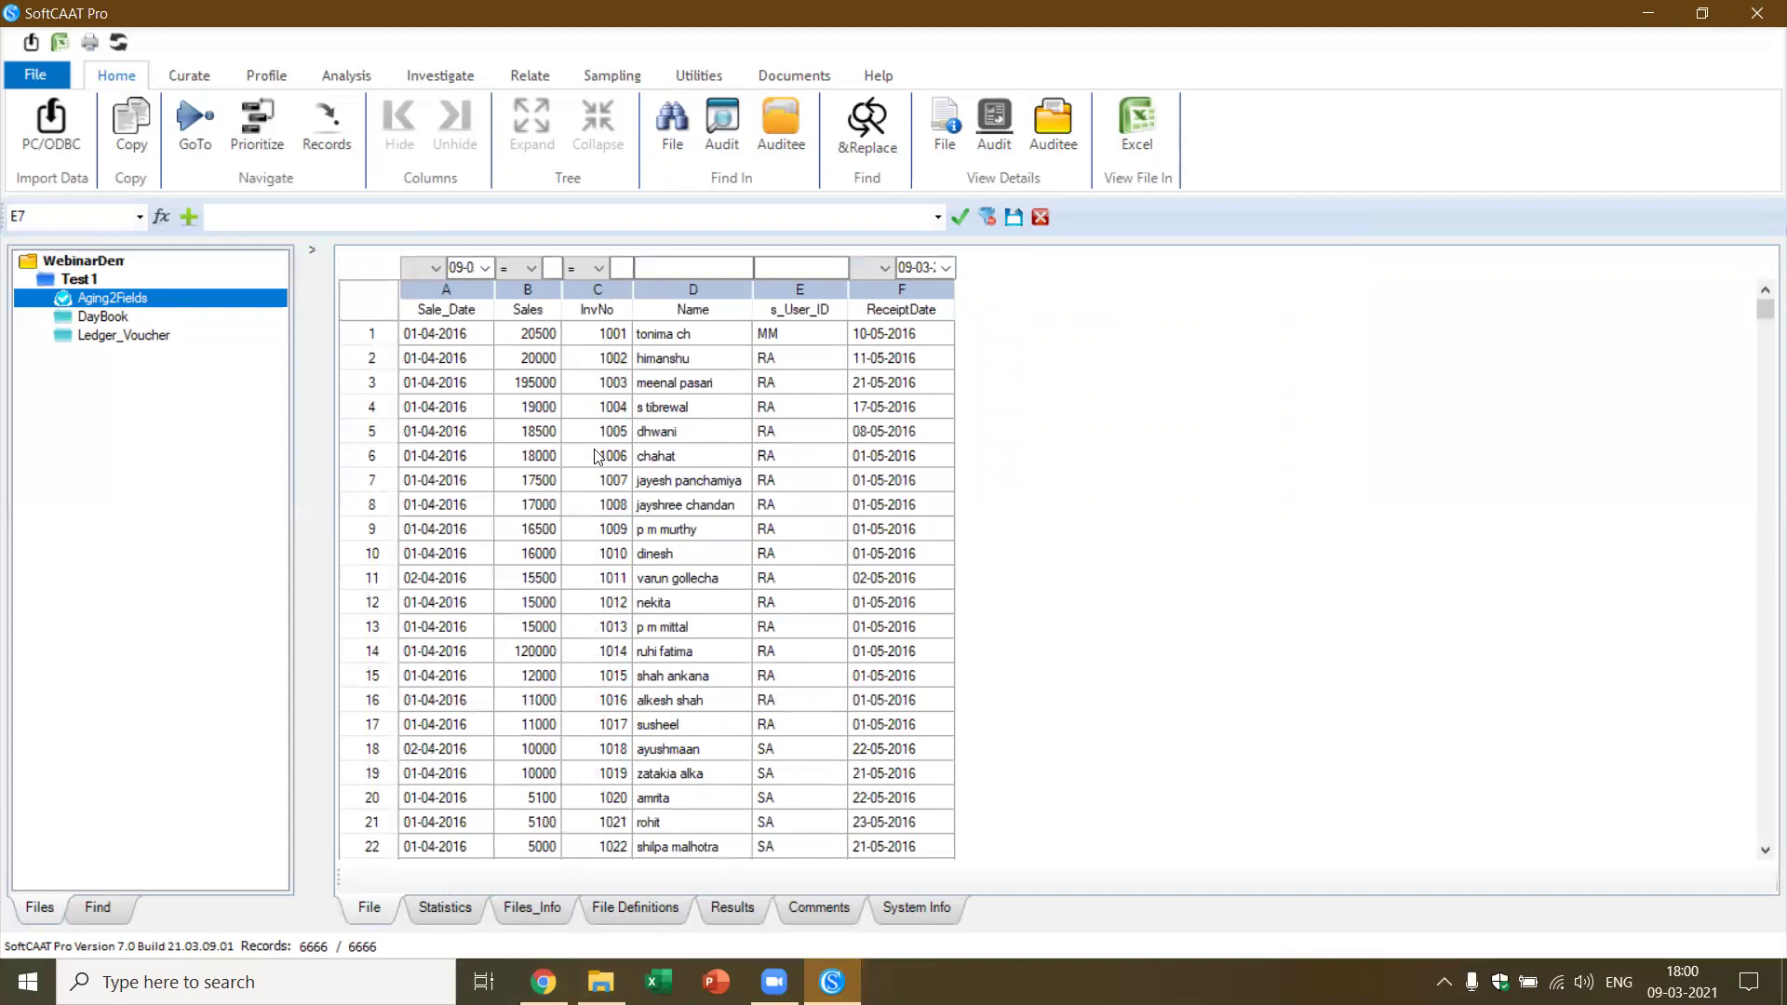
left_click(269, 76)
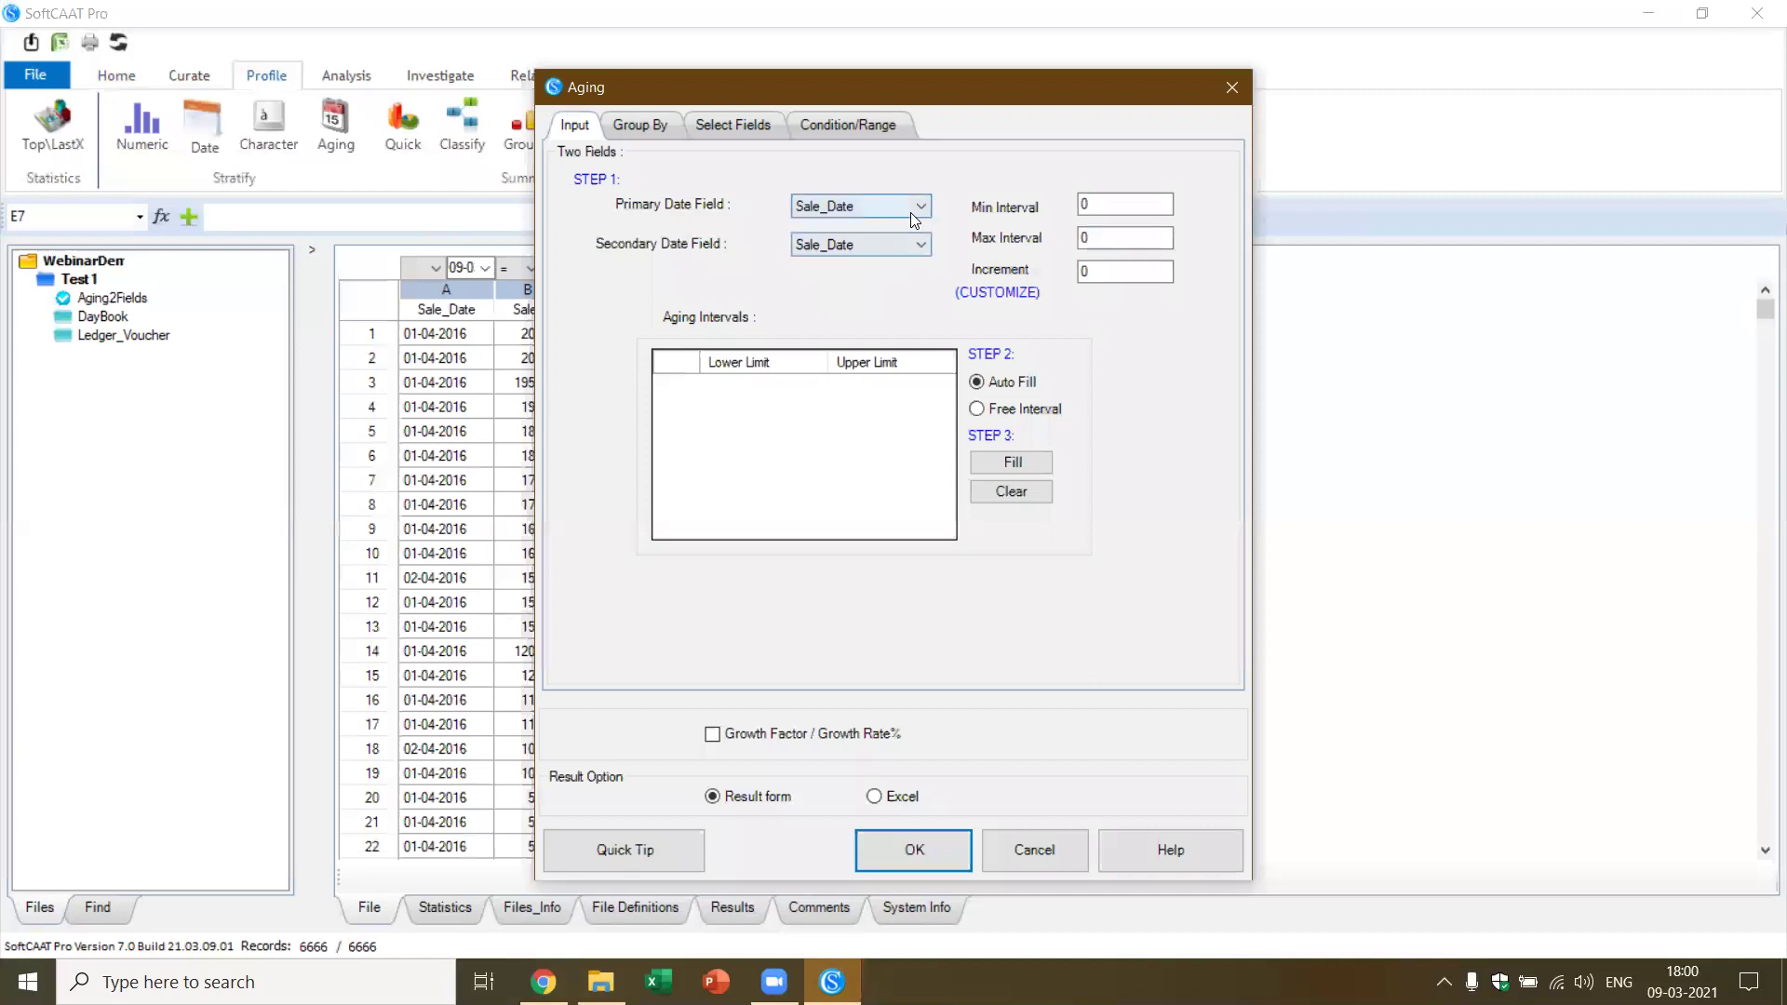
left_click(920, 207)
left_click(837, 249)
left_click(919, 244)
left_click(885, 264)
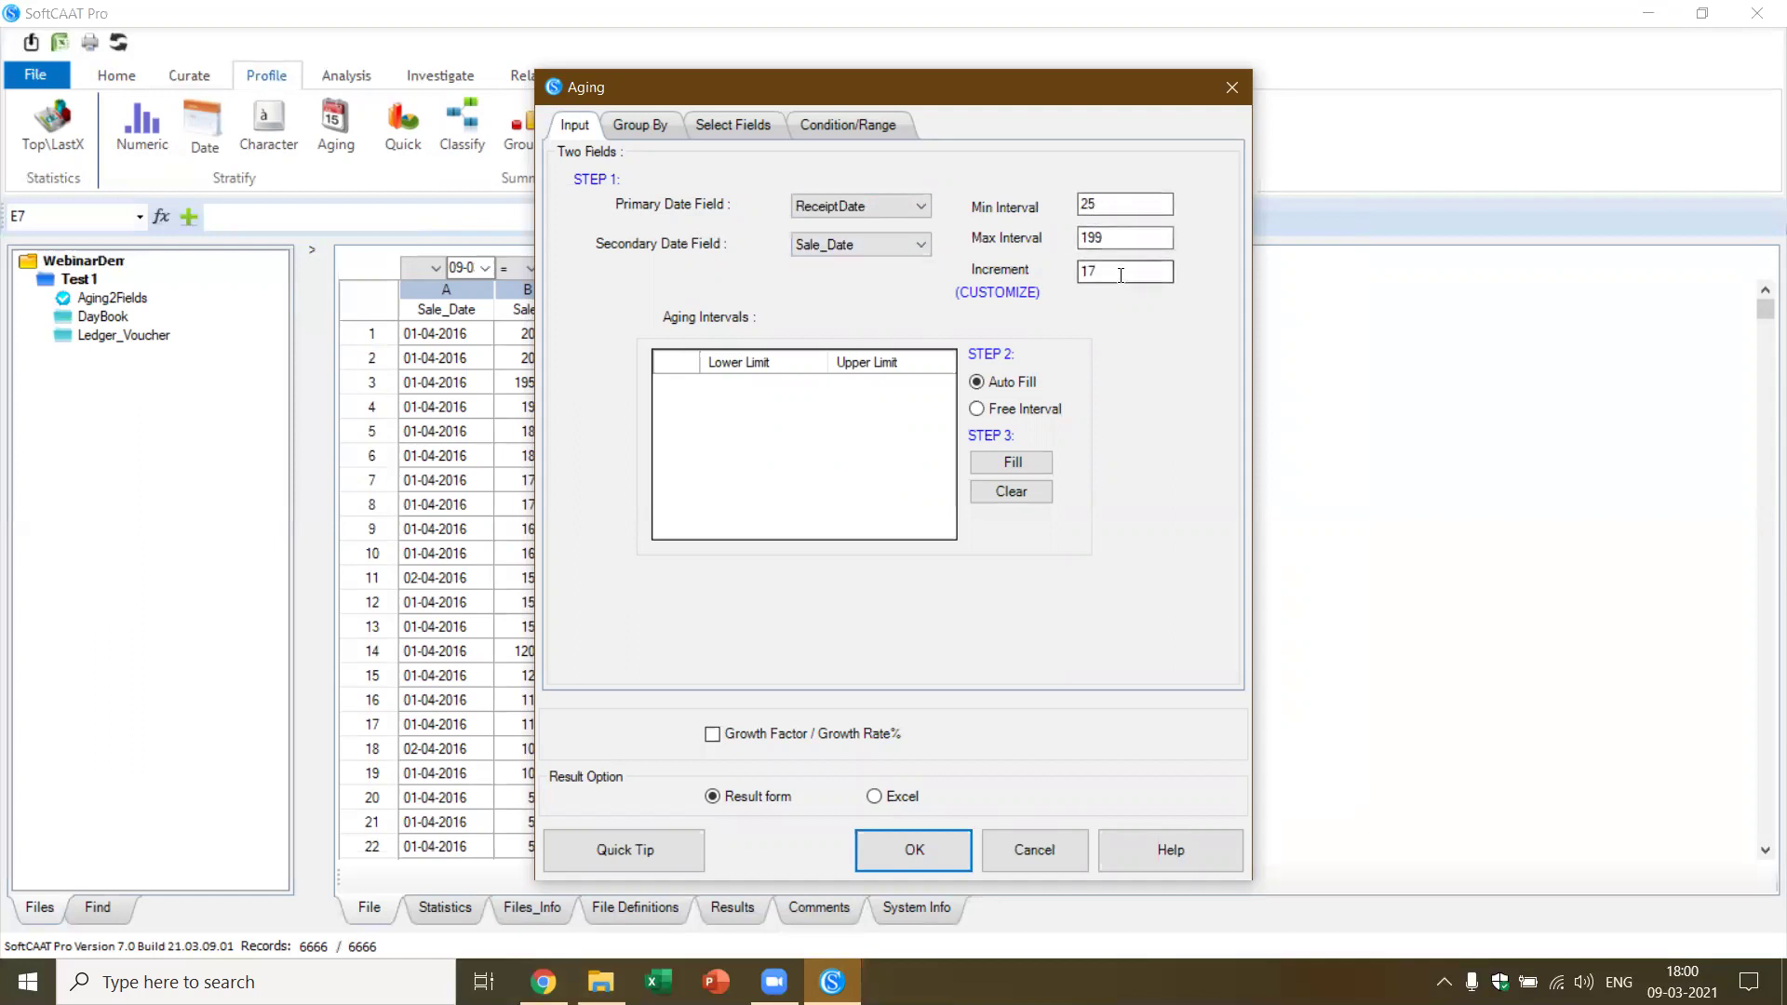
Set the aging increment to 12, auto-fill the aging intervals and generate the results in the result form
key("Tab")
type("12")
left_click(1013, 462)
left_click(942, 850)
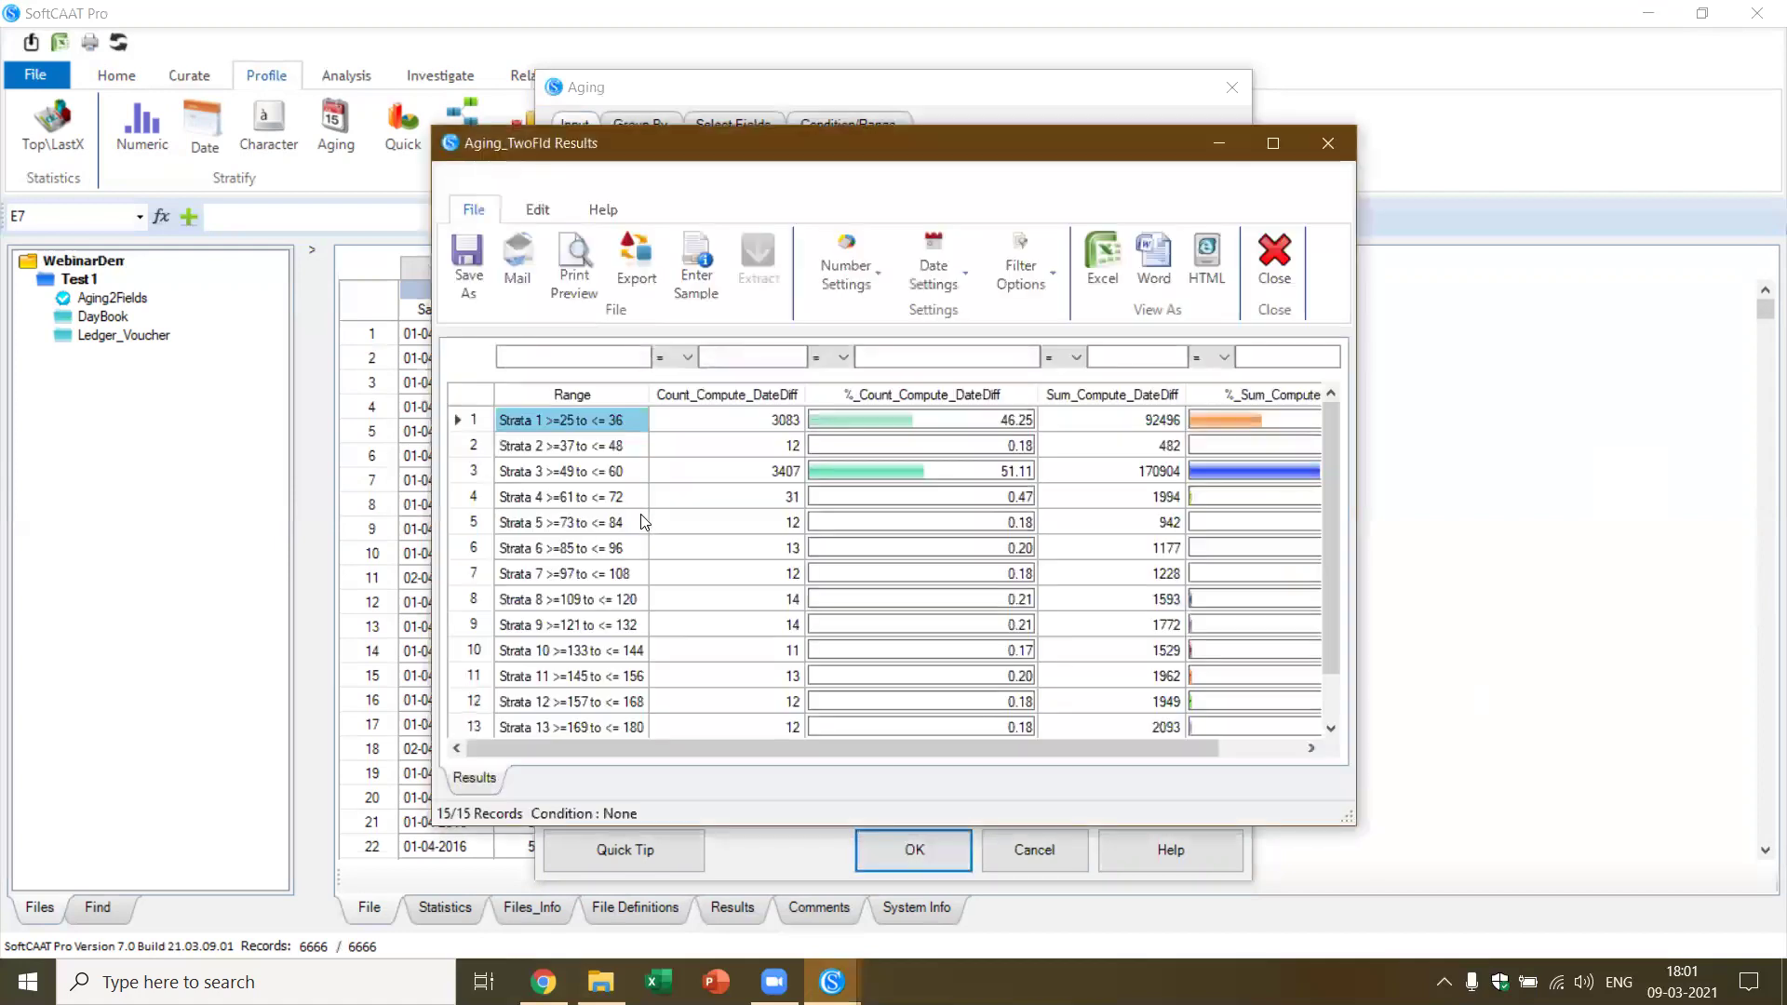
Examine the maximized aging results by percentage count, order the strata by ascending count, and close the results
left_click(1275, 141)
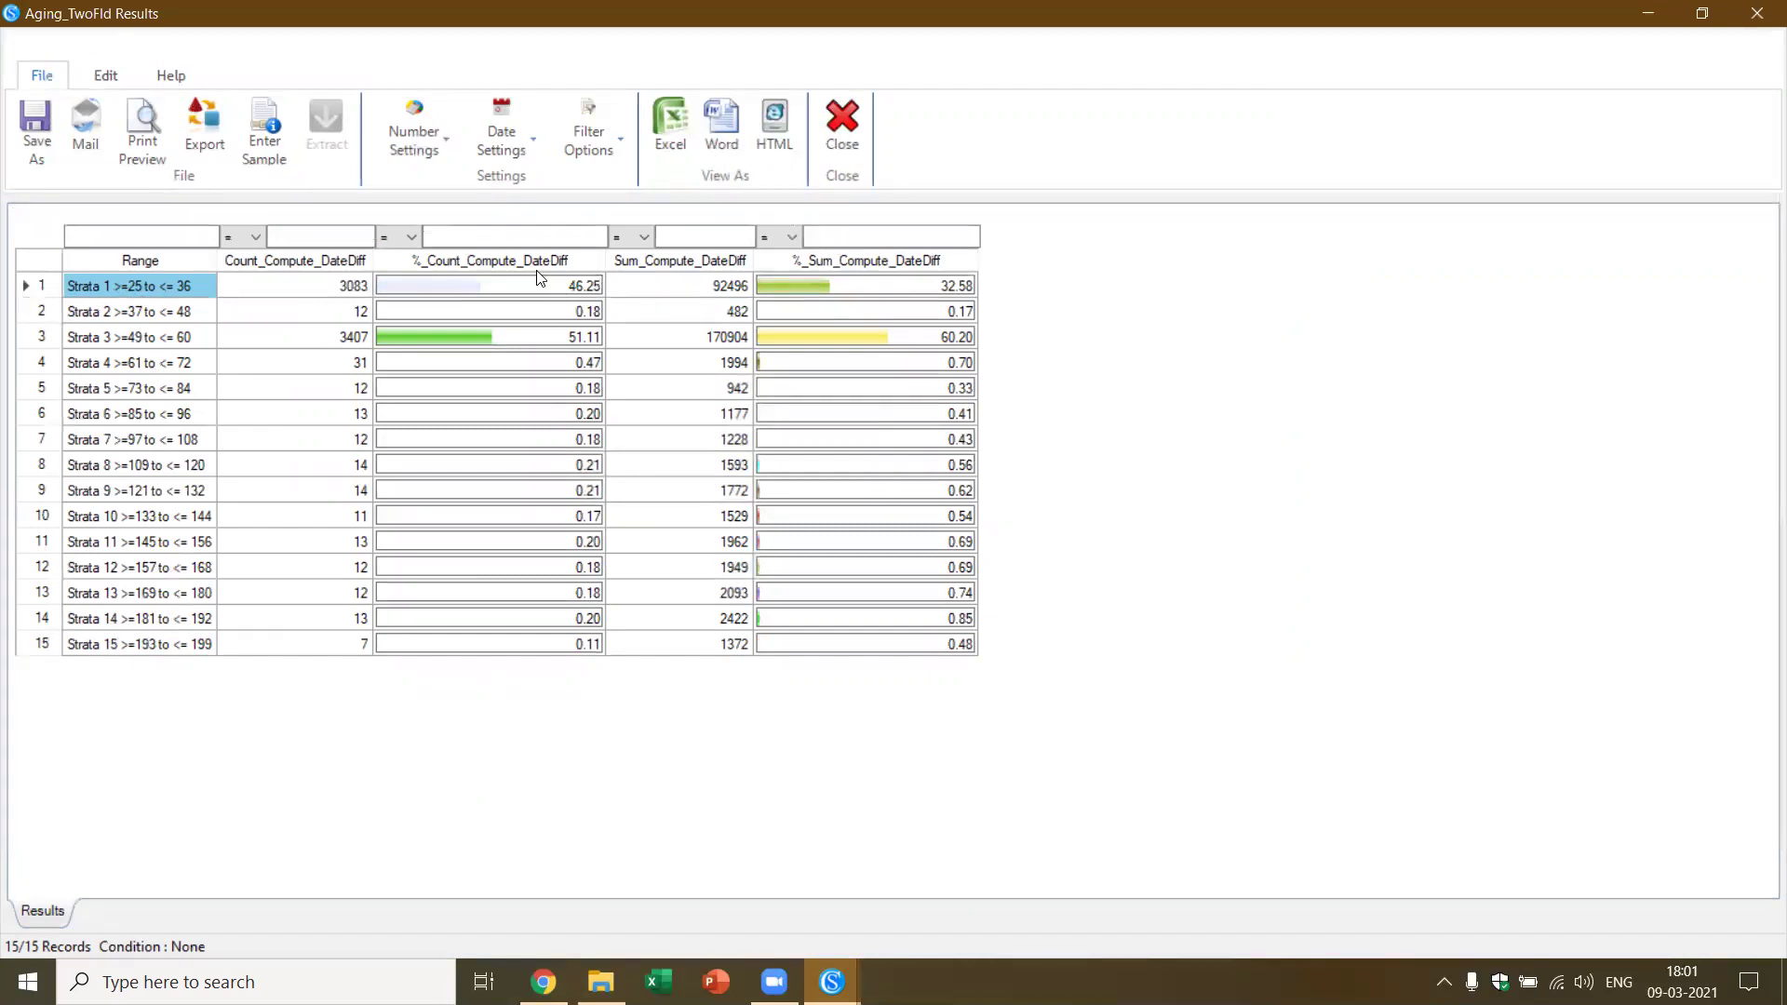
left_click(506, 260)
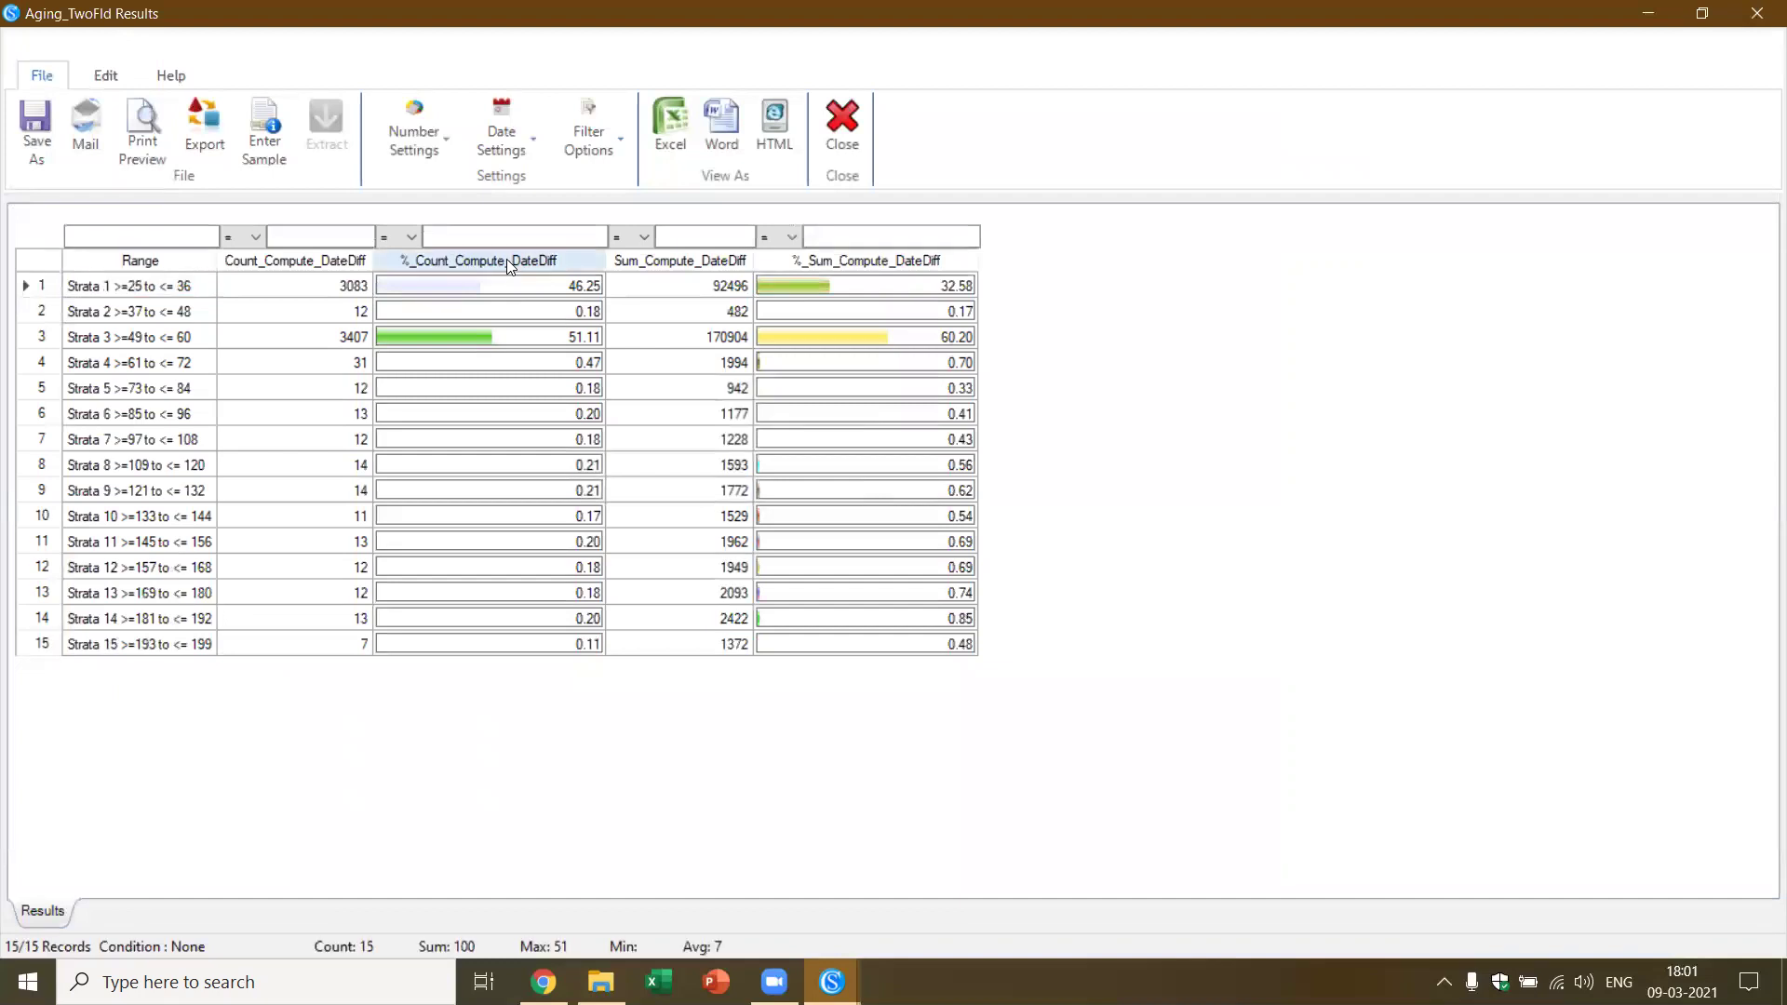
left_click(317, 261)
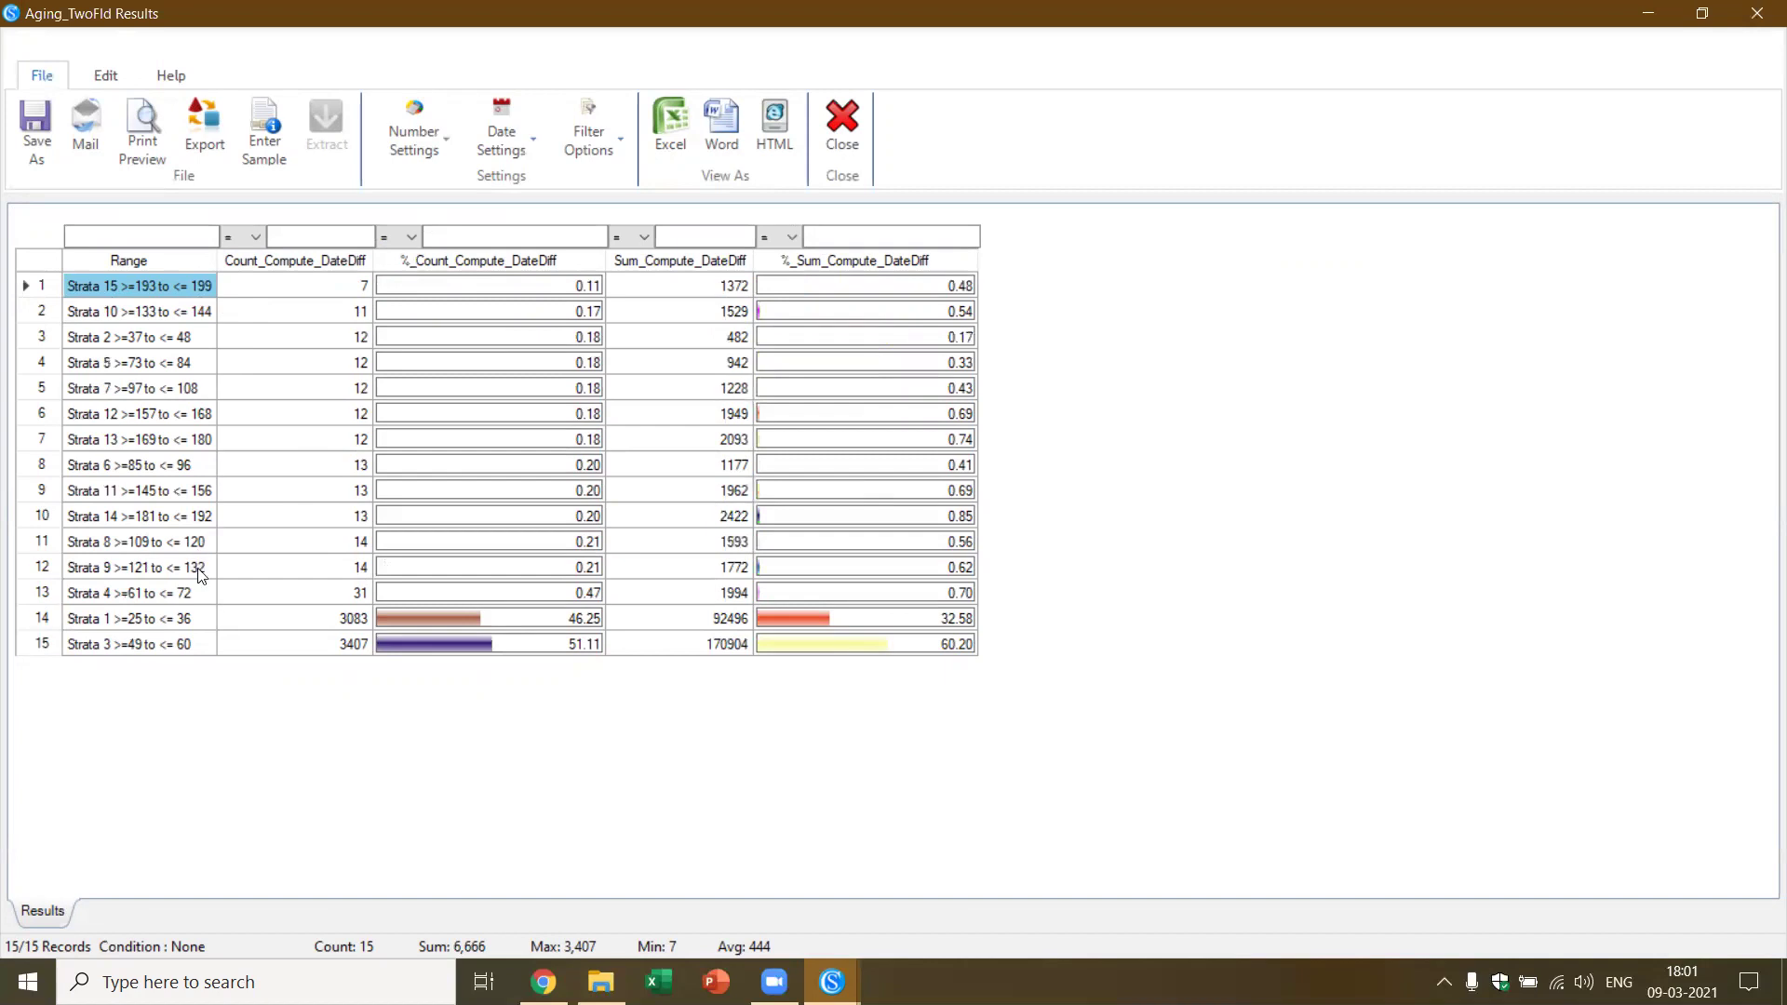
left_click(838, 116)
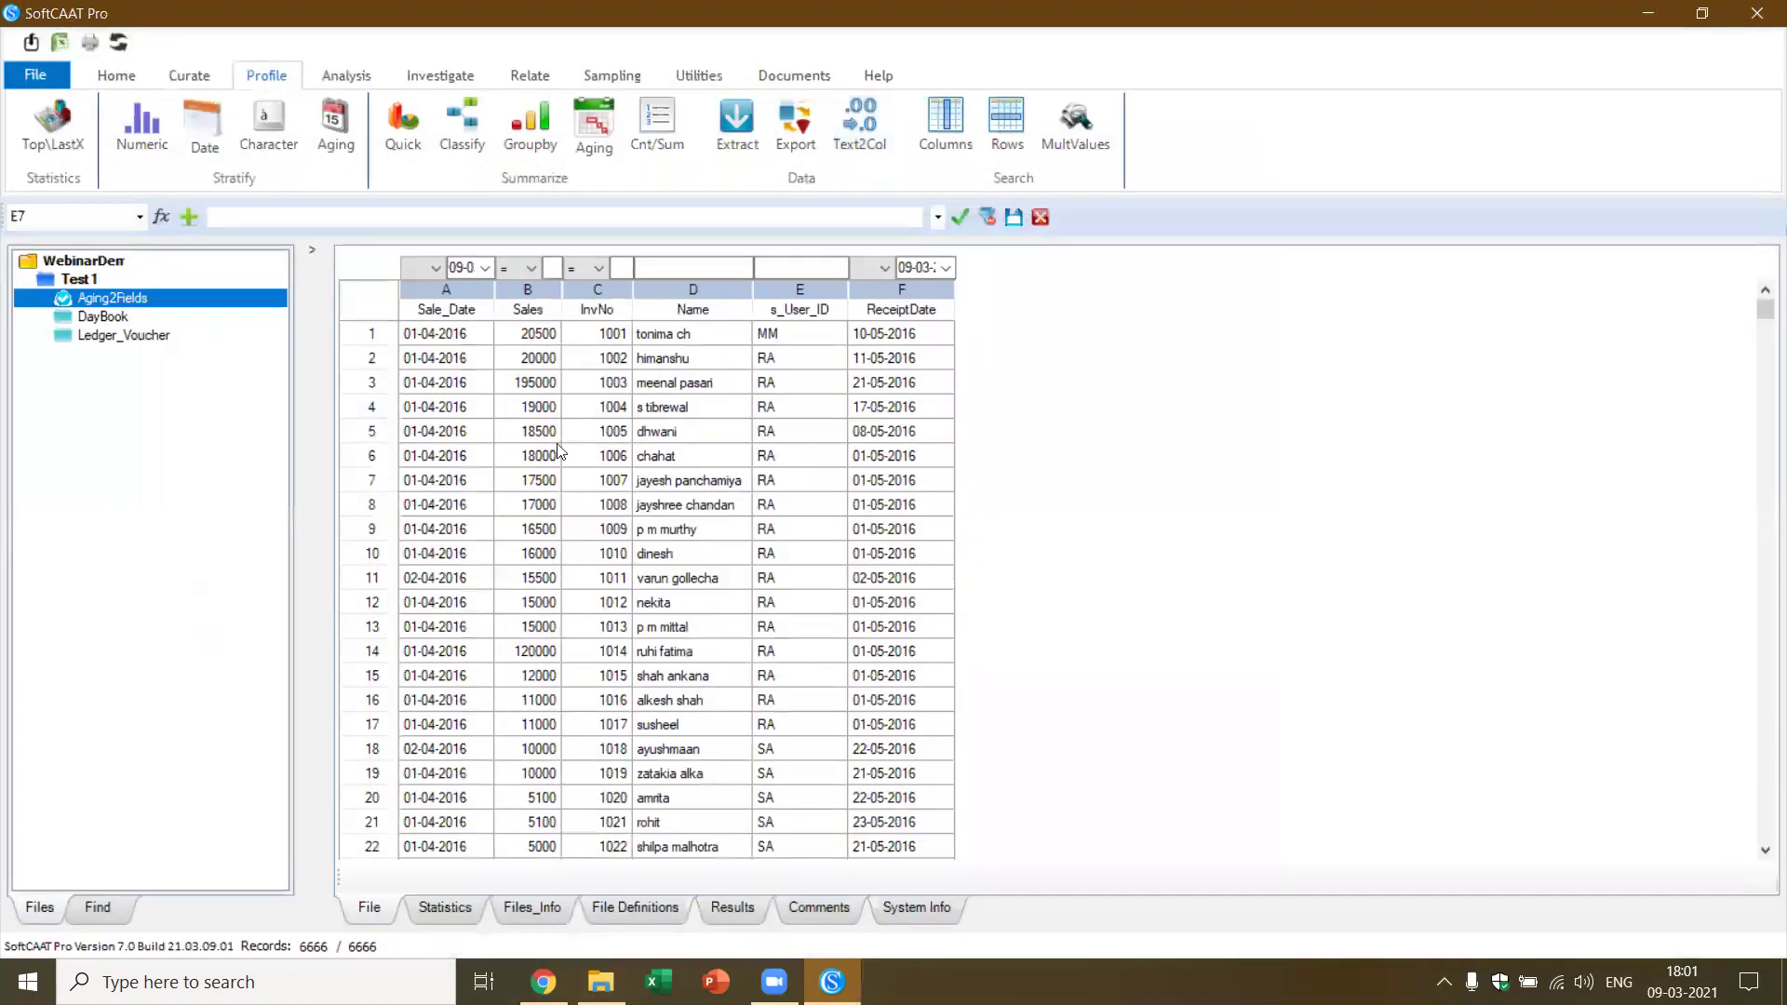
Examine the numeric field statistics of the Ledger_Voucher table and minimize the program window
left_click(98, 336)
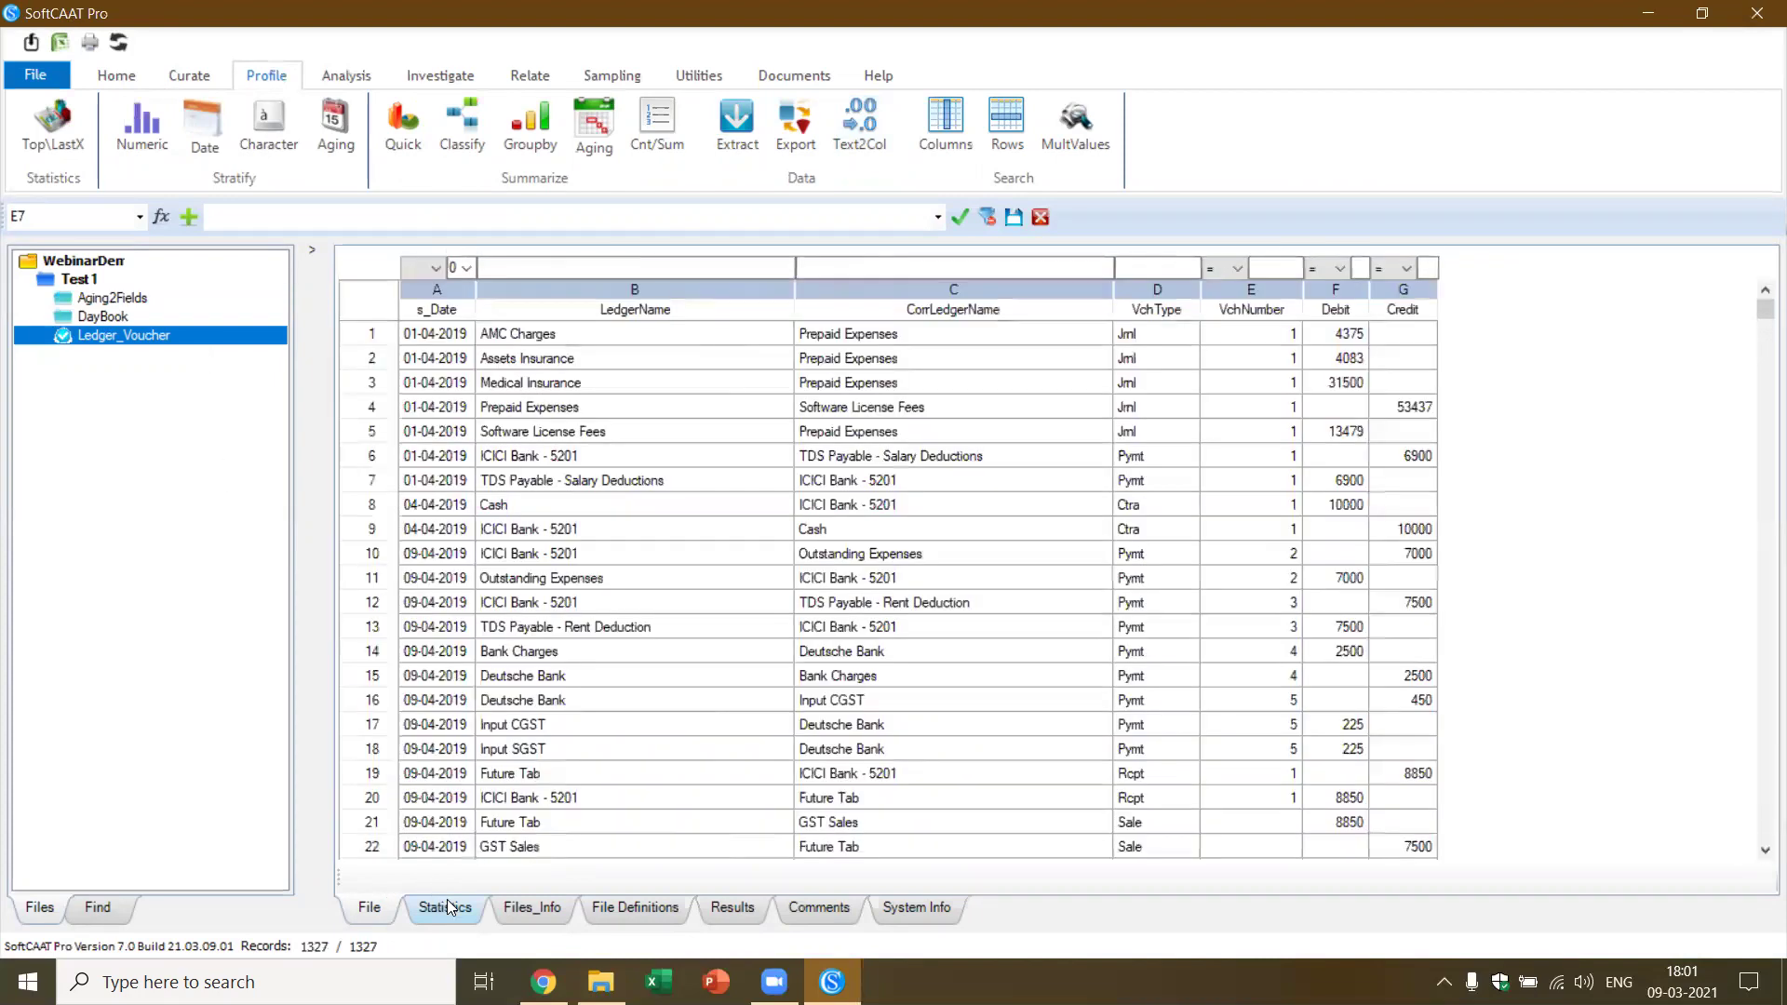
left_click(447, 905)
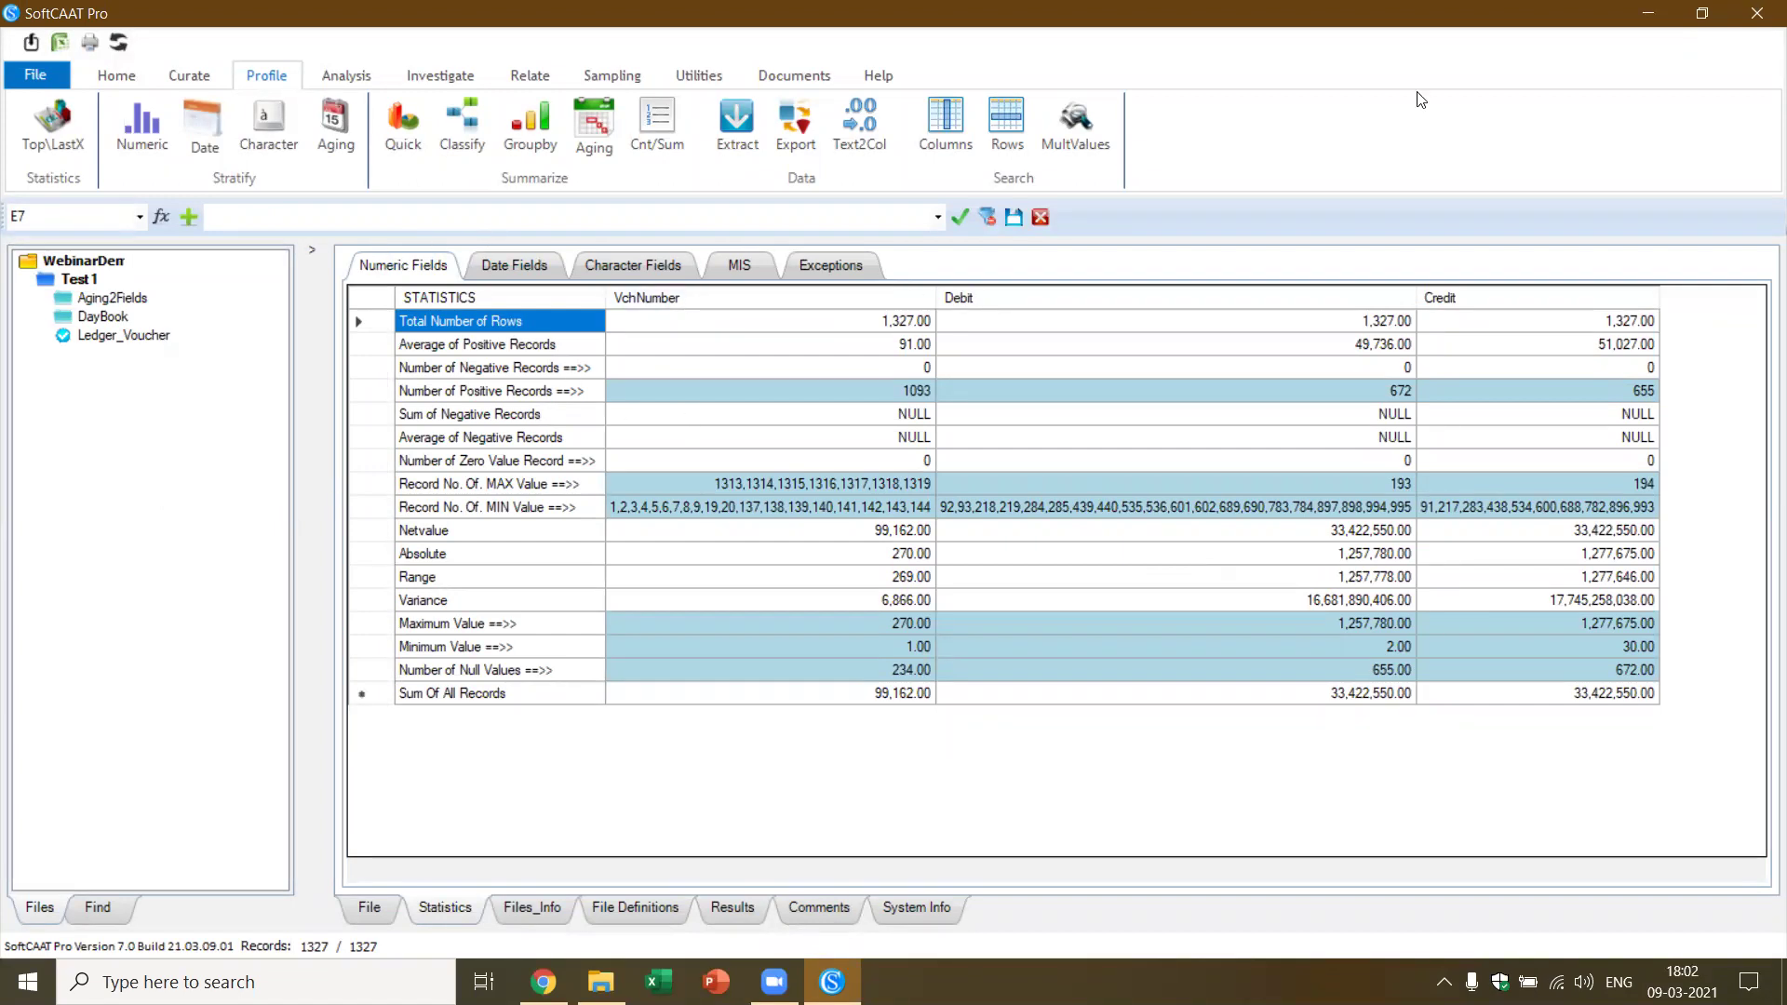
left_click(1648, 13)
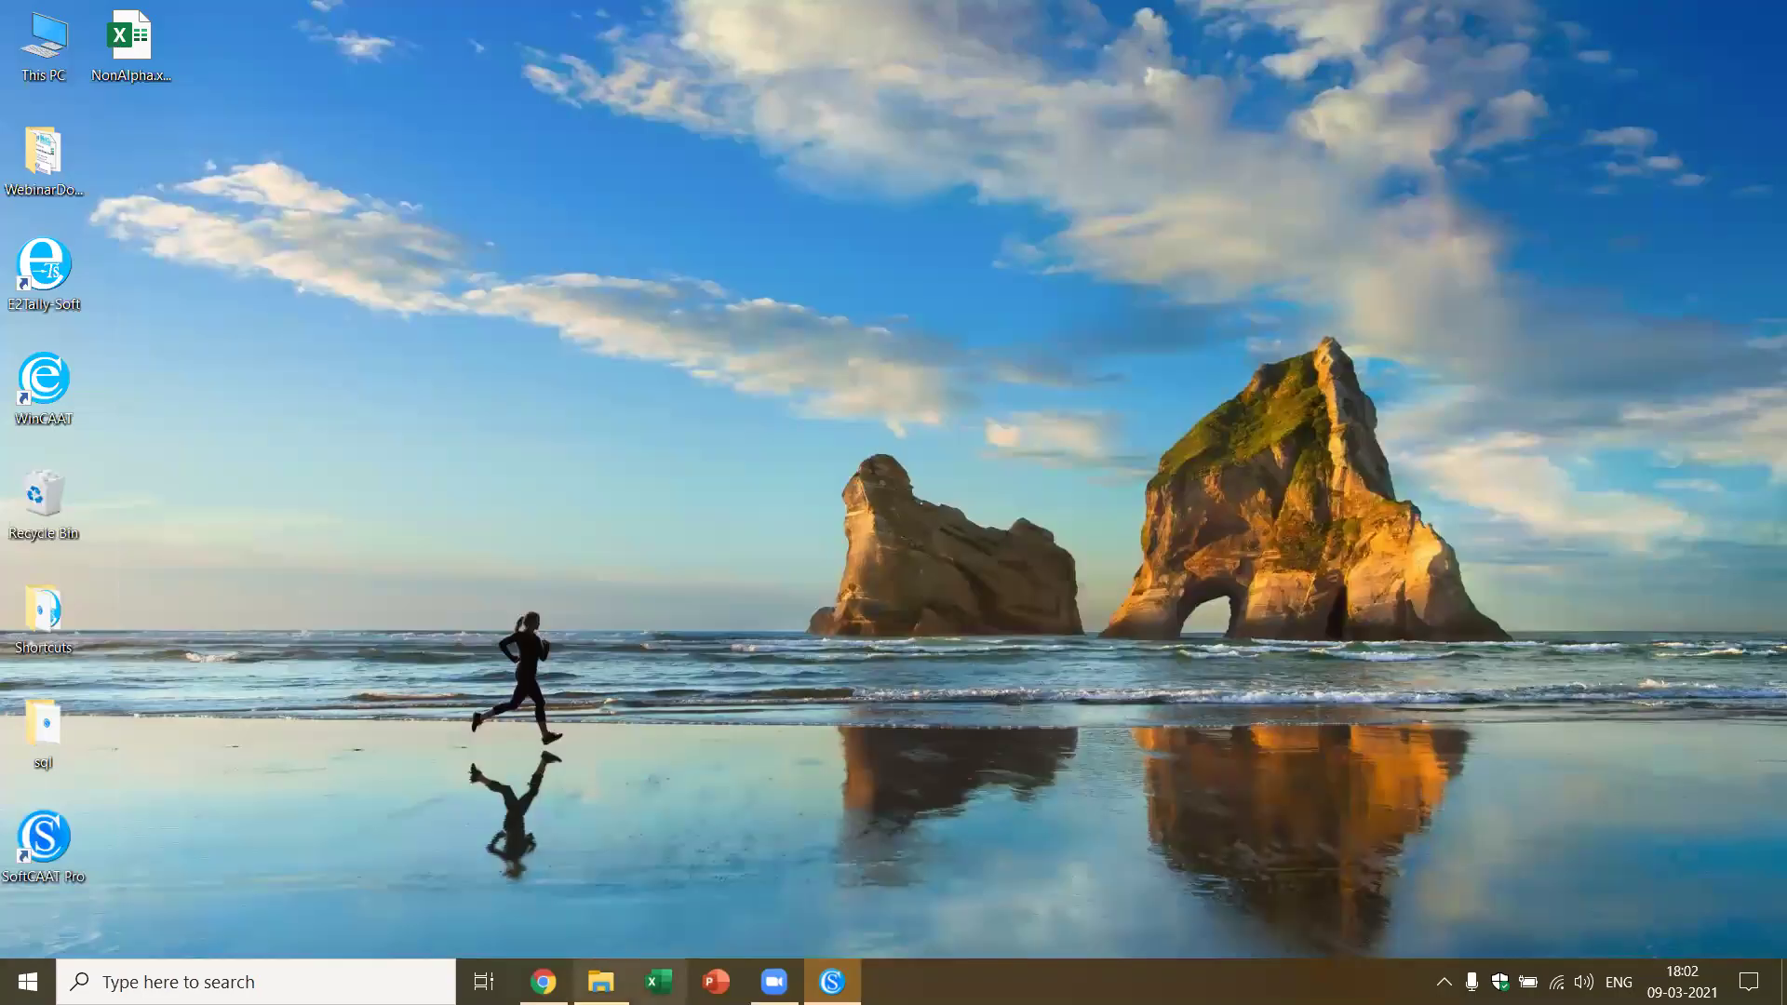